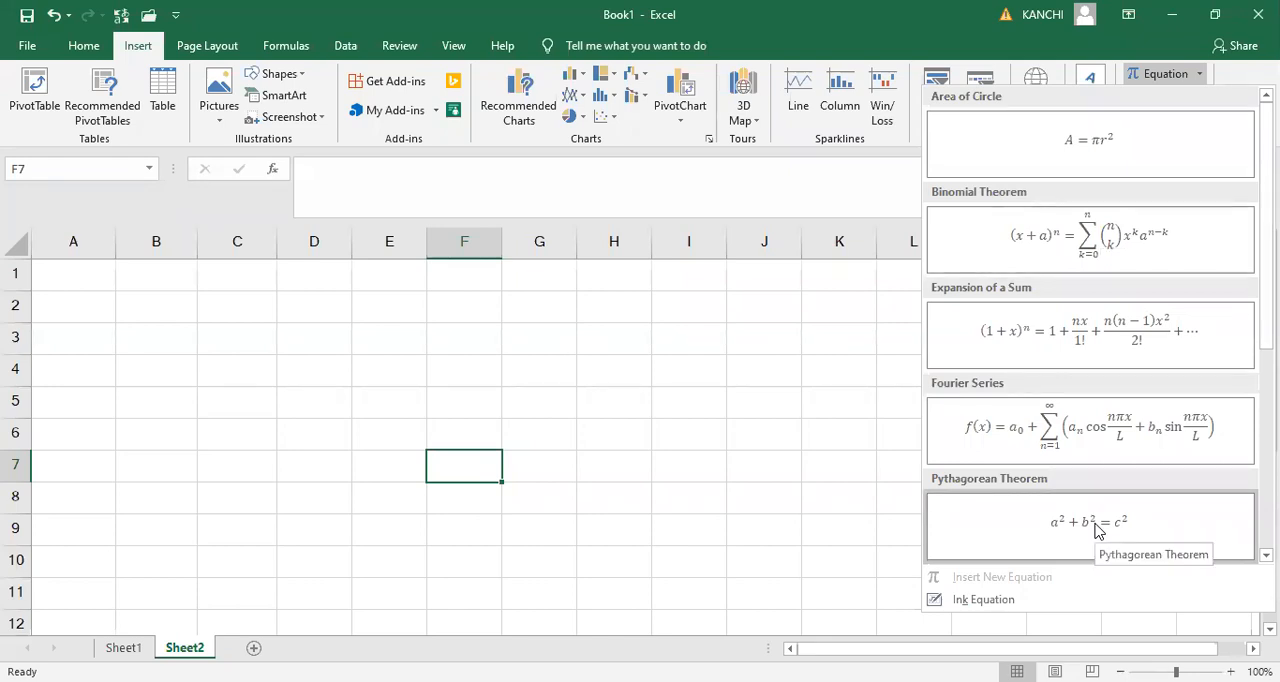
- Insert the built-in Pythagorean Theorem equation and widen its text box to span columns H to K
click(1094, 526)
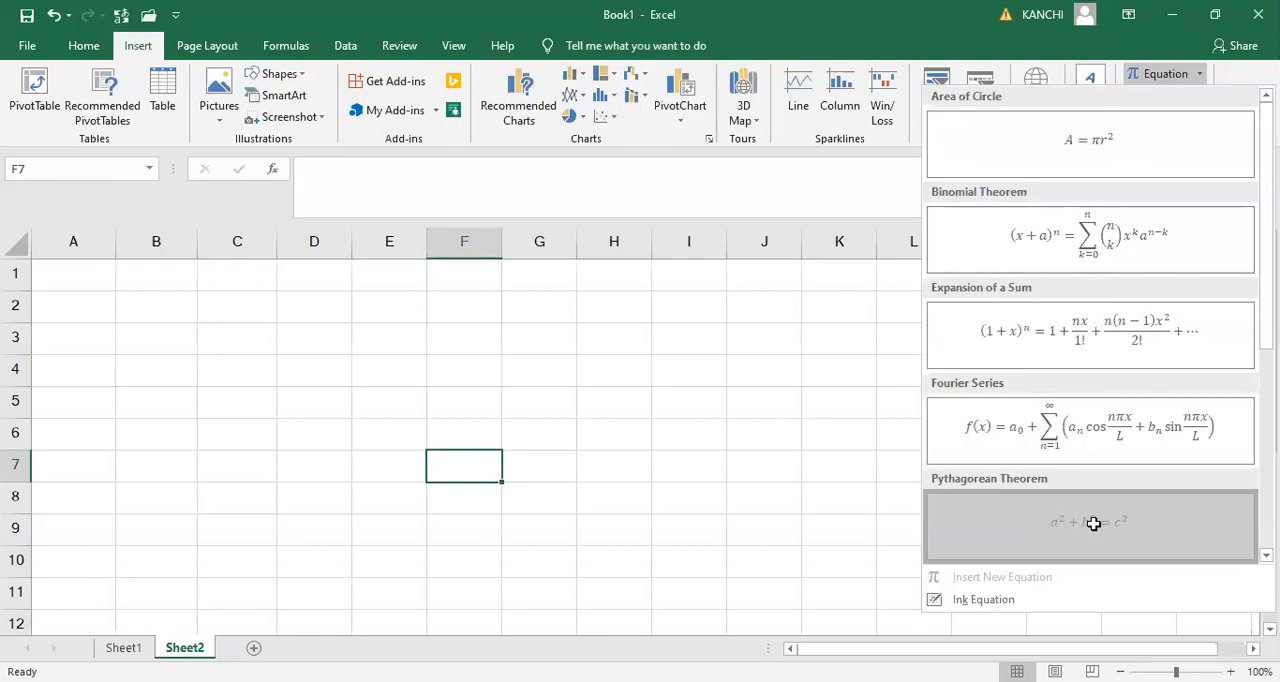
drag(689, 459, 843, 514)
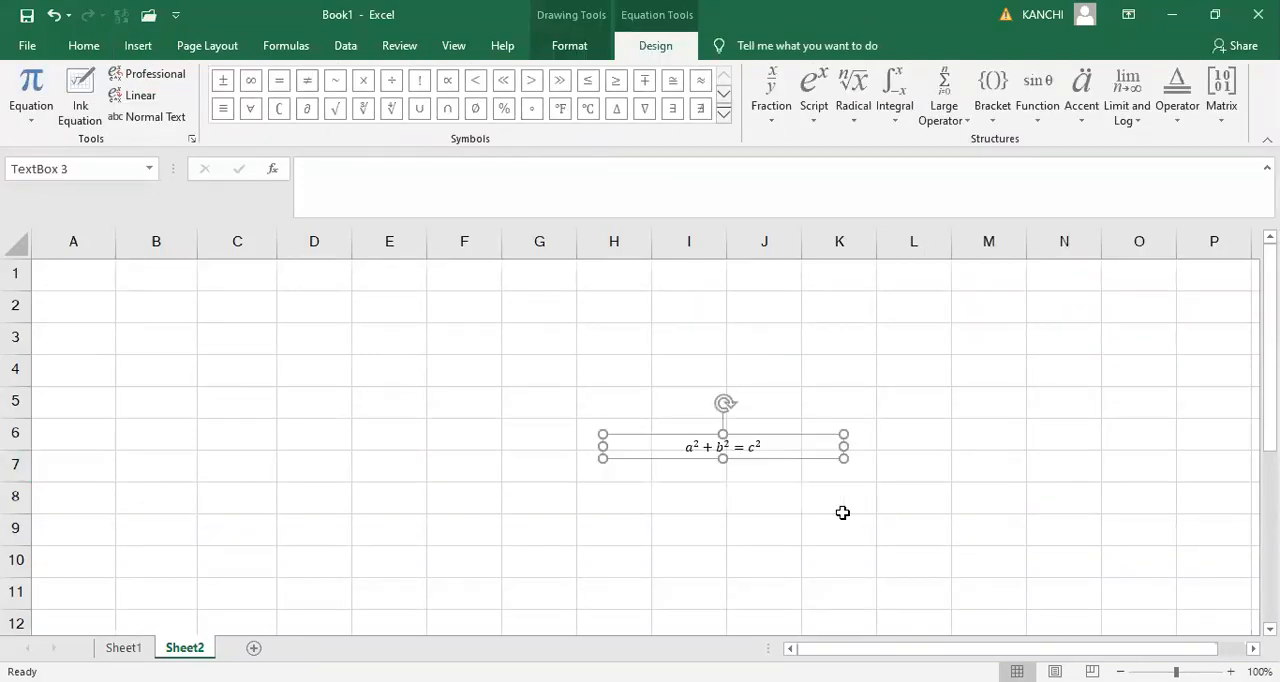
- Extend the equation's text box down to row 9 and middle-align the equation vertically within it
drag(720, 458, 737, 545)
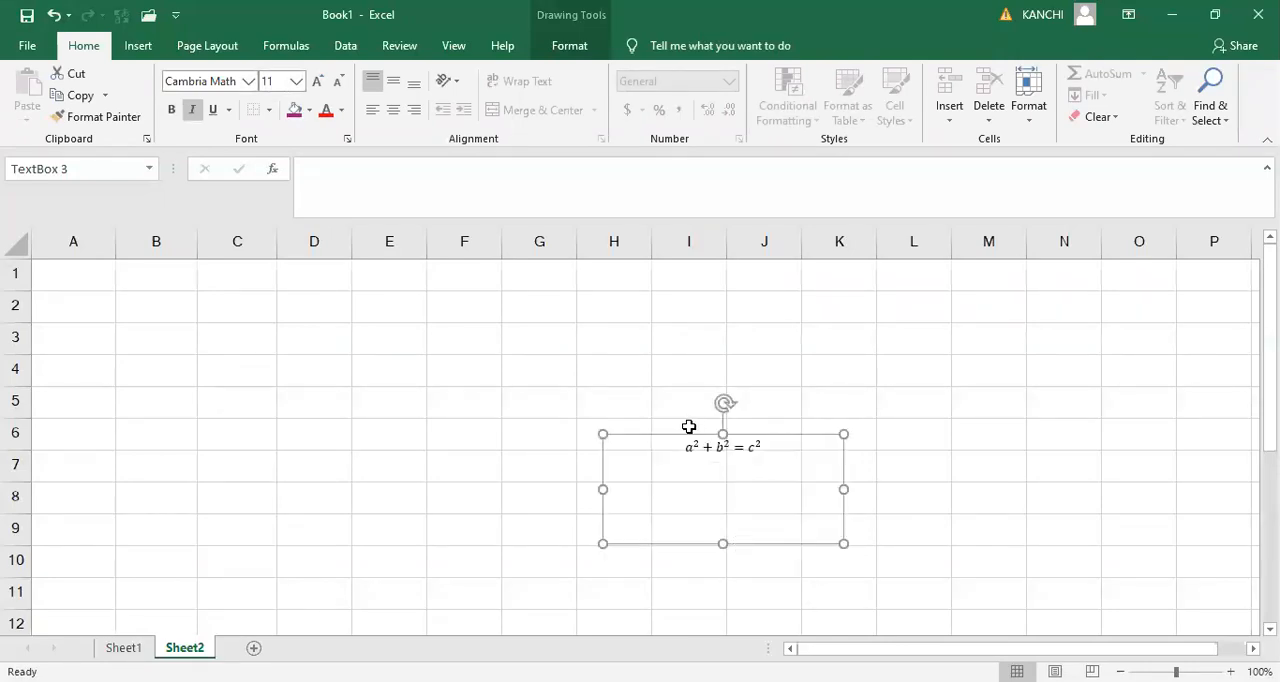
click(396, 117)
click(393, 81)
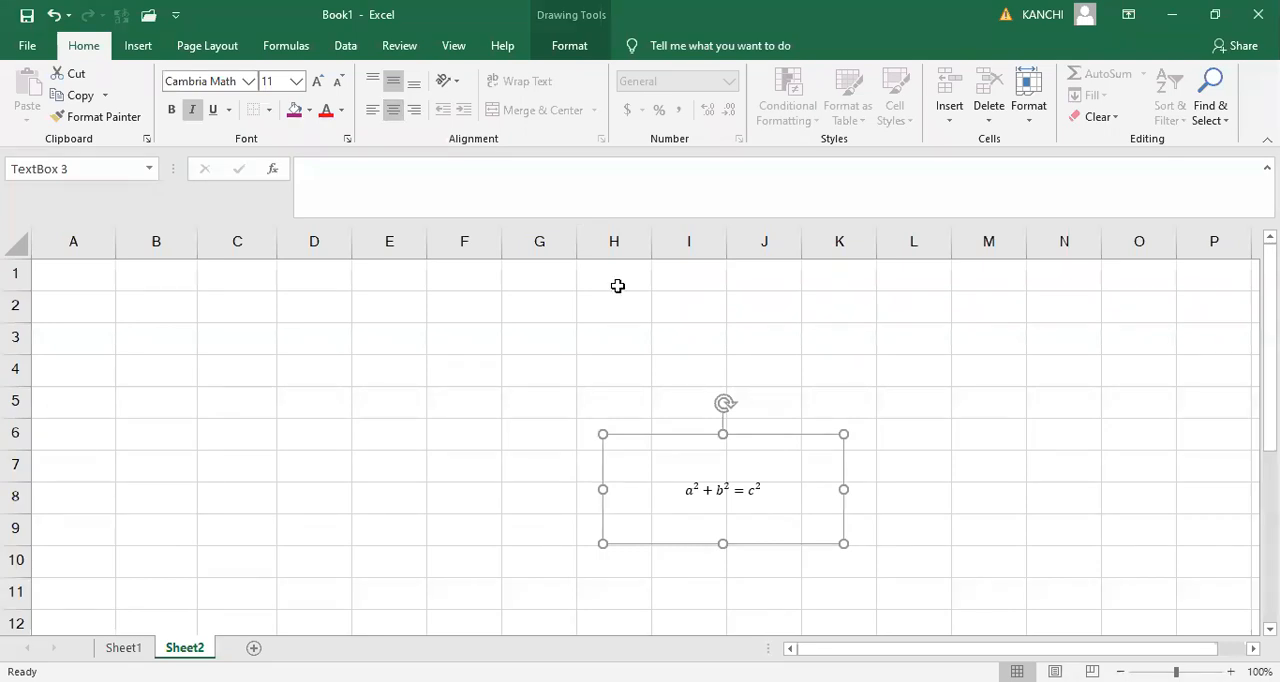
click(127, 50)
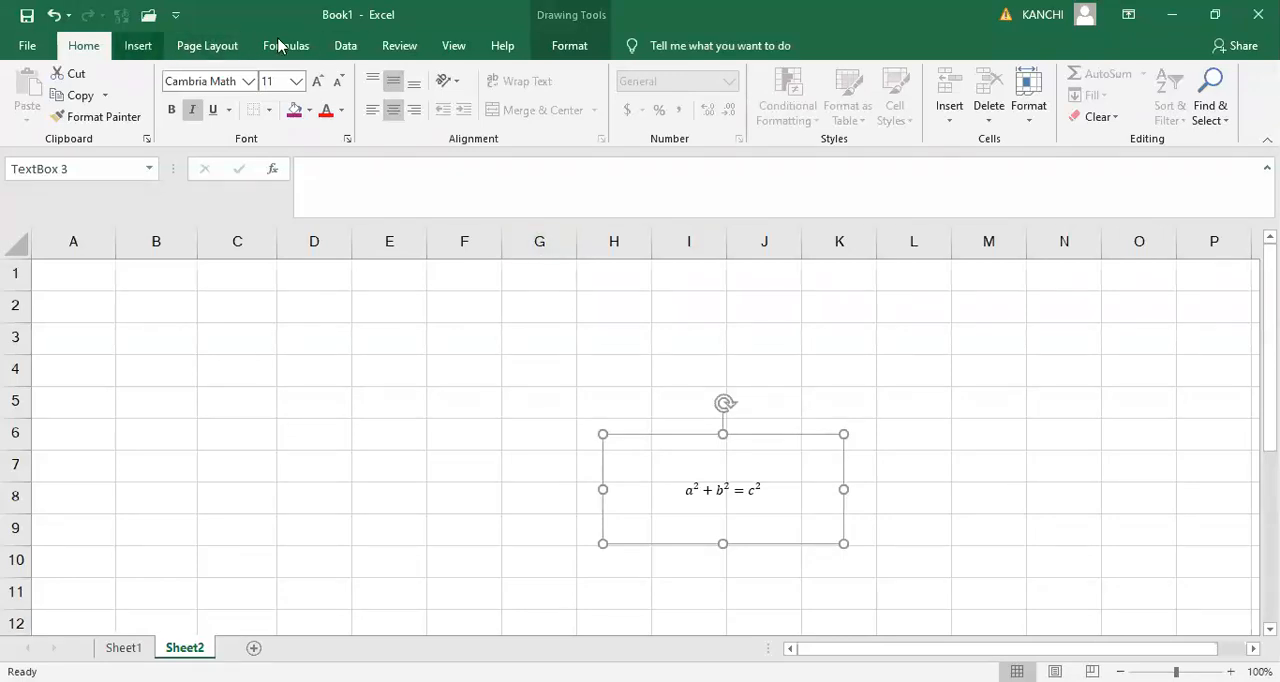
click(581, 50)
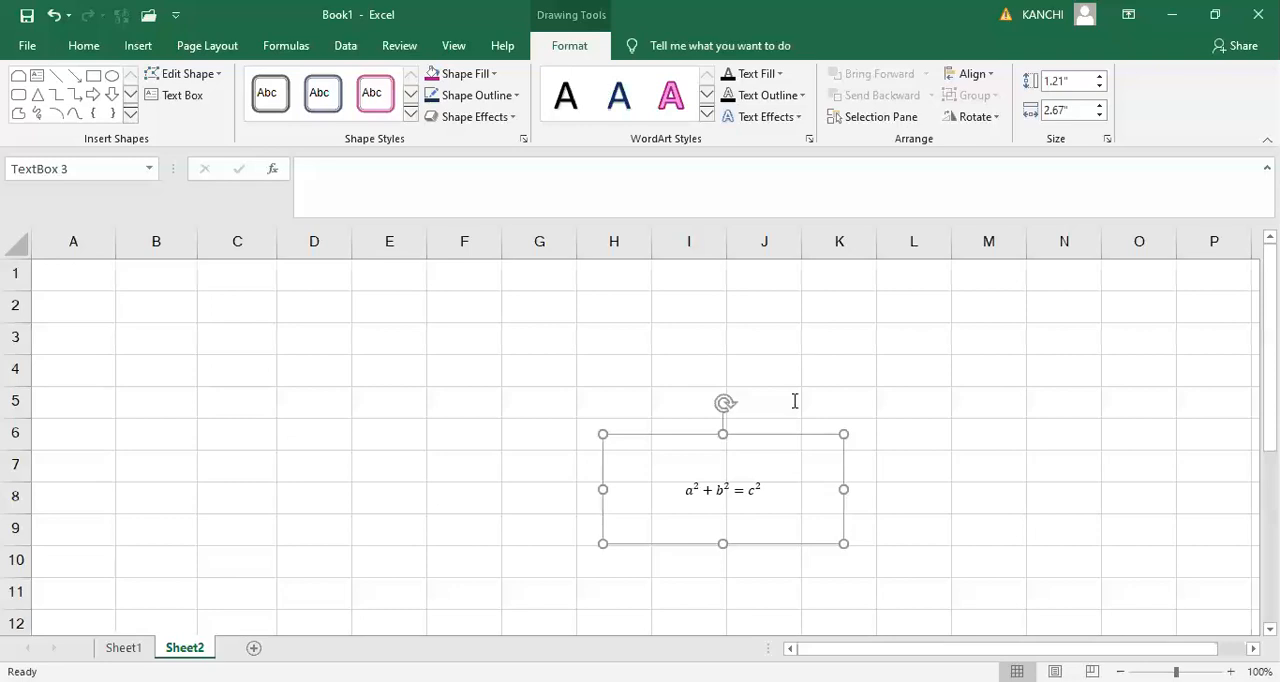
click(789, 443)
click(657, 55)
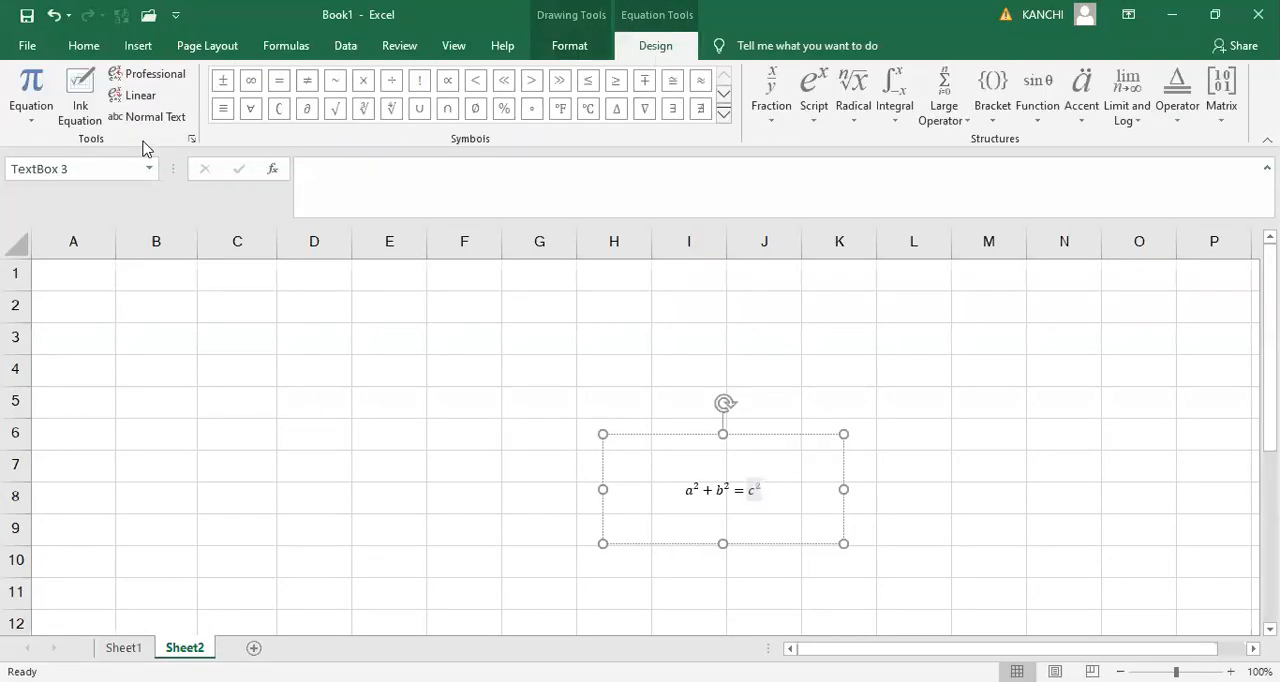
click(776, 499)
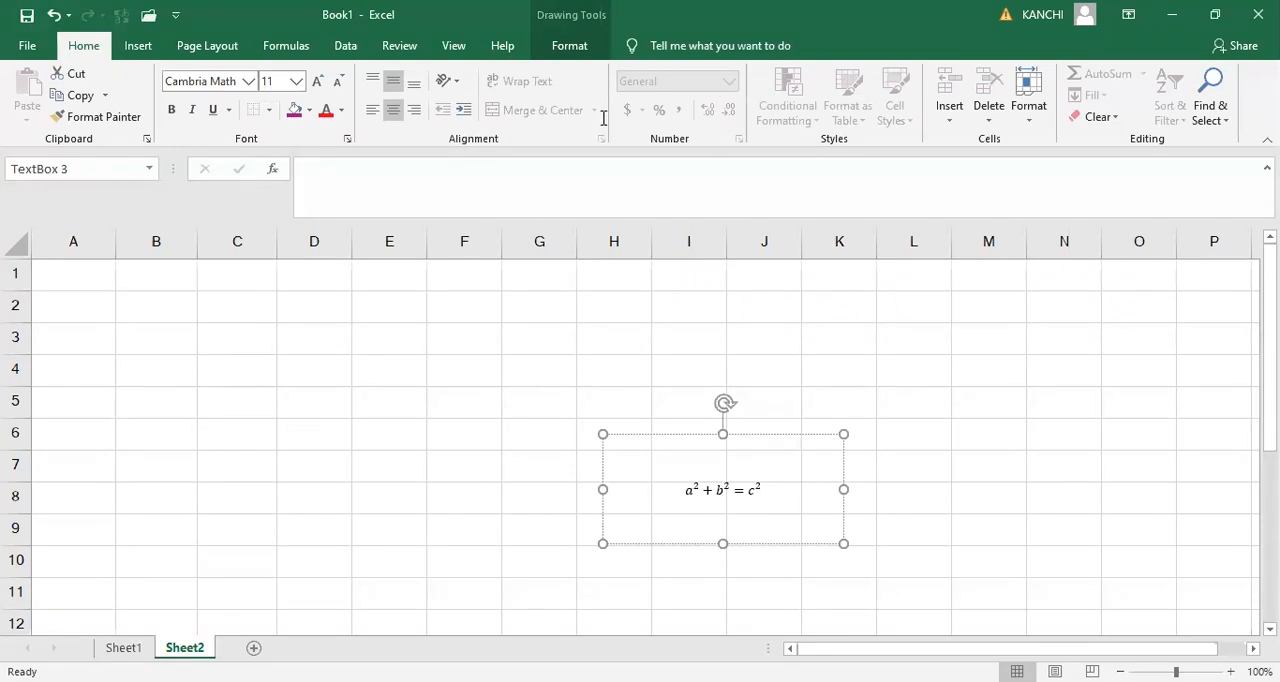
- Insert the built-in Expansion of a Sum equation into the exponent of c in the Pythagorean equation
click(755, 488)
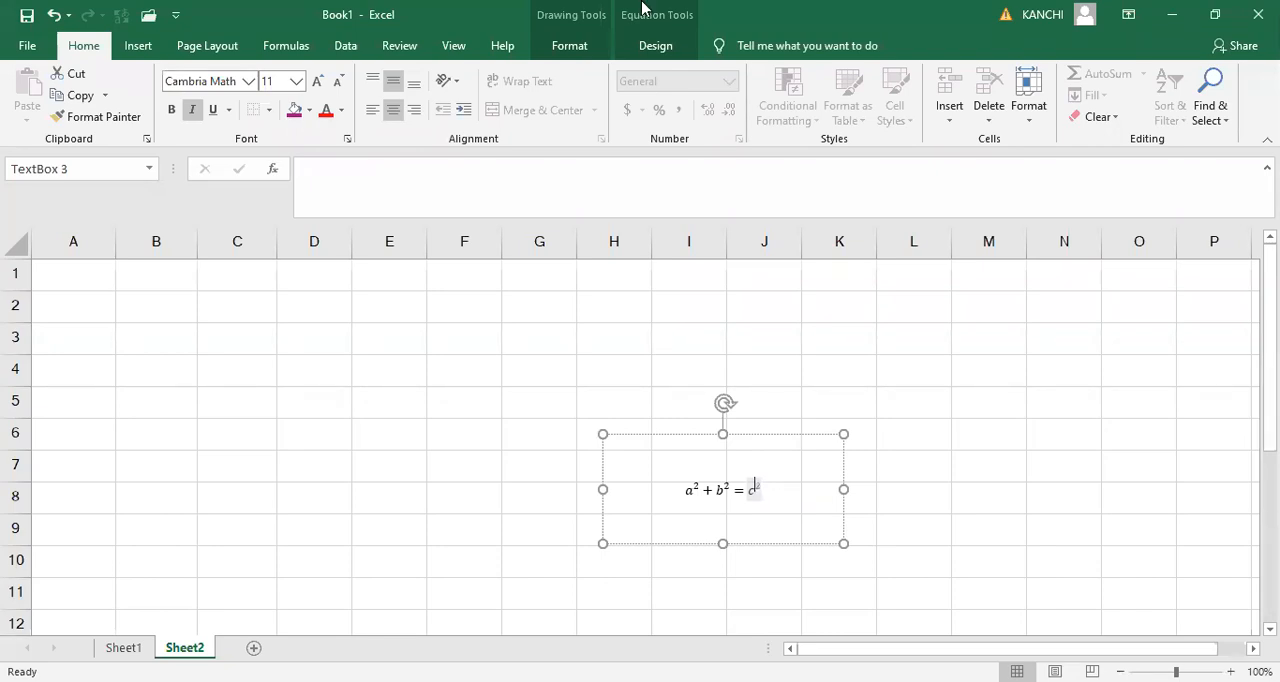
click(653, 46)
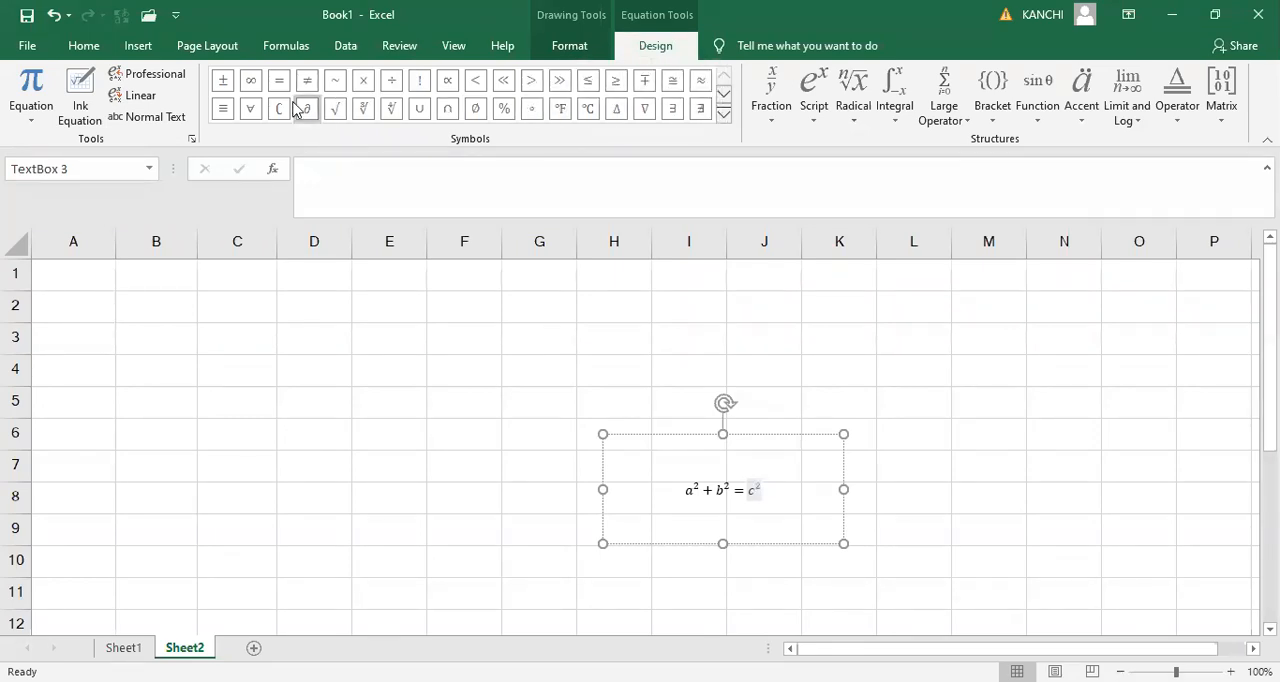
click(38, 124)
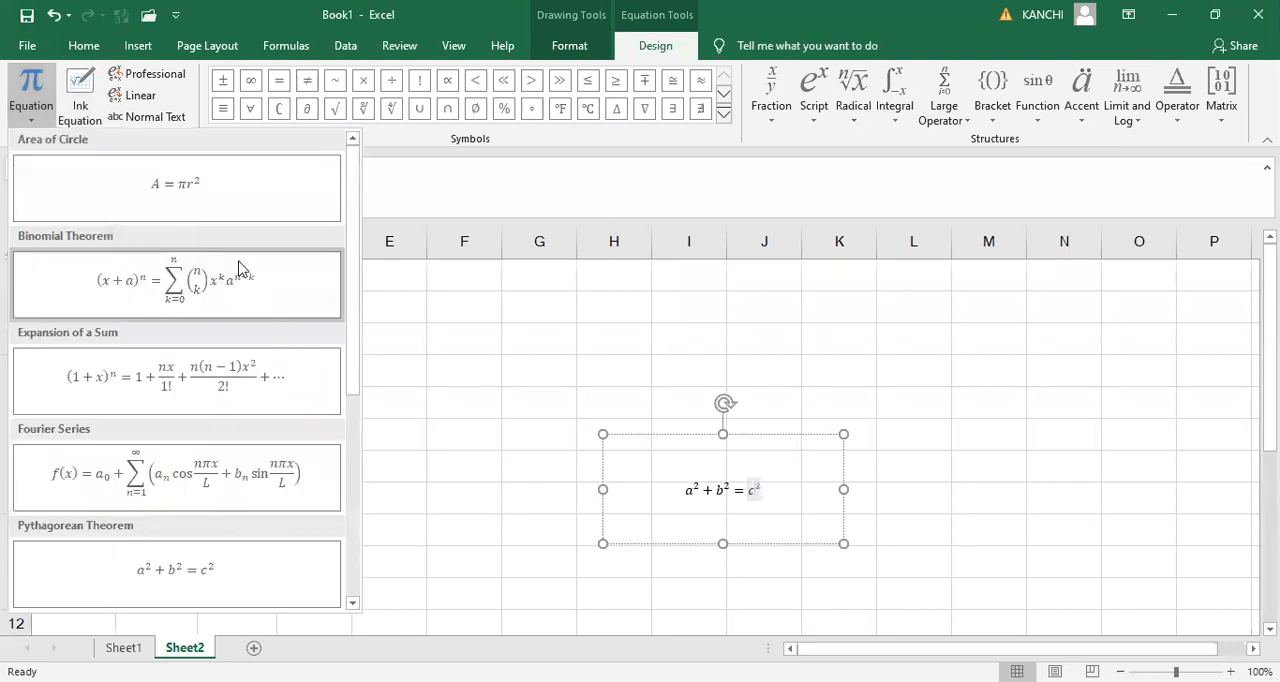
click(213, 395)
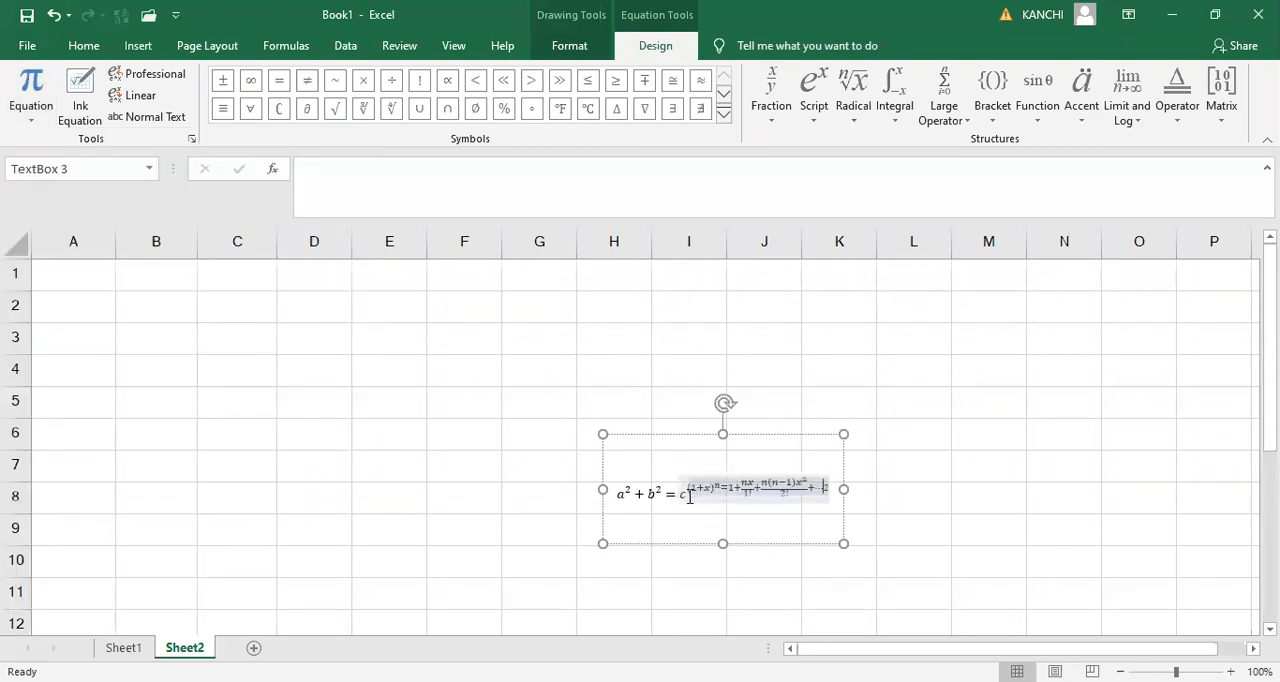
- Delete the entire combined equation from the text box, keeping the empty box
click(666, 496)
click(686, 498)
key(BackSpace)
key(BackSpace)
key(BackSpace)
key(BackSpace)
key(BackSpace)
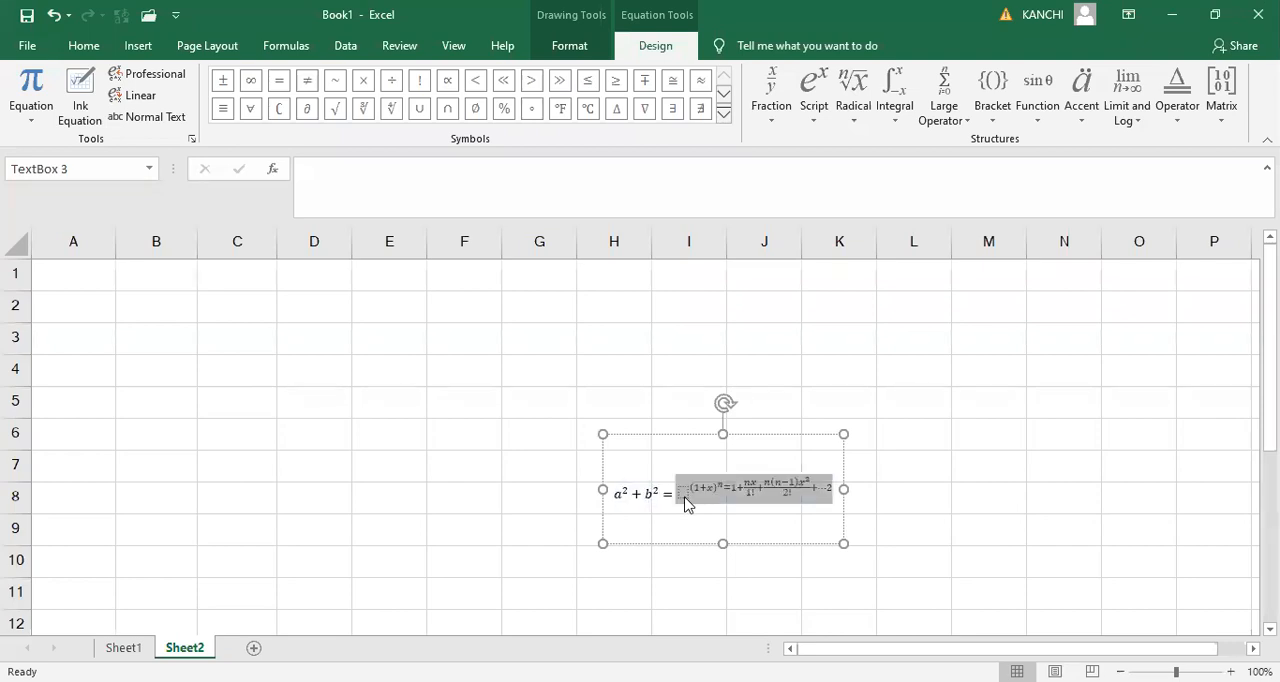
key(BackSpace)
key(BackSpace)
key(BackSpace)
key(BackSpace)
key(BackSpace)
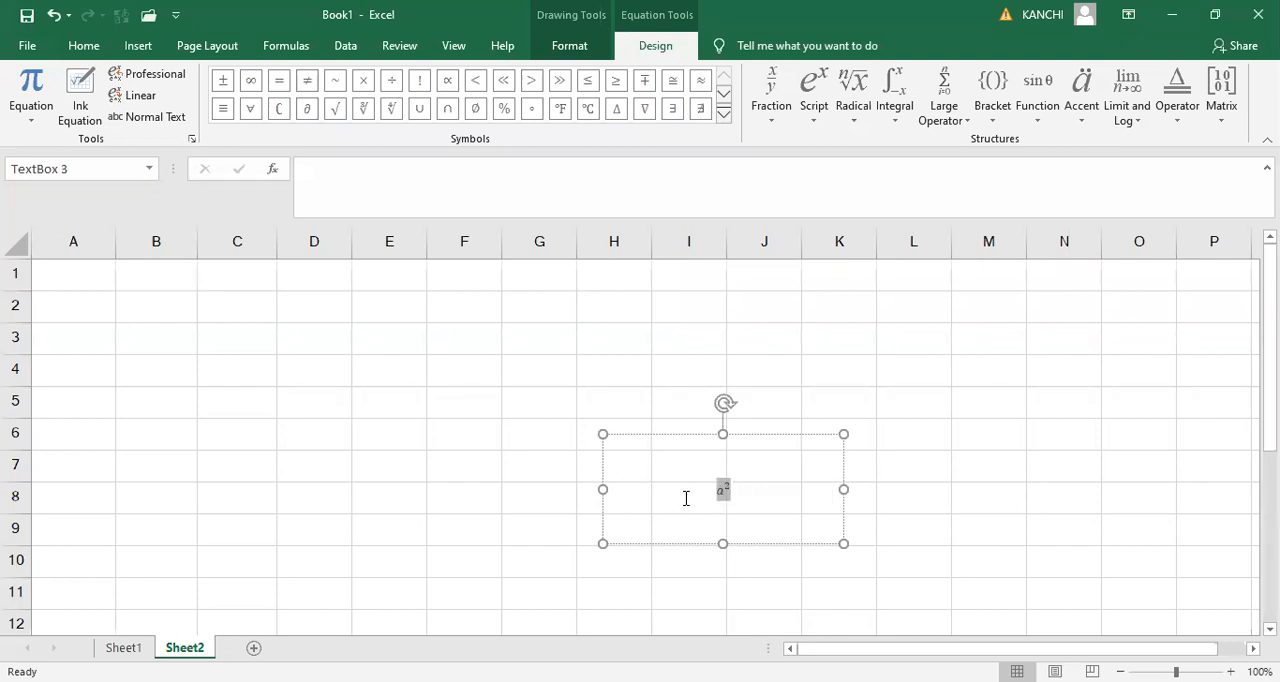
- Insert the built-in Binomial Theorem equation into the empty text box
click(137, 48)
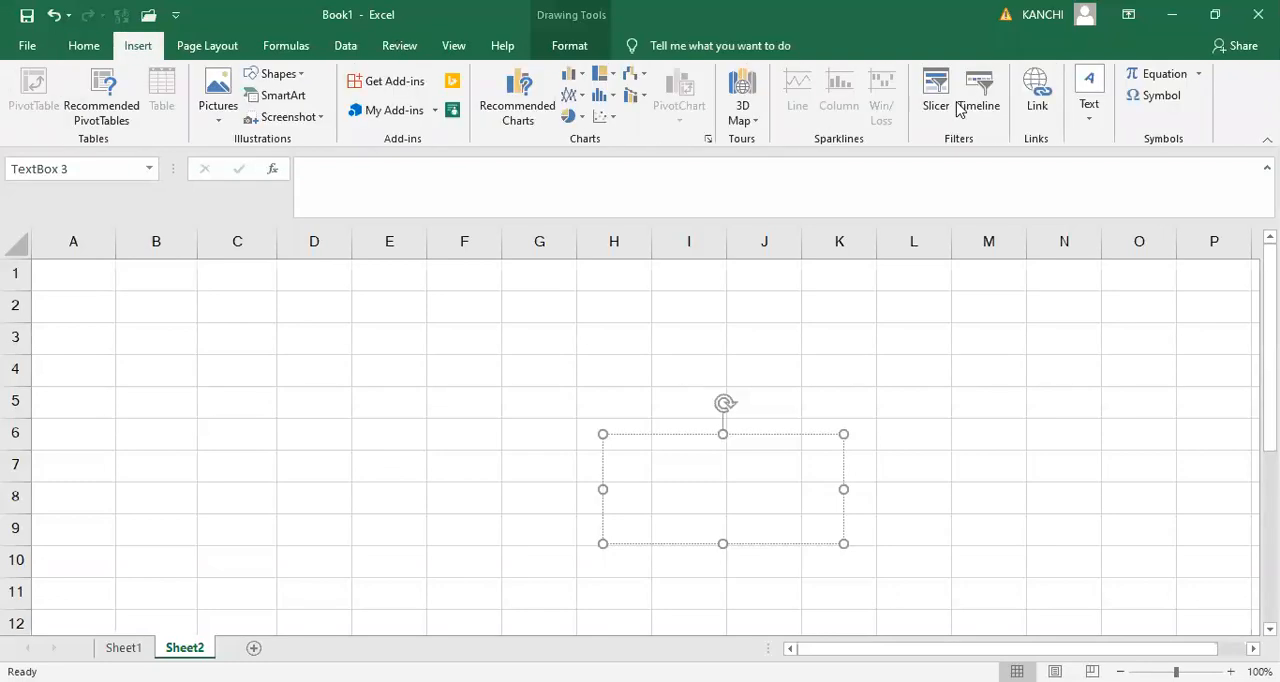
click(1201, 80)
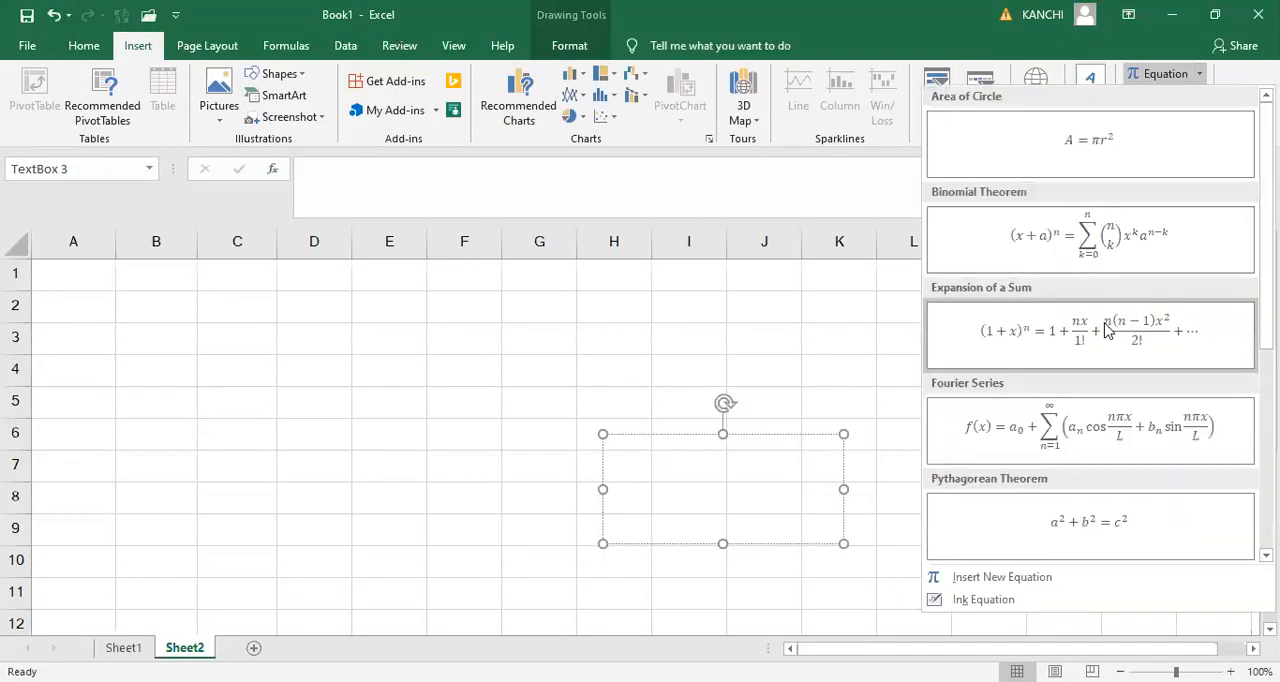
click(1076, 260)
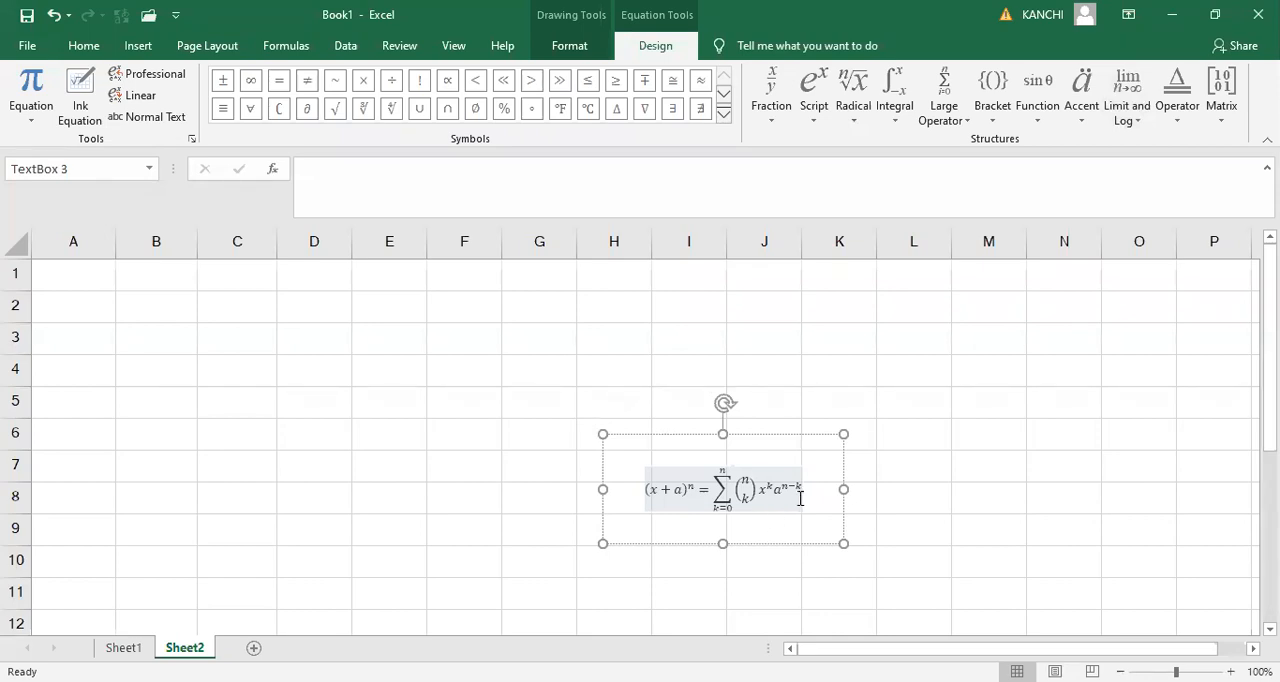
- Insert the built-in Area of Circle equation as a separate object, with cell M6 selected instead of the existing text box
click(997, 447)
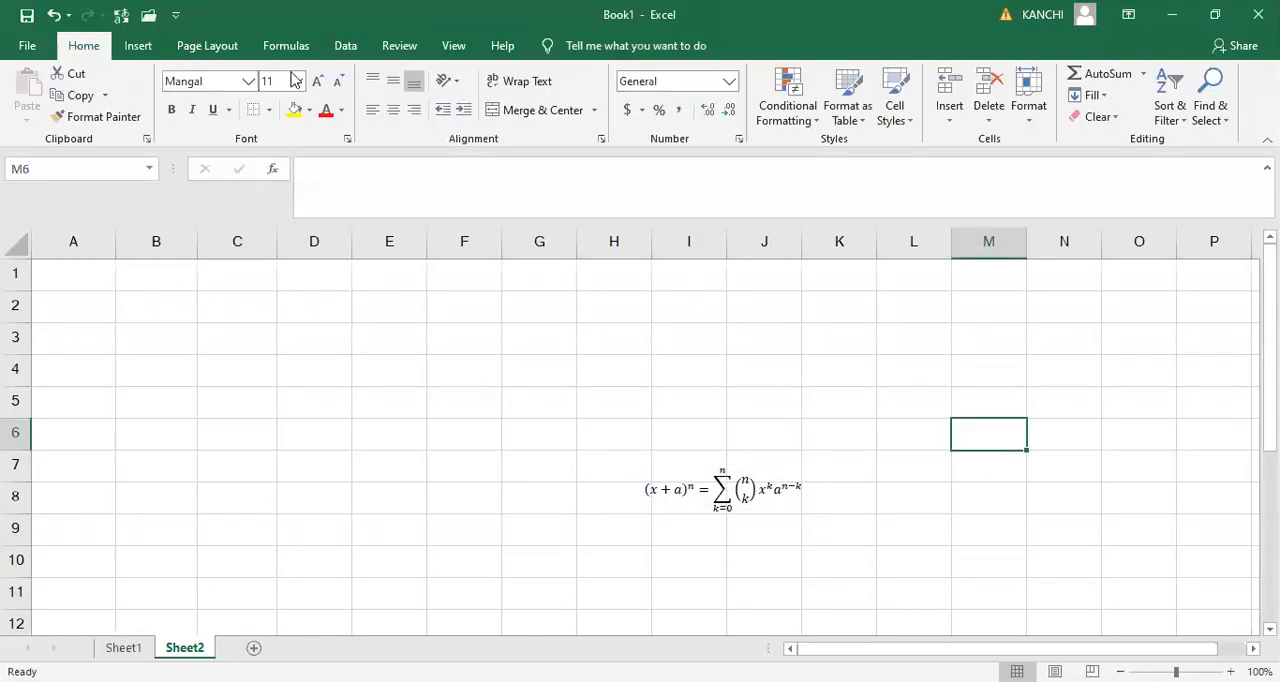
click(138, 47)
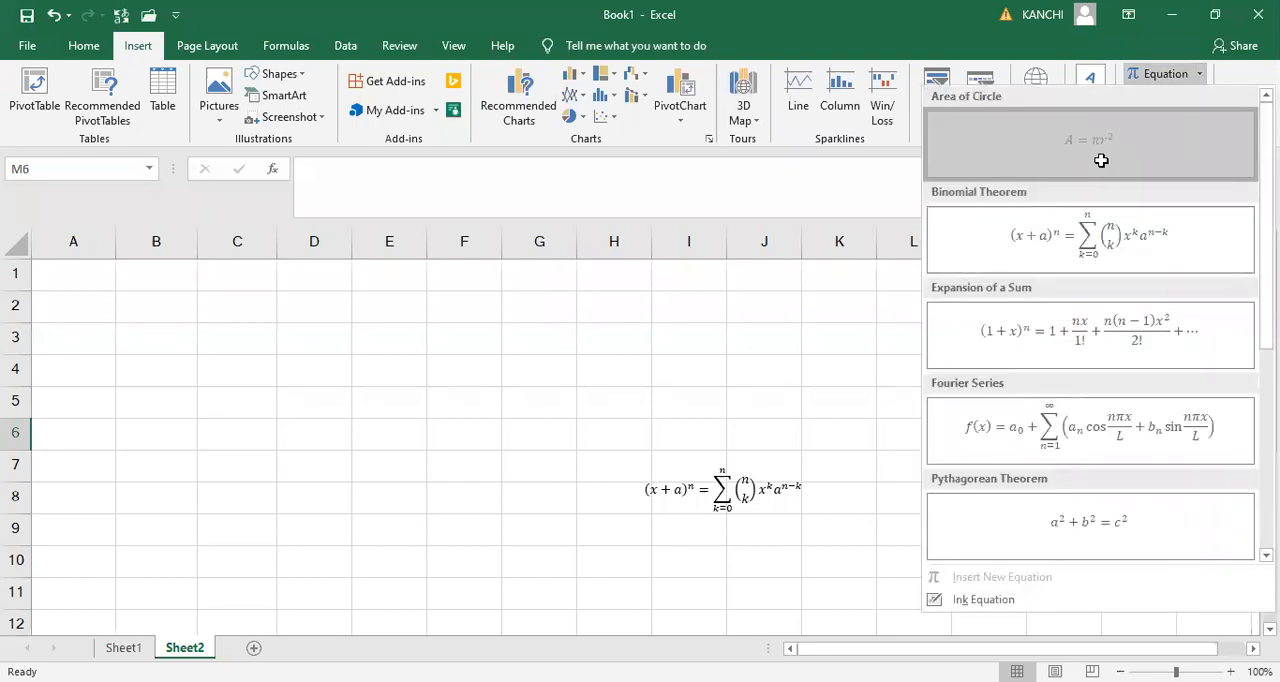
click(1102, 162)
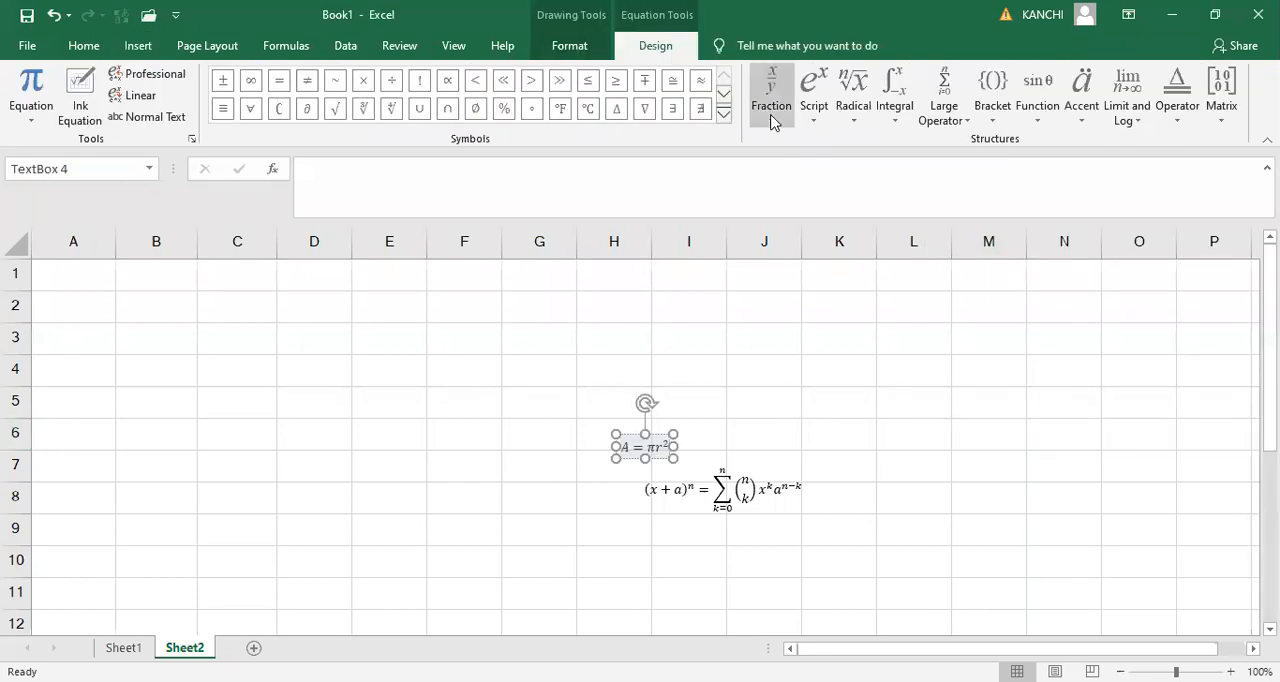
- Append the common fraction dy/dx to the Area of Circle equation and move its box up to row 4, widening it
click(771, 121)
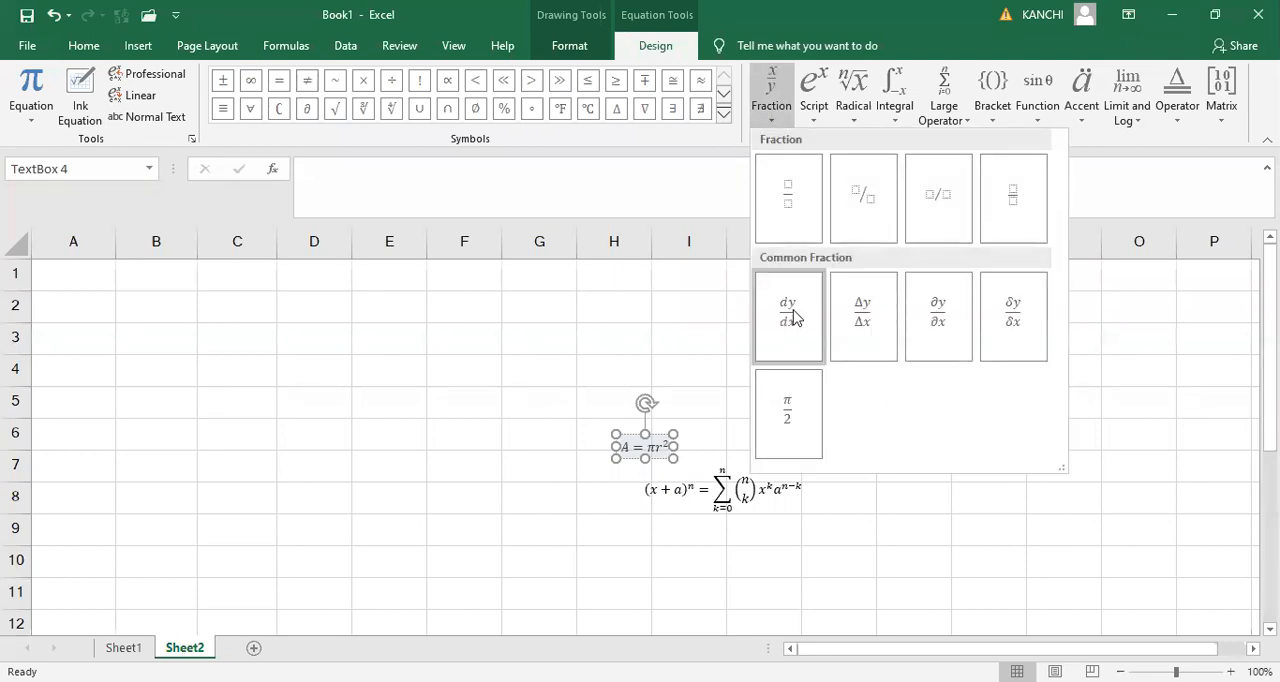
click(789, 312)
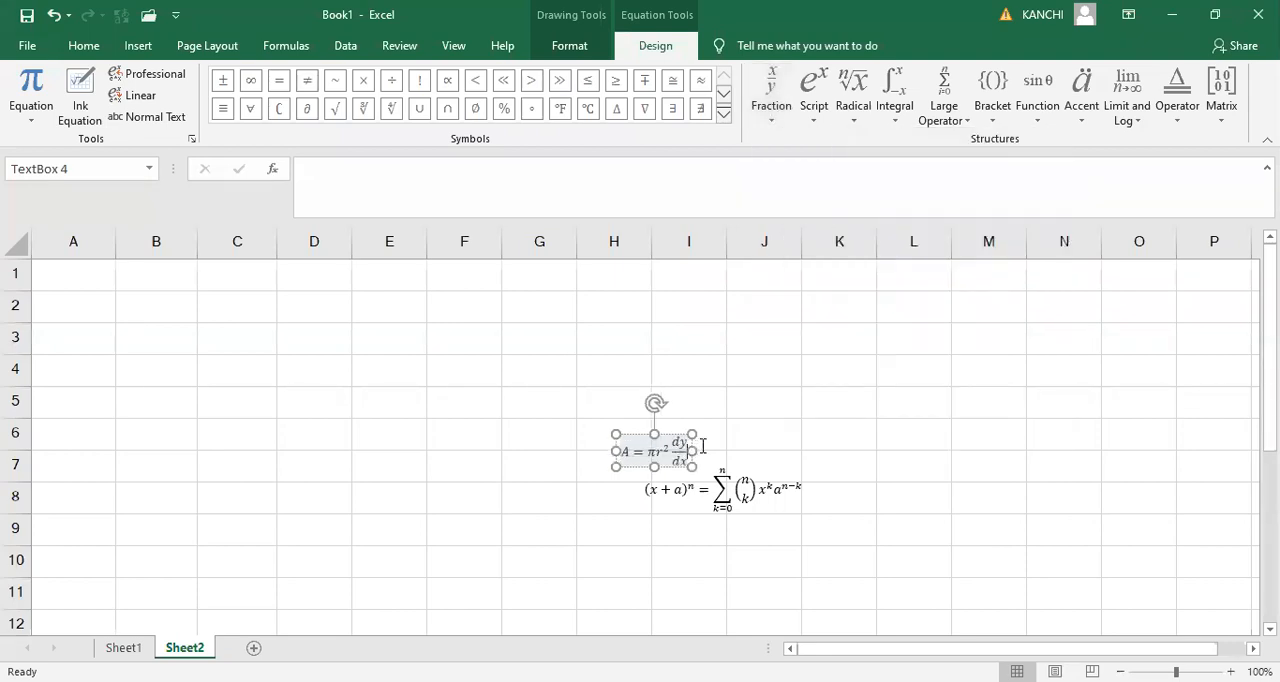
drag(692, 450, 614, 352)
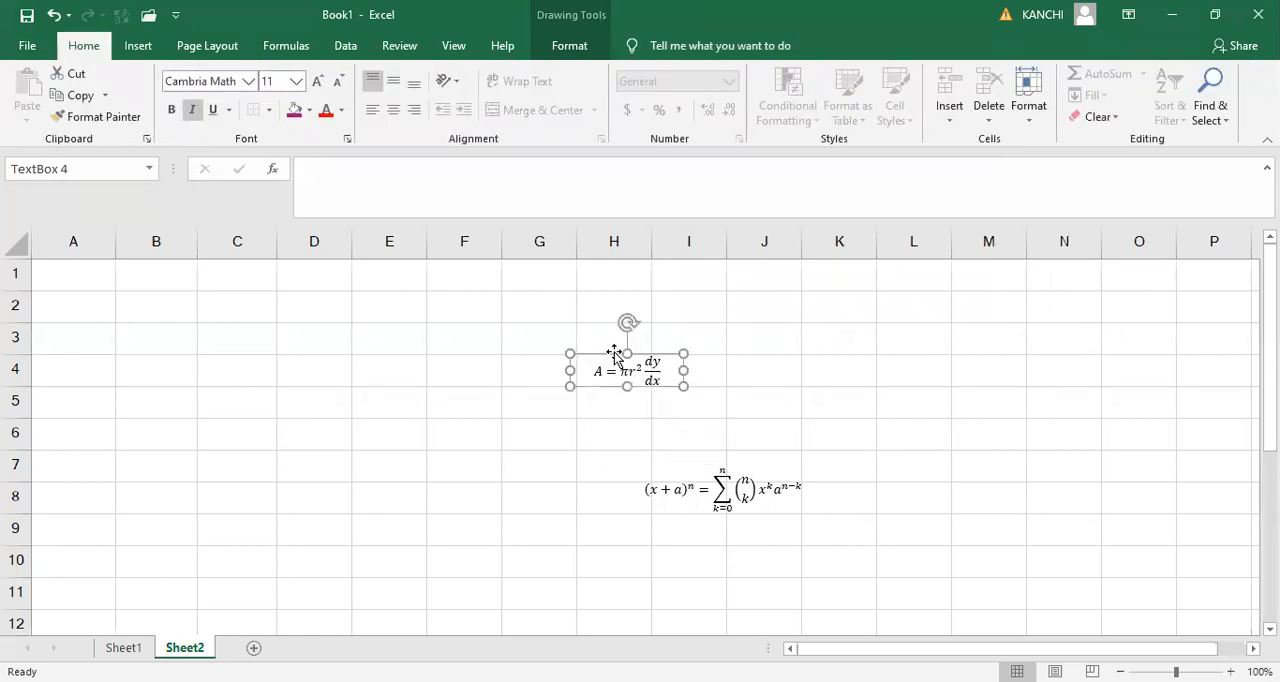
- Insert the common script x with subscript y squared between d and y in the fraction's numerator
click(667, 371)
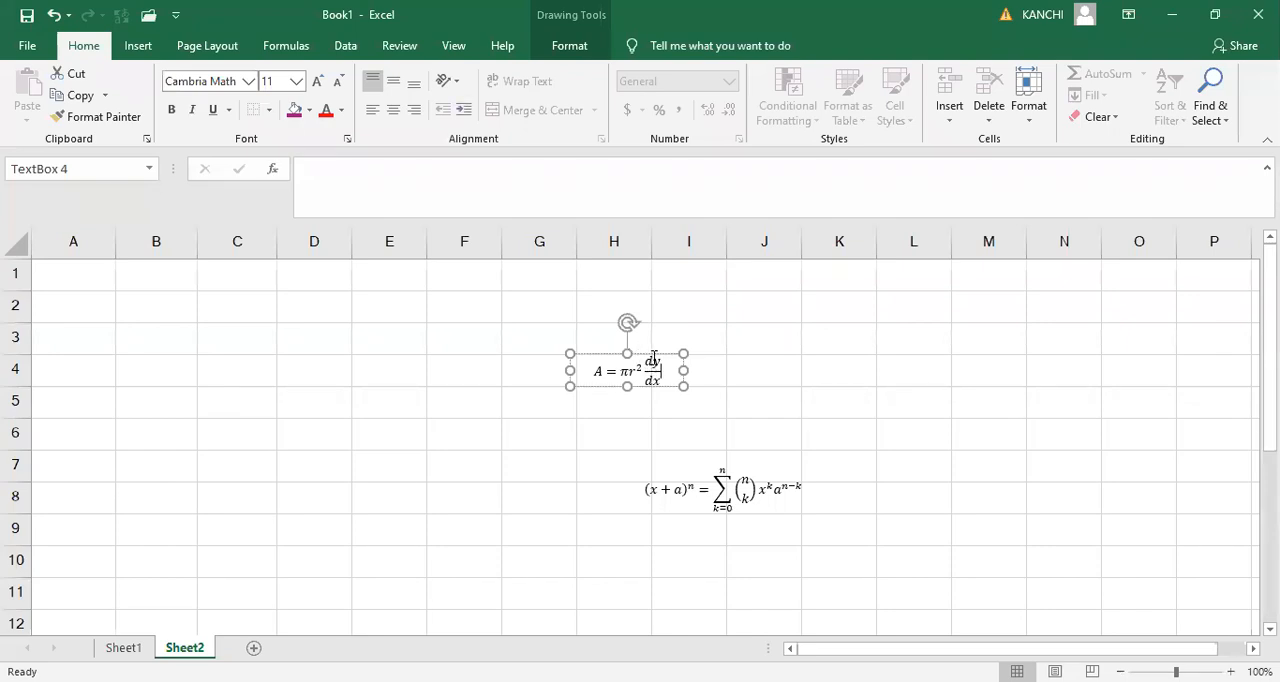
click(653, 357)
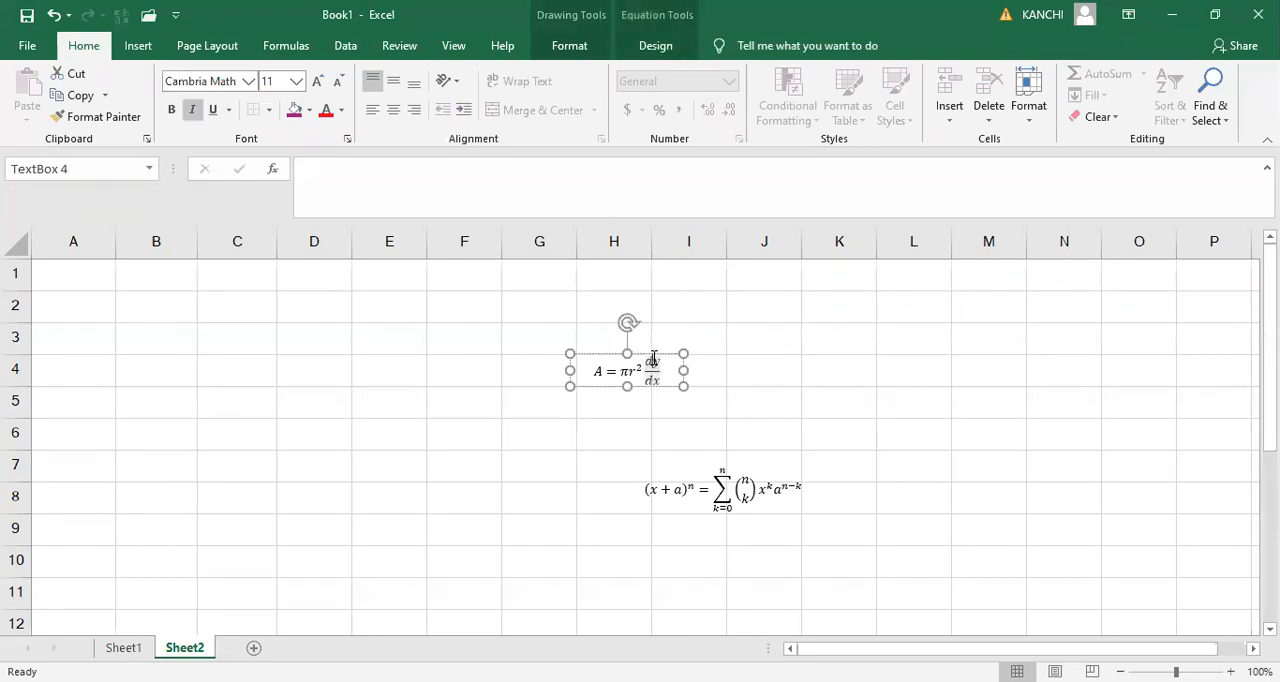
click(640, 47)
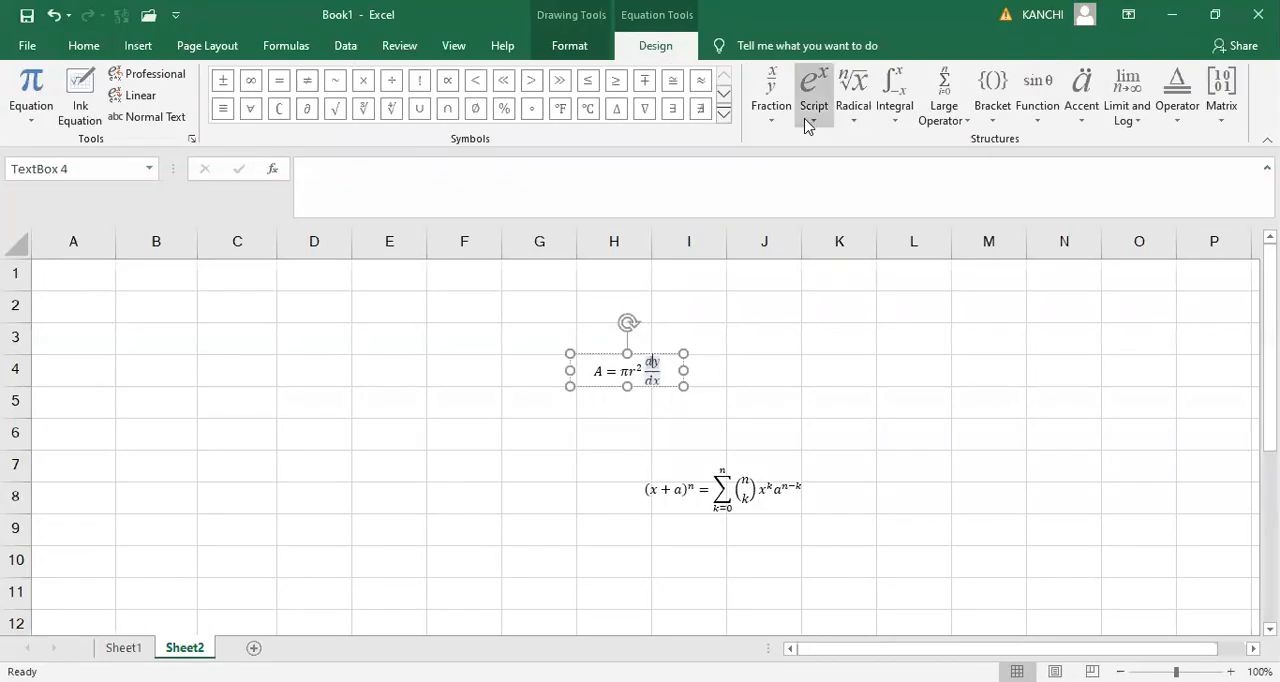
click(808, 125)
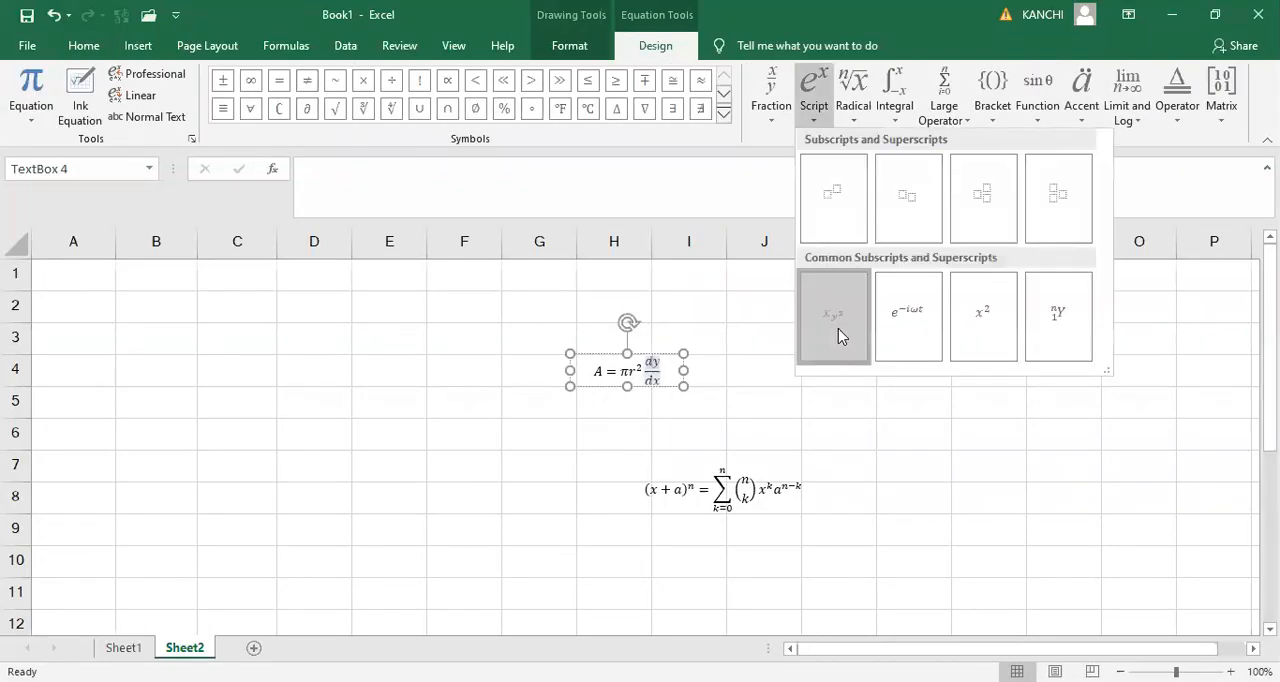
click(838, 330)
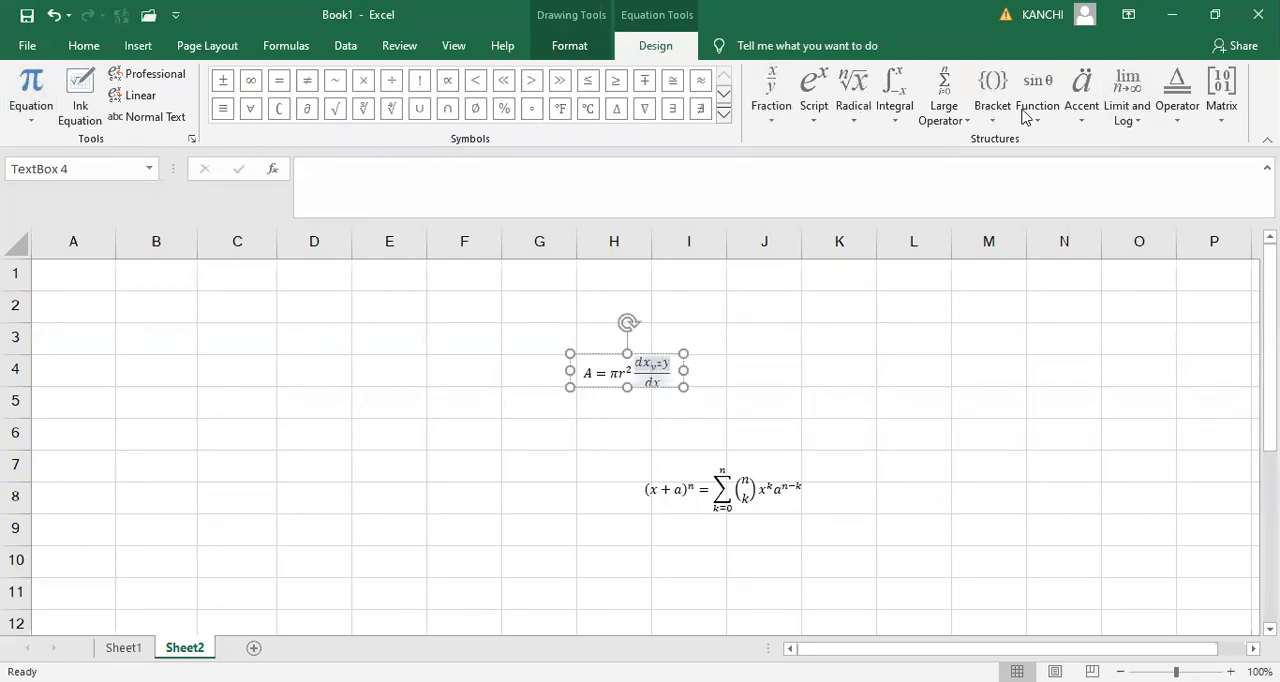
- Add an integral with side limits to the numerator, using 3 as integrand, 2 as upper limit and n as lower limit
click(899, 126)
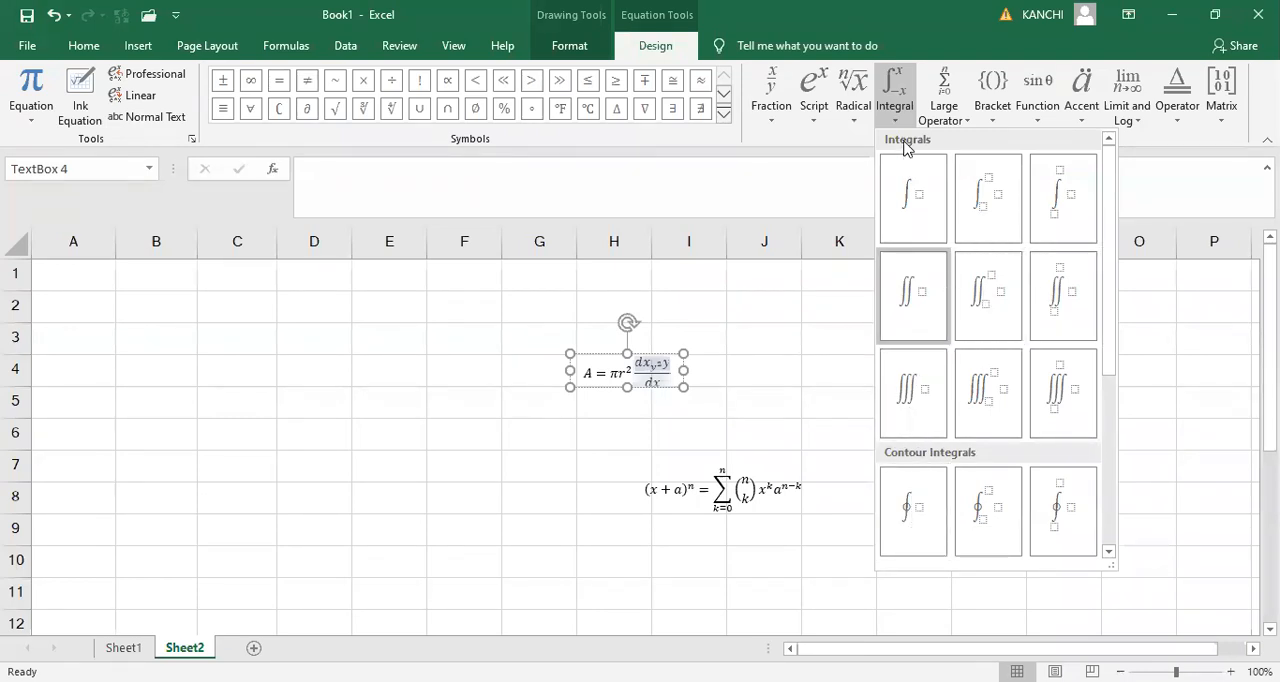
click(993, 207)
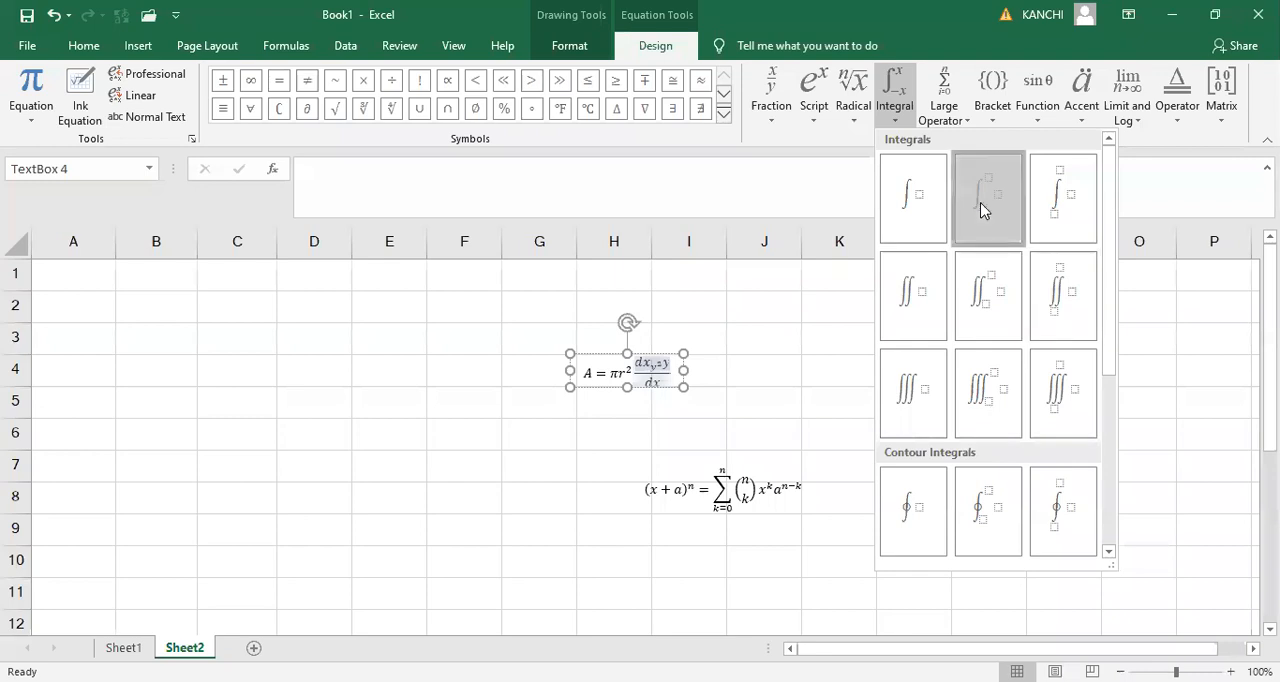
click(669, 385)
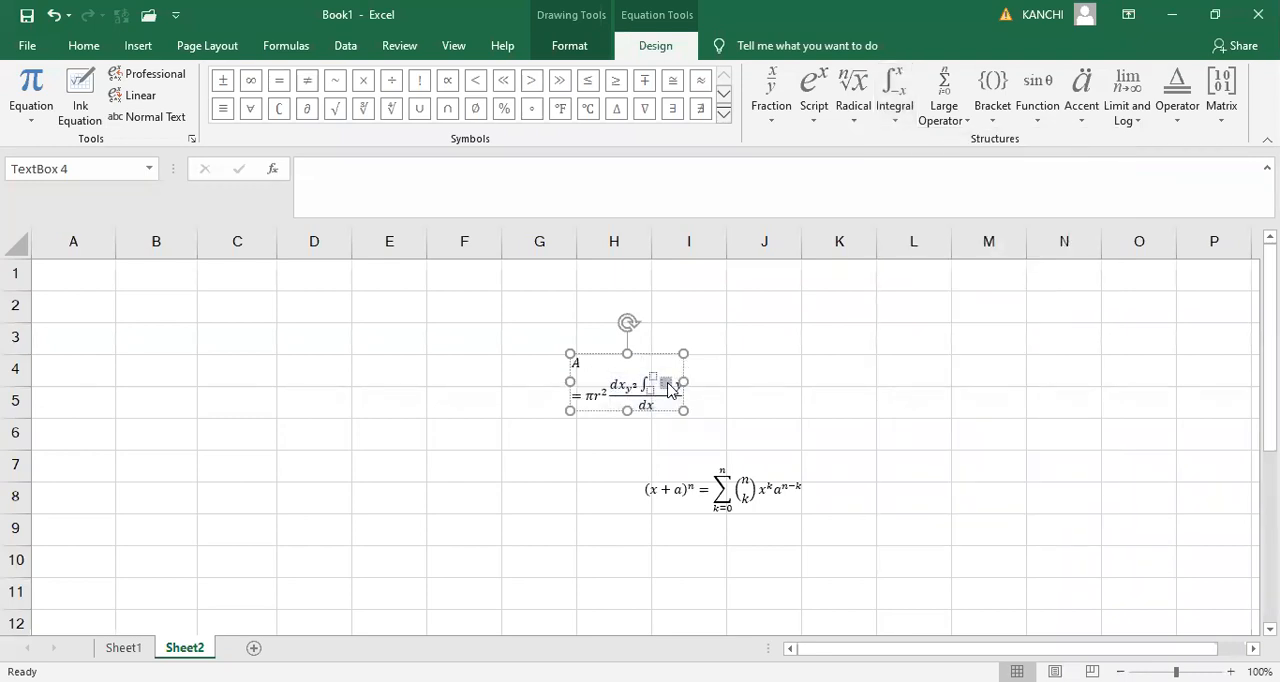
text(3)
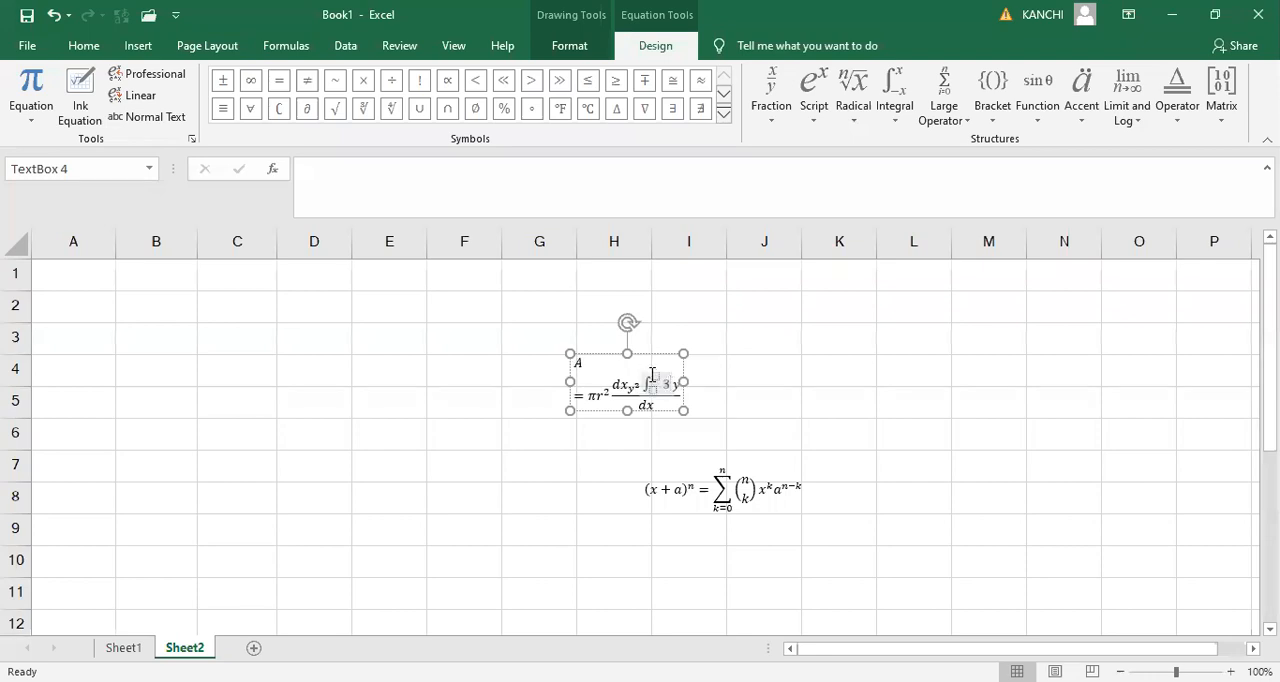
click(656, 377)
text(2)
click(652, 392)
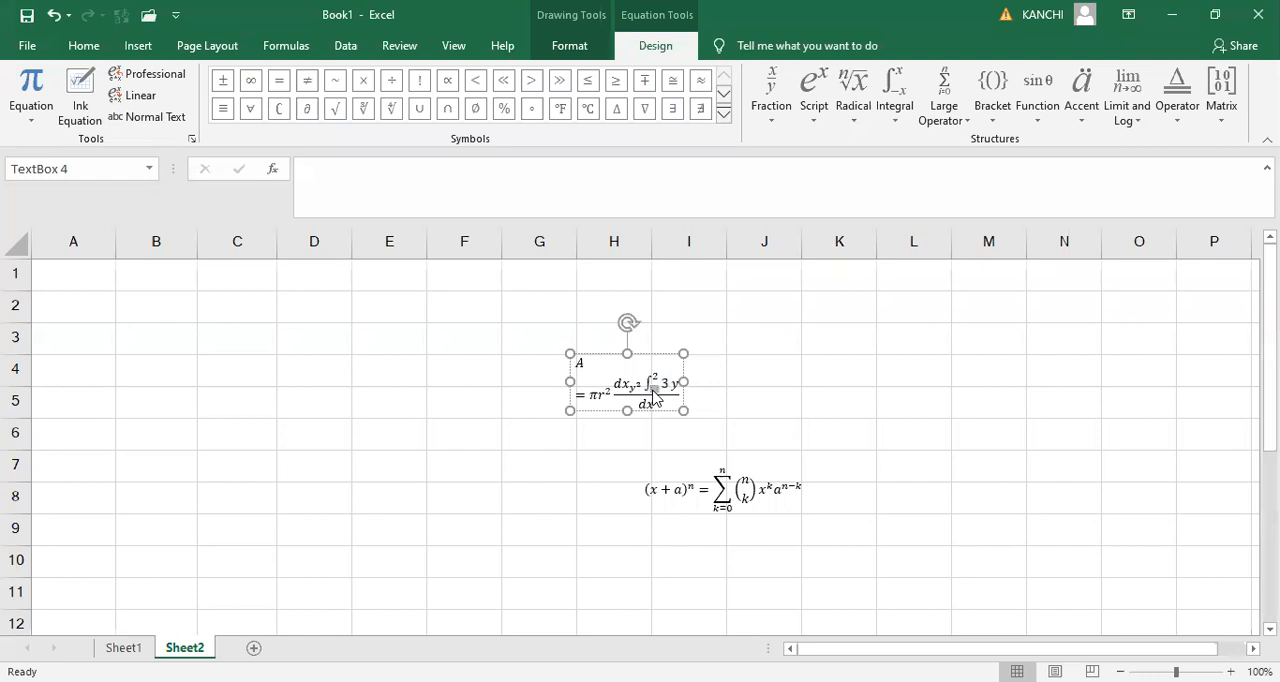
text(n)
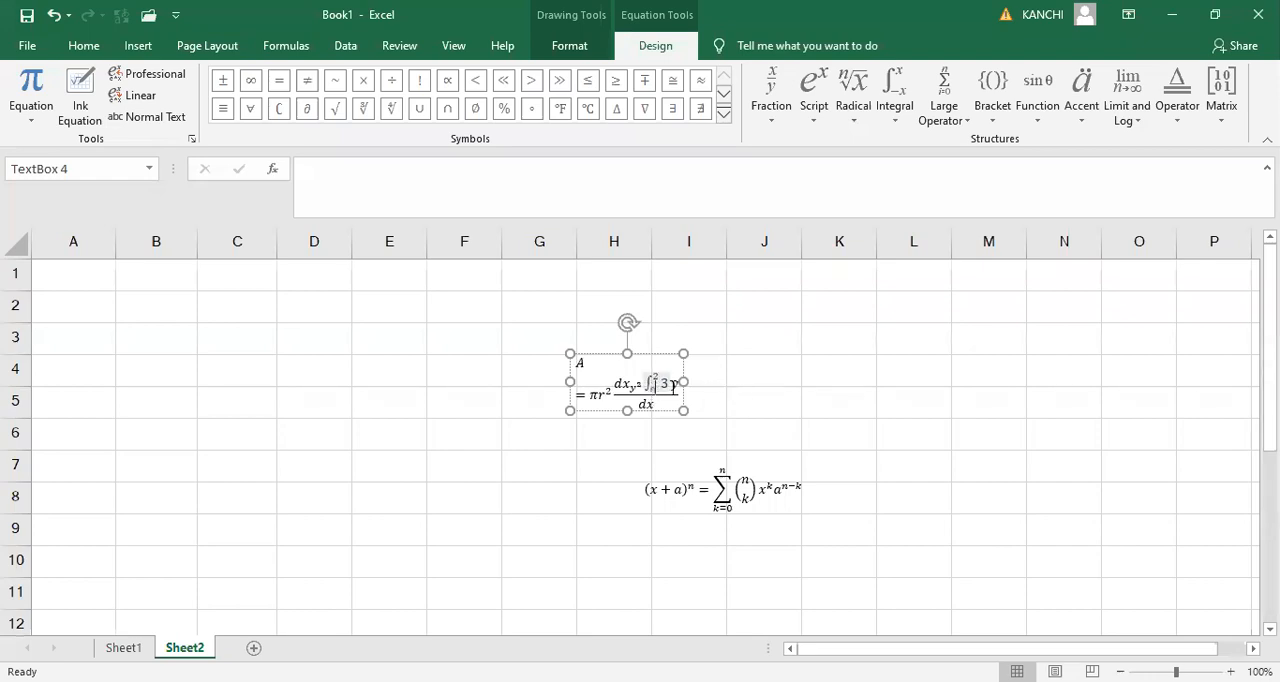
- Set the integral's lower limit to 0 and edit the exponent of the subscript y in the fraction's numerator
click(731, 406)
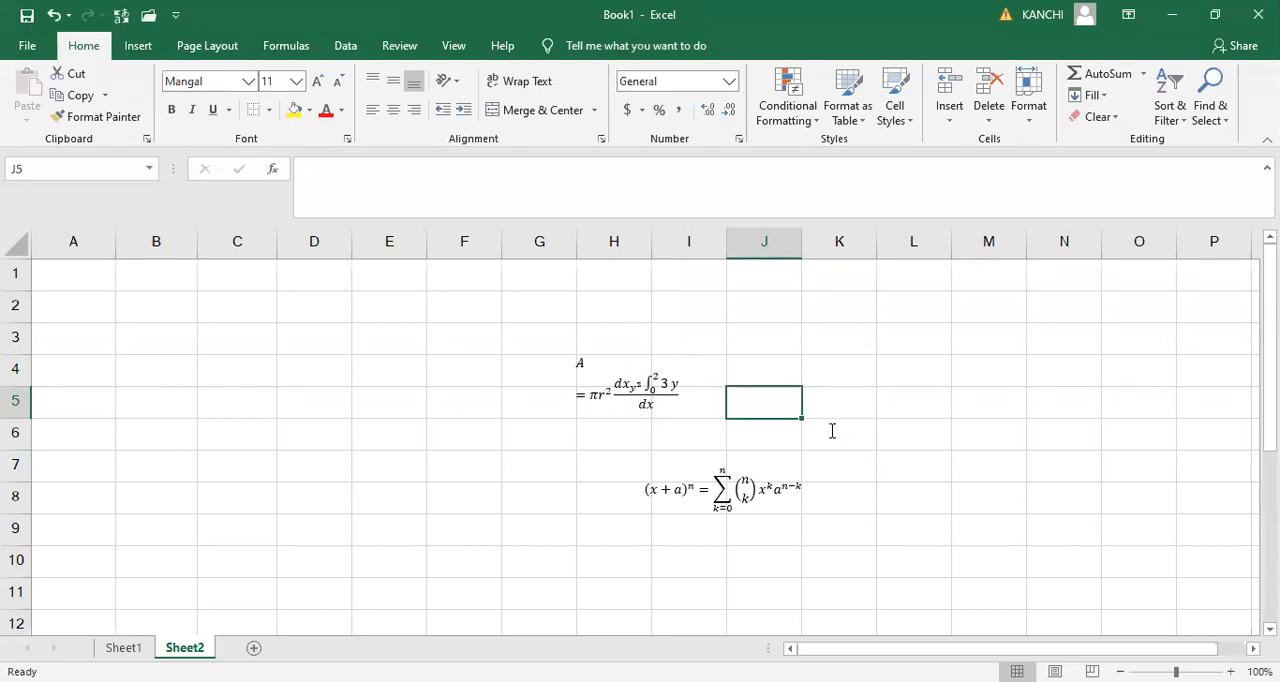
click(638, 392)
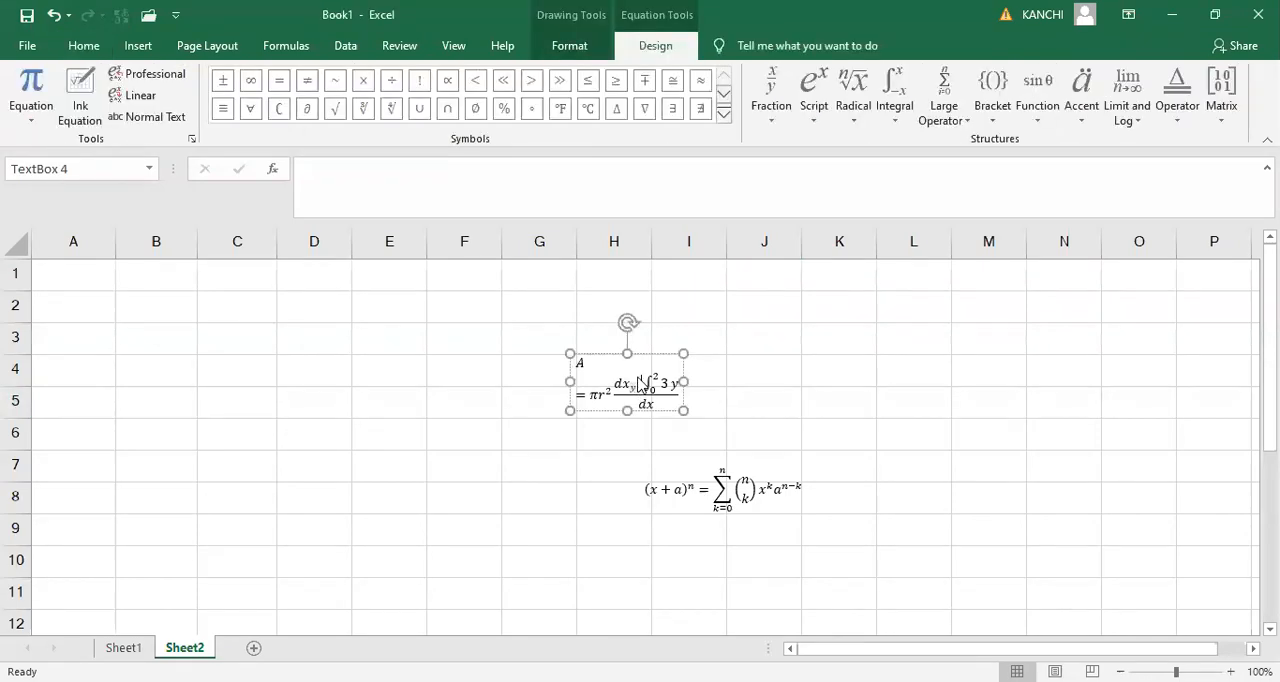
double_click(639, 387)
click(760, 390)
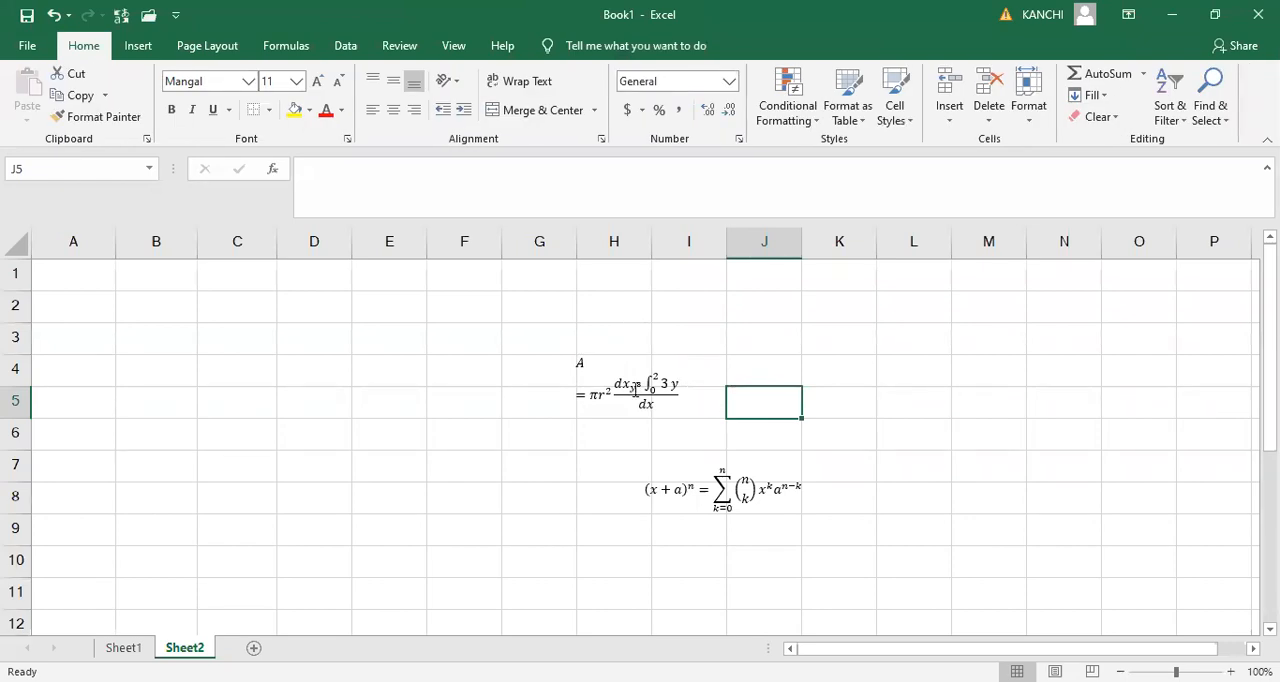
- Widen the Area of Circle equation's box to about column L so the formula fits on one line
click(651, 393)
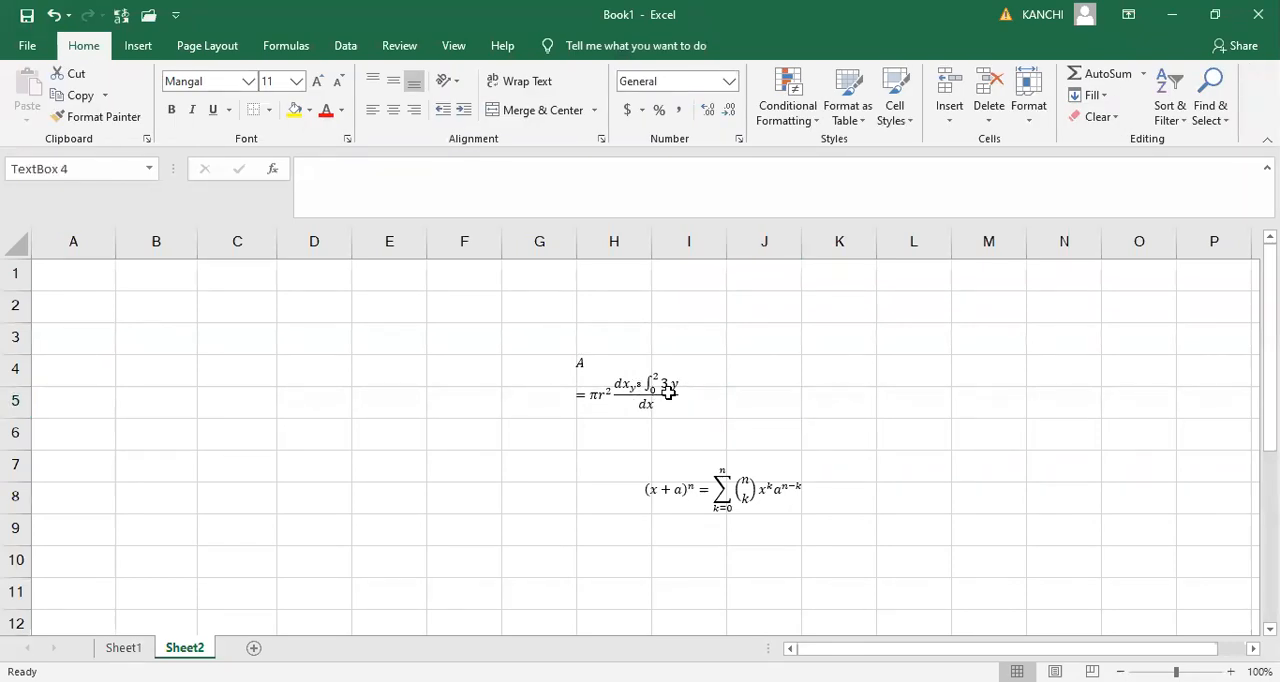
drag(683, 410, 893, 535)
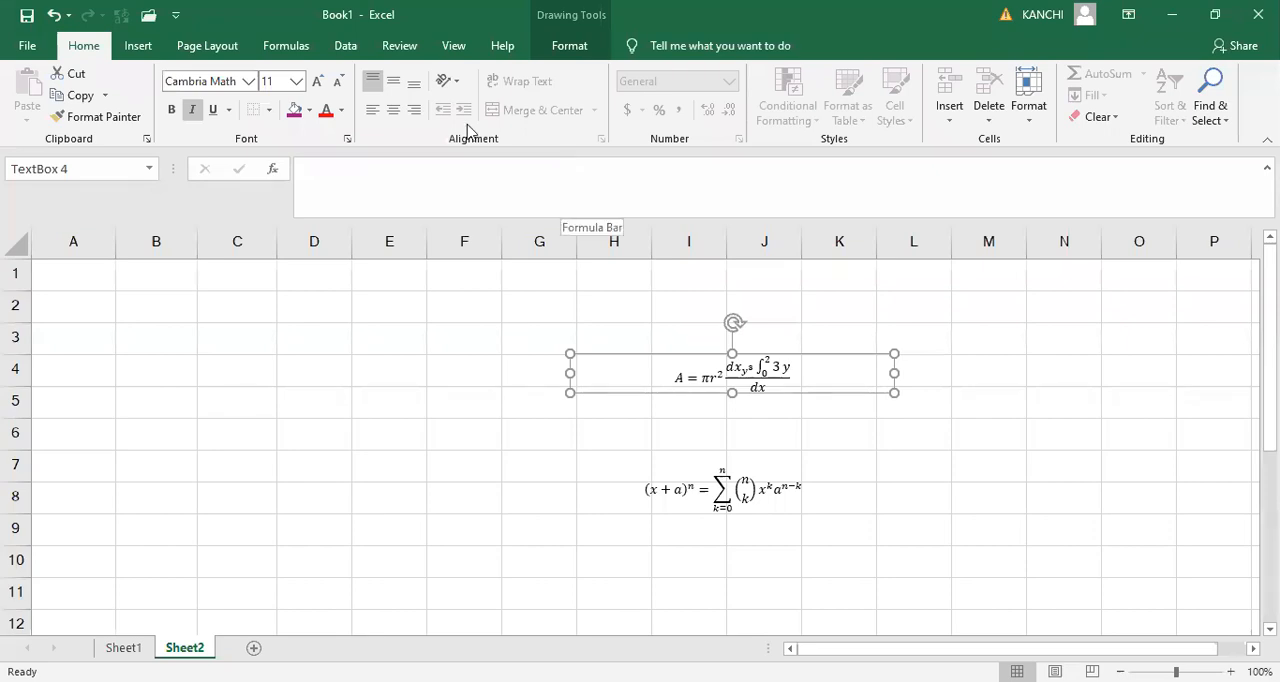
- Try to insert the ∇ symbol twice from the Symbol font while the equation's text box is selected
click(156, 50)
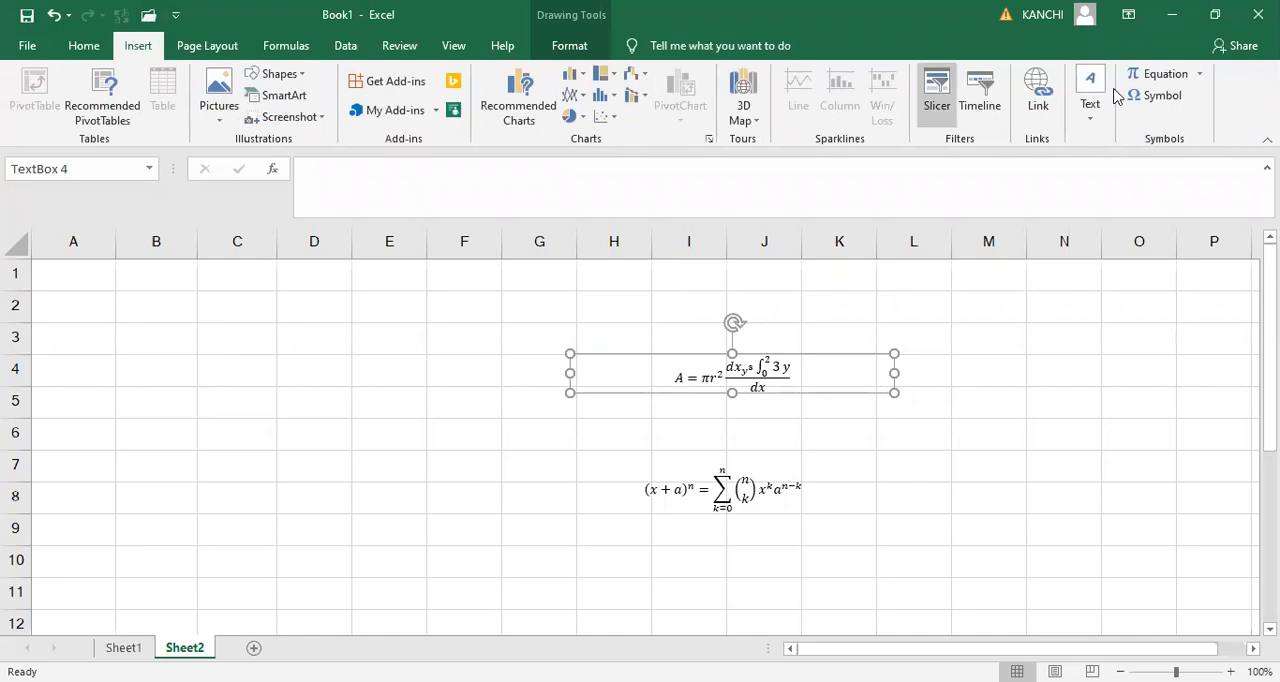
click(1162, 96)
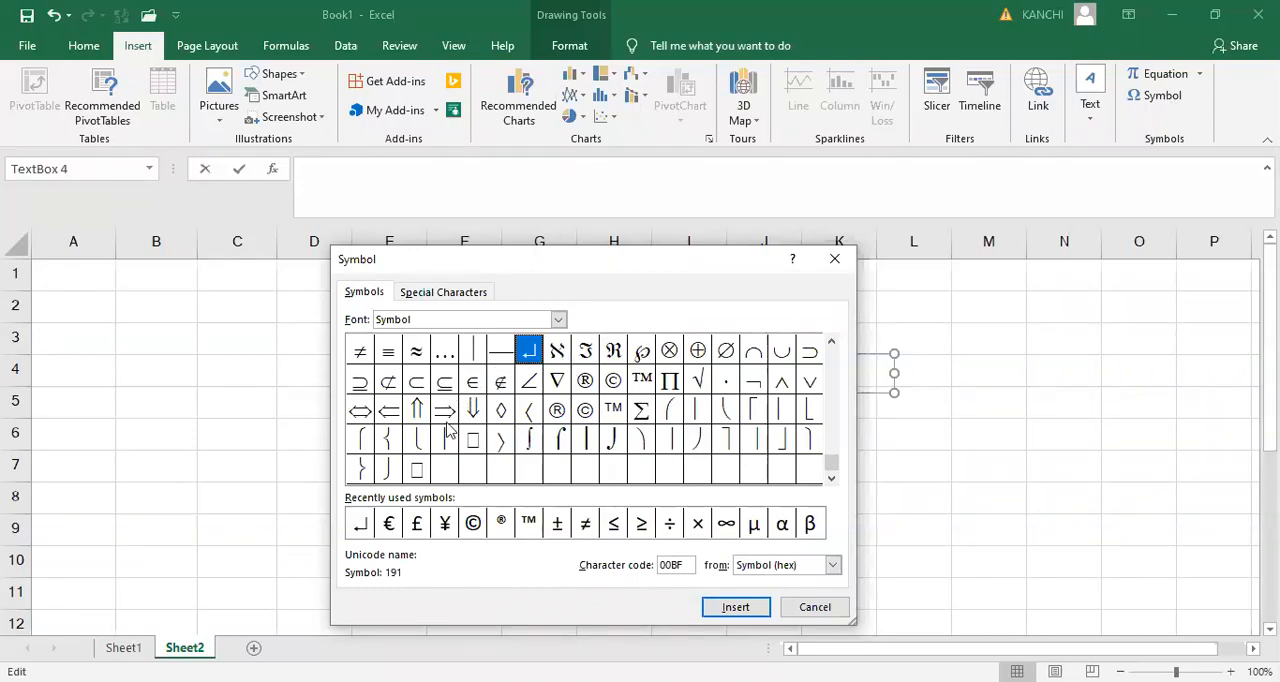
click(641, 412)
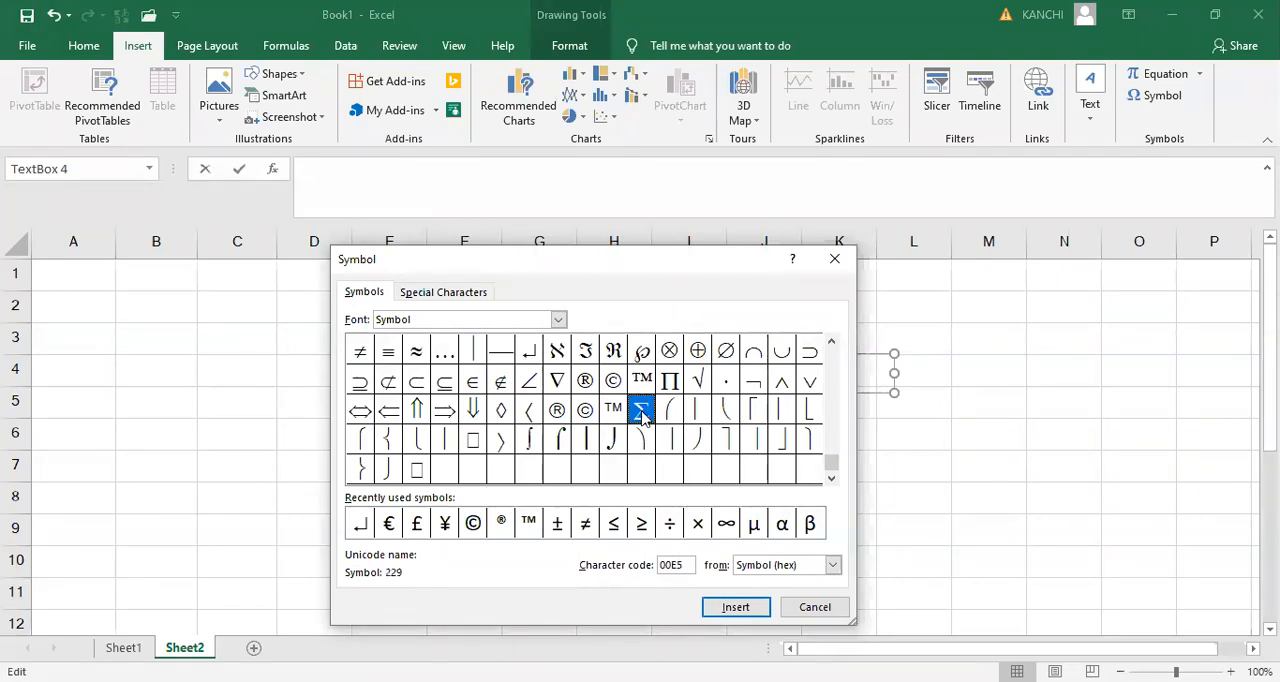
click(555, 384)
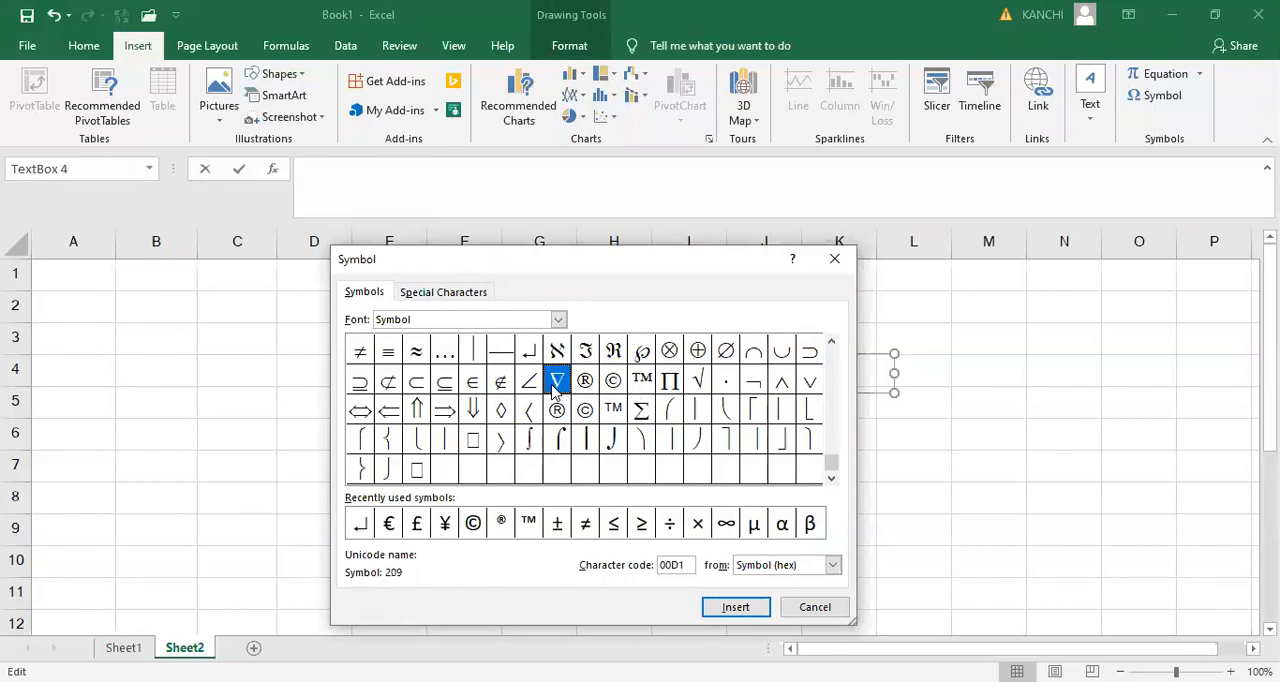
click(736, 609)
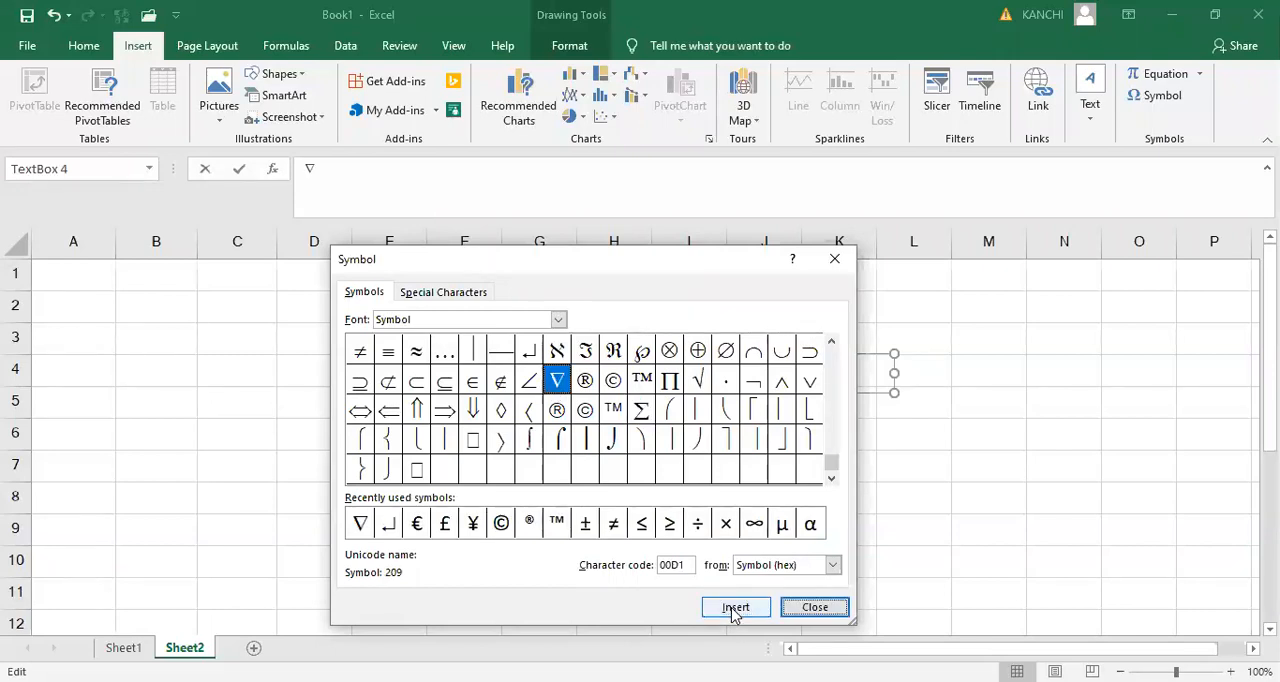
click(735, 609)
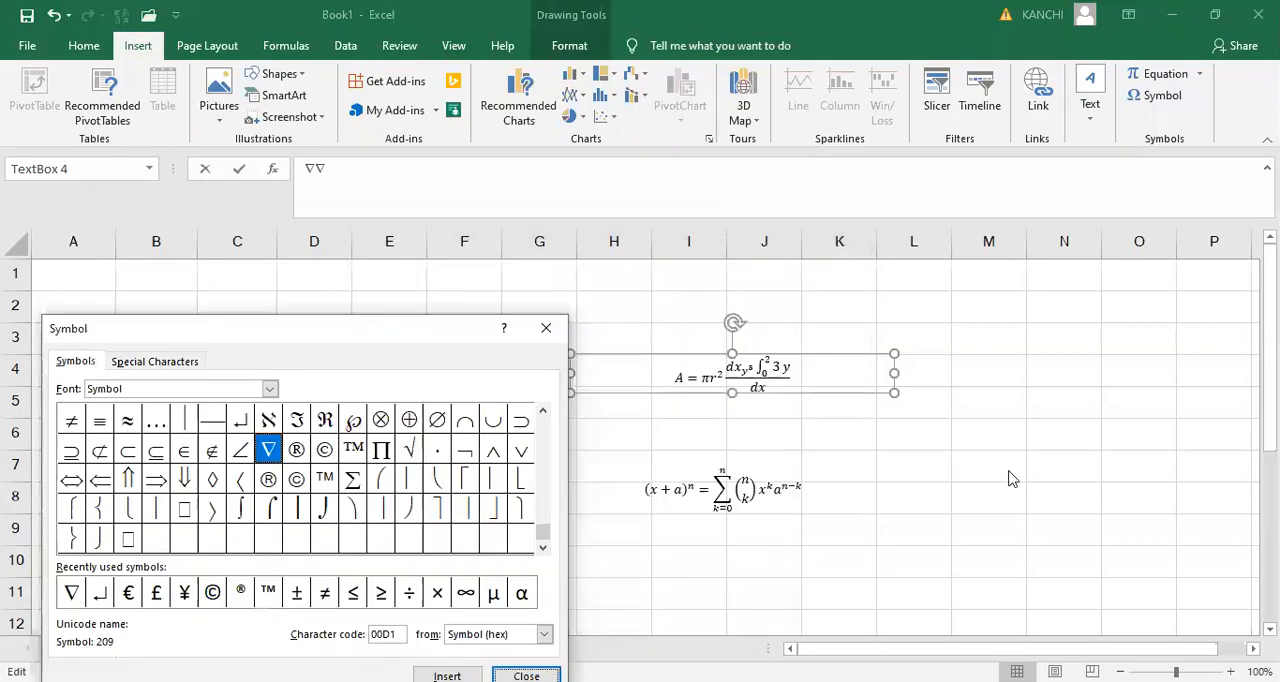
click(550, 330)
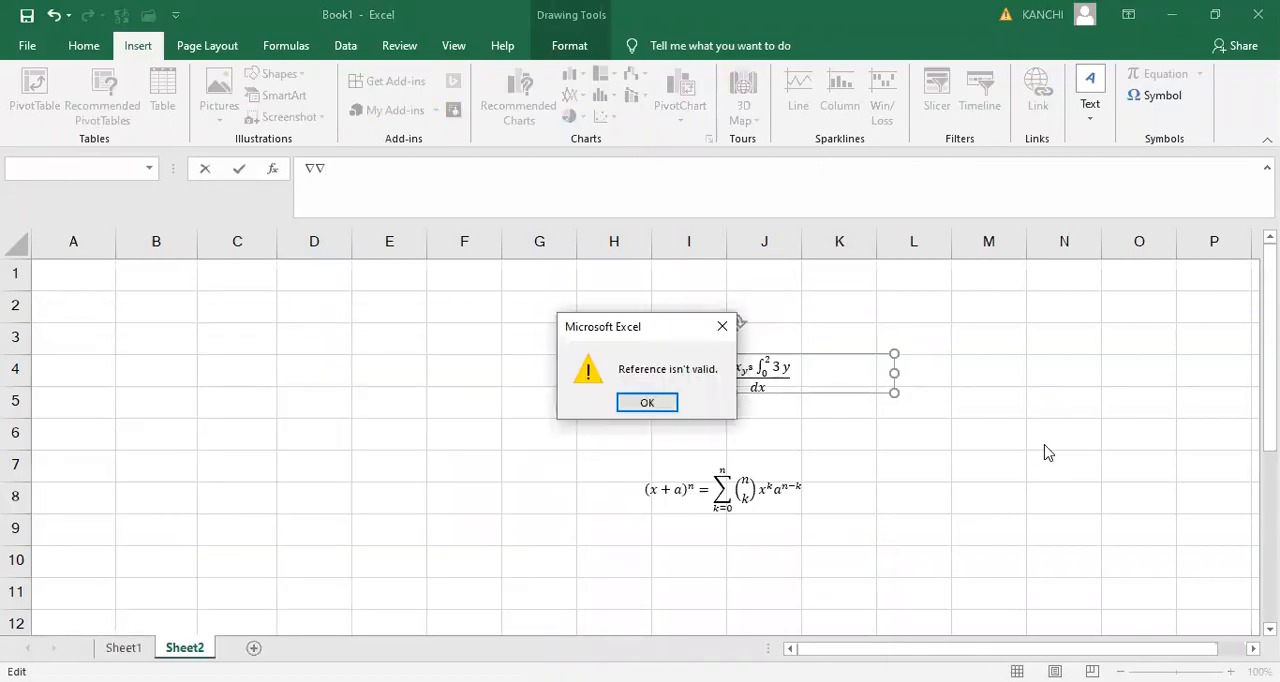
- Dismiss the reference errors and clear the ∇∇ entry from the formula bar
click(723, 325)
click(370, 391)
click(730, 327)
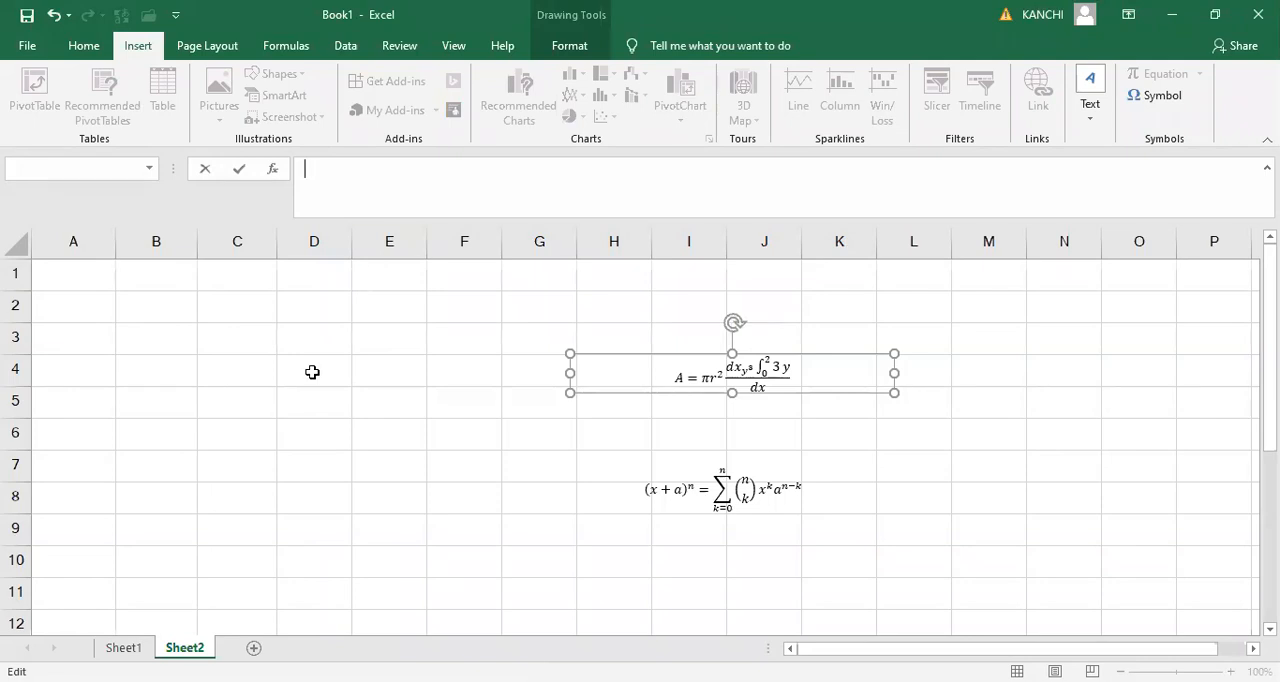
- Insert the Ψ symbol from the Symbol font into cell D5
click(314, 411)
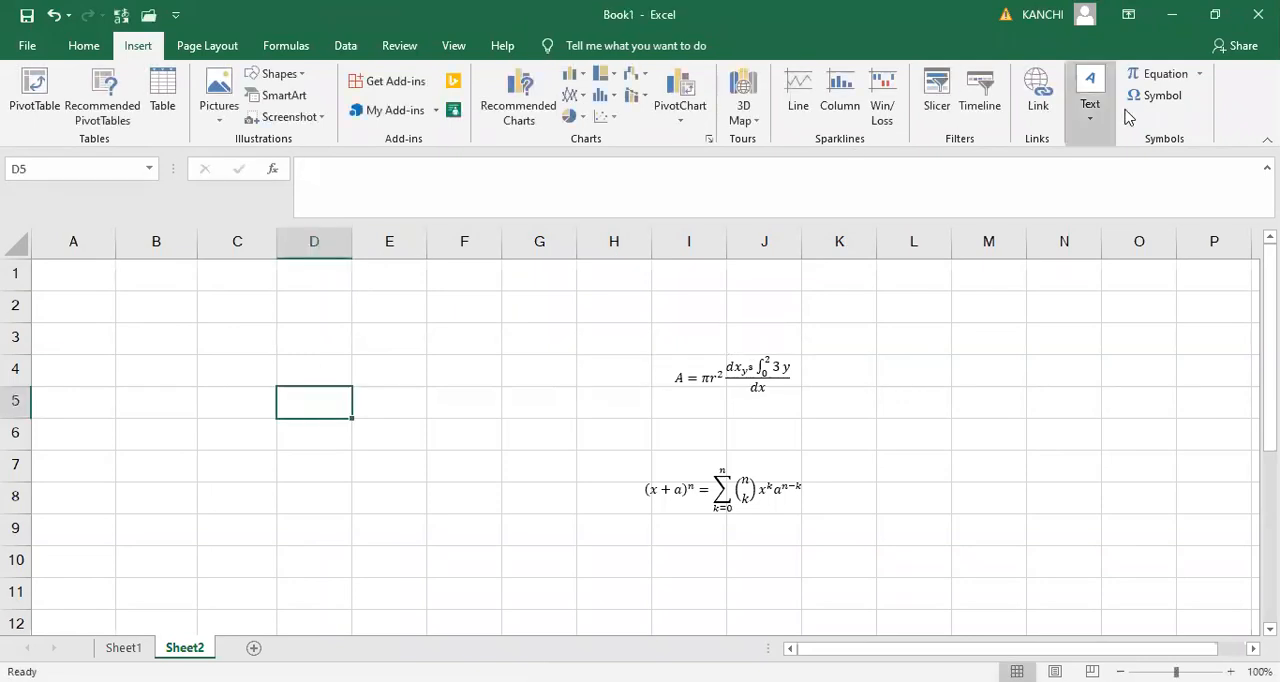
click(1163, 96)
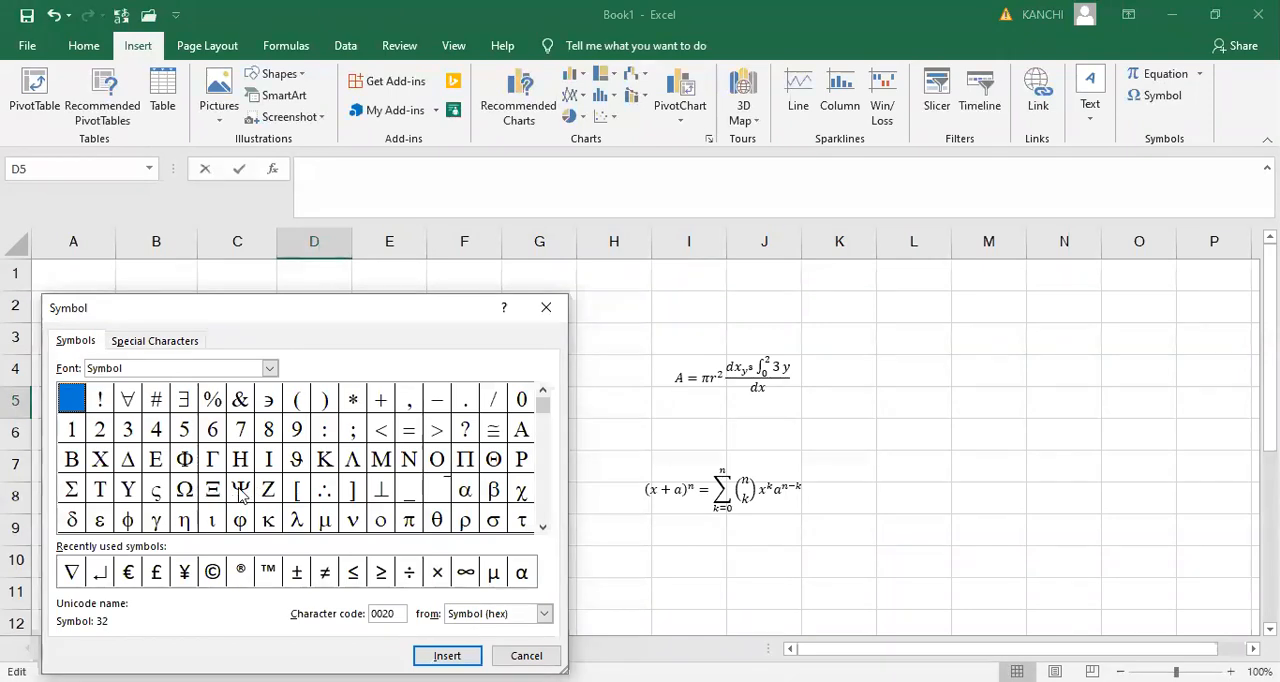
click(241, 490)
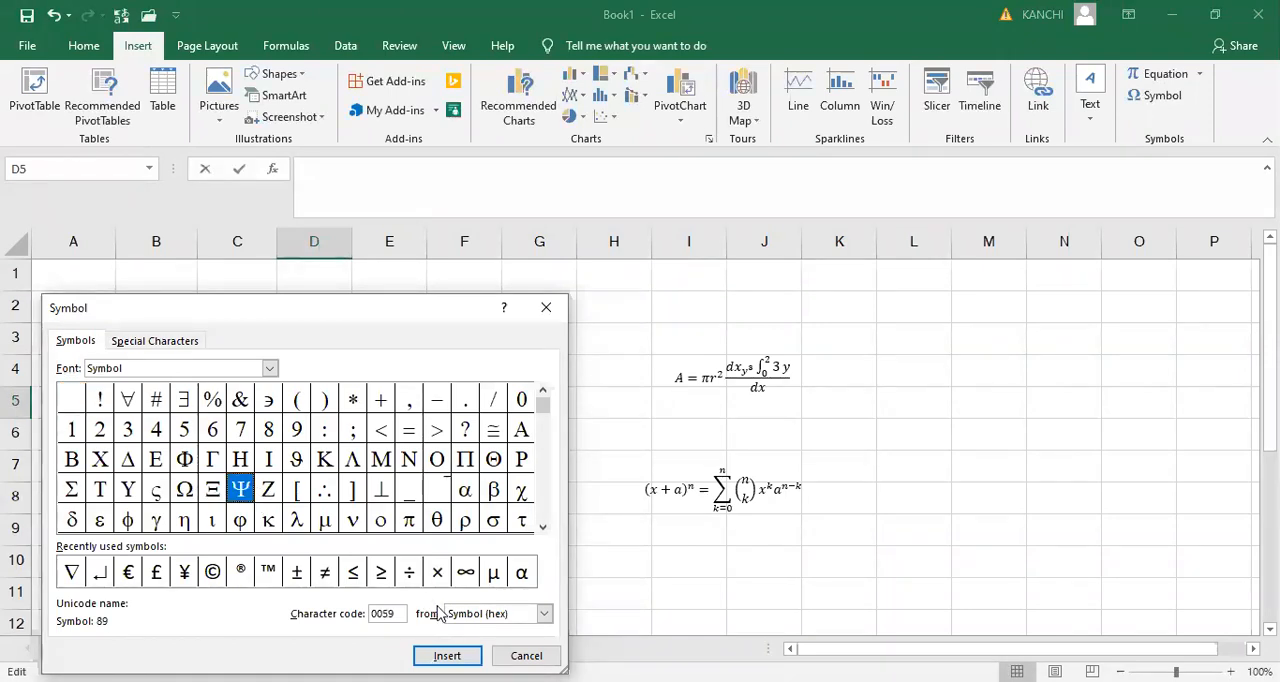
click(448, 656)
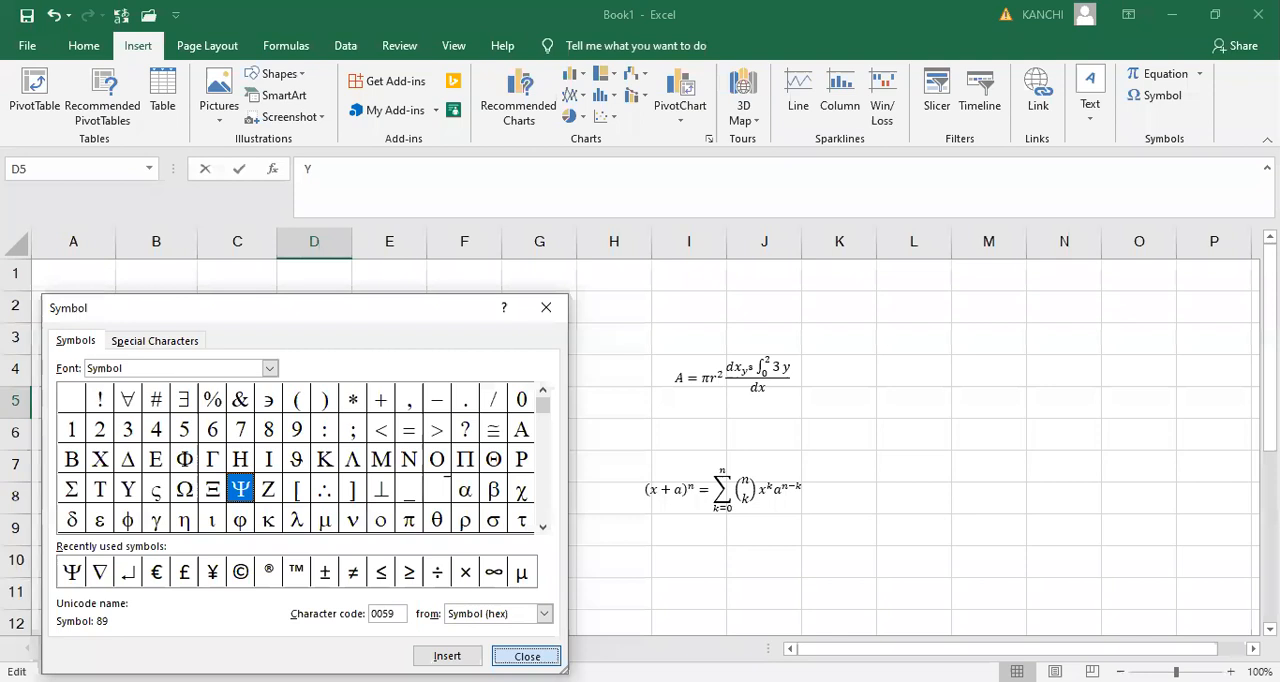
click(528, 656)
click(392, 425)
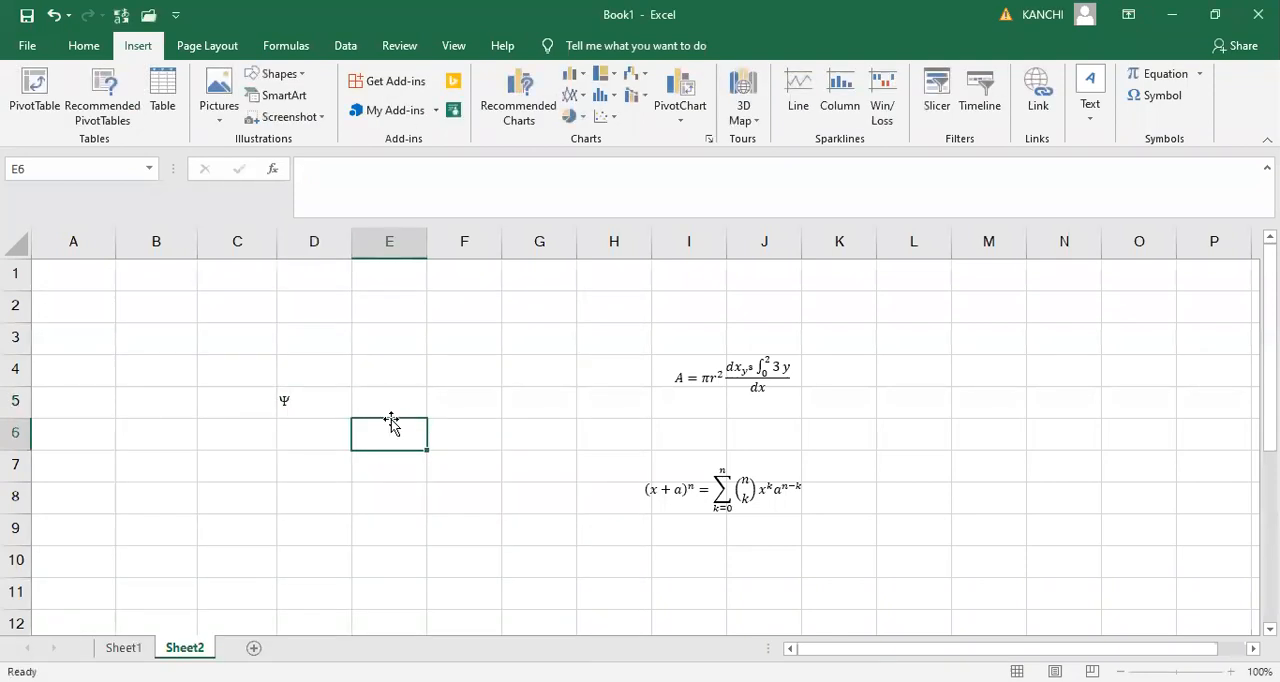
click(304, 403)
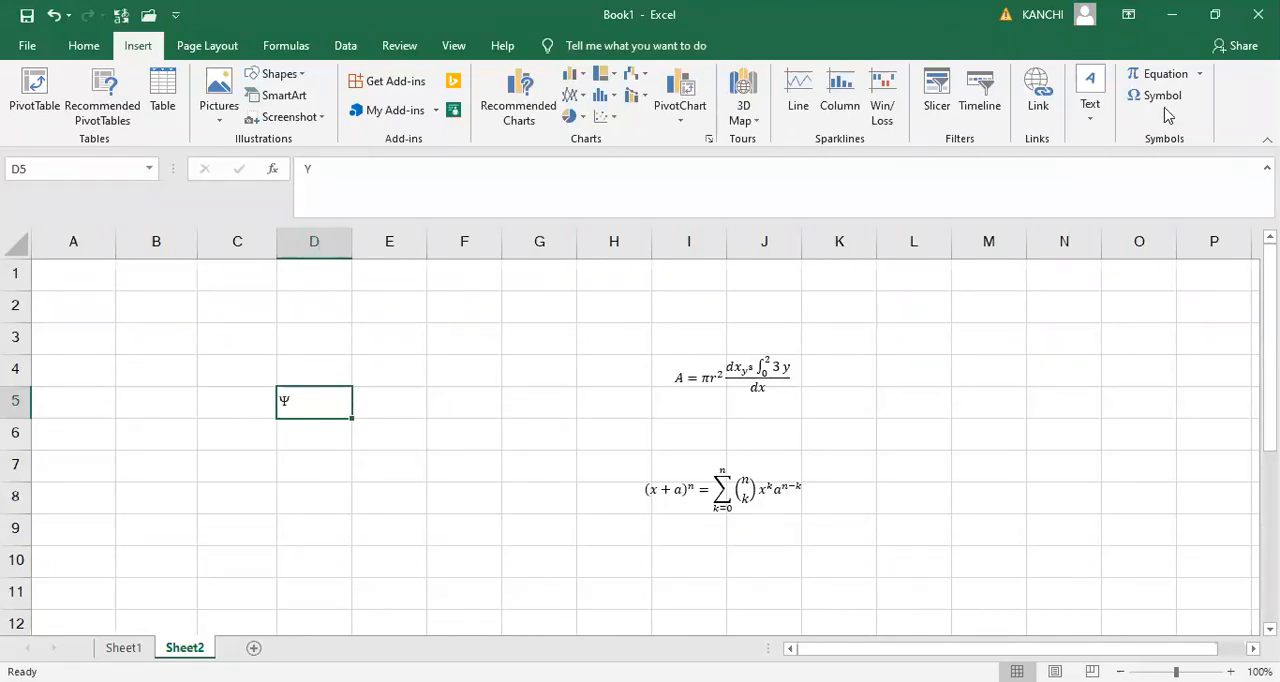
- Enter two people's first names in cells A2 and A3
click(51, 314)
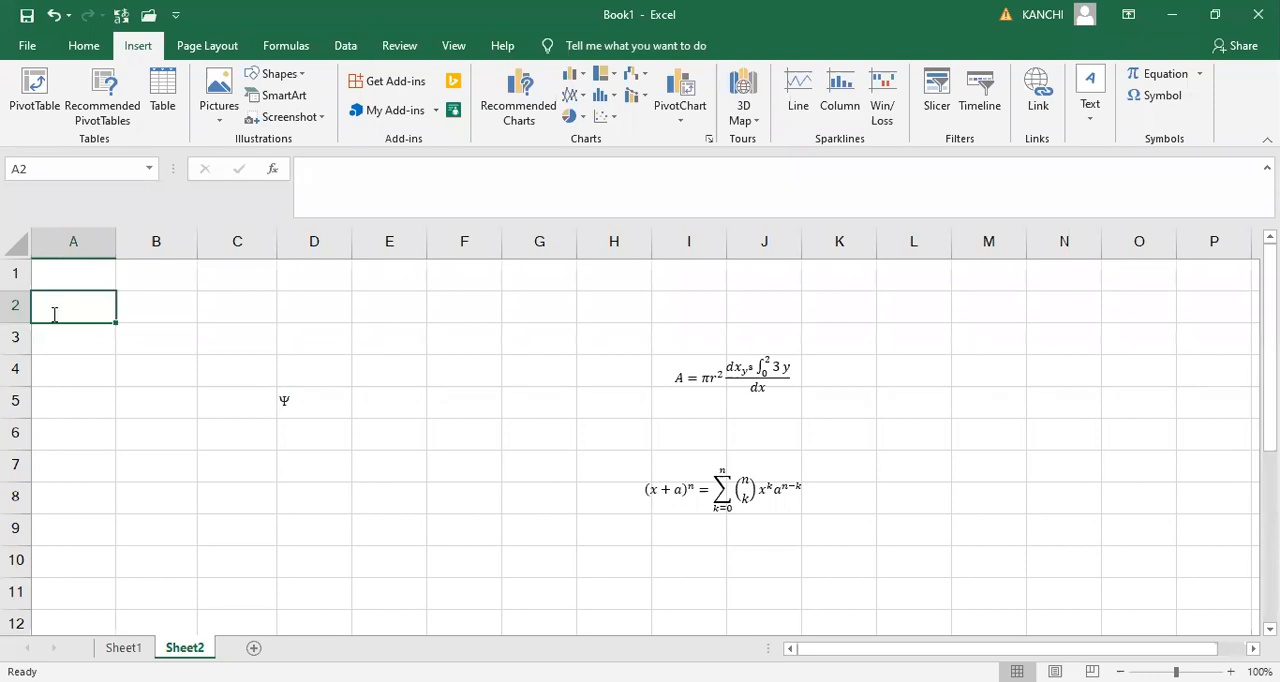
text(RAJU)
key(Return)
text(RABI)
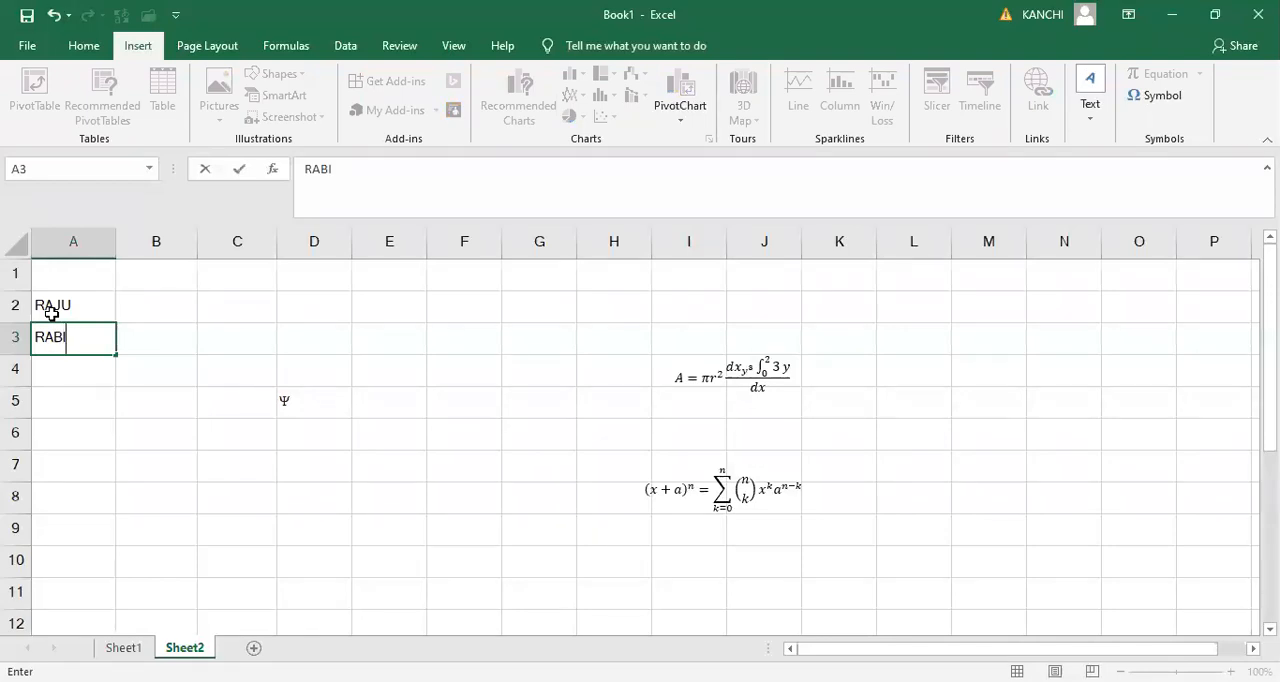
click(164, 325)
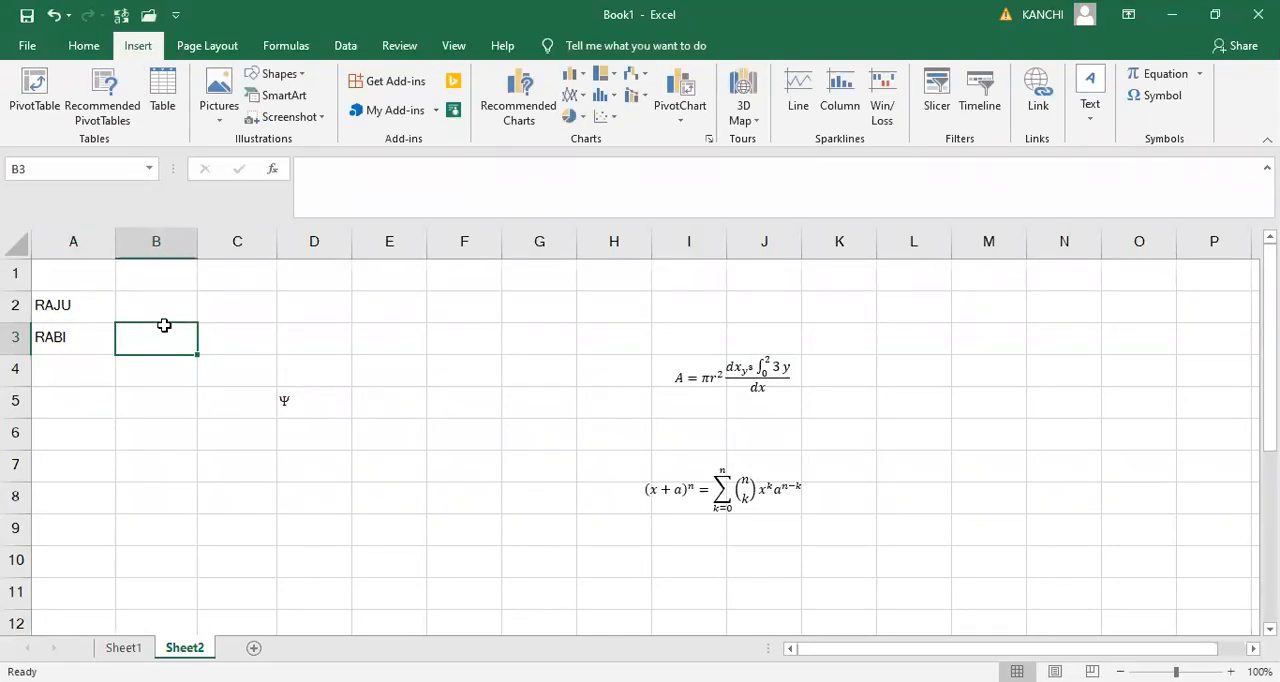
- For cell B2, browse the Symbol font's characters through to the end and show character codes as Symbol (decimal)
key(Up)
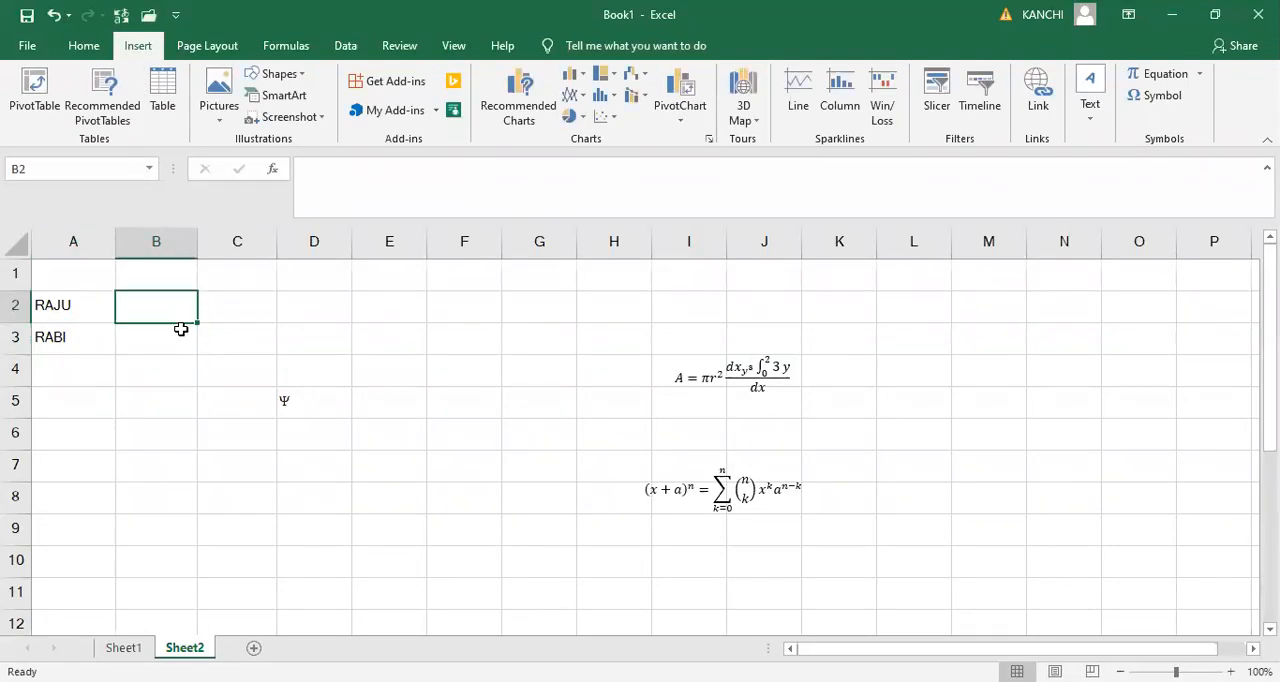
click(1172, 95)
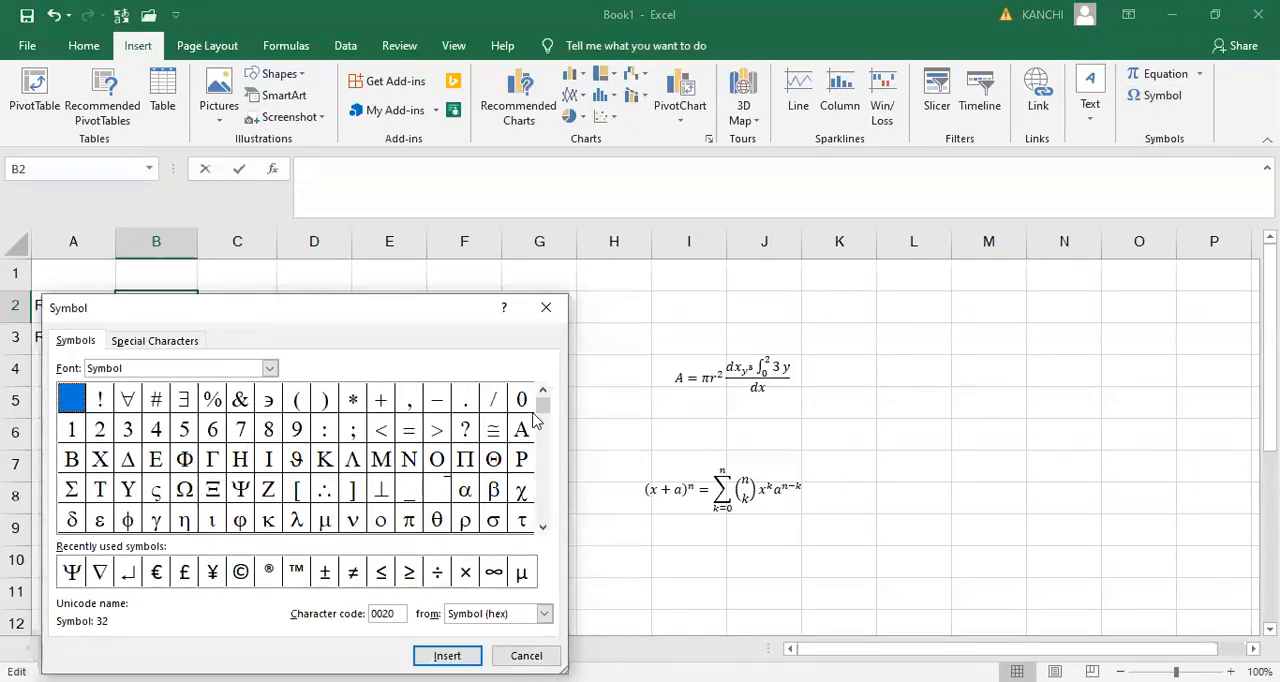
drag(547, 416, 547, 432)
key(Down)
key(Down)
key(Down)
key(Down)
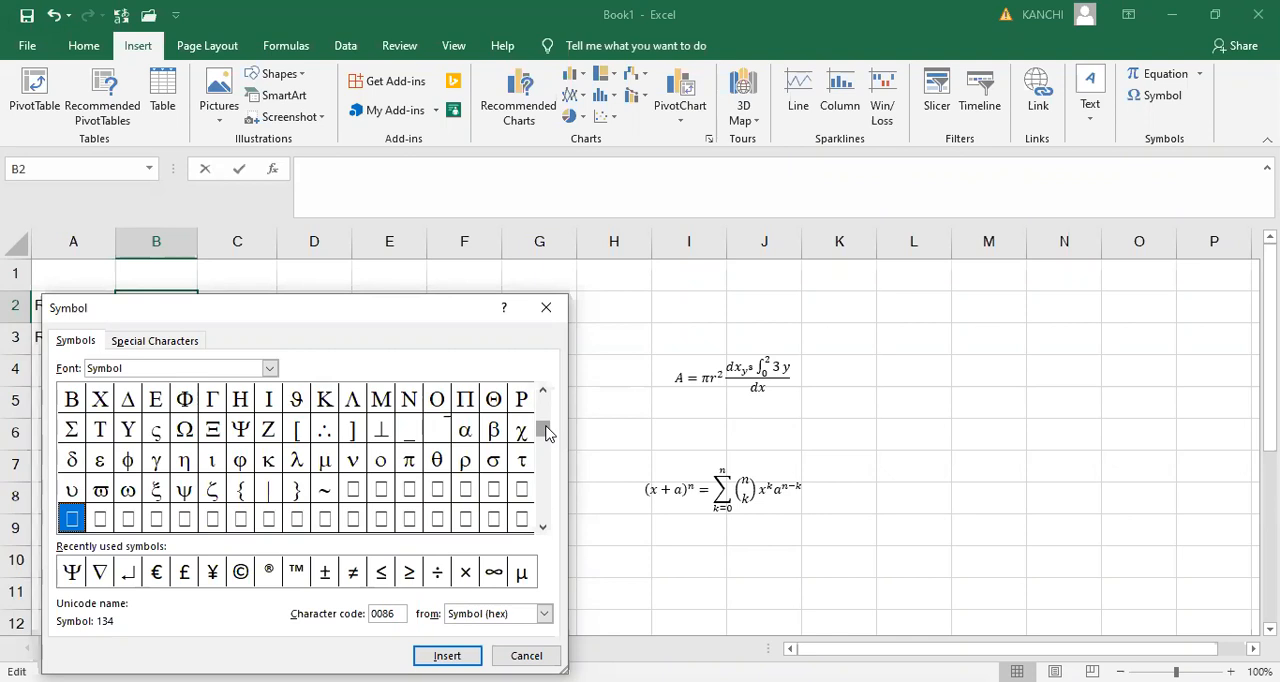
key(Down)
key(Down)
key(Down)
key(Down)
key(Down)
key(Down)
key(Down)
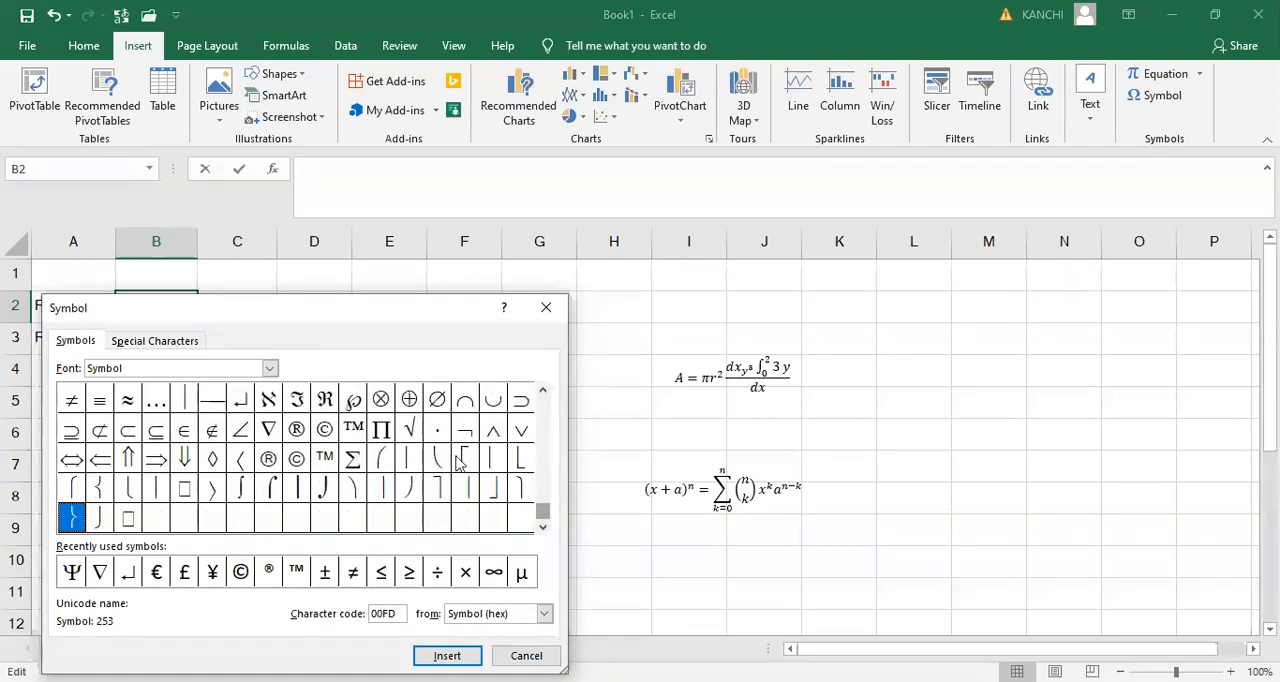
click(544, 613)
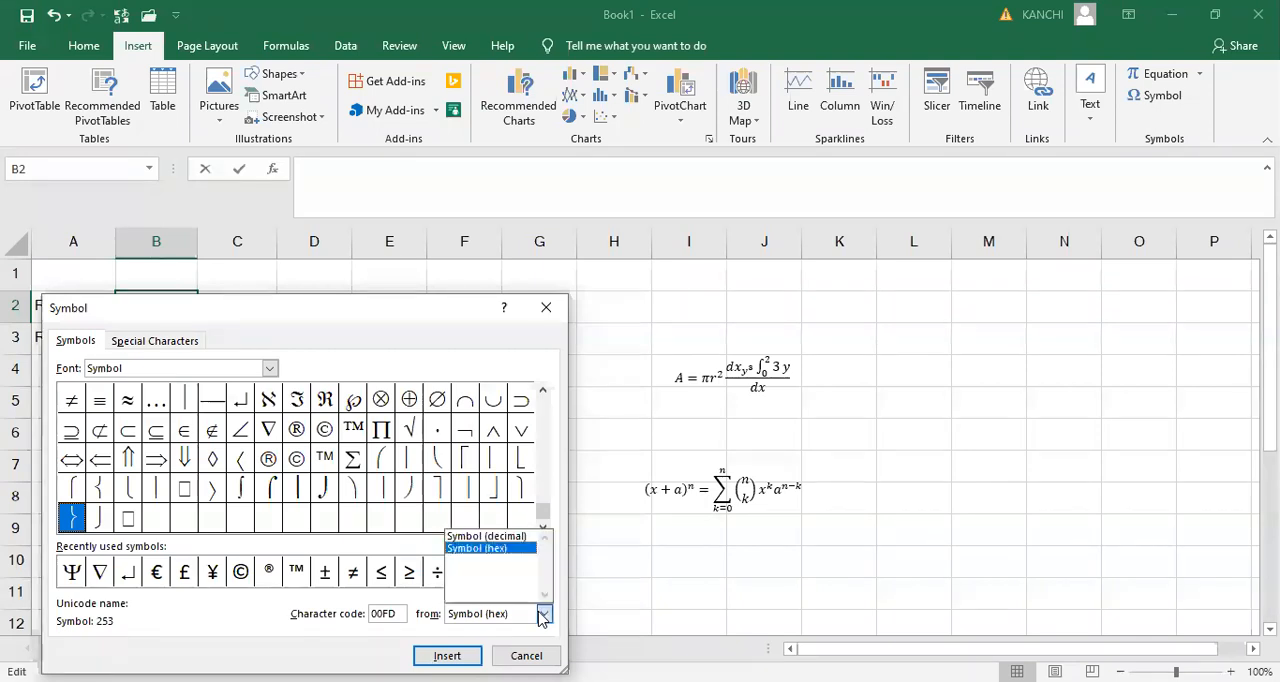
click(497, 540)
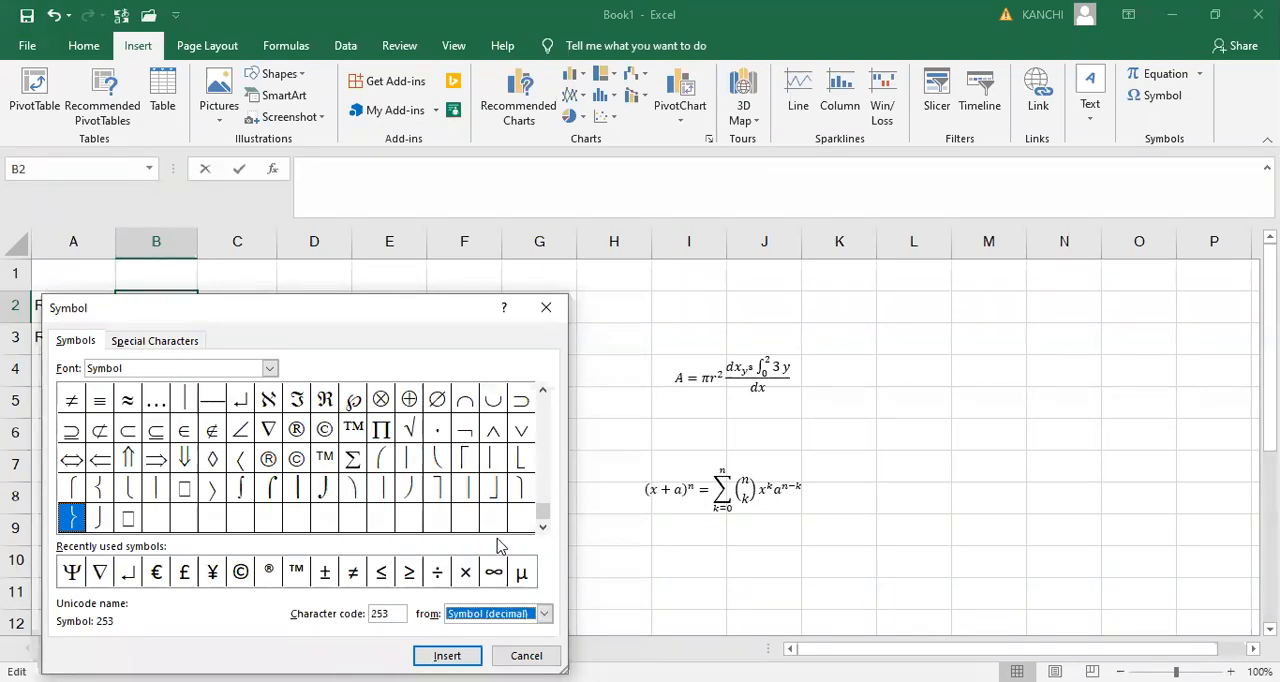
- Insert the Registered special character twice in cell B2
click(140, 346)
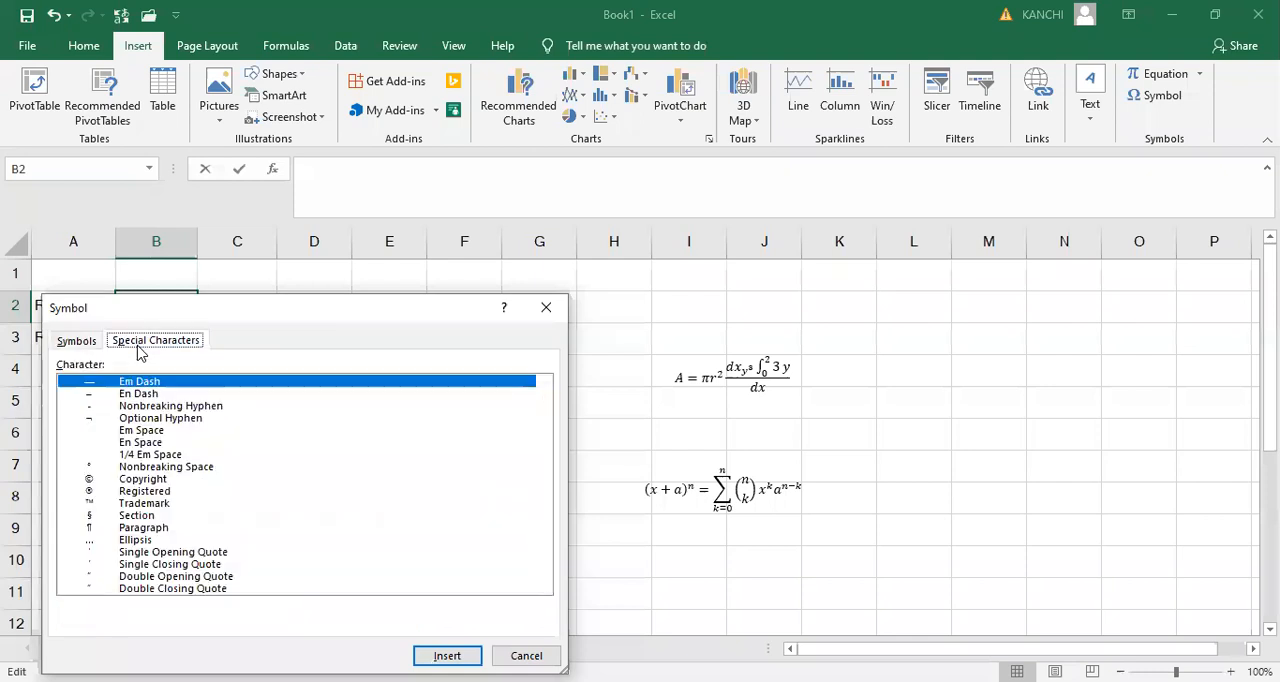
click(160, 418)
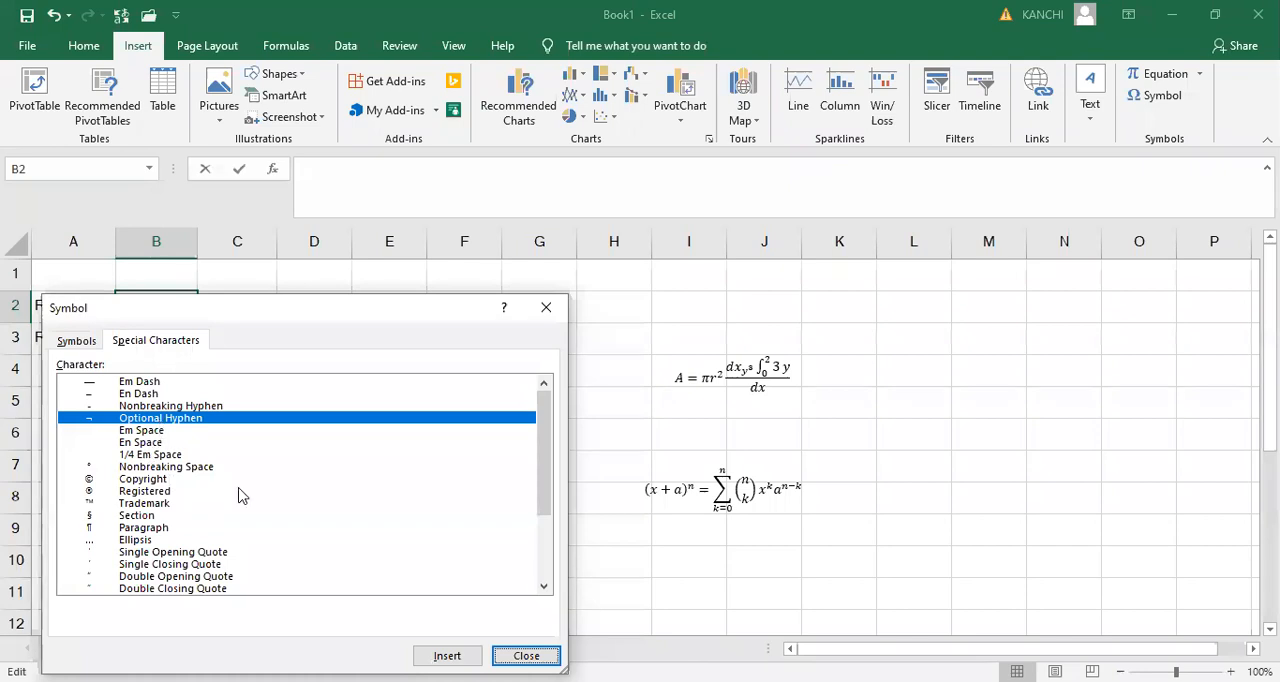
drag(540, 452, 546, 526)
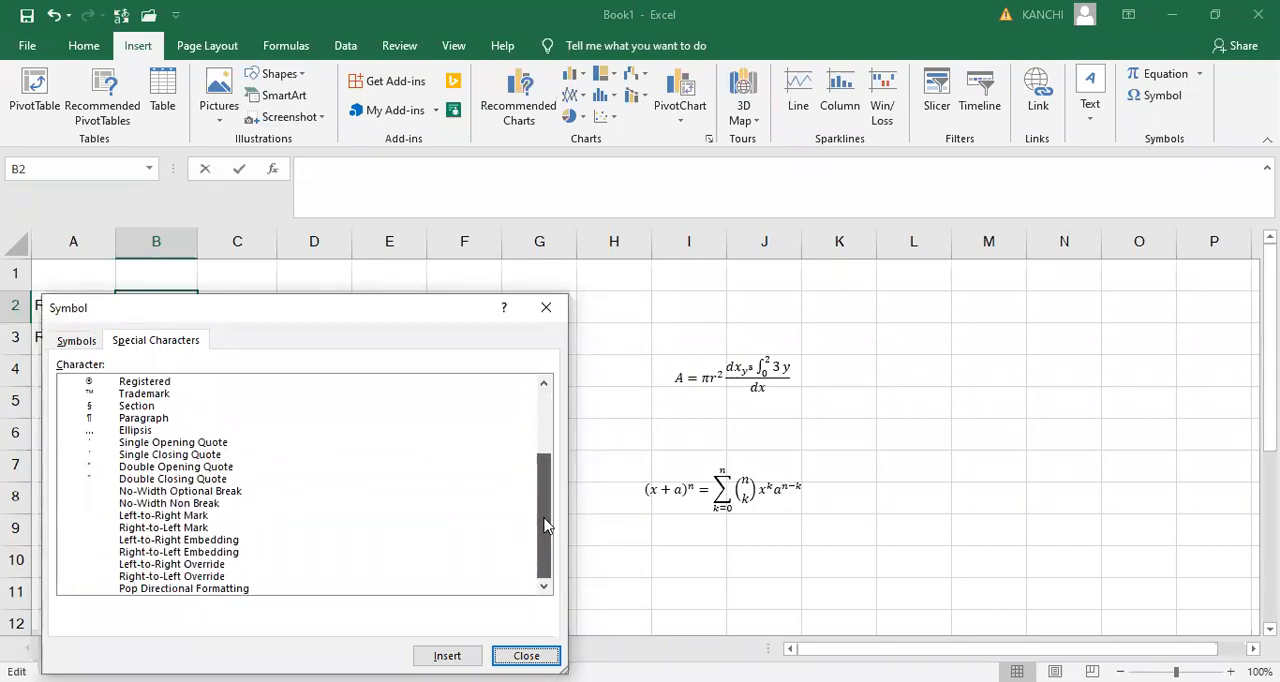
click(145, 383)
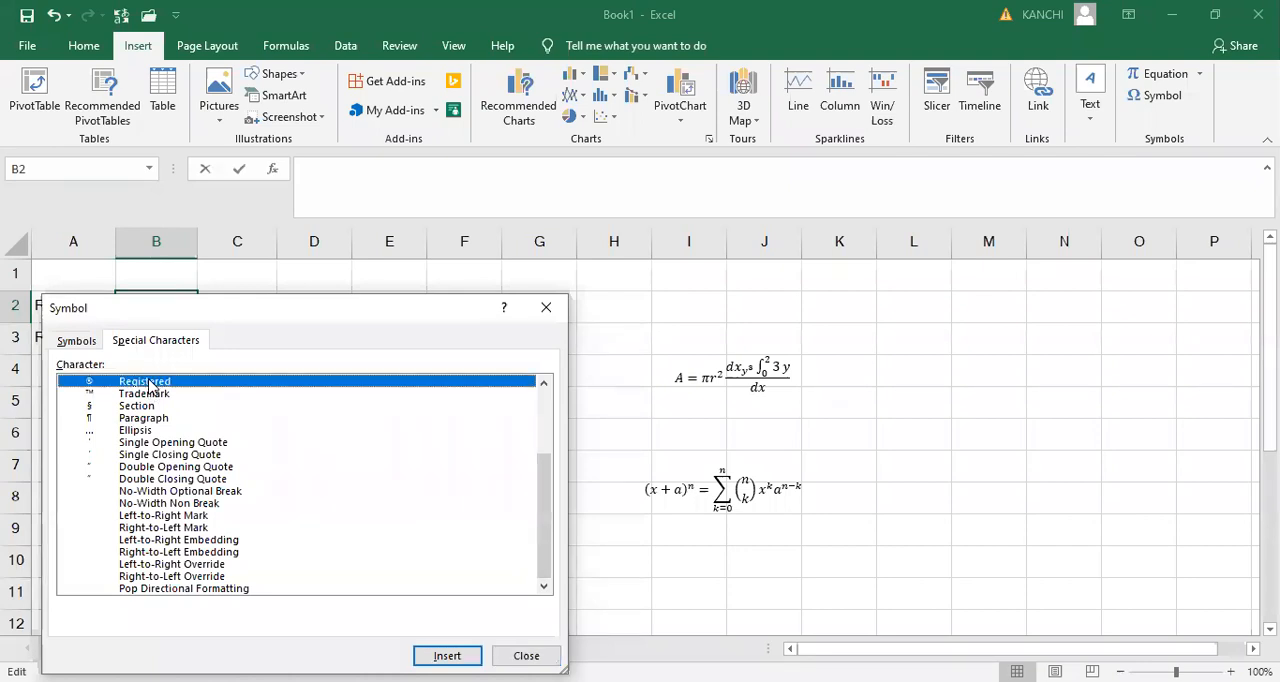
click(447, 656)
click(447, 656)
click(557, 313)
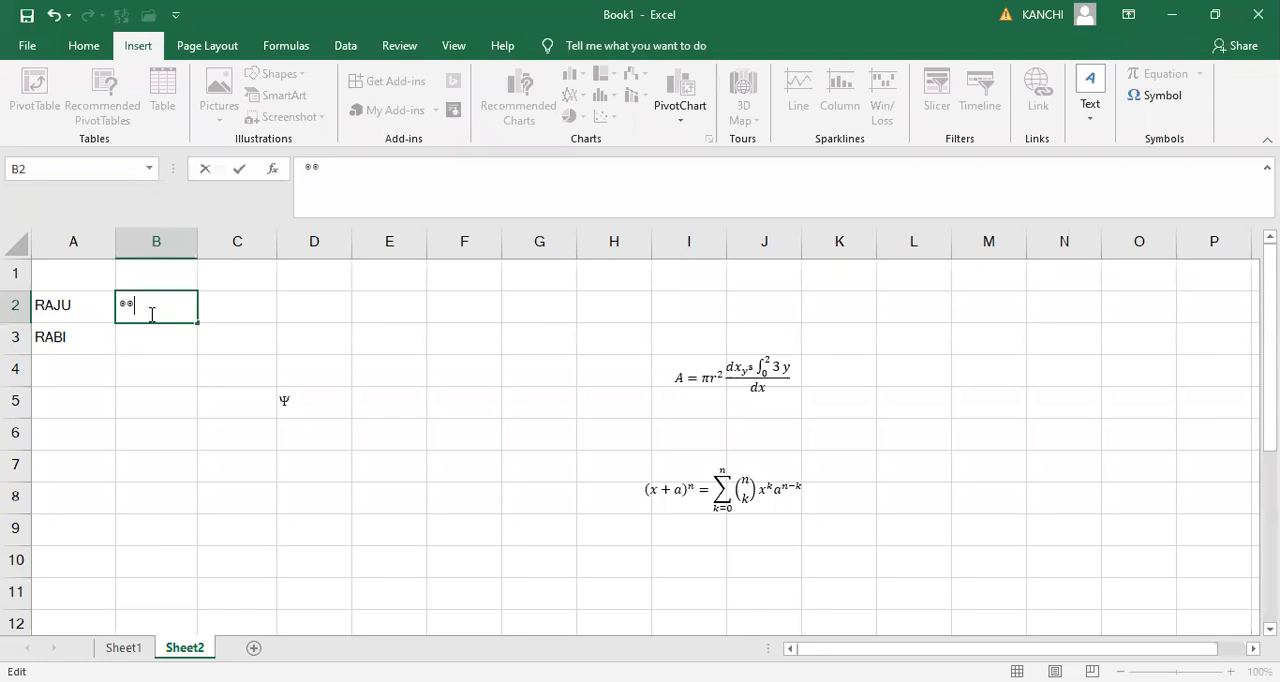
- Delete both Registered characters from cell B2
key(BackSpace)
key(BackSpace)
click(247, 310)
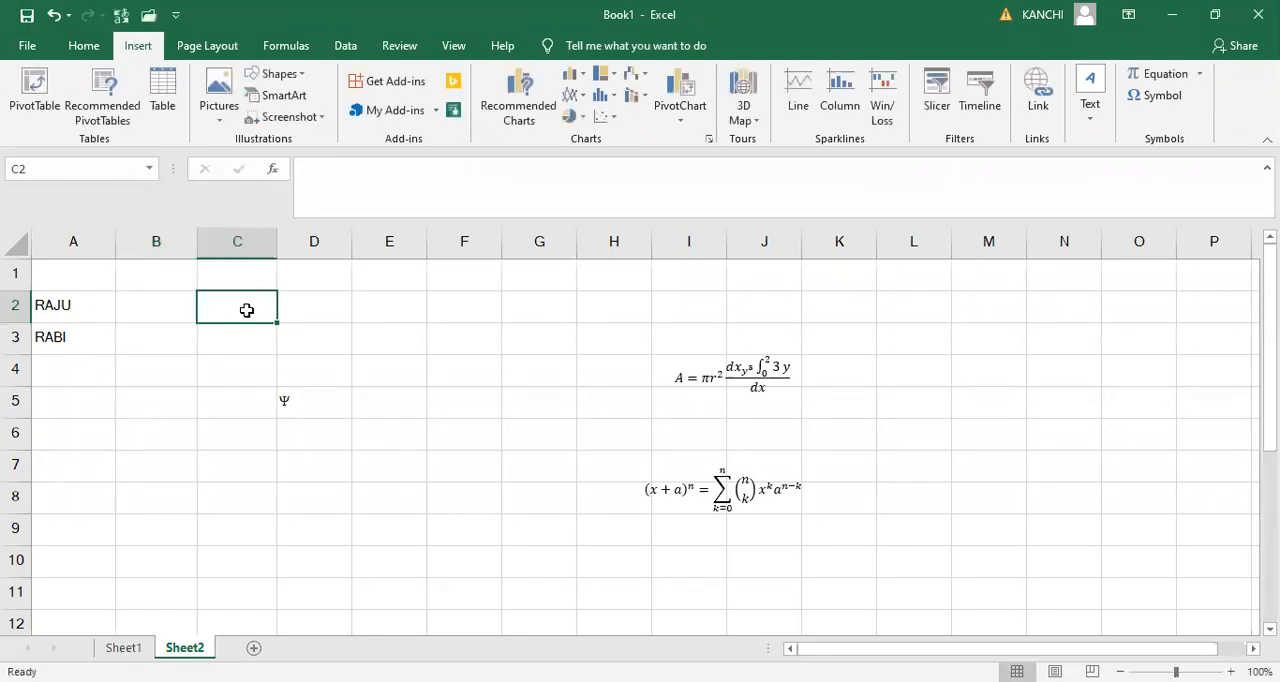
- Look over the built-in equation gallery with cell B2 selected
click(160, 310)
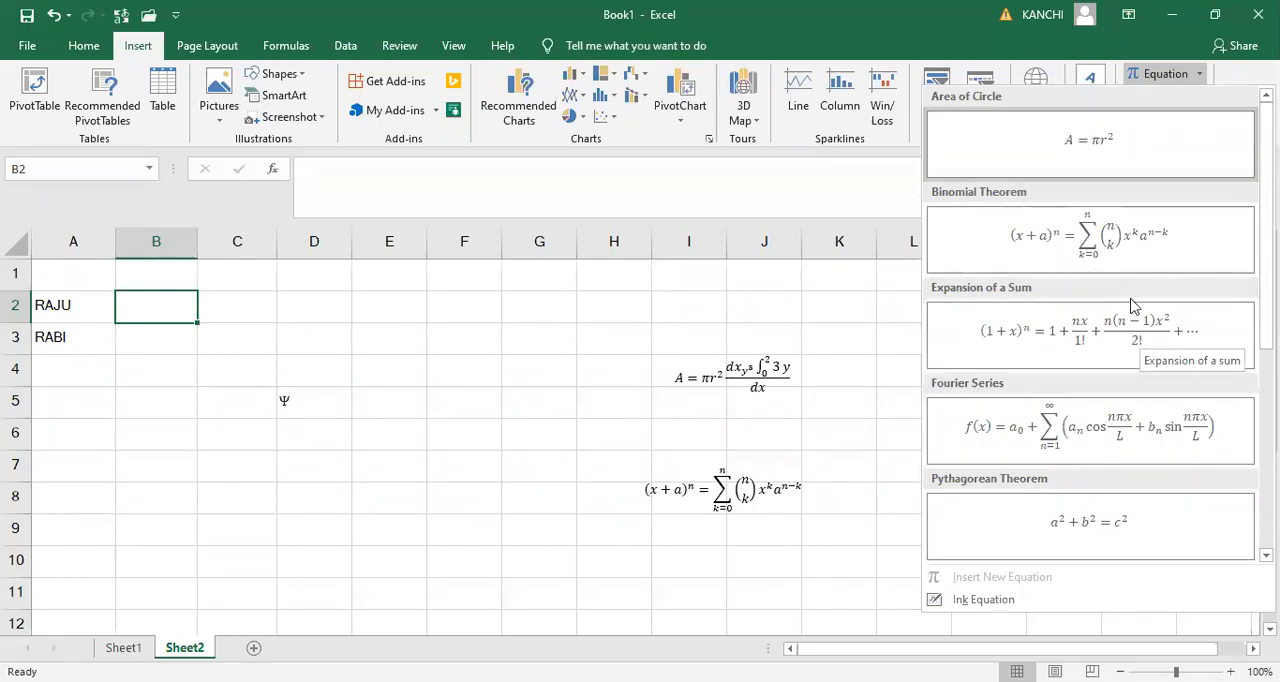
scroll(1090, 330, down, 4)
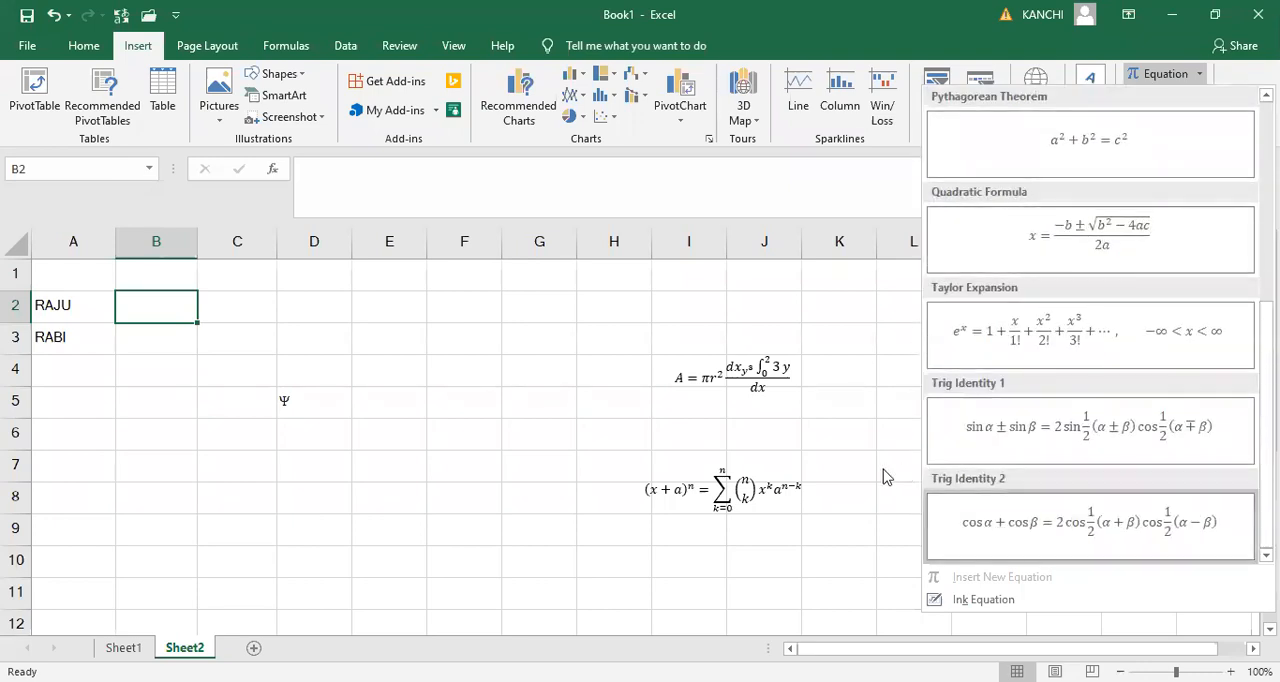
click(820, 338)
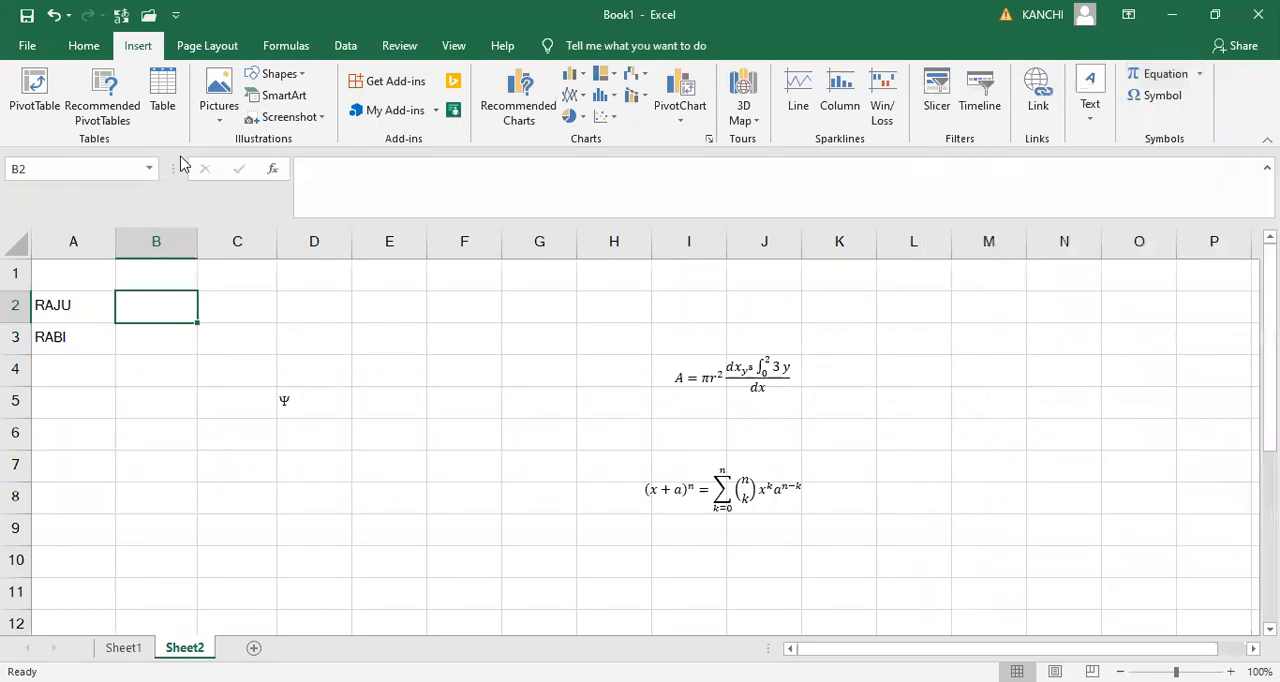
click(207, 46)
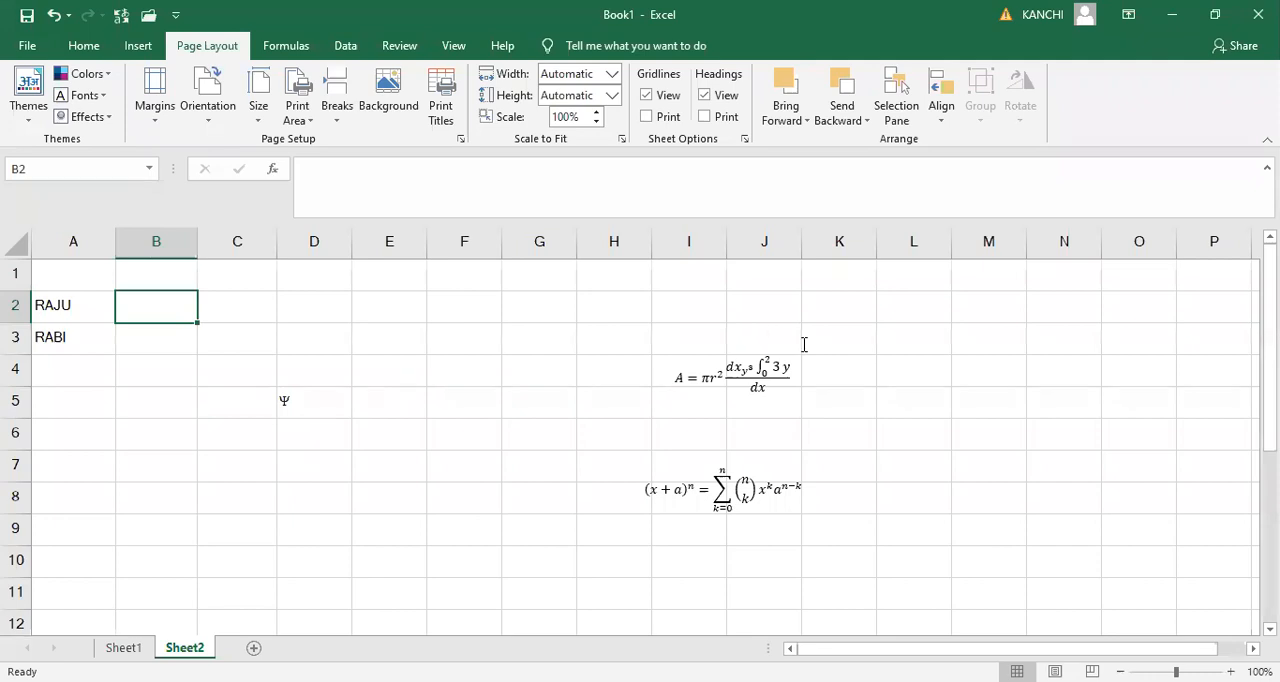
- Delete the edited area-of-circle equation and the binomial theorem equation from Sheet2
click(728, 367)
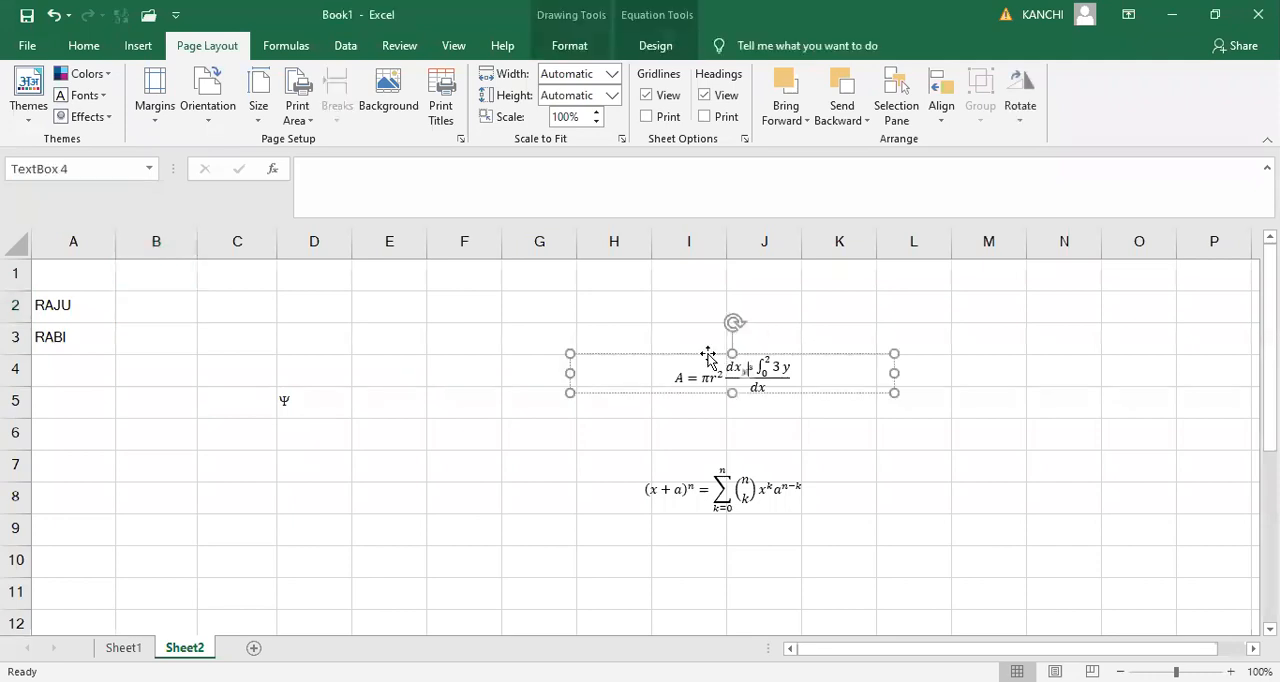
key(Delete)
click(735, 490)
click(667, 440)
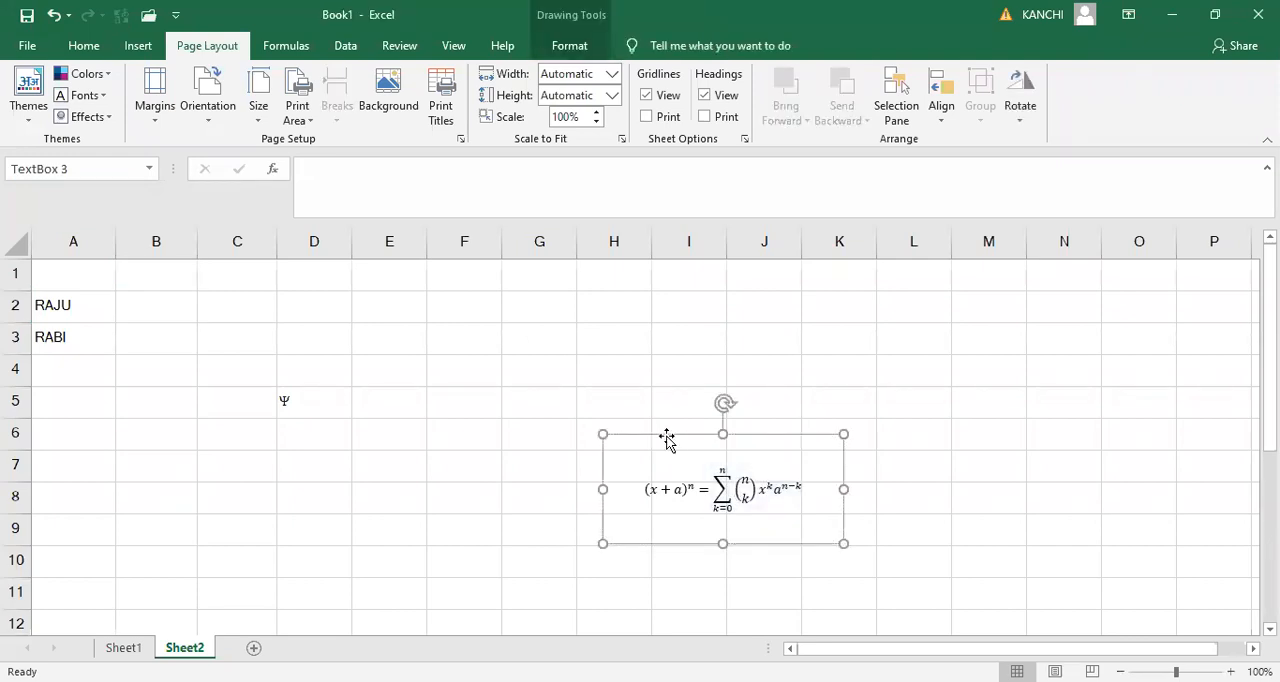
key(Delete)
- Enter the heading NAME OF THE STUDENT in cell A1
click(78, 328)
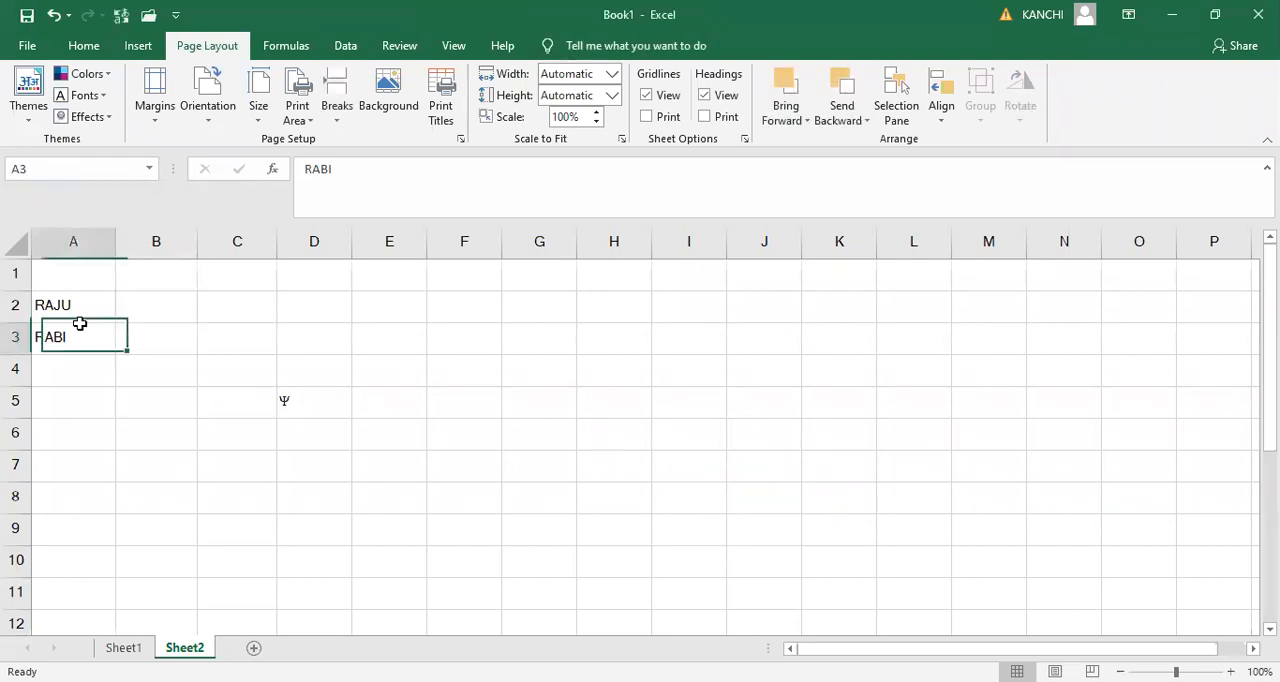
click(76, 314)
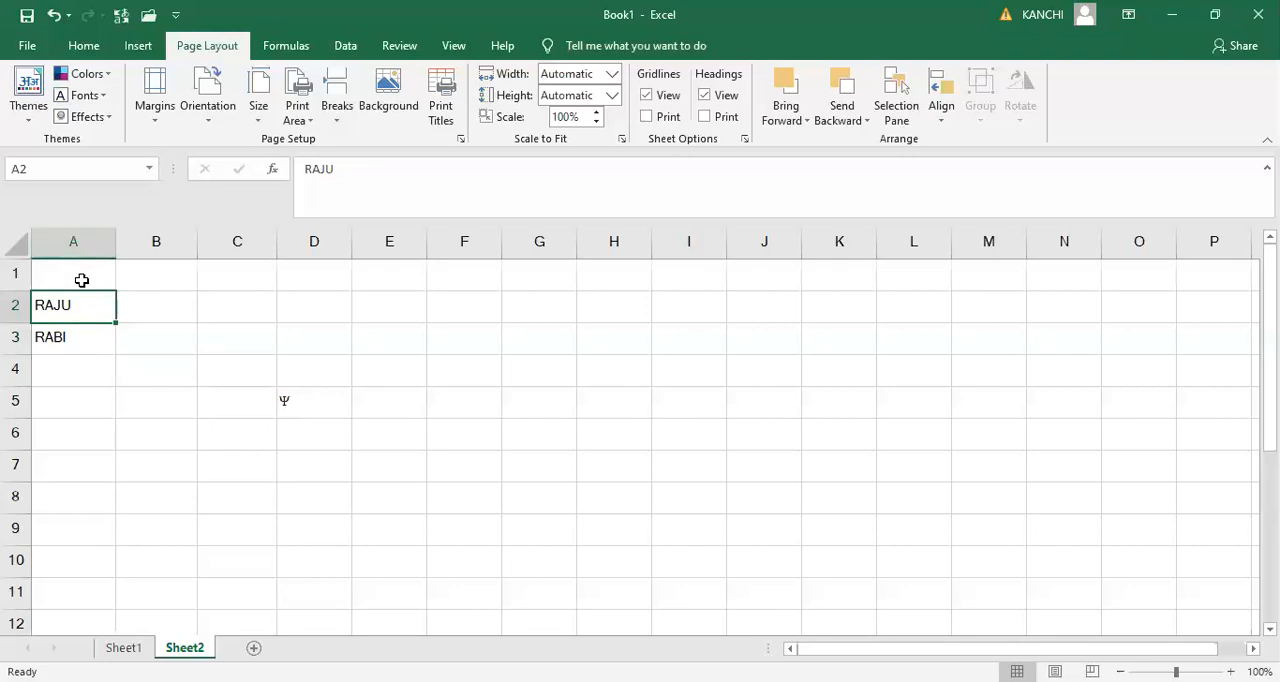
click(82, 280)
text(NA)
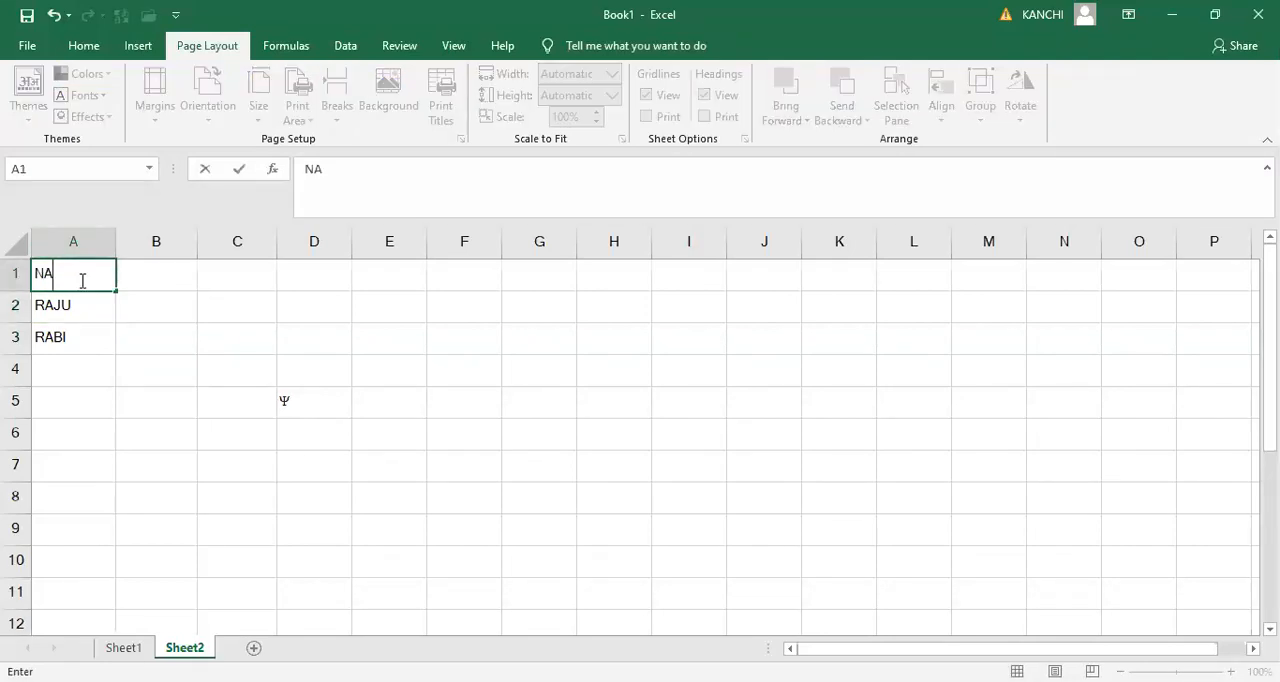
text(ME OF THE)
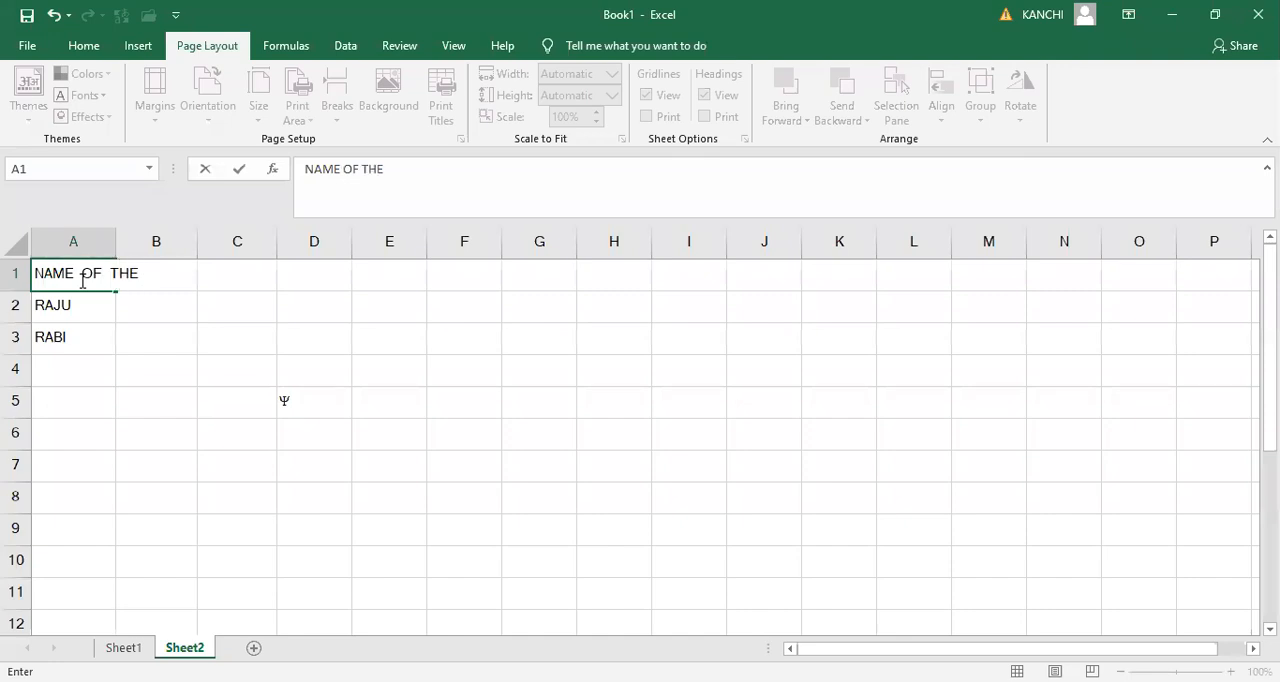
text( STUDENT)
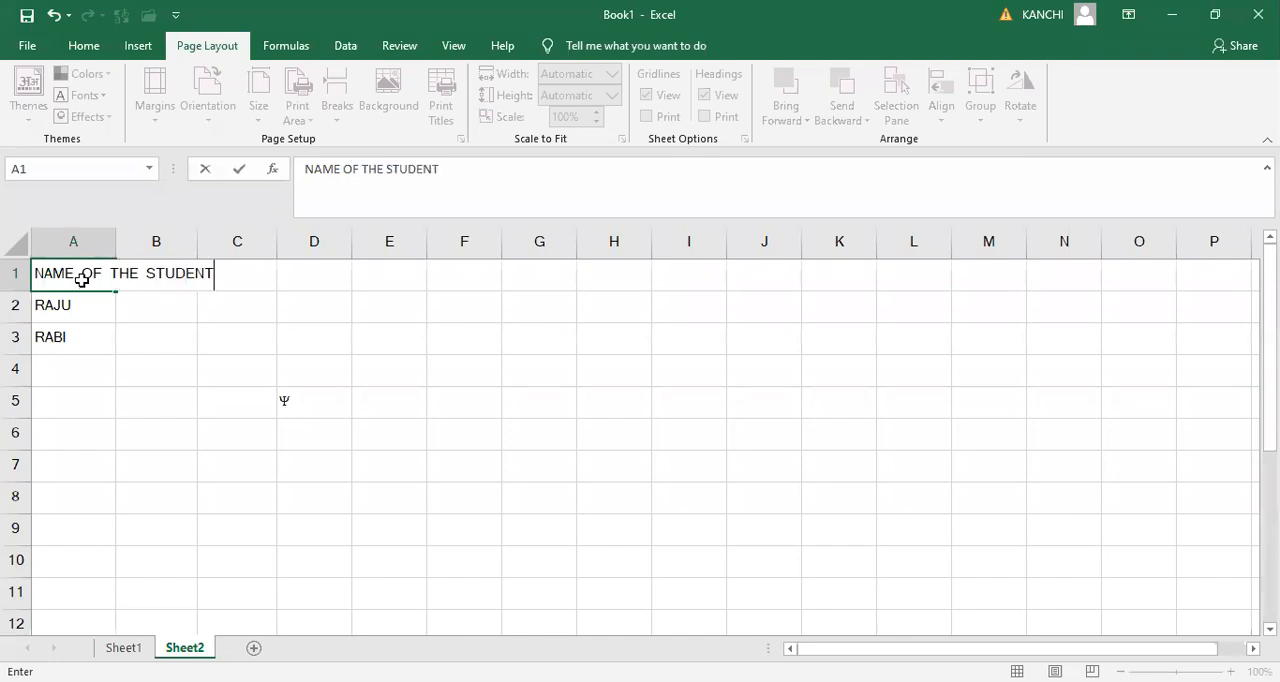
key(Tab)
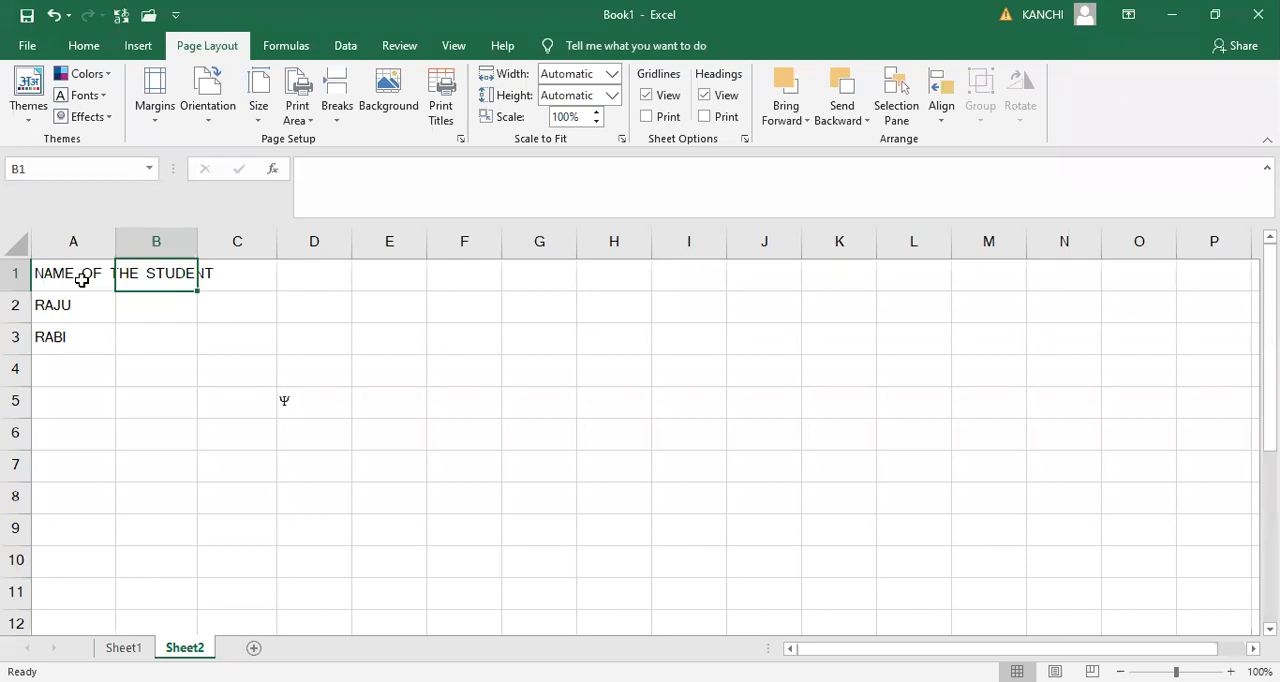
- Enter the subject headings ENGLISH in cell B1 and TELUGU in cell C1
click(81, 279)
key(Right)
text(ENGLISH)
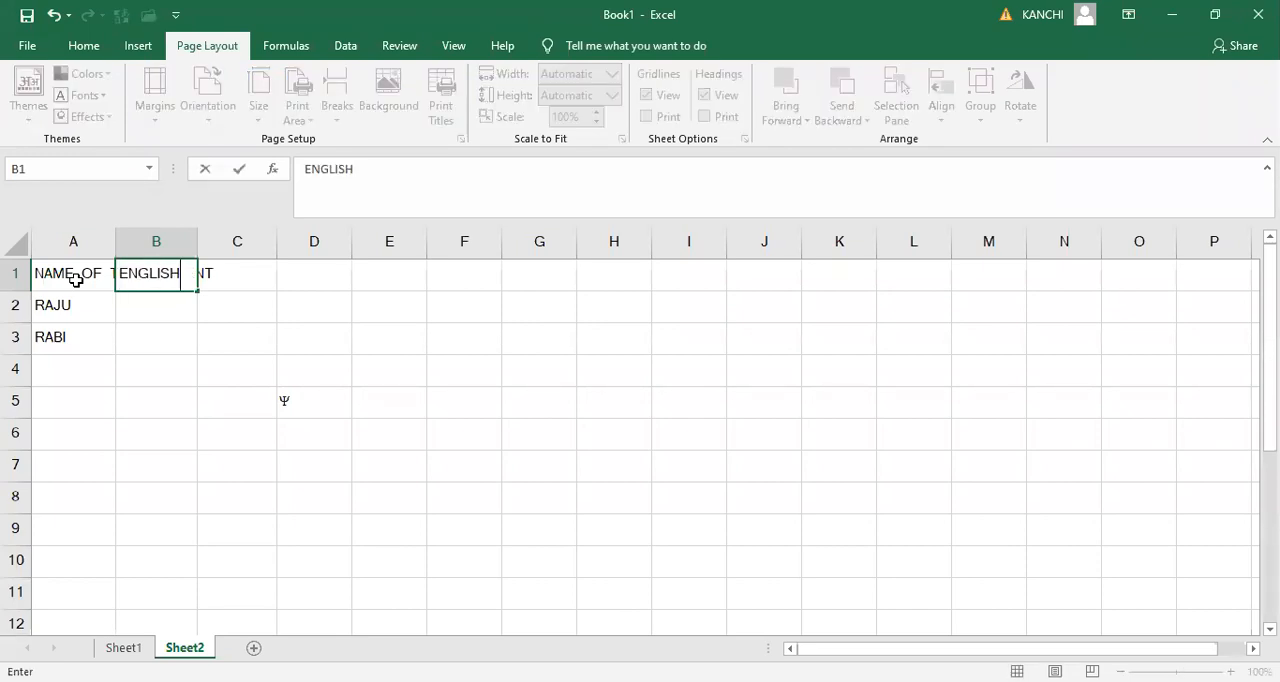
key(Tab)
text(TELUVU)
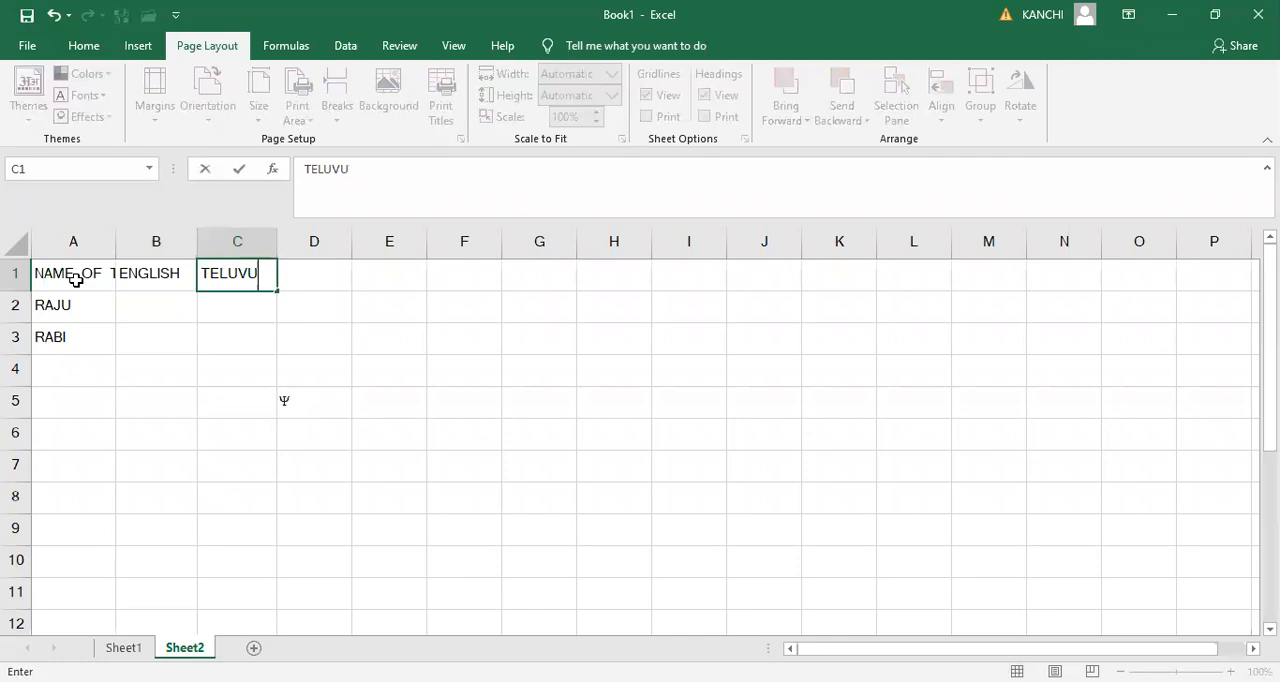
key(BackSpace)
key(BackSpace)
text(GU)
key(Tab)
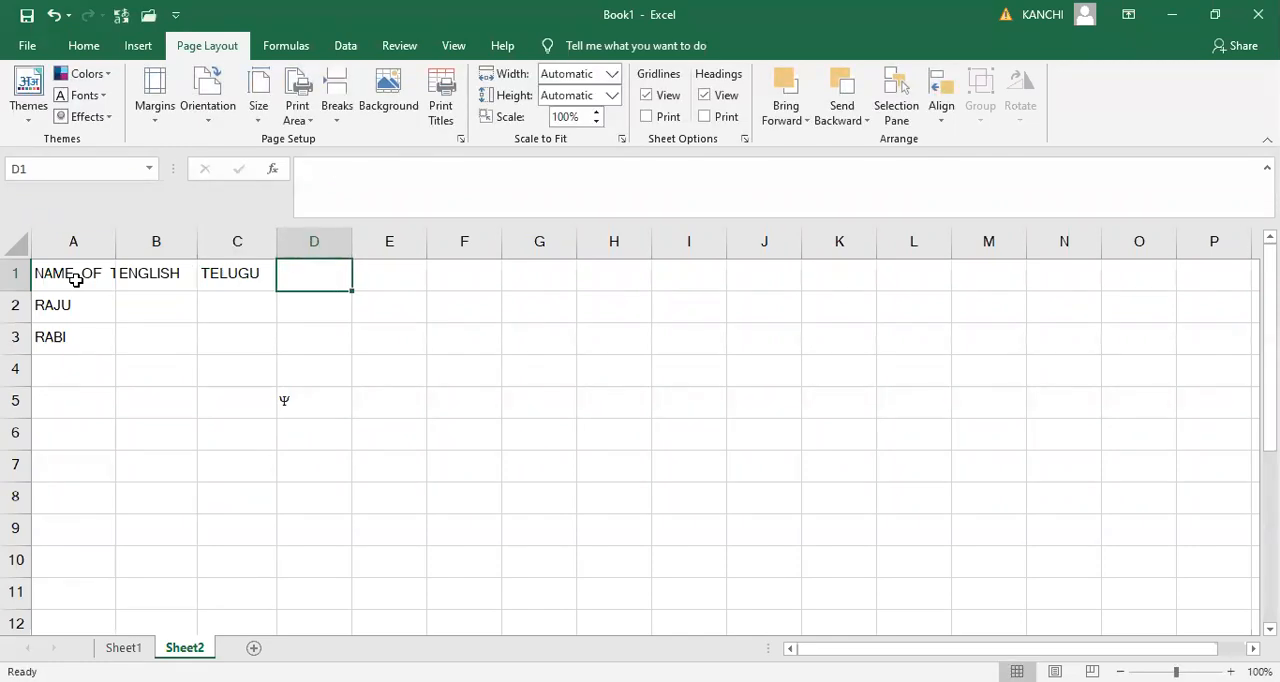
- Enter SCIENCE, SOCIAL and MATHS in cells D1 to F1, and autofit column A to its heading
text(SCIENCE)
key(Tab)
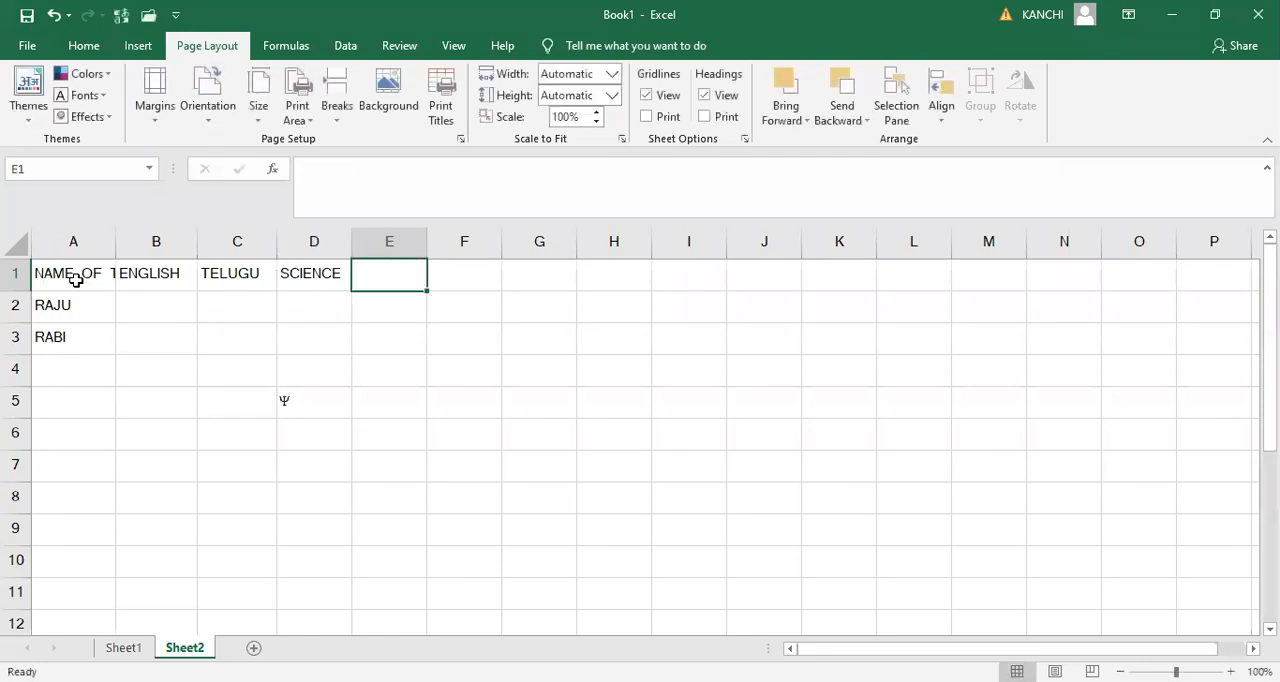
text(SOCIAL)
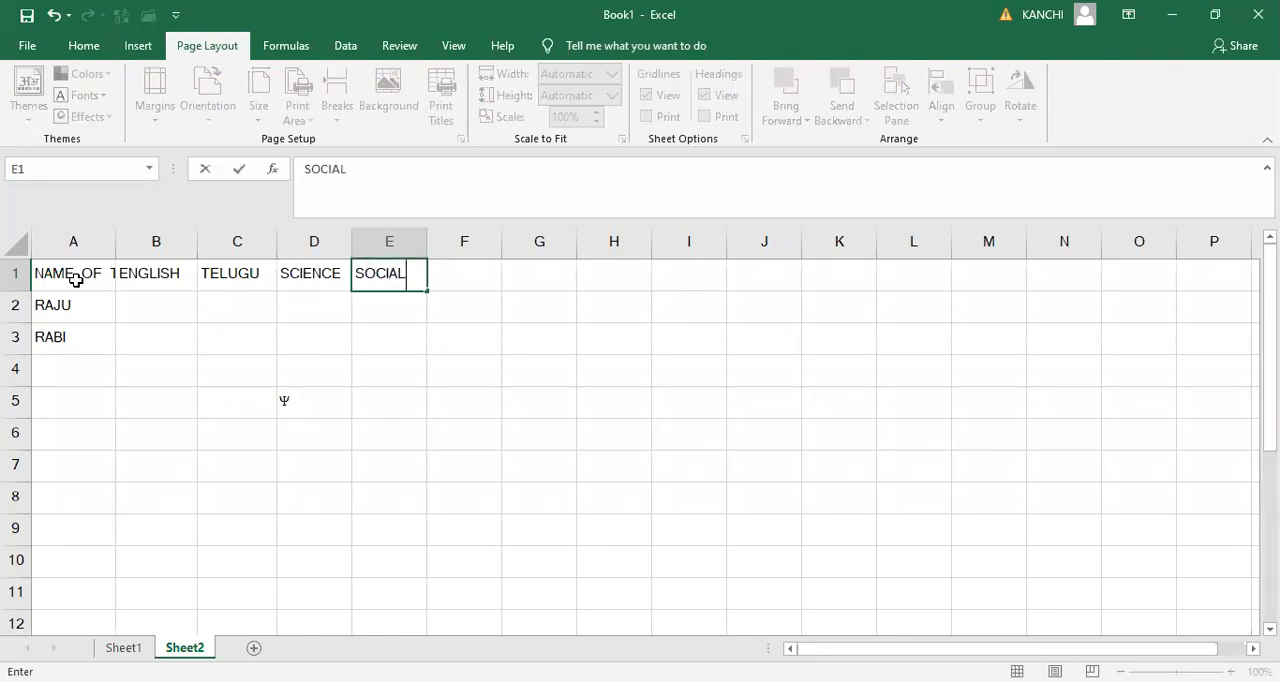
key(Tab)
text(MATHS)
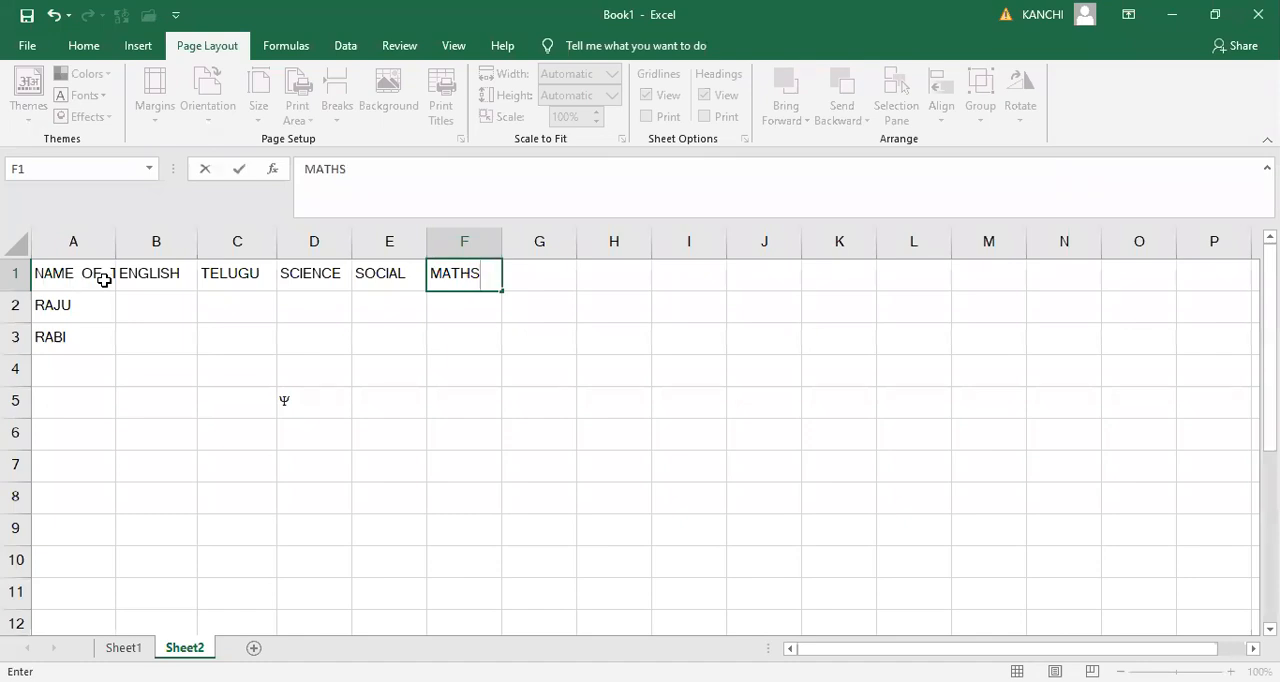
click(163, 329)
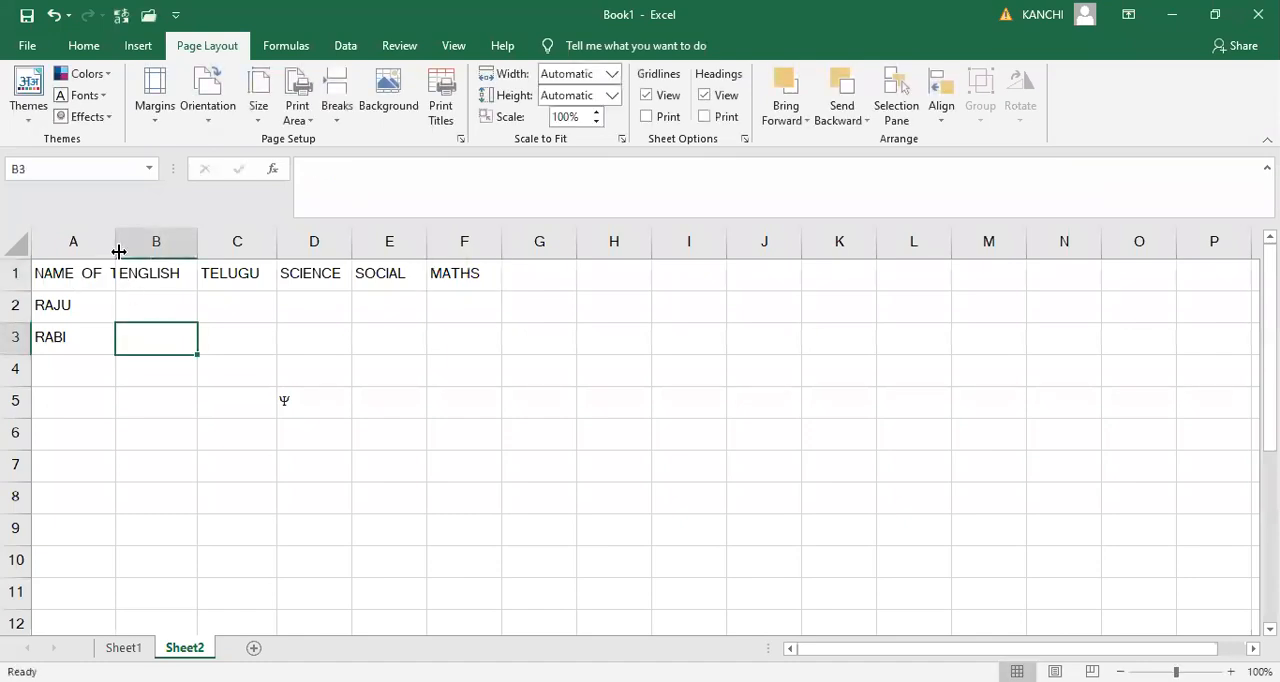
double_click(117, 251)
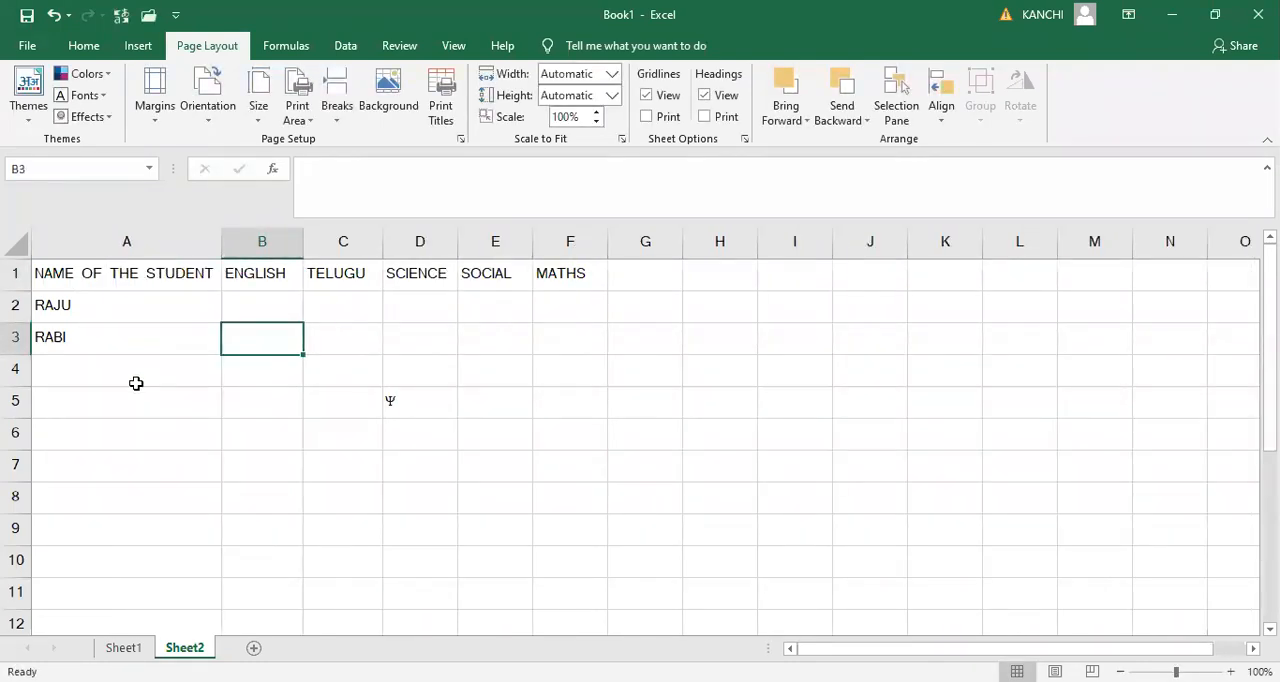
- Correct the student name in cell A3 by replacing its last two letters
click(138, 342)
double_click(138, 342)
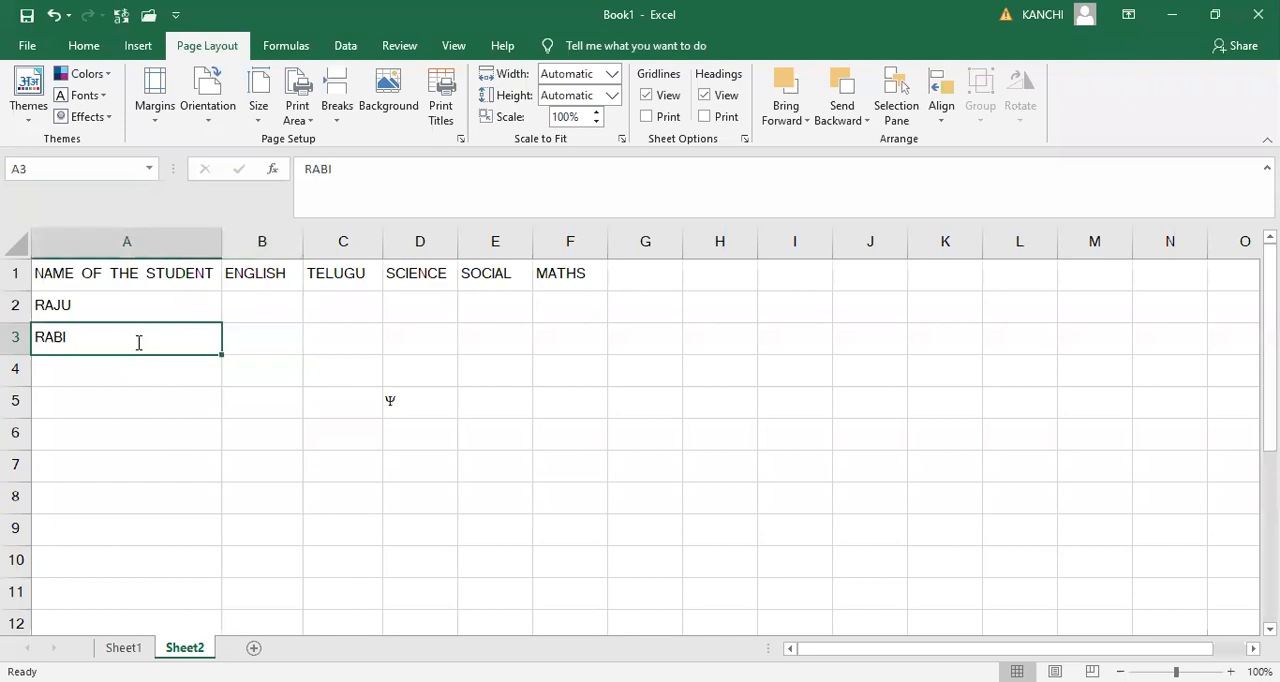
key(BackSpace)
key(BackSpace)
text(VI)
key(Return)
- Enter four more student names in cells A4 to A7
text(RAMA)
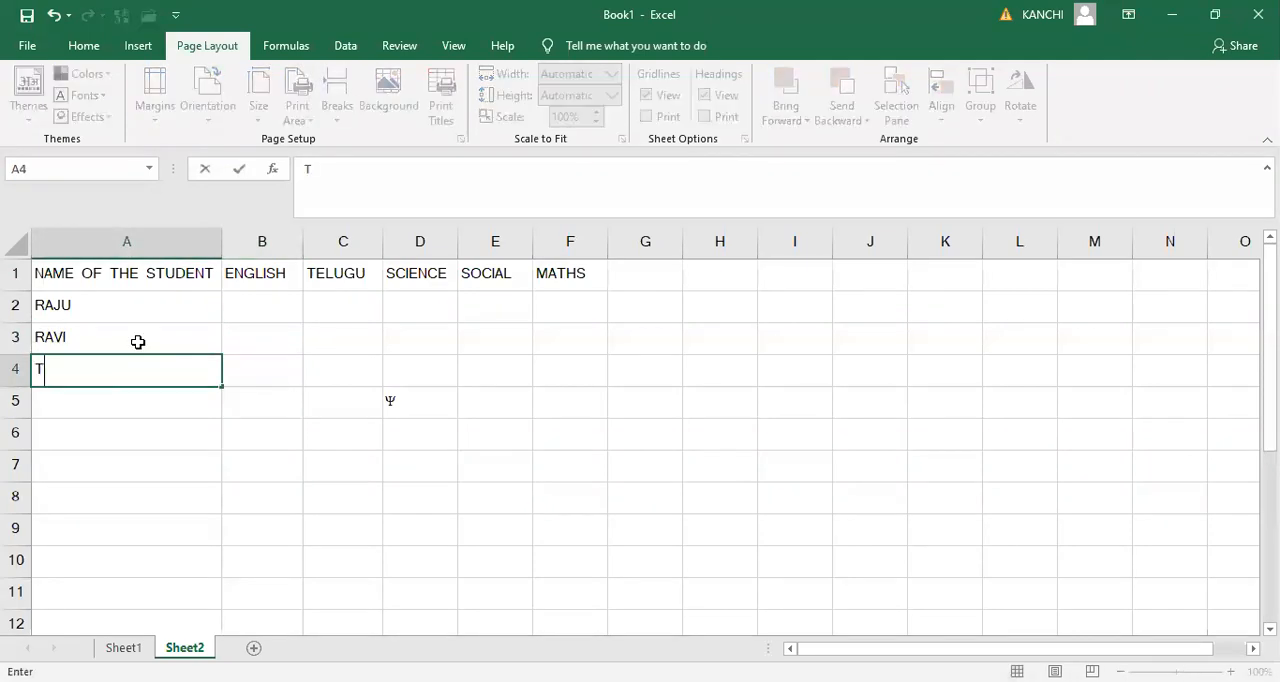
key(Return)
text(SITA)
key(Return)
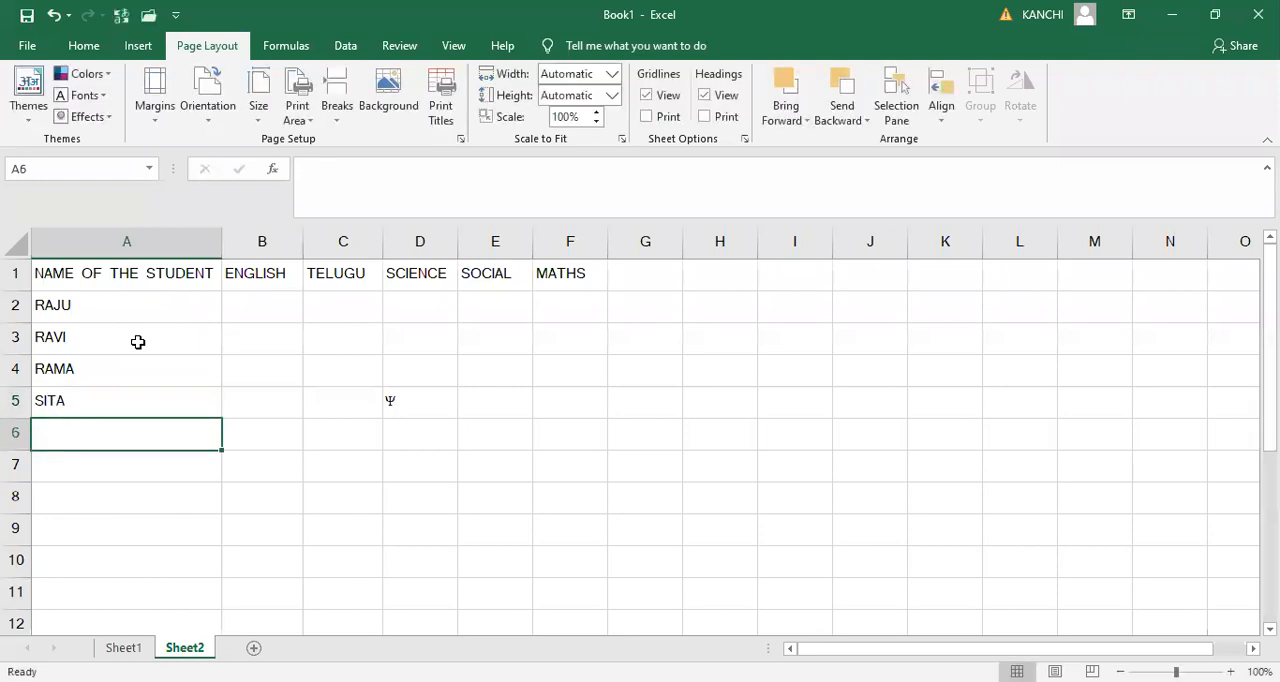
text(RAMANA)
key(Return)
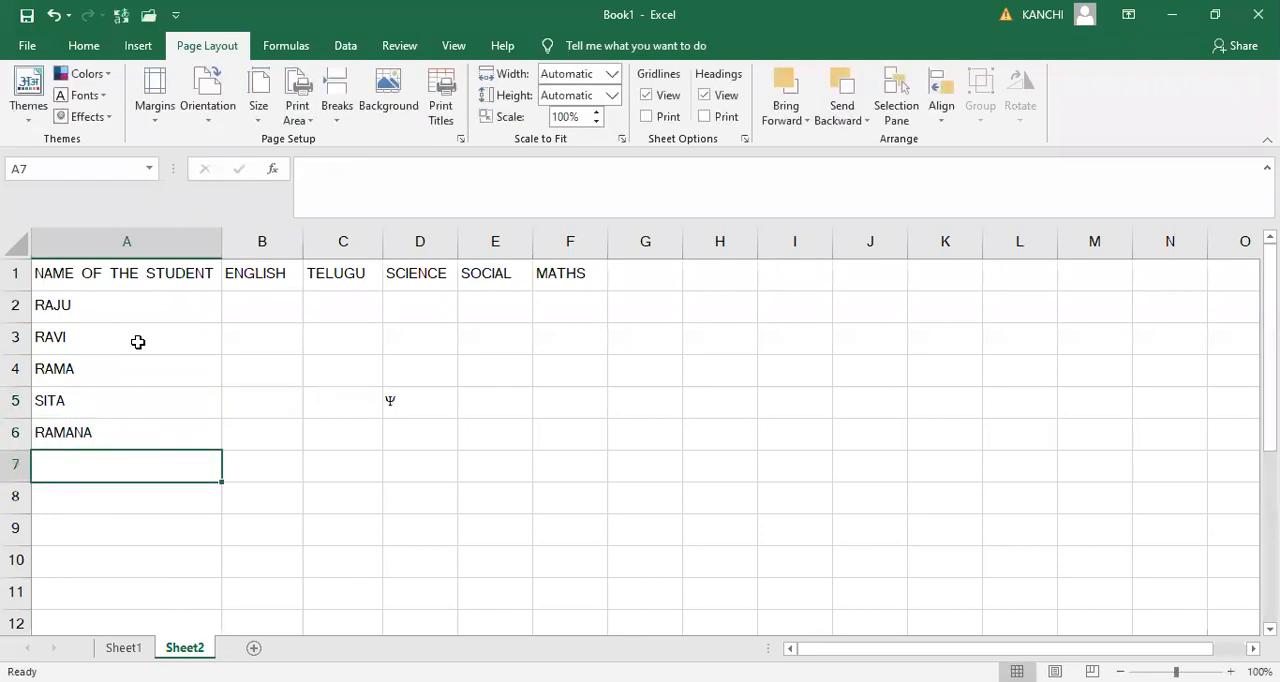
text(PANDU)
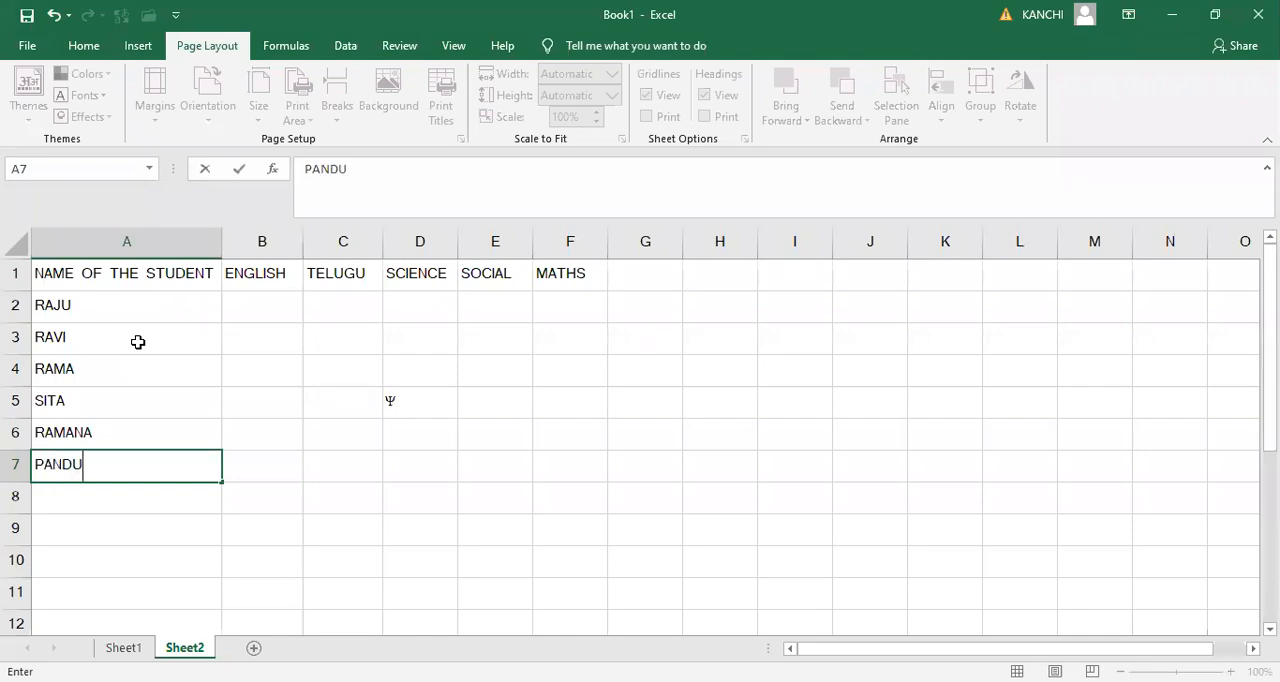
- Enter the English marks 12, 23, 34 and 43 in cells B2 to B5
key(Up)
key(Up)
key(Up)
key(Up)
key(Up)
key(Right)
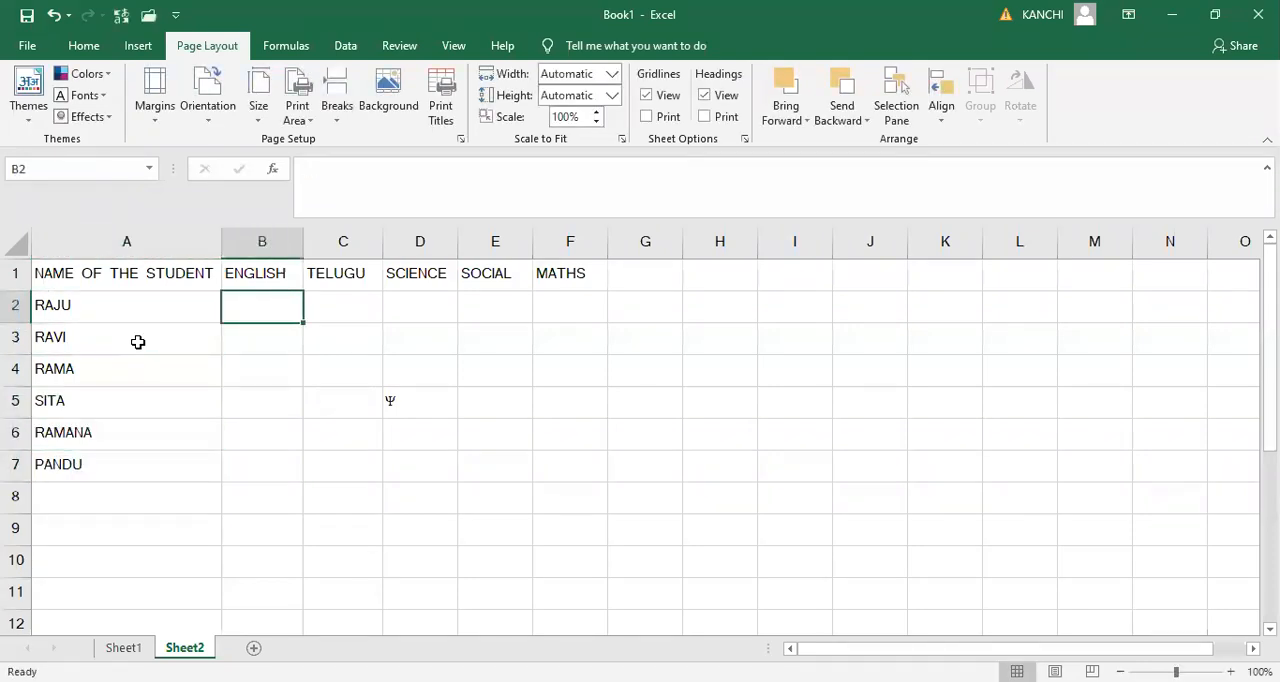
text(12)
key(Return)
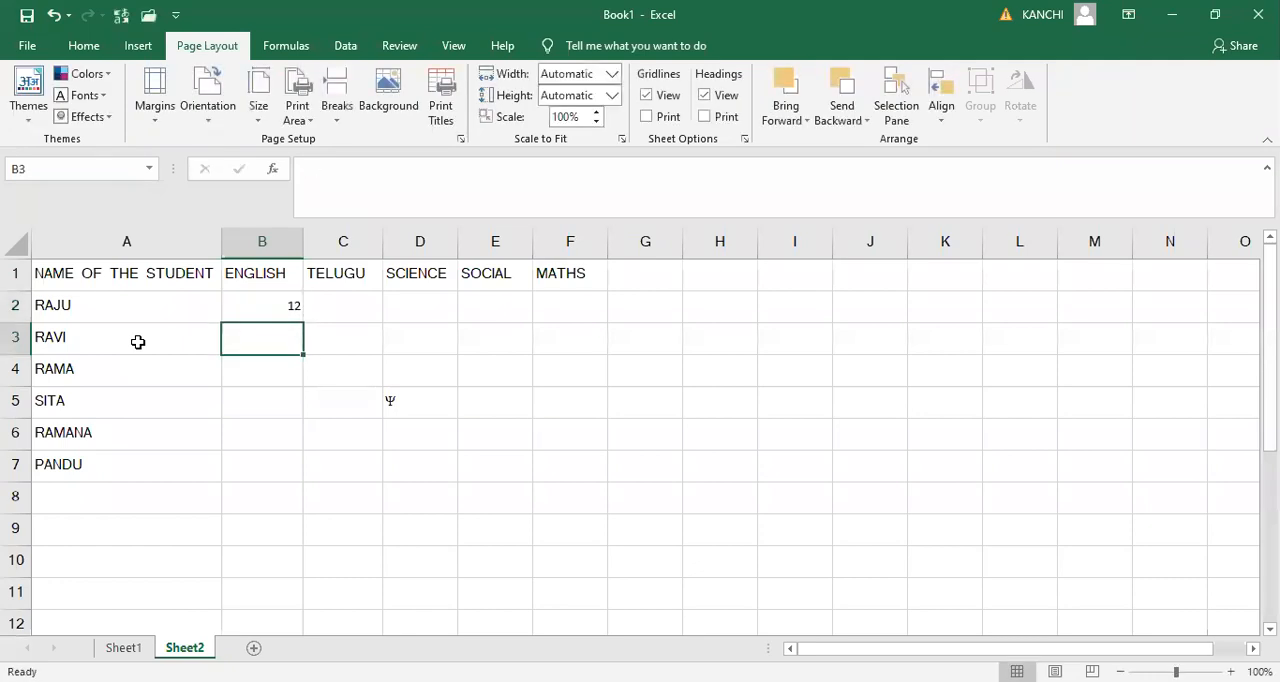
text(23)
key(Return)
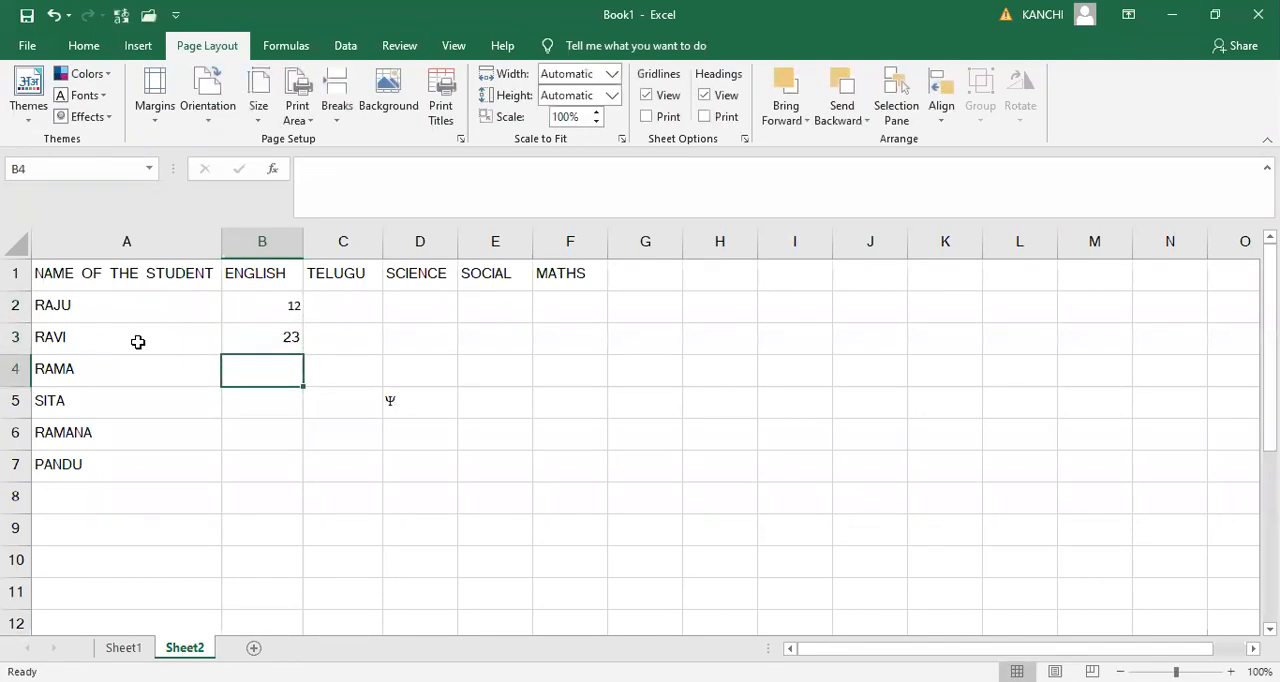
text(34)
key(Return)
text(43)
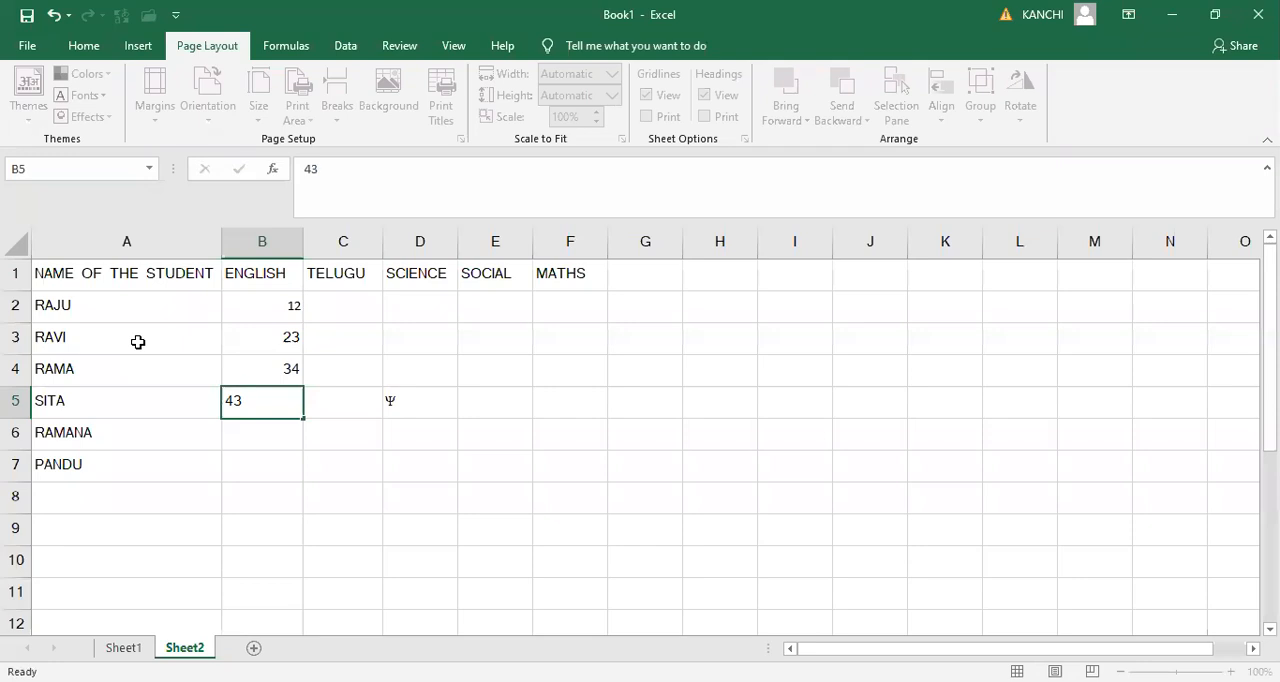
key(Return)
- Enter the English marks 45 and 46 in cells B6 and B7
text(54)
key(ctrl+Return)
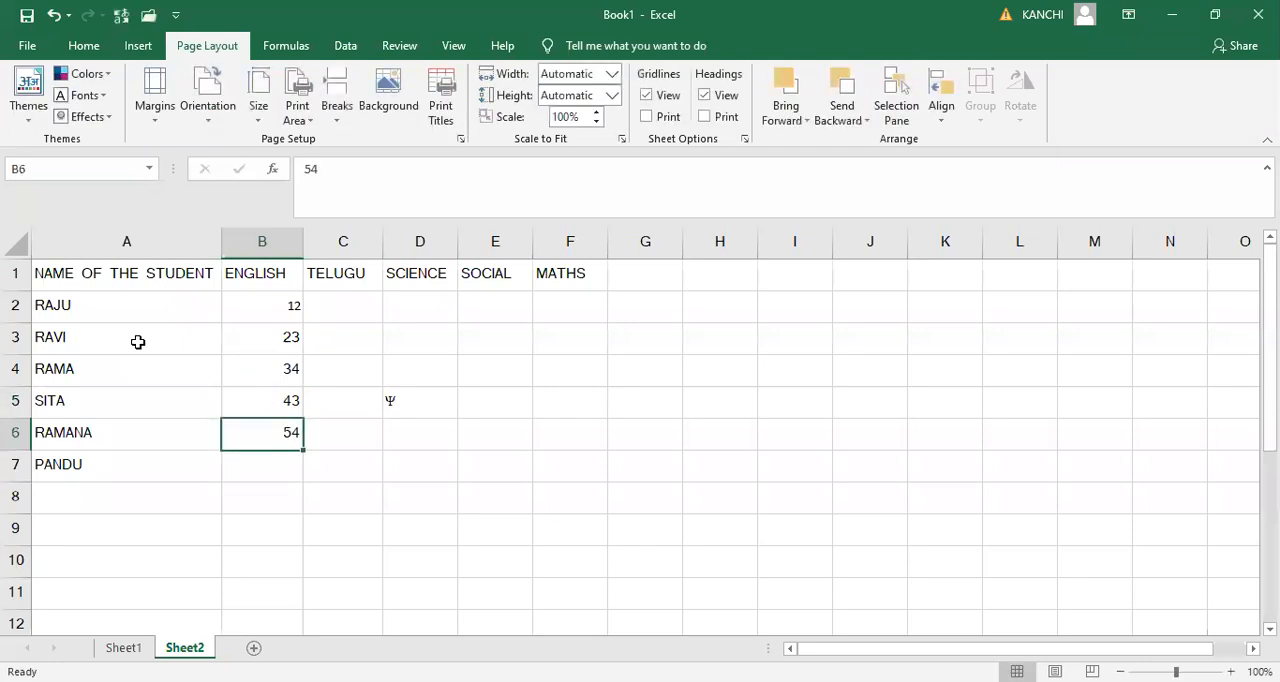
text(45)
key(Return)
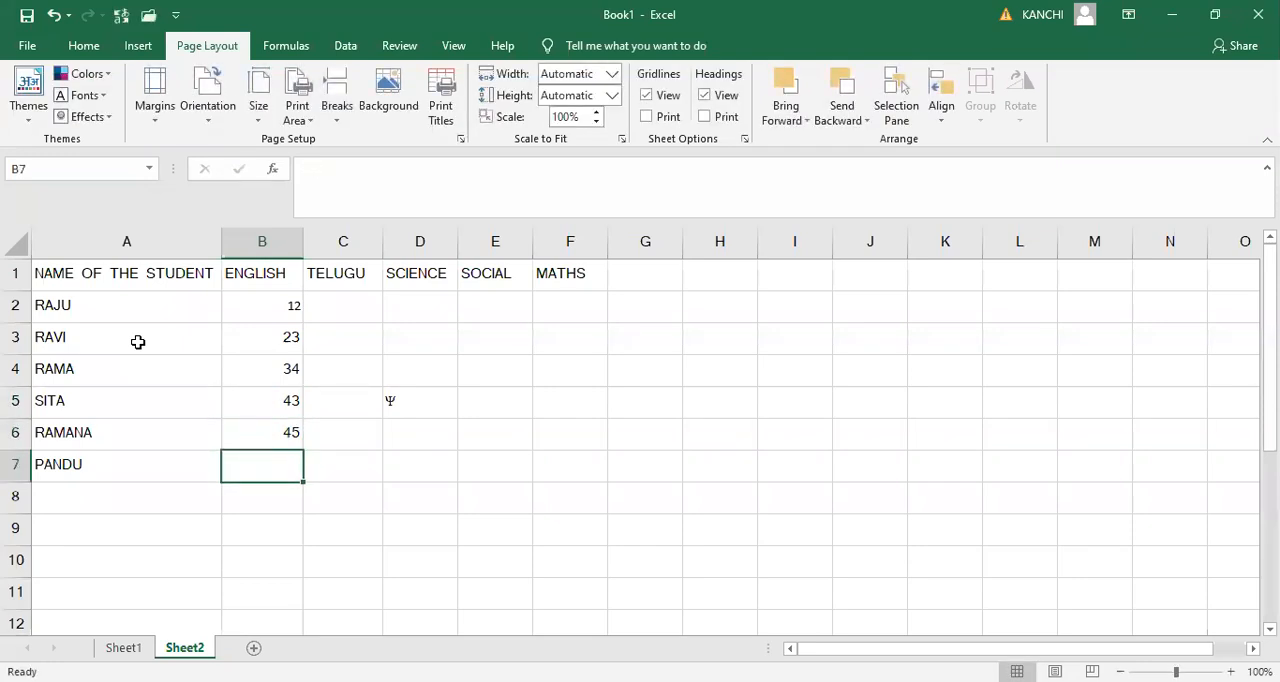
text(46)
key(ctrl+Return)
- Enter the Telugu marks 45, 32 and 34 in cells C2 to C4
key(Up)
key(Up)
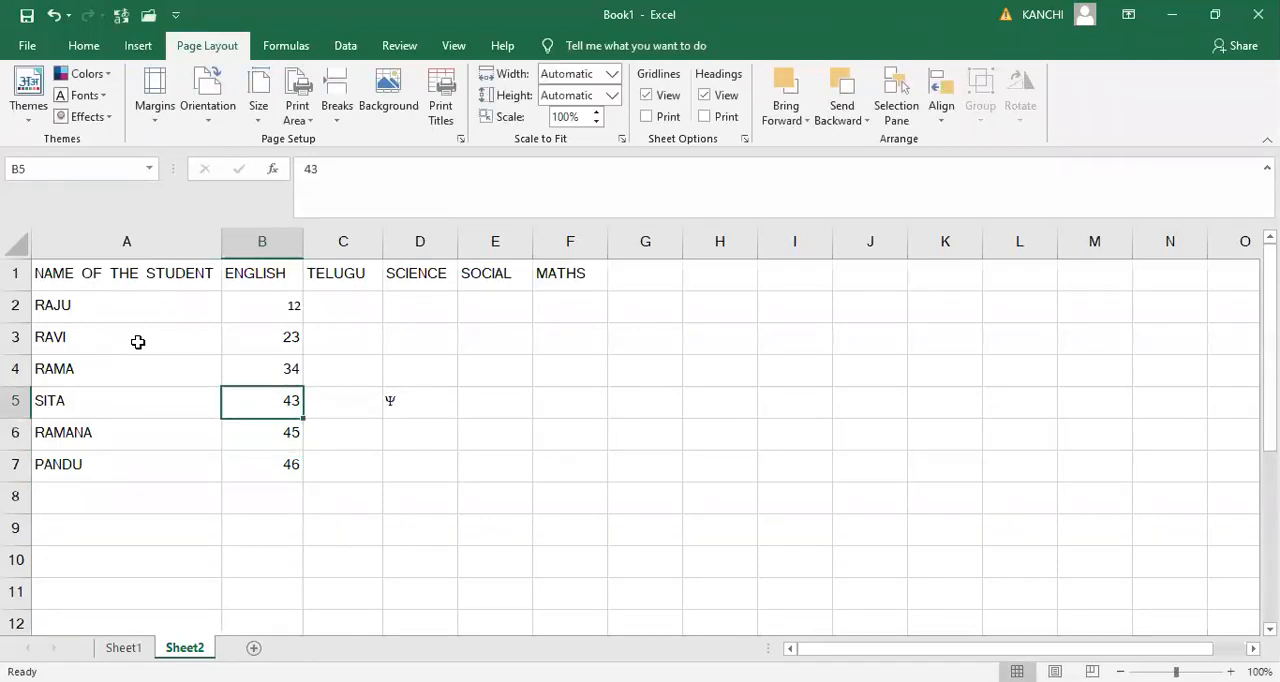
key(Up)
key(Up)
key(Up)
key(Right)
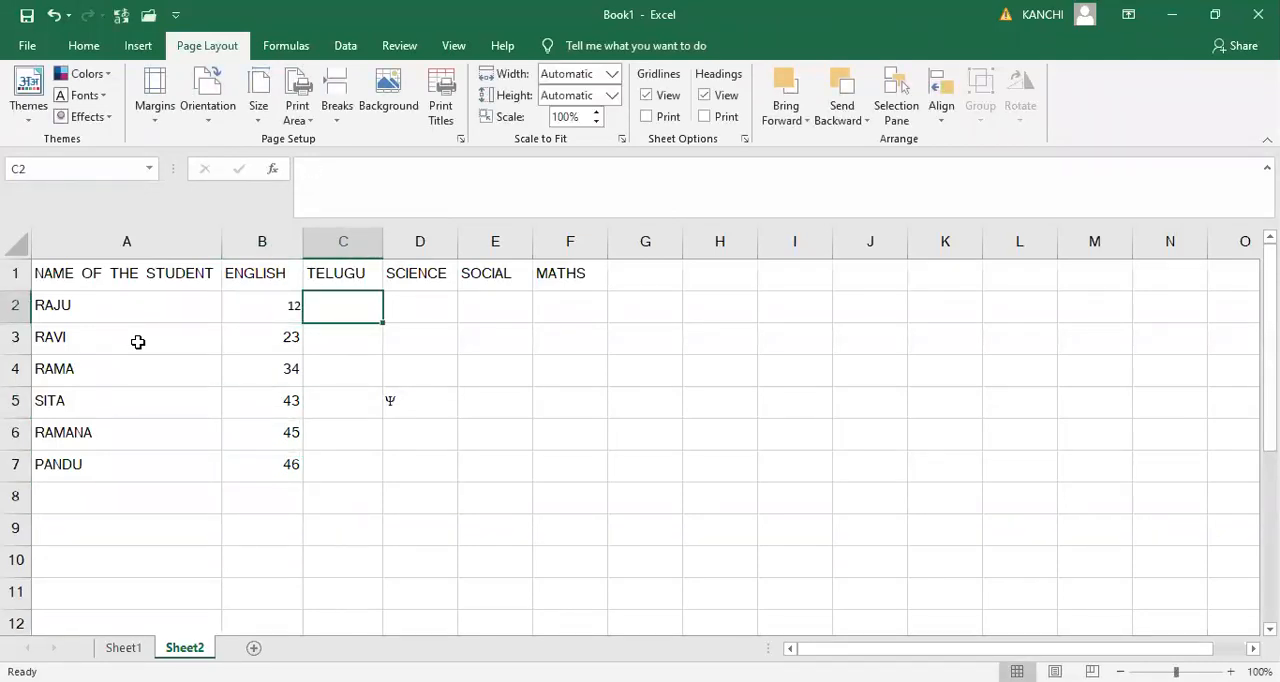
text(45)
key(Return)
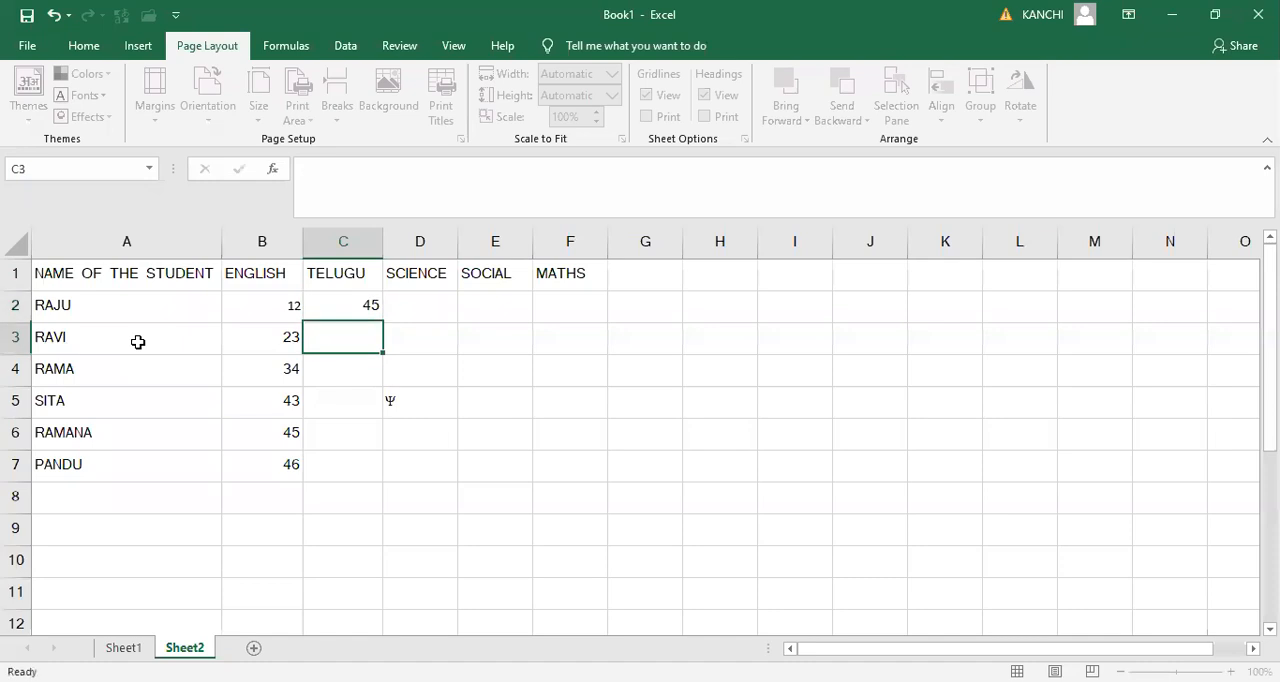
text(32)
key(Return)
text(34)
key(Return)
- Enter the Telugu marks 45, 50 and 34 in cells C5 to C7
text(45)
key(Return)
text(50)
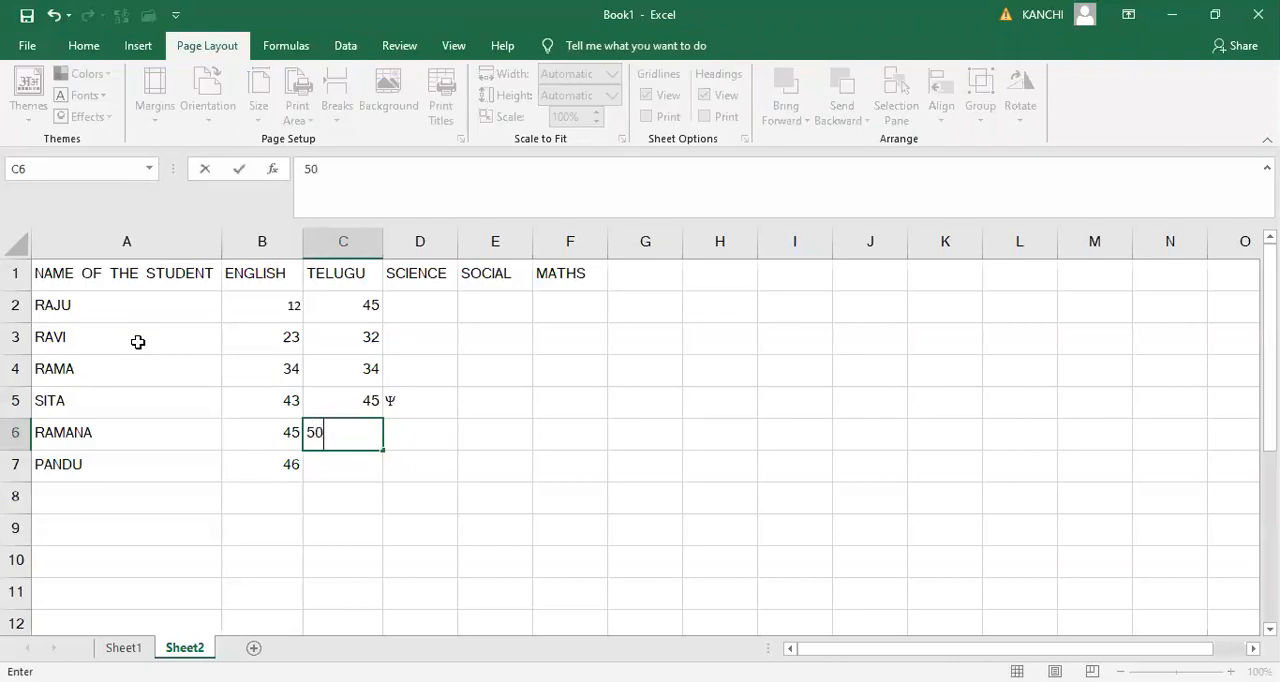
key(Return)
text(34)
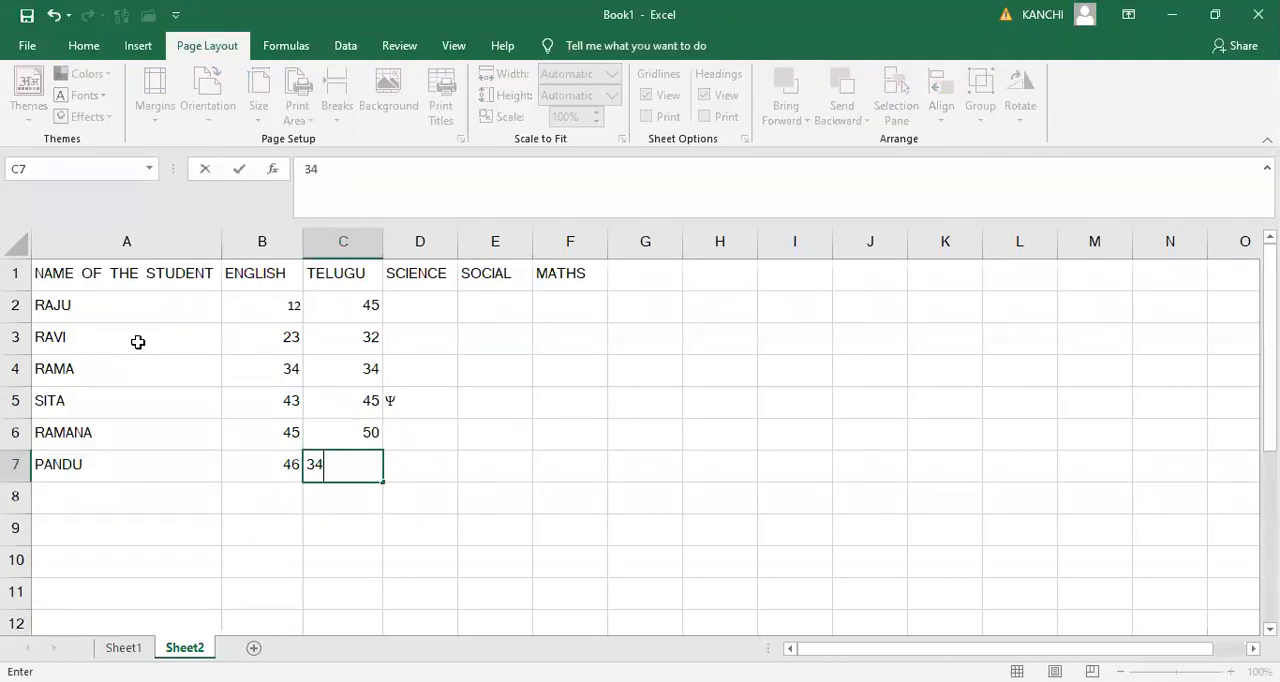
- Enter the Science marks 45, 44 and 43 in cells D2 to D4
key(Up)
key(Up)
key(Up)
key(Right)
key(Up)
key(Up)
key(Down)
key(Up)
text(45)
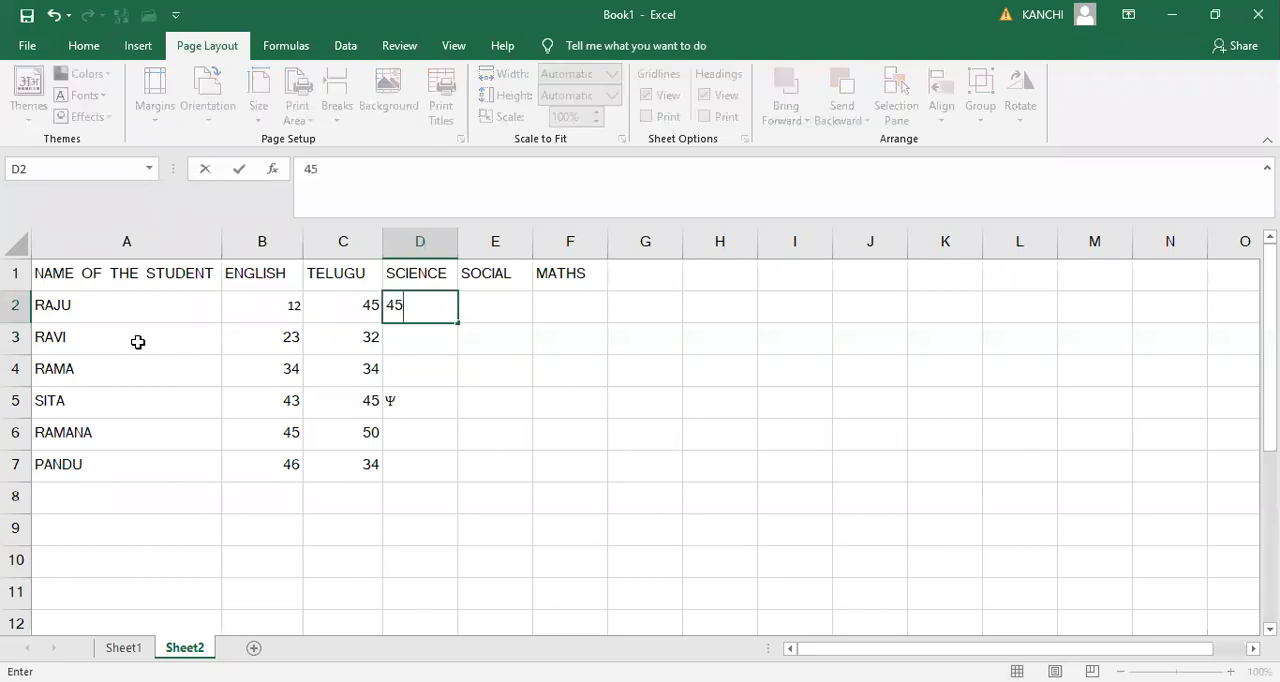
key(Return)
text(44)
key(Return)
text(43)
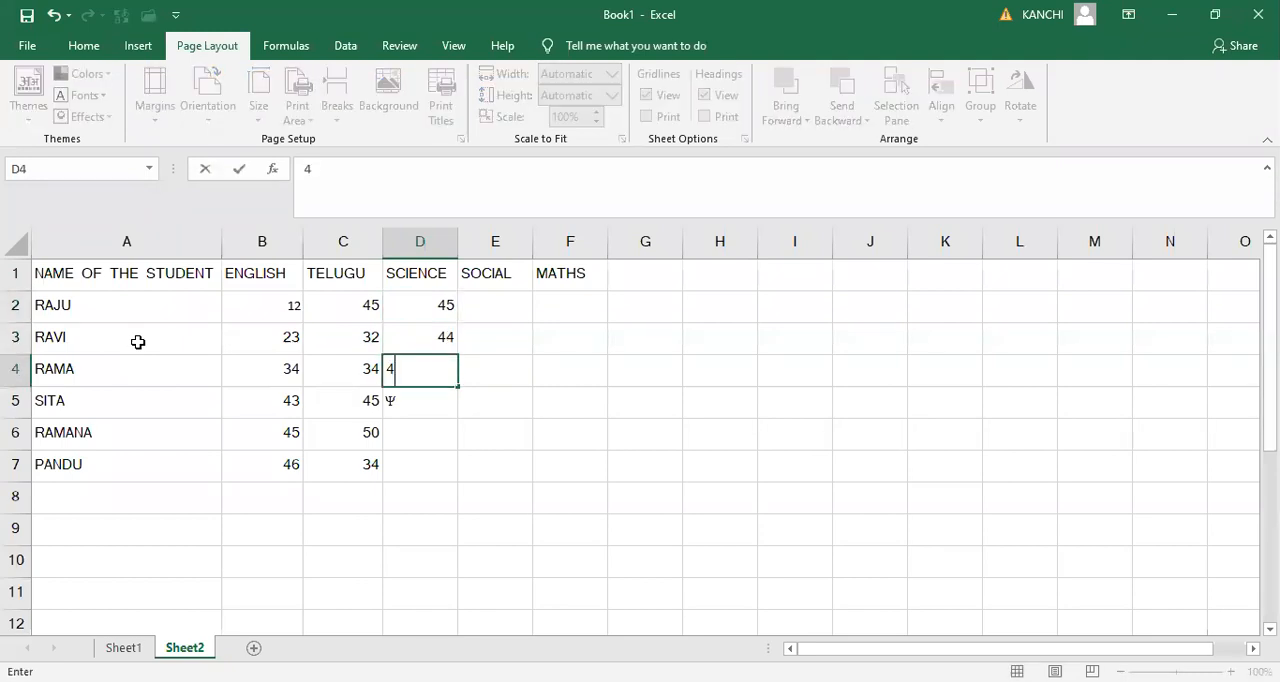
- Enter the Science marks 23, 34 and 50 in cells D5 to D7, replacing the stray symbol in D5
key(Return)
text(23)
key(Return)
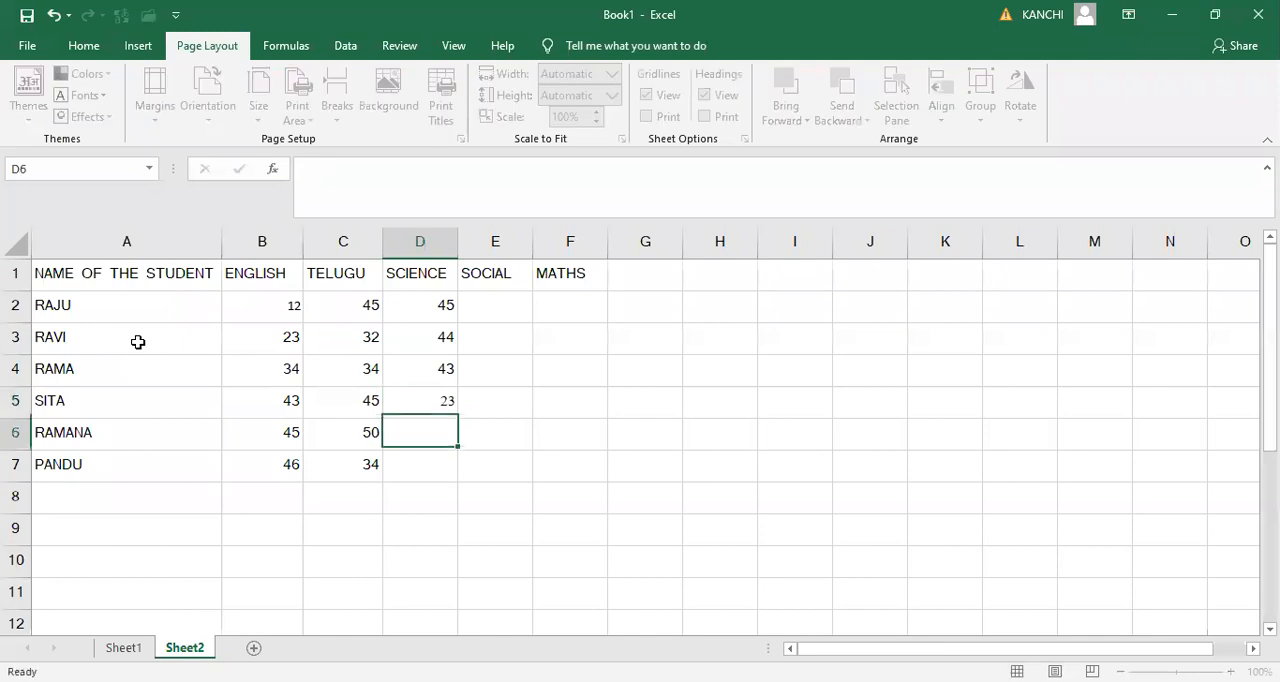
text(34)
key(Return)
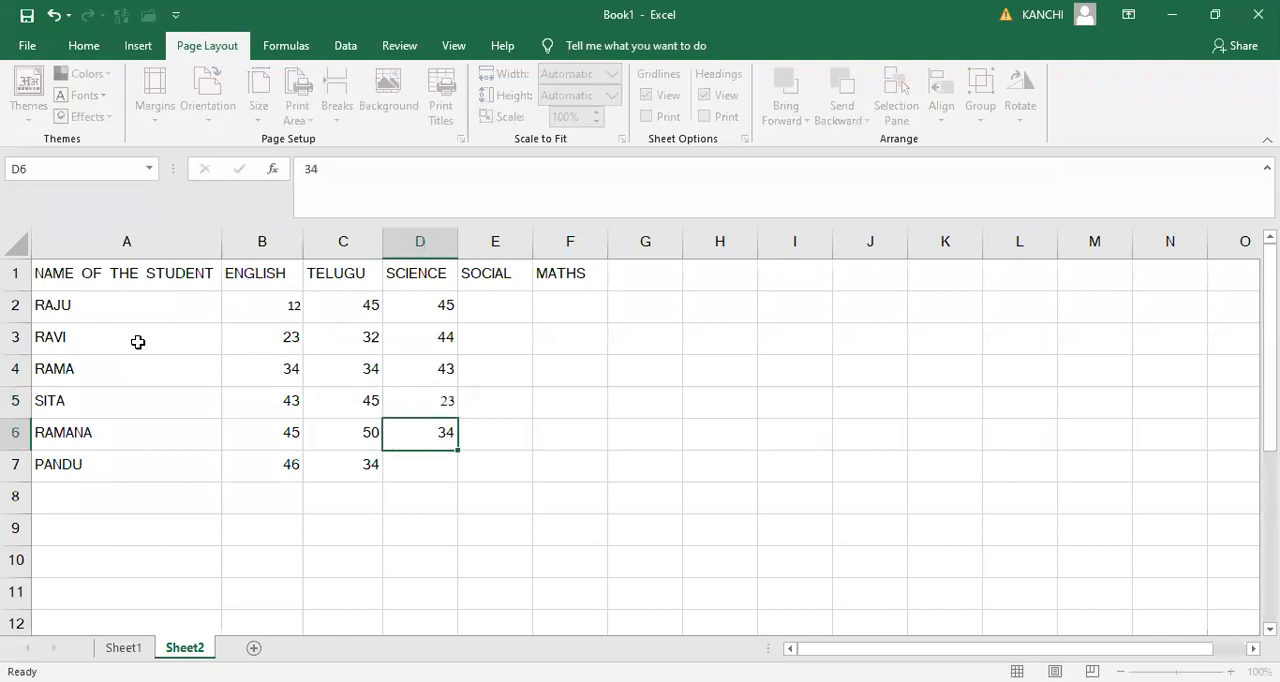
text(50)
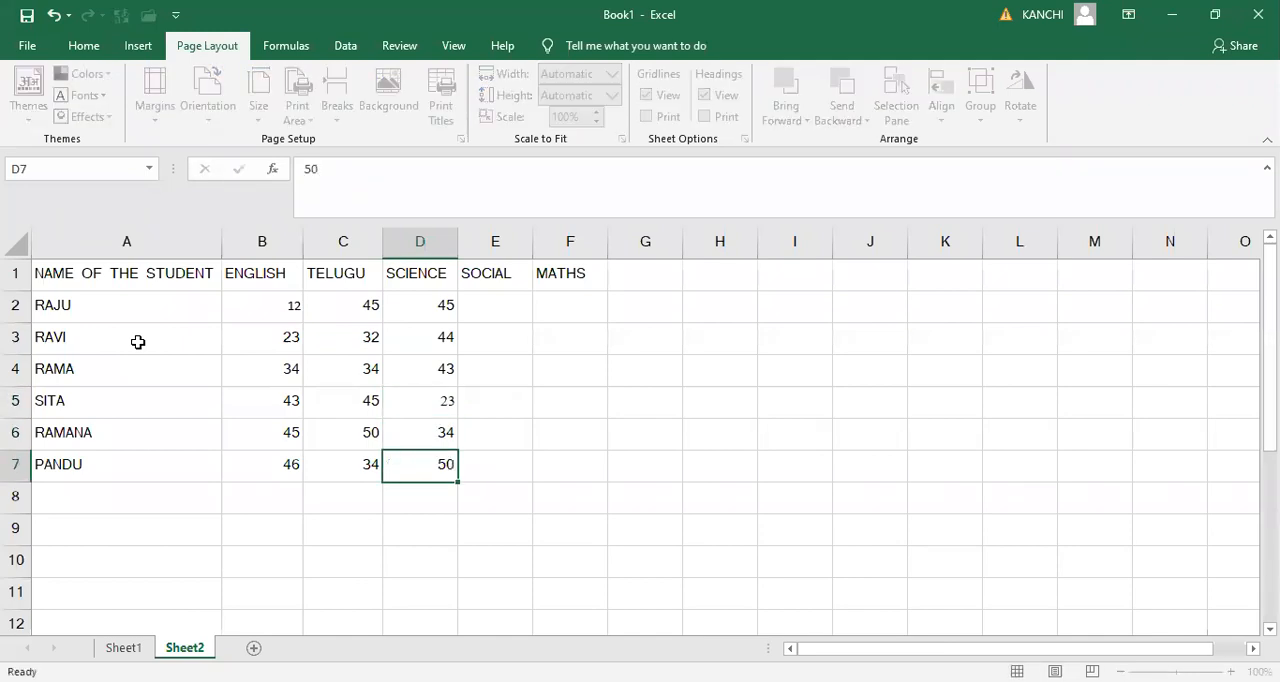
- Enter the Social marks 23, 12, 34 and 16 in cells E2 to E5
key(Up)
key(Up)
key(Up)
key(Up)
key(Up)
key(Right)
text(23)
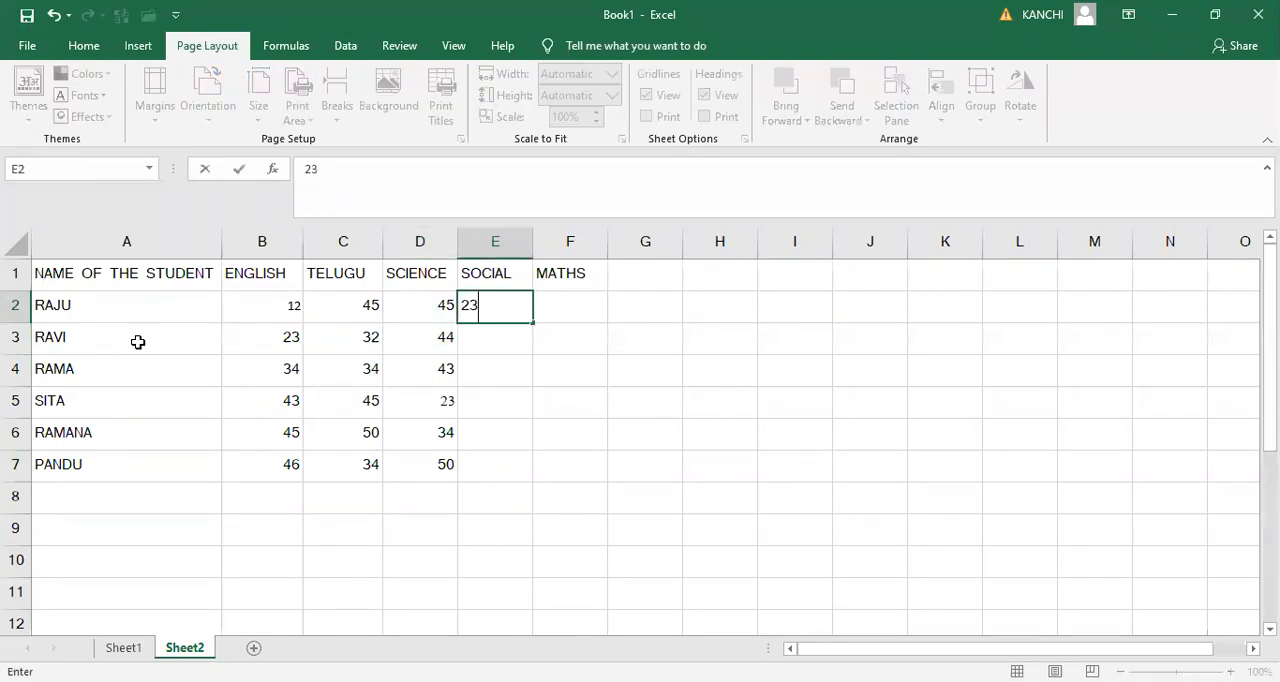
key(Return)
text(12)
key(Return)
text(34)
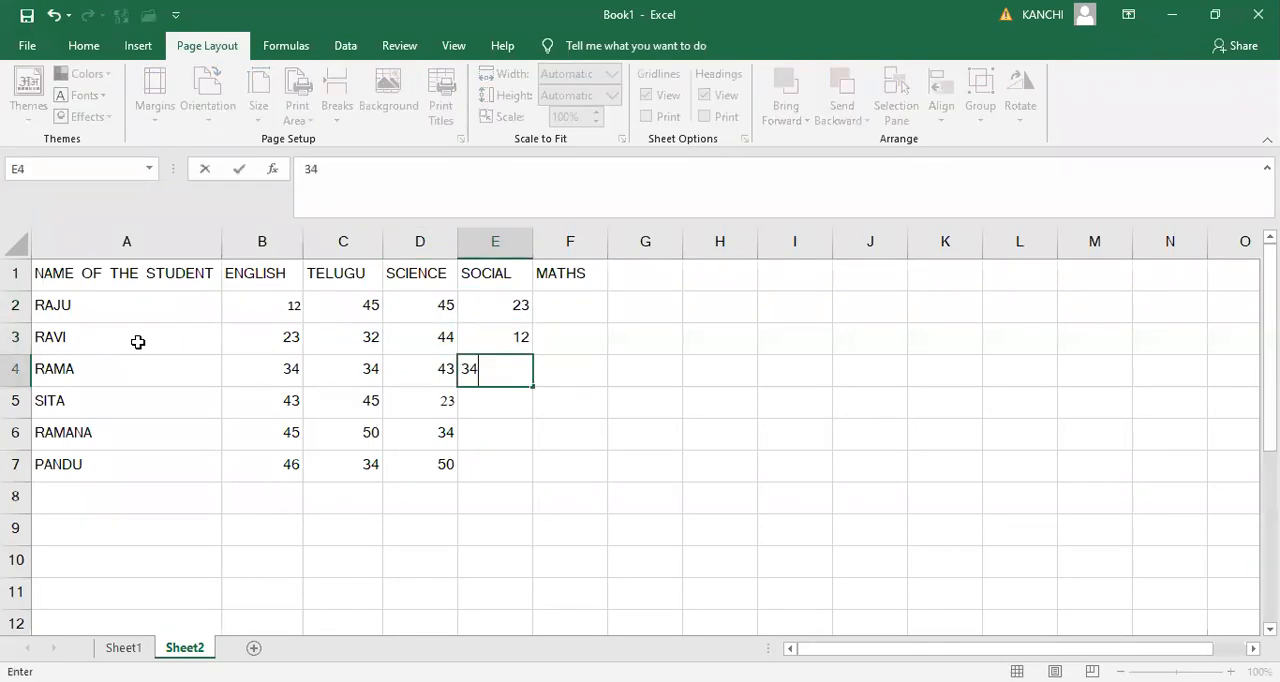
key(Return)
text(16)
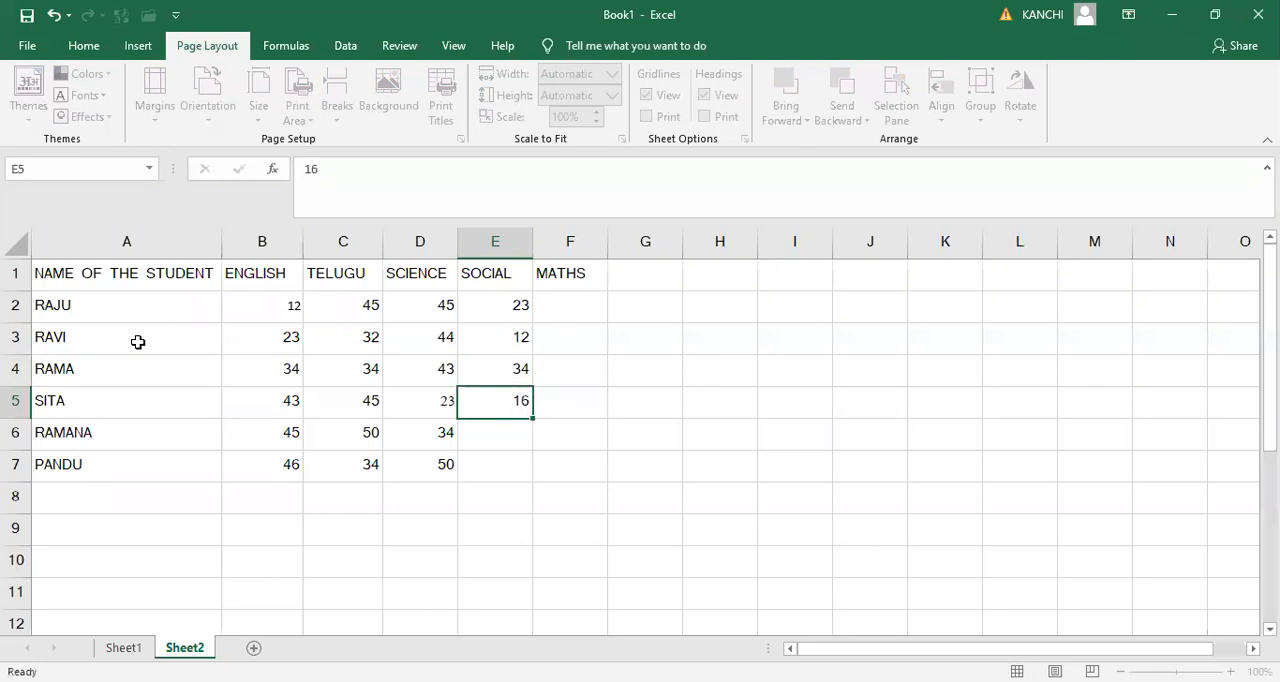
- Enter the Social marks 49 and 48 in cells E6 and E7
key(Return)
text(76)
key(BackSpace)
key(BackSpace)
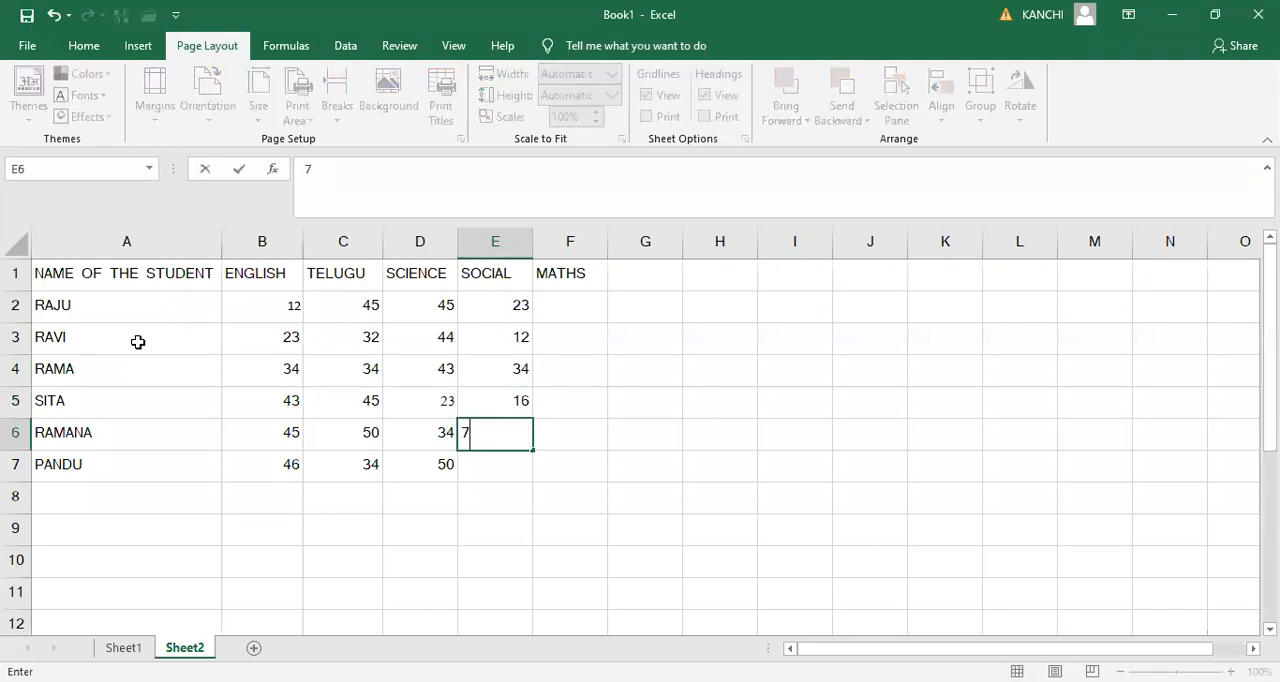
text(58)
key(Return)
key(Up)
text(49)
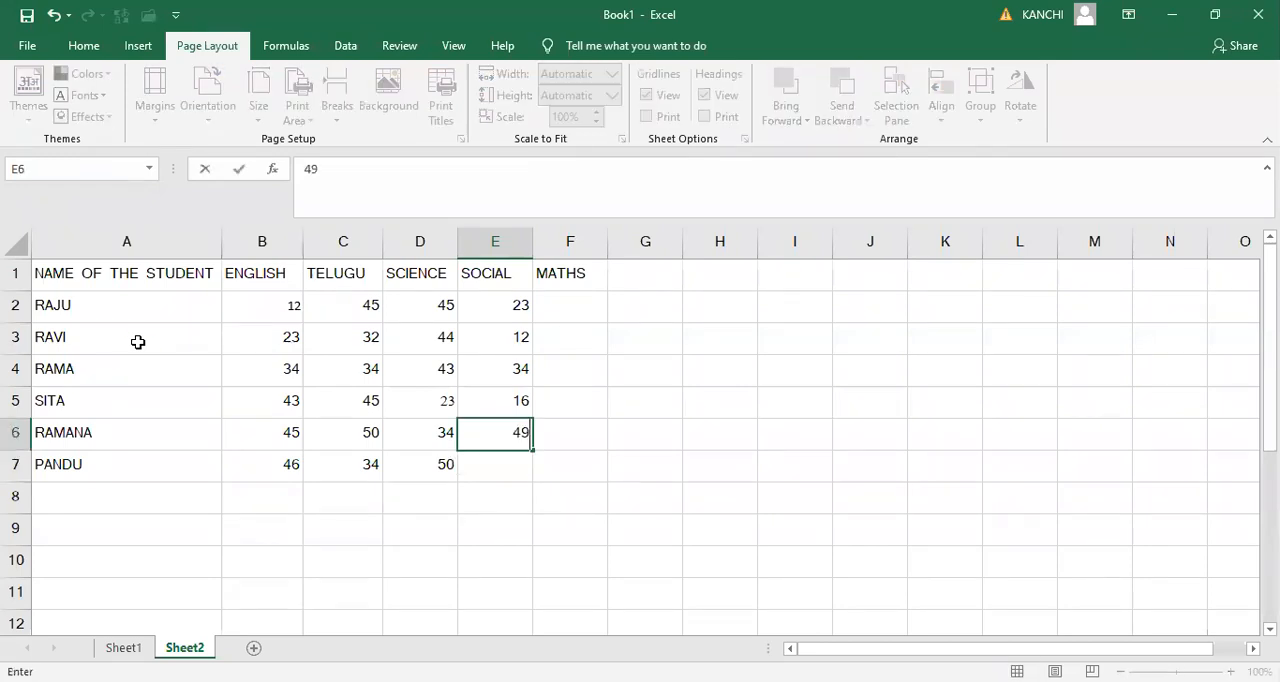
key(Return)
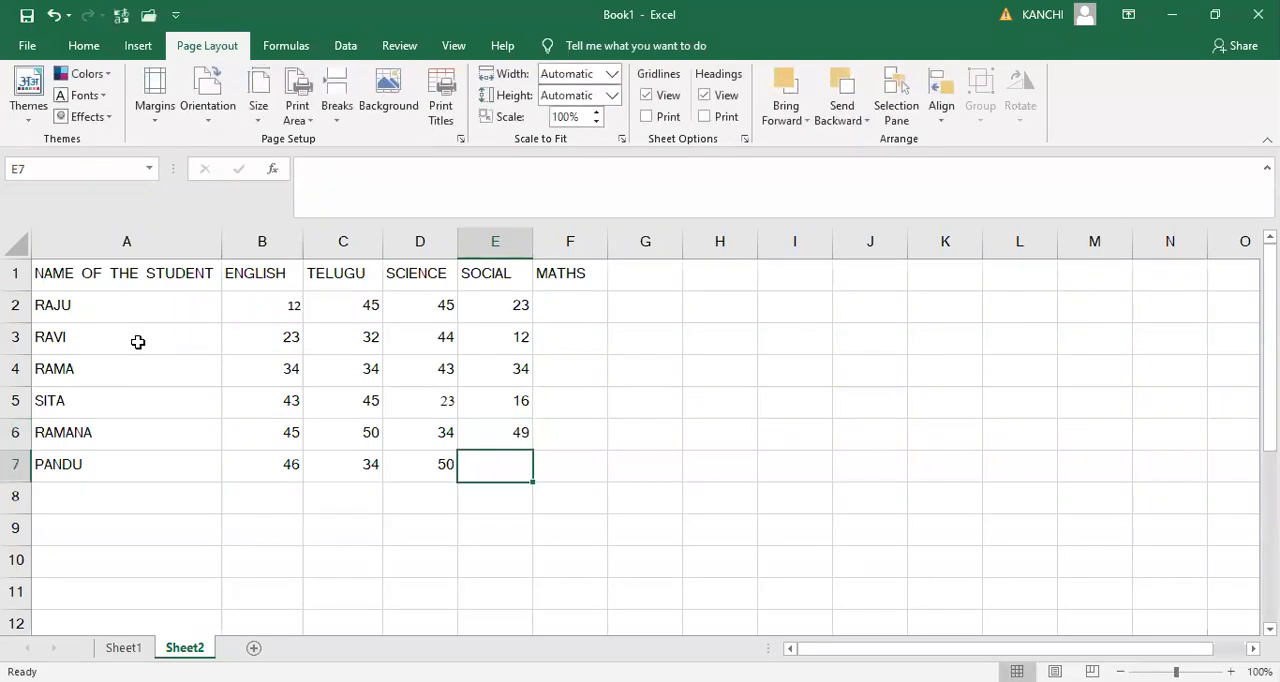
text(48)
- Enter the Maths marks 34, 45 and 50 in cells F2 to F4
key(Up)
key(Up)
key(Up)
key(Up)
key(Up)
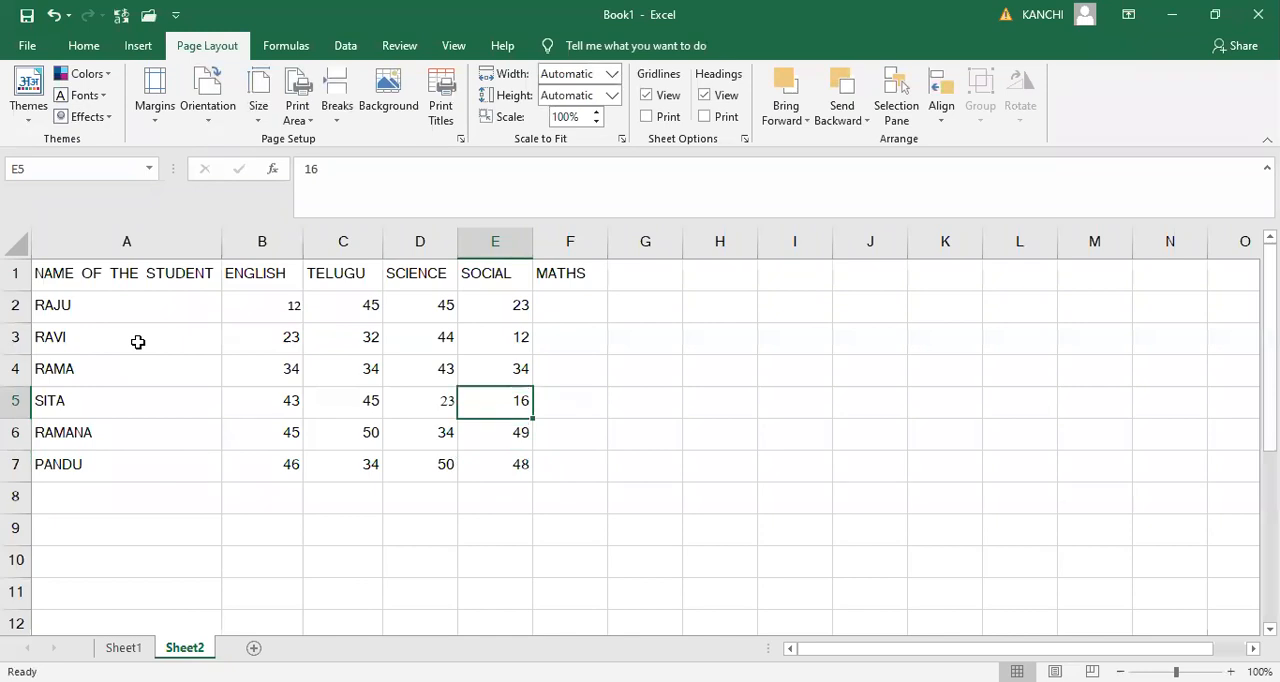
key(Right)
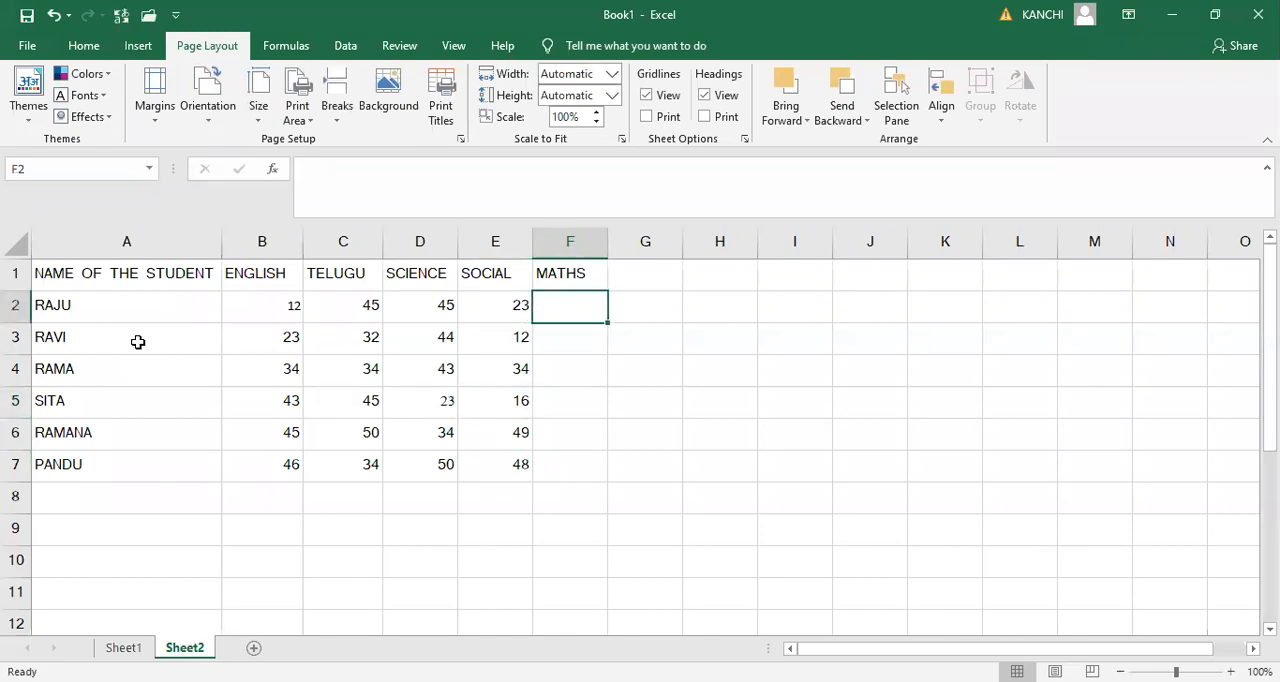
text(34)
key(Return)
text(45)
key(Return)
text(56)
key(BackSpace)
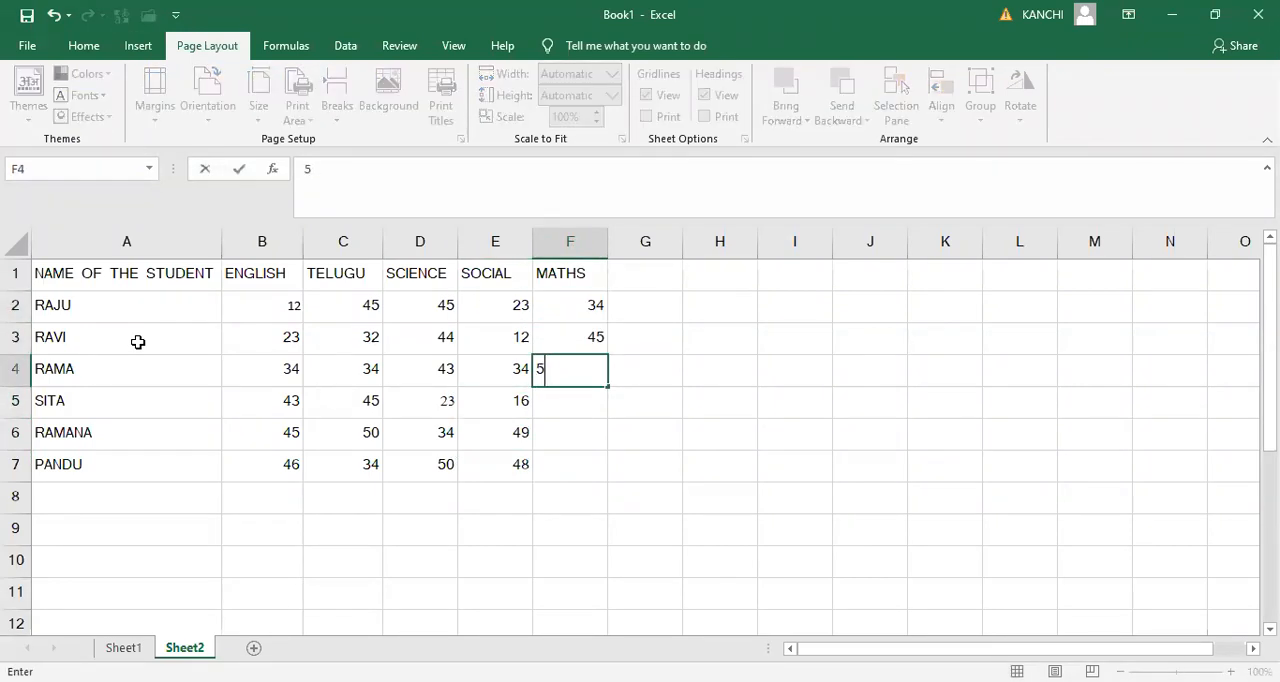
text(0)
- Enter the Maths marks 43, 32 and 12 in cells F5 to F7
key(Return)
text(4)
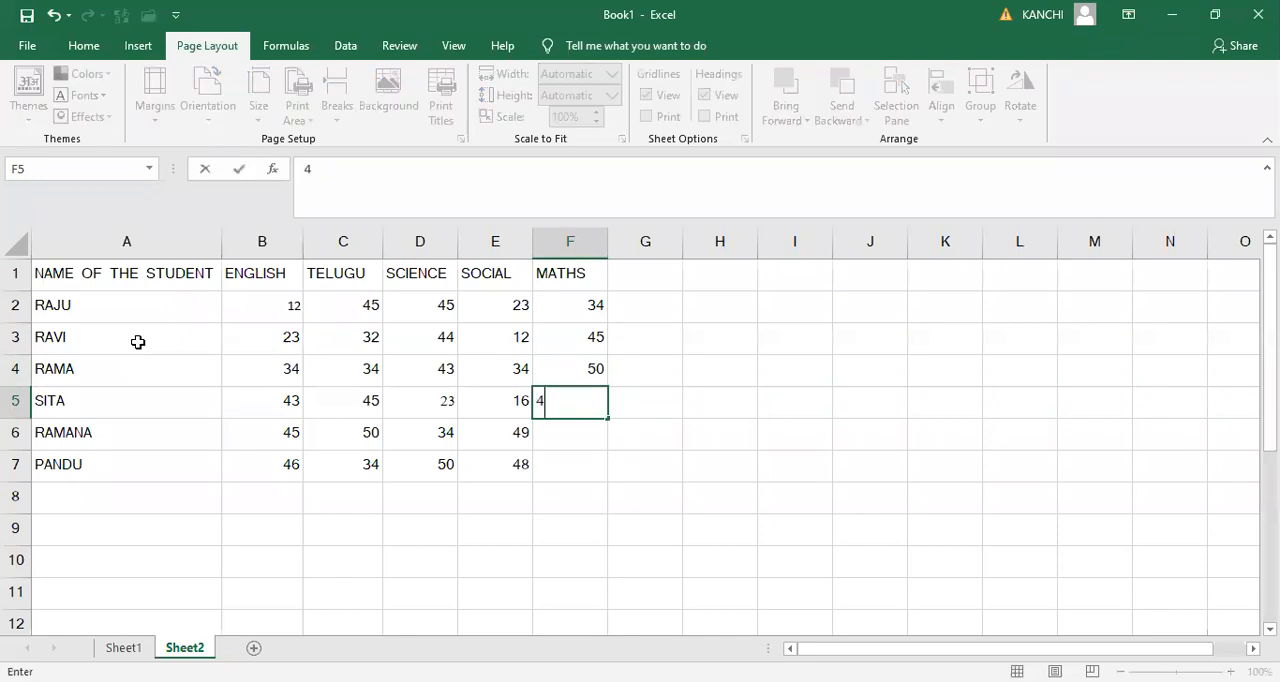
text(3)
key(Return)
text(32)
key(Return)
text(12)
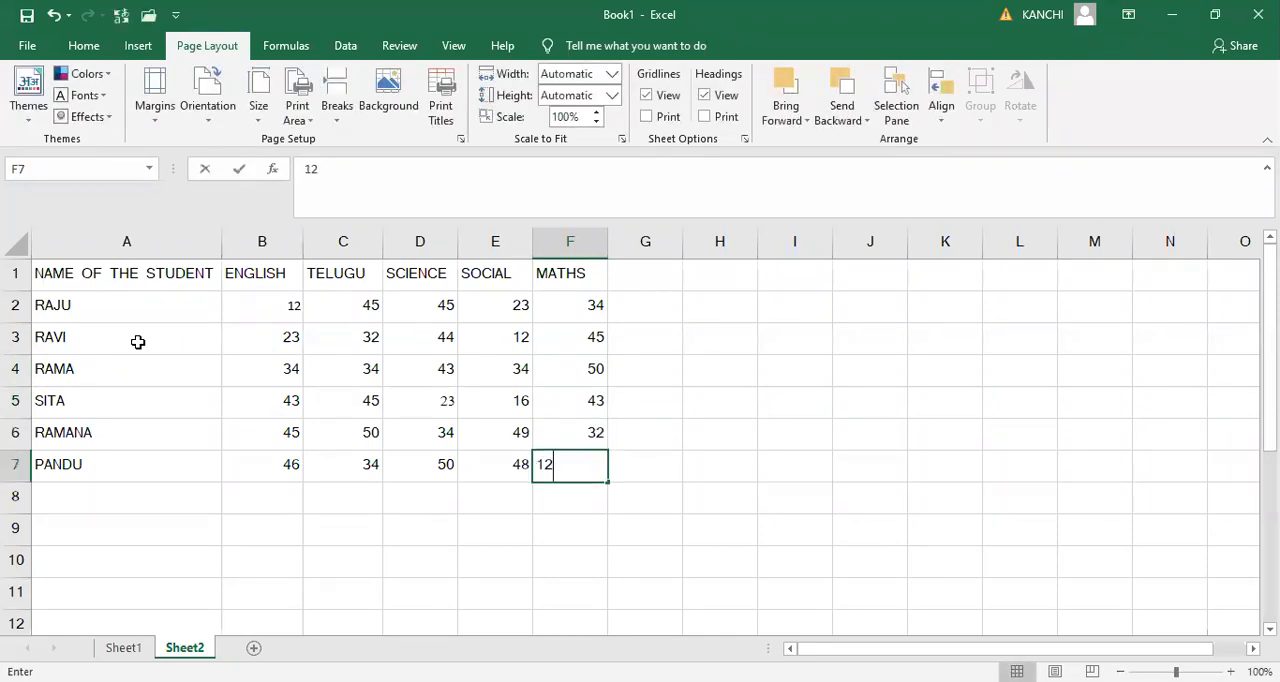
- Convert the marks range A1:F7 into a table, using the first row as headers
key(Up)
key(Up)
key(Up)
key(Up)
key(Up)
key(Left)
key(Left)
key(Left)
key(Left)
key(Left)
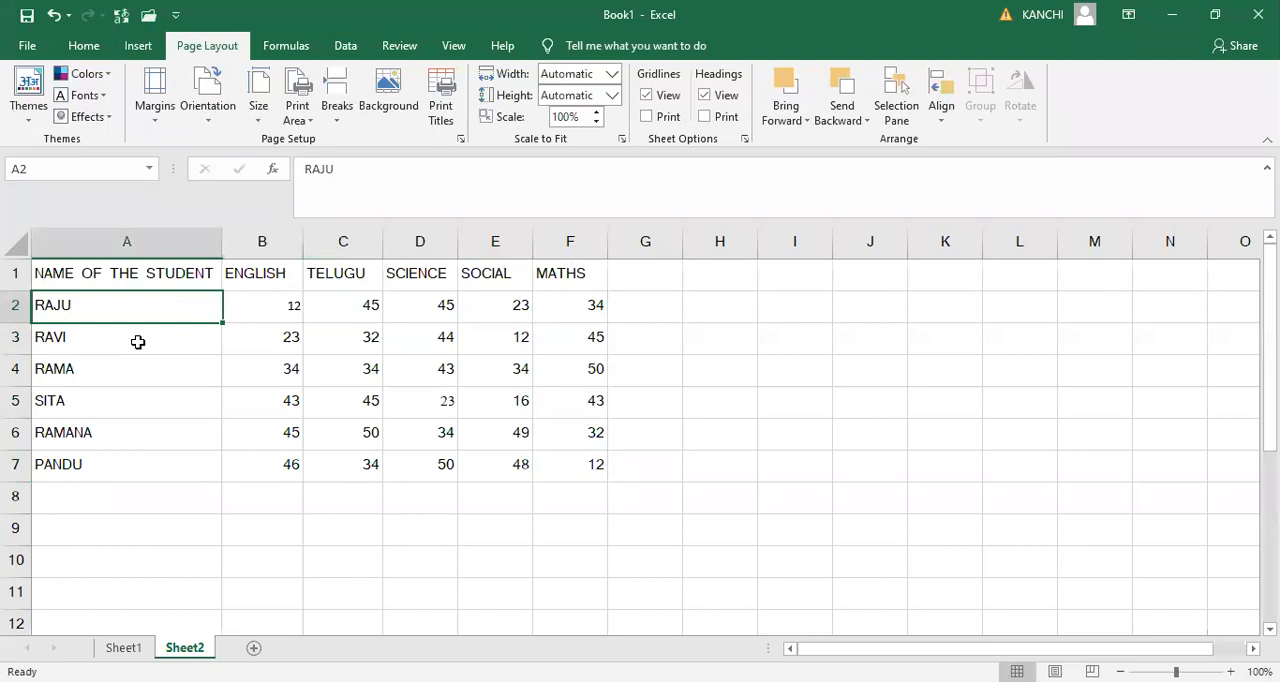
key(Up)
key(shift+Right)
key(shift+Right)
key(shift+Right)
key(shift+Right)
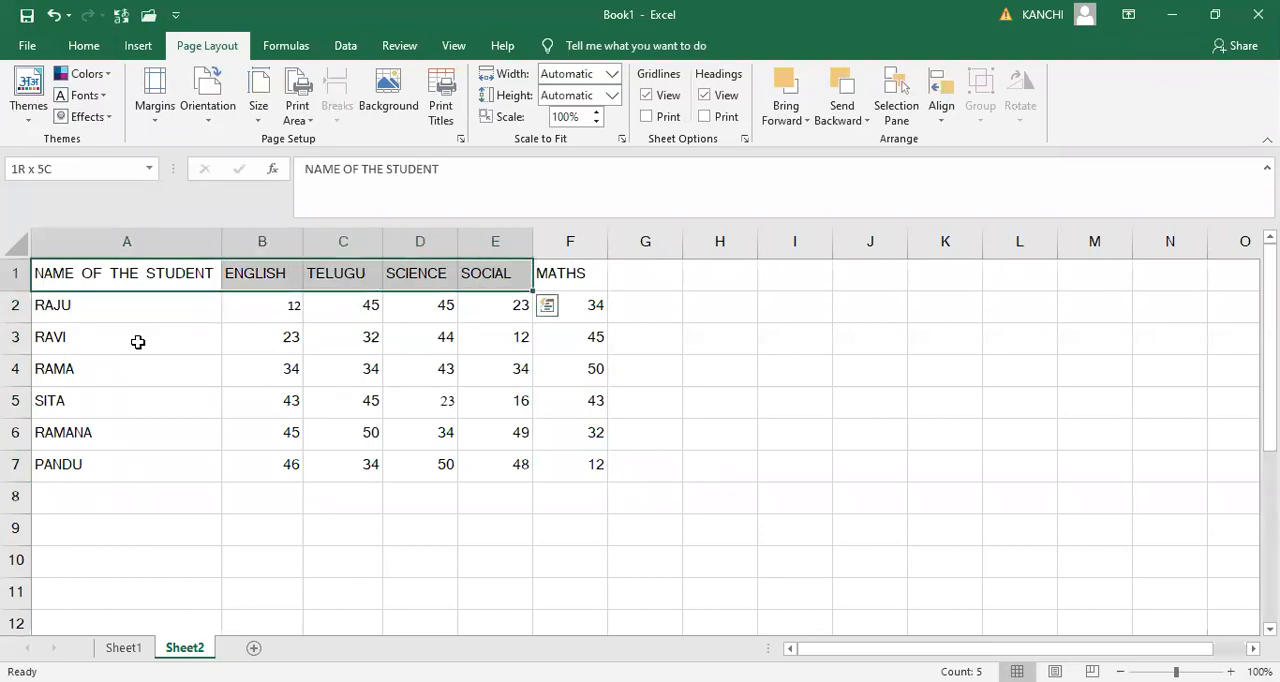
key(shift+Right)
key(shift+Down)
key(shift+Down)
key(shift+Down)
key(shift+Down)
key(shift+Down)
key(shift+Down)
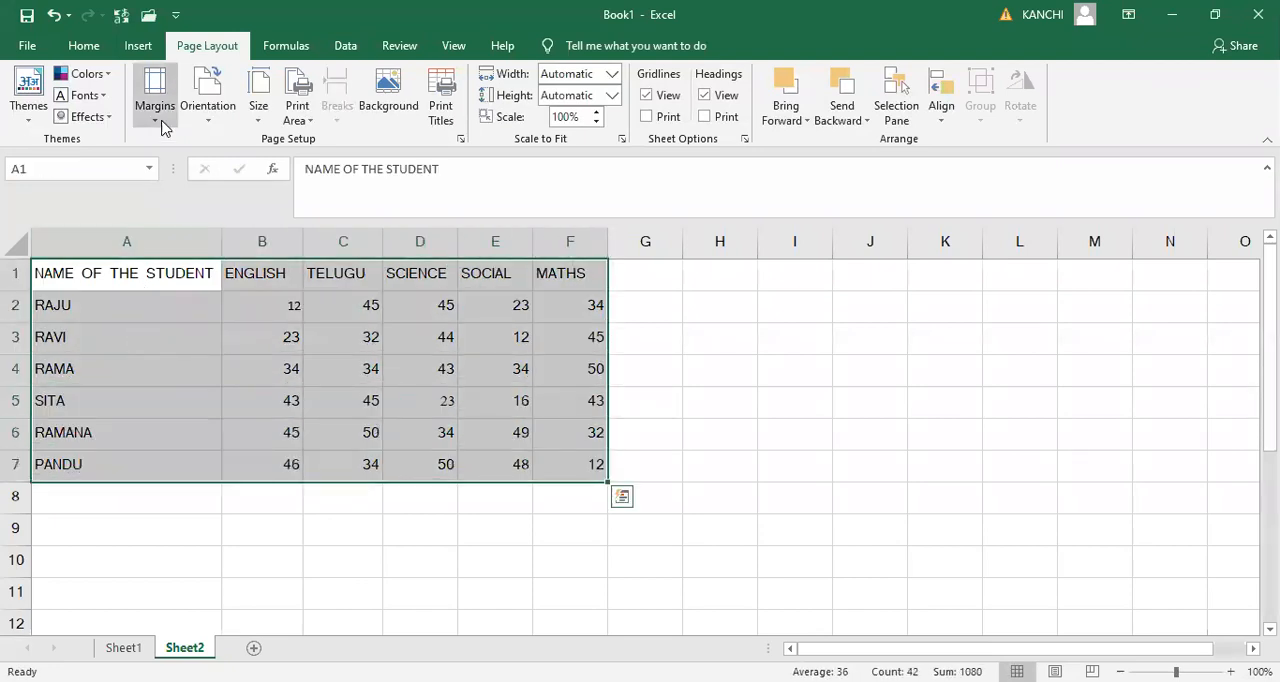
click(138, 46)
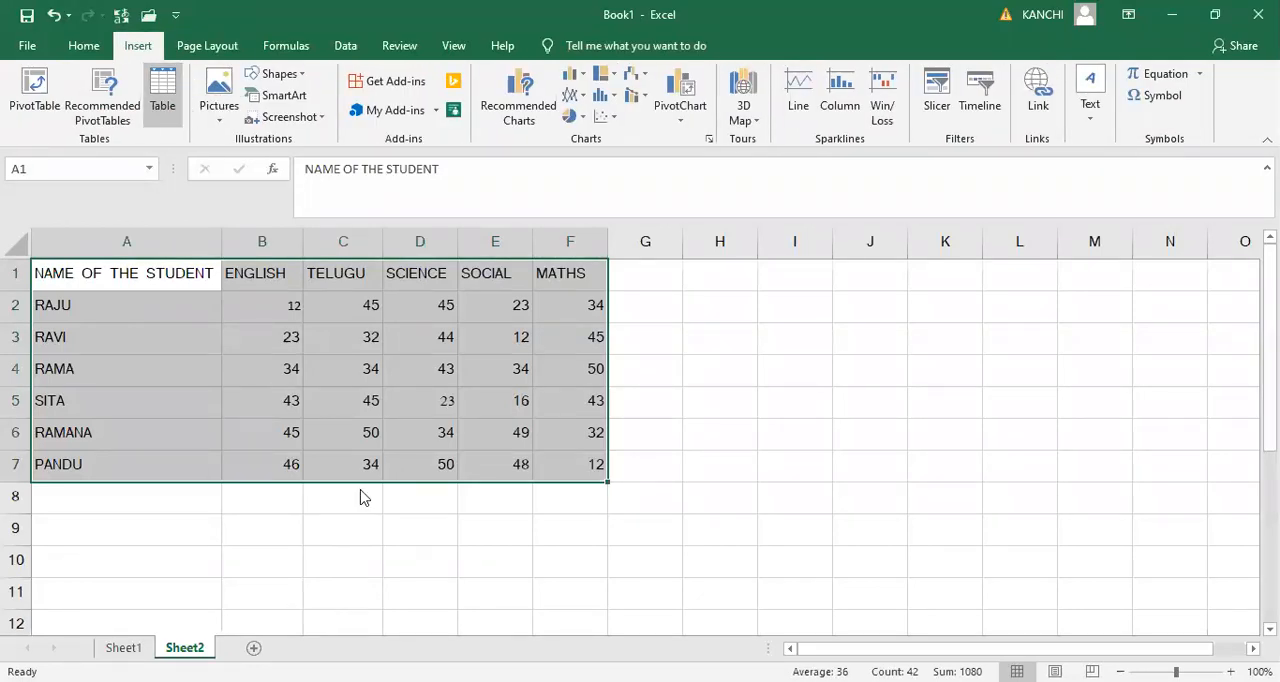
click(291, 538)
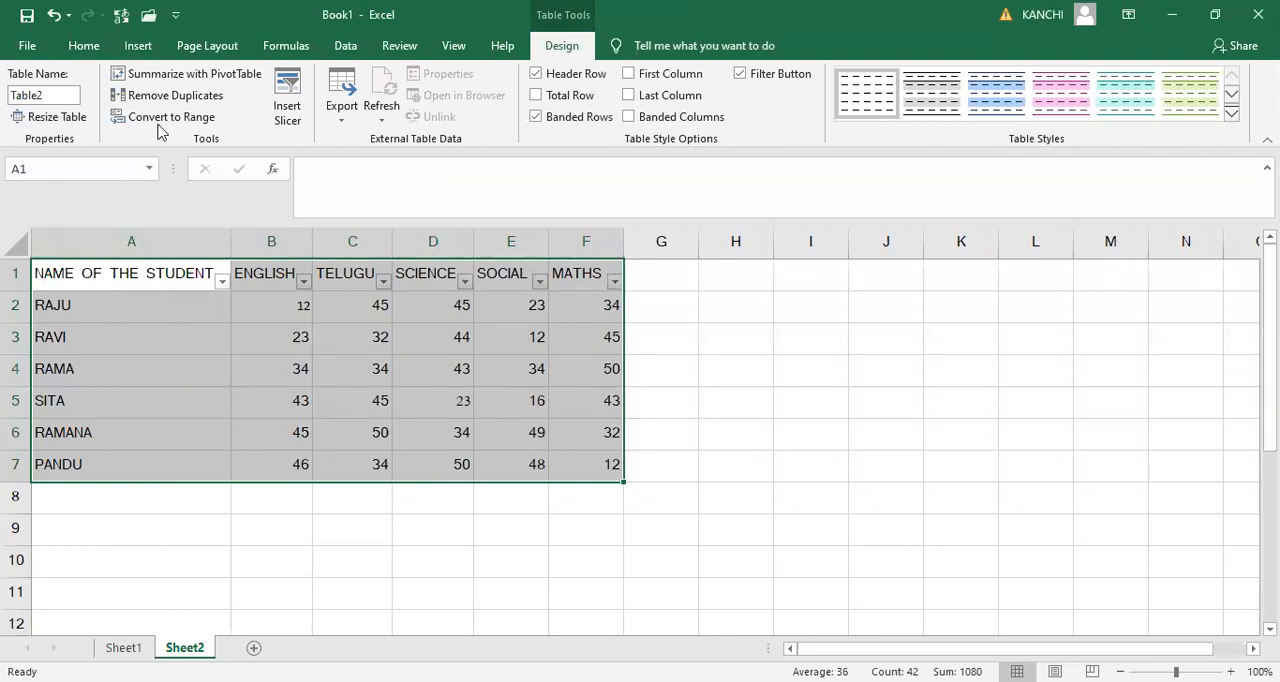
click(203, 44)
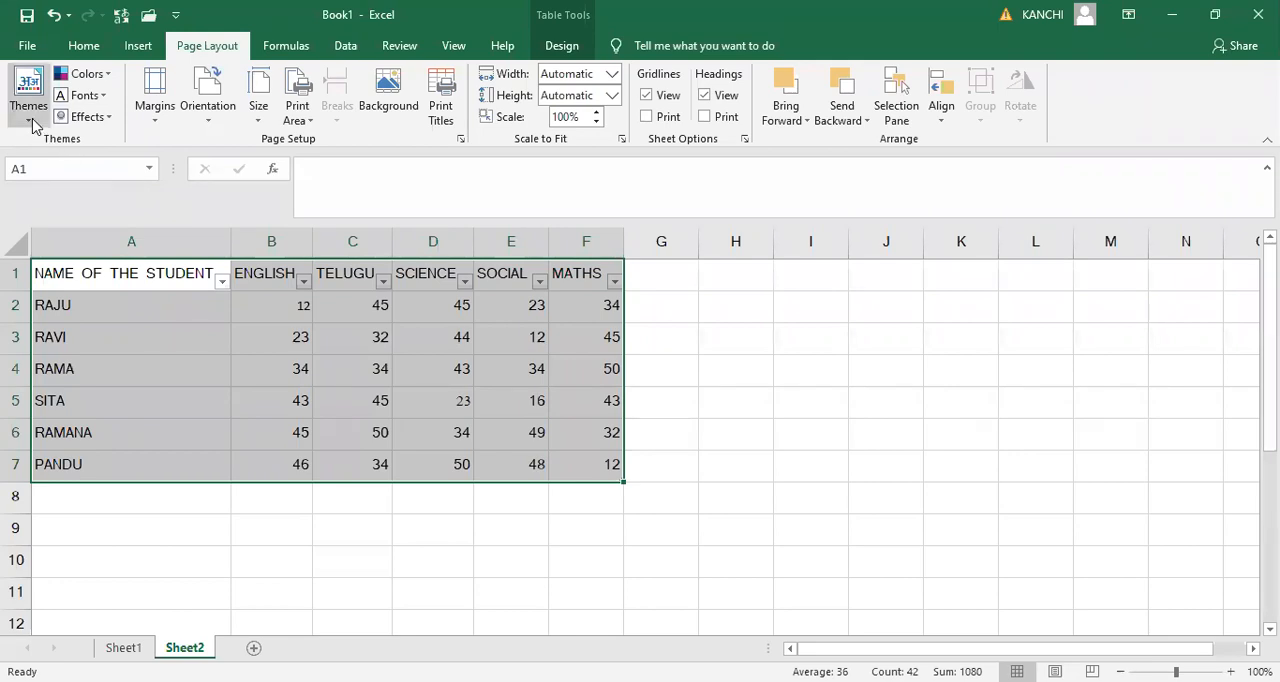
click(29, 118)
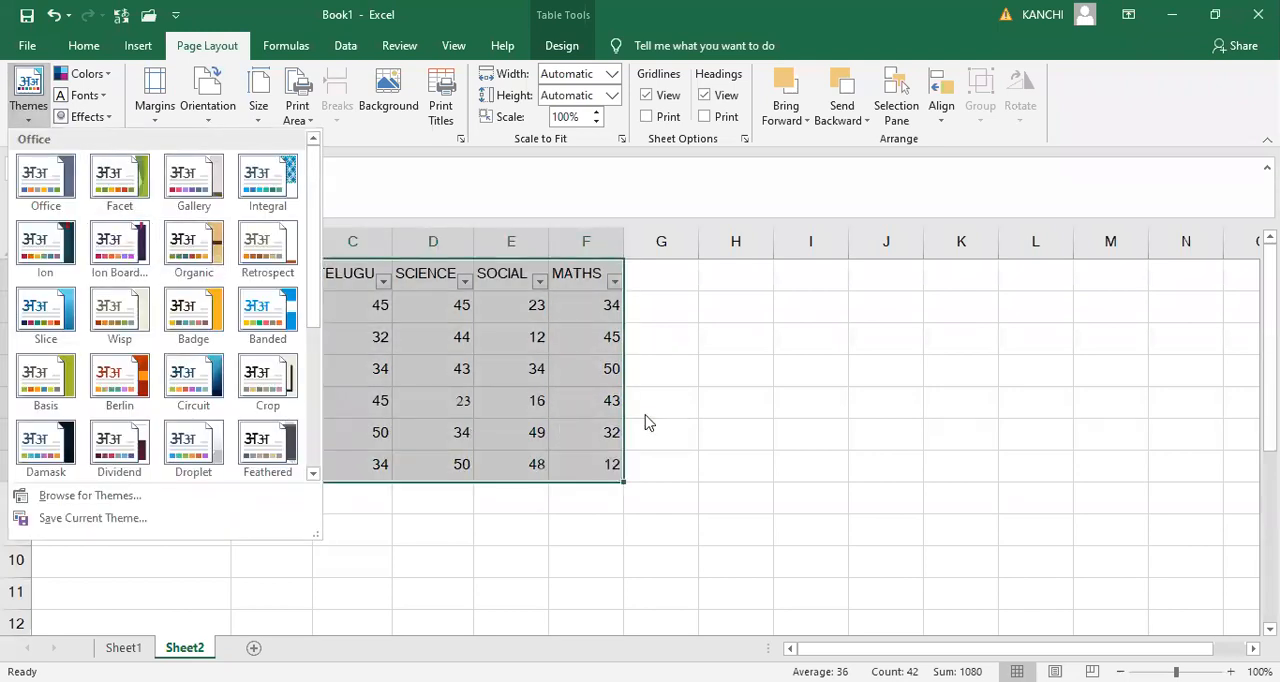
click(136, 18)
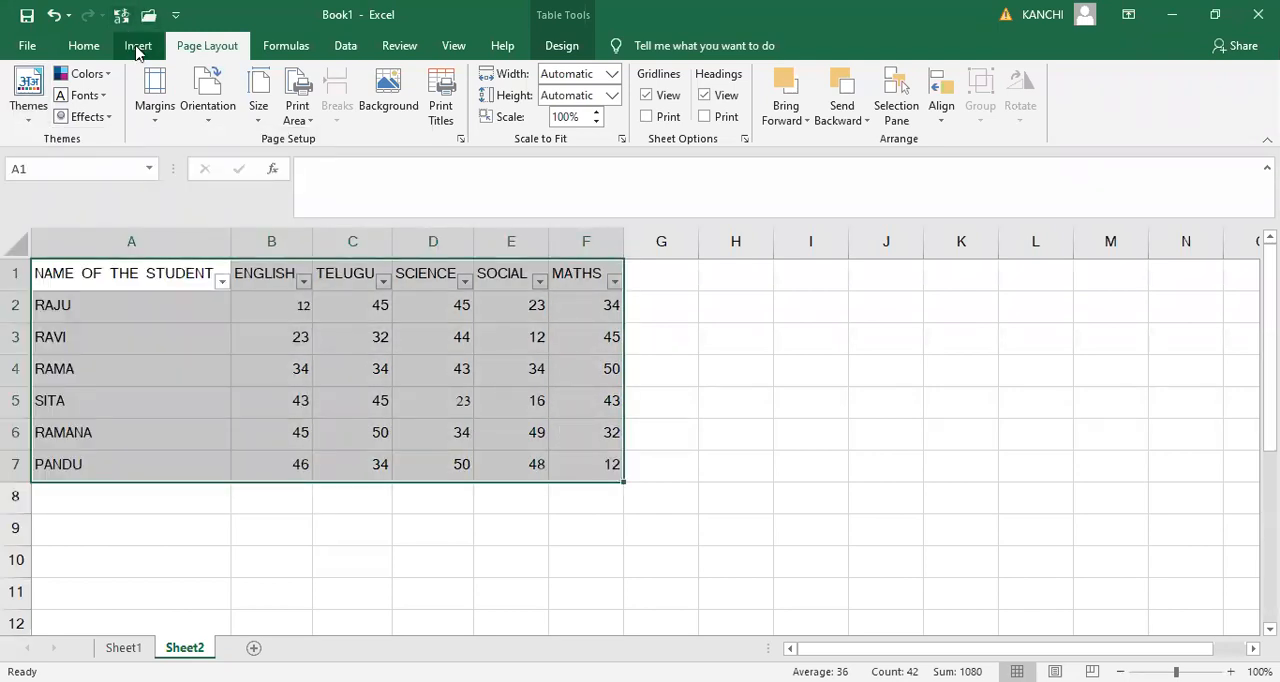
- Apply the green banded style with a black header row from the Dark table styles to the marks table
click(138, 45)
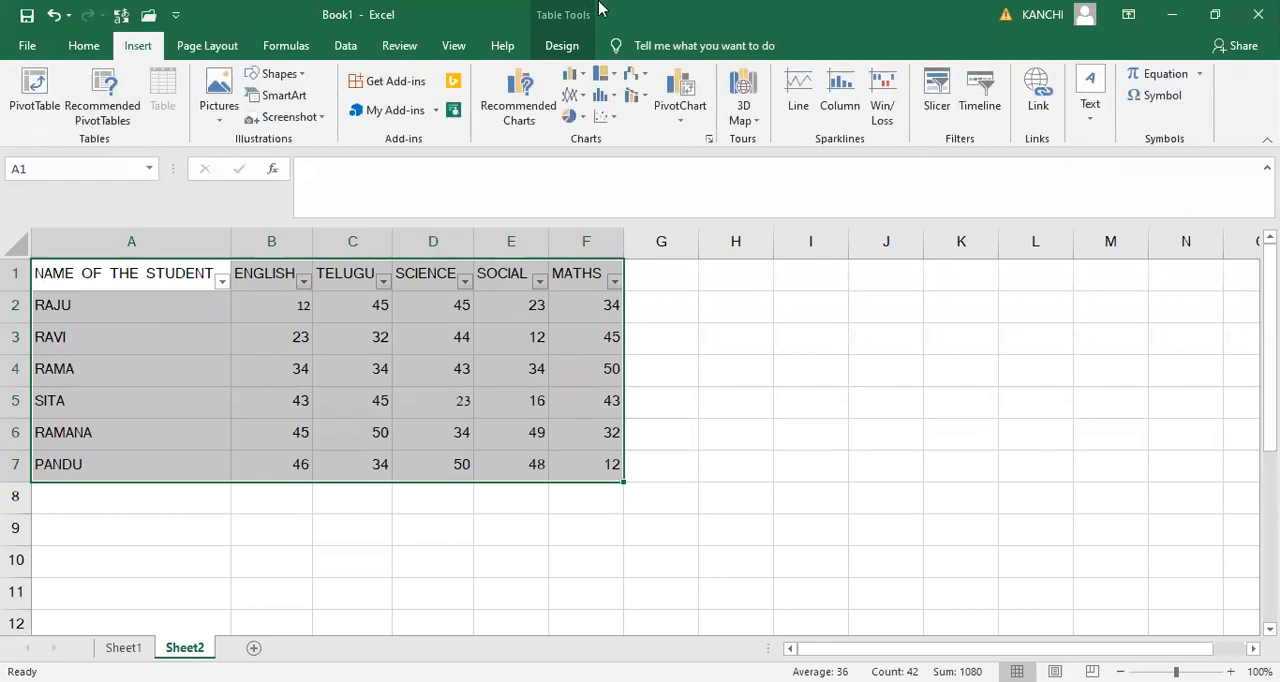
click(563, 47)
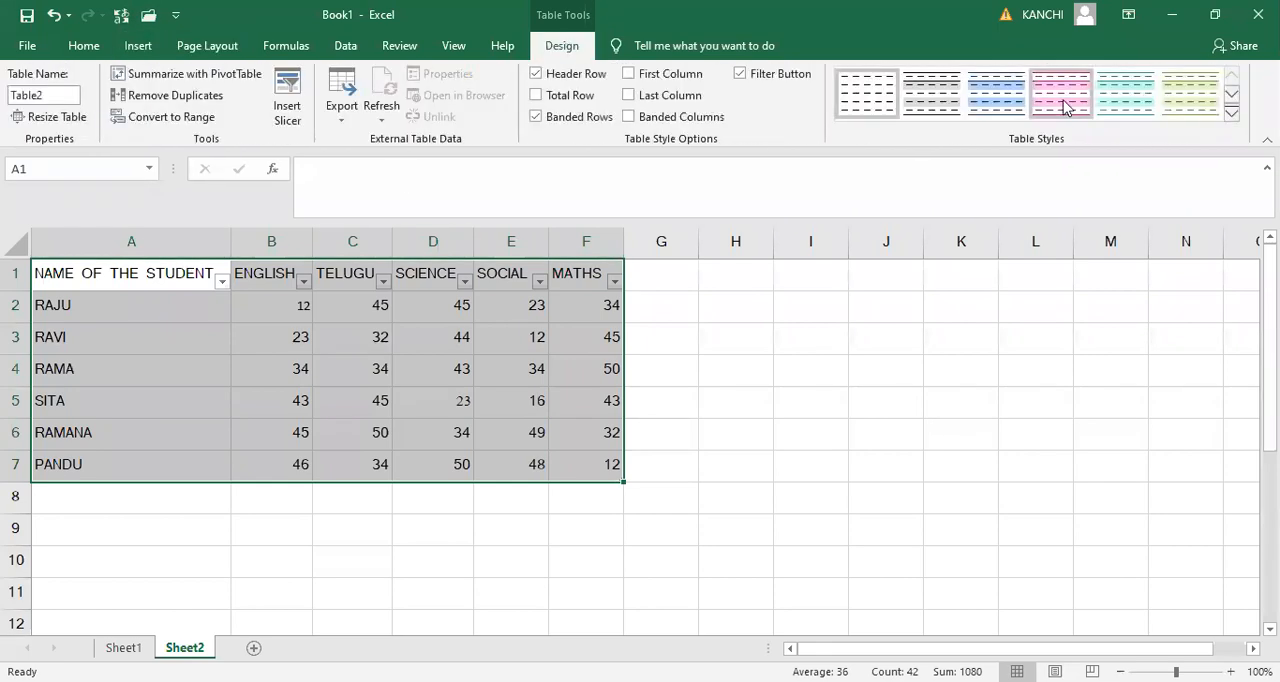
click(1090, 100)
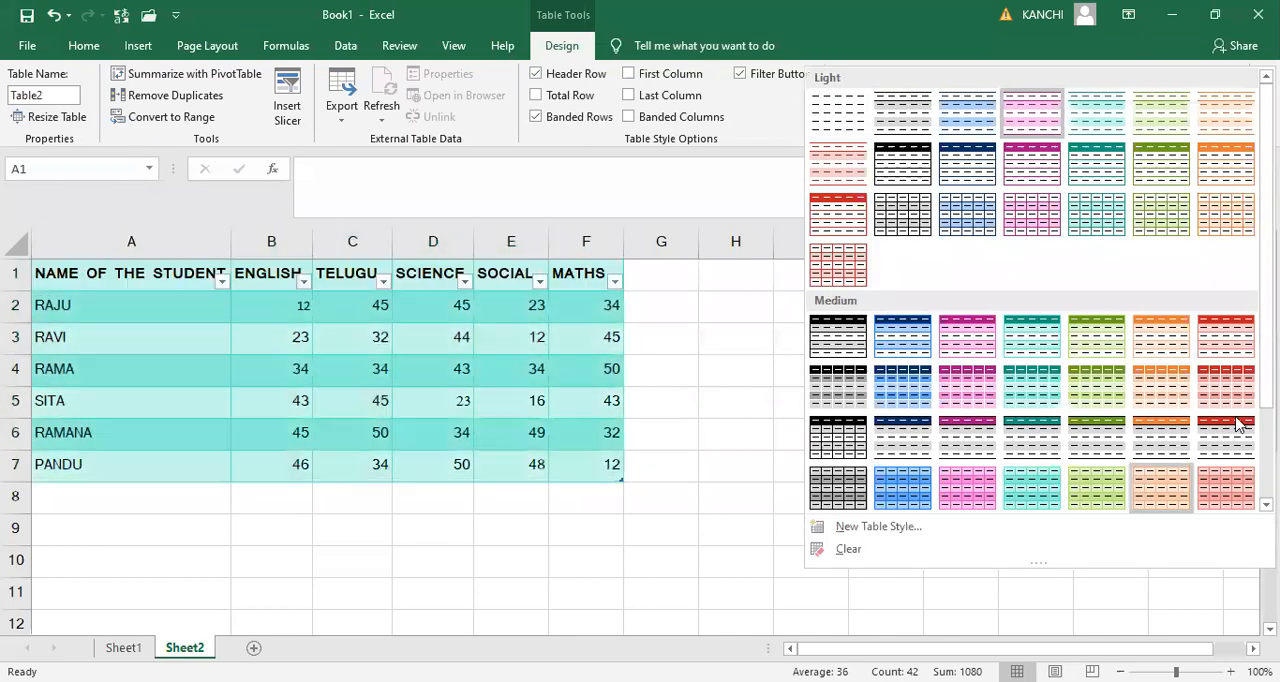
scroll(1101, 492, down, 1)
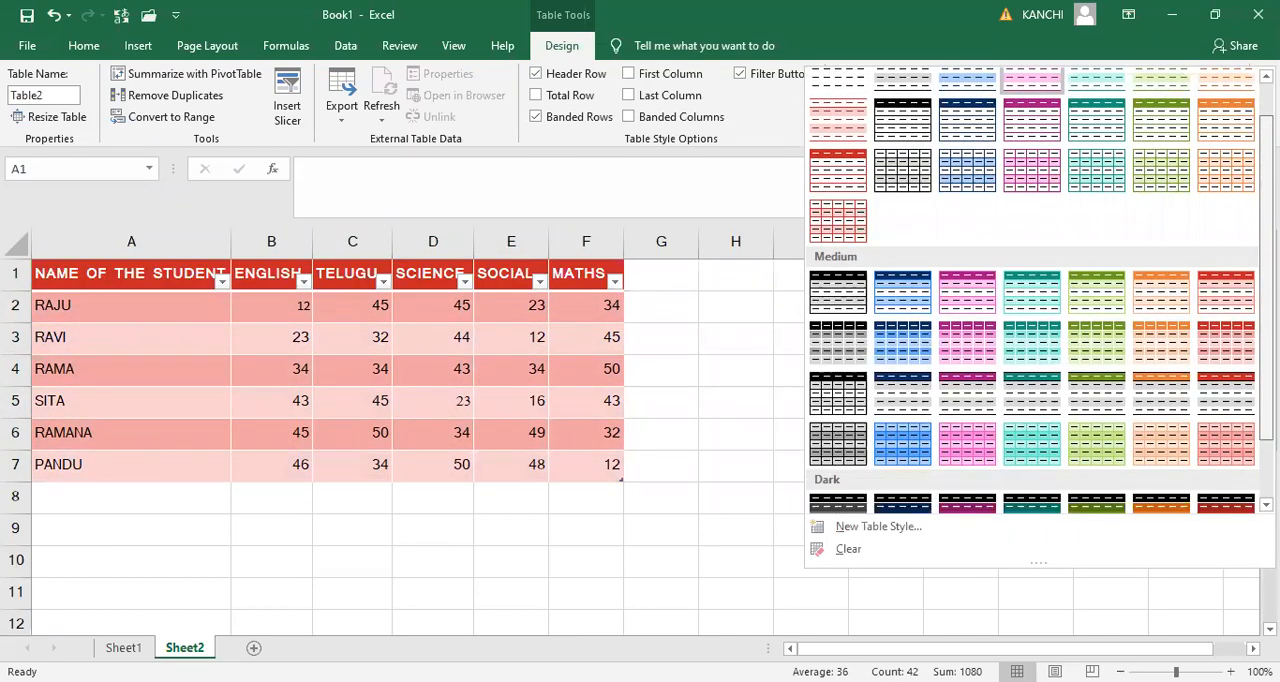
click(1098, 493)
- Browse the available workbook themes and apply the Paper theme colors
click(205, 45)
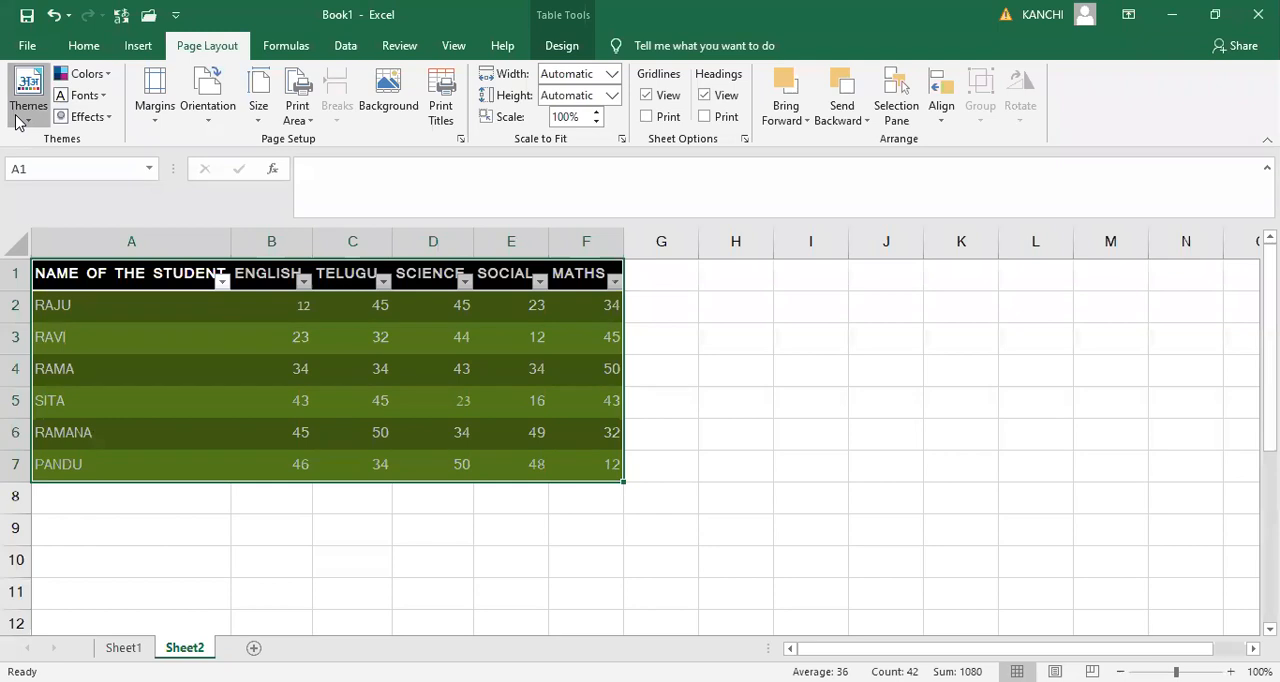
click(28, 95)
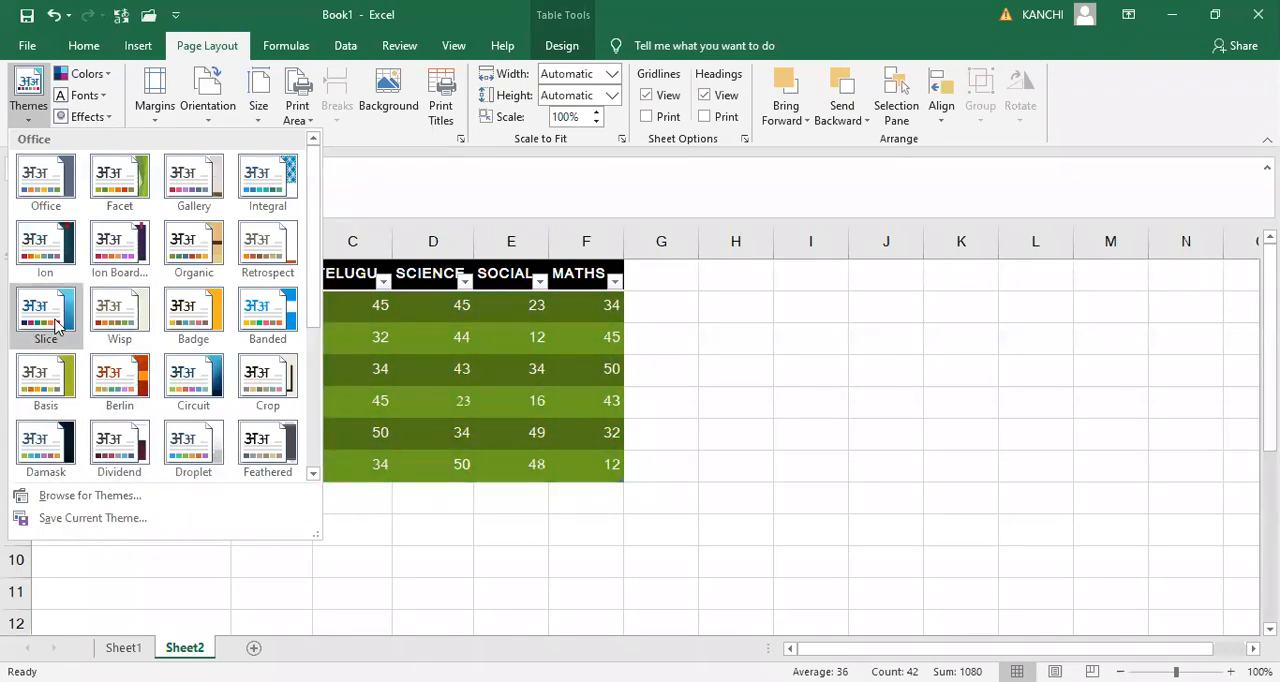
click(587, 405)
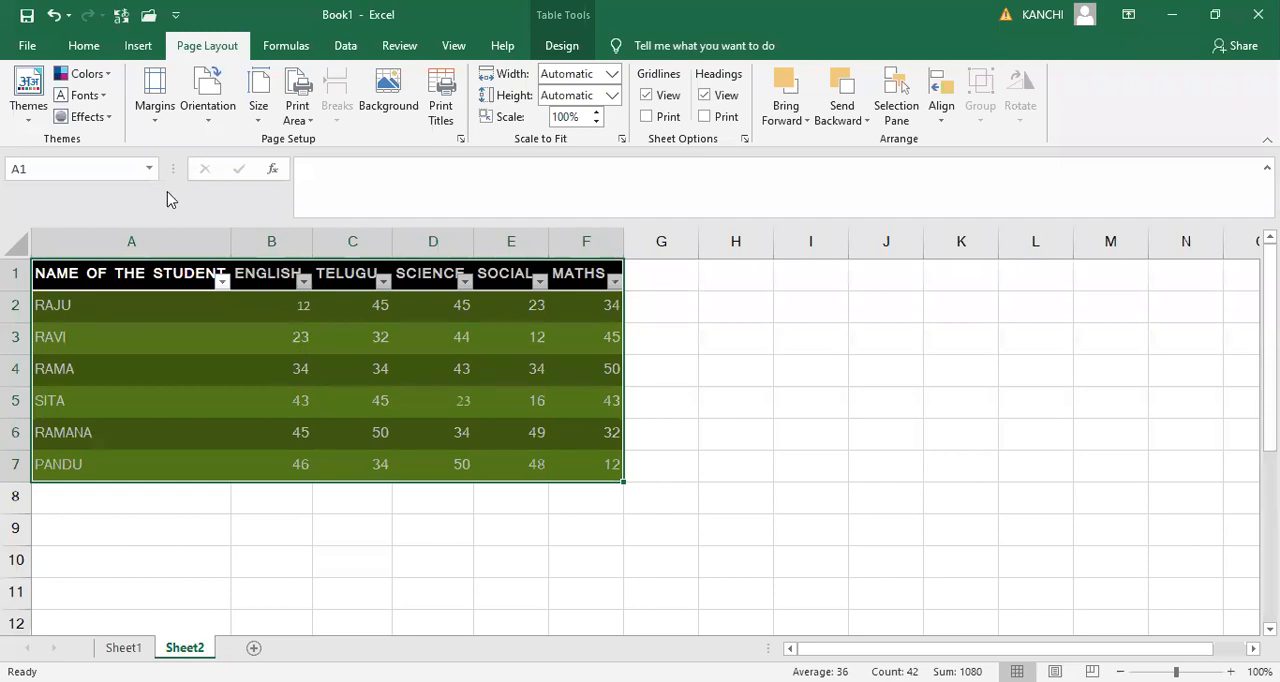
click(113, 85)
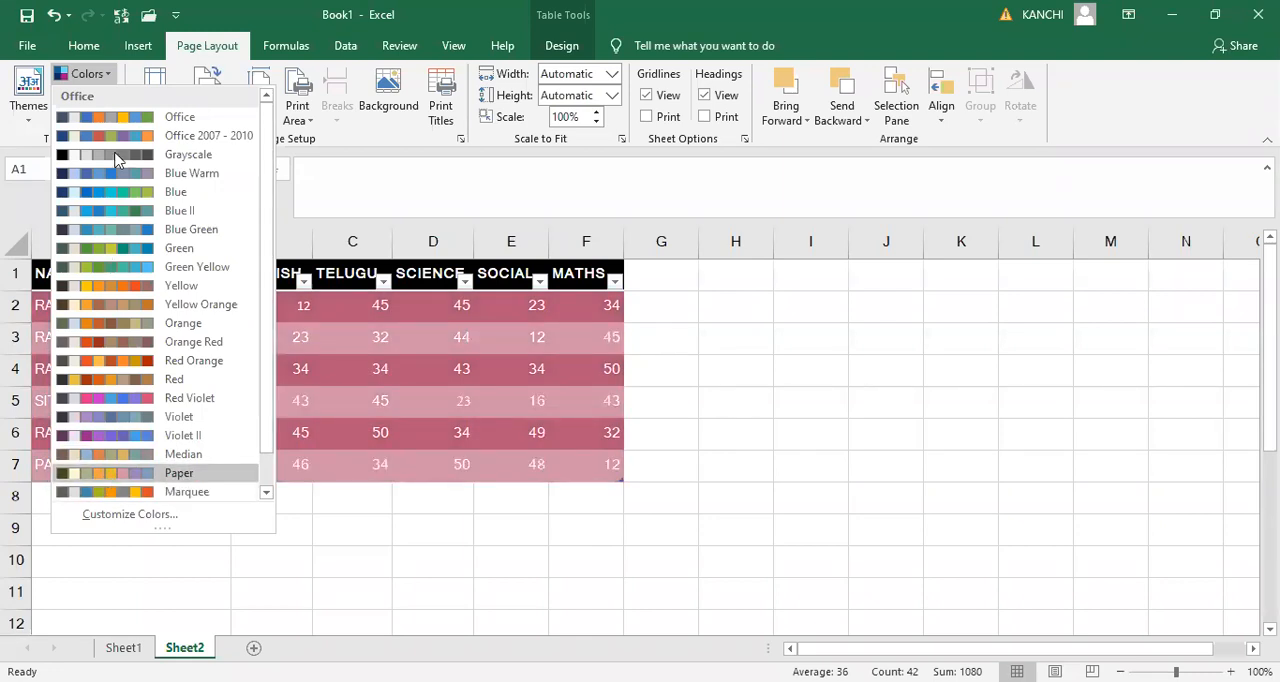
click(113, 480)
- Browse the available theme font sets for the workbook without changing the current fonts
click(104, 97)
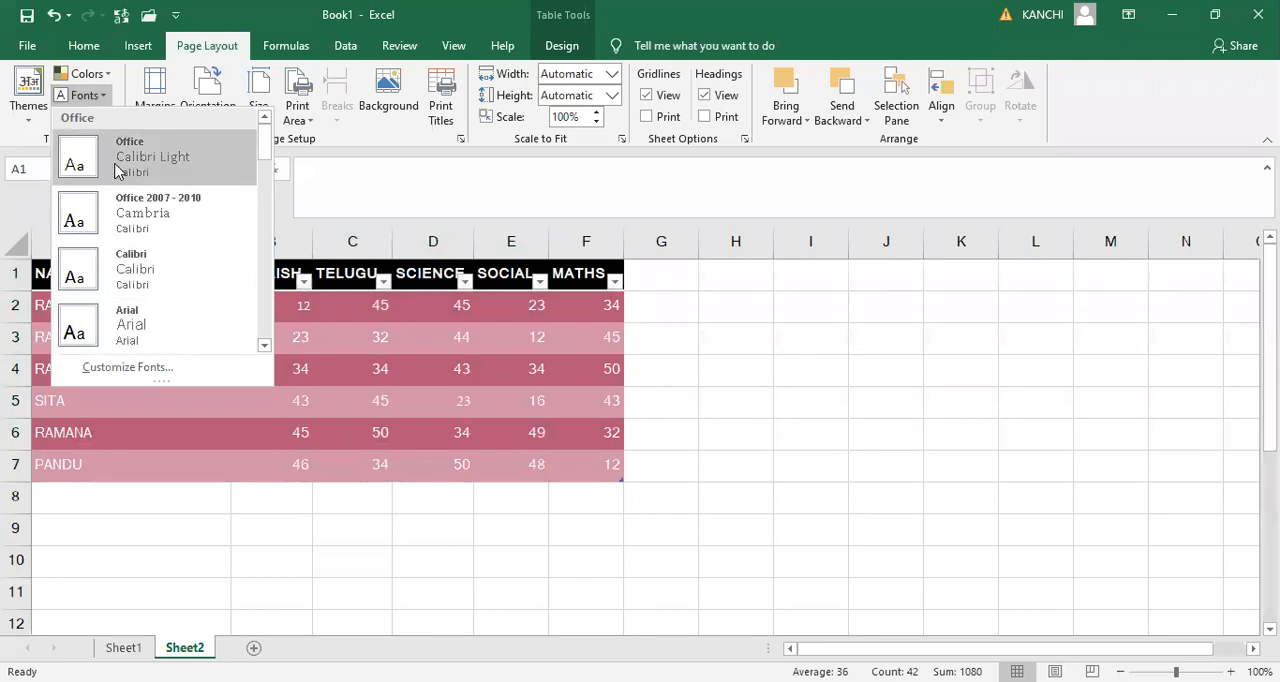
scroll(271, 194, down, 3)
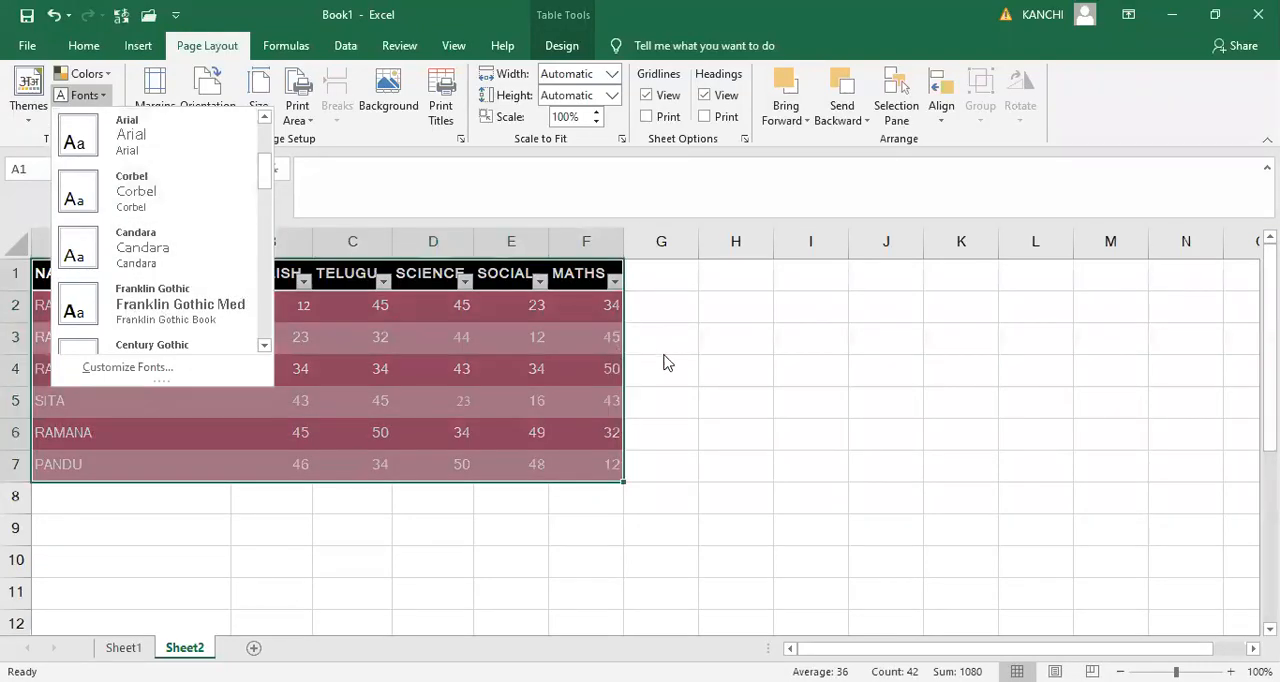
click(109, 122)
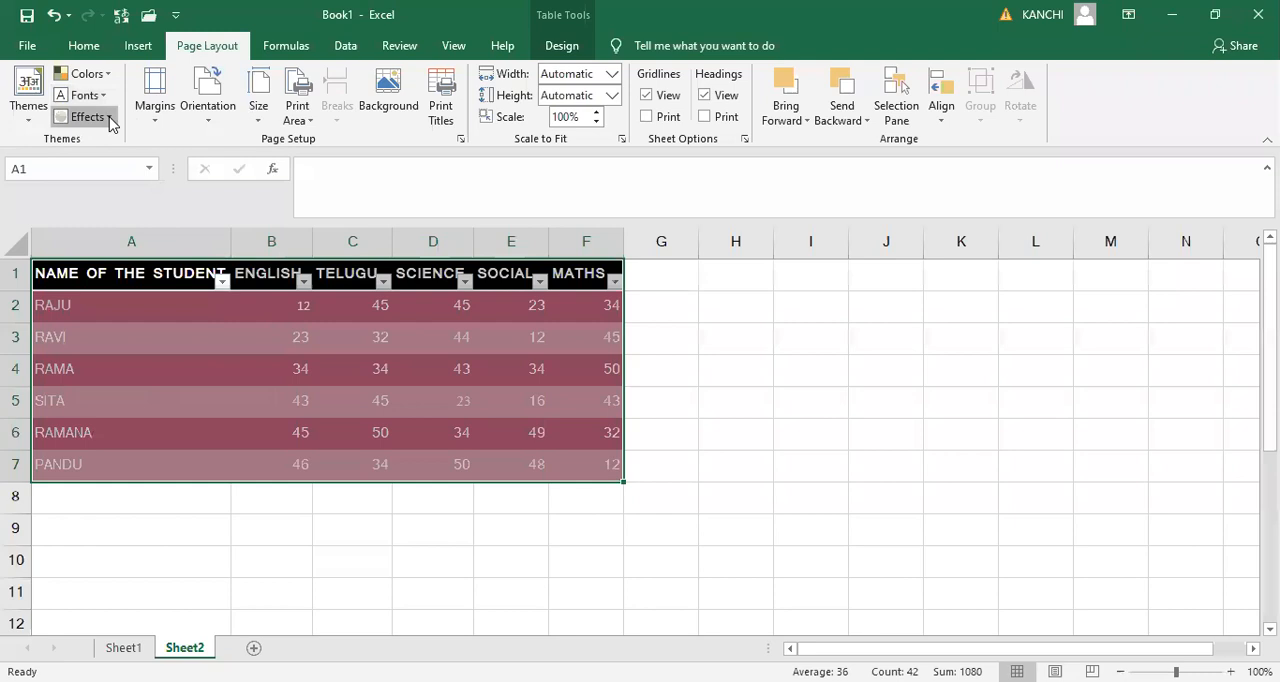
- Browse the theme effects and apply the Reflection effect to the workbook
click(111, 122)
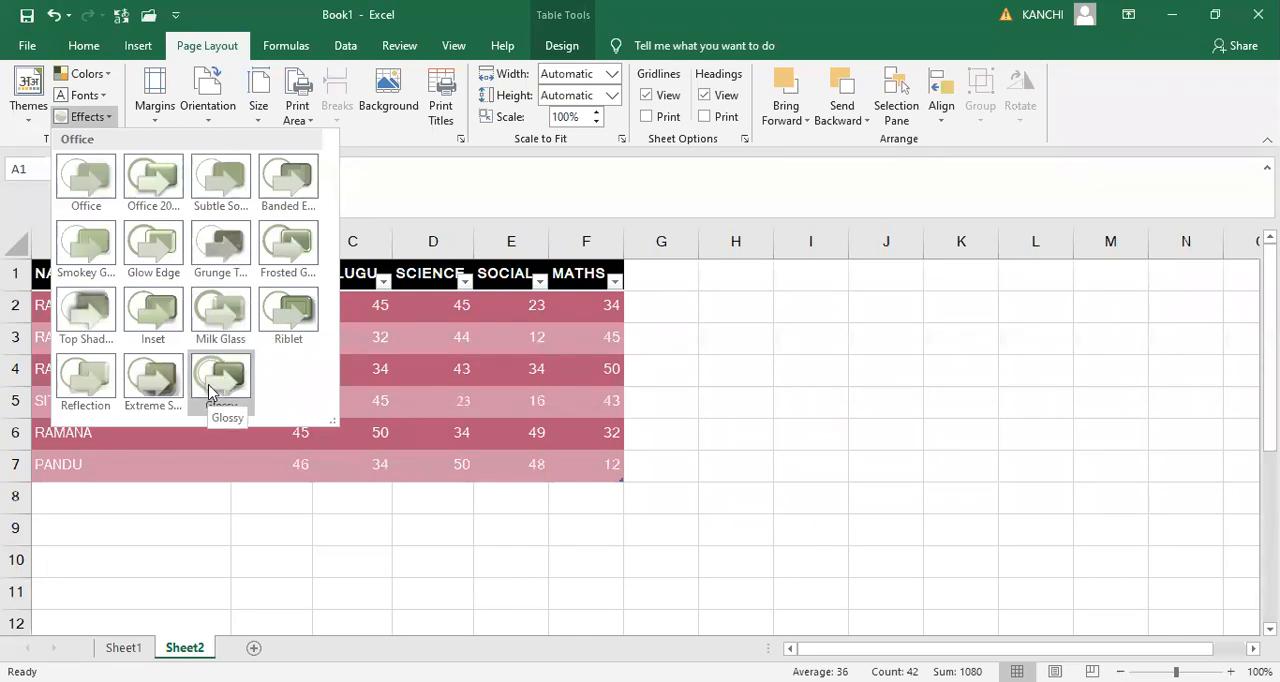
click(653, 403)
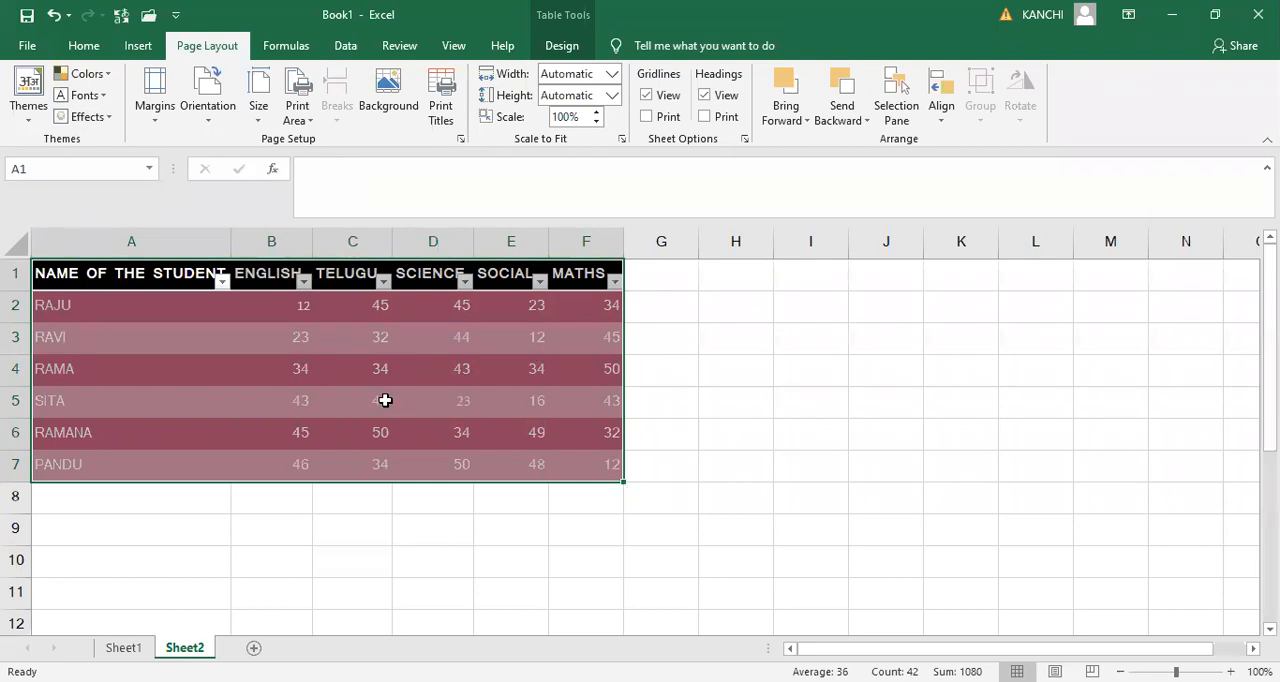
click(112, 119)
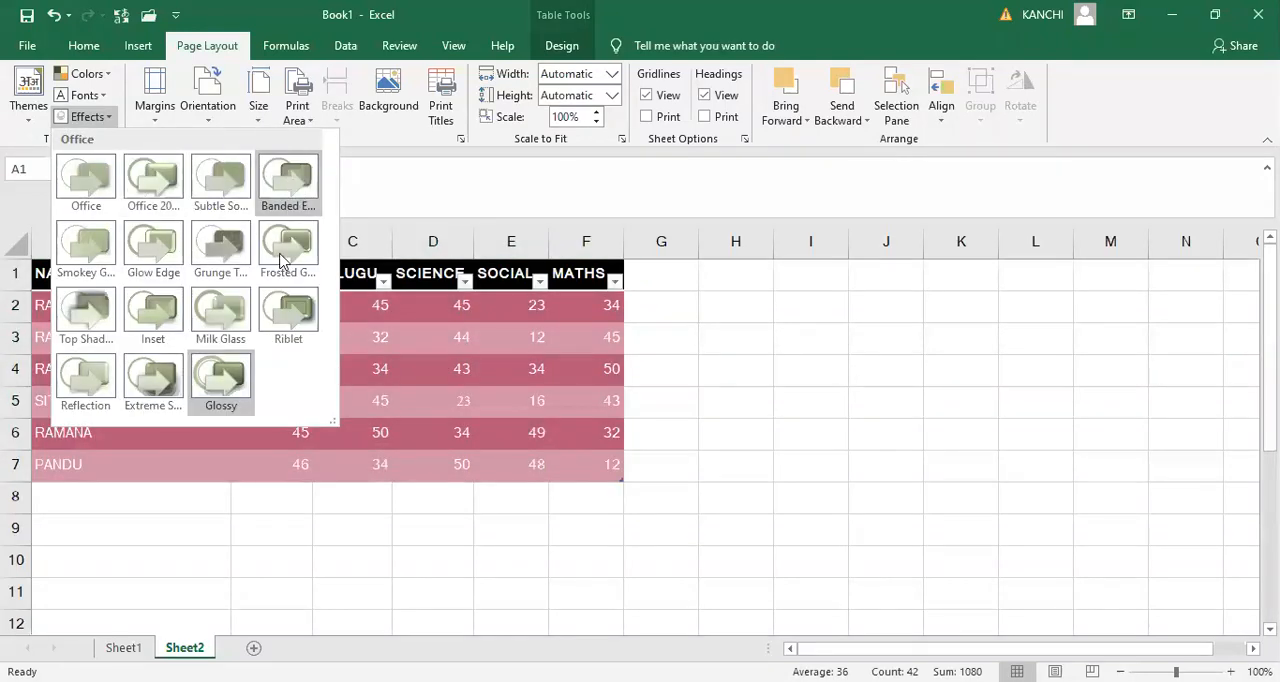
click(69, 412)
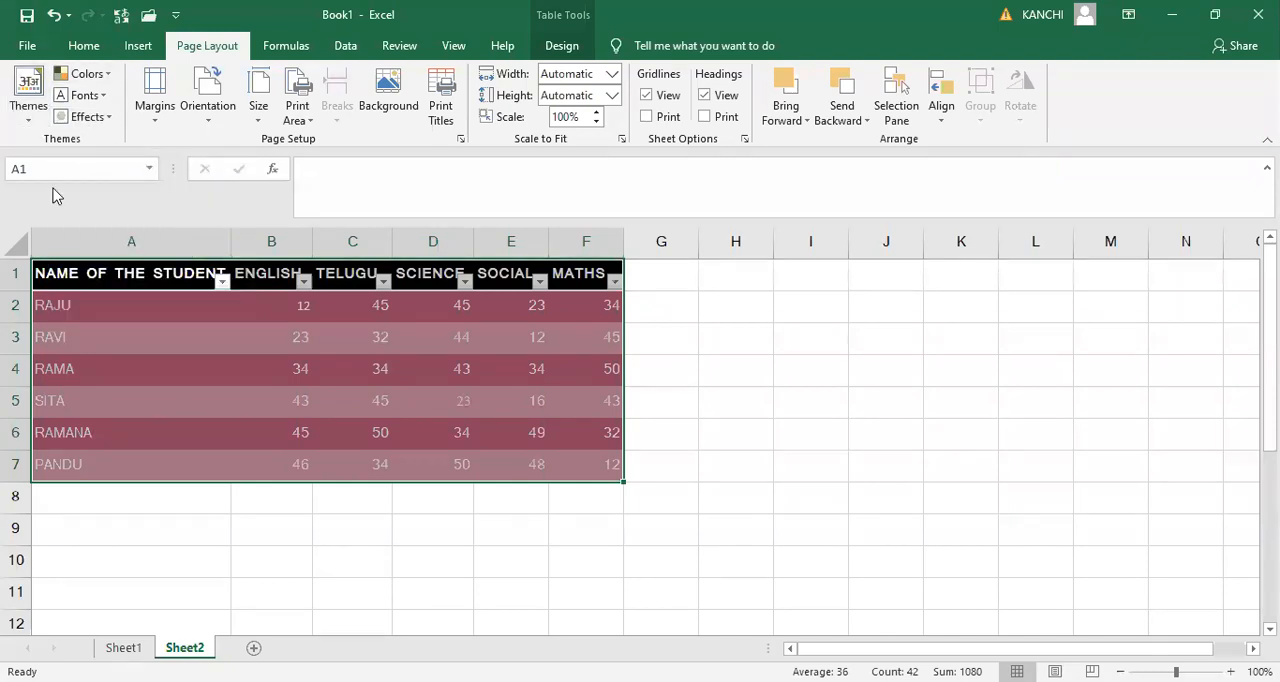
click(752, 424)
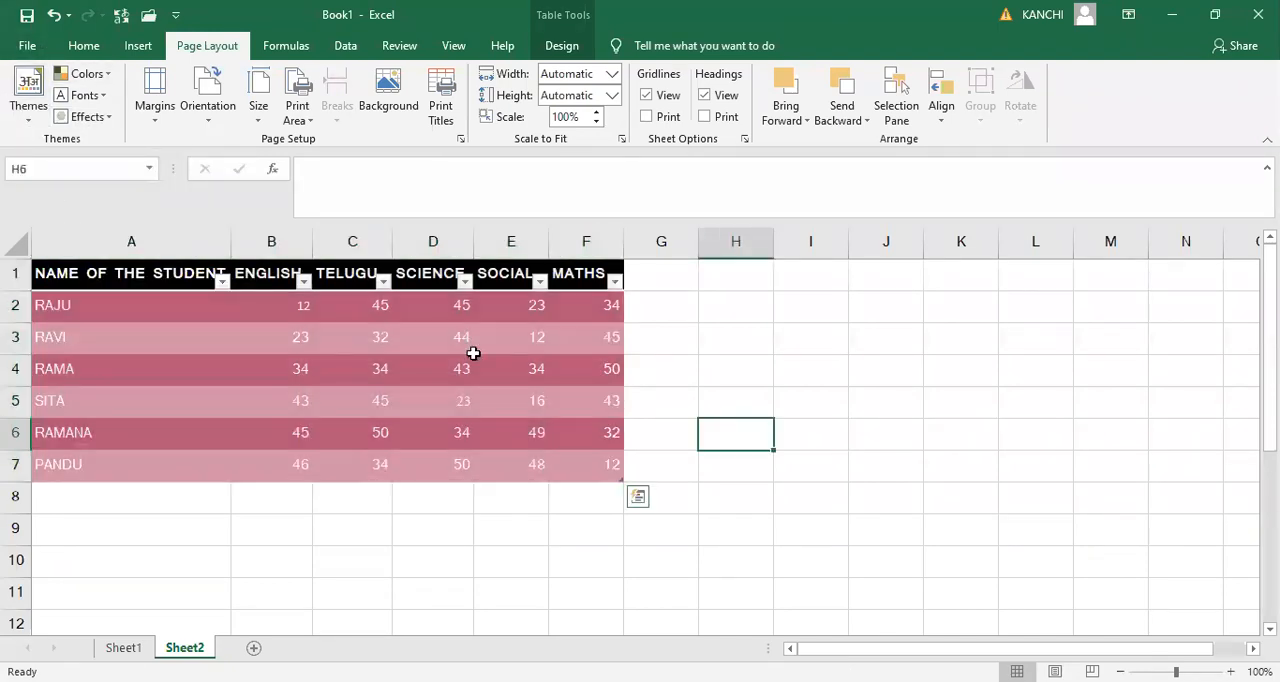
click(104, 275)
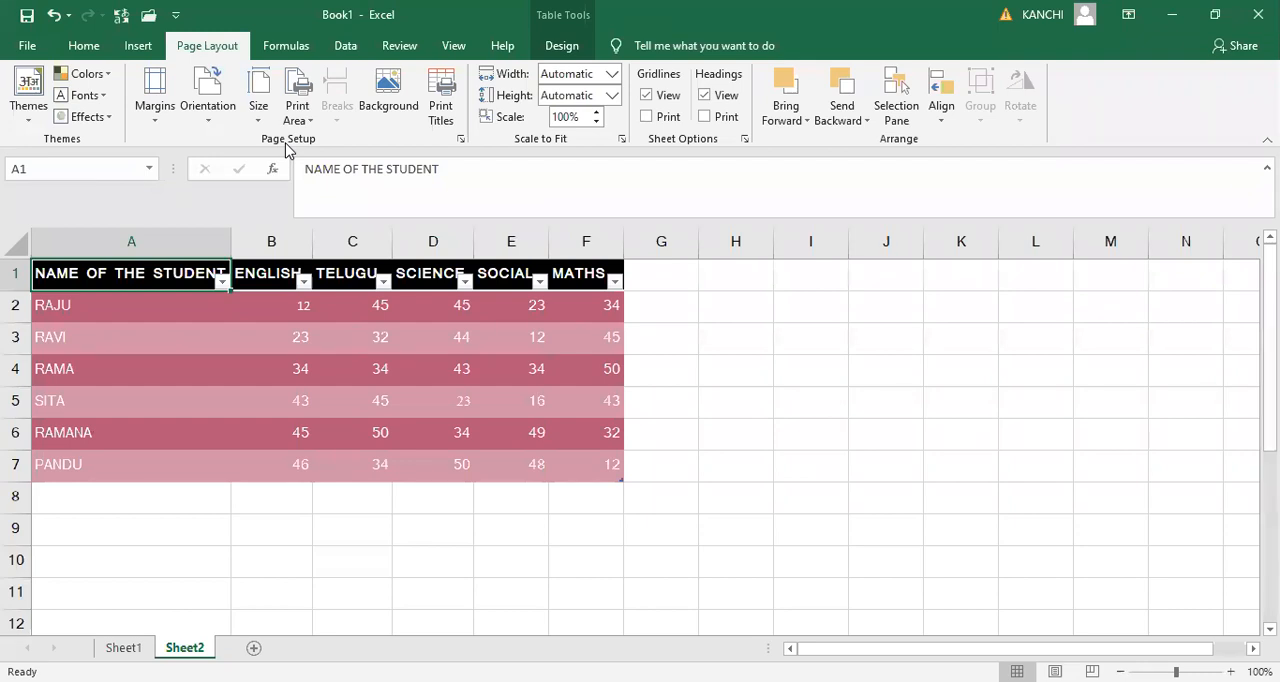
click(703, 371)
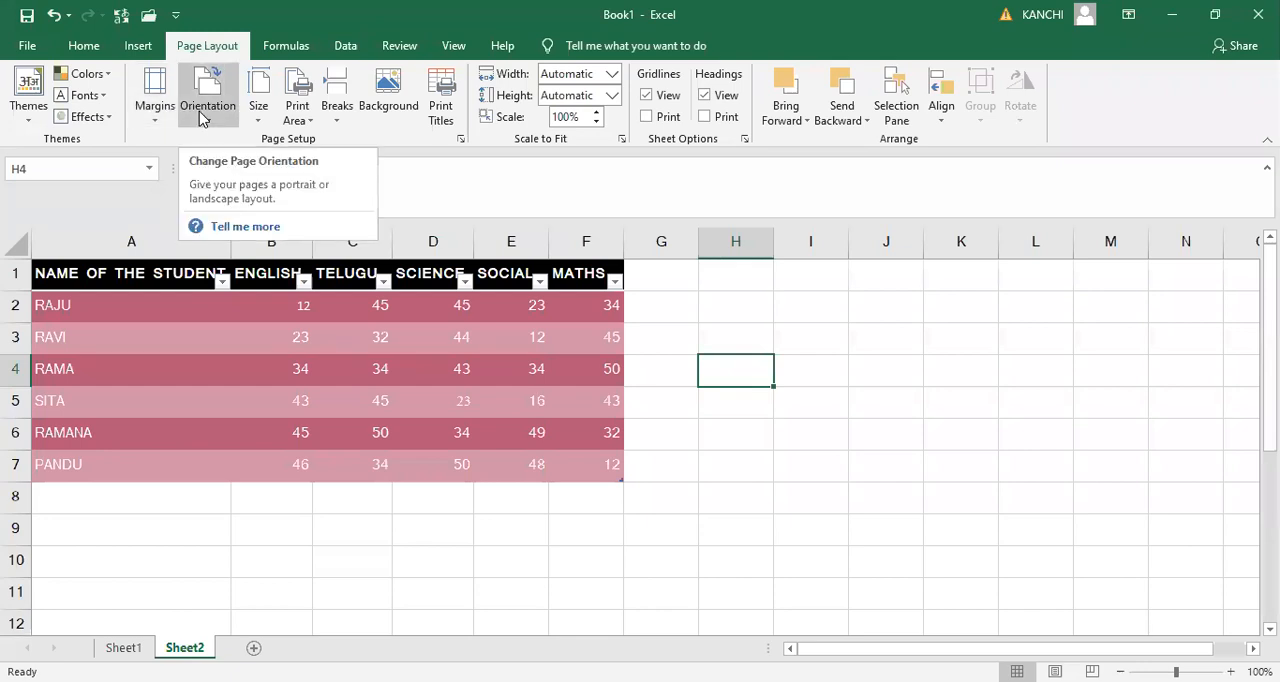
- Set the paper size to A4 and view the page boundaries on the whole sheet
click(256, 121)
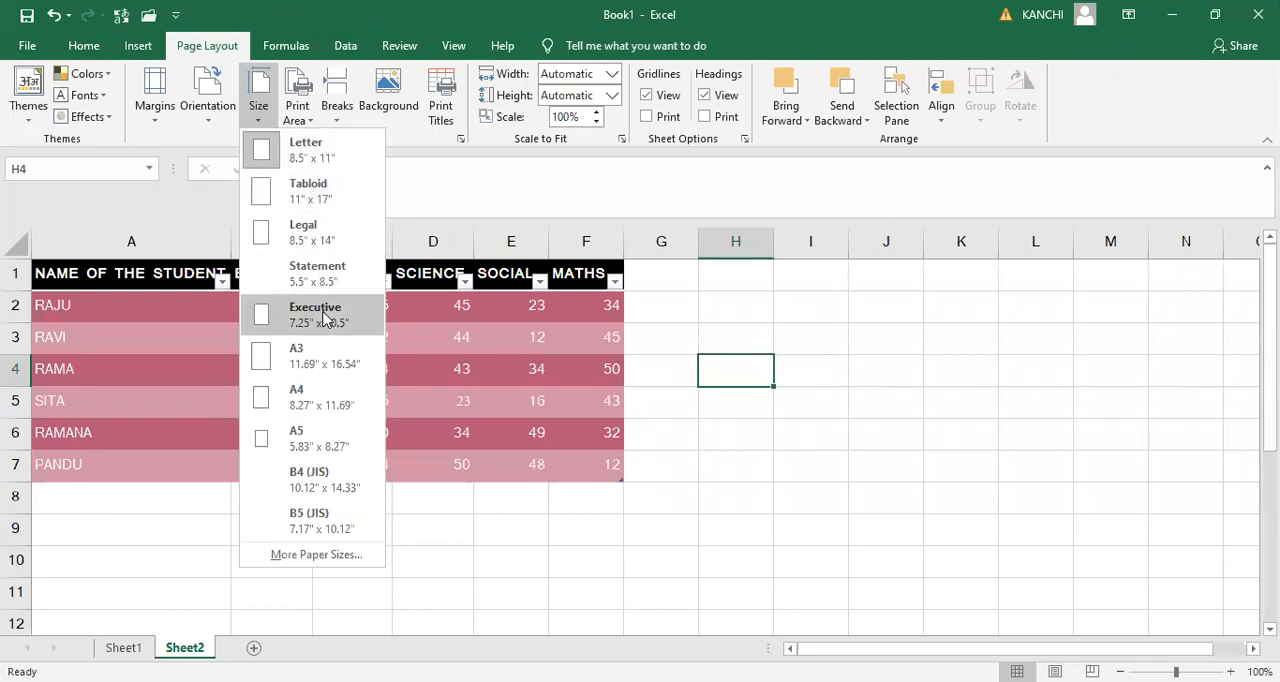
click(340, 405)
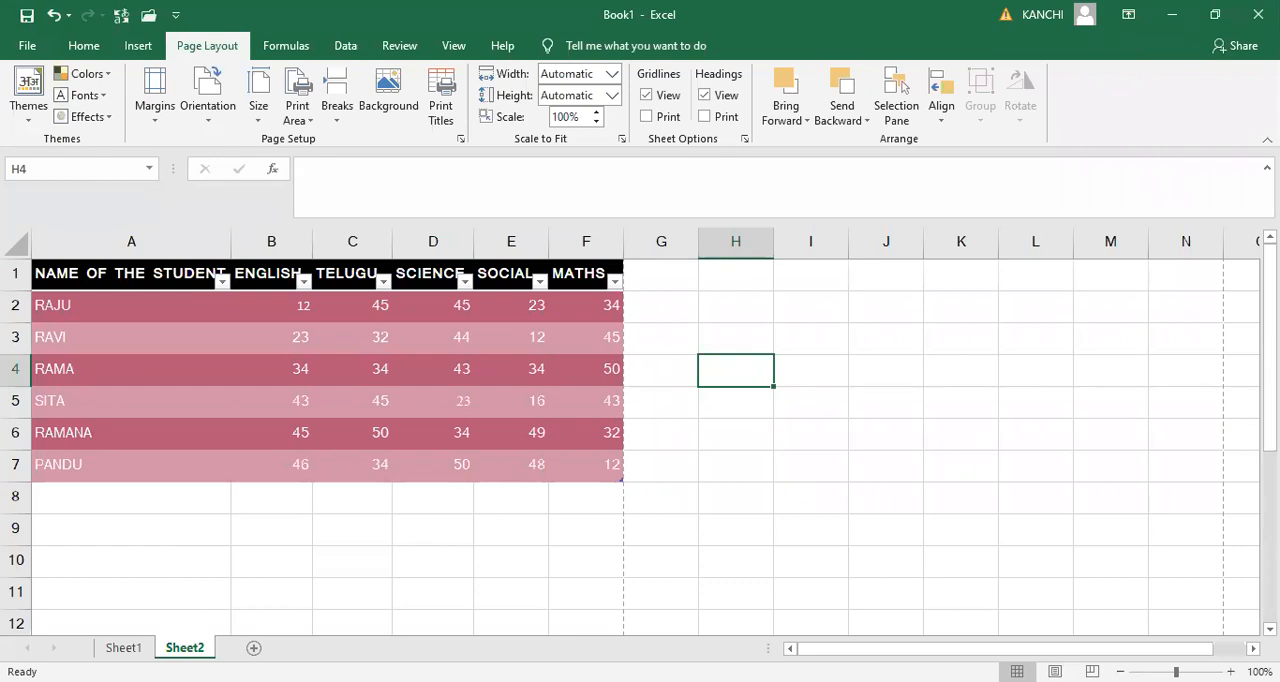
drag(1176, 672, 1156, 672)
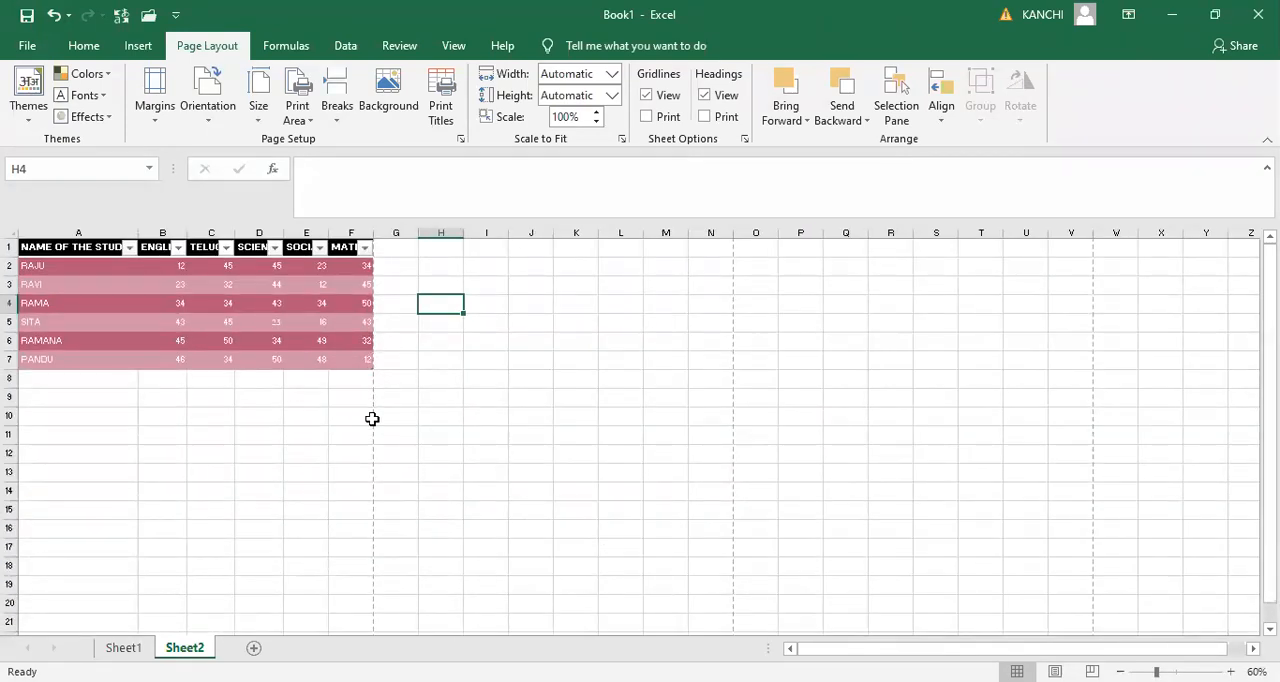
click(257, 458)
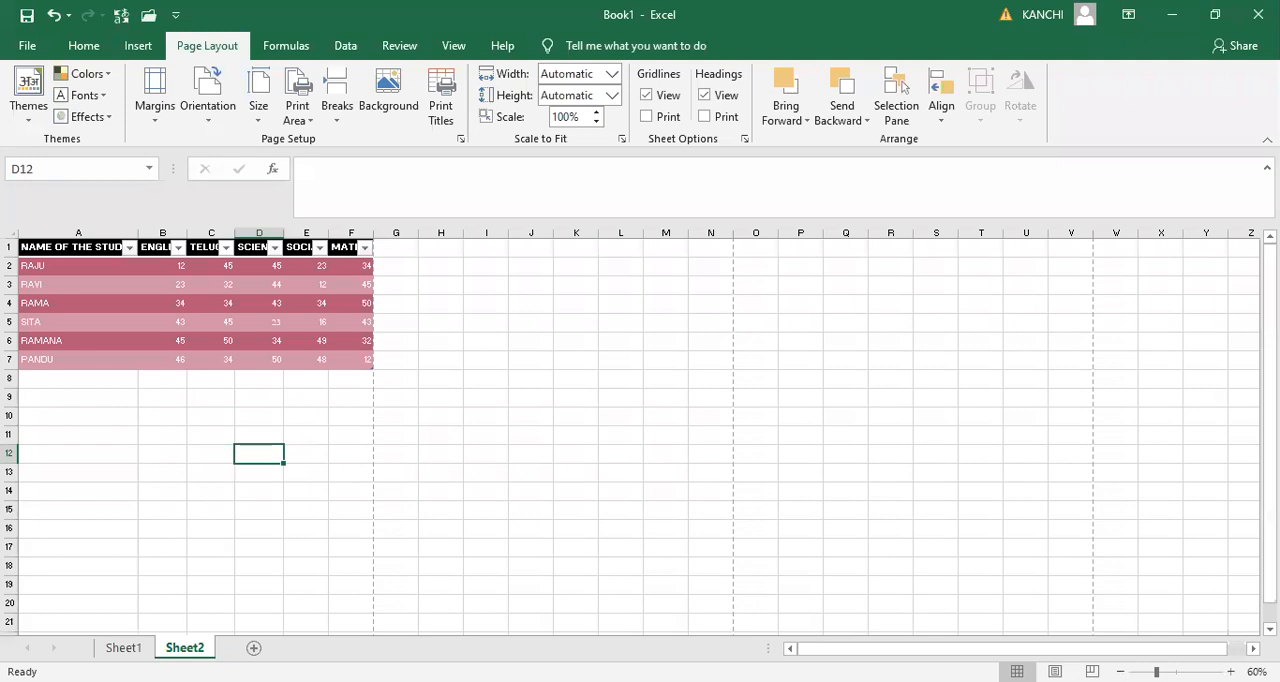
scroll(356, 530, down, 3)
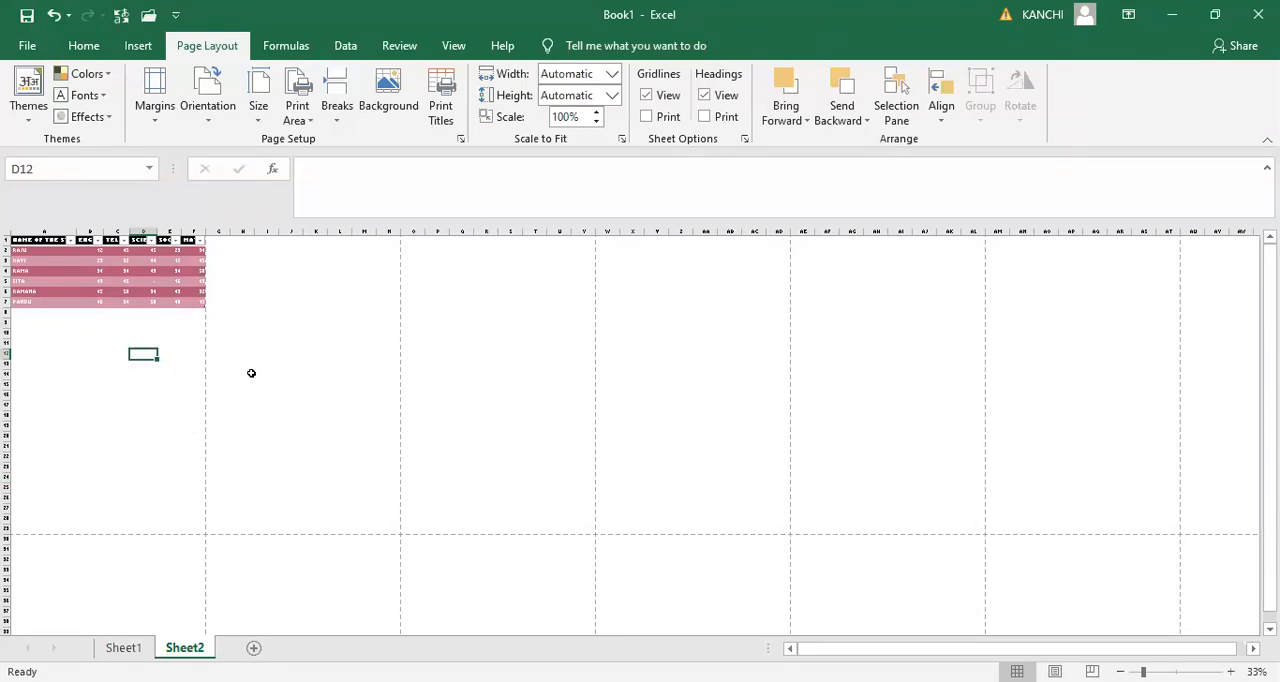
- Try the A3 and Legal paper sizes on the sheet, and return it to A4
click(259, 112)
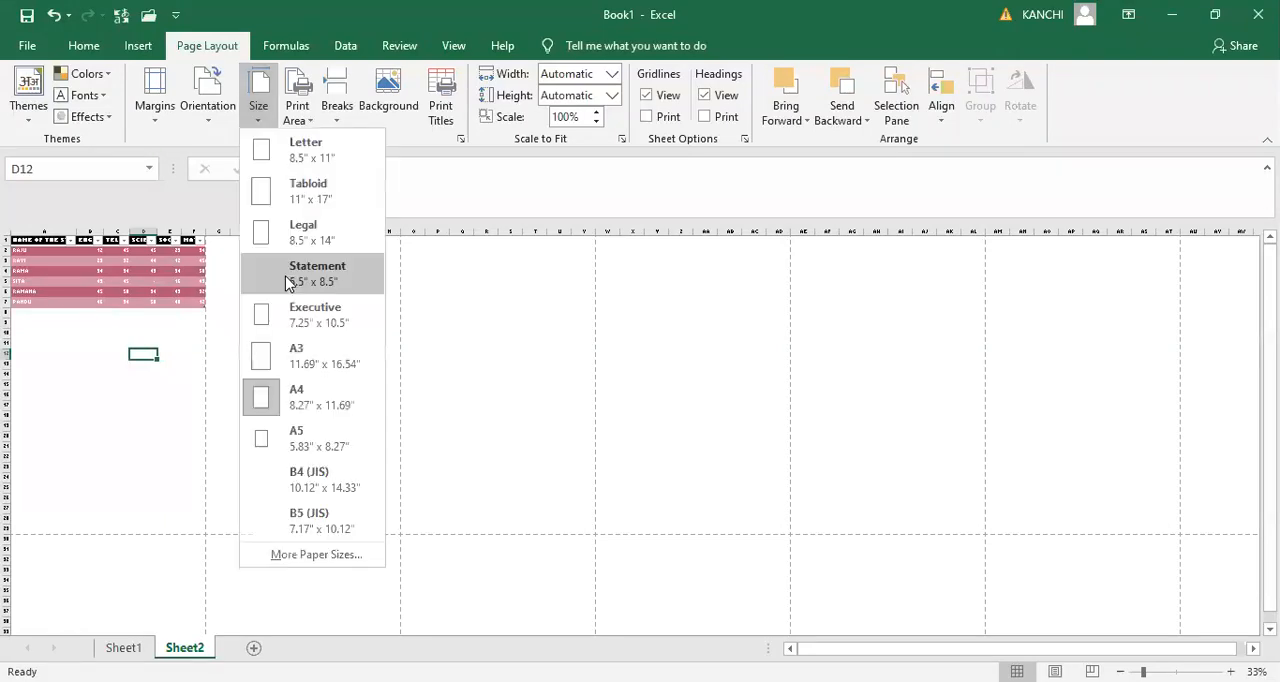
click(293, 361)
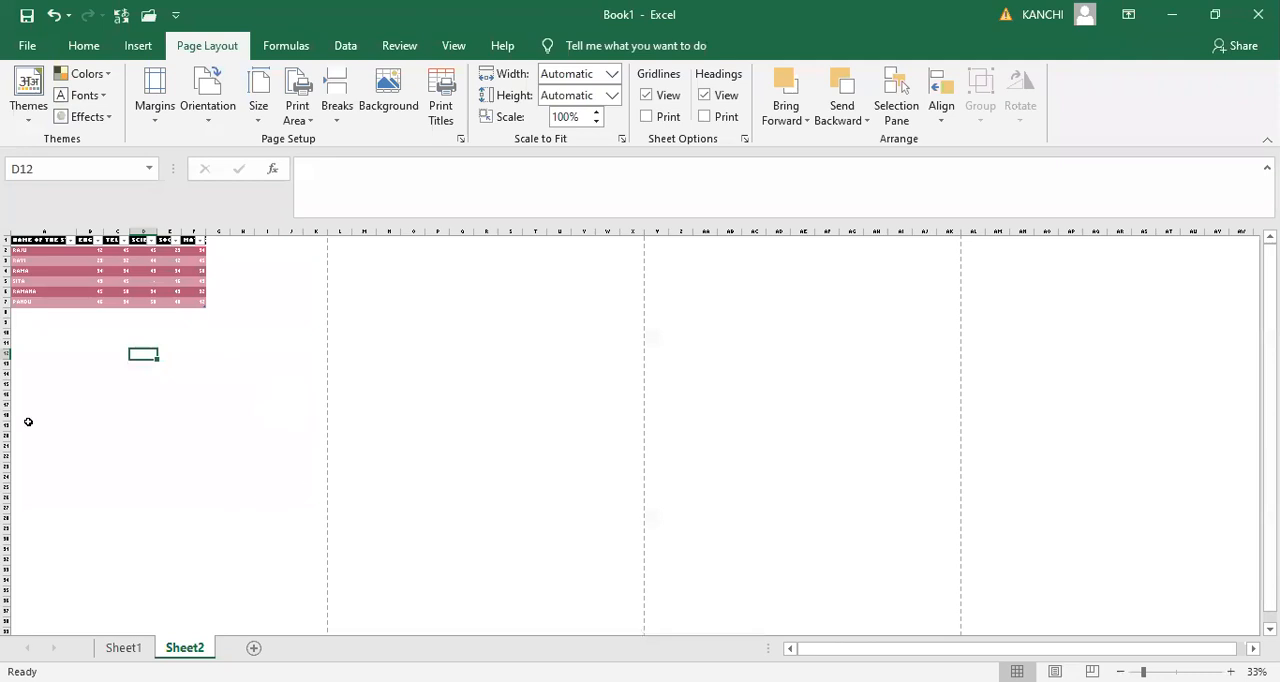
click(257, 114)
click(292, 222)
click(260, 110)
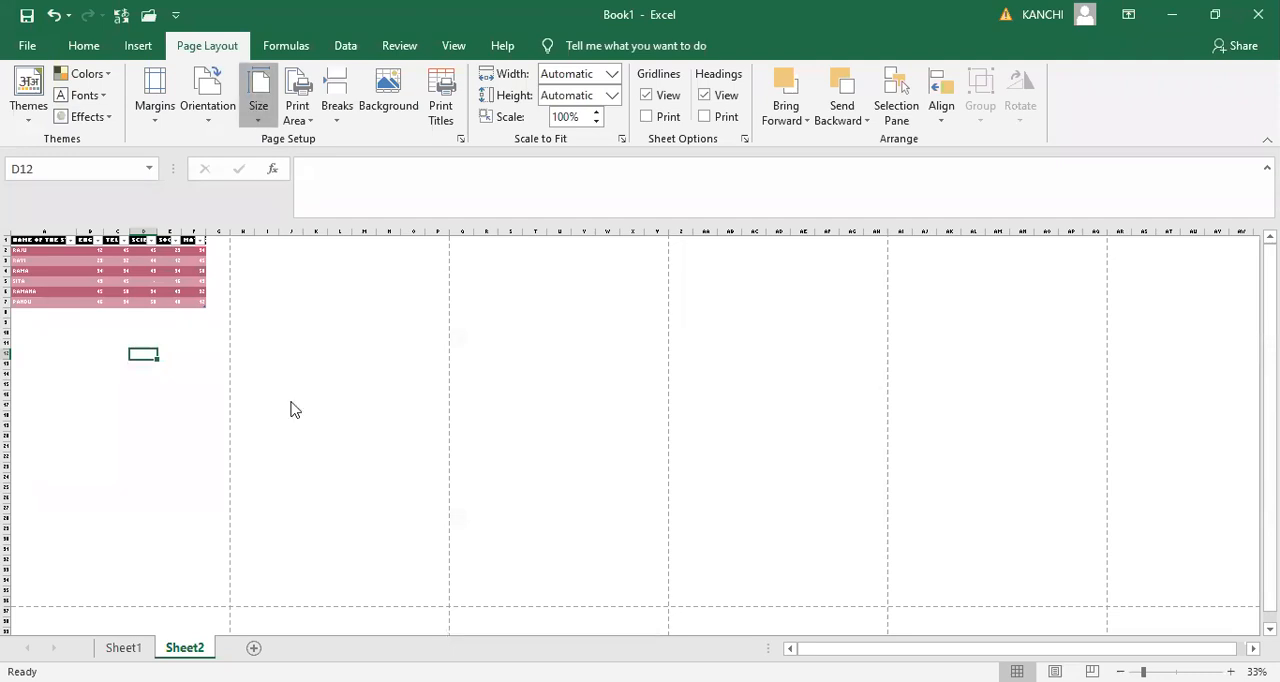
click(296, 476)
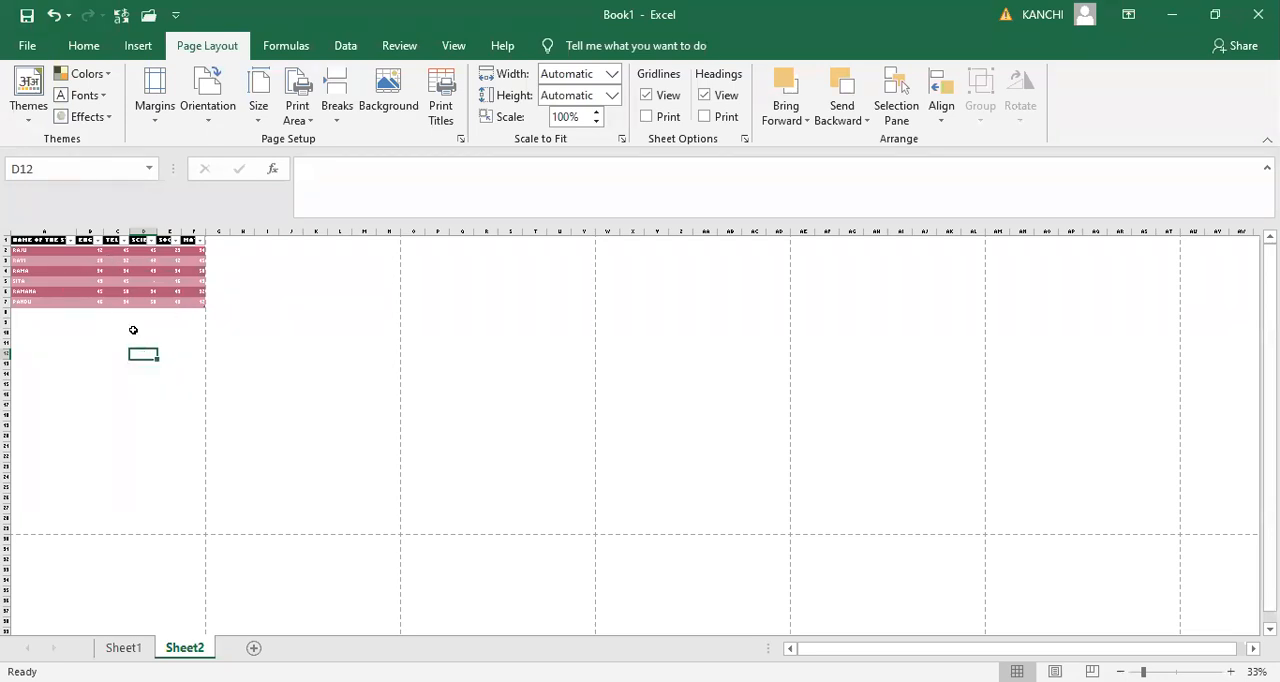
- Switch the page orientation to Landscape and back to Portrait twice to compare the page boundaries
click(226, 122)
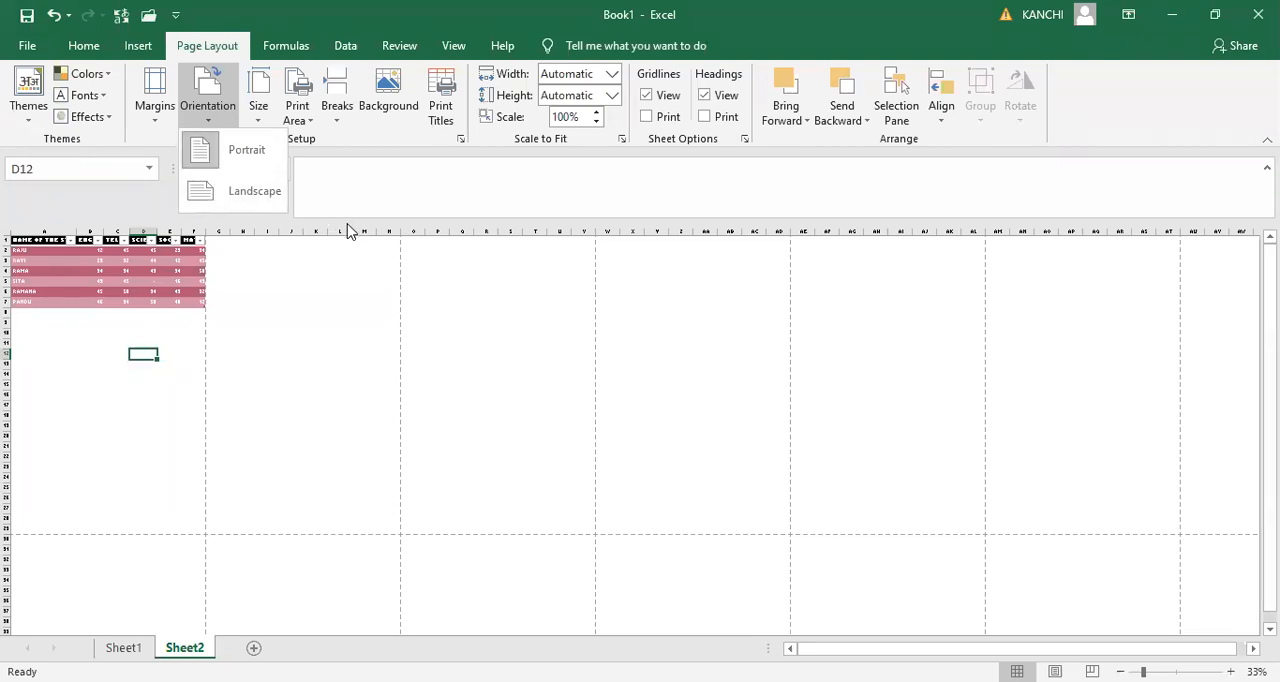
click(245, 192)
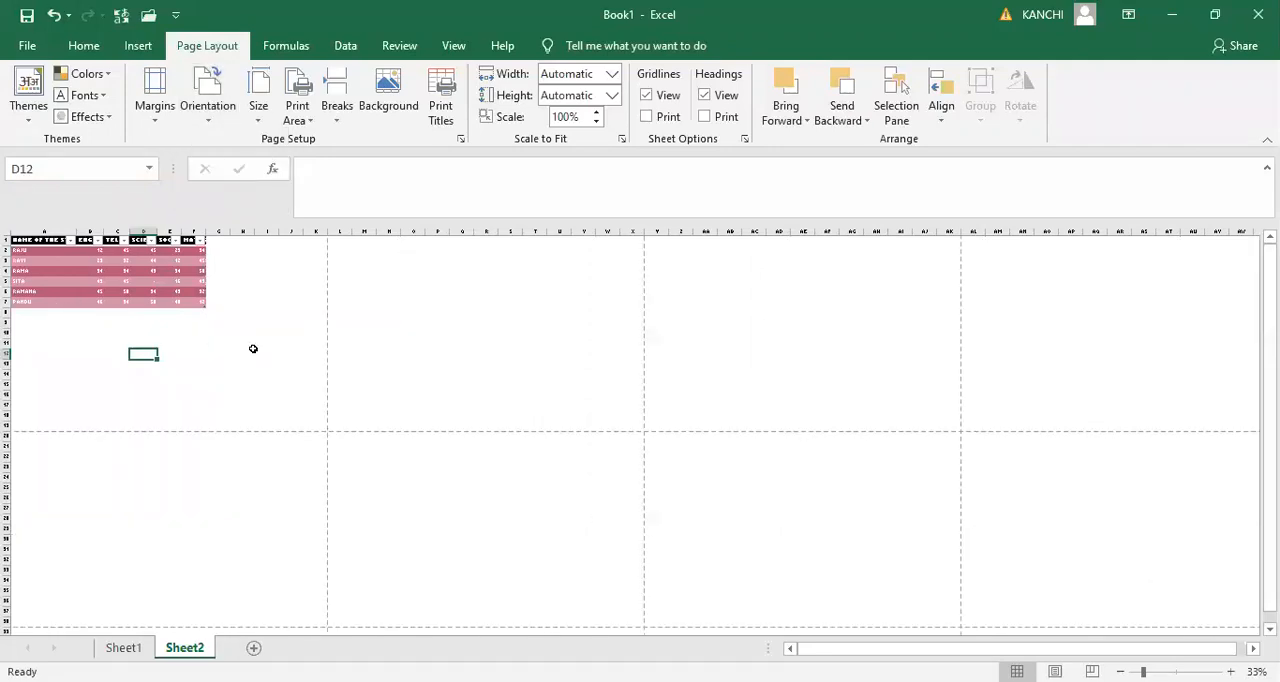
click(212, 120)
click(222, 150)
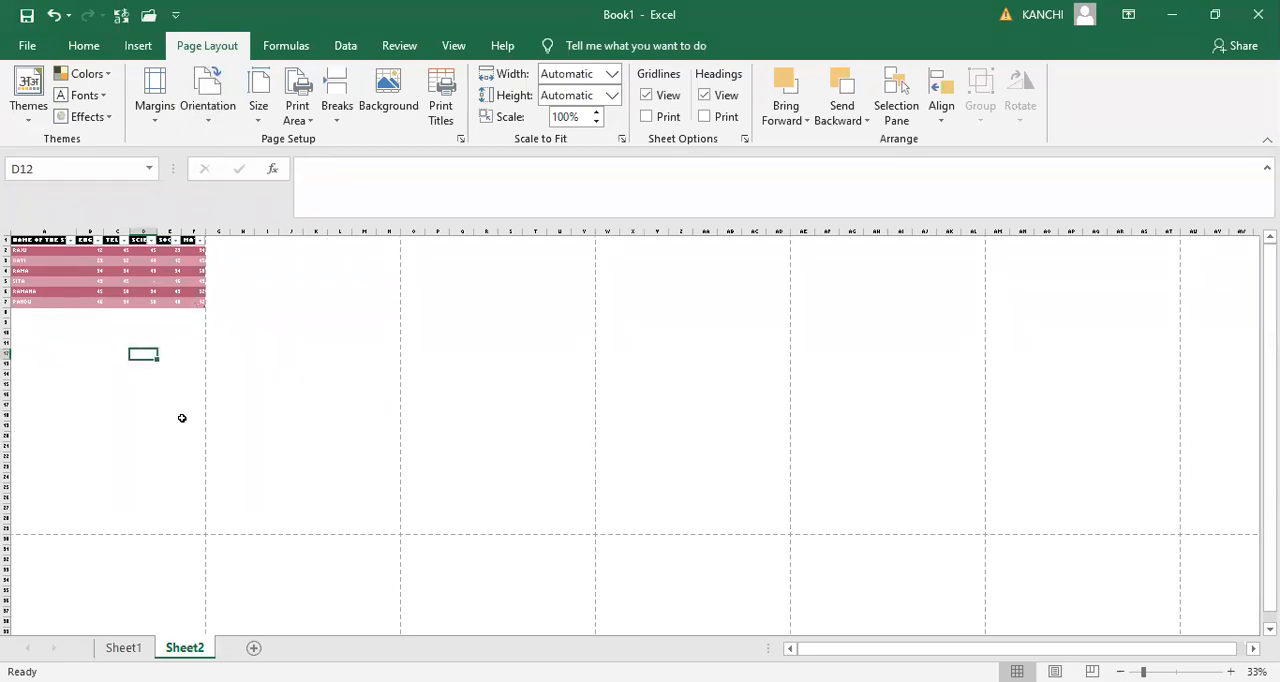
click(207, 113)
click(243, 188)
click(214, 113)
click(208, 145)
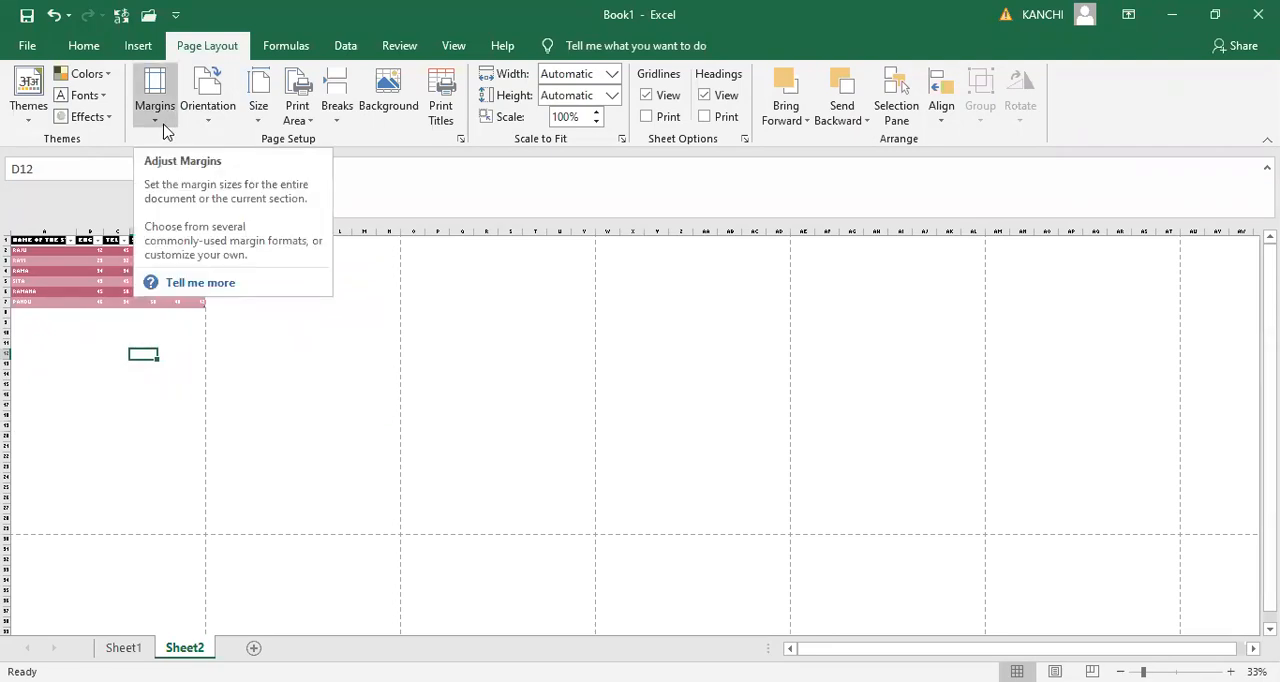
- Check the margin presets, display the margin guides in the print preview and narrow the left margin
click(165, 131)
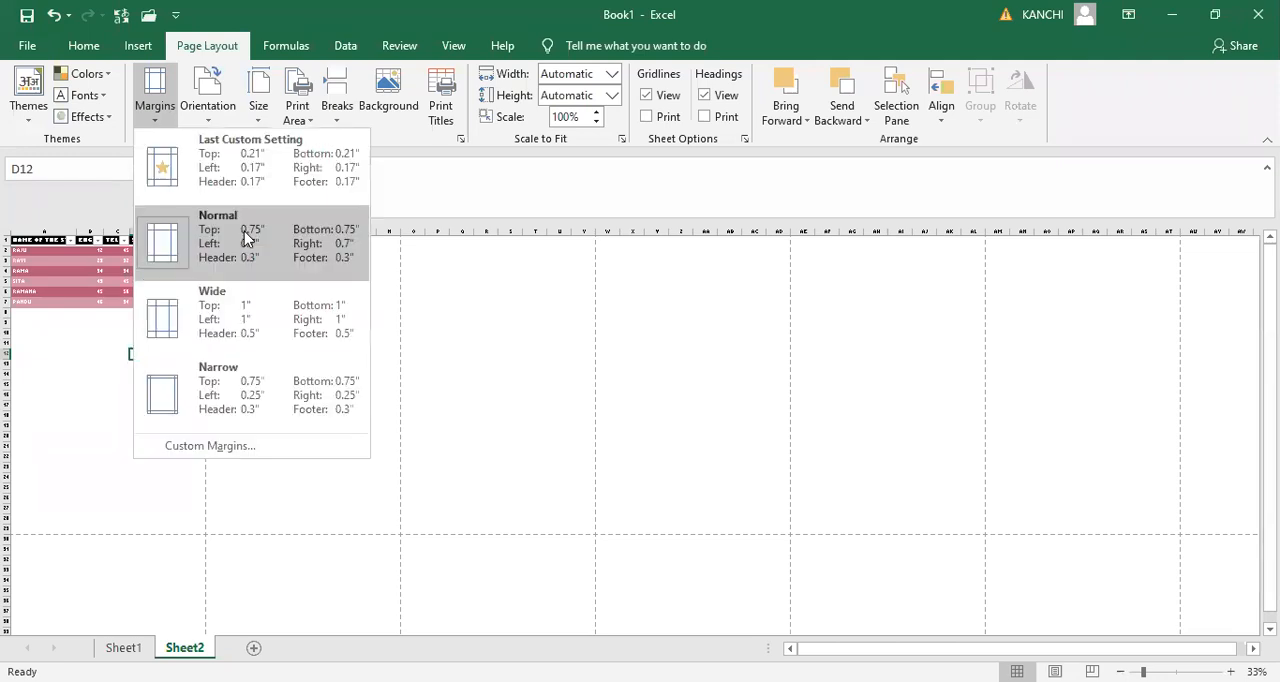
click(427, 311)
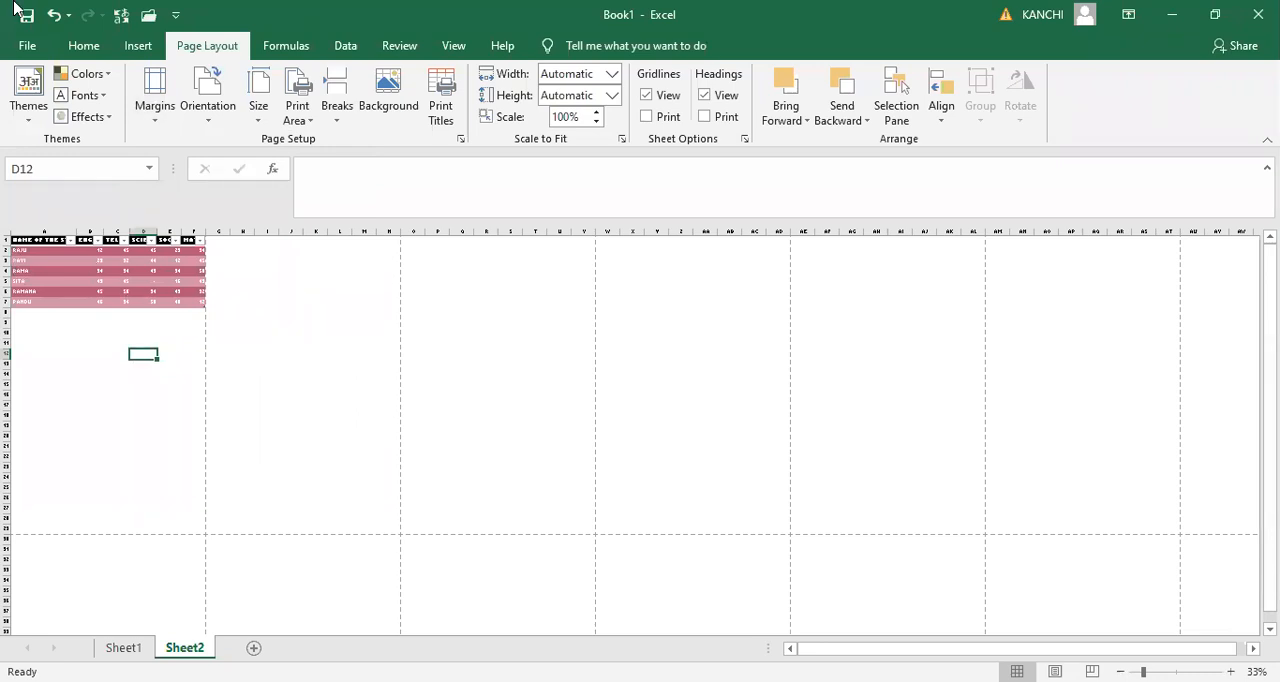
click(27, 45)
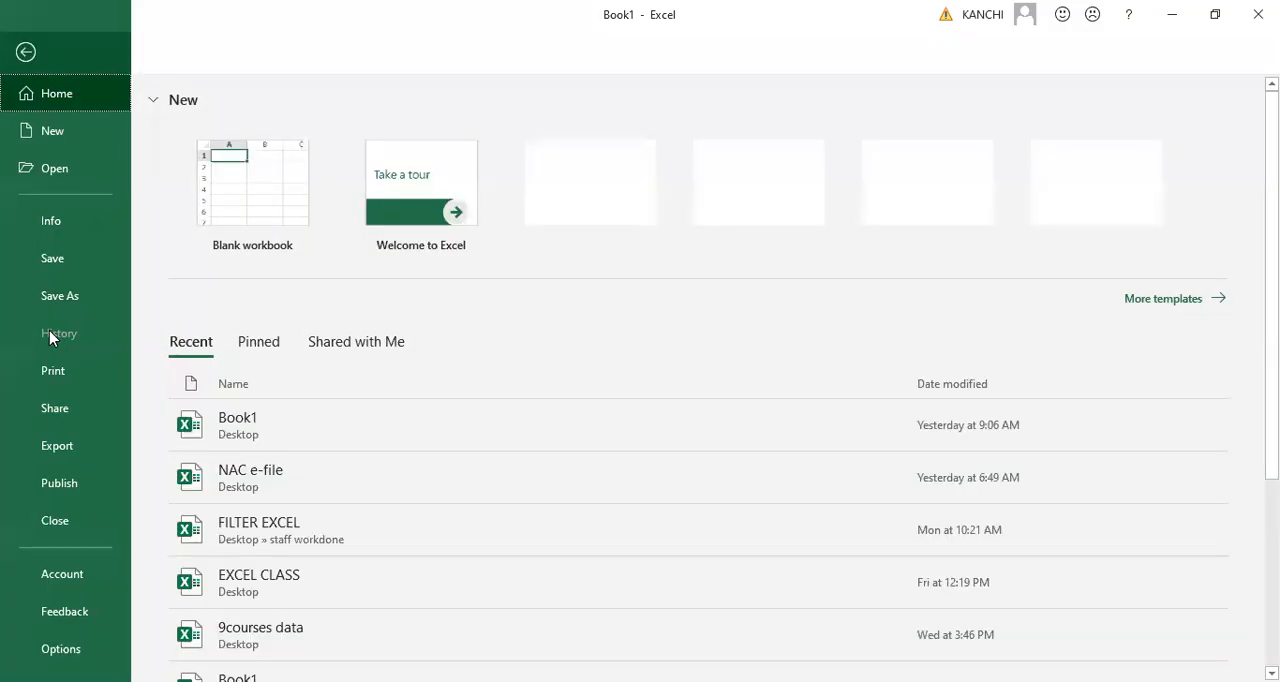
click(47, 383)
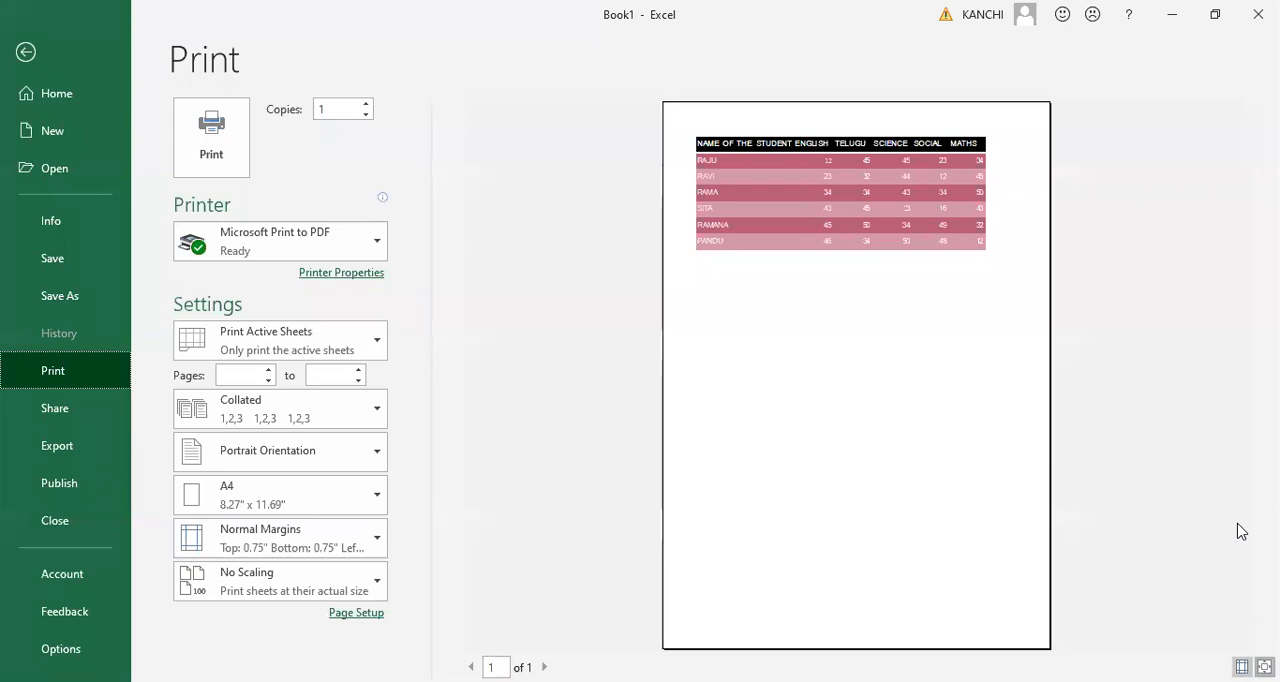
click(1242, 667)
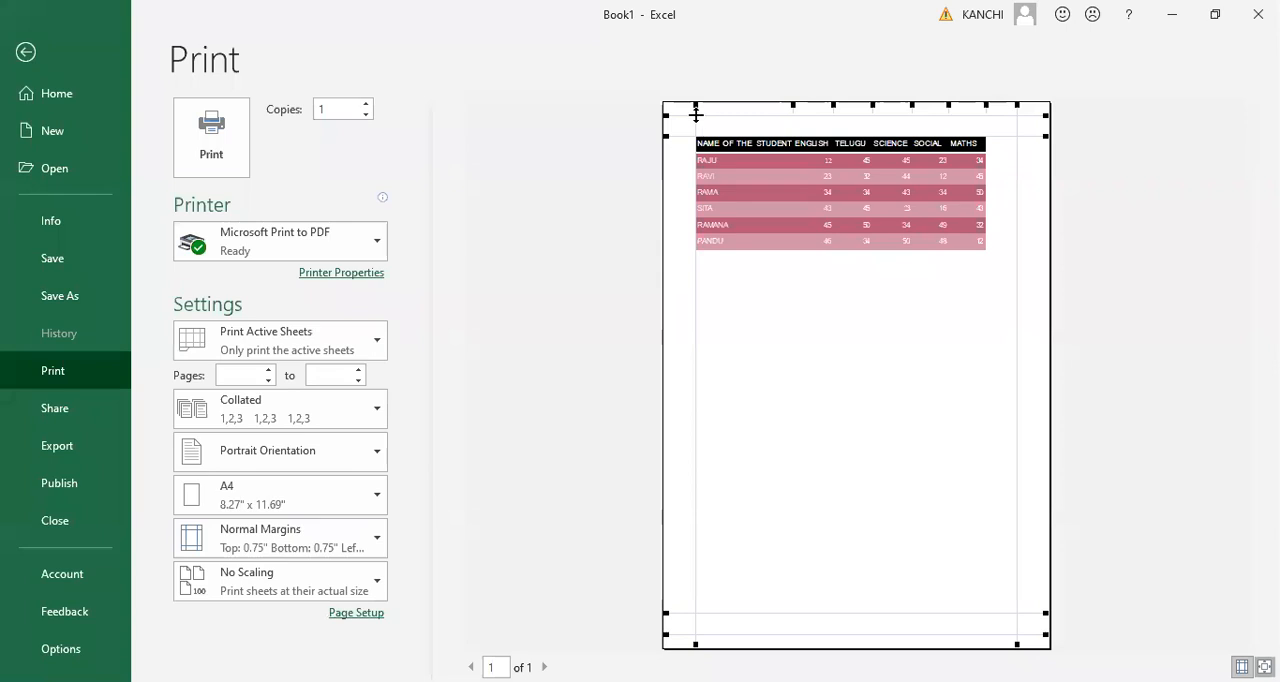
drag(696, 109, 671, 118)
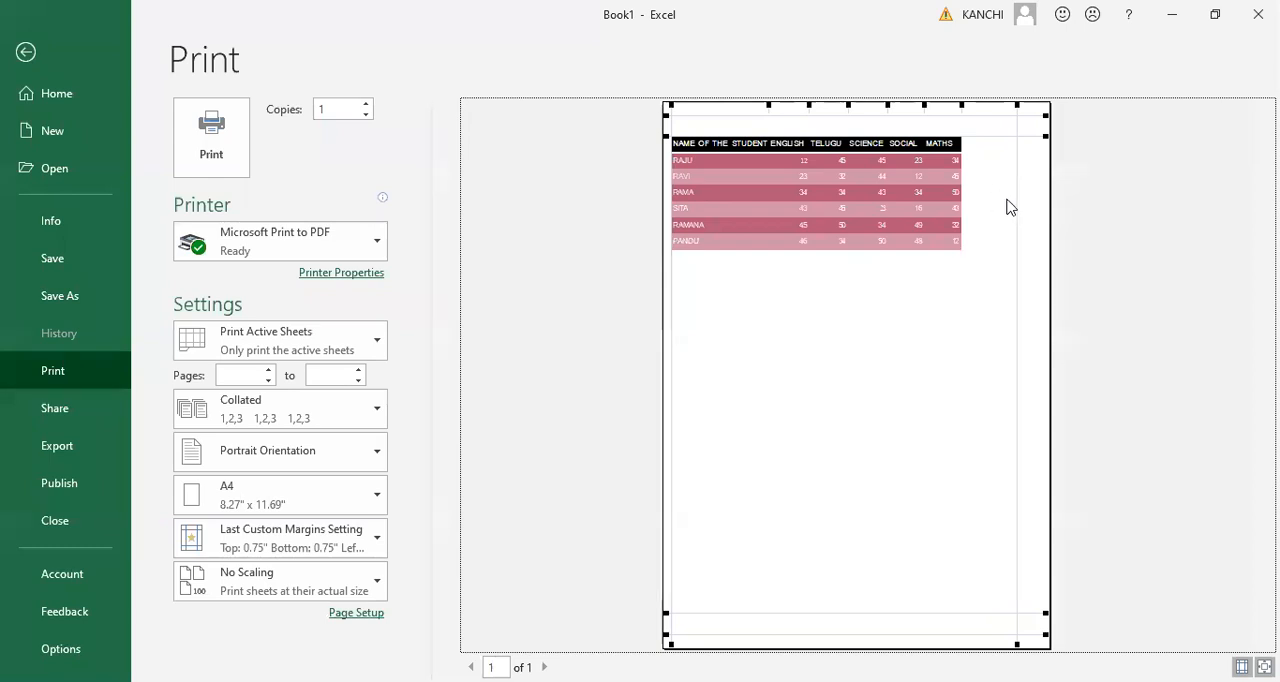
key(Escape)
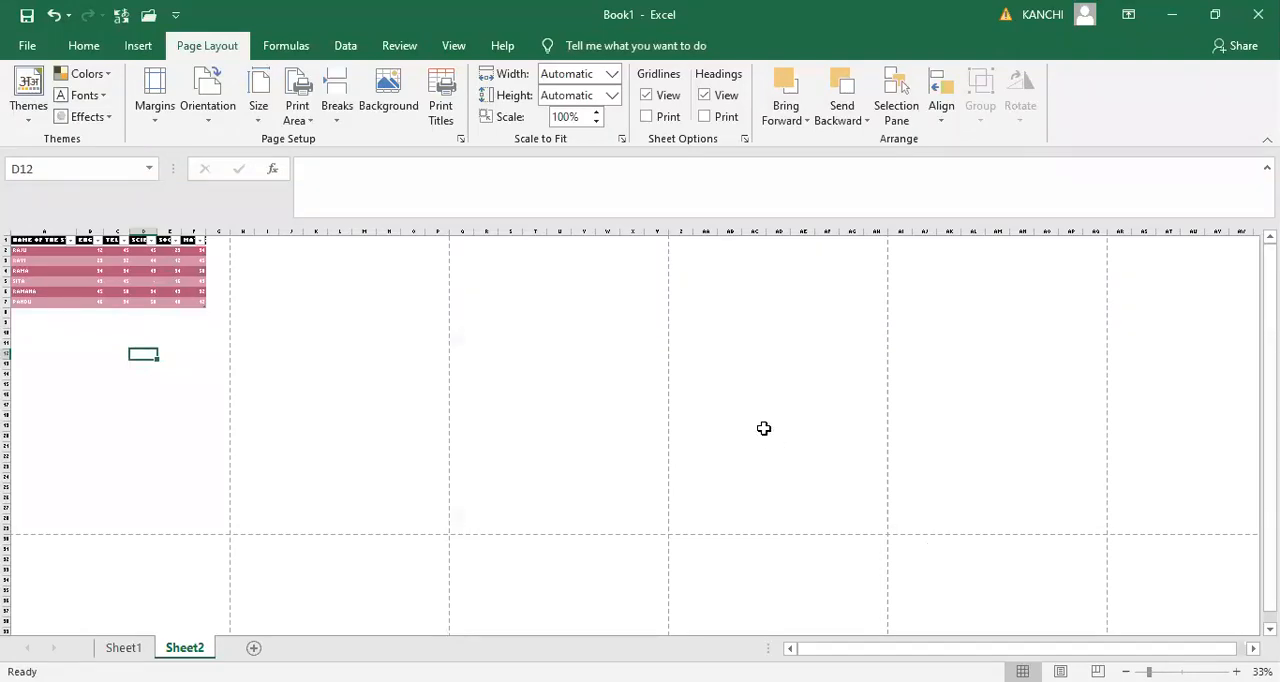
- Add a new G.K column to the marks table by entering its header in cell G1
ctrl+scroll(763, 428, up, 5)
scroll(732, 284, up, 1)
click(732, 284)
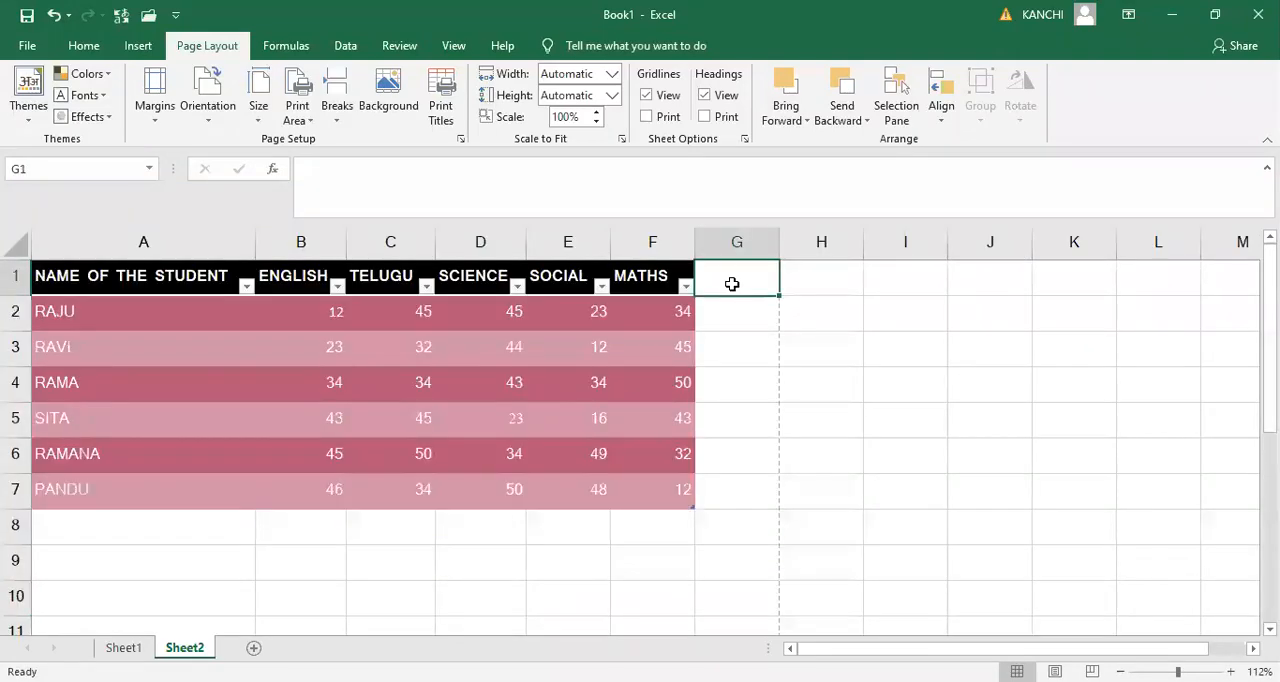
text(G)
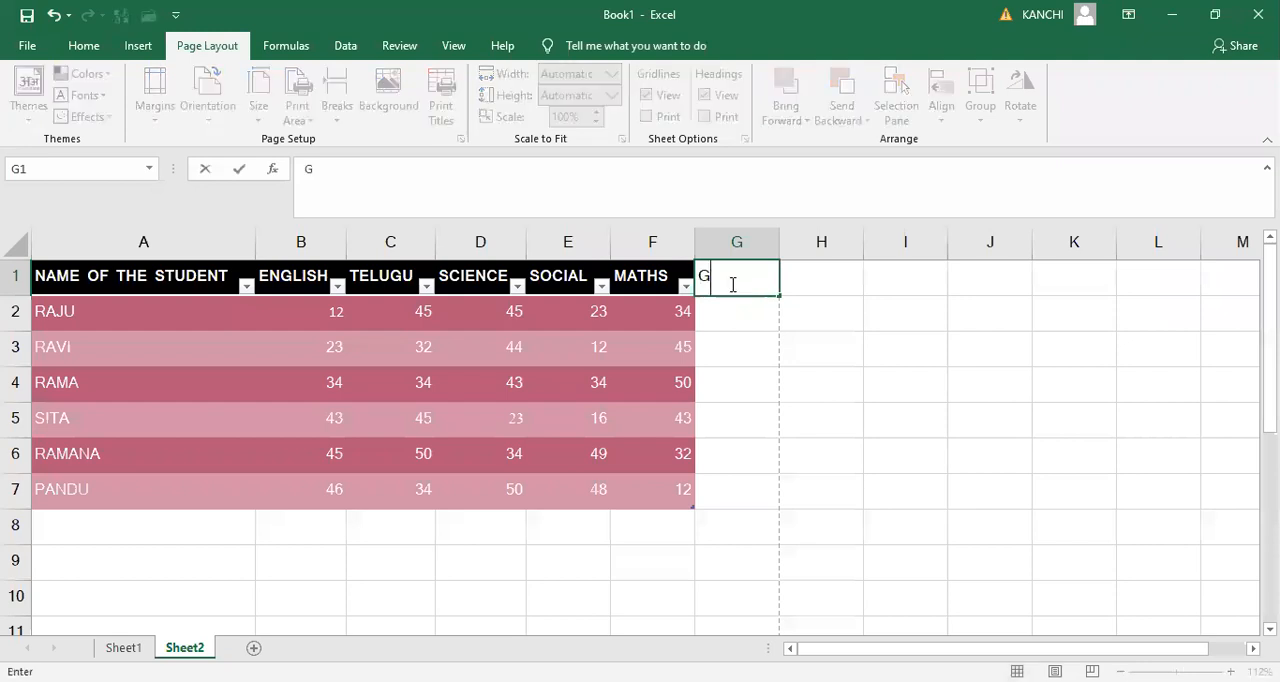
text(.K)
key(Return)
- Fill the G.K column for the six students with the marks 12, 23, 434, 56, 6 and 78
text(12)
key(Return)
text(23)
key(Return)
text(43)
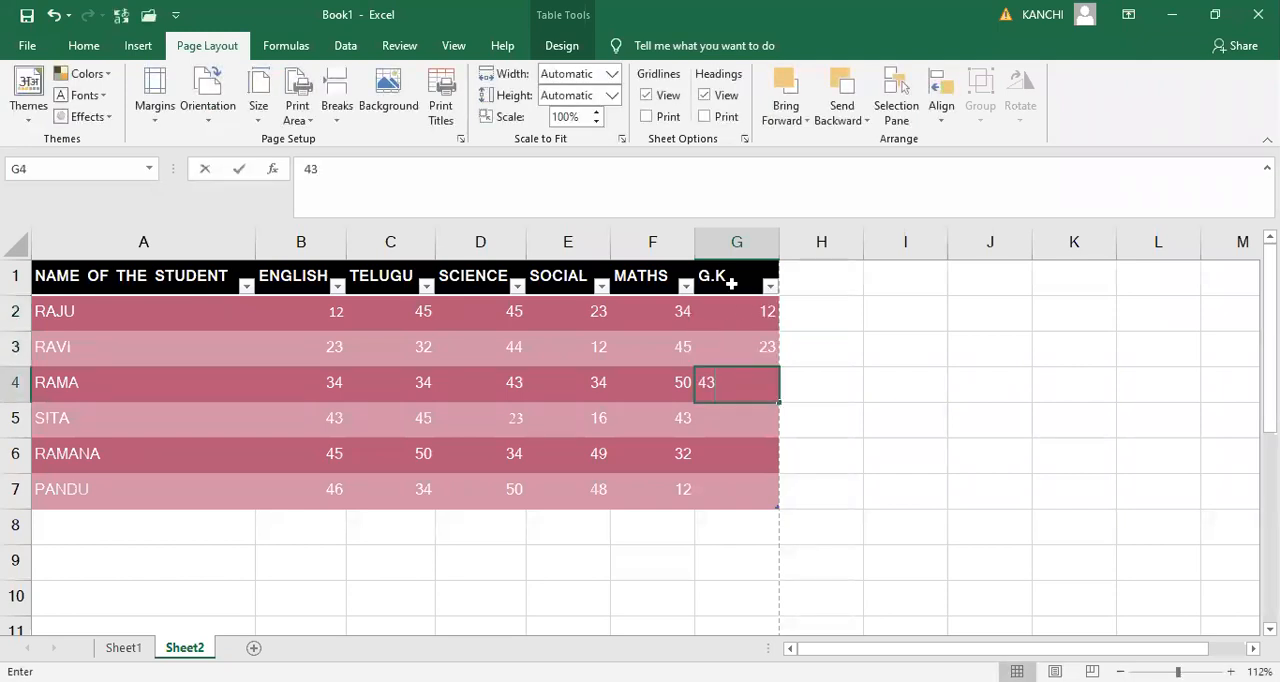
text(4)
key(Return)
text(56)
key(Return)
text(6)
key(Return)
text(78)
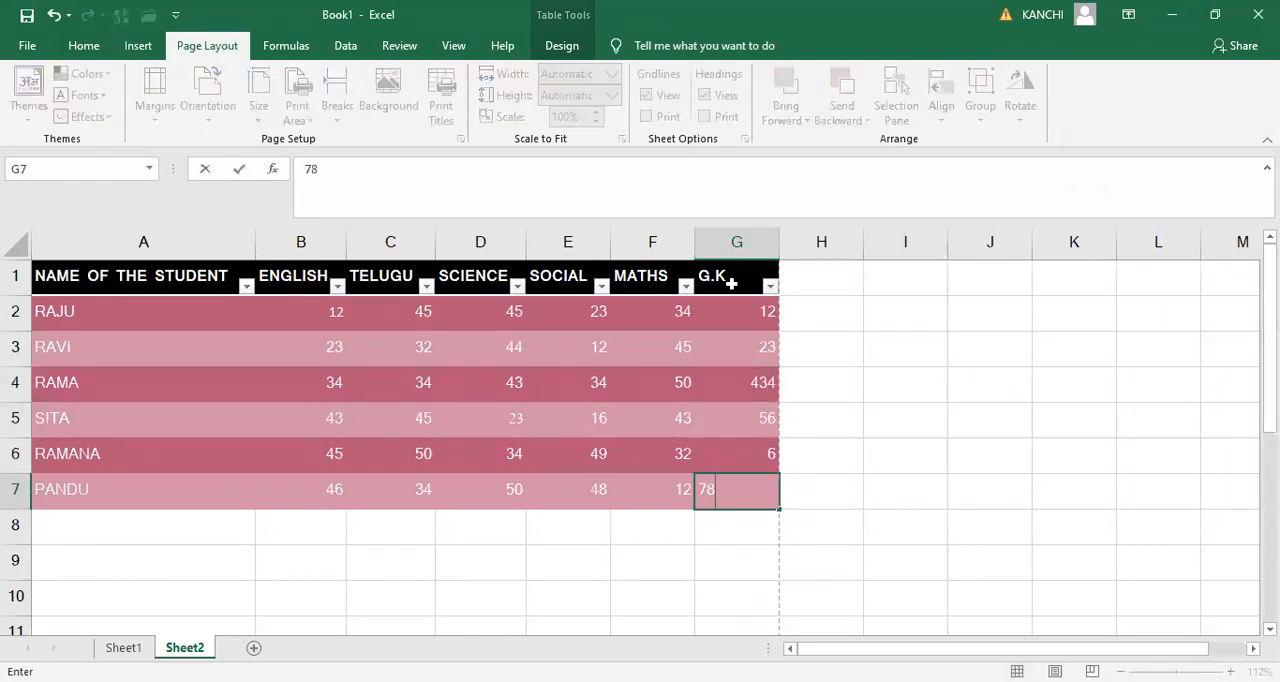
- Add a HINDHI column to the marks table by entering its header in cell H1
key(Up)
key(Up)
key(Up)
key(Up)
key(Up)
key(Up)
key(Right)
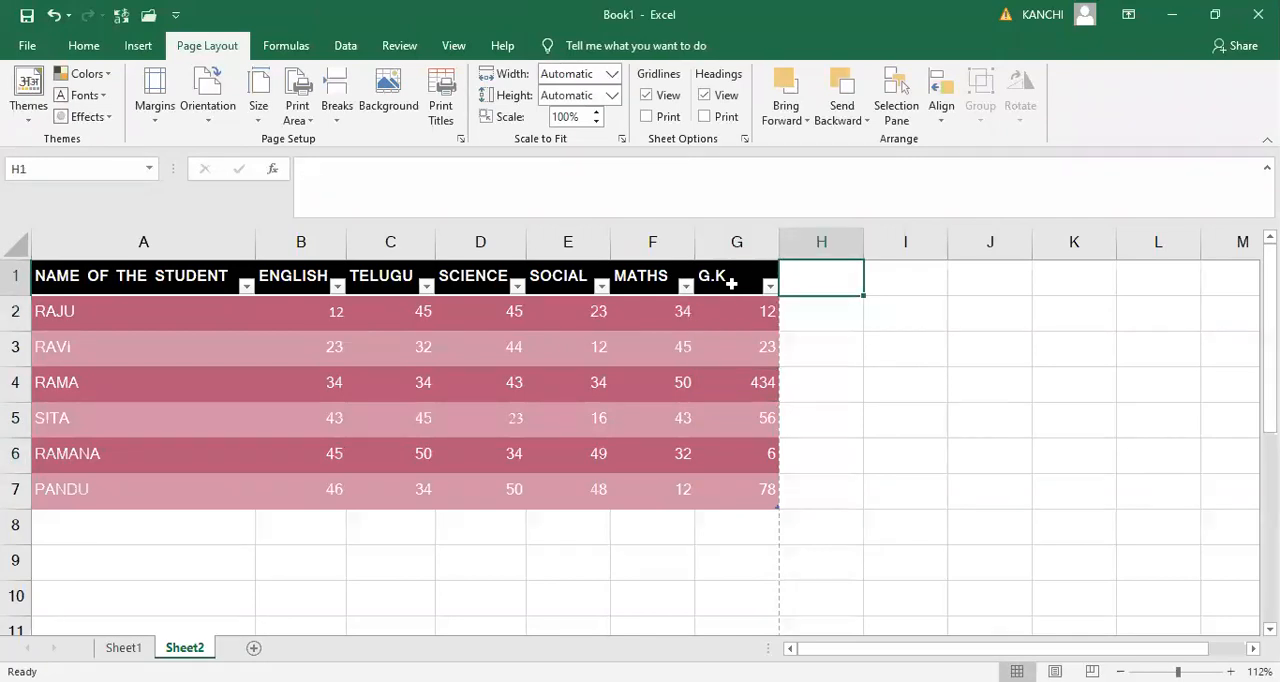
text(HINDHI)
key(Return)
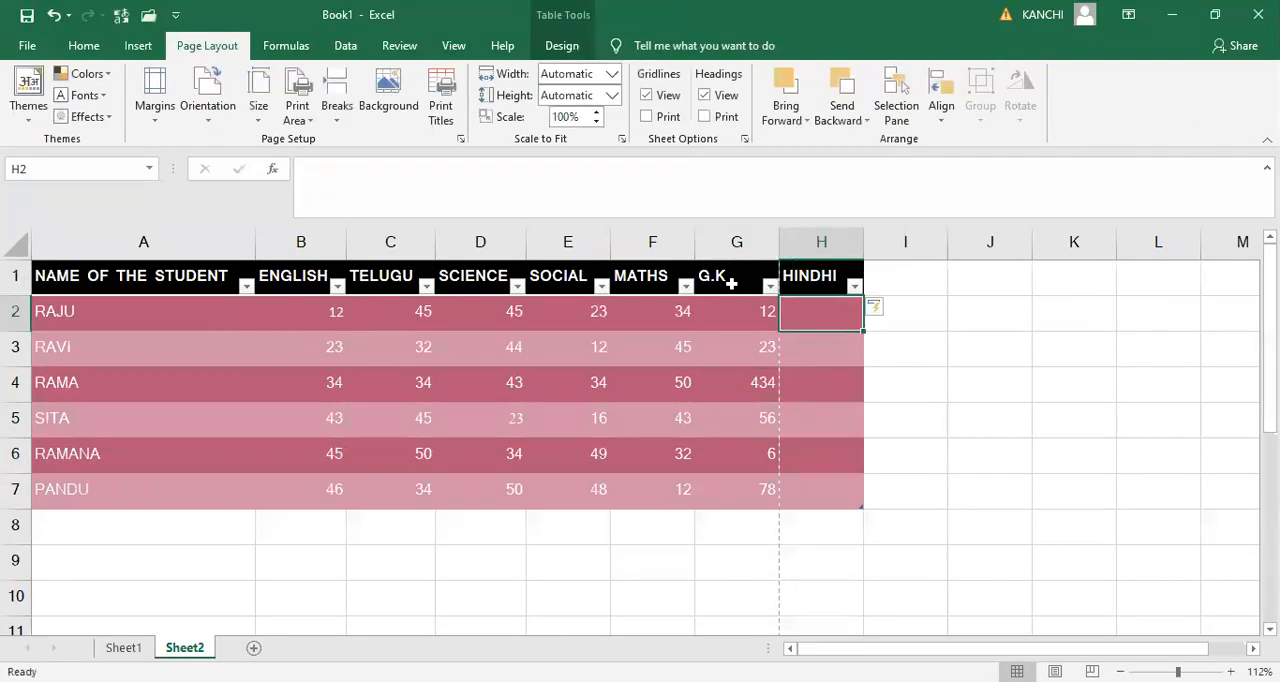
- Enter the HINDHI marks 12, 44, 66 and 74 in H2:H5, and 23 in H7
text(12)
key(Return)
text(44)
key(Return)
text(66)
key(Return)
text(74)
key(Return)
key(Return)
text(23)
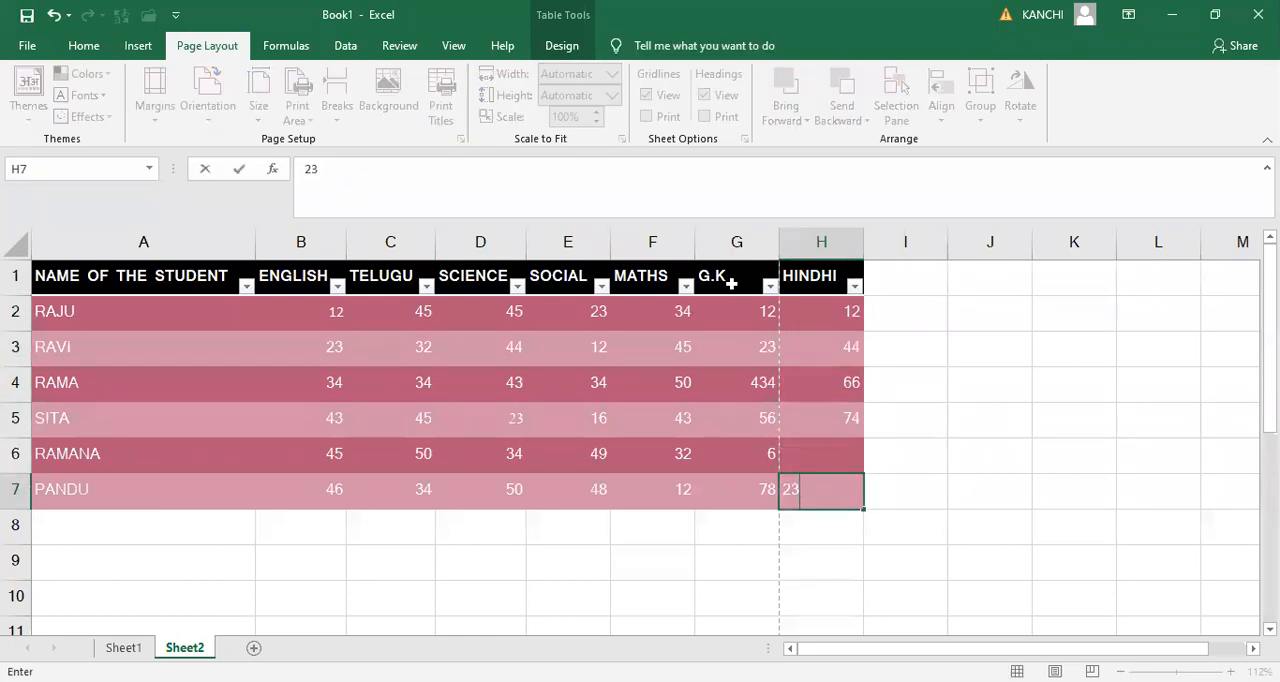
key(Return)
text(5)
key(Up)
key(Up)
key(Down)
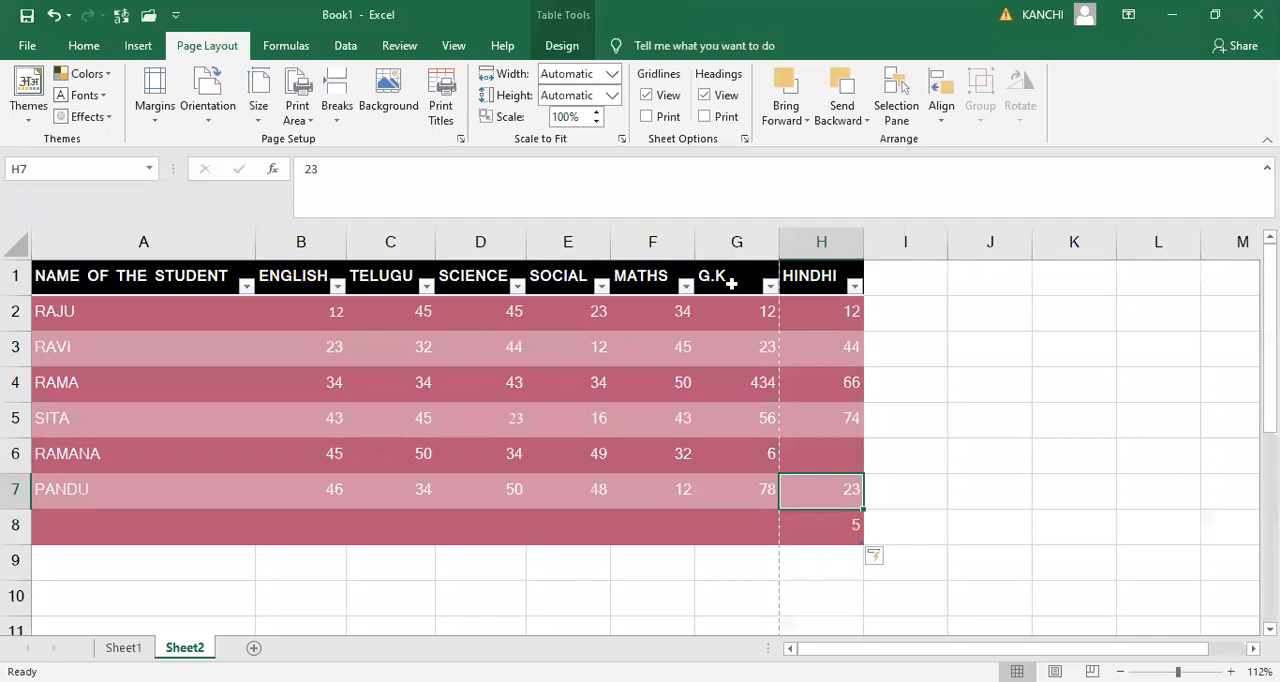
key(Down)
key(Delete)
key(Up)
key(Up)
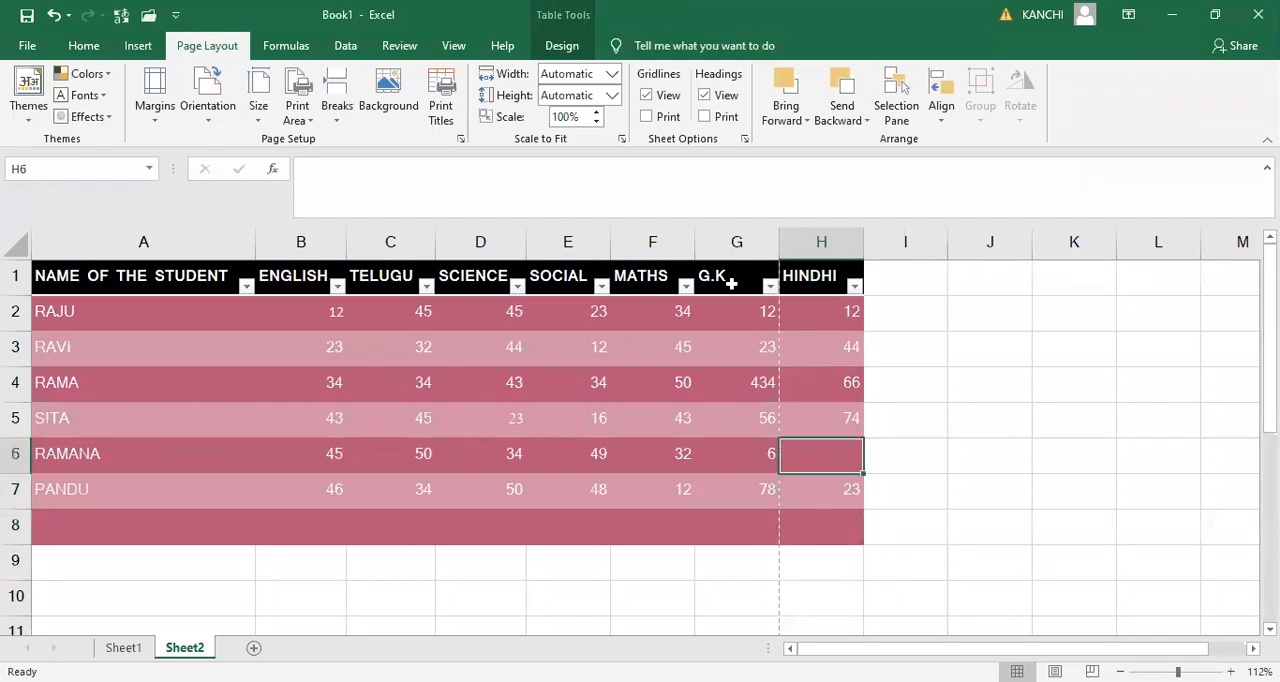
key(Down)
key(Down)
key(ctrl+z)
key(ctrl+z)
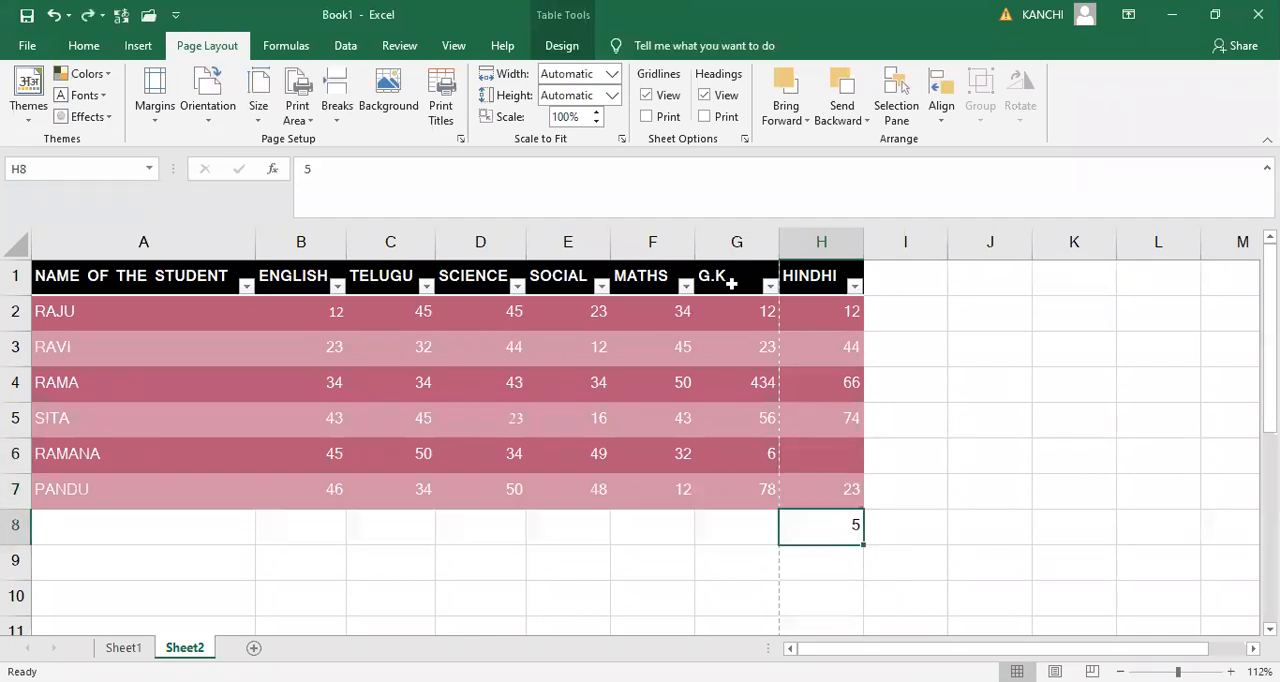
key(Delete)
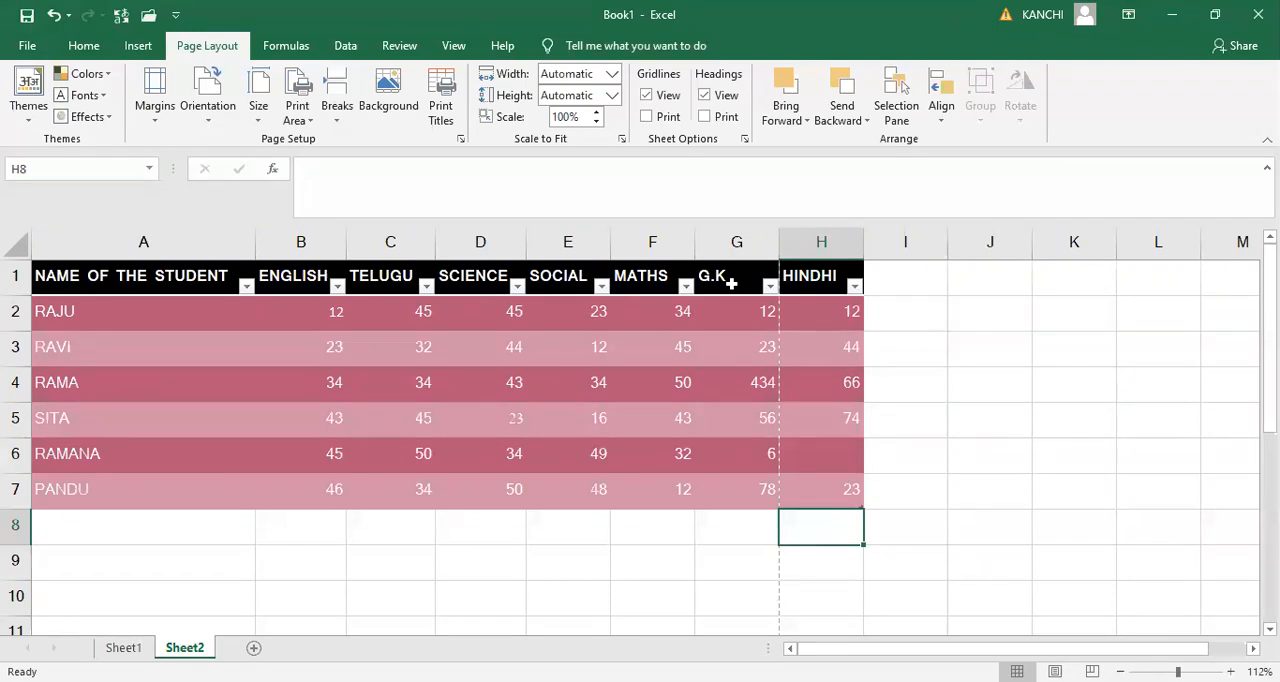
- Fill the empty HINDHI mark in cell H6 with 23
key(Up)
key(Up)
text(23)
key(Return)
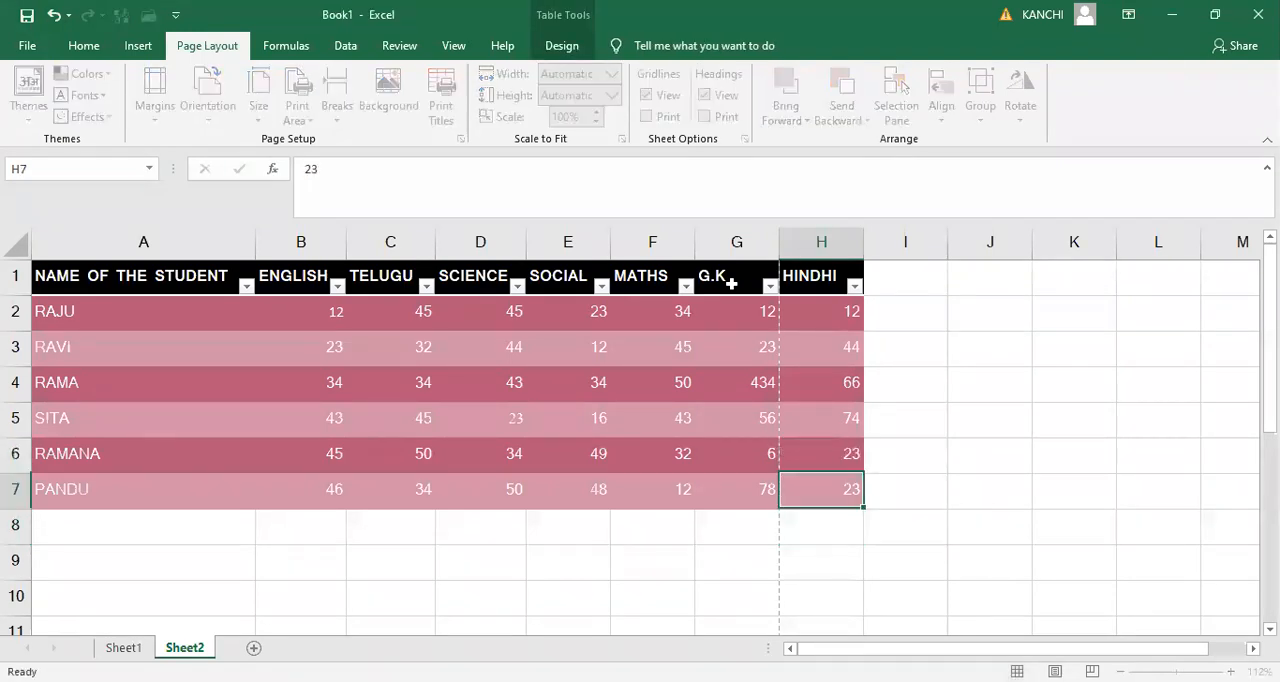
- Add a SANSKRIT column to the marks table by entering its header in cell I1
key(Up)
key(Up)
key(Up)
key(Up)
key(Up)
key(Up)
key(Right)
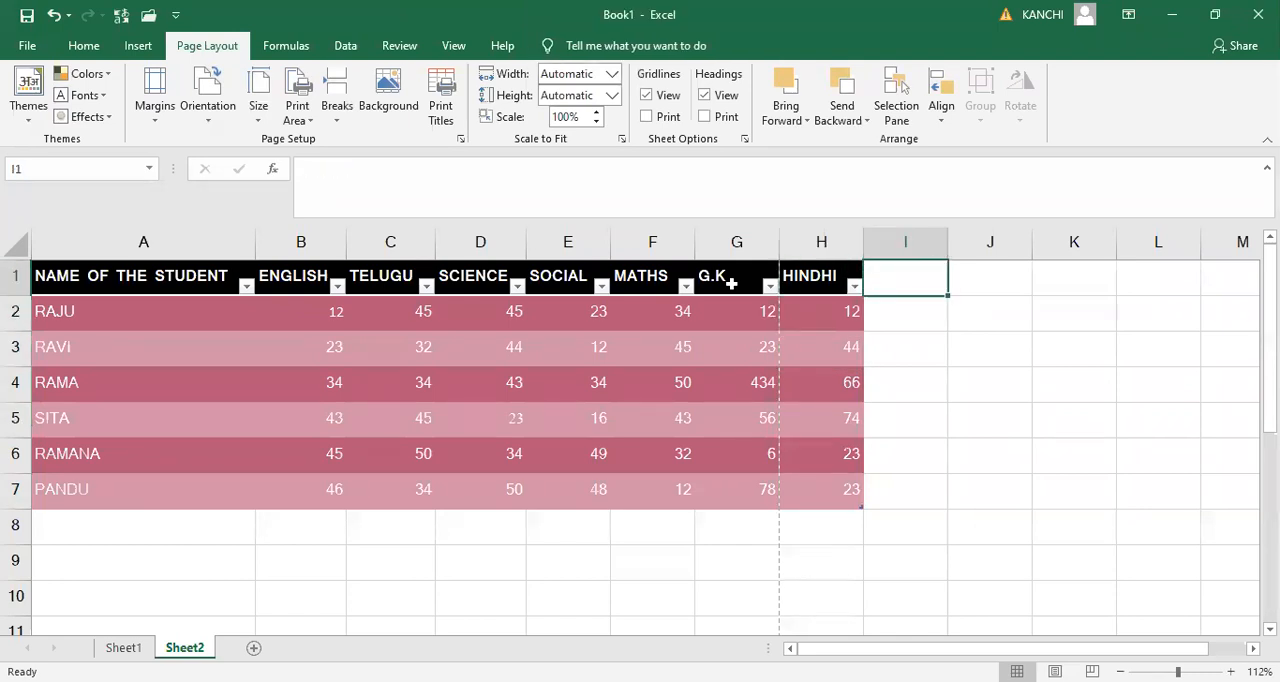
text(SAN)
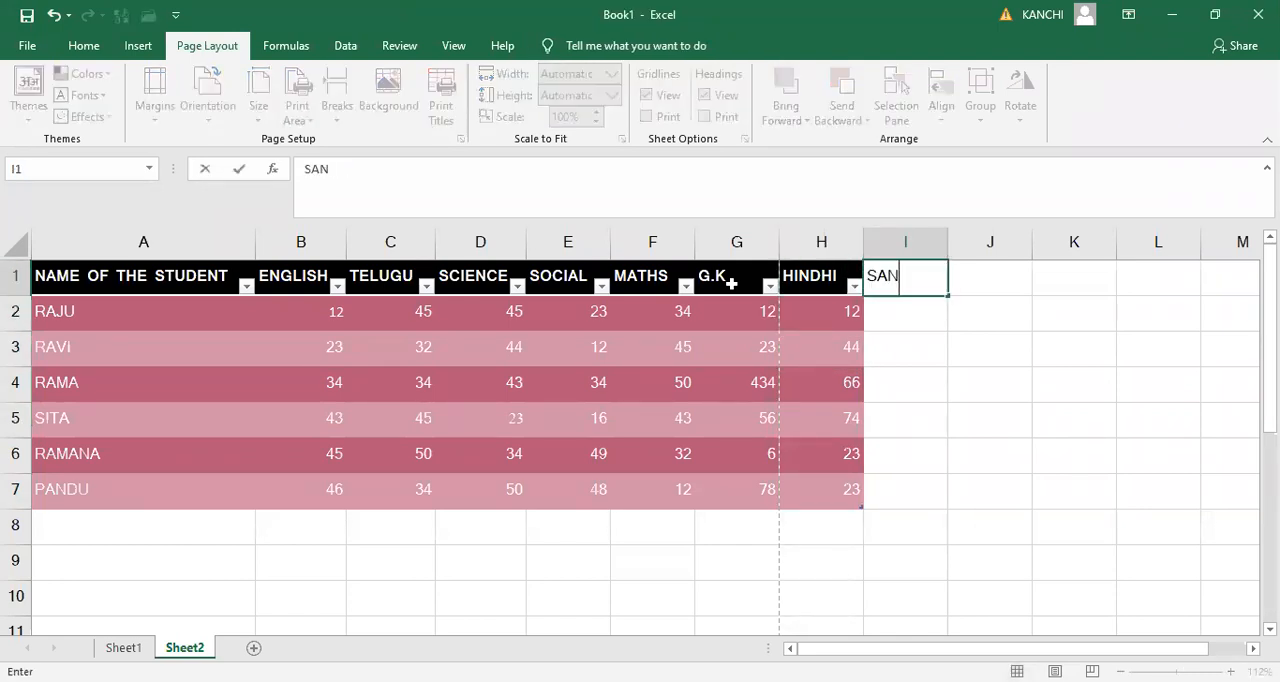
text(SKRIT)
key(Return)
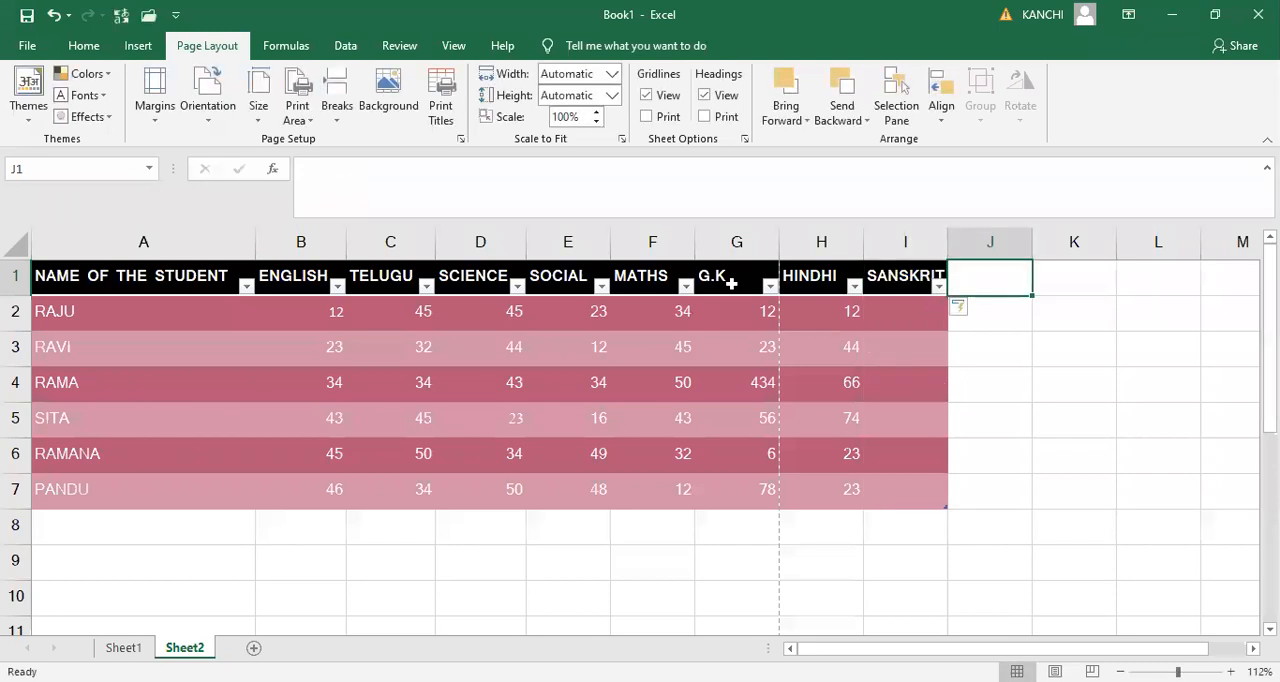
- Fill the SANSKRIT column for the six students with the marks 23, 44, 66, 44, 77 and 34
text(23)
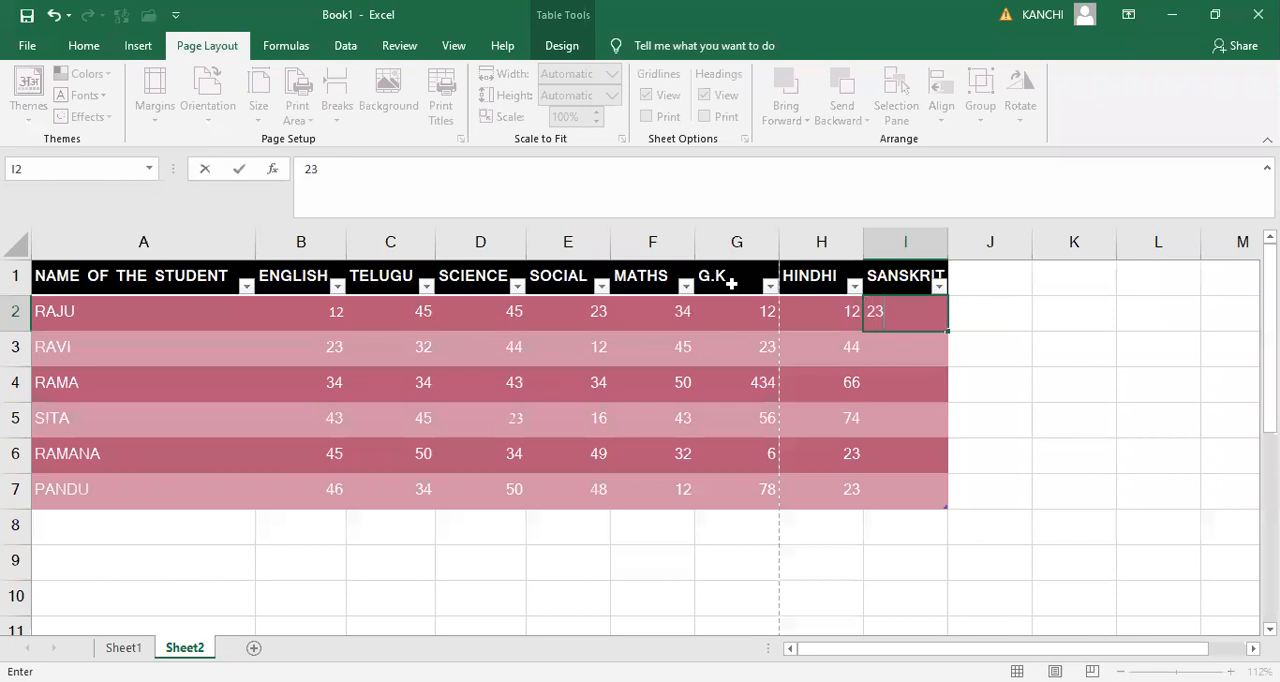
key(Return)
text(44)
key(Return)
text(66)
key(ctrl+Return)
key(Return)
key(Return)
text(77)
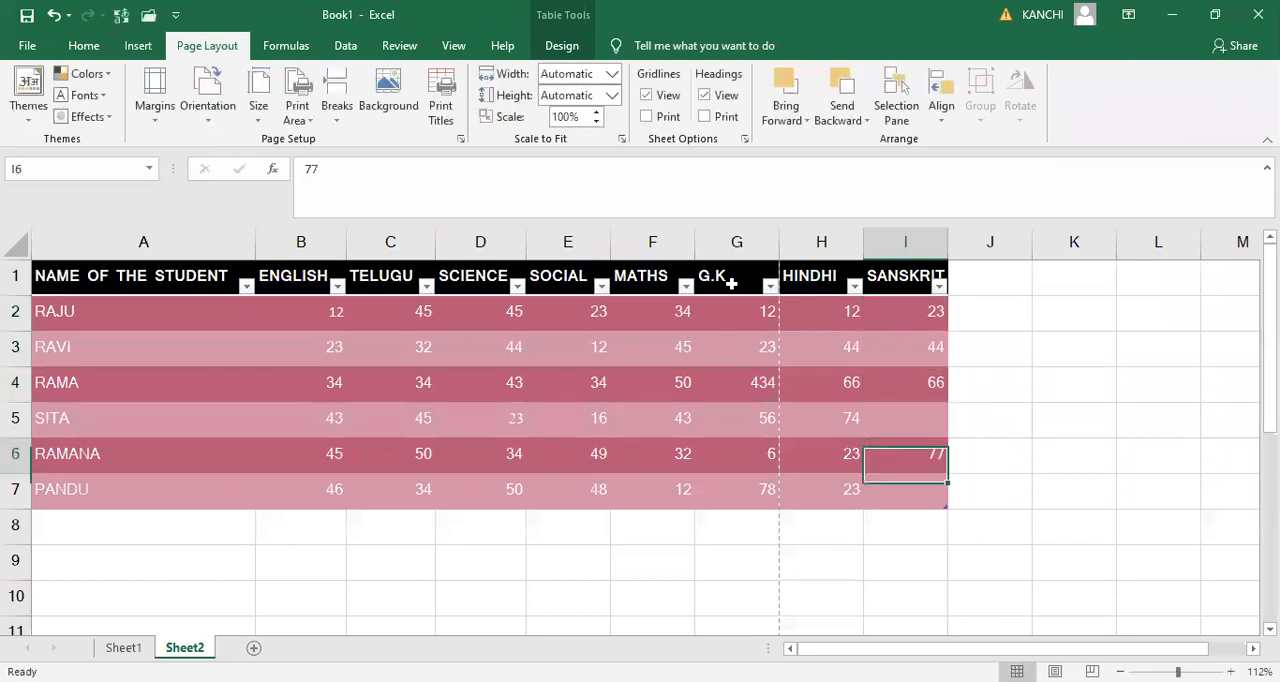
key(Up)
text(44)
key(Return)
key(Return)
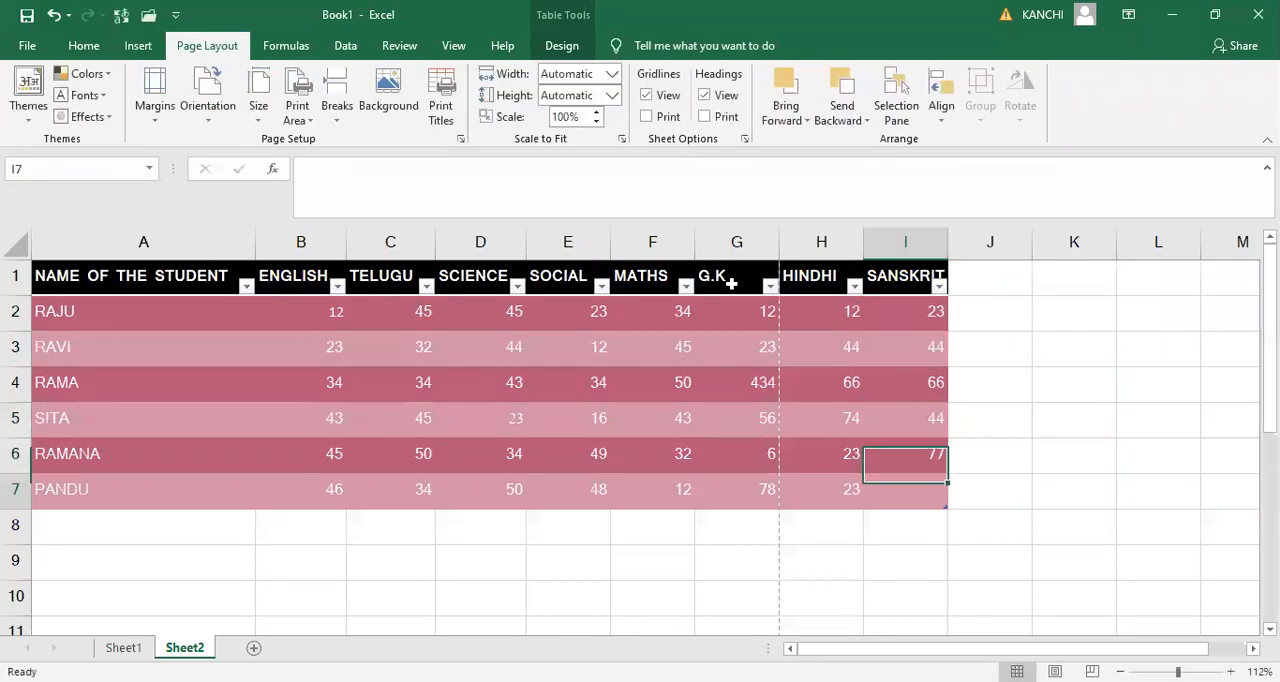
text(34)
key(Up)
key(Up)
key(Up)
key(Up)
key(Up)
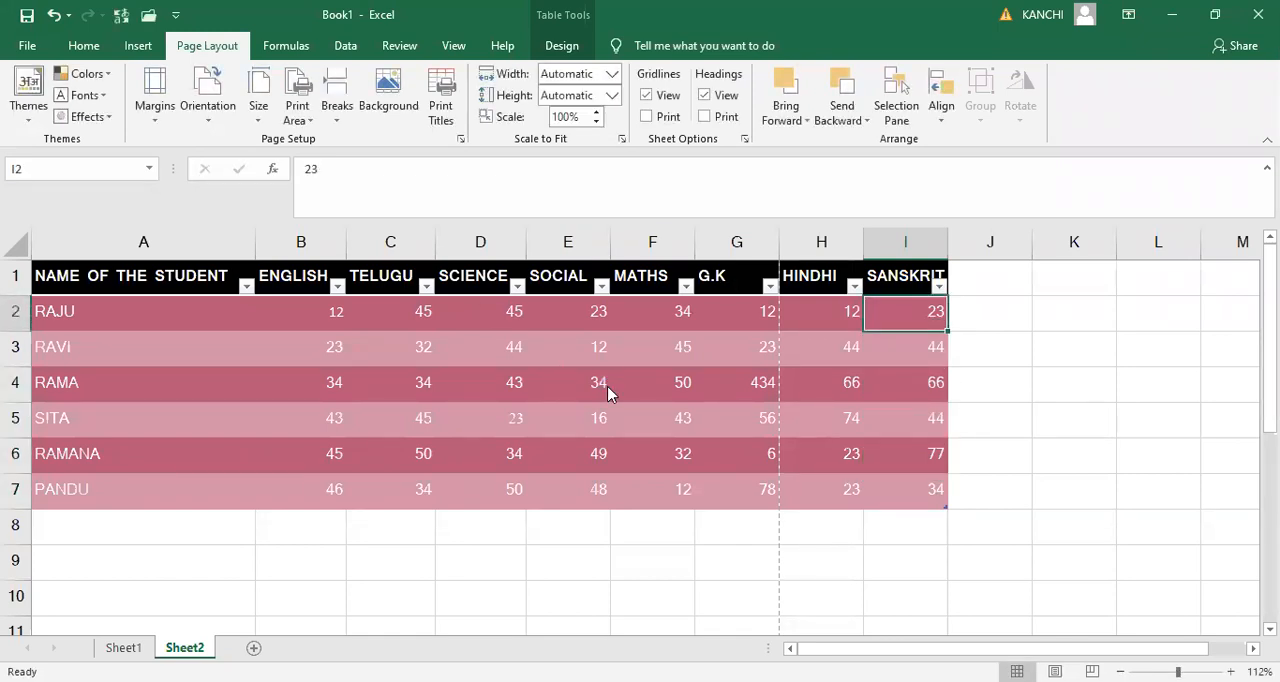
- In the print preview, reduce the left margin to about 0.08" and narrow columns A to D so the whole table fits one page width
key(ctrl+p)
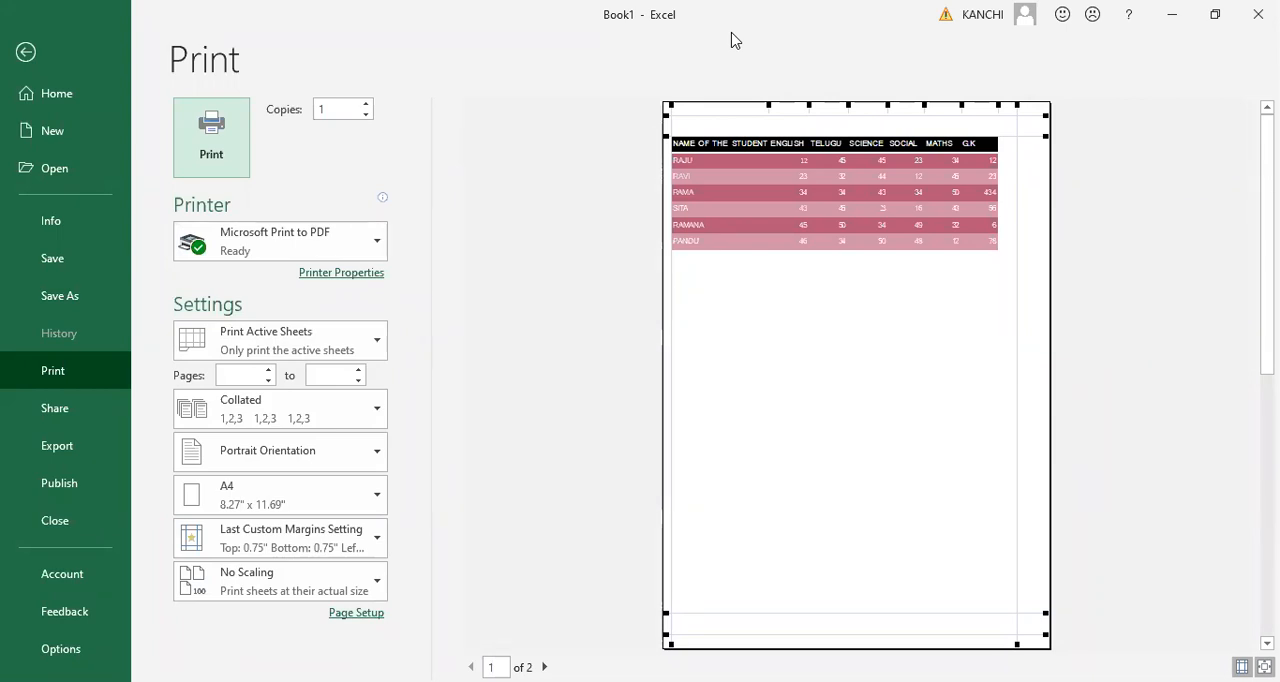
key(Return)
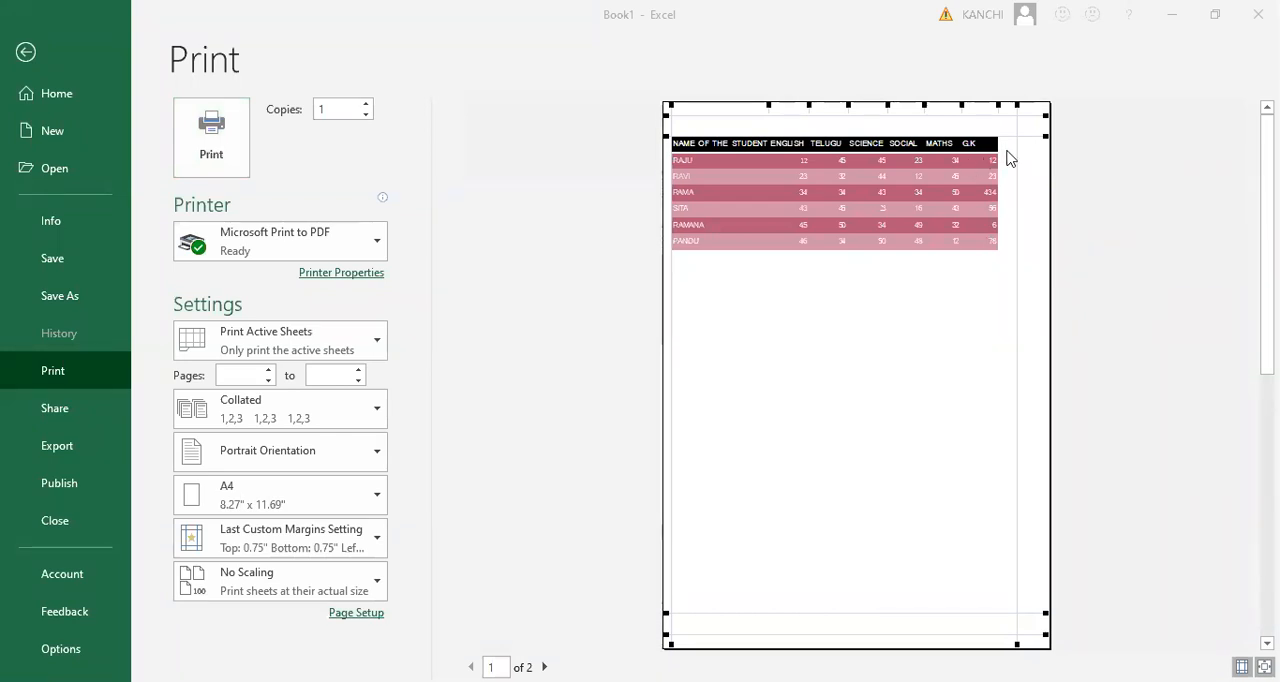
click(670, 104)
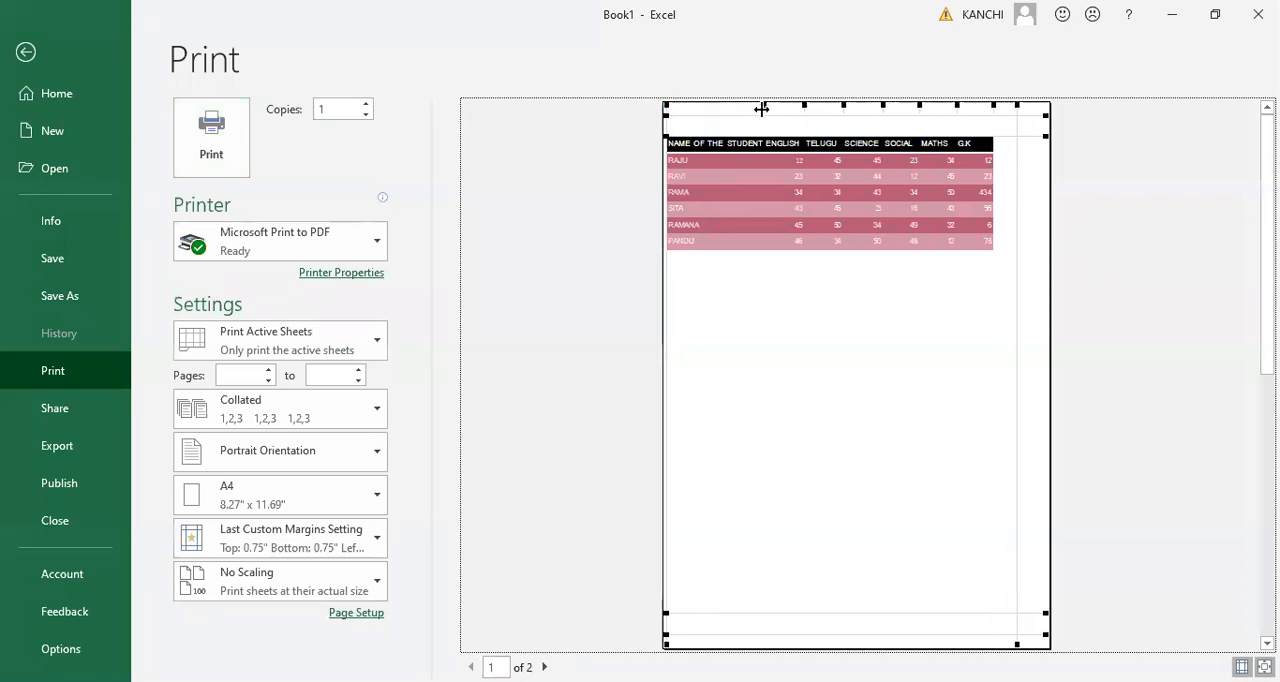
drag(761, 108, 744, 117)
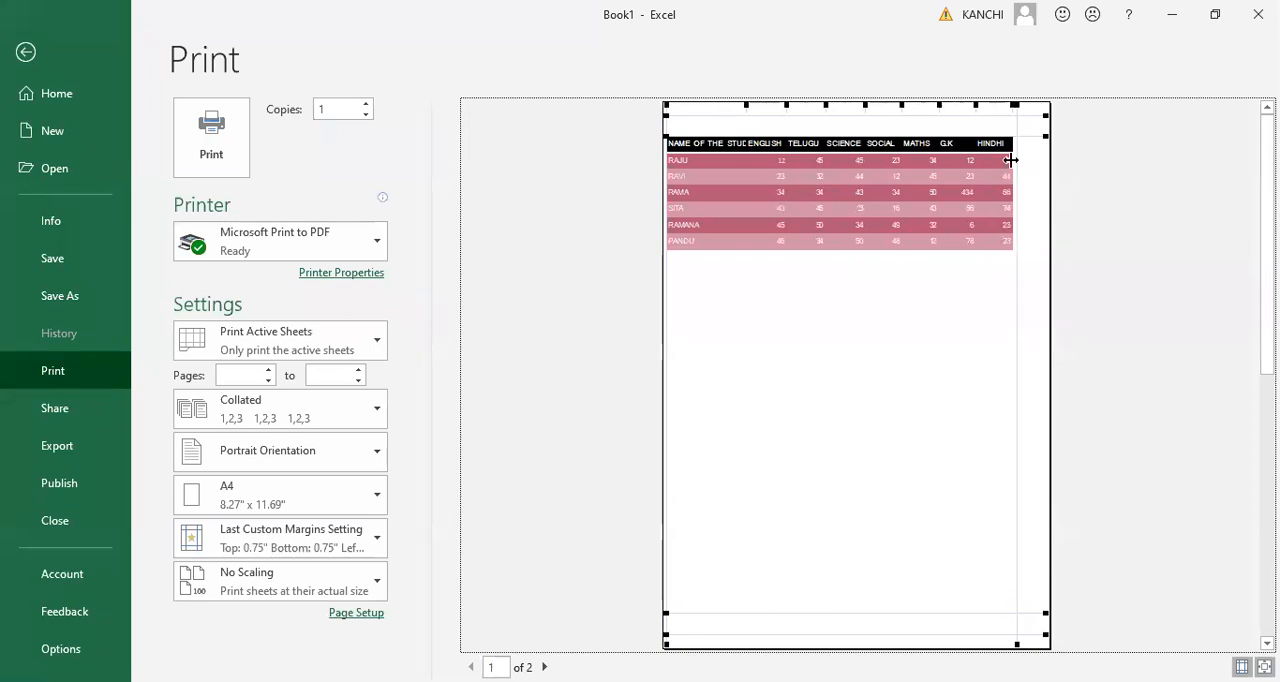
drag(746, 107, 793, 109)
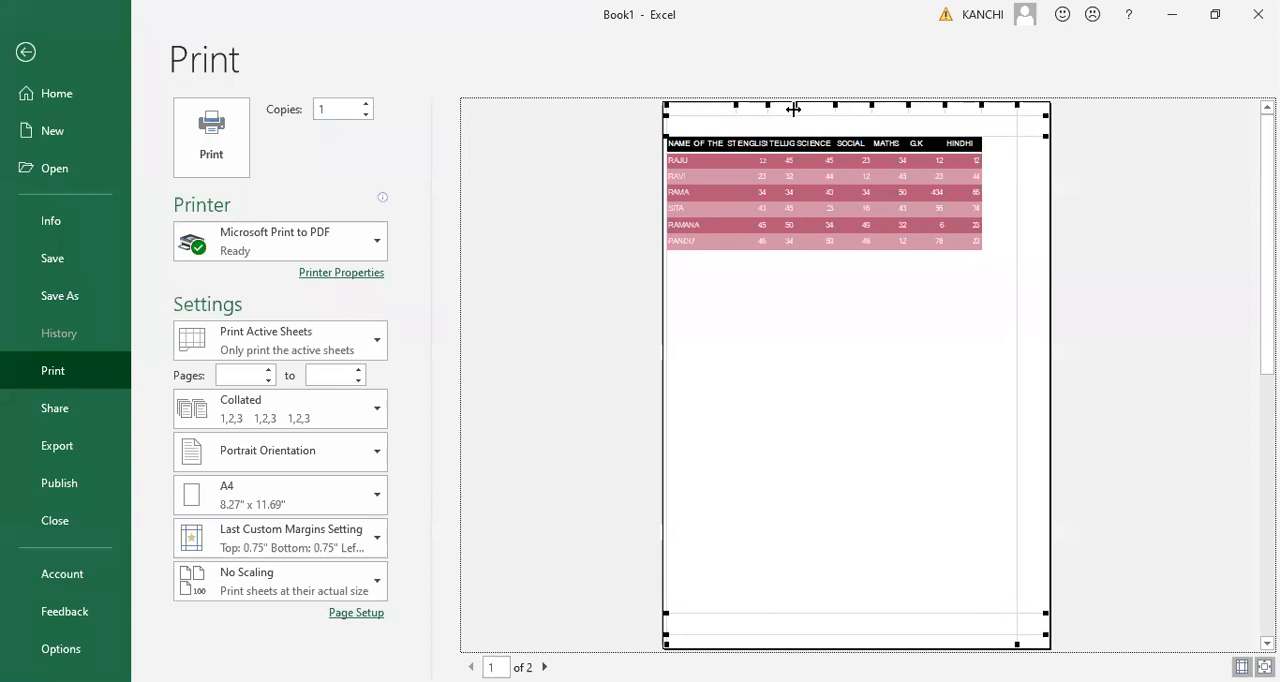
drag(835, 105, 825, 107)
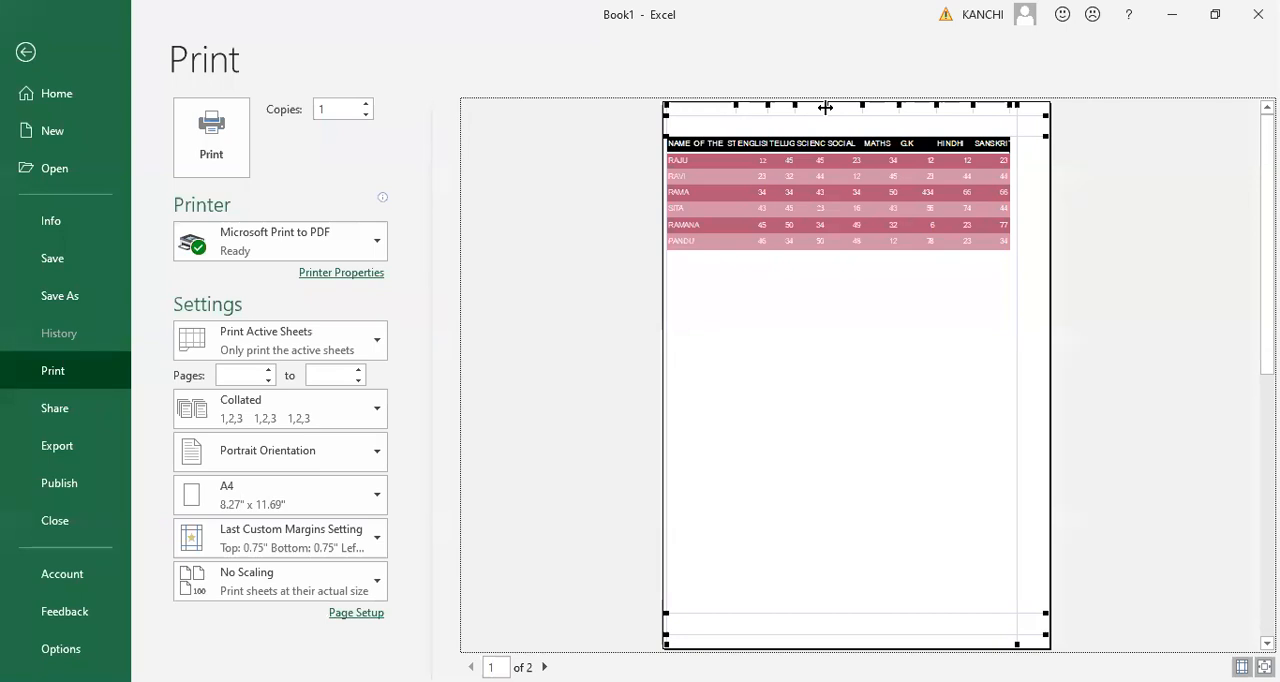
key(Escape)
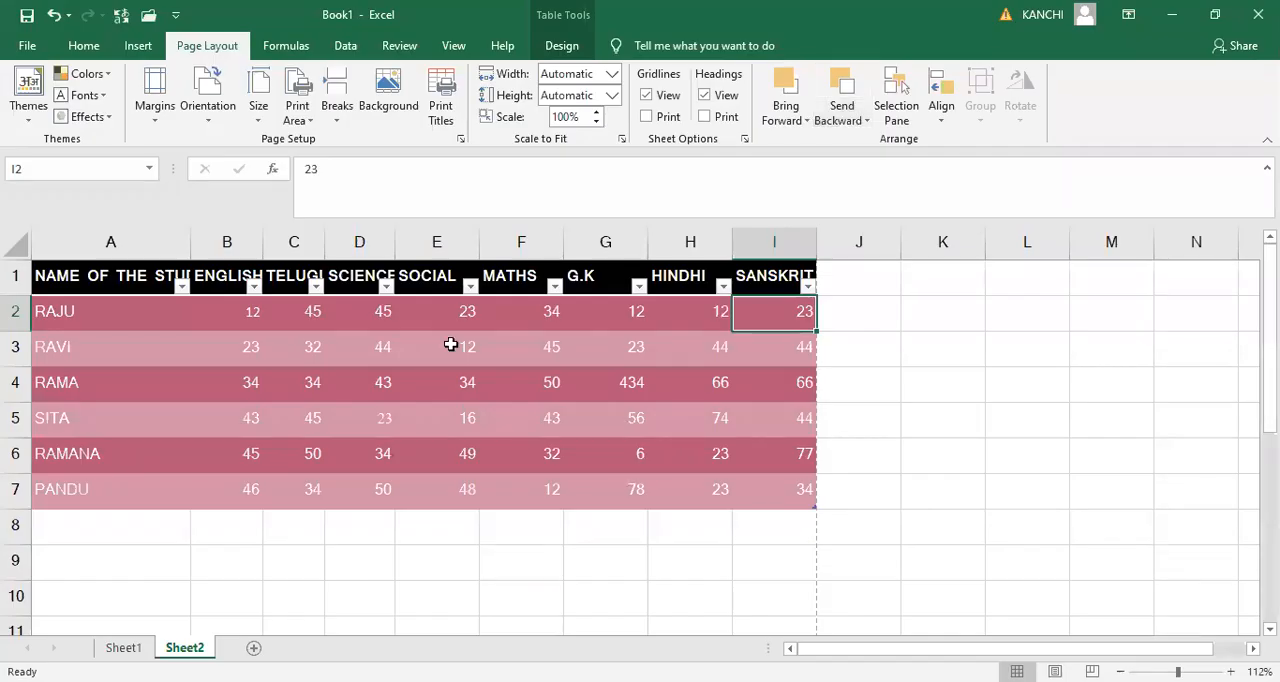
- Compare the margin presets by applying Last Custom Setting, Normal and finally Narrow to the sheet
click(157, 105)
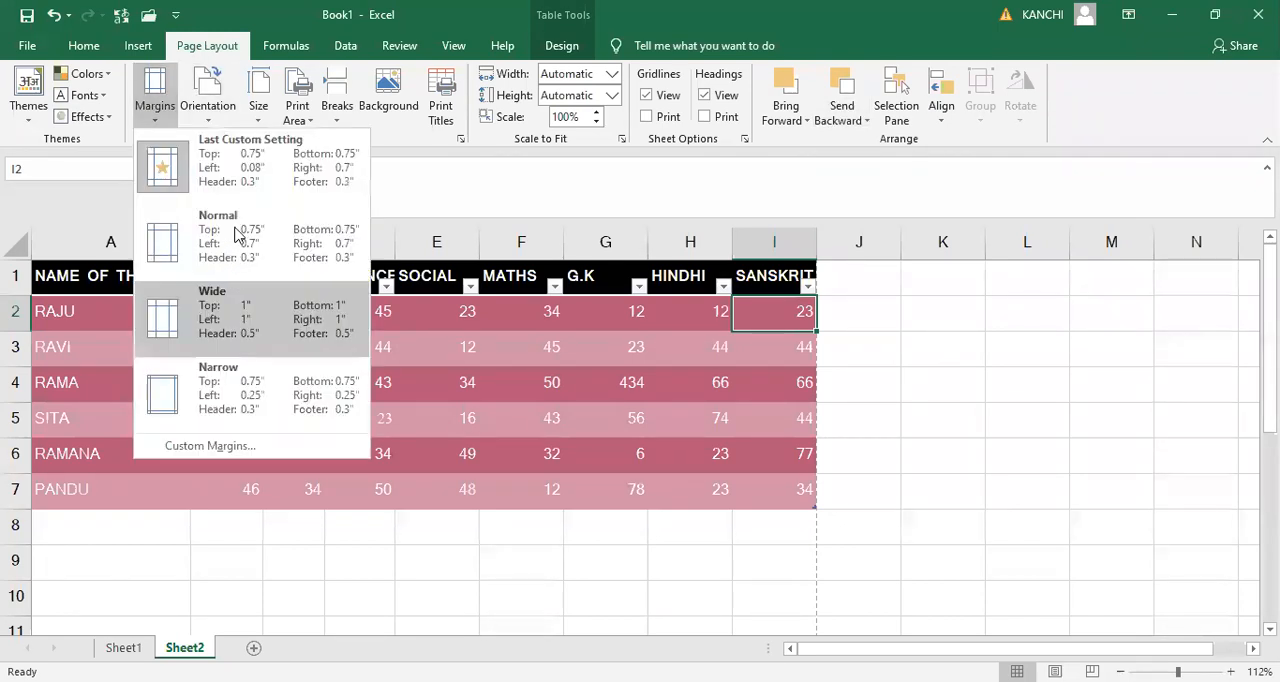
click(240, 175)
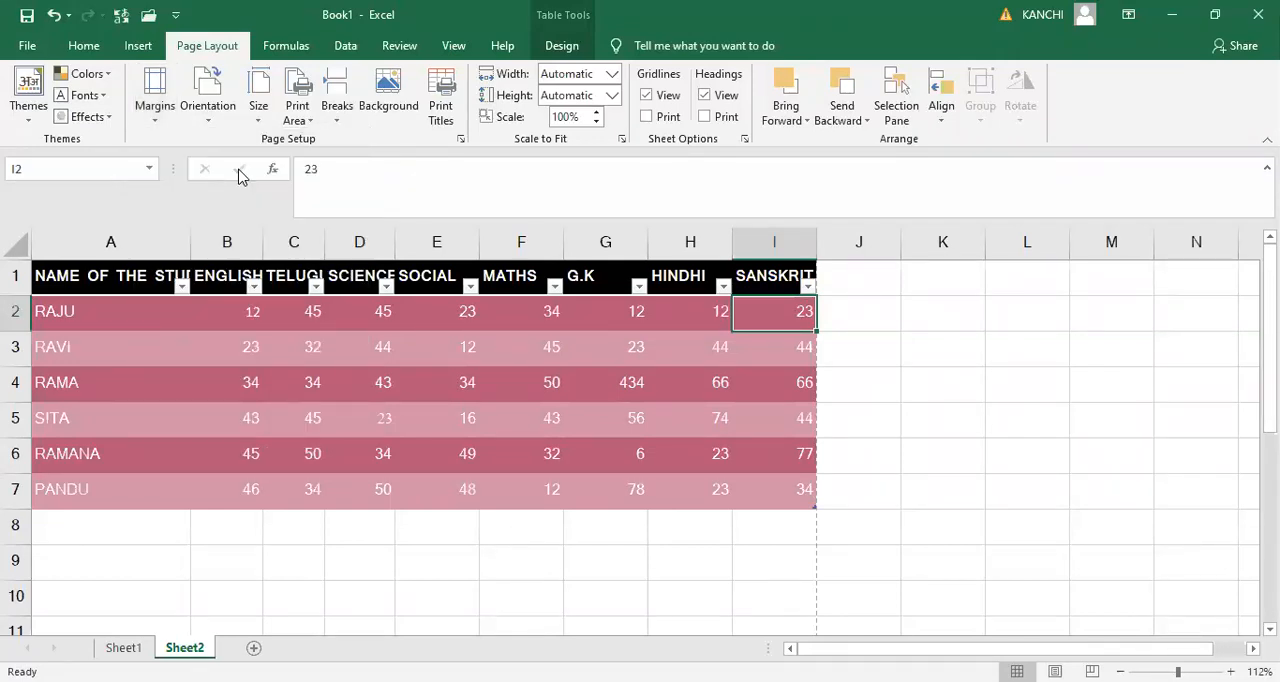
click(153, 112)
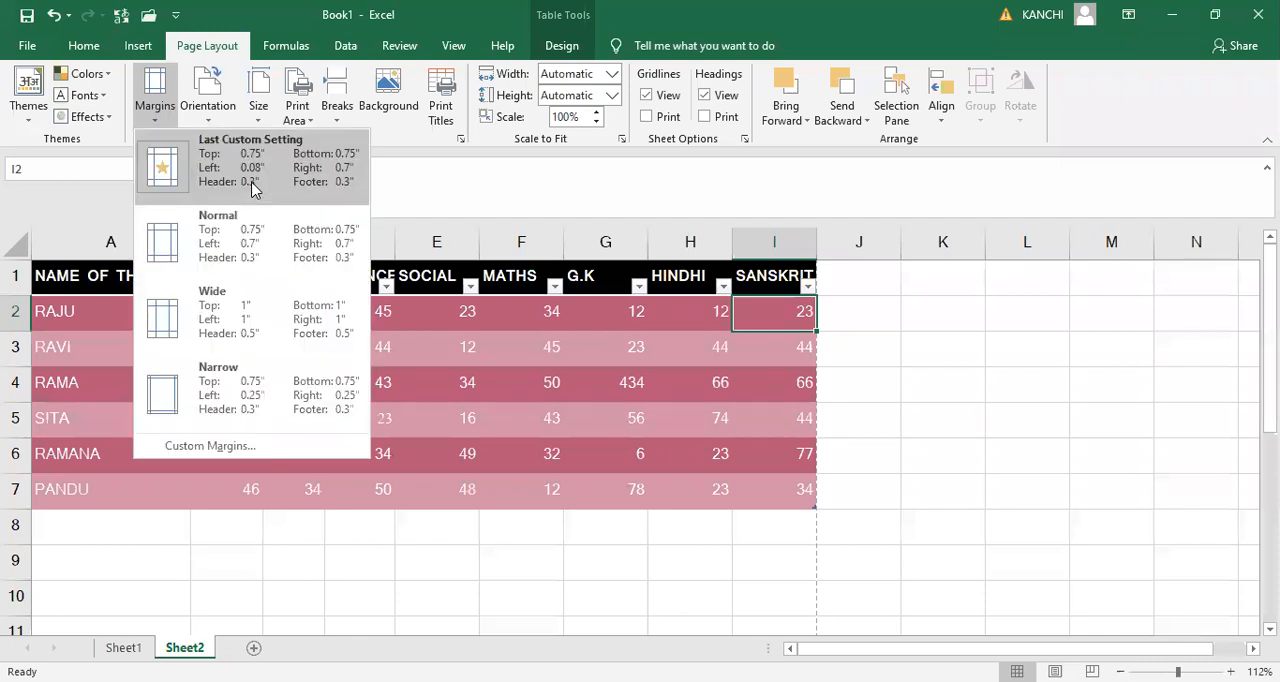
click(253, 262)
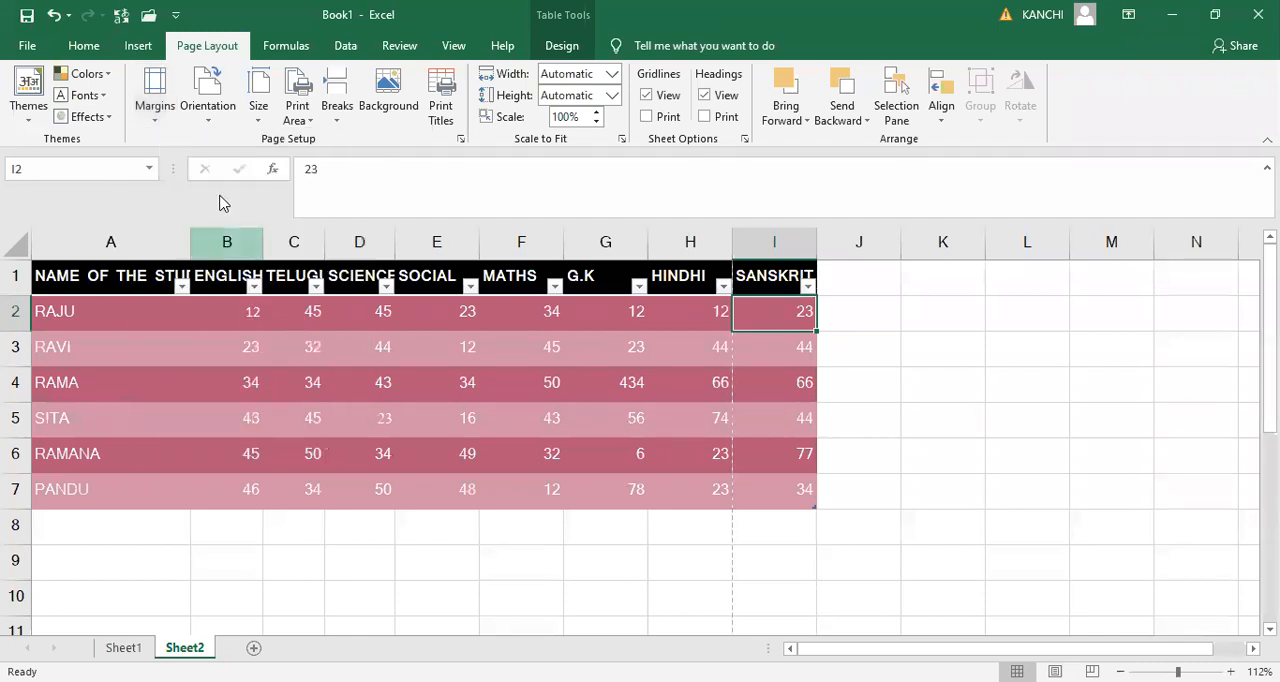
click(160, 117)
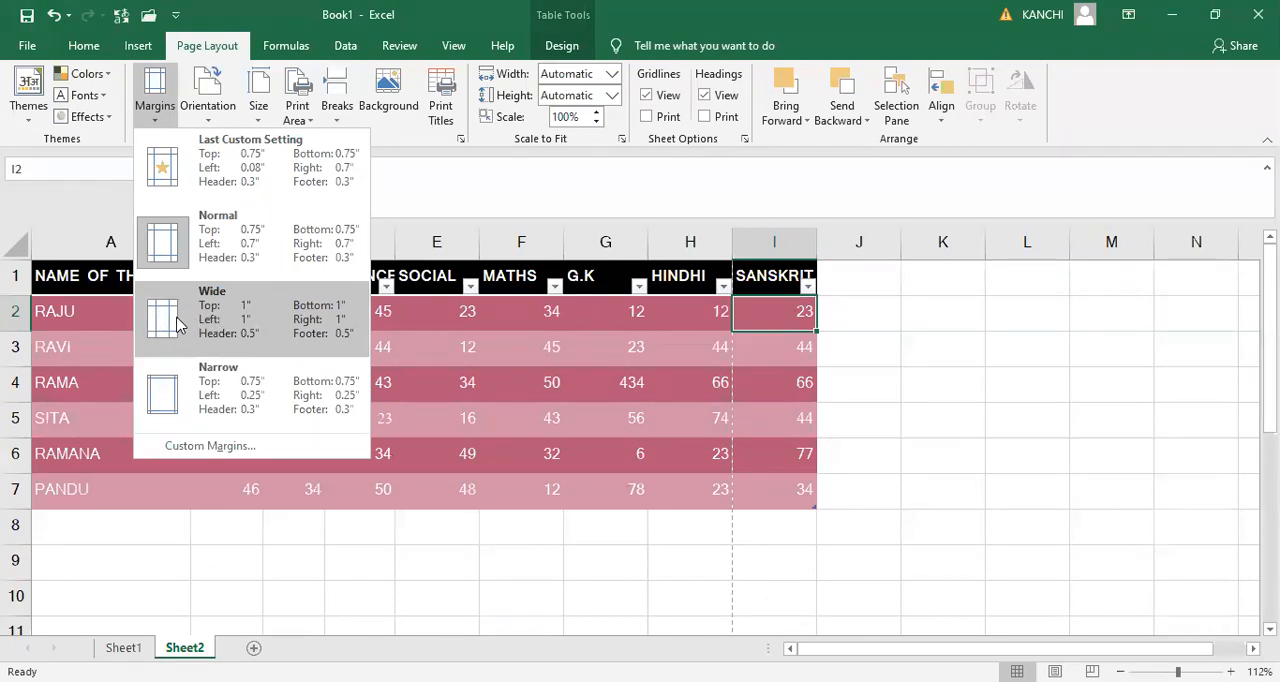
click(222, 389)
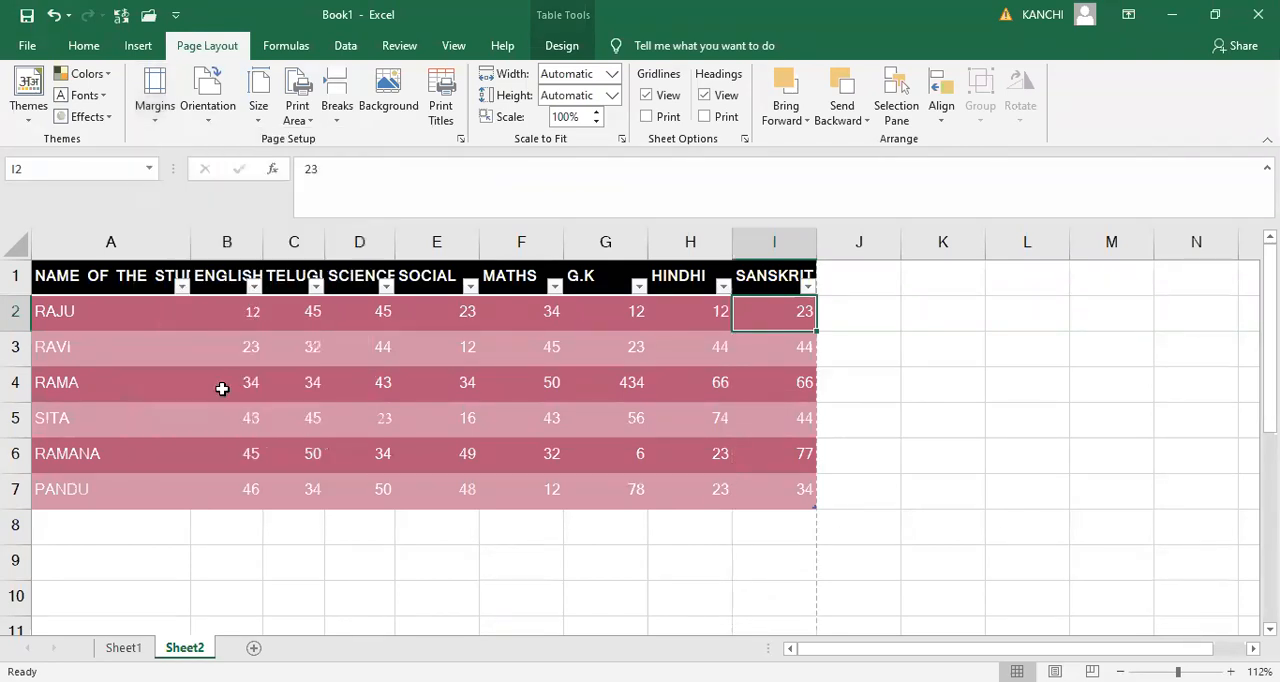
- Try different left values in the custom page margins and apply a left margin of 0.75
click(162, 117)
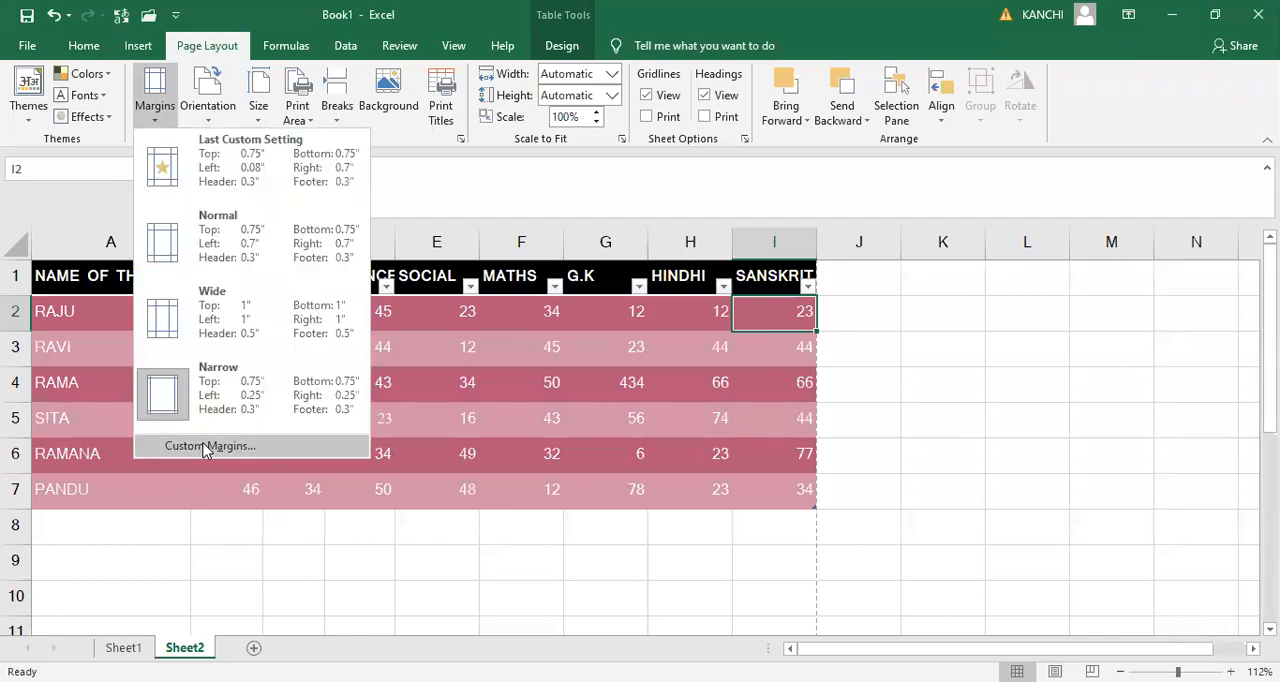
click(208, 446)
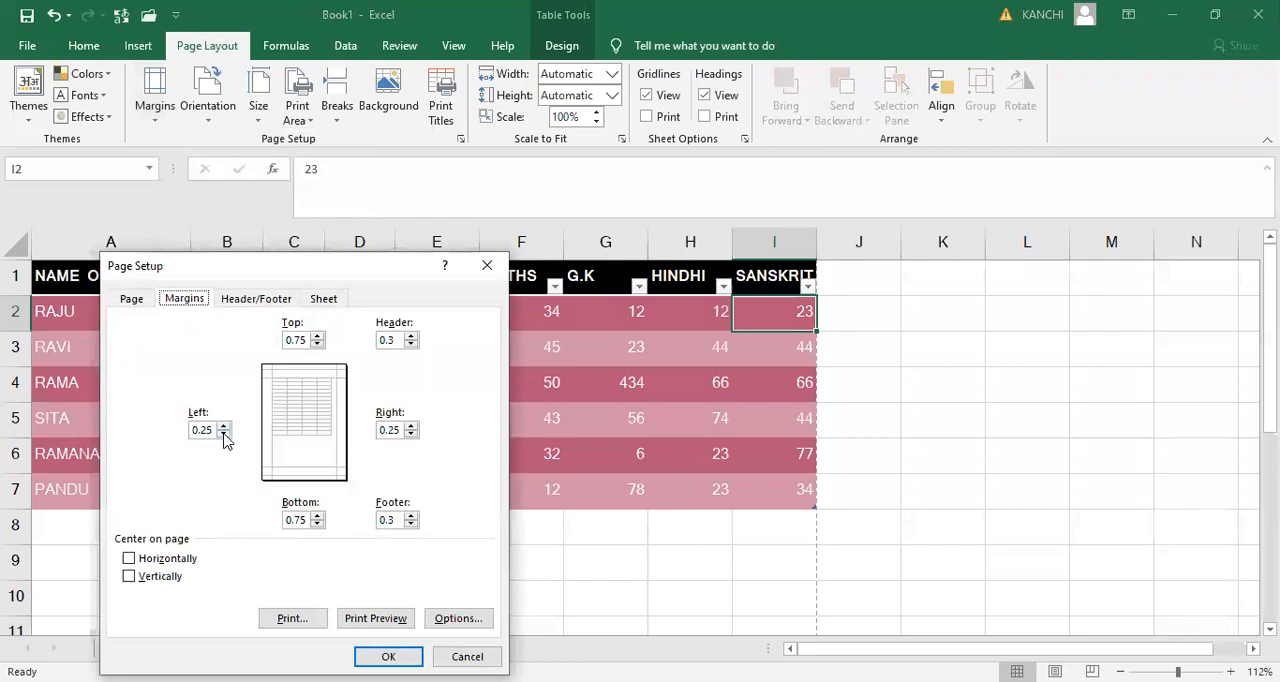
click(224, 437)
text(0)
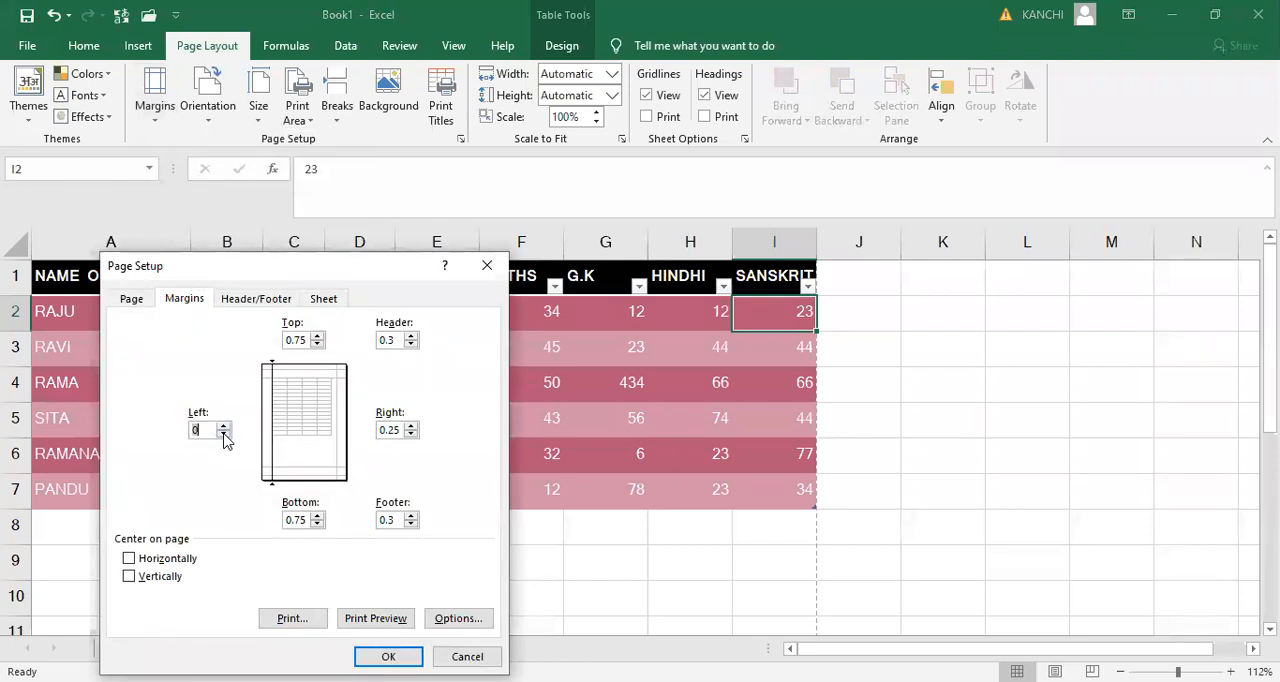
click(224, 426)
click(224, 426)
click(224, 426)
click(224, 426)
click(224, 426)
click(224, 426)
click(224, 426)
click(223, 435)
click(224, 436)
click(224, 436)
click(224, 436)
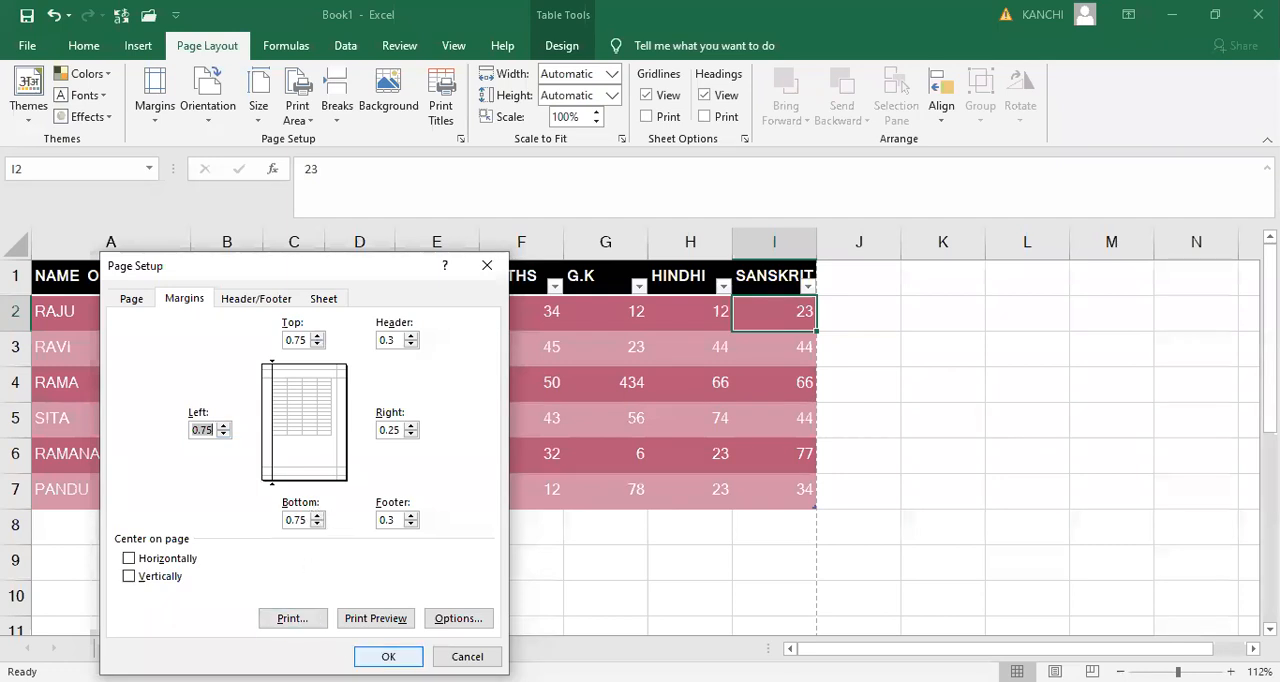
click(388, 656)
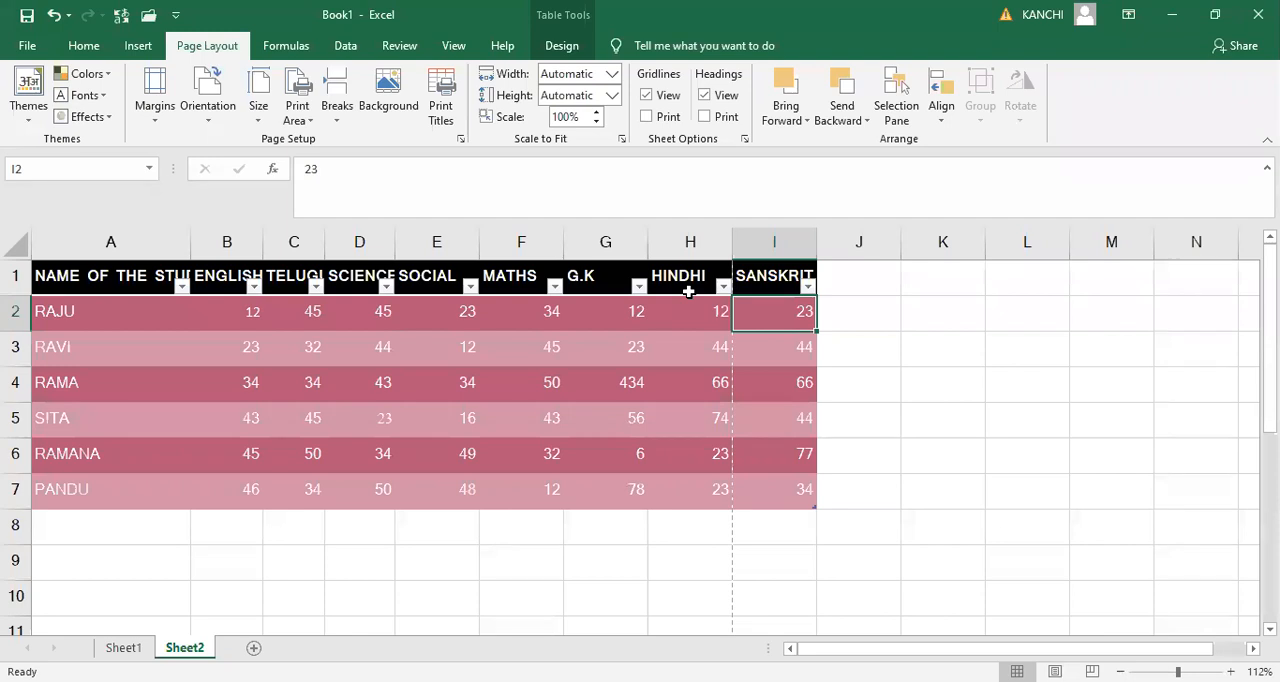
- Set cells A1:D5 of the marks table as the print area and check it in the print preview
click(462, 546)
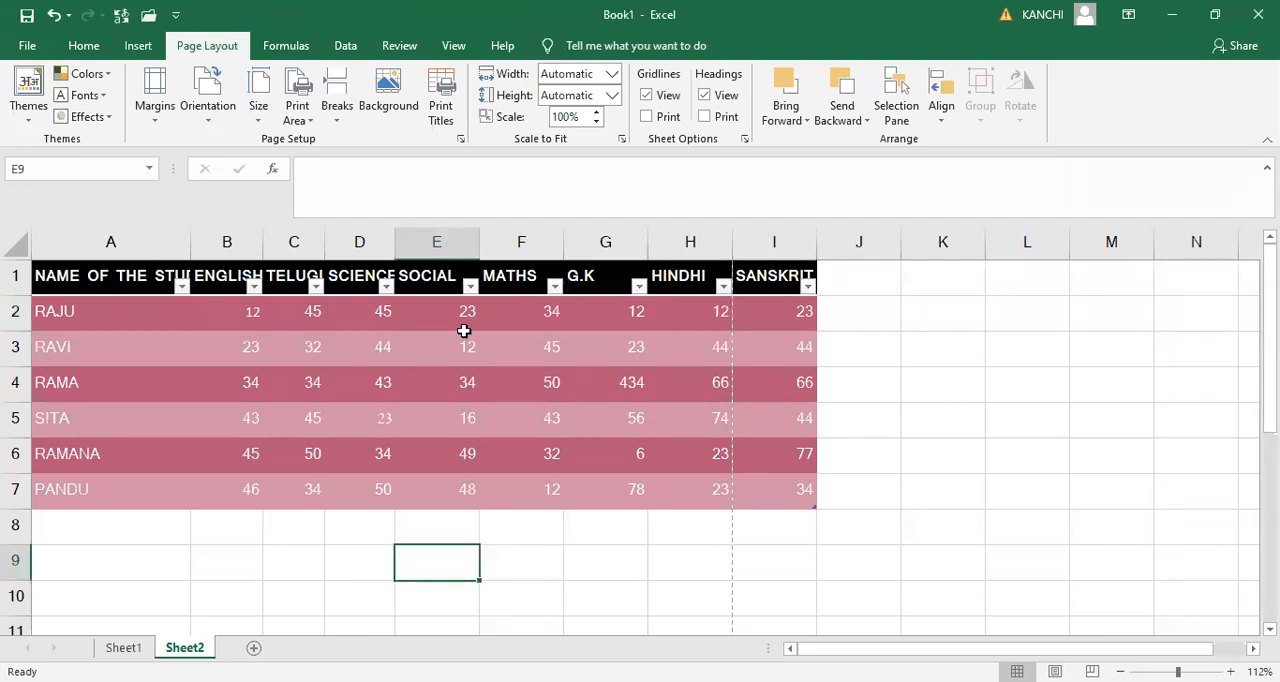
click(465, 323)
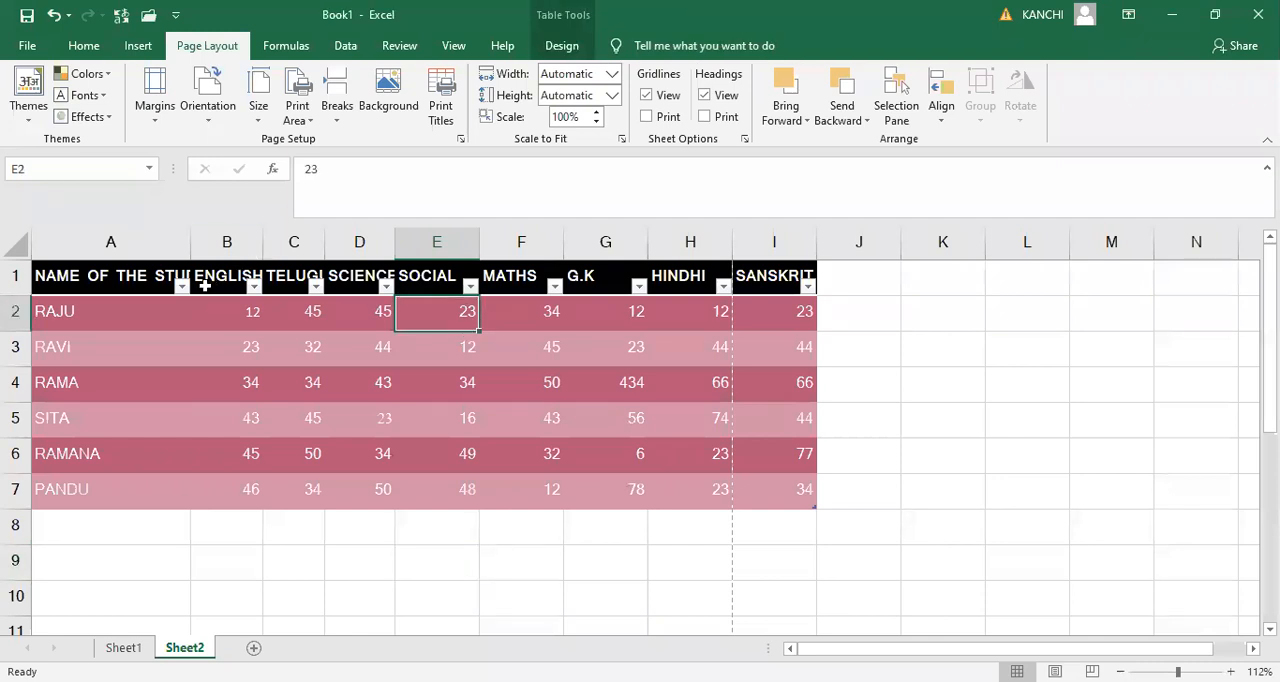
click(75, 277)
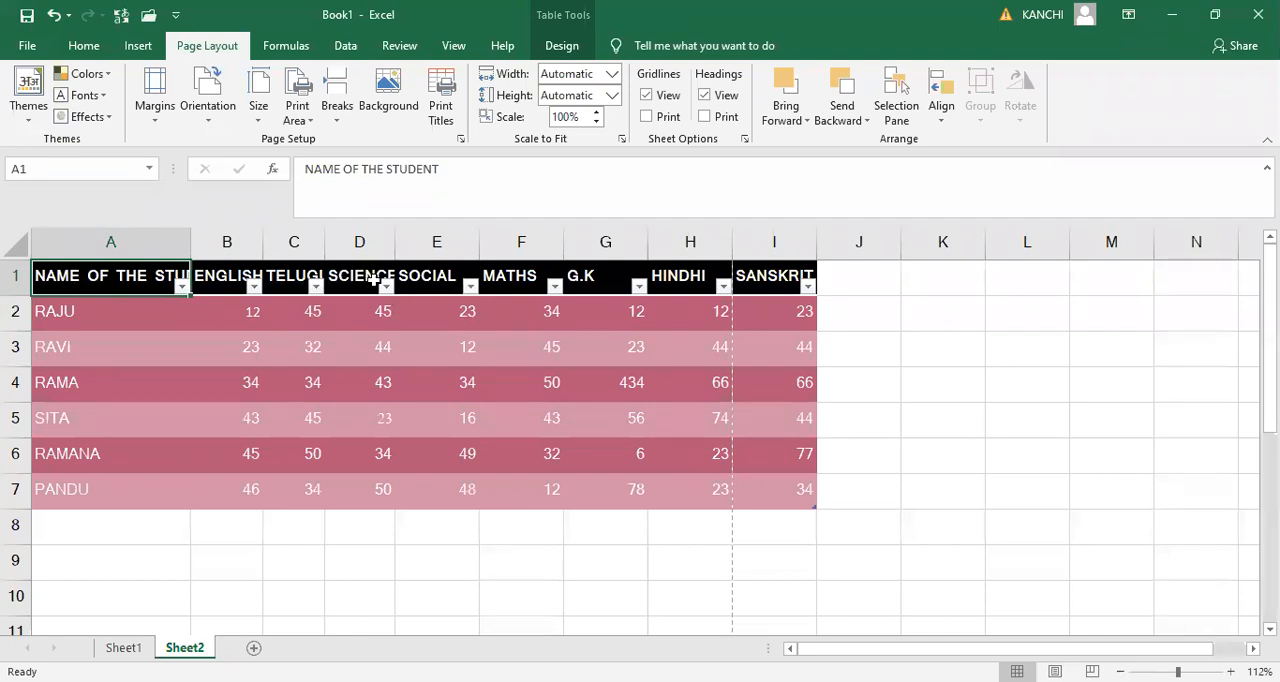
key(shift+Right)
key(shift+Right)
key(shift+Right)
key(shift+Down)
key(shift+Down)
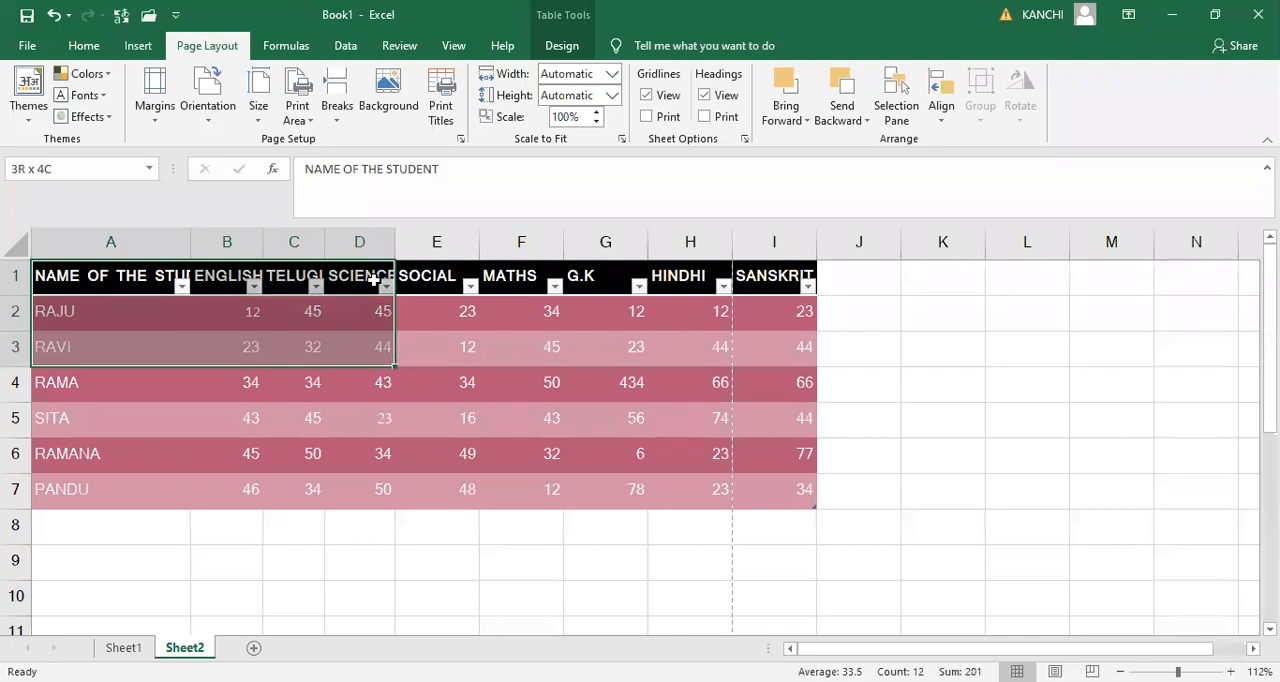
key(shift+Down)
key(shift+Down)
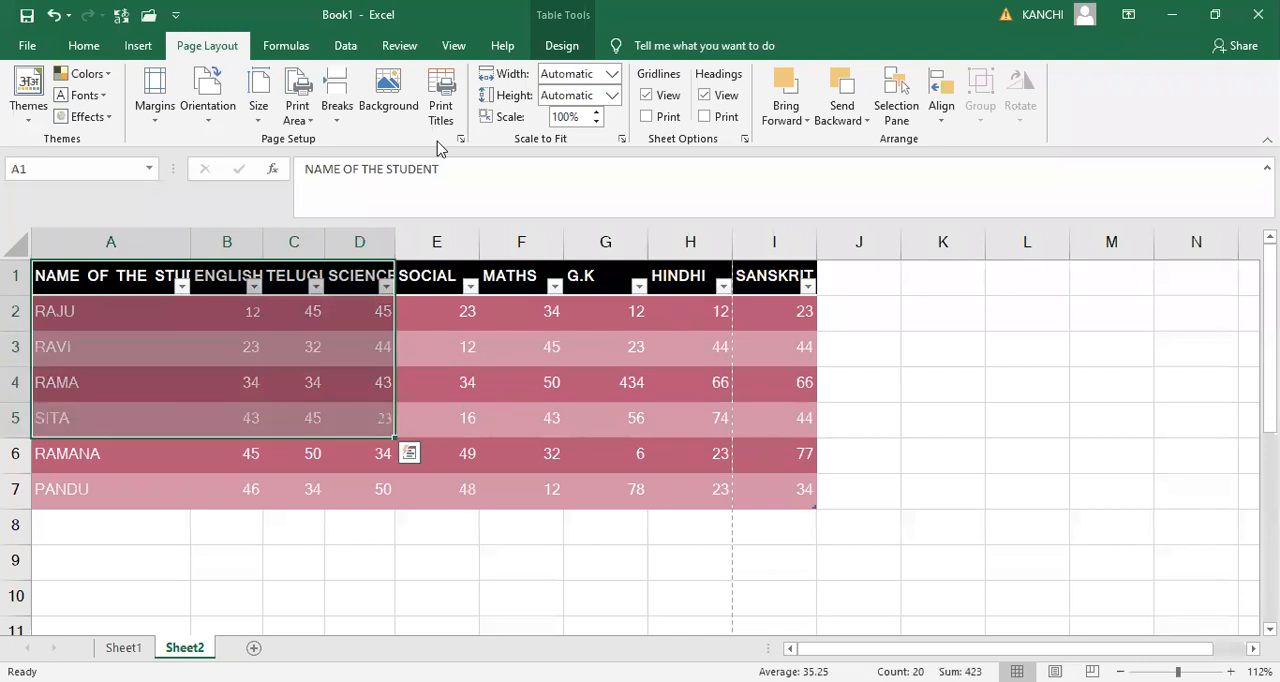
click(307, 121)
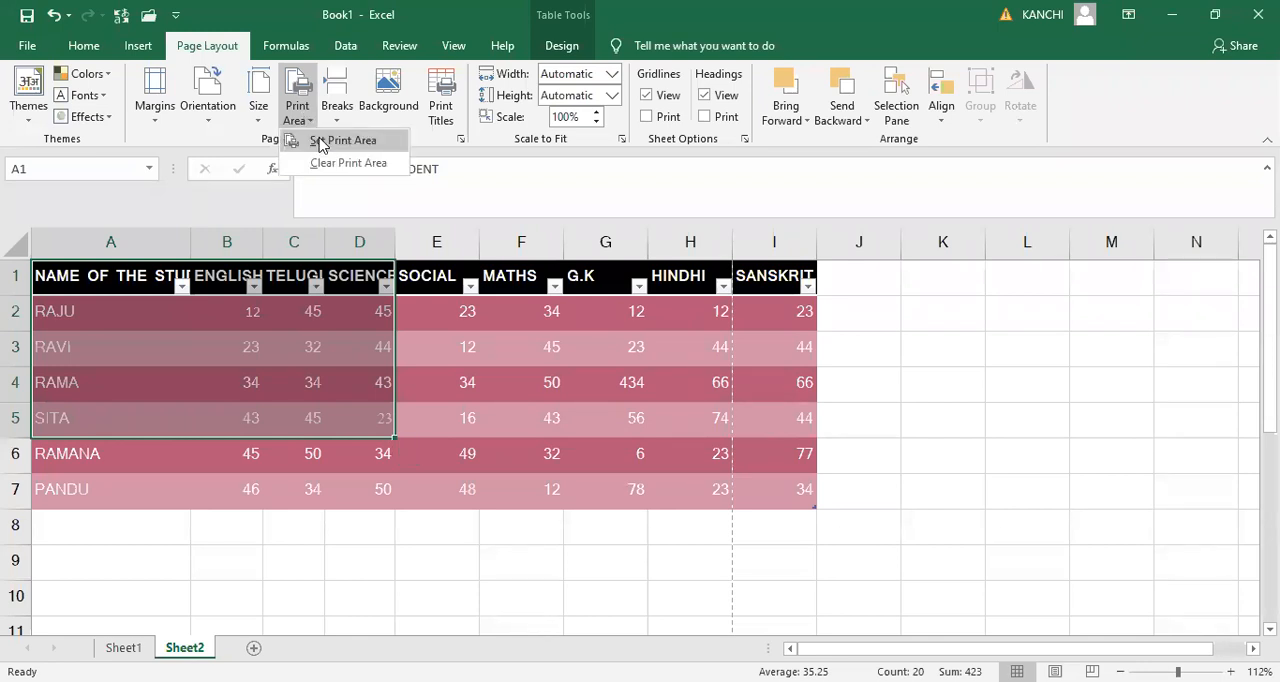
click(321, 142)
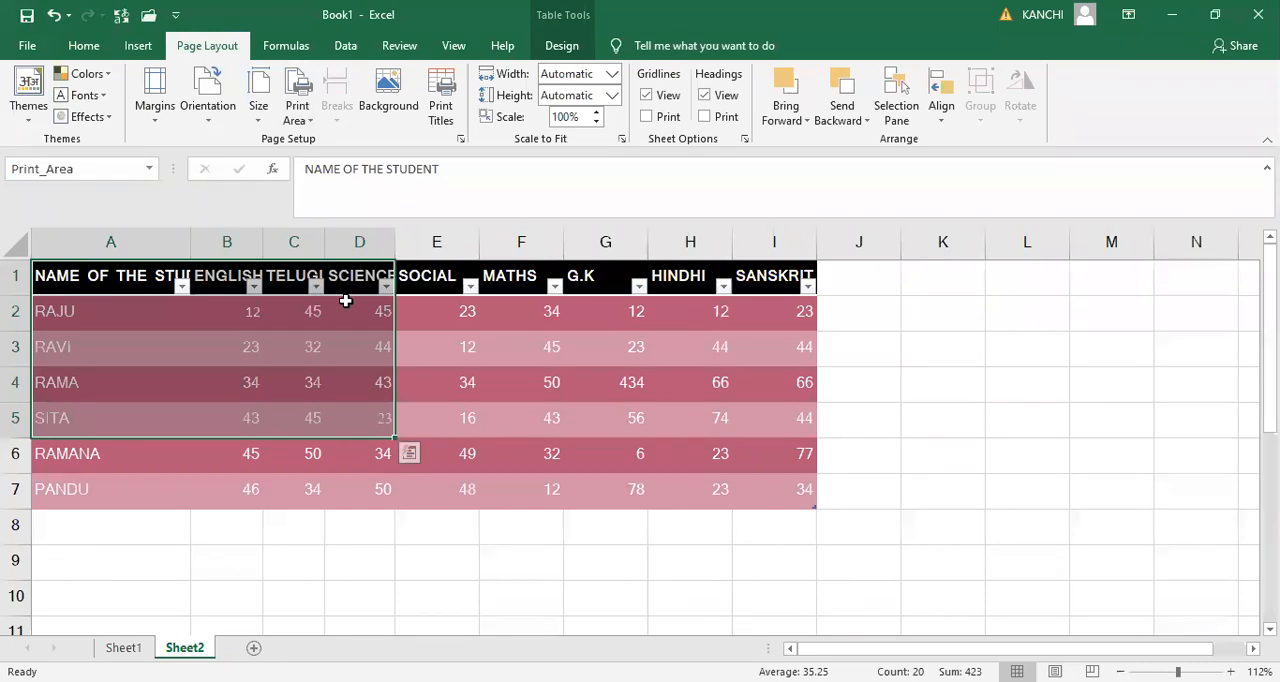
key(ctrl+p)
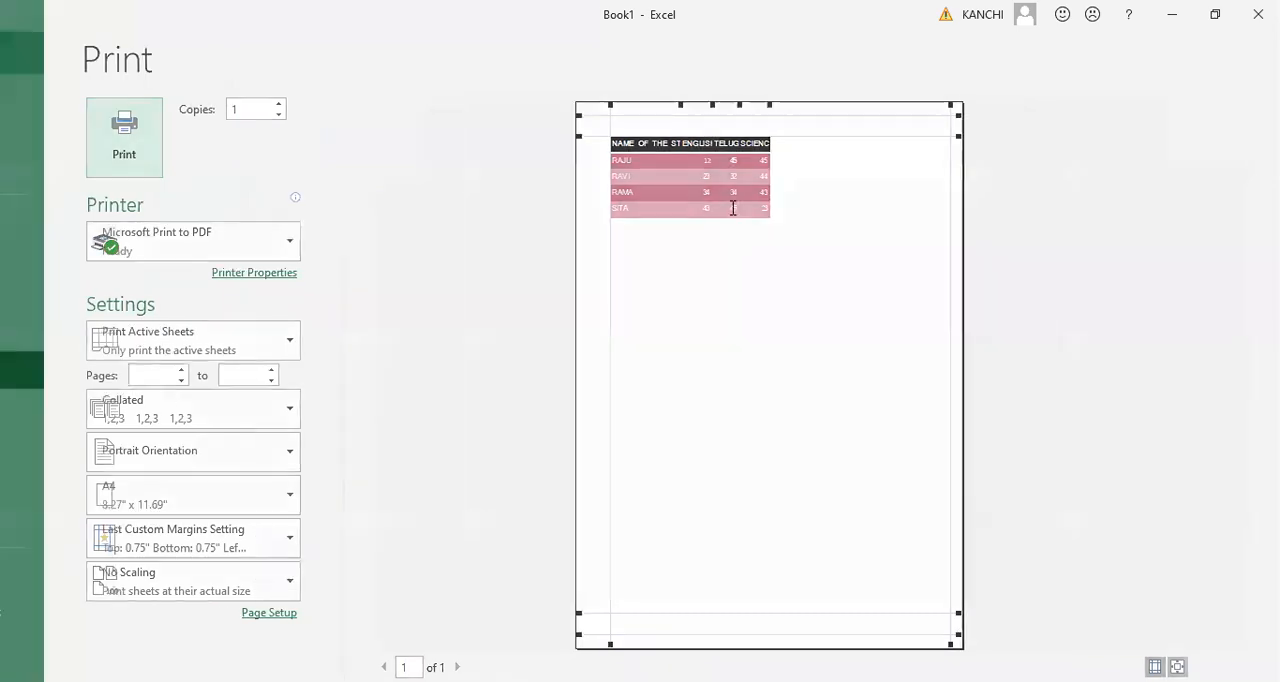
key(Escape)
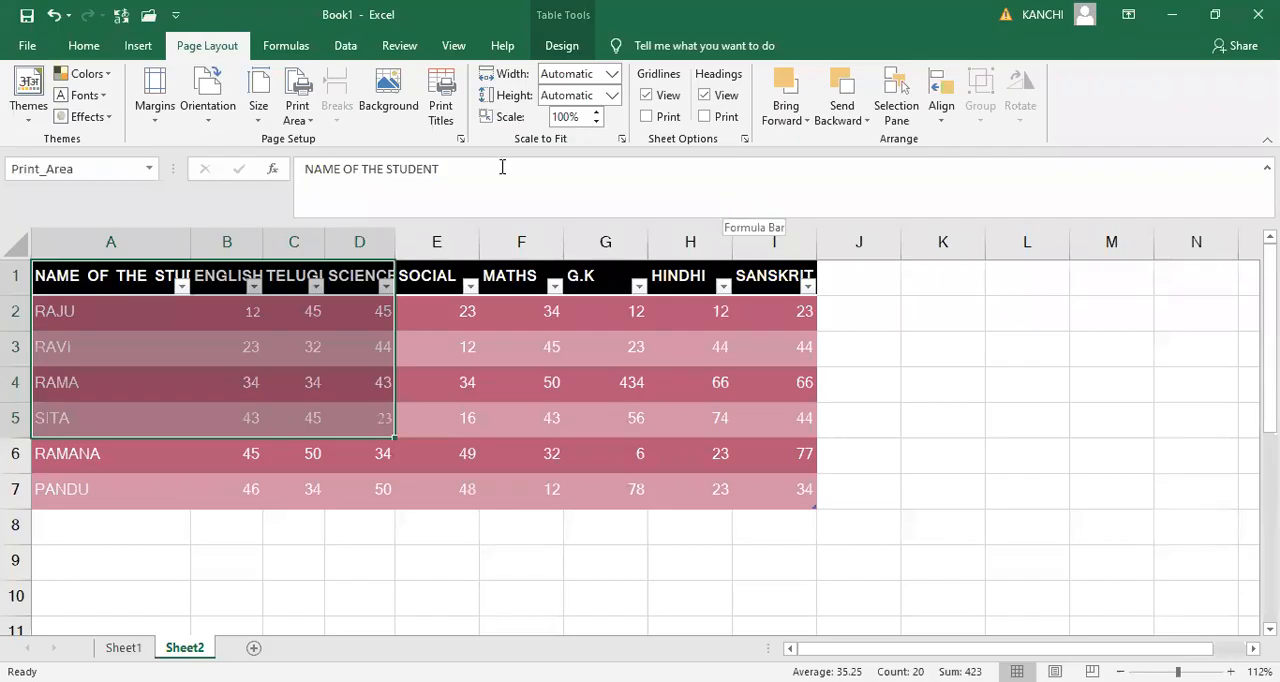
- Clear the print area of Sheet2 and check the print preview
click(309, 121)
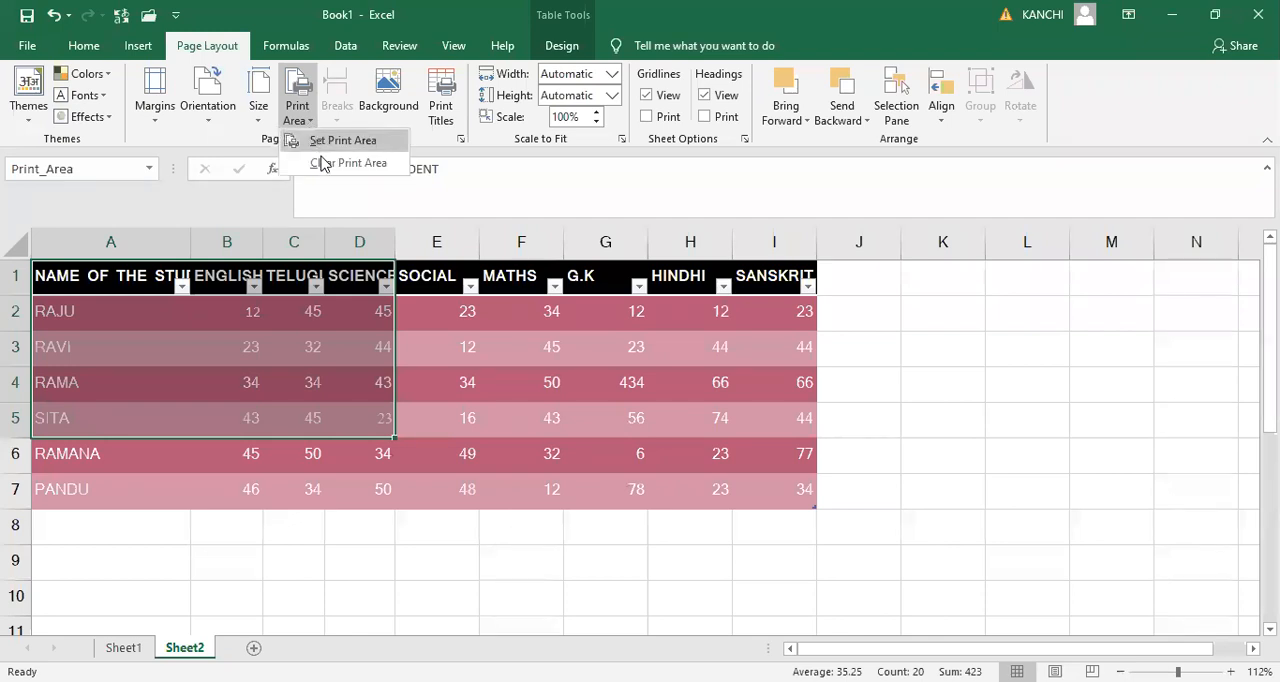
click(322, 165)
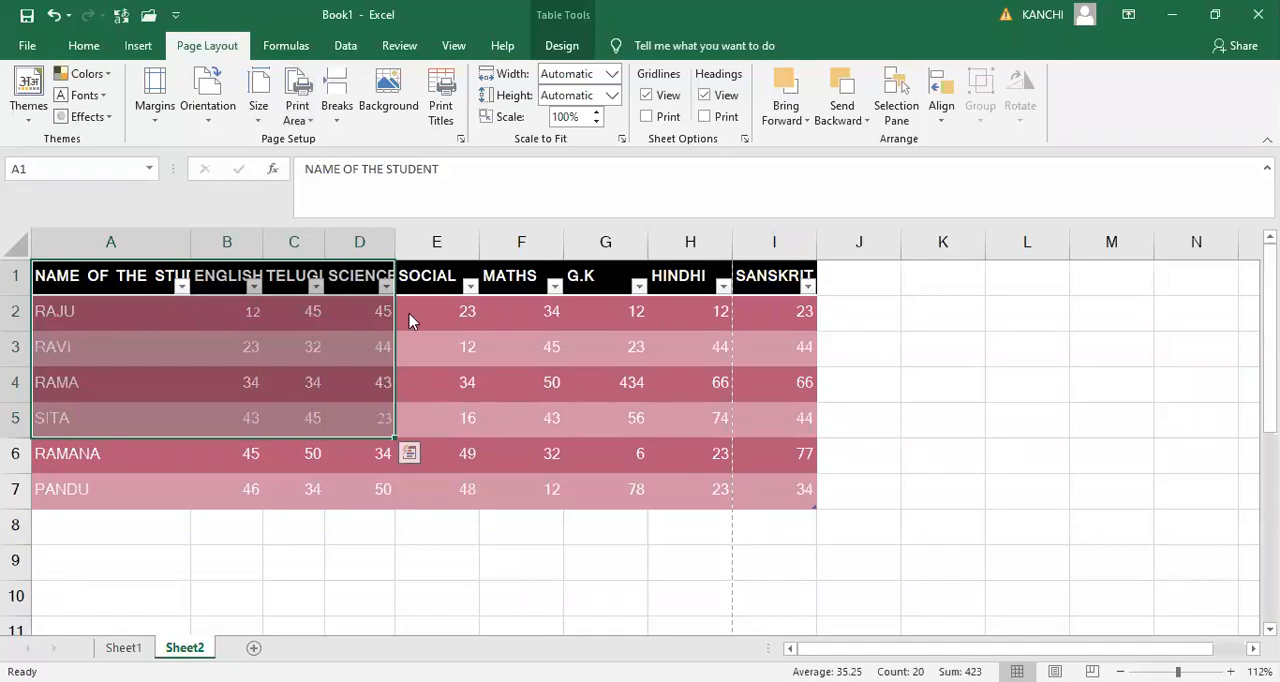
key(ctrl+p)
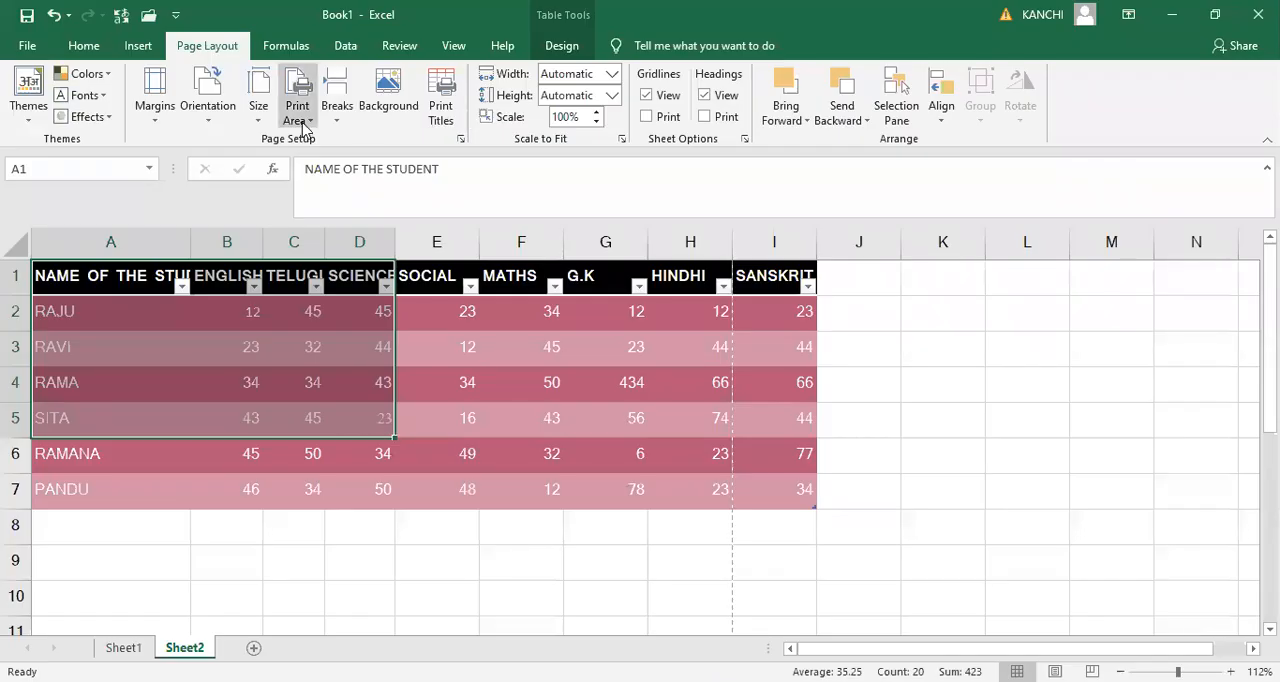
click(303, 122)
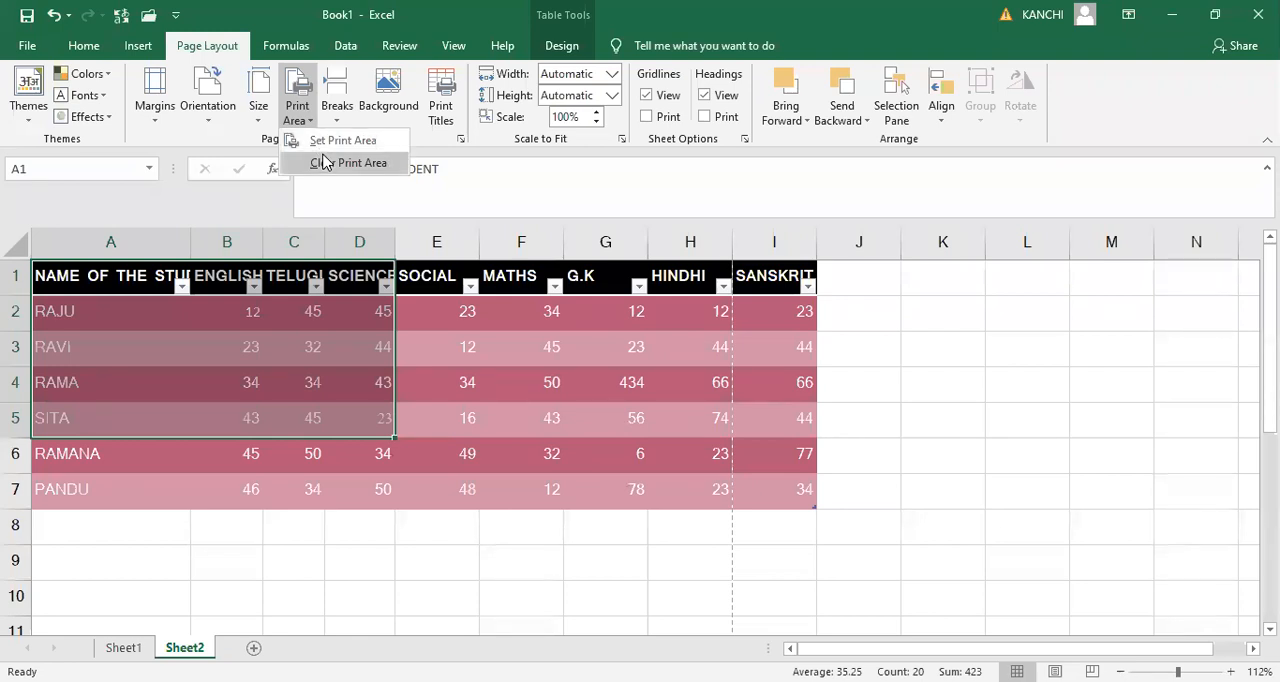
click(323, 162)
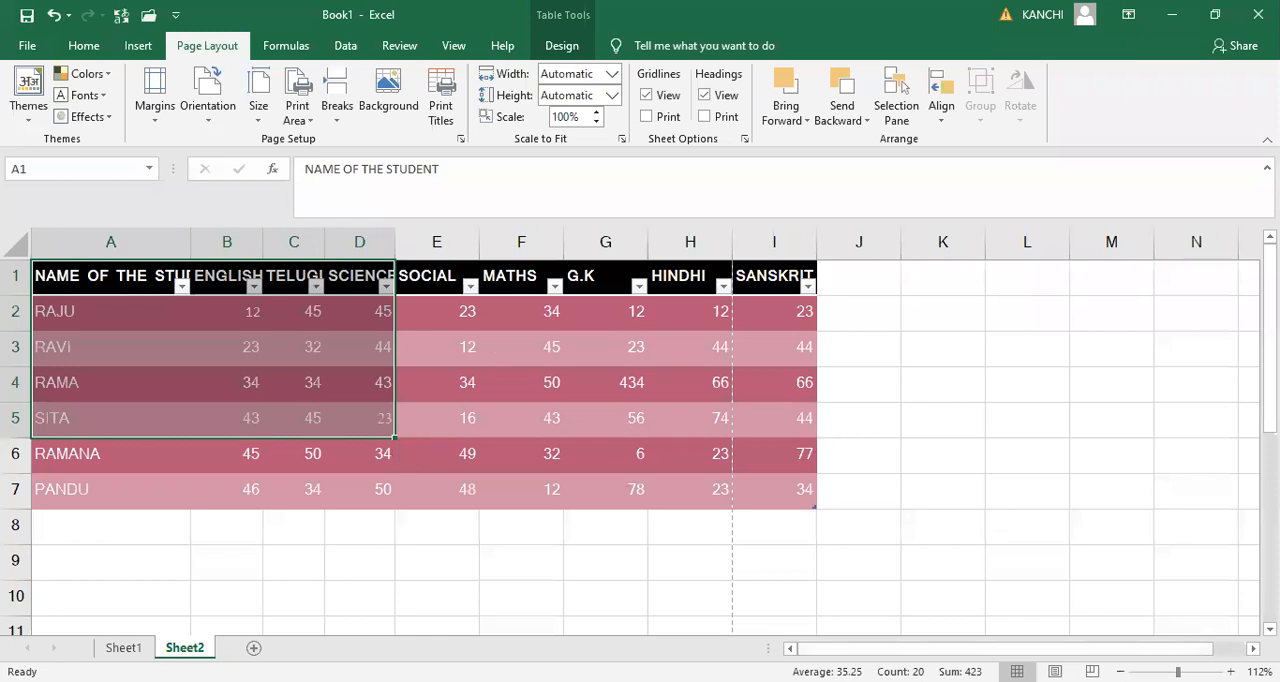
- Insert a page break at cell H6 of the marks table
scroll(943, 525, down, 5)
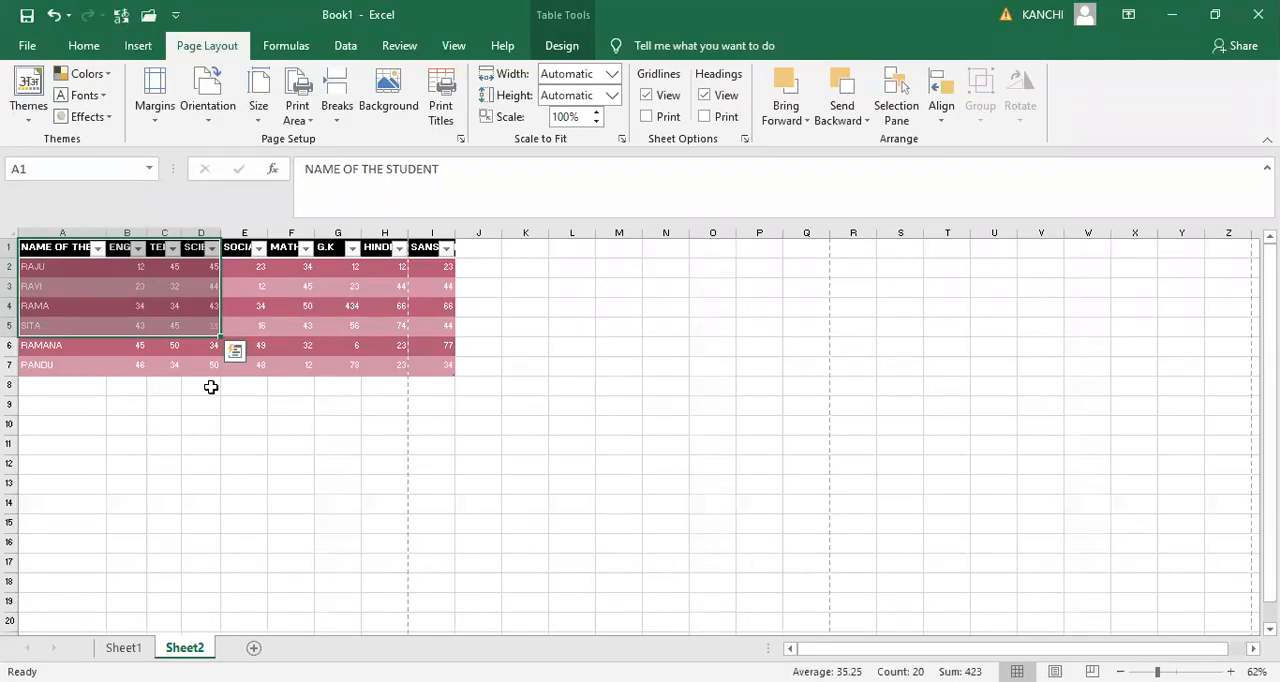
drag(1157, 672, 1145, 672)
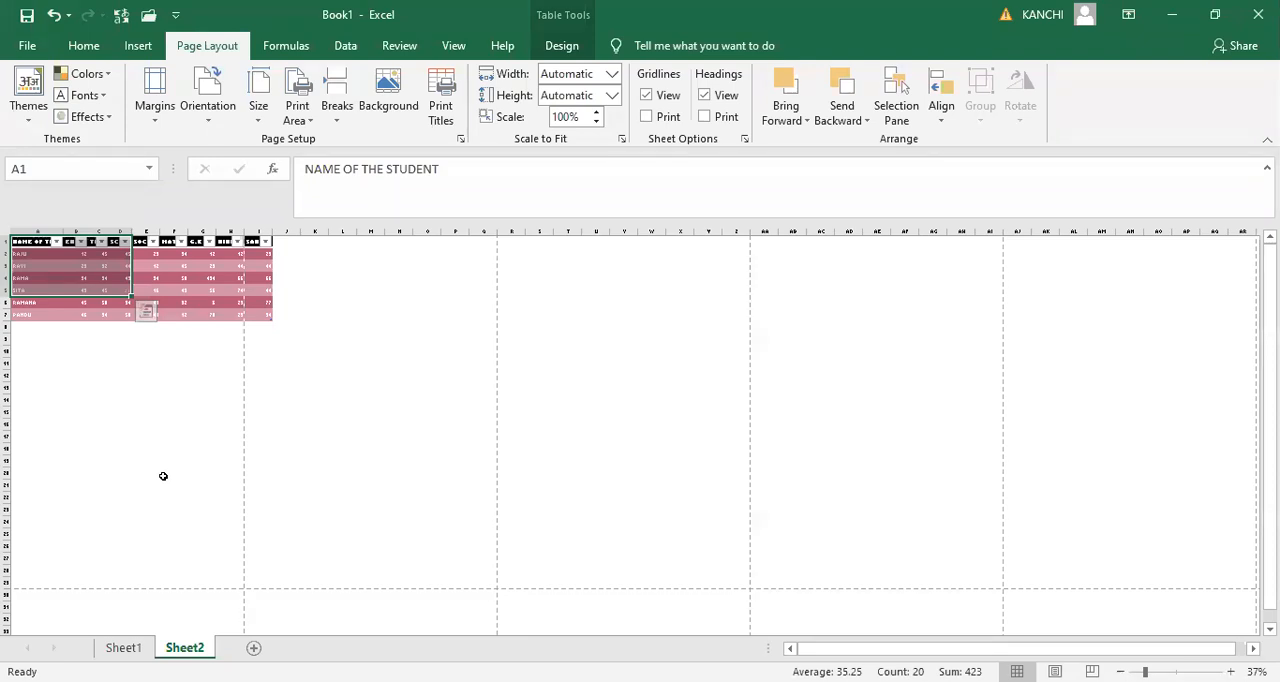
click(235, 303)
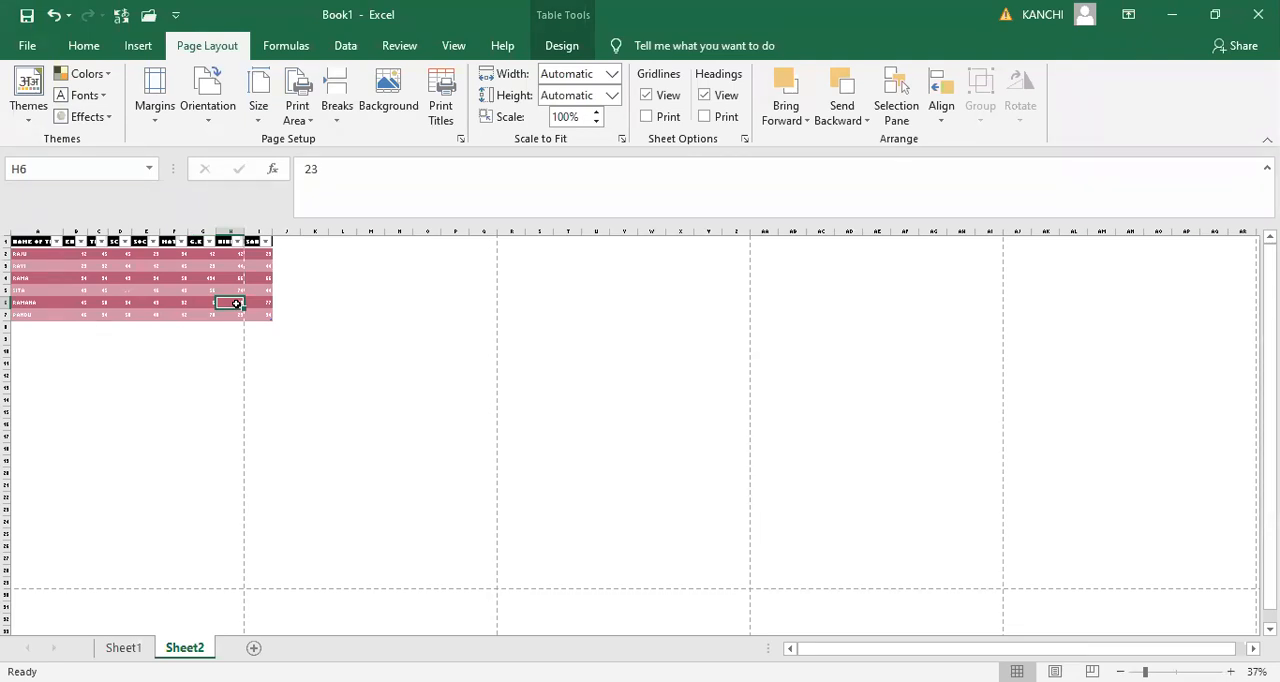
click(337, 118)
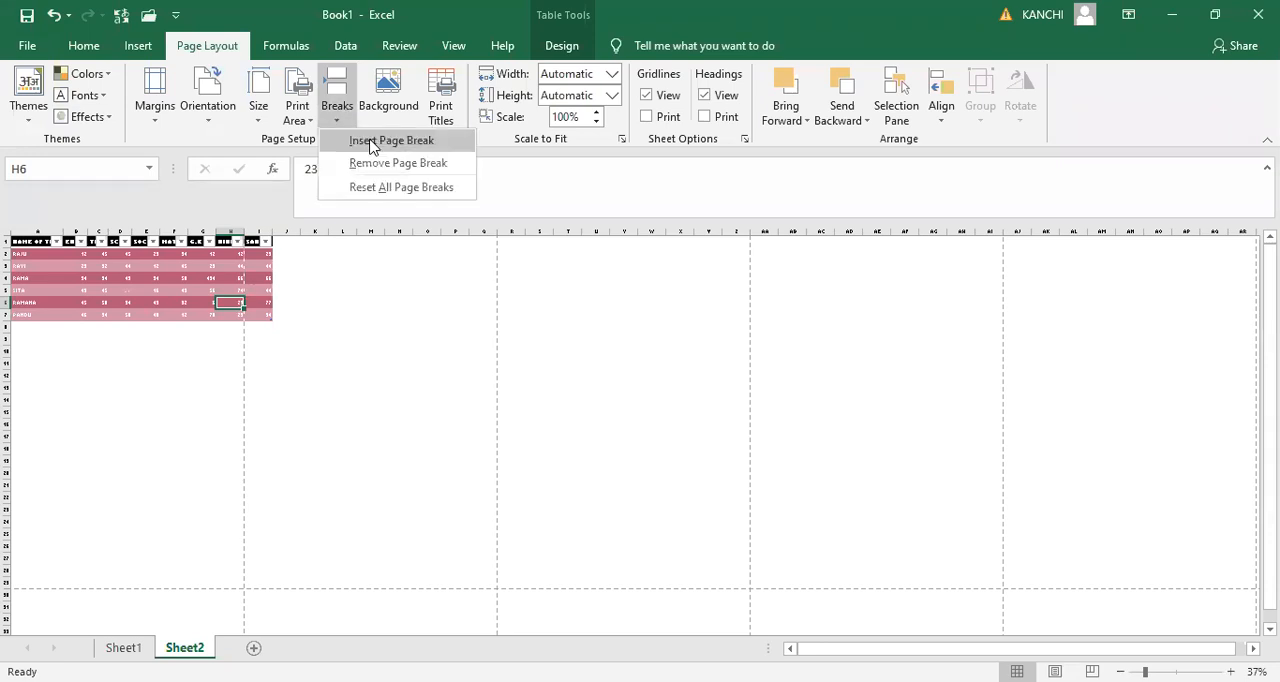
click(372, 143)
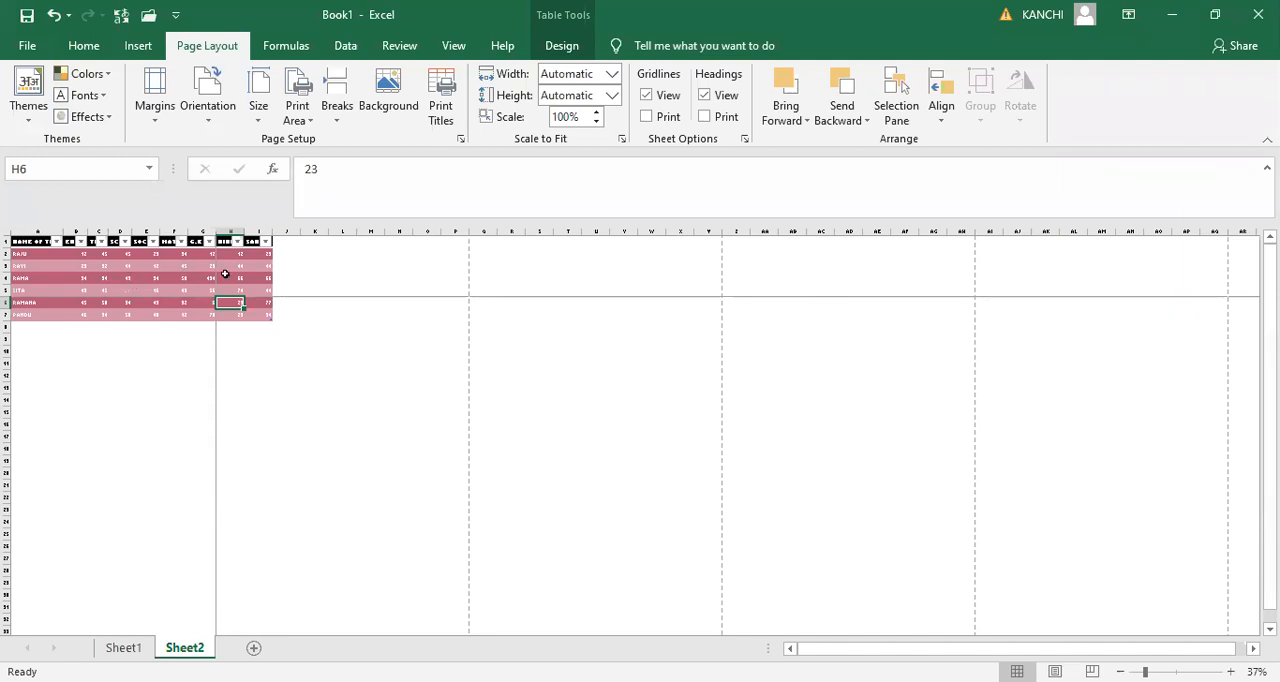
click(290, 279)
drag(290, 279, 772, 281)
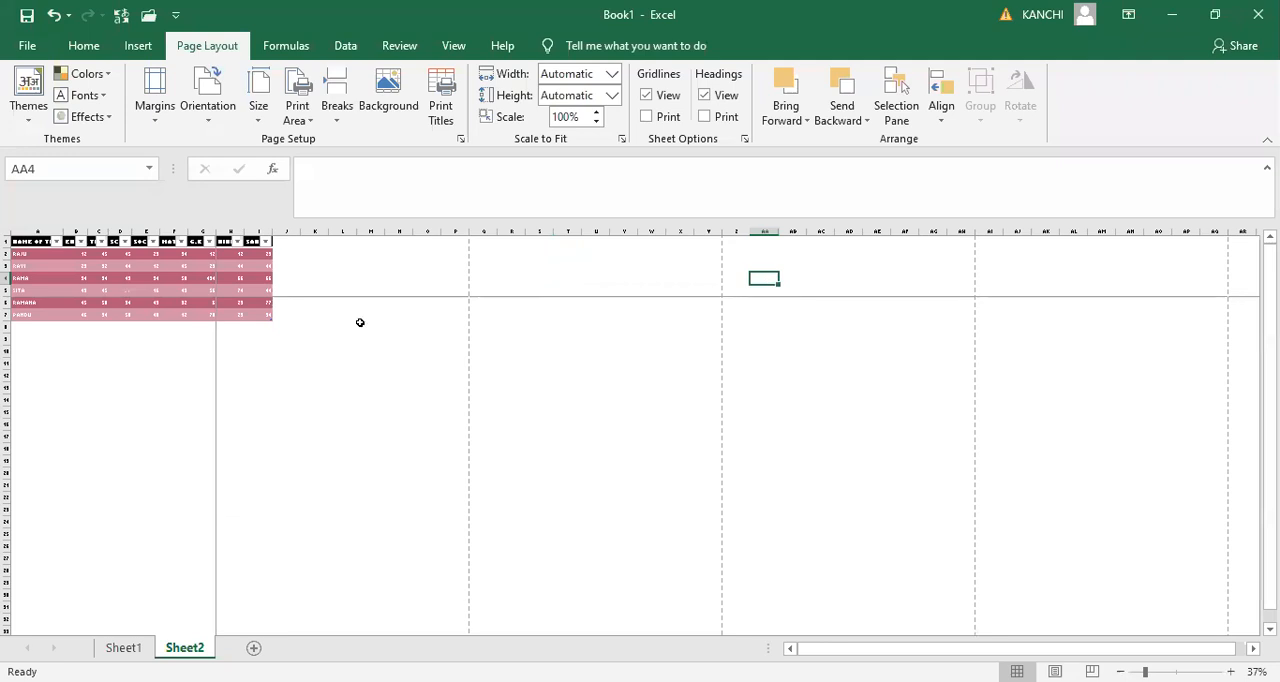
click(77, 400)
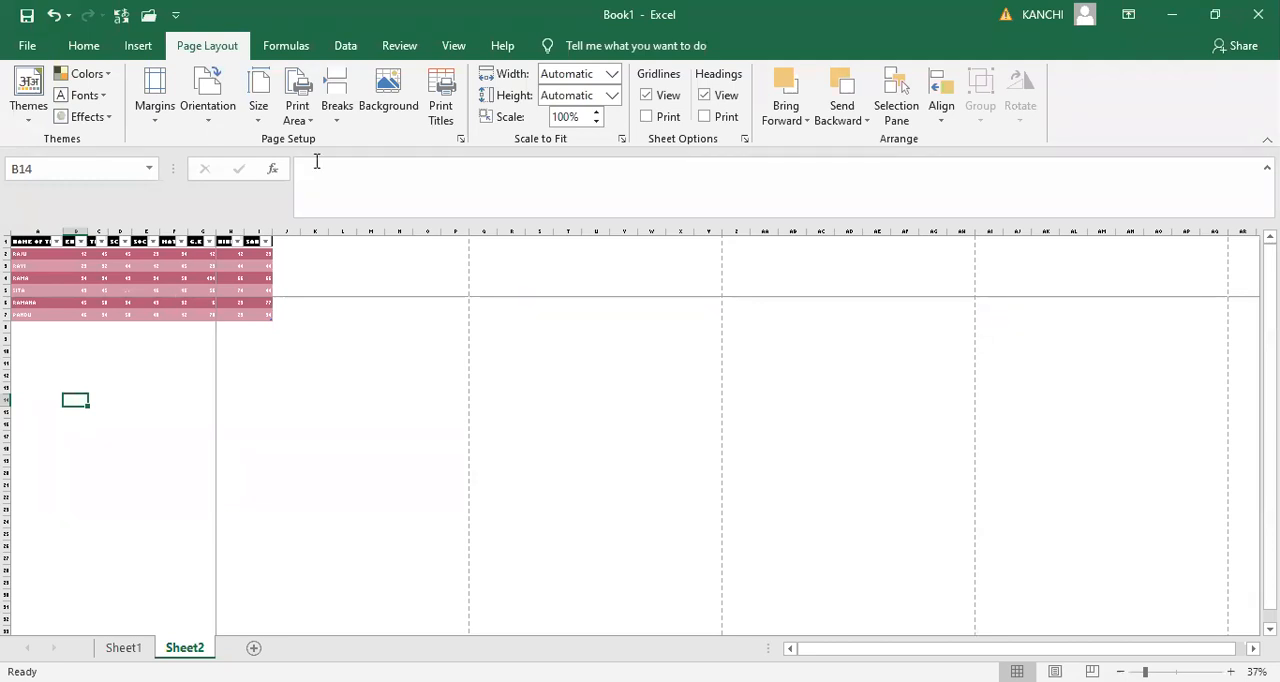
- Reset all page breaks on Sheet2
click(340, 128)
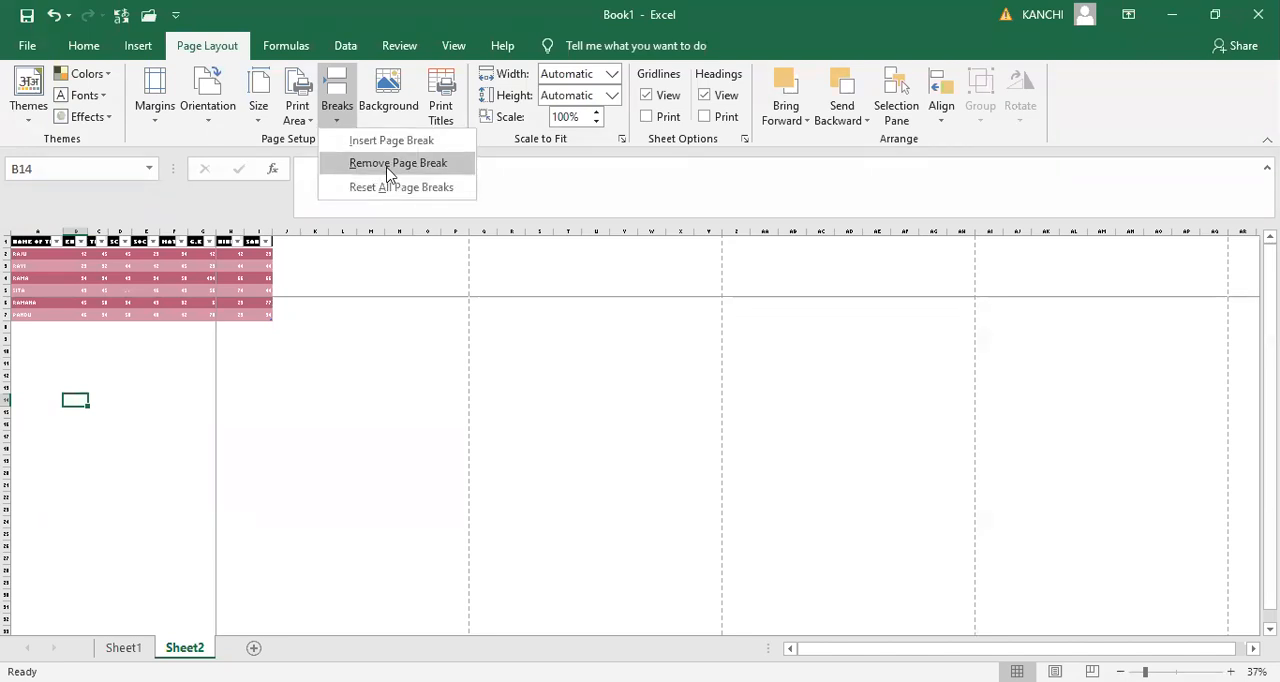
click(337, 115)
click(337, 115)
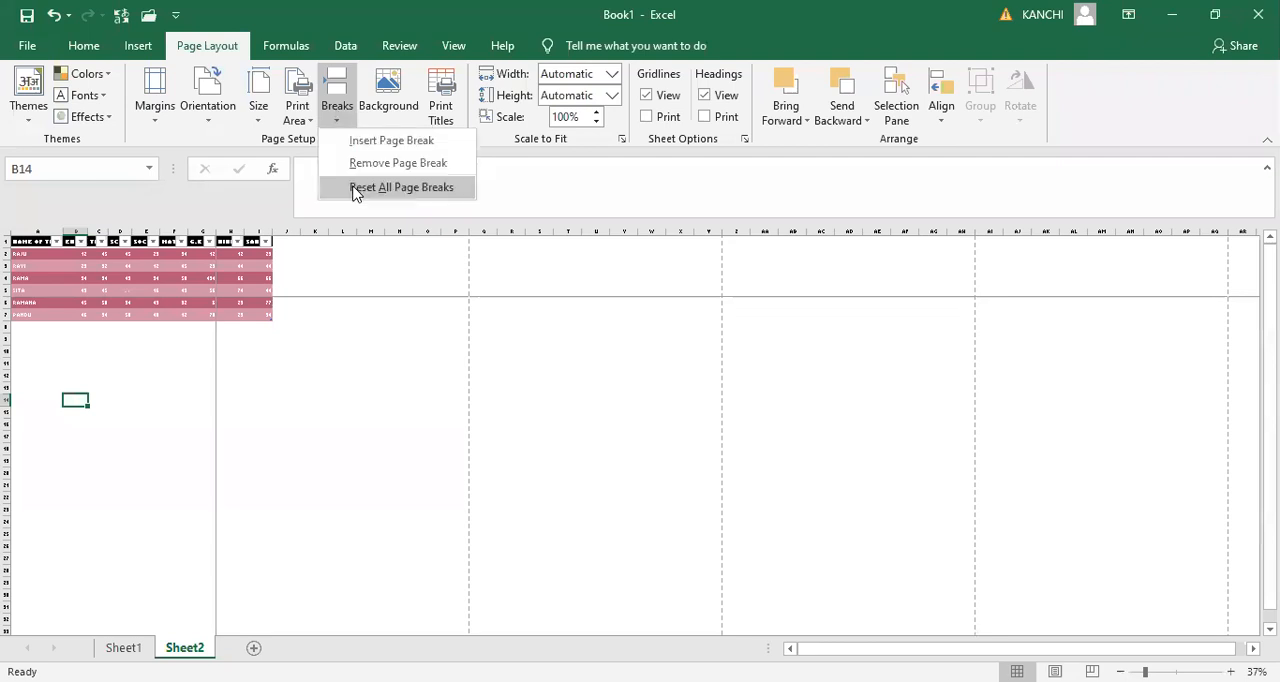
click(356, 188)
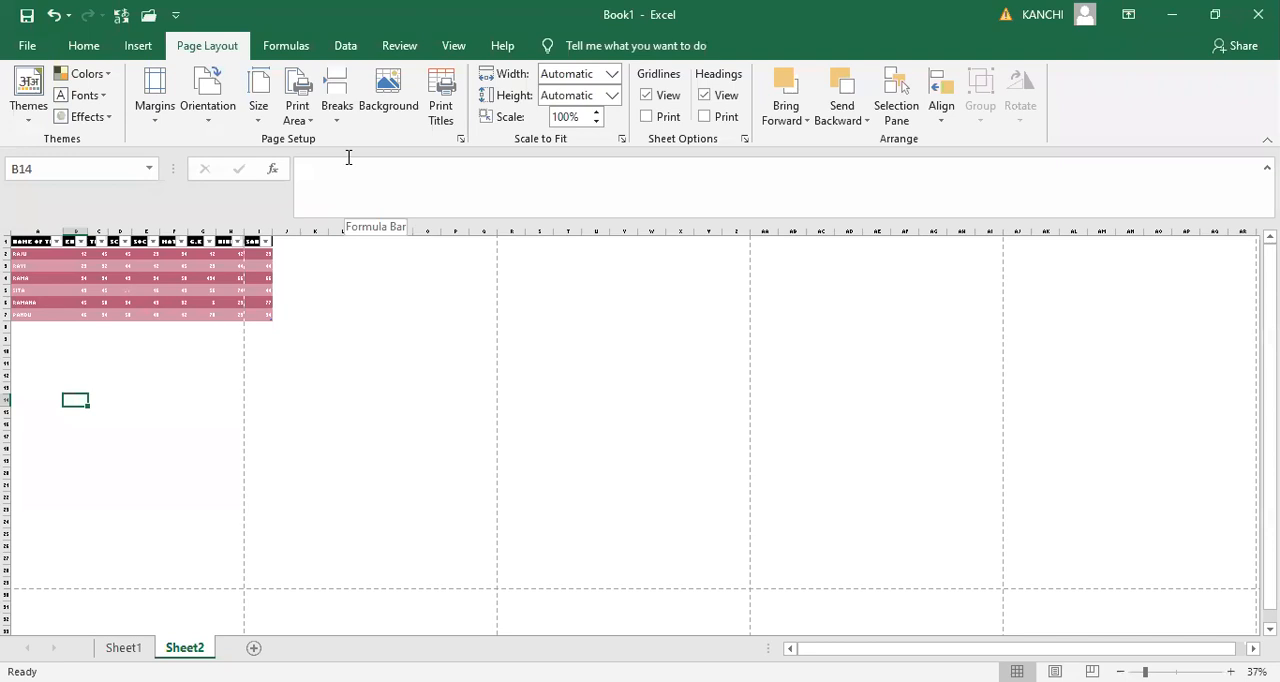
click(336, 118)
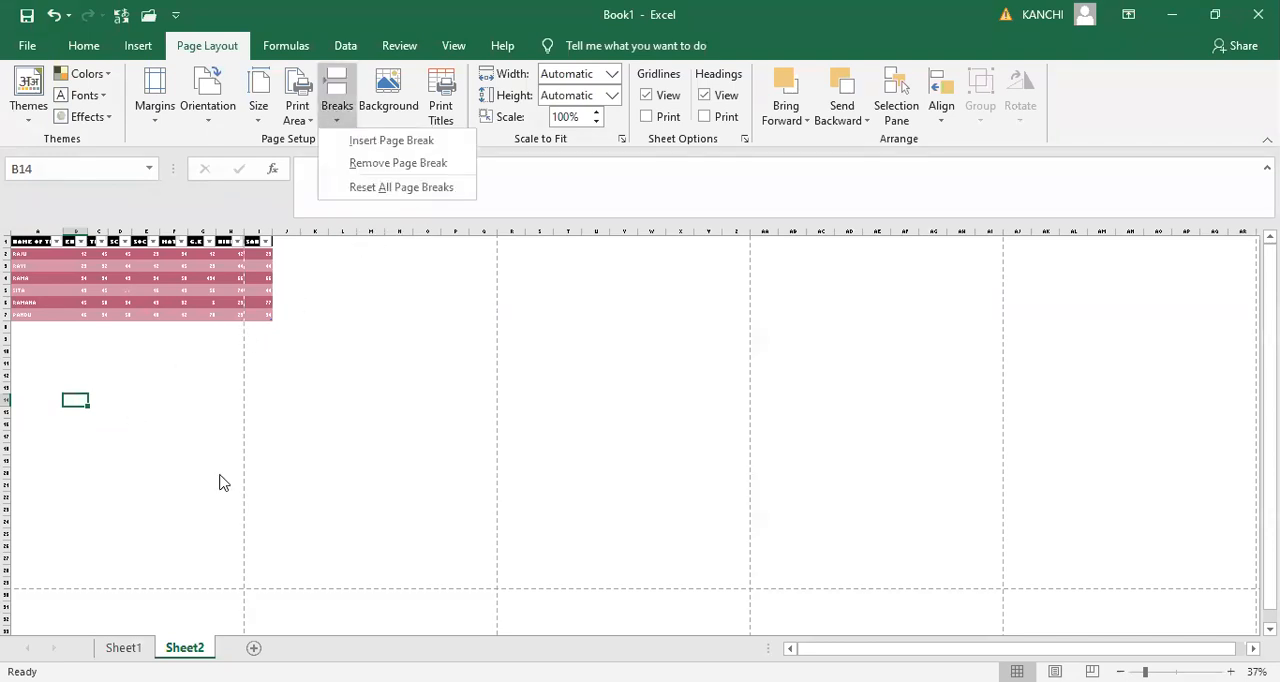
click(300, 405)
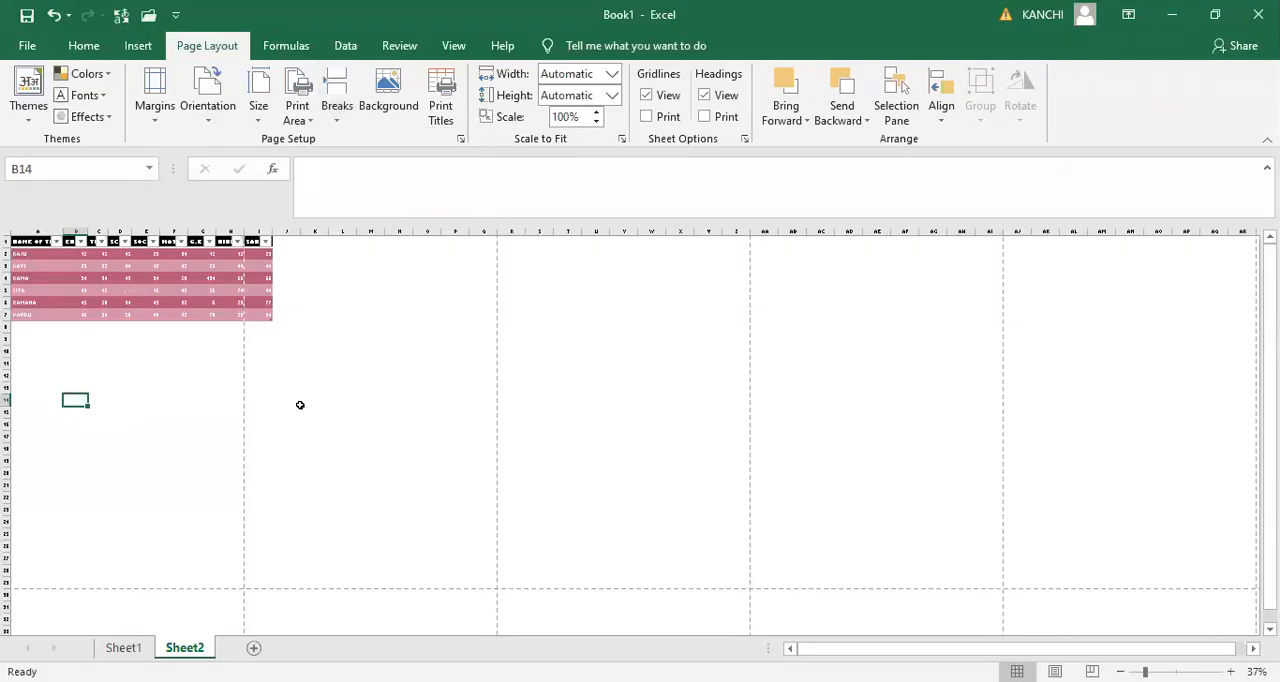
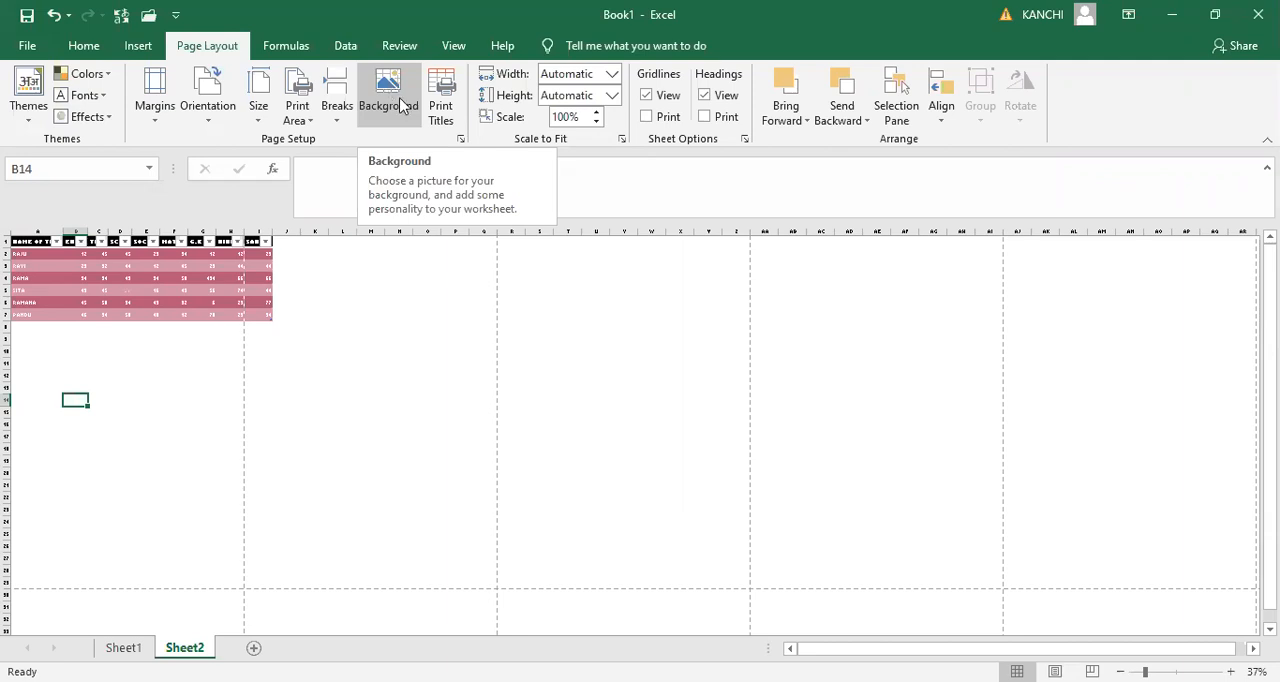
- Set the picture Screenshot (1) from the Screenshots folder as the background of Sheet2
scroll(643, 472, up, 5)
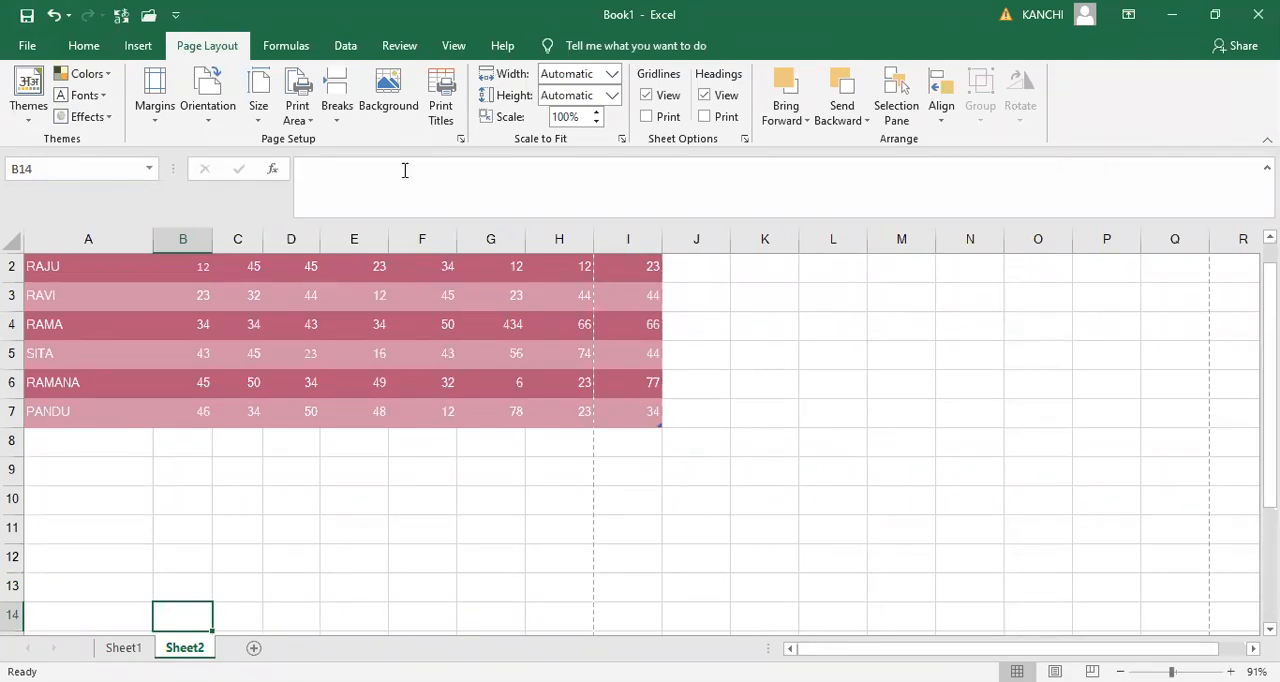
click(392, 100)
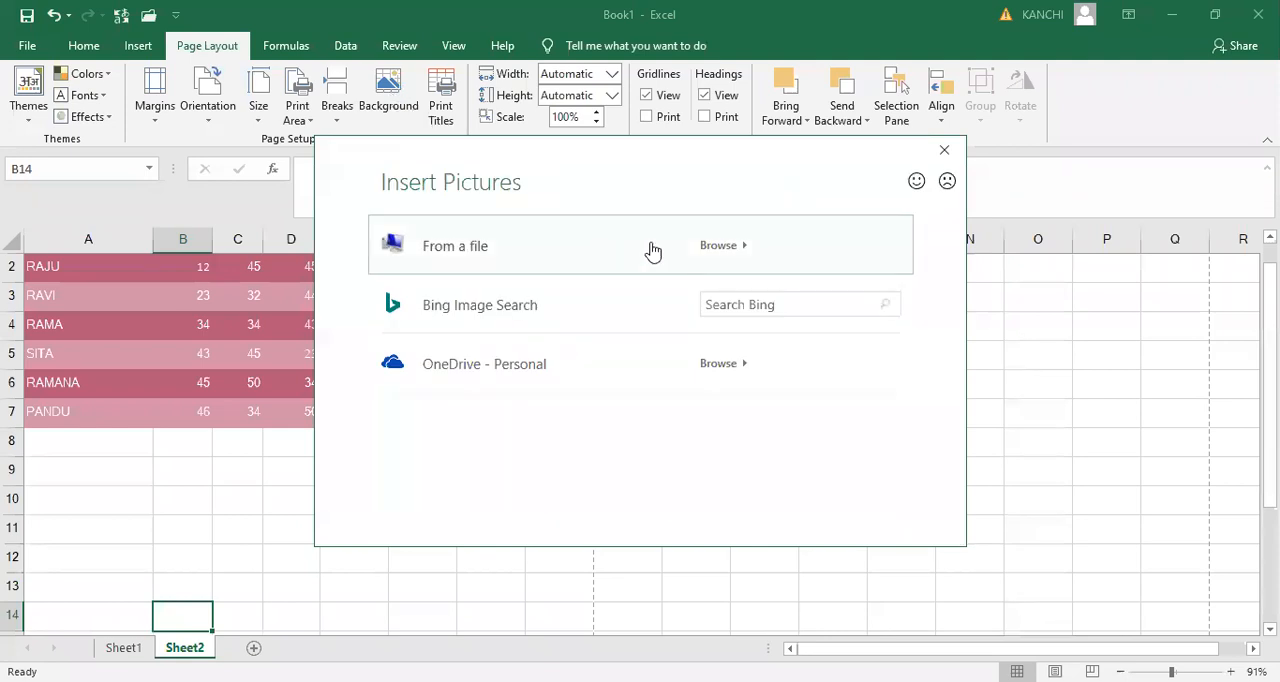
click(688, 251)
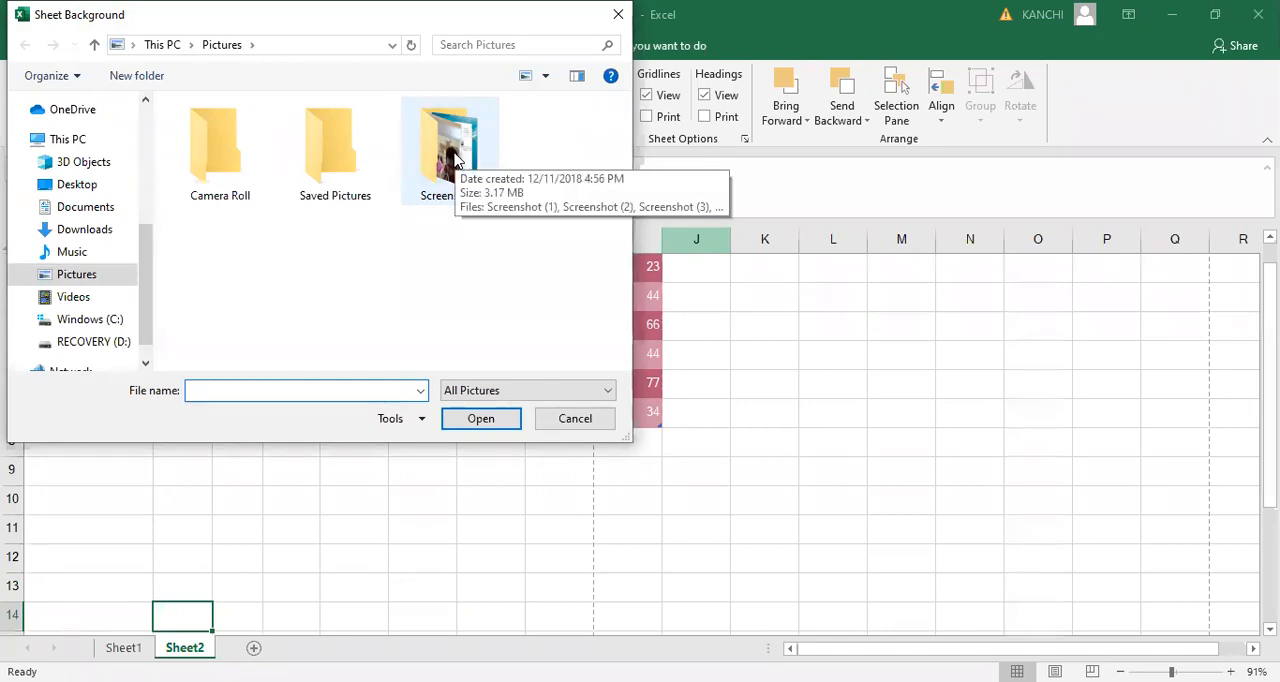
double_click(452, 160)
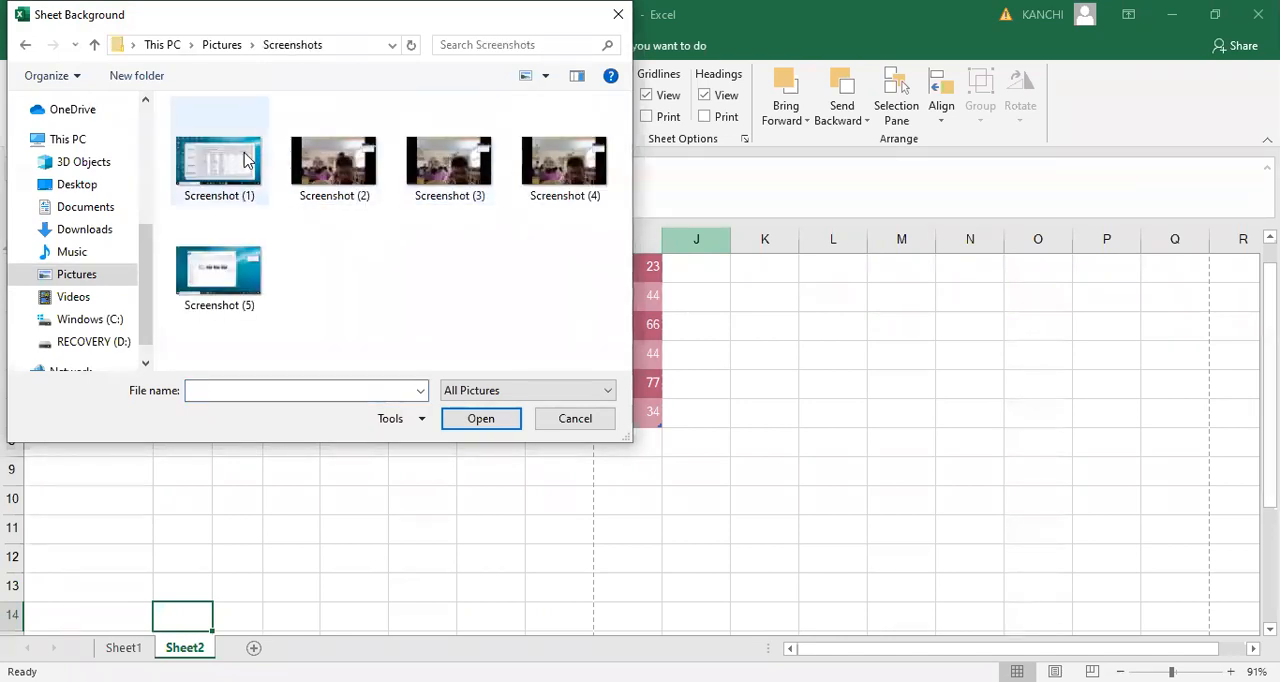
click(247, 163)
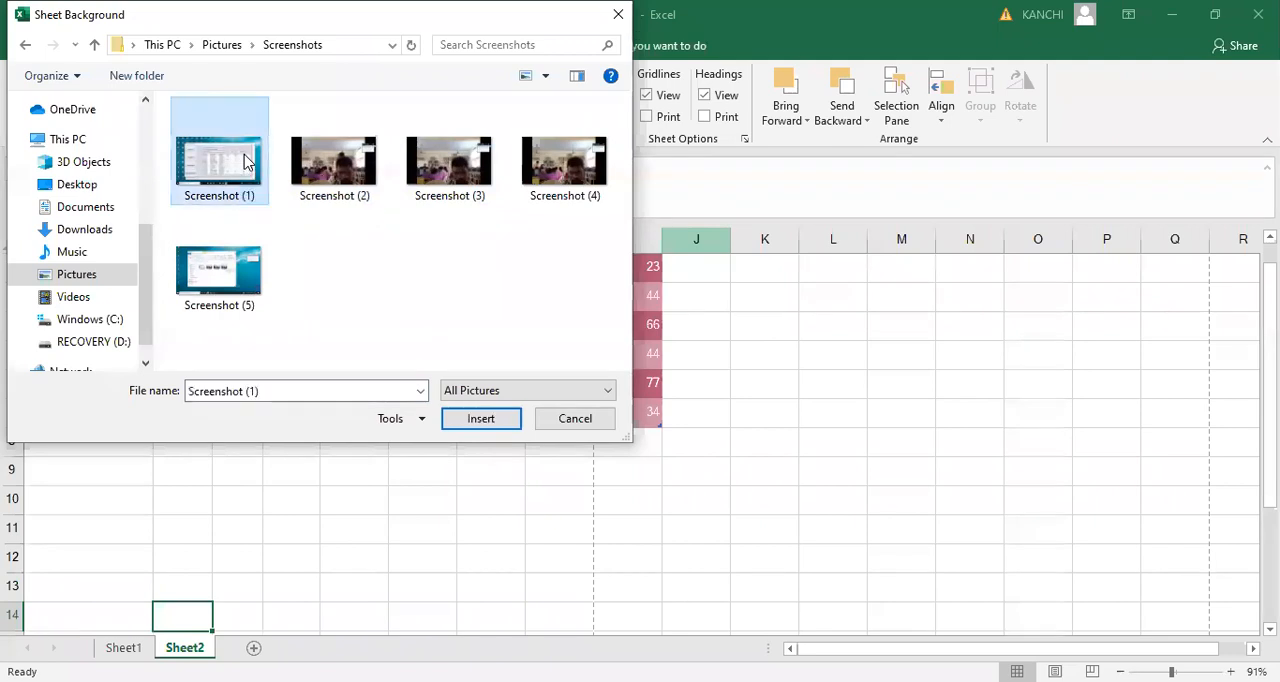
double_click(247, 163)
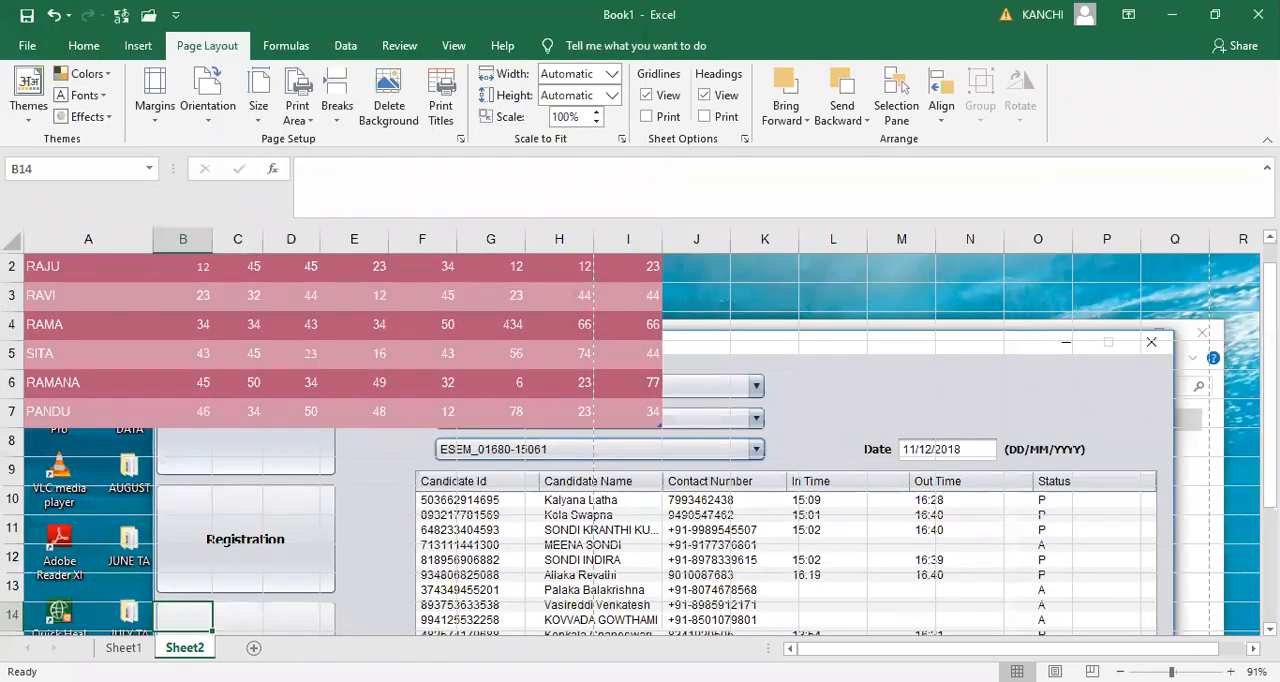
- Look over the background picture behind the marks table and delete the sheet background
drag(1270, 321, 1270, 436)
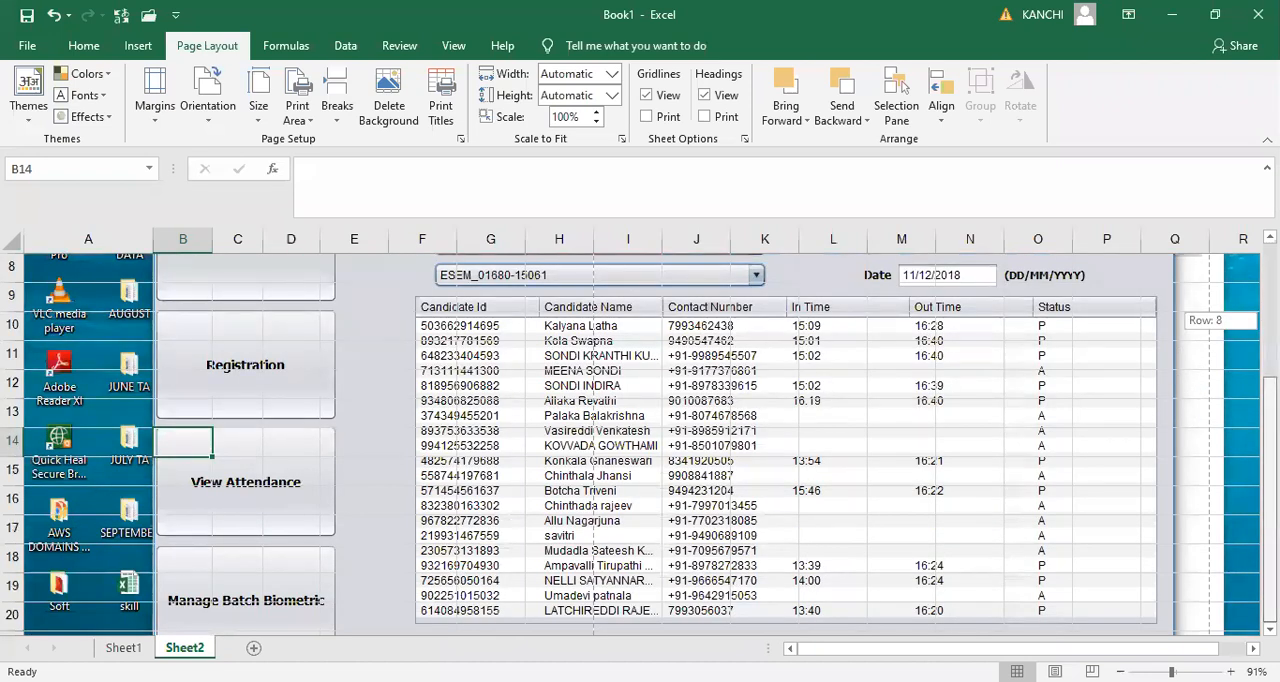
drag(1270, 436, 1270, 304)
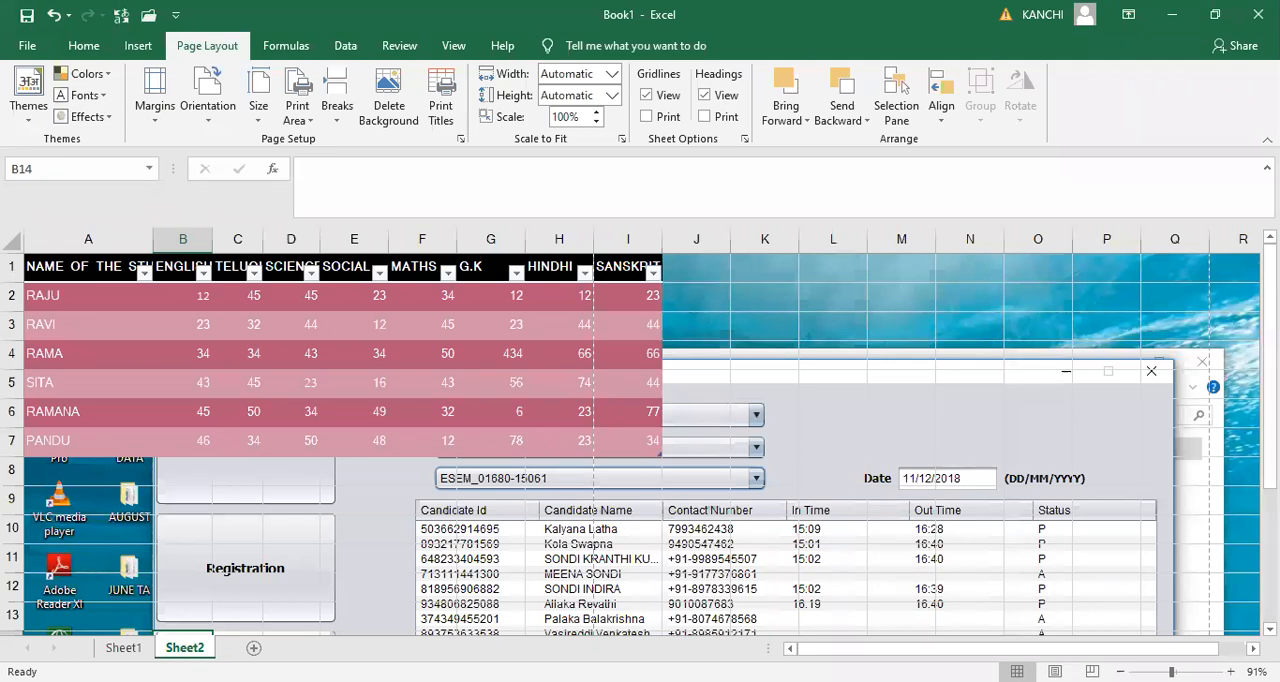
click(397, 106)
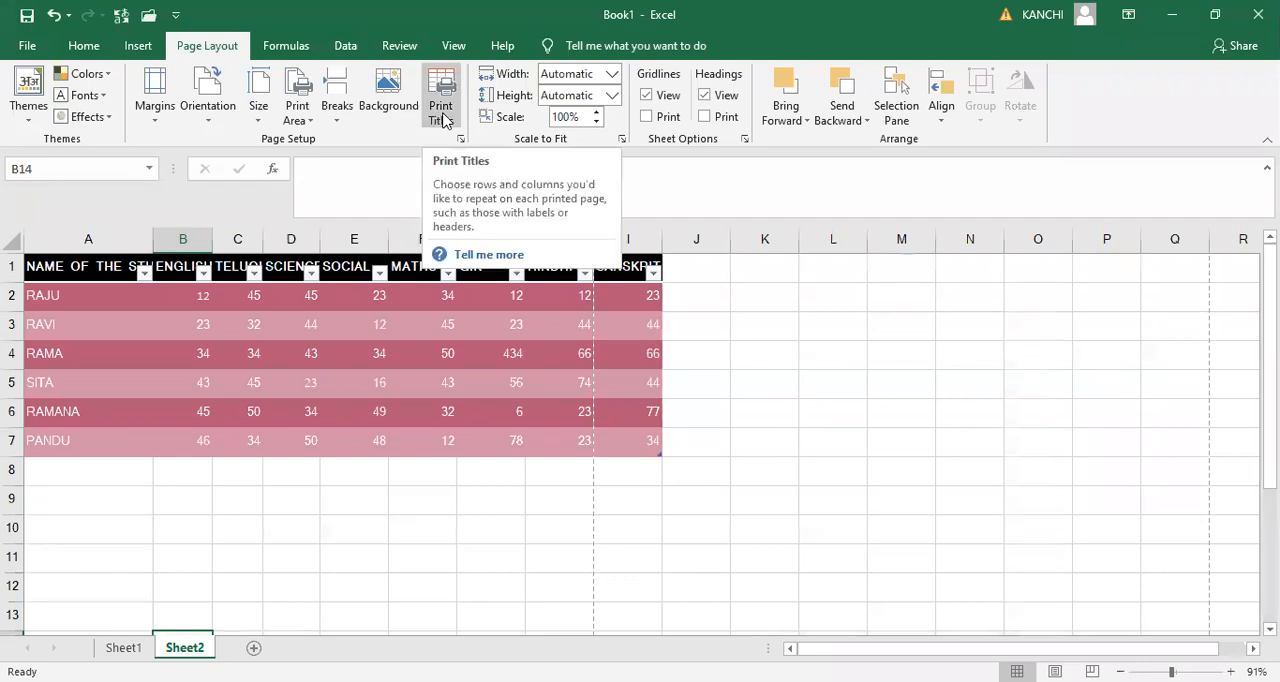
- Add two more student names below the marks table, in cells A8 and A9
click(42, 475)
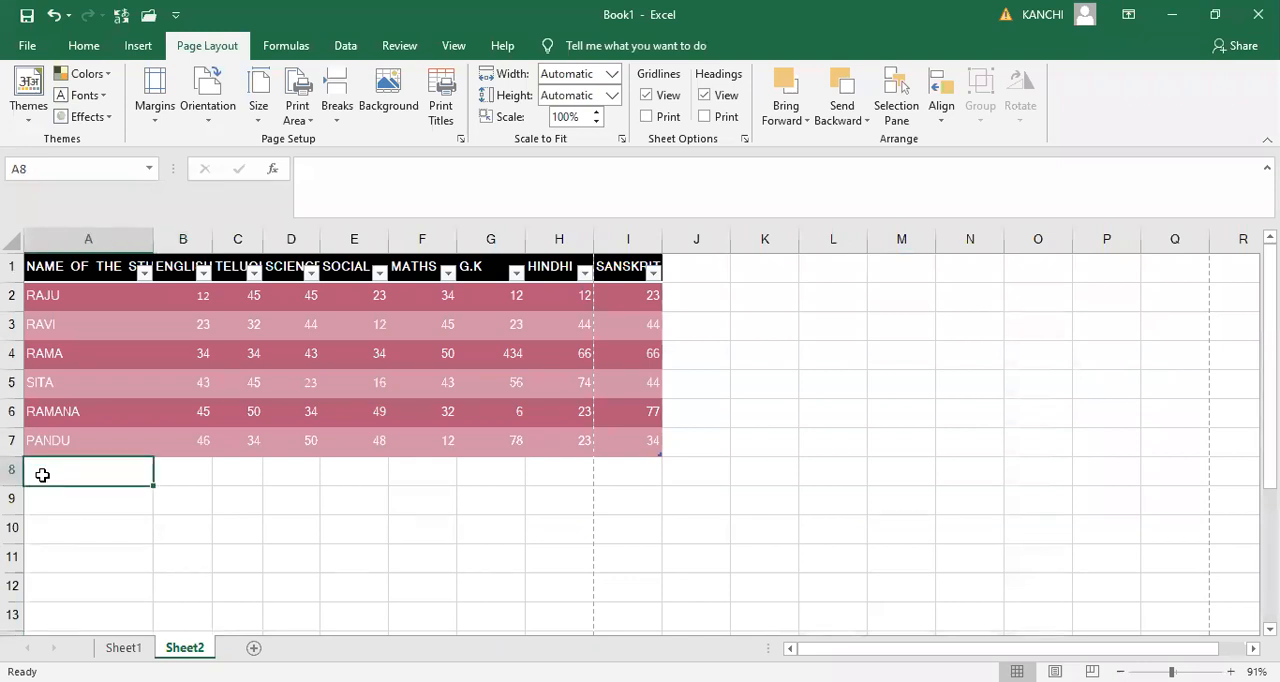
key(Up)
key(Down)
text(SHAM)
key(Return)
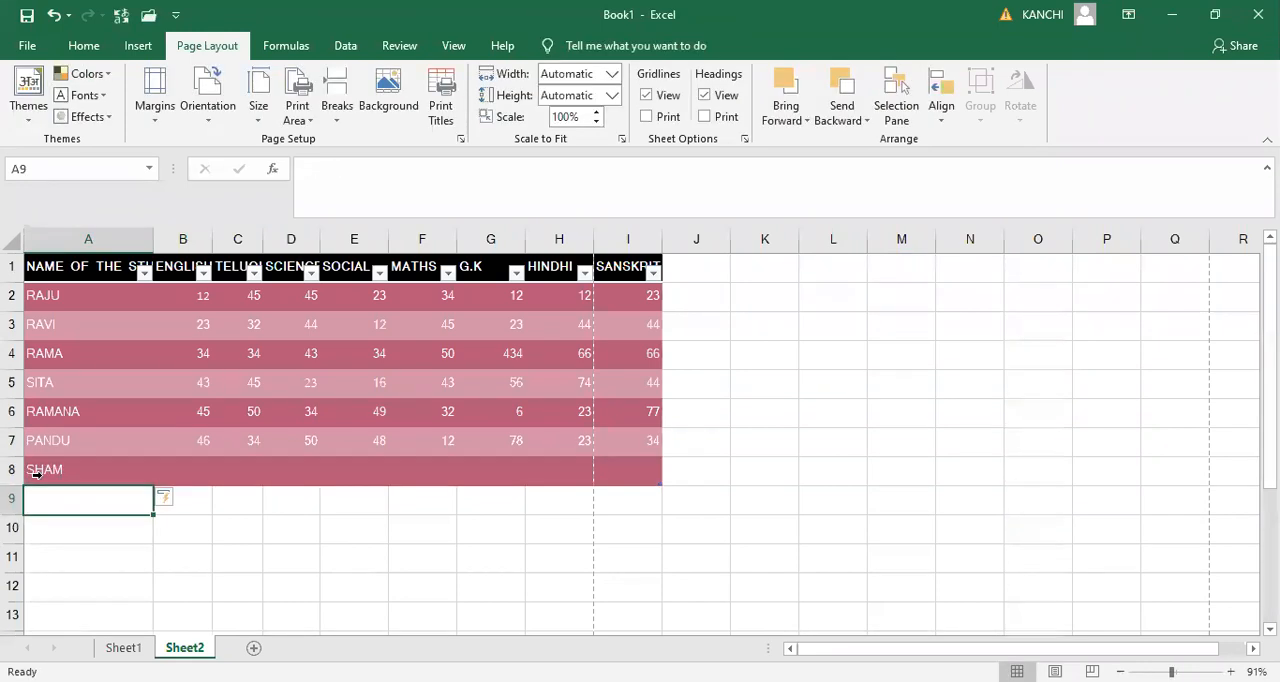
text(SONU)
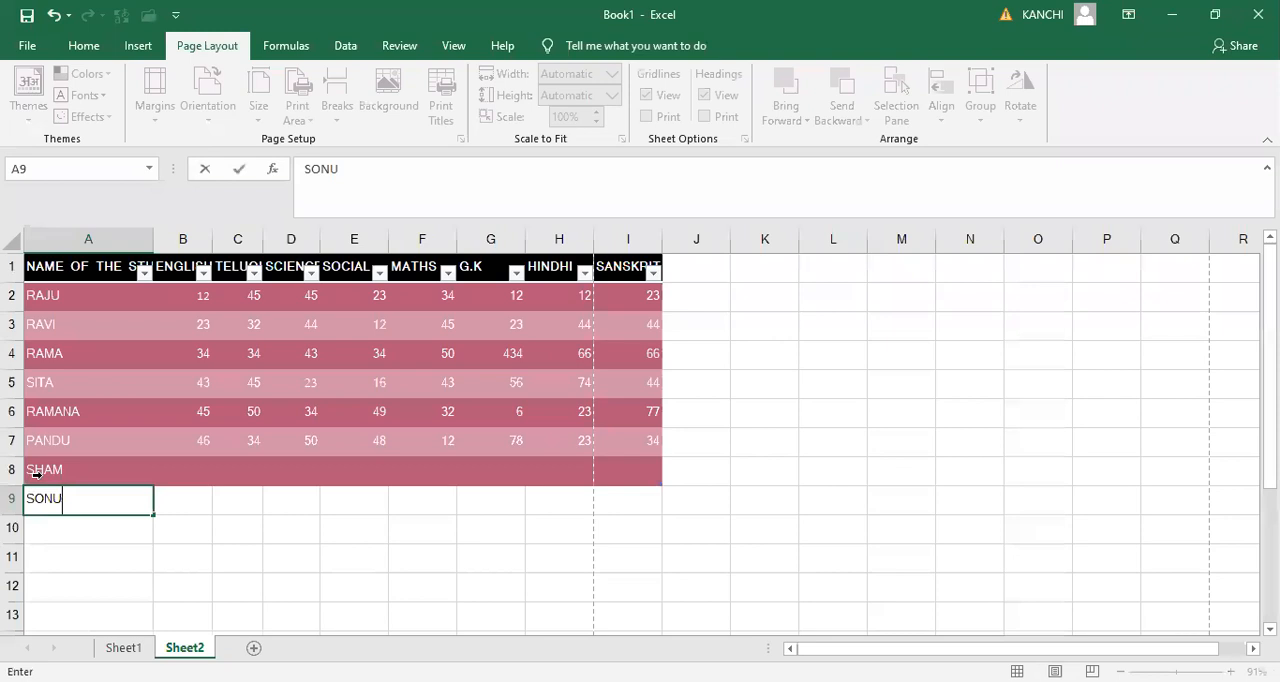
key(Return)
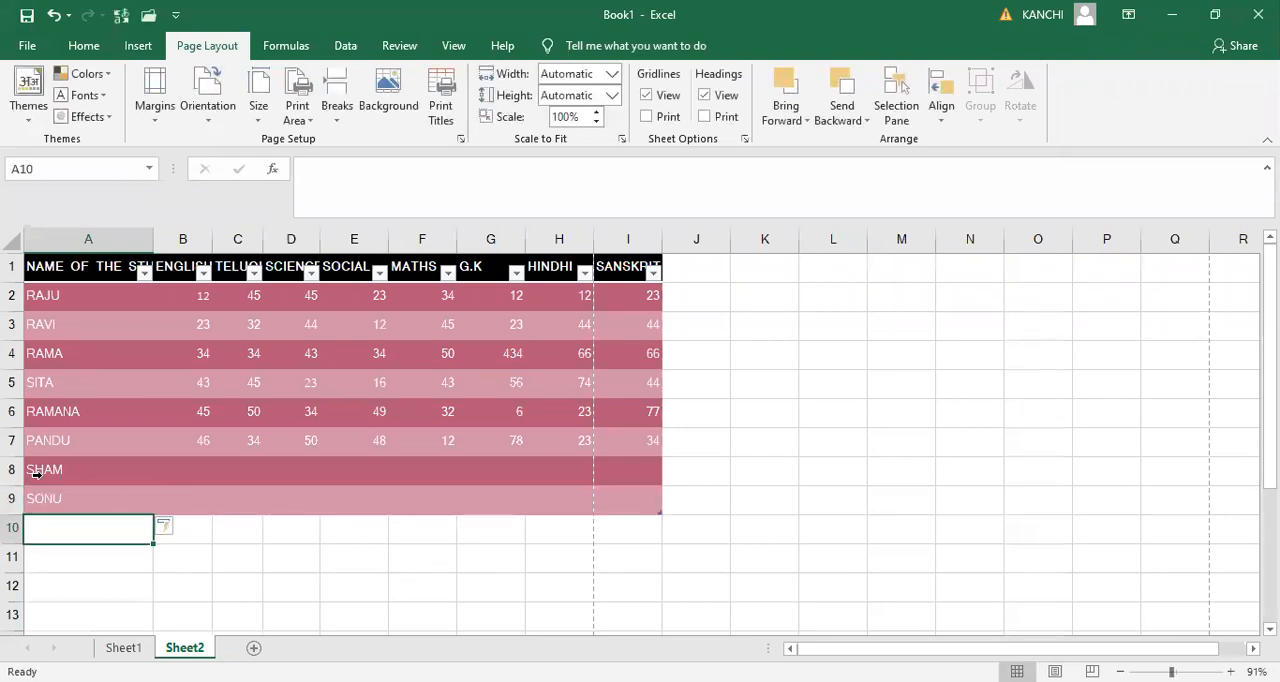
- Continue the student name column with three more names in cells A10 to A12
text(PIN)
key(BackSpace)
key(BackSpace)
key(BackSpace)
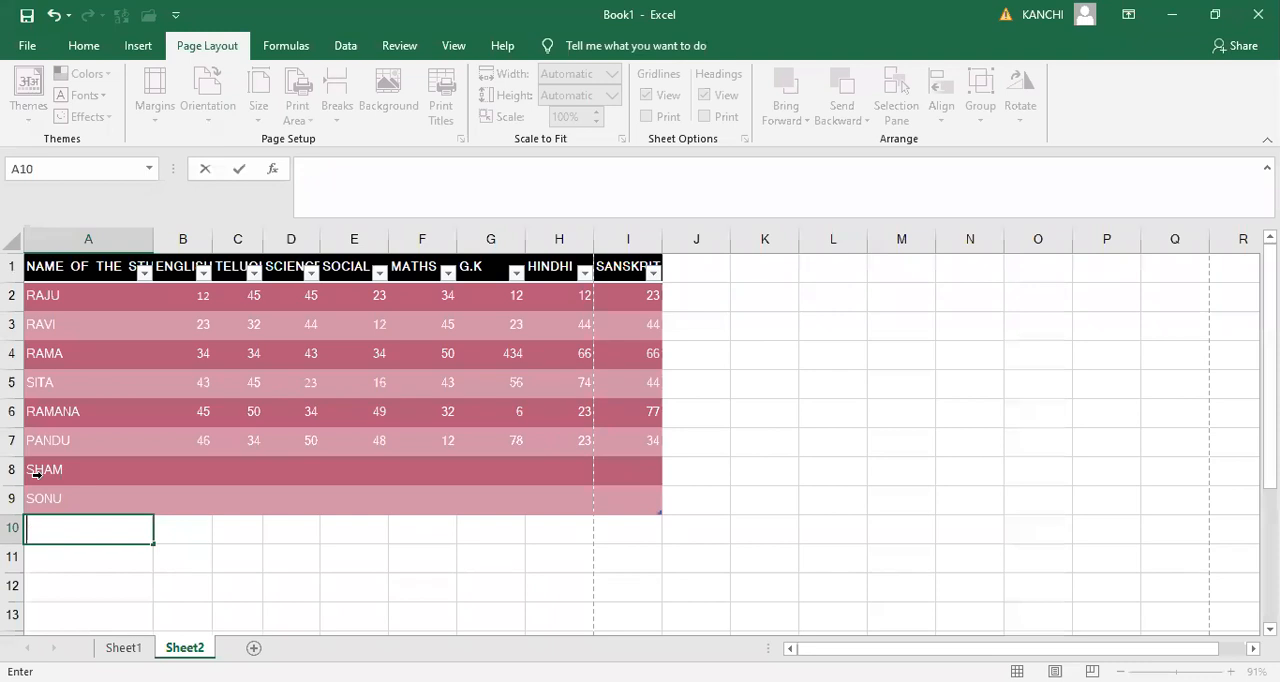
text(TINKU)
key(Return)
text(SANKAR)
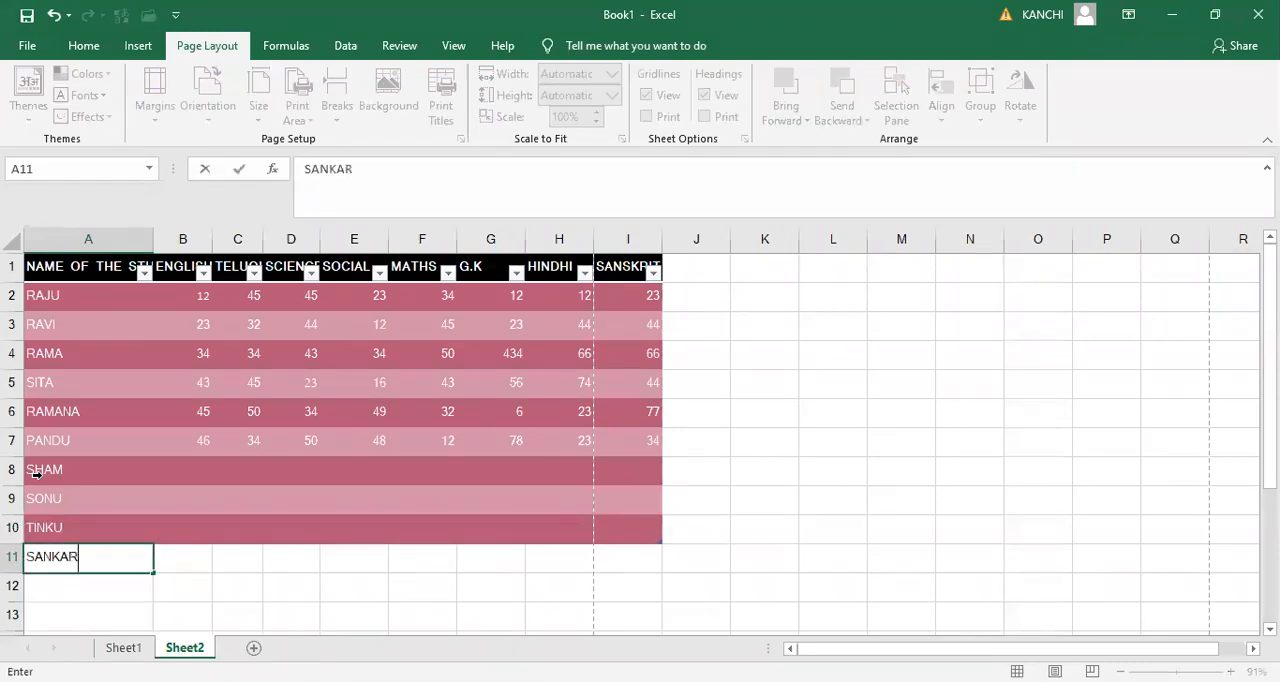
key(Return)
text(VARMA)
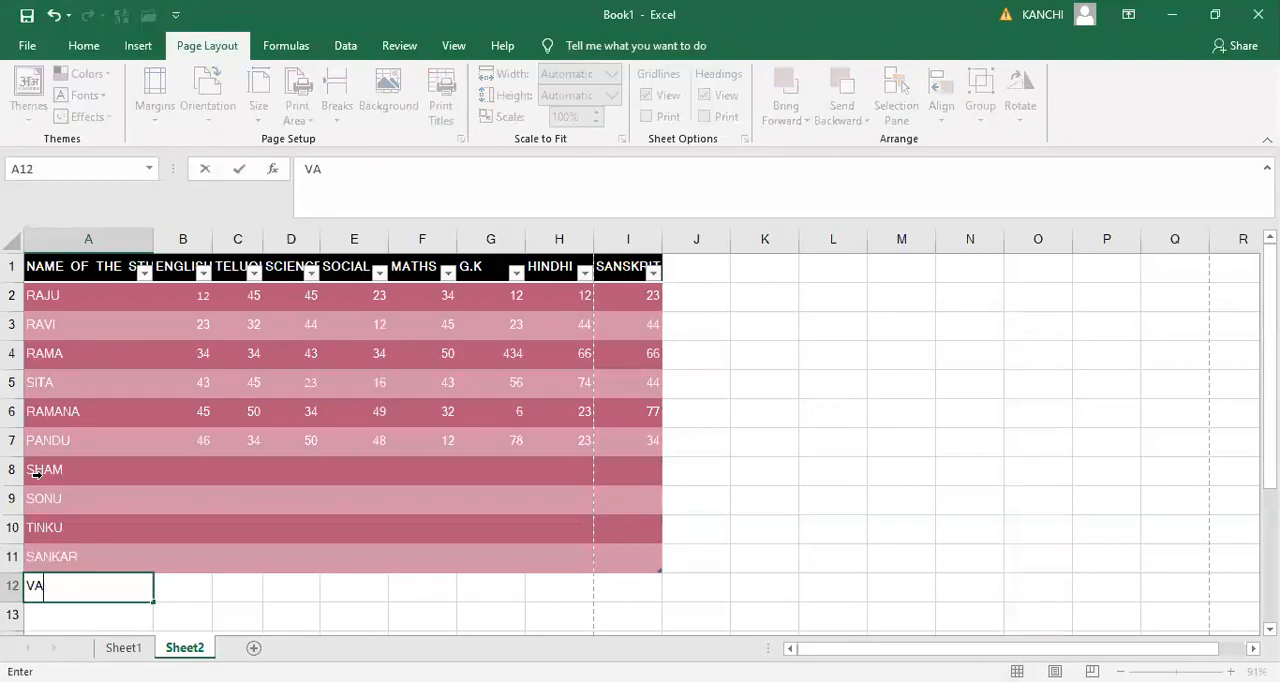
key(Return)
- Enter four further student names in cells A13 to A16 of the marks table
text(RAJES)
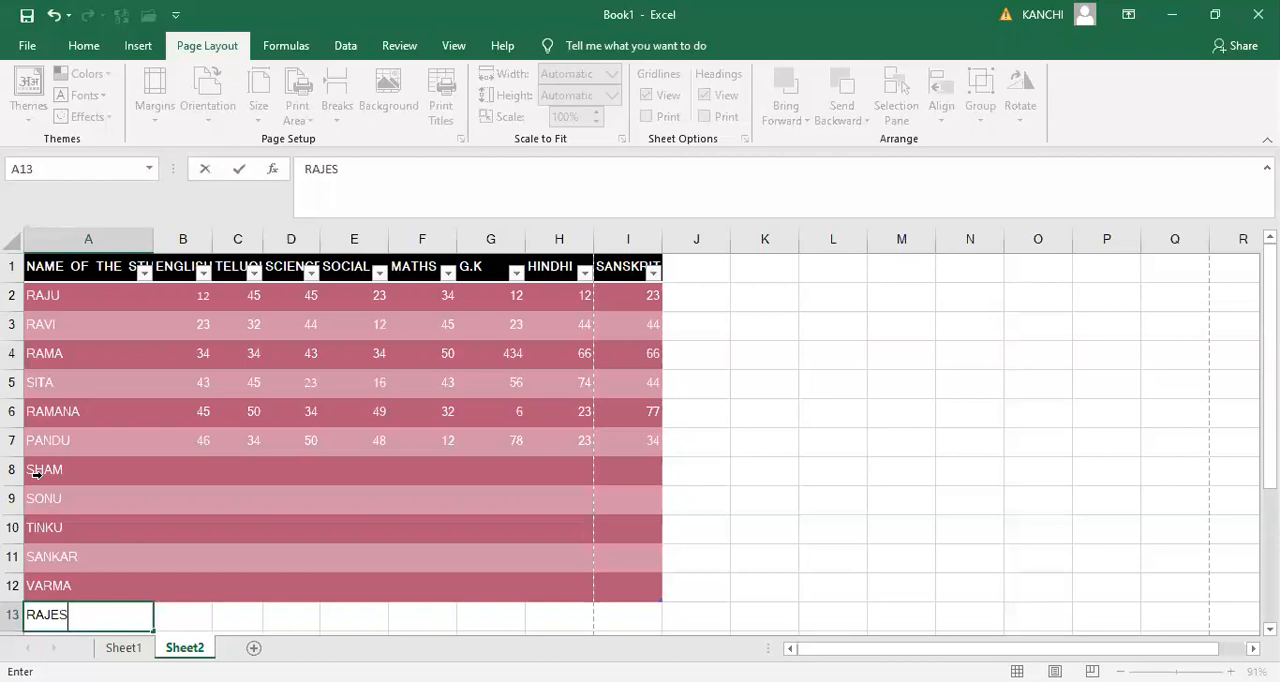
text(H)
key(Return)
text(SURESH)
key(Return)
text(SHANMUK)
key(Return)
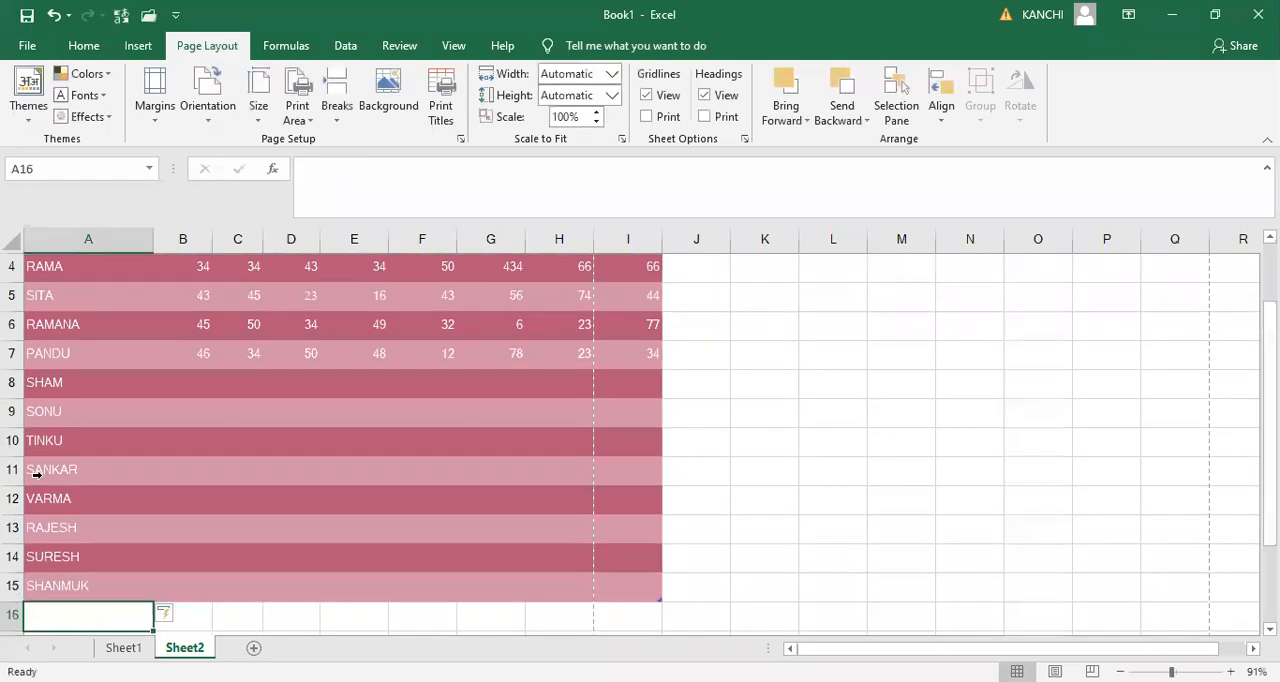
text(PRABHA)
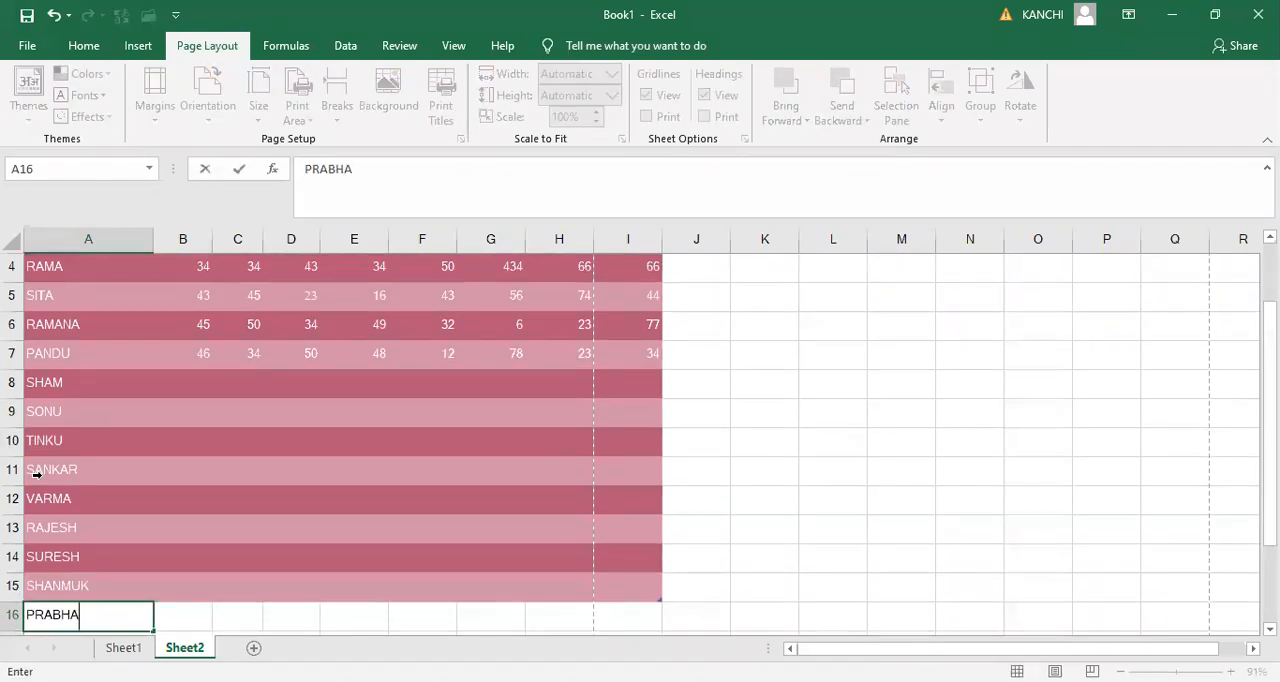
key(Return)
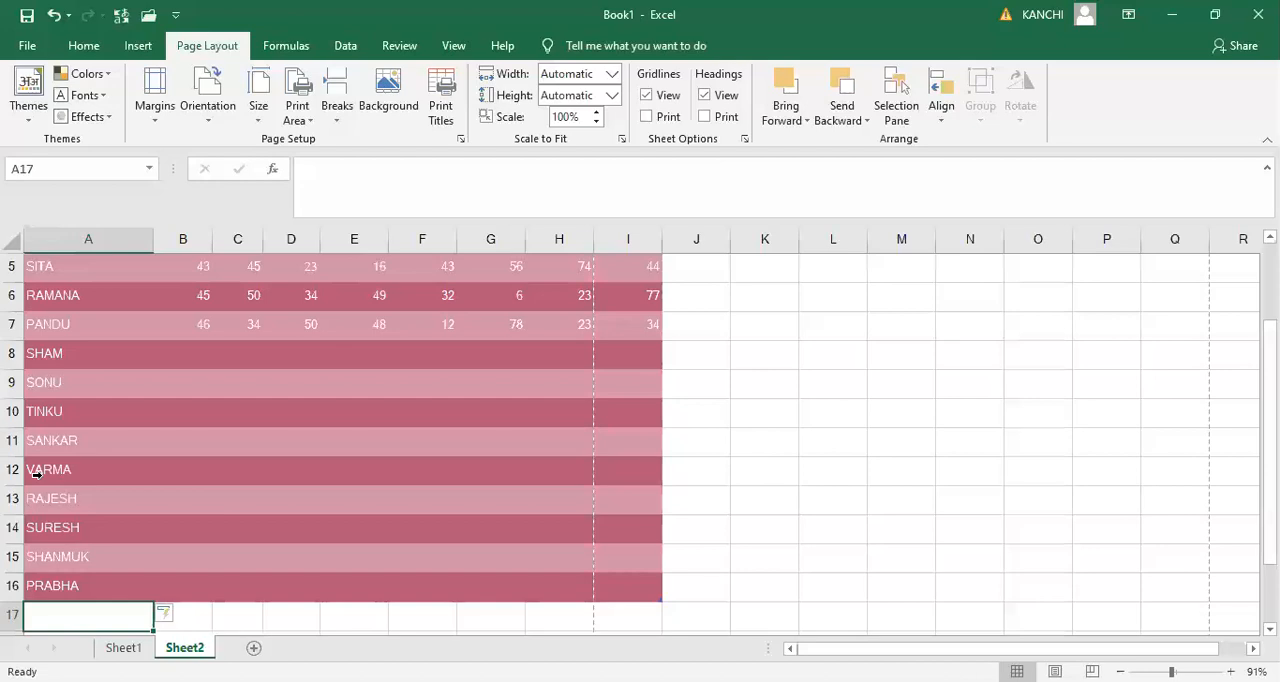
- Enter the last three student names in cells A17 to A19 of the marks table
text(P)
key(BackSpace)
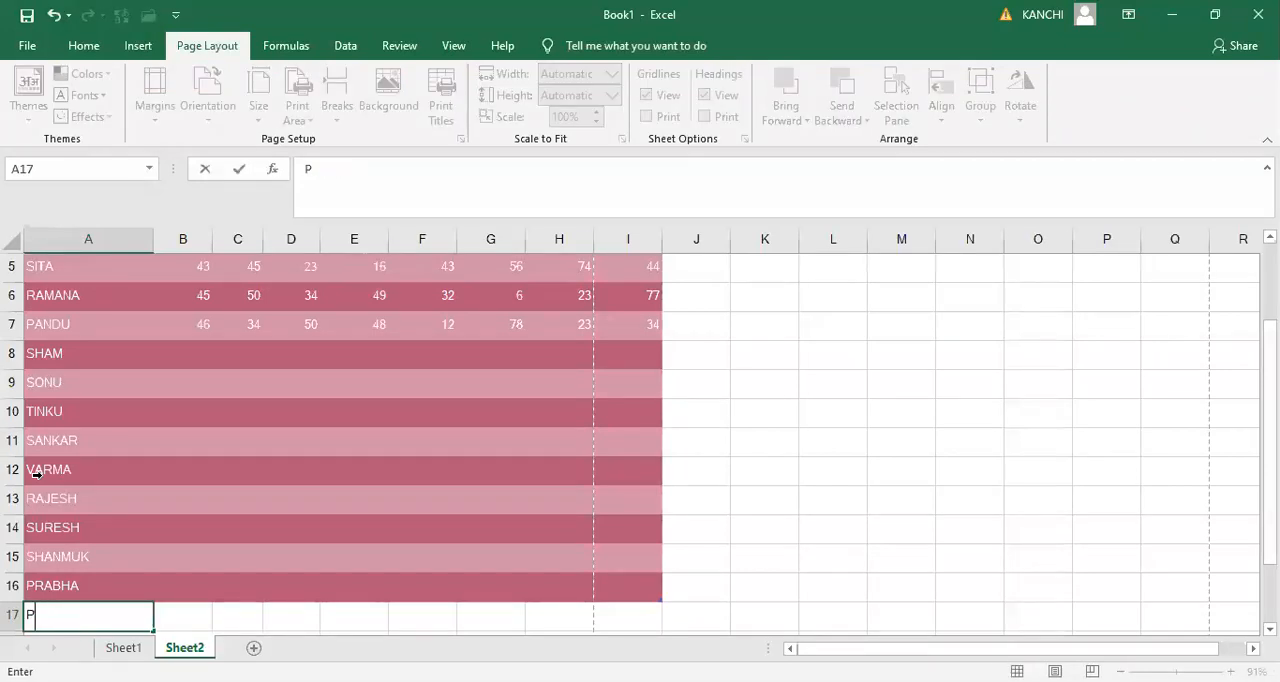
key(BackSpace)
text(PRAV)
key(BackSpace)
key(BackSpace)
key(BackSpace)
key(BackSpace)
text(ASWINI)
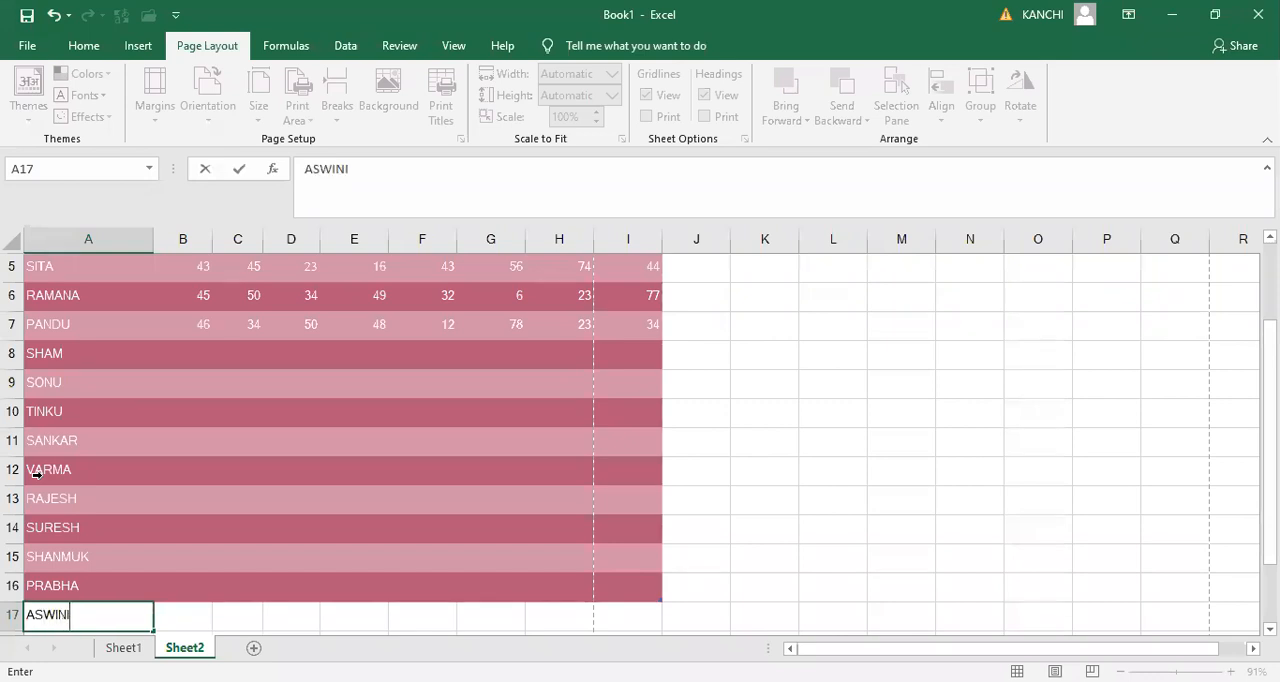
key(Return)
text(PRAVALL)
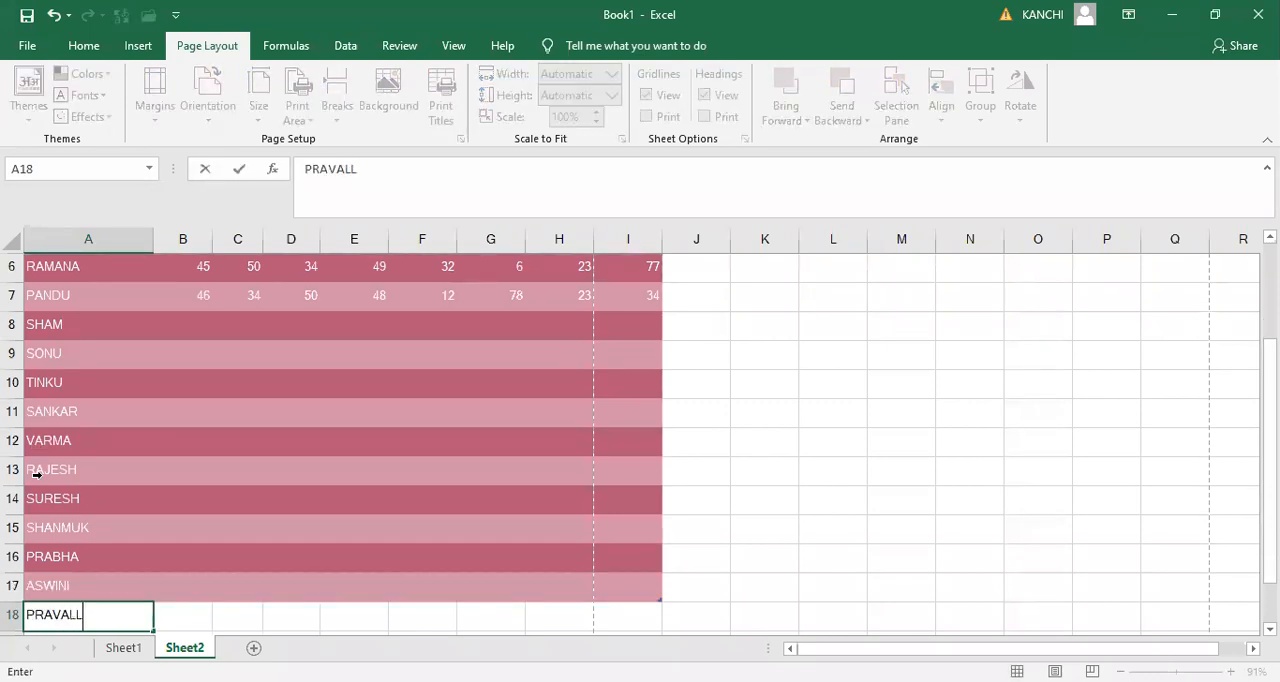
text(IKA)
key(Return)
text(NEETHU)
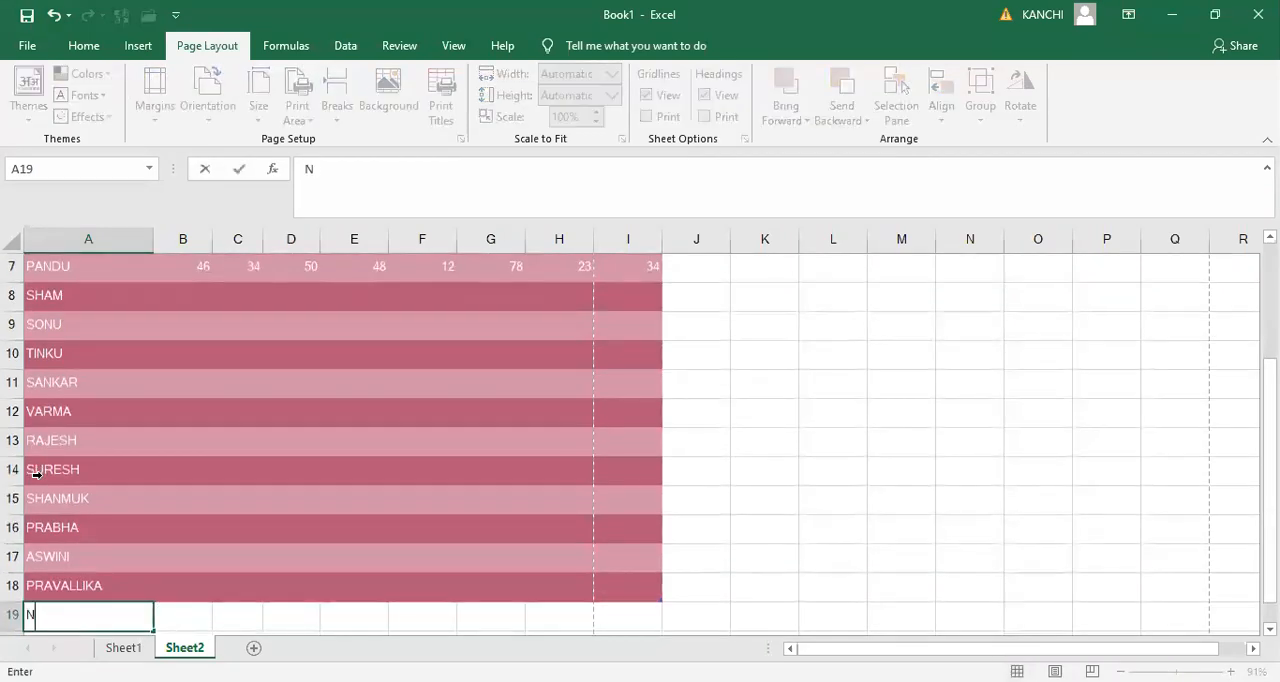
key(Return)
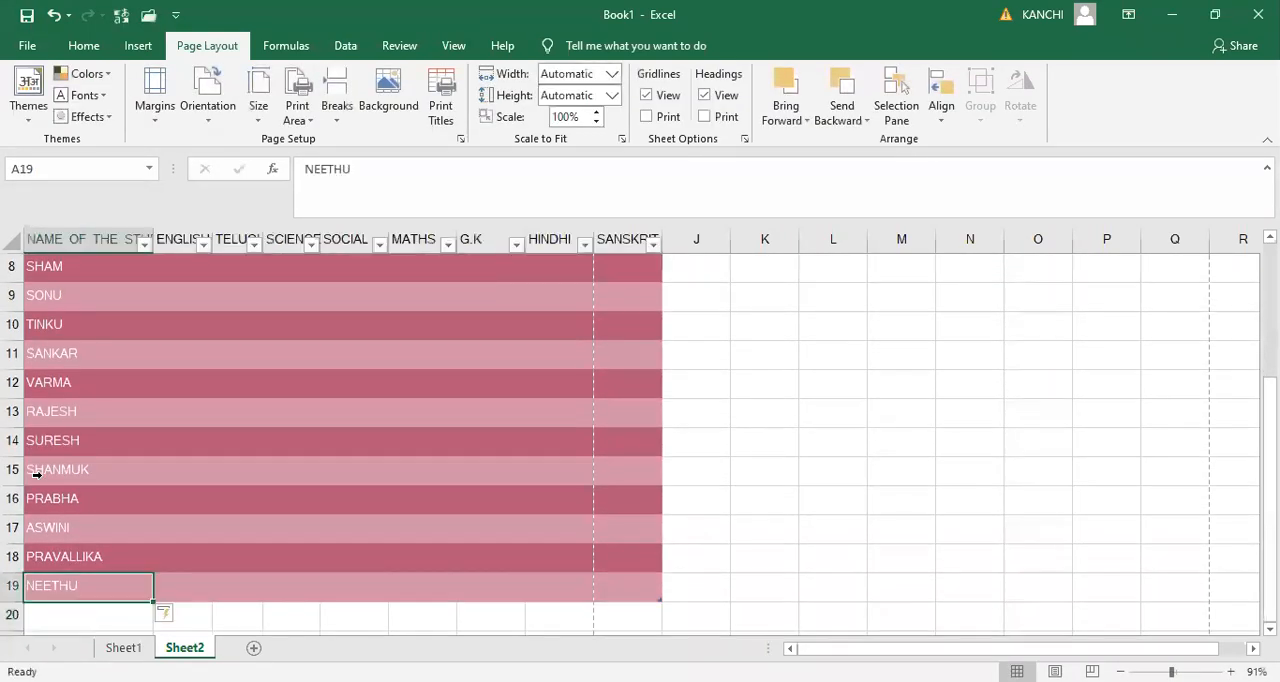
- Review the student name column between the header row and the end of the extended table, finishing at cell A1
key(Up)
key(Up)
key(Up)
key(Up)
key(Up)
key(Up)
key(Up)
key(Up)
key(Up)
key(Up)
key(Up)
key(Up)
key(Up)
key(Up)
key(Up)
key(Up)
key(Up)
key(Up)
key(Up)
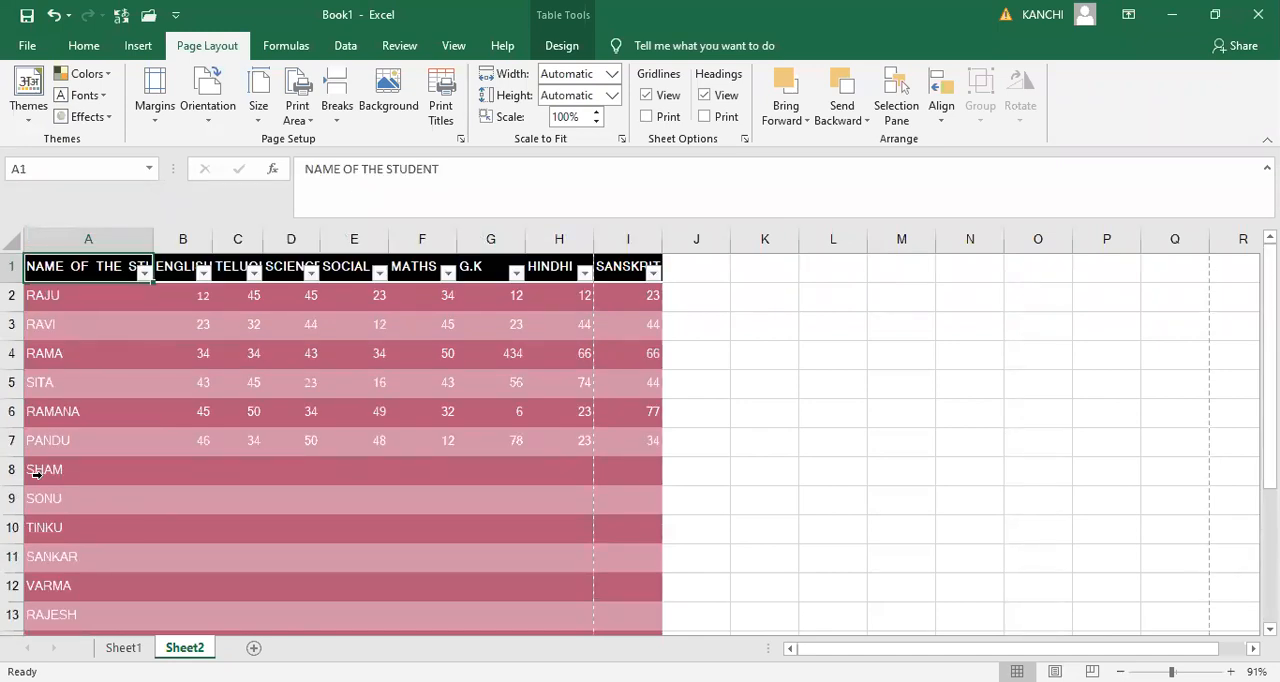
key(Down)
key(Down)
key(Down)
key(Down)
key(Down)
key(Down)
key(Down)
key(Down)
key(Down)
key(Down)
key(Down)
key(Down)
key(Down)
key(Down)
key(Down)
key(Down)
key(Down)
key(Down)
key(Down)
key(Down)
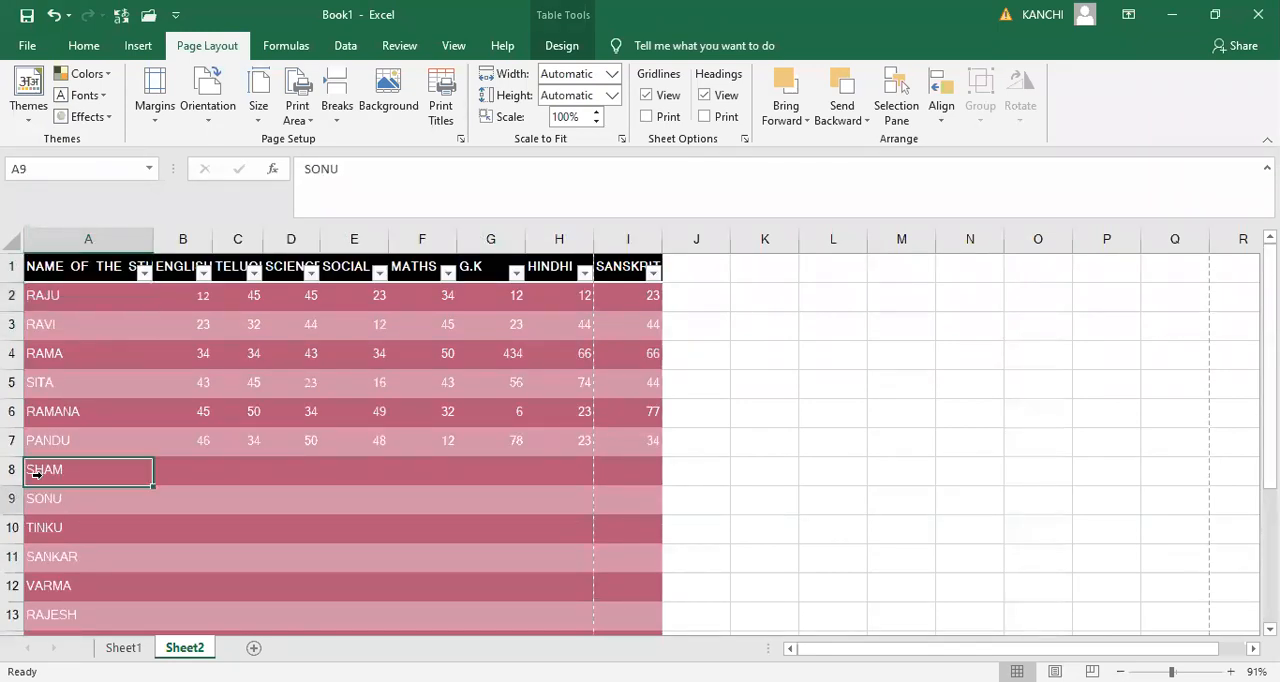
key(Up)
key(Up)
key(Up)
key(Up)
key(Up)
key(Up)
key(Up)
key(Up)
key(Up)
key(Up)
key(Up)
key(Up)
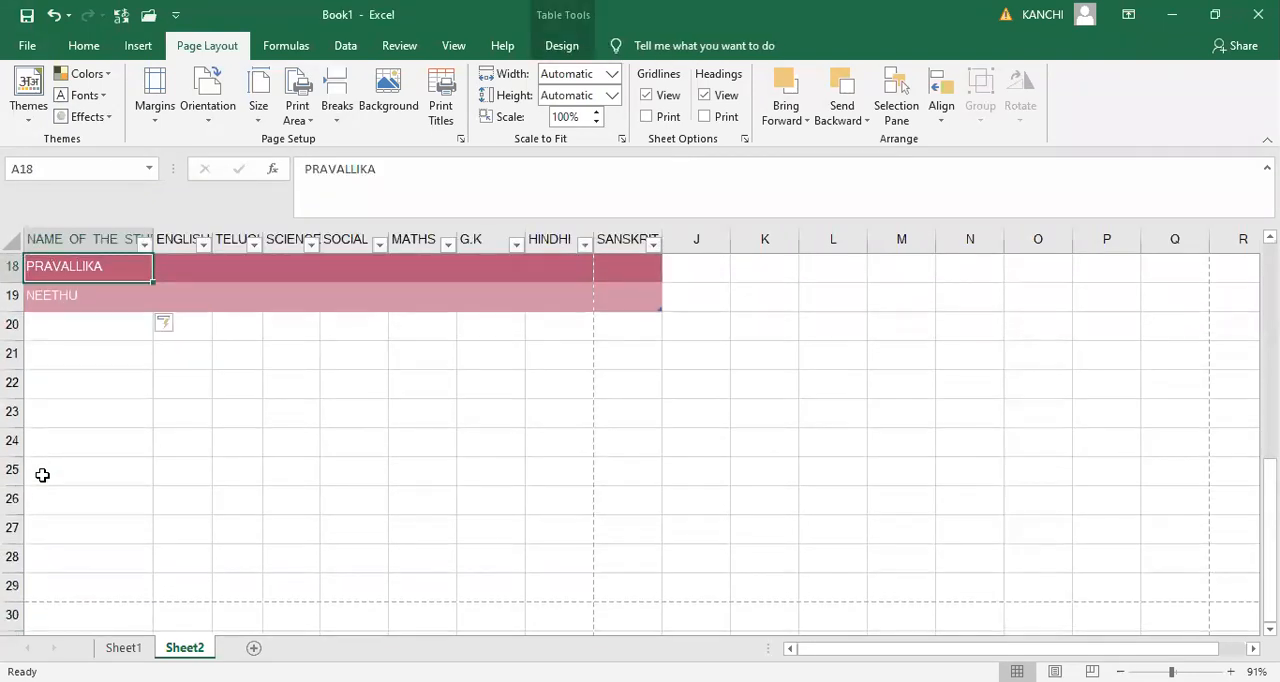
key(Down)
key(Down)
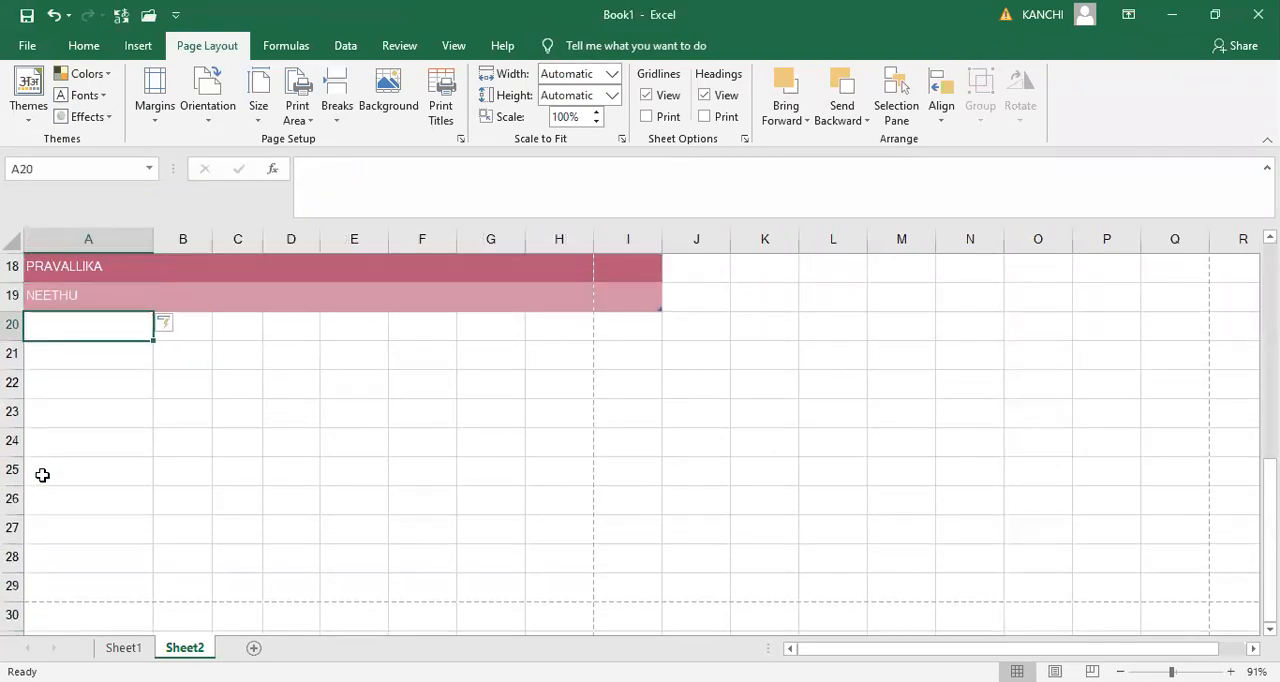
key(Up)
key(Up)
key(Up)
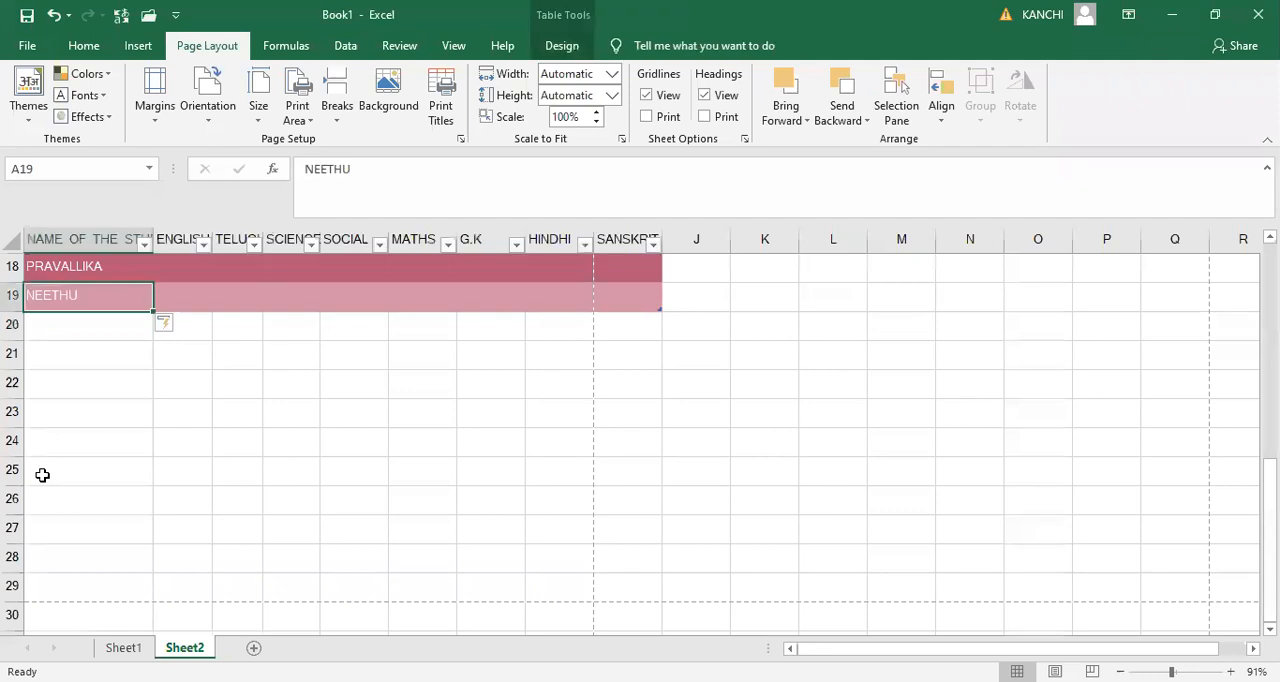
key(Up)
key(Up)
key(Up)
key(Up)
key(Up)
key(Up)
key(Up)
key(Up)
key(Up)
key(Up)
key(Up)
key(Up)
key(Up)
key(Up)
key(Up)
key(Up)
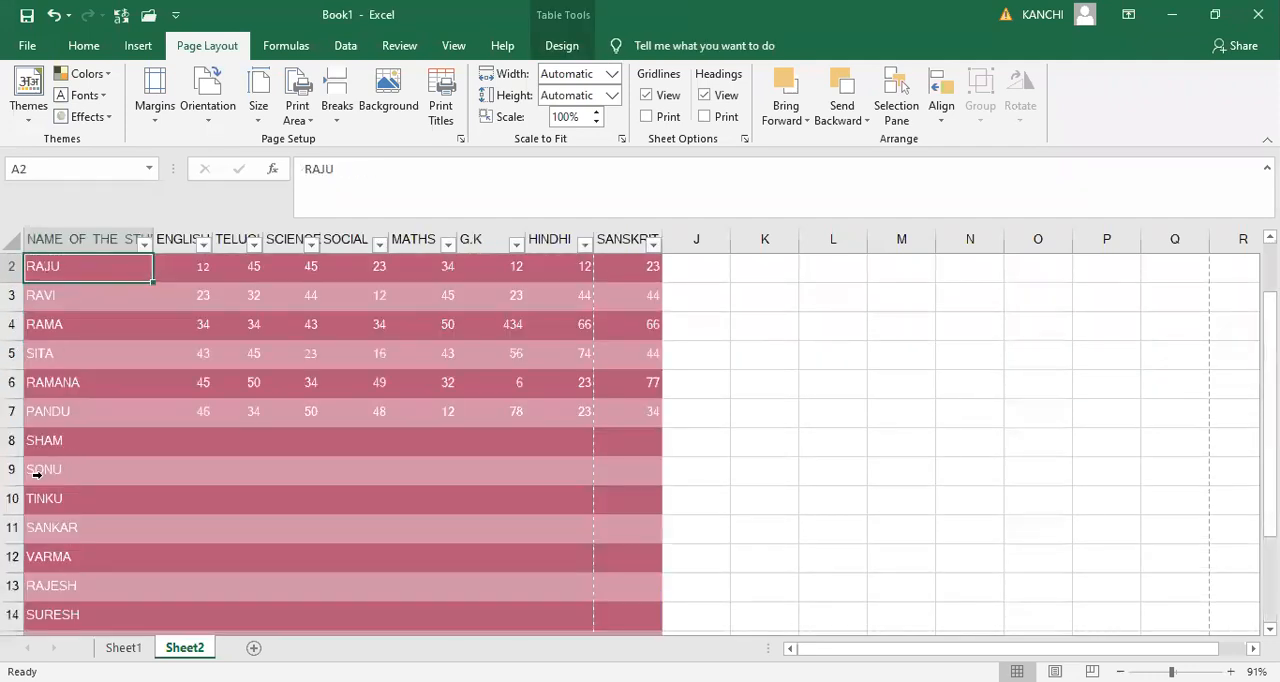
- Select all of Sheet2, give every column the same width so the subject headings fit, and make all rows slightly taller
click(14, 242)
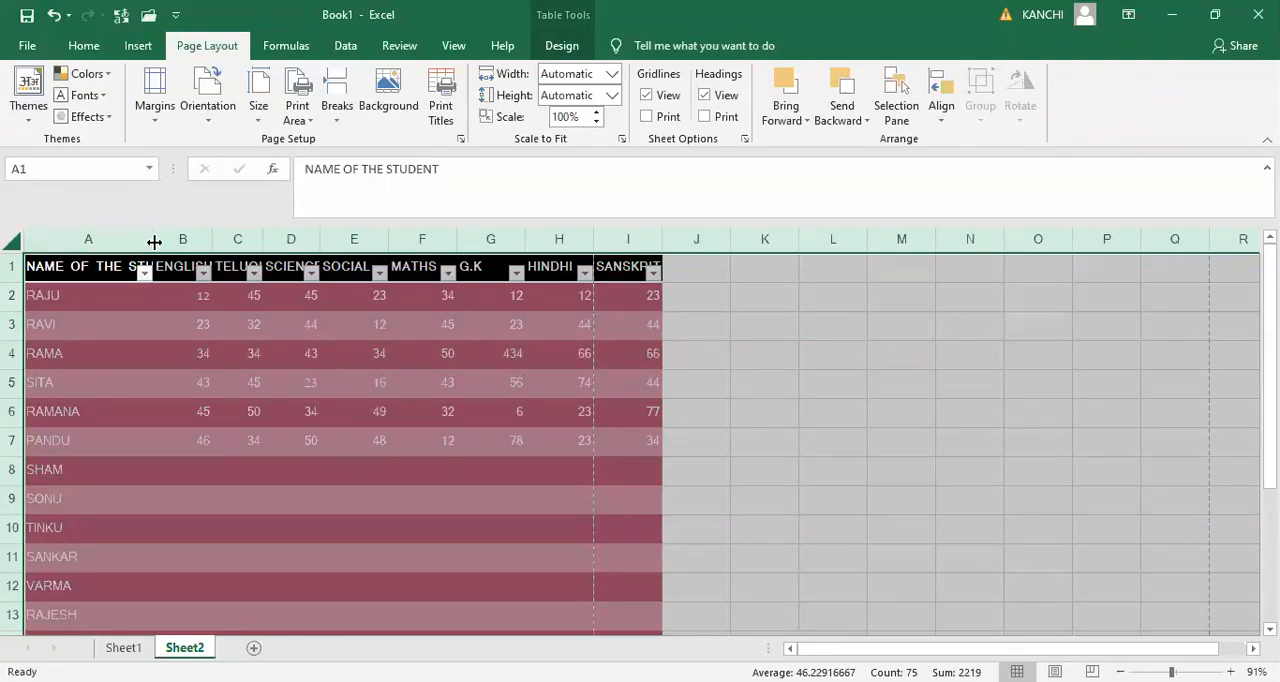
drag(154, 242, 167, 240)
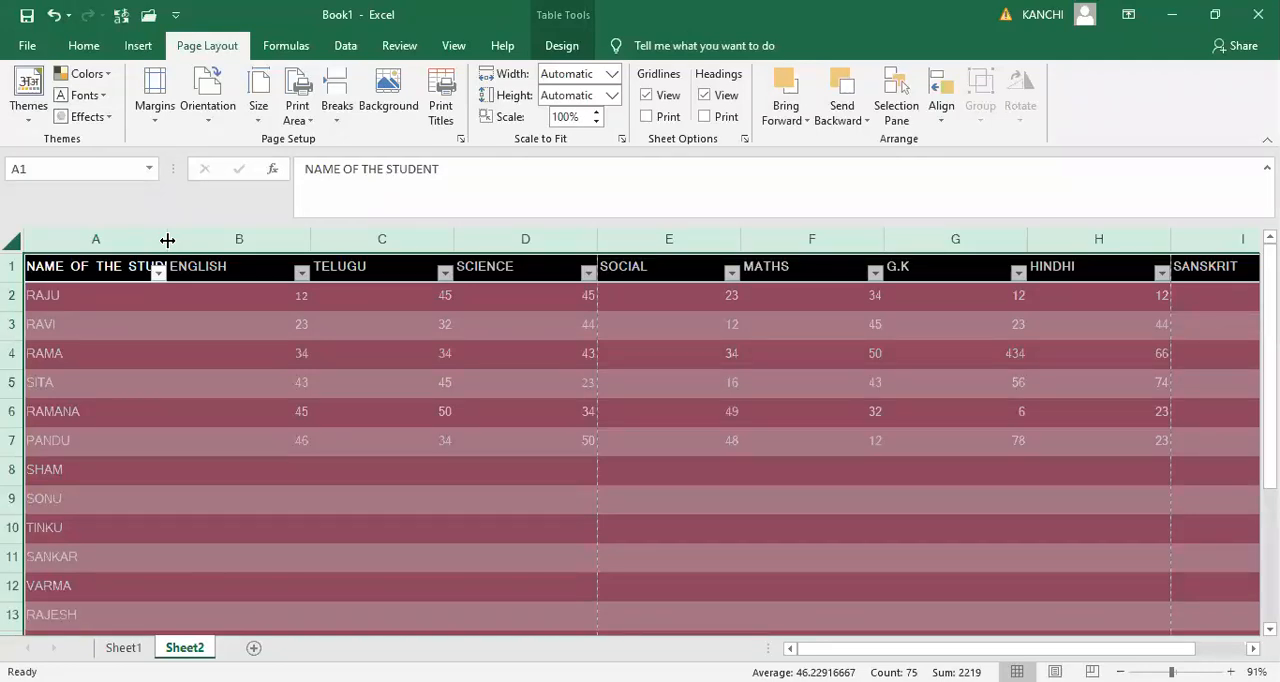
drag(167, 238, 143, 242)
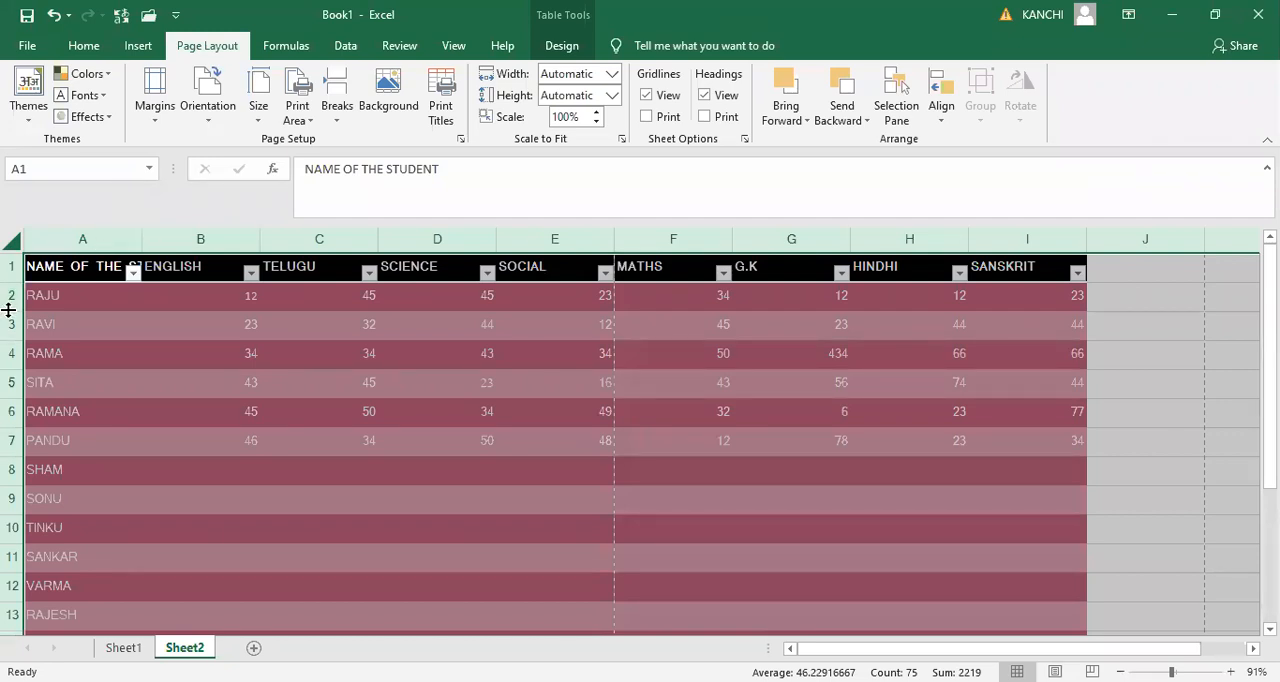
drag(8, 310, 14, 316)
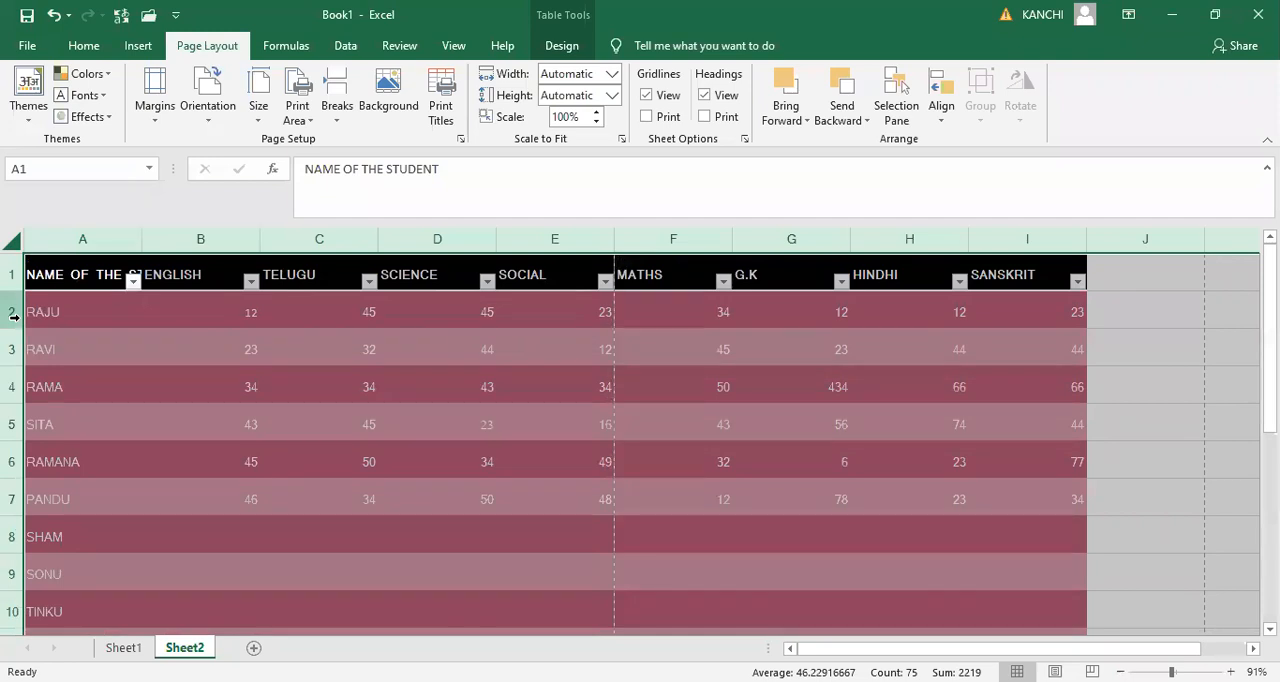
- Increase the height of all rows in Sheet2 and check the marks table down to its end, finishing at cell A1
drag(9, 334, 13, 338)
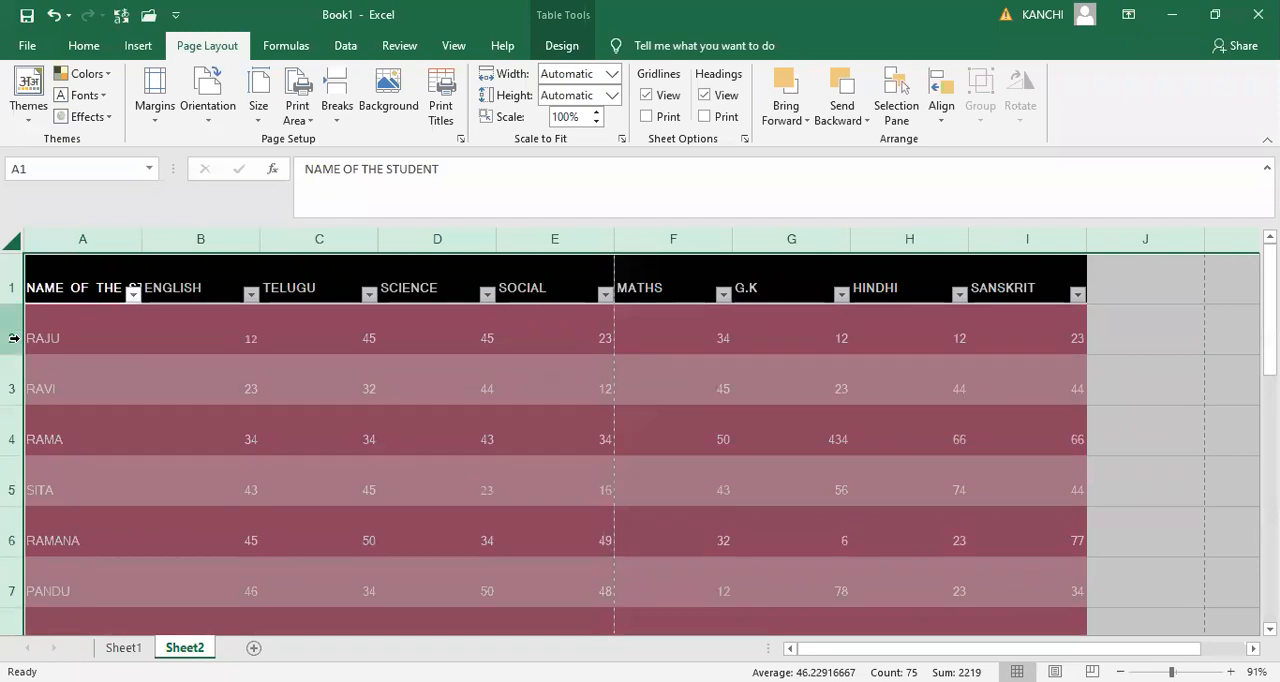
key(Down)
key(Down)
key(Down)
key(Down)
key(Down)
key(Down)
key(Down)
key(Down)
key(Down)
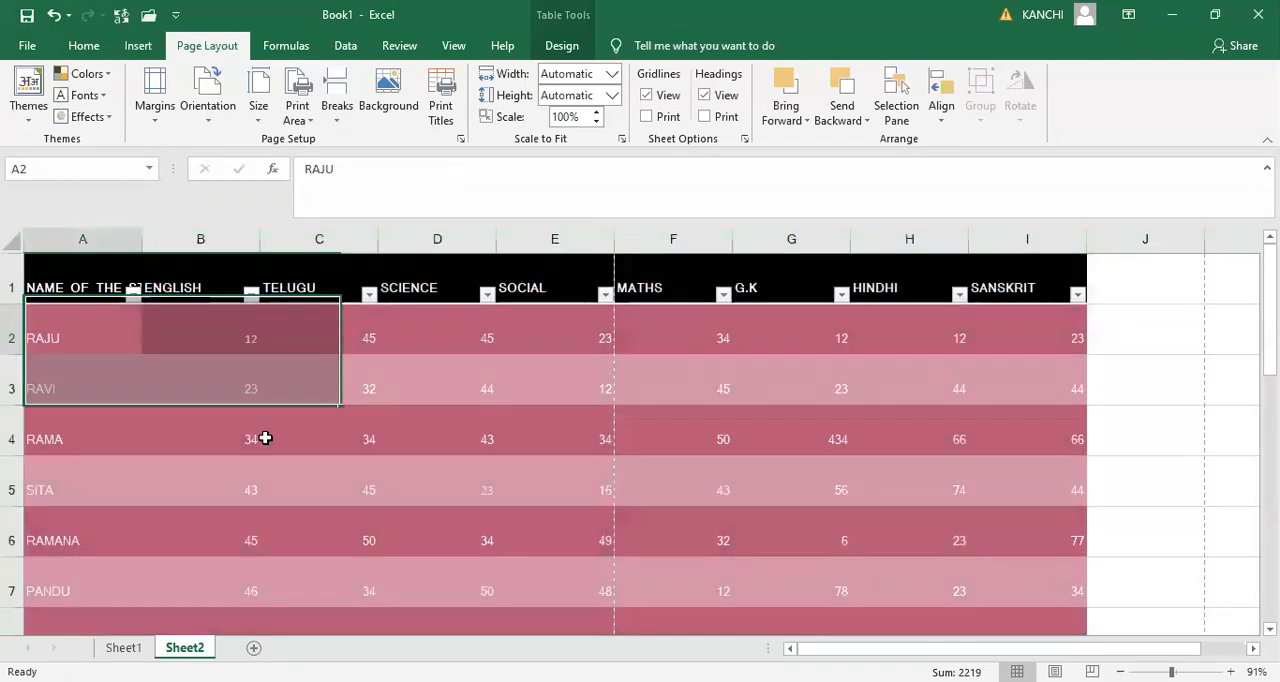
key(Down)
key(Down)
key(Down)
key(Down)
key(Down)
key(Down)
key(Down)
key(Down)
key(Down)
key(Down)
key(Down)
key(Up)
key(Up)
key(Up)
key(Up)
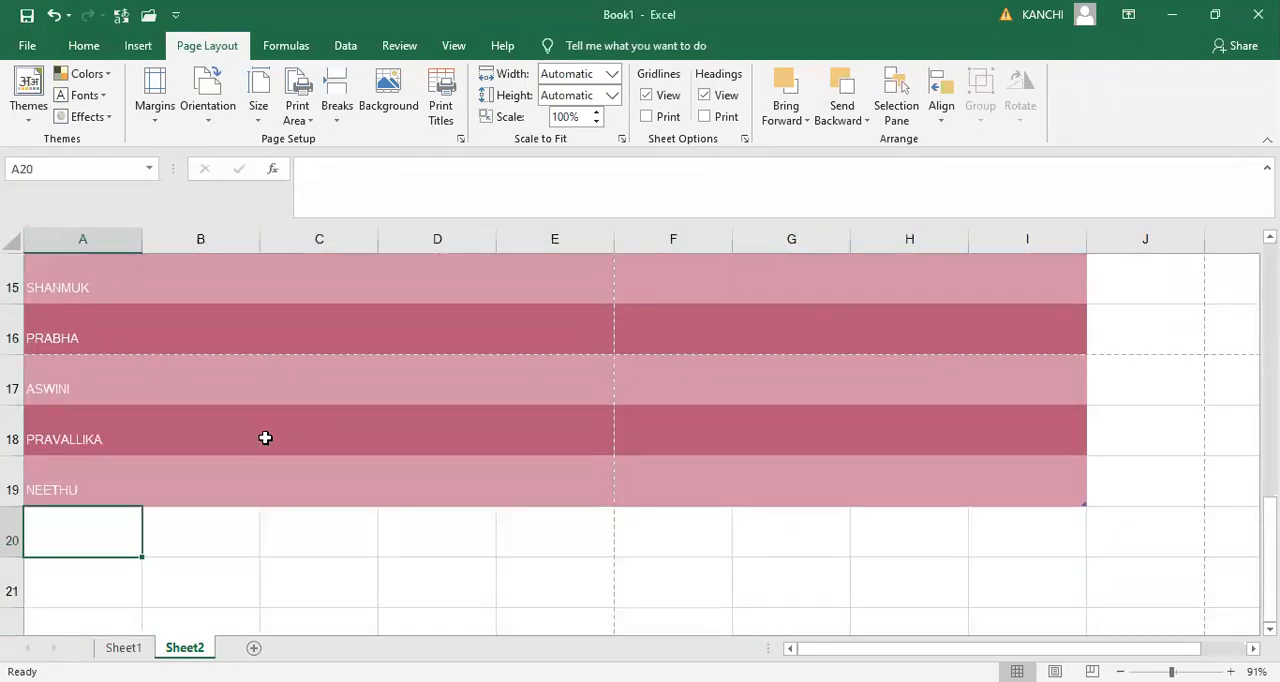
key(Up)
key(Up)
key(Up)
key(Up)
key(Up)
key(Up)
key(Up)
key(Up)
key(Up)
key(Up)
key(Up)
key(Up)
key(Up)
key(Up)
key(Up)
key(Up)
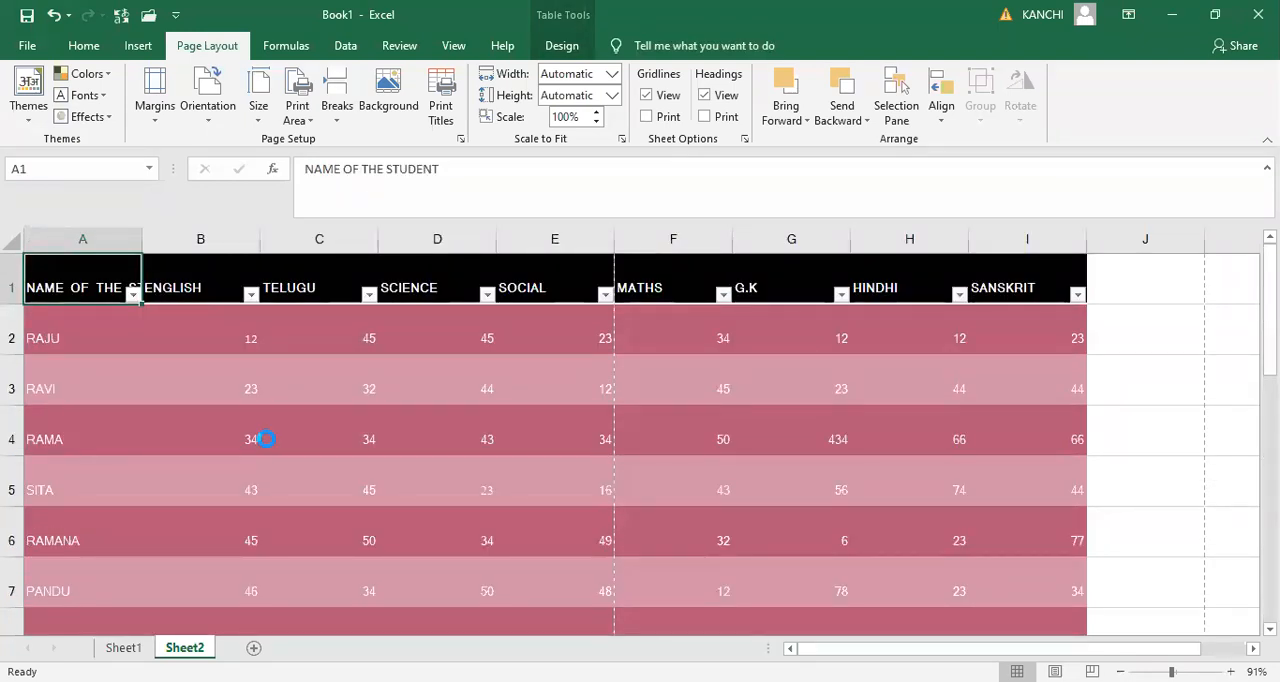
- Page through the print preview of Sheet2 to check how the headings and student names fall on each page, and return to the sheet
key(ctrl+p)
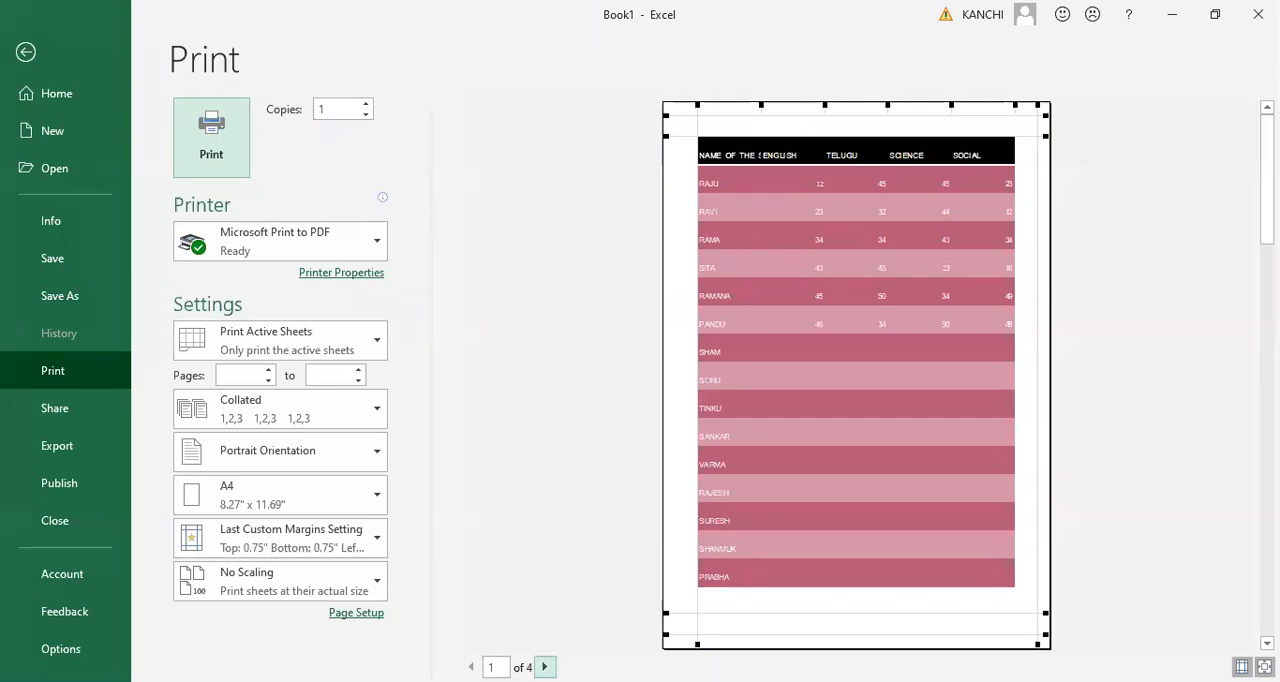
click(544, 666)
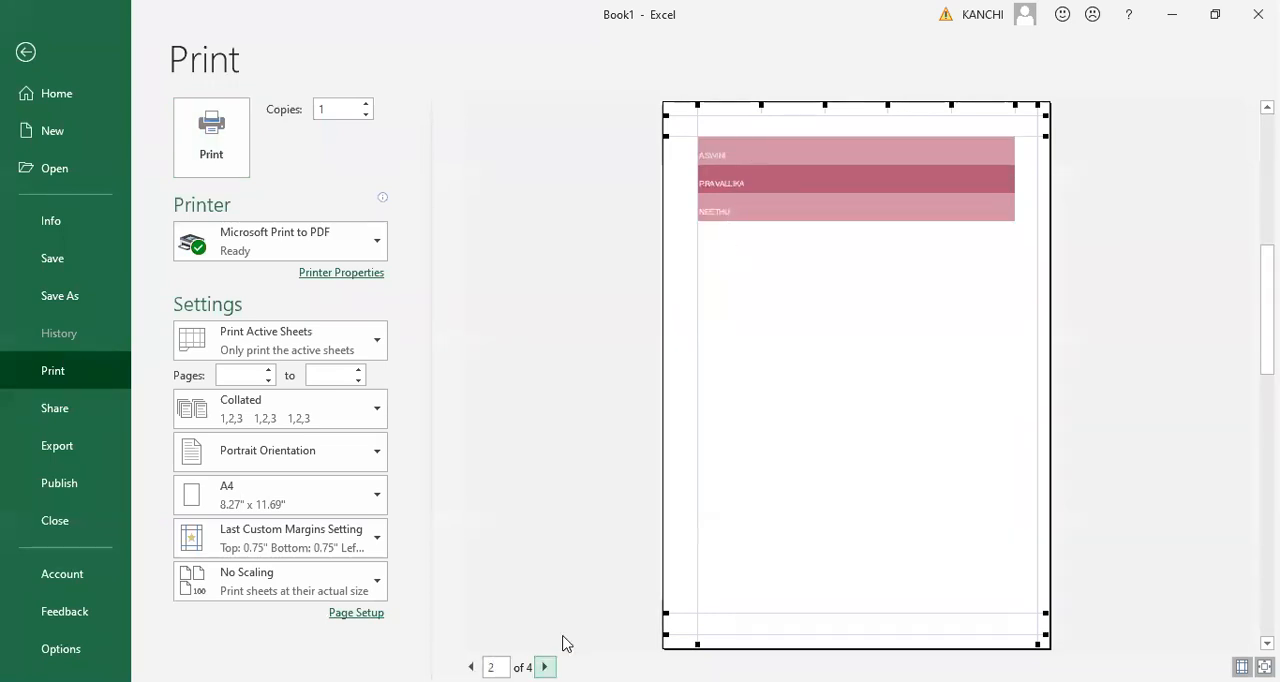
click(544, 666)
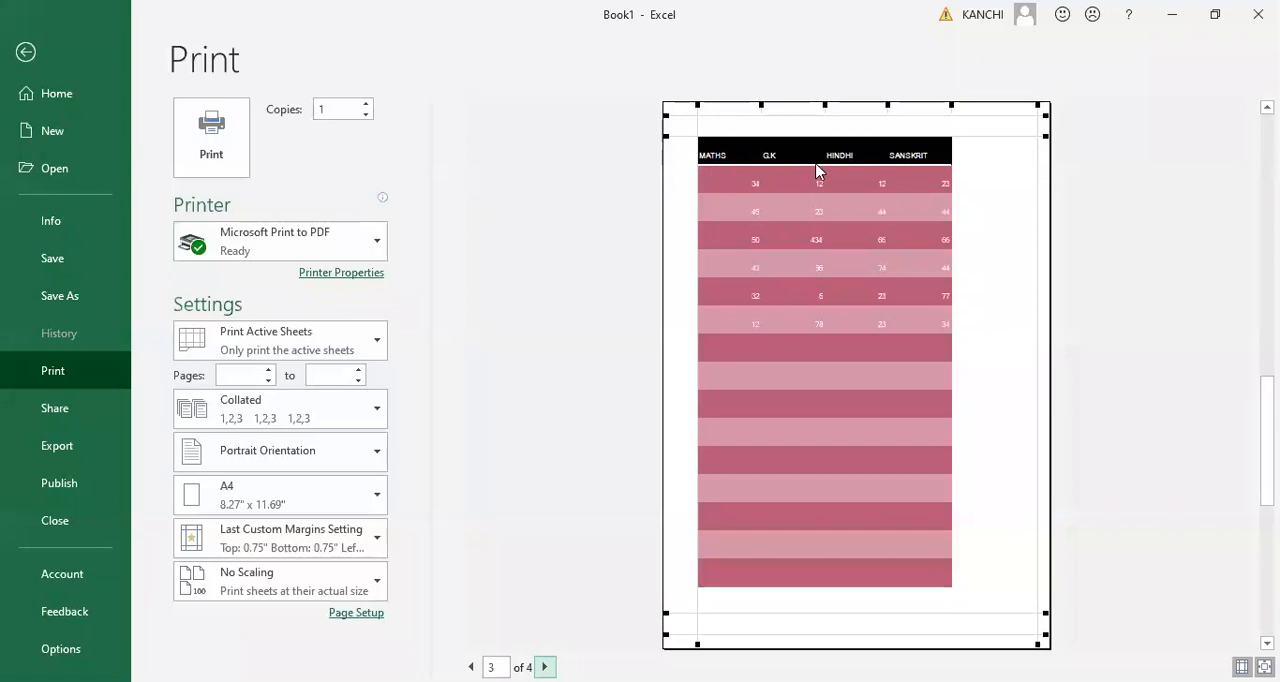
click(544, 666)
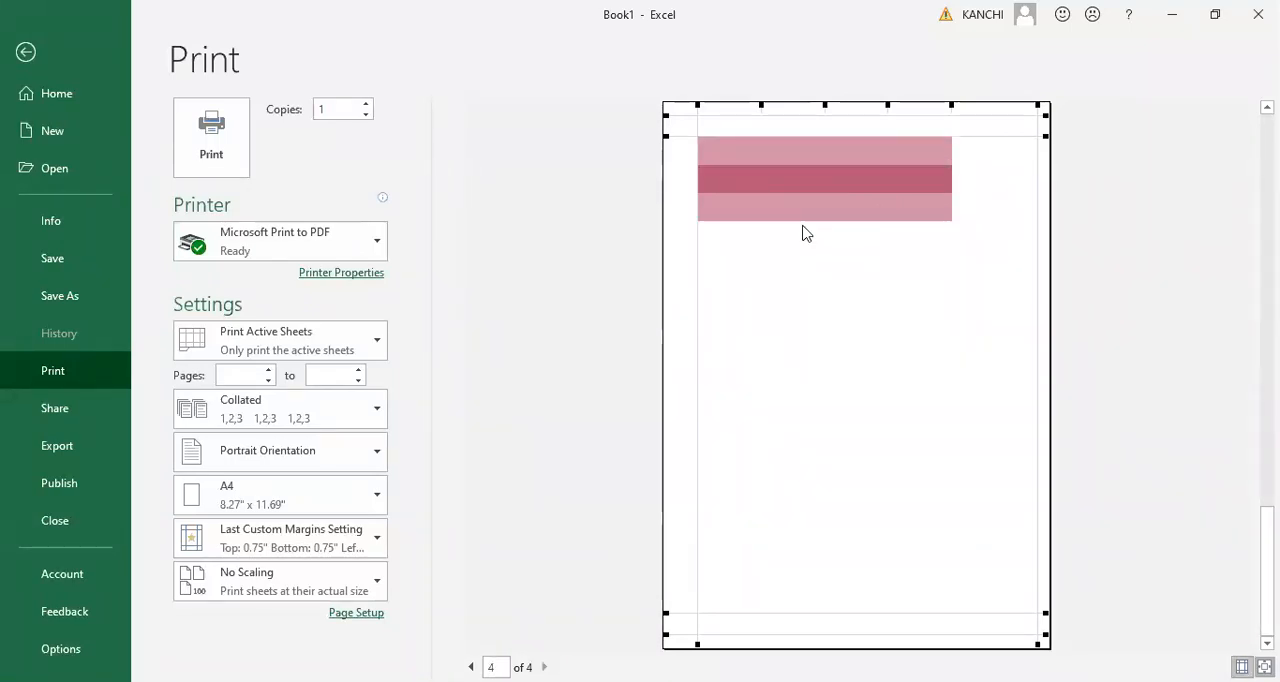
click(471, 666)
click(471, 667)
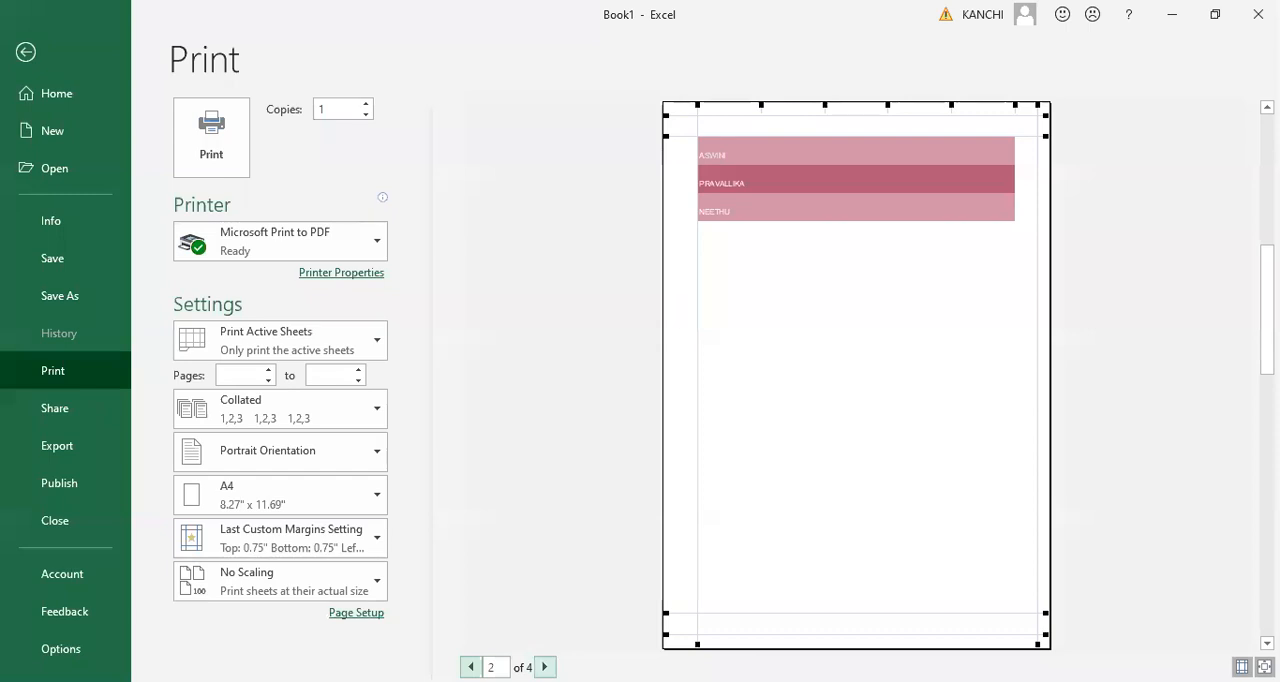
click(544, 666)
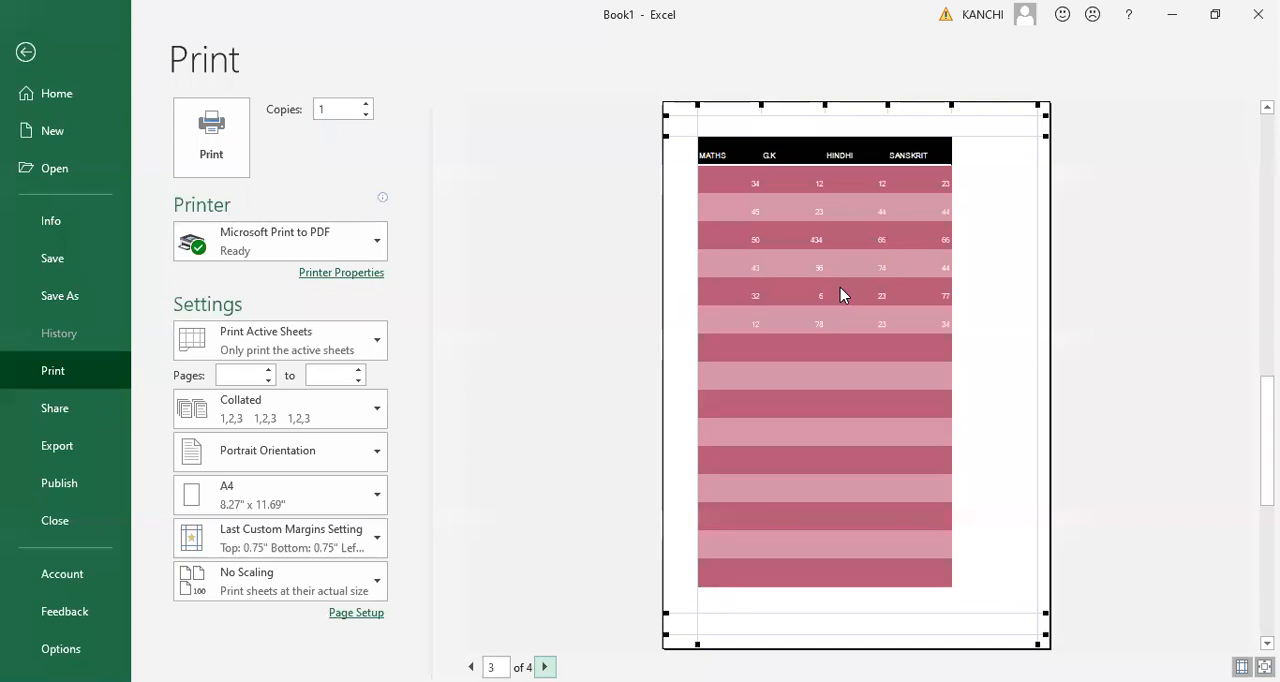
click(471, 667)
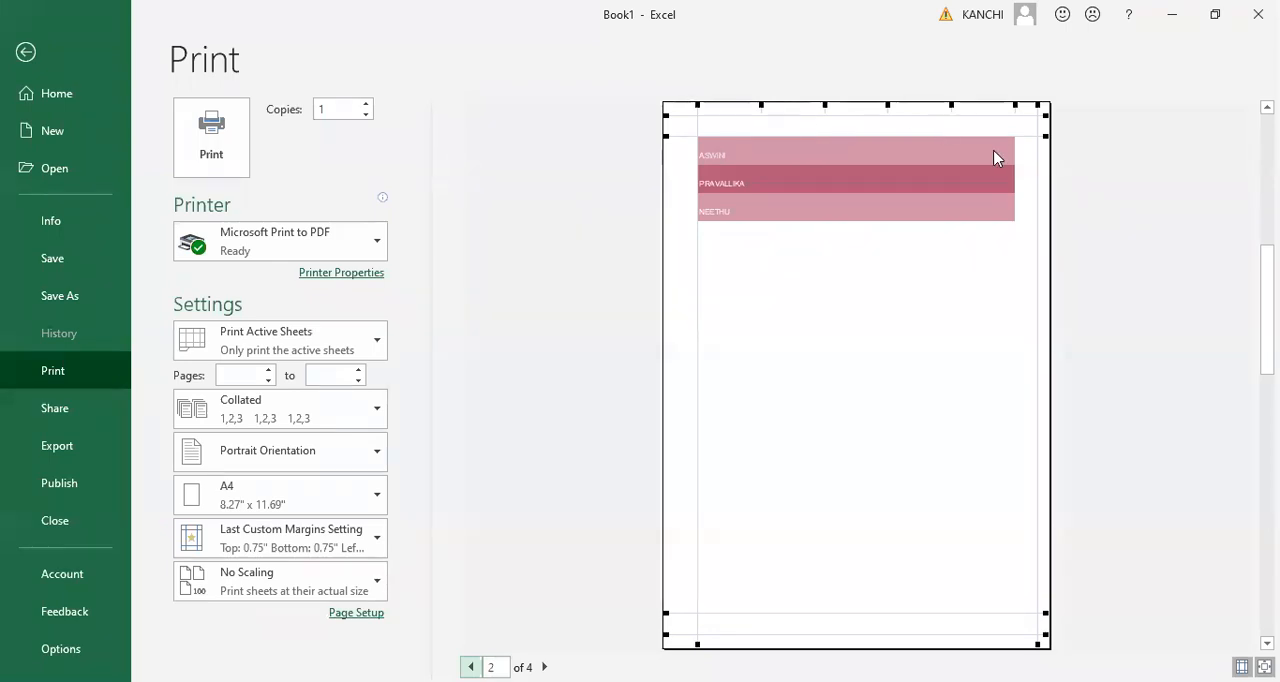
key(Escape)
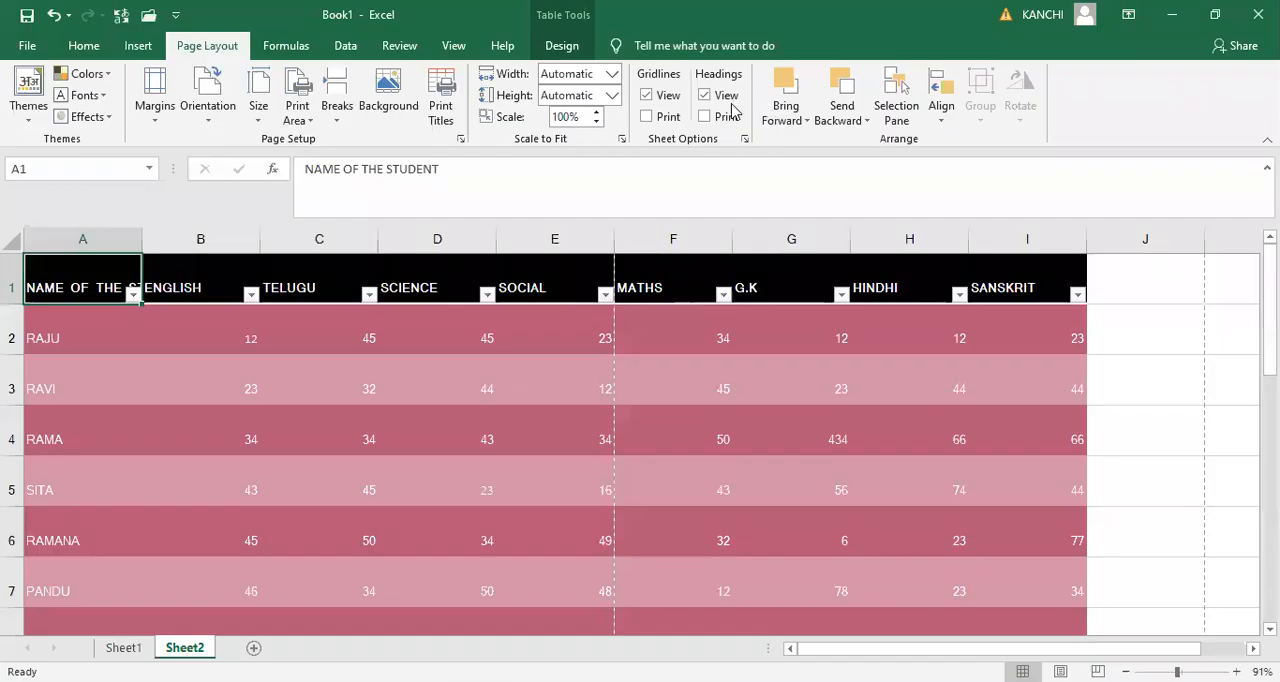
- Set the print titles to repeat row $1:$1 at the top and column $A:$A at the left of each page
click(445, 119)
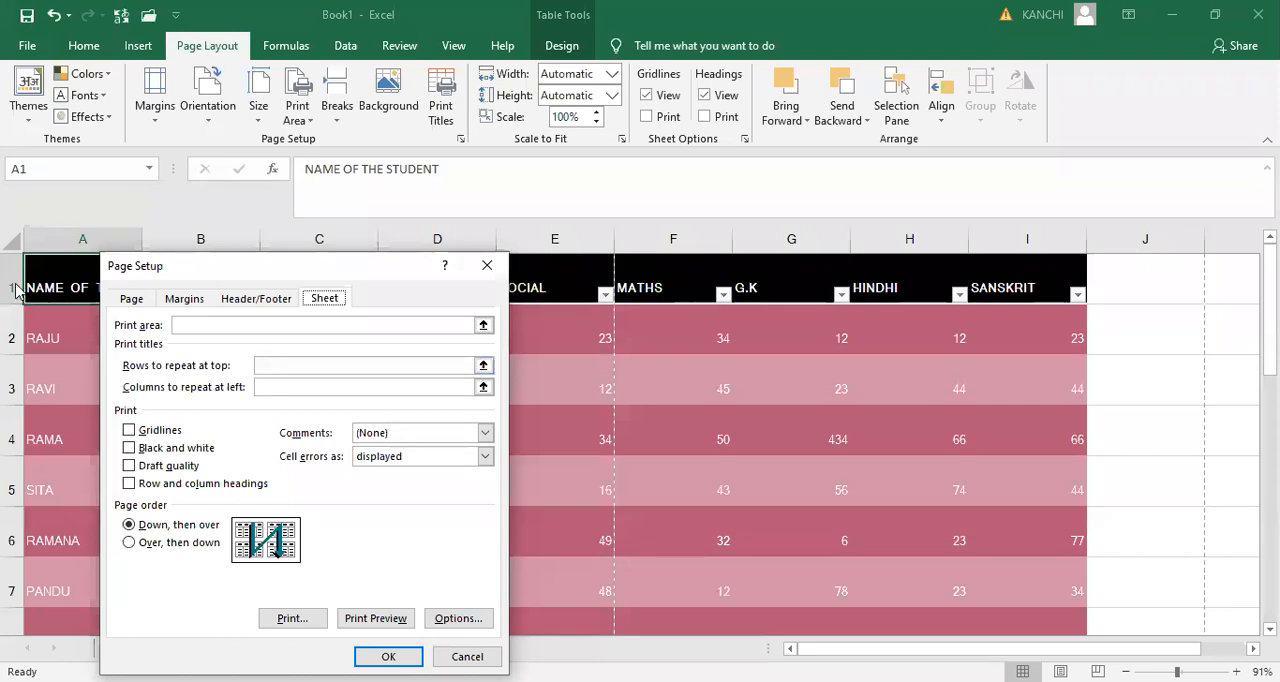
click(303, 364)
click(17, 283)
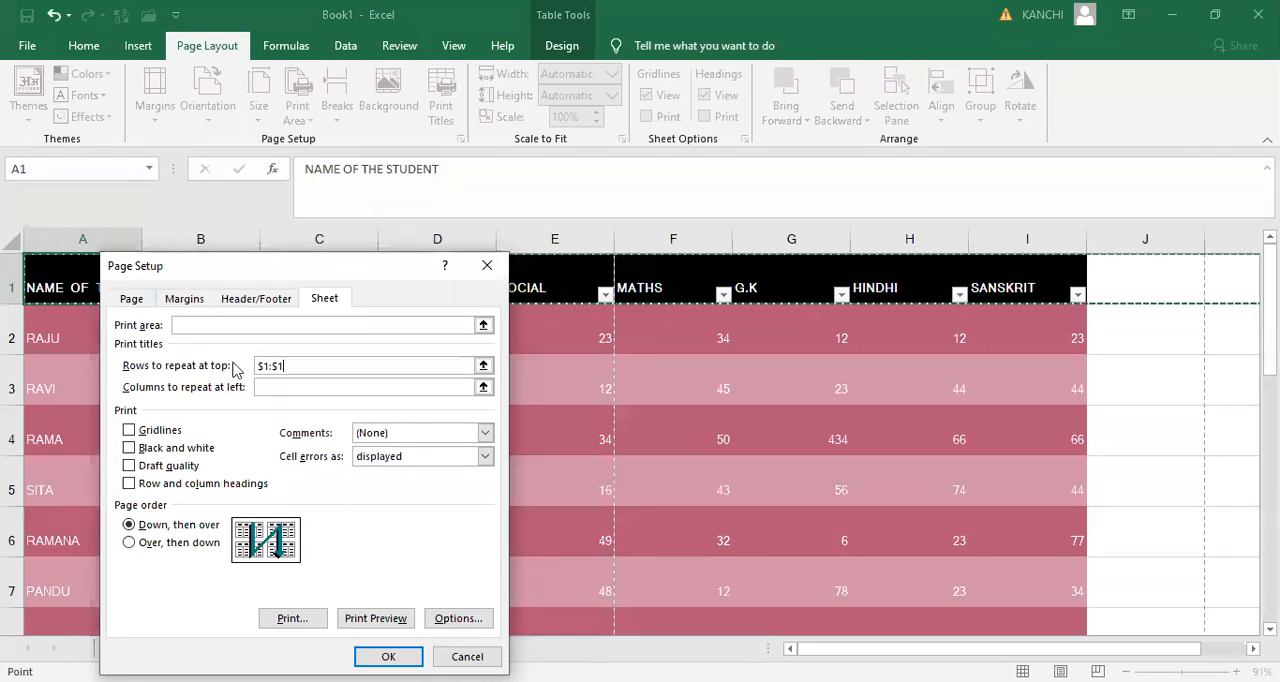
click(277, 386)
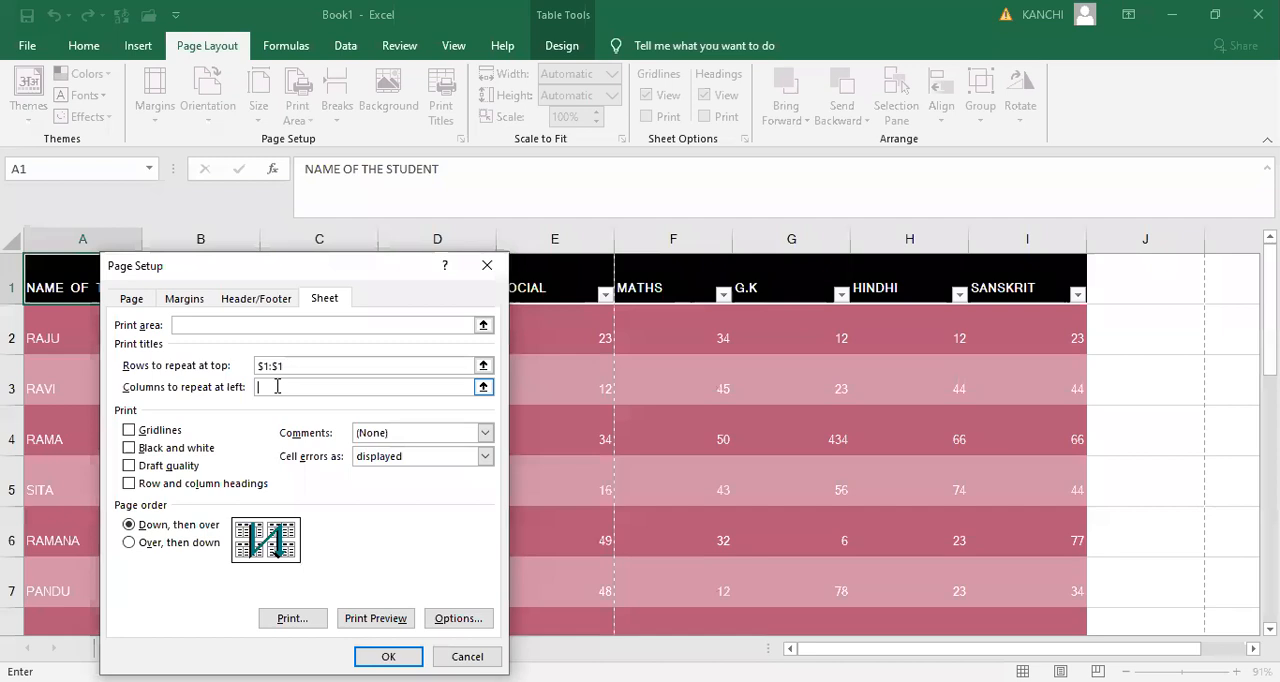
click(83, 238)
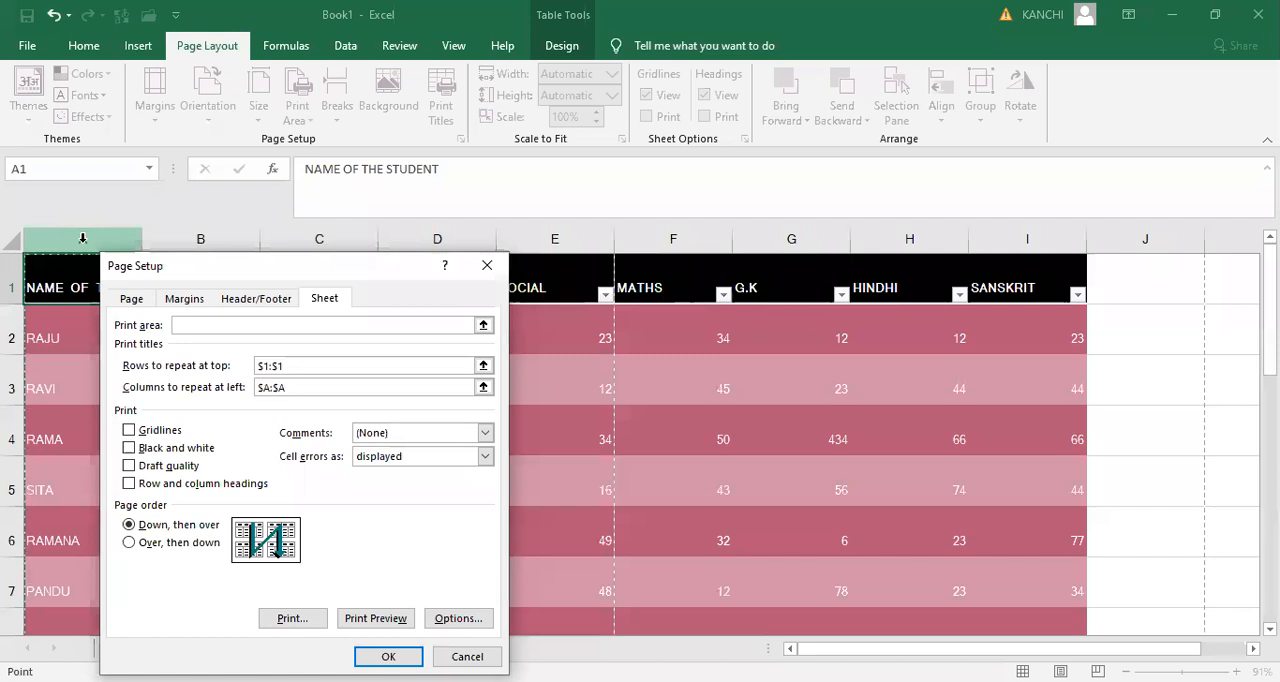
click(386, 656)
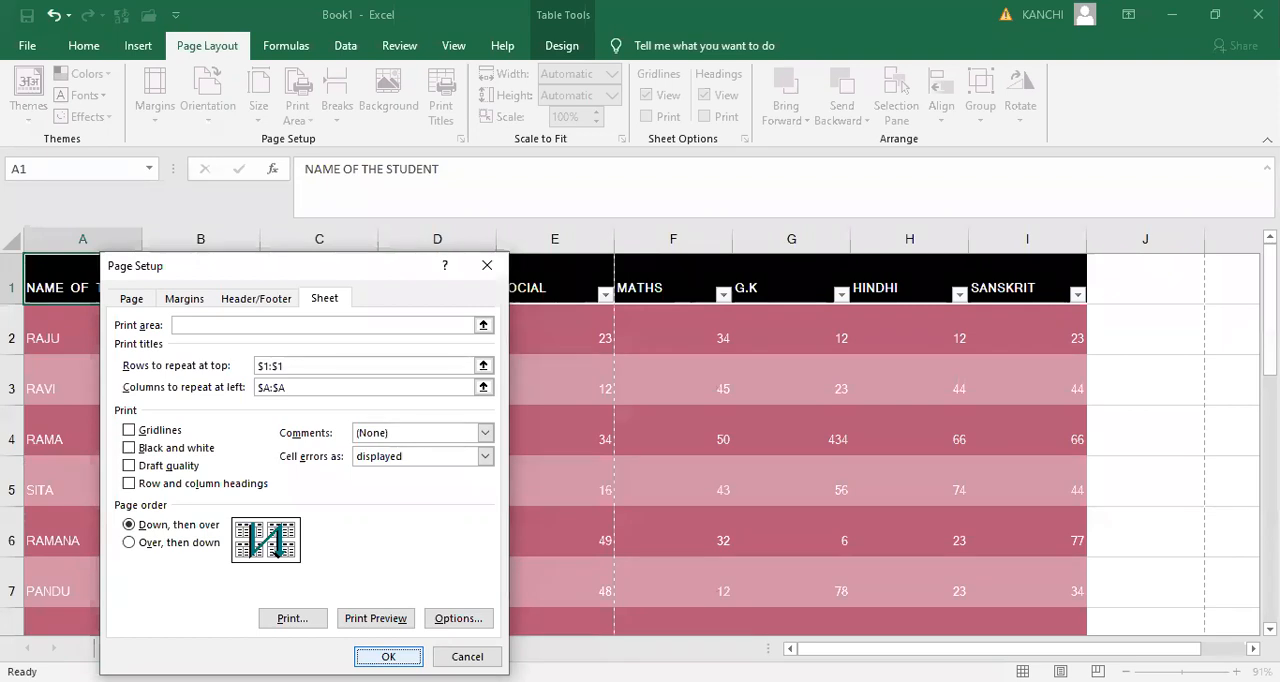
click(388, 656)
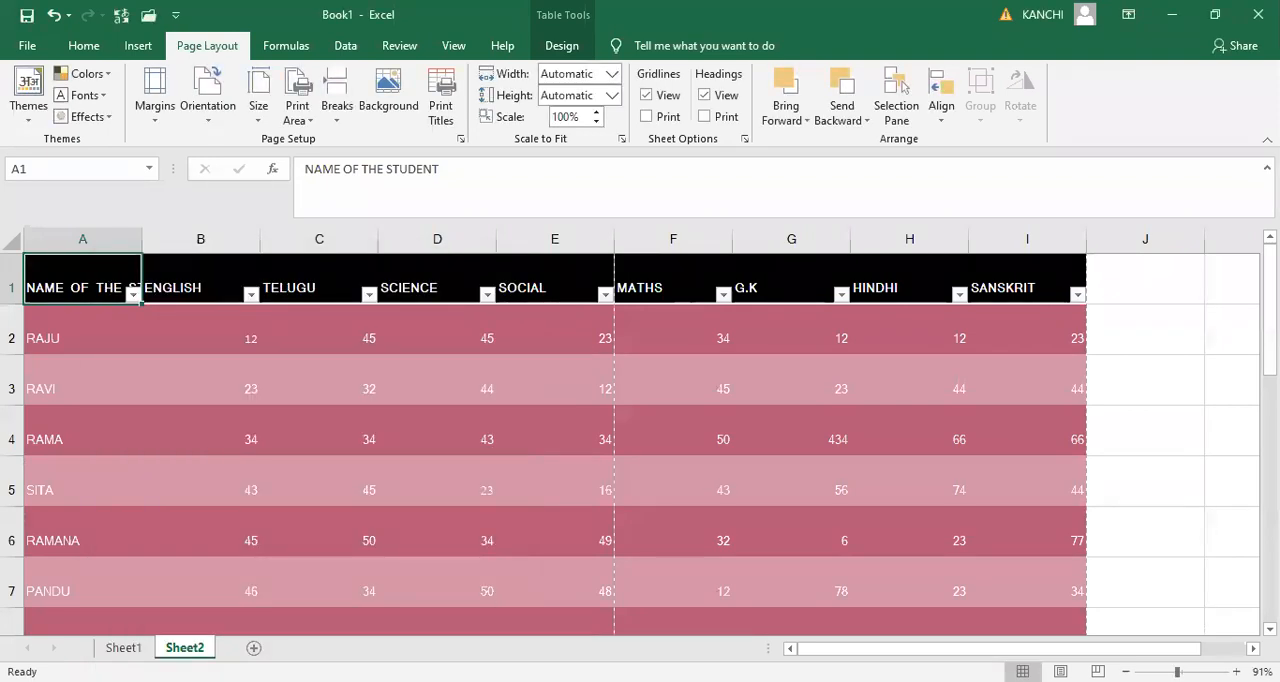
- Check the repeated heading row and name column on every page of the print preview, and return to the sheet
key(ctrl+p)
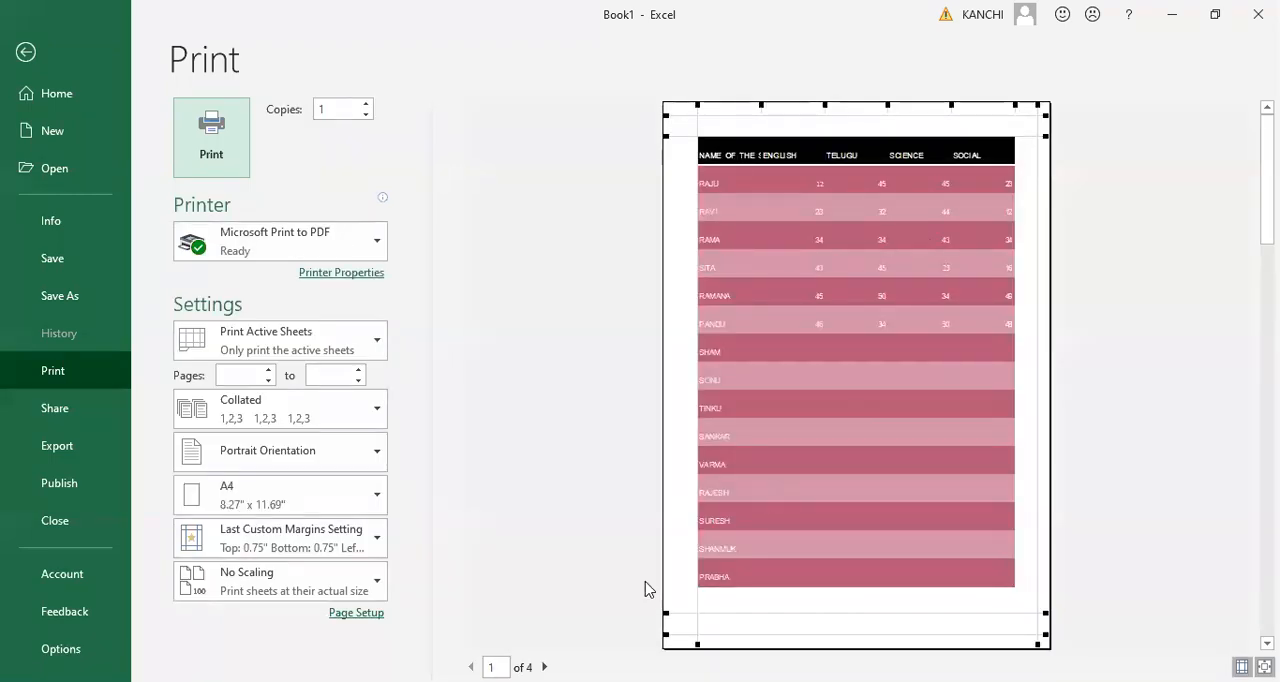
click(544, 667)
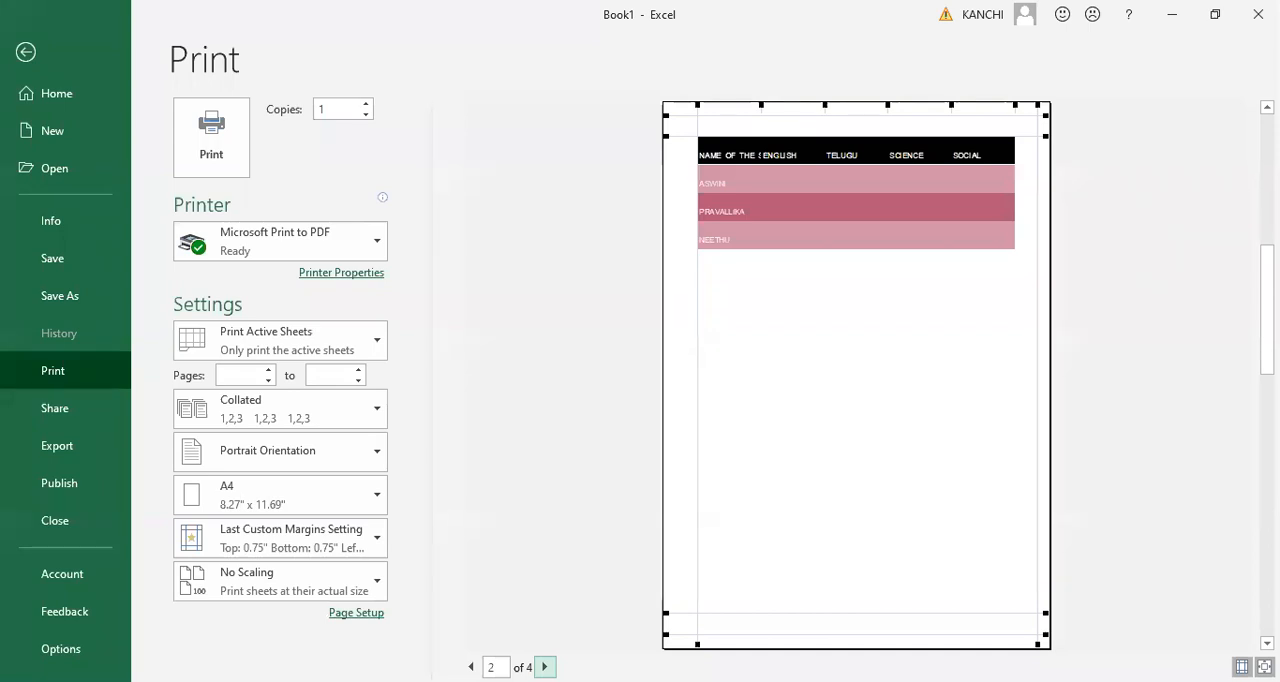
click(544, 666)
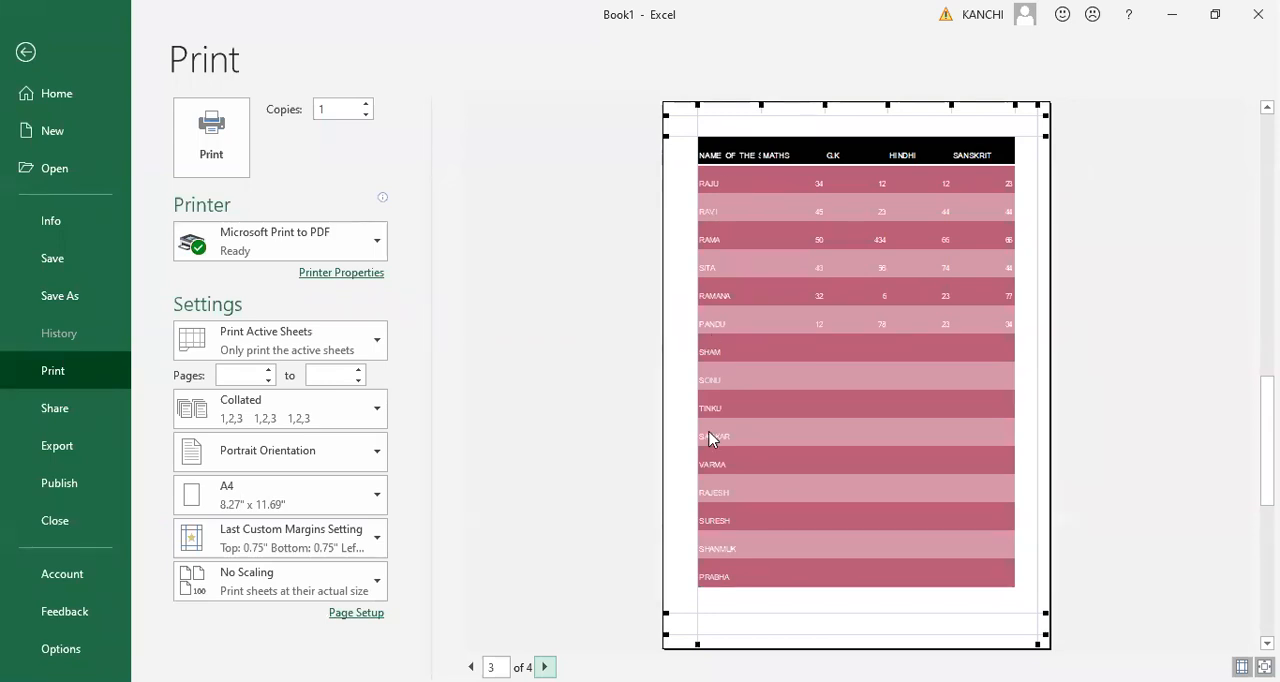
click(544, 666)
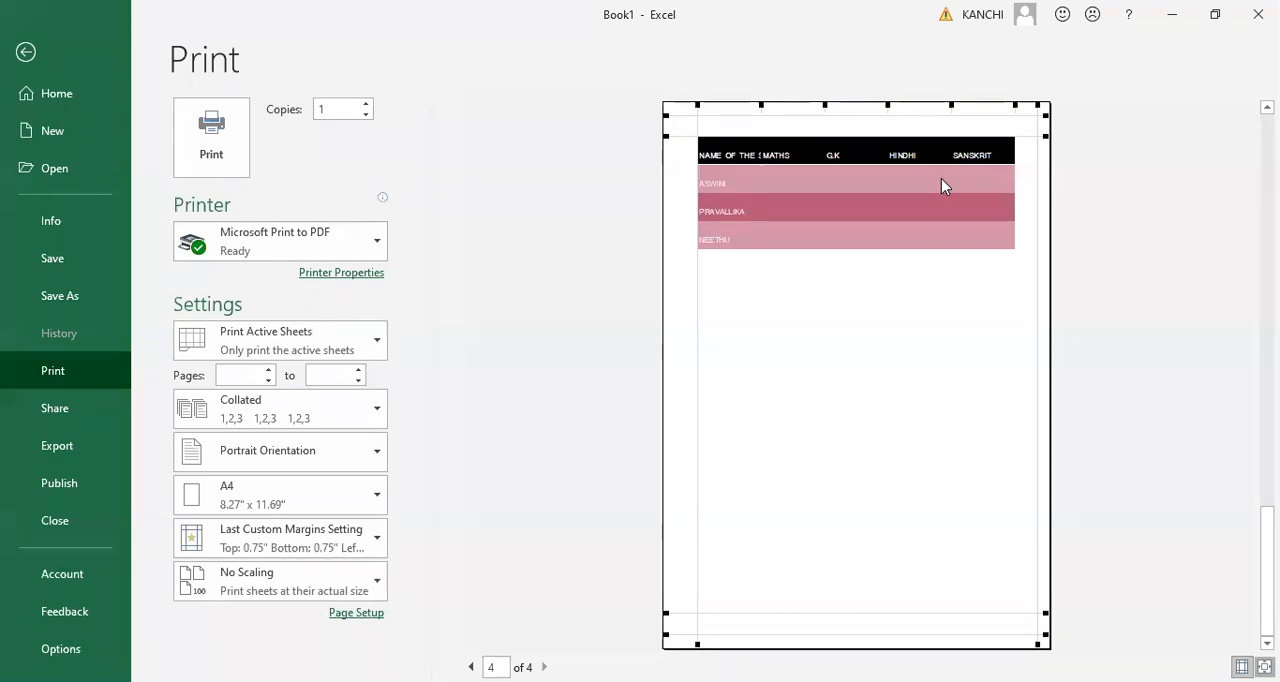
key(Escape)
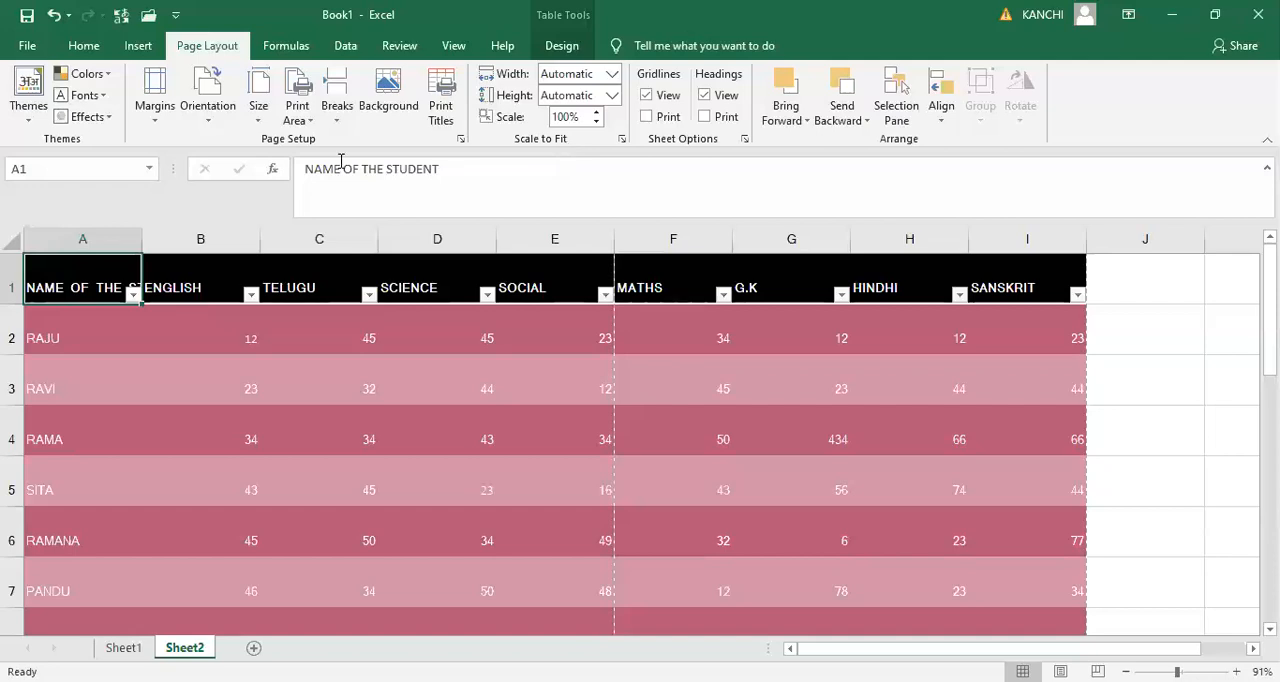
- Set the paper size of Sheet2 to A4
click(398, 108)
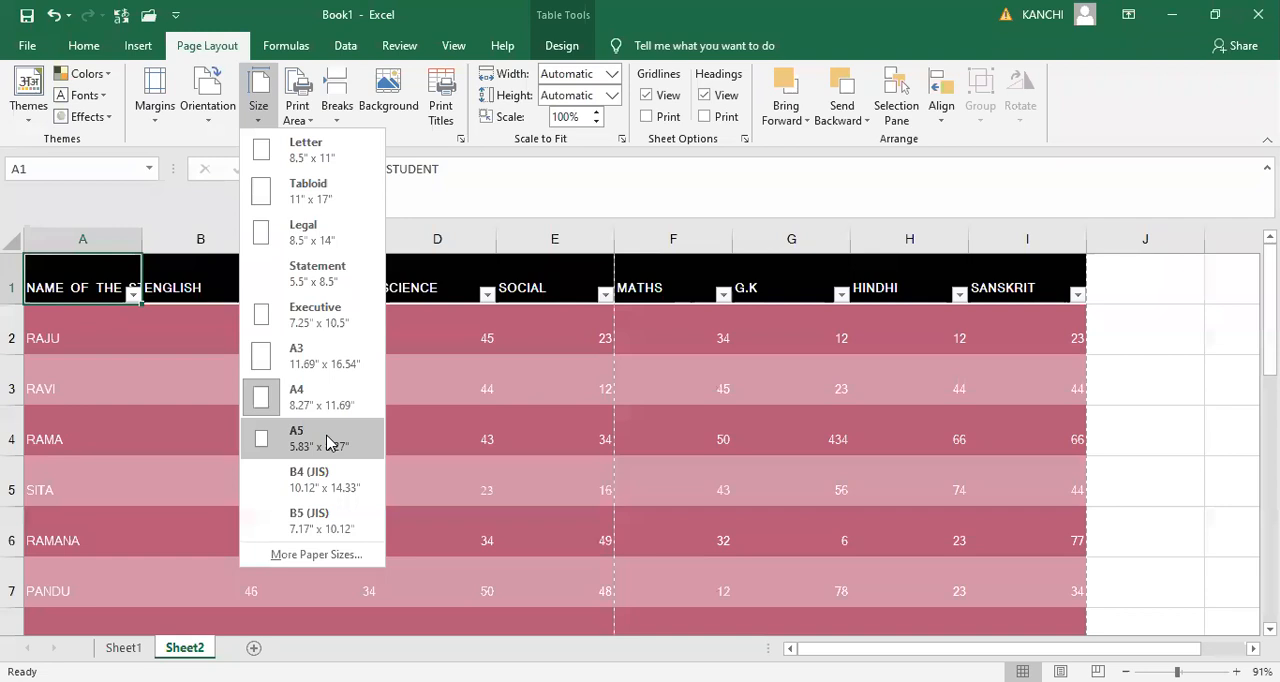
click(320, 396)
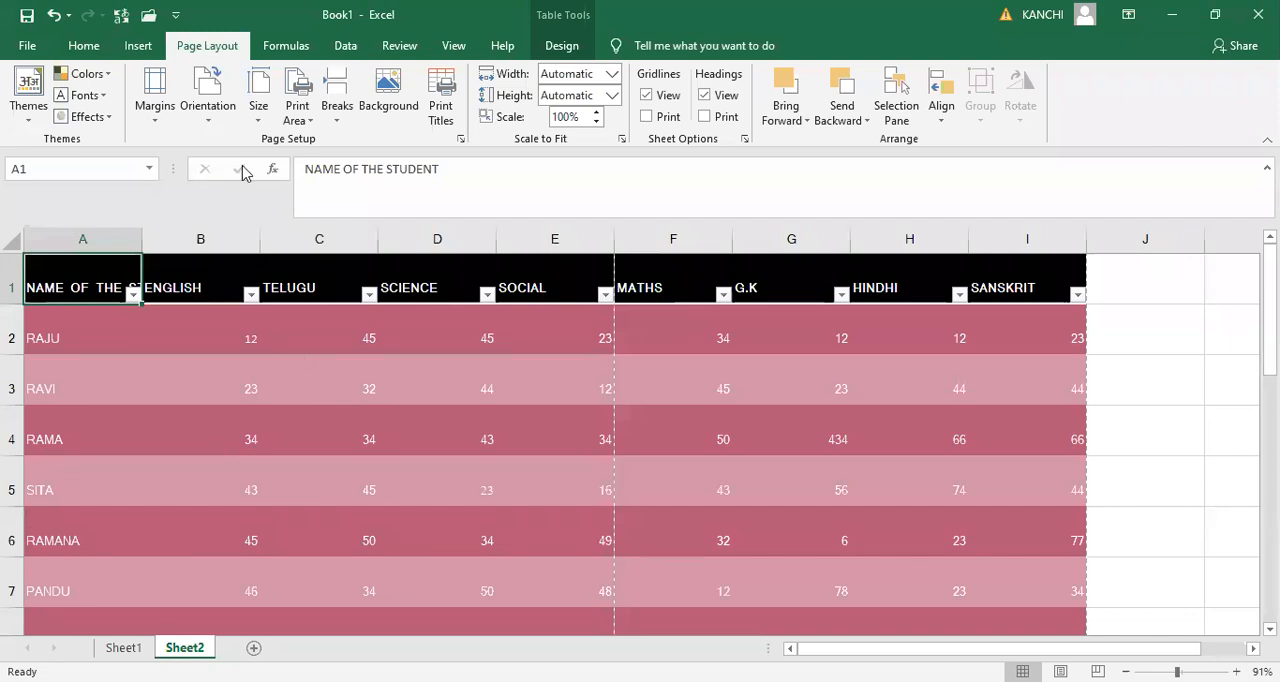
- Try landscape orientation for Sheet2 and examine where the page breaks fall across the marks table
click(209, 115)
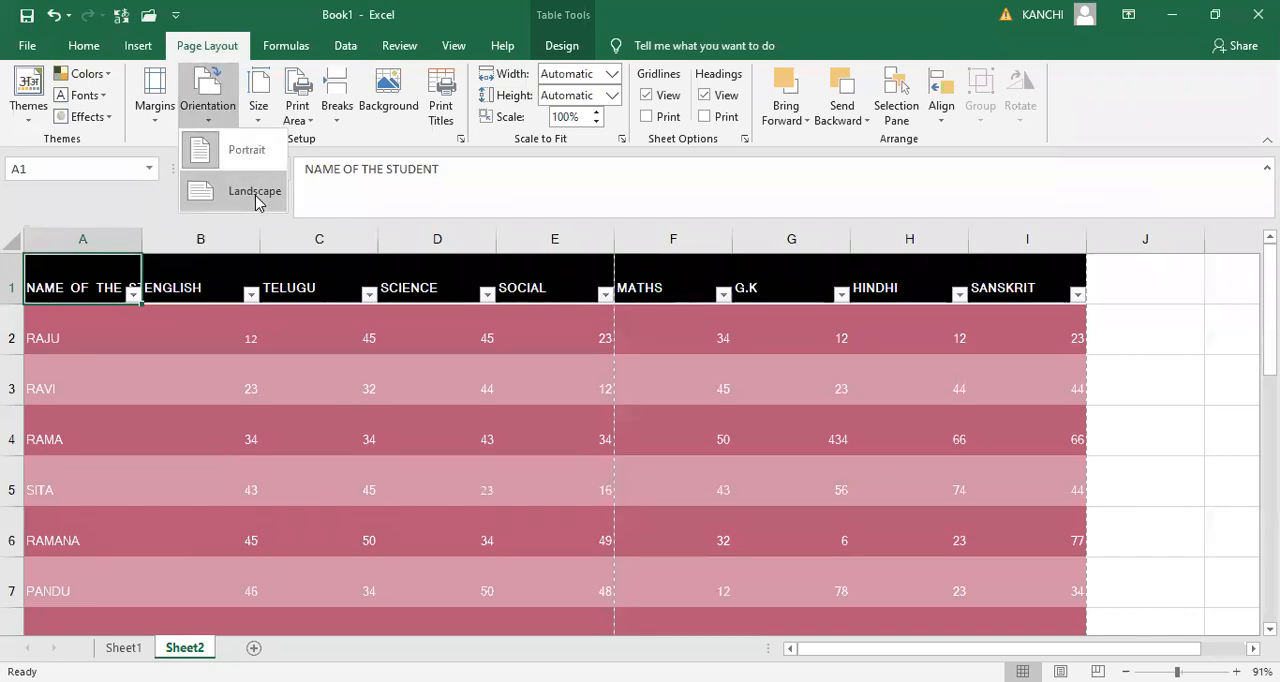
click(257, 200)
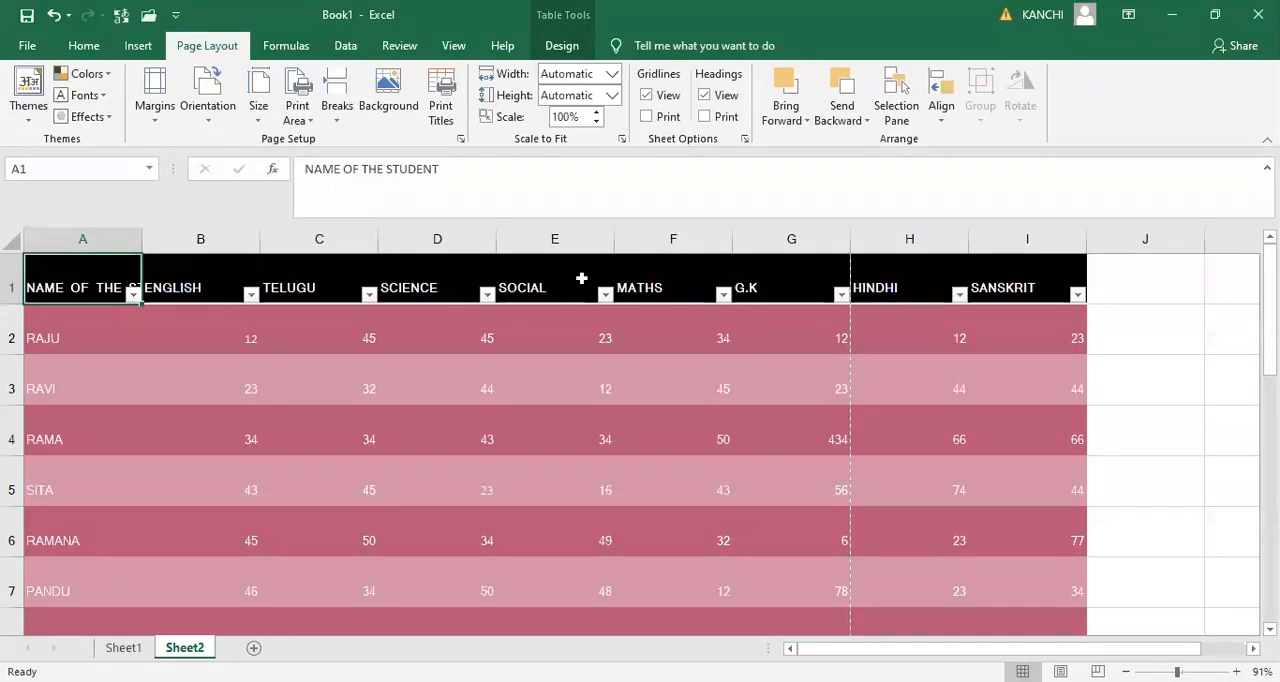
click(210, 112)
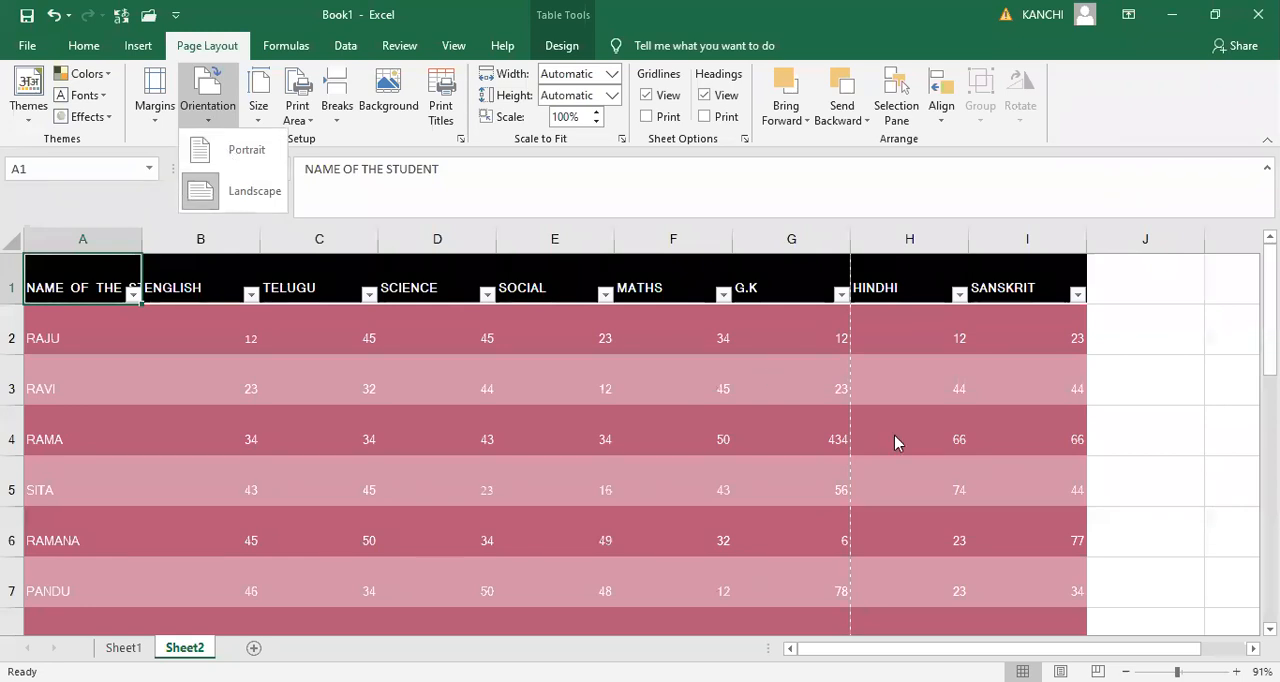
scroll(428, 322, down, 3)
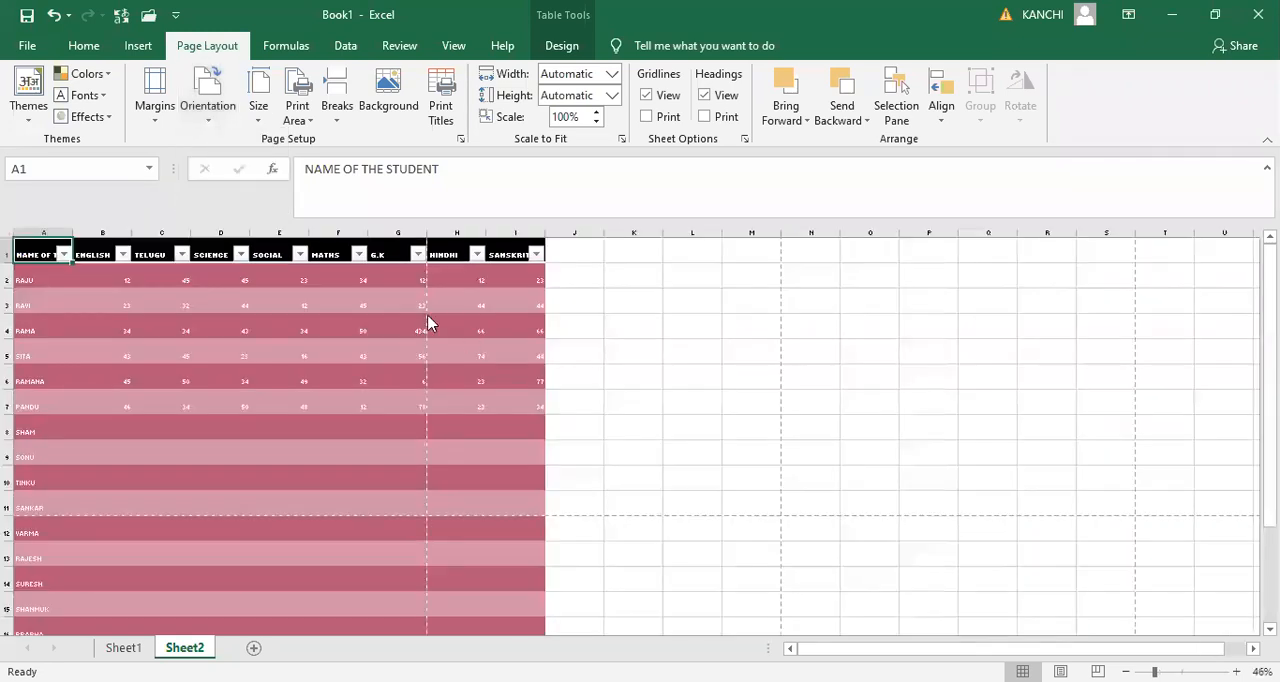
- Return the page orientation to portrait and examine the page breaks along the marks table
click(205, 120)
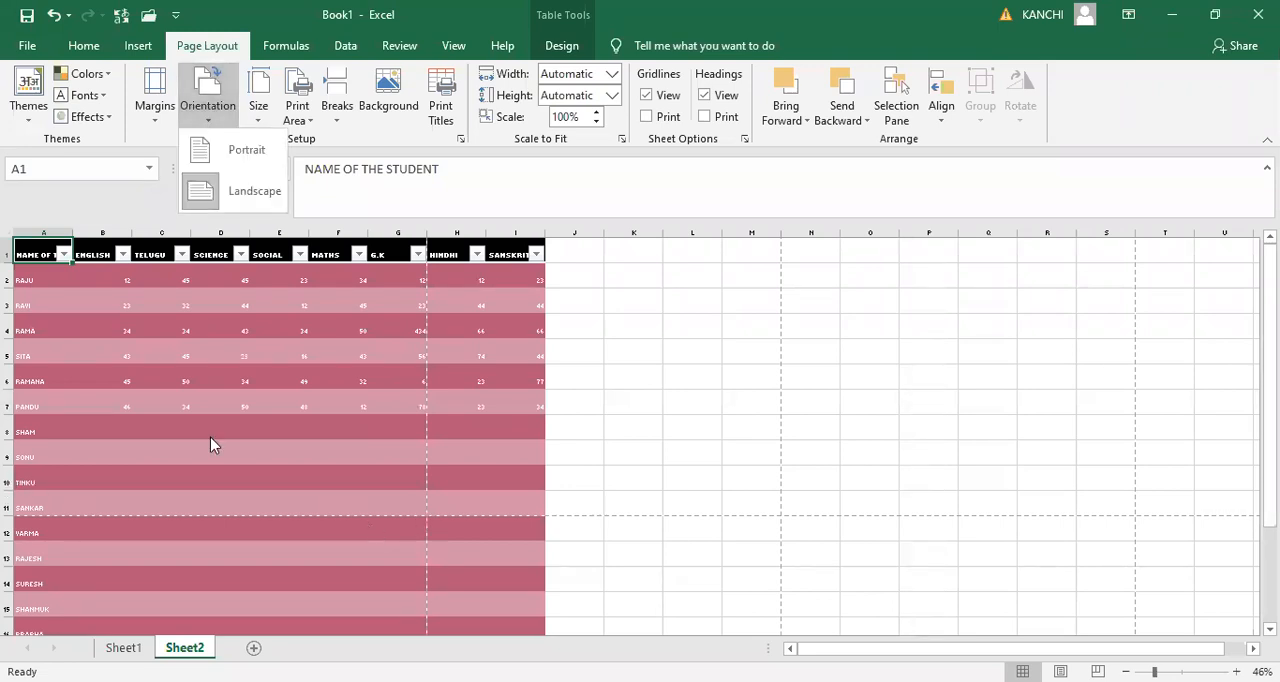
click(248, 152)
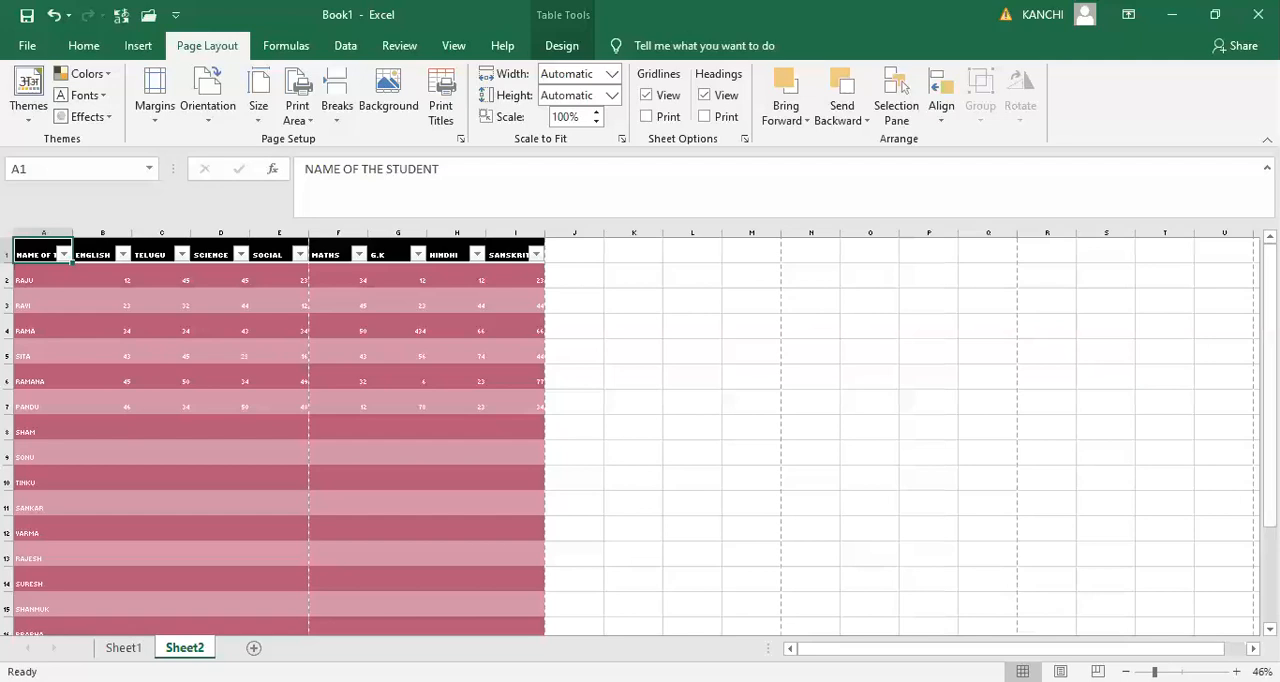
drag(1270, 345, 1270, 366)
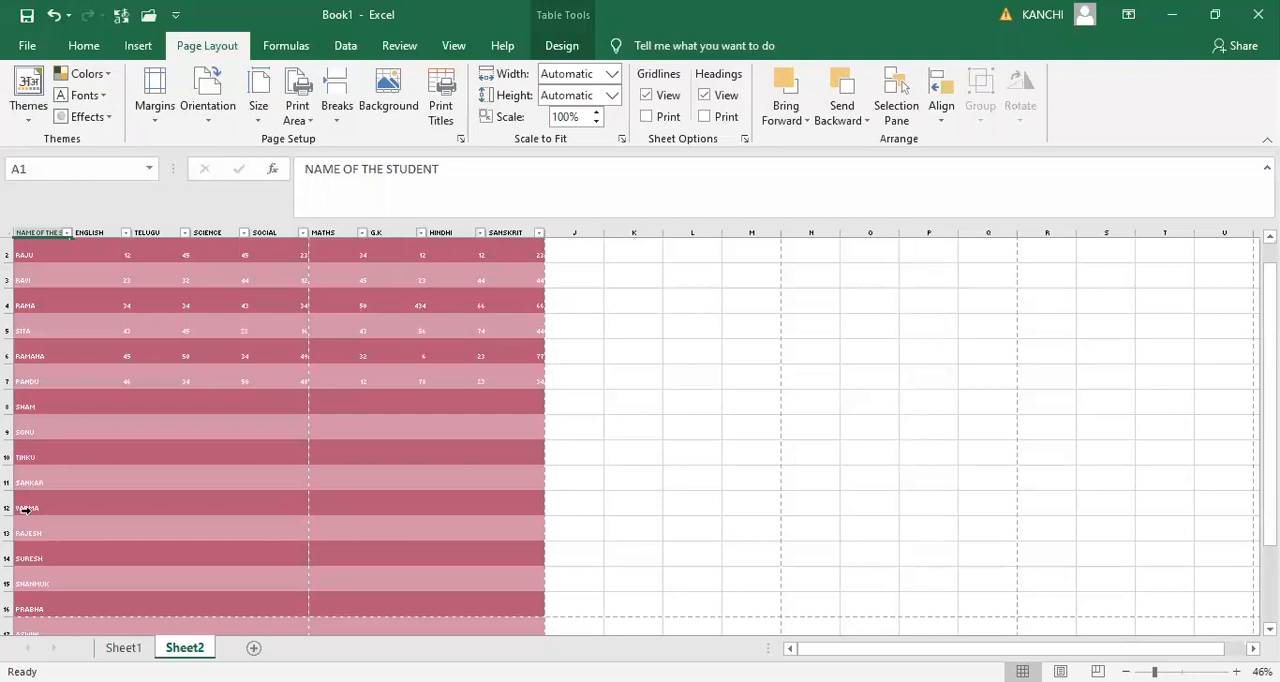
- Examine the available margin presets and check the current margins of the marks table in the print preview
click(157, 118)
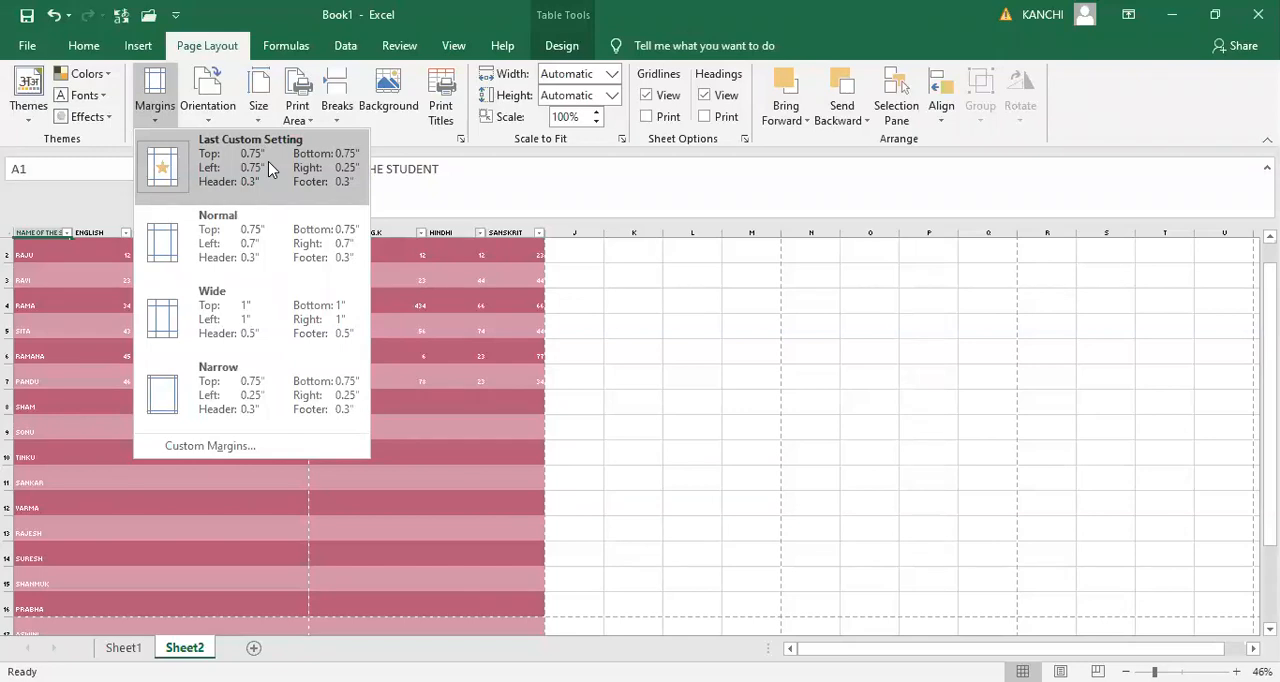
click(525, 379)
key(ctrl+p)
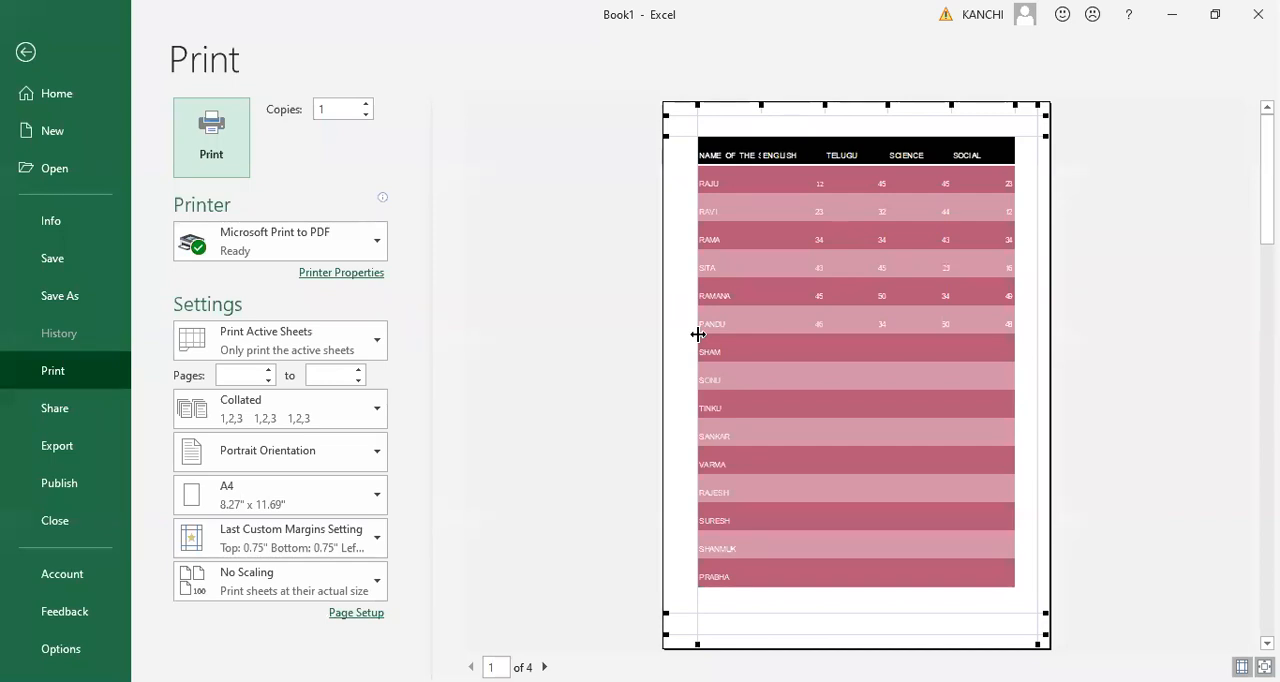
key(Escape)
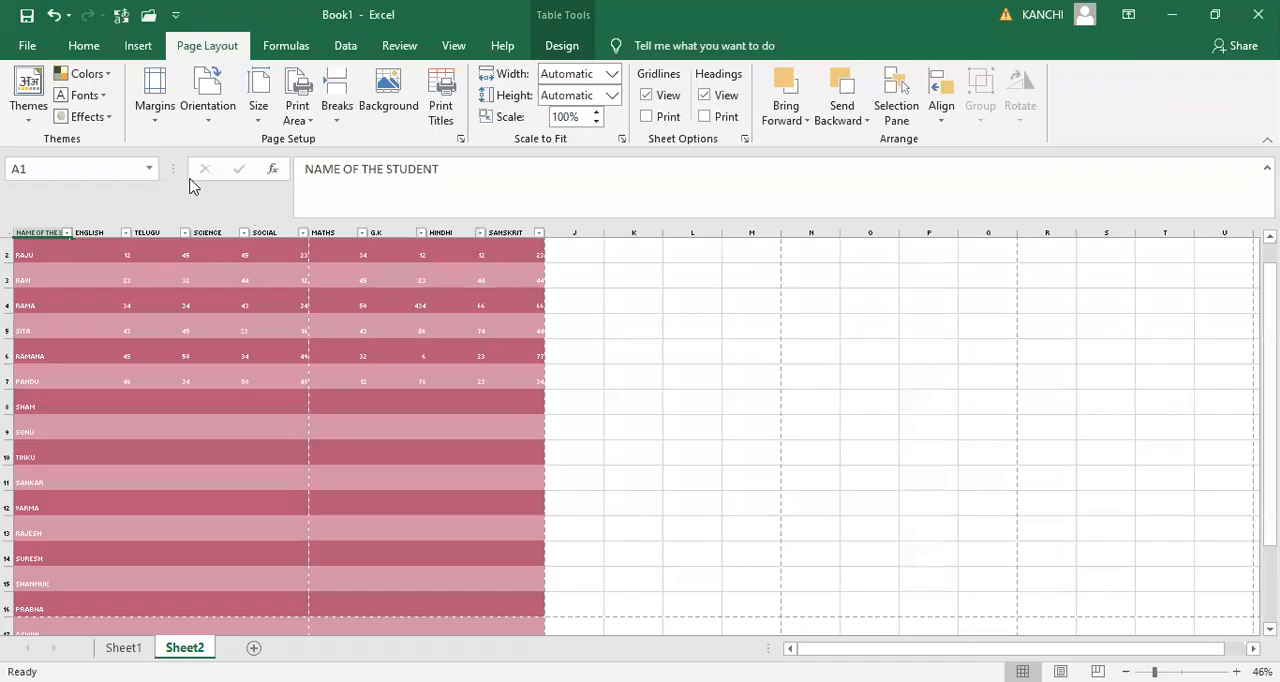
- Examine the custom margin settings for Sheet2 and accept them as they are
click(157, 125)
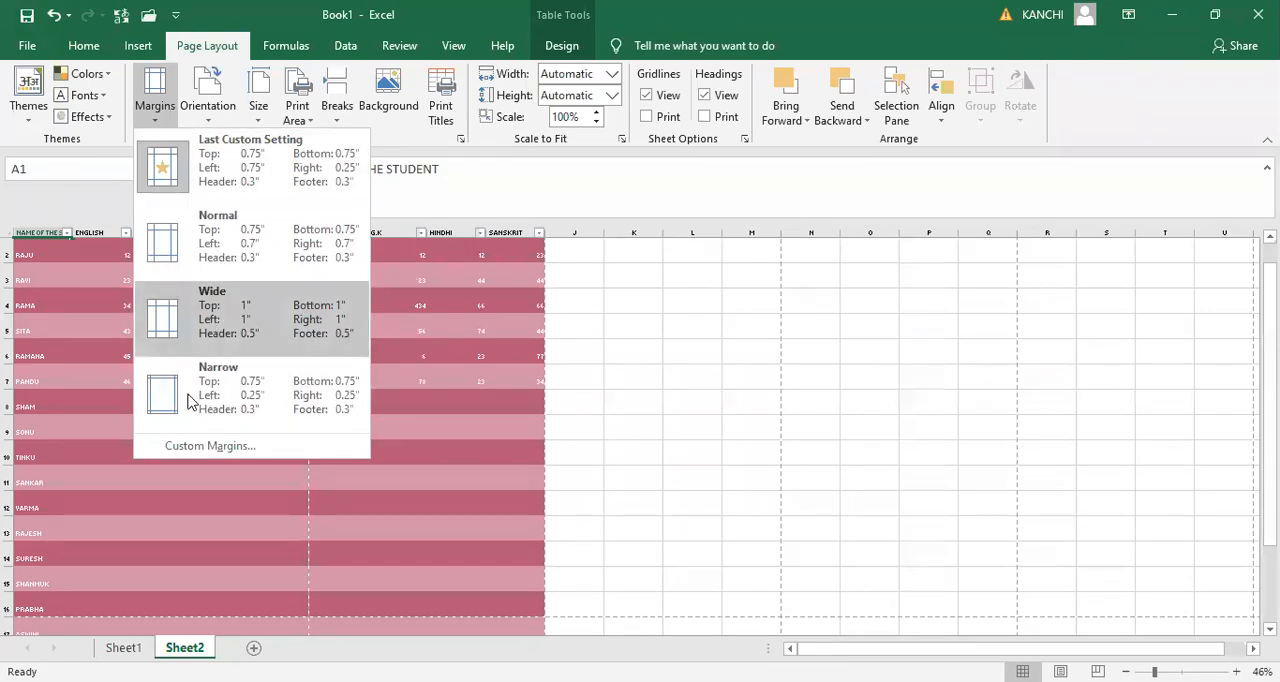
click(203, 448)
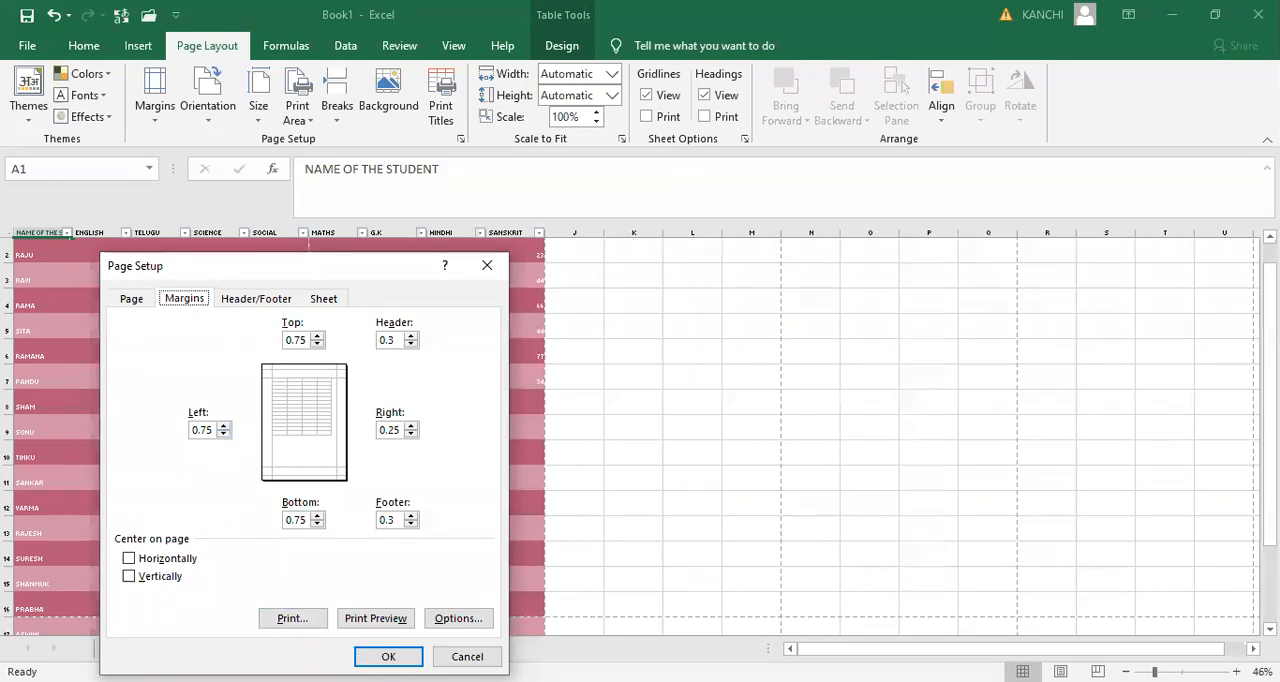
click(389, 657)
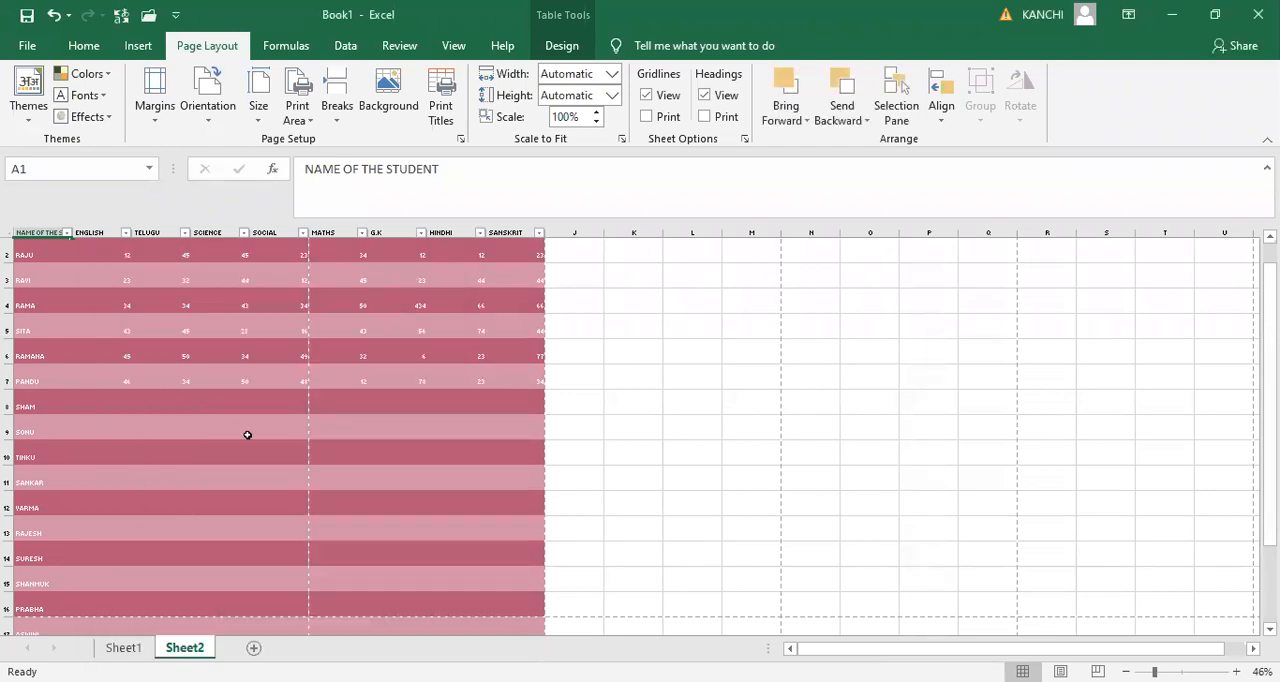
- Set the range A2:C8 of the marks table as the print area
click(306, 123)
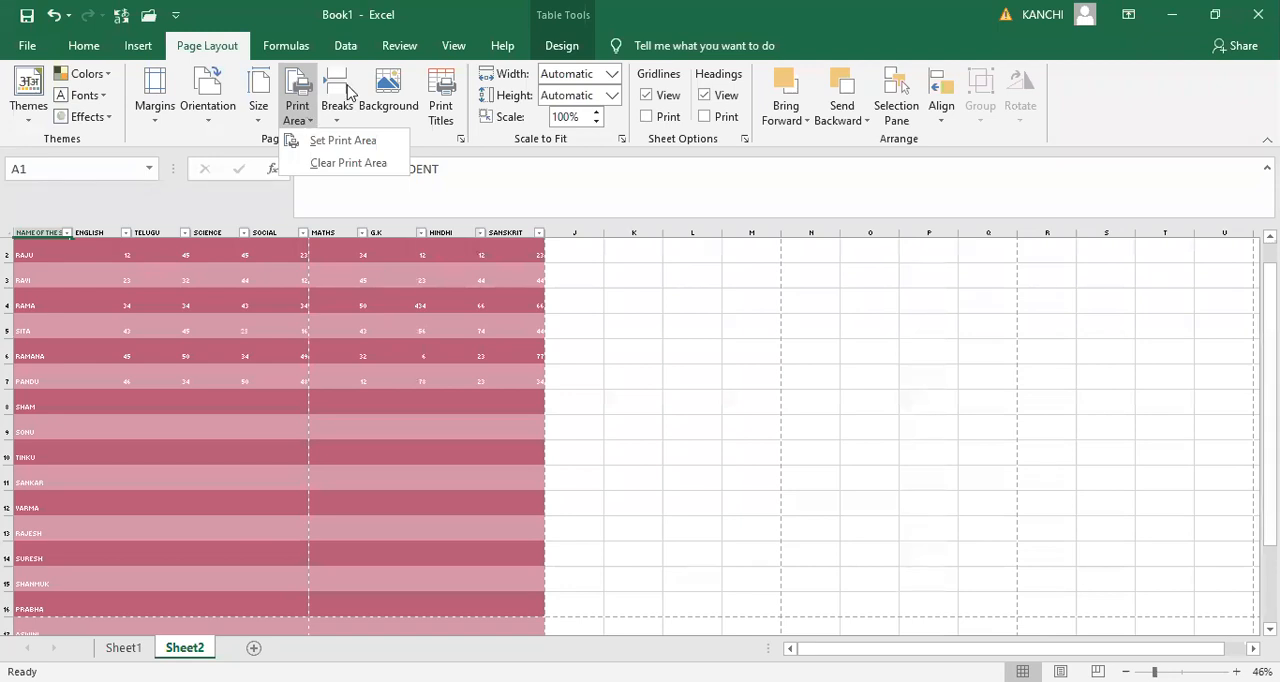
key(Escape)
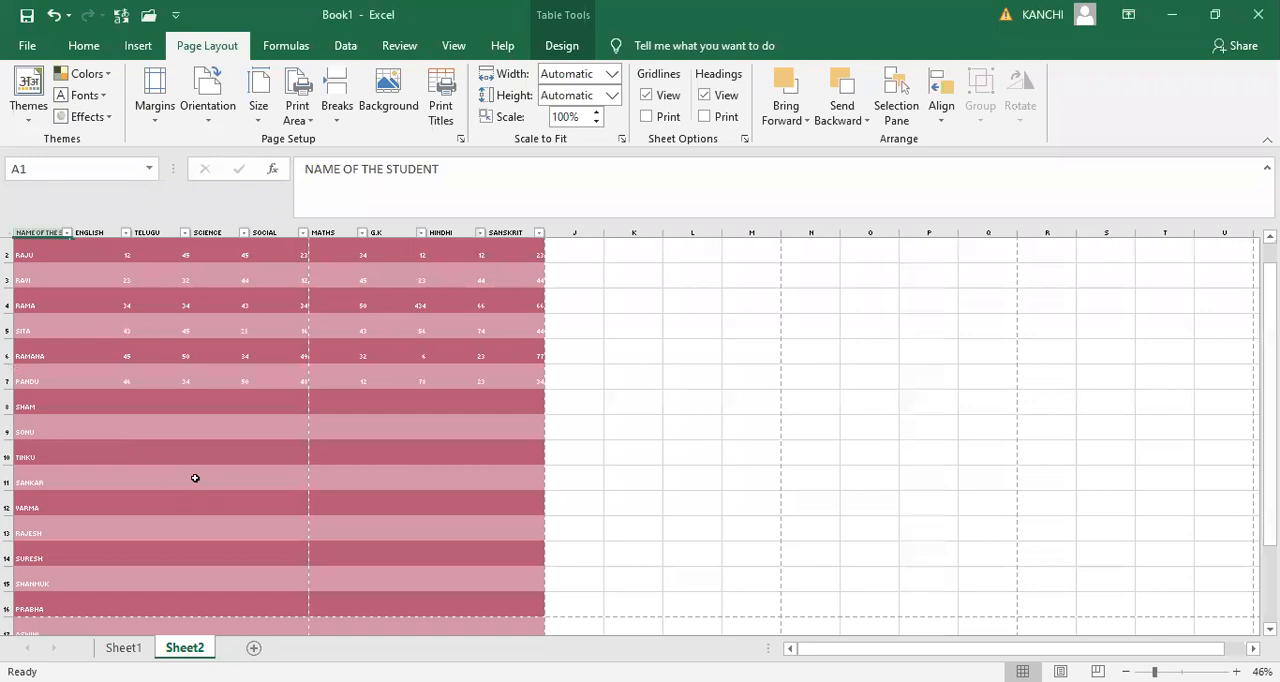
click(28, 250)
key(shift+Right)
key(shift+Right)
key(shift+Down)
key(shift+Down)
key(shift+Down)
key(shift+Down)
key(shift+Down)
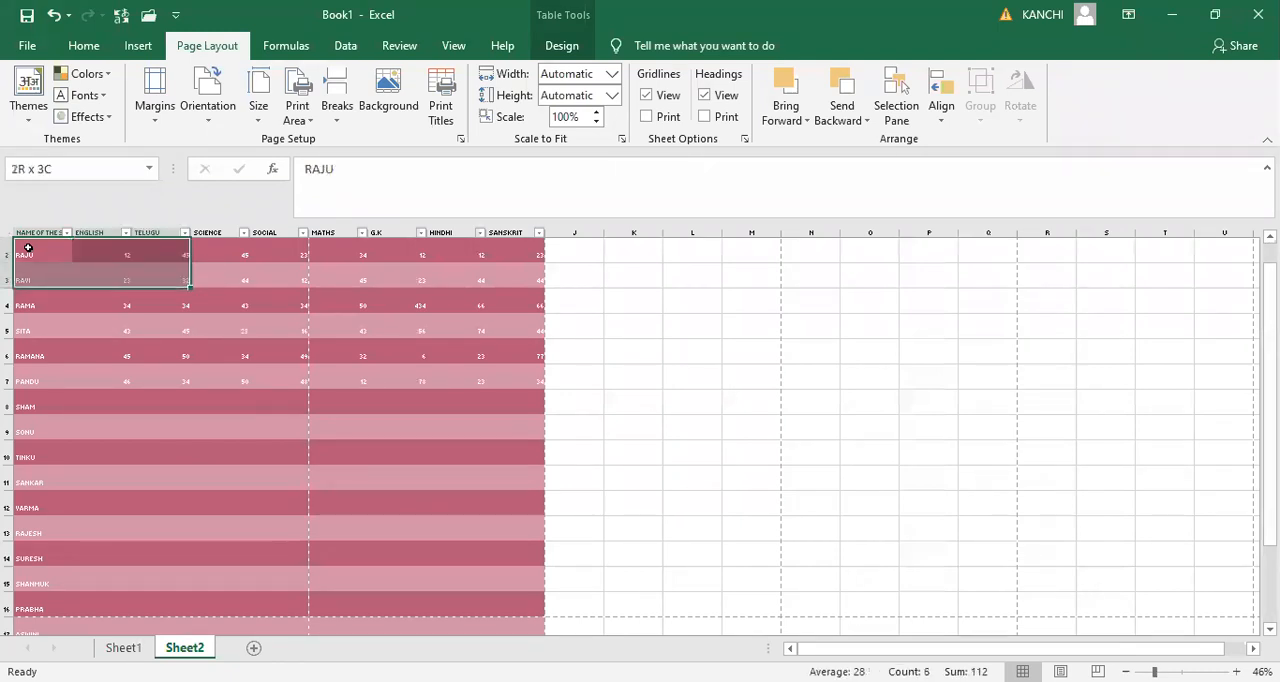
key(shift+Down)
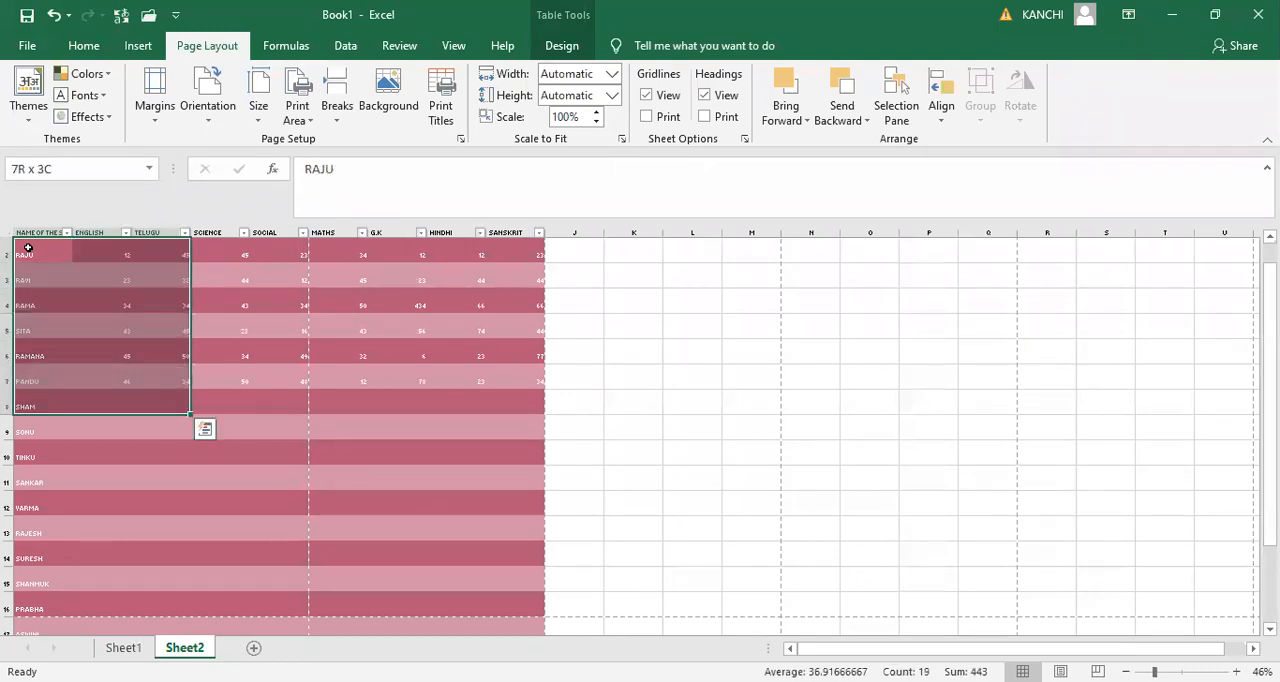
click(296, 120)
click(320, 145)
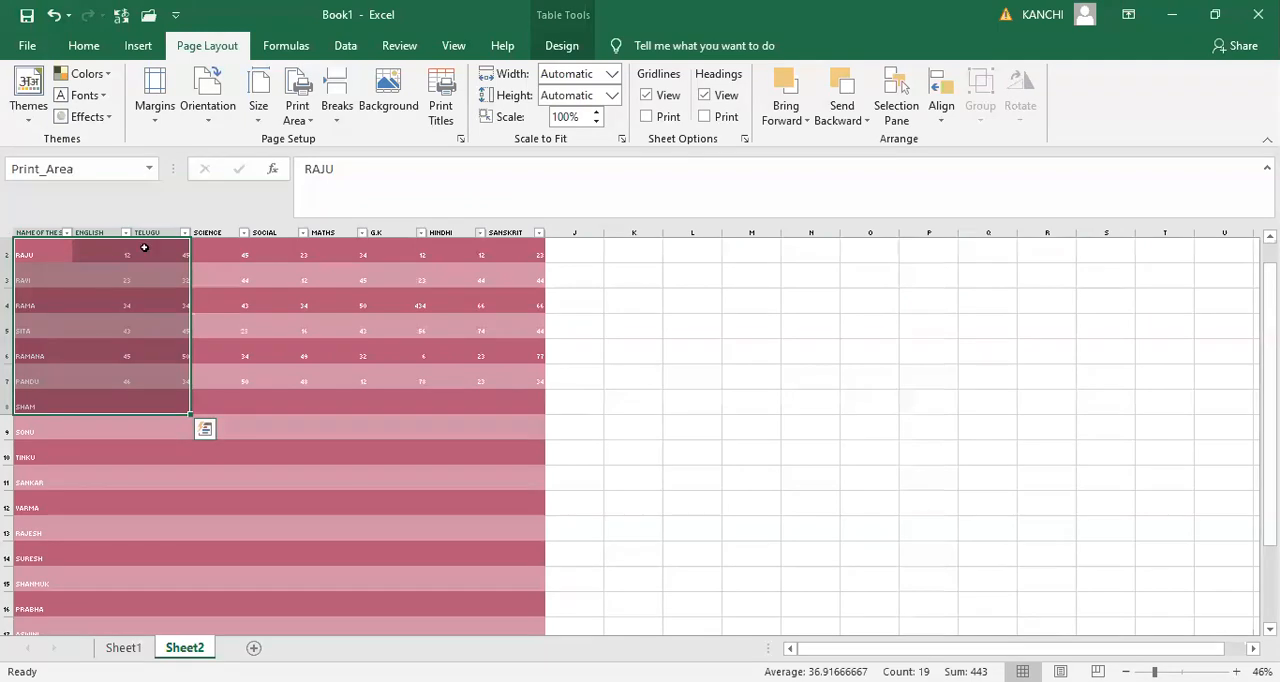
- Clear the print area of Sheet2 and deselect the range
click(300, 118)
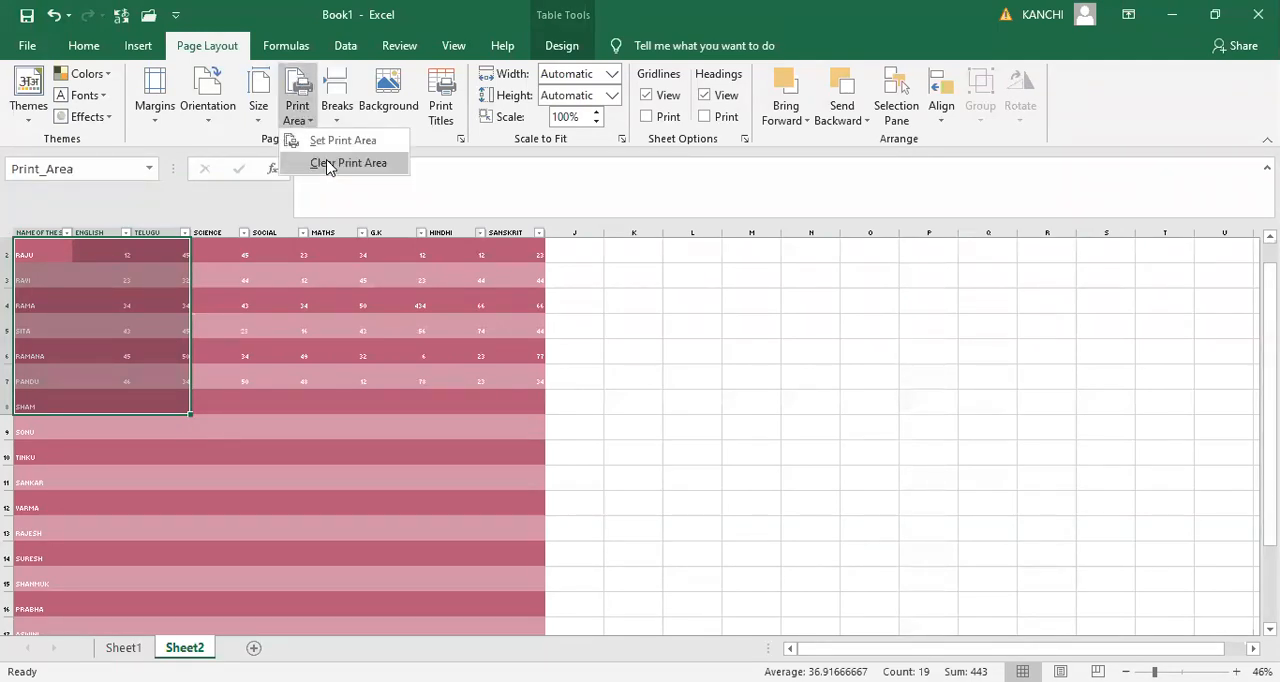
click(328, 164)
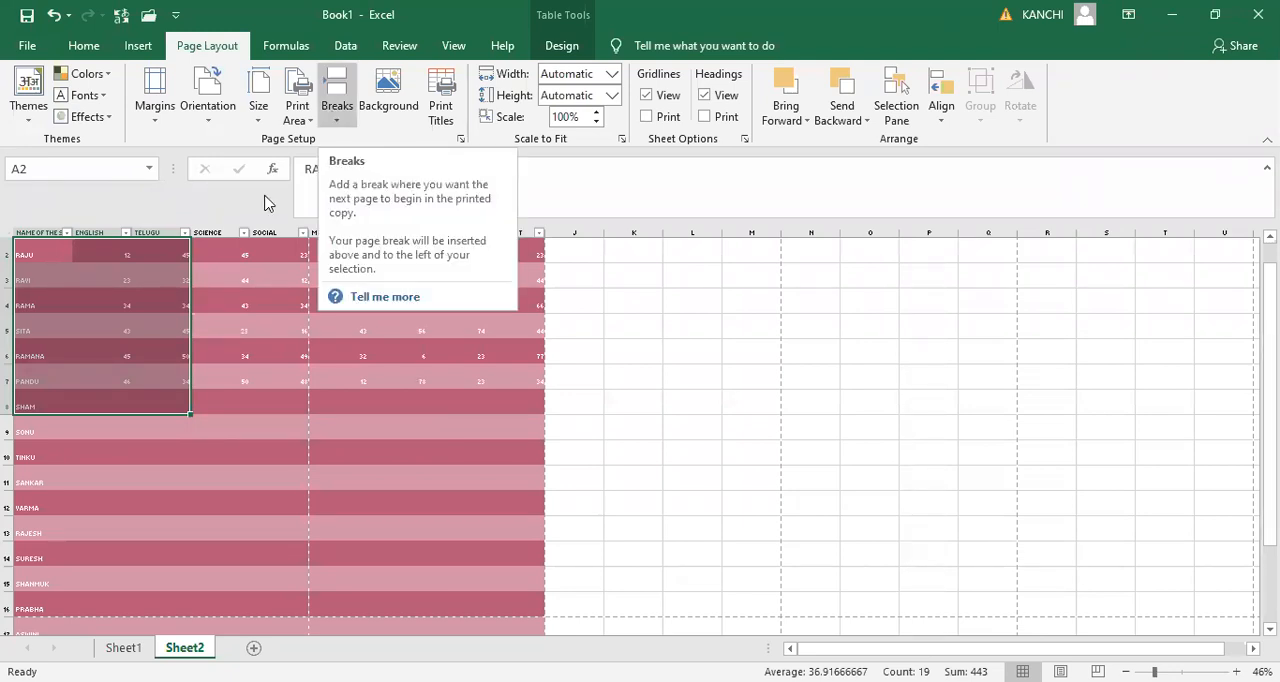
click(160, 452)
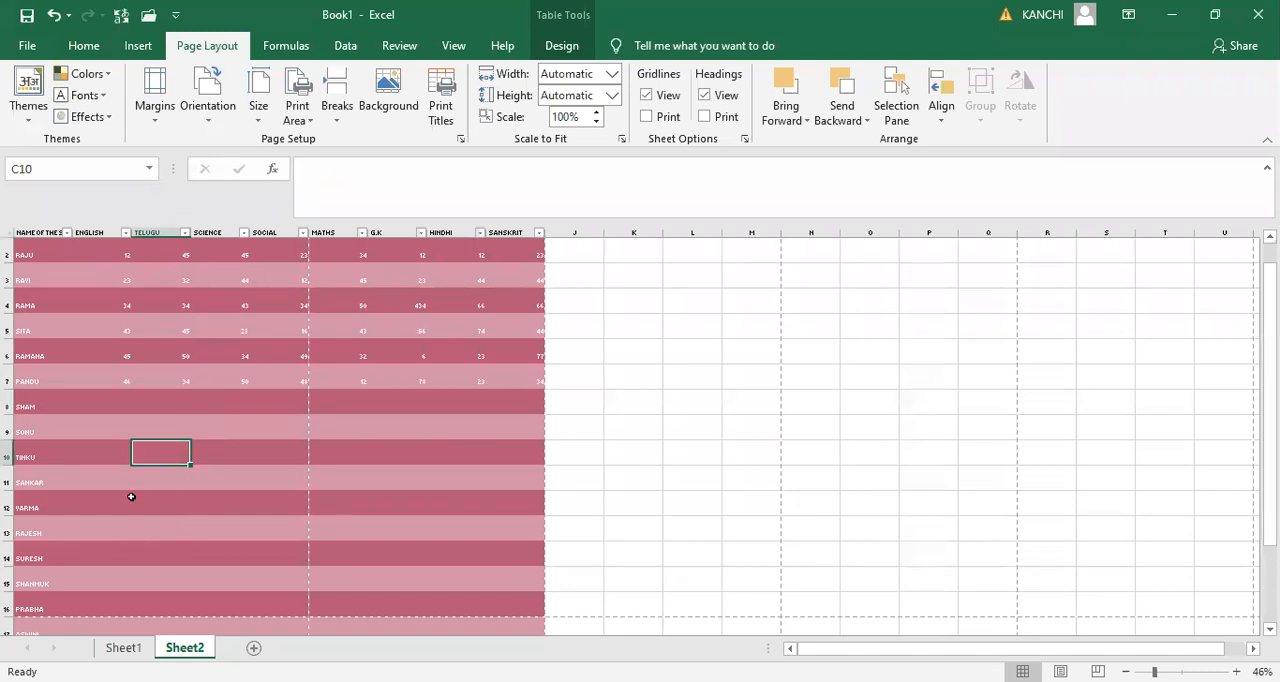
- Insert a page break at cell E11 of the marks table
click(279, 478)
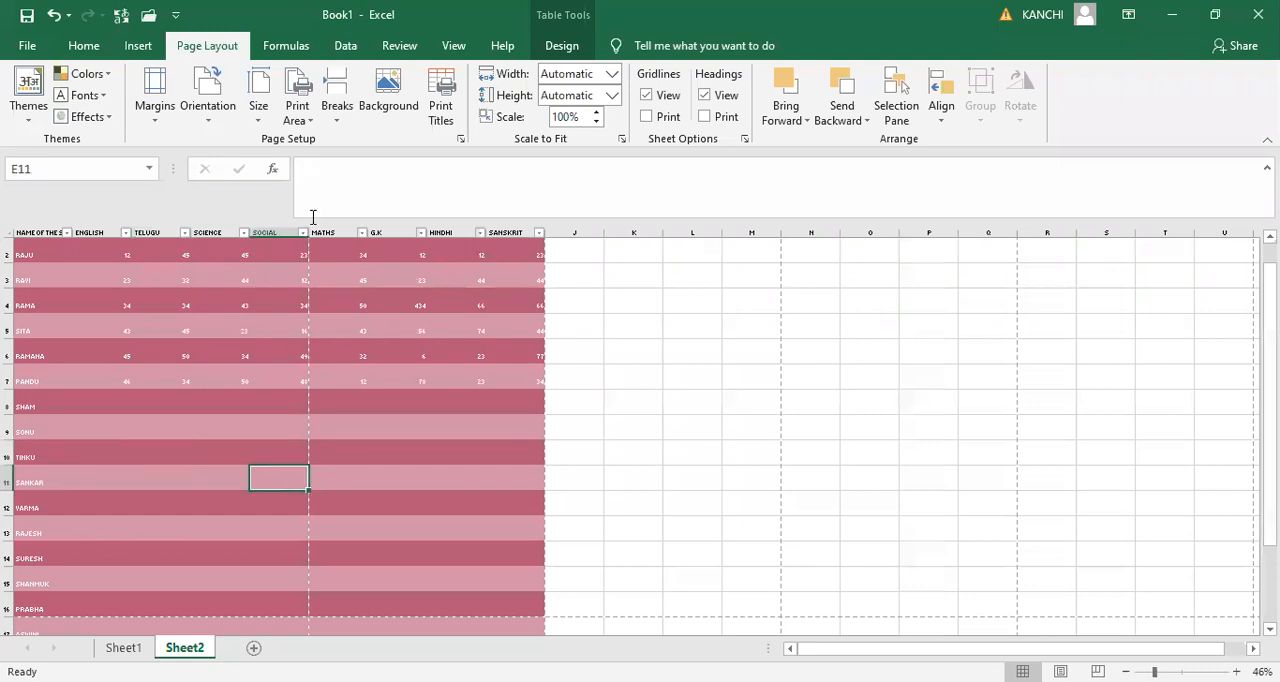
click(336, 112)
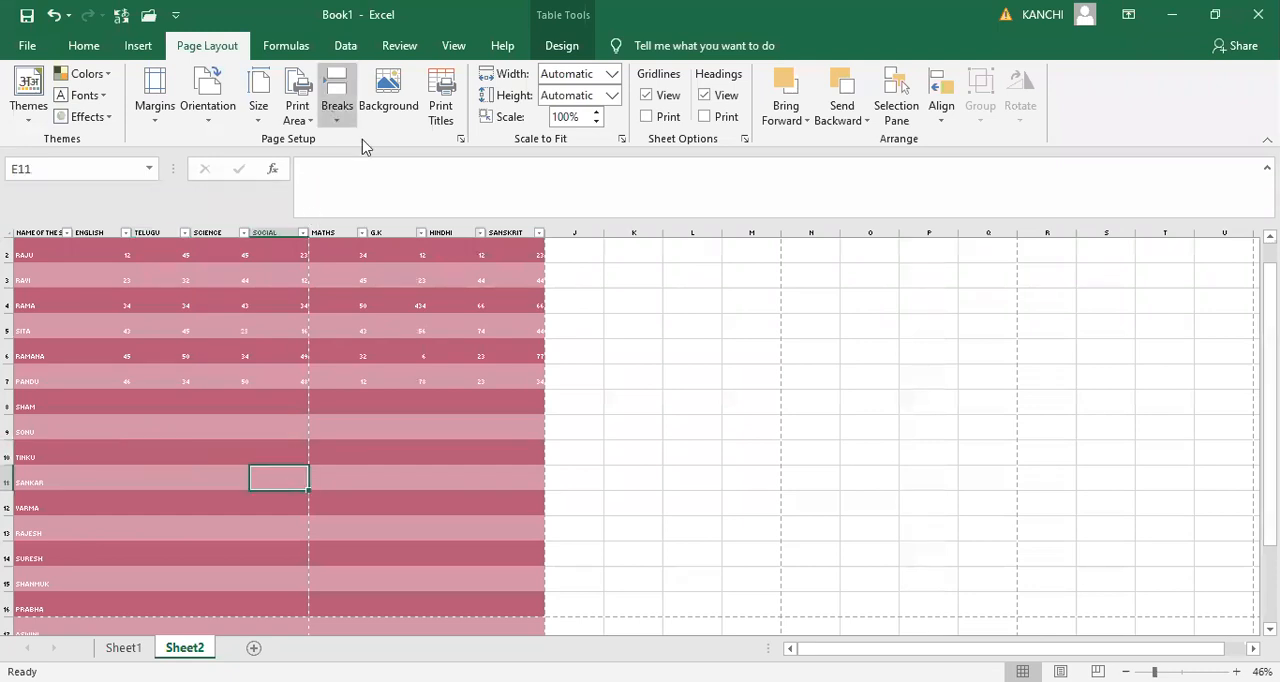
key(i)
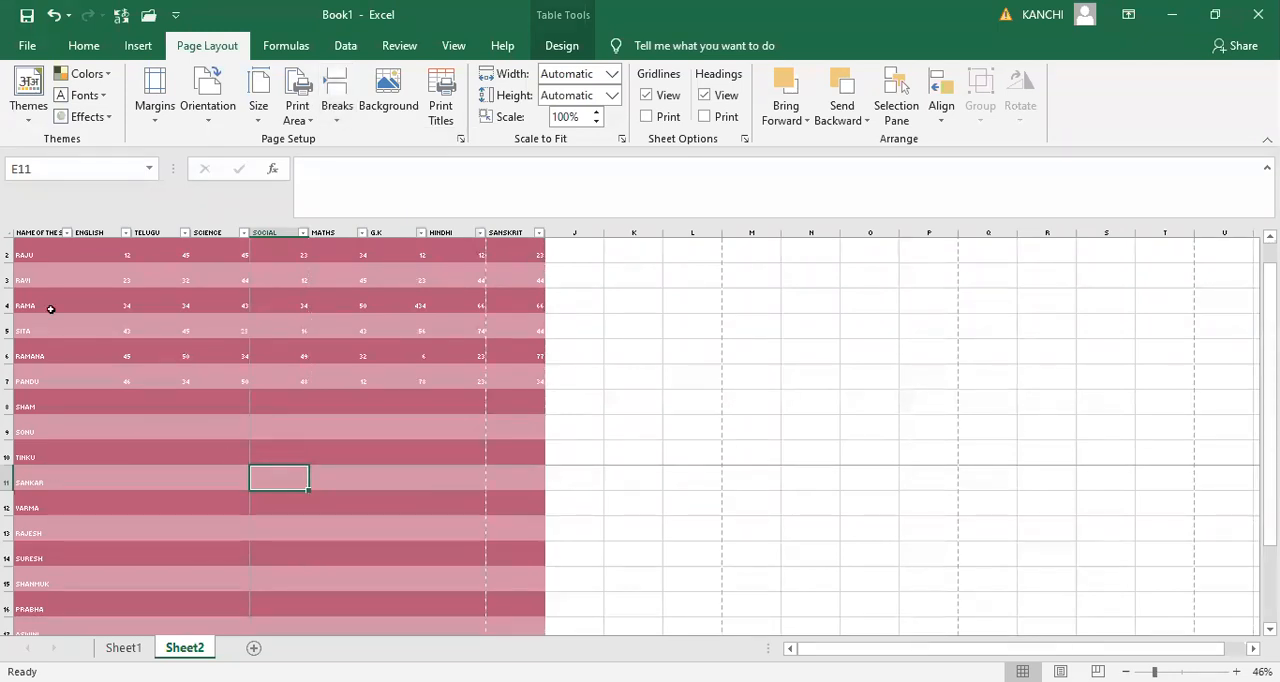
click(95, 376)
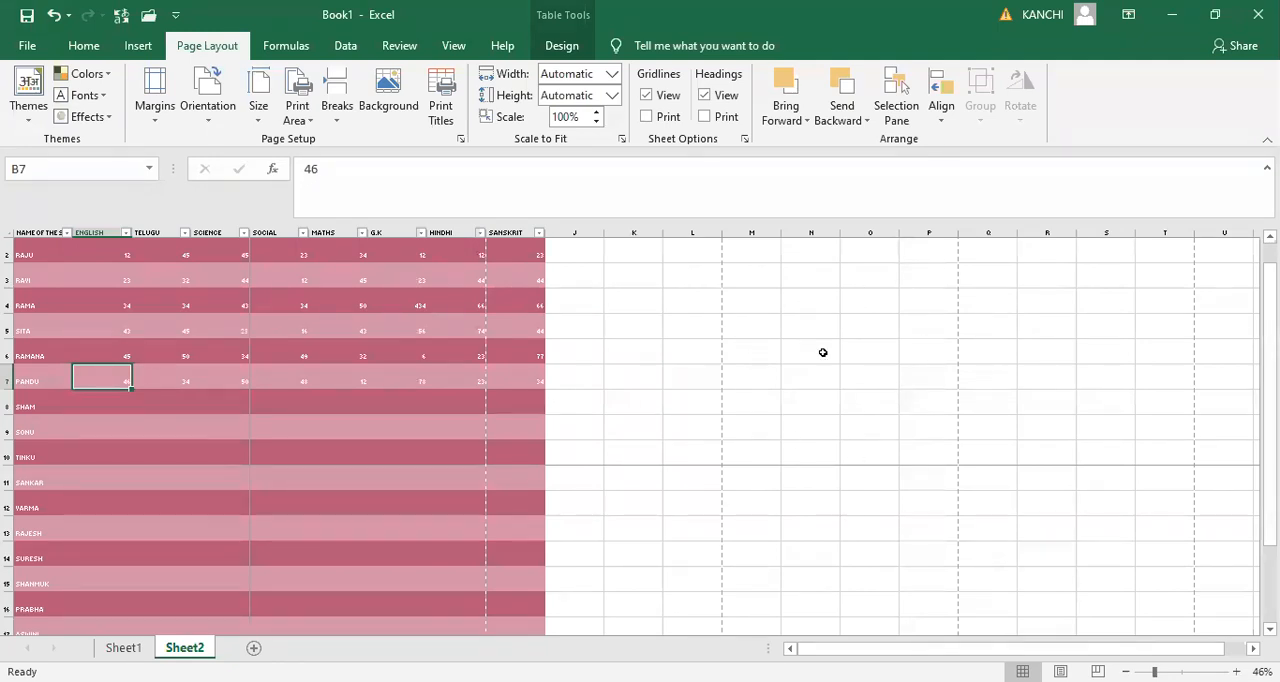
- Apply the picture file Screenshot (1) as the background of Sheet2 and delete that background again
click(388, 118)
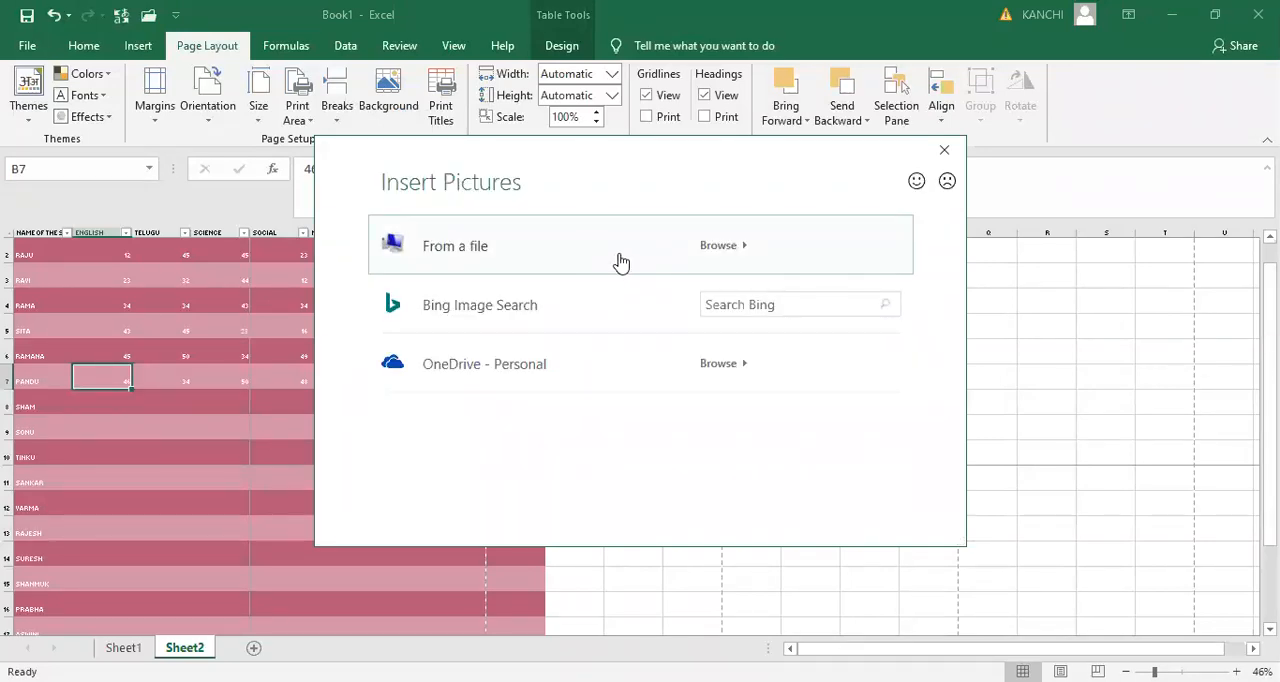
click(618, 261)
click(221, 185)
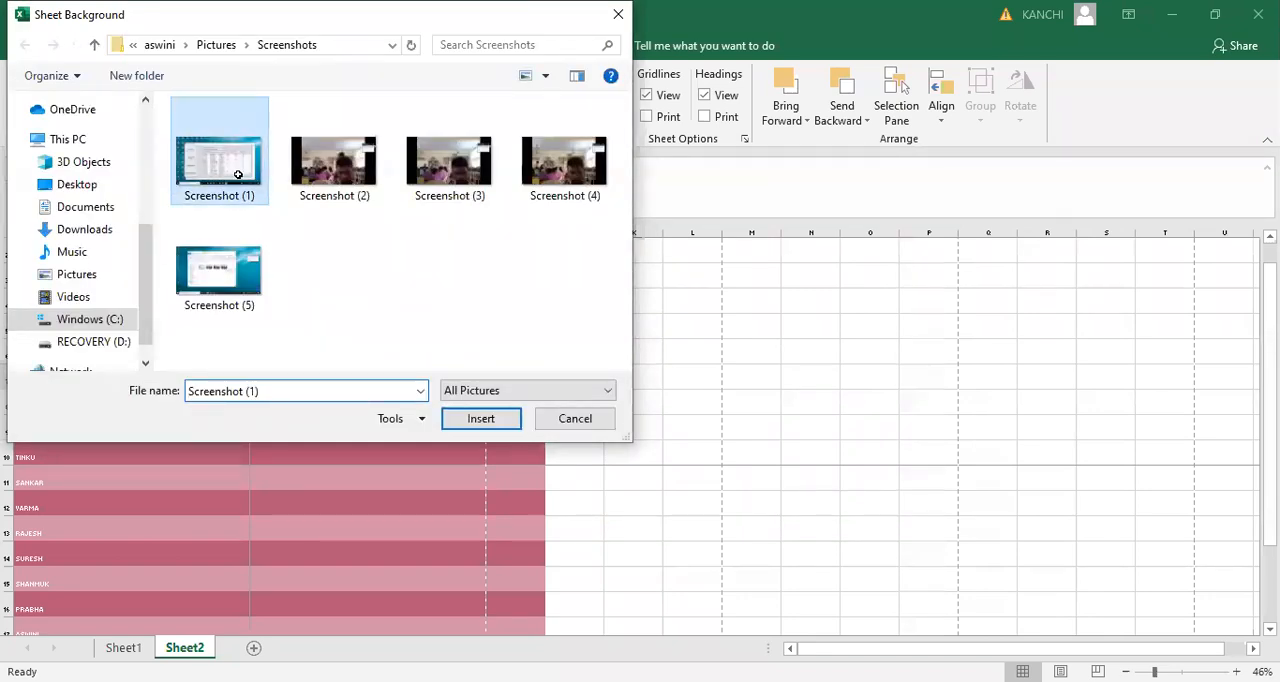
double_click(222, 180)
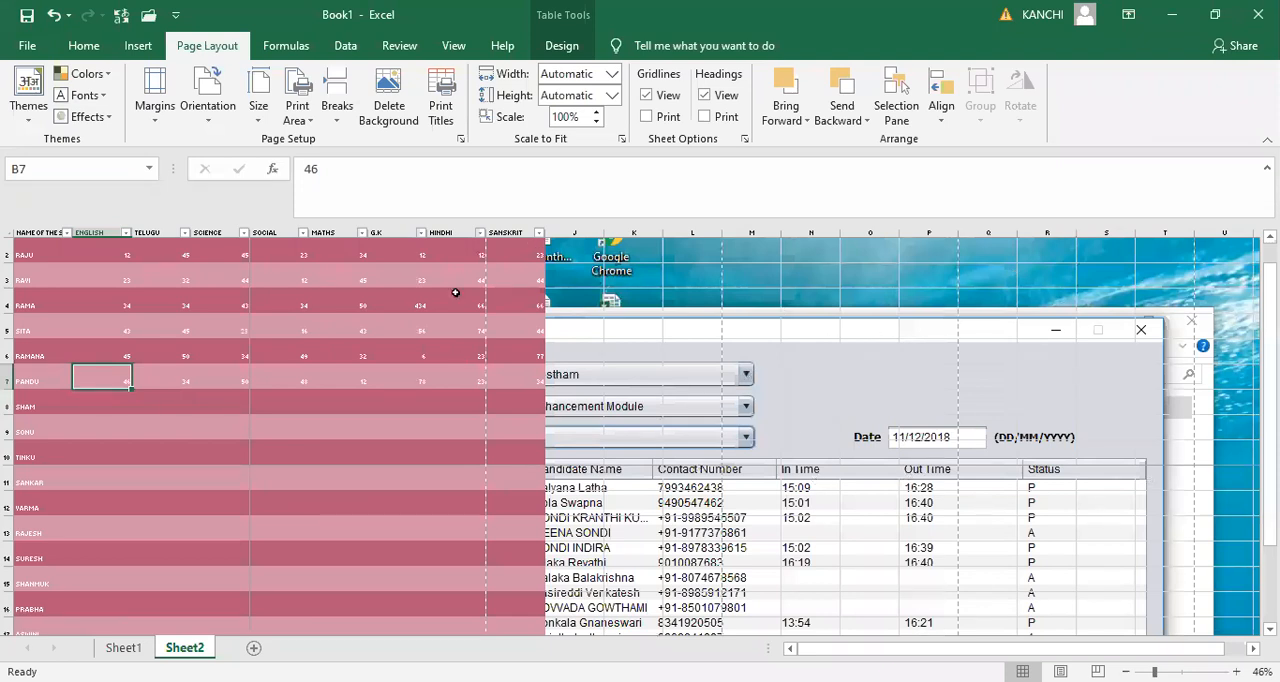
click(395, 112)
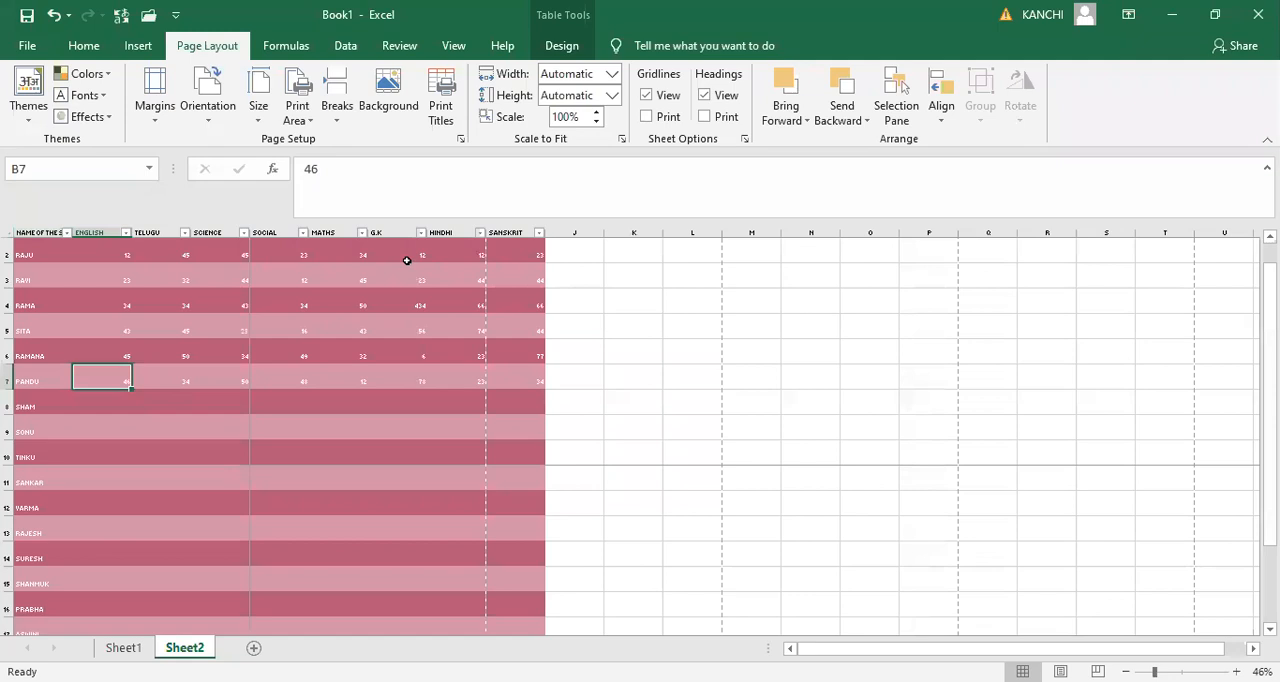
- Try row 2 and then header row 1 as the print title rows to repeat at top
click(443, 113)
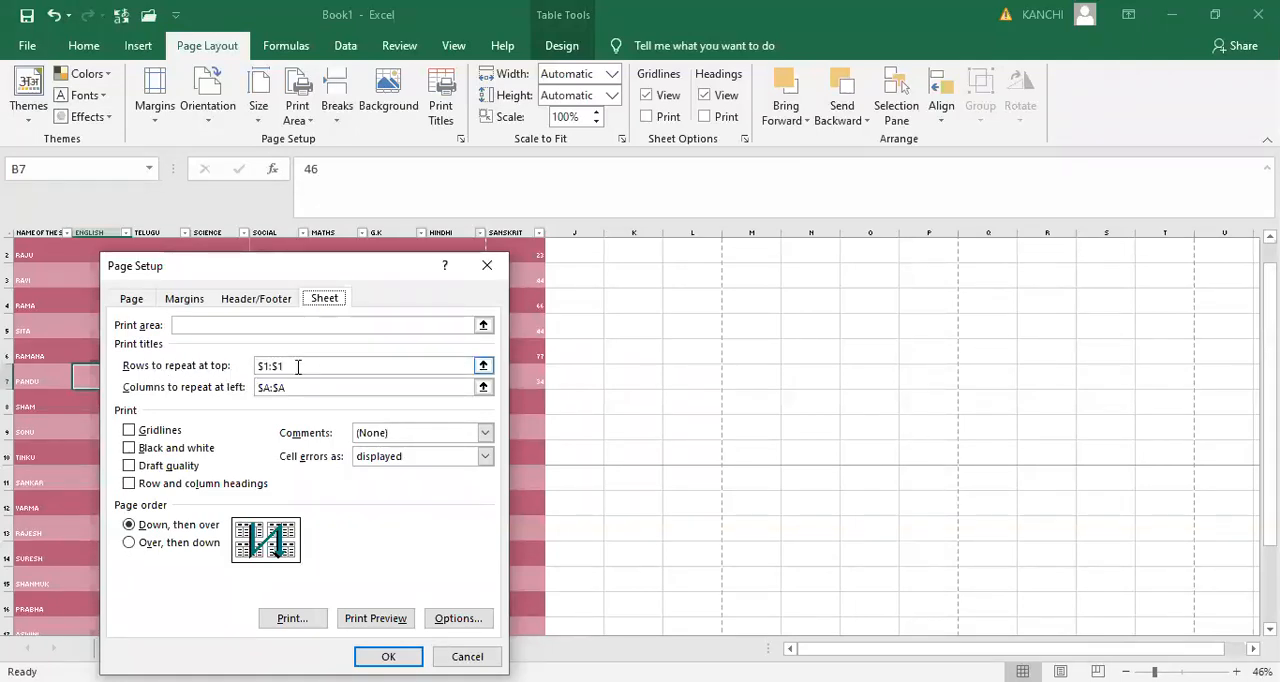
click(297, 366)
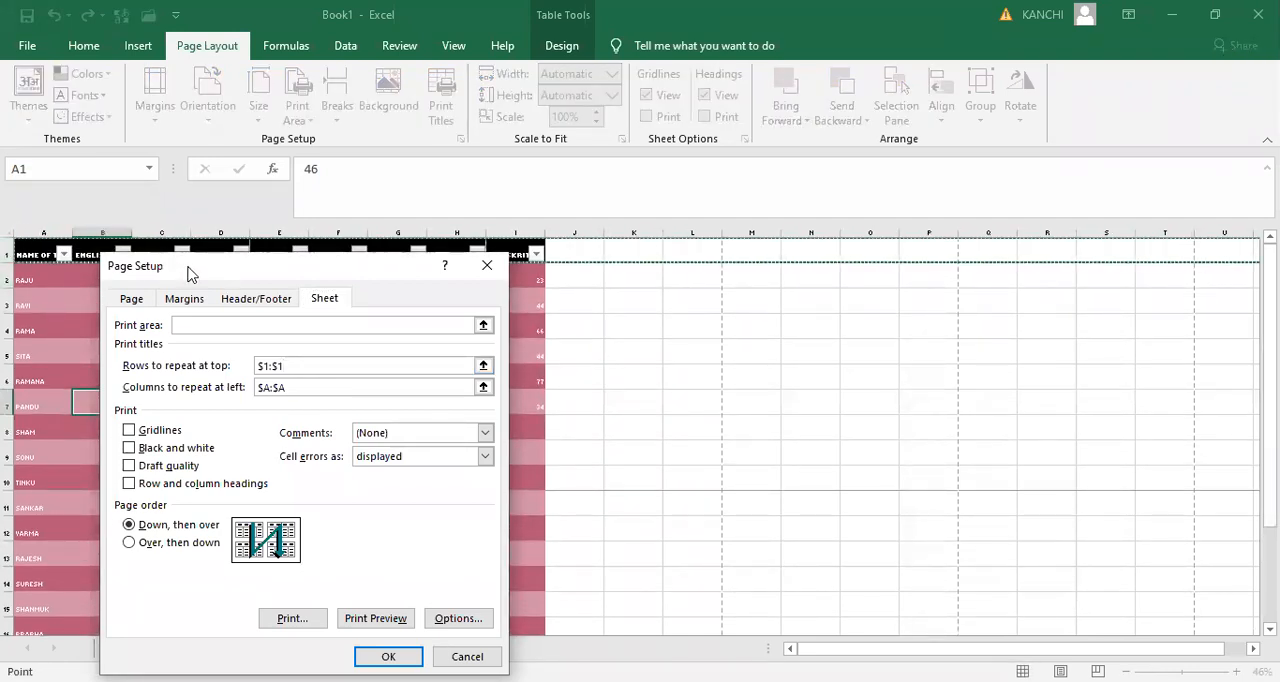
drag(190, 274, 277, 337)
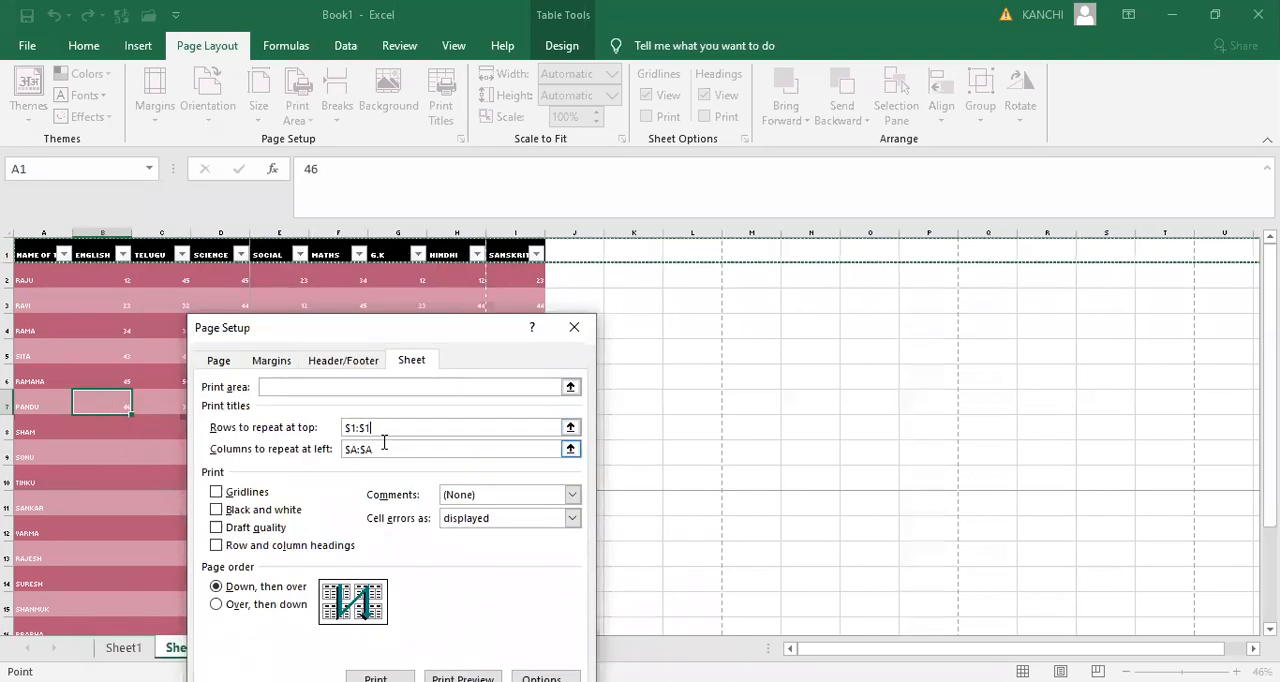
click(10, 272)
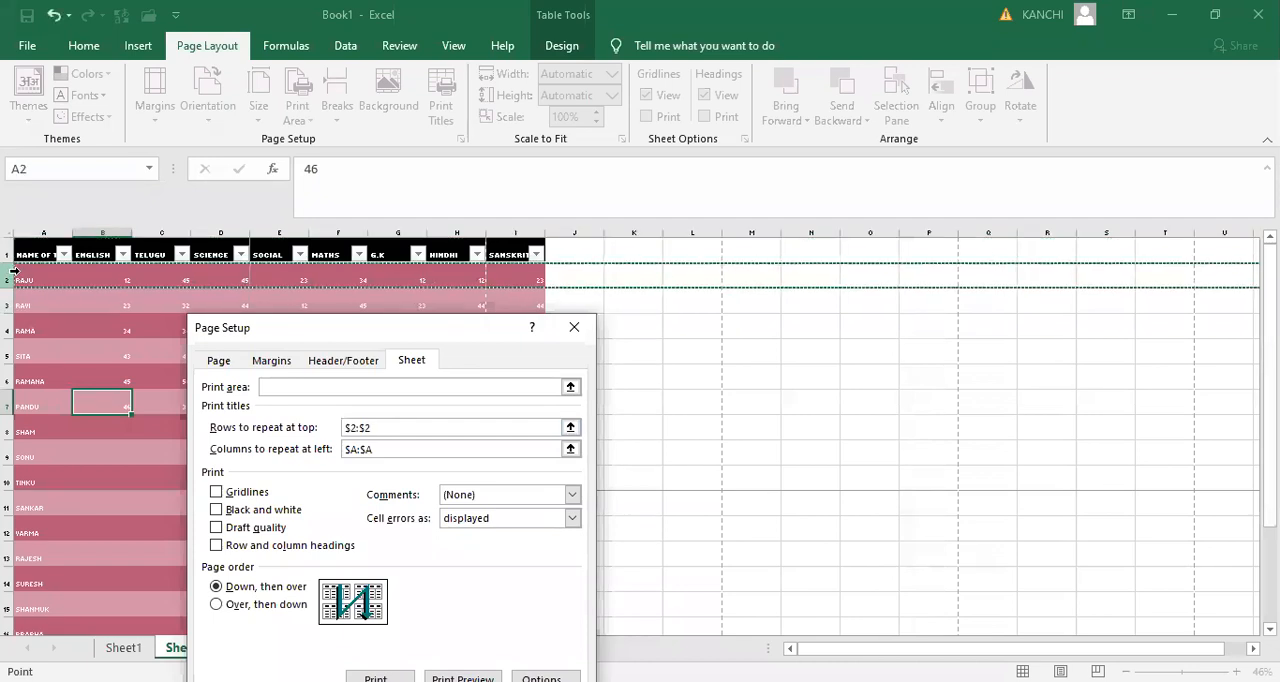
click(10, 252)
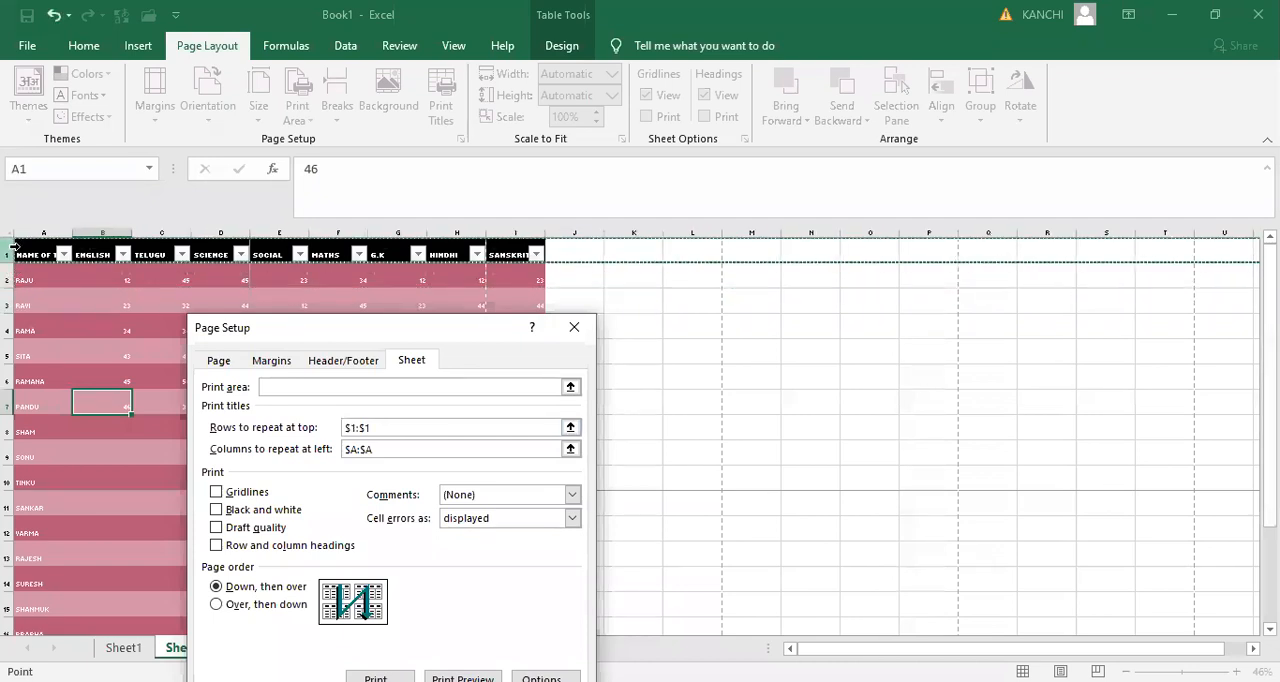
click(392, 431)
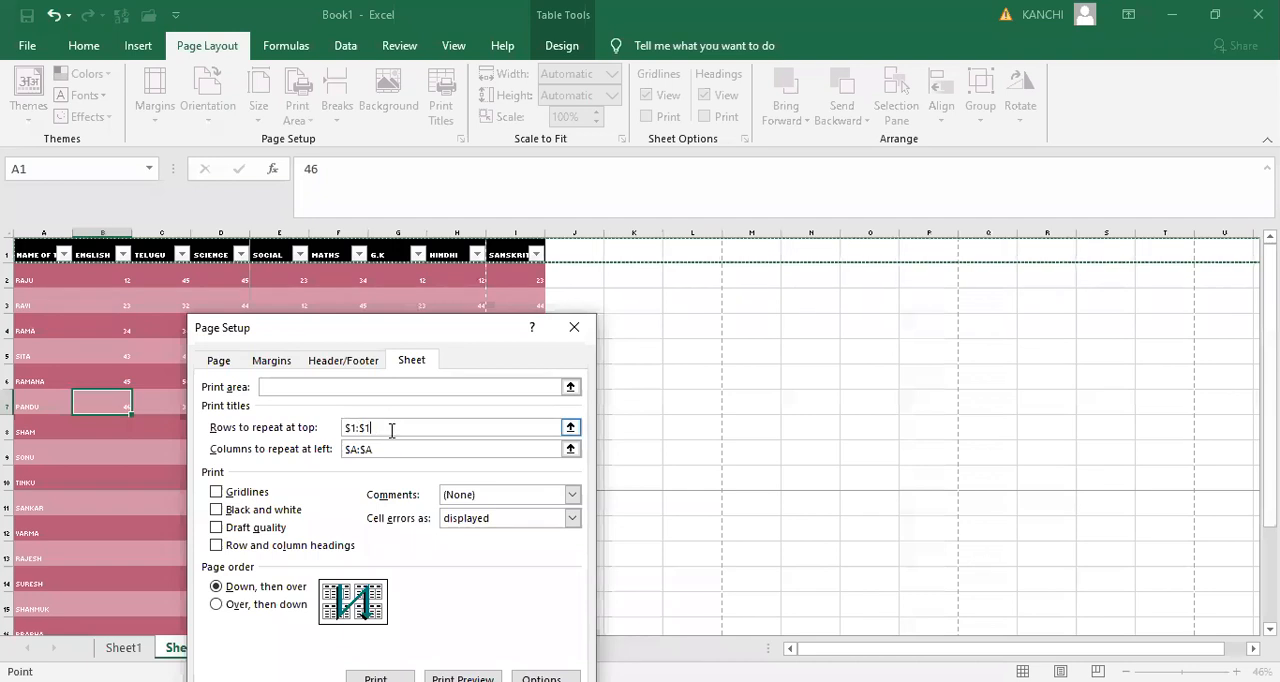
click(10, 252)
- Try column B and then column A as columns to repeat at left with over, then down page order, and discard the page setup changes
click(397, 447)
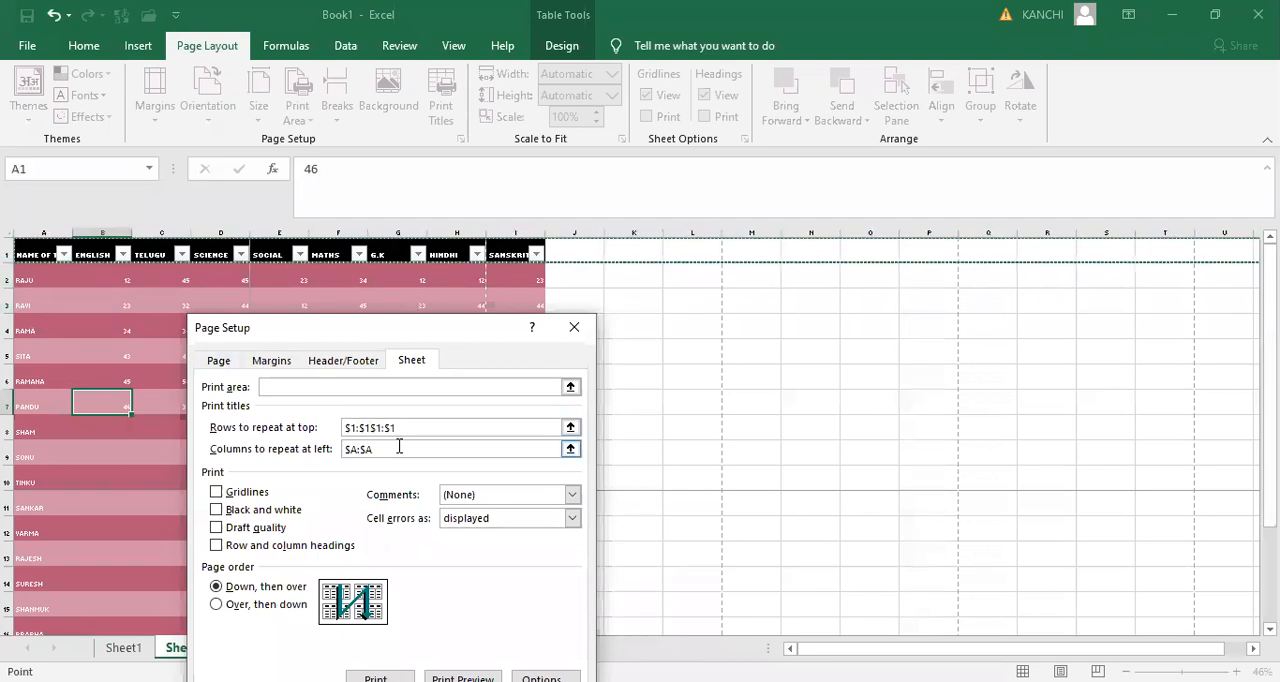
click(40, 237)
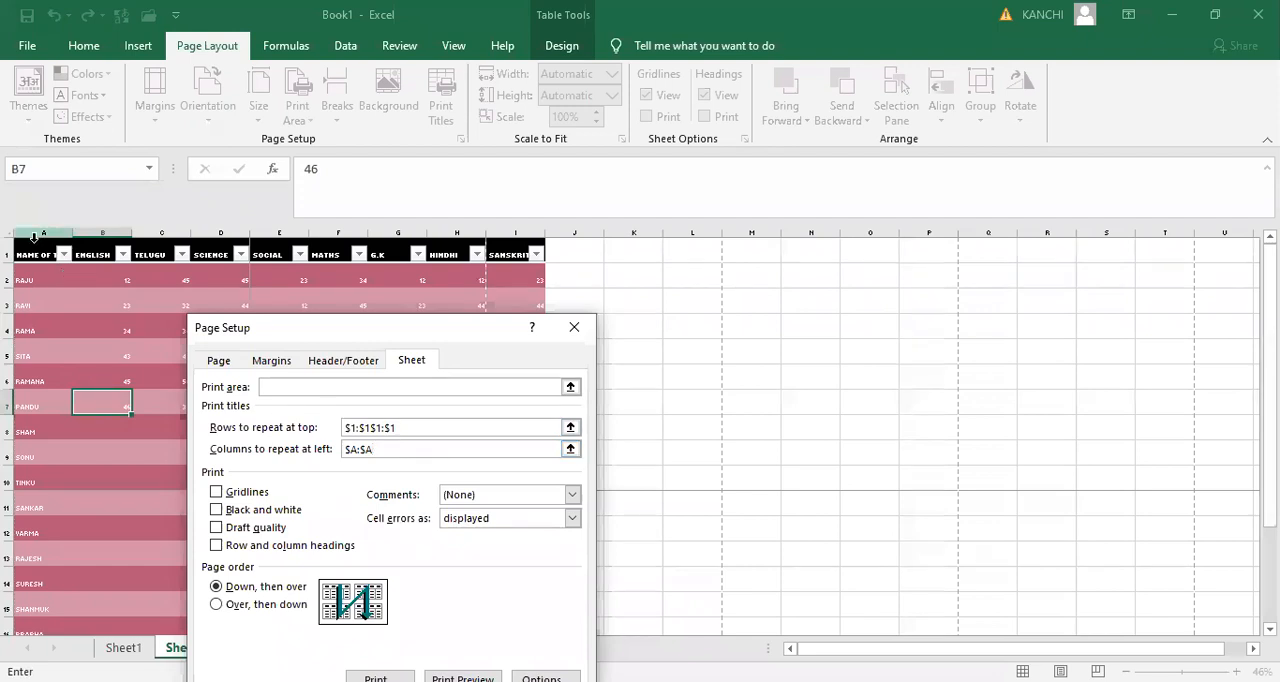
click(35, 231)
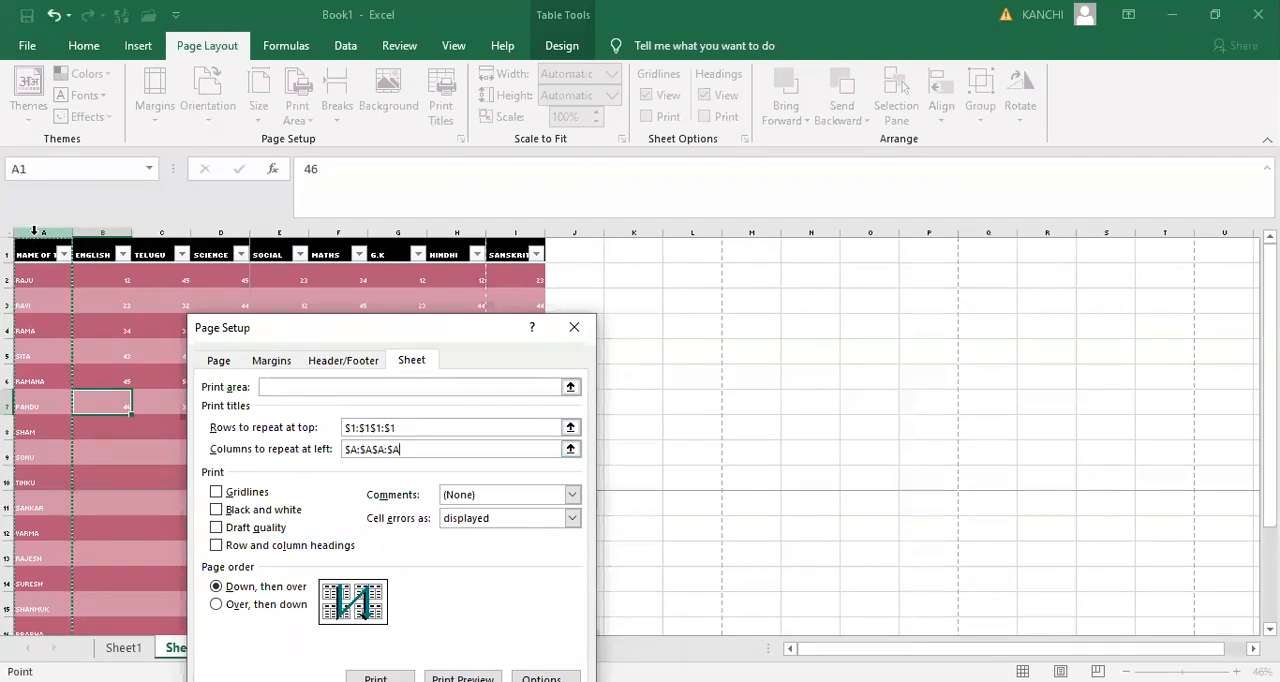
click(104, 231)
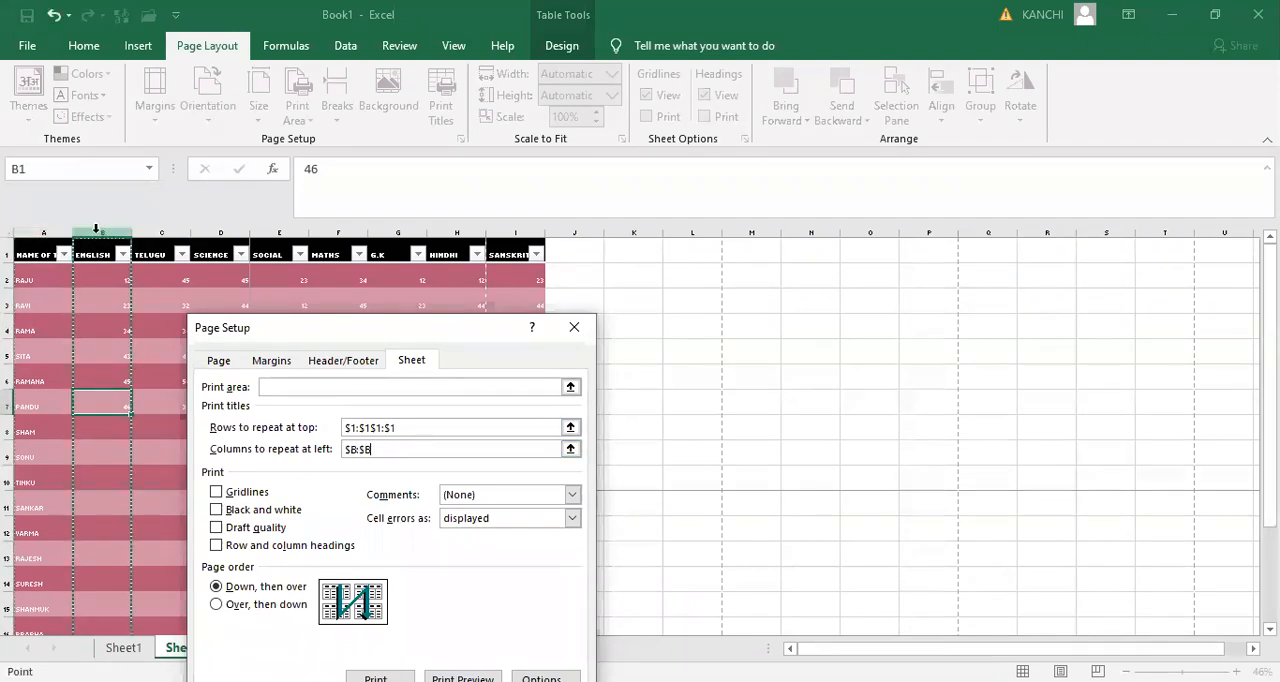
click(38, 231)
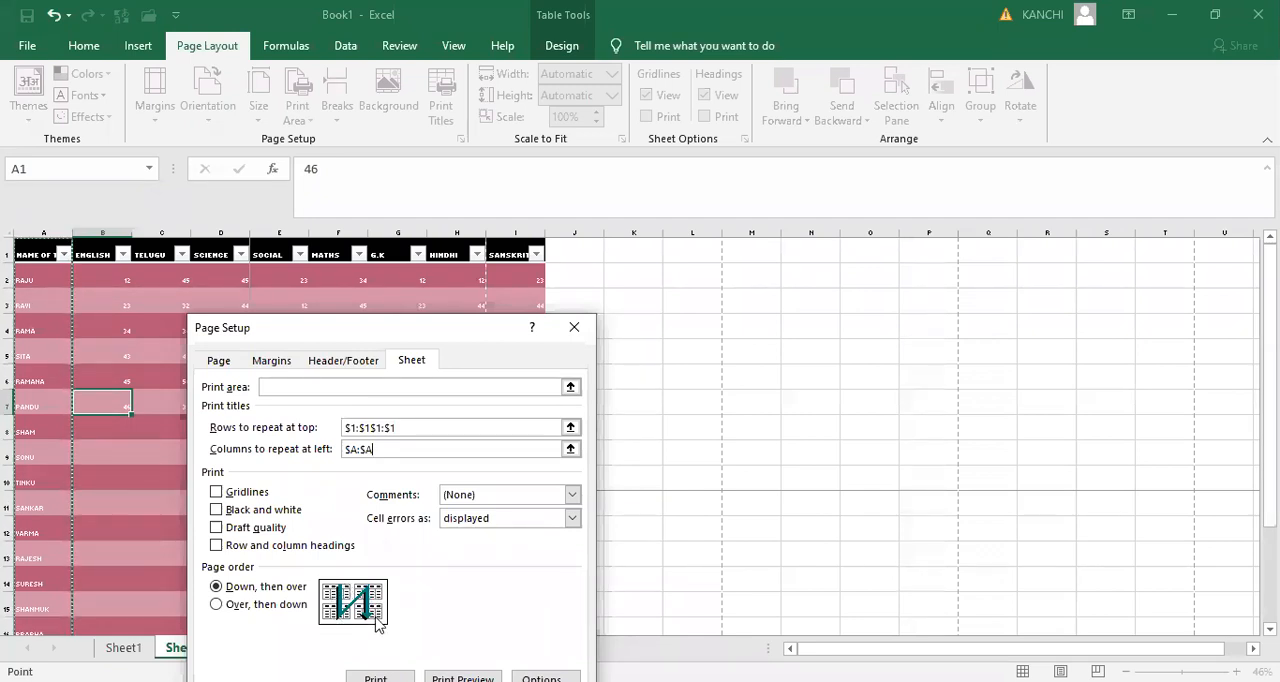
click(218, 606)
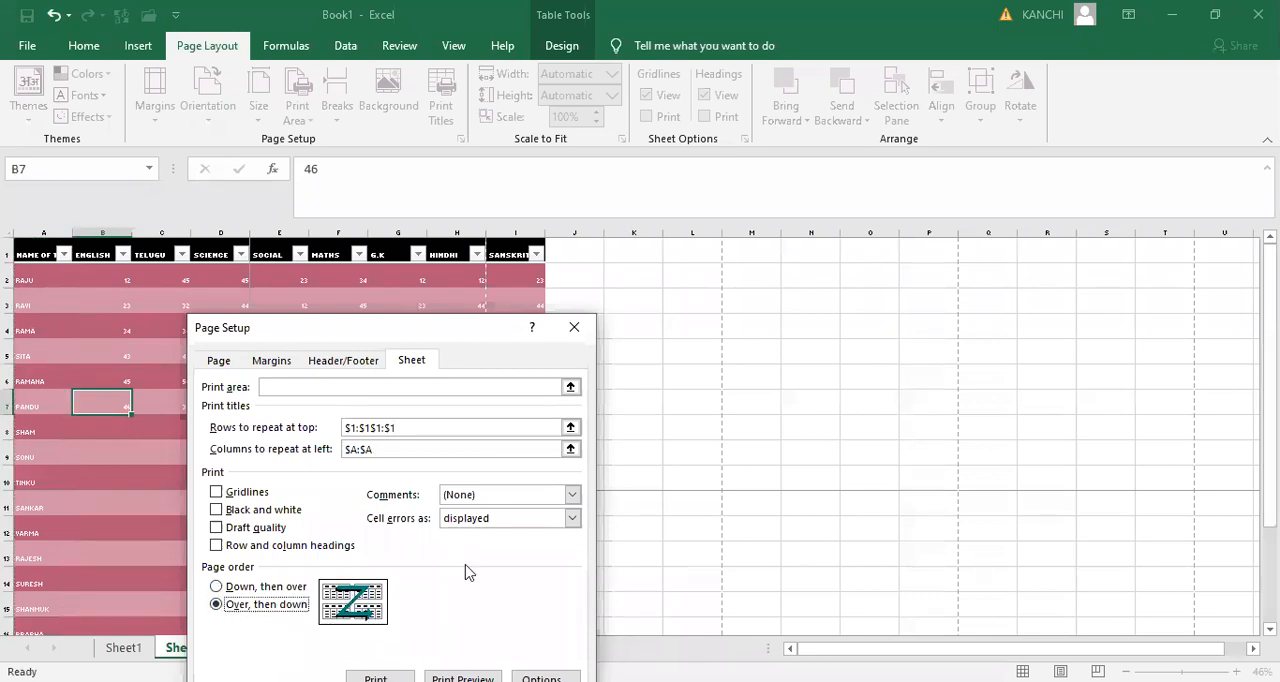
click(575, 328)
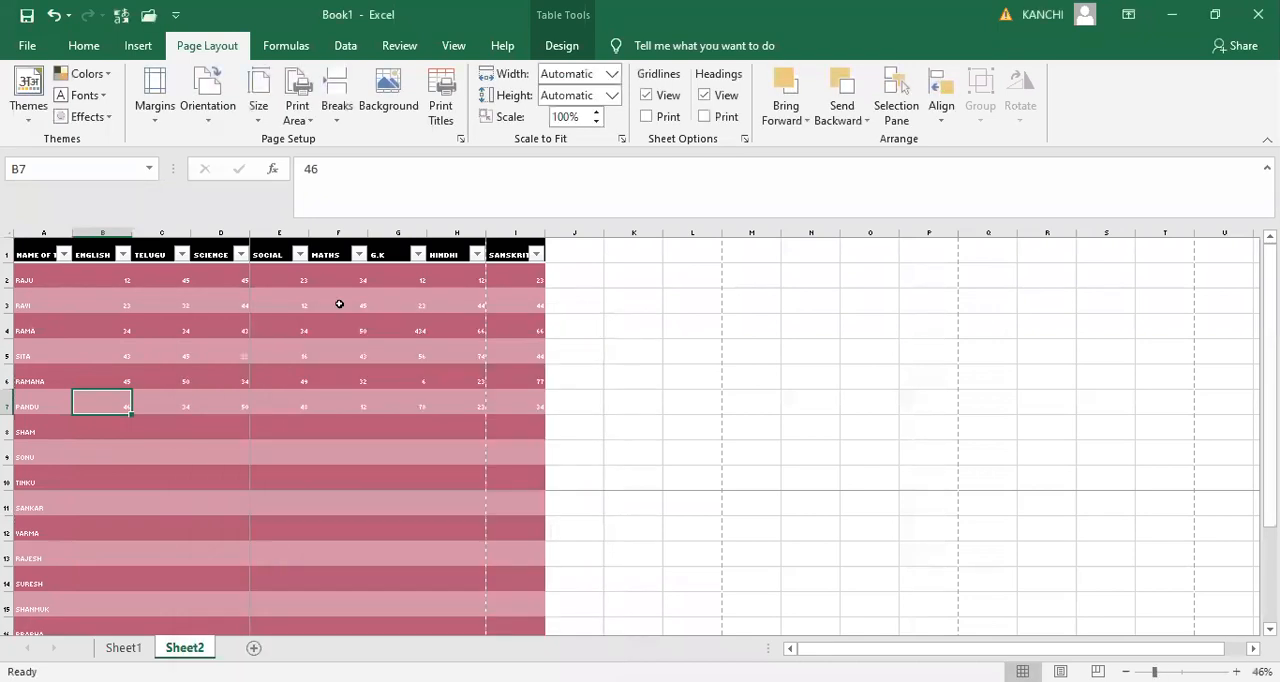
click(135, 386)
click(403, 371)
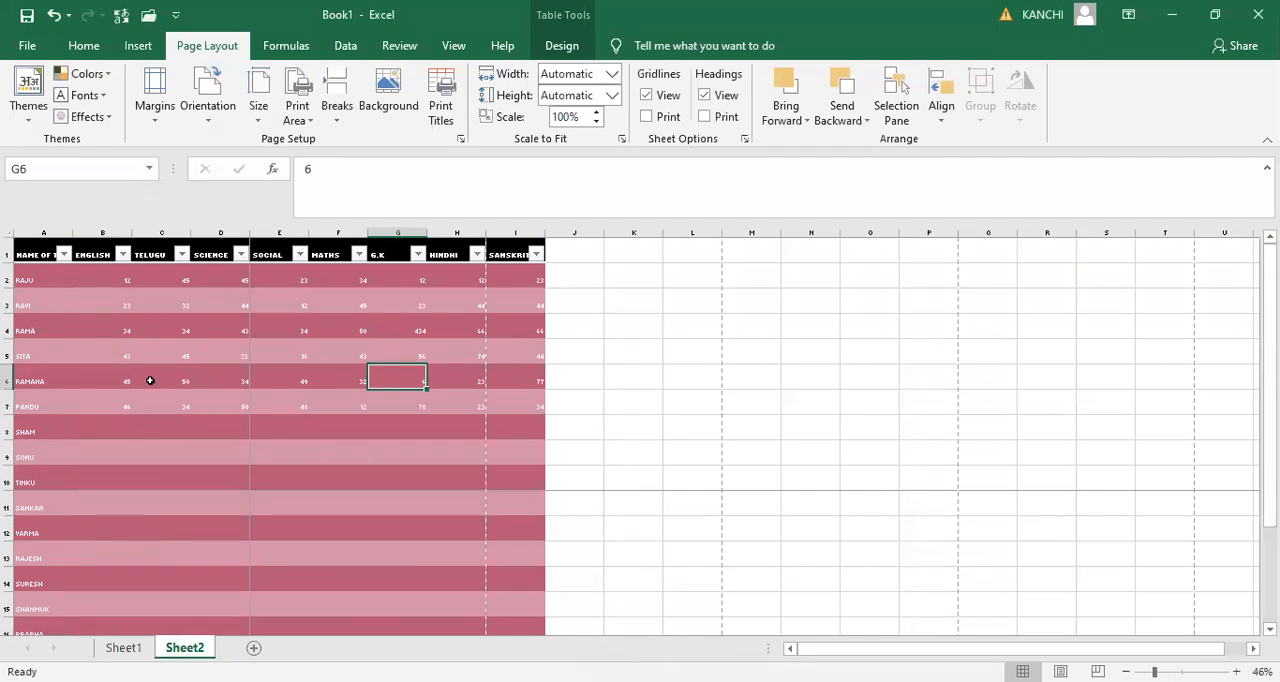
click(634, 382)
click(624, 581)
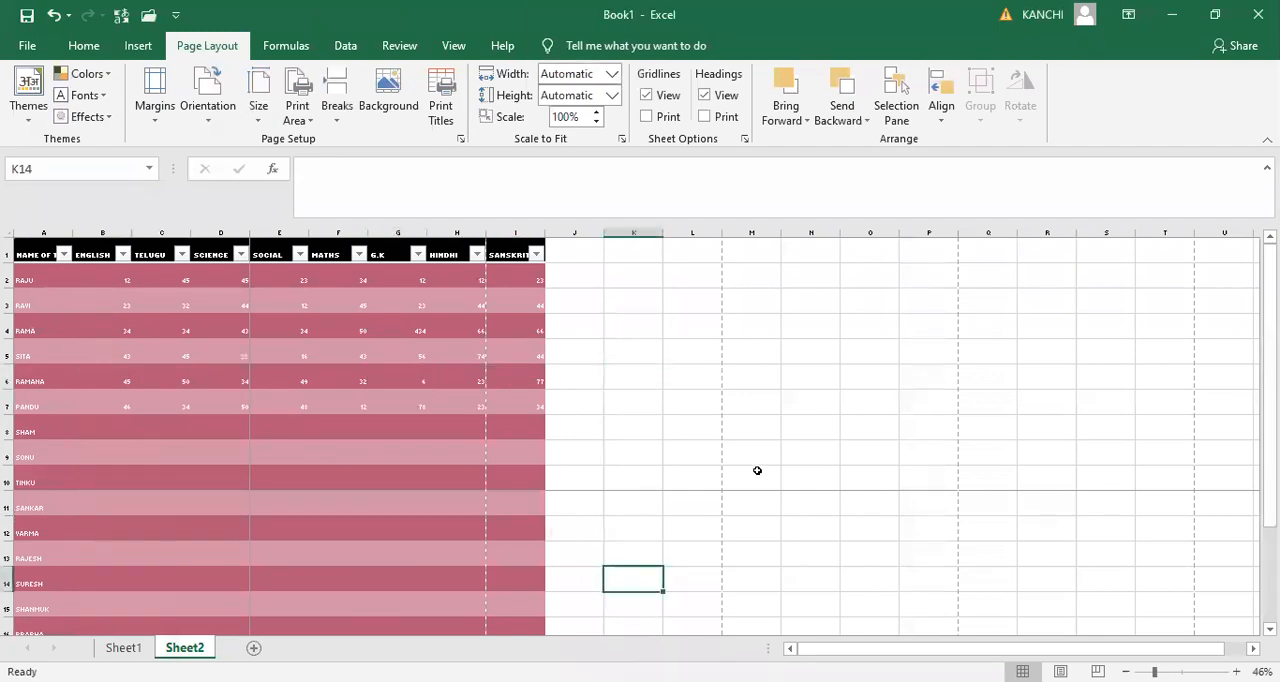
click(790, 424)
click(818, 541)
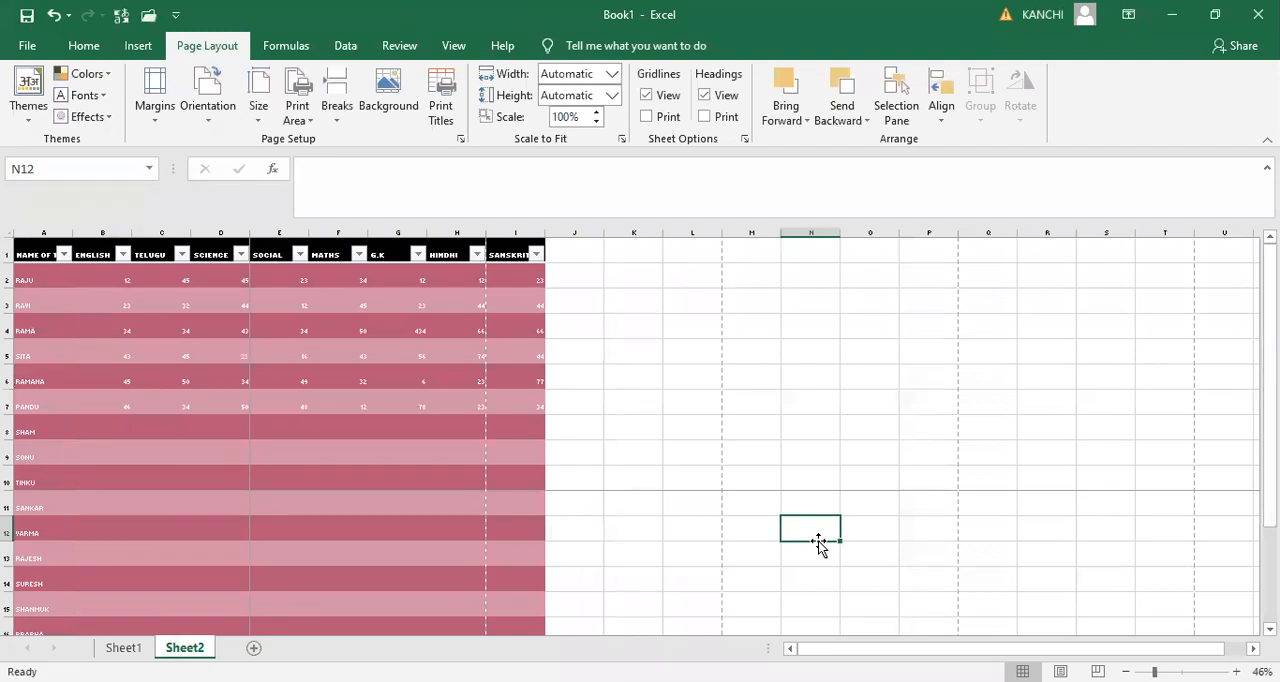
click(405, 119)
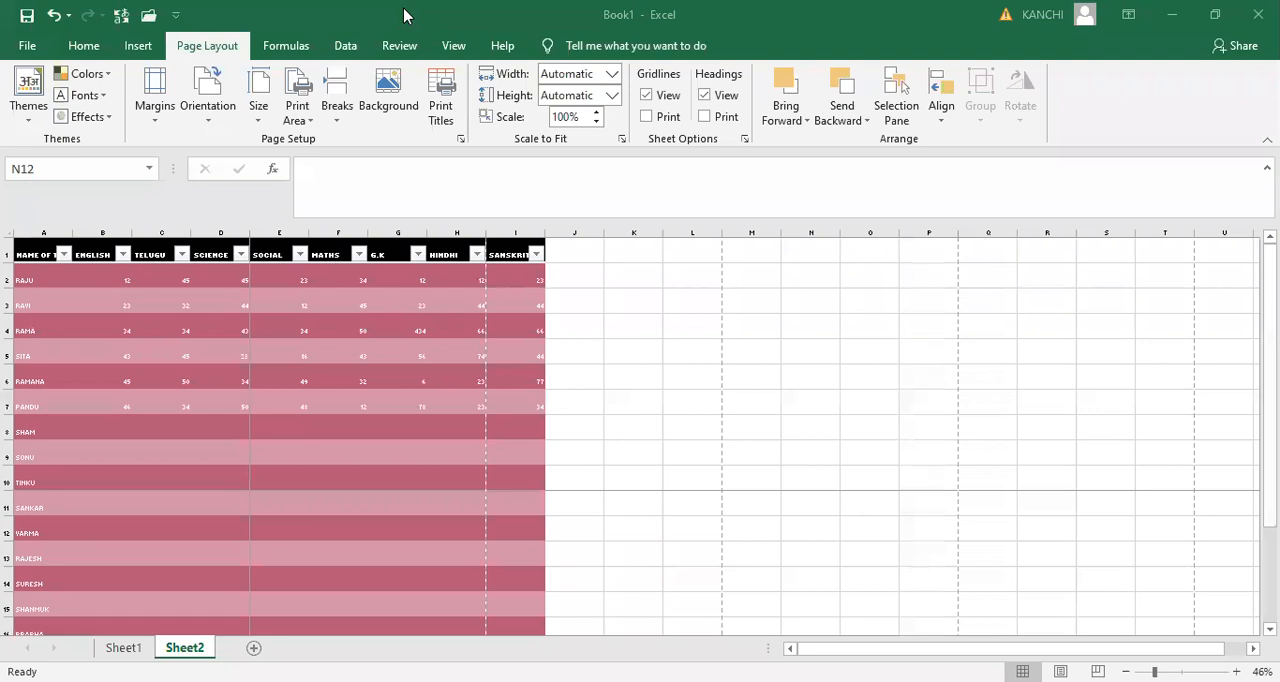
key(ctrl+p)
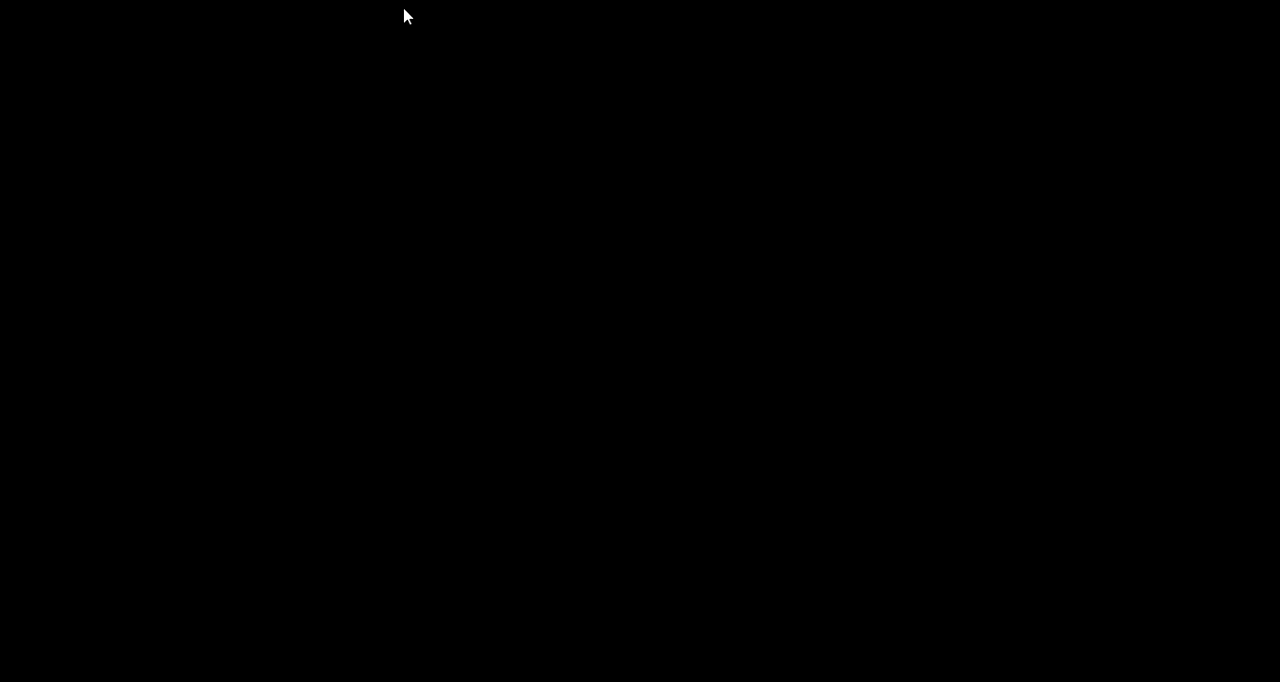
key(Escape)
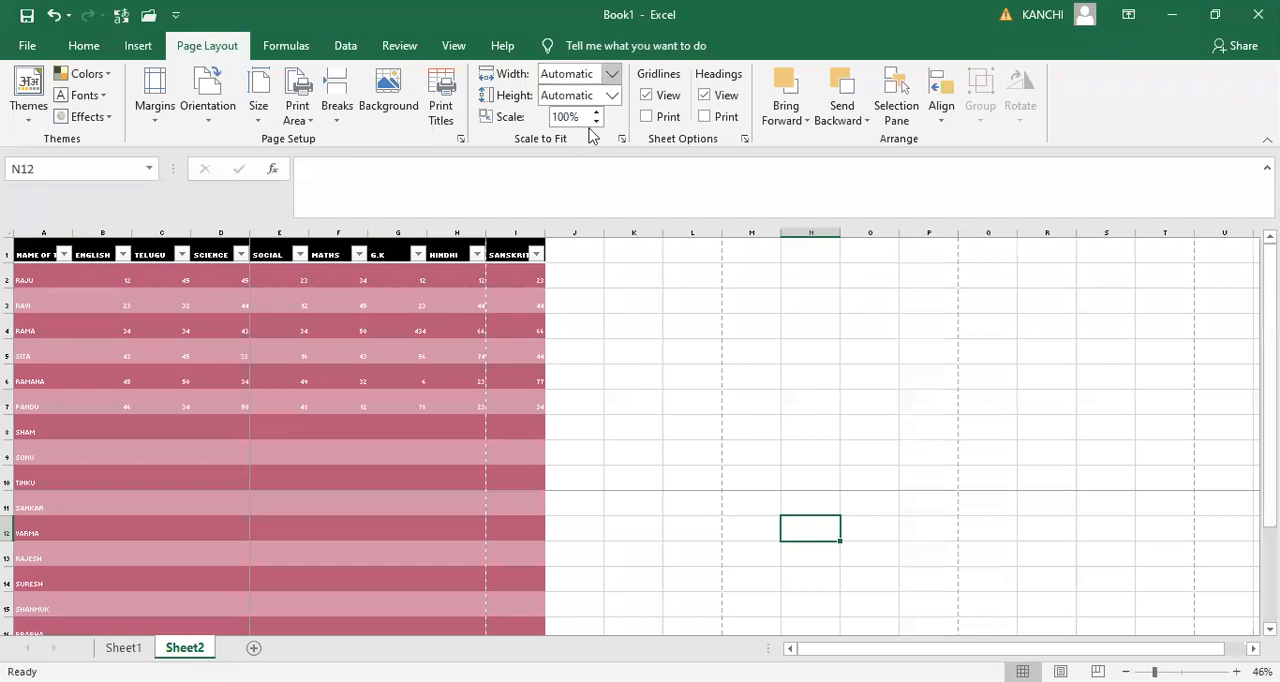
- Fit the Sheet2 printout to 3 pages wide and 3 pages tall
click(611, 73)
click(580, 146)
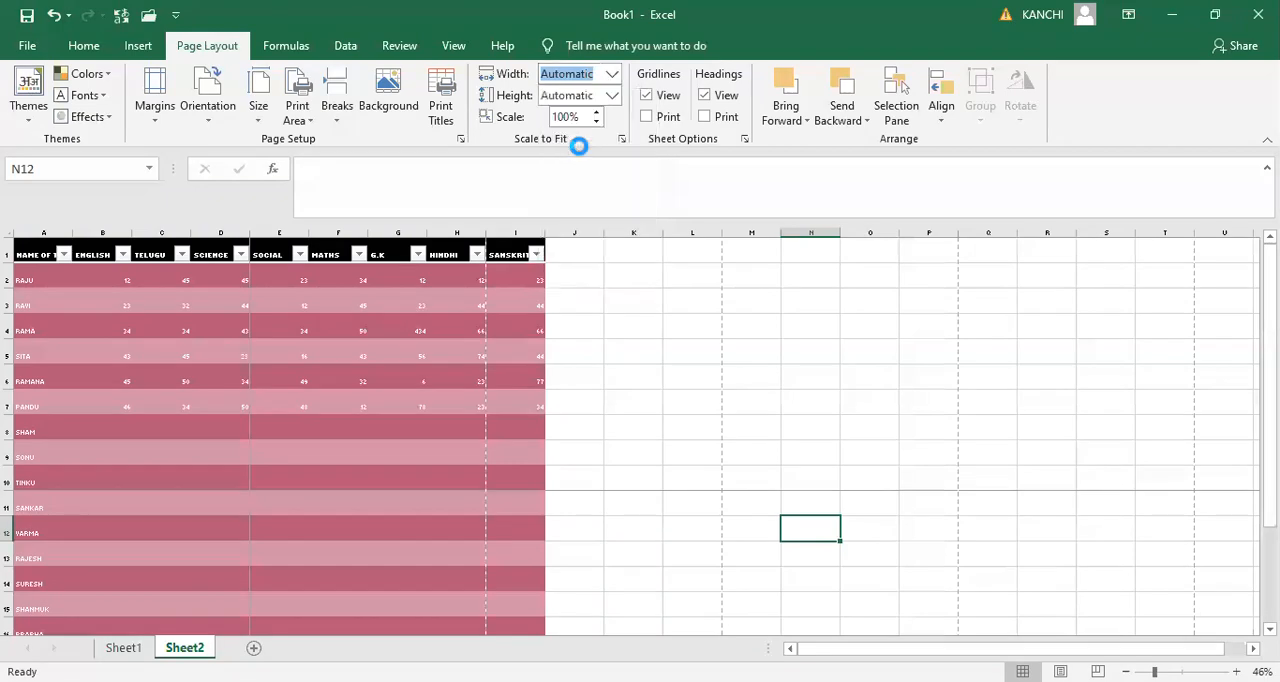
click(611, 95)
click(594, 170)
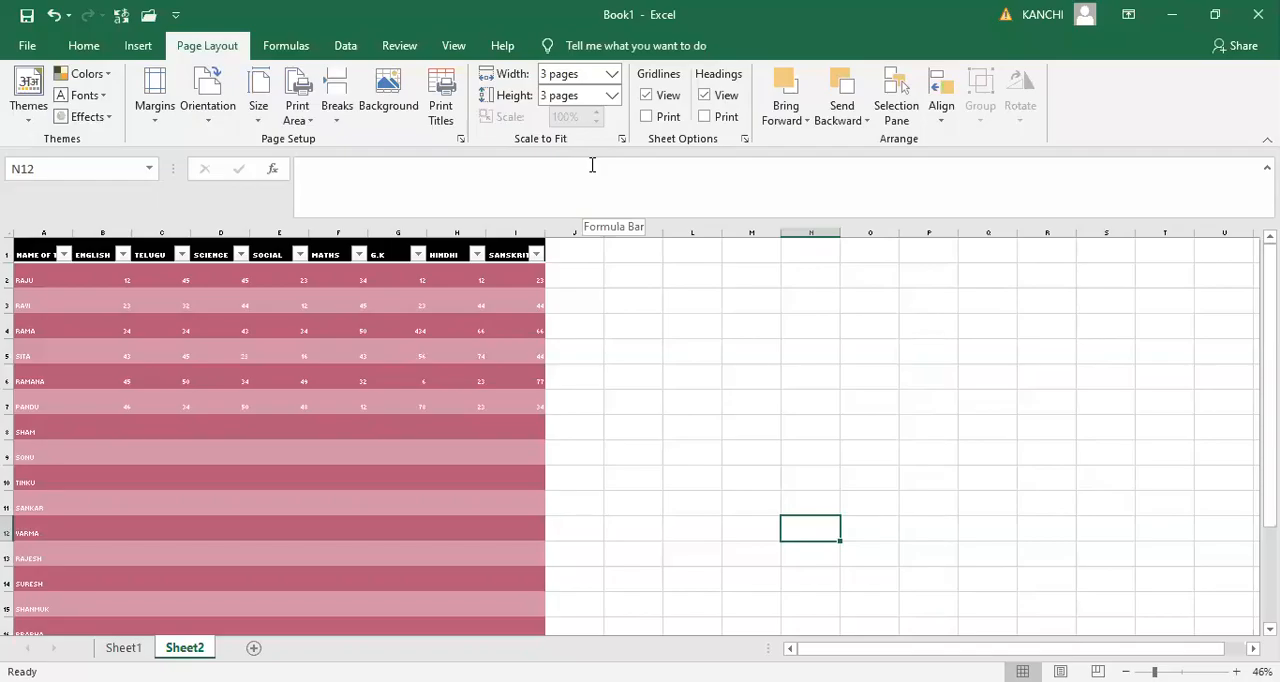
- Look through all pages of the marks table in the print preview, ending on page 4, and return to the sheet
key(ctrl+p)
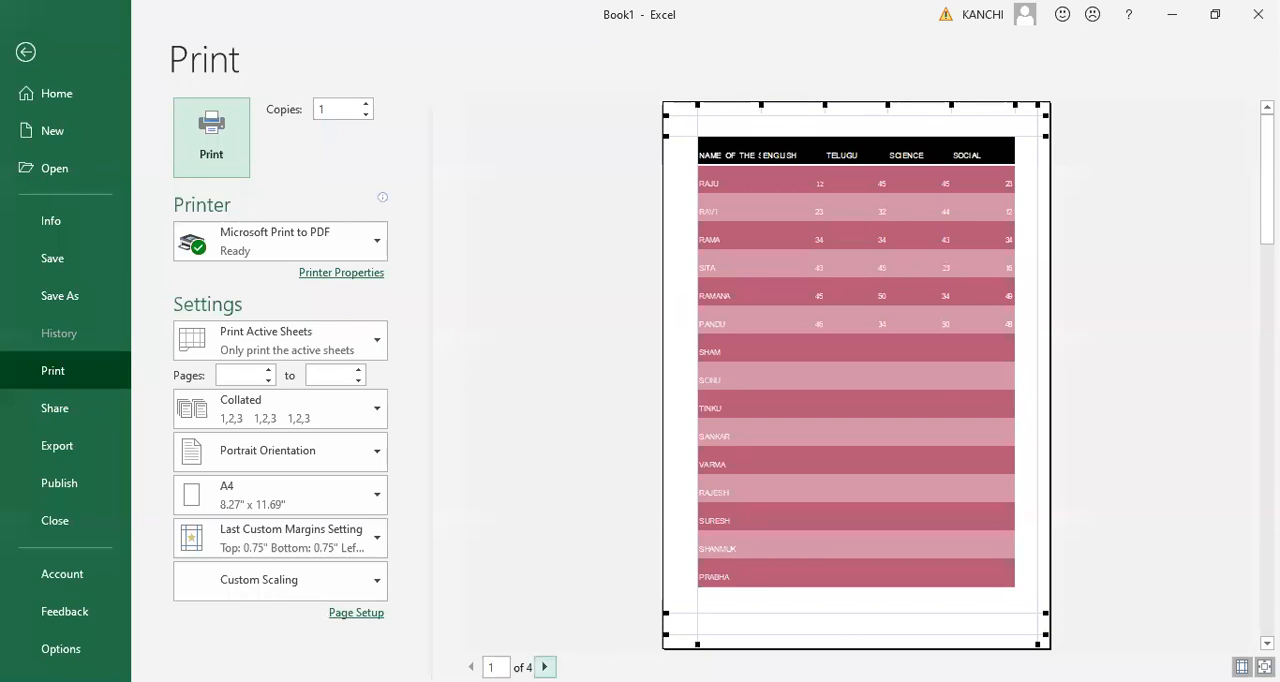
click(544, 666)
click(544, 666)
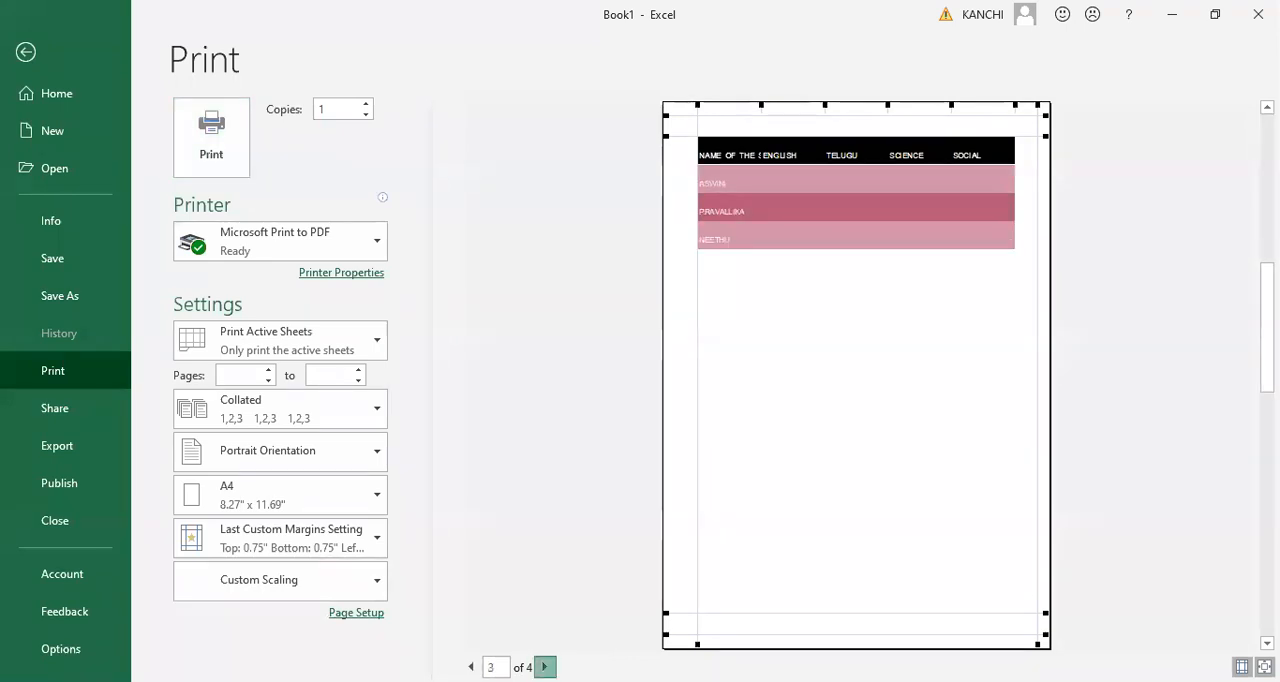
click(544, 666)
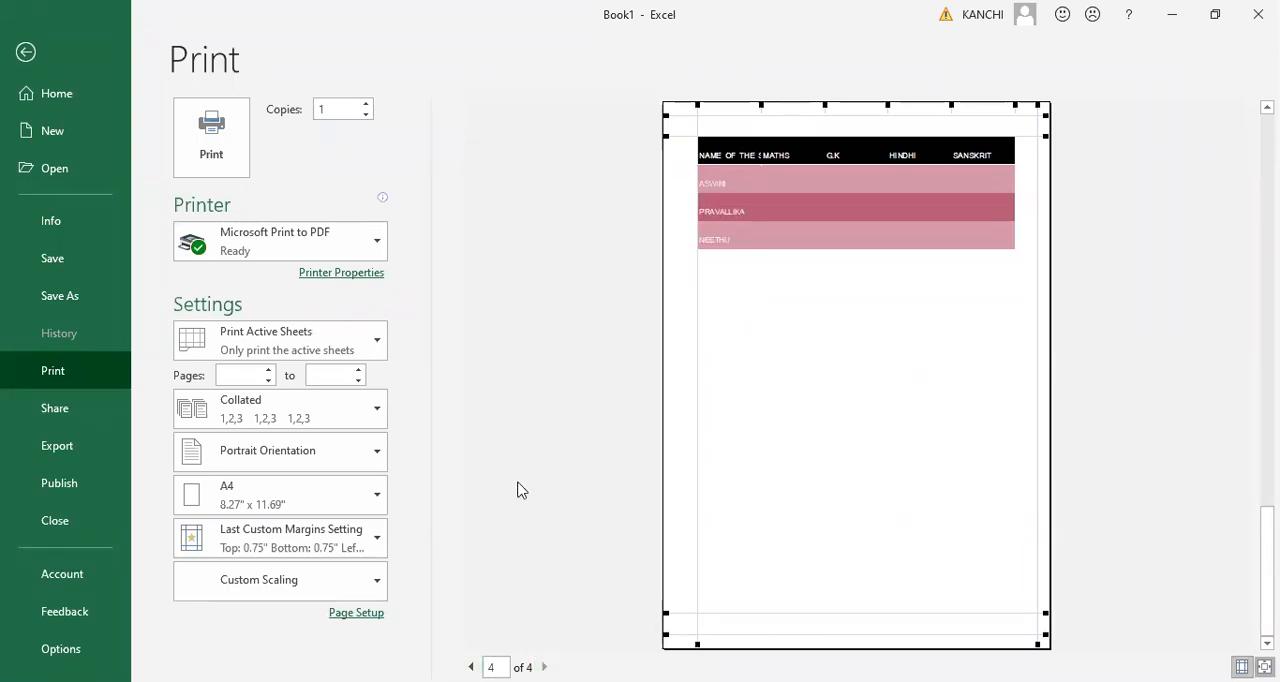
key(Escape)
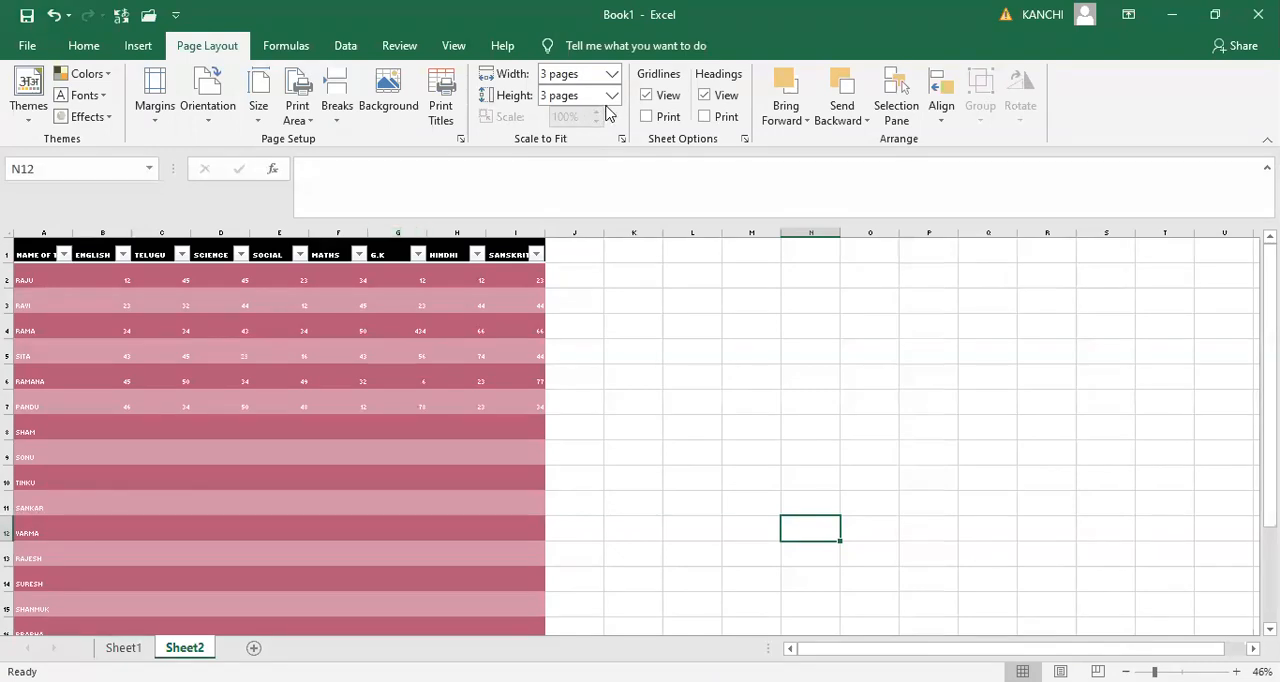
- Select the whole marks table, fit the printout to 2 pages wide and 2 pages tall, and check it in the print preview
click(33, 255)
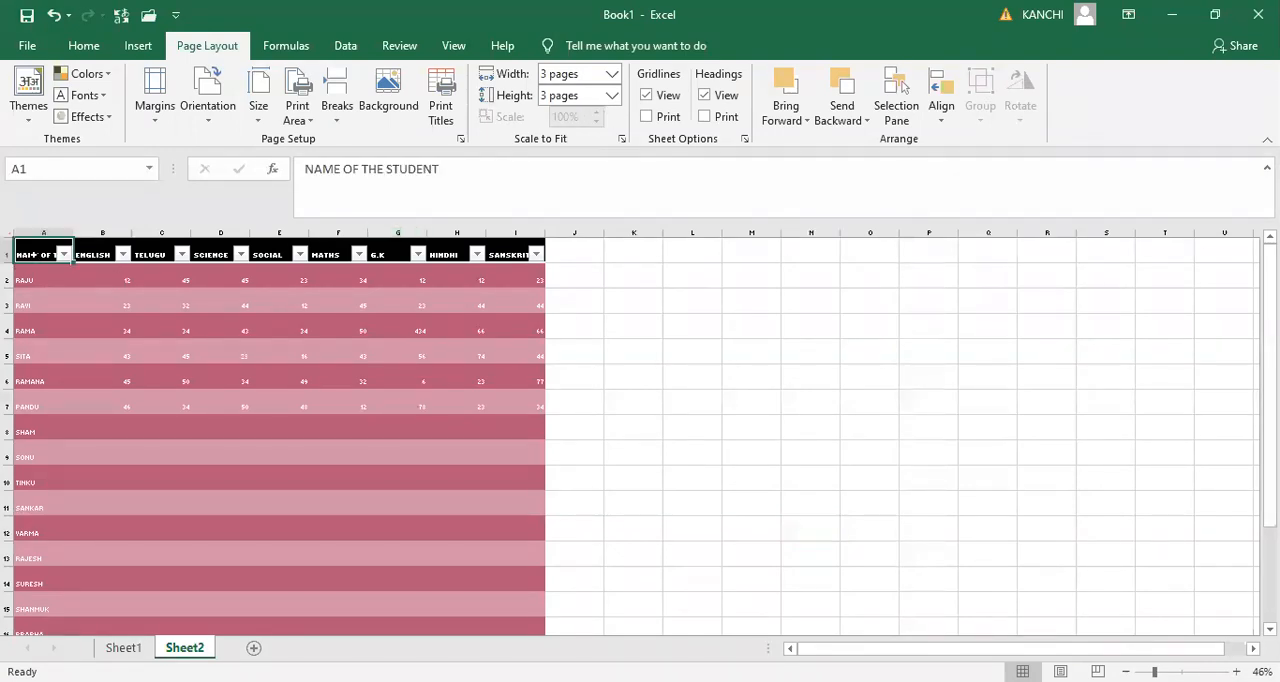
drag(33, 255, 540, 330)
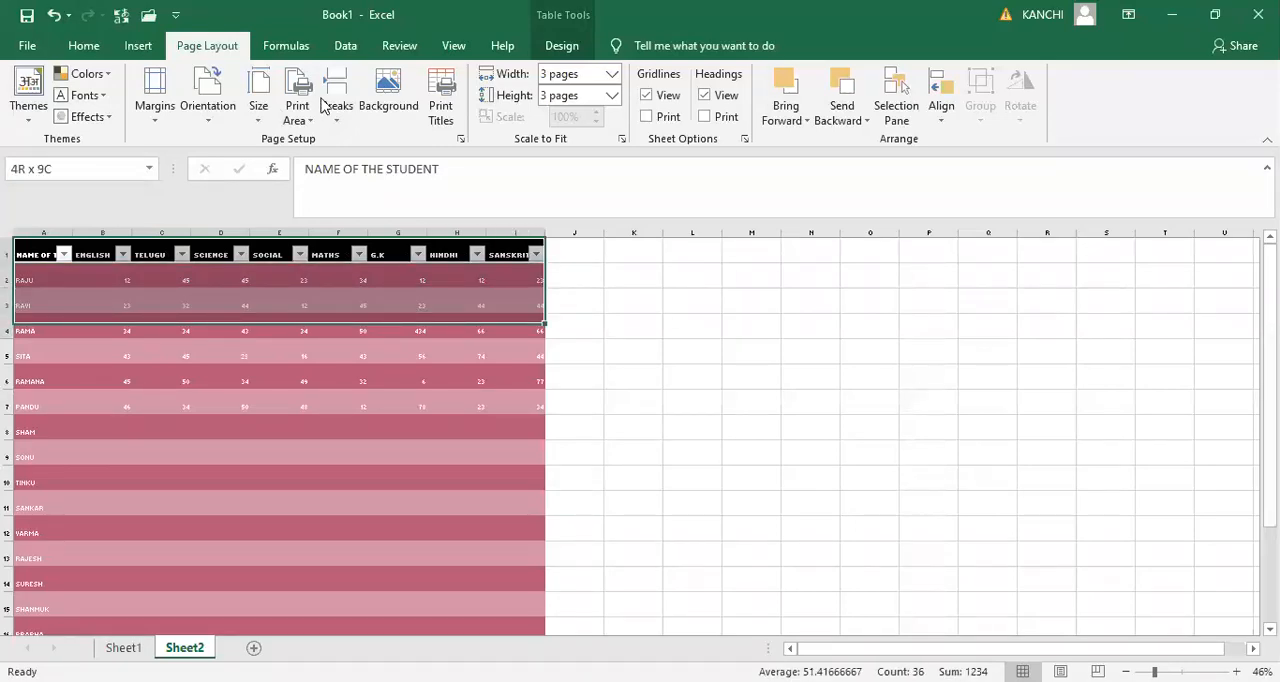
key(ctrl+shift+Down)
click(611, 74)
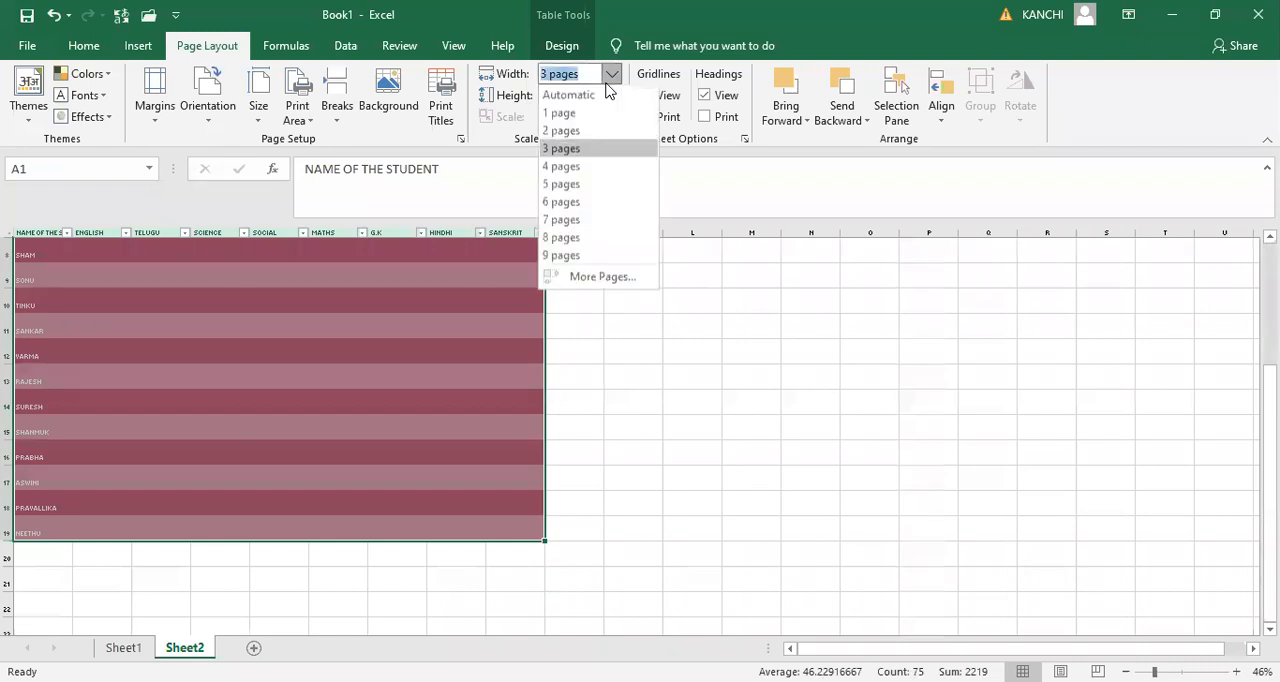
click(568, 134)
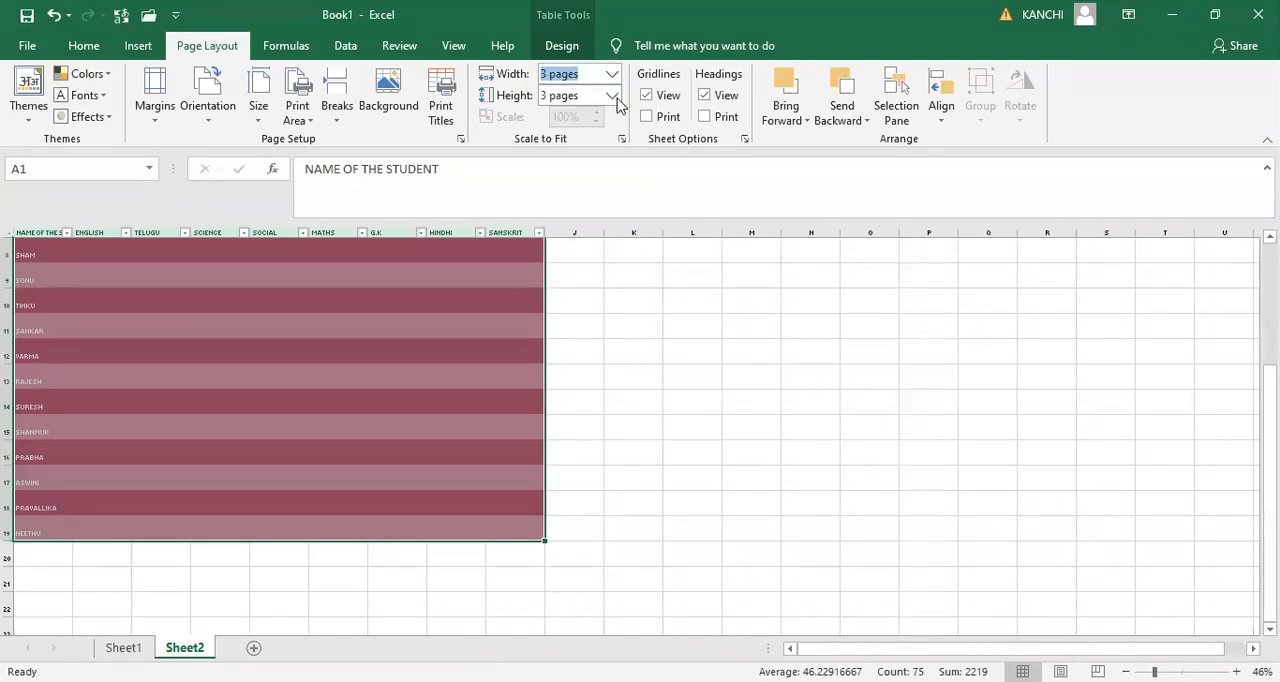
click(611, 95)
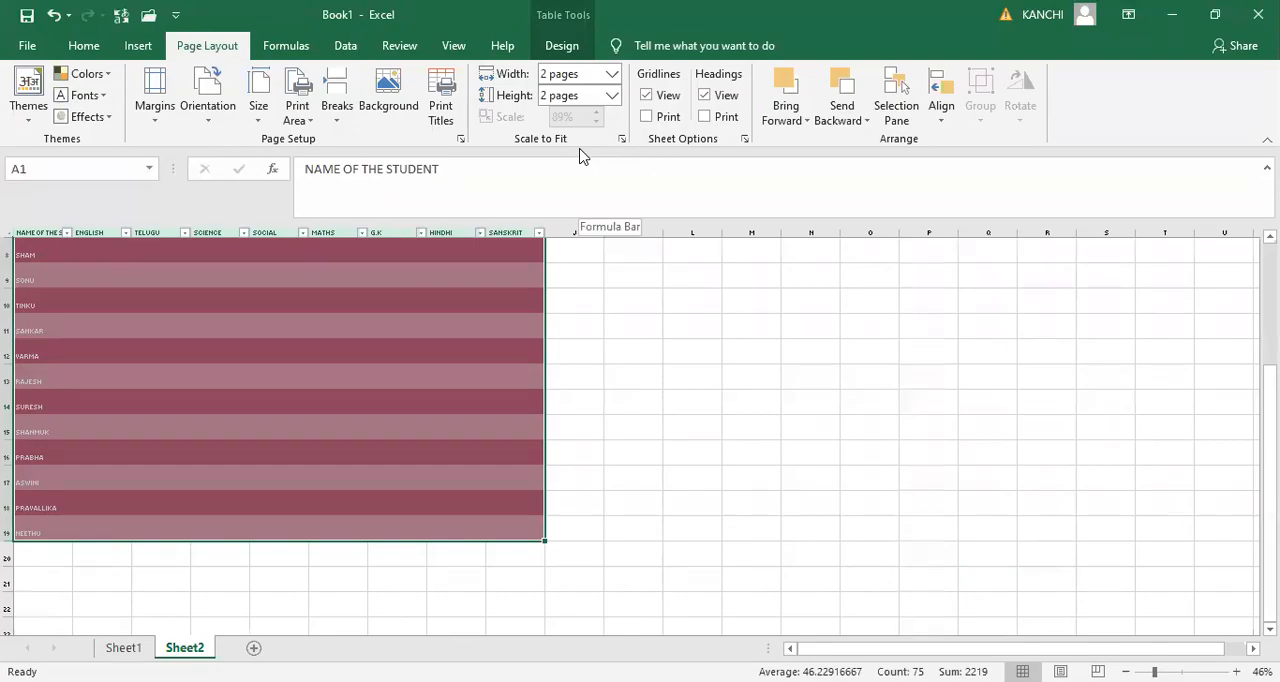
key(ctrl+p)
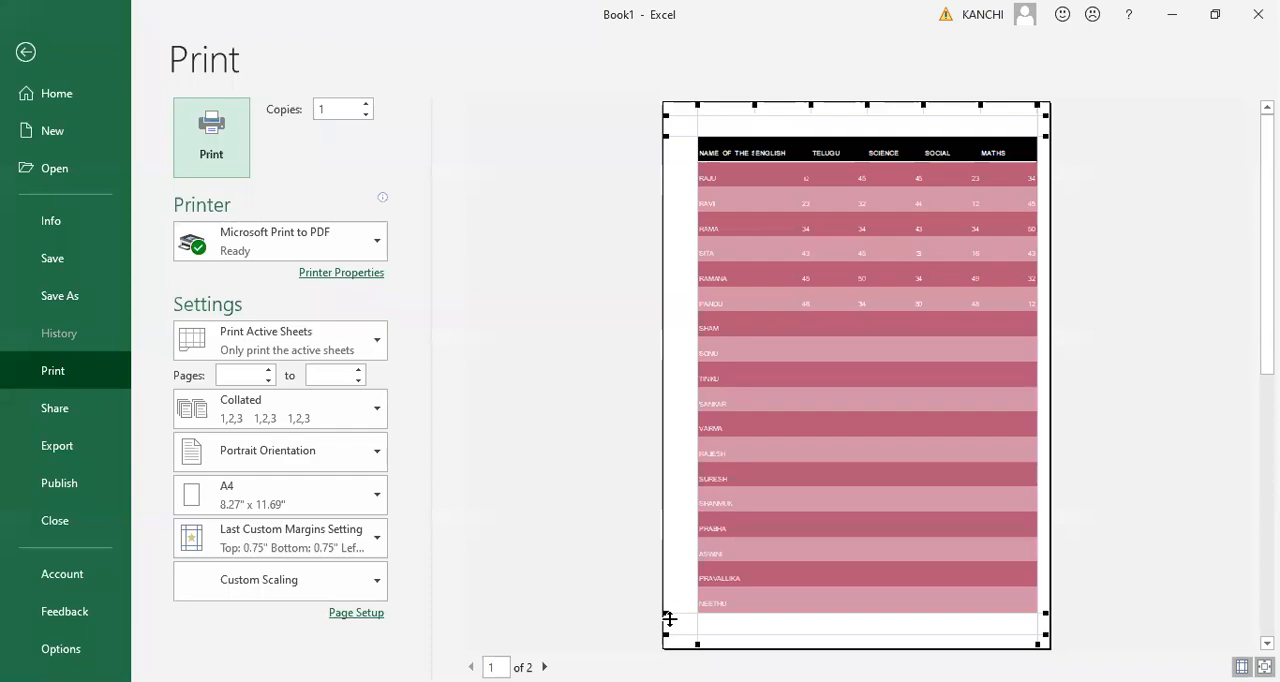
key(Escape)
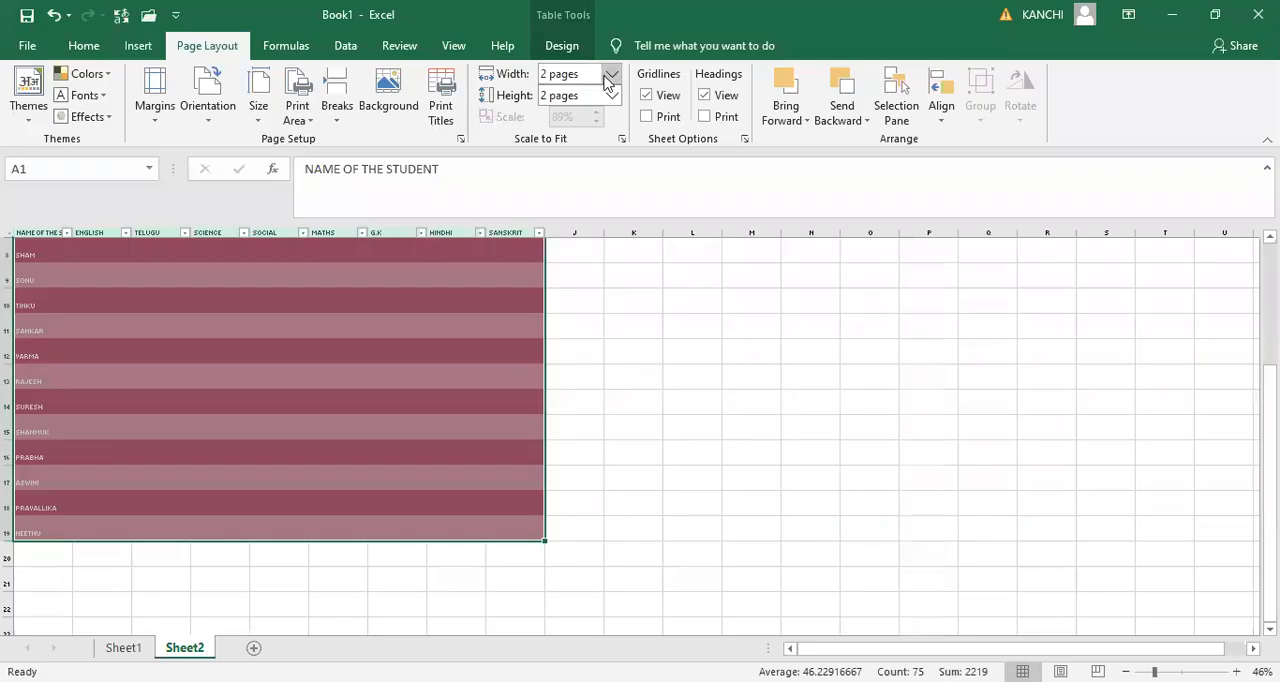
- Set the scale-to-fit width and height back to 3 pages each and check the printout in the print preview
click(608, 75)
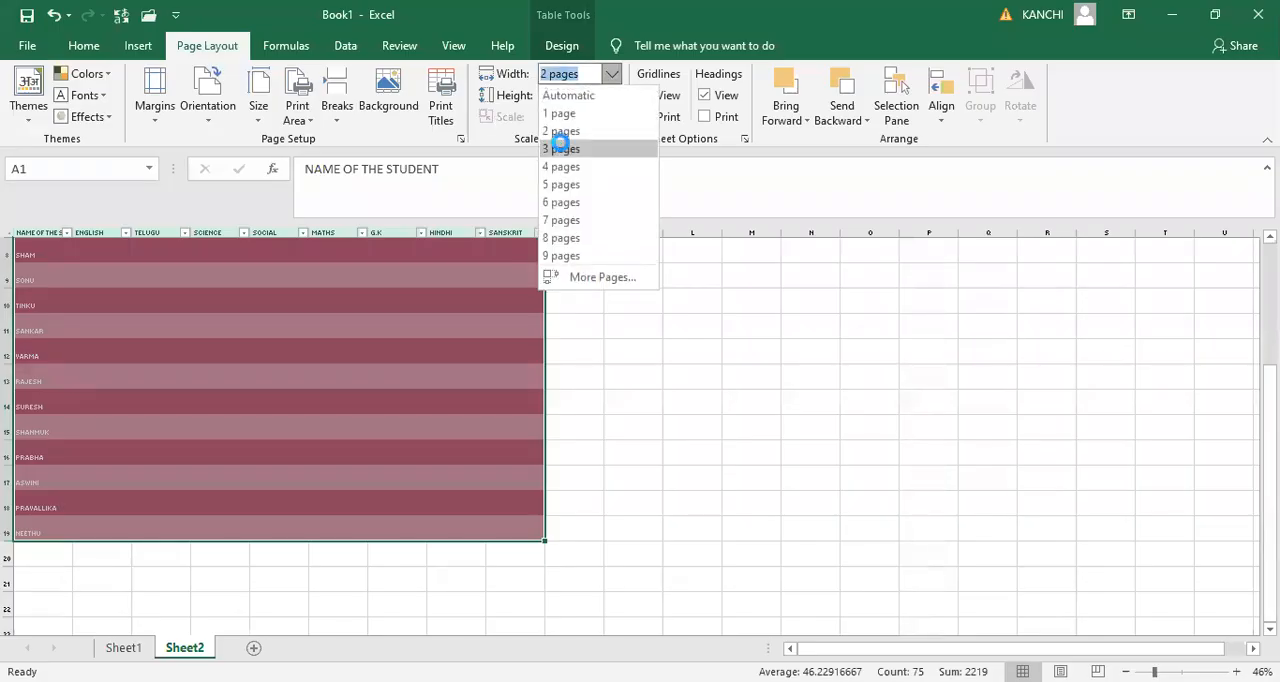
click(590, 127)
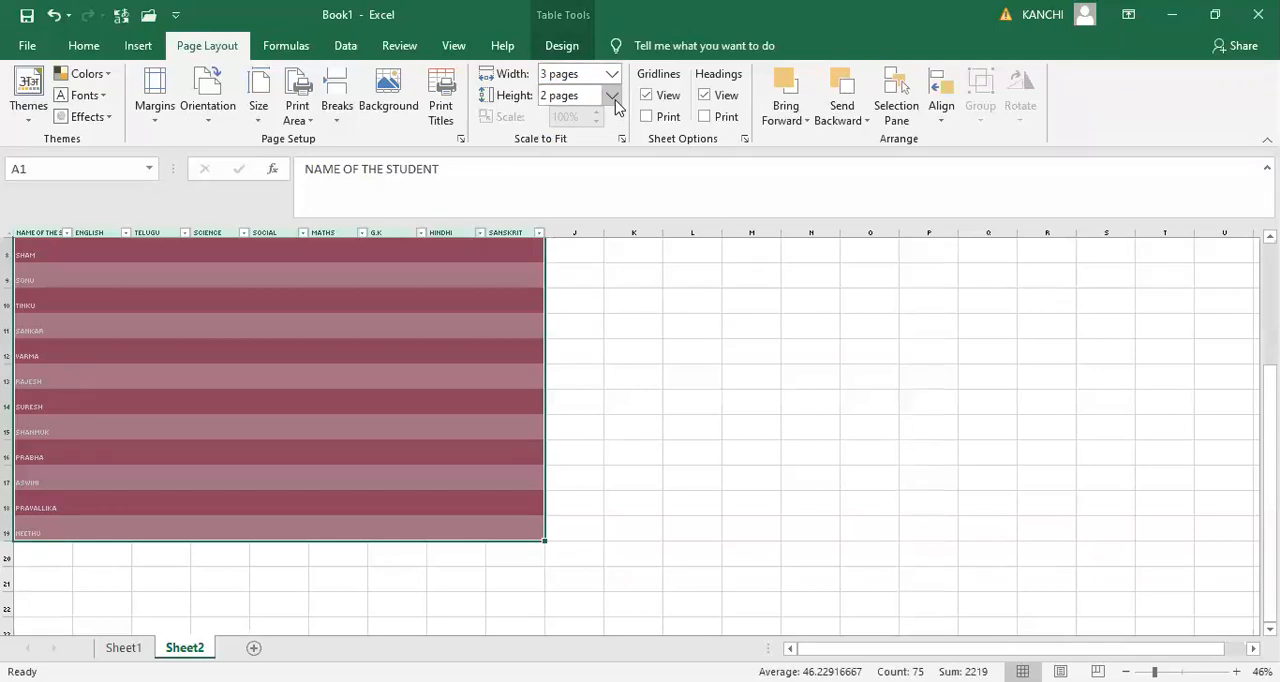
click(611, 96)
click(569, 171)
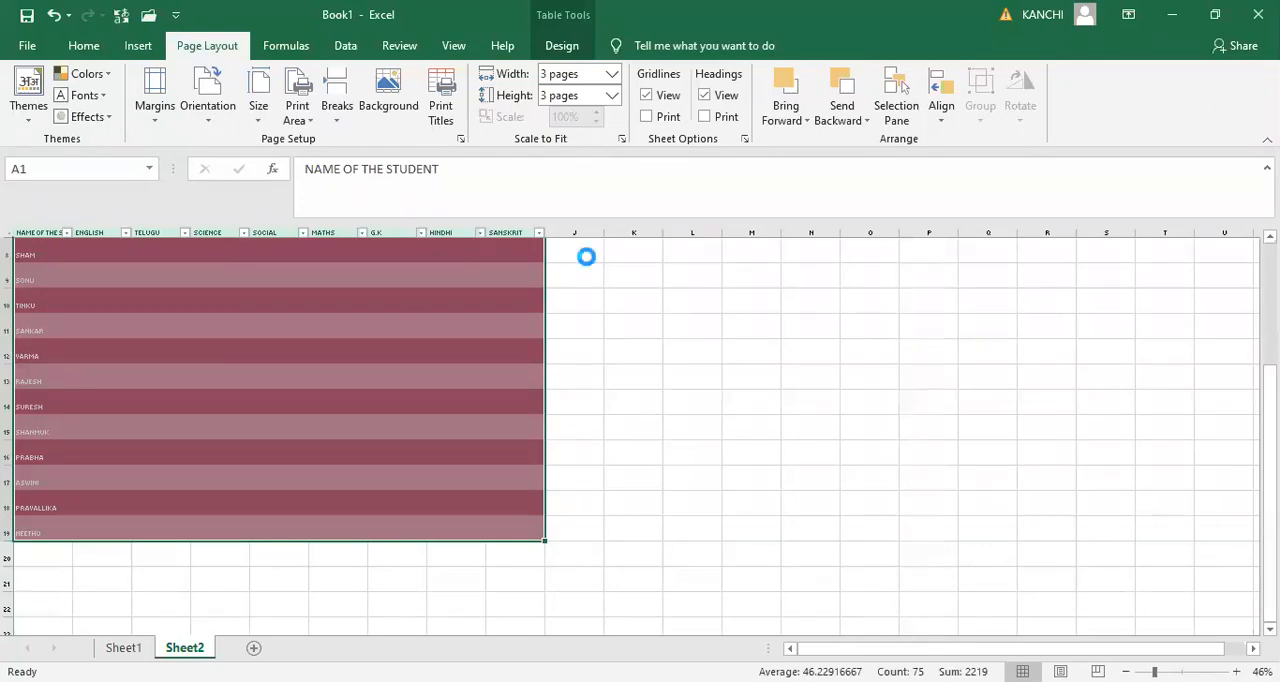
key(ctrl+p)
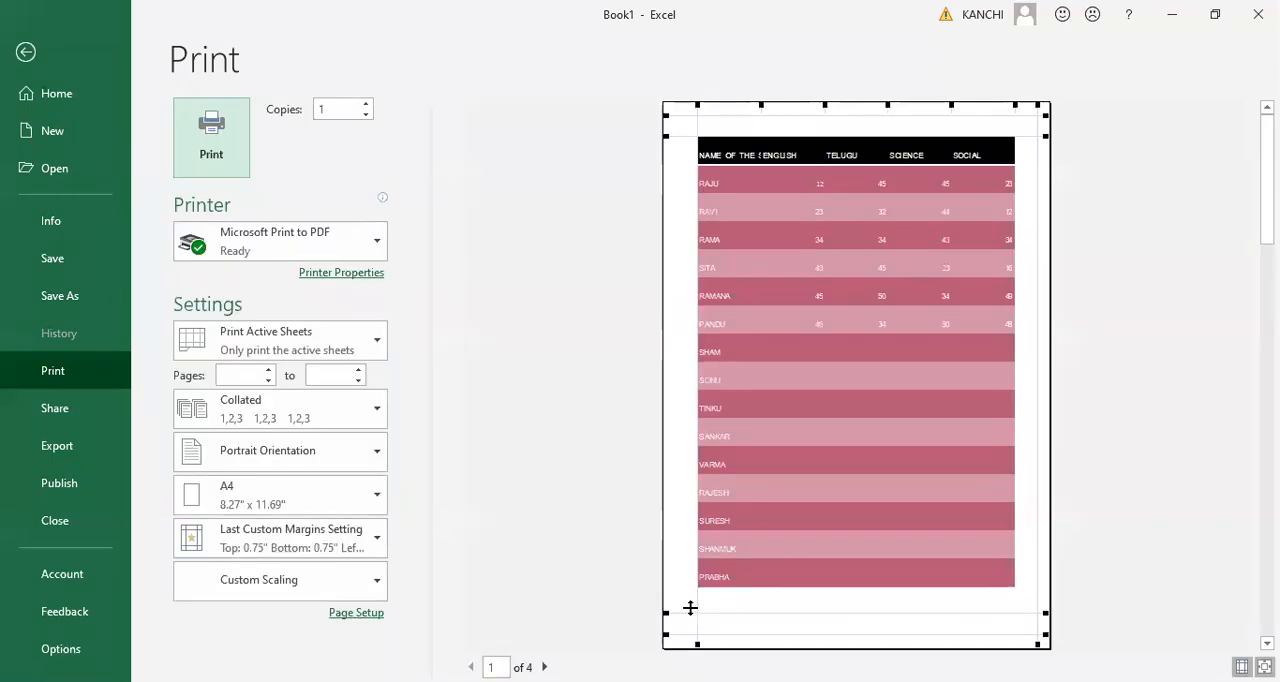
key(Escape)
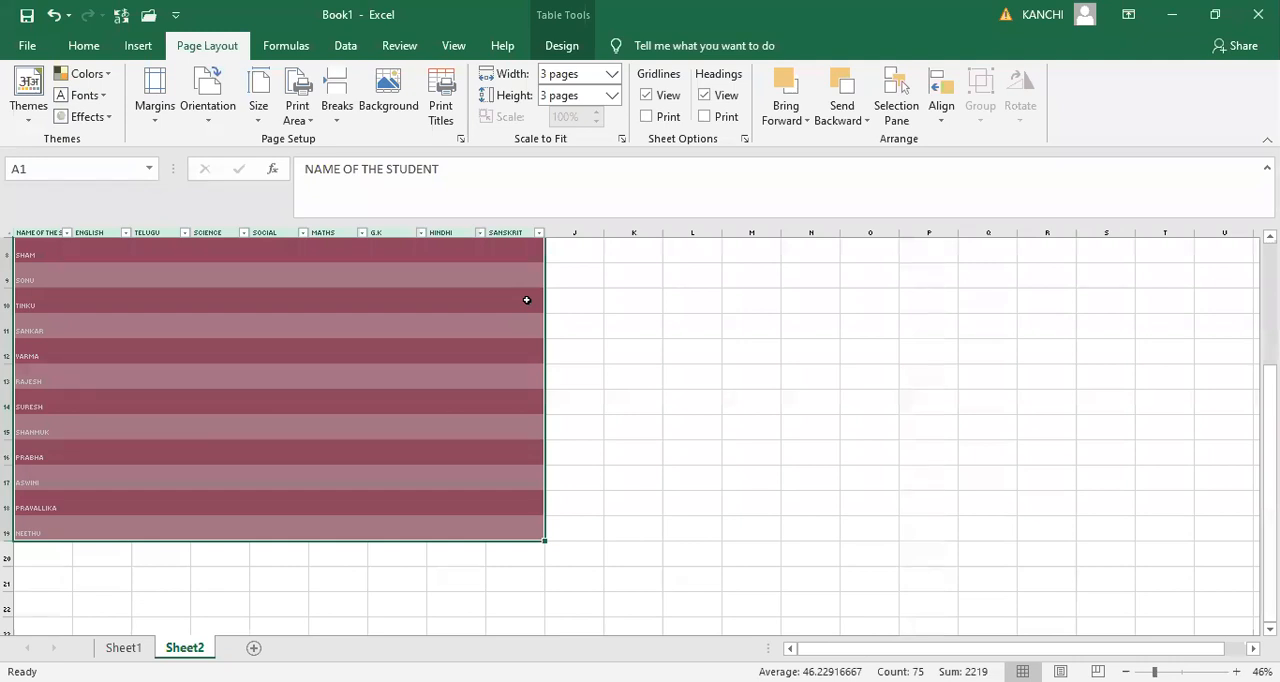
- Reset the scale-to-fit width and height to Automatic and check the printout in the print preview
click(611, 80)
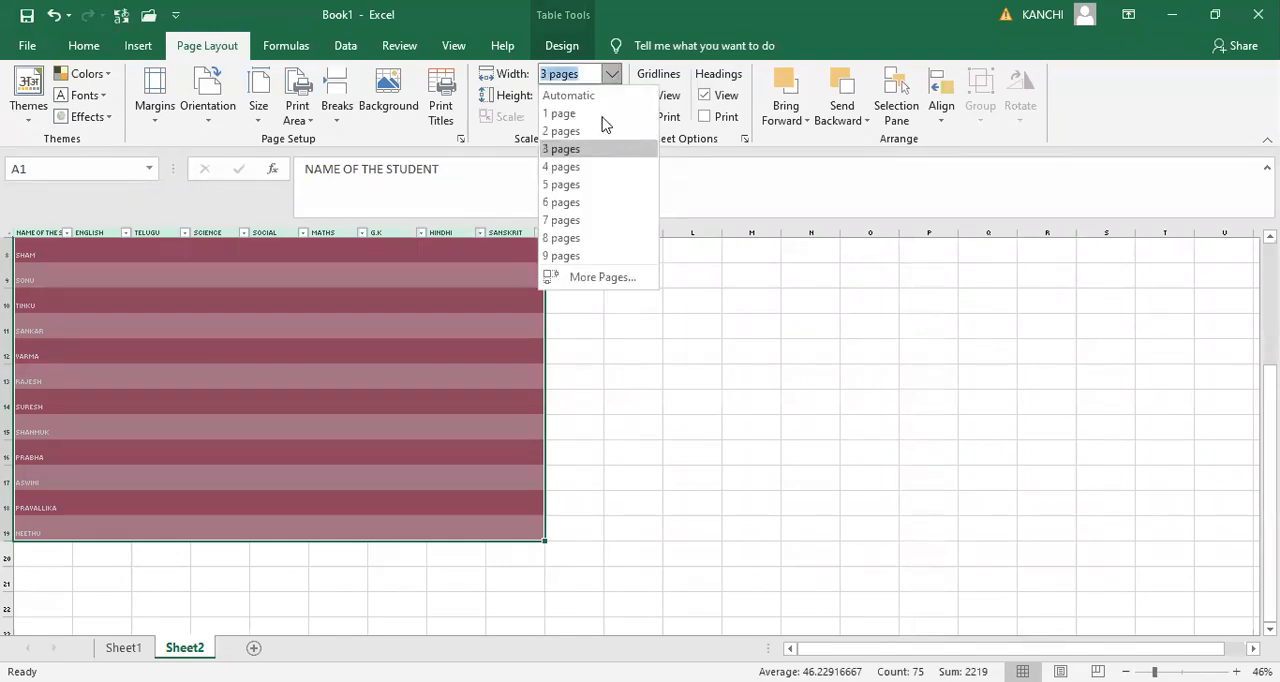
click(686, 183)
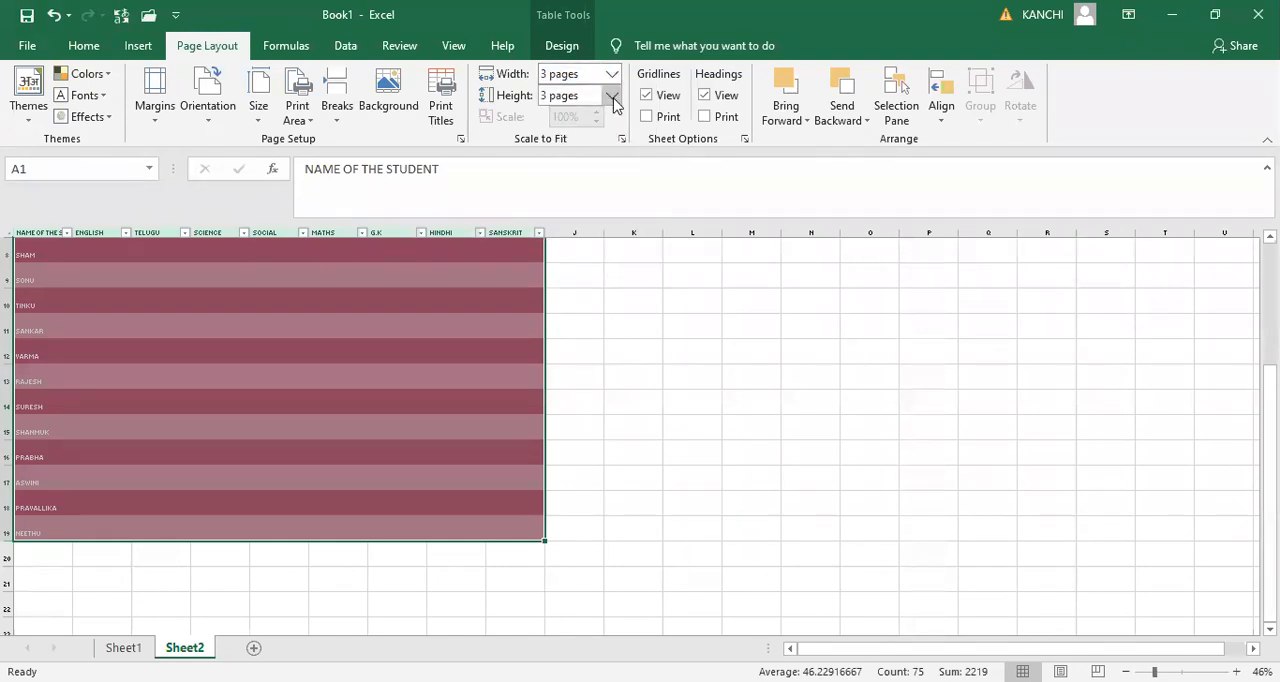
click(609, 298)
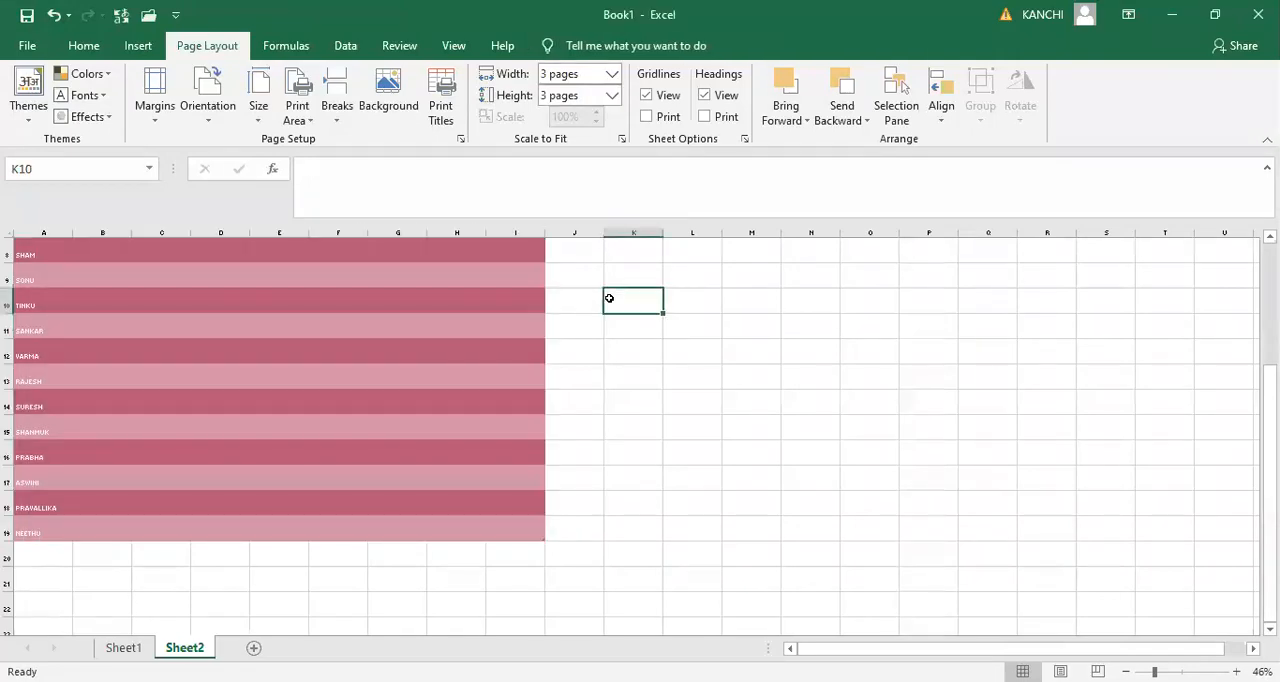
click(612, 74)
click(591, 94)
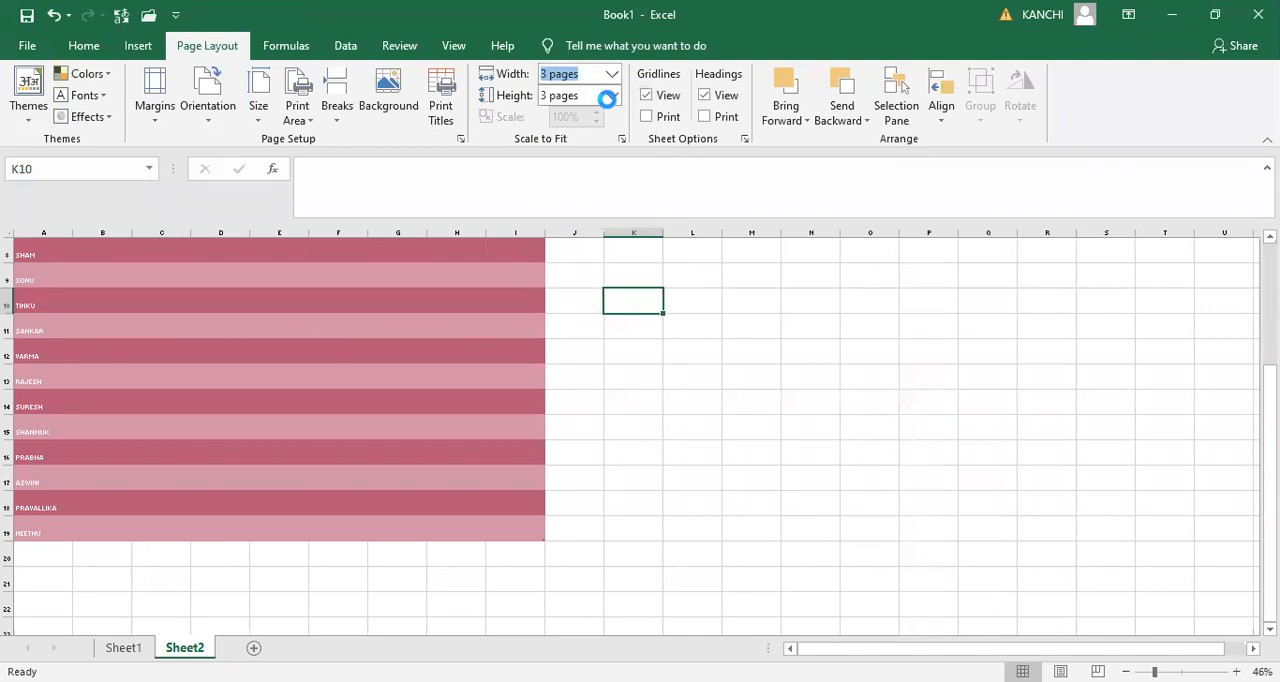
click(611, 96)
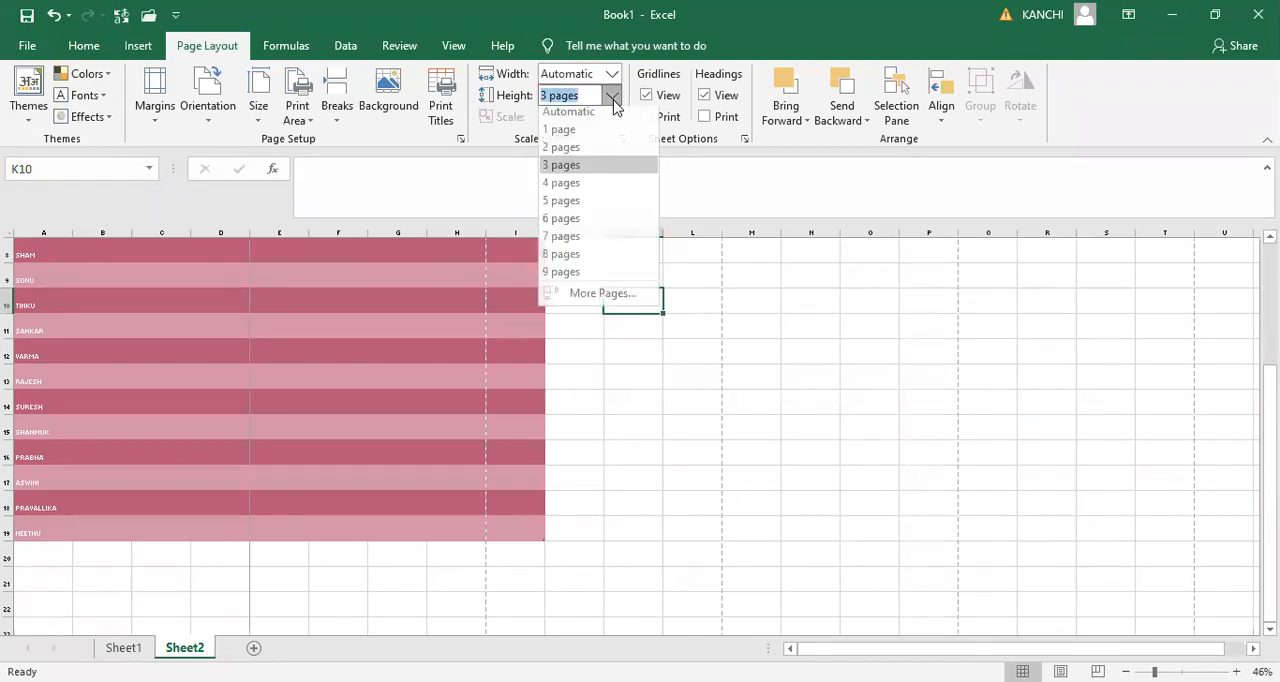
click(593, 117)
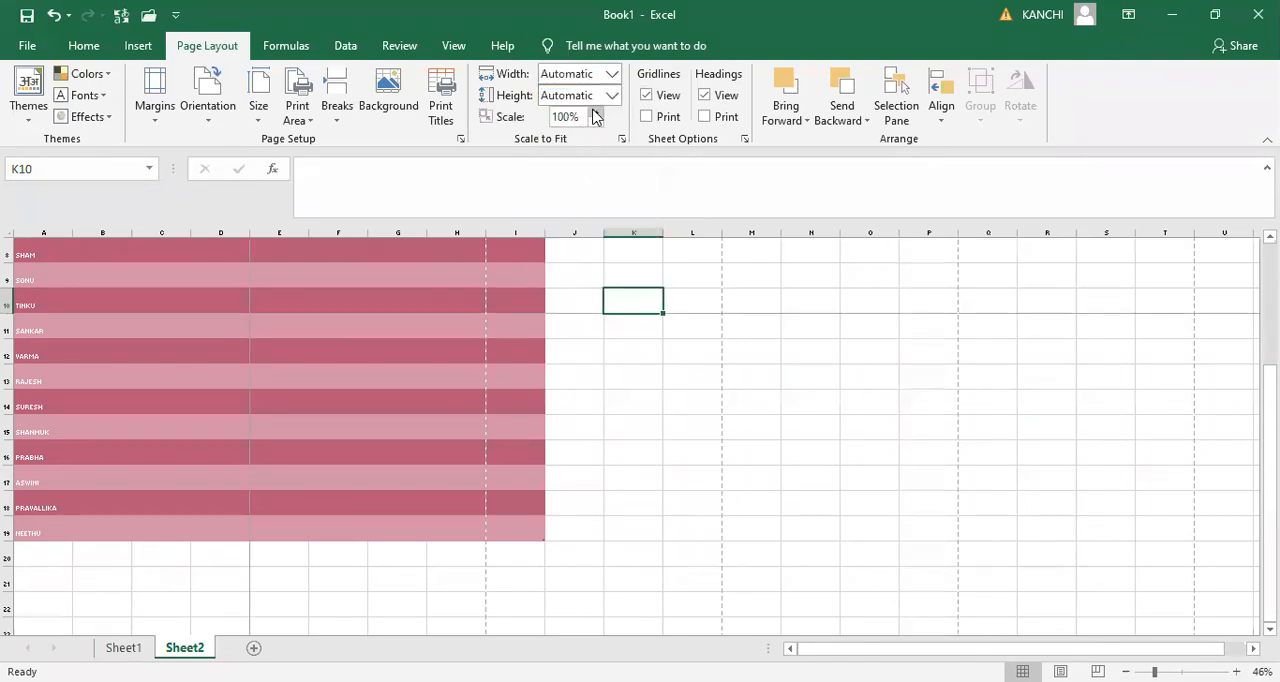
key(ctrl+p)
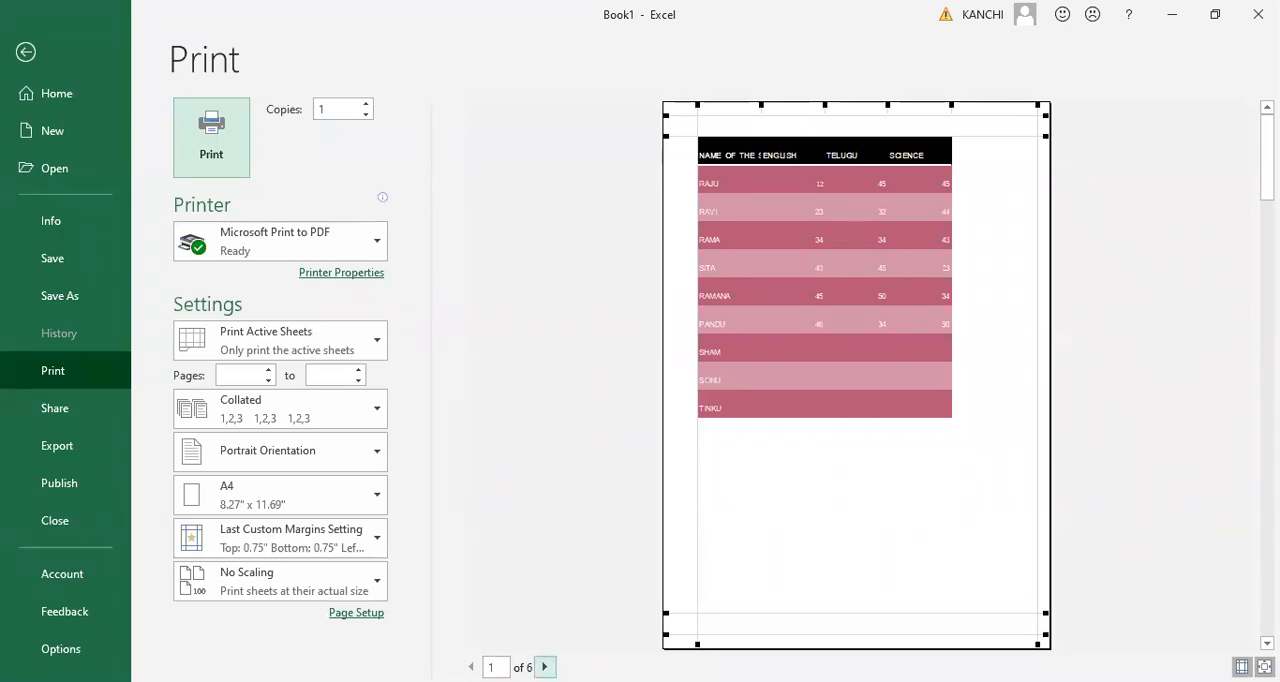
key(Escape)
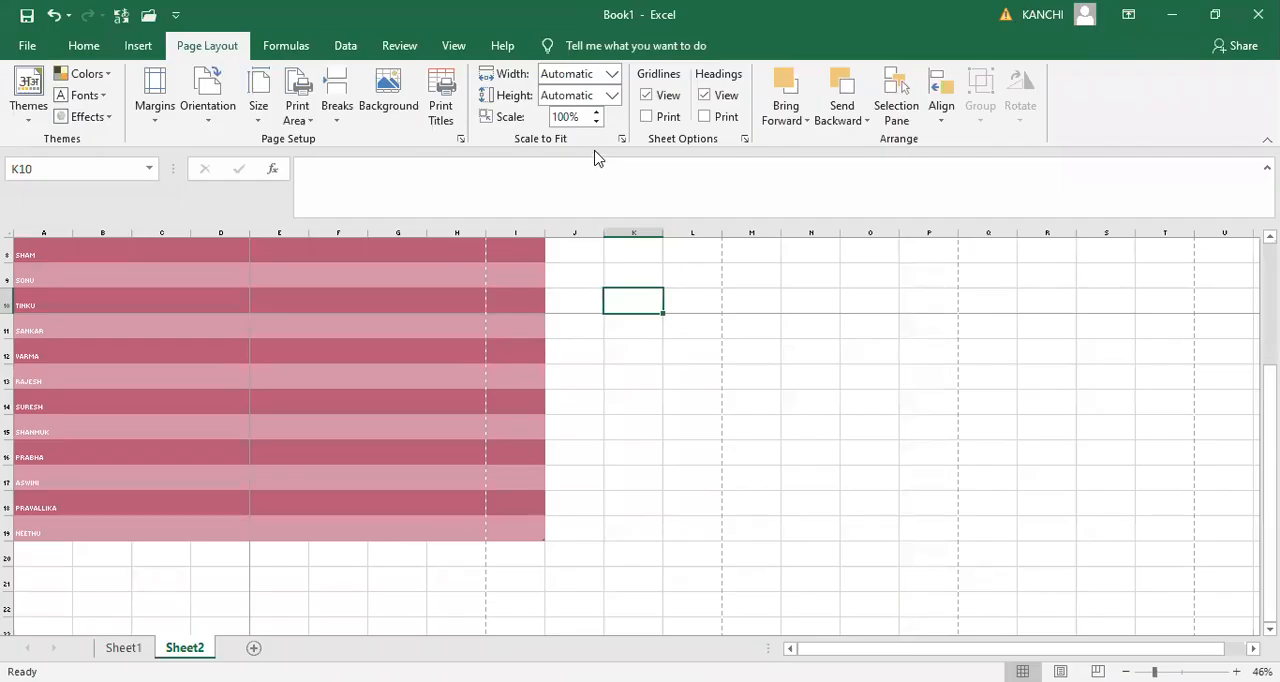
- Reduce the print scale of Sheet2 to 75% and preview the printout
click(596, 122)
click(595, 121)
click(595, 121)
click(596, 122)
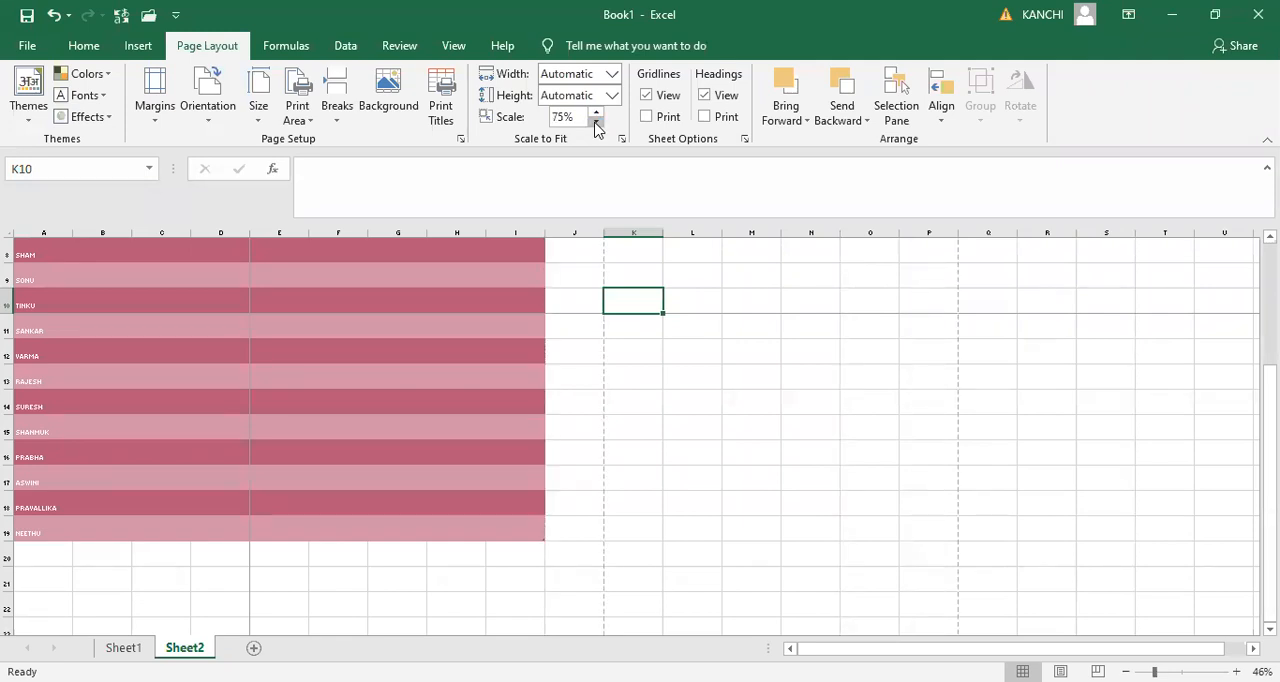
key(ctrl+p)
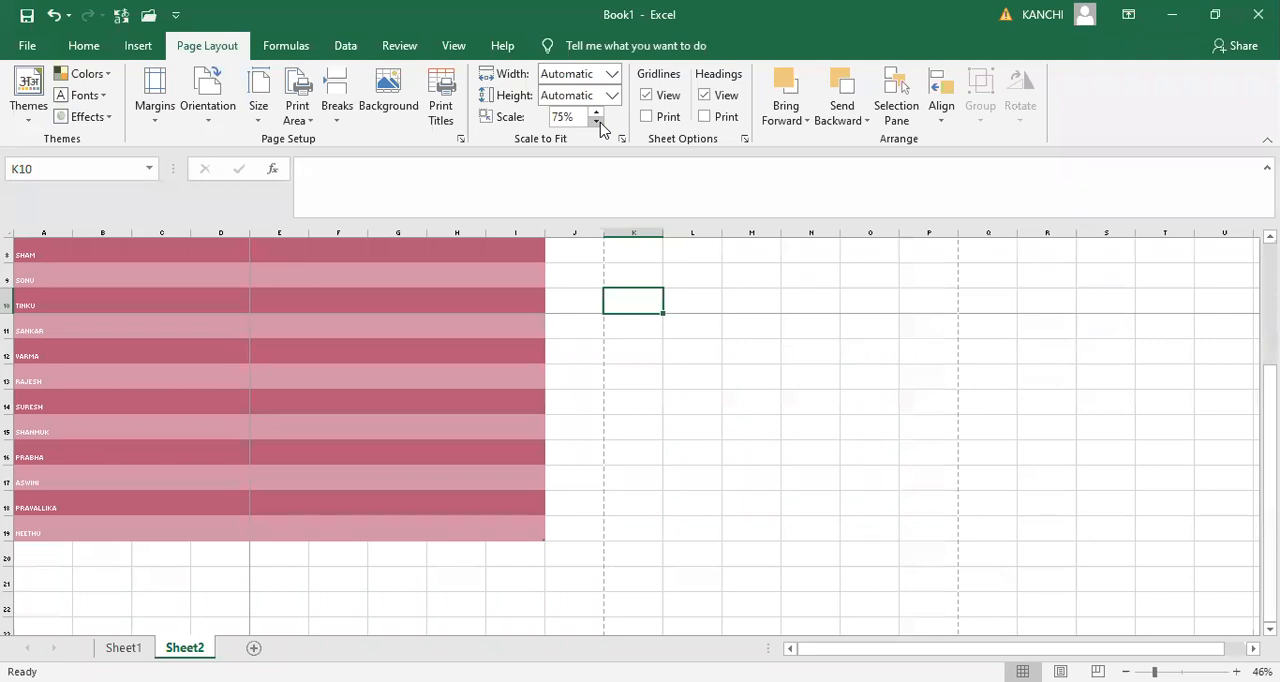
- Reduce the print scale to 50%, check the smaller table in the print preview, and return to the sheet
click(596, 121)
click(596, 121)
click(596, 121)
click(596, 121)
key(ctrl+p)
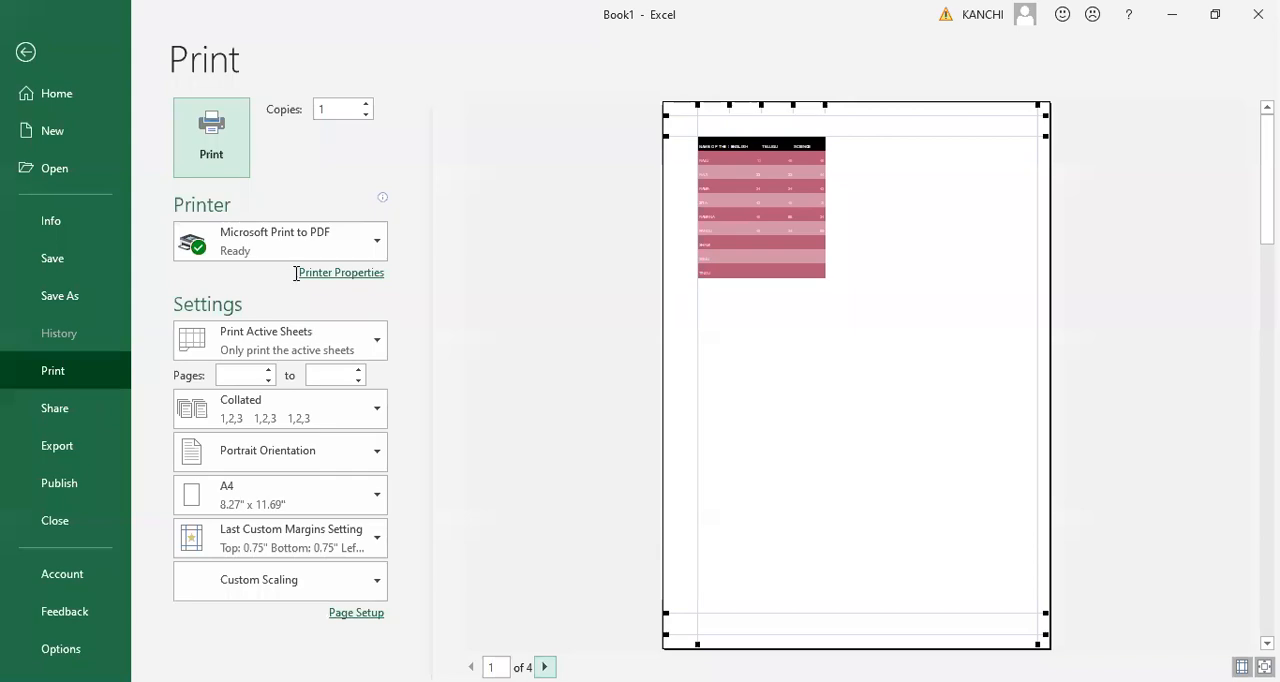
key(Escape)
- Reduce the print scale to 35% and show the printout in the print preview
click(598, 120)
click(597, 121)
click(597, 121)
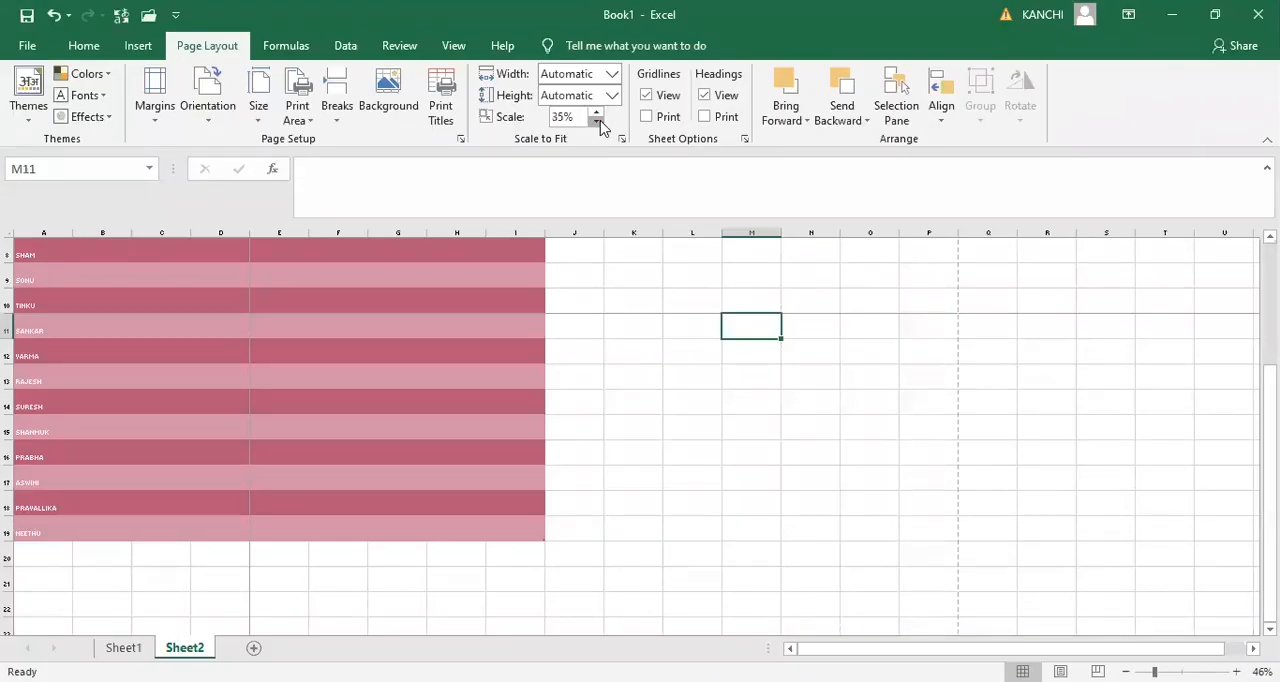
click(597, 121)
key(ctrl+p)
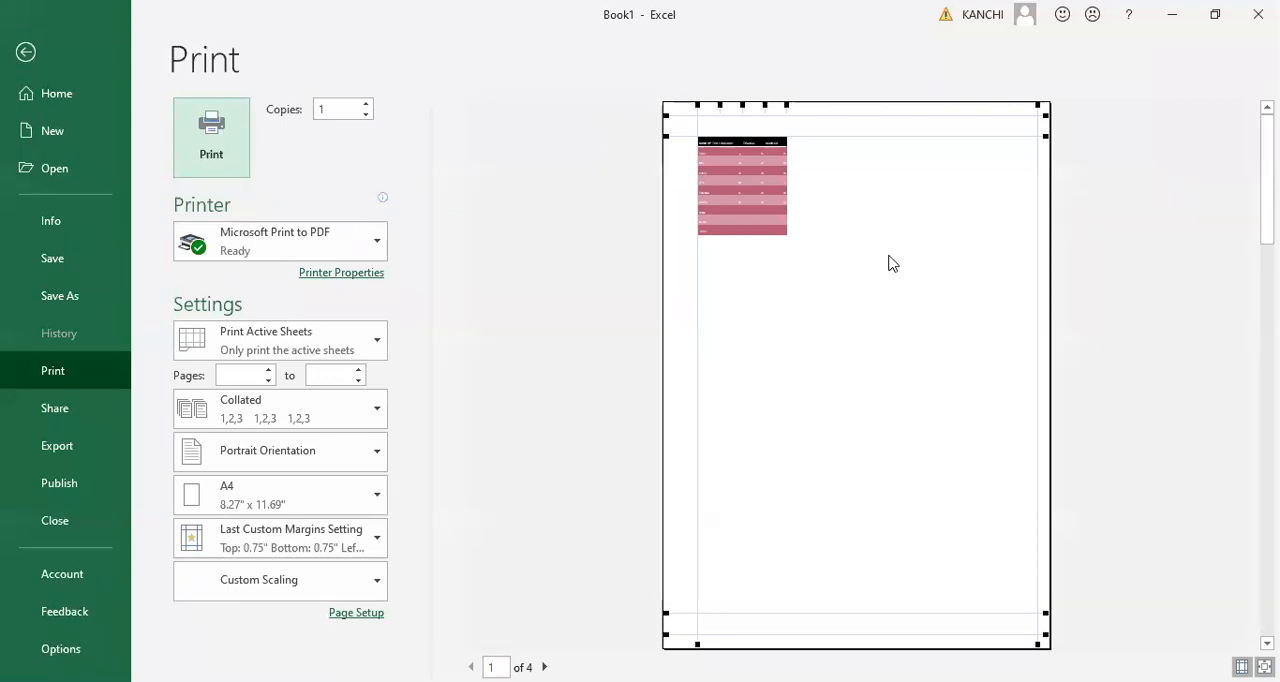
- Return to the sheet, select the whole marks table from A1 to I19, and open the print preview
key(Escape)
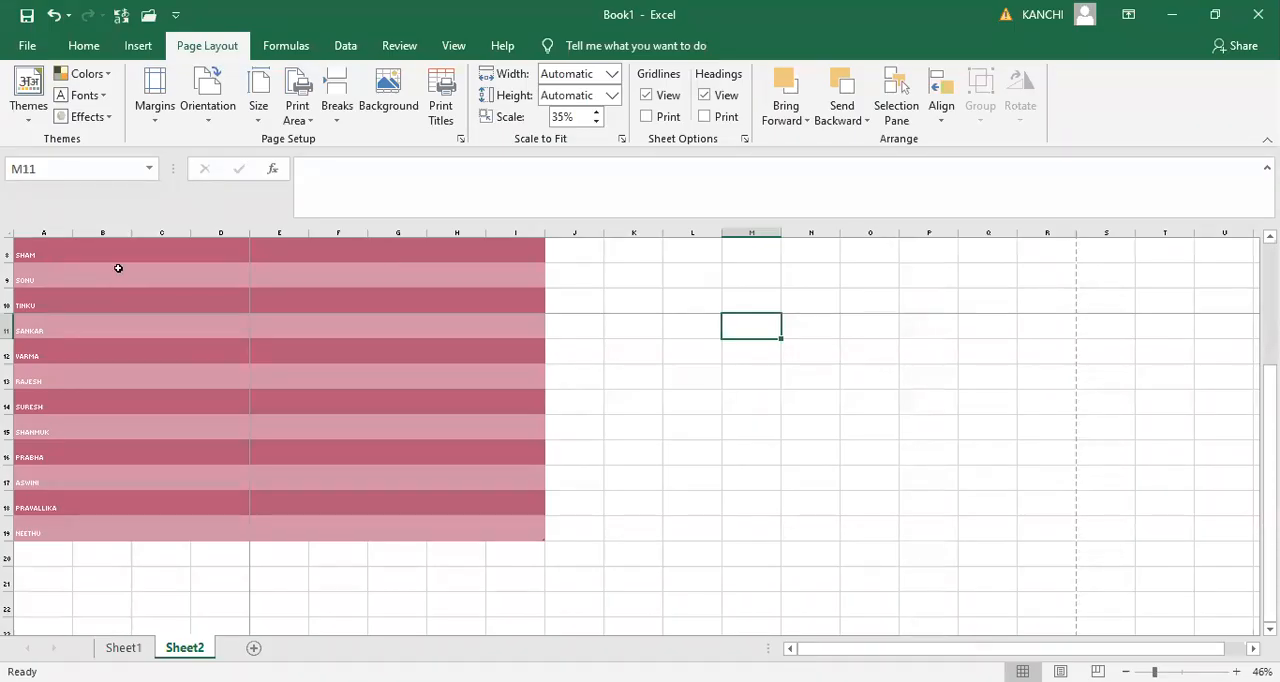
click(118, 266)
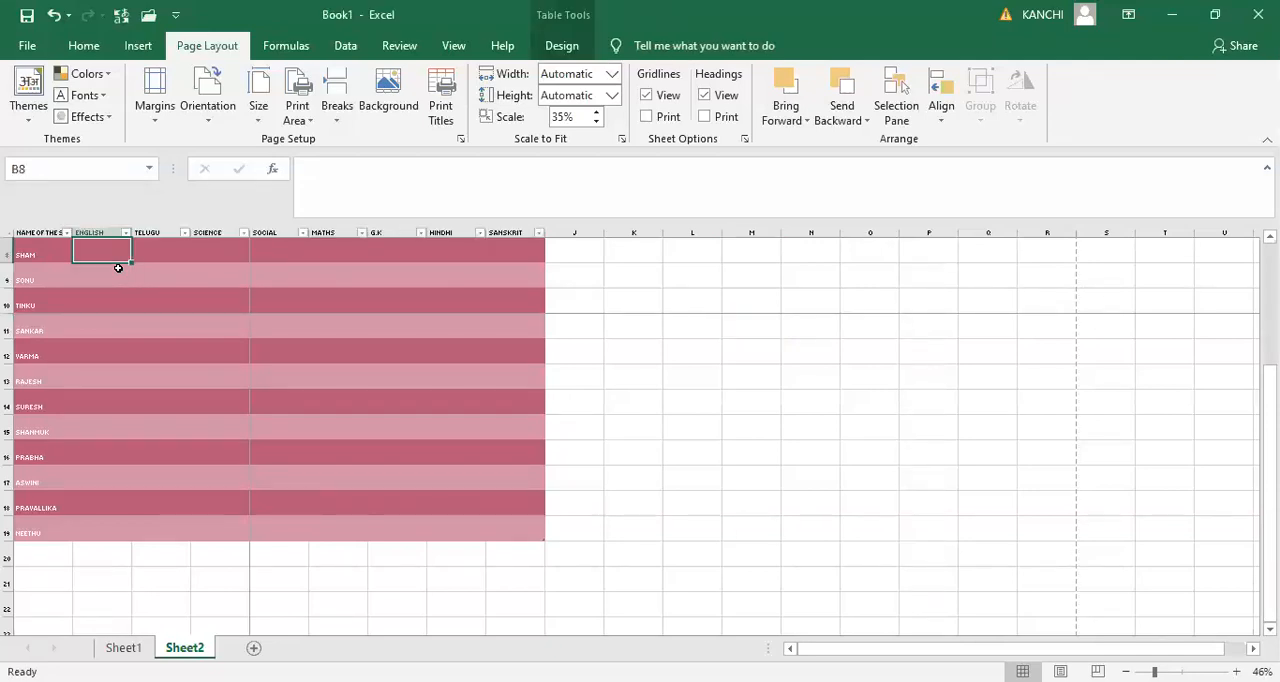
key(Up)
key(Up)
key(Up)
key(Up)
key(Up)
key(Up)
key(Up)
key(Left)
key(shift+Right)
key(shift+Right)
key(shift+Right)
key(shift+Right)
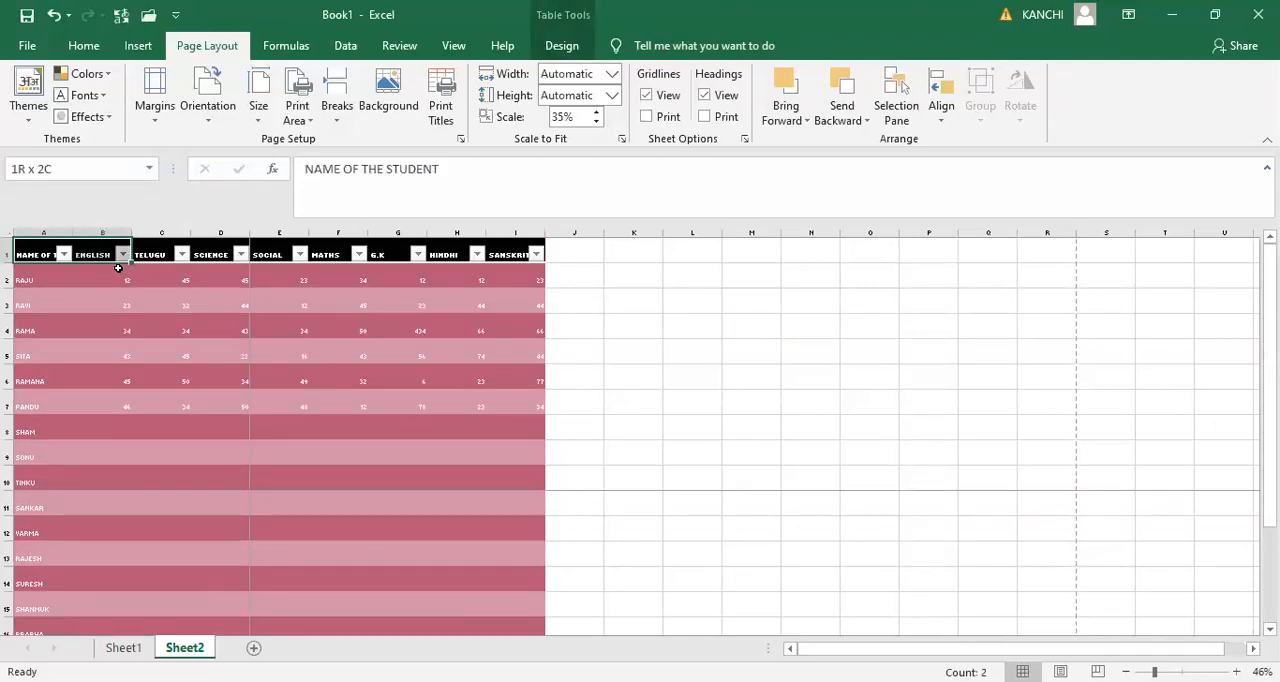
key(shift+Right)
key(shift+Right)
key(shift+Right)
key(shift+Right)
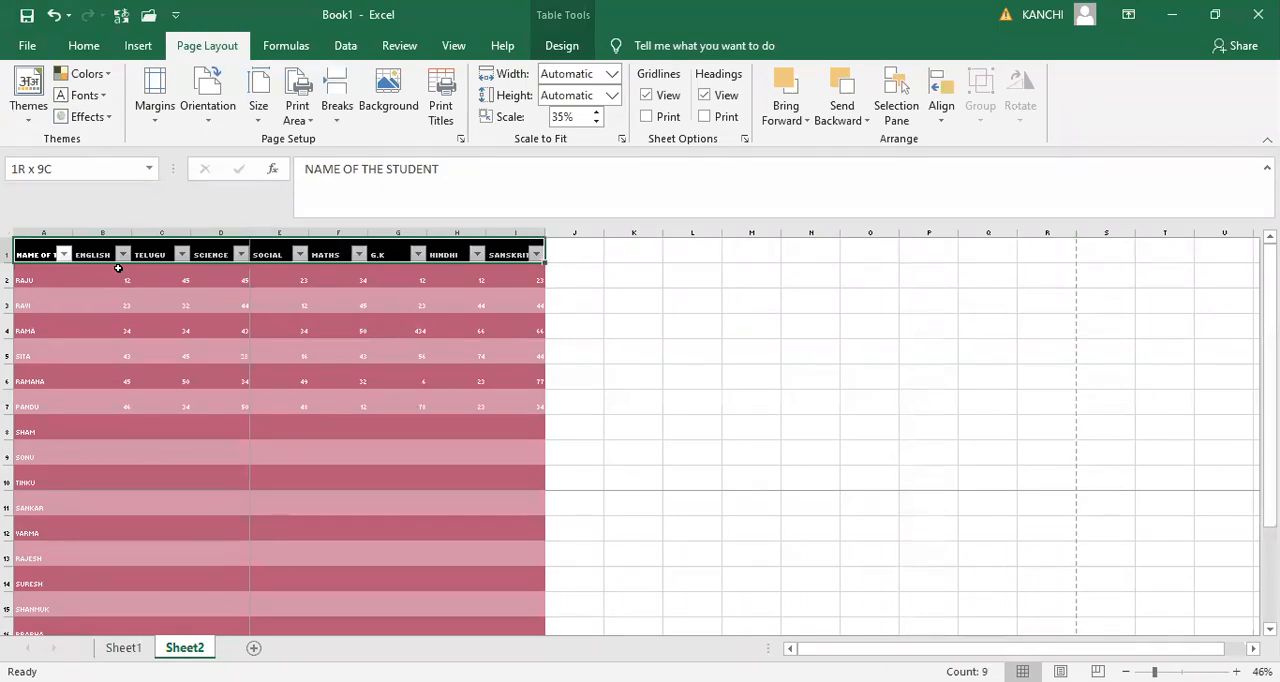
key(ctrl+shift+Down)
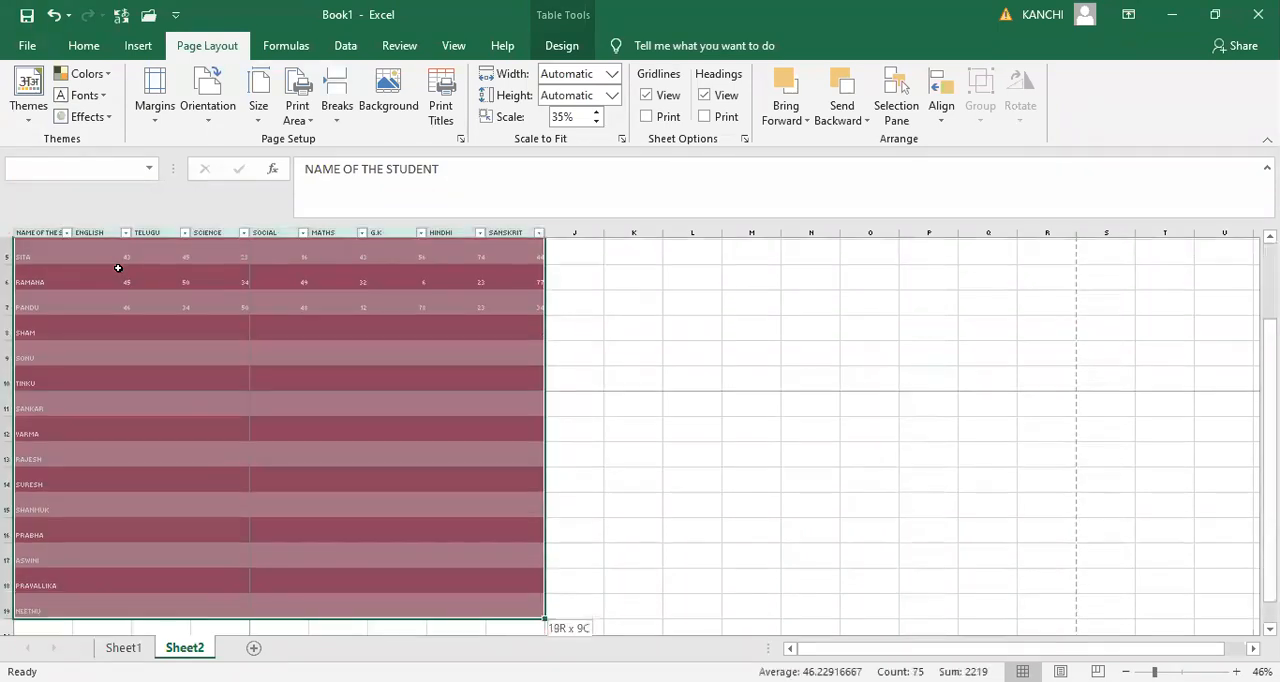
key(ctrl+p)
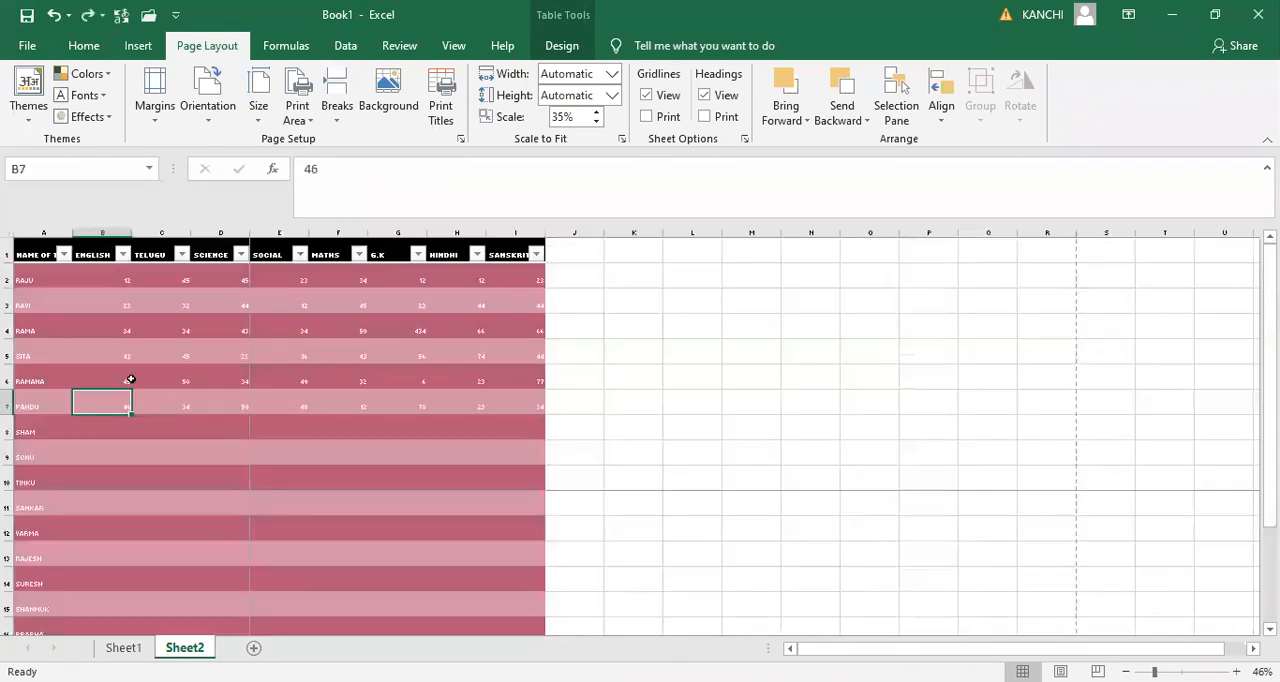
- Set the print scale of Sheet2 to 100%
click(826, 527)
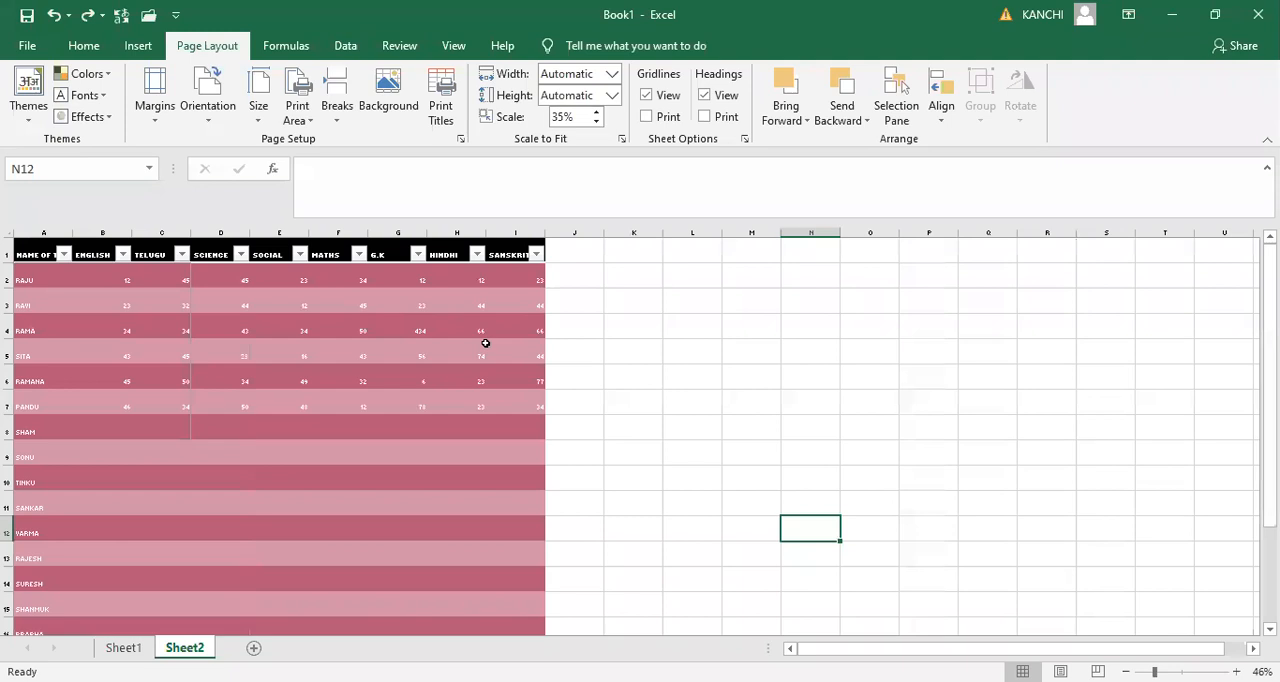
click(596, 112)
click(596, 121)
click(575, 118)
text(100)
click(598, 420)
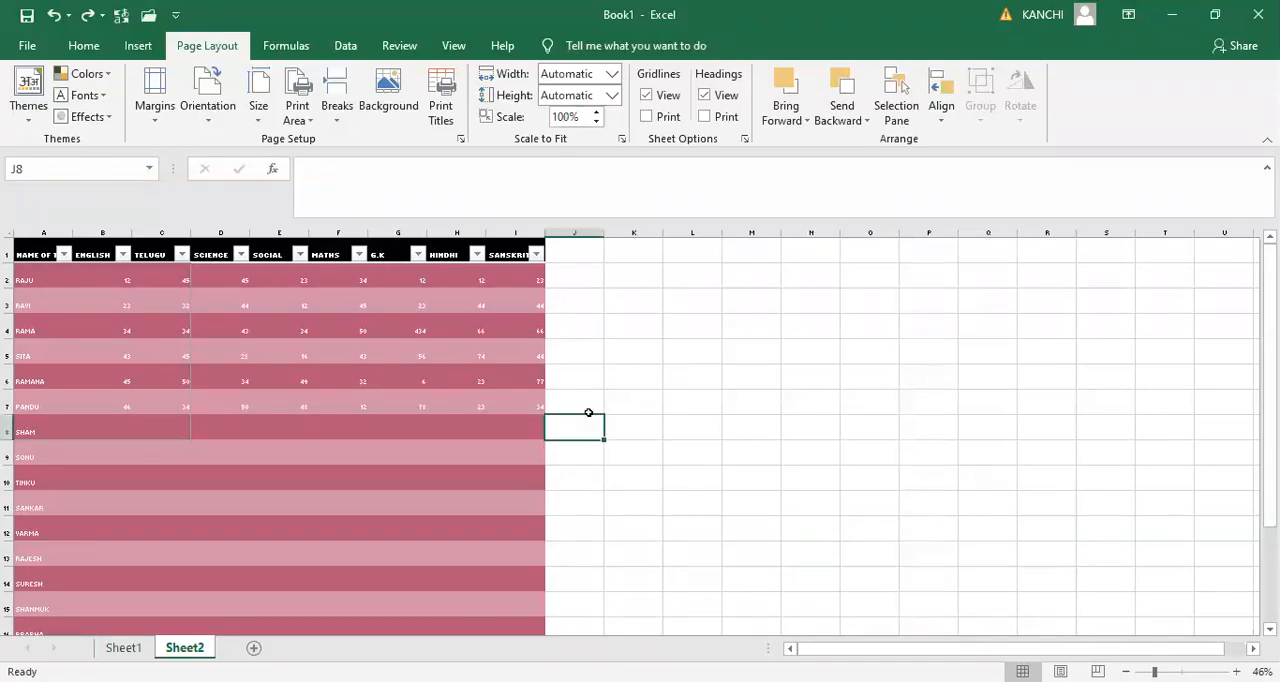
- Select the marks table, reduce the print scale to 50%, and check the printout in the print preview
drag(36, 250, 440, 252)
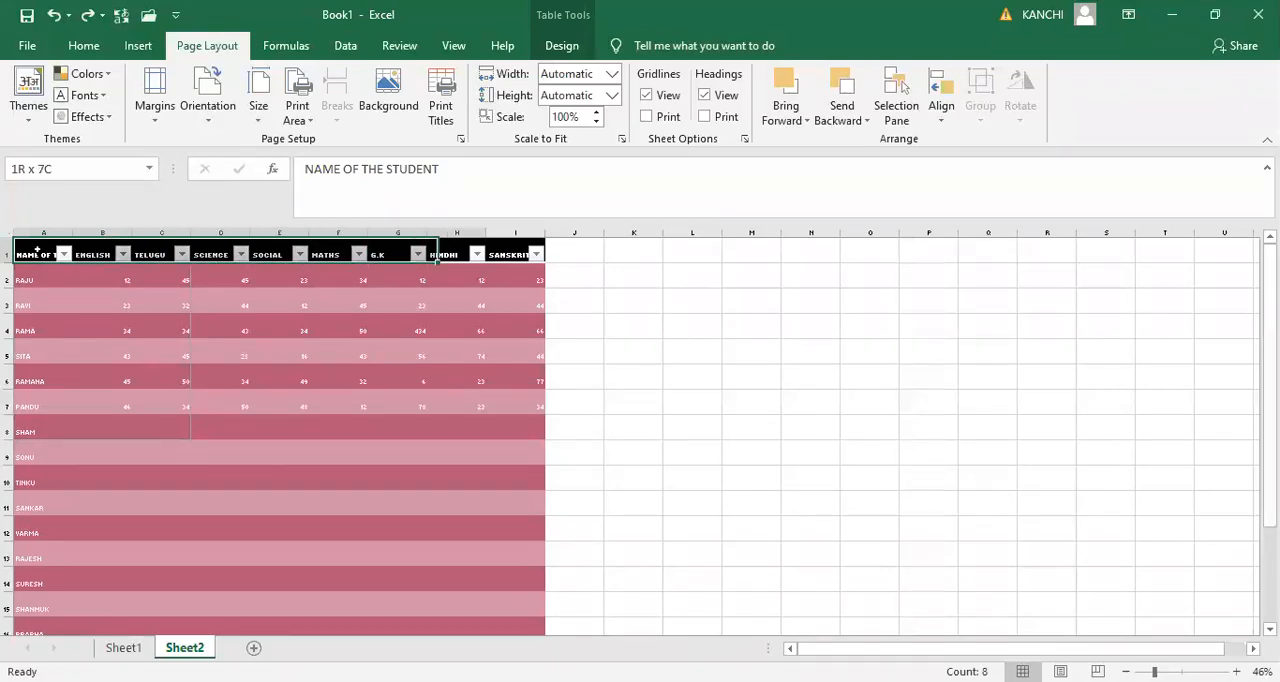
key(ctrl+shift+End)
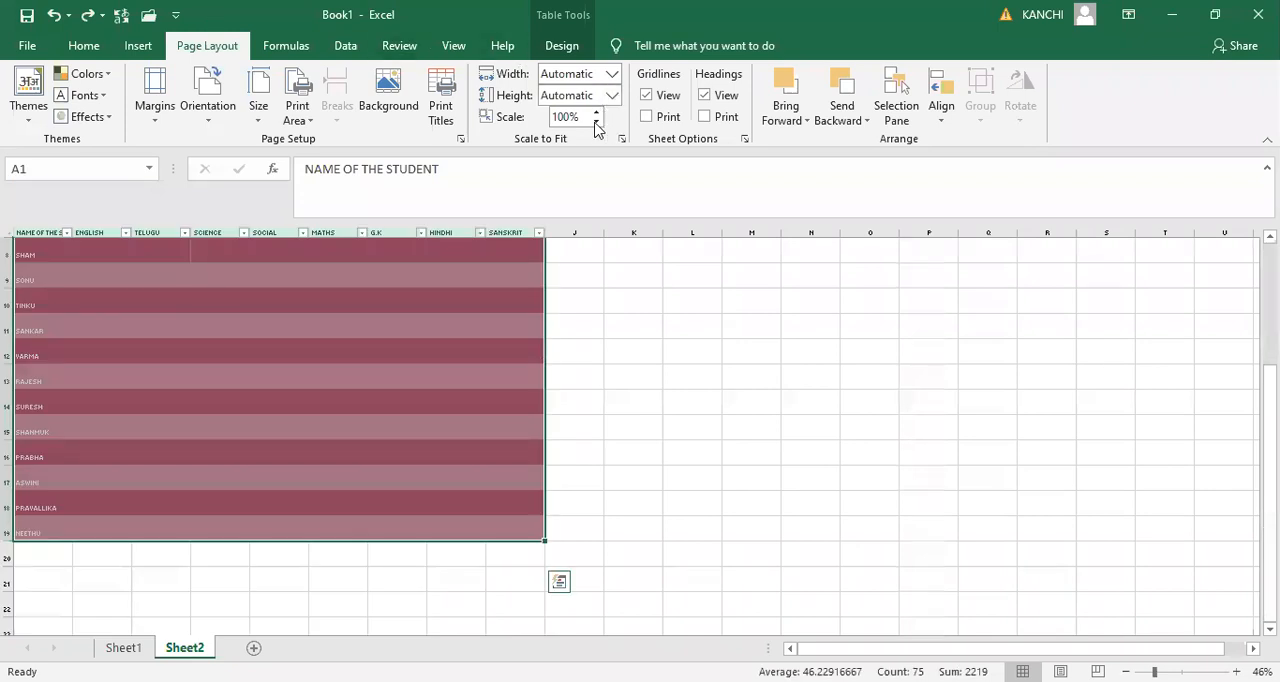
click(578, 115)
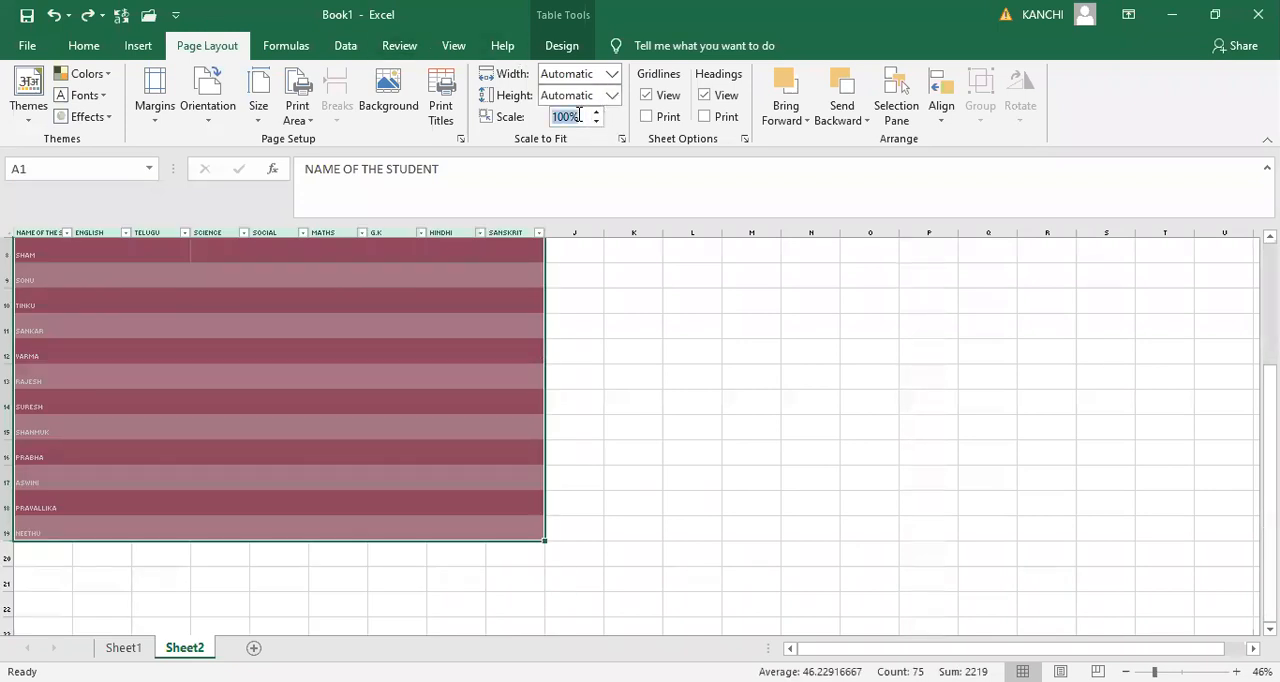
text(50)
key(Return)
key(ctrl+p)
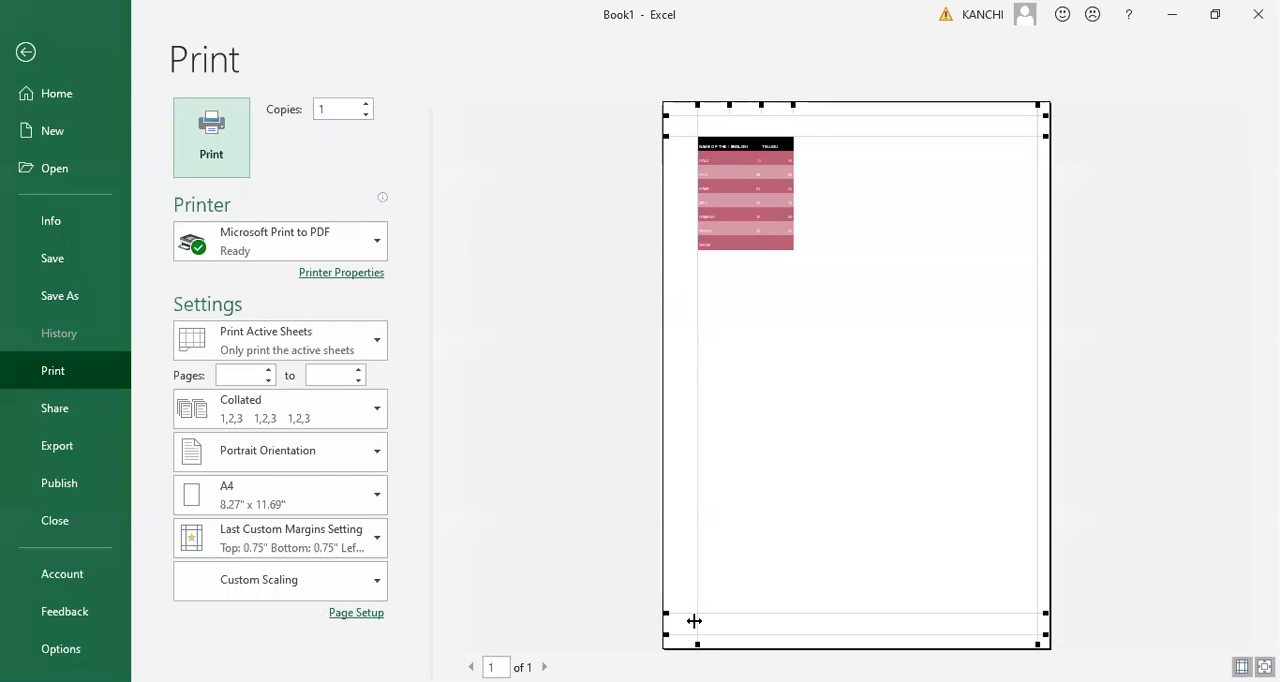
key(Escape)
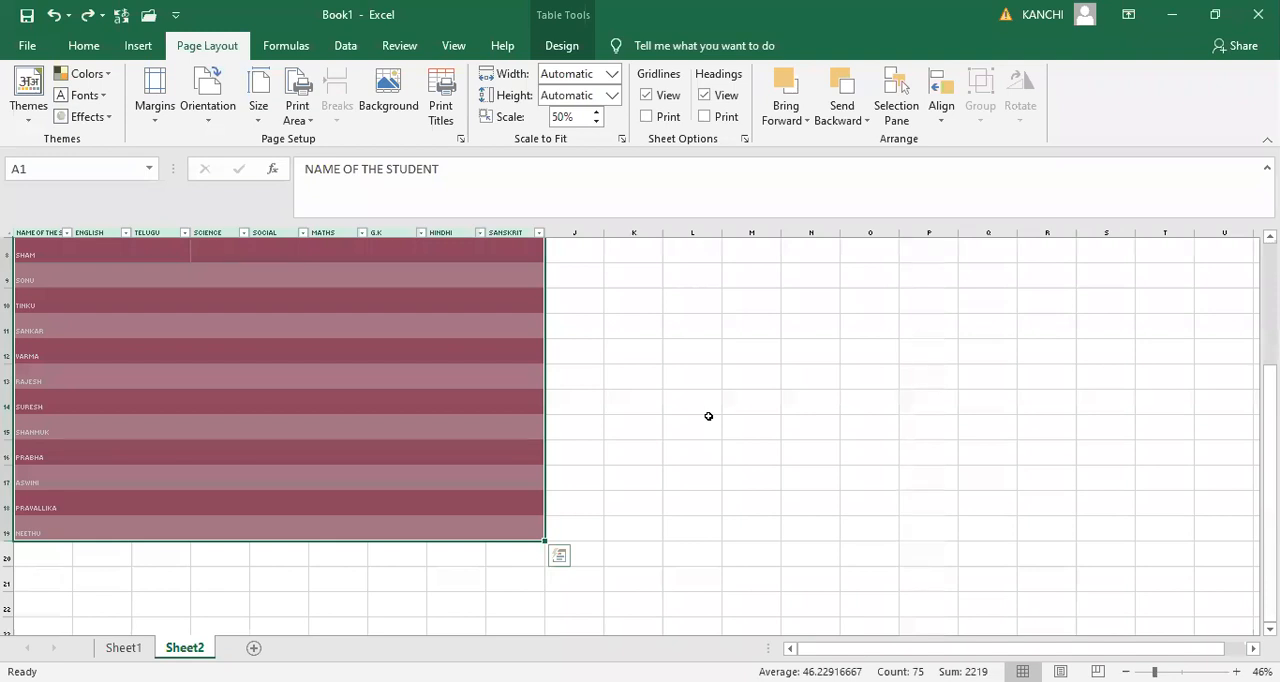
- Set the print scale to 80% and check the printout in the print preview
click(575, 116)
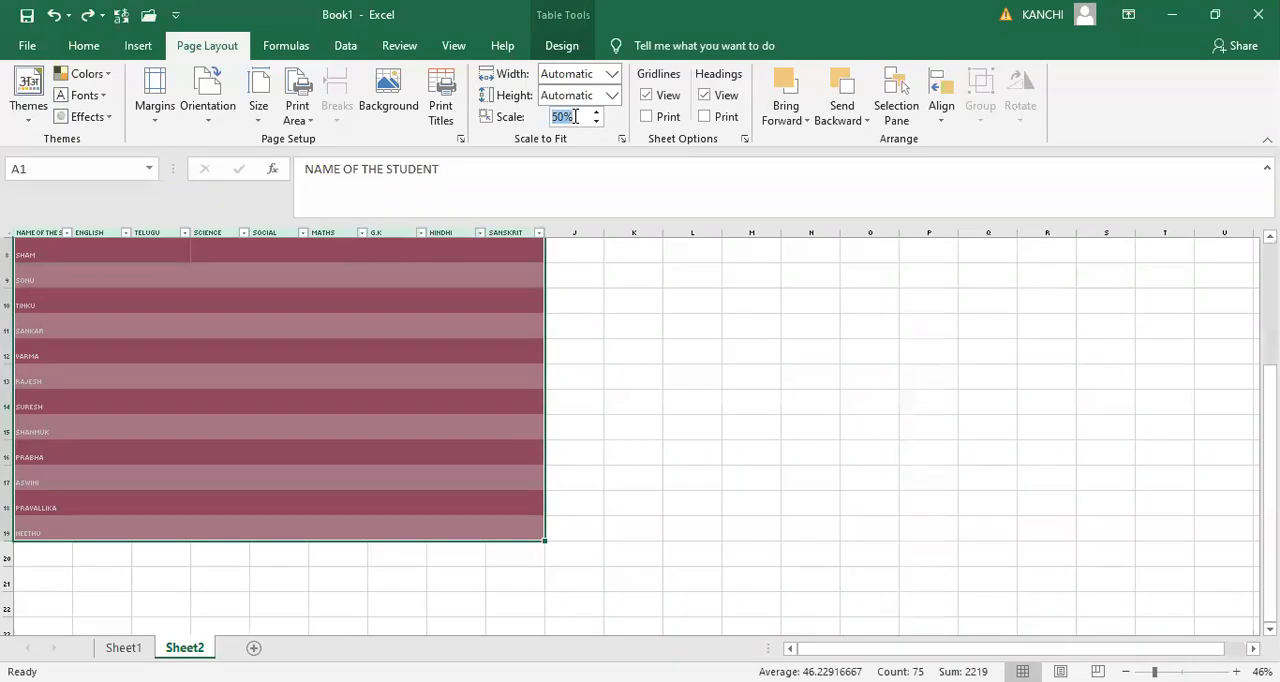
text(80)
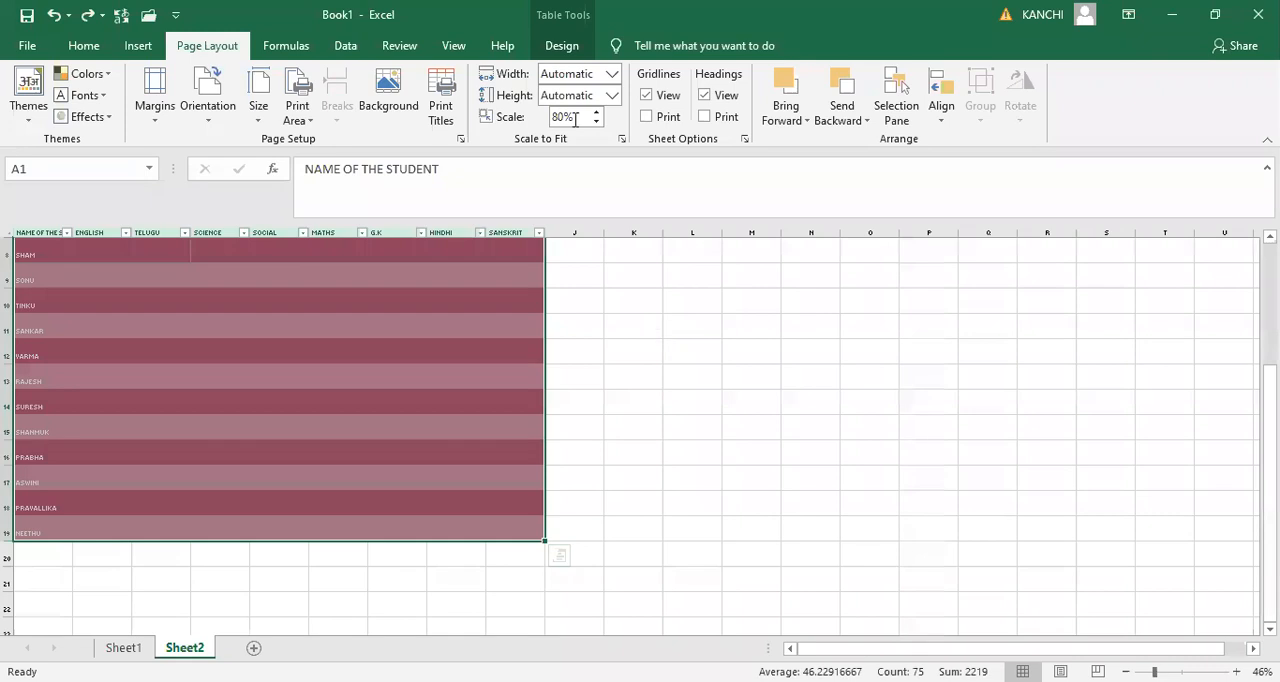
click(668, 345)
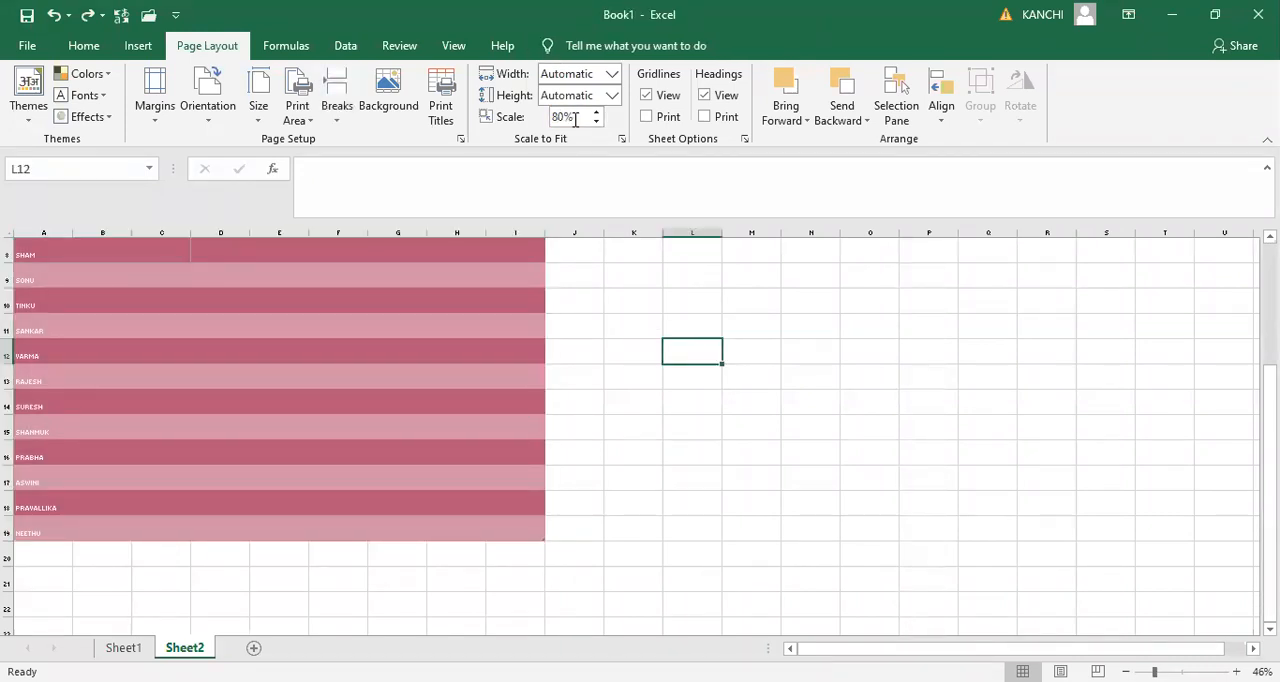
click(611, 396)
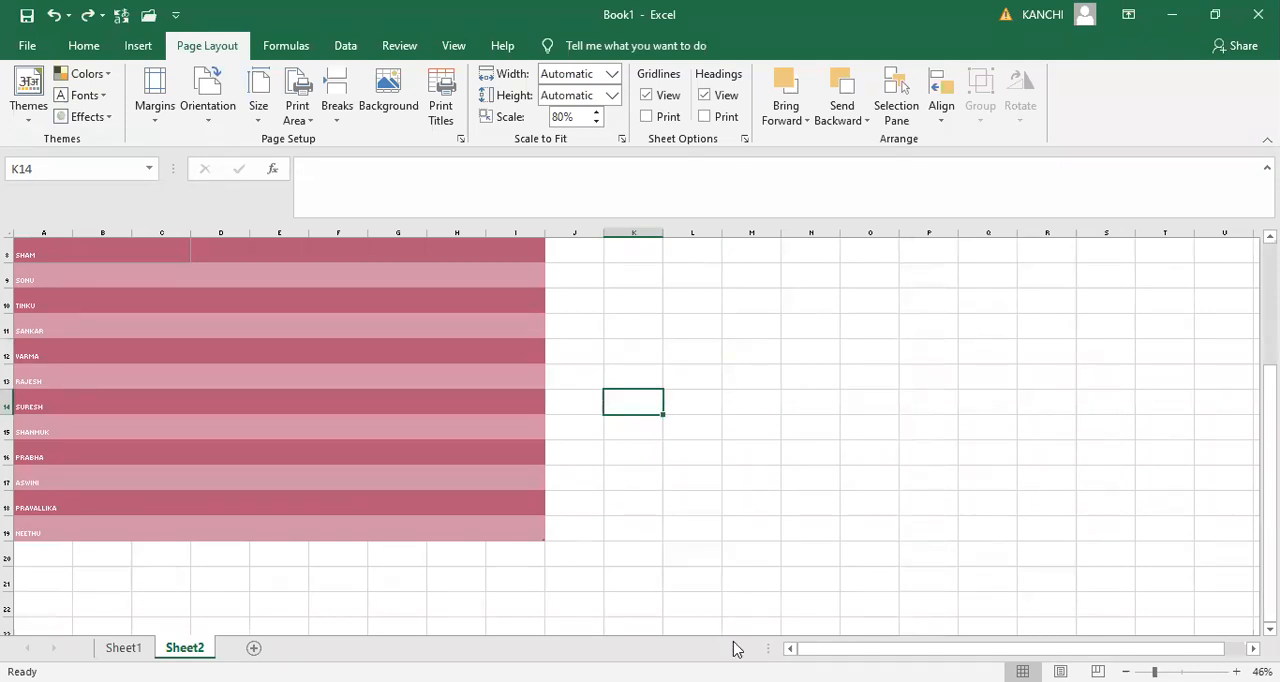
key(ctrl+p)
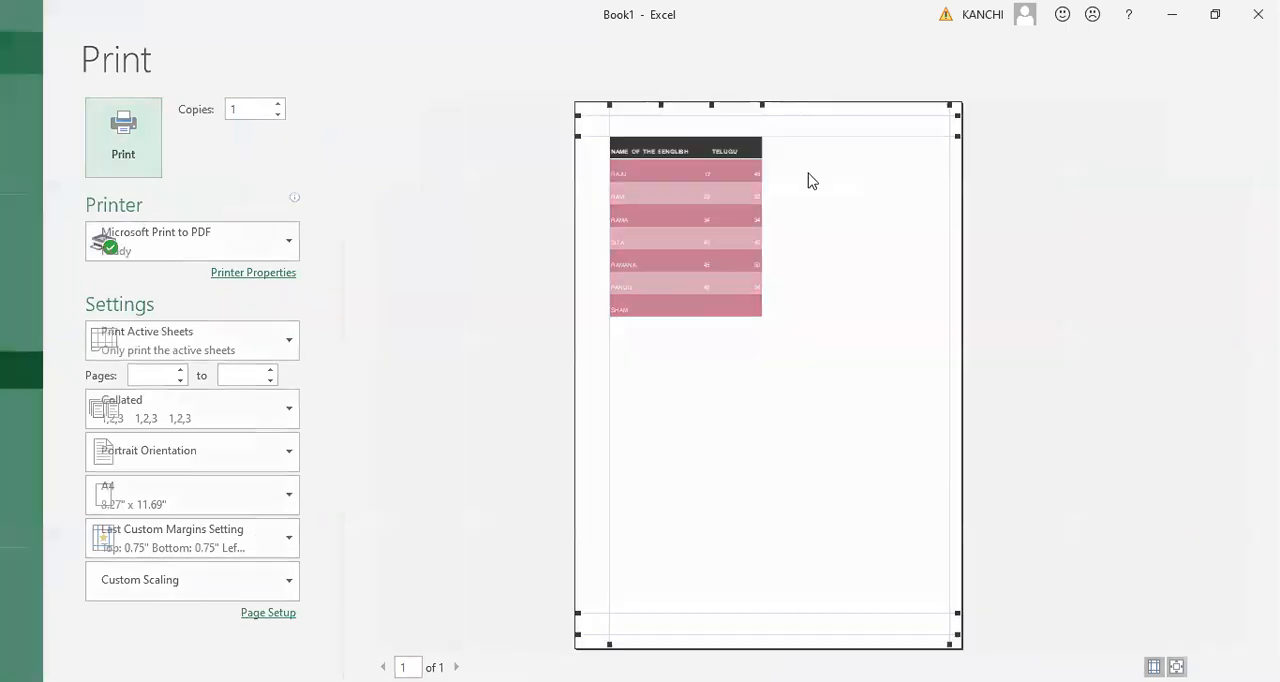
key(Escape)
click(607, 300)
key(Up)
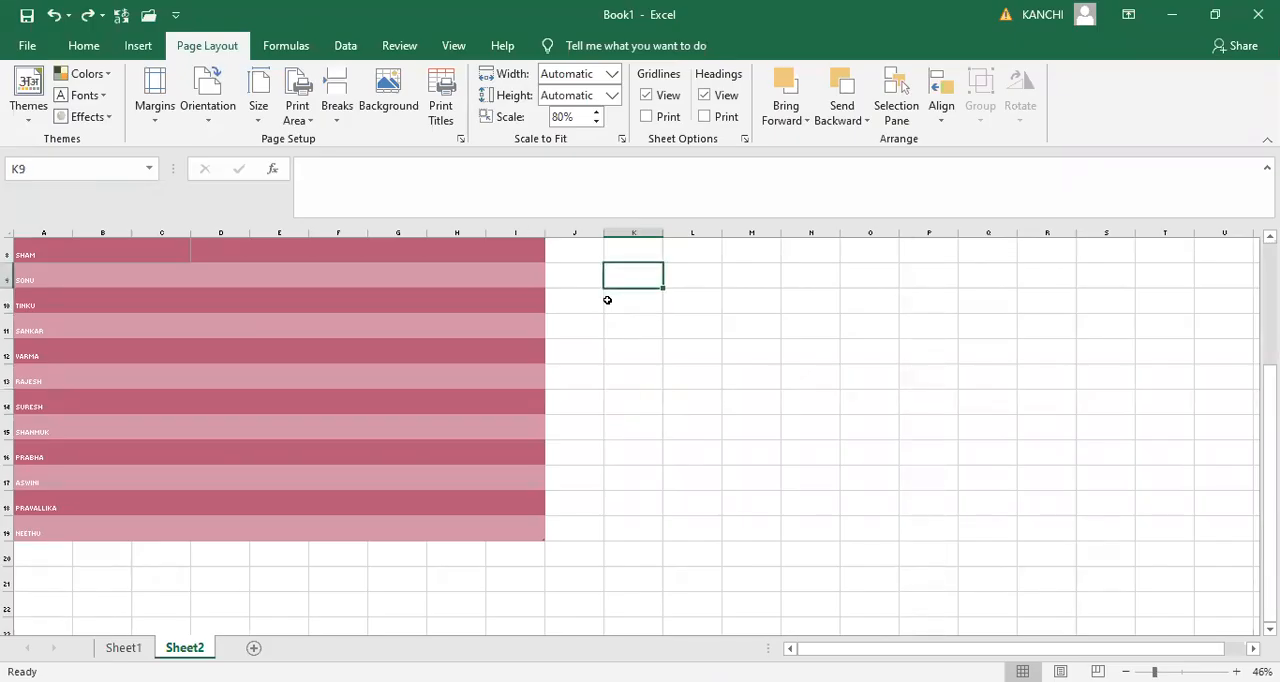
key(ctrl+Up)
key(Left)
key(Left)
key(Left)
key(Left)
key(Left)
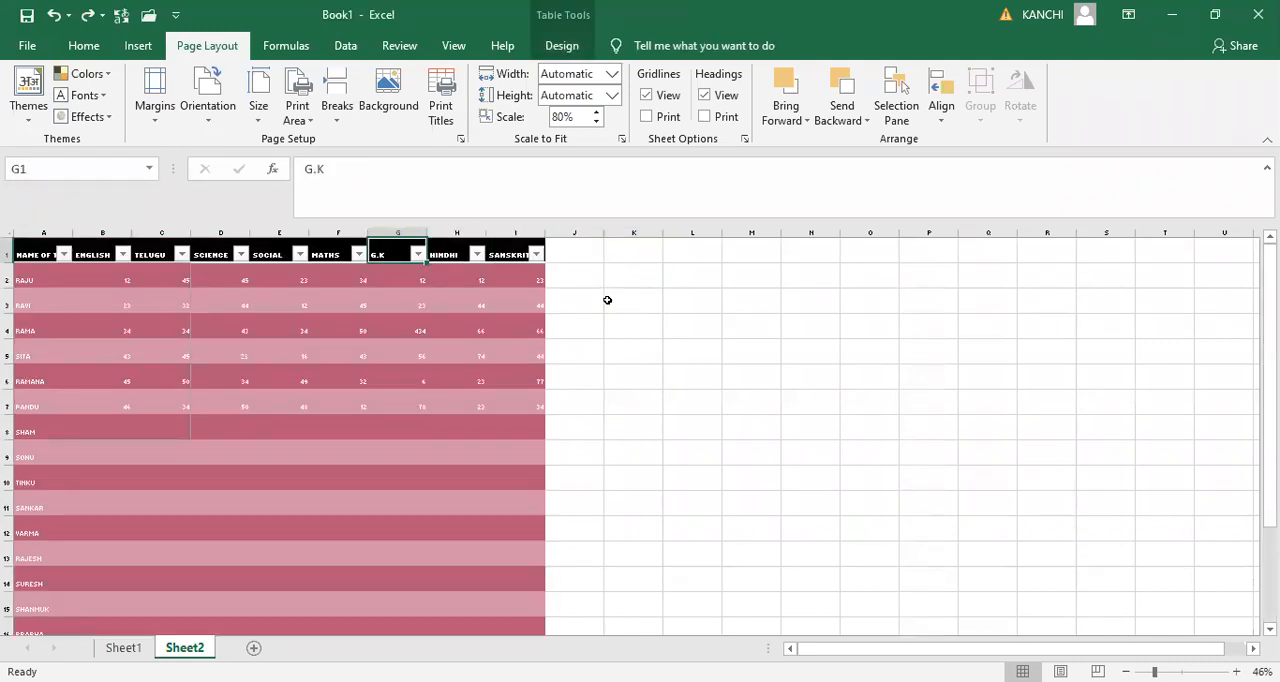
key(Left)
key(Left)
key(Left)
key(Left)
key(Left)
key(Down)
key(Down)
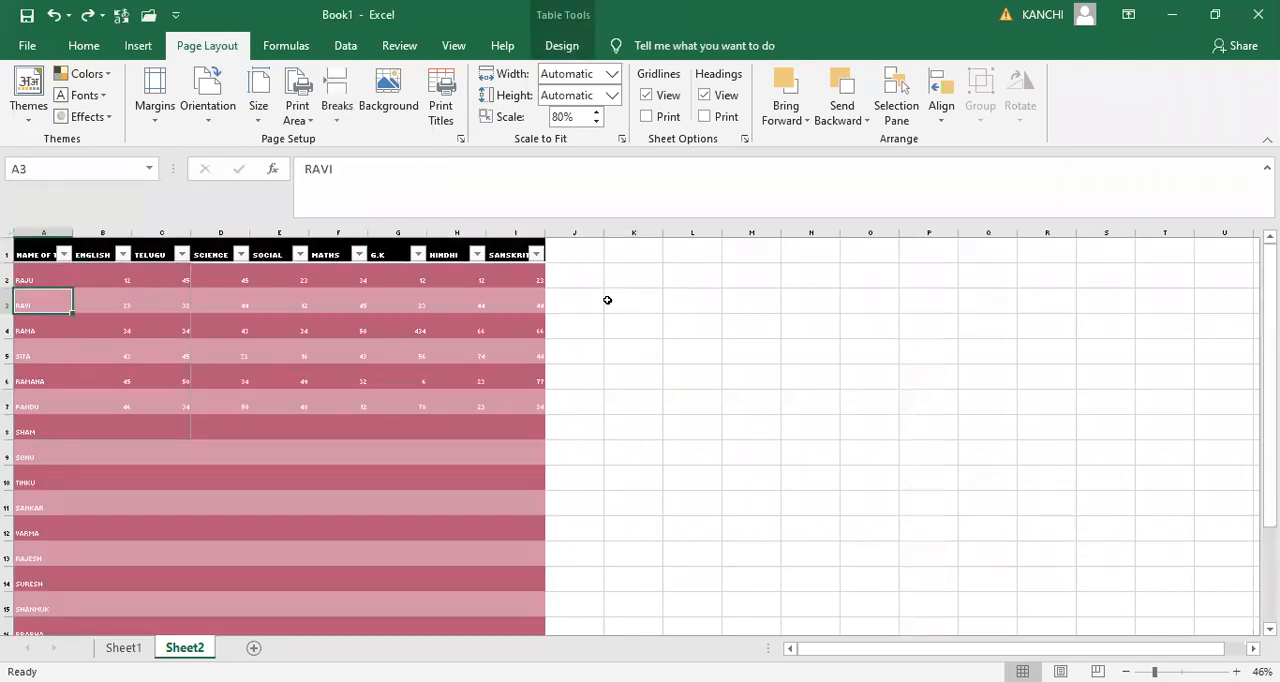
key(Up)
key(Up)
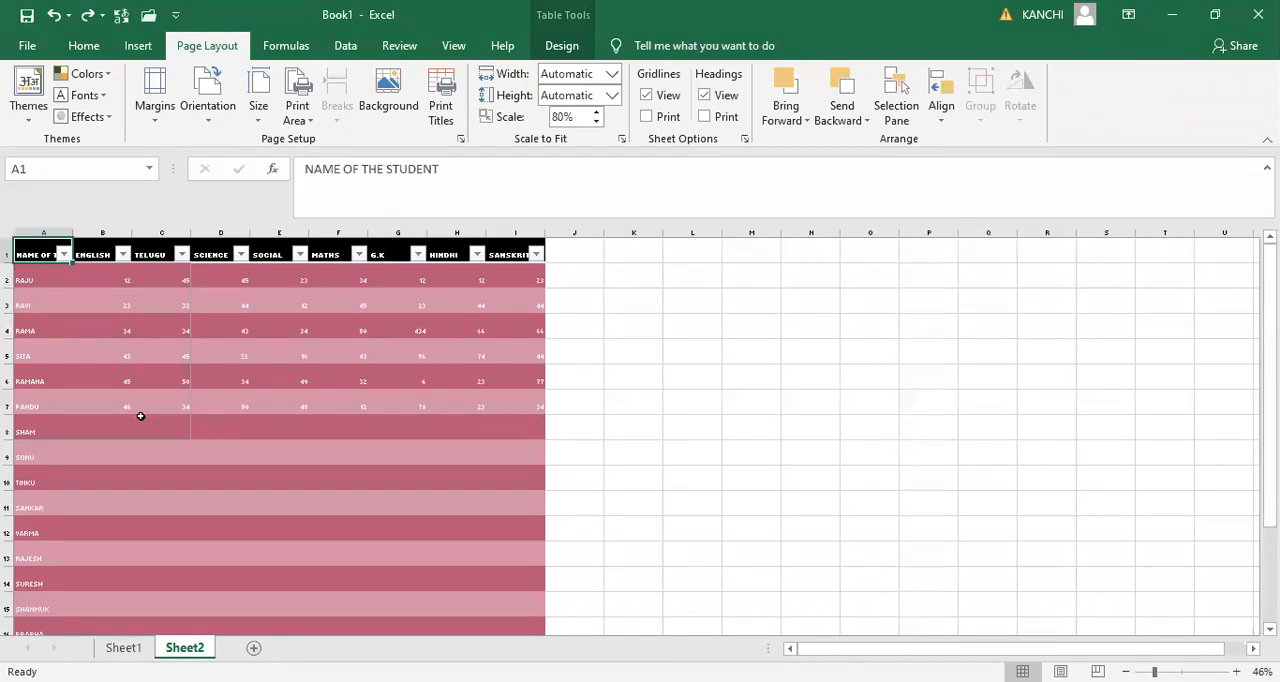
- Look at the page break options for cell C6, then view the print page and return to the sheet
click(180, 379)
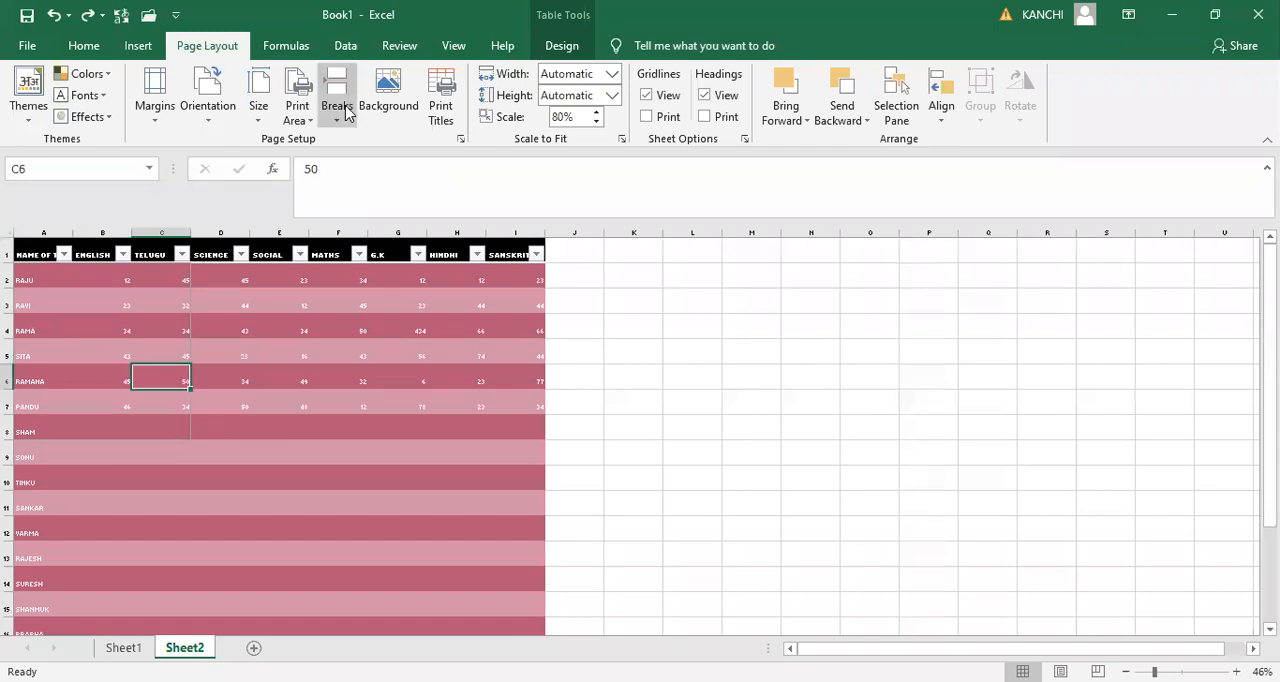
click(347, 113)
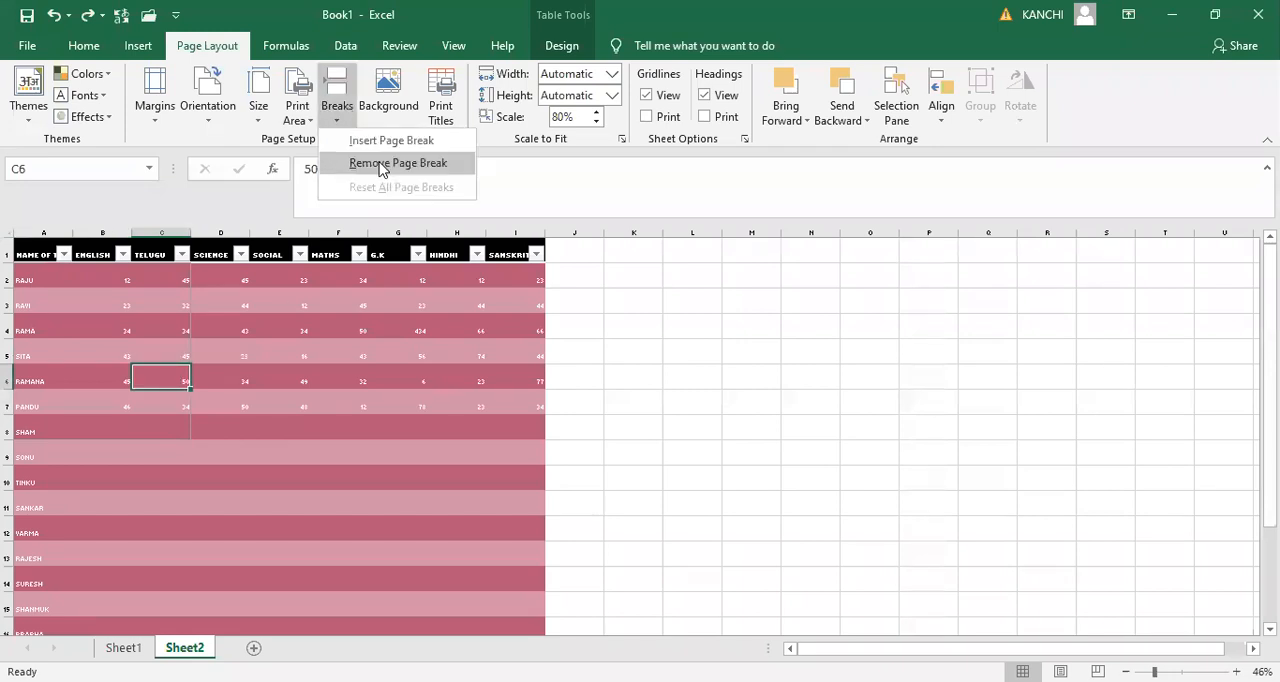
click(279, 427)
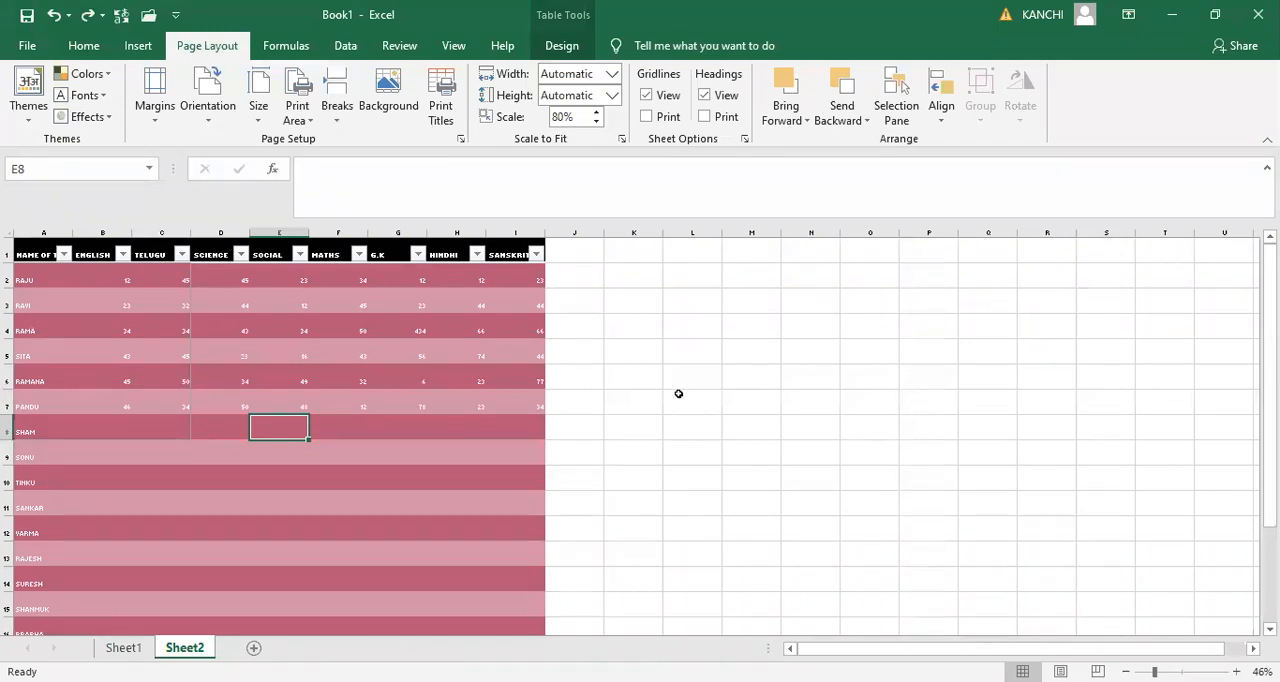
click(27, 48)
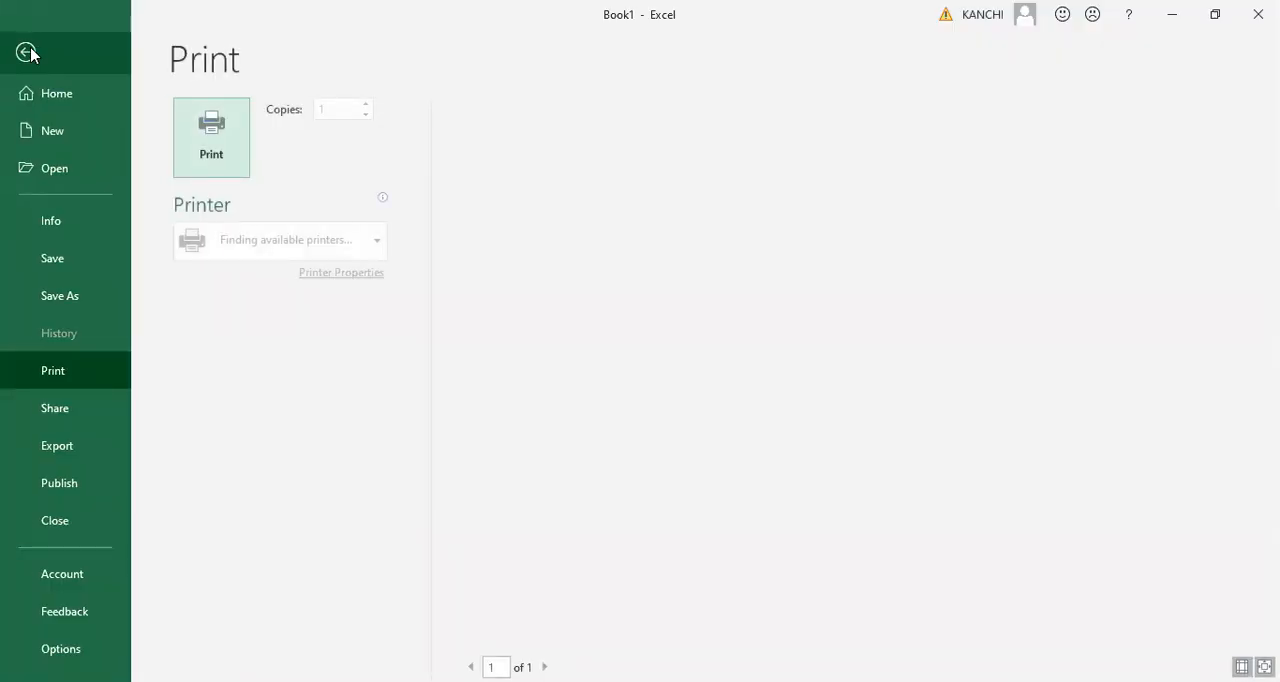
click(27, 52)
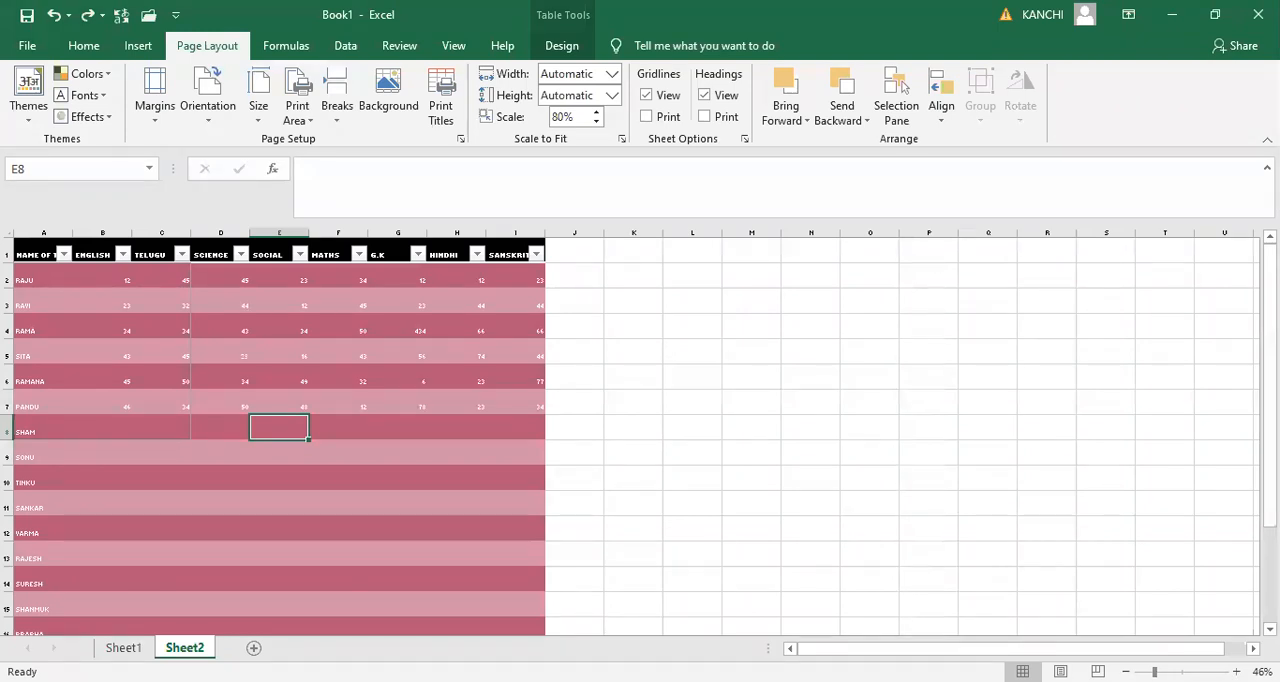
- Clear the print area of Sheet2 with cell A1 of the marks table selected
scroll(597, 241, down, 1)
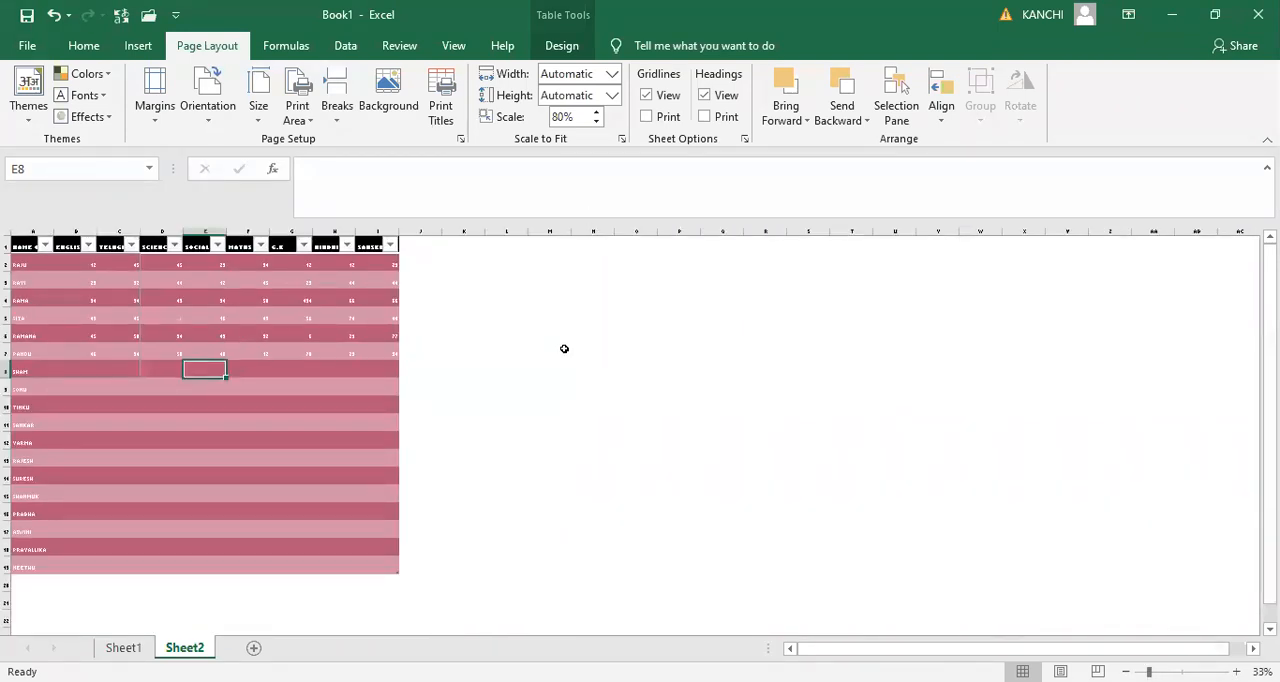
click(526, 389)
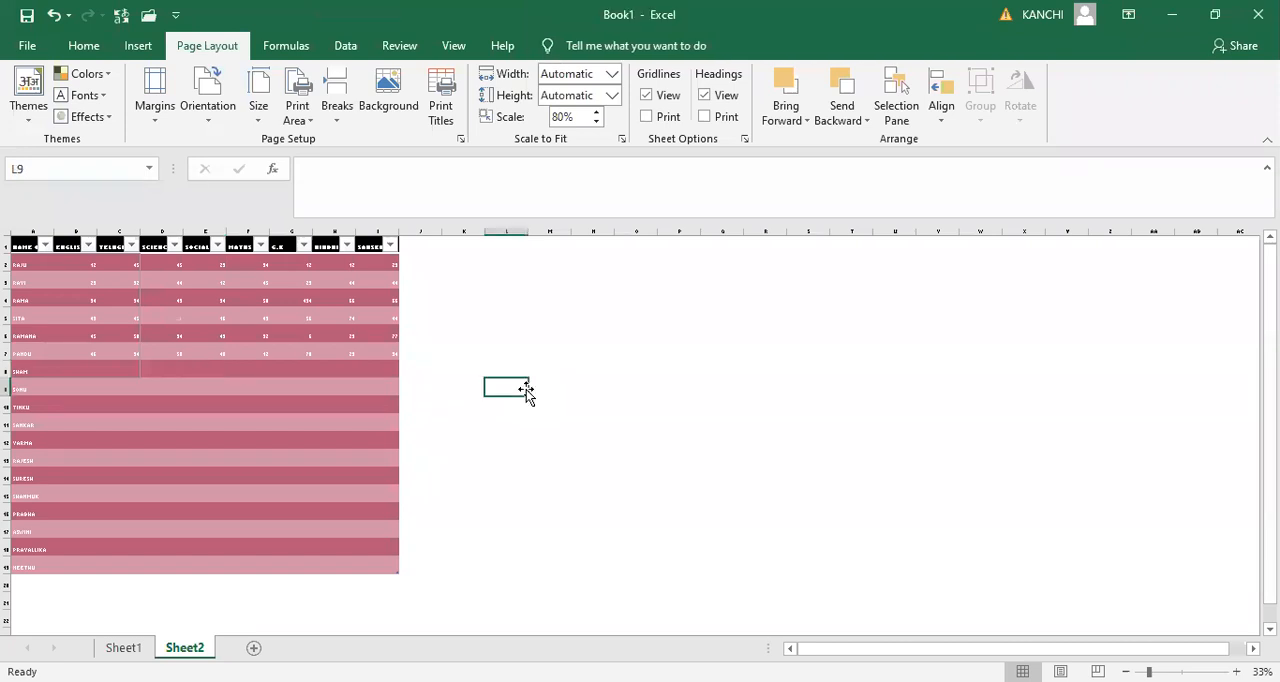
click(87, 316)
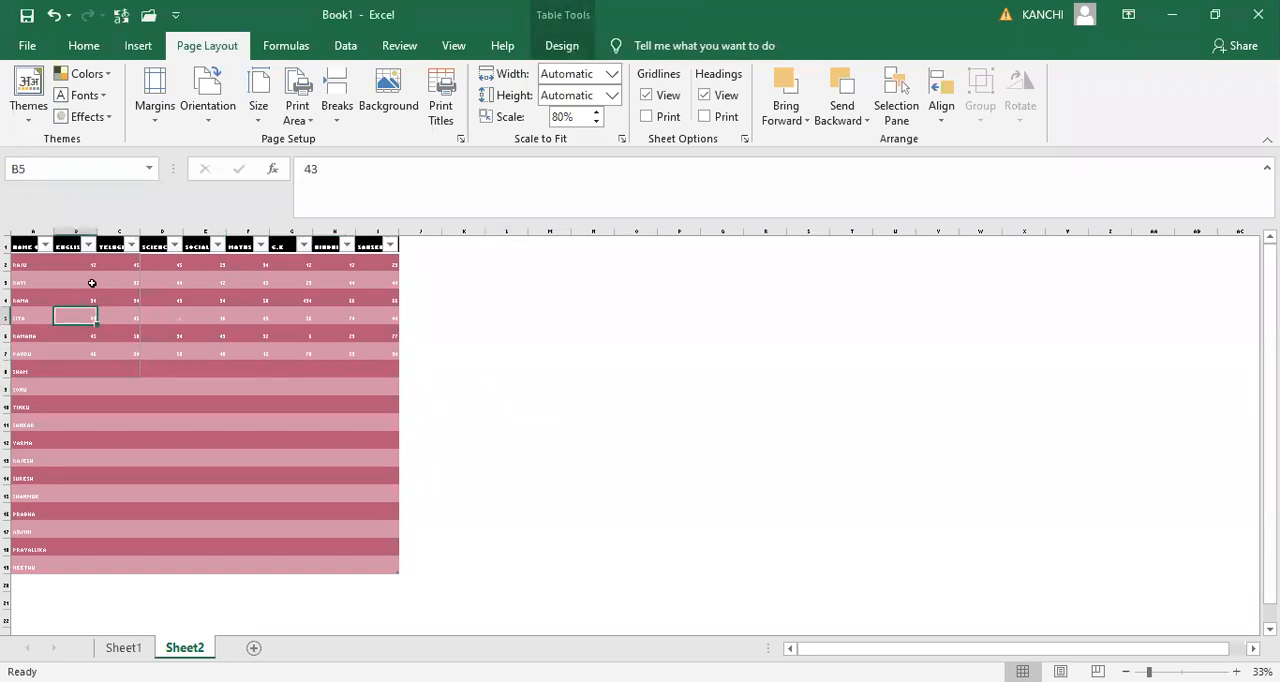
click(16, 246)
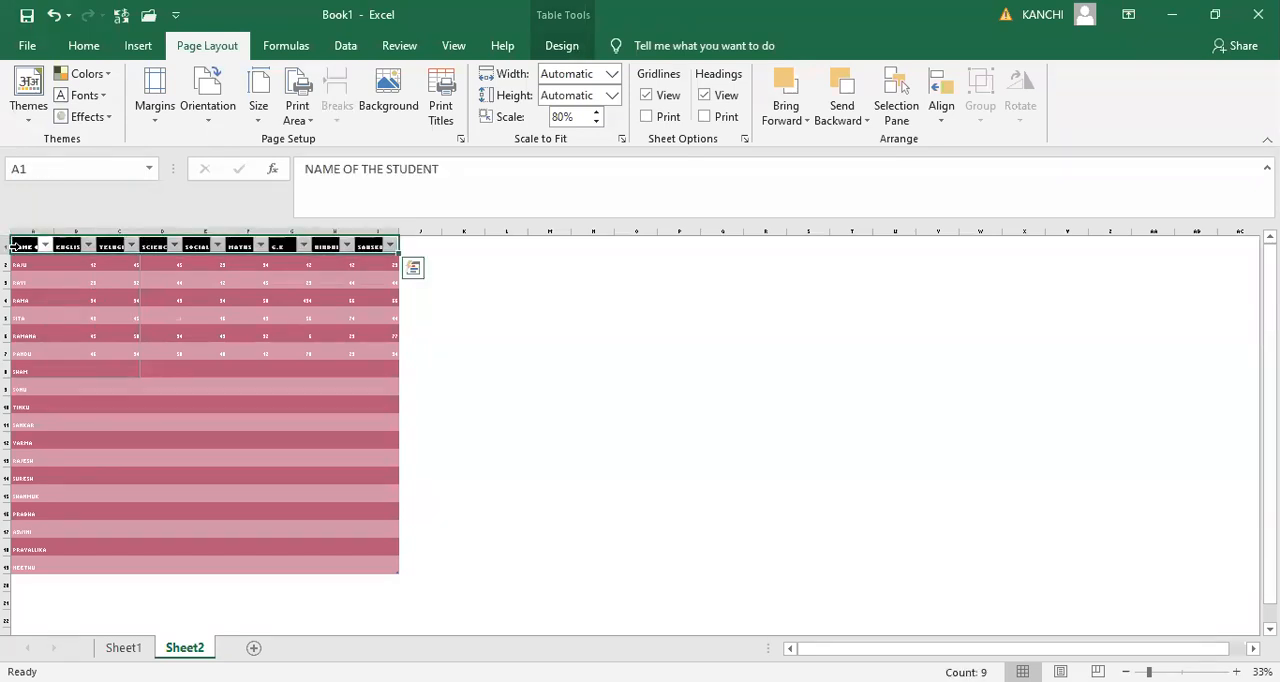
click(16, 246)
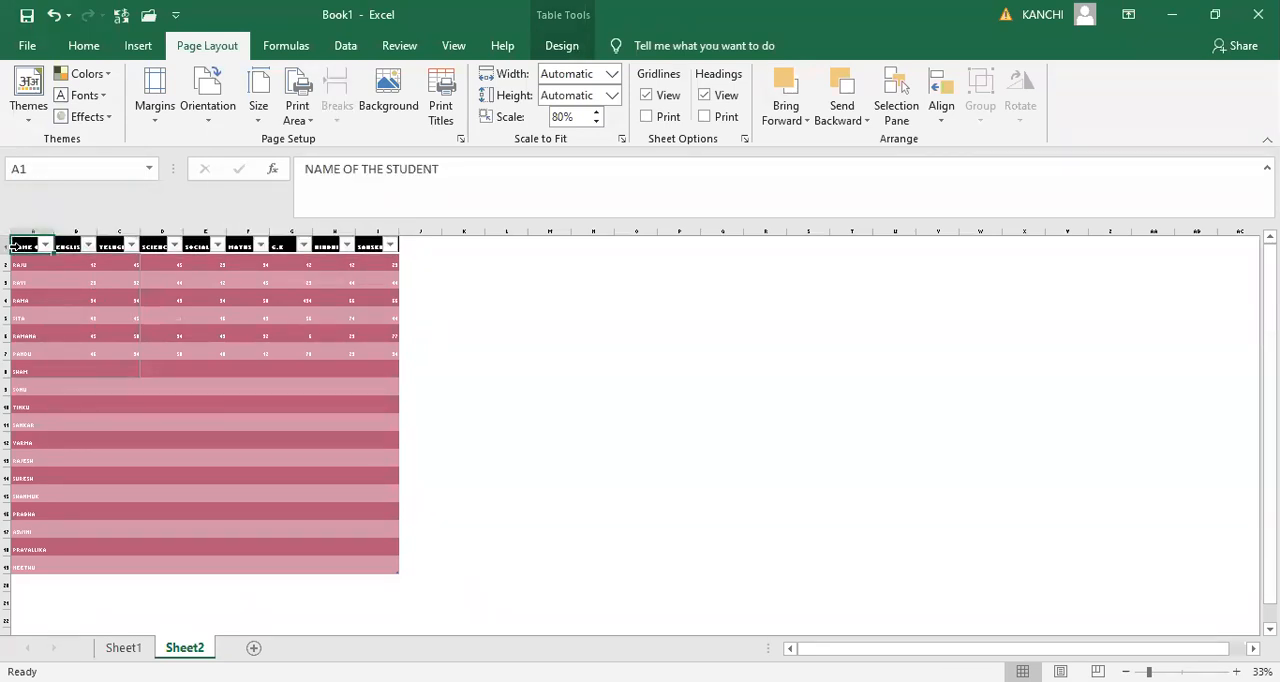
click(296, 122)
click(340, 163)
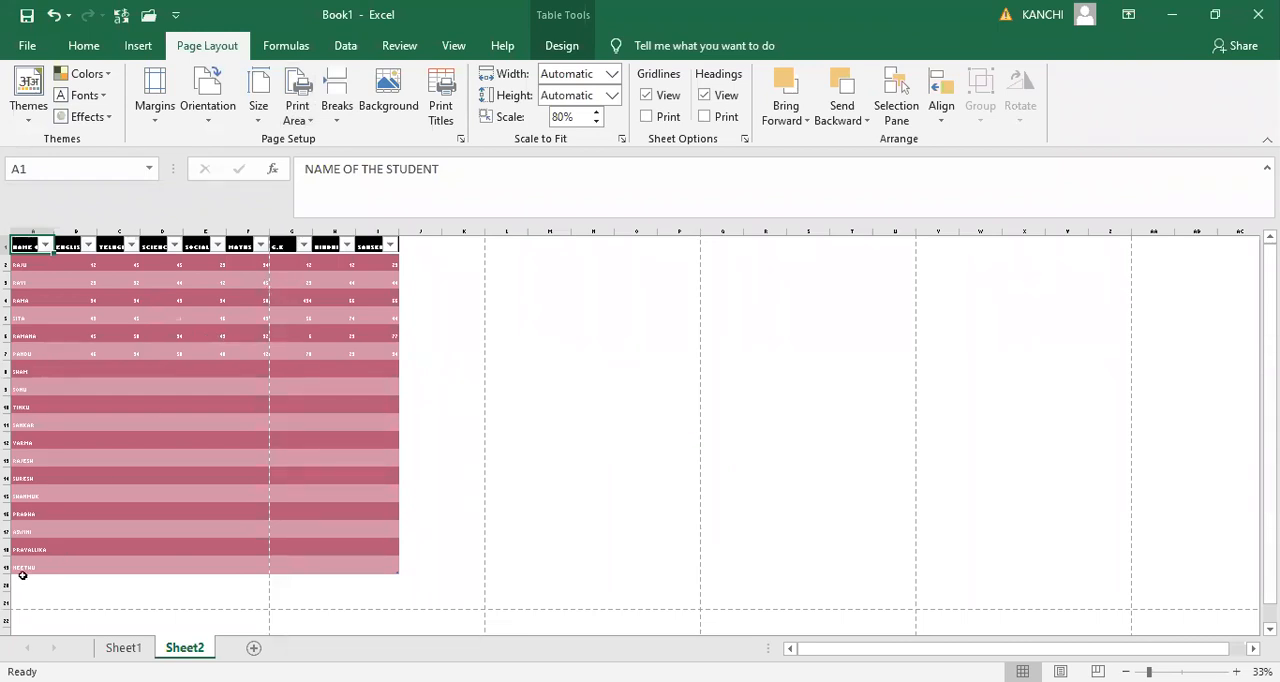
- Raise the print scale to 95%, lower it to 80%, adjust it once more, and show the table in the print preview
click(596, 112)
click(596, 112)
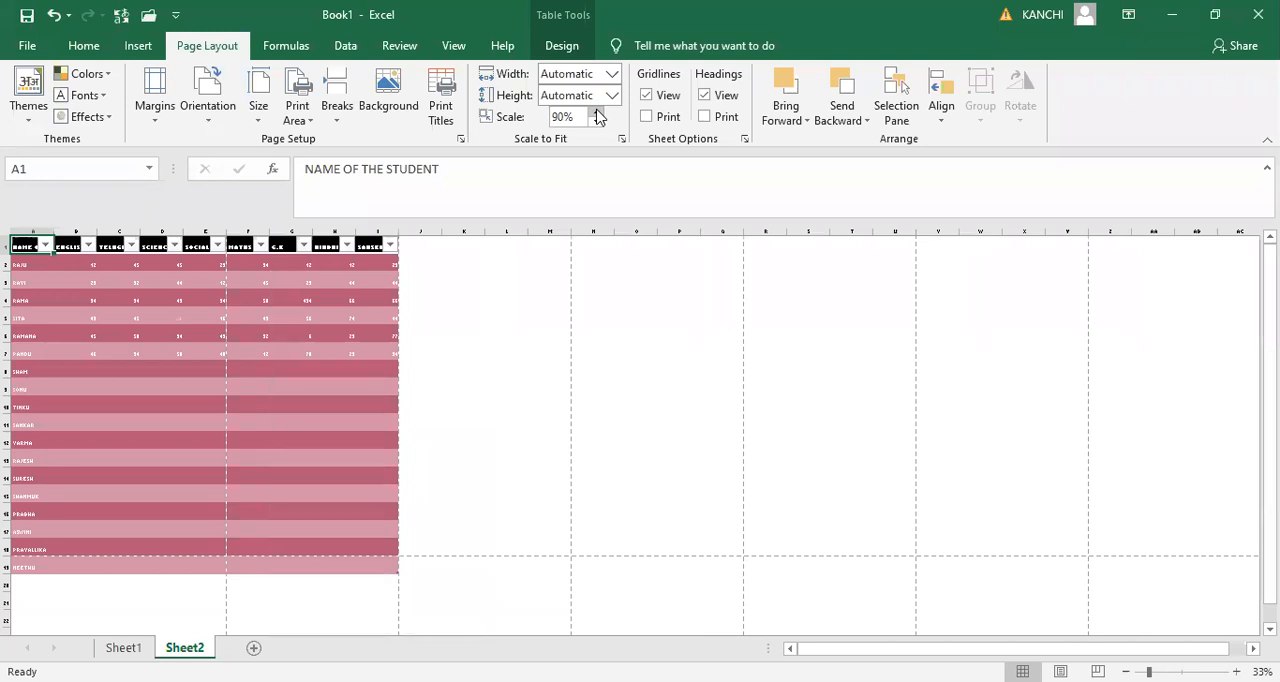
click(595, 111)
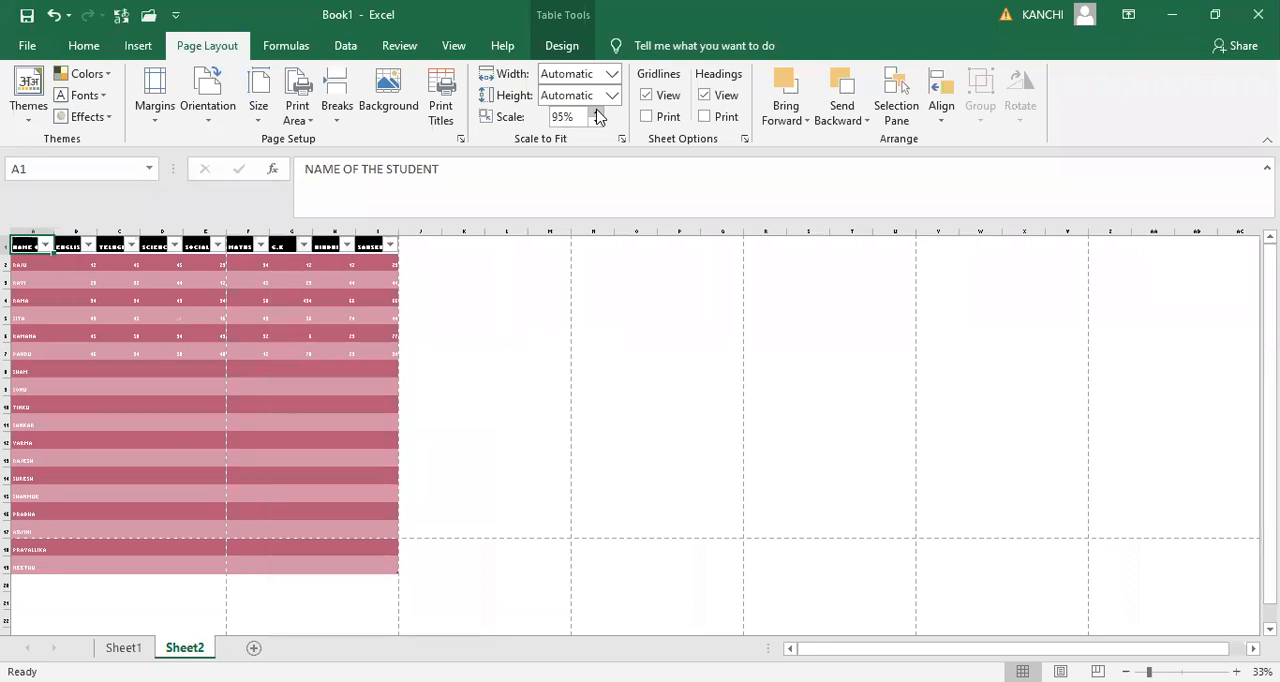
click(595, 120)
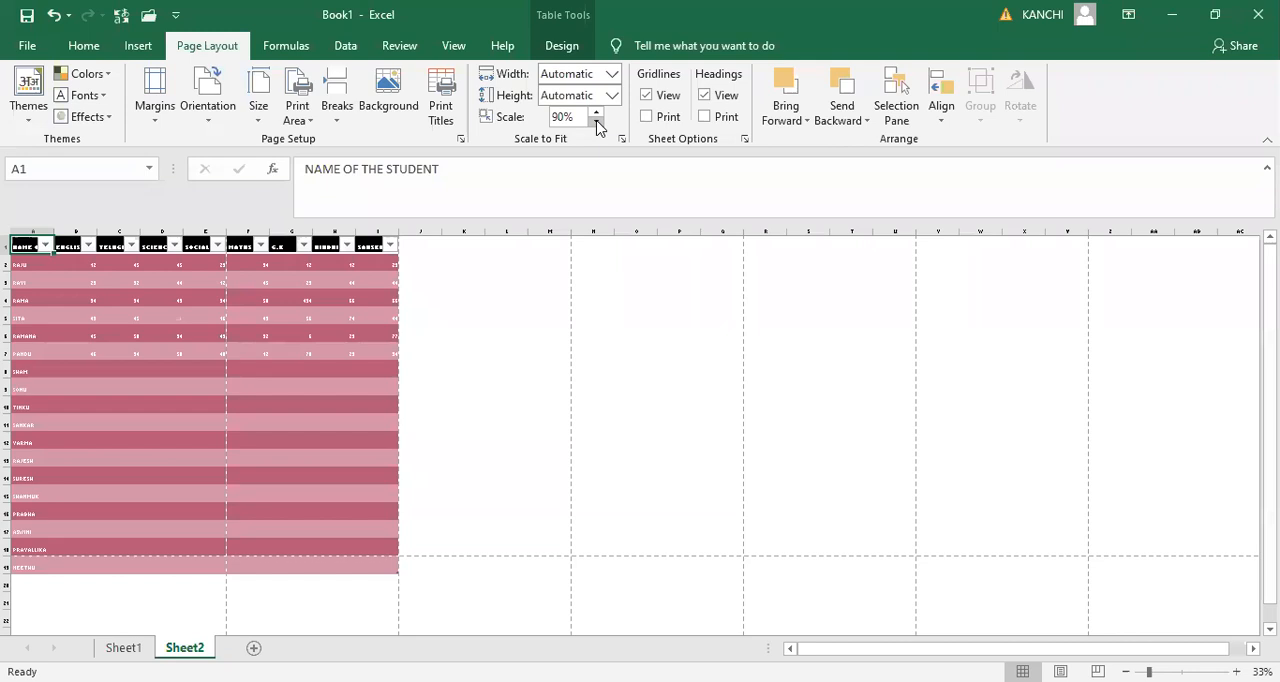
click(595, 119)
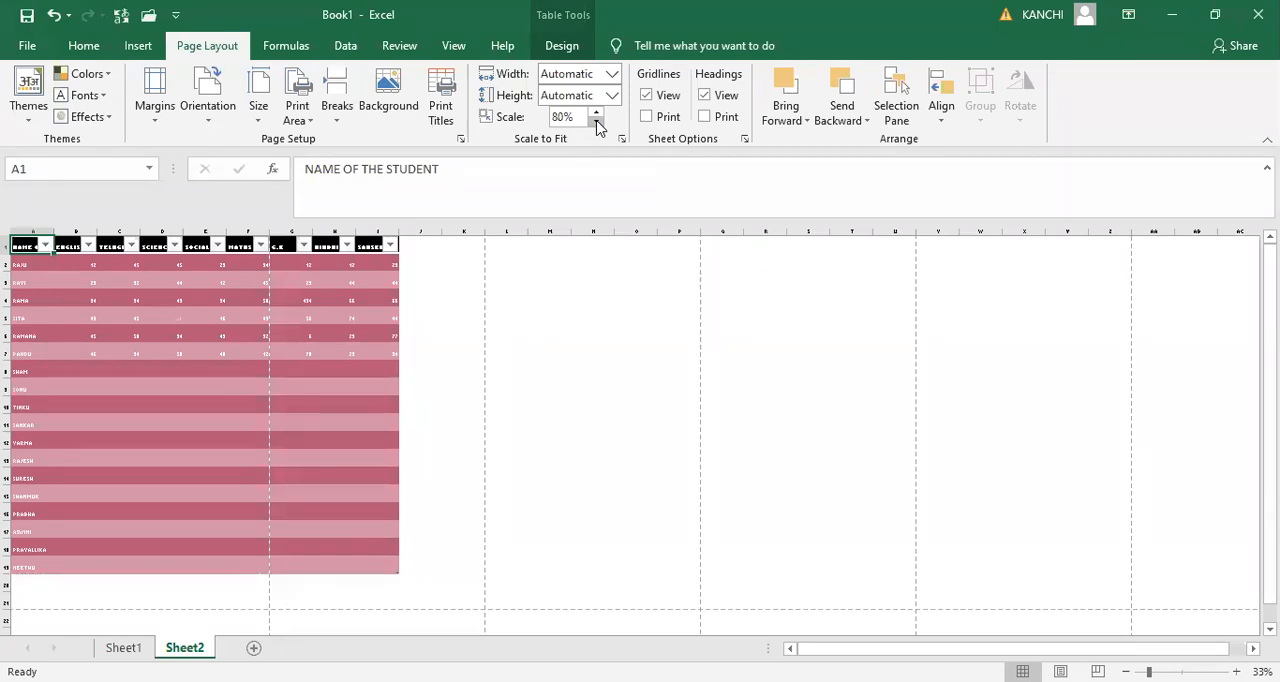
click(595, 112)
key(ctrl+p)
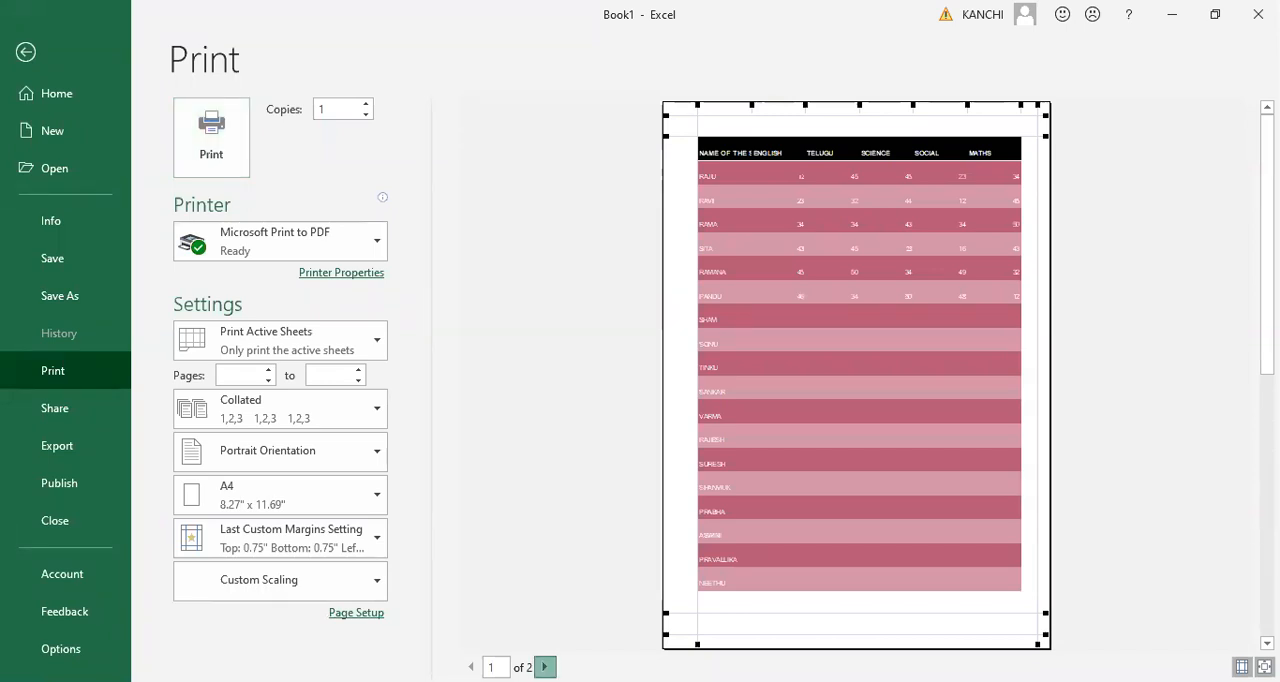
- View the second preview page, lower the print scale to 65%, and check the table in the print preview
click(544, 667)
key(Escape)
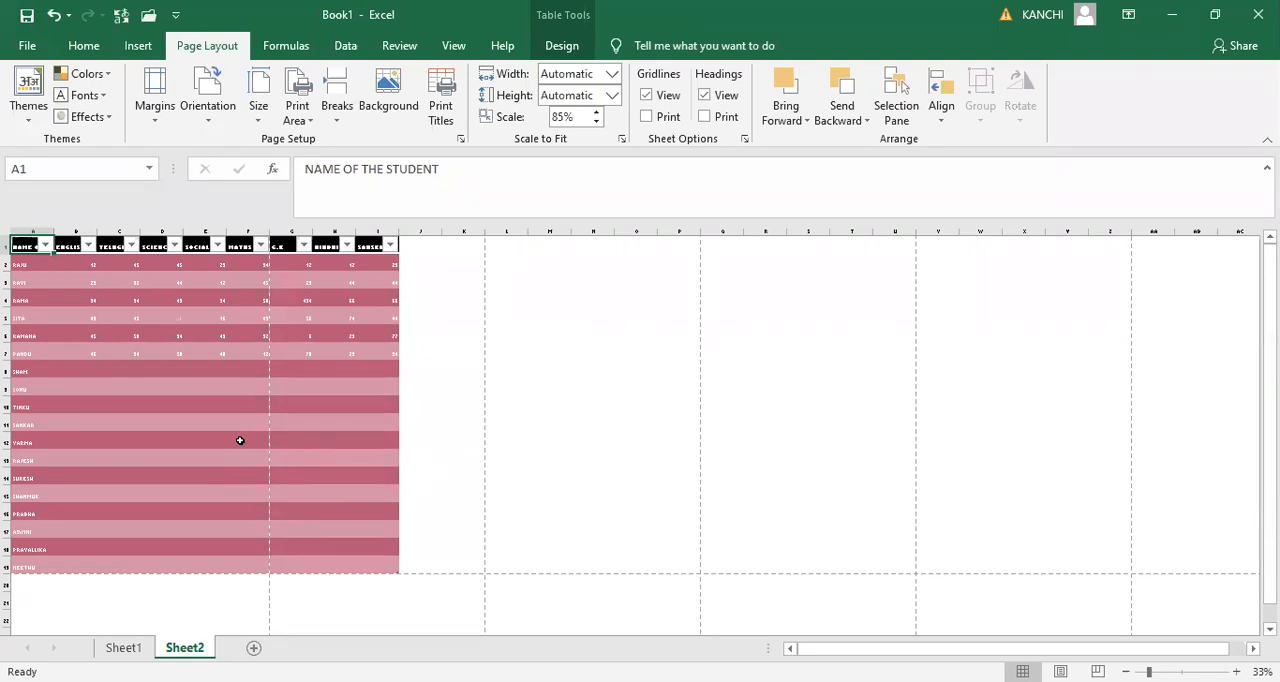
click(596, 122)
click(595, 123)
click(595, 123)
click(594, 122)
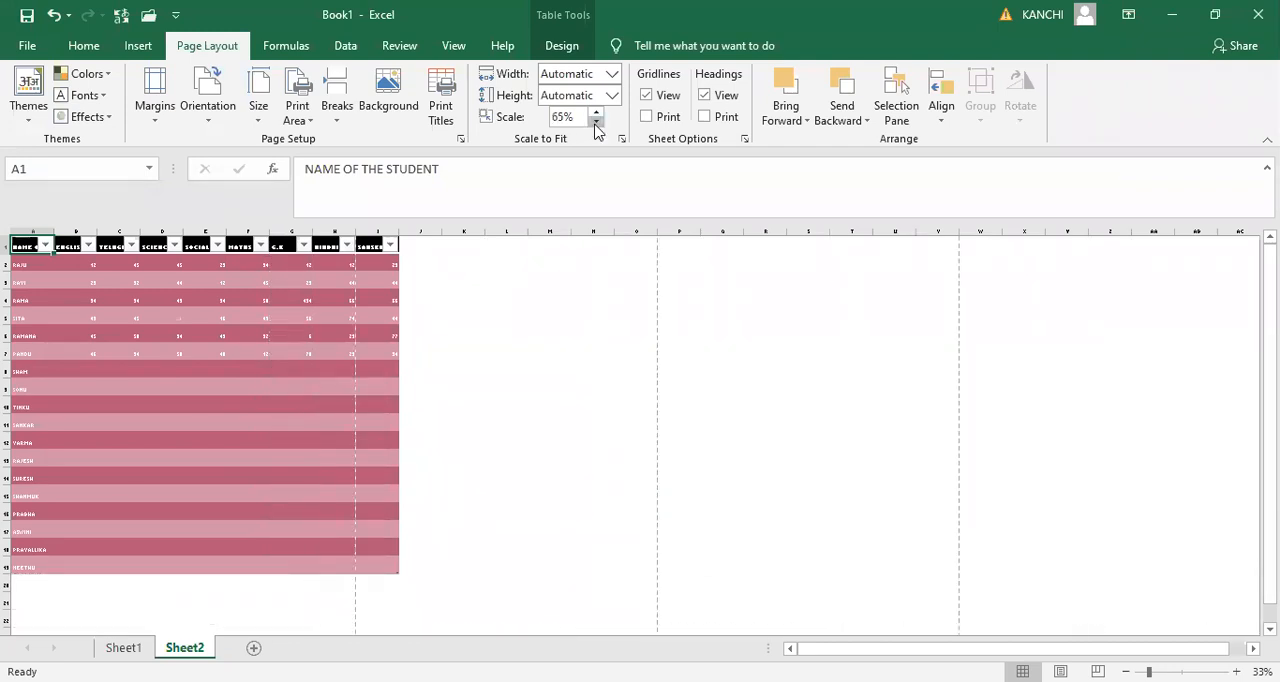
key(ctrl+p)
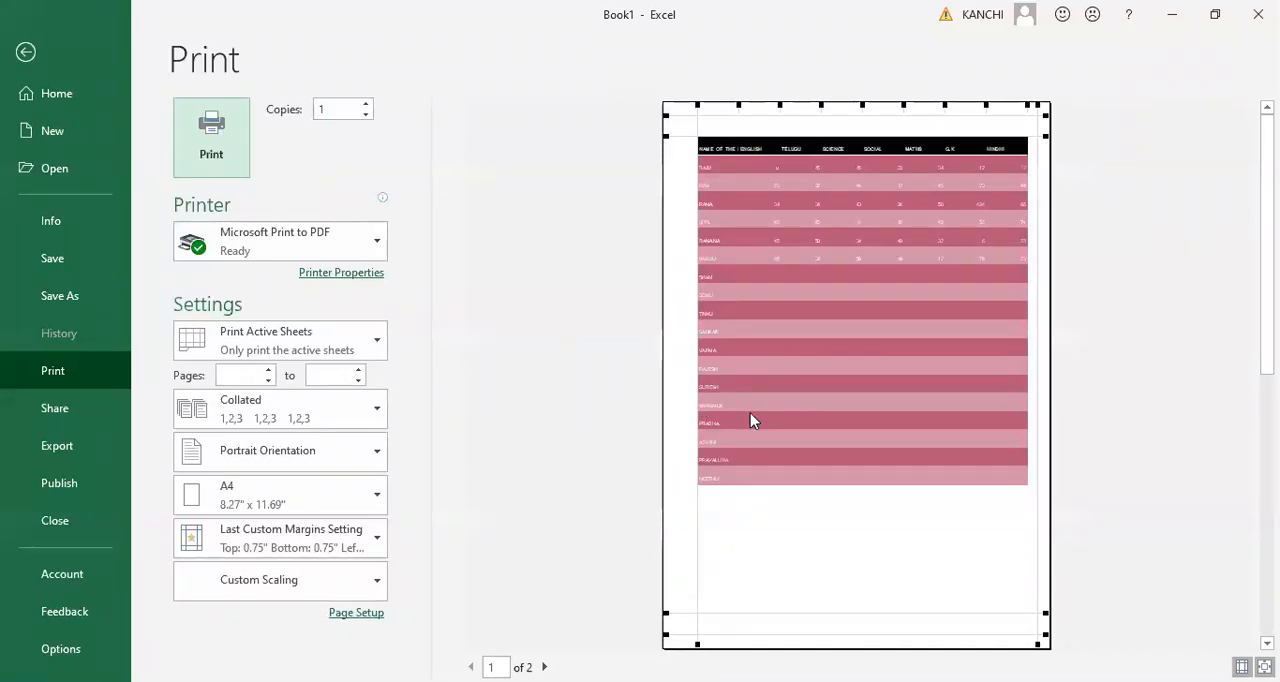
key(Escape)
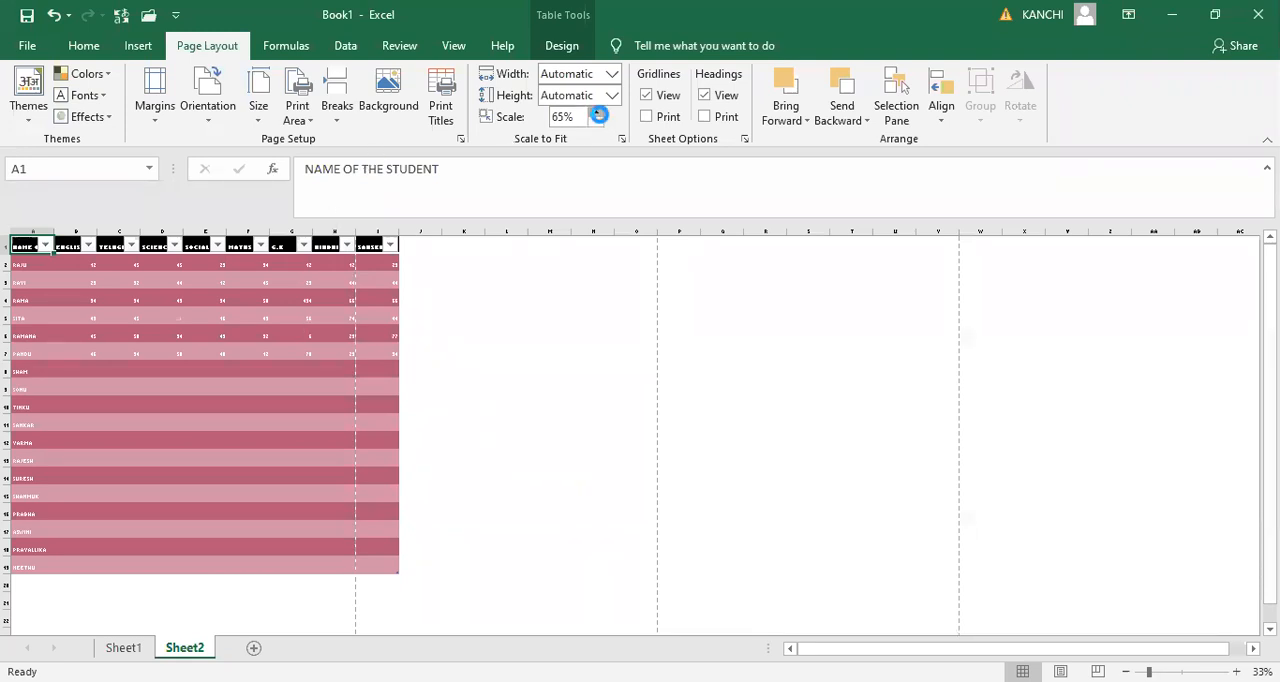
- Raise the print scale to 80% and select cell J9 beside the marks table
click(597, 112)
click(597, 112)
click(599, 114)
click(208, 410)
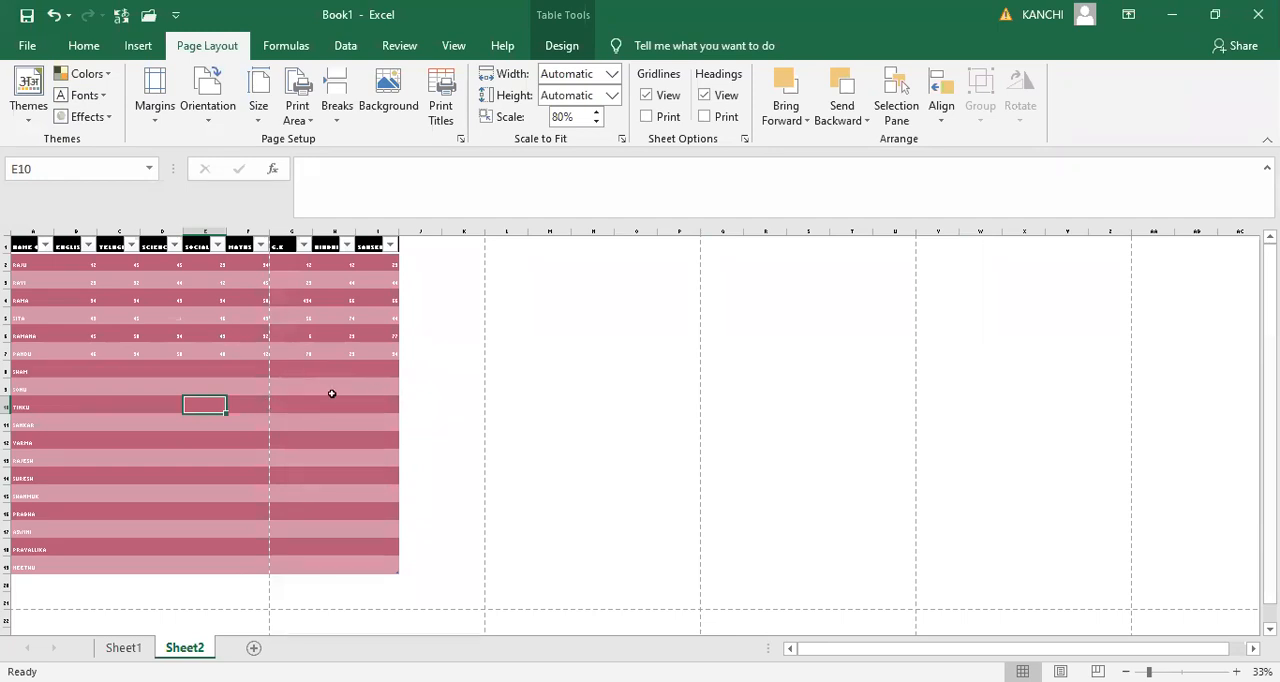
click(414, 390)
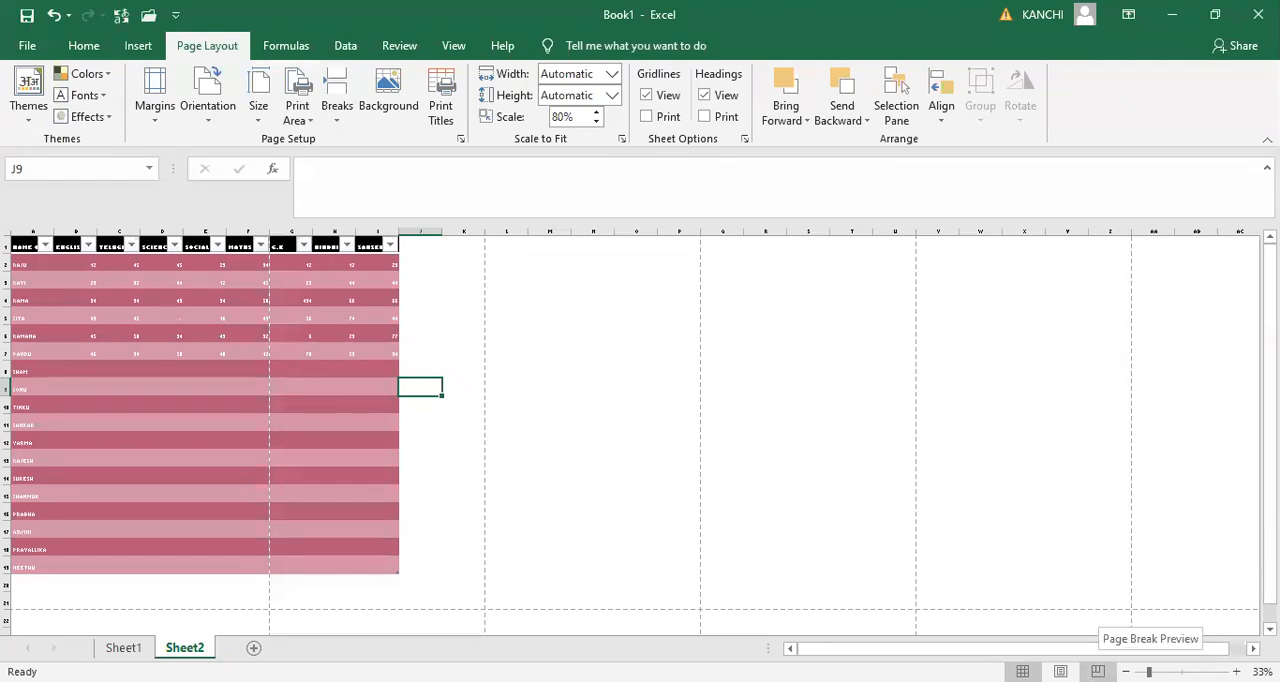
- In Page Break Preview, move the break after MATHS to the far side of SANSKRIT and check the print preview
click(1098, 671)
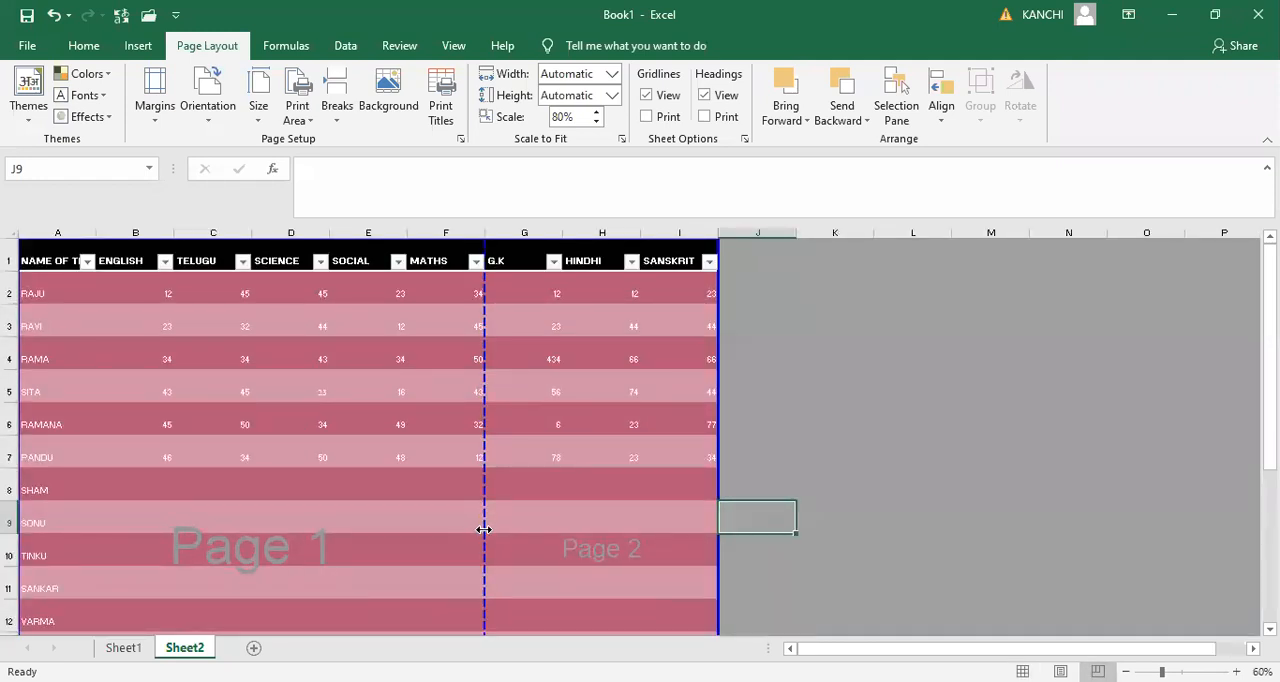
drag(483, 529, 718, 539)
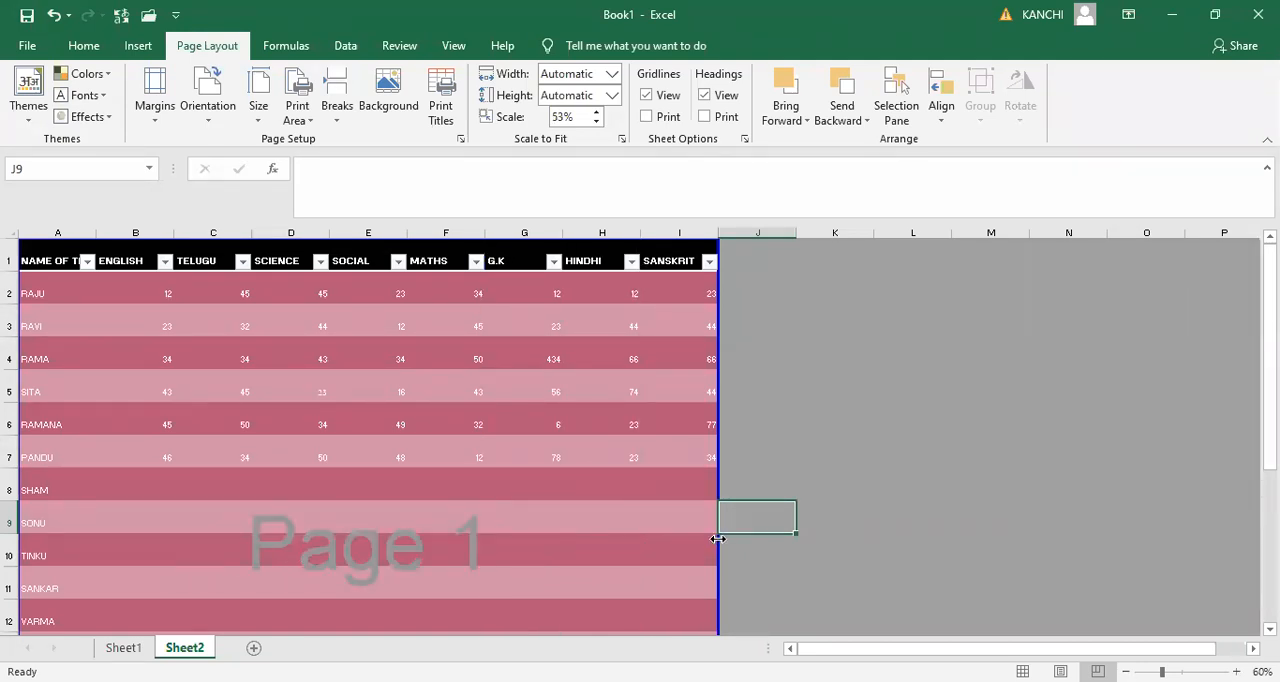
key(ctrl+p)
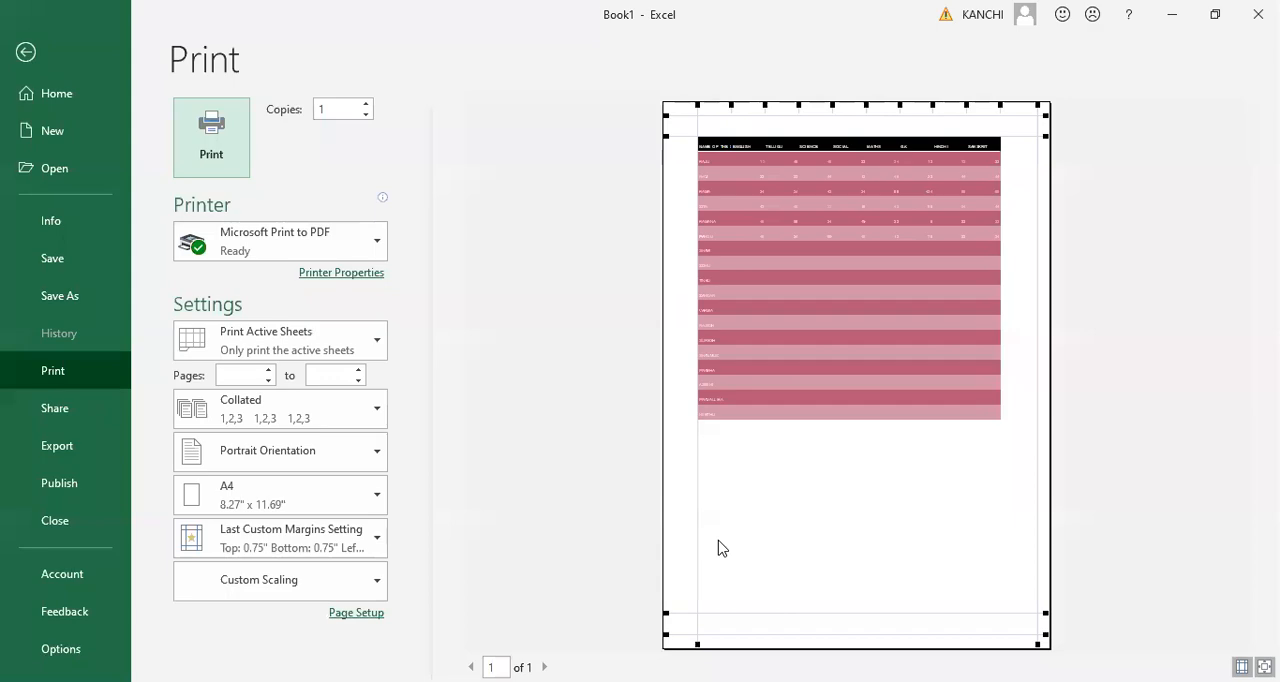
key(Escape)
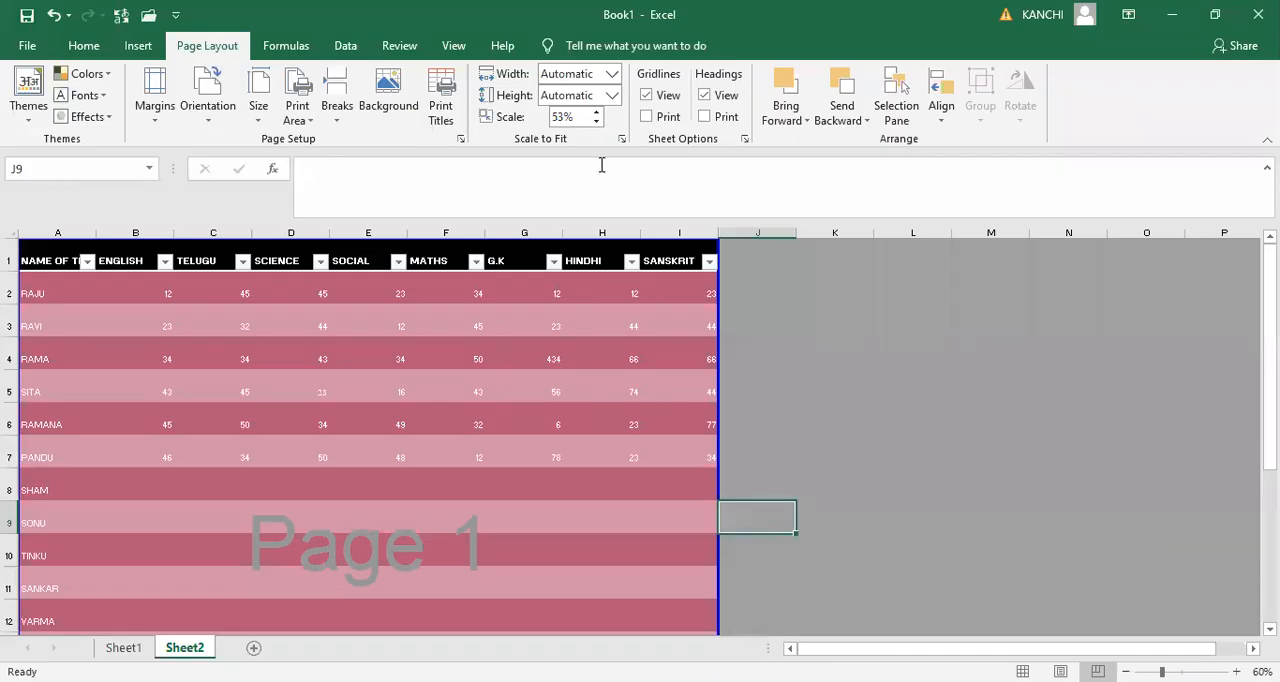
- Set the print scale to 100% and move the page break after SOCIAL to the far edge of the SANSKRIT column
click(574, 117)
text(100)
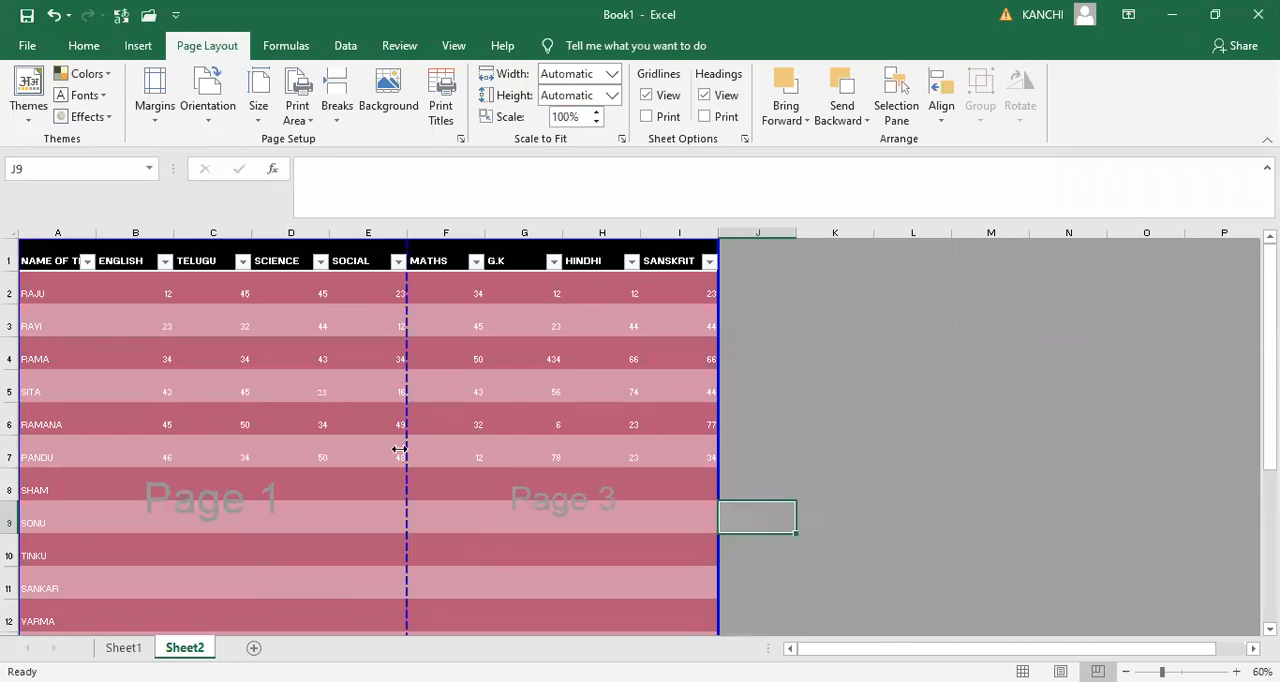
drag(1162, 672, 1179, 672)
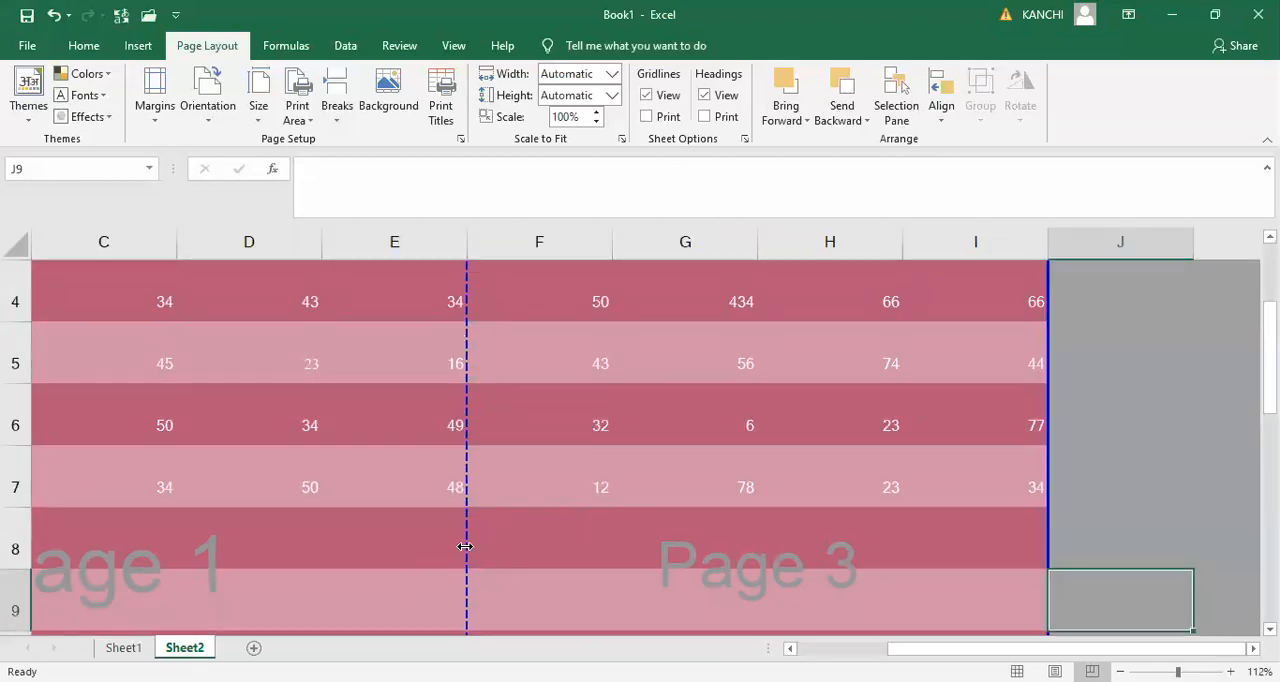
drag(465, 547, 978, 546)
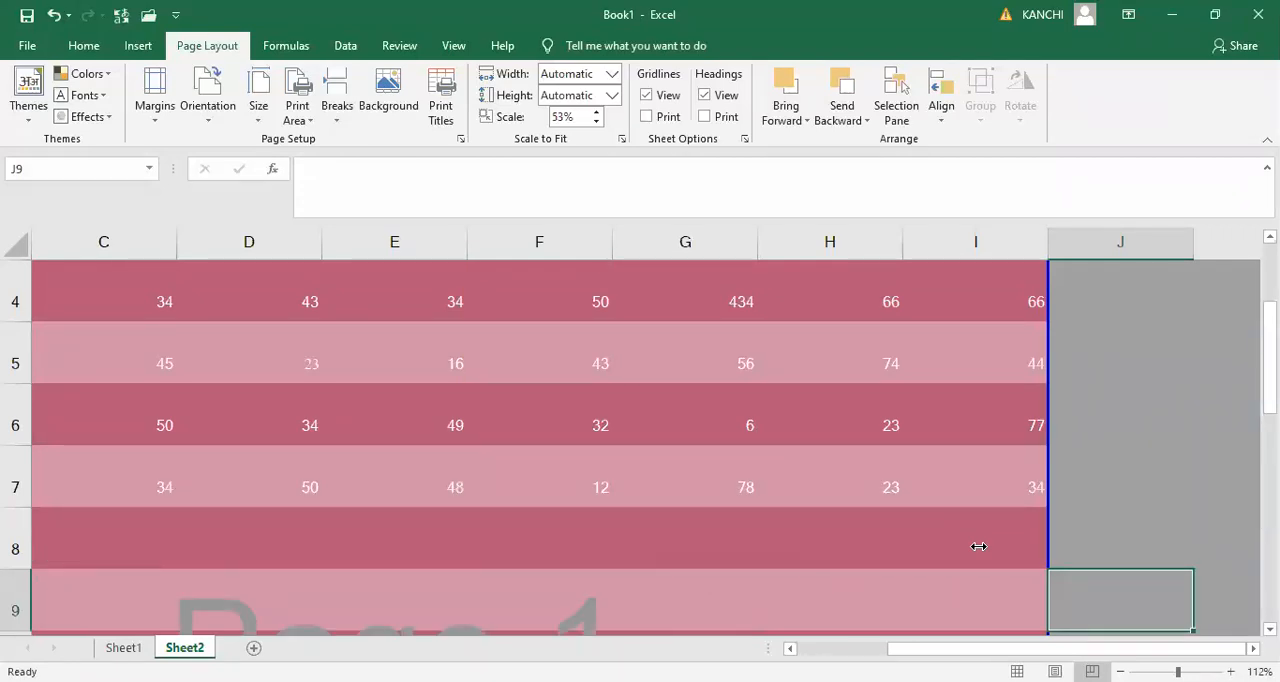
- Set the printout to landscape in the print preview and try different widths for the SANSKRIT, HINDHI and G.K columns
key(ctrl+p)
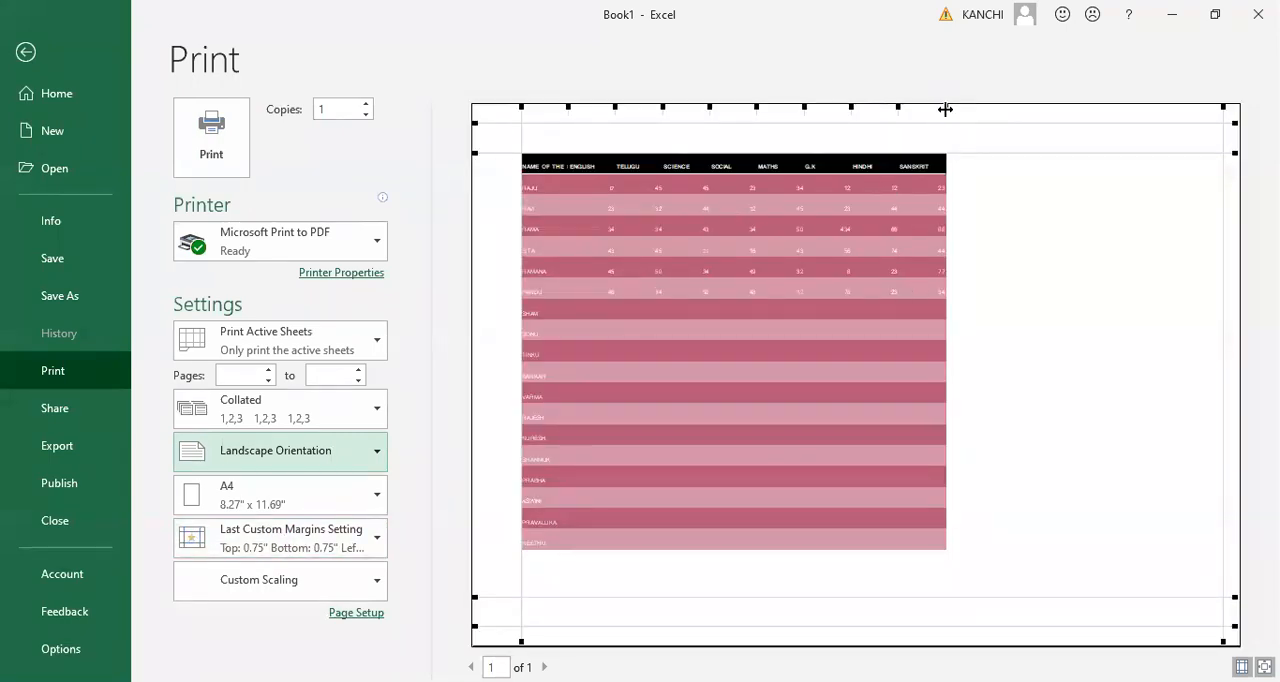
drag(945, 109, 1228, 112)
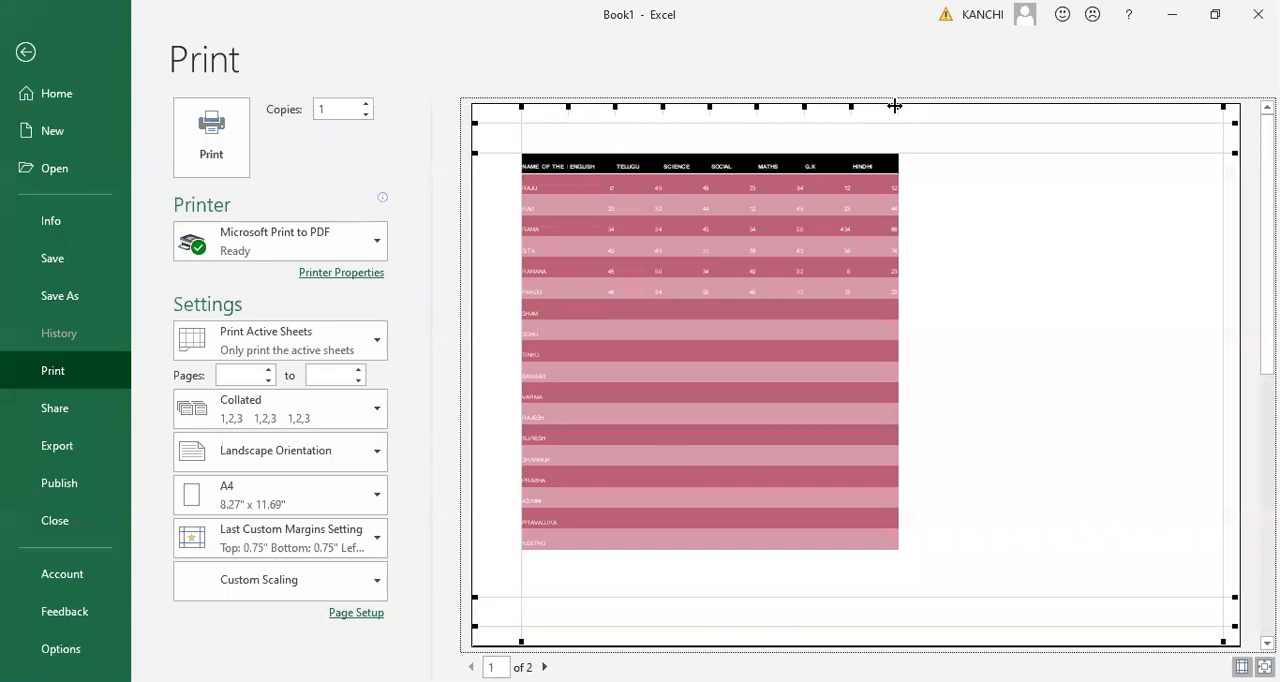
drag(896, 106, 882, 106)
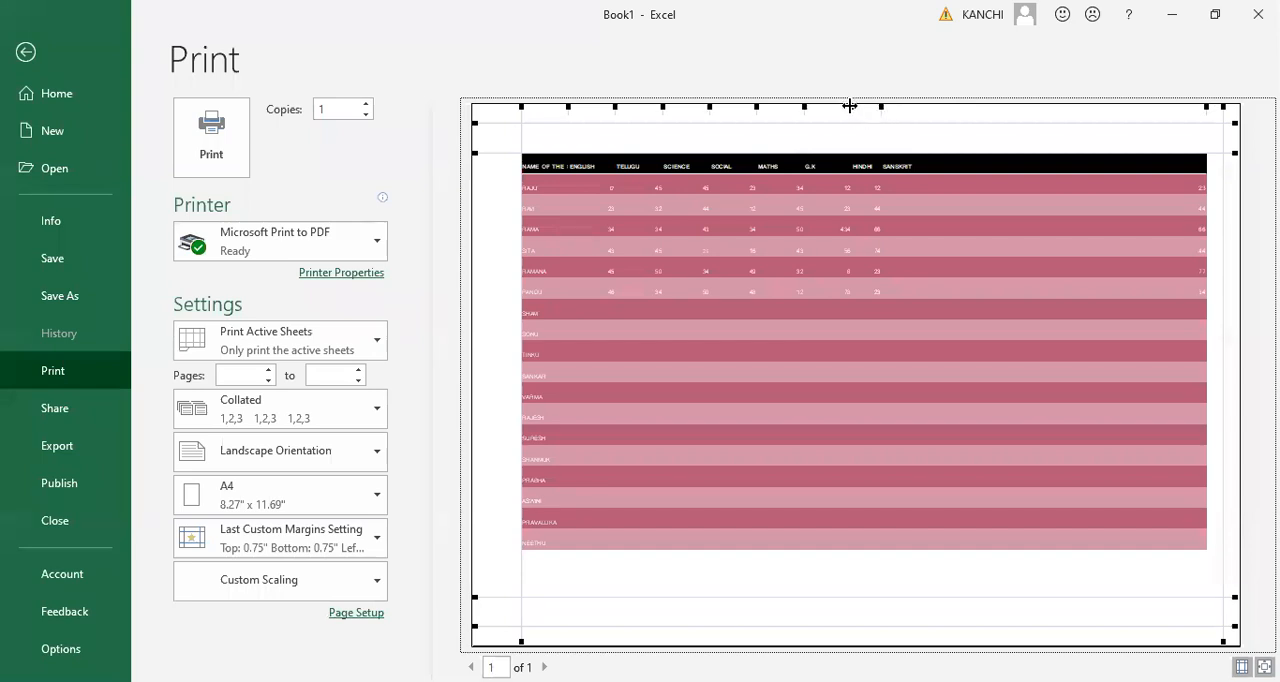
drag(849, 106, 894, 106)
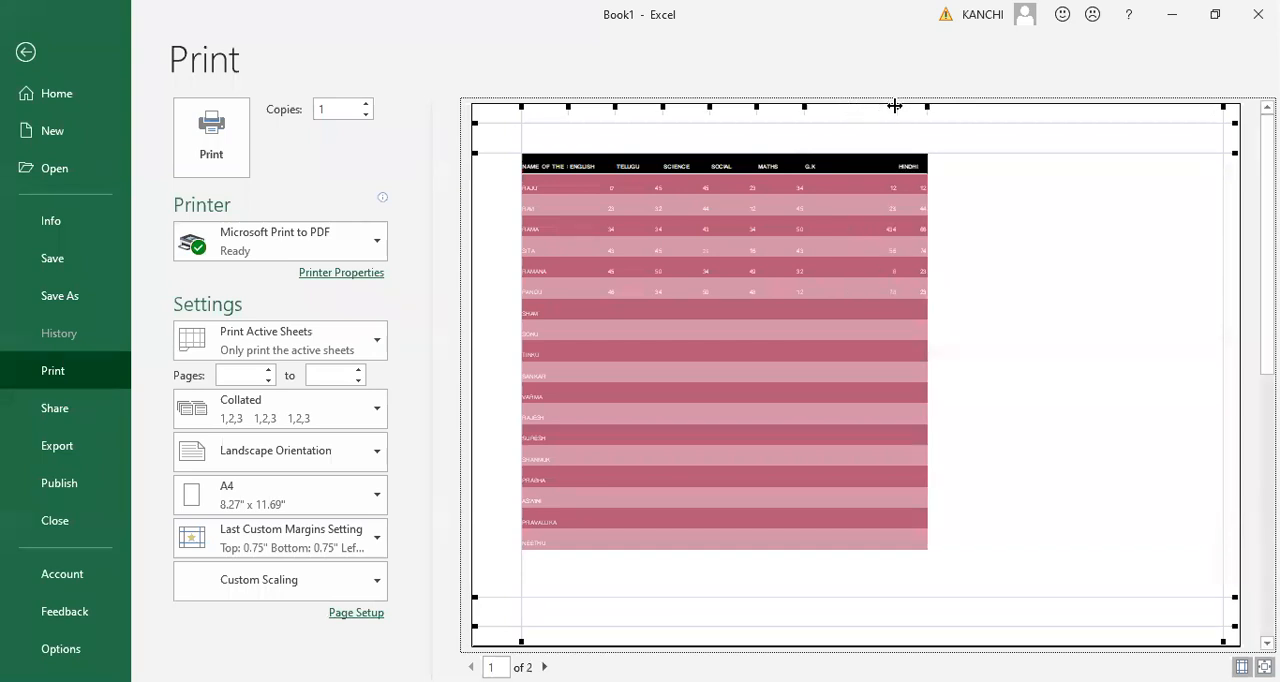
double_click(894, 106)
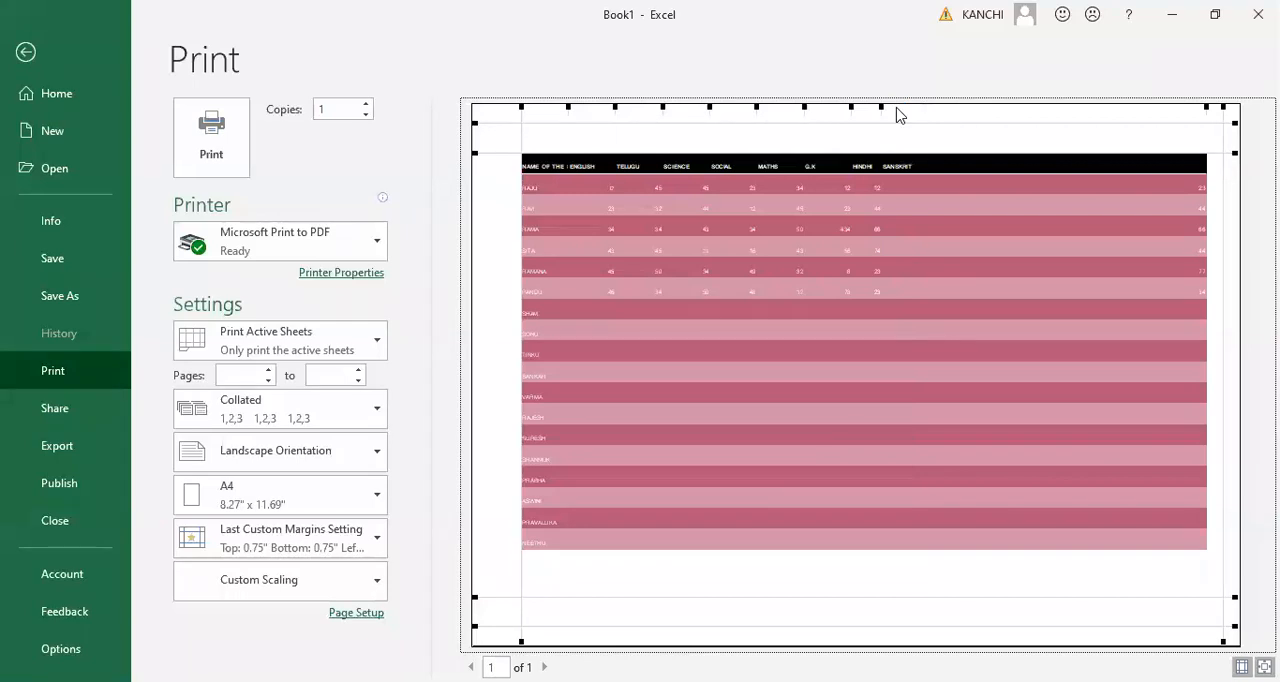
- Widen the name column and the ENGLISH to HINDHI marks columns in the print preview, and return to the sheet
drag(568, 107, 596, 107)
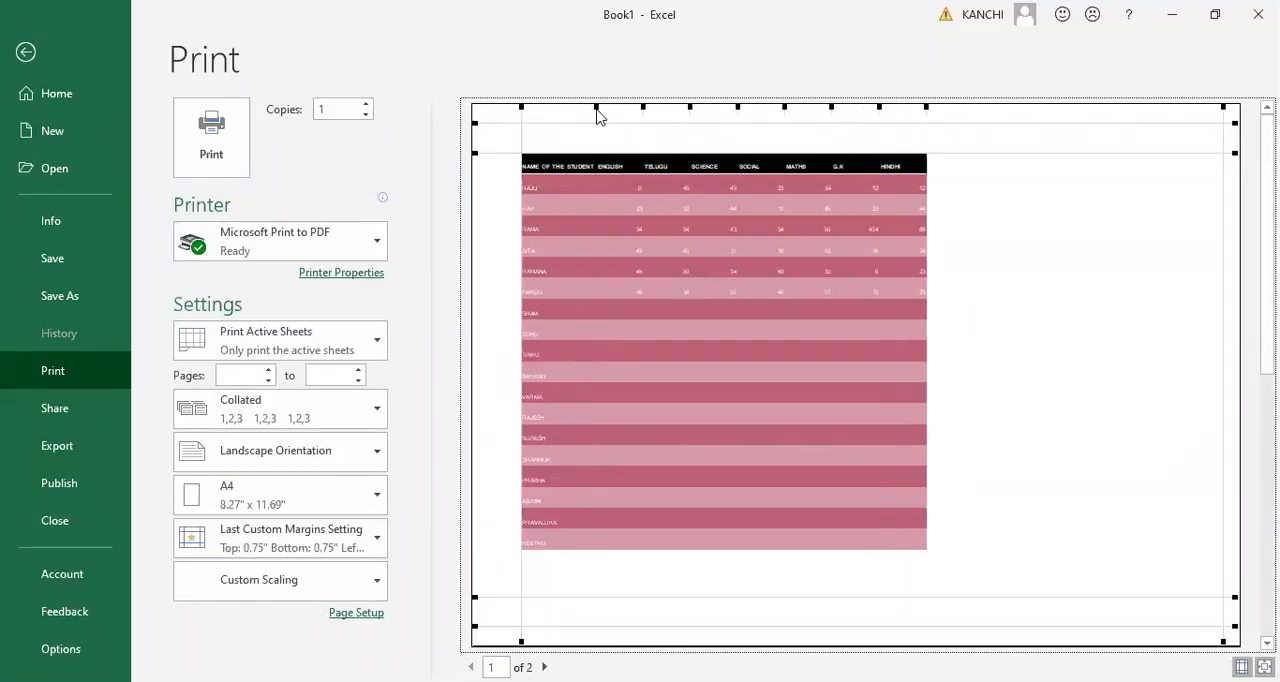
drag(645, 107, 668, 111)
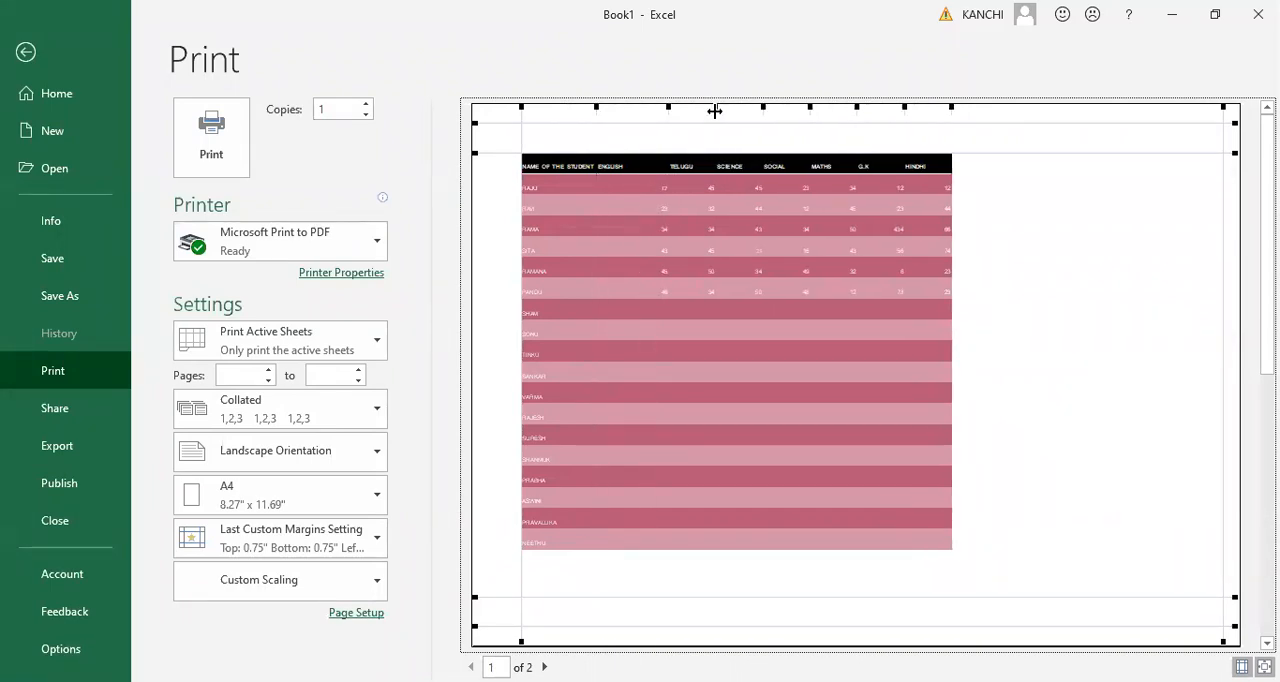
drag(714, 111, 741, 109)
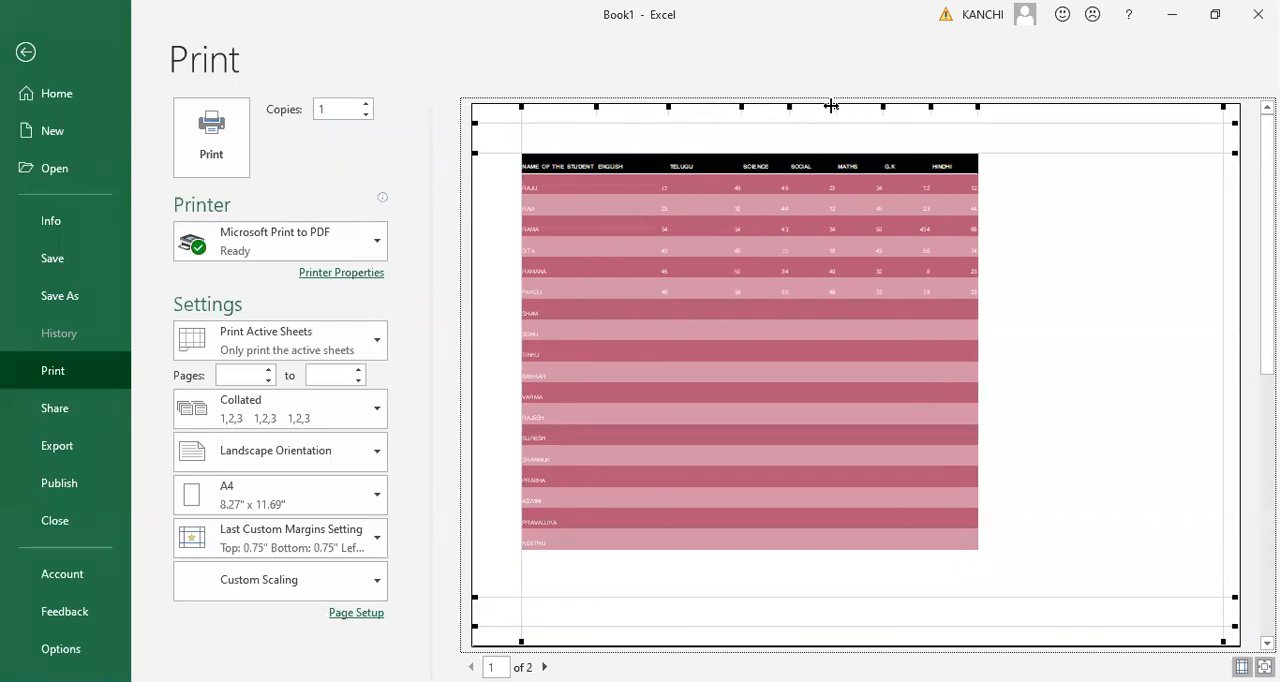
drag(833, 106, 1088, 104)
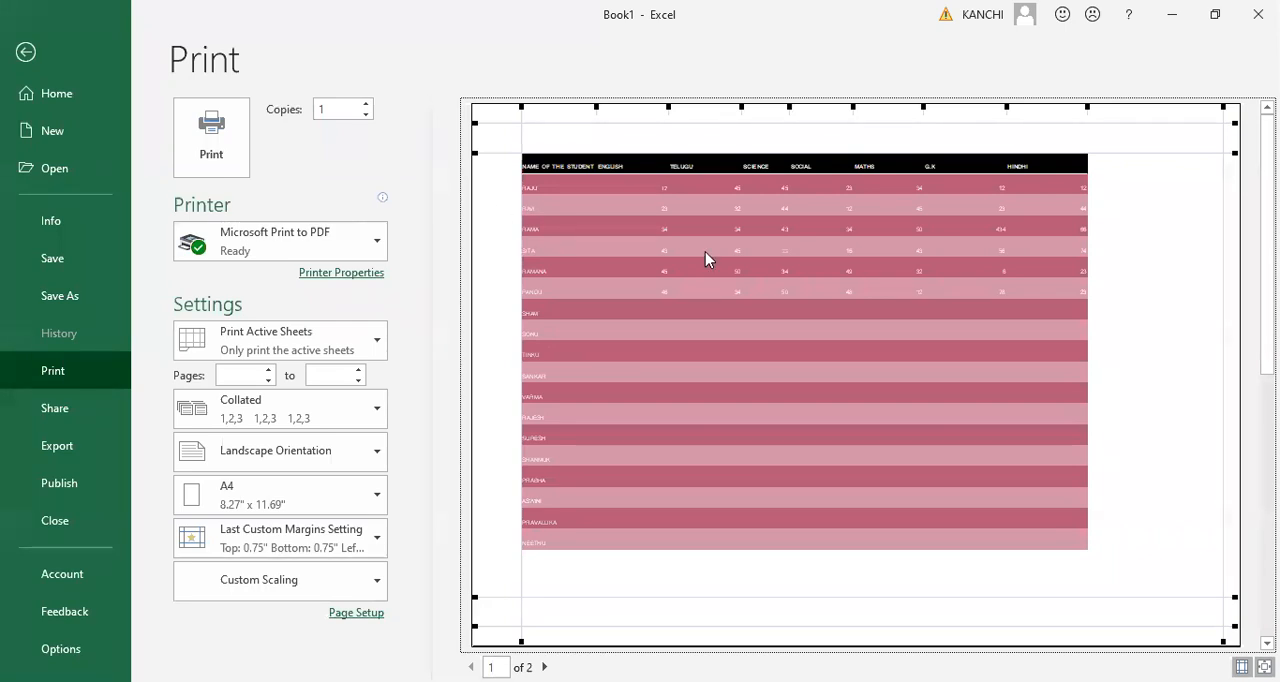
key(Escape)
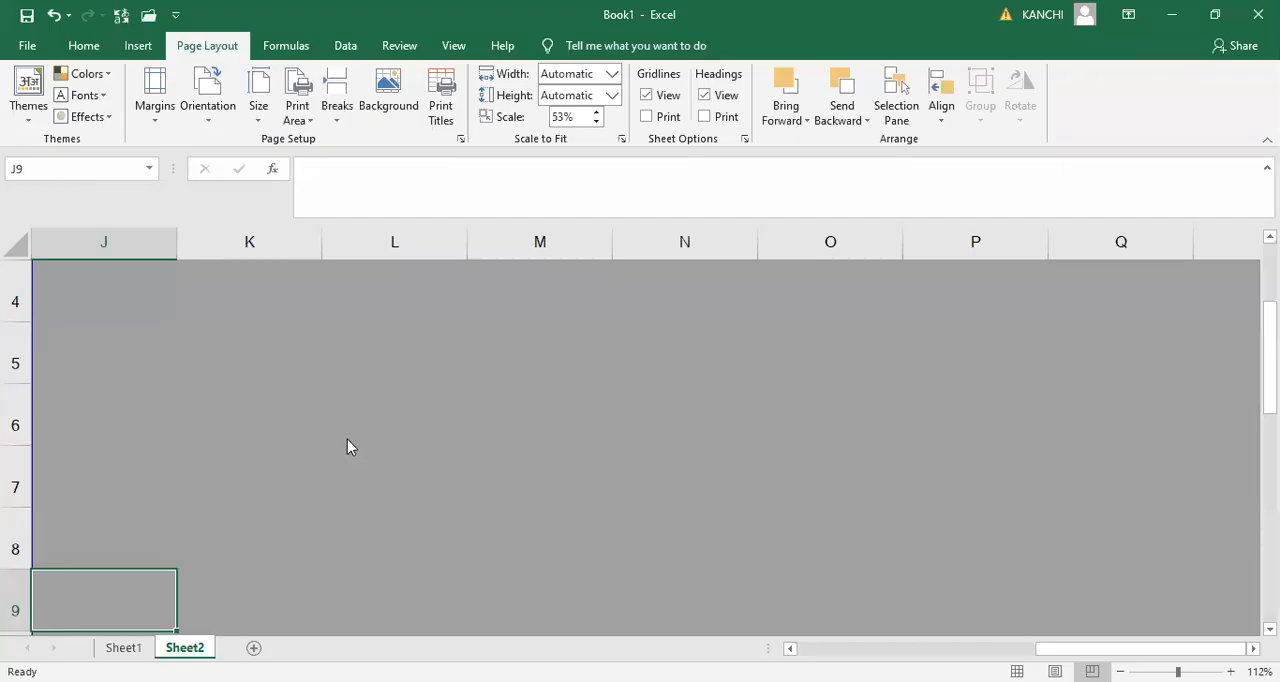
- Switch Sheet2 back to Normal view and select cell K11
key(ctrl+Up)
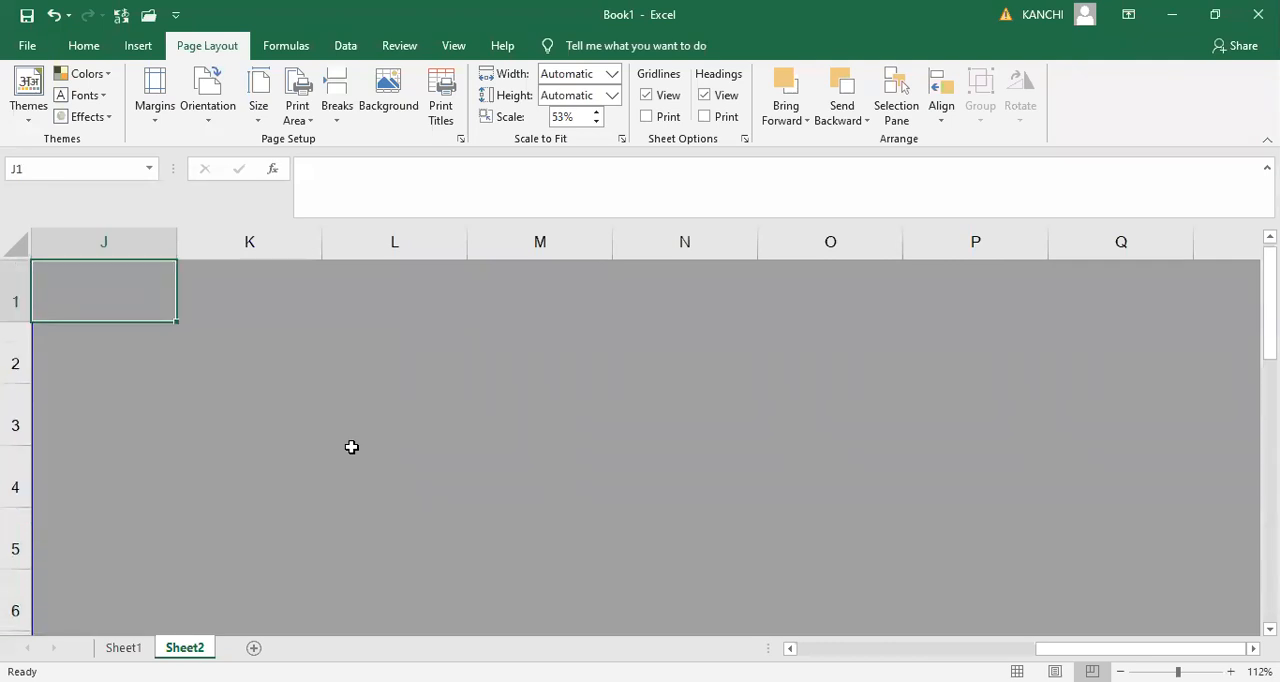
key(Down)
key(Down)
key(Down)
key(Down)
key(Down)
key(Down)
key(Down)
key(Down)
key(Down)
key(Down)
key(Down)
key(Down)
key(Down)
key(Down)
key(Down)
key(Down)
key(Down)
key(Down)
key(Down)
key(Down)
key(Down)
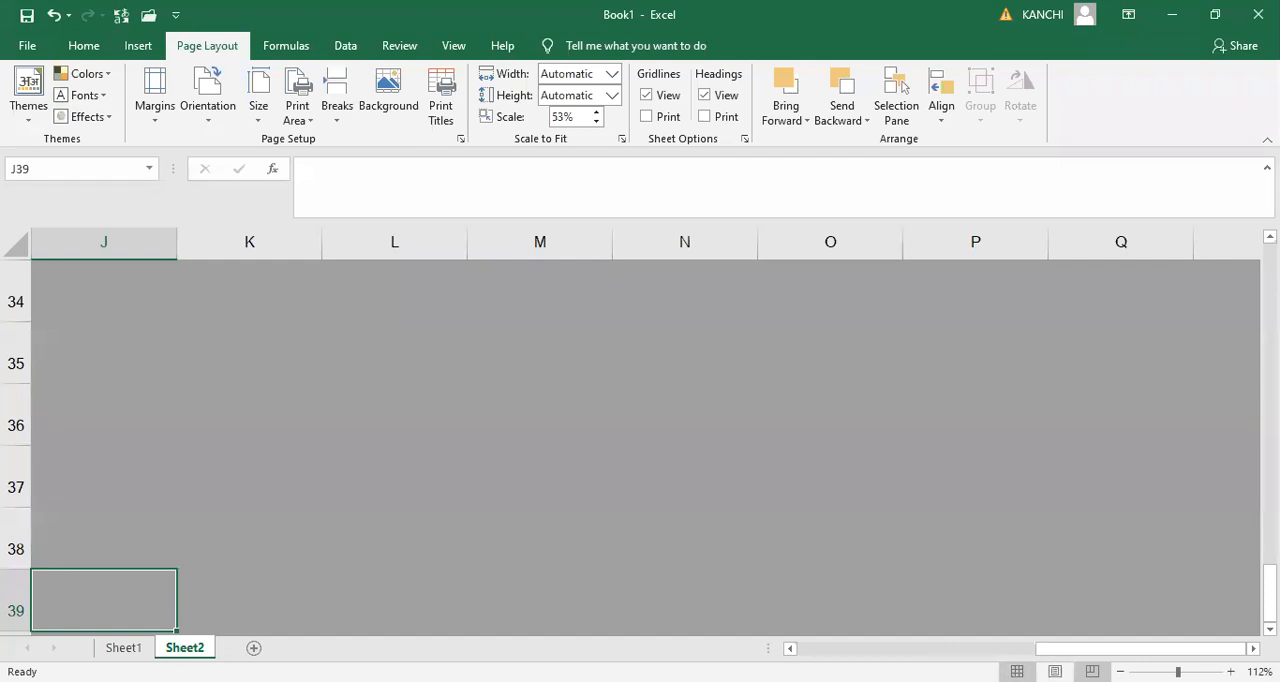
click(1017, 672)
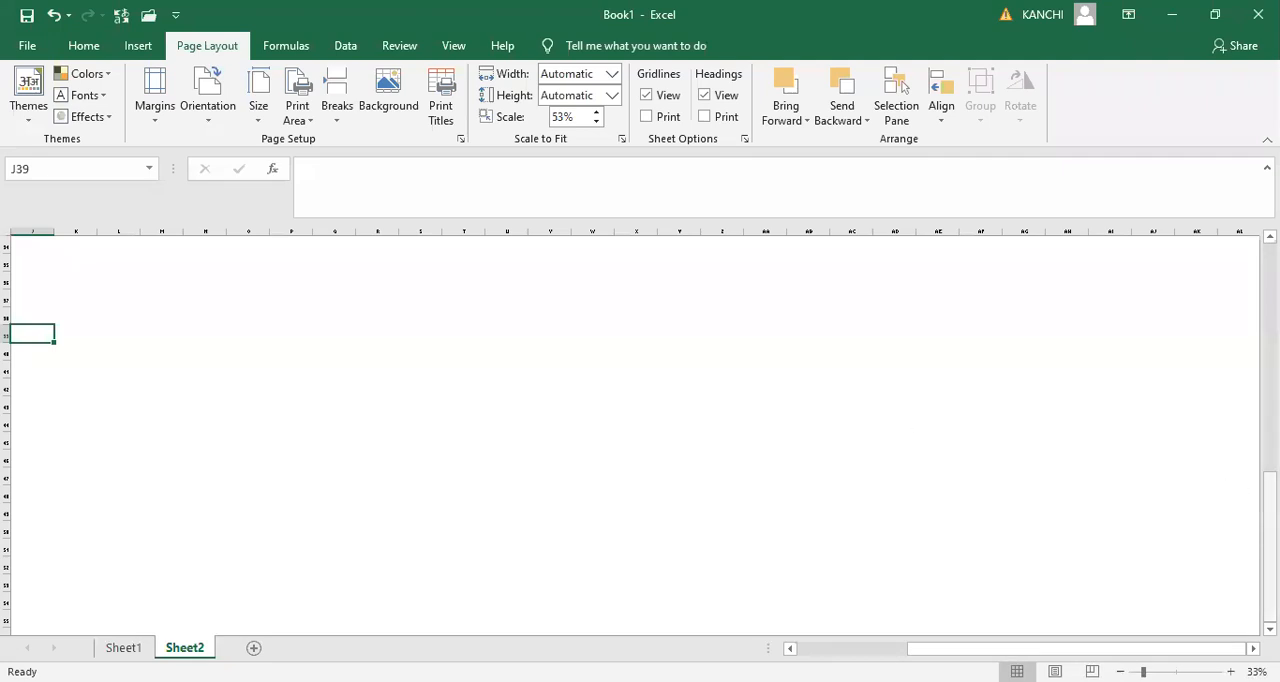
scroll(68, 423, up, 11)
click(68, 423)
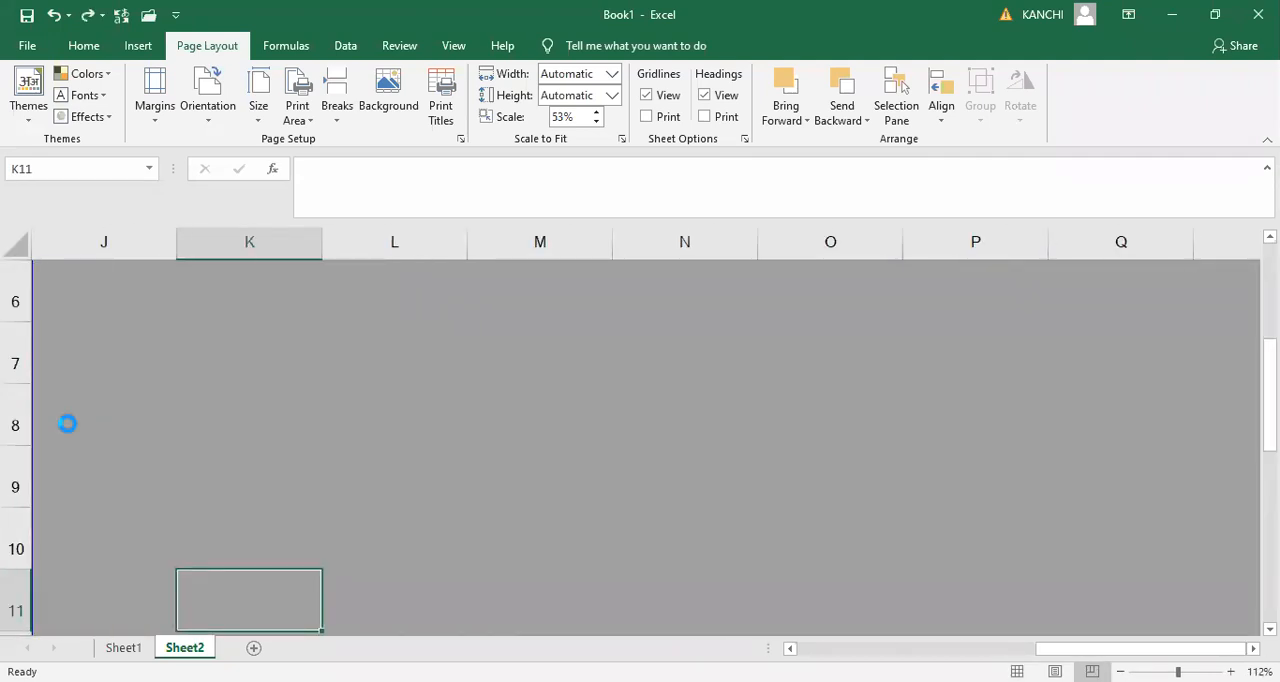
- Undo the recent column width and page scaling changes on Sheet2
key(ctrl+z)
key(ctrl+z)
key(ctrl+z)
key(ctrl+z)
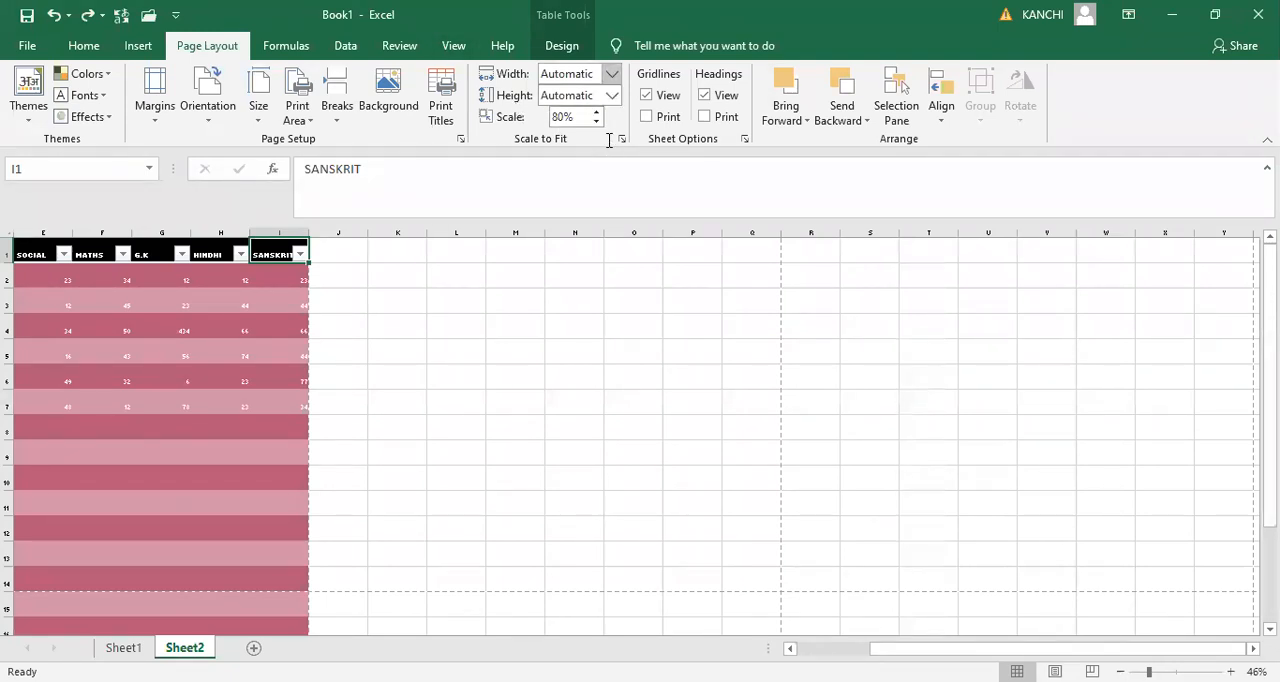
- Fit the printout to a width of 2 pages and a height of 2 pages
click(611, 78)
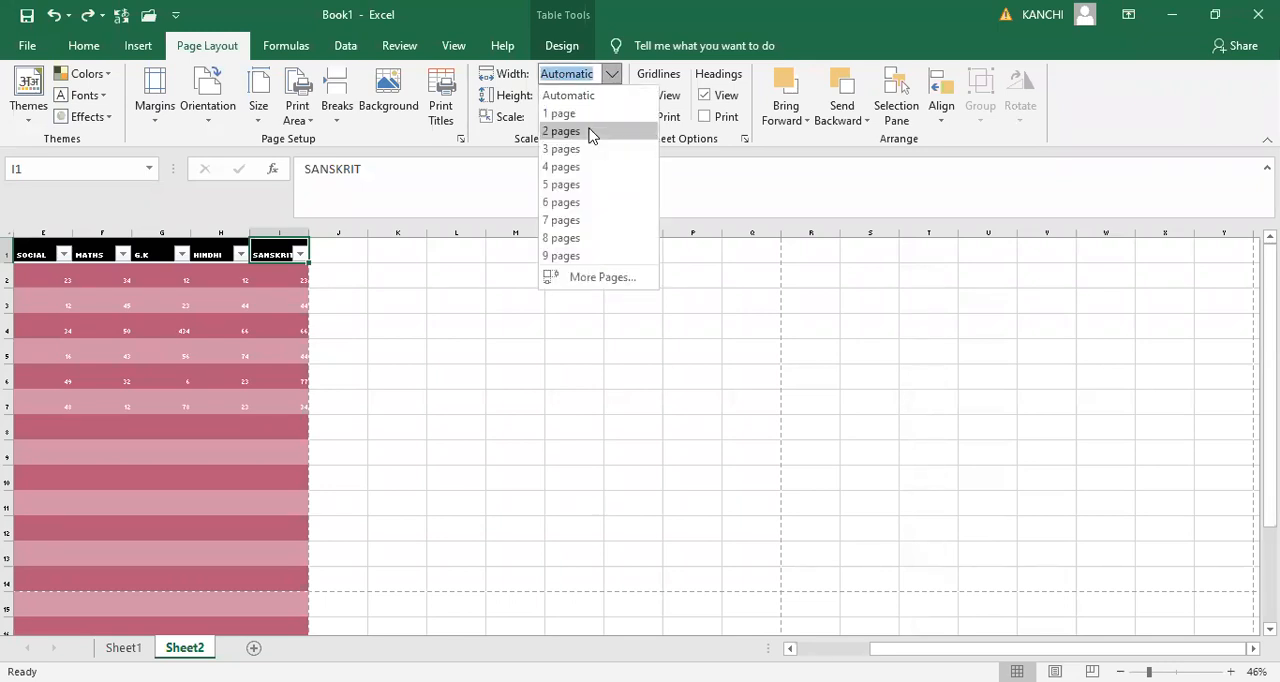
click(589, 131)
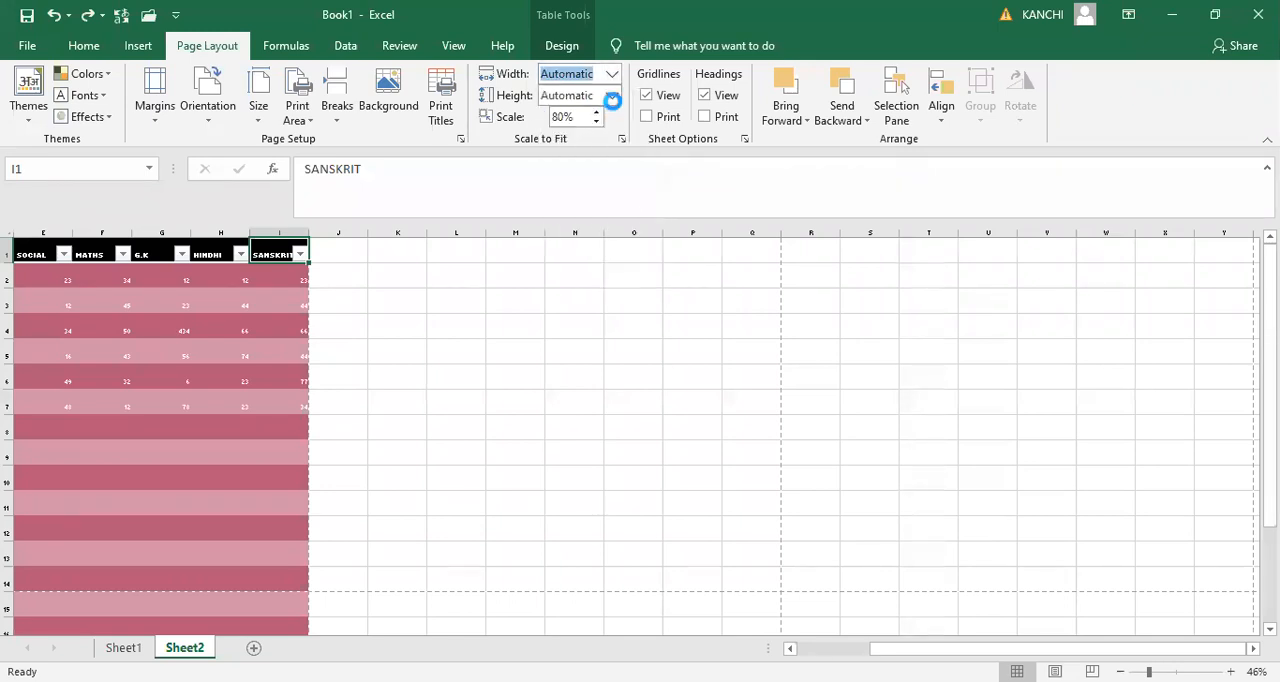
click(612, 97)
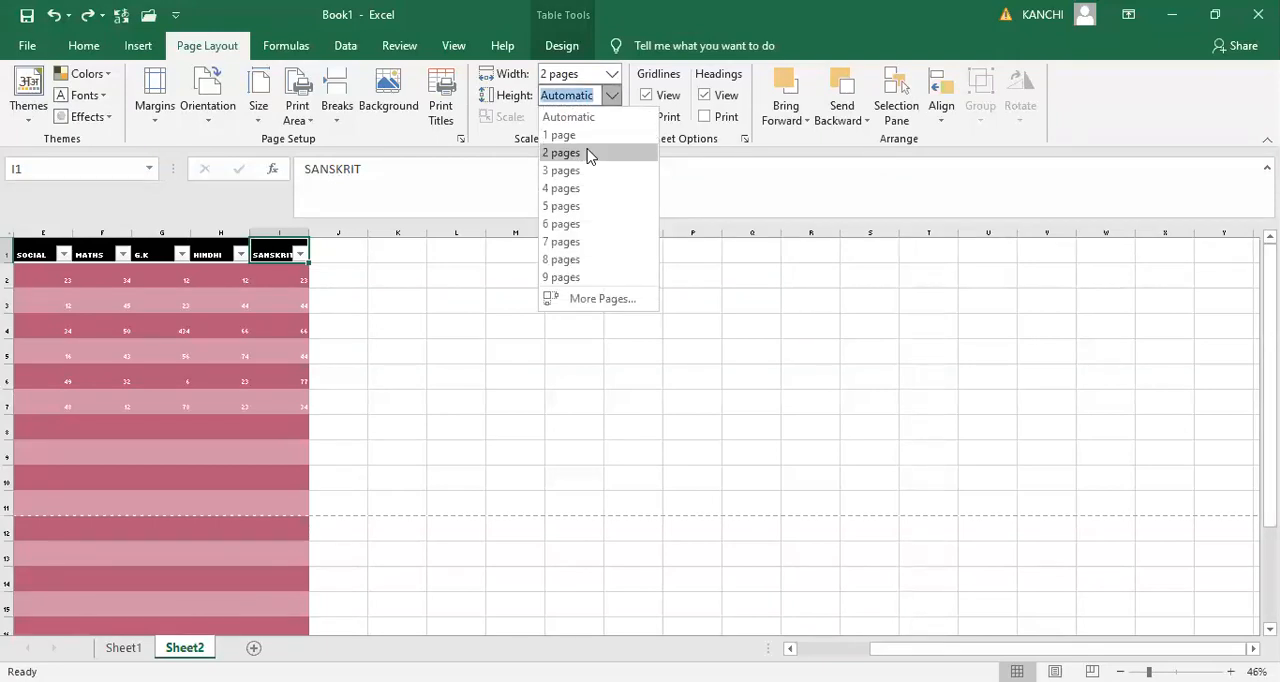
click(589, 154)
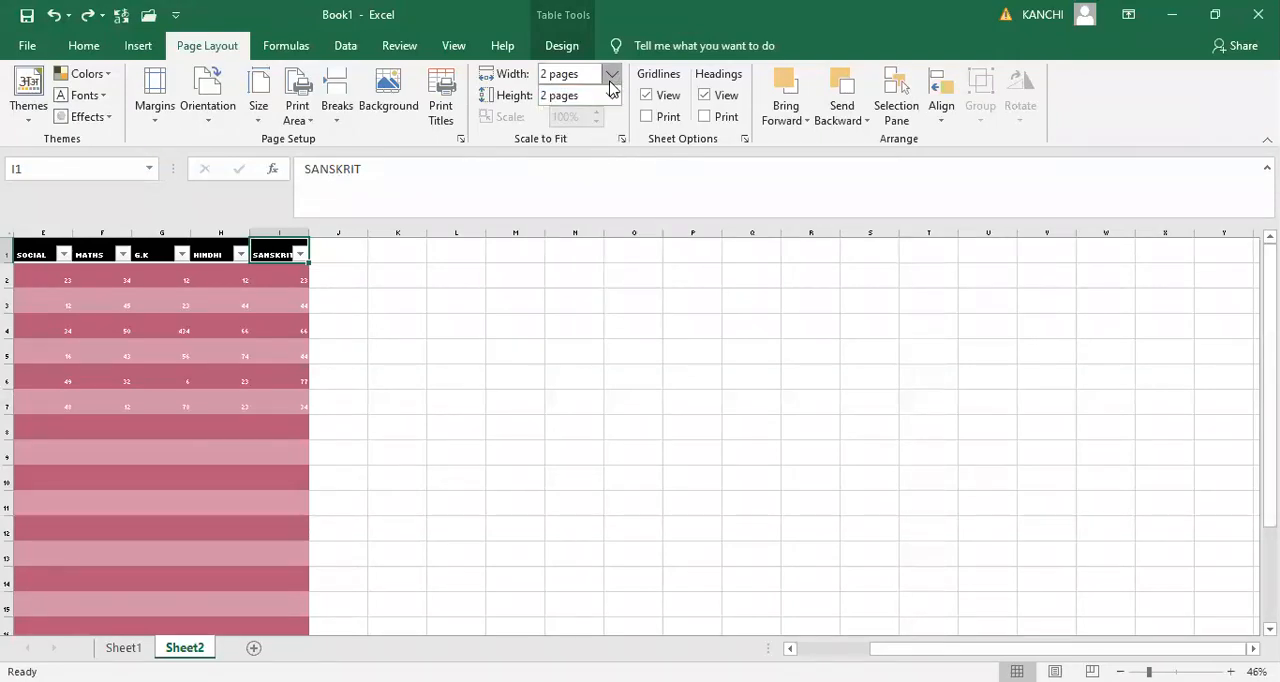
- Change the fit to a width of 3 pages and a height of 3 pages, and show the print preview
click(611, 75)
click(572, 151)
click(619, 102)
click(582, 167)
key(ctrl+p)
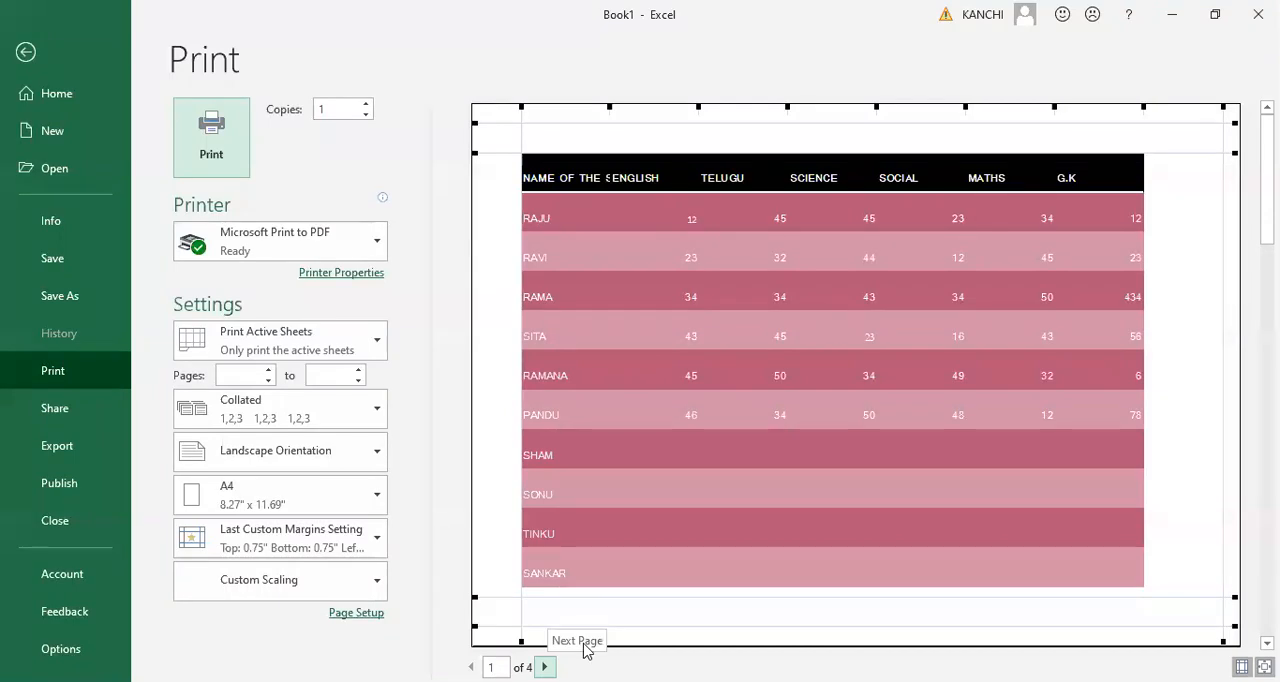
- Narrow the G.K column slightly and enlarge the bottom margin in the print preview, and return to the sheet
drag(1144, 107, 1134, 108)
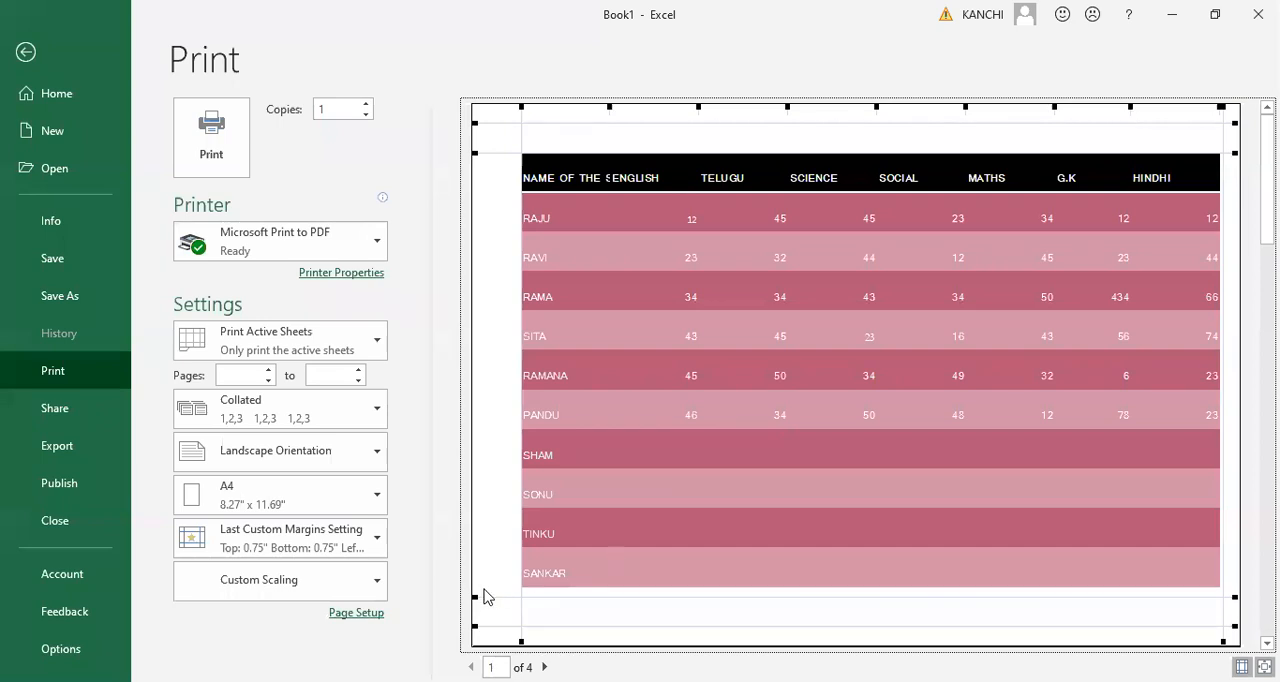
drag(484, 598, 485, 576)
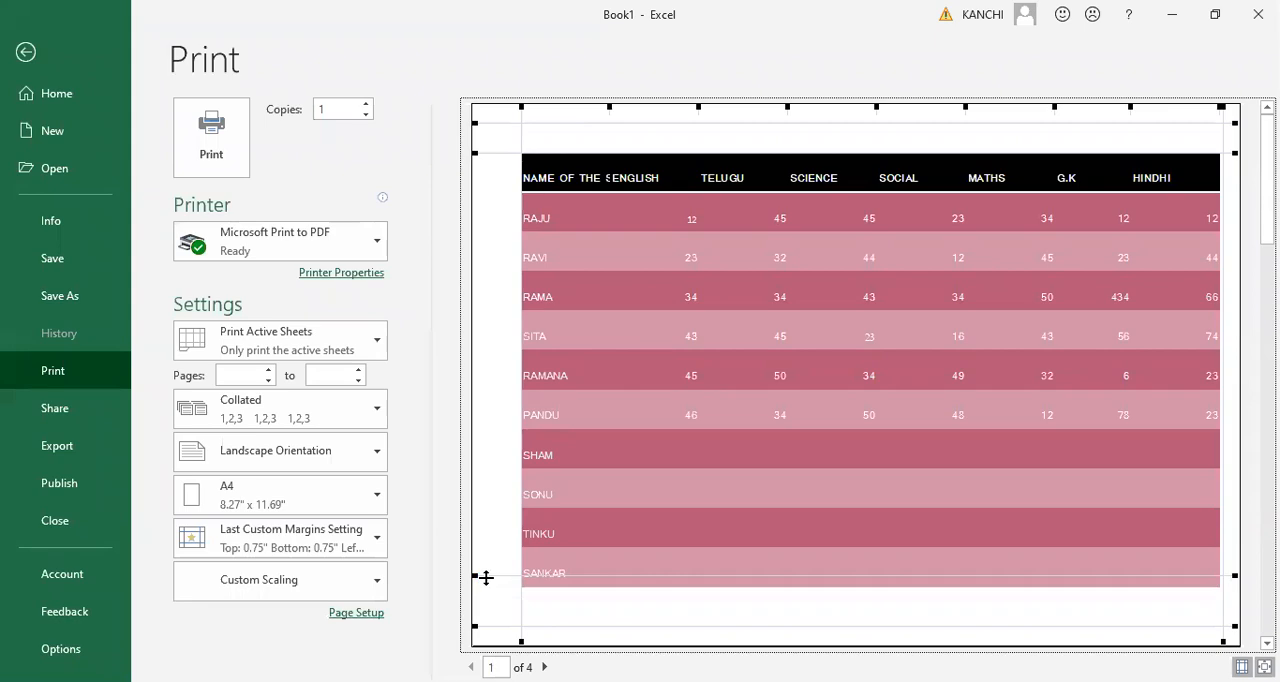
key(Escape)
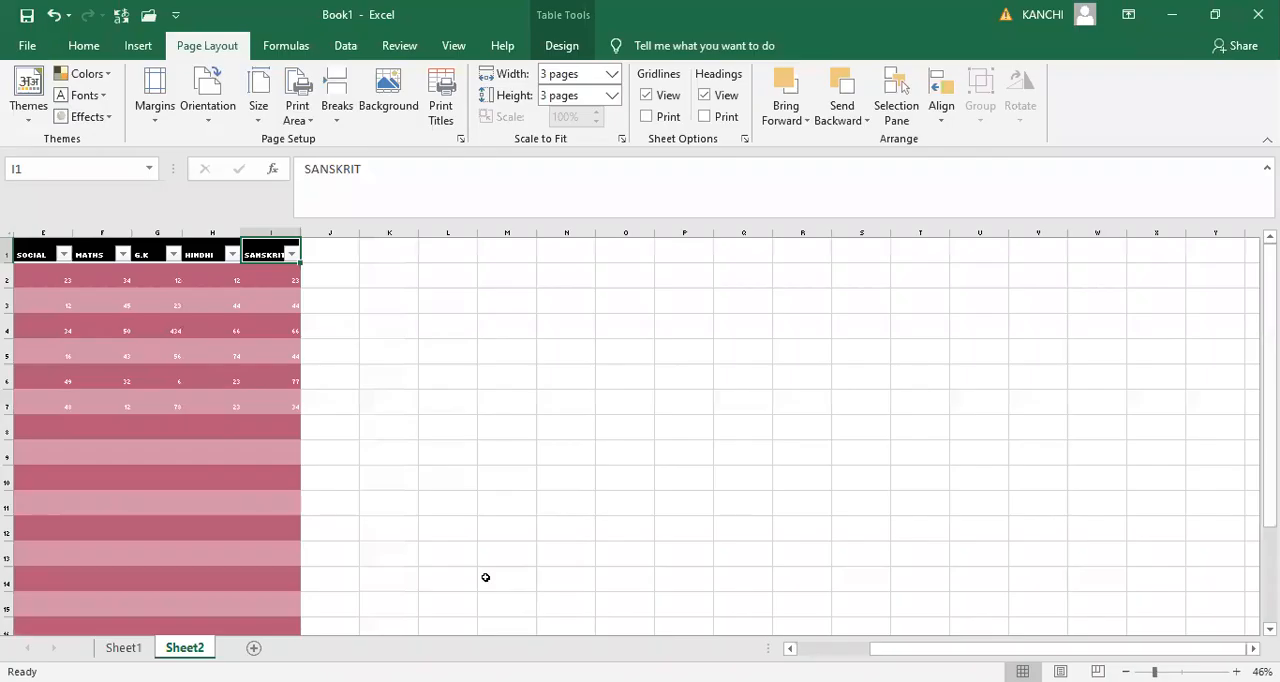
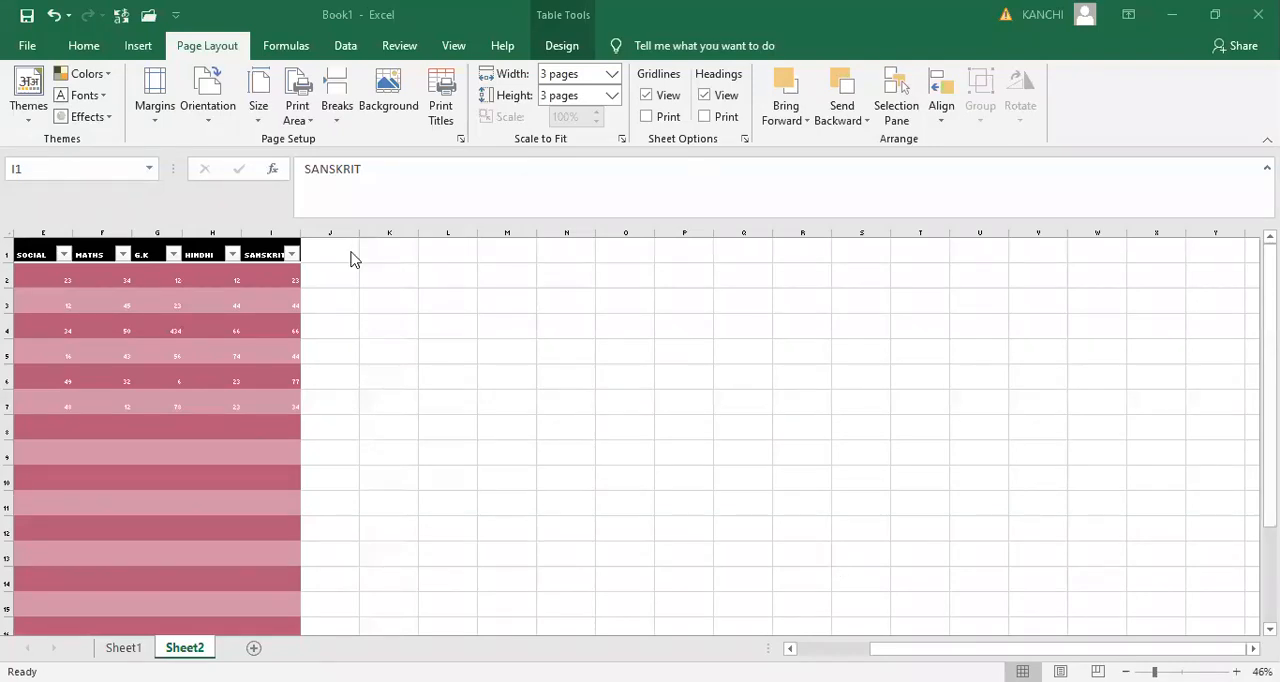
- Undo the last column width change and clear the entire marks table from Sheet2
key(ctrl+z)
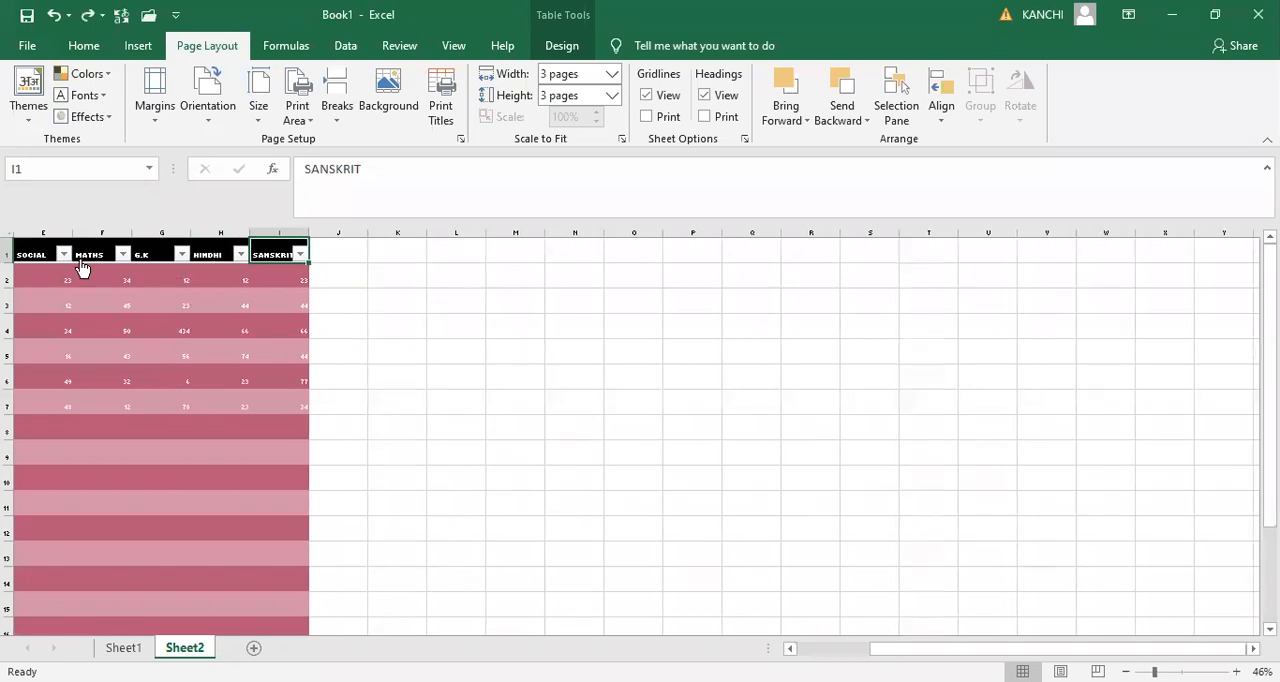
key(ctrl+a)
key(Delete)
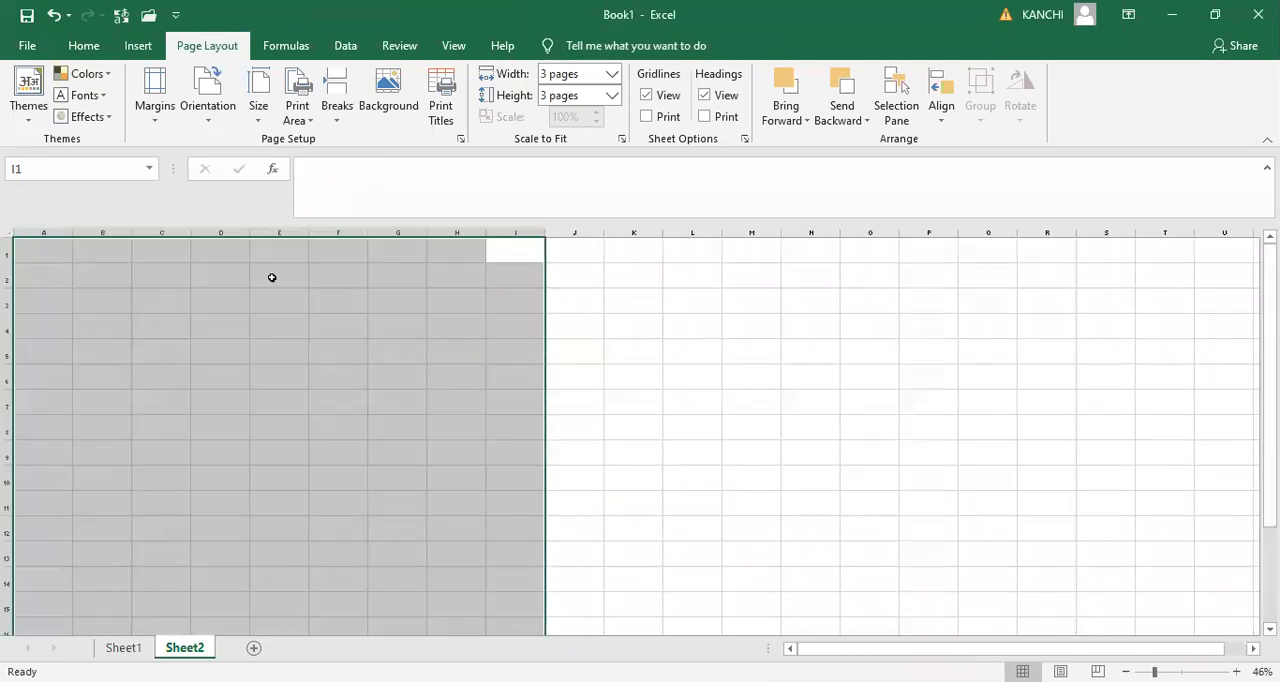
click(610, 318)
key(Up)
key(Up)
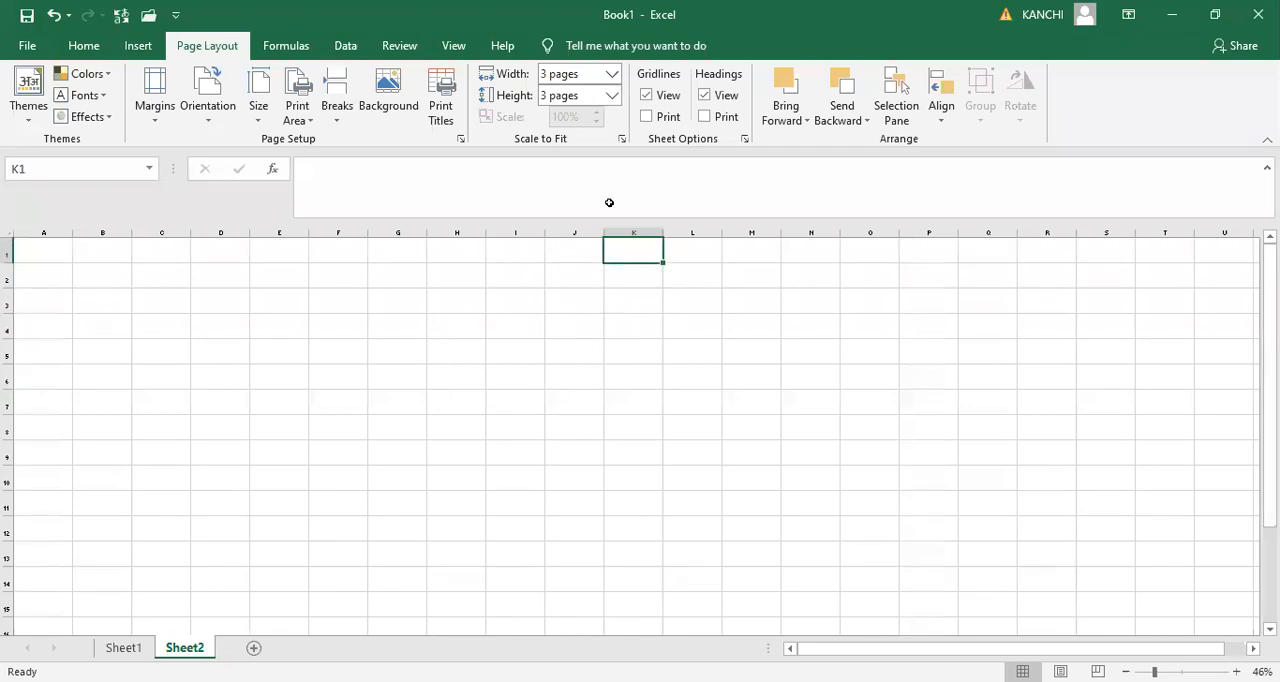
key(alt+Tab)
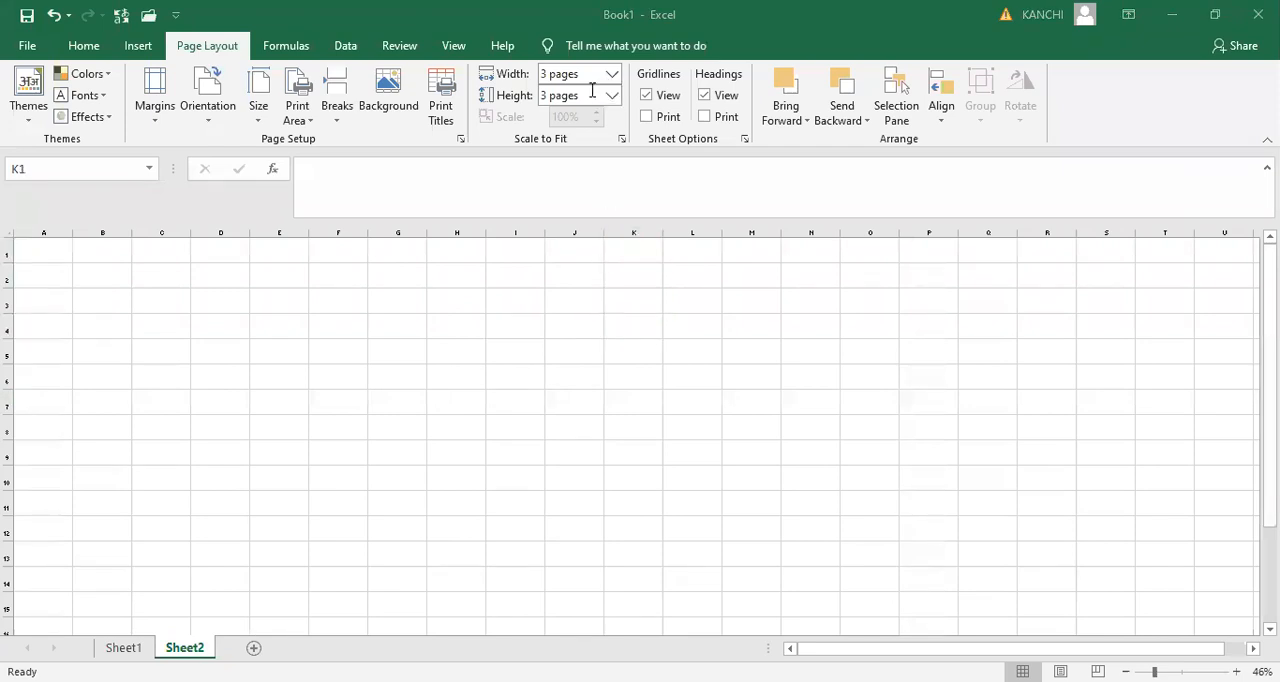
- Set both the width and the height of the Scale to Fit options to Automatic
click(598, 92)
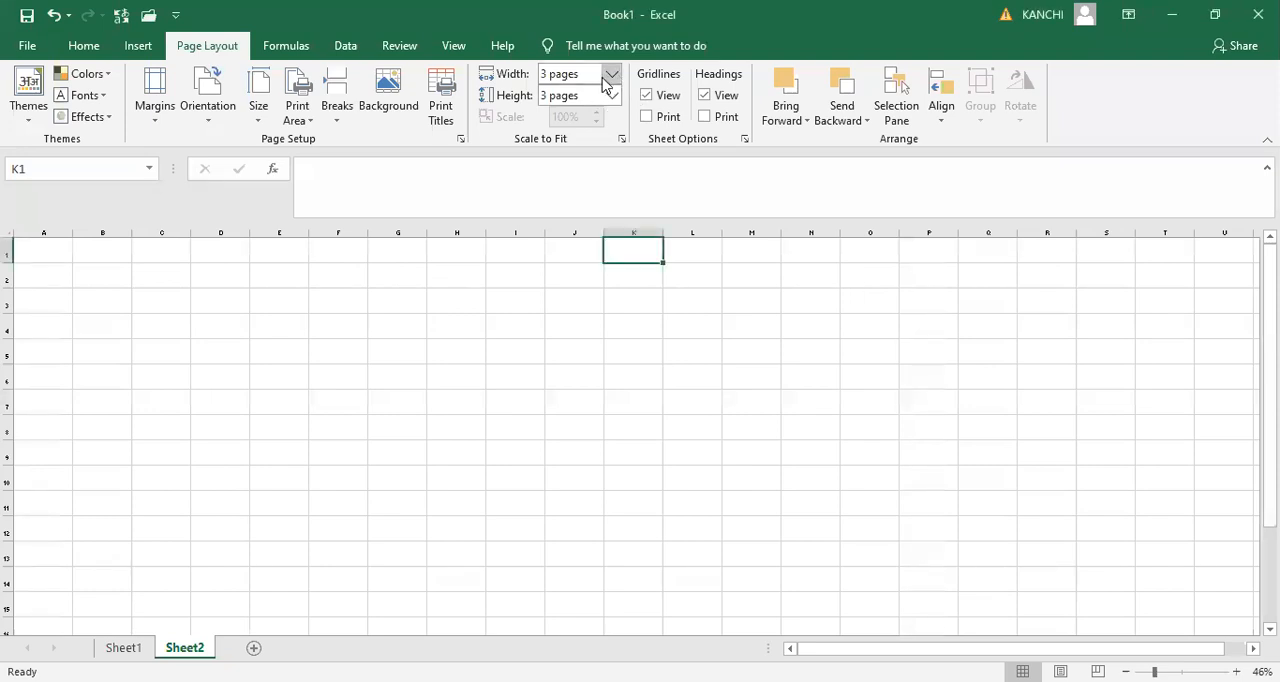
click(606, 77)
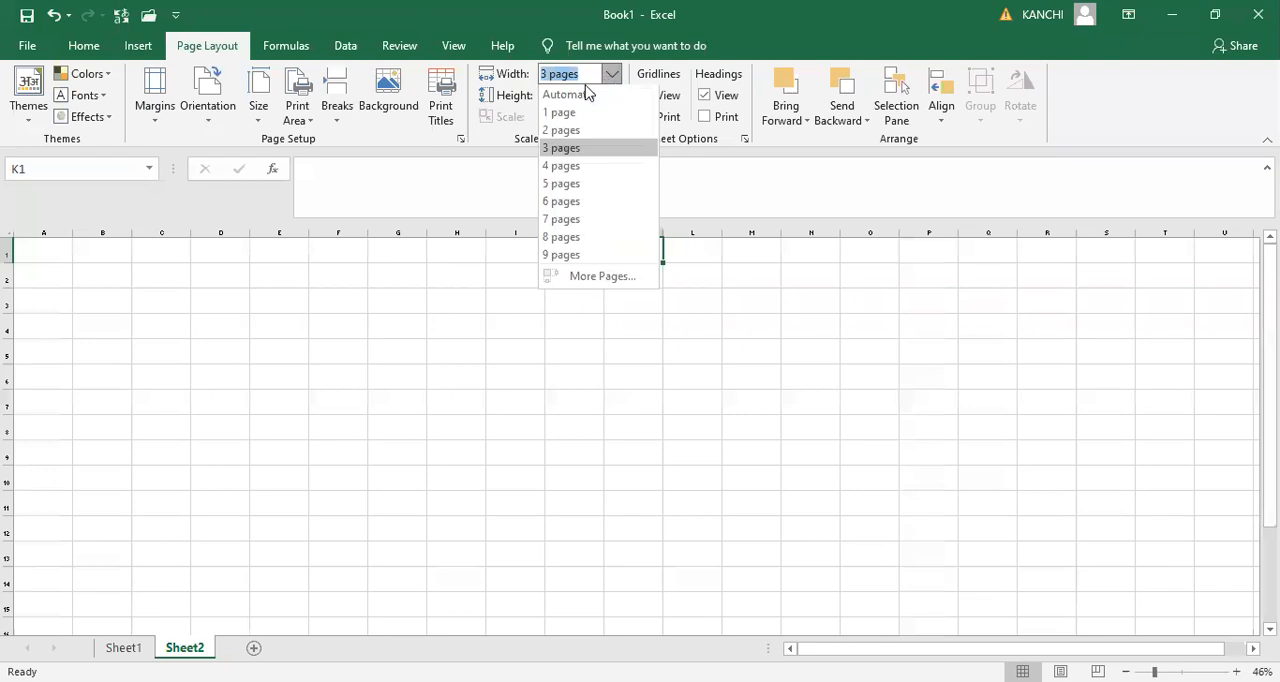
click(584, 98)
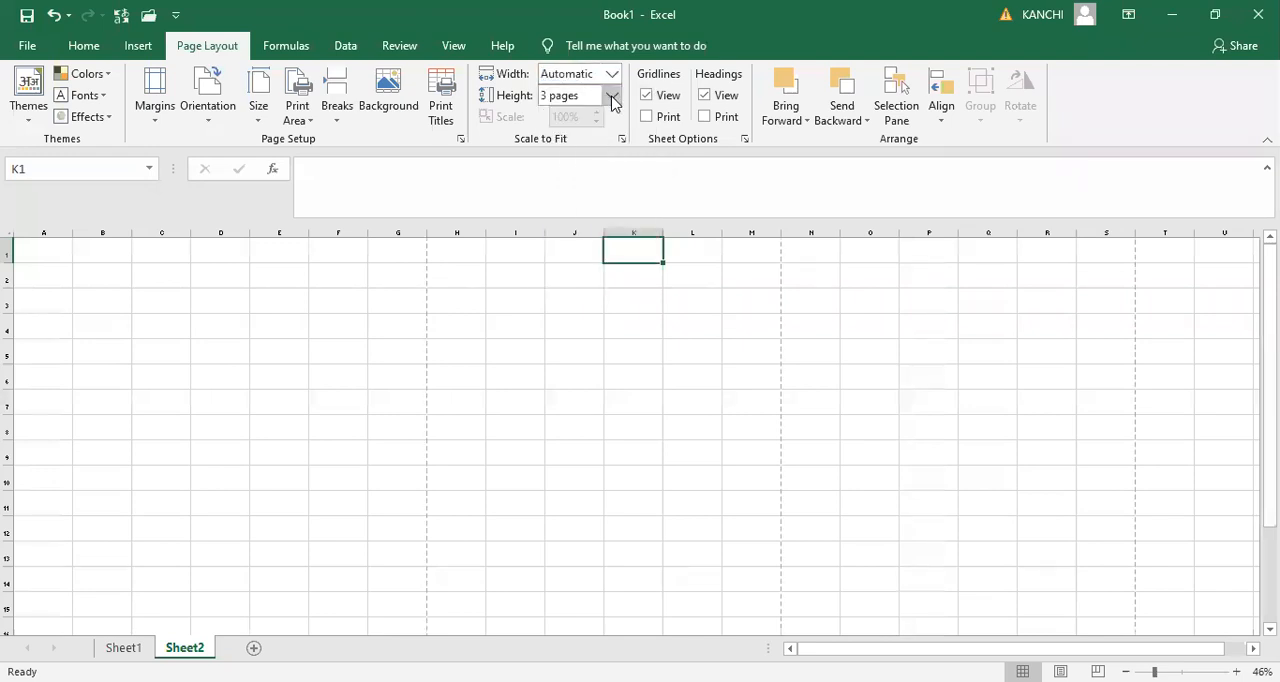
click(611, 96)
click(574, 120)
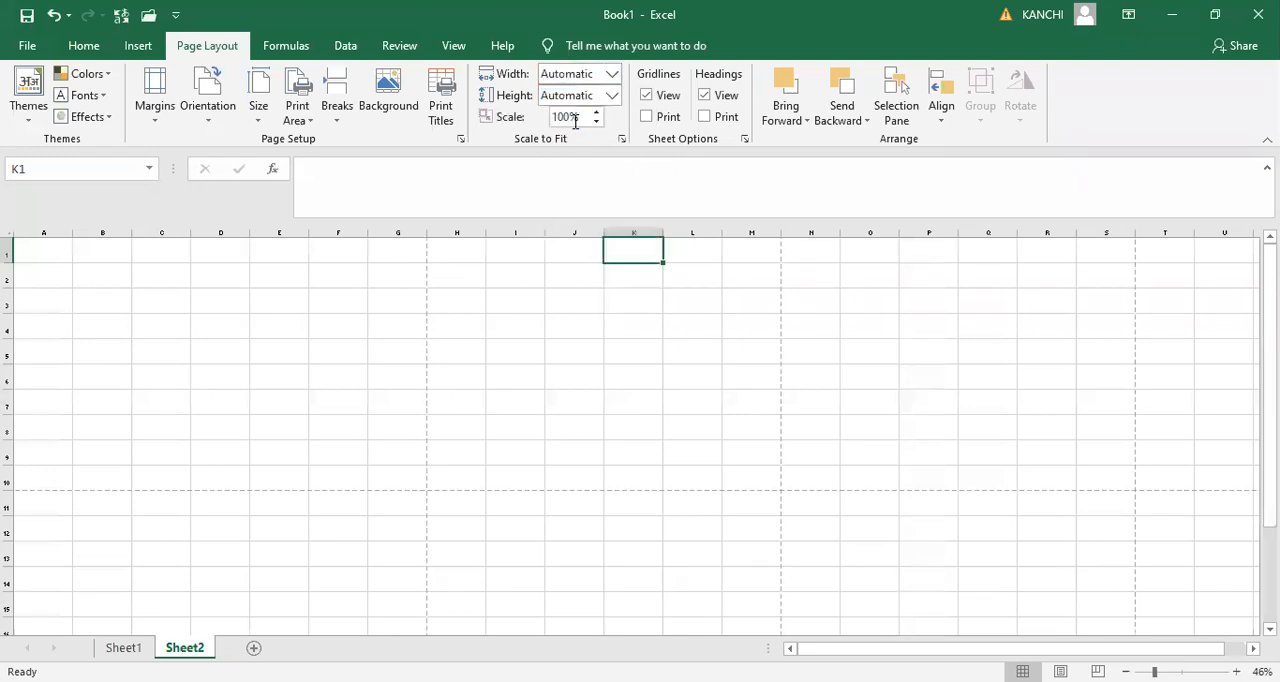
- Change the page orientation of the emptied Sheet2 to portrait
click(43, 255)
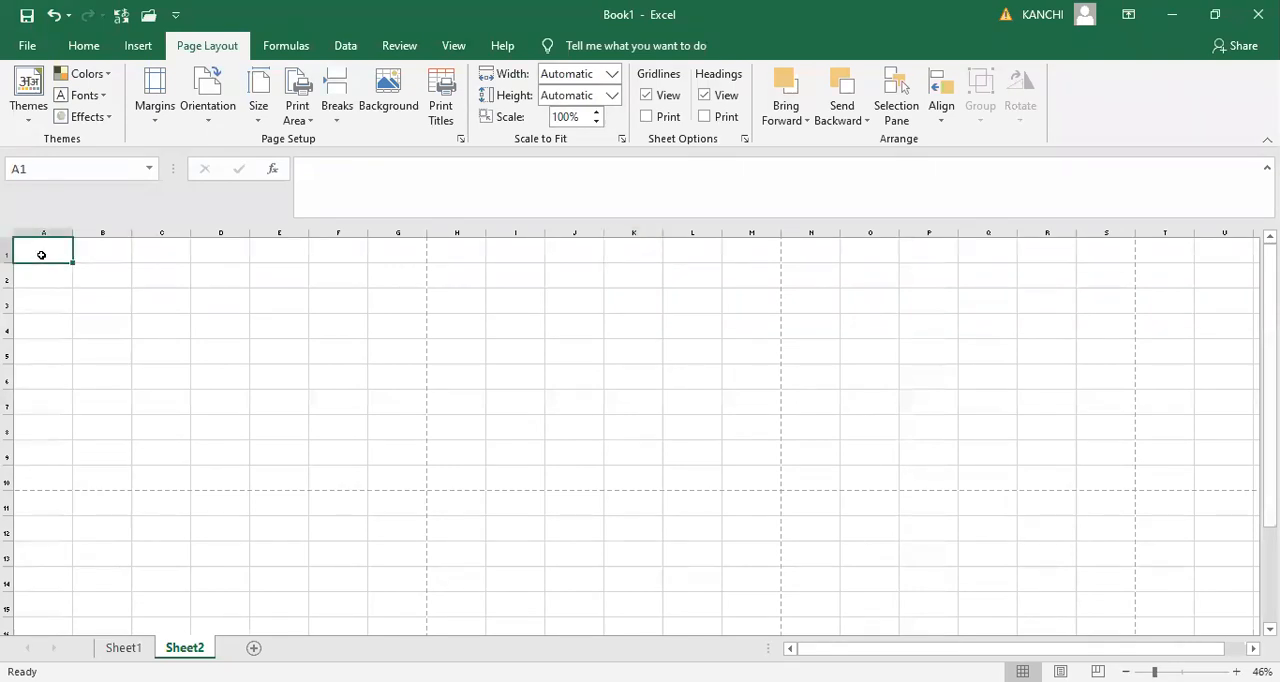
click(208, 115)
click(229, 166)
- Enter the heading "name" in cell A1 and set its font size to 18
text(name)
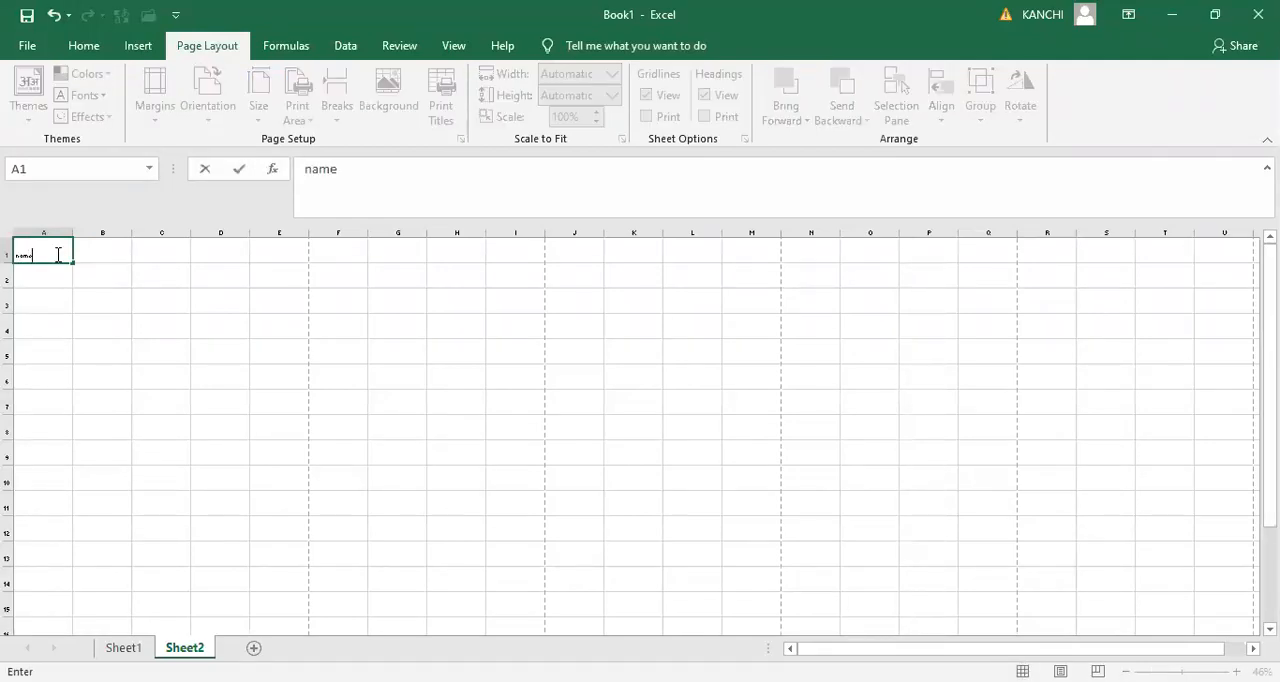
click(191, 297)
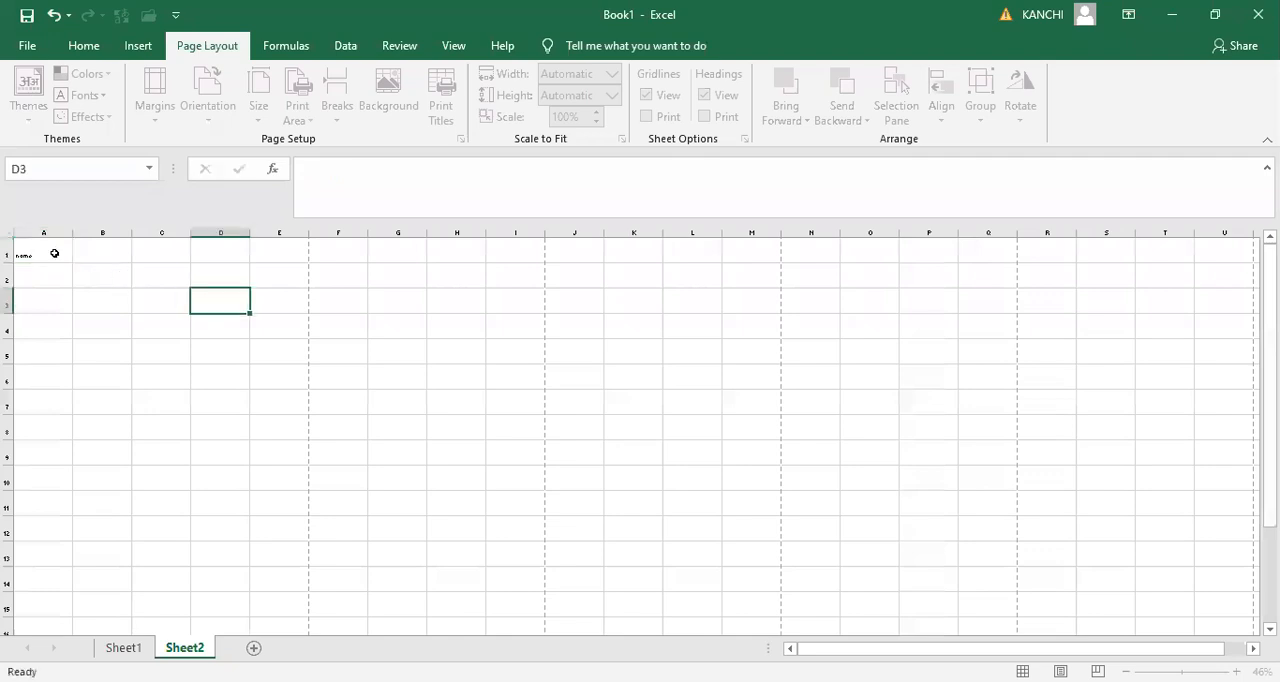
click(54, 251)
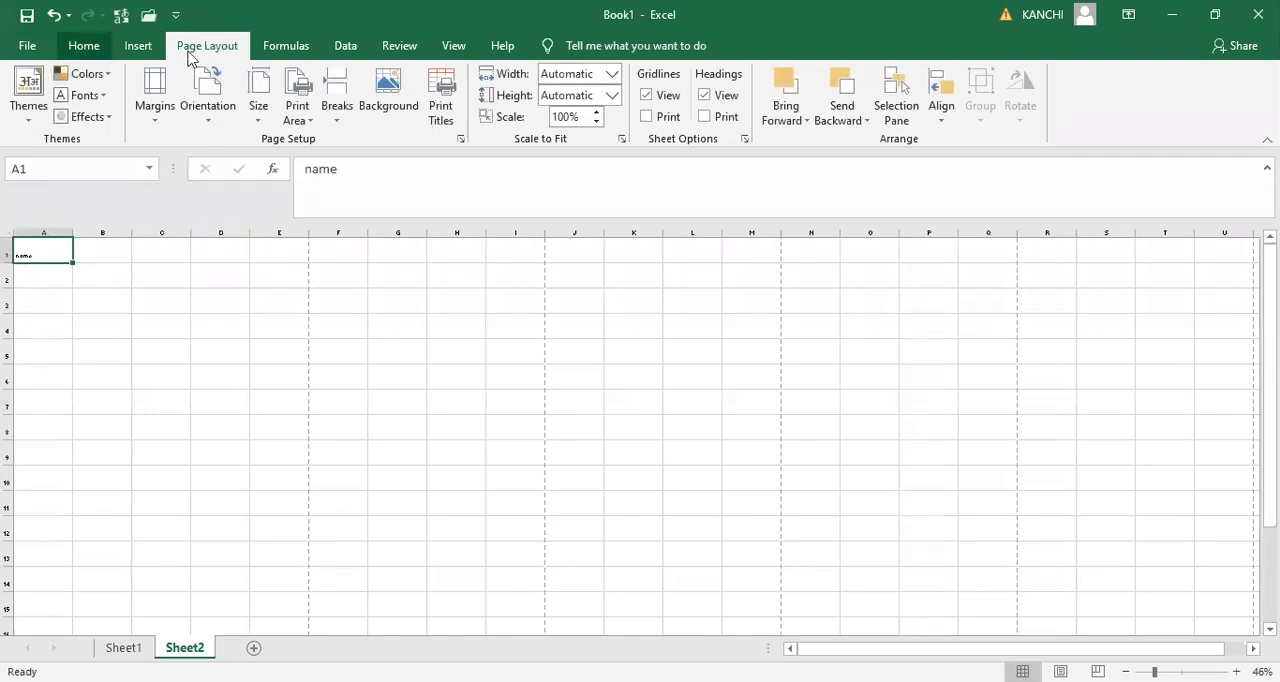
click(84, 46)
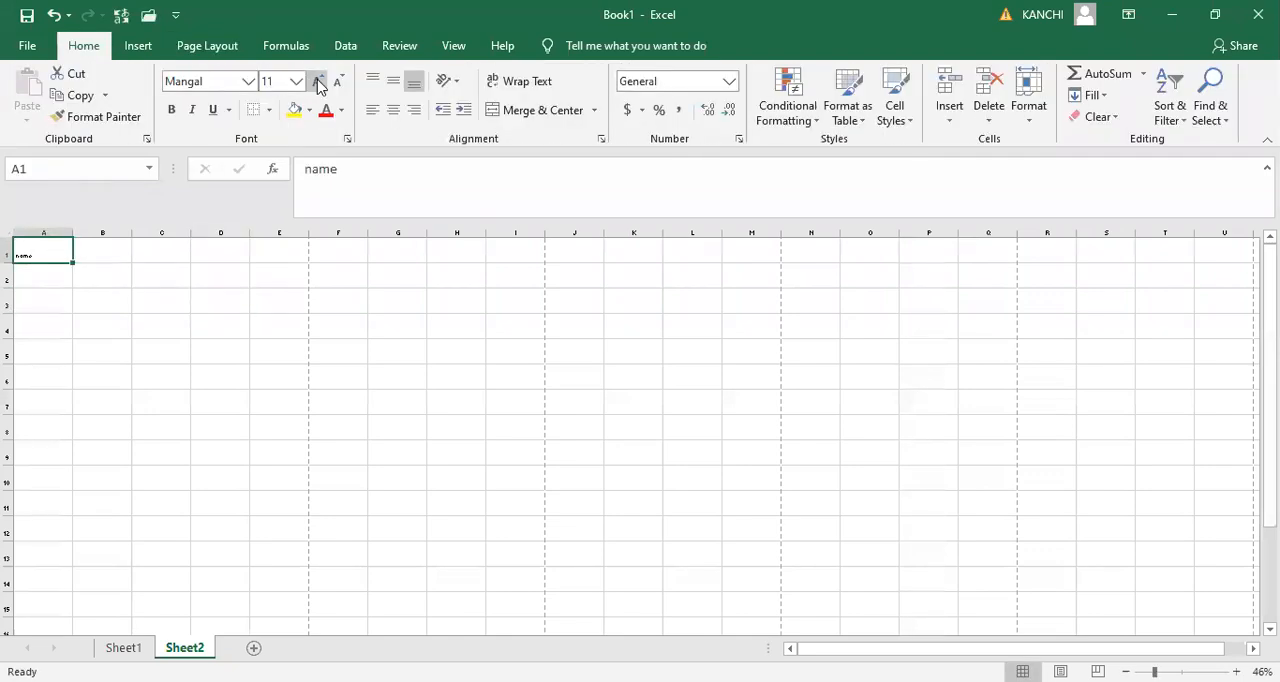
click(318, 81)
click(318, 81)
click(318, 81)
click(318, 81)
click(318, 81)
click(318, 81)
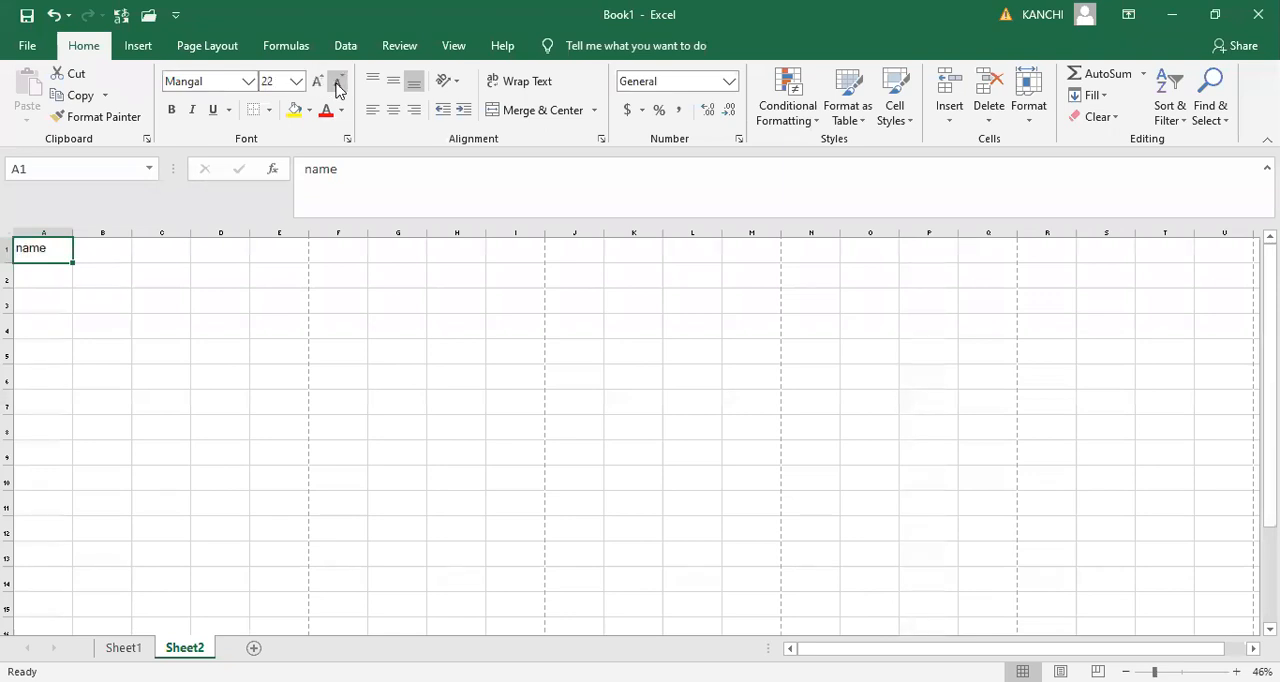
click(338, 84)
click(338, 84)
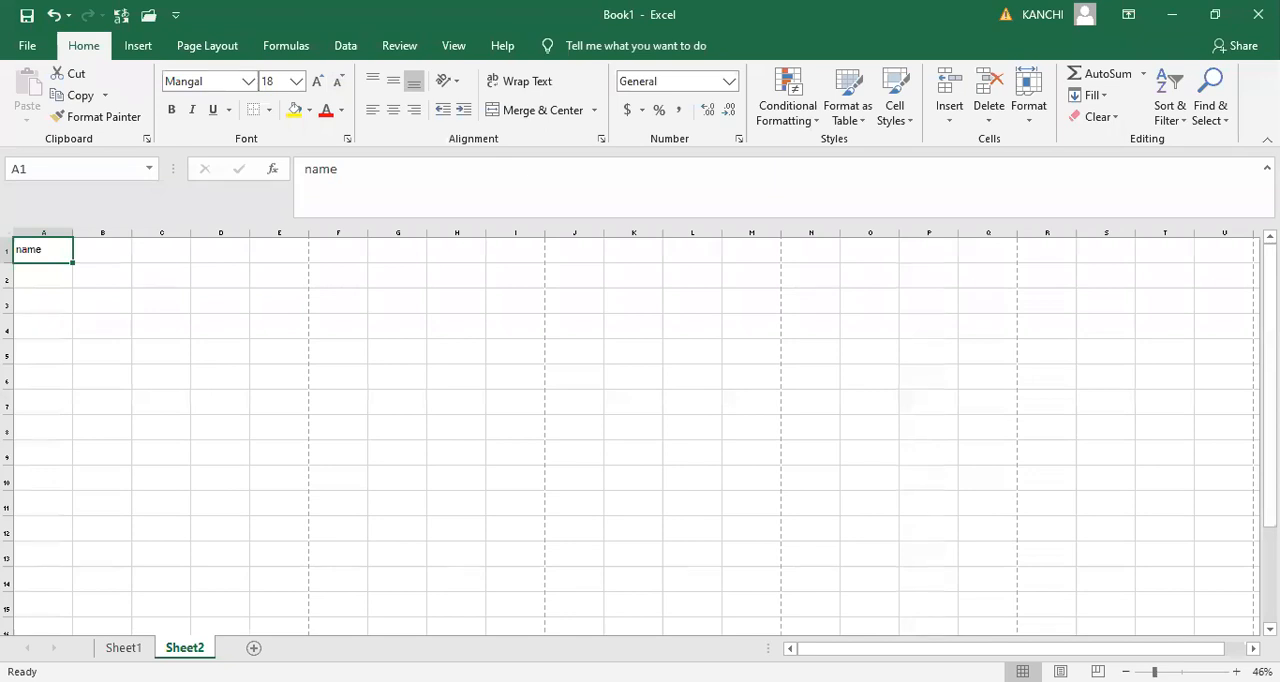
- Replace the A1 heading with "name of the…", add english, telugu, hindhi, maths, science, social and g.k in B1:H1, and enter student names in A2:A4
drag(1155, 672, 1180, 672)
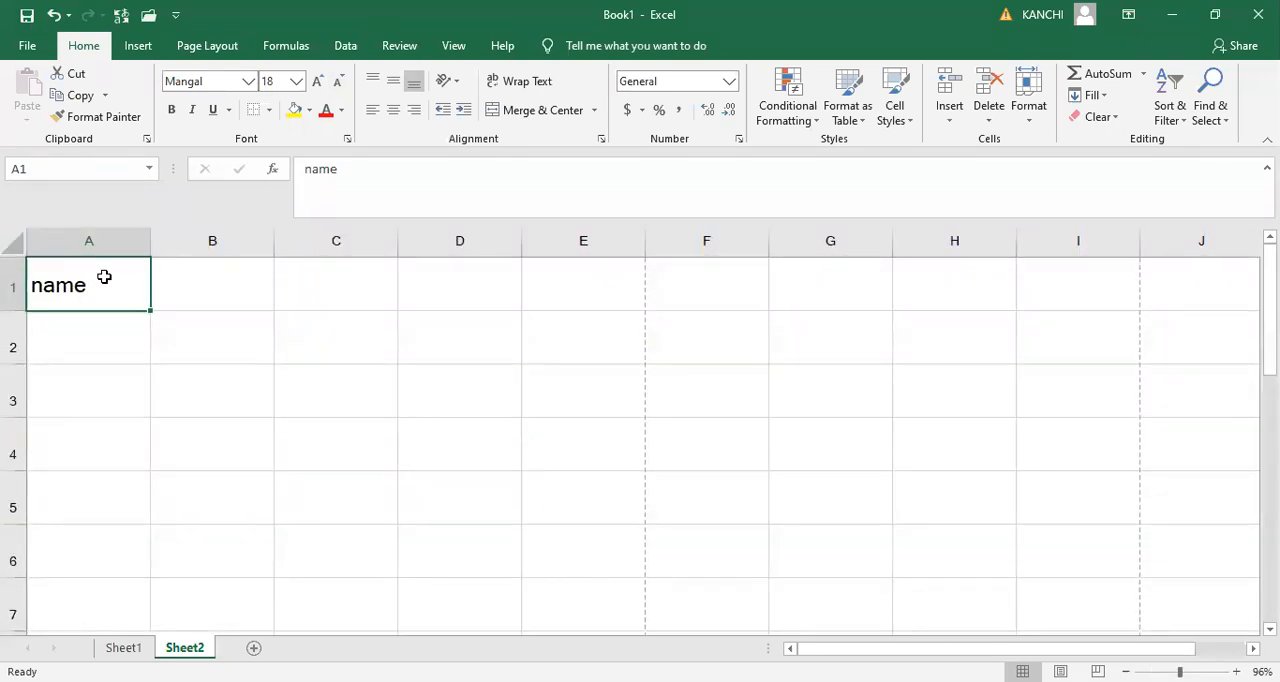
key(Right)
key(Left)
text(nam)
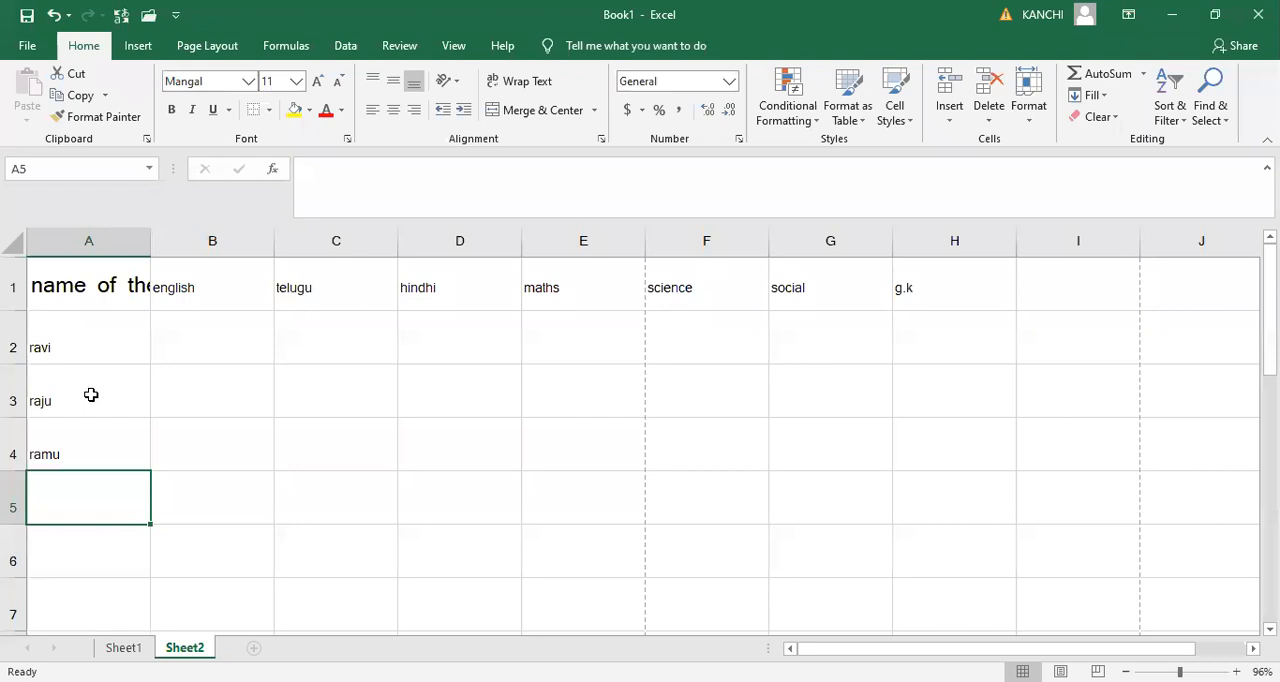
- Continue the list of students in column A by entering one first name per cell from A5 to A14
text(ravi)
key(Return)
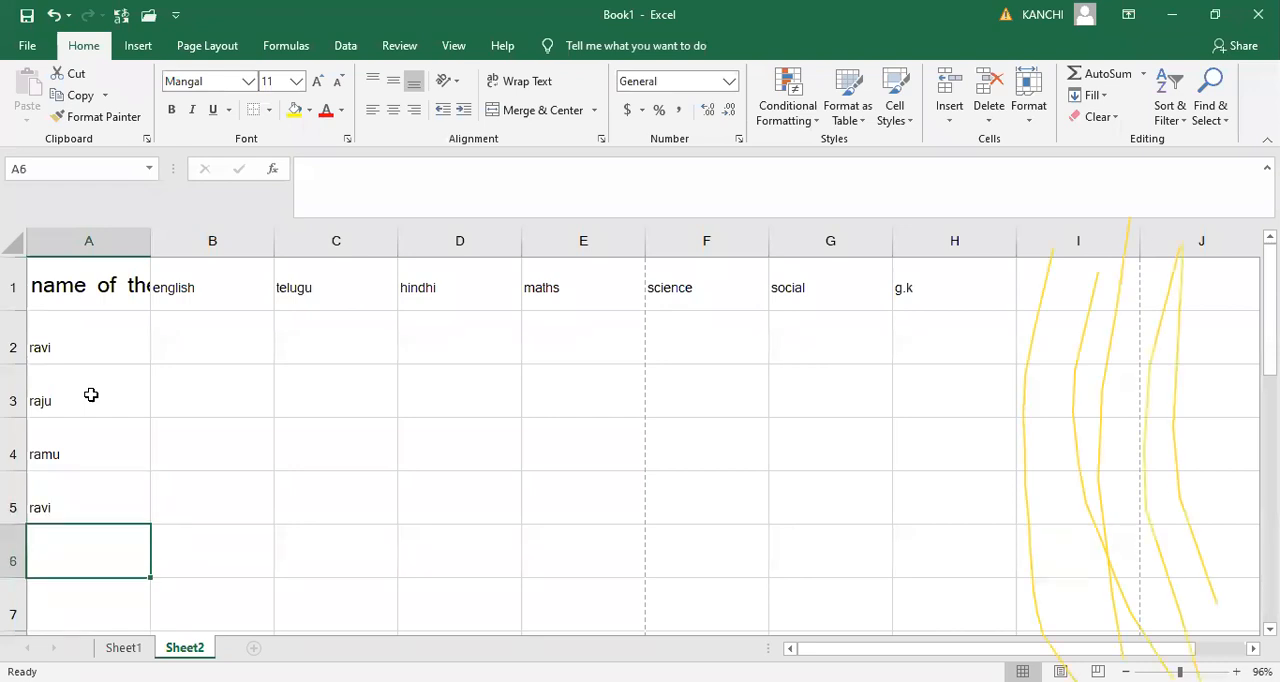
text(sankar)
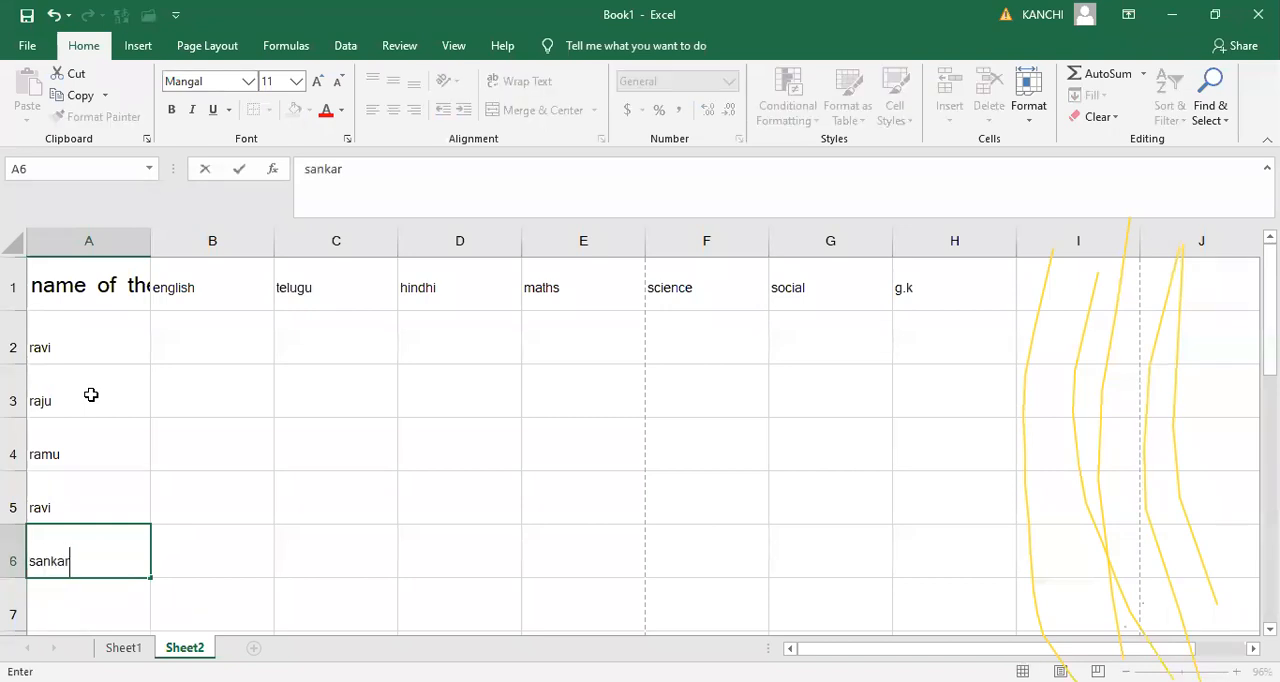
key(Return)
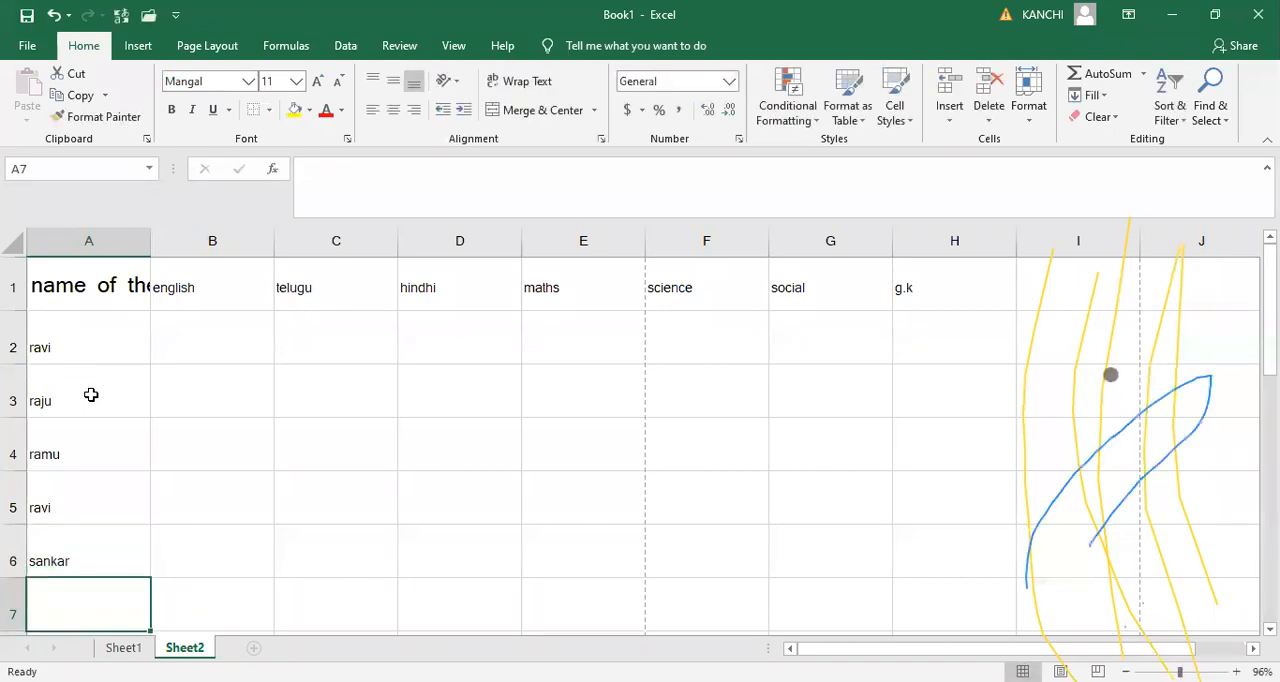
text(santu)
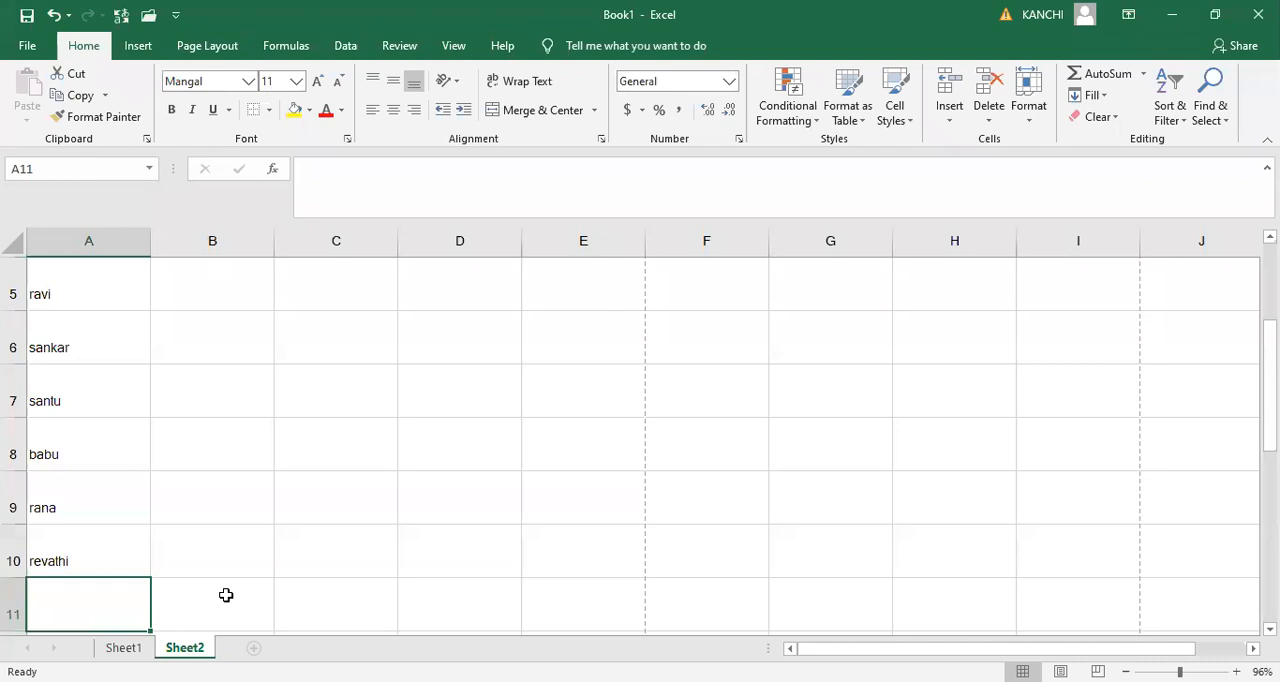
text(pruthvi)
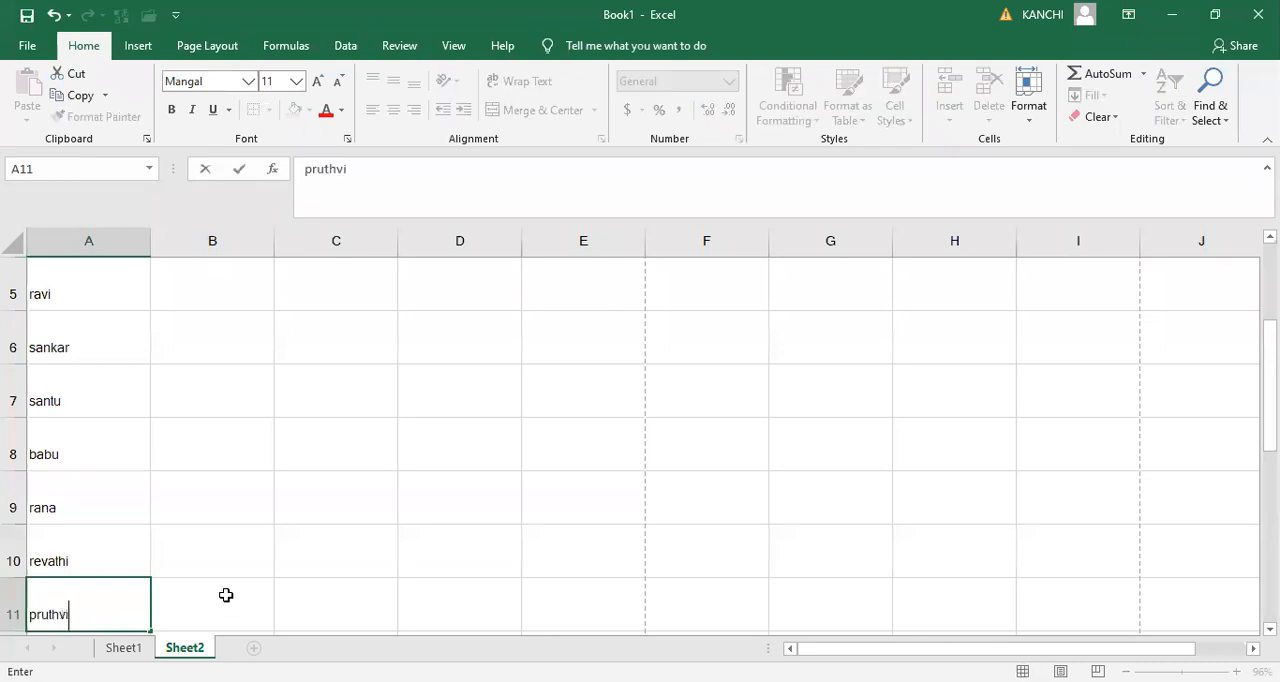
key(Return)
text(pavan)
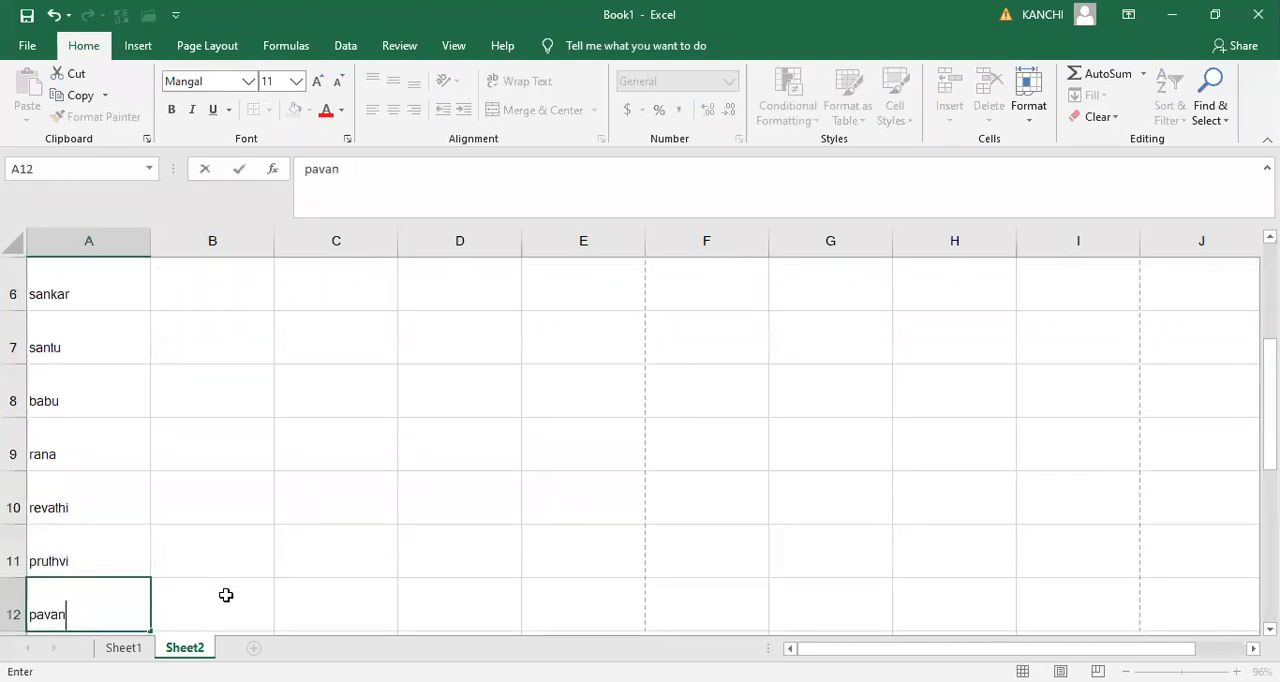
key(Return)
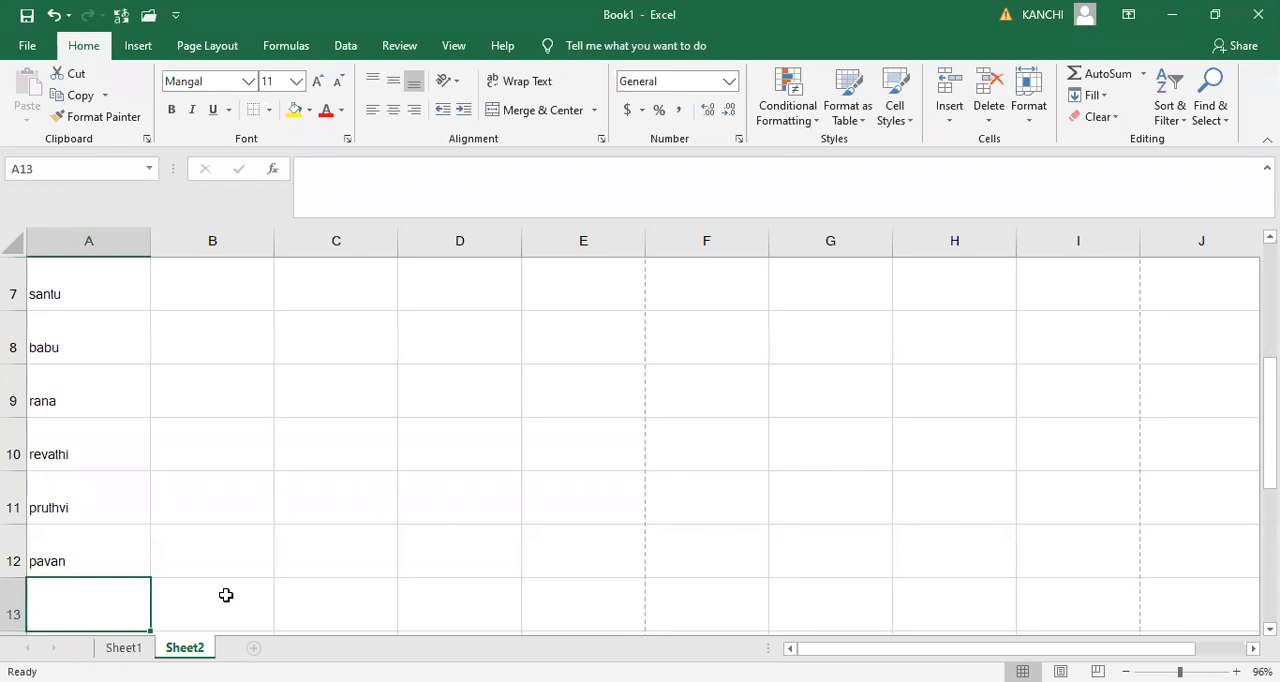
text(r)
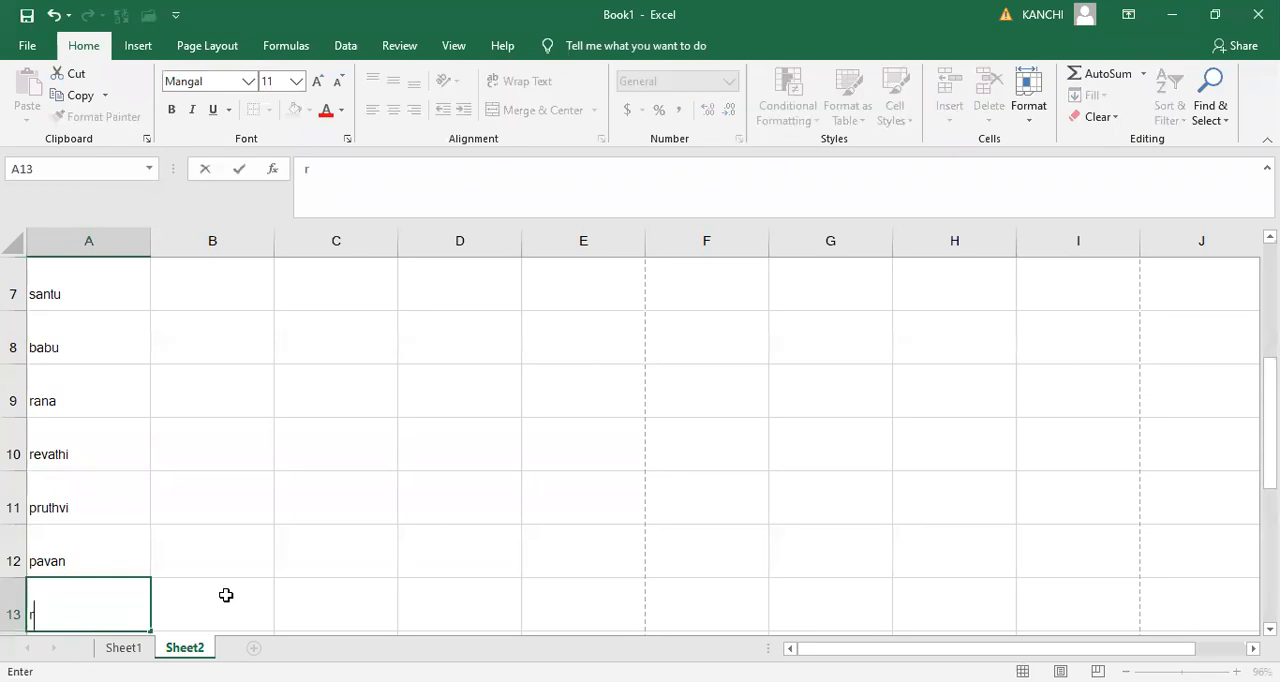
text(eva)
key(BackSpace)
text(eddy)
key(Return)
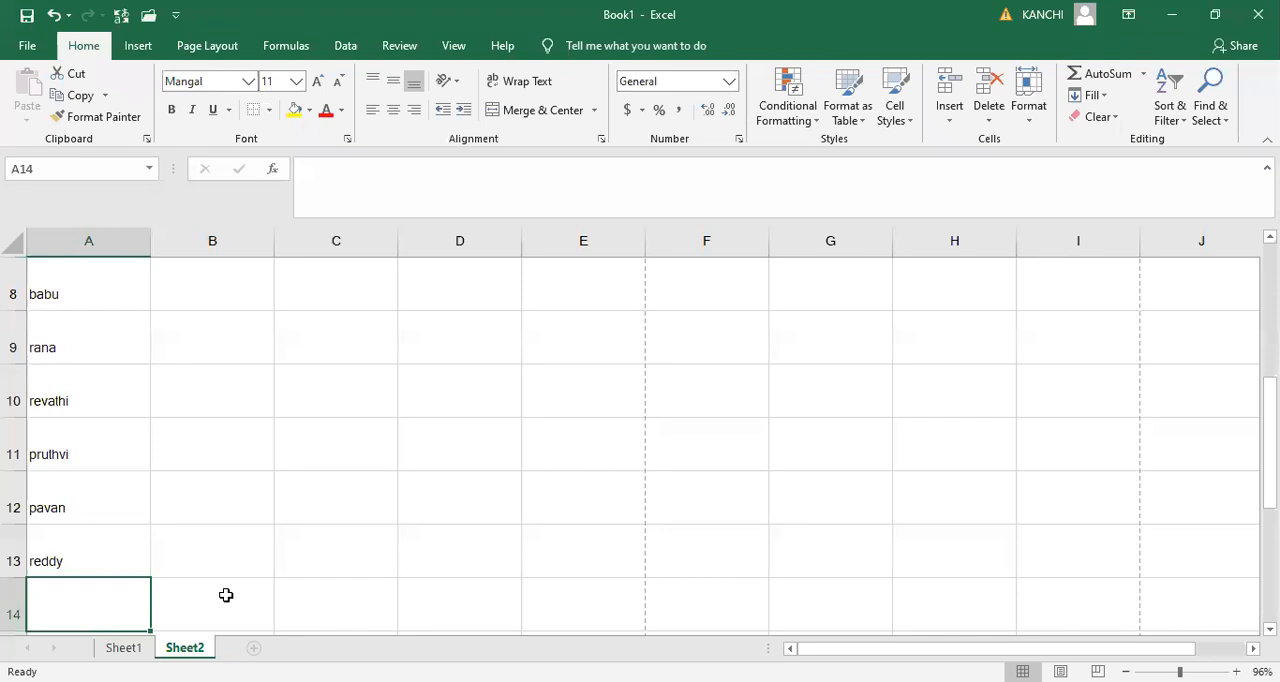
text(pra)
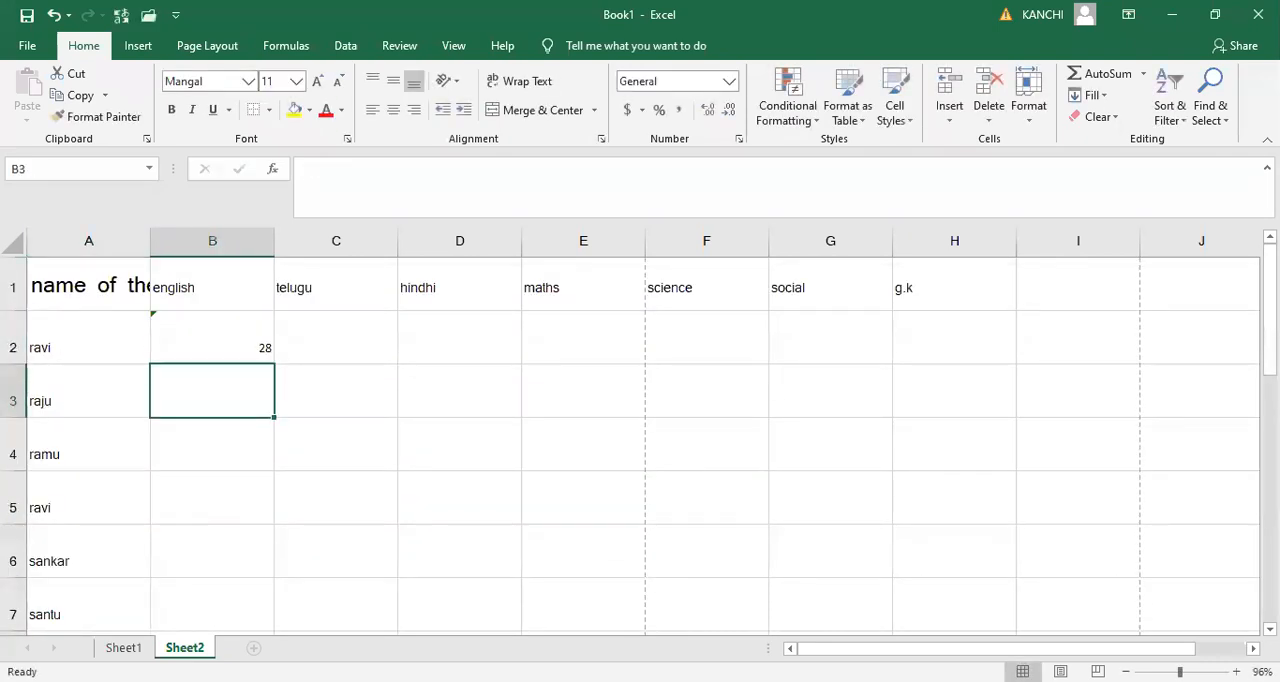
- Enter =RANDBETWEEN(10,50) in B2 and fill the formula down to row 14 and across to column G
click(212, 338)
drag(274, 364, 274, 556)
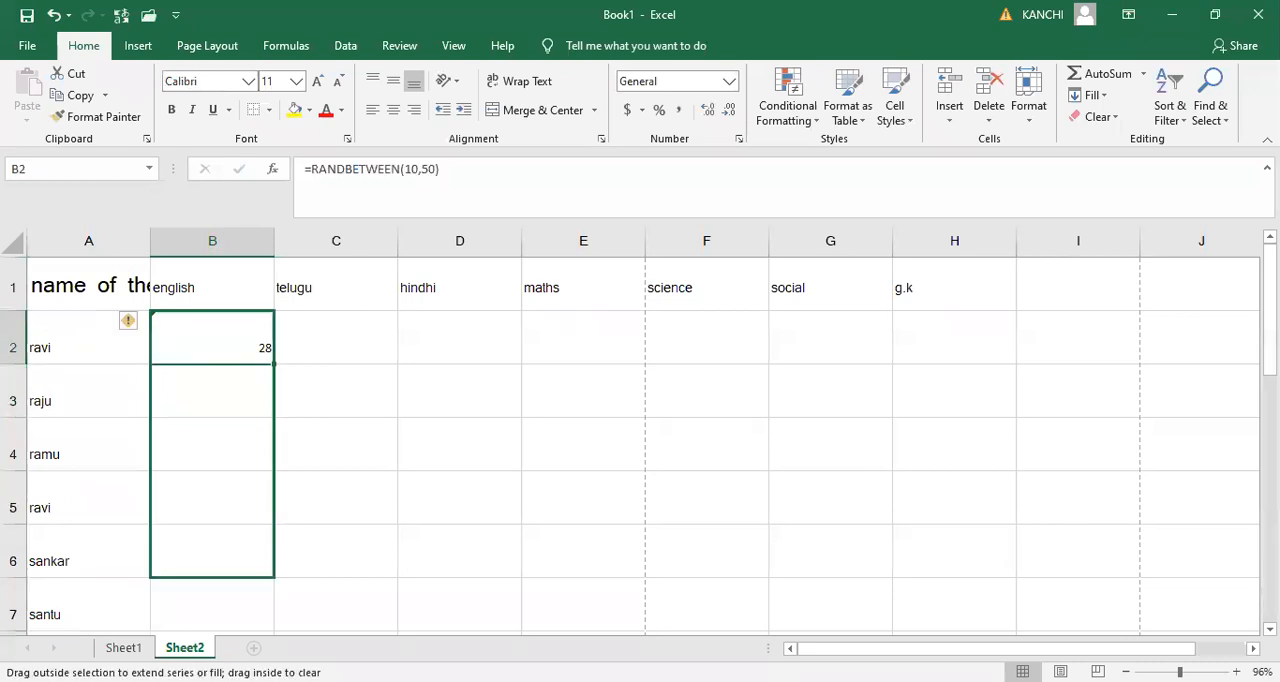
drag(274, 556, 857, 529)
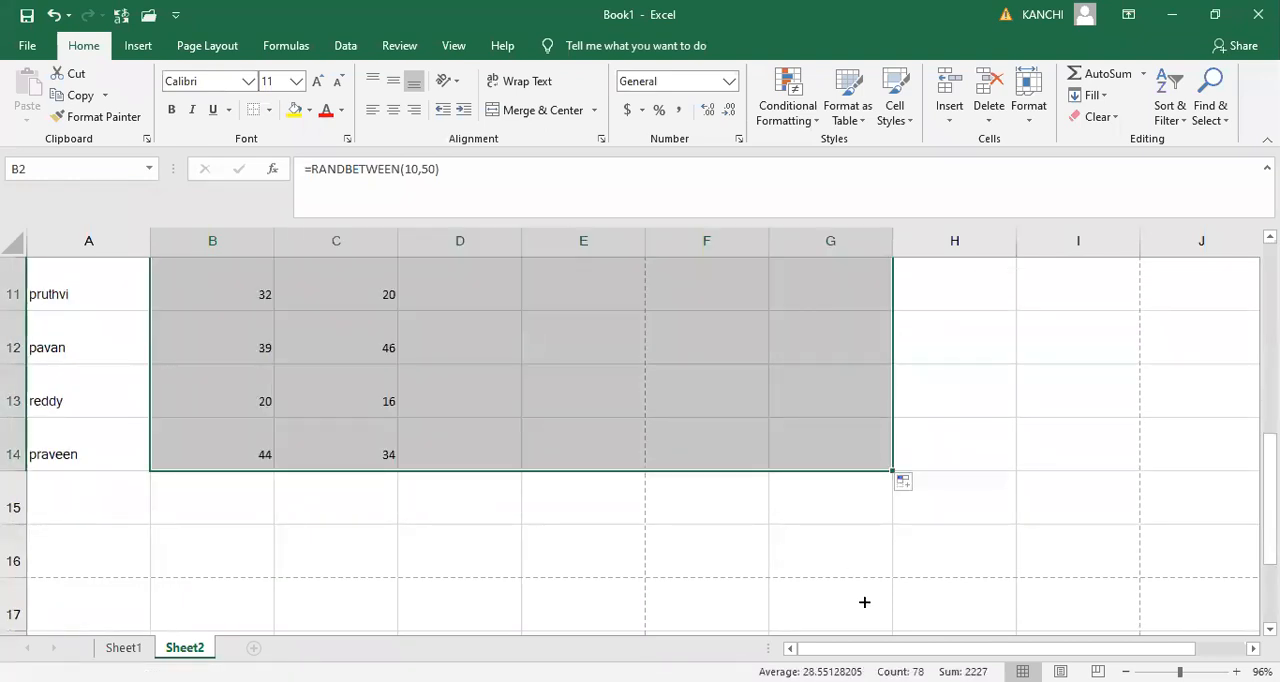
key(Up)
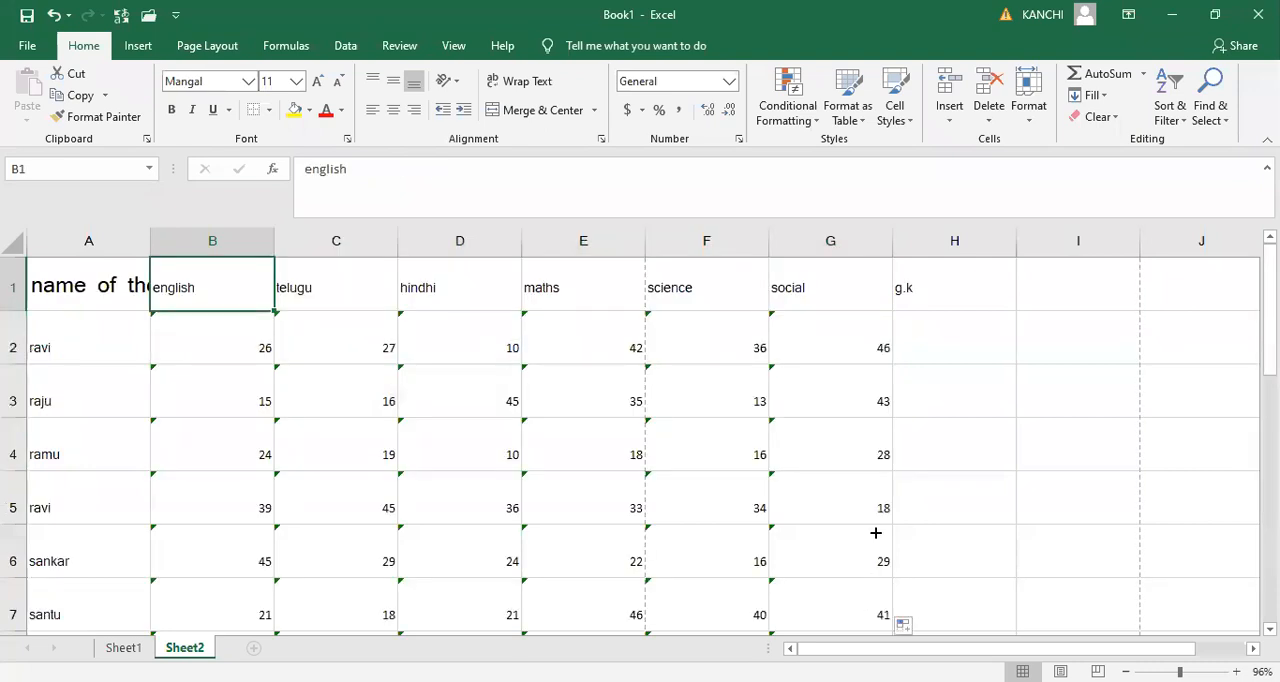
- Extend the random marks formula from B2:G14 into the g.k column through H14
click(875, 533)
mouse_move(194, 336)
mouse_down()
mouse_move(583, 340)
mouse_move(830, 603)
mouse_up()
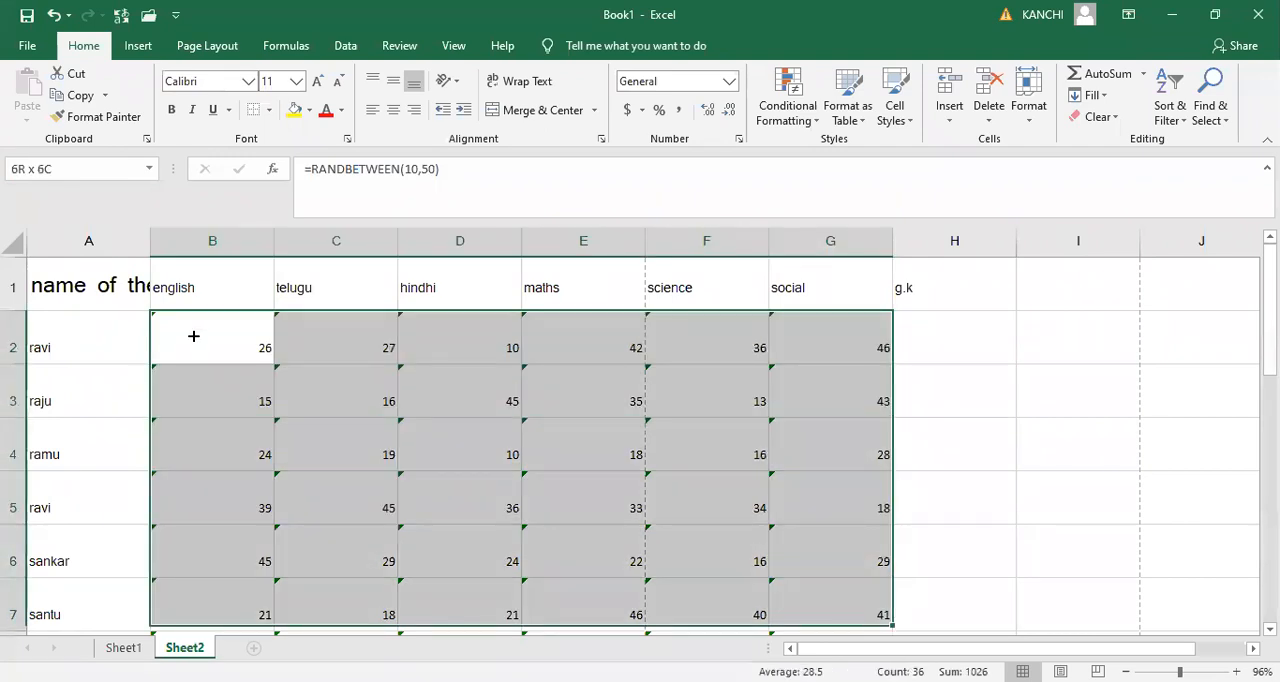
drag(830, 603, 990, 520)
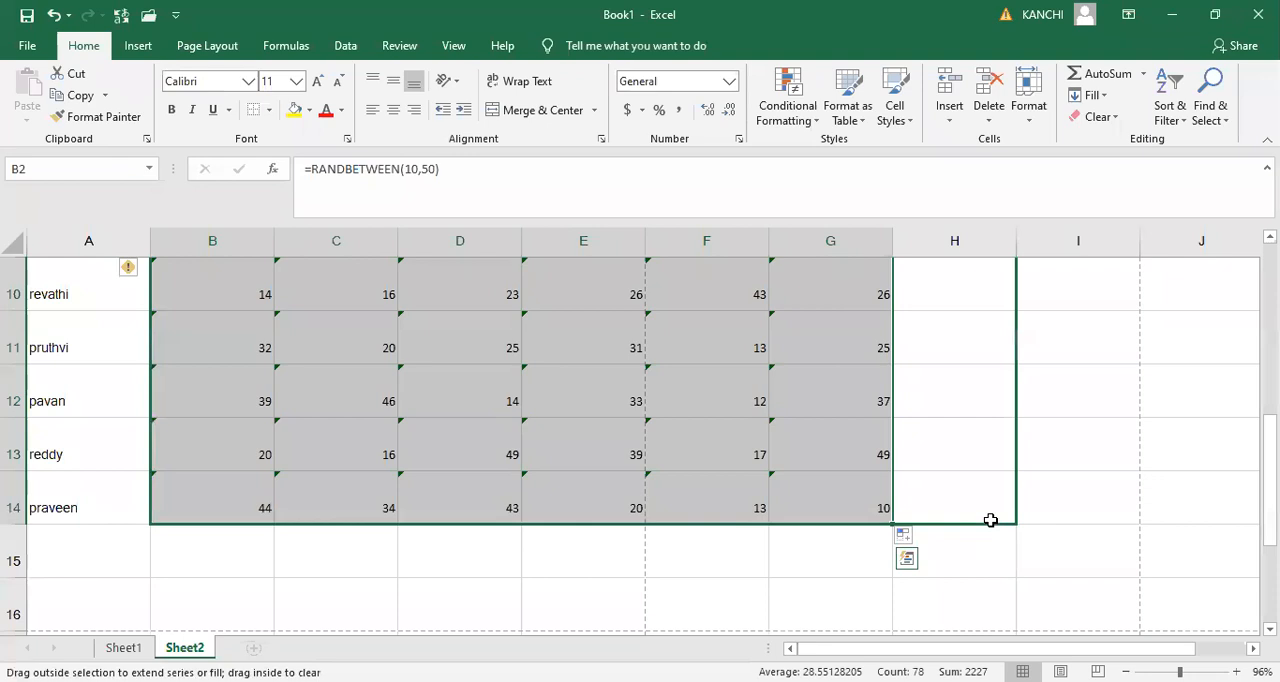
drag(990, 520, 989, 518)
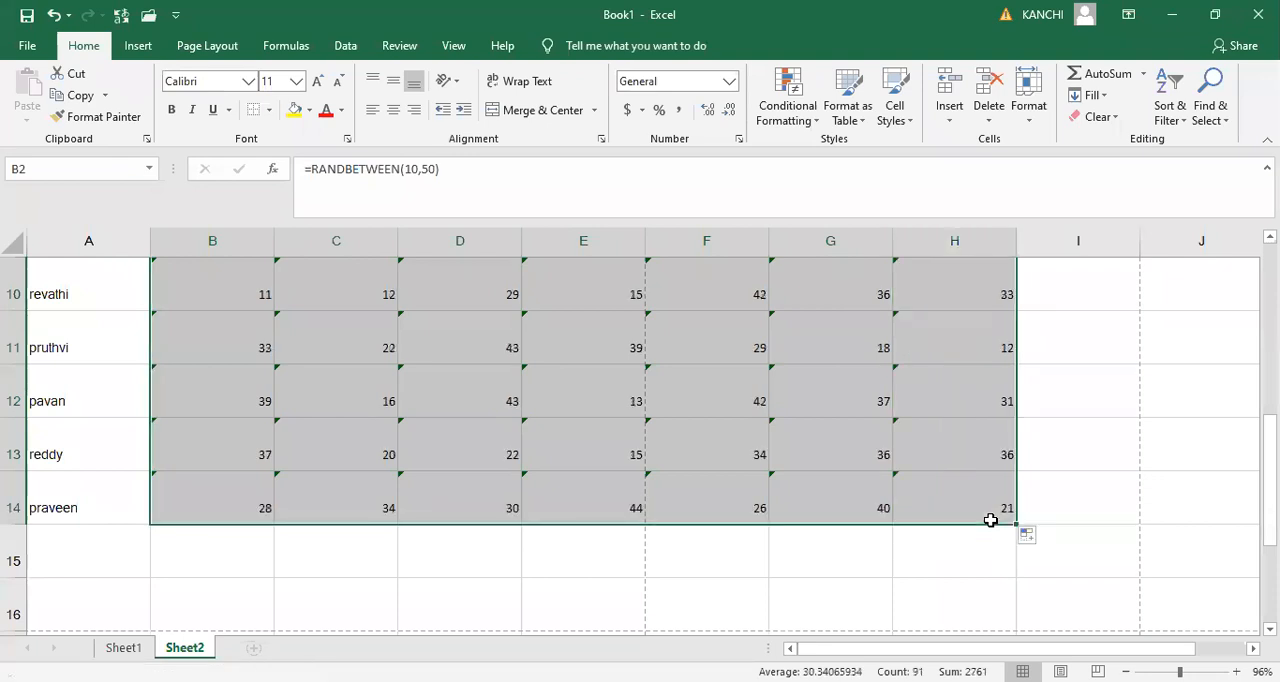
key(Up)
key(Down)
key(Down)
key(Right)
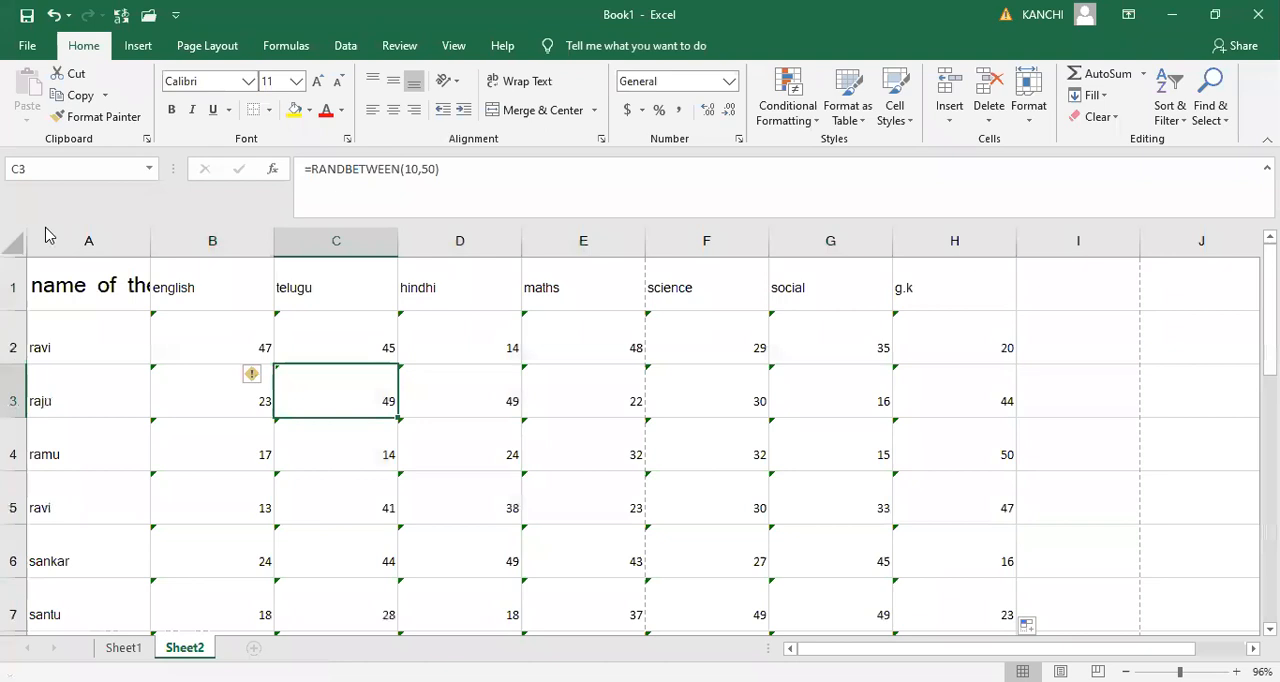
- Set the font of the entire worksheet to Mangal at size 15
click(14, 243)
click(232, 80)
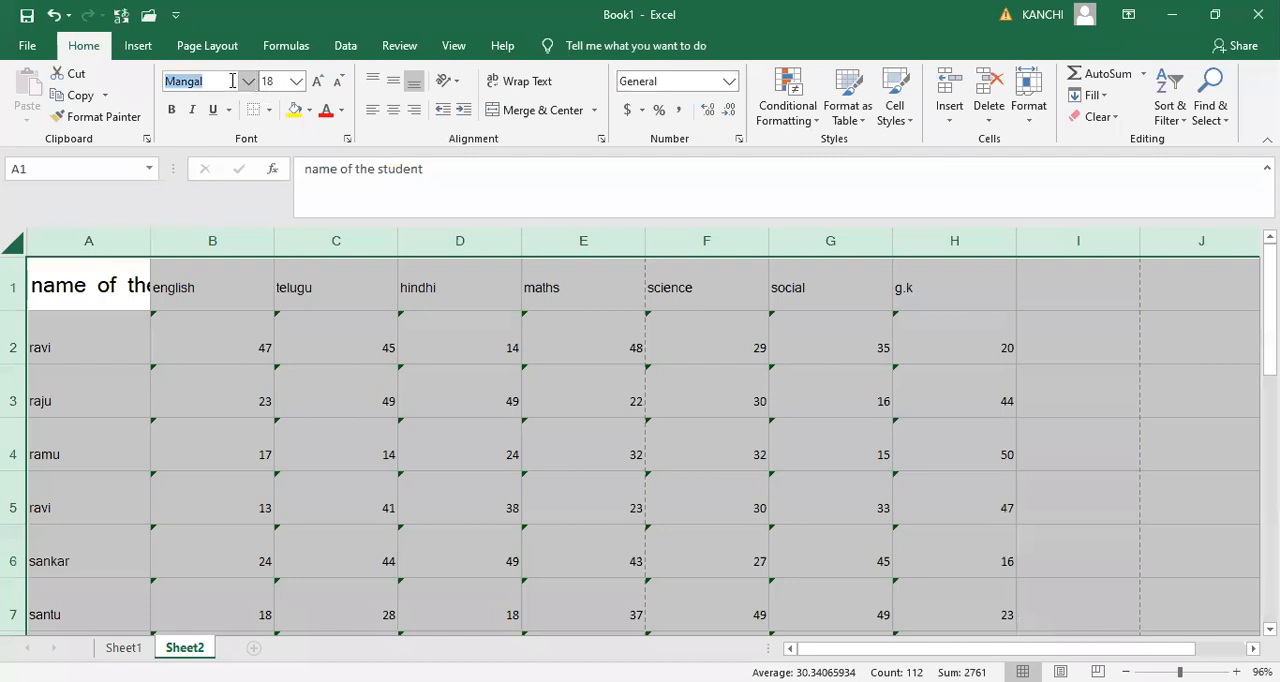
click(232, 80)
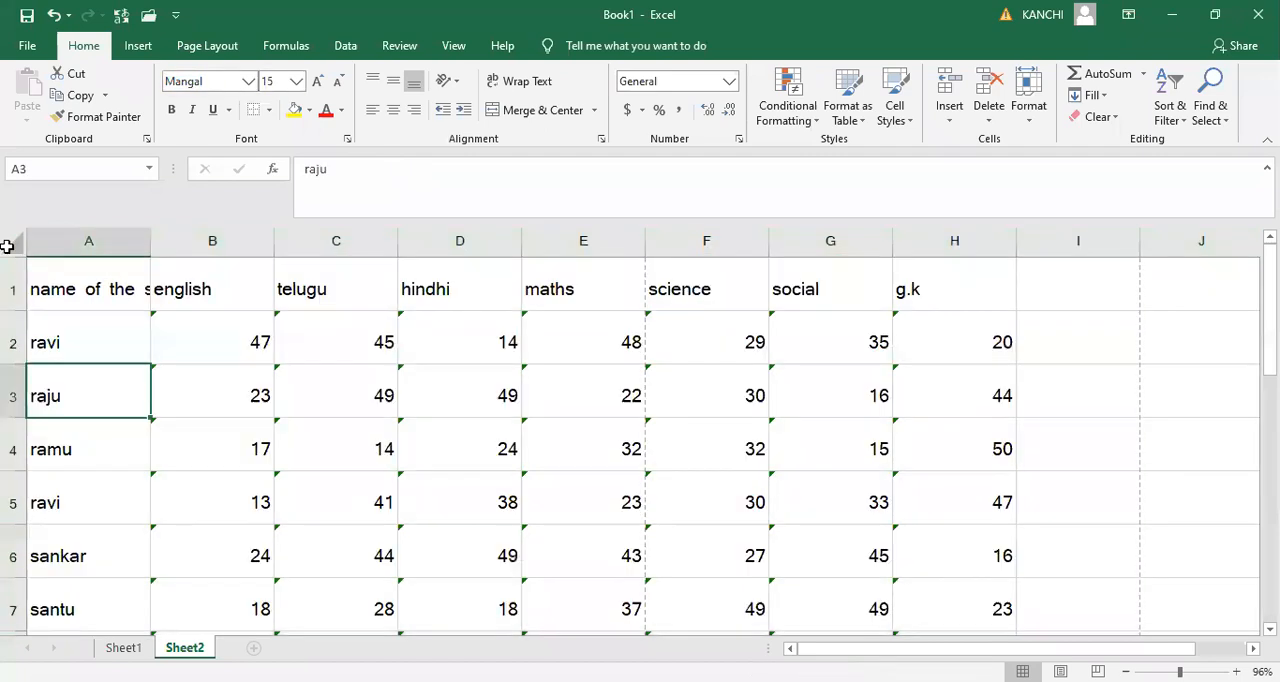
- Autofit all rows and columns of the worksheet to the enlarged marks table text
click(100, 285)
click(14, 247)
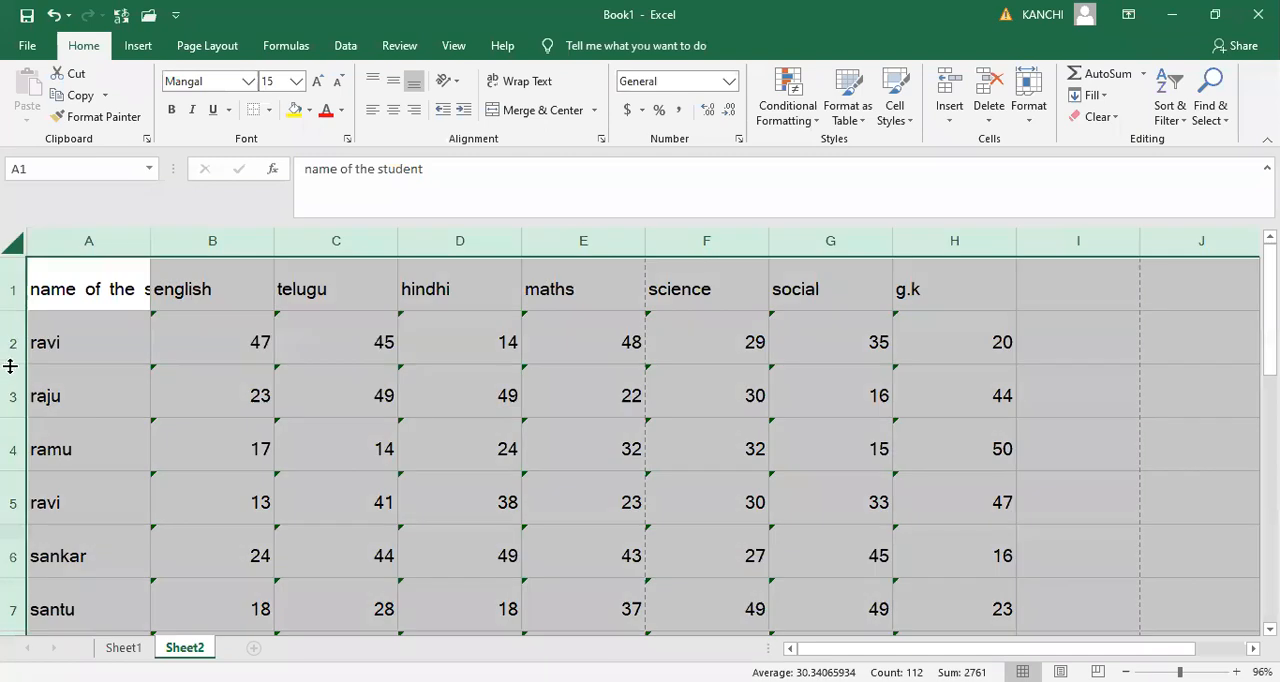
double_click(10, 366)
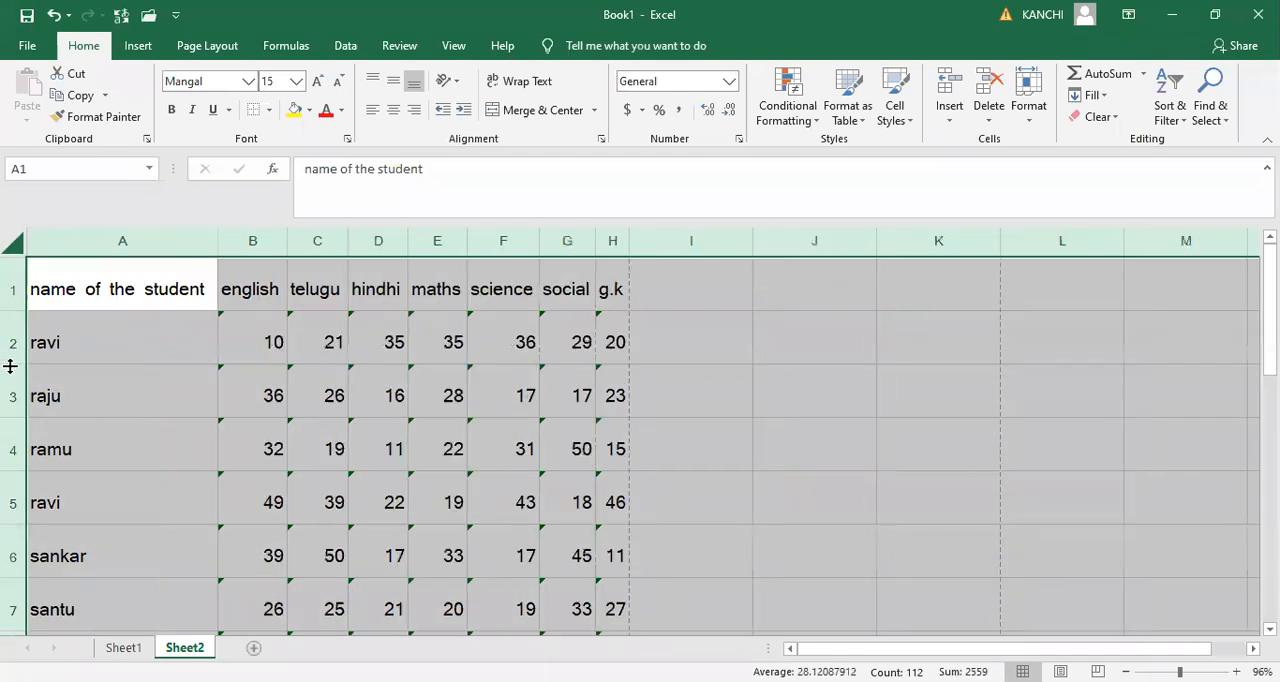
click(683, 352)
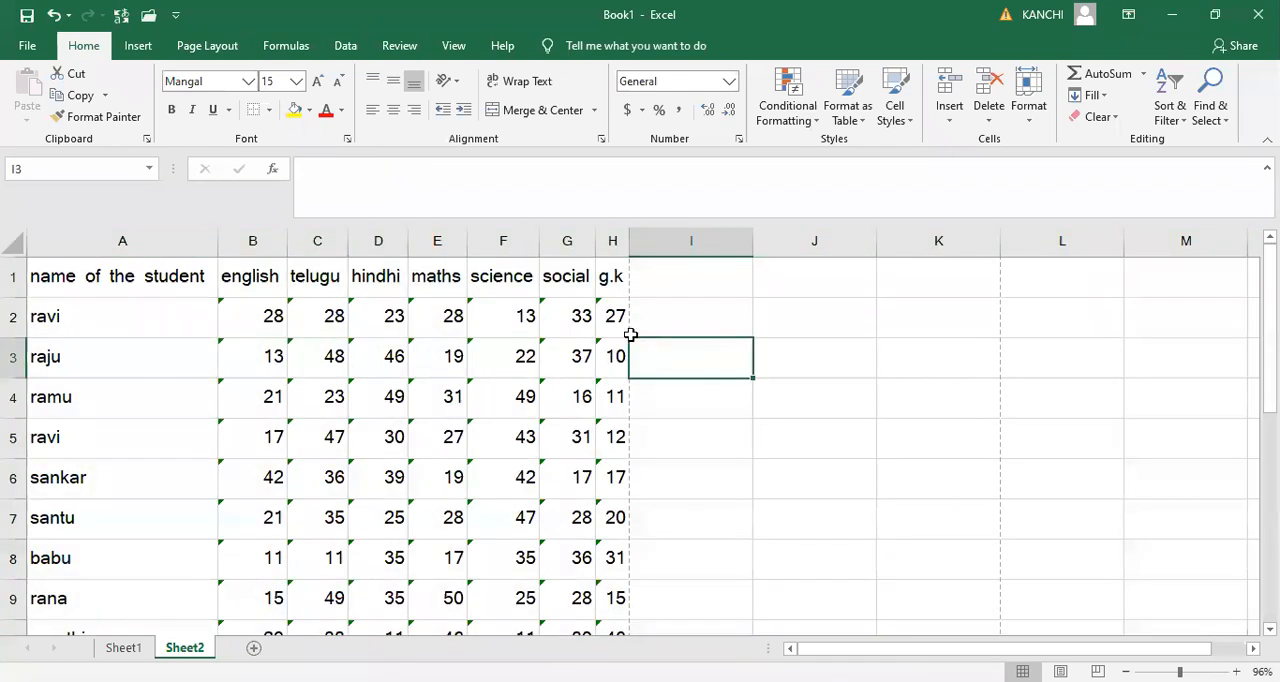
key(Down)
key(Down)
key(Down)
key(Down)
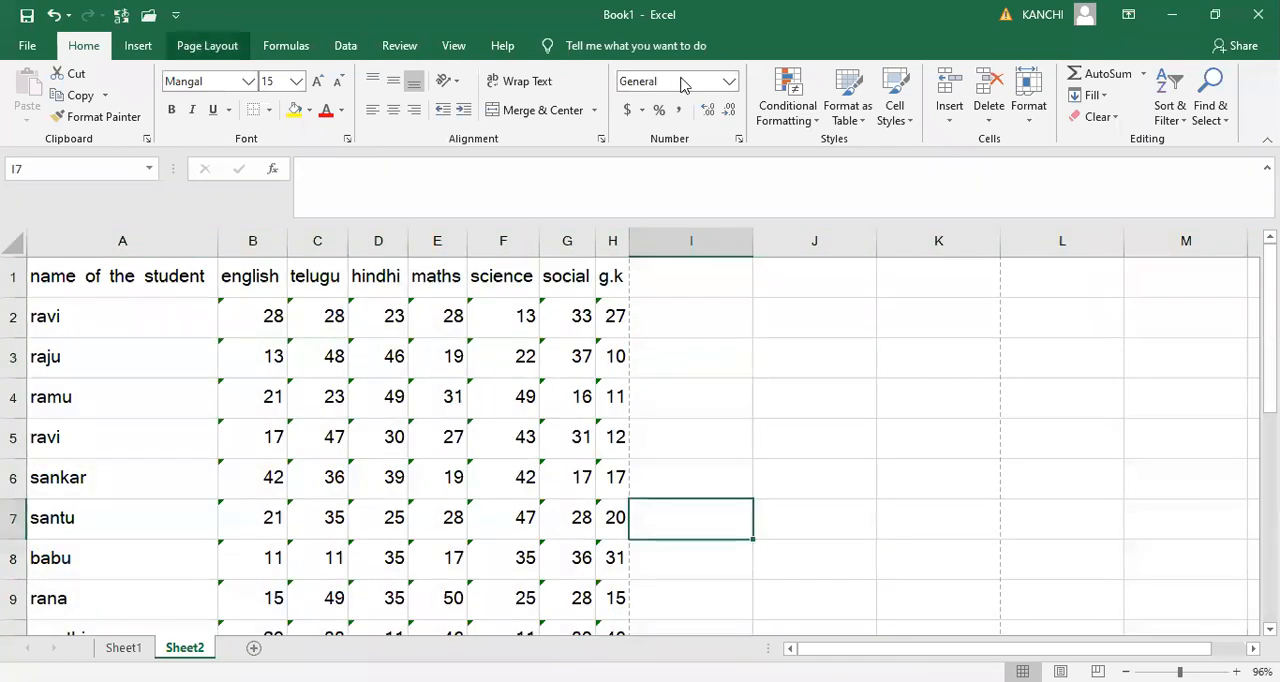
scroll(520, 141, down, 2)
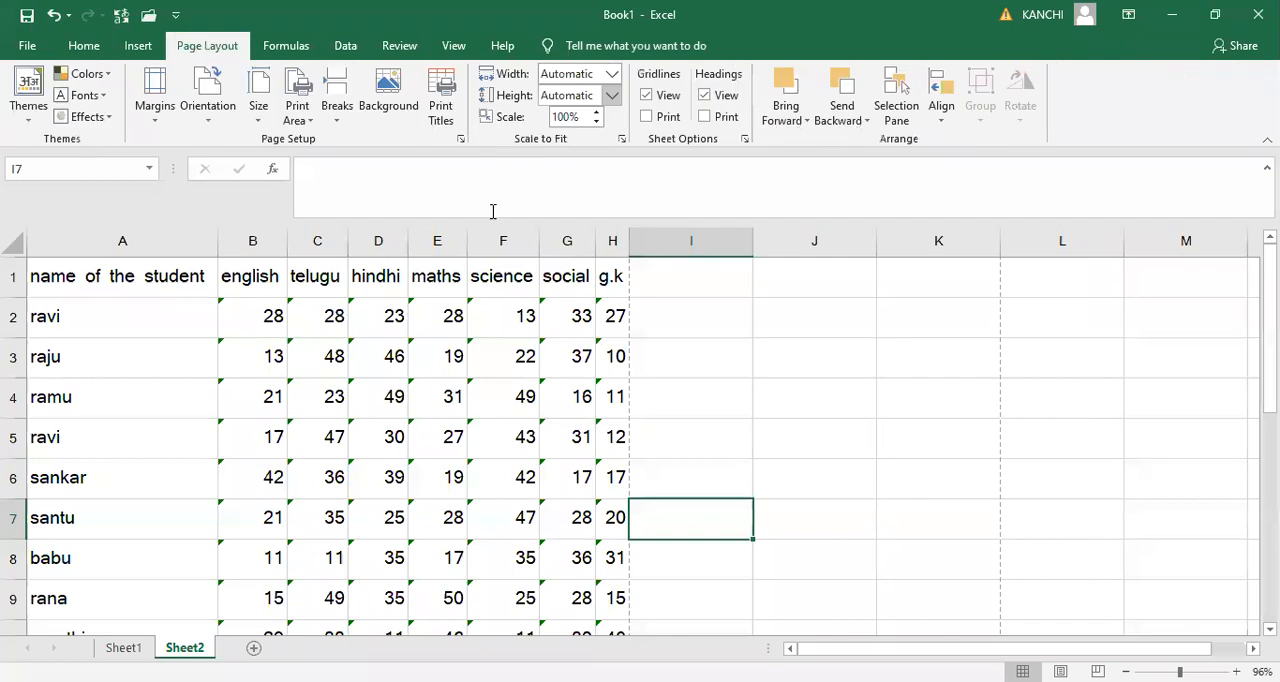
- Resize all columns of the worksheet to one equal width, nearly twice the current width of the english column
click(108, 272)
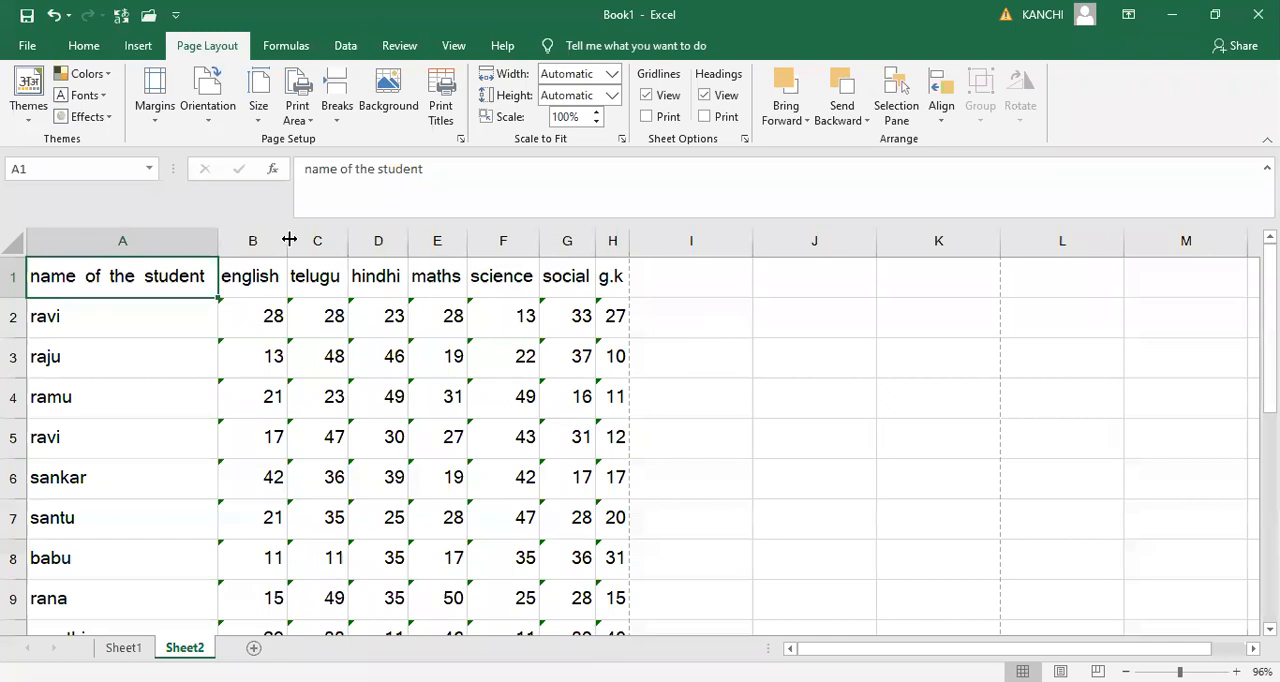
click(16, 241)
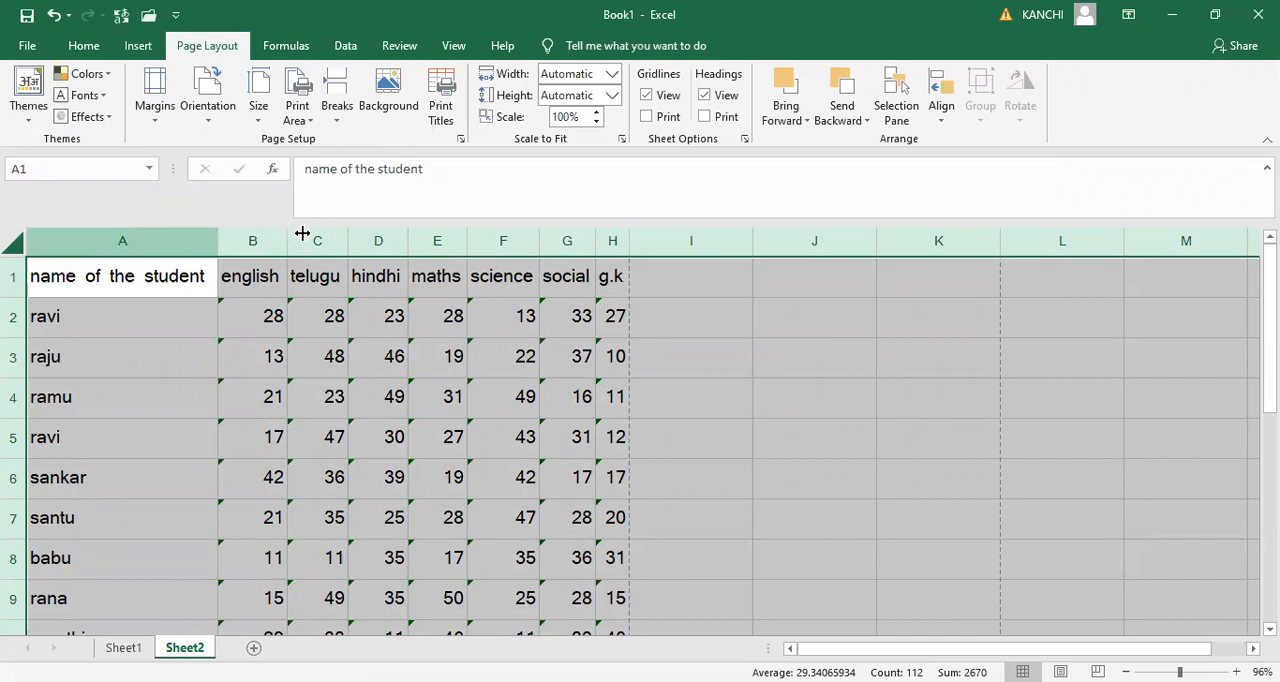
drag(302, 233, 324, 240)
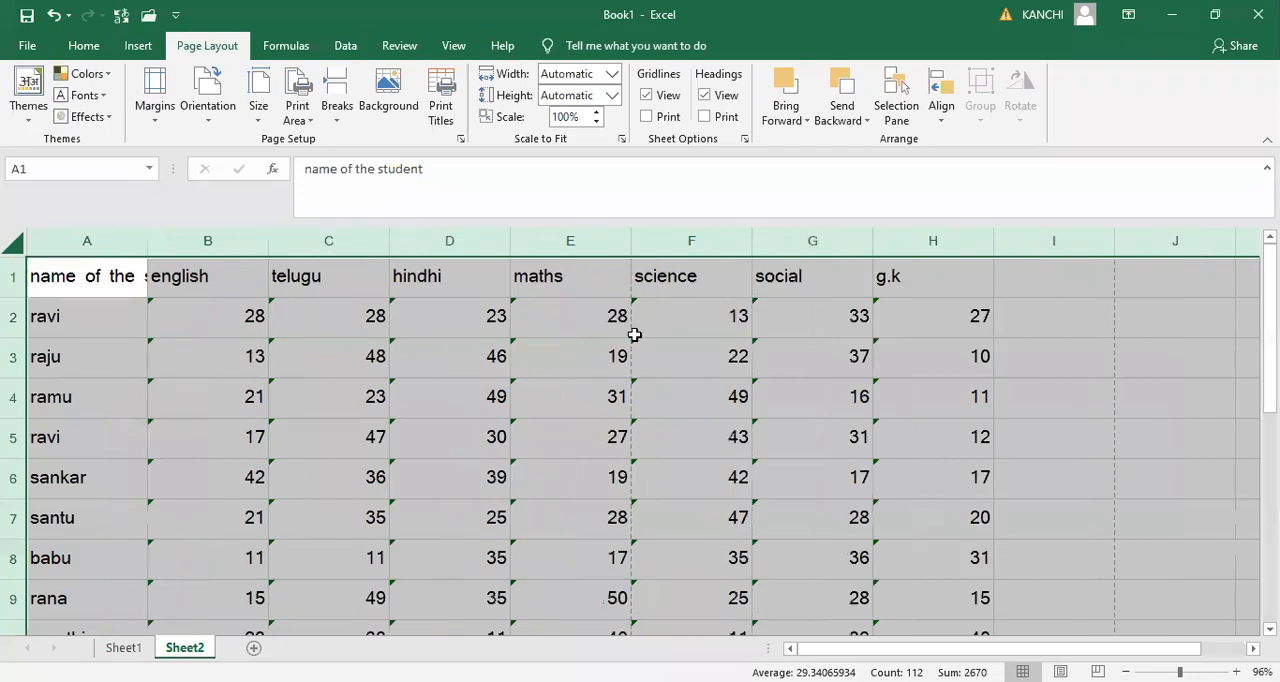
click(625, 365)
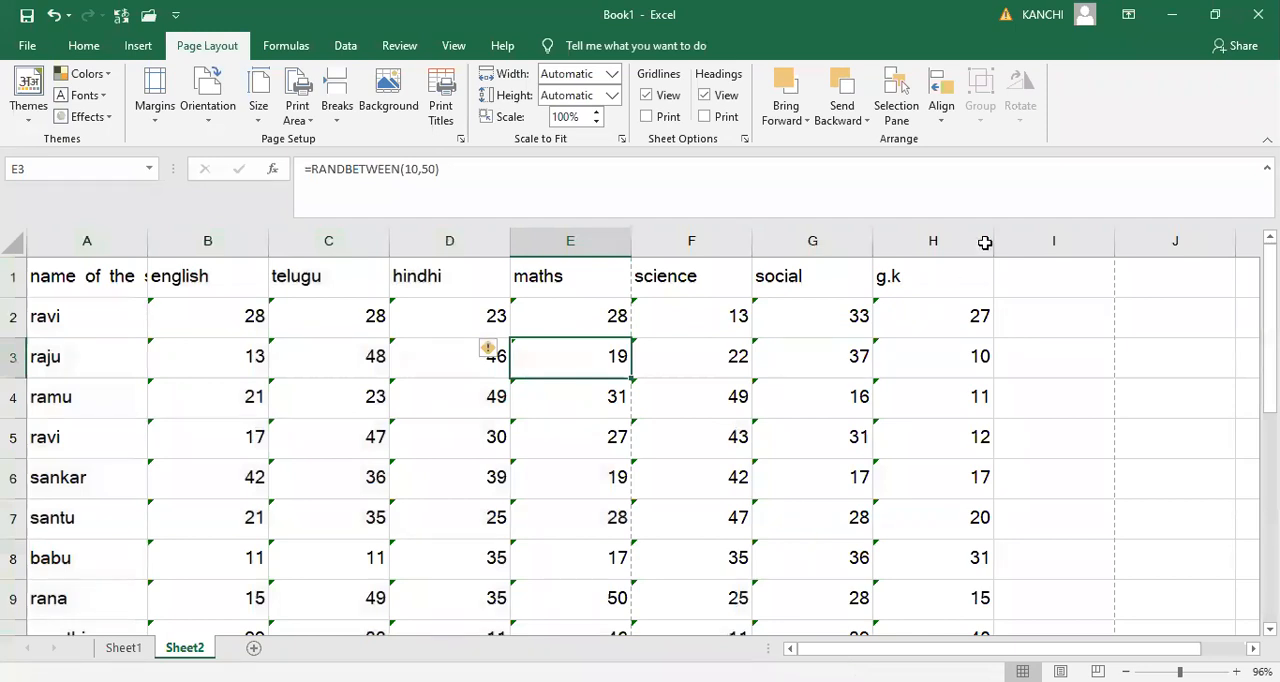
- Check both pages of the marks table in the print preview and return to the sheet
key(ctrl+p)
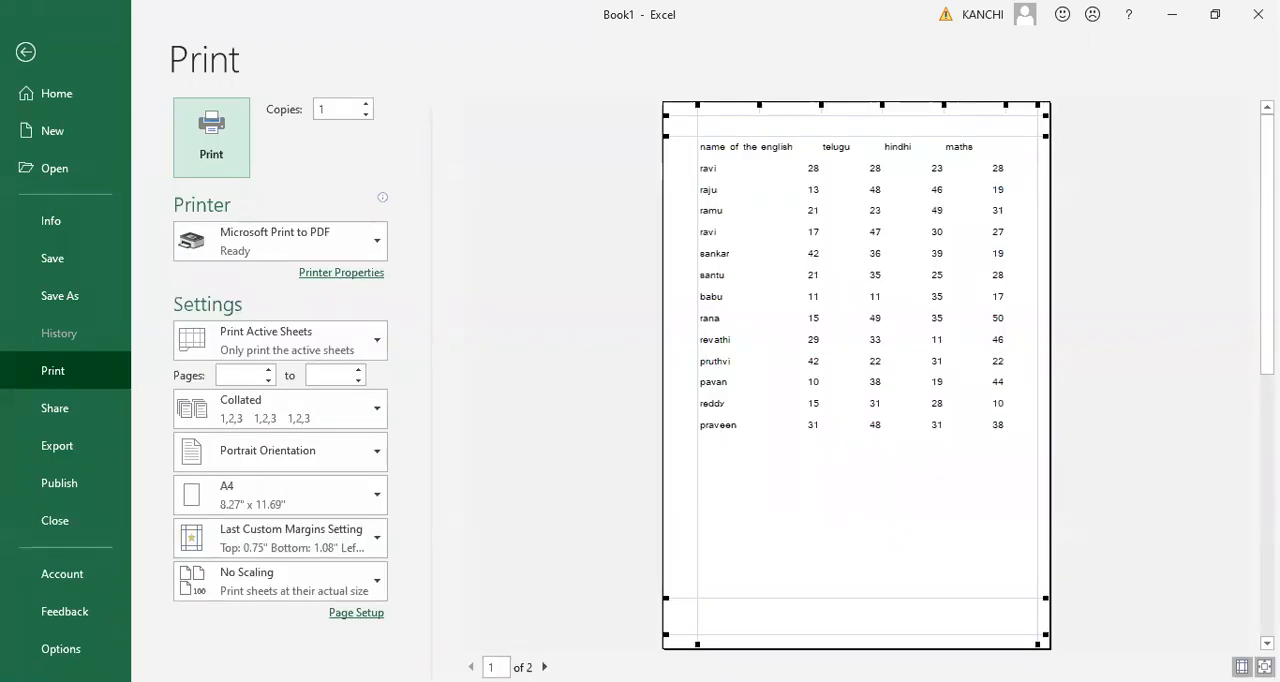
click(544, 666)
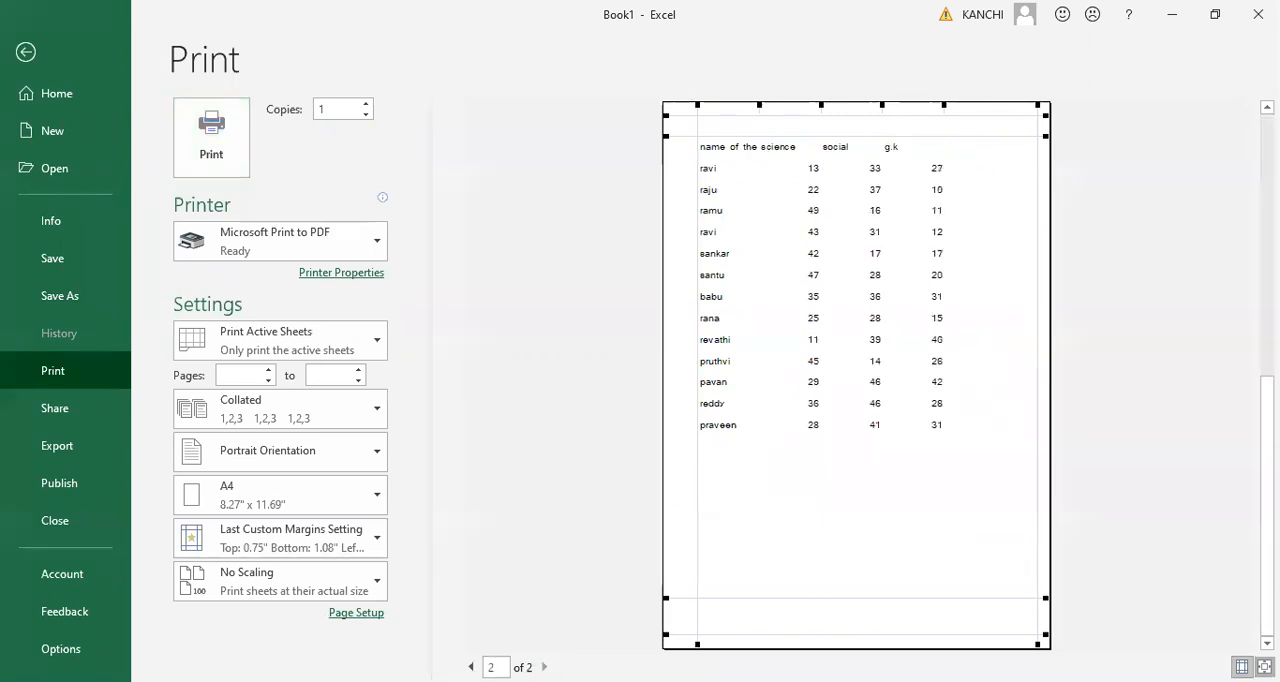
key(Escape)
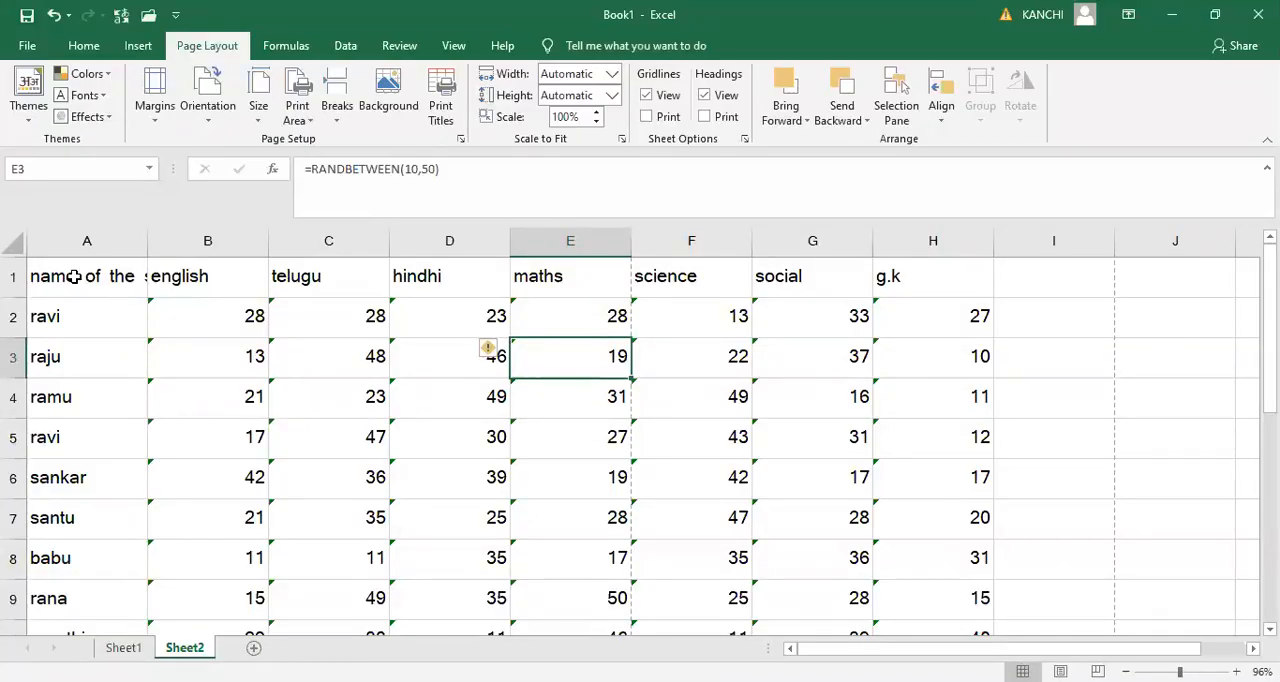
- Reduce the print scale to 65% and check the marks table in the print preview
click(597, 122)
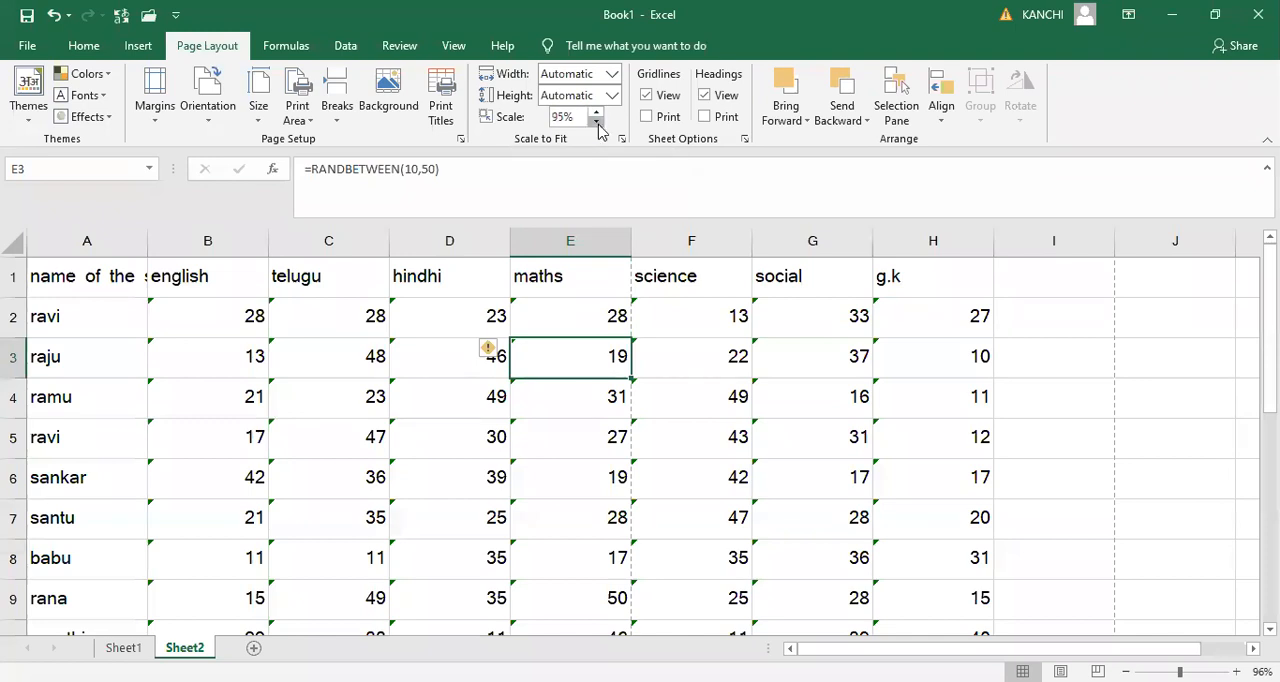
click(597, 121)
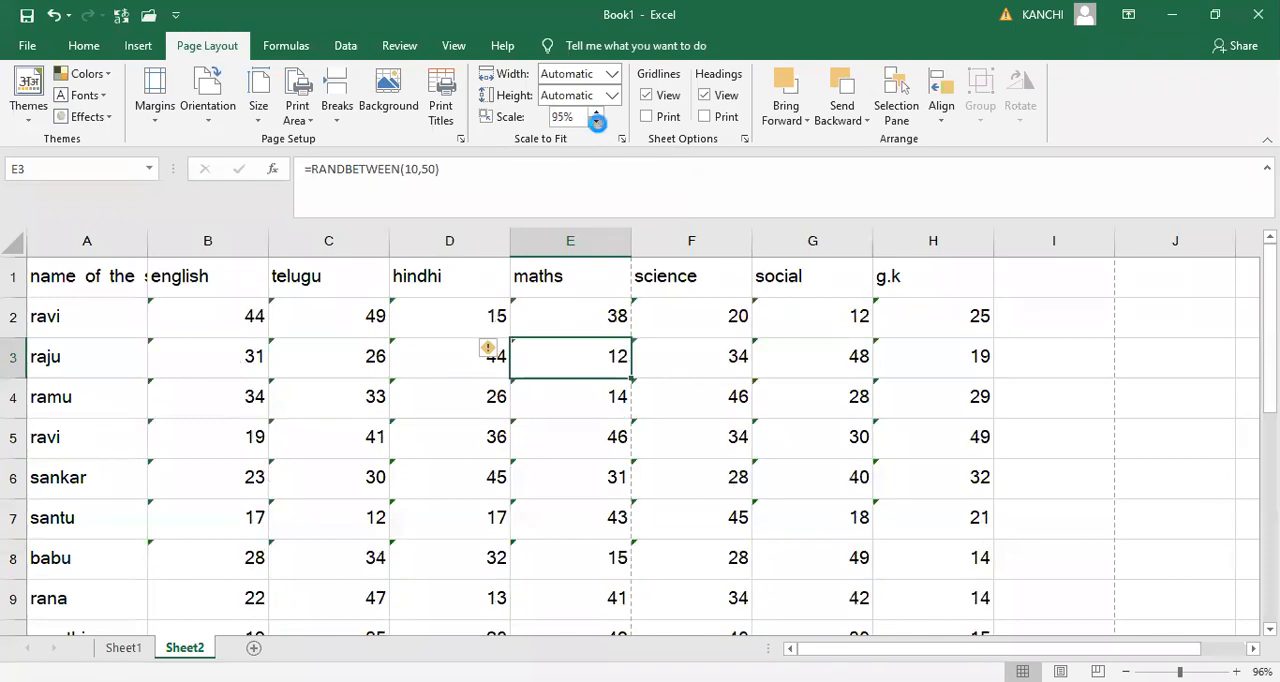
click(597, 122)
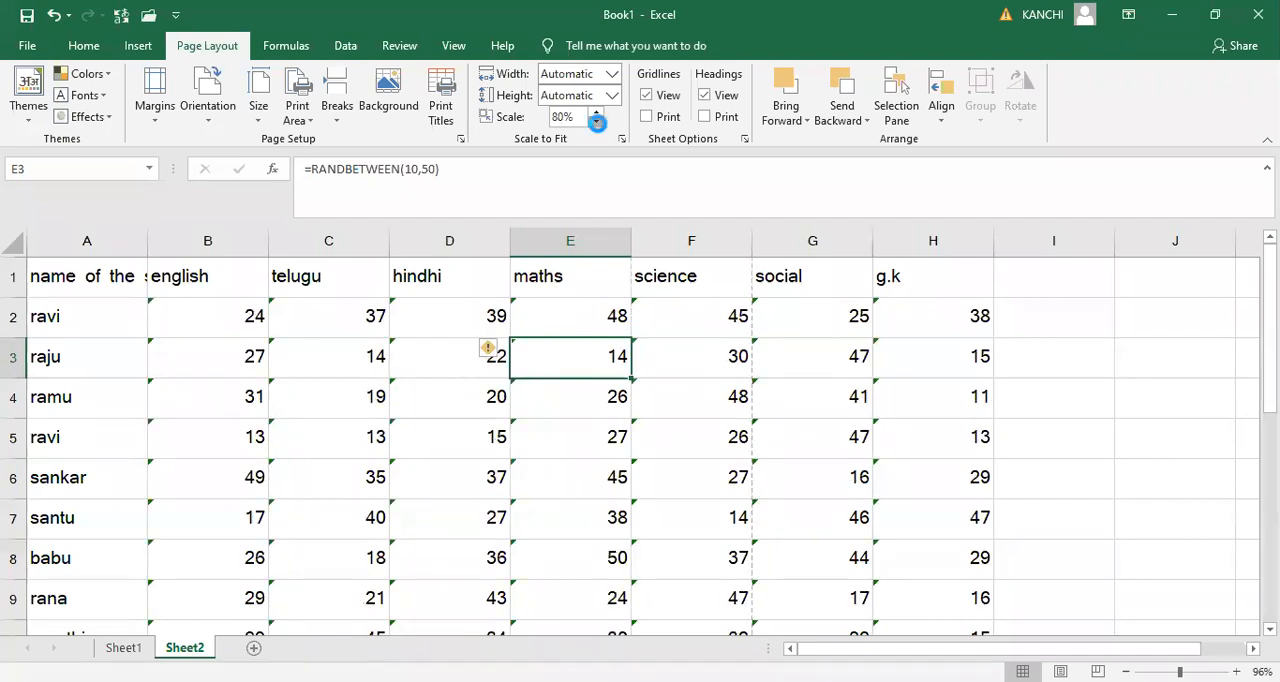
click(597, 121)
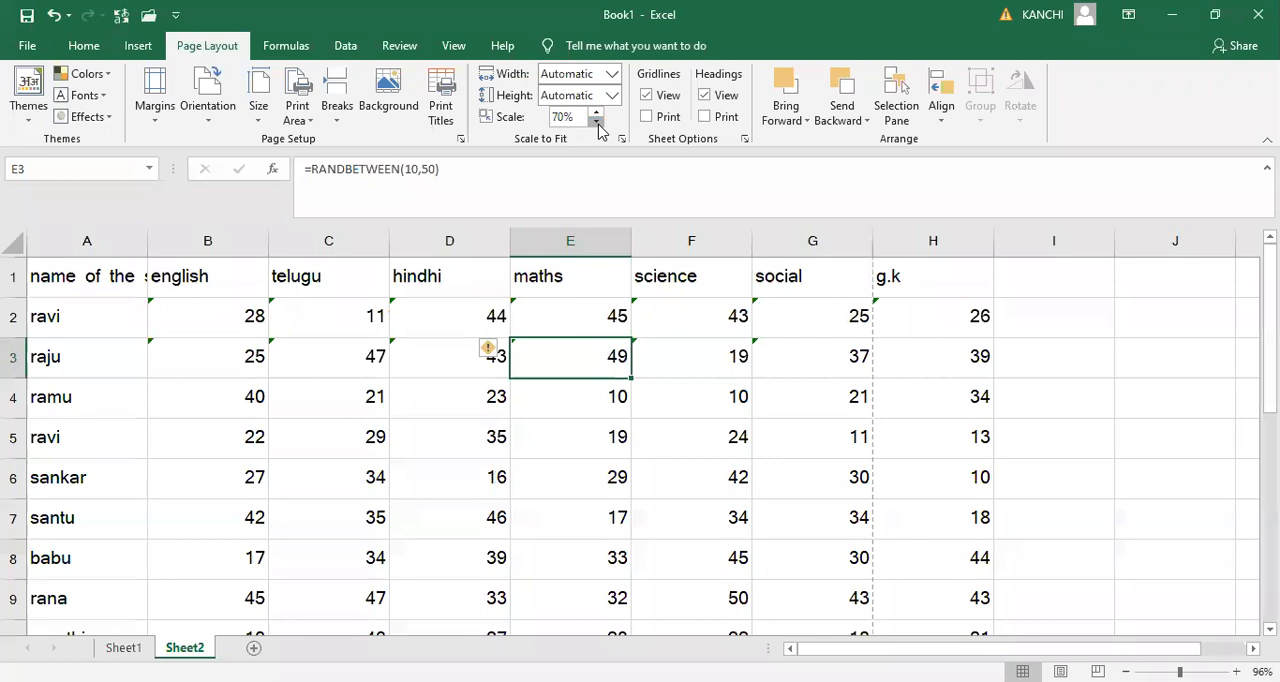
click(597, 122)
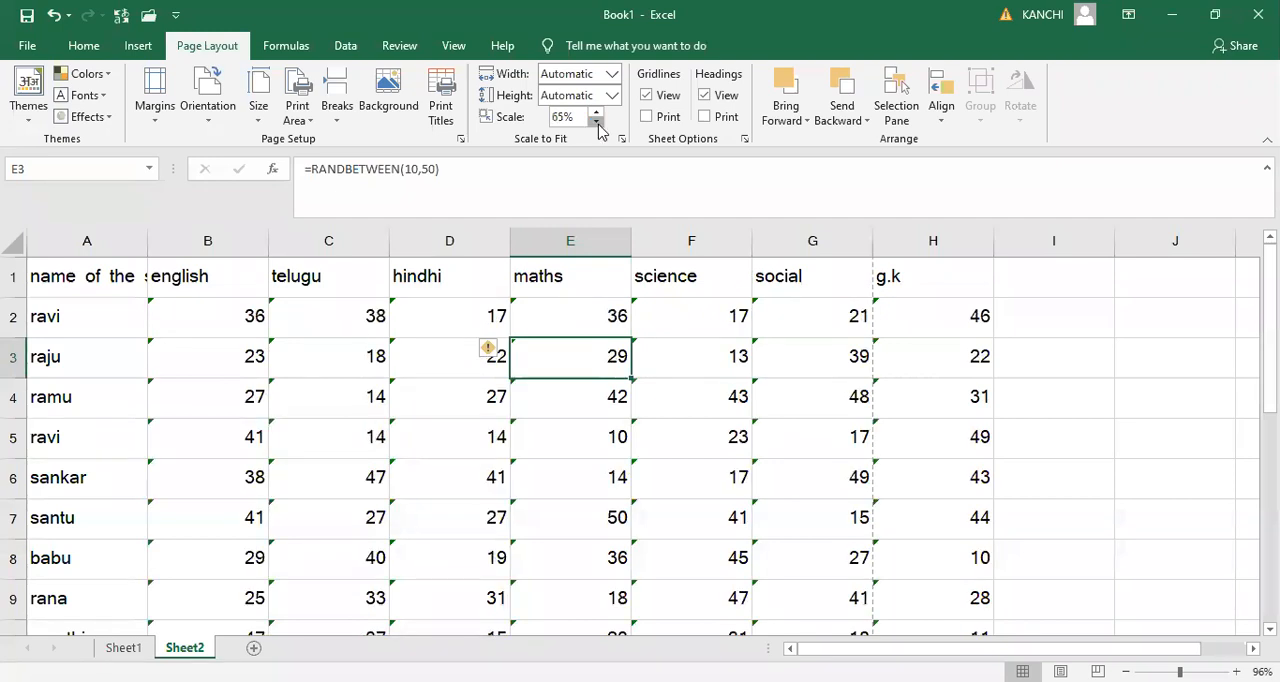
click(598, 124)
key(ctrl+p)
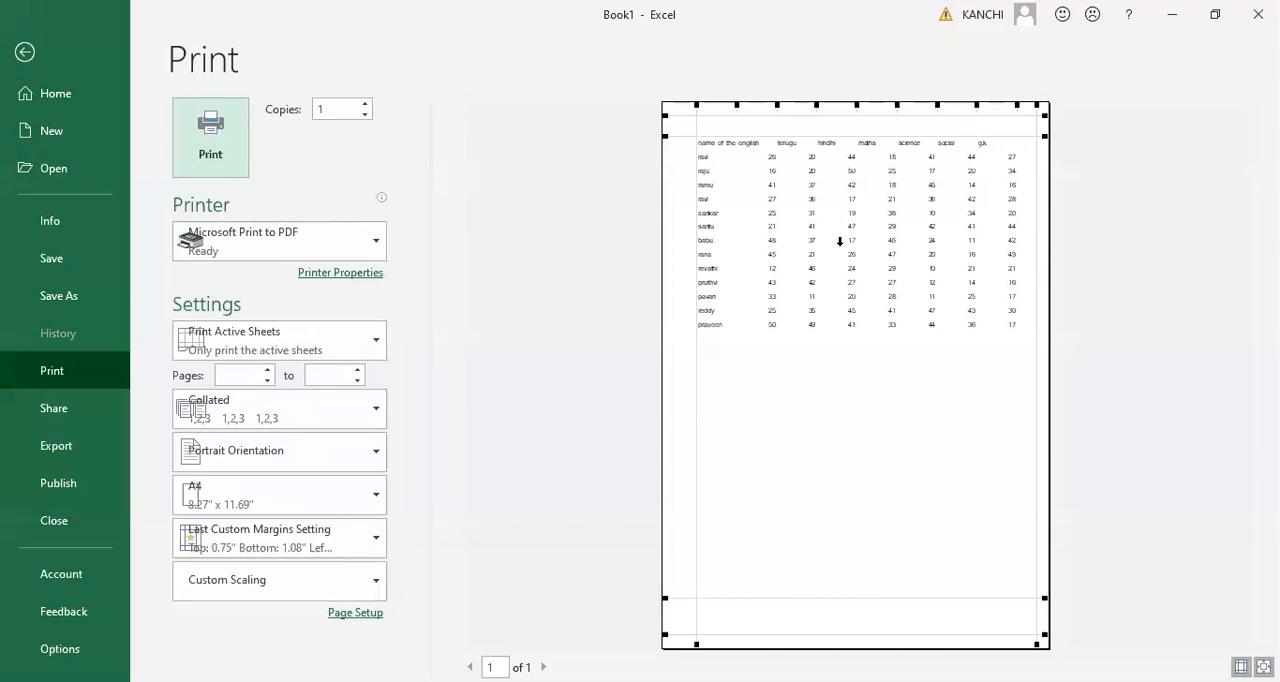
key(Escape)
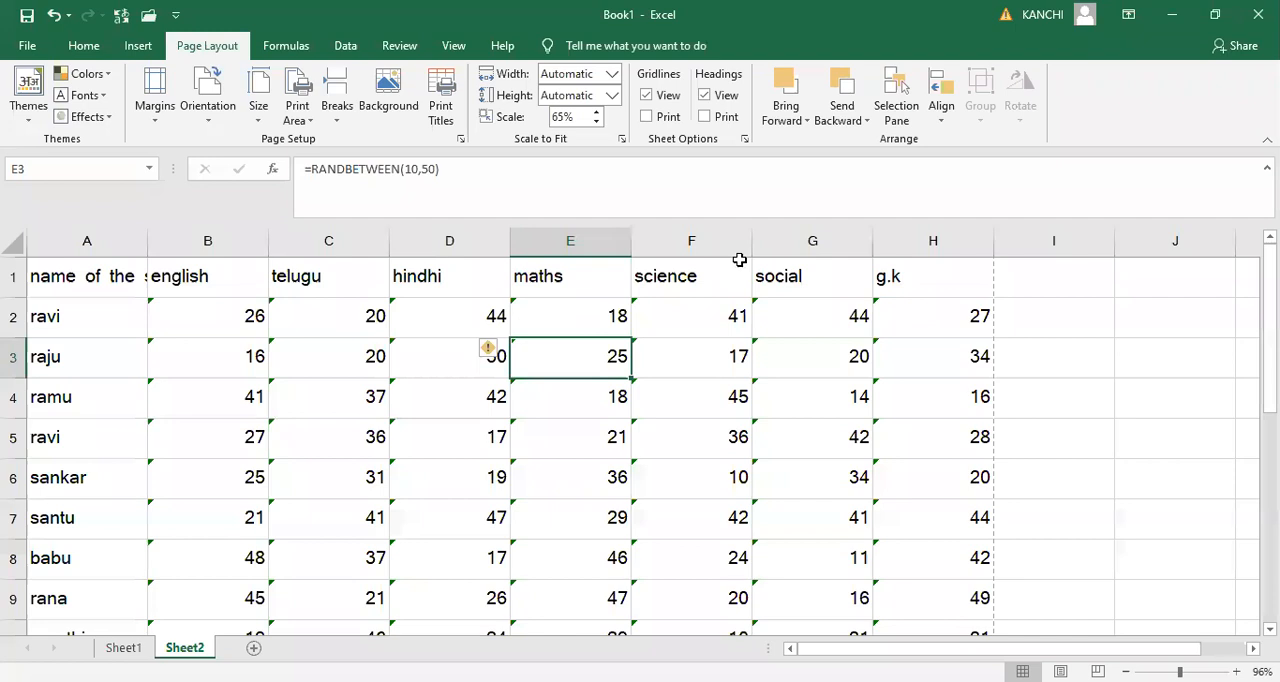
- Restore the print scale to 100% with the whole sheet selected and check the print preview
key(ctrl+a)
key(ctrl+p)
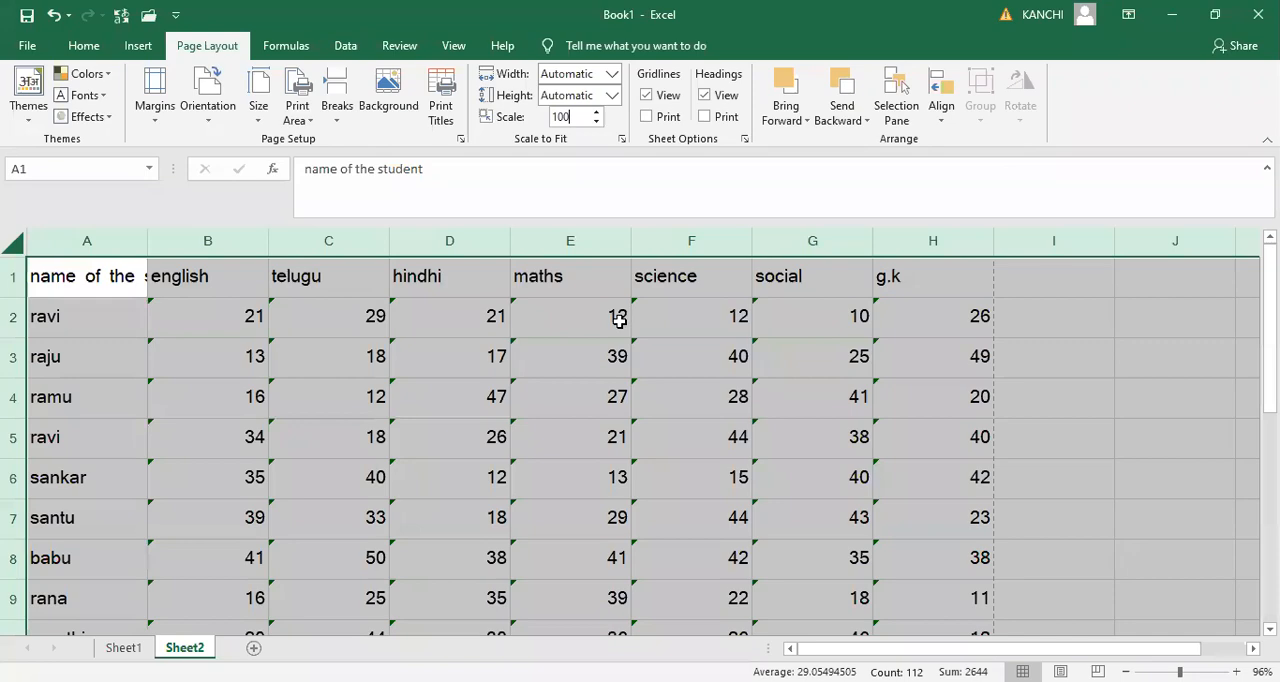
key(ctrl+p)
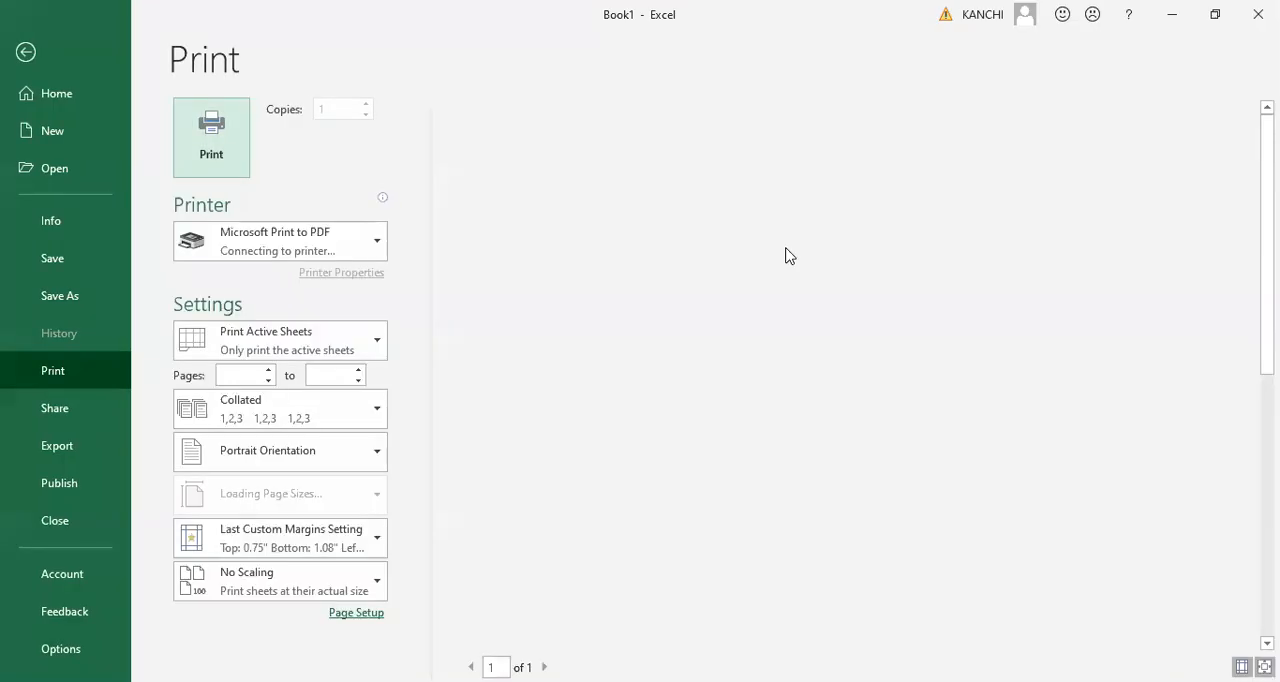
key(Escape)
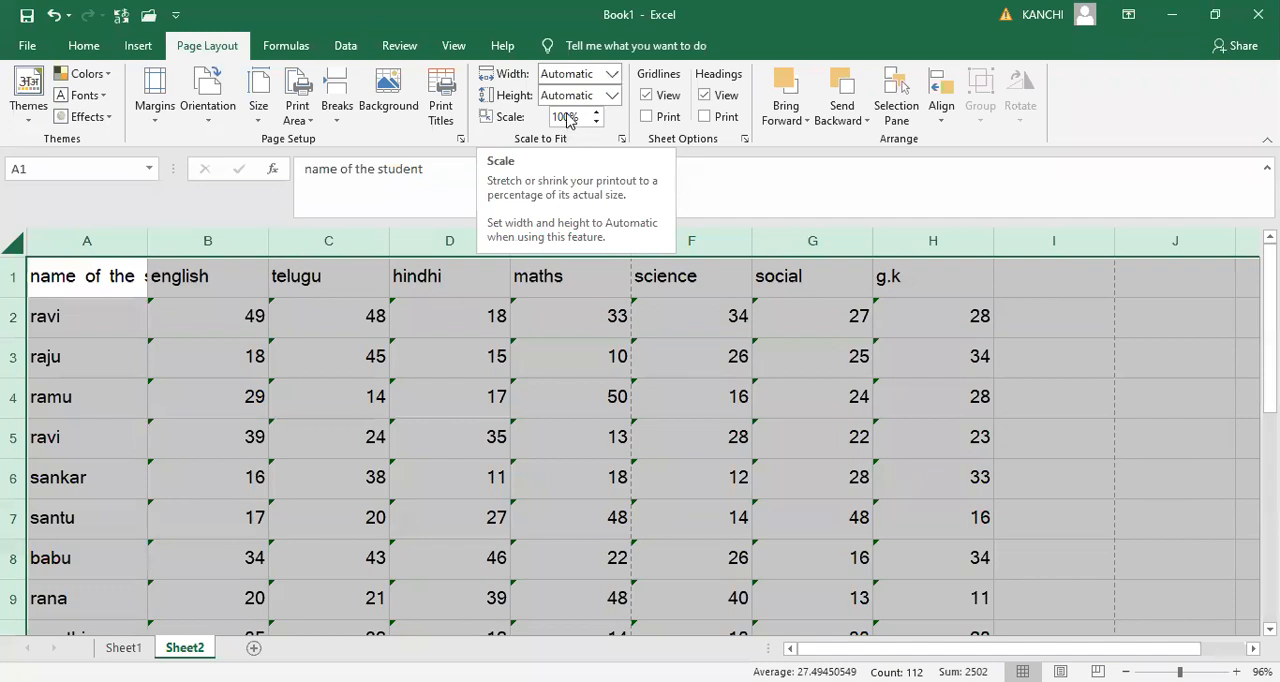
- Fit the printout to 1 page in width and 1 page in height, and check the print preview
click(611, 73)
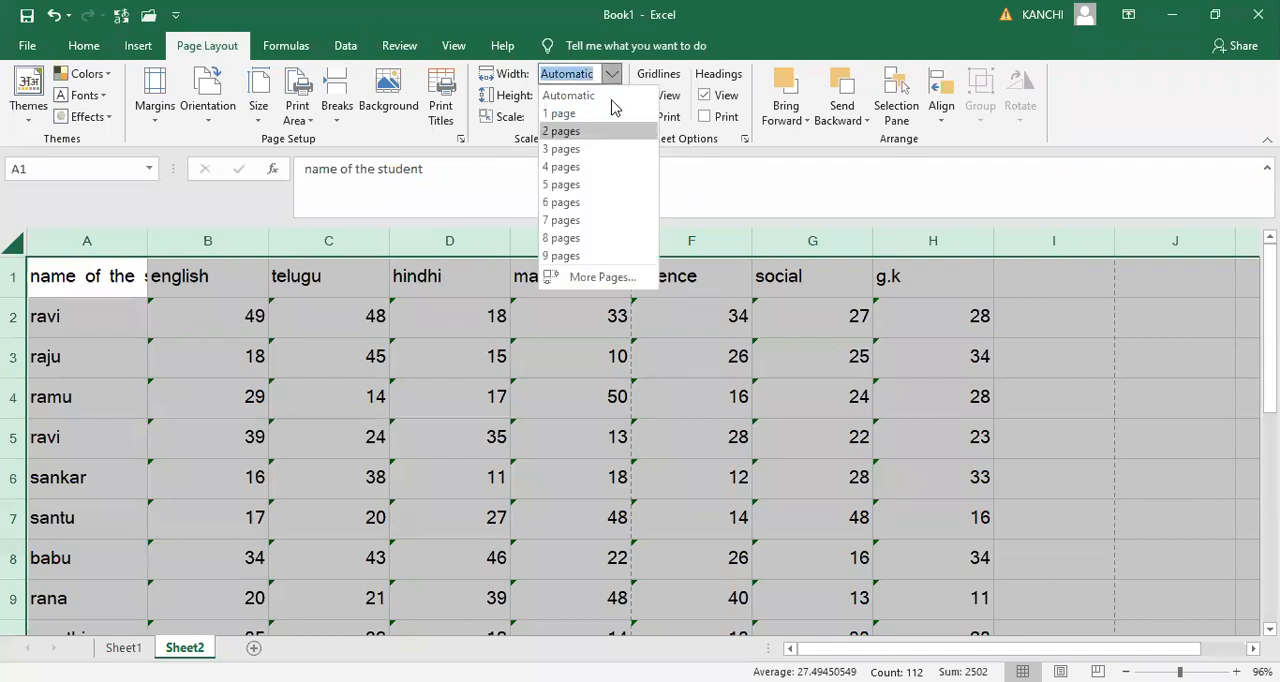
click(612, 110)
click(611, 96)
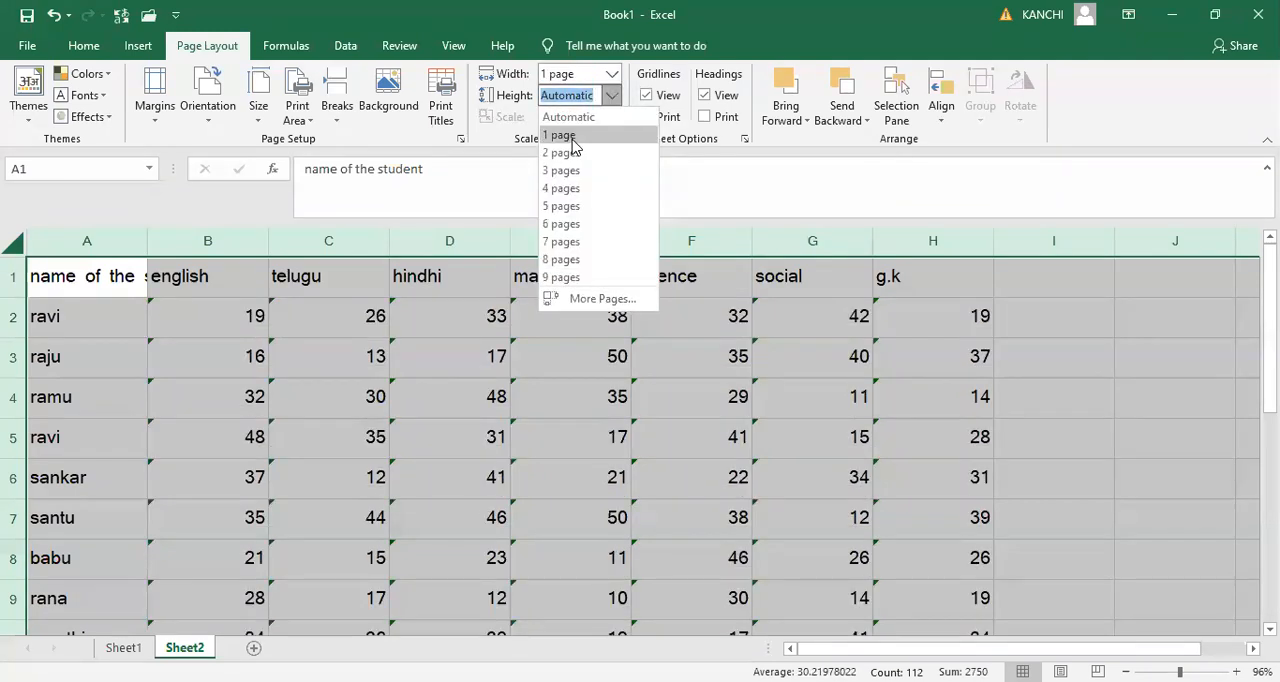
click(572, 140)
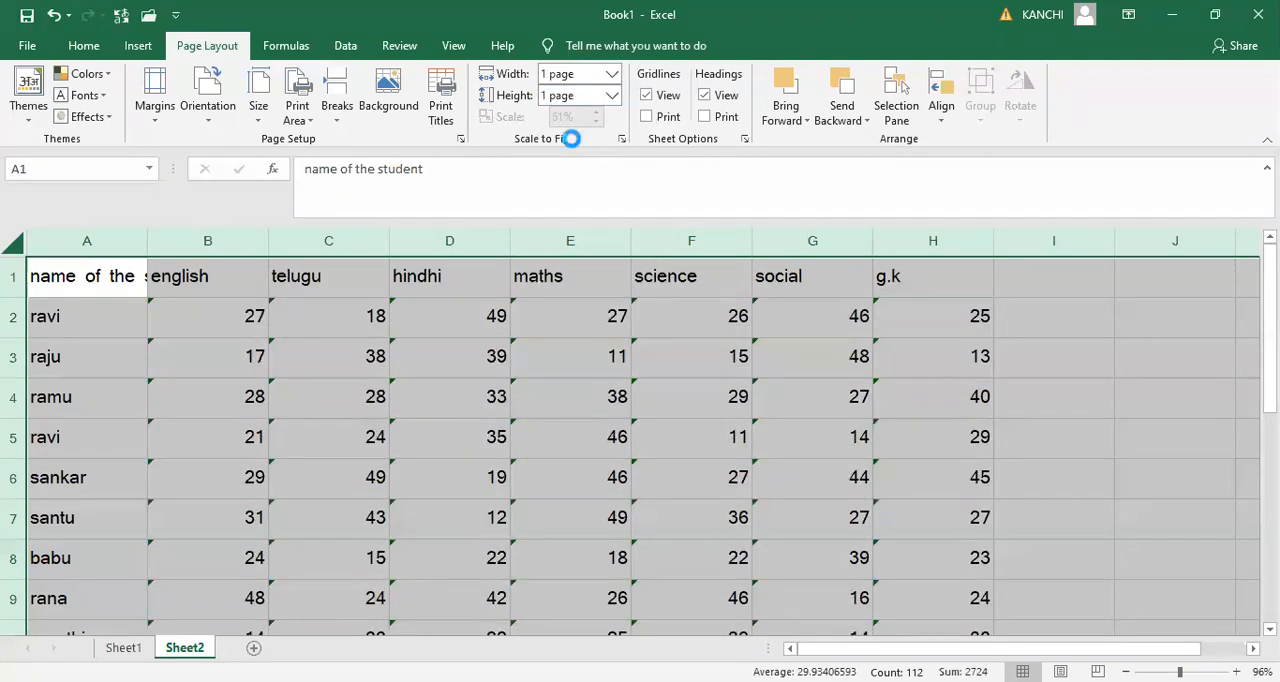
key(ctrl+p)
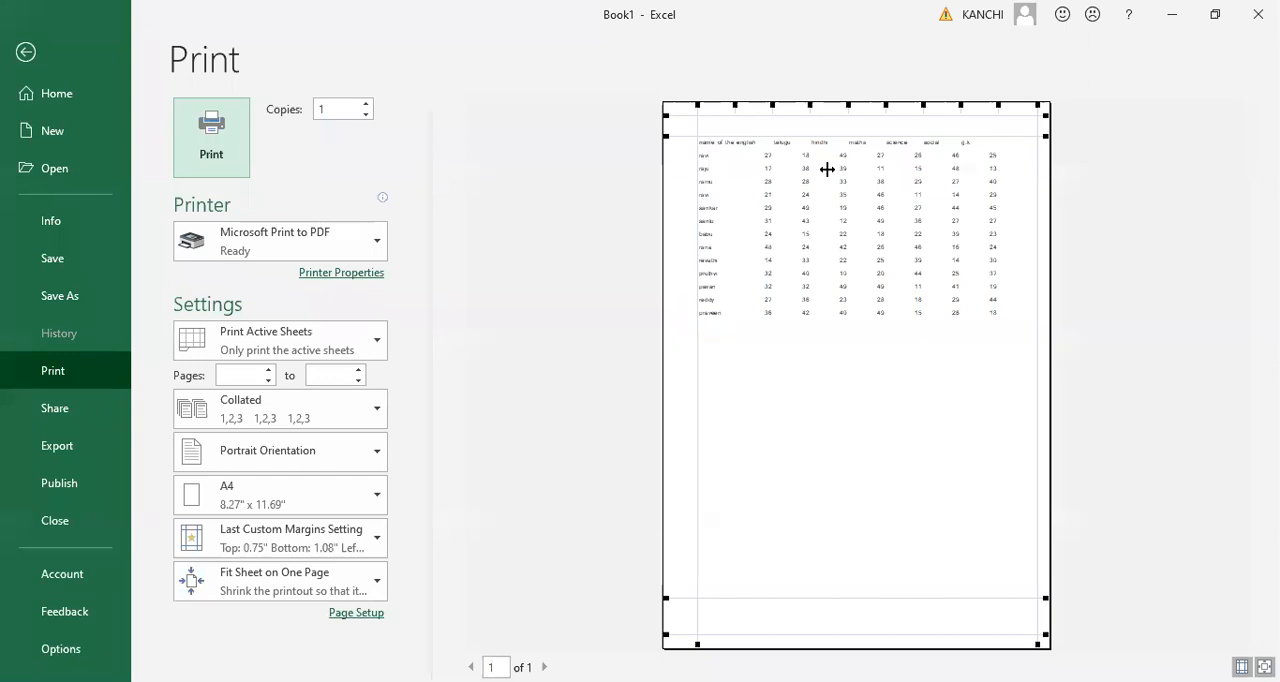
key(Escape)
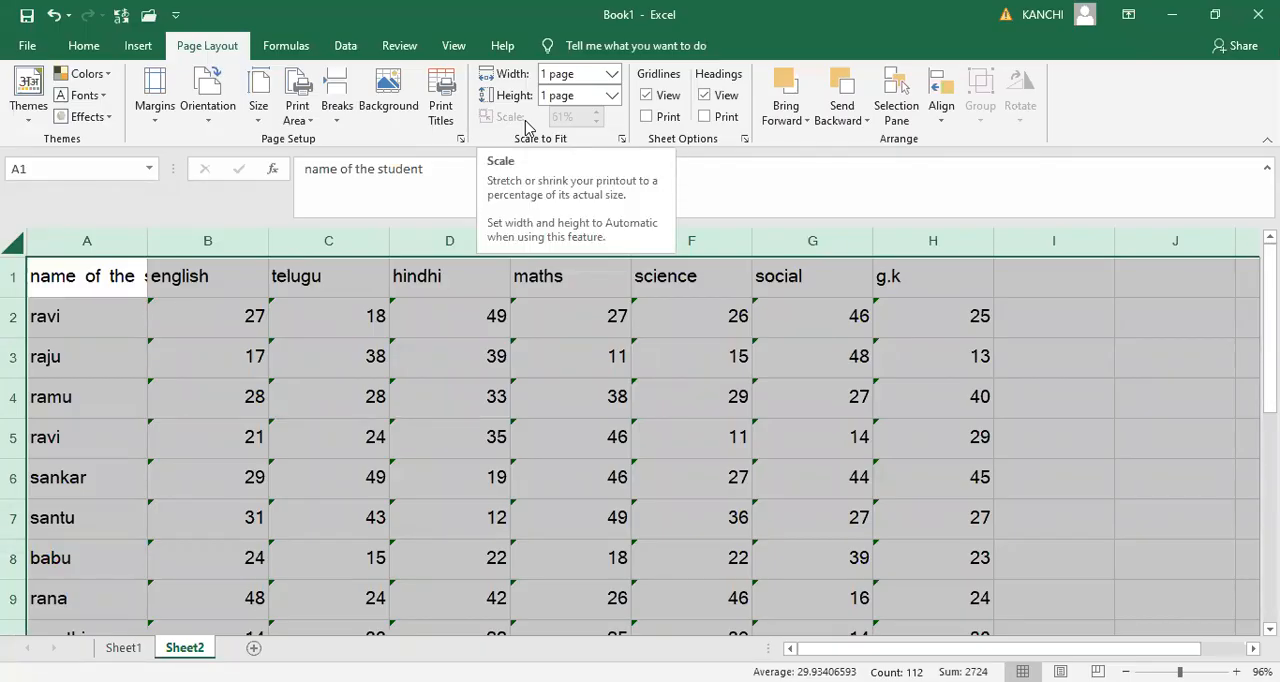
- Hide the gridlines in the worksheet view and show them again
click(467, 317)
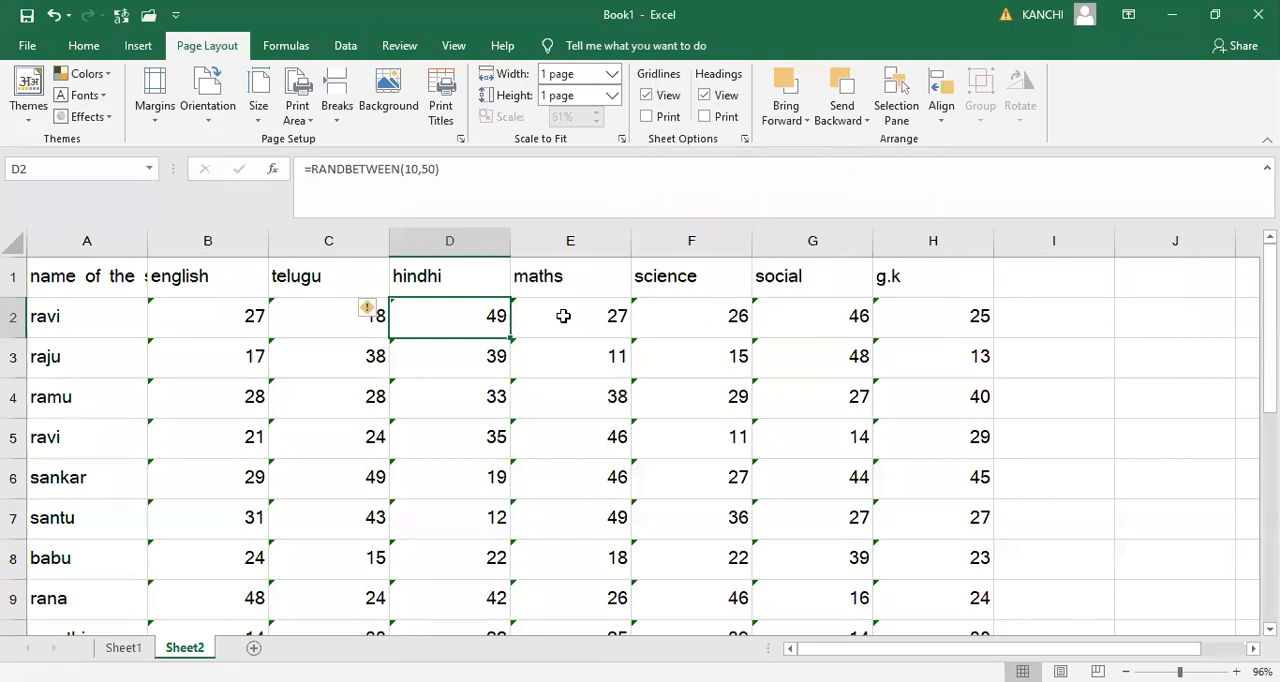
click(647, 96)
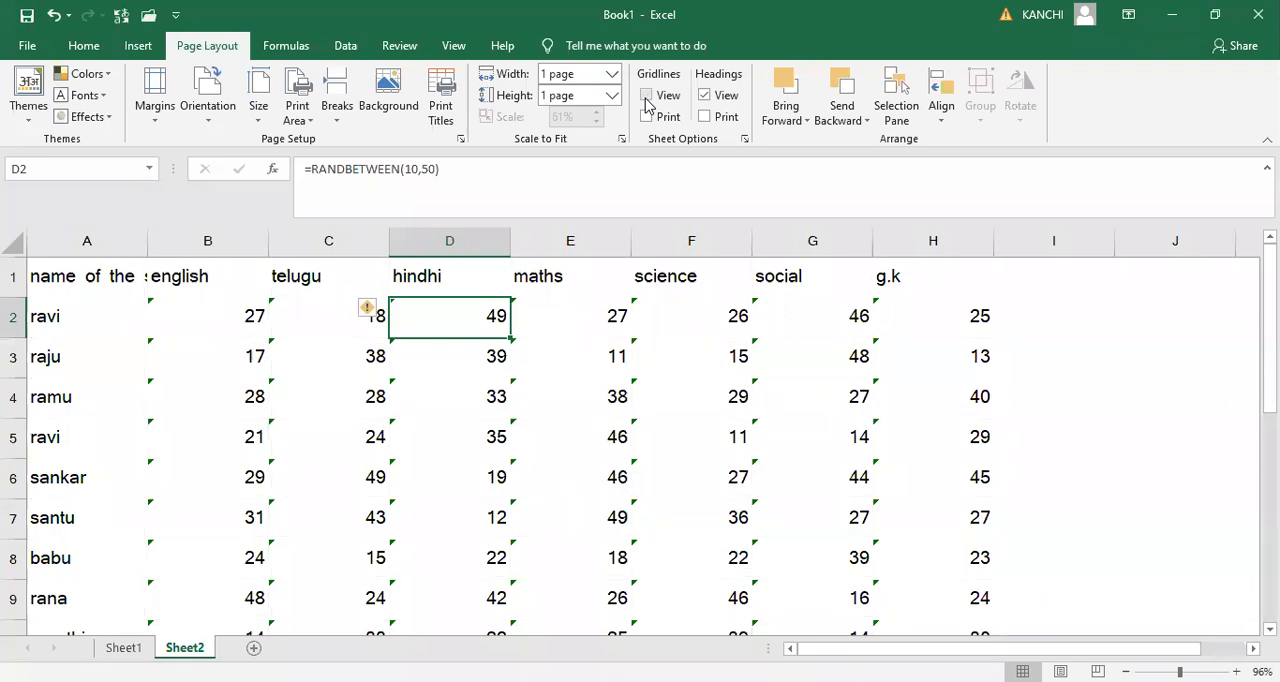
click(646, 96)
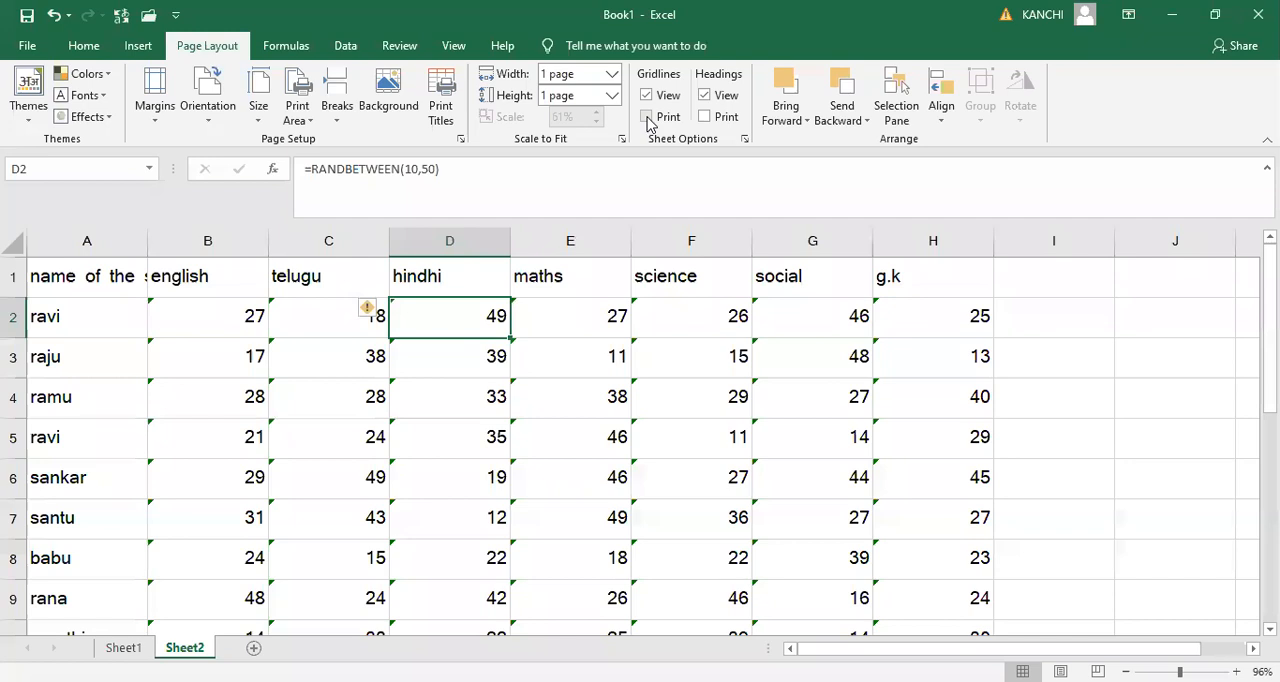
- Enable gridline printing for the sheet and compare the print preview without and with gridlines
key(ctrl+p)
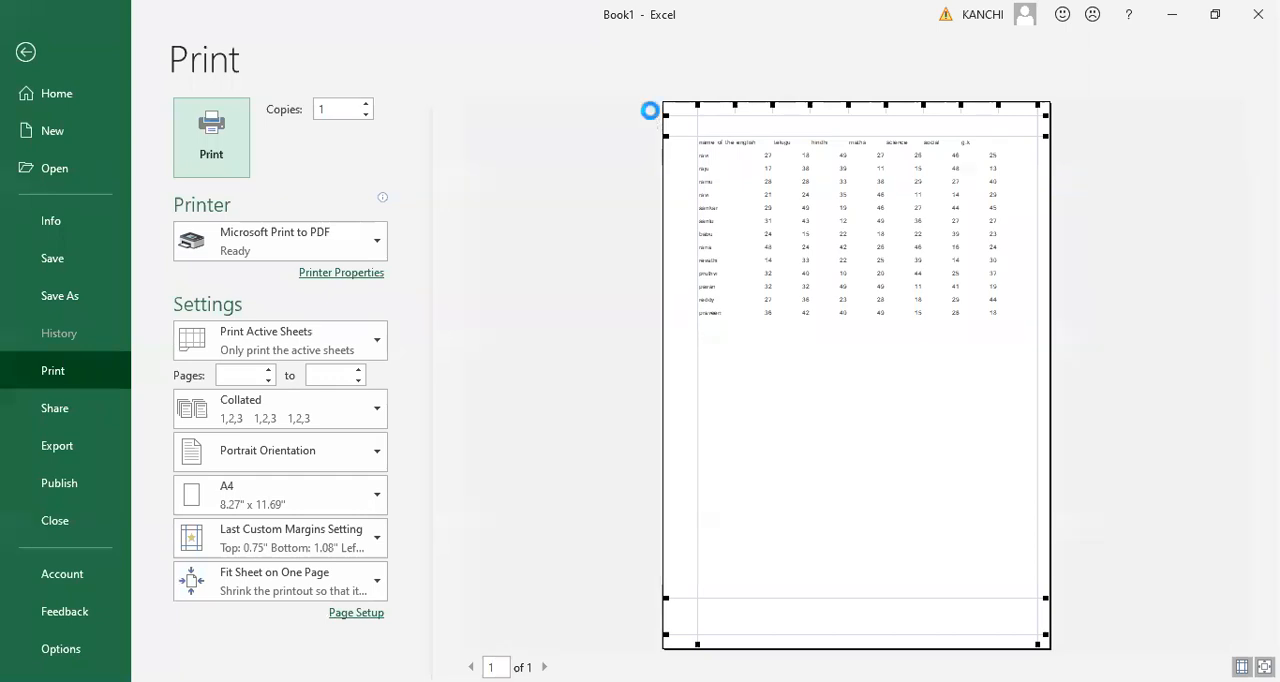
key(Escape)
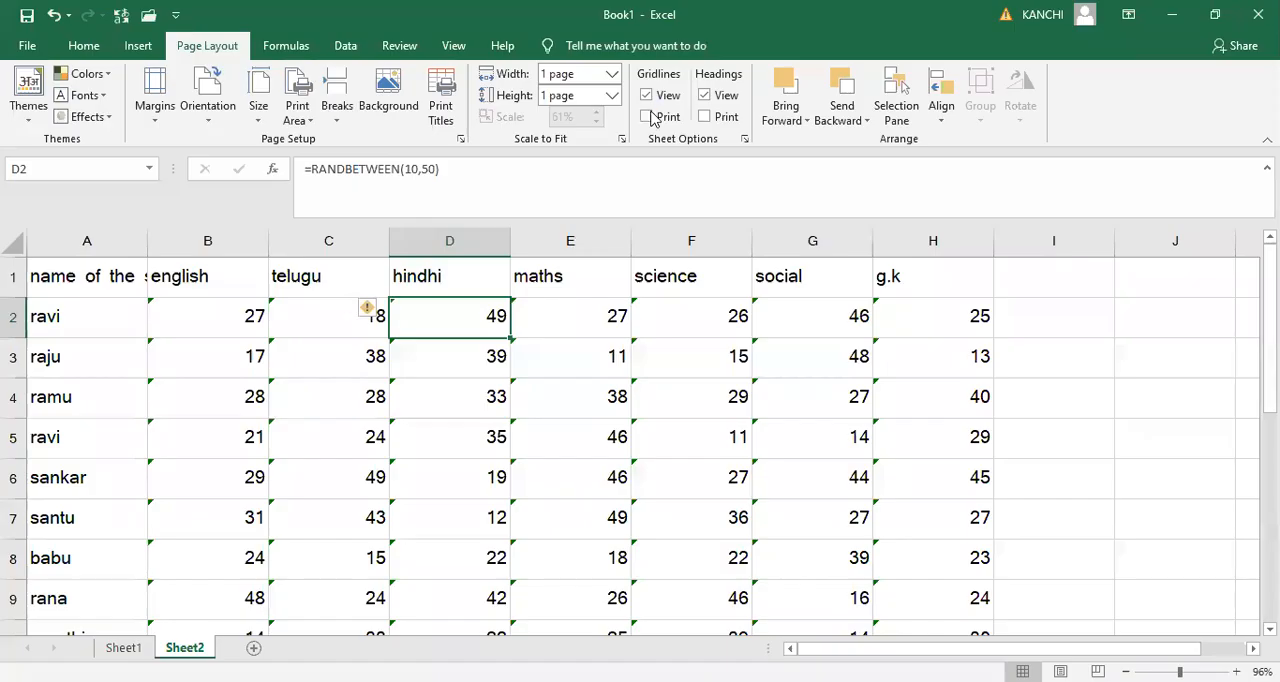
key(ctrl+p)
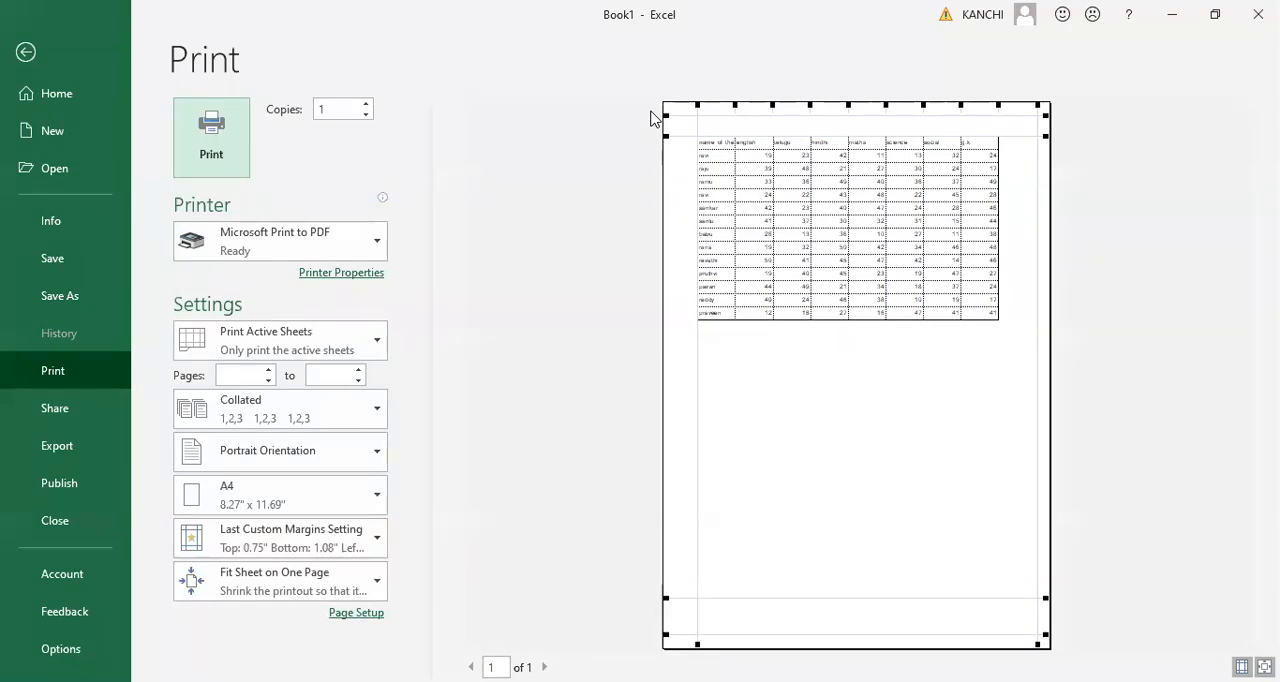
- Hide the row and column headings in the worksheet view and show them again
key(Escape)
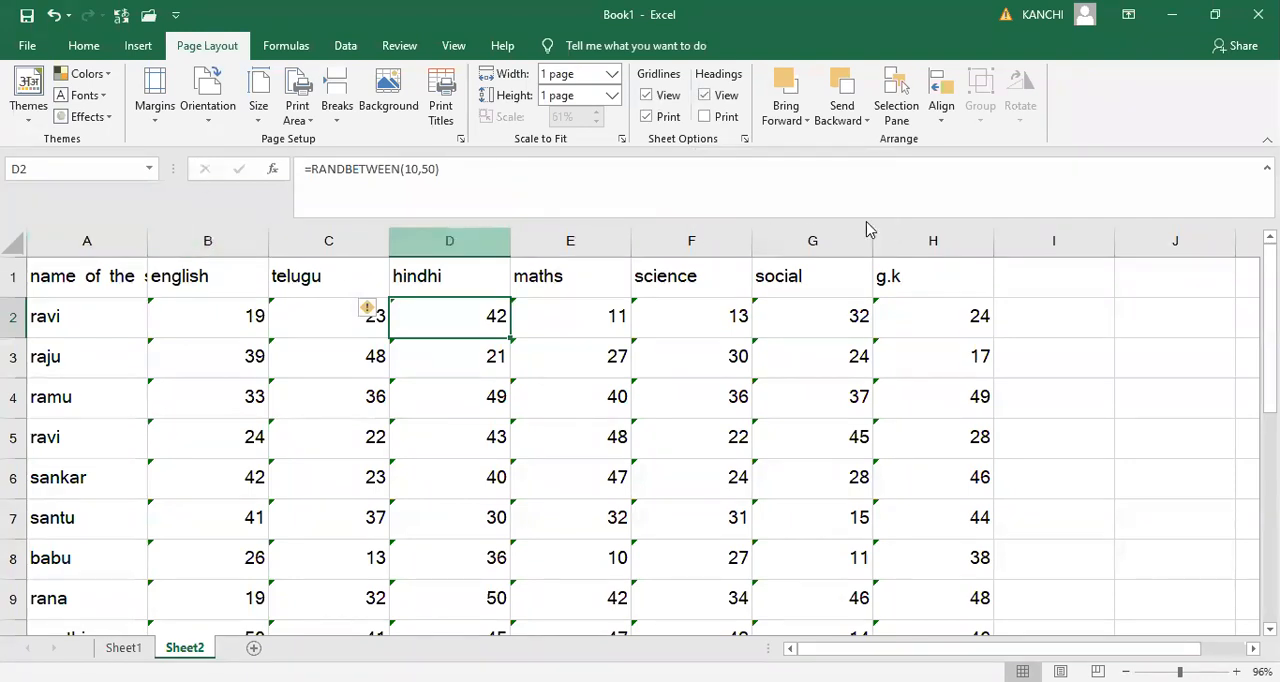
click(706, 96)
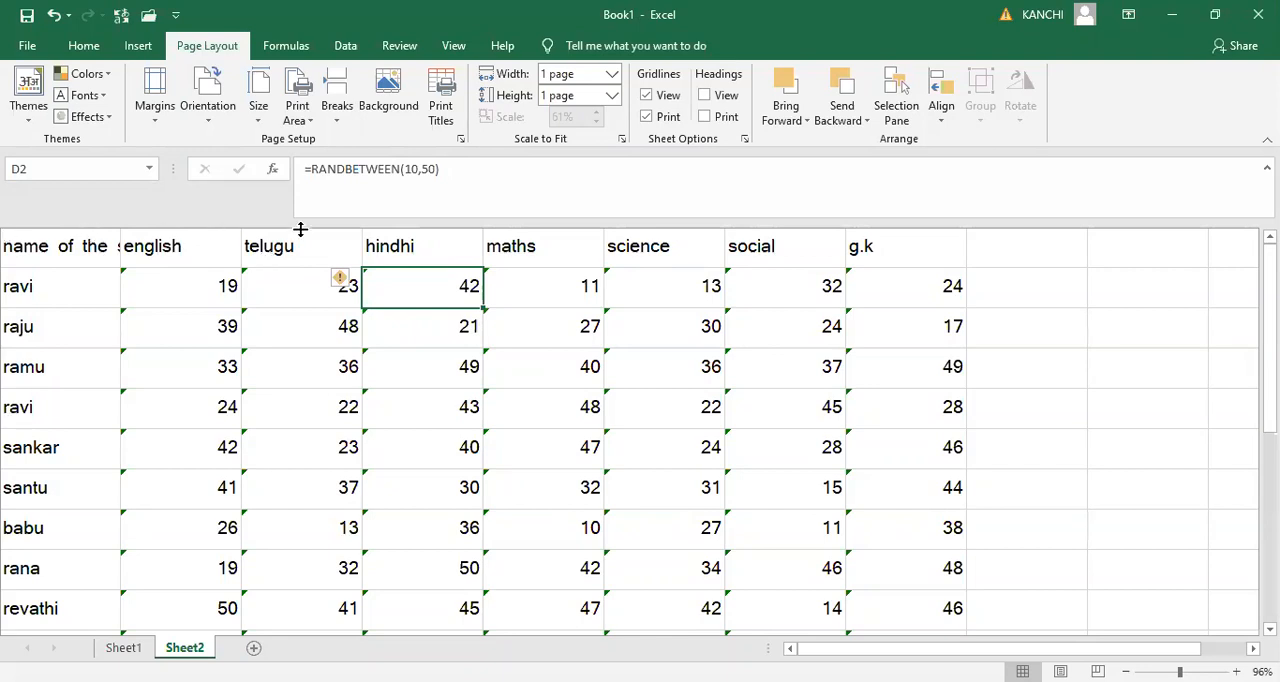
click(705, 95)
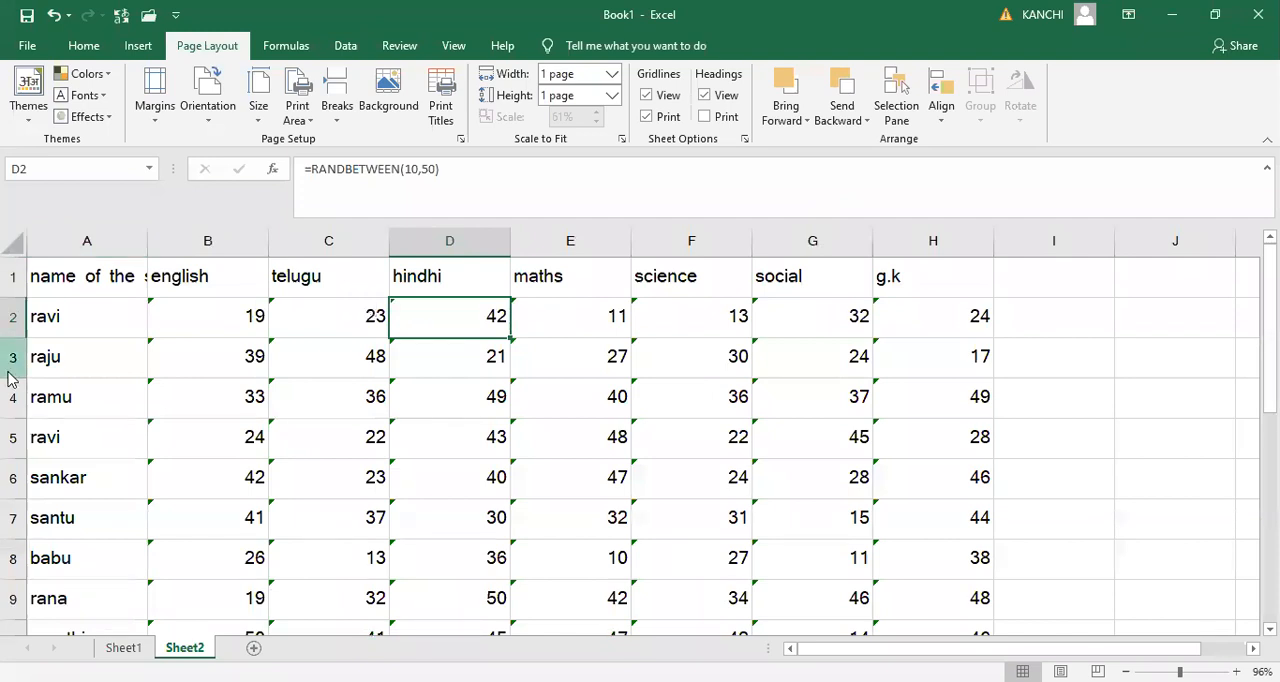
- Enable printing of the row and column headings and compare the print preview without and with them
key(ctrl+p)
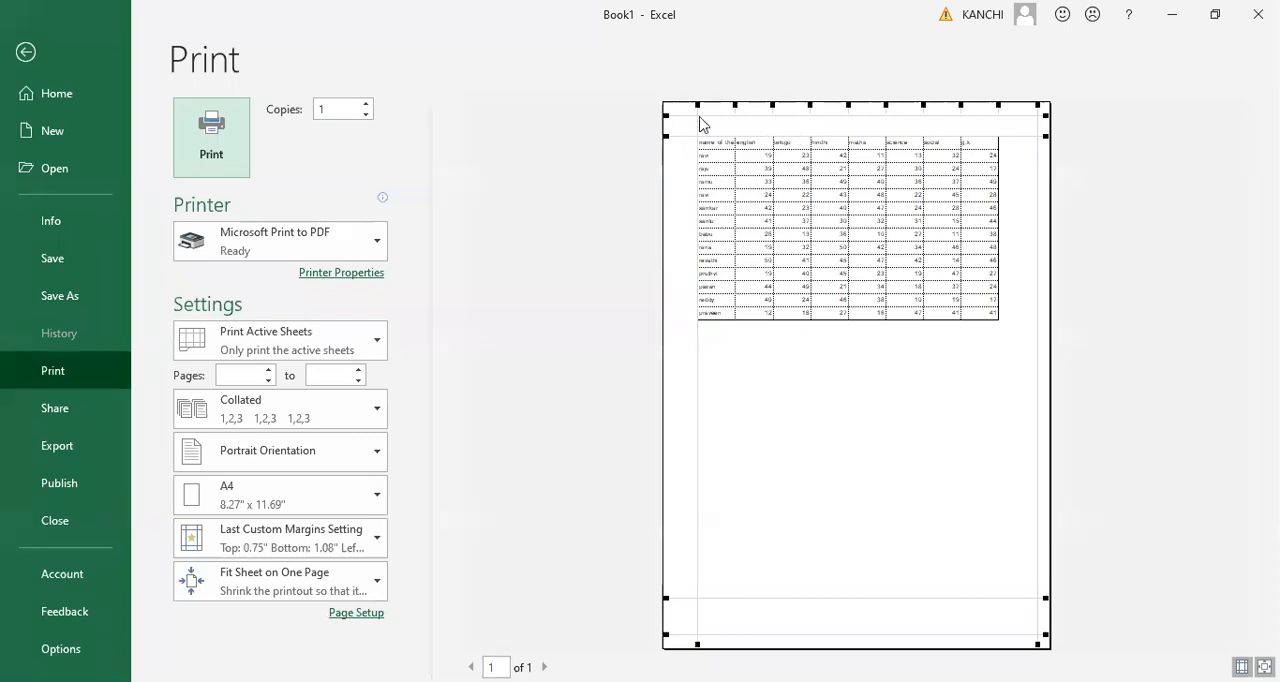
key(Escape)
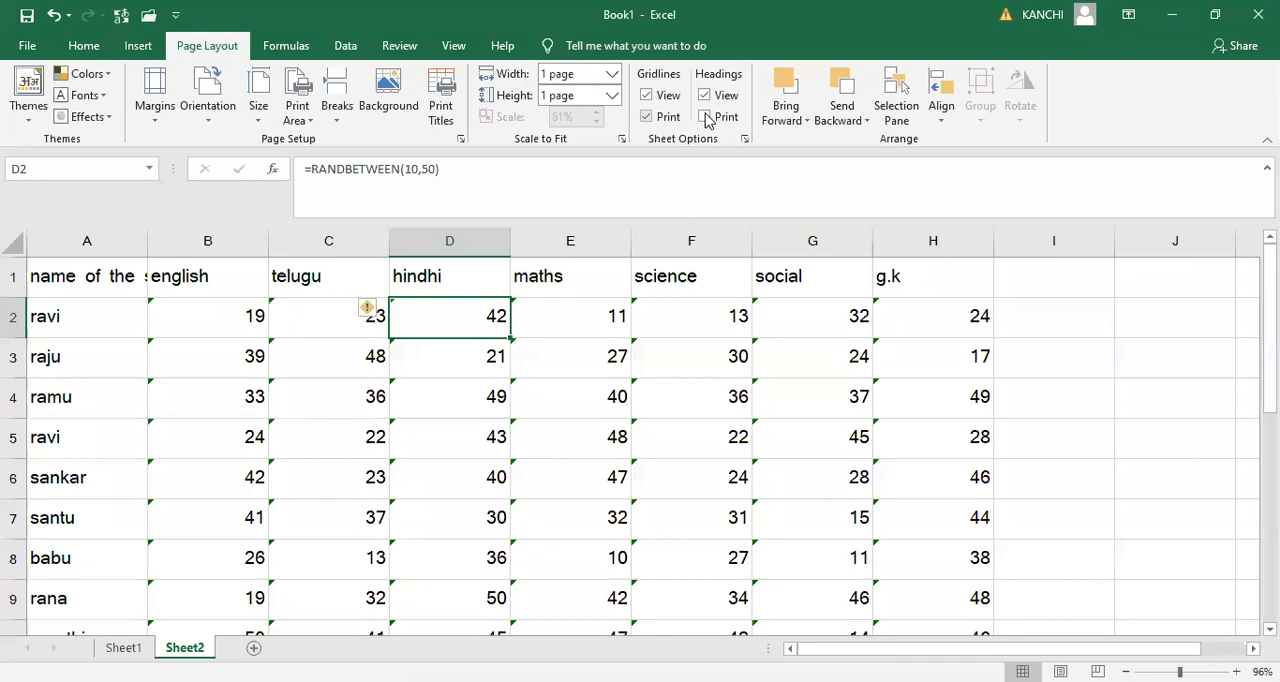
click(706, 117)
key(ctrl+p)
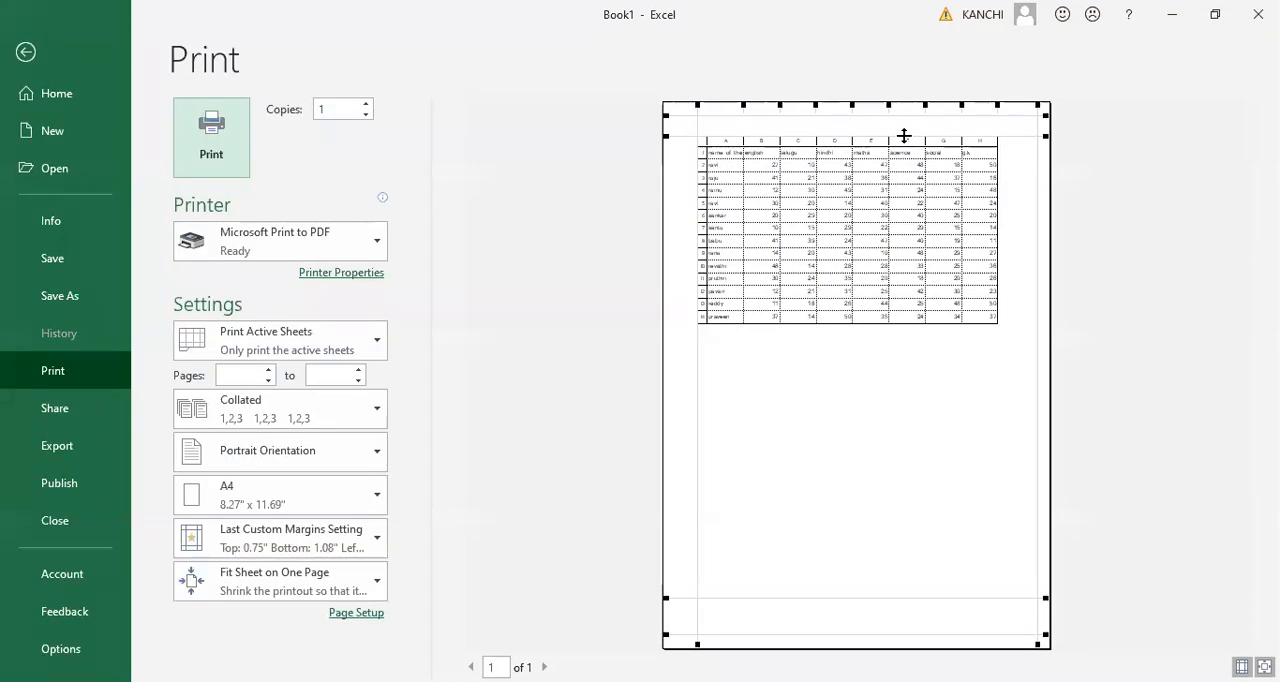
key(Escape)
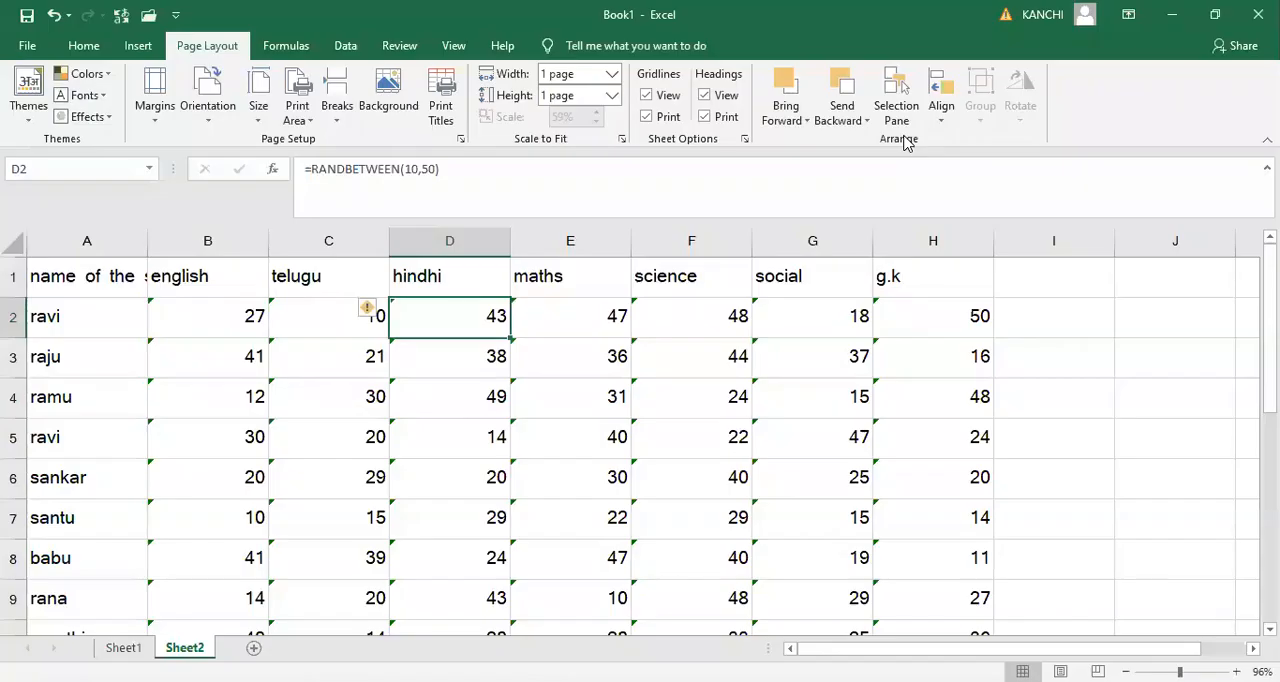
click(706, 117)
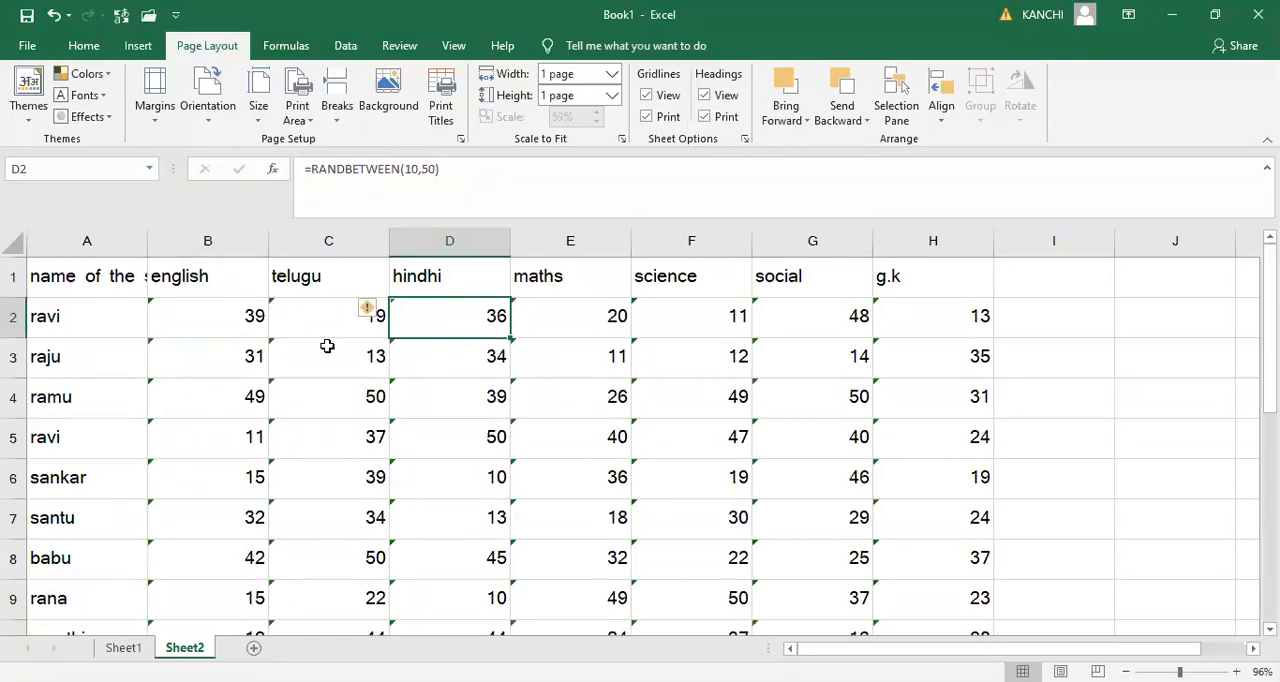
- Add a new worksheet after Sheet2 for drawing shapes
click(1054, 370)
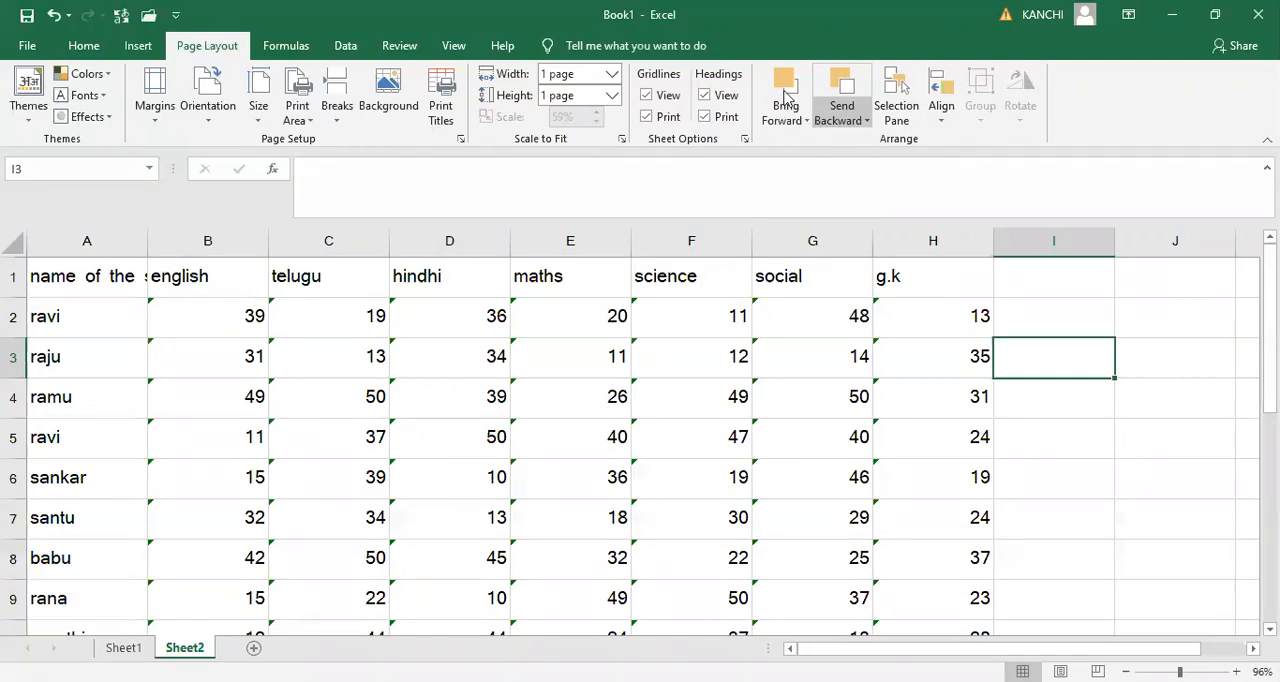
click(139, 48)
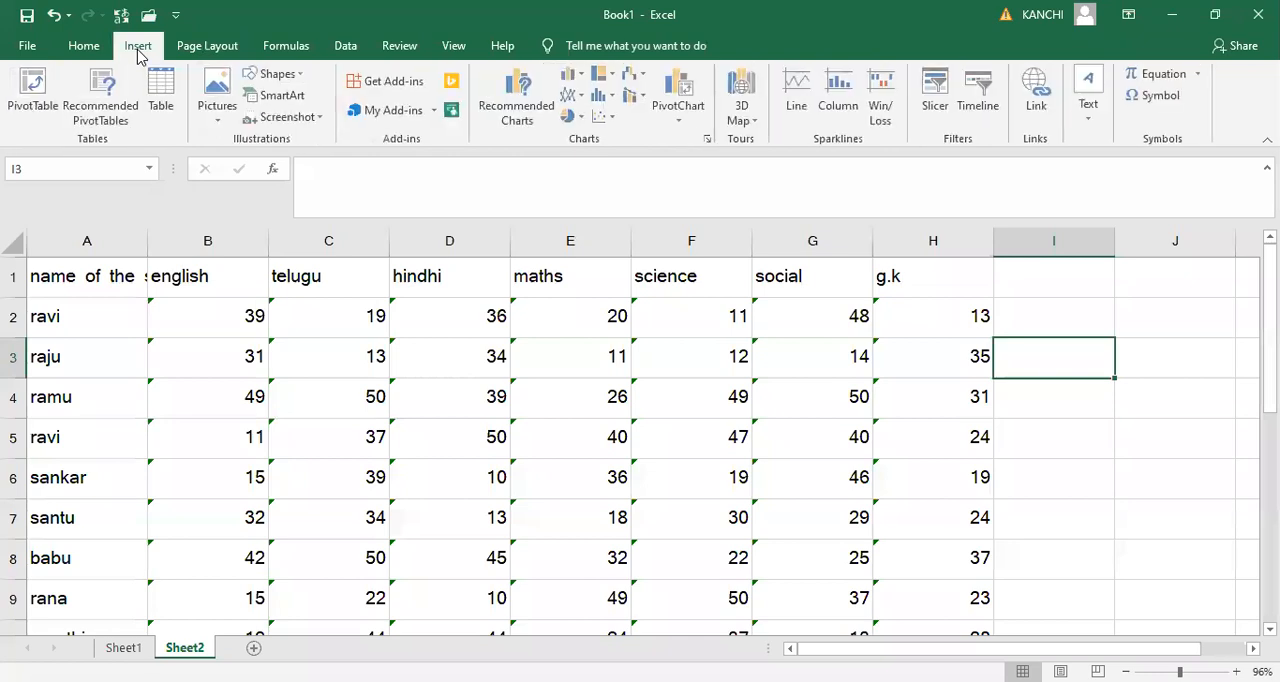
click(301, 80)
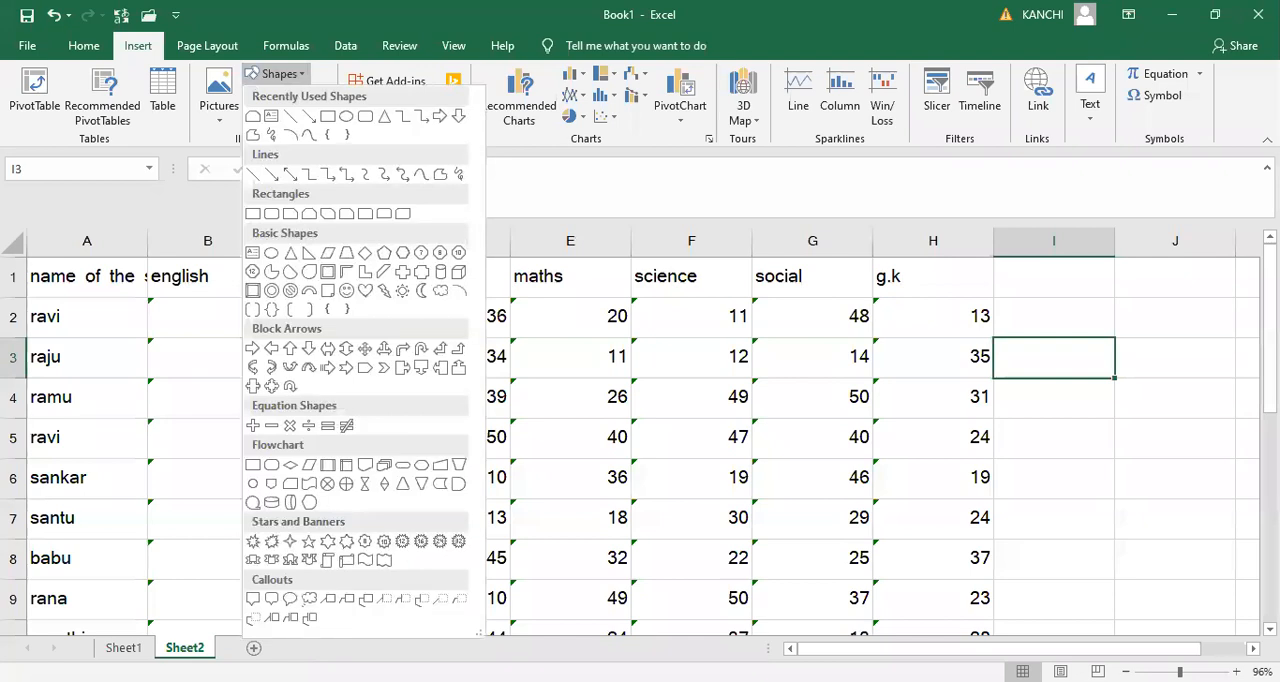
click(254, 650)
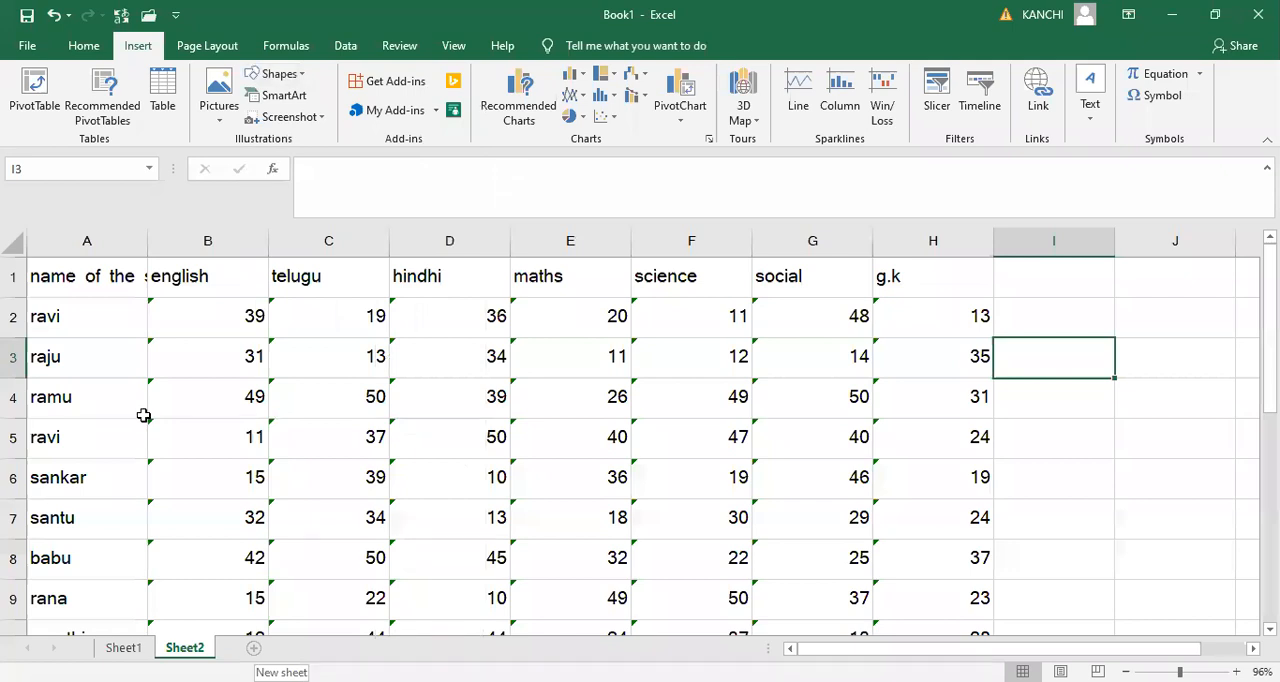
- Draw a rectangle with snipped top corners, about 4.44" wide and 2.47" high, and give it the solid gold theme style
click(298, 76)
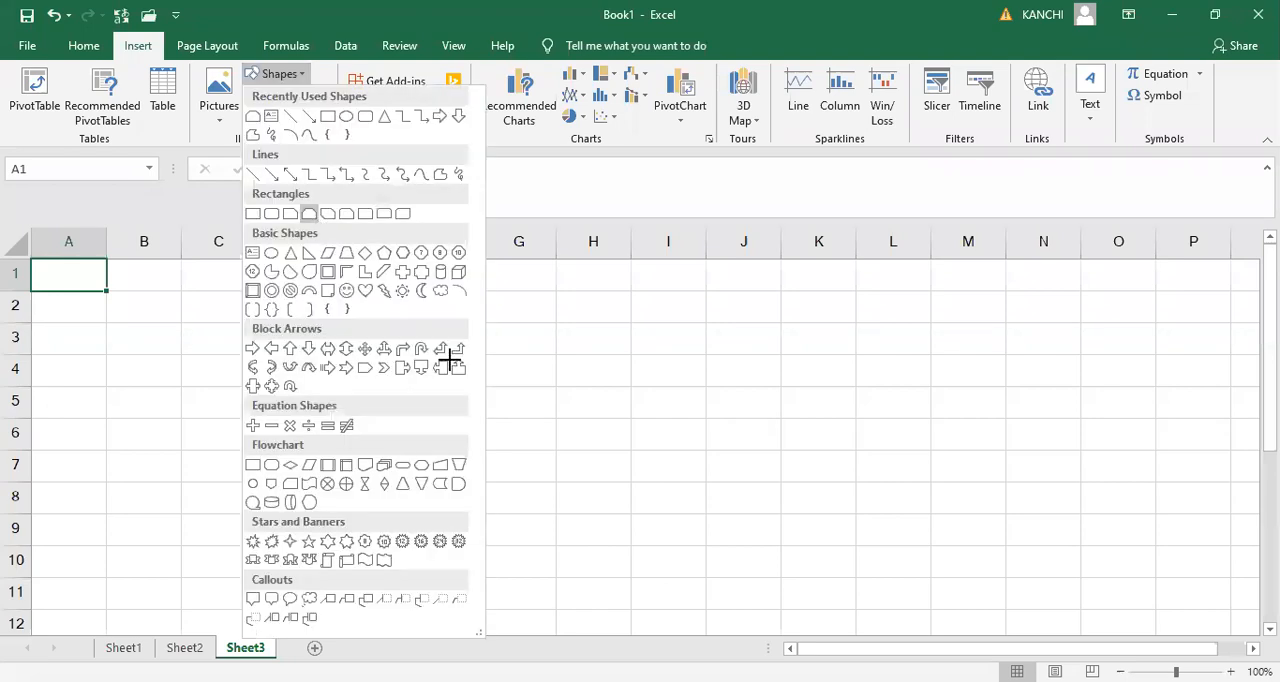
drag(676, 474, 848, 582)
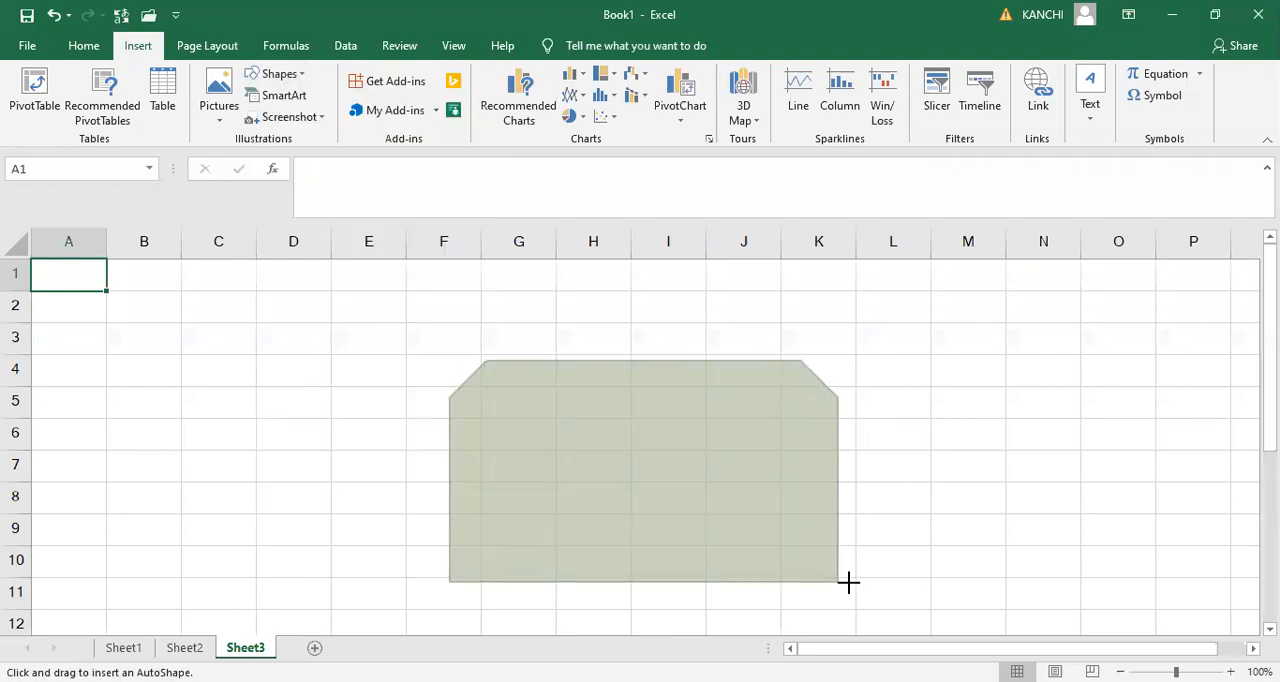
drag(846, 581, 849, 582)
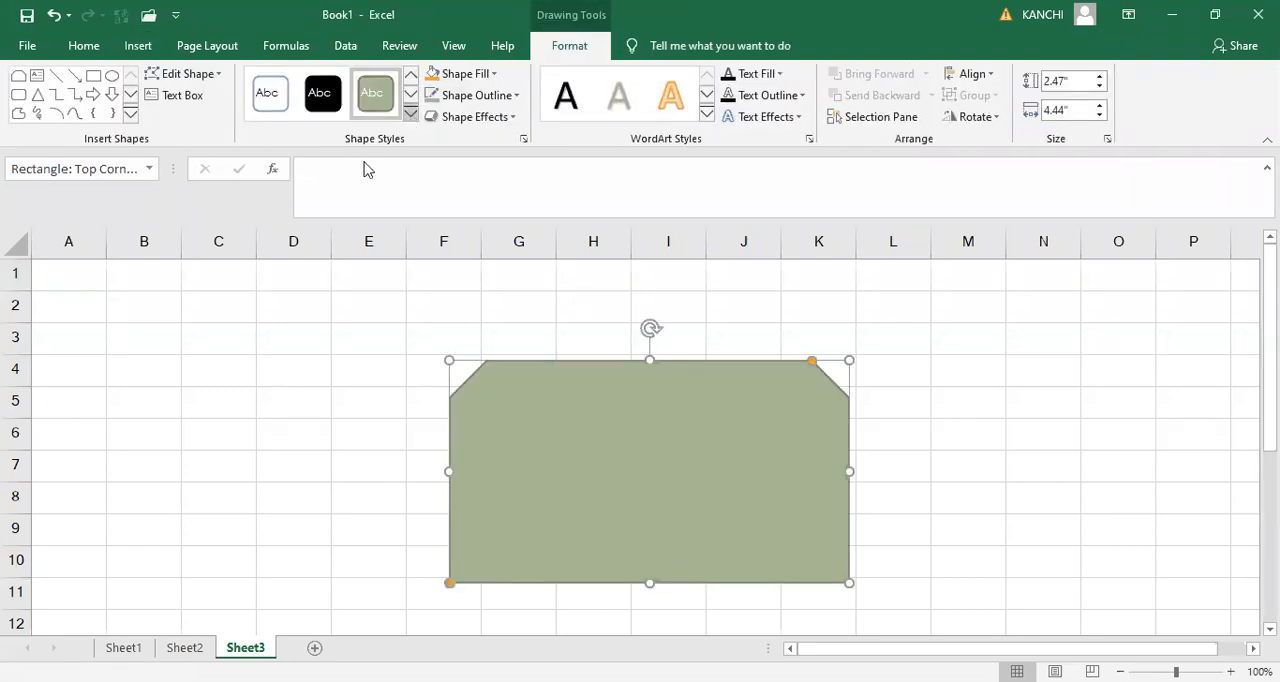
click(411, 113)
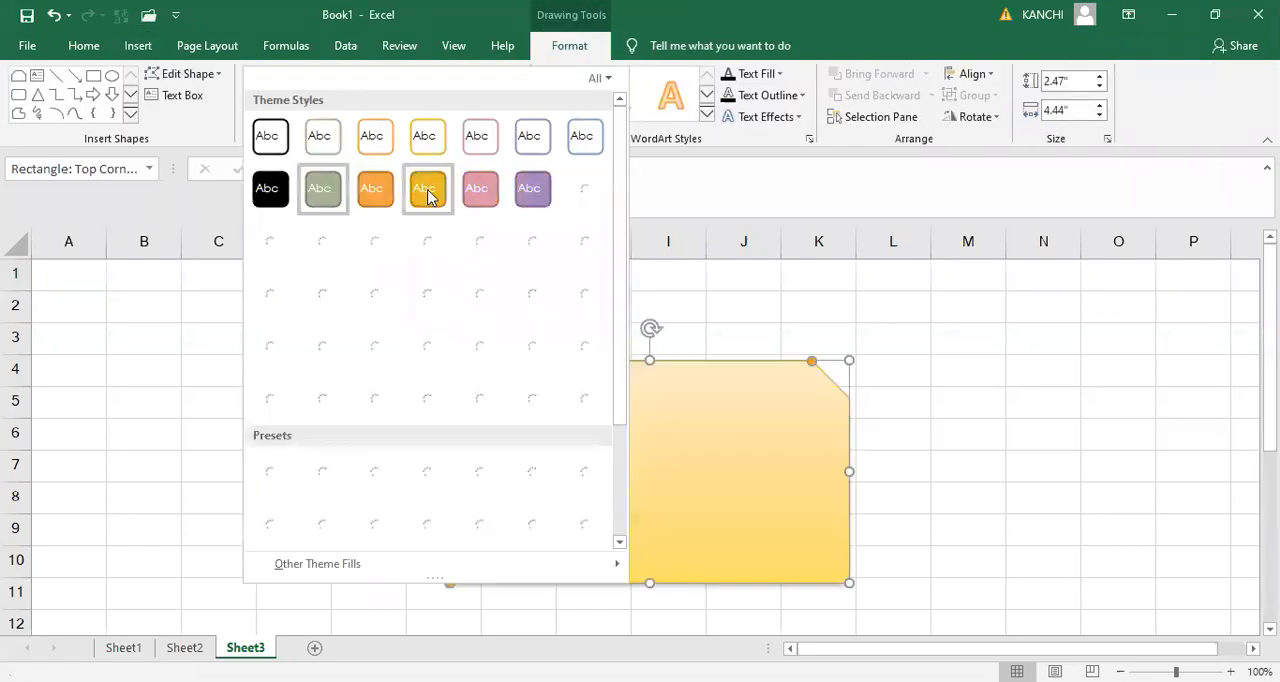
click(428, 189)
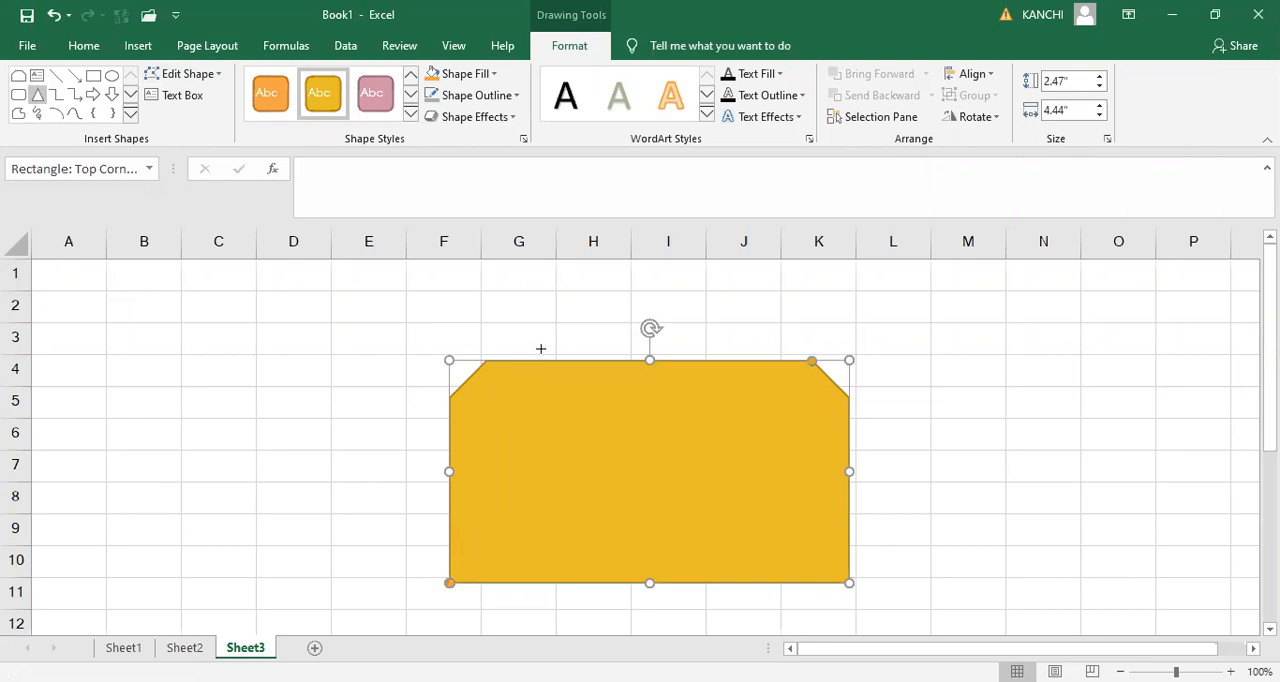
- Draw an isosceles triangle about 3.1" wide and 2.96" high overlapping the gold shape, styled white with a black outline
drag(582, 337, 862, 603)
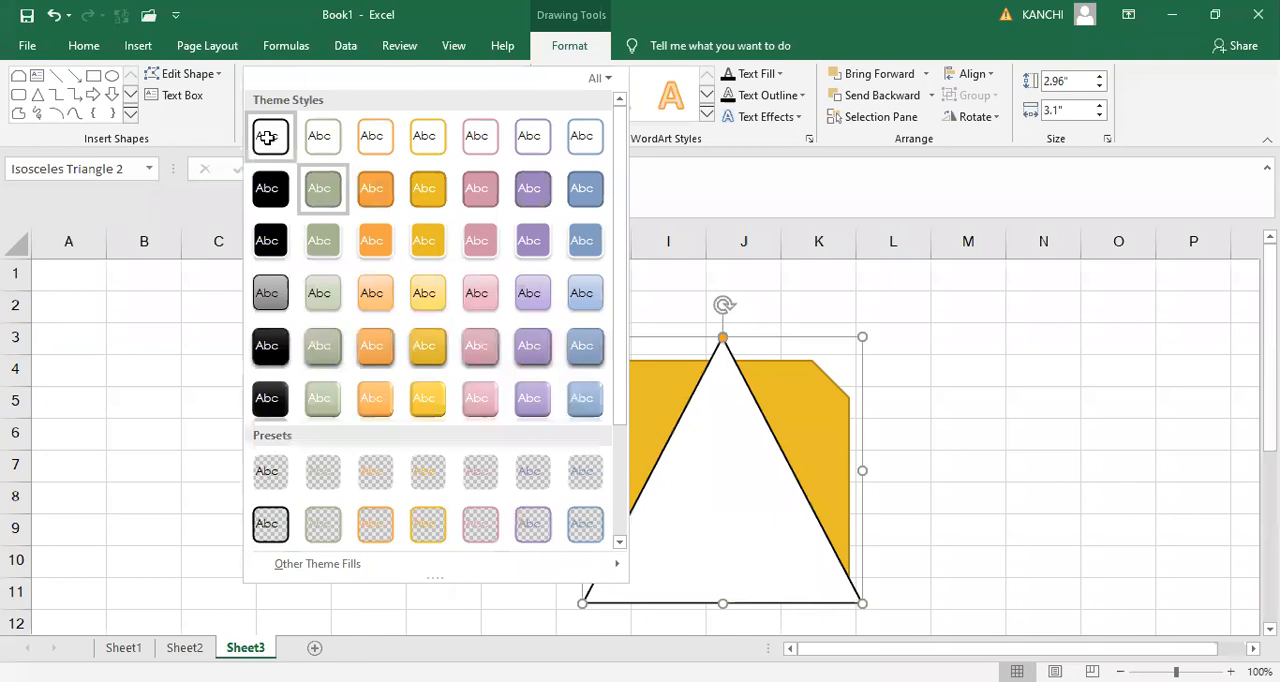
click(1031, 395)
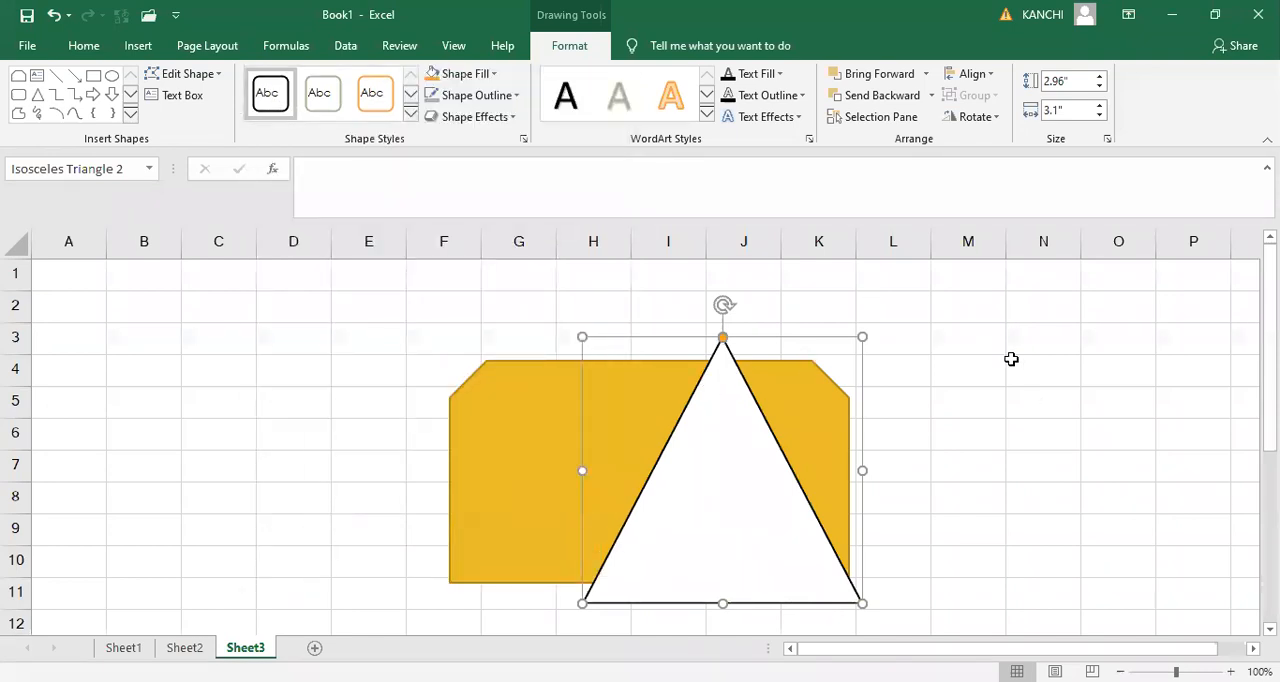
- Send the triangle behind the gold shape and bring it forward again, twice
click(215, 48)
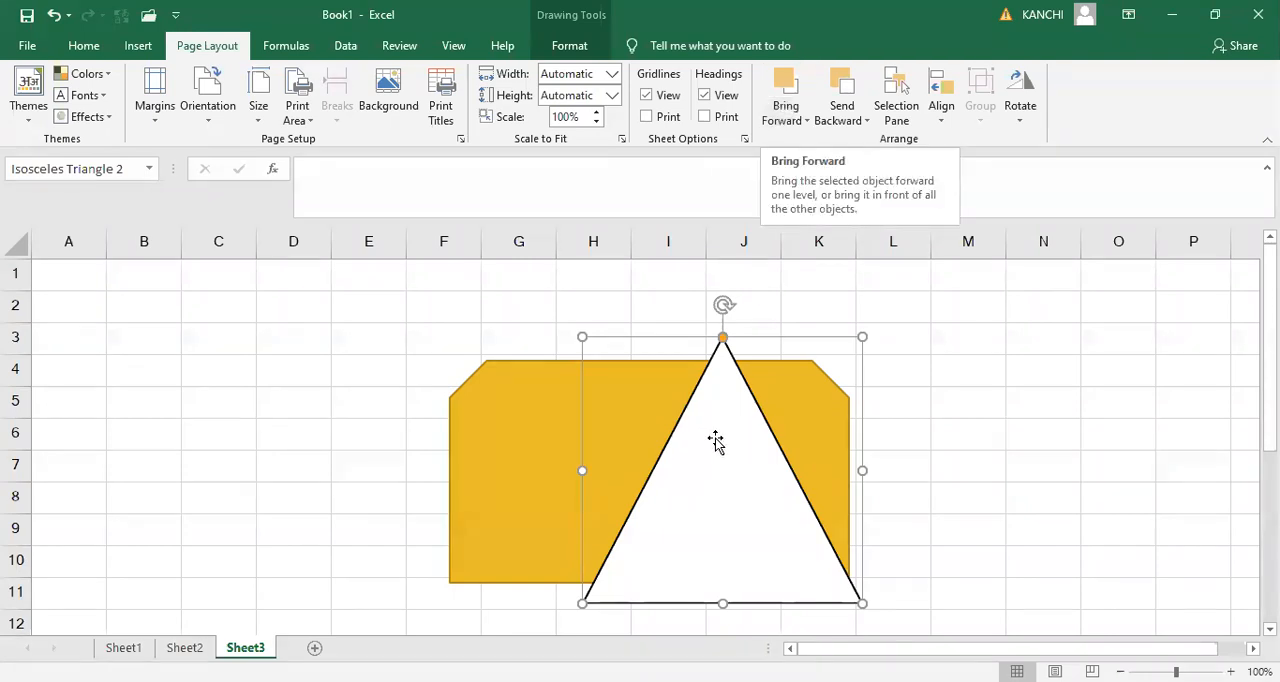
click(852, 90)
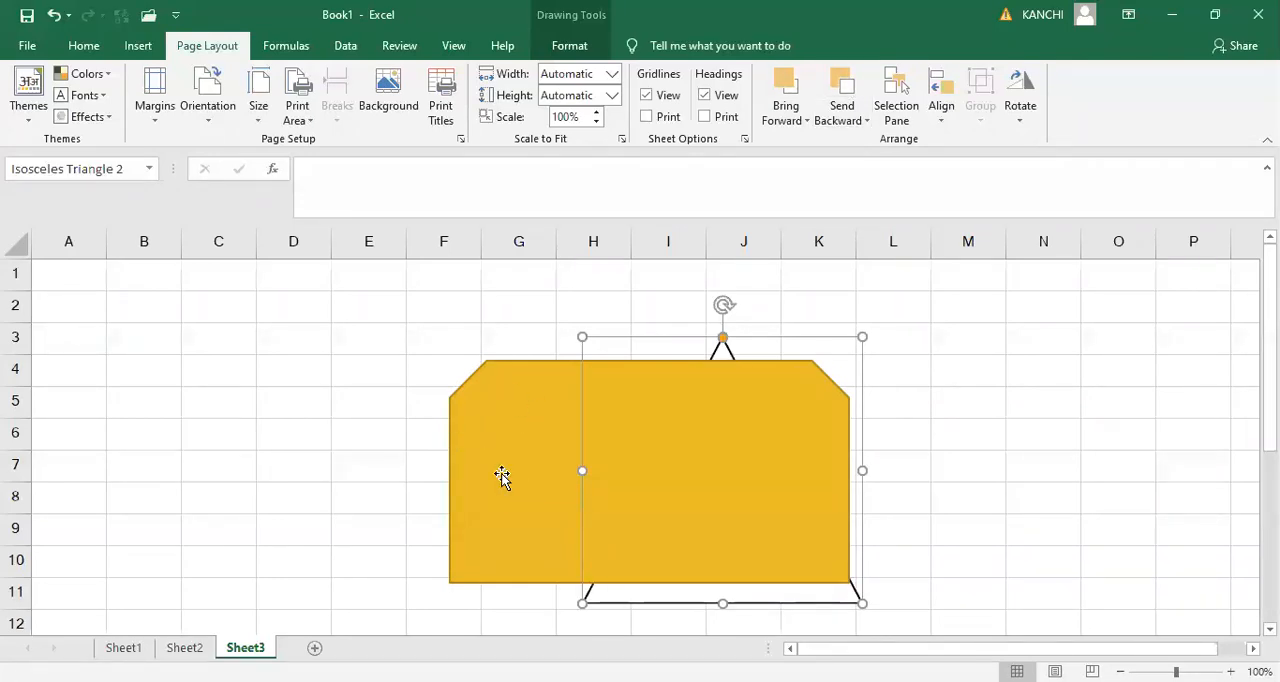
click(800, 91)
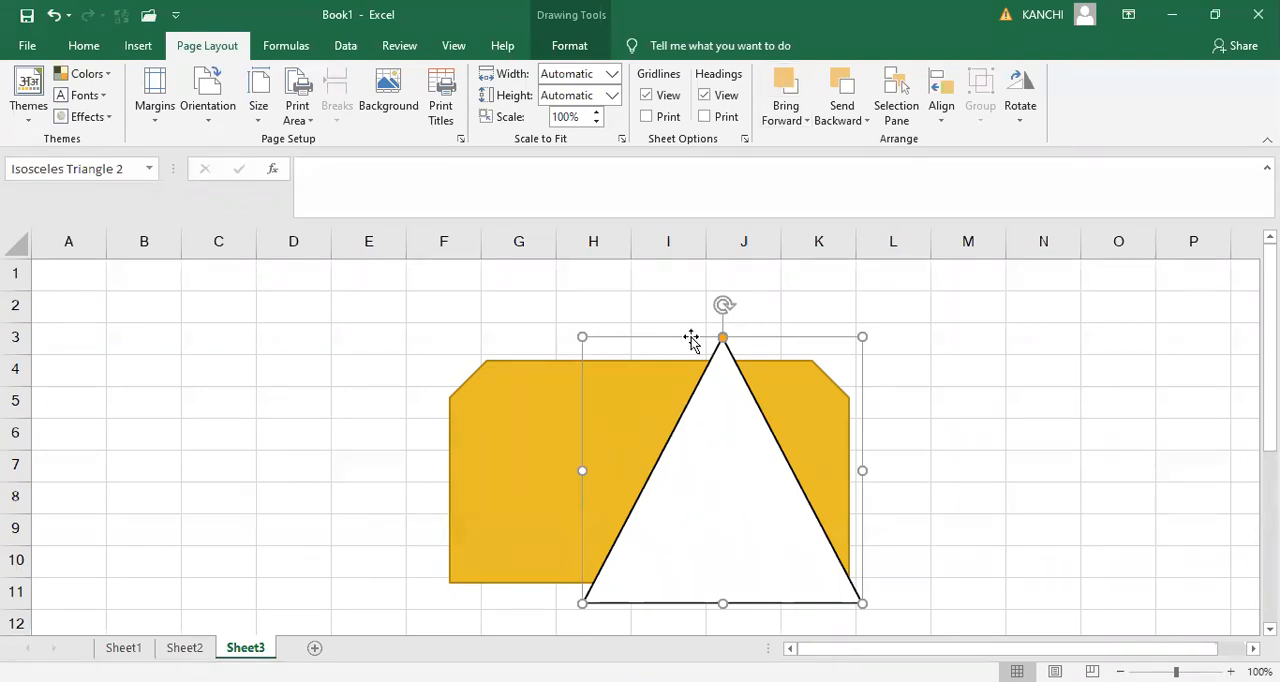
click(836, 100)
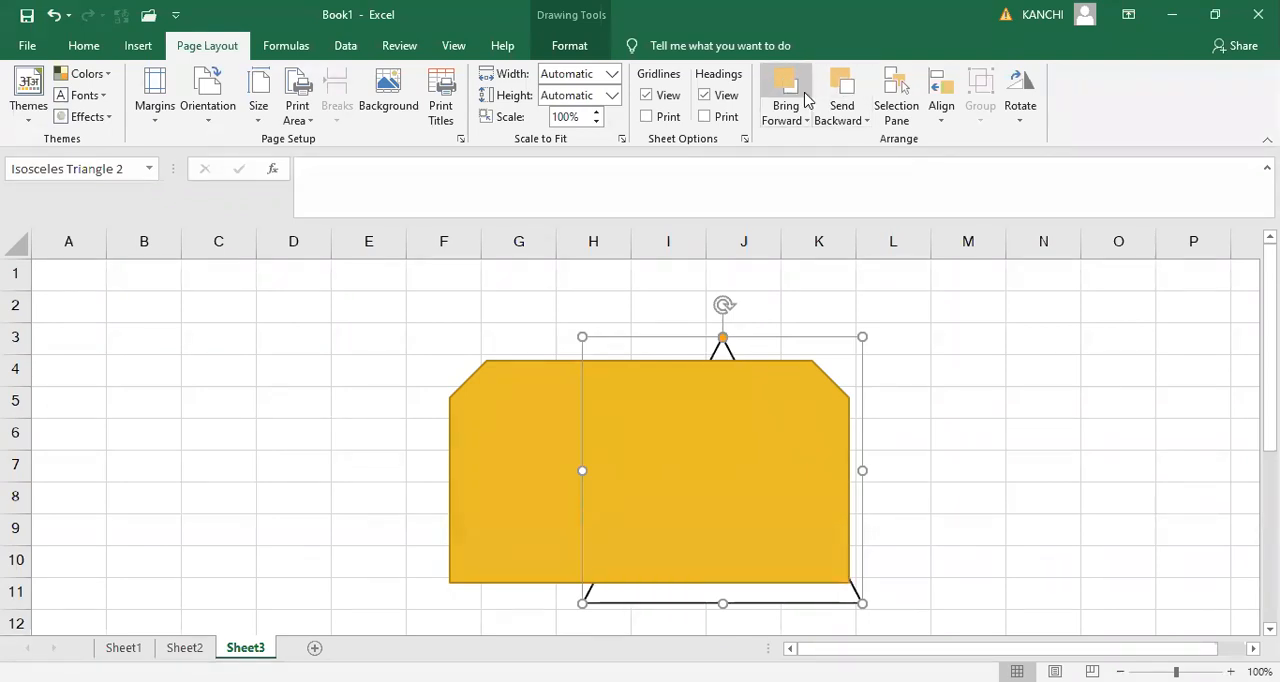
click(806, 98)
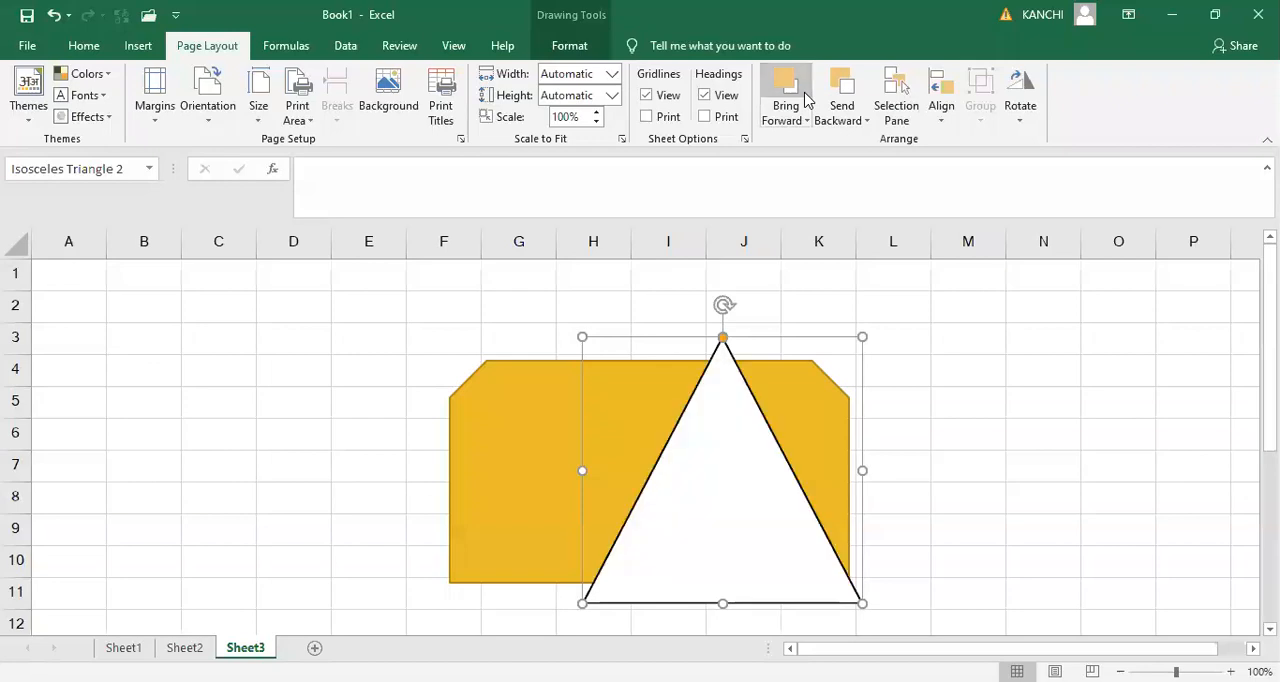
- Try to send the gold snipped rectangle further backward
click(533, 376)
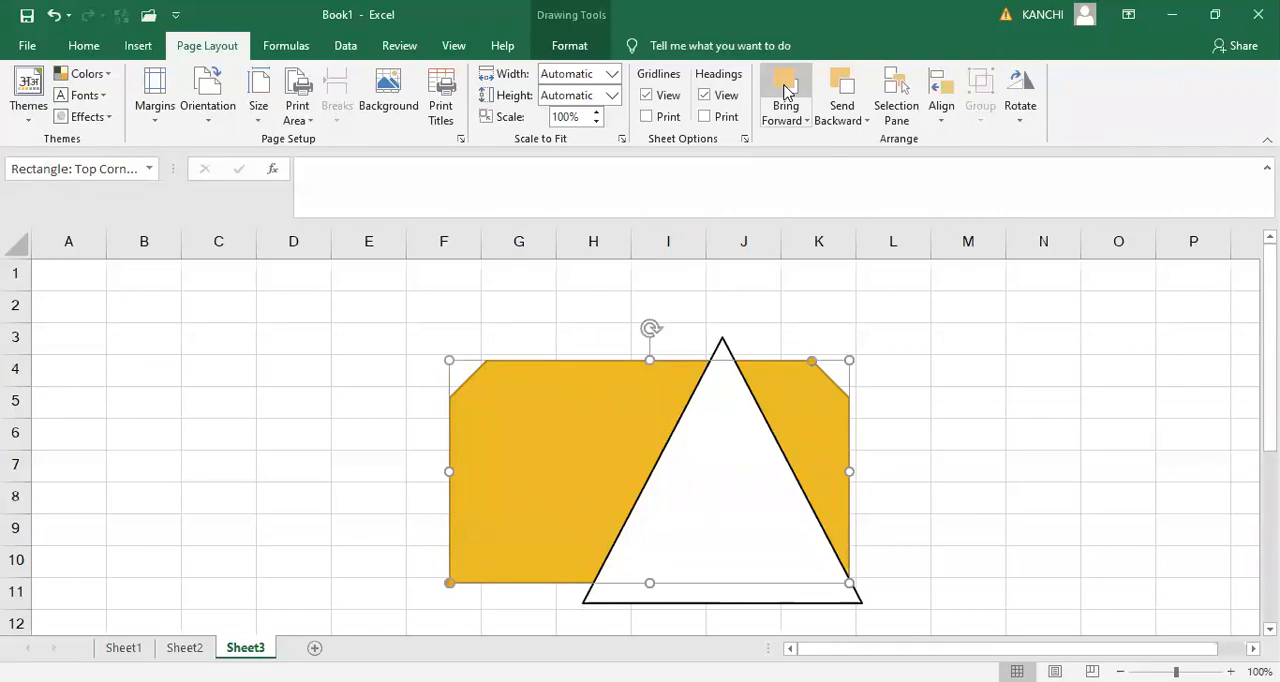
click(848, 90)
click(846, 90)
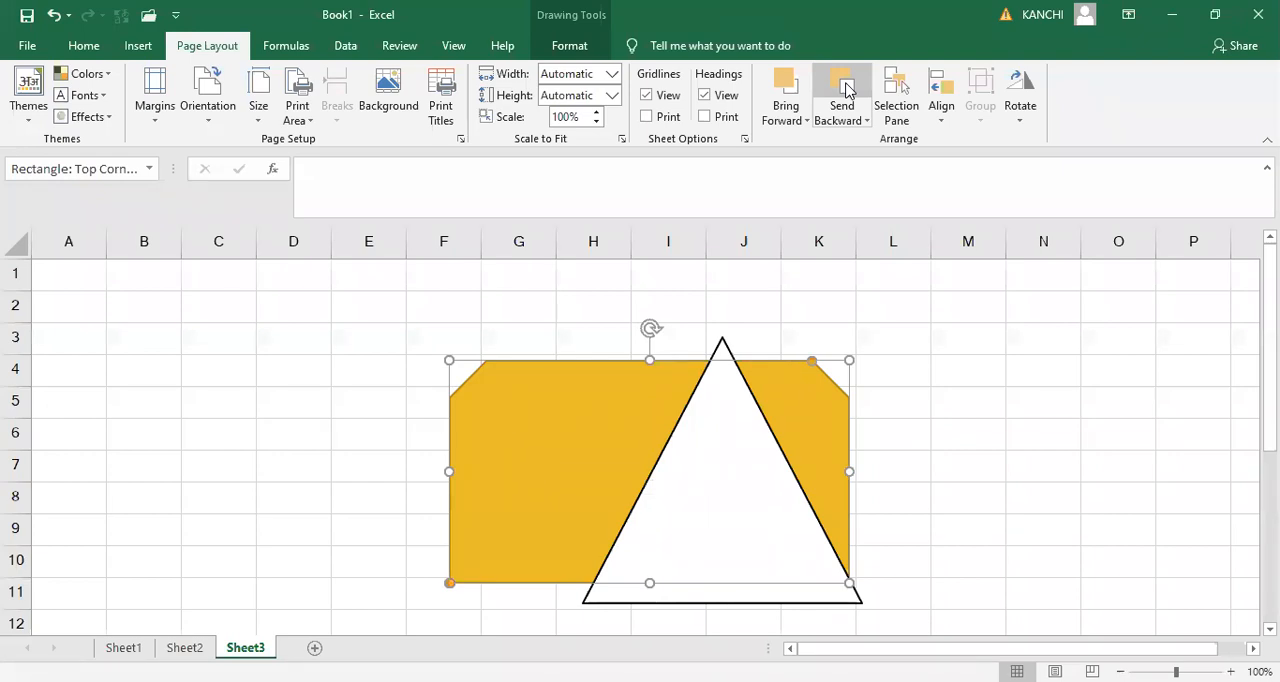
- Display the list of all objects and draw a plain rectangle about 2.76" wide and 2.24" high beside the gold shape
click(895, 112)
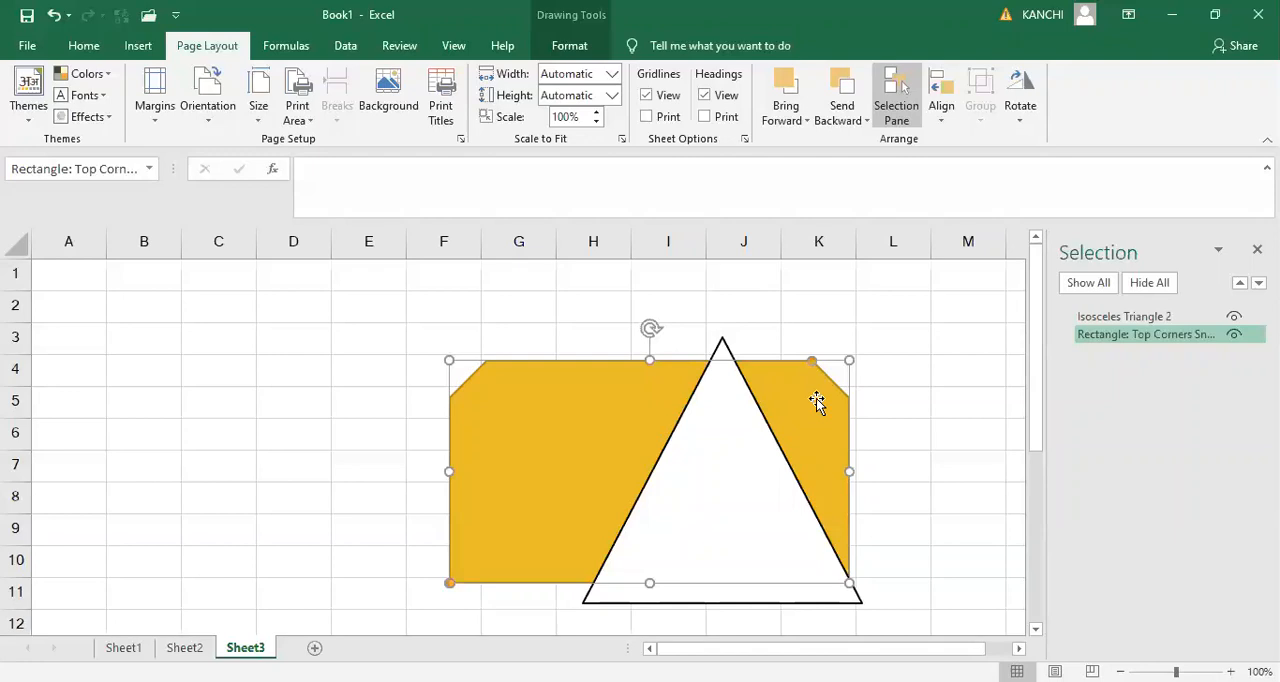
click(138, 45)
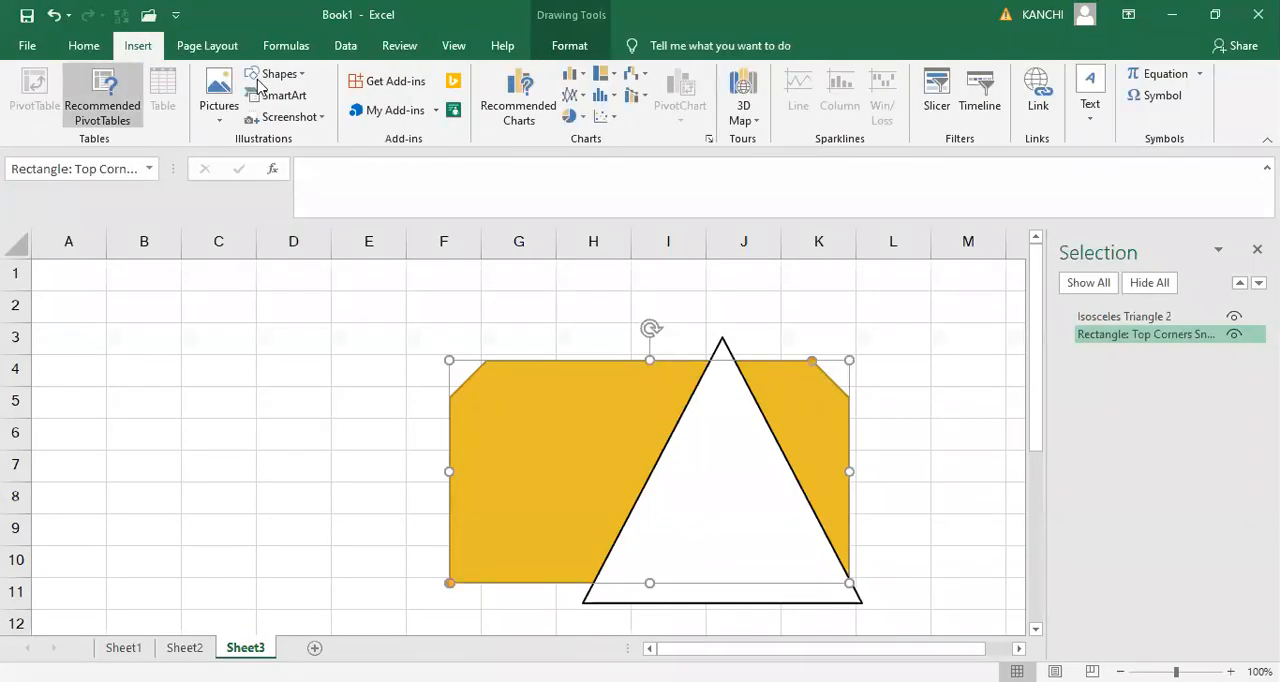
click(278, 73)
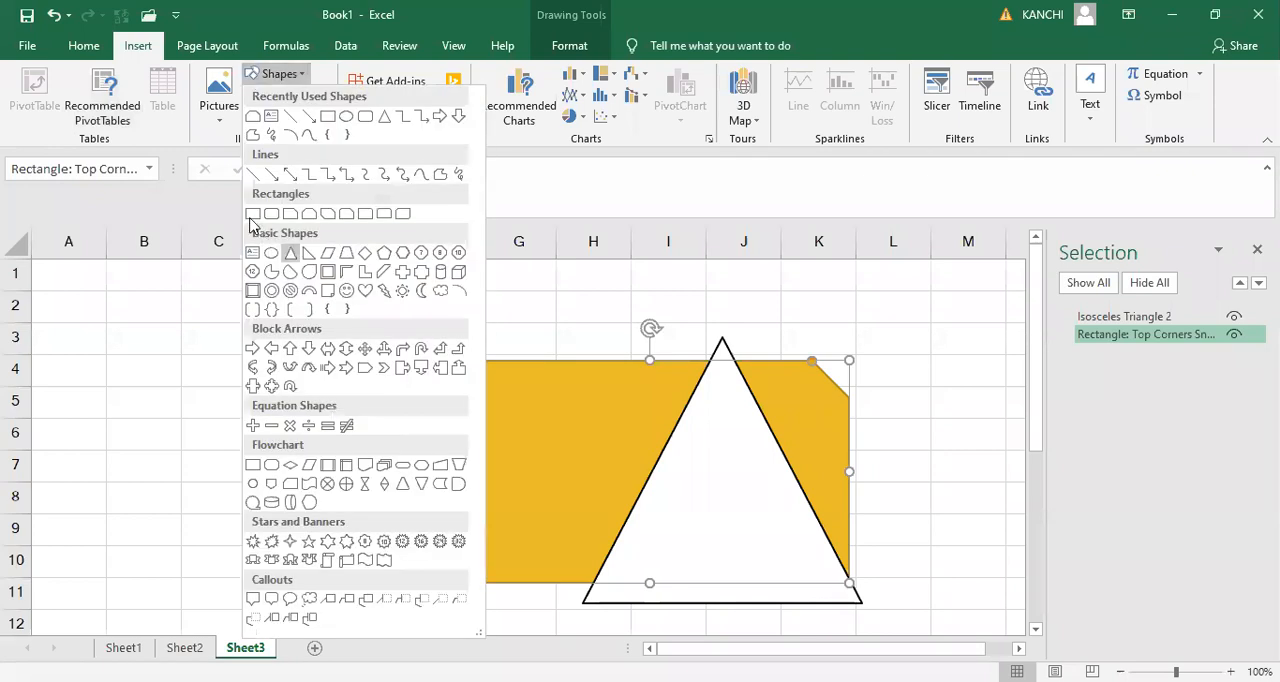
click(252, 216)
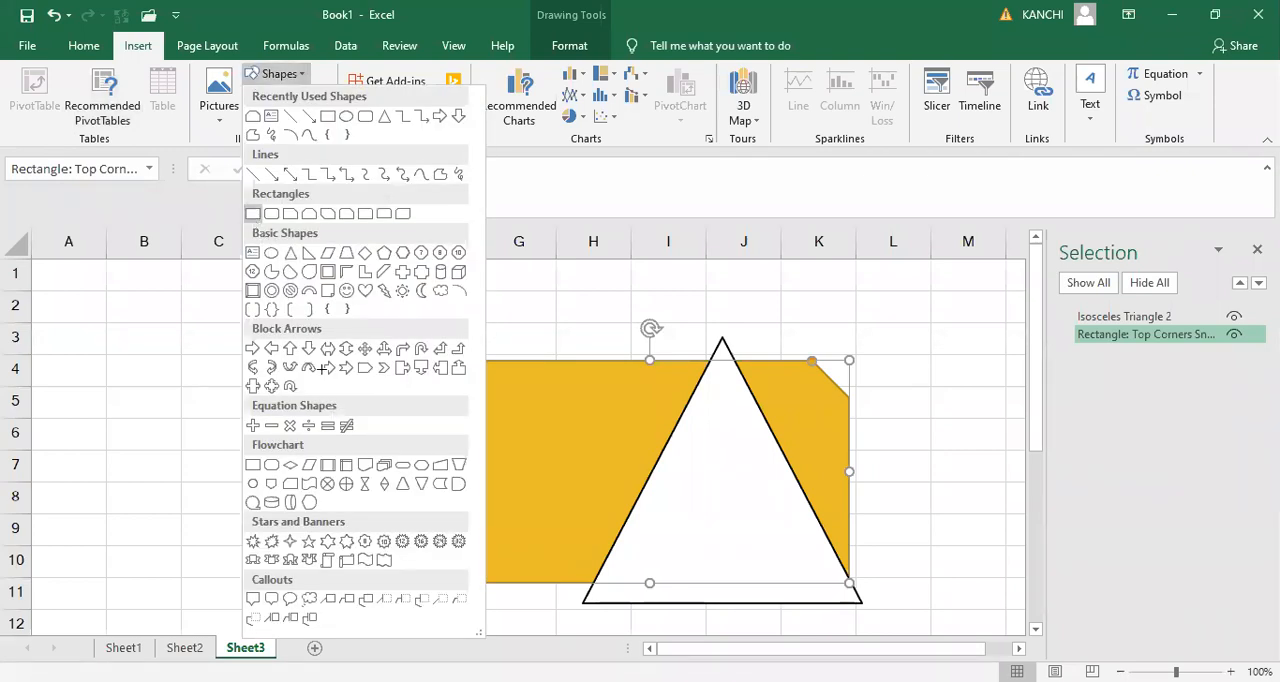
drag(169, 384, 417, 586)
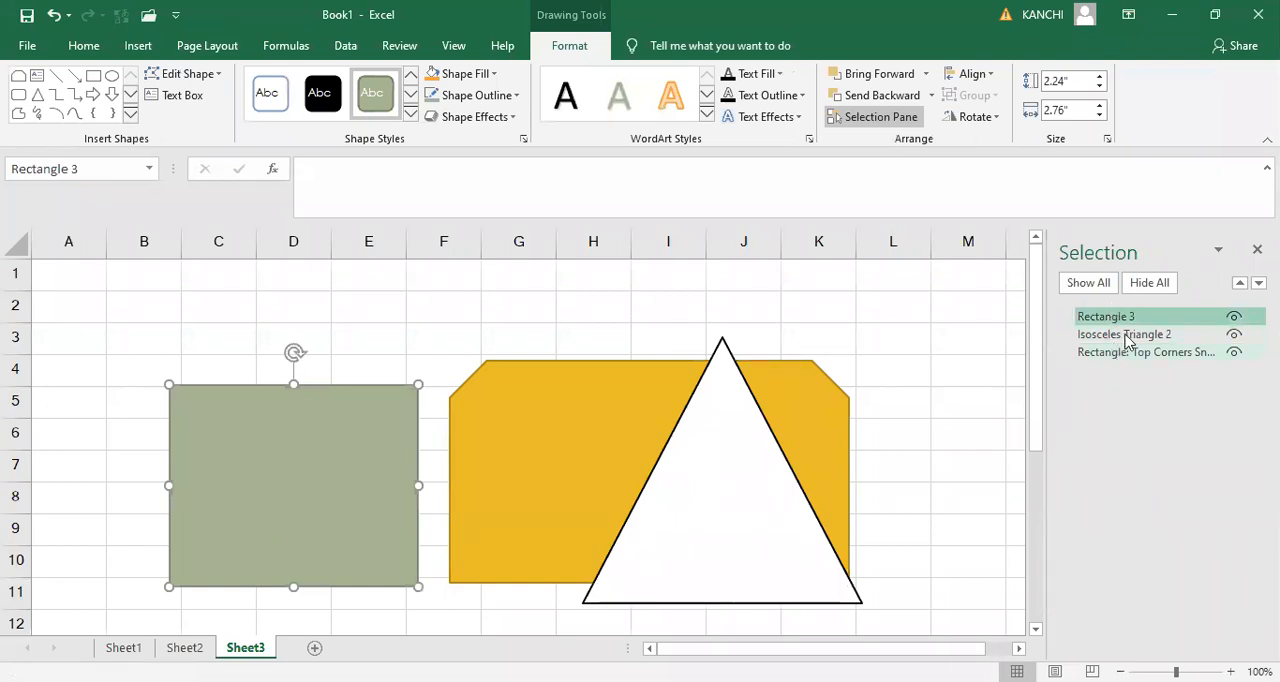
- Reorder the shapes in the object list, placing the gold snipped rectangle in front and the triangle at the back
drag(1125, 334, 1120, 360)
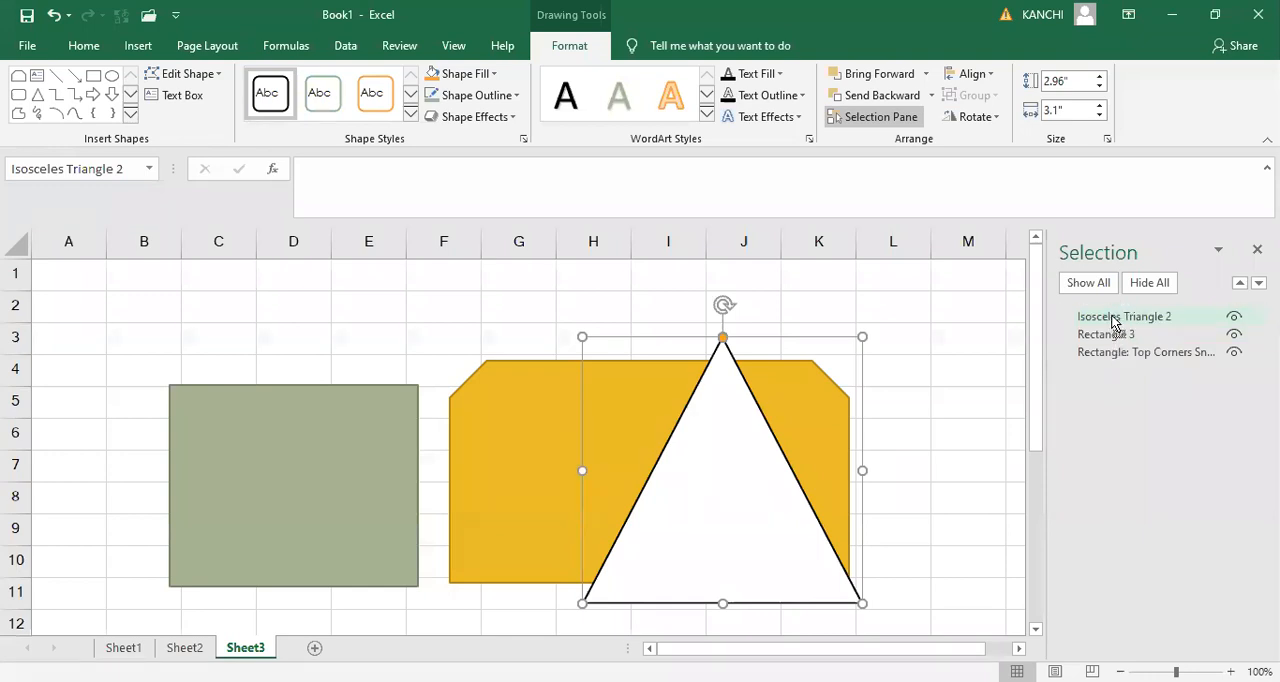
click(1115, 321)
drag(1113, 319, 1134, 360)
- Move the plain green rectangle over the gold shape and bring it to the front of the stacking order
drag(271, 435, 563, 444)
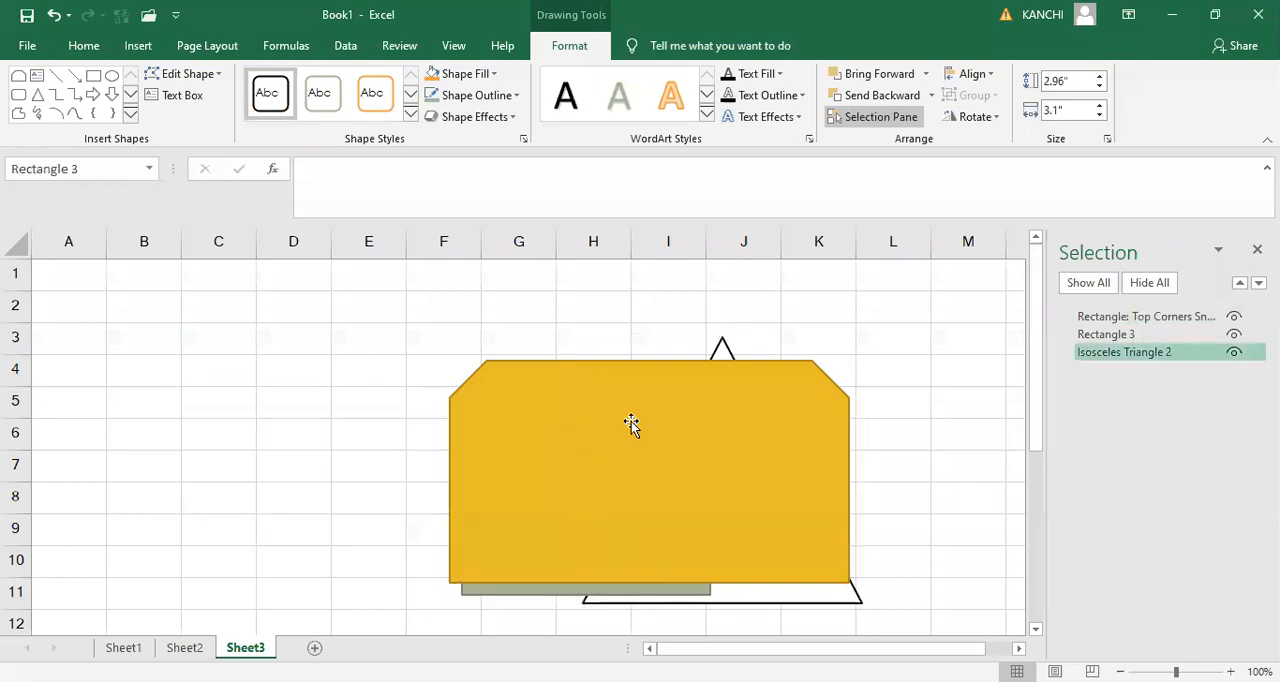
click(1110, 335)
mouse_move(1103, 305)
mouse_down()
mouse_move(1111, 354)
mouse_move(1110, 318)
mouse_up()
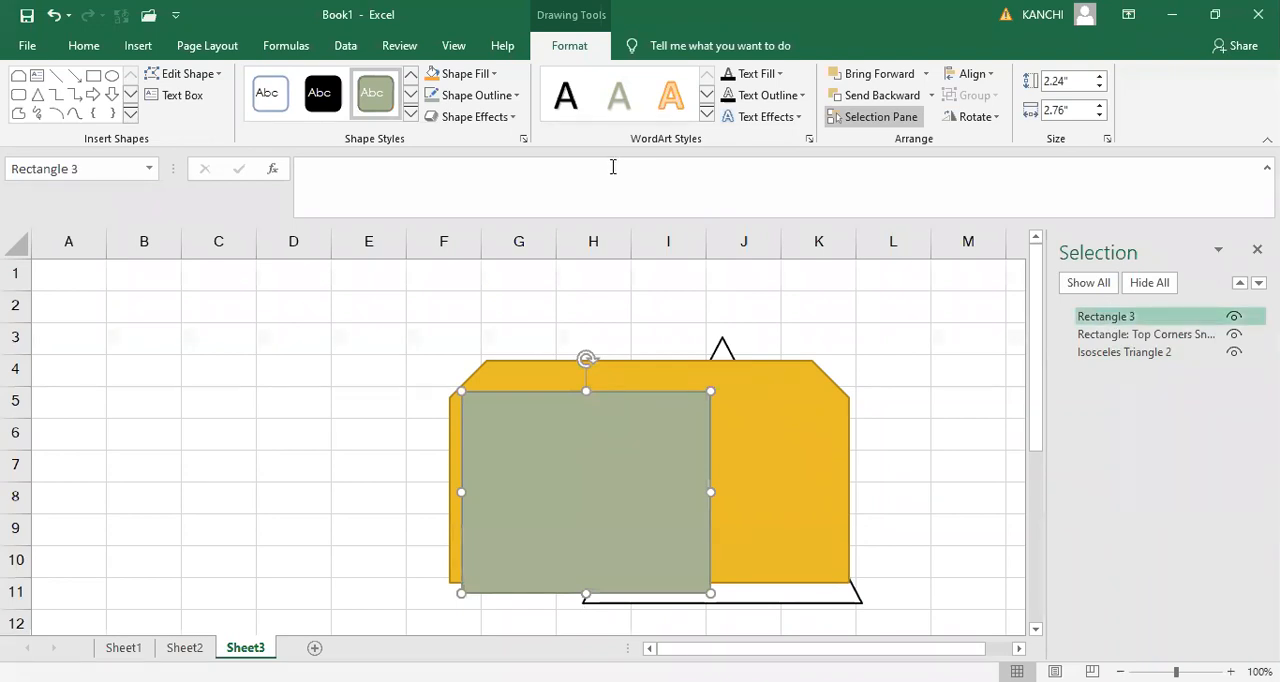
- Delete the plain green rectangle lying over the gold snipped rectangle
click(198, 47)
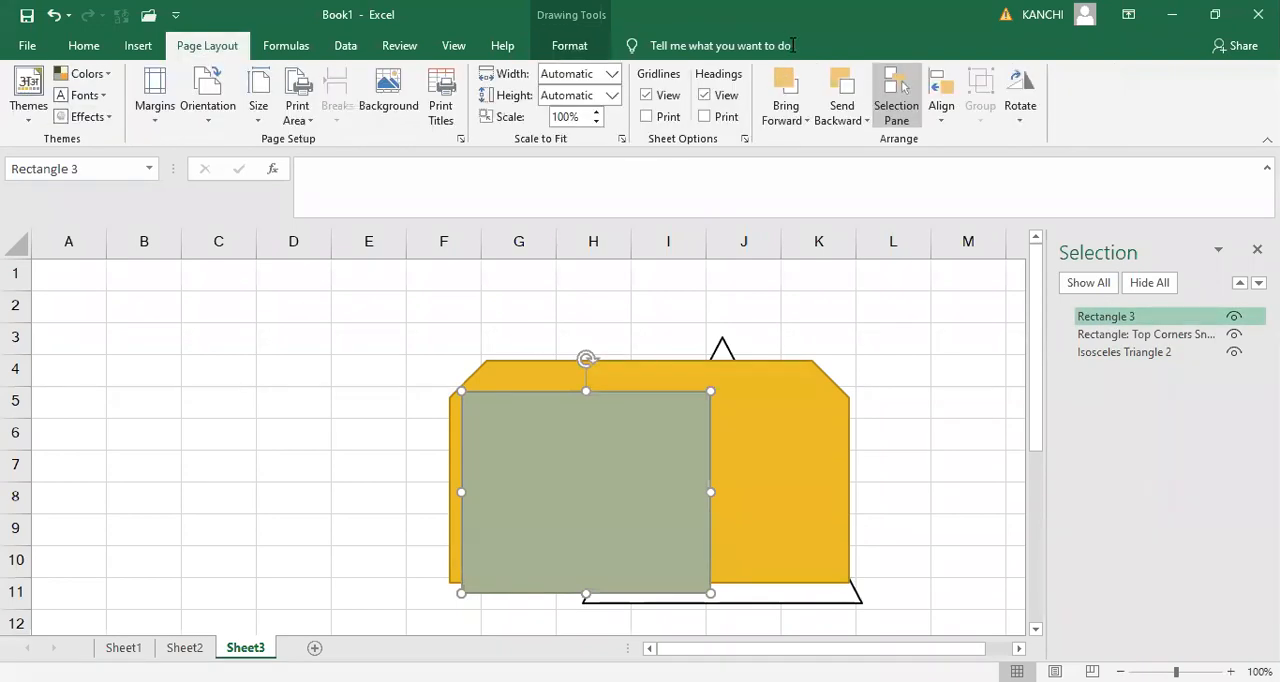
click(953, 128)
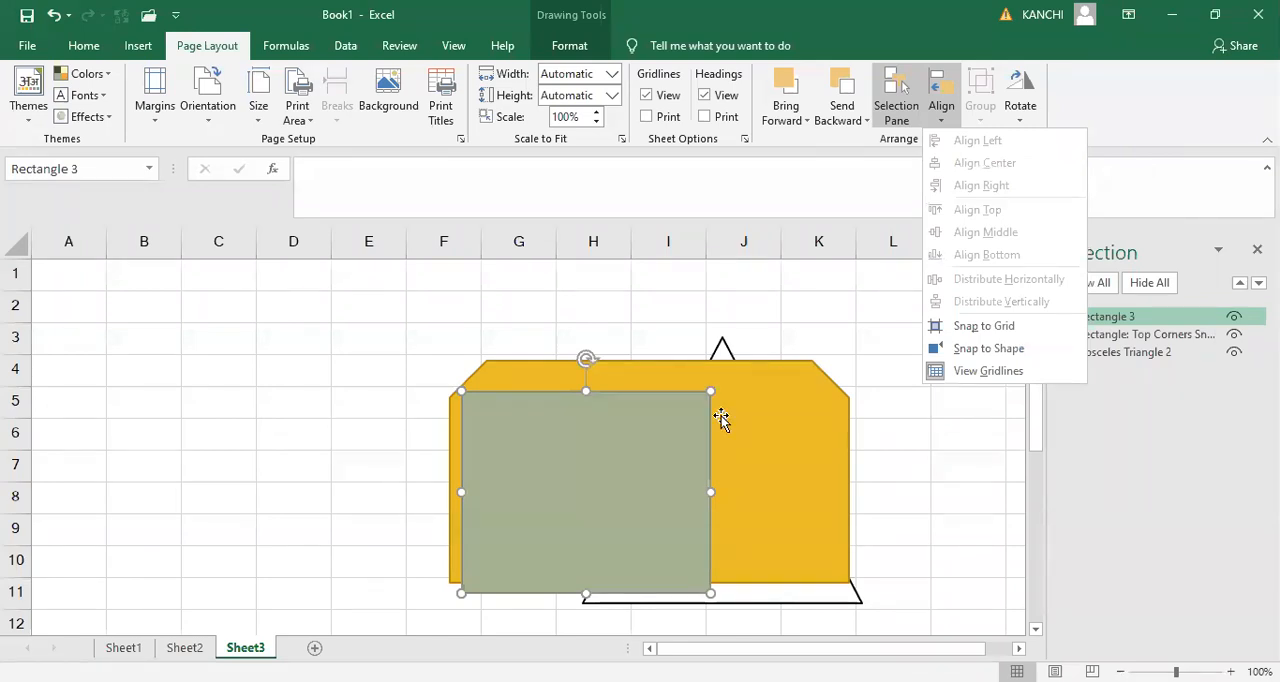
key(Escape)
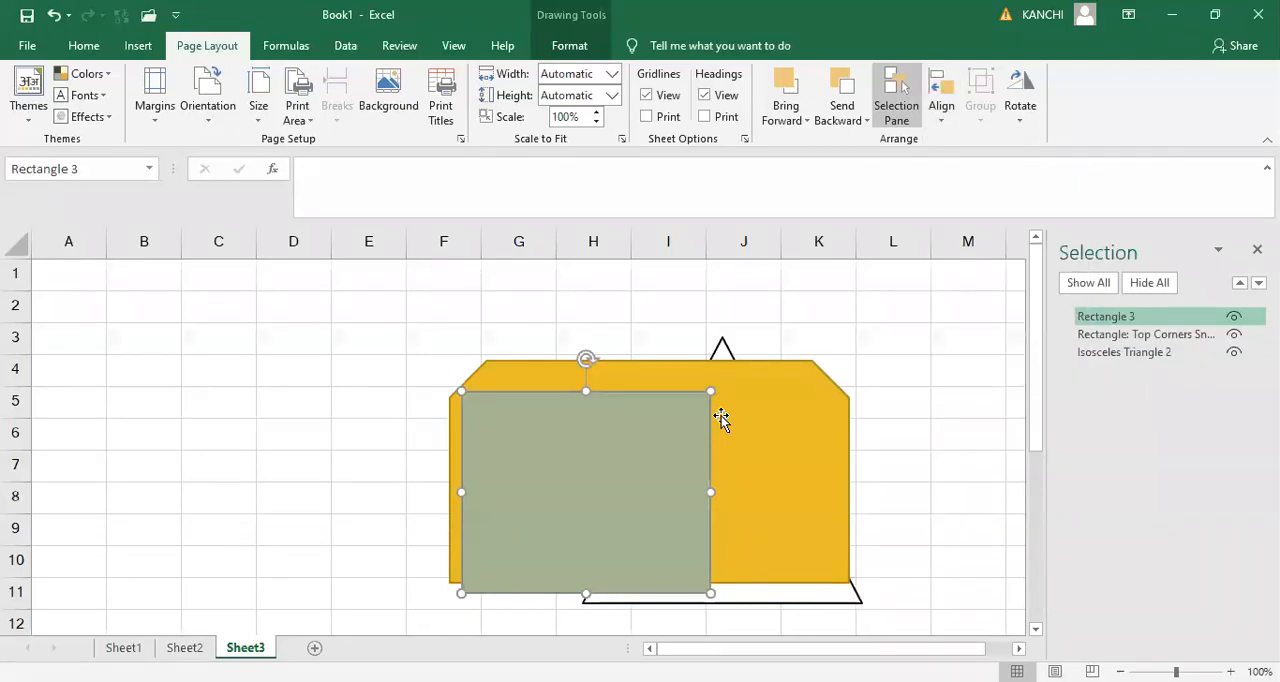
key(Delete)
click(610, 386)
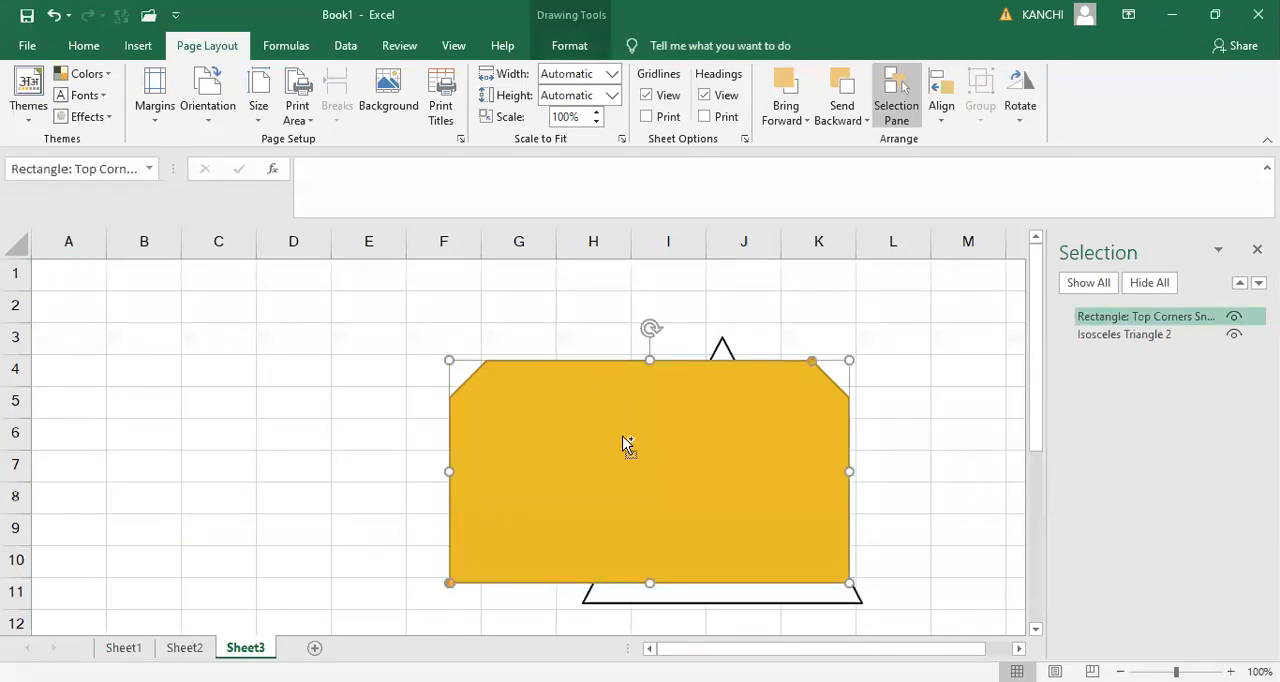
- Compare the alignment options offered with both shapes selected and with only one shape selected
shift+click(727, 597)
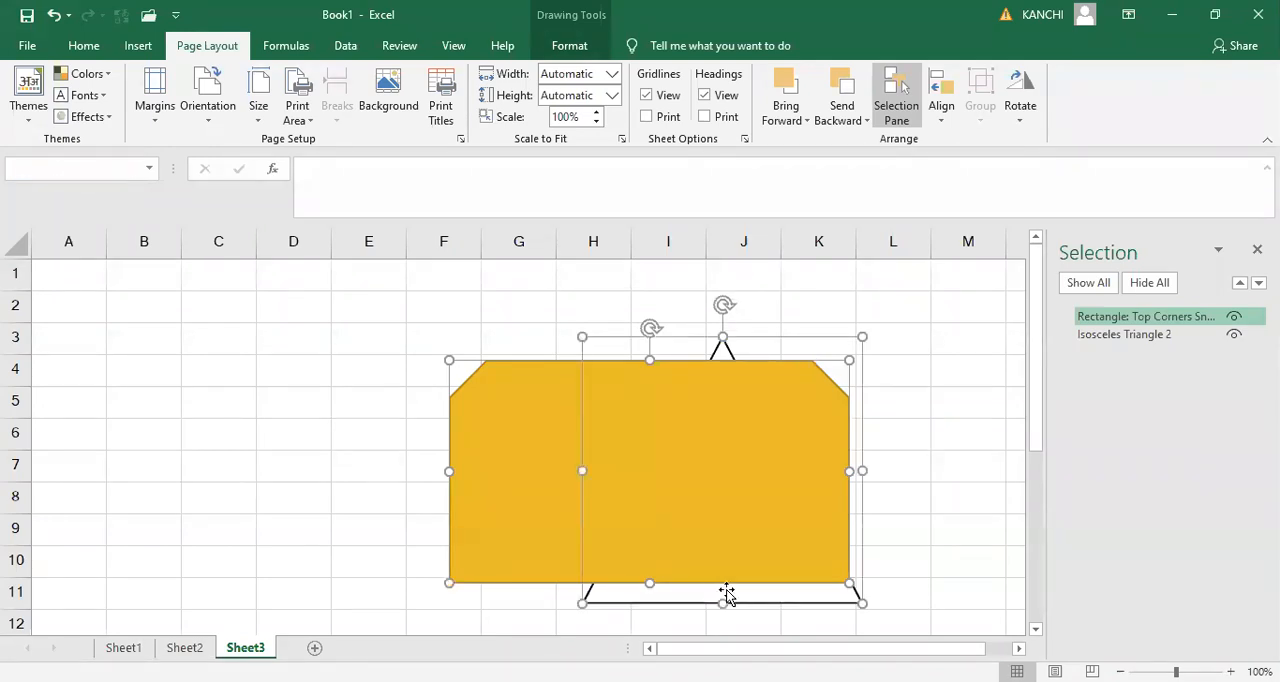
click(941, 125)
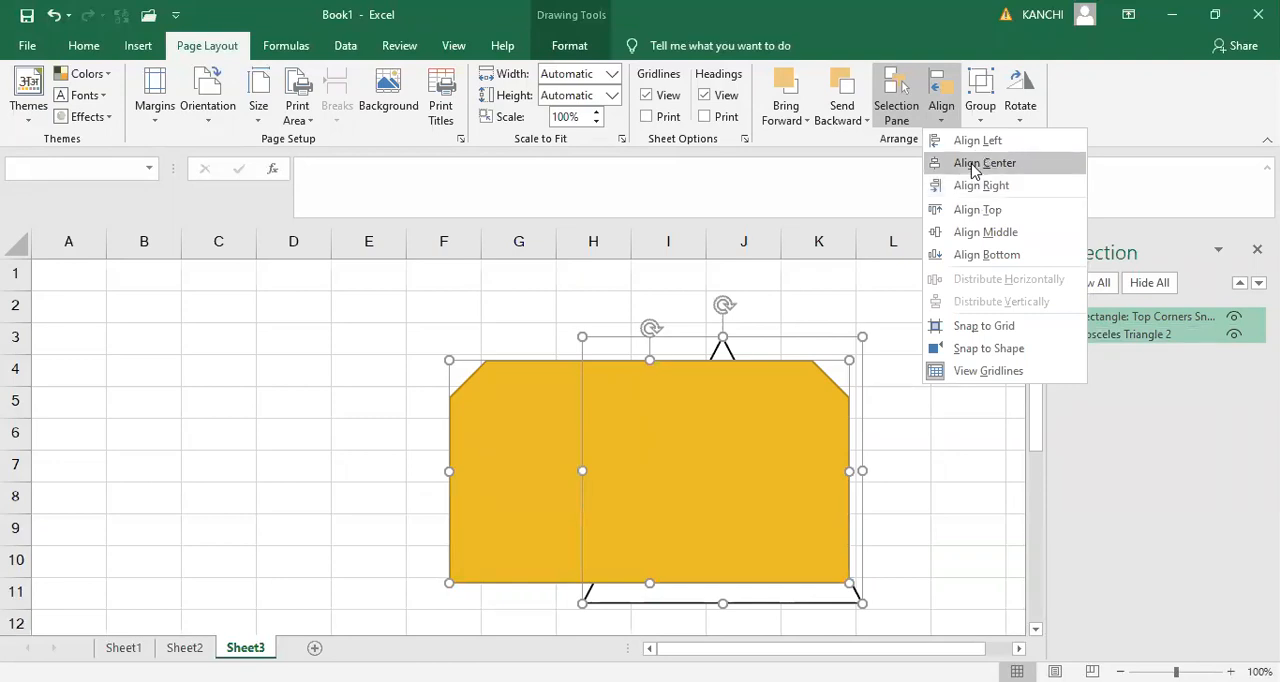
click(480, 289)
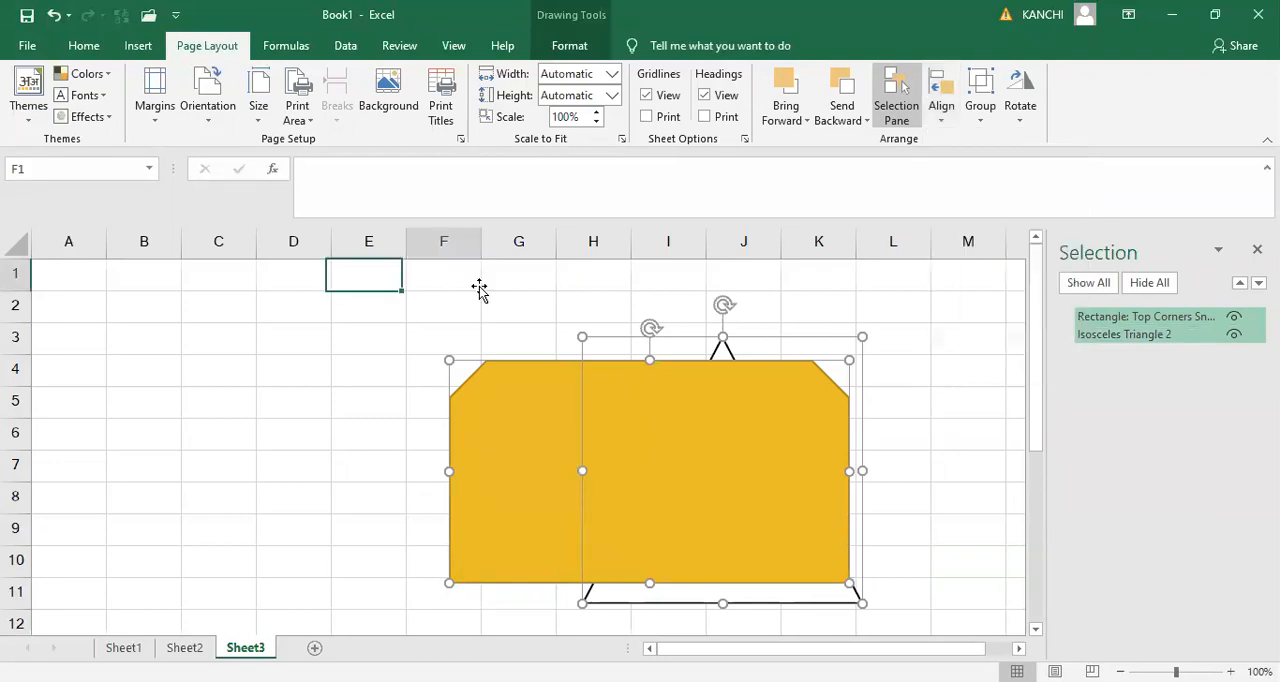
click(722, 342)
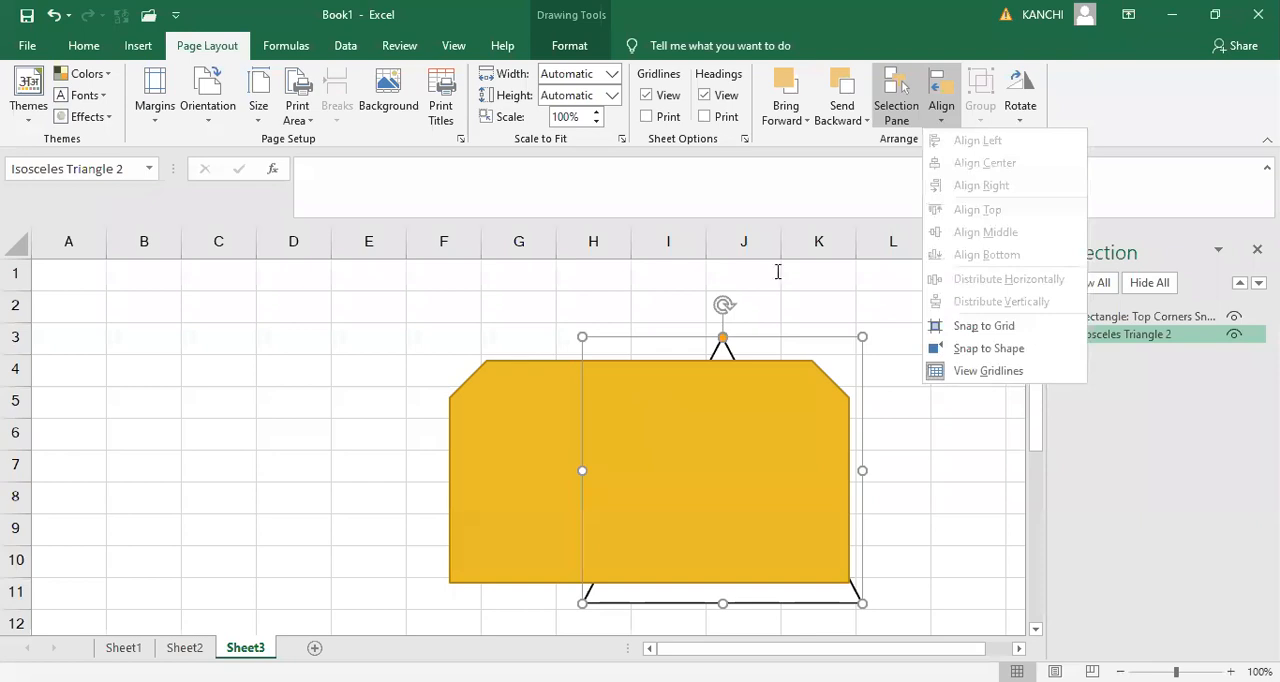
click(536, 403)
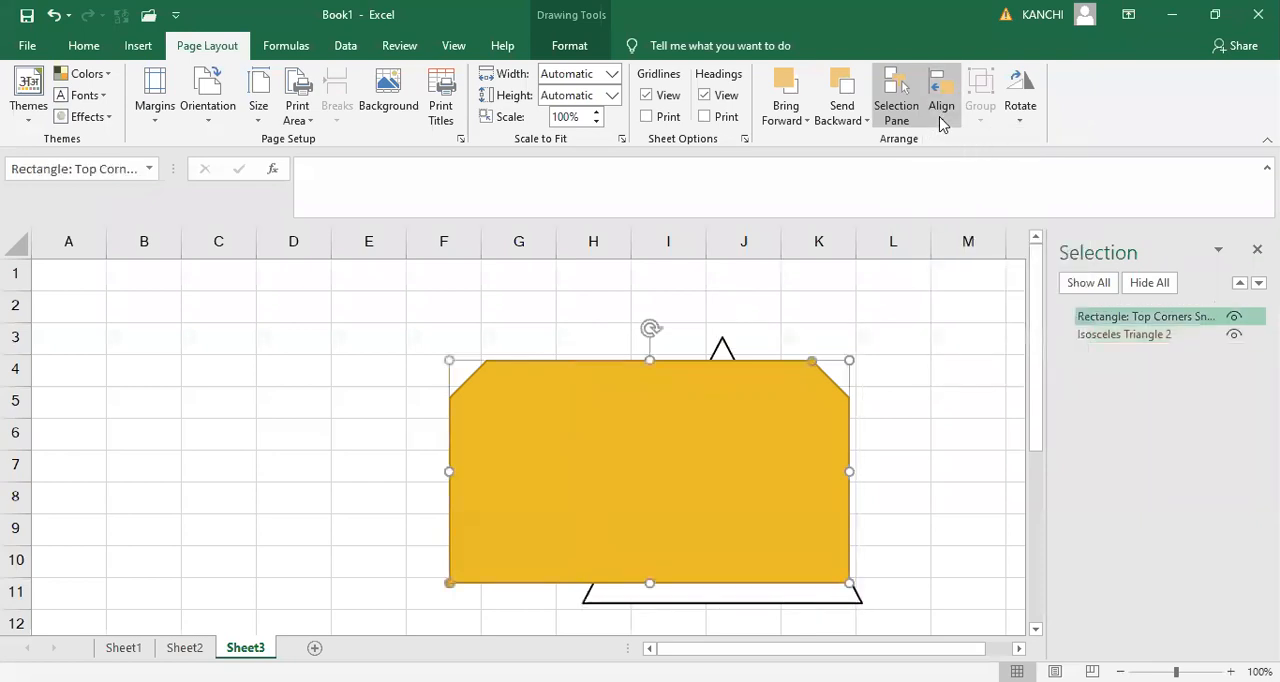
click(940, 122)
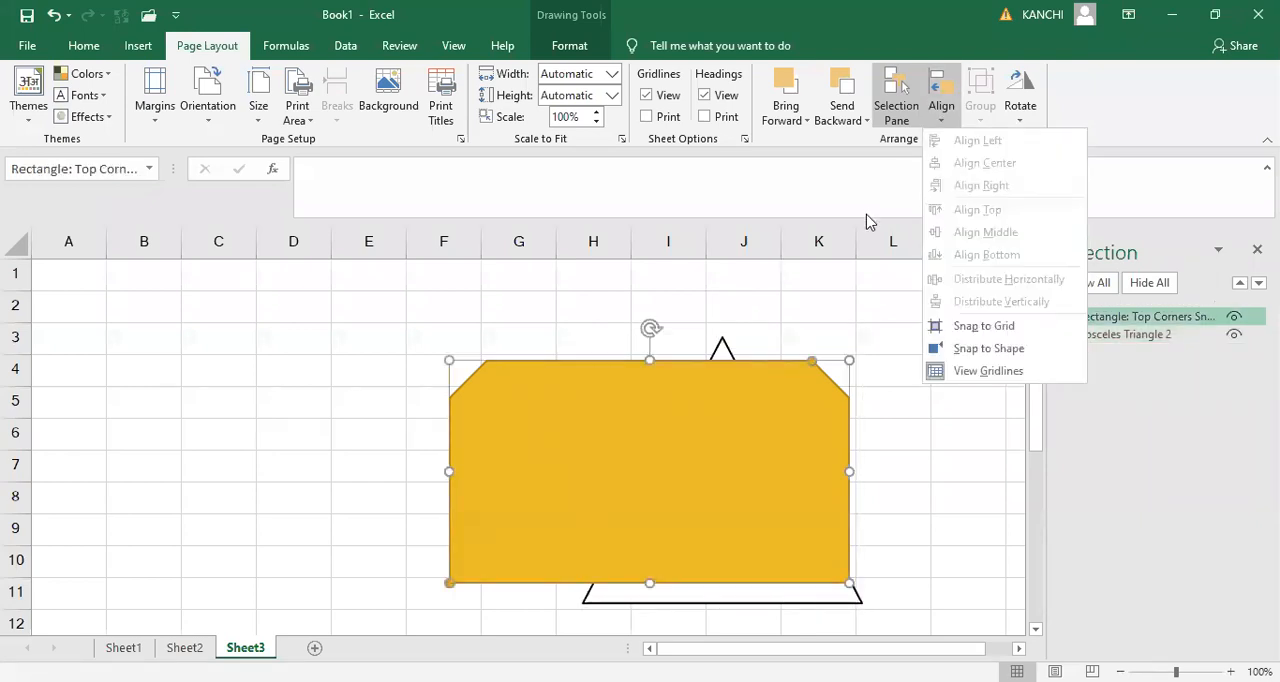
- Hide the list of objects and check the alignment options with only the triangle selected
click(893, 108)
click(893, 108)
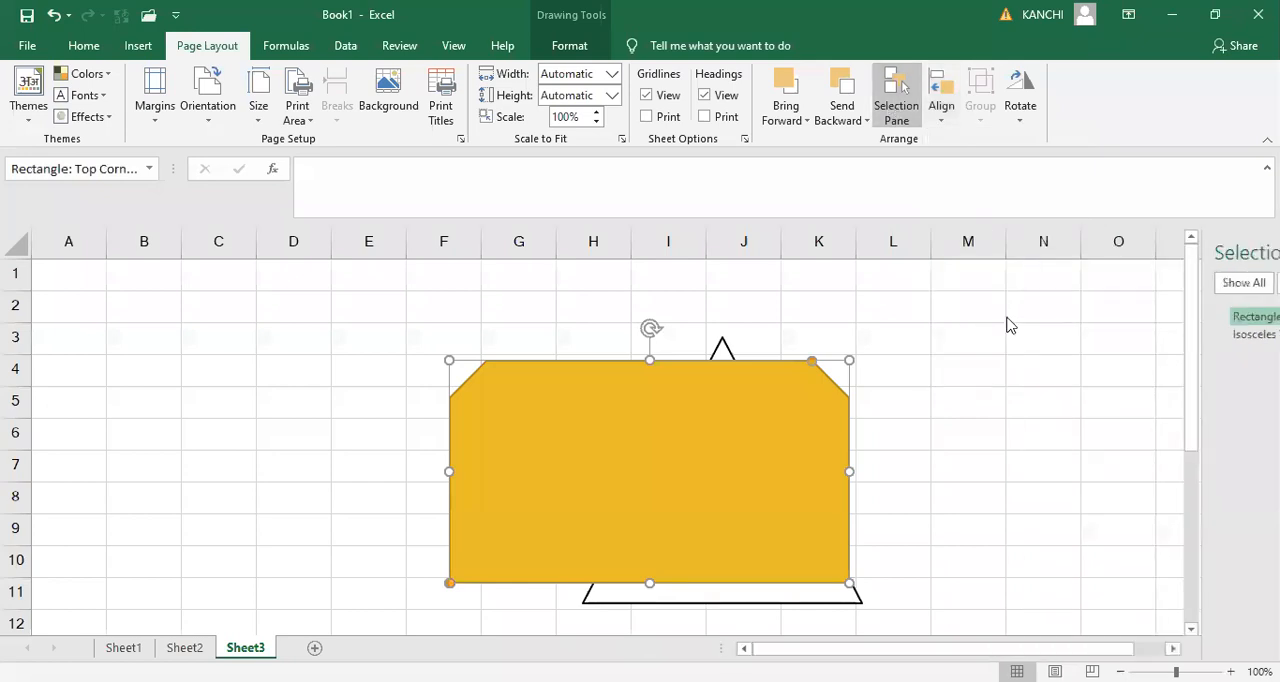
click(884, 335)
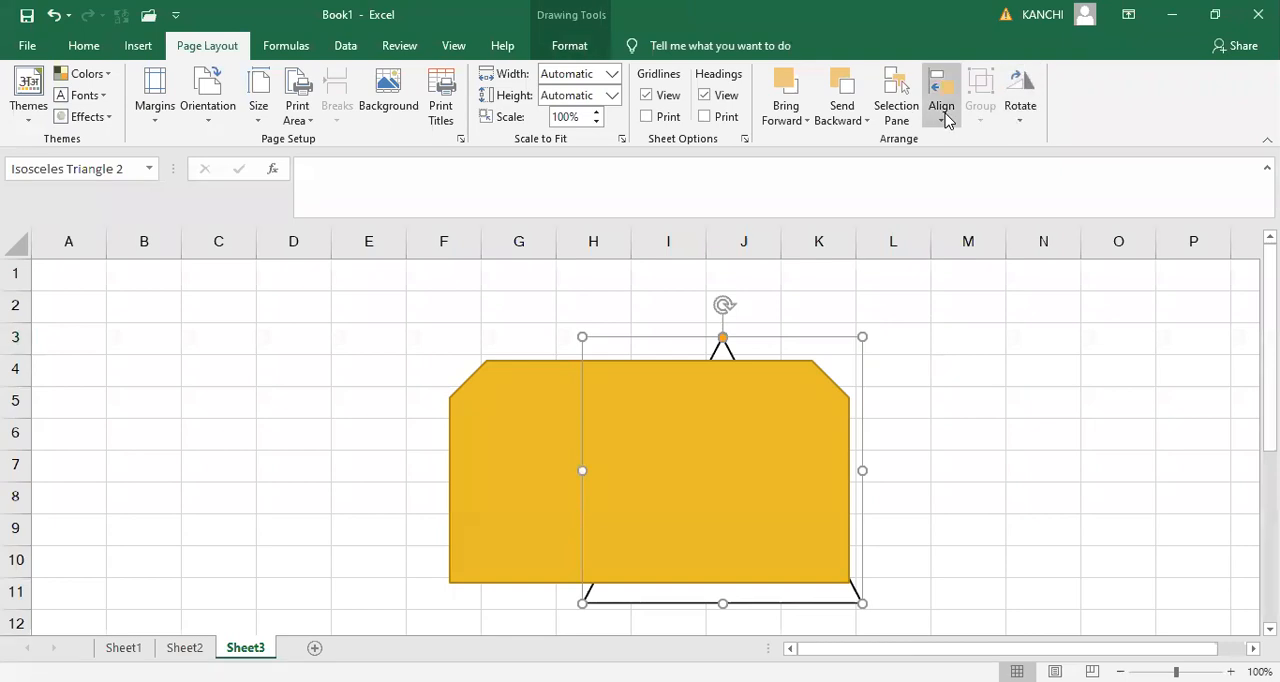
click(947, 118)
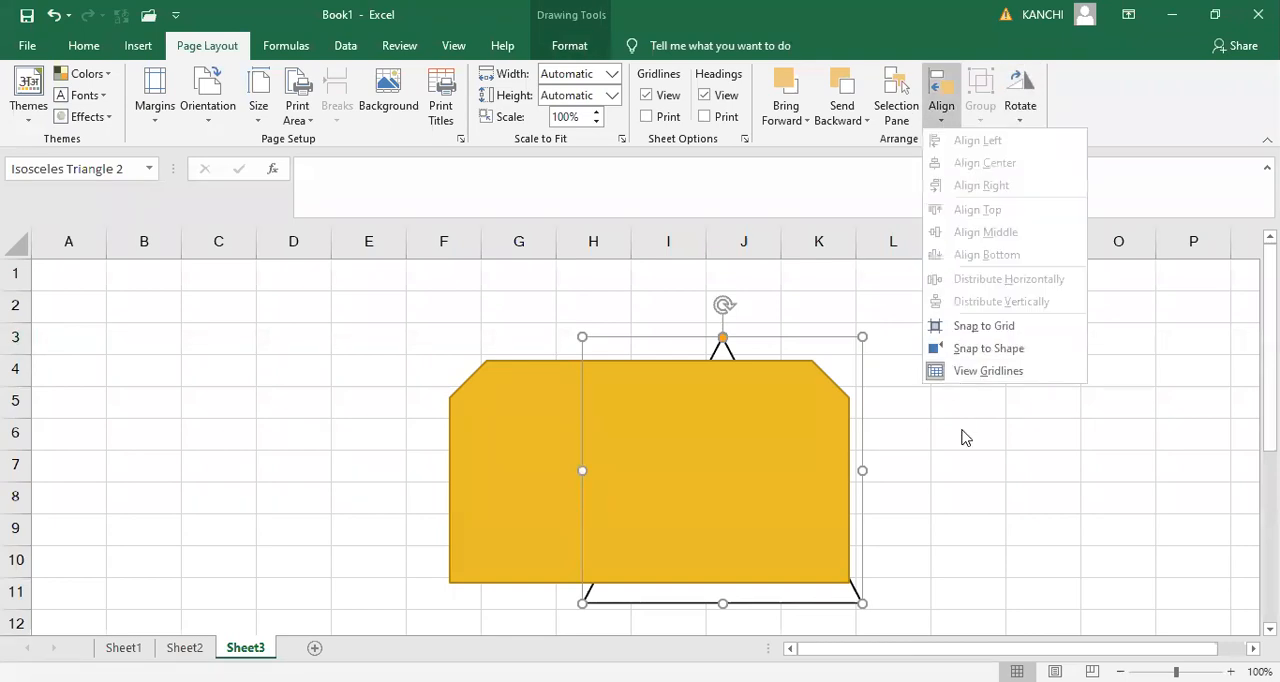
- Select the gold shape and the triangle together and try bottom and top alignment, finishing with middle alignment
click(700, 415)
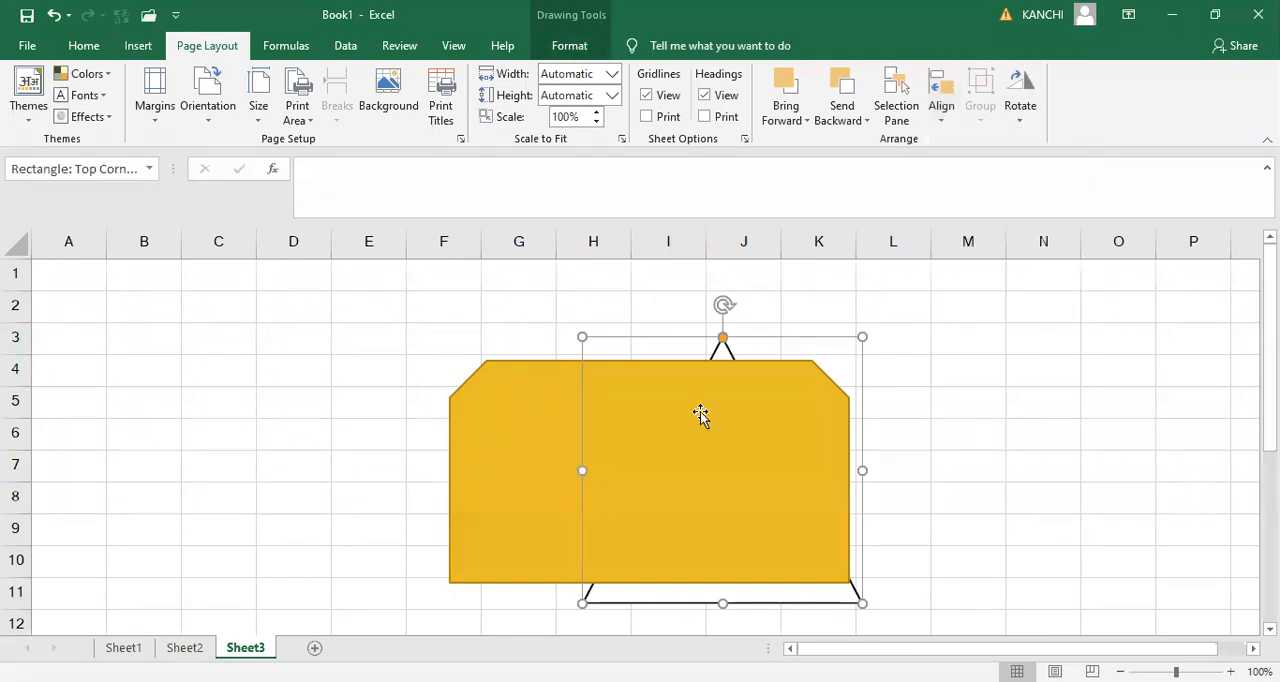
shift+click(719, 336)
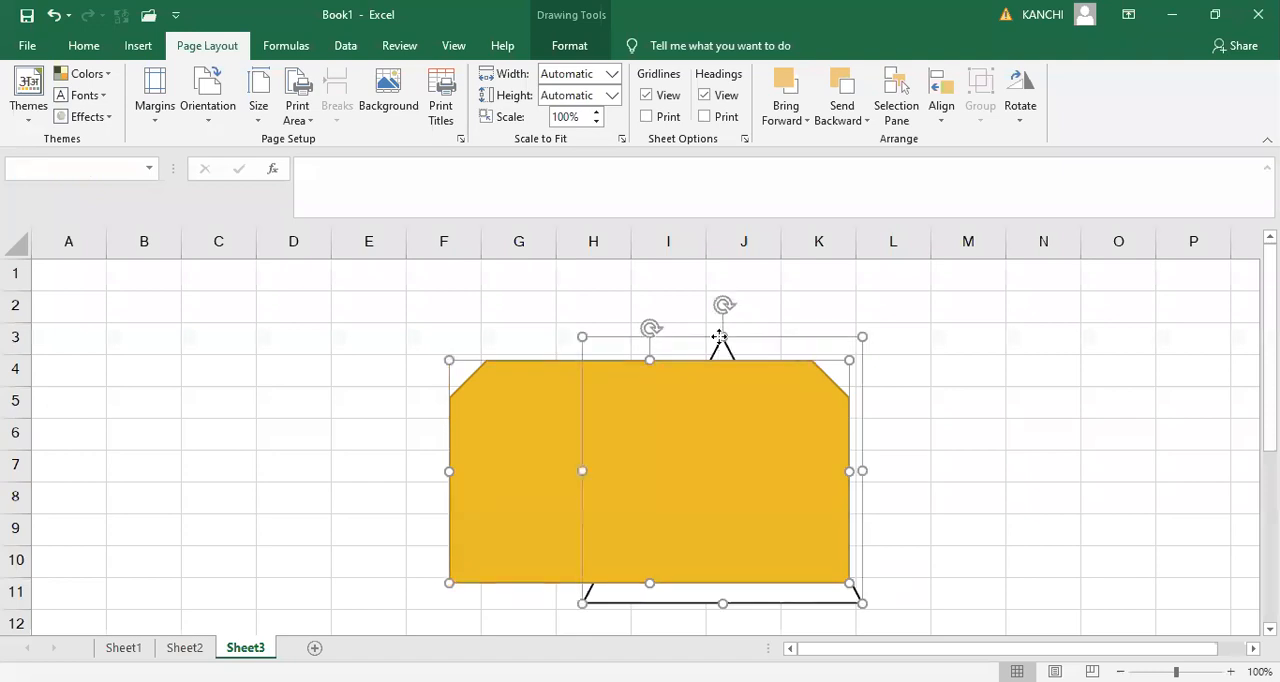
click(941, 112)
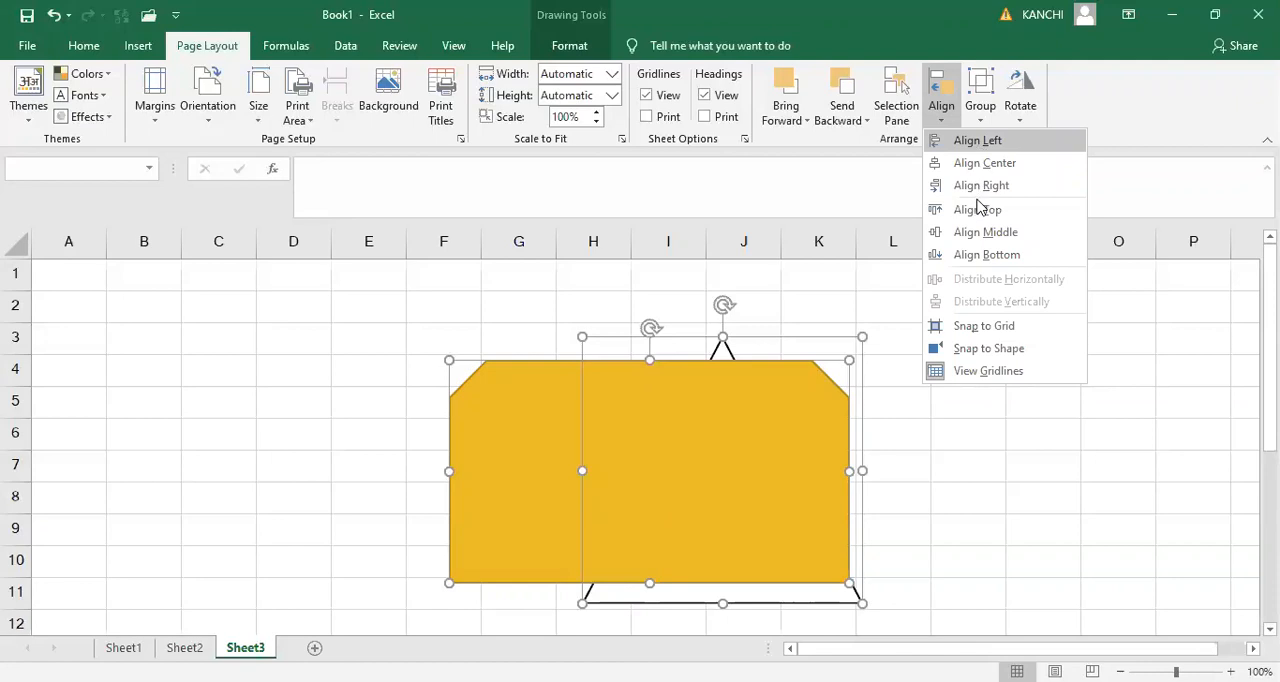
click(986, 256)
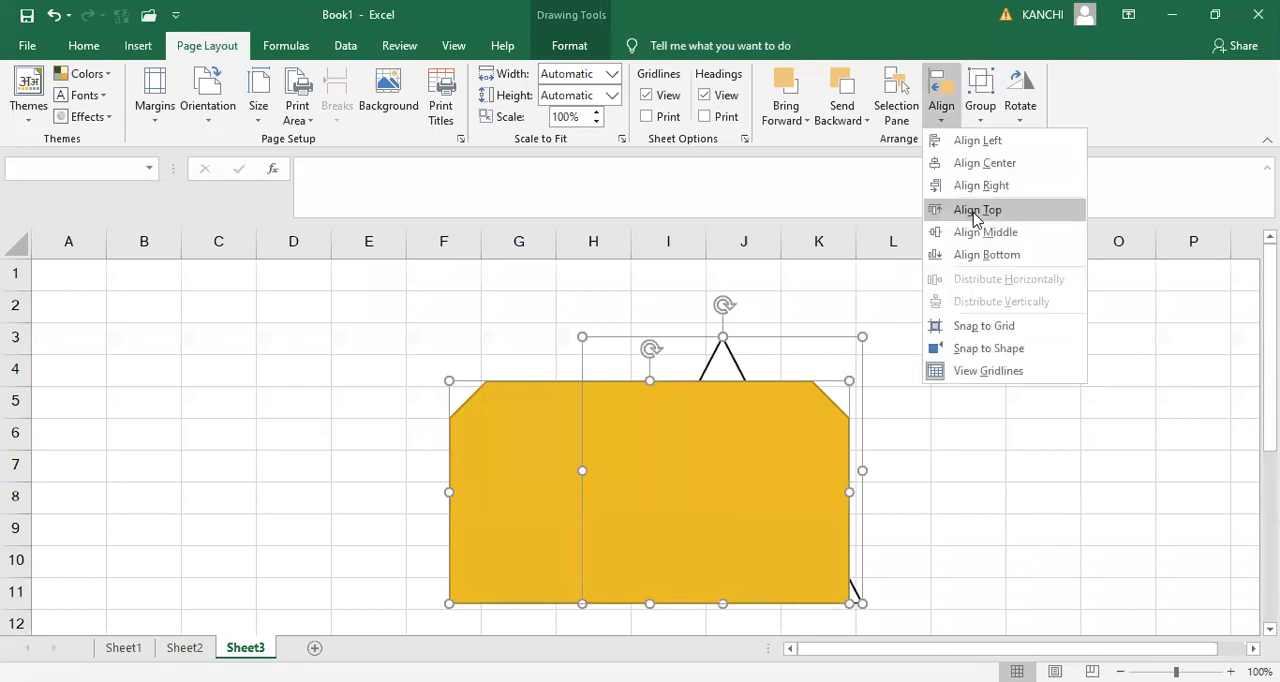
click(975, 212)
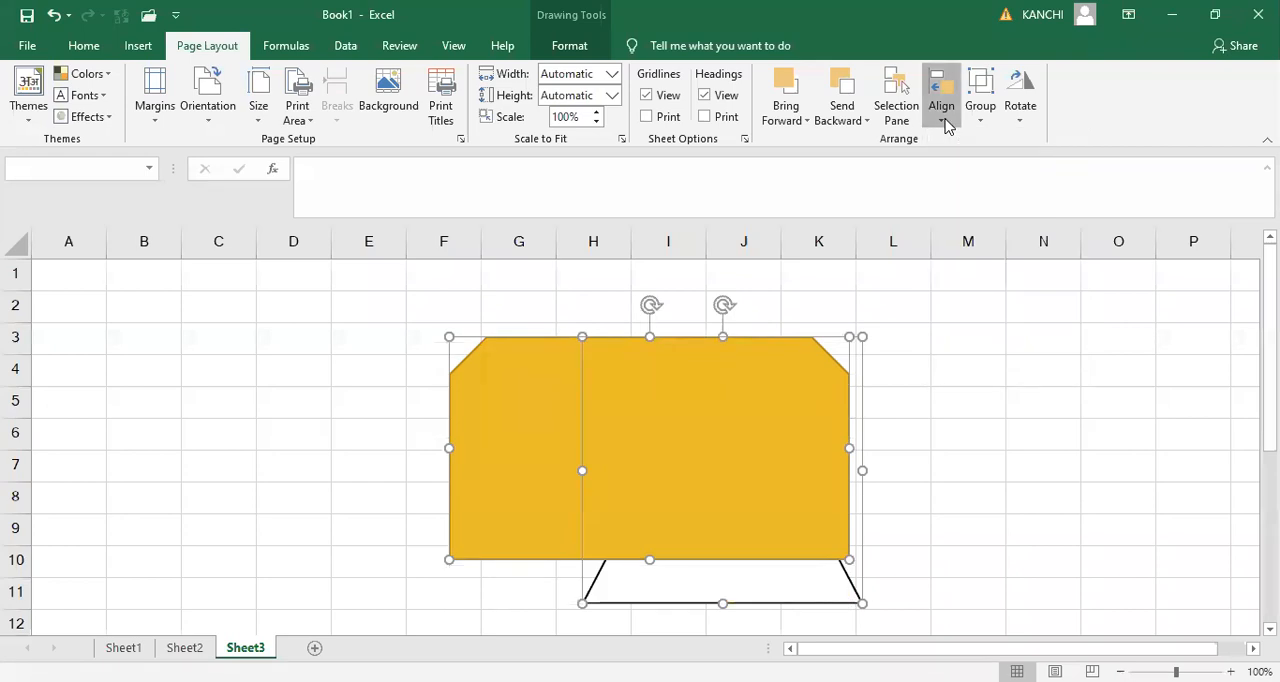
click(980, 233)
- Try left, center and right alignment on the two selected shapes
click(944, 118)
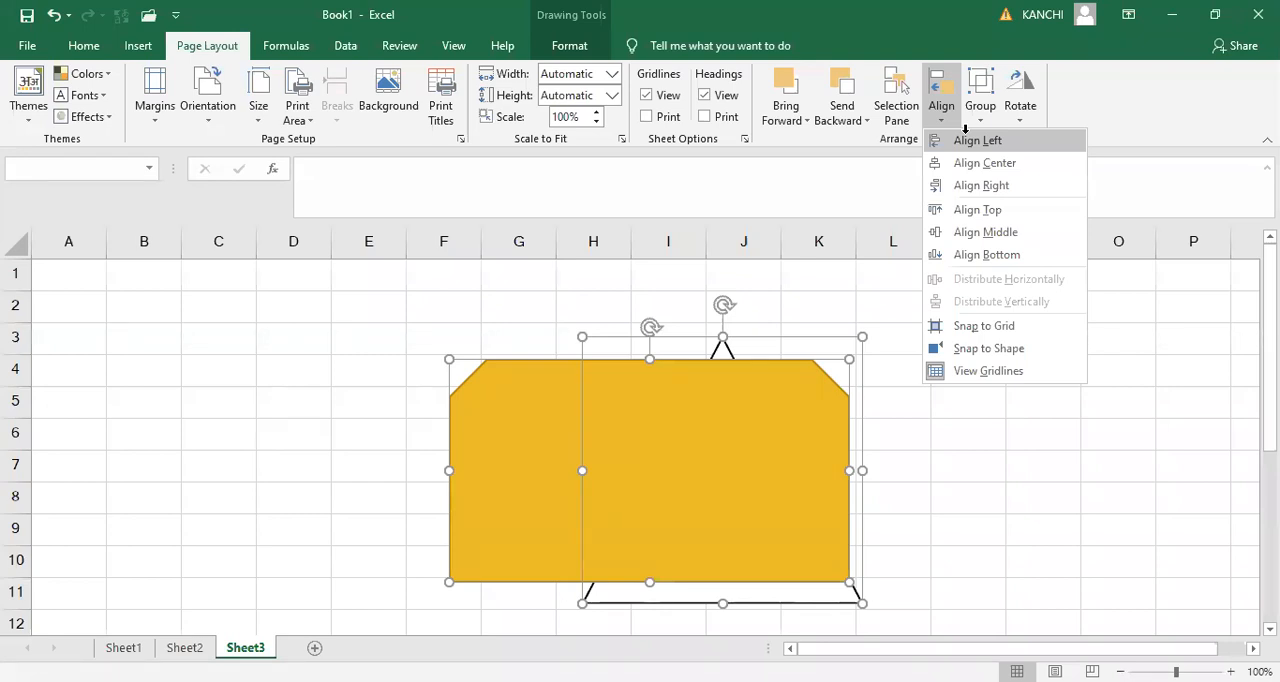
key(Return)
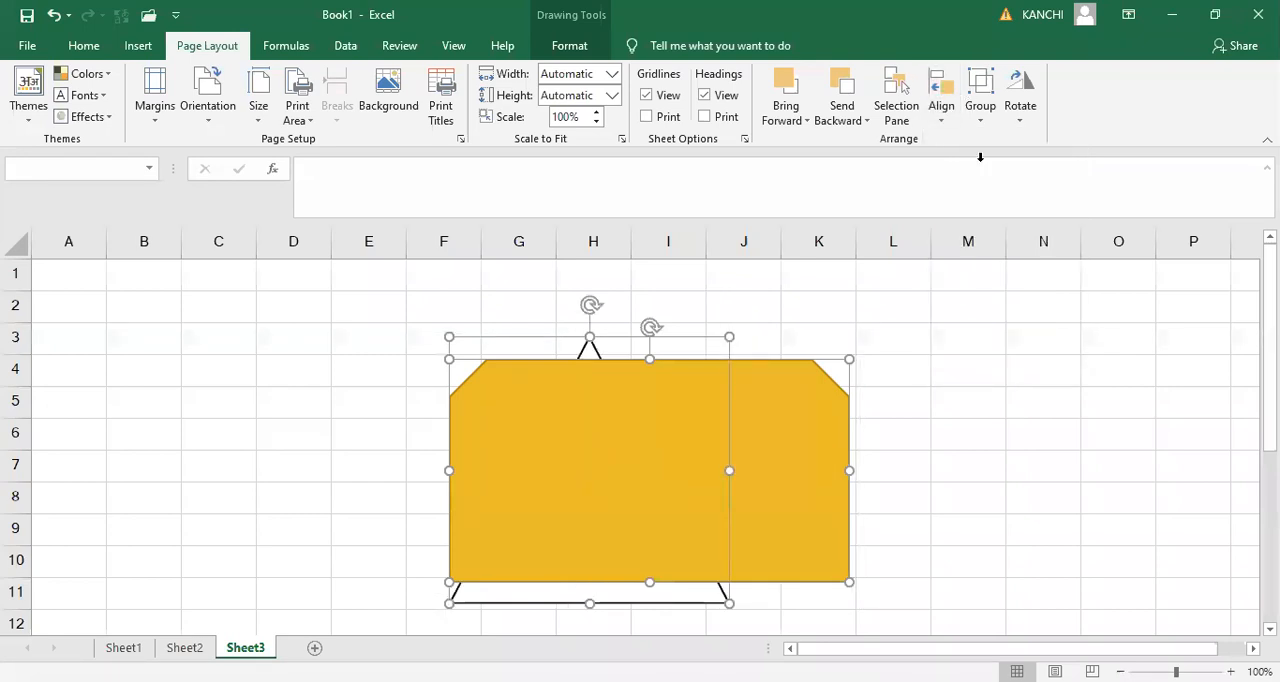
click(942, 115)
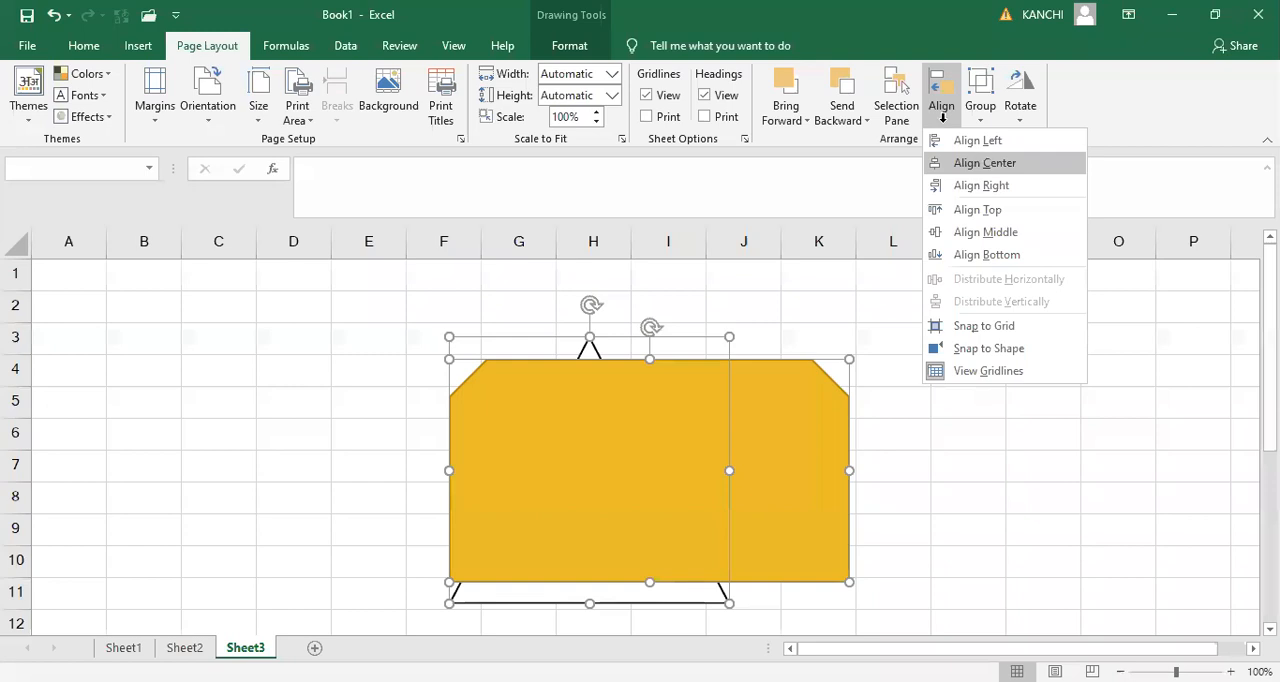
click(962, 168)
click(941, 108)
click(966, 186)
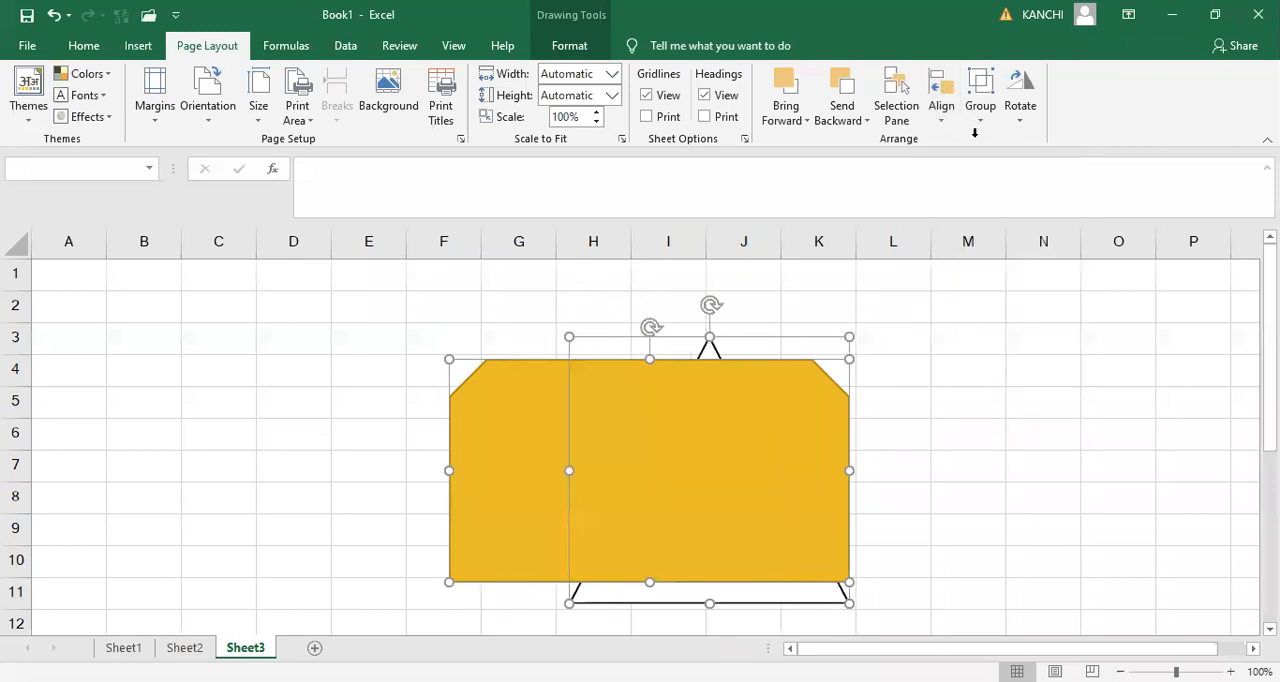
- Cycle the two selected shapes through left and center alignment again, finishing with right alignment
click(942, 108)
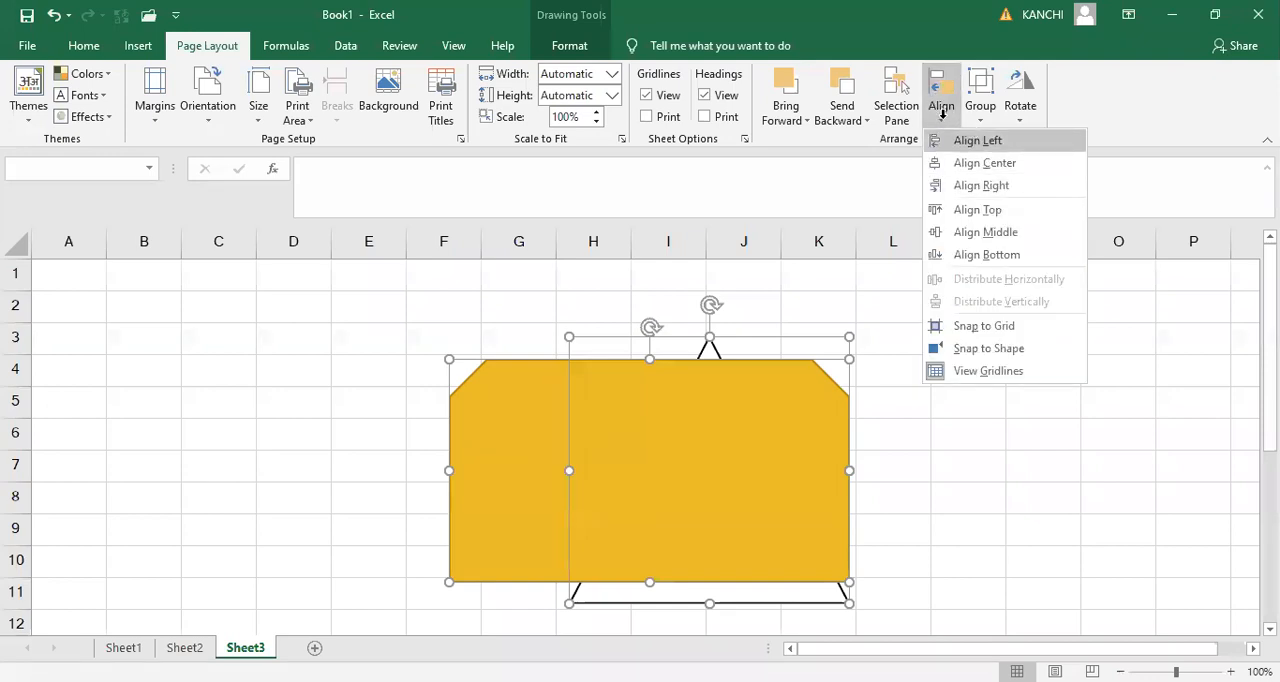
click(958, 141)
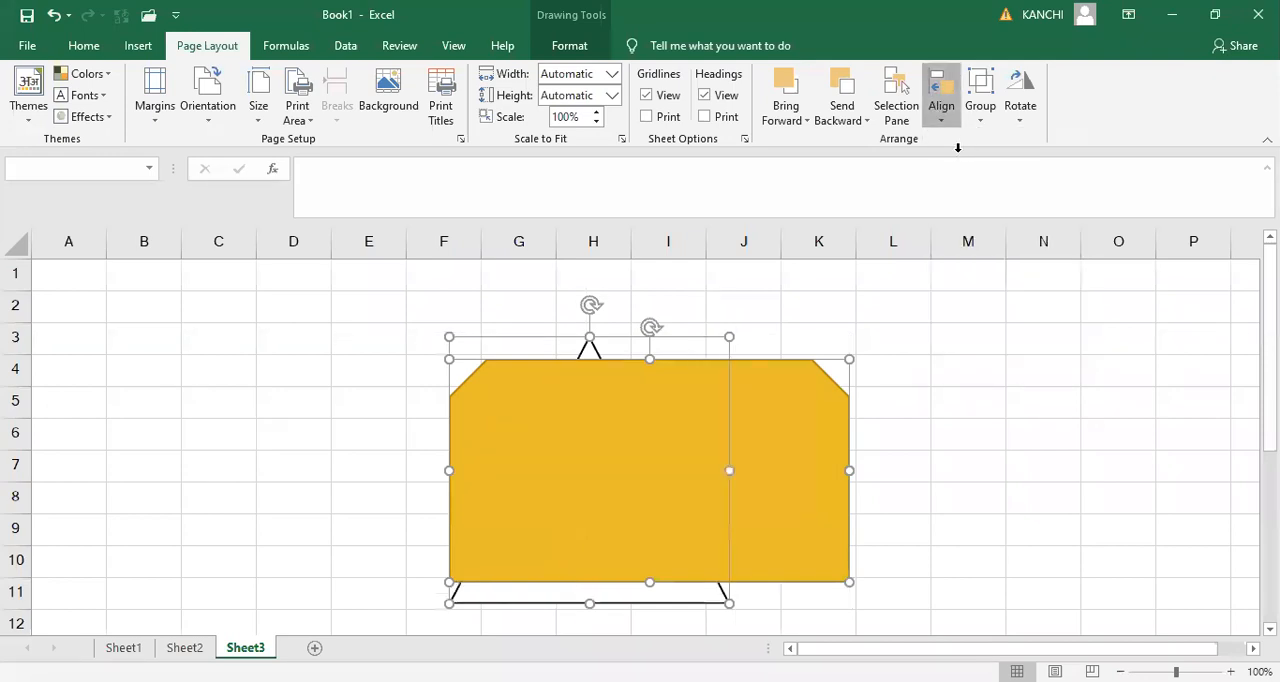
click(941, 110)
click(960, 163)
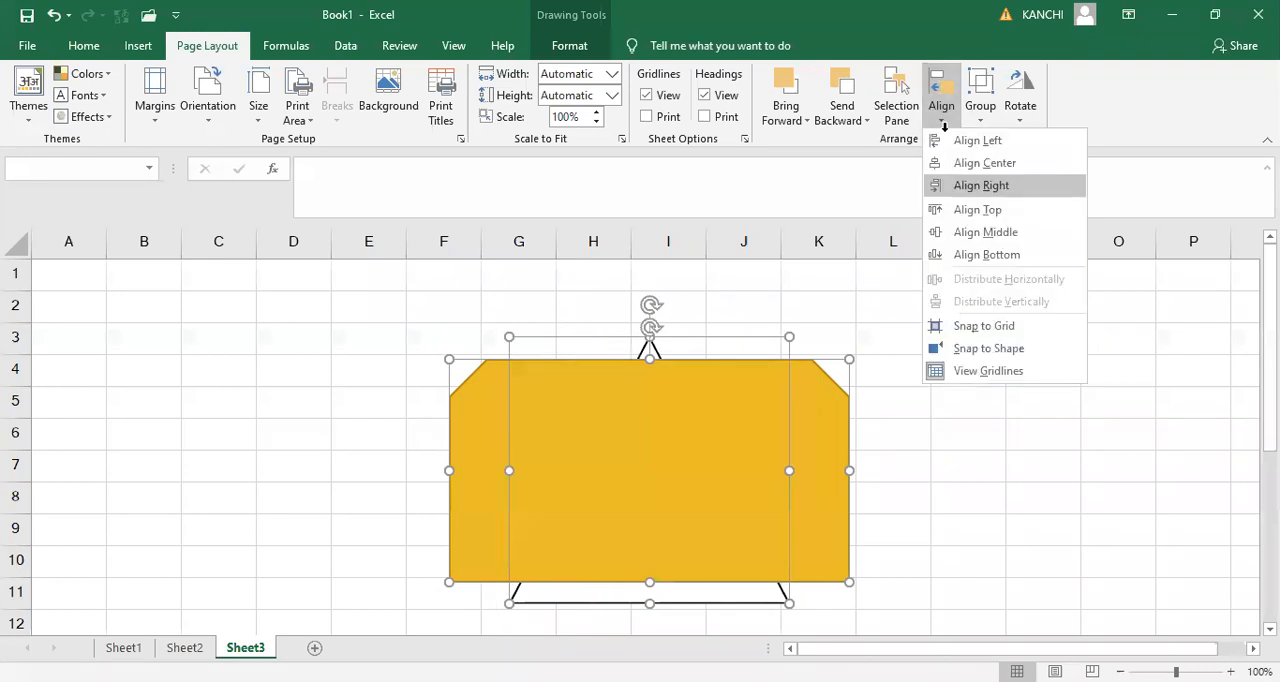
key(Return)
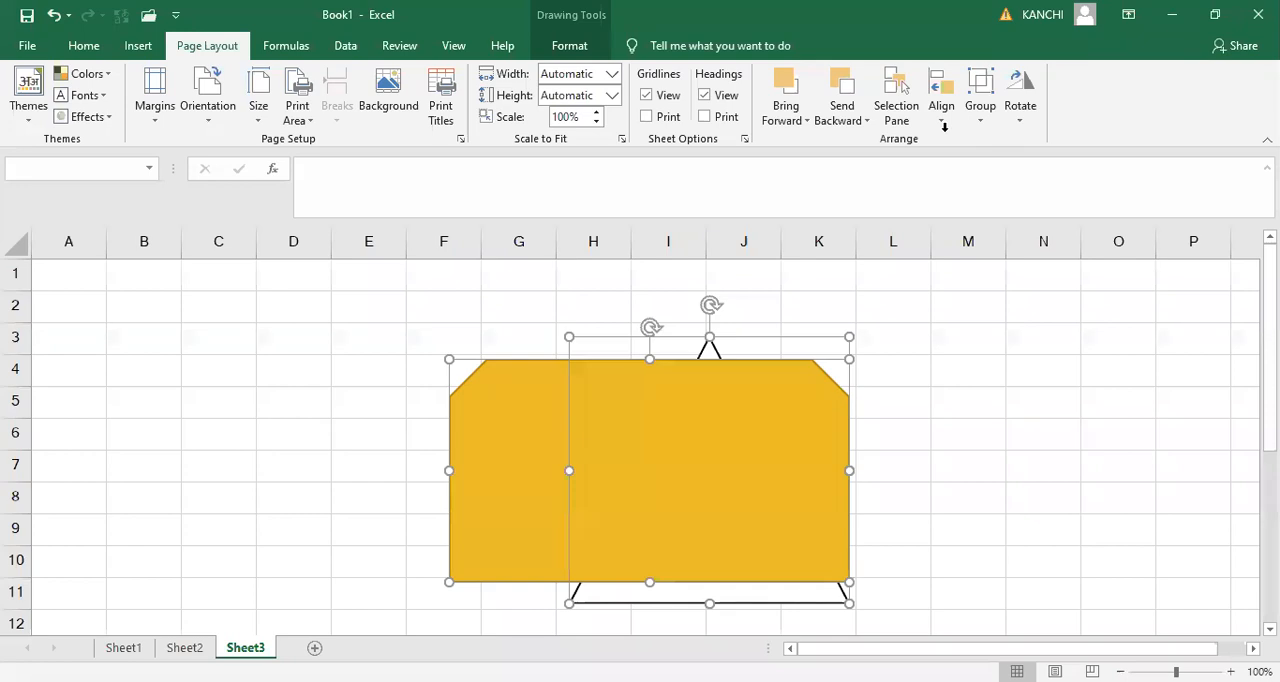
- Group the gold shape and the triangle, and move the group slightly up and to the left on the sheet
click(980, 113)
click(984, 112)
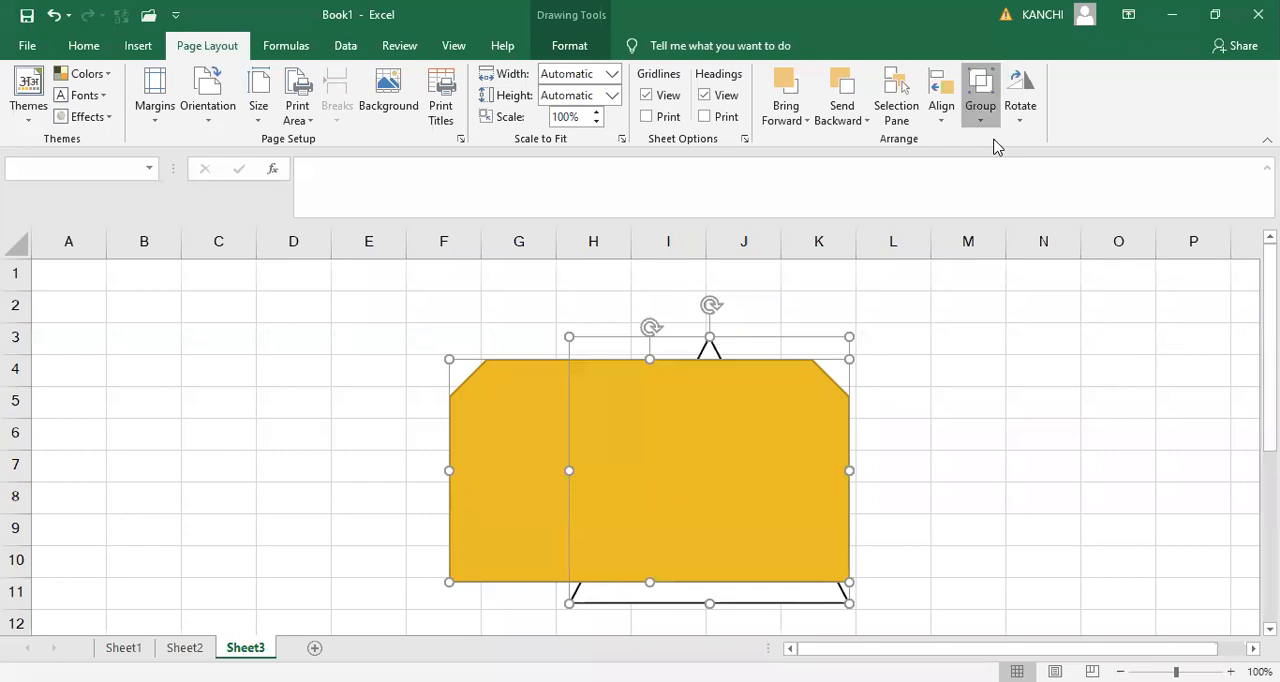
drag(520, 350, 446, 353)
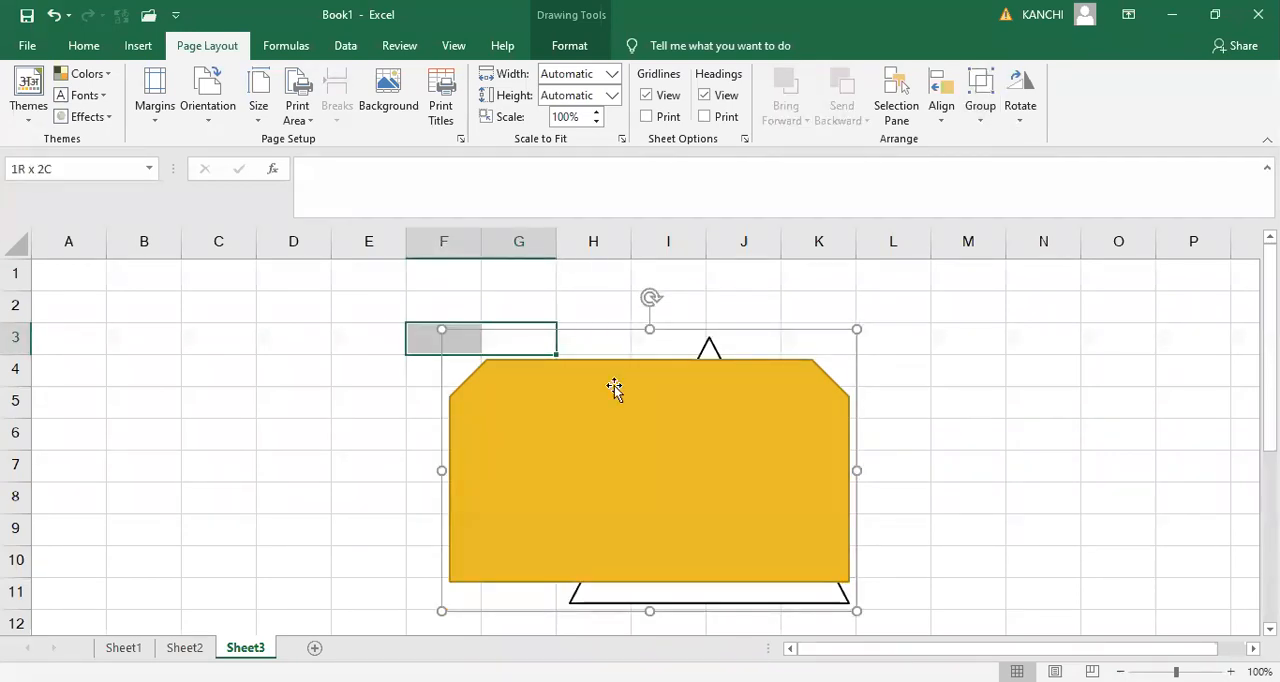
click(558, 334)
drag(558, 333, 506, 313)
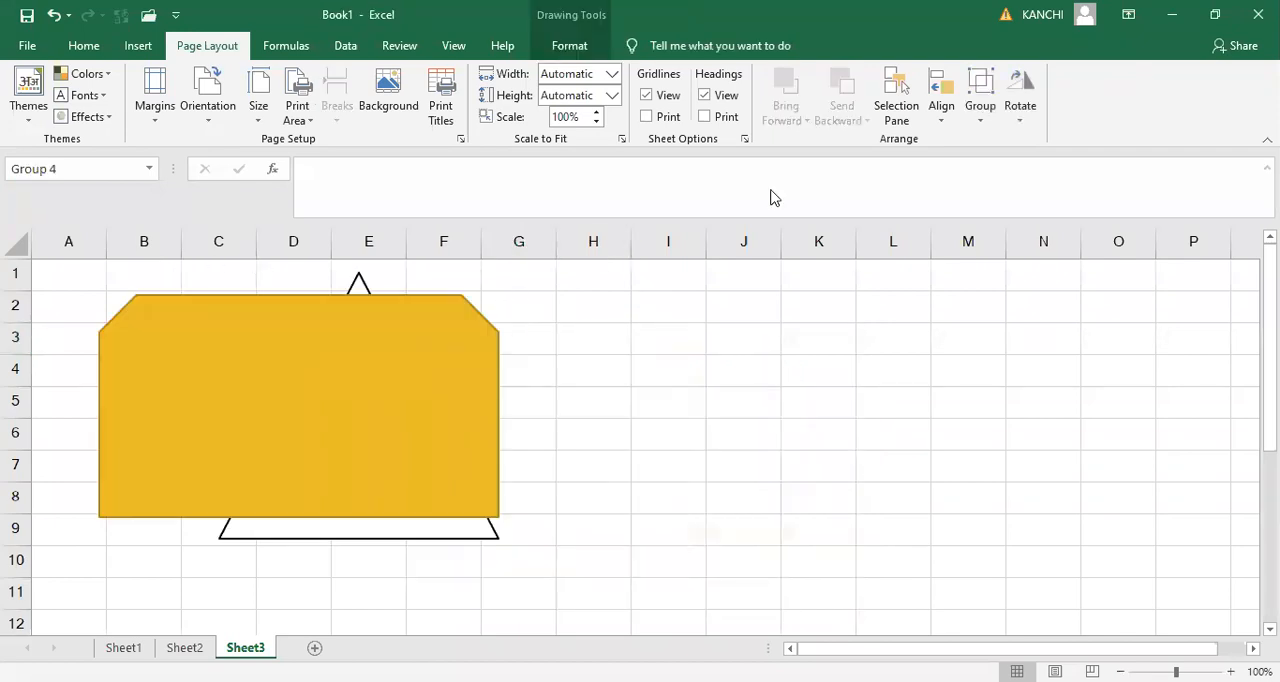
- Ungroup the shapes and move the gold snipped rectangle on its own so it spans columns F to K
click(994, 113)
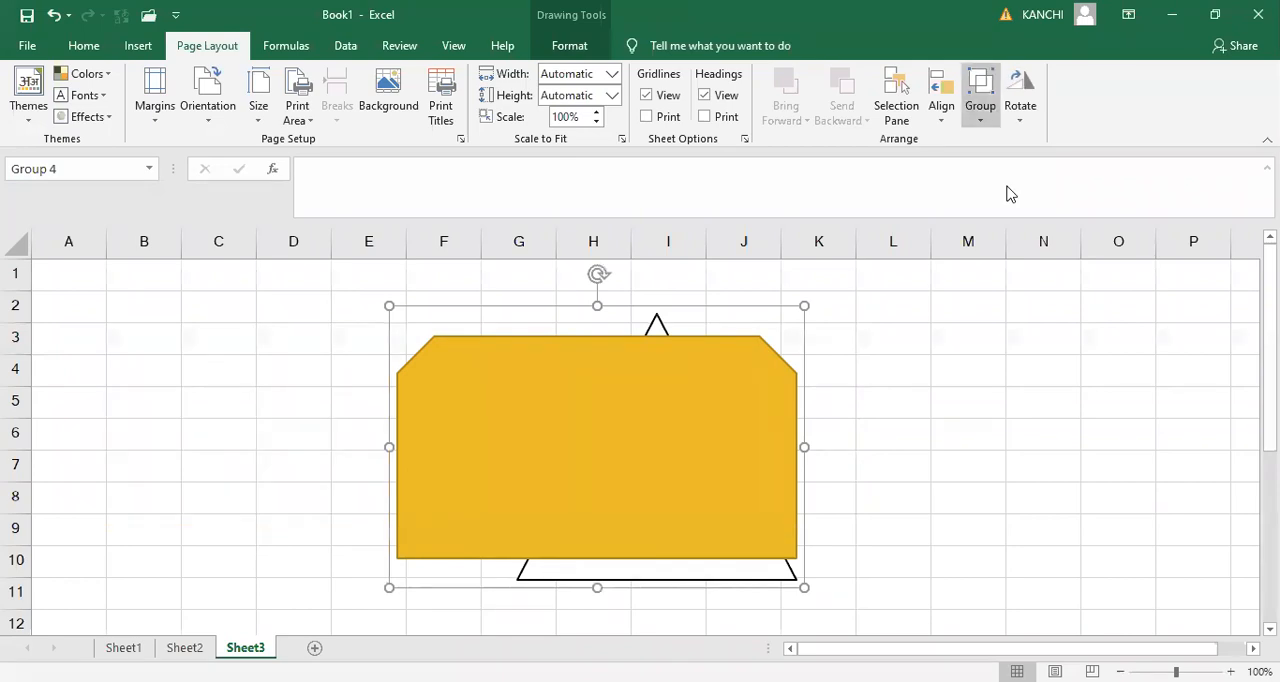
click(553, 318)
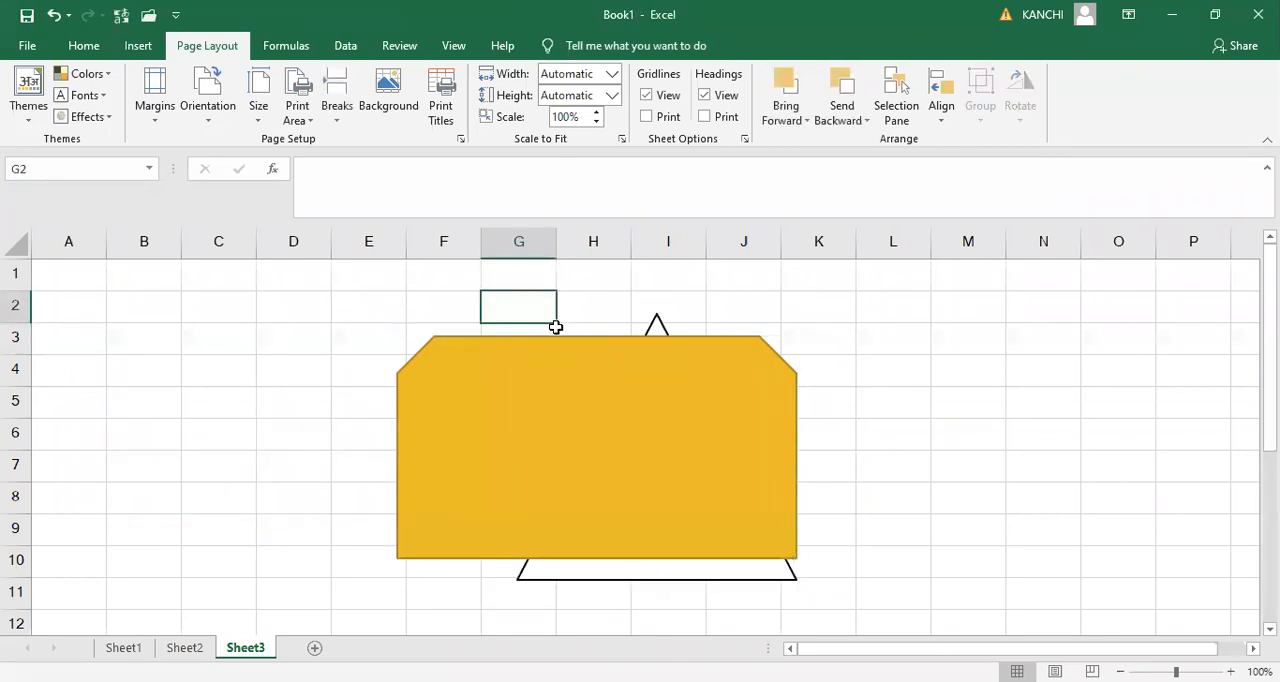
click(561, 338)
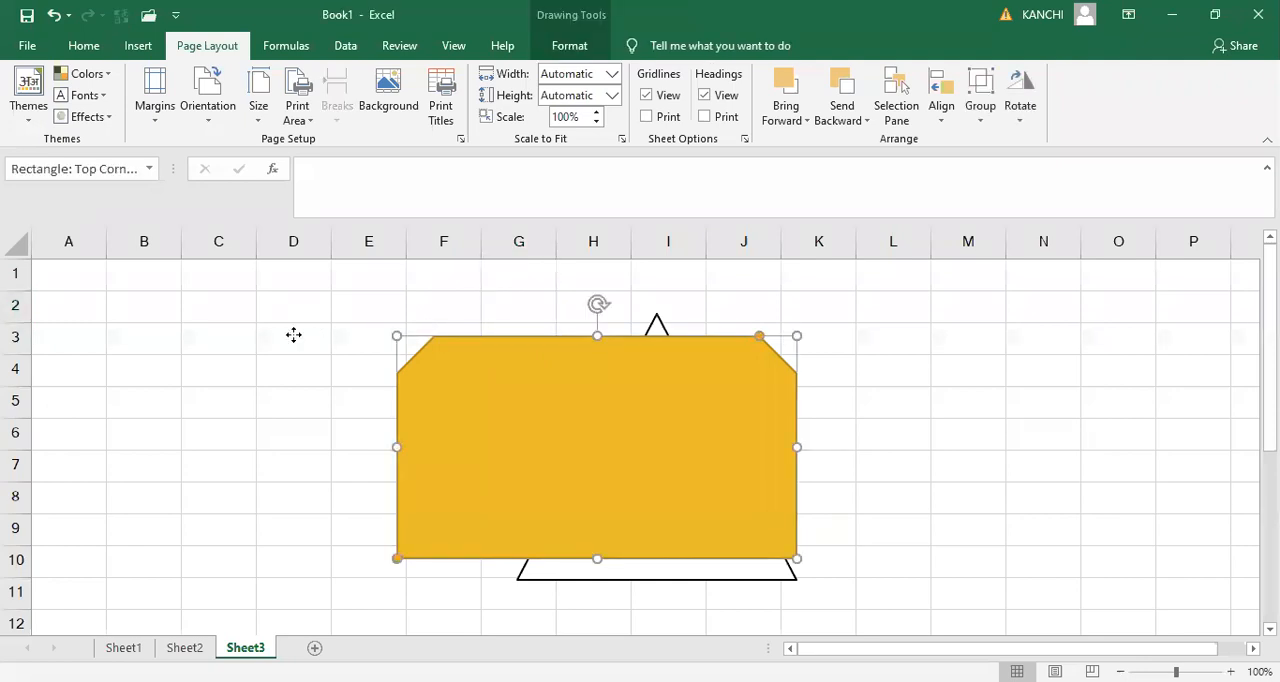
drag(293, 335, 616, 336)
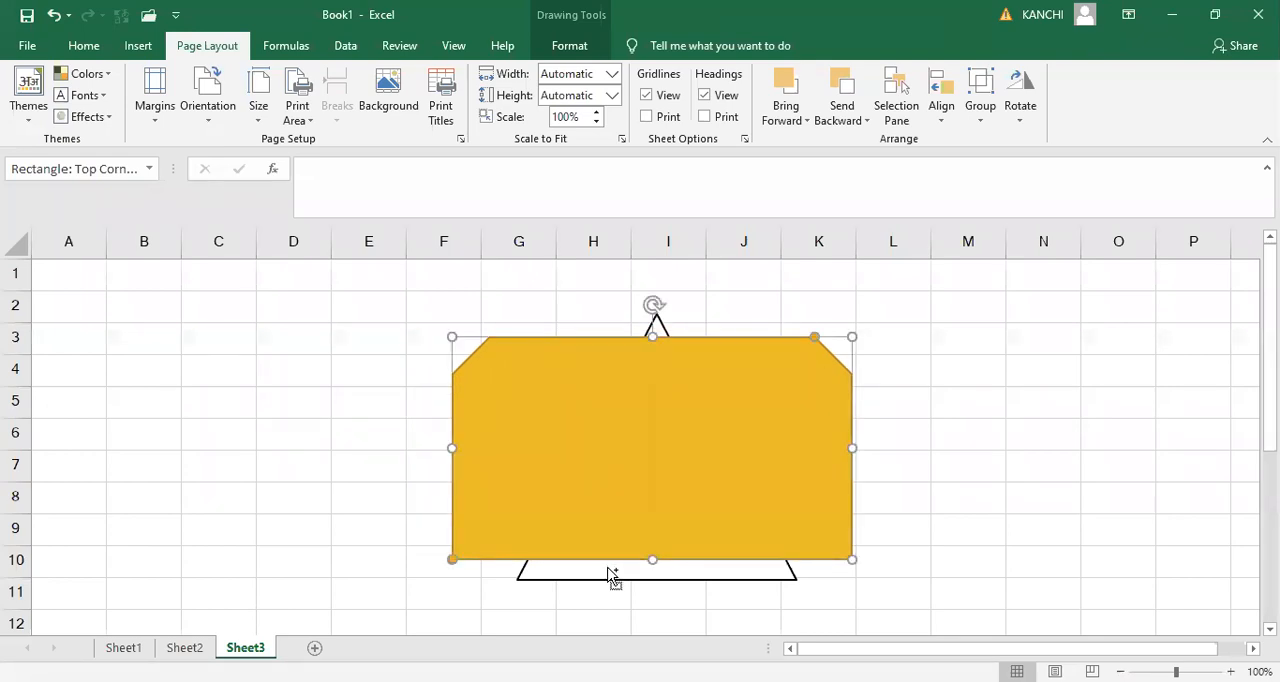
- Group the gold shape and the triangle again and move the group over columns B to G
shift+click(613, 575)
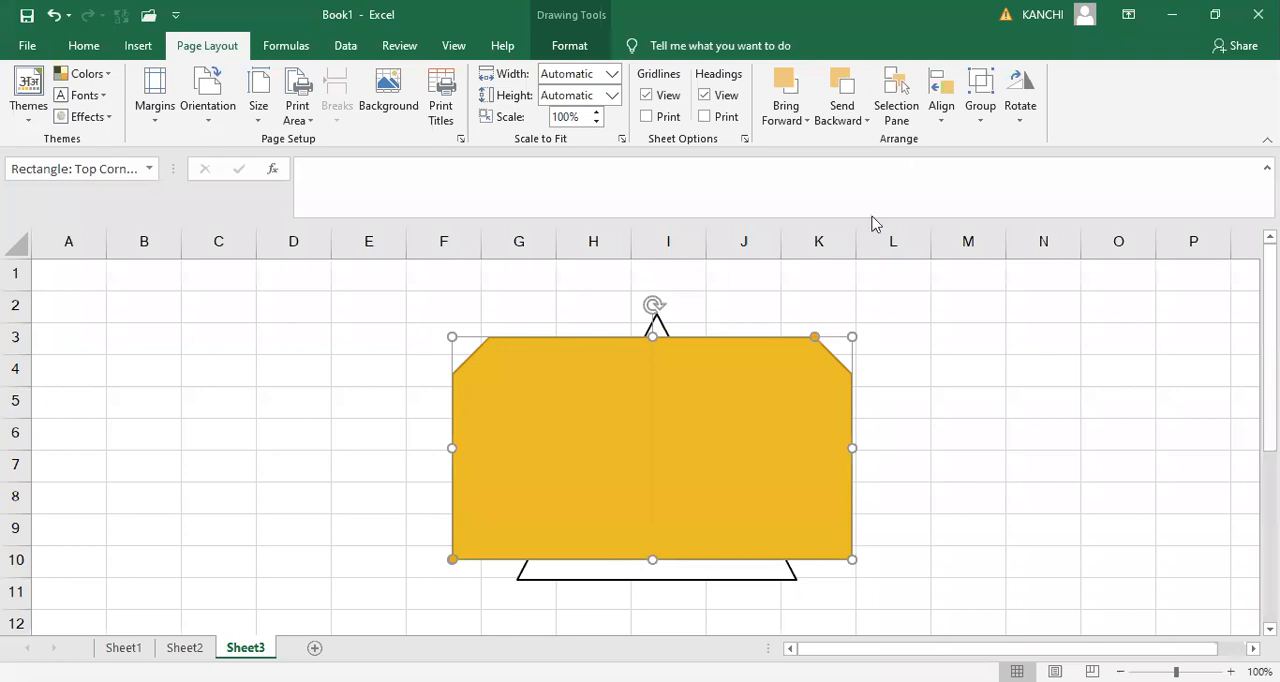
click(980, 116)
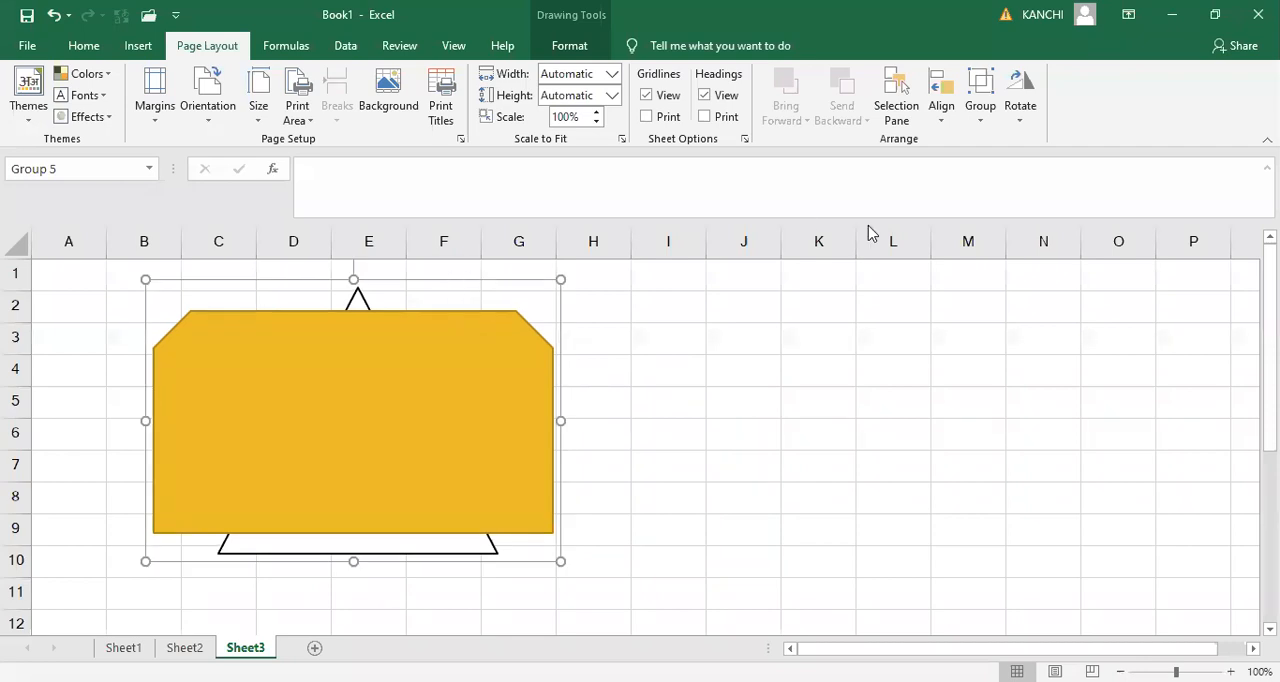
- Ungroup the gold shape and the triangle, and preview the 90° rotation options on the triangle alone
click(1020, 112)
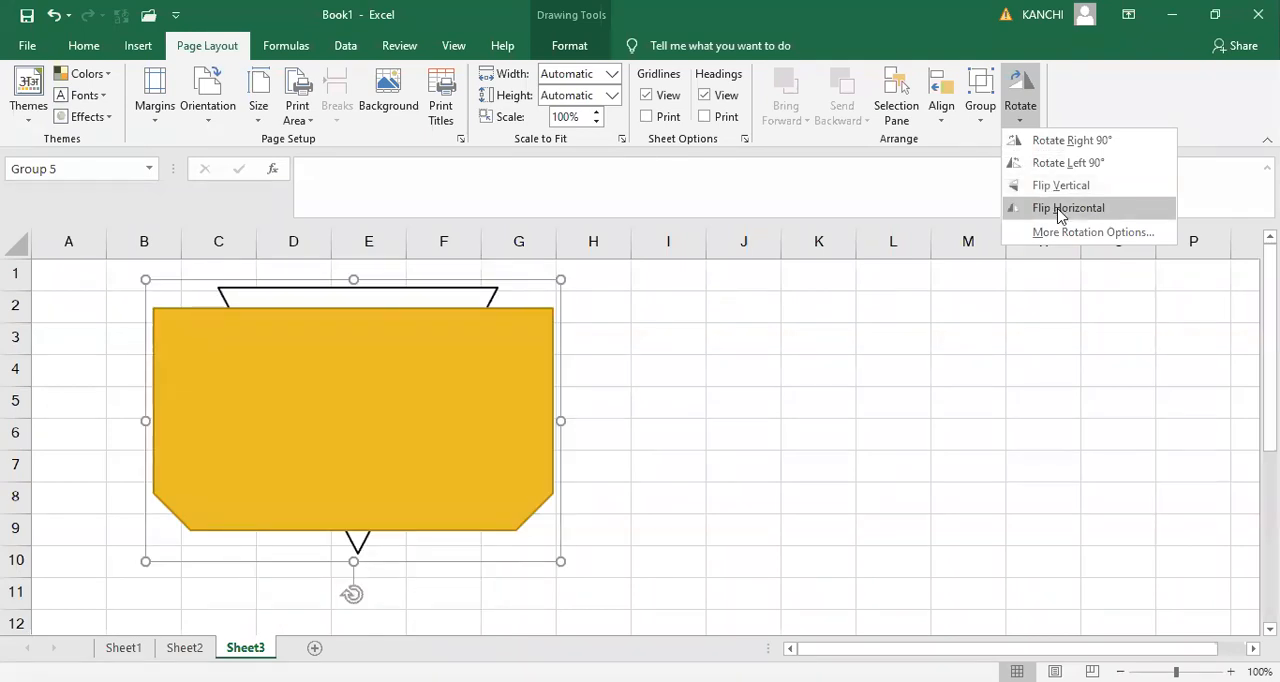
click(1007, 118)
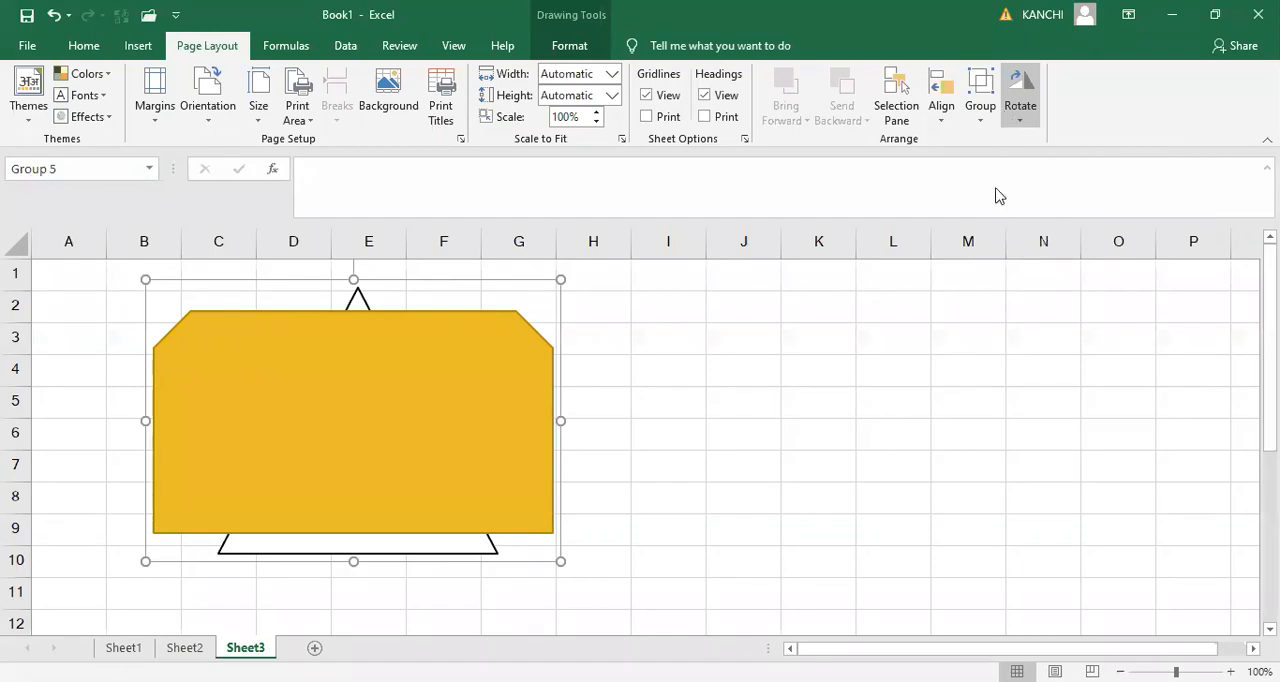
click(606, 331)
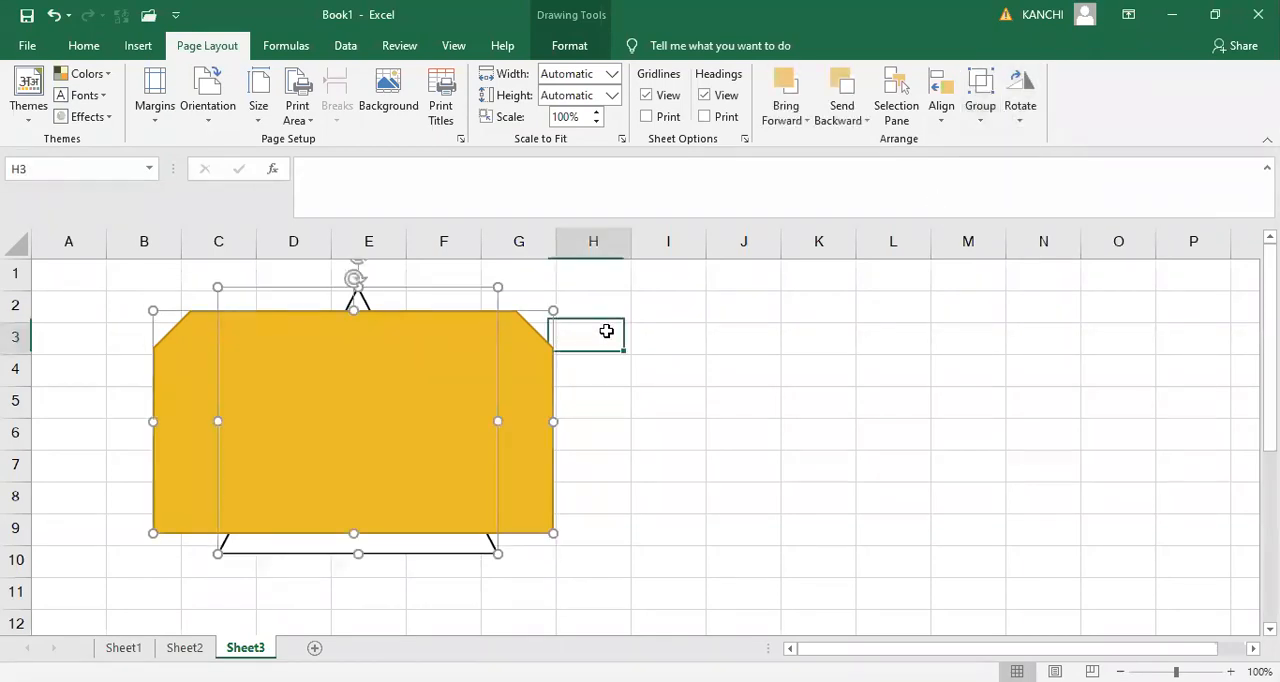
click(1022, 120)
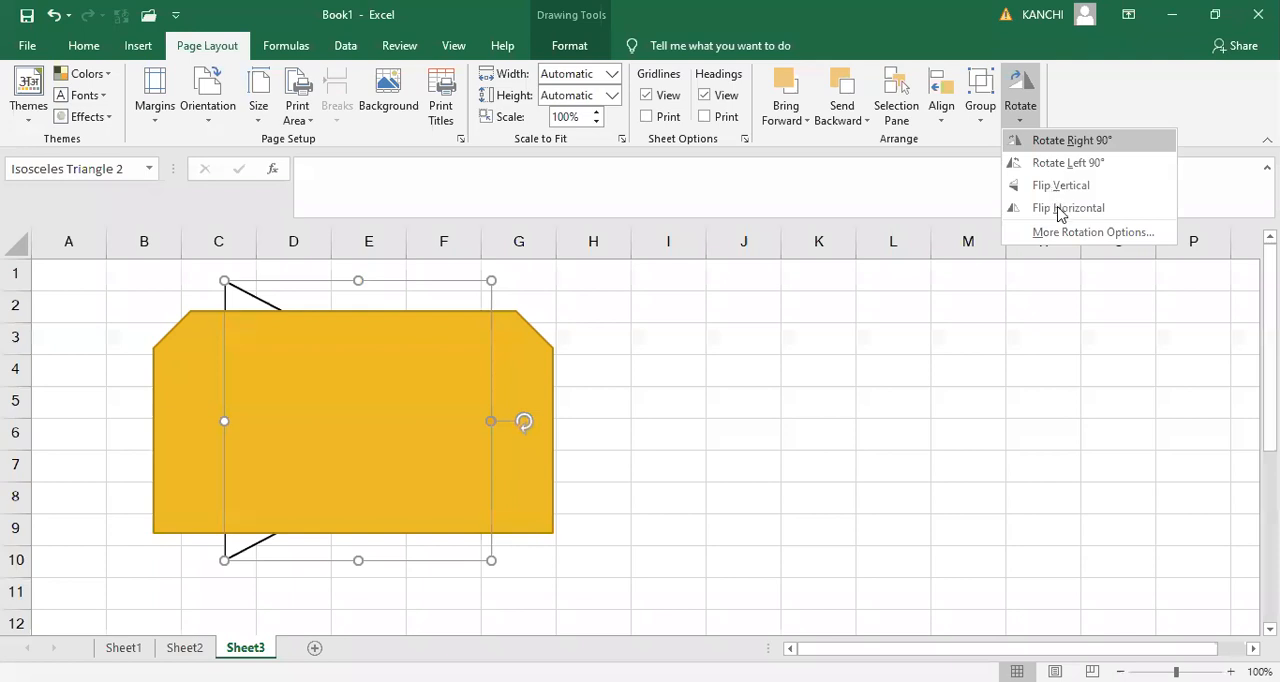
- Preview the rotate and flip options on the gold snipped rectangle without applying any of them
click(546, 374)
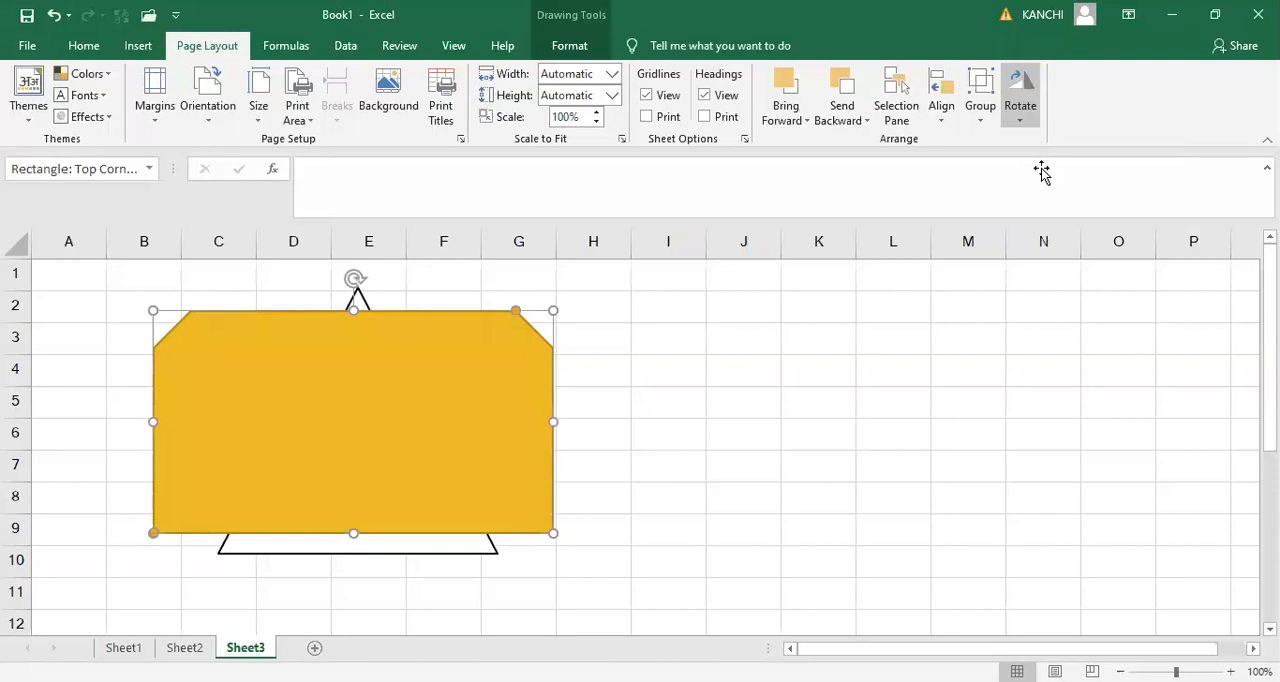
click(1022, 115)
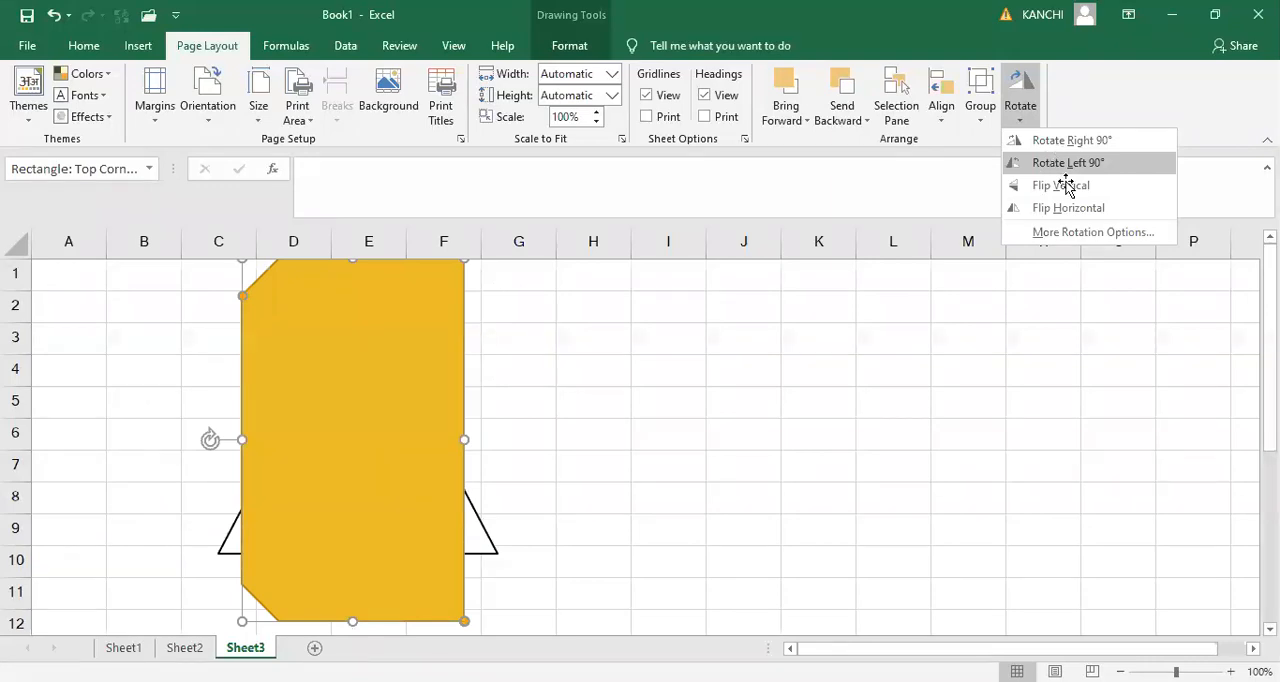
click(1057, 163)
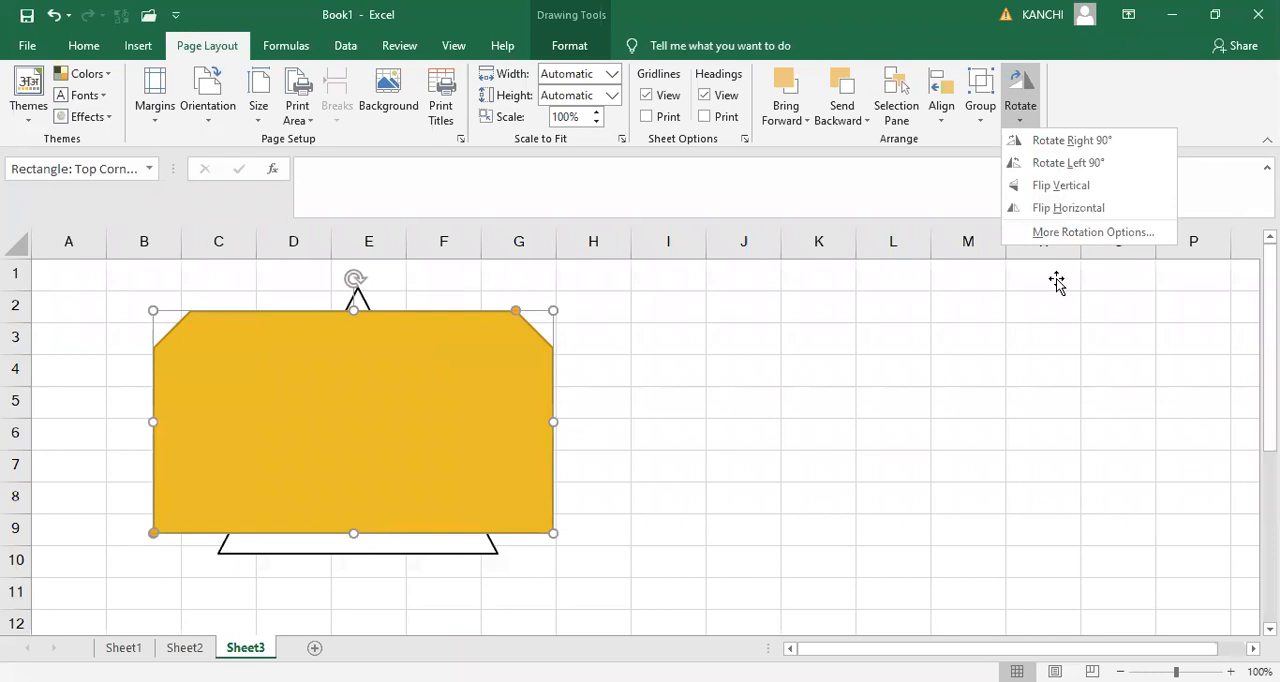
click(1056, 283)
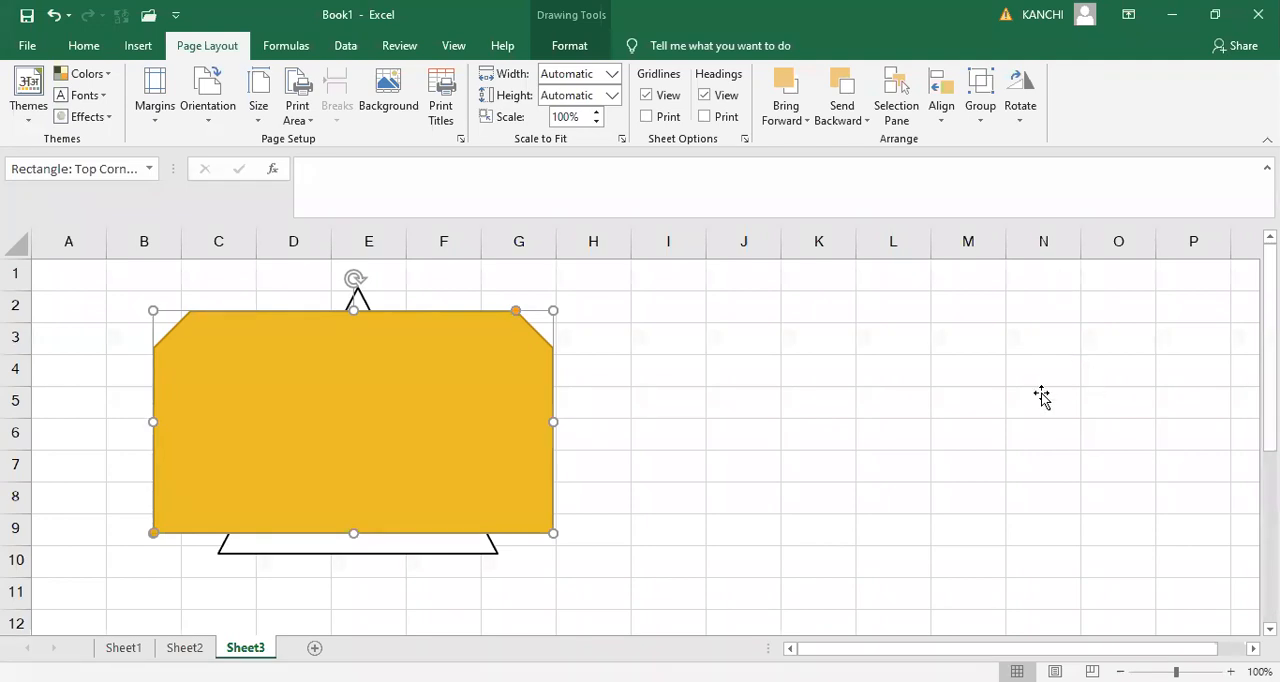
- Switch to Sheet1
click(143, 649)
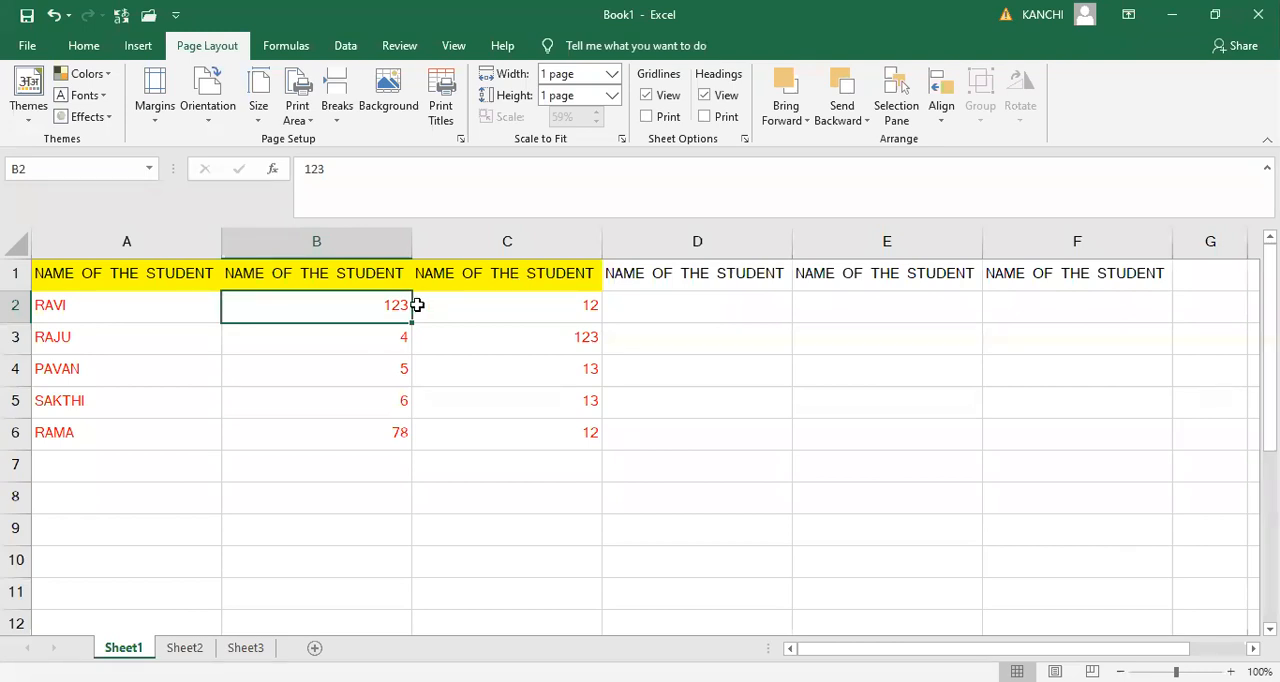
- Clear the contents of the student table in A1:F6 and enter 2, 3 and 4 in cells A3 to A5
key(ctrl+a)
key(Delete)
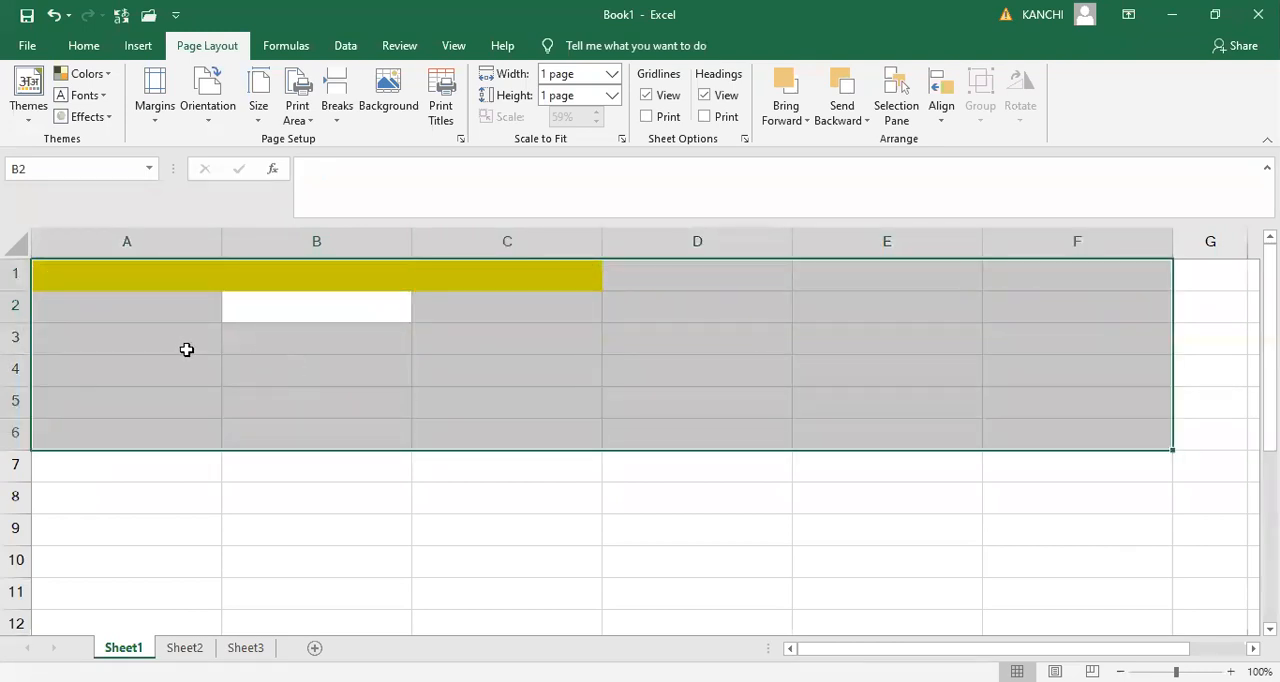
key(Down)
key(Down)
text(2)
key(Return)
text(3)
key(Return)
text(4)
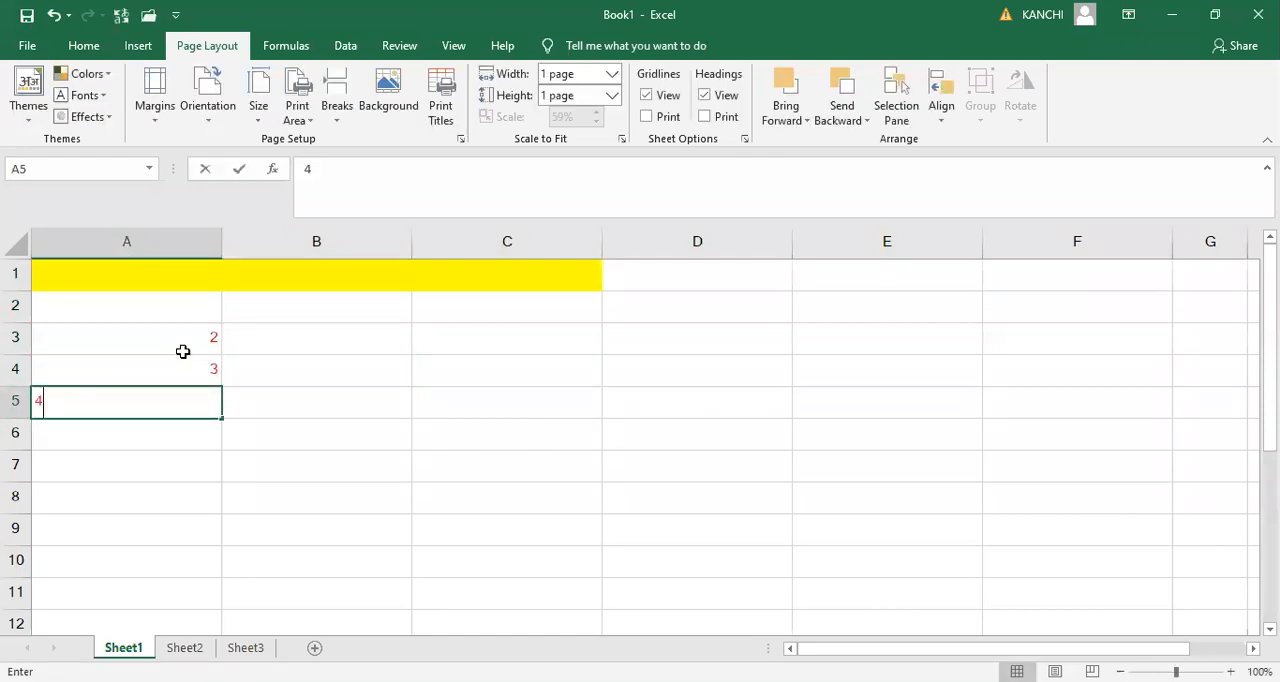
key(Up)
- Enter 5 in each of the cells B3, B4 and B5
key(Up)
key(Right)
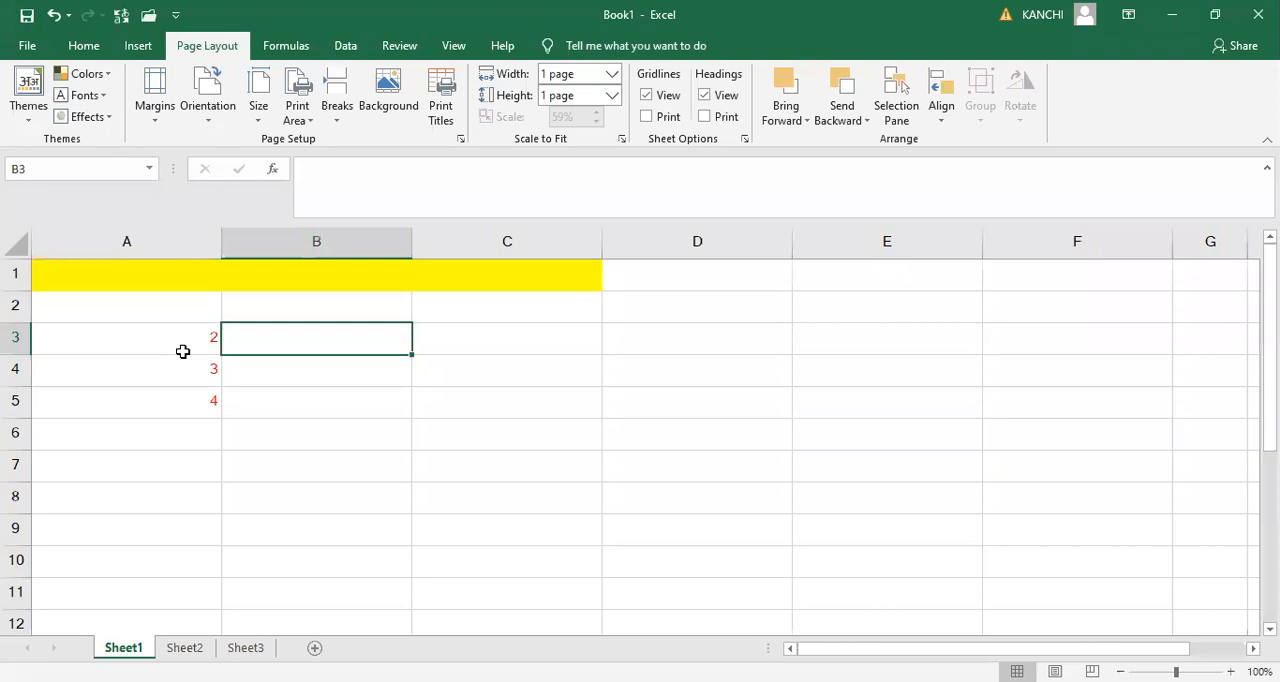
text(5)
key(Return)
text(5)
key(Return)
text(5)
key(Up)
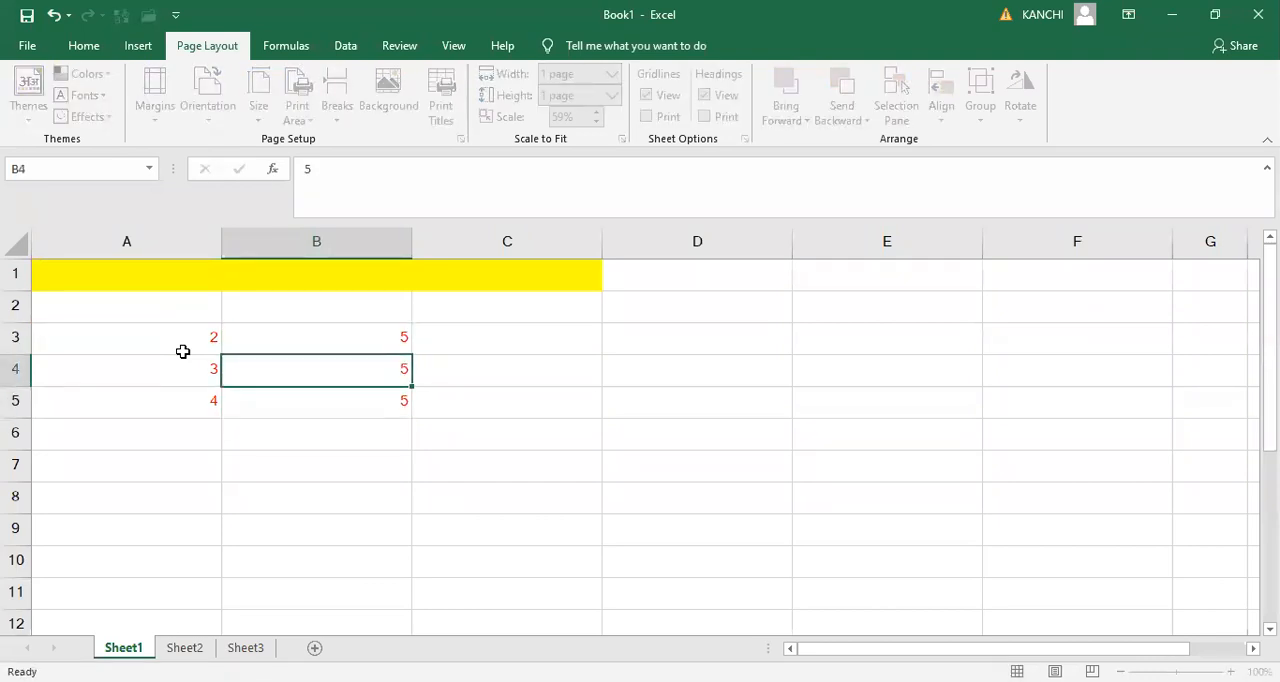
key(Up)
key(Right)
key(Down)
key(Down)
key(Left)
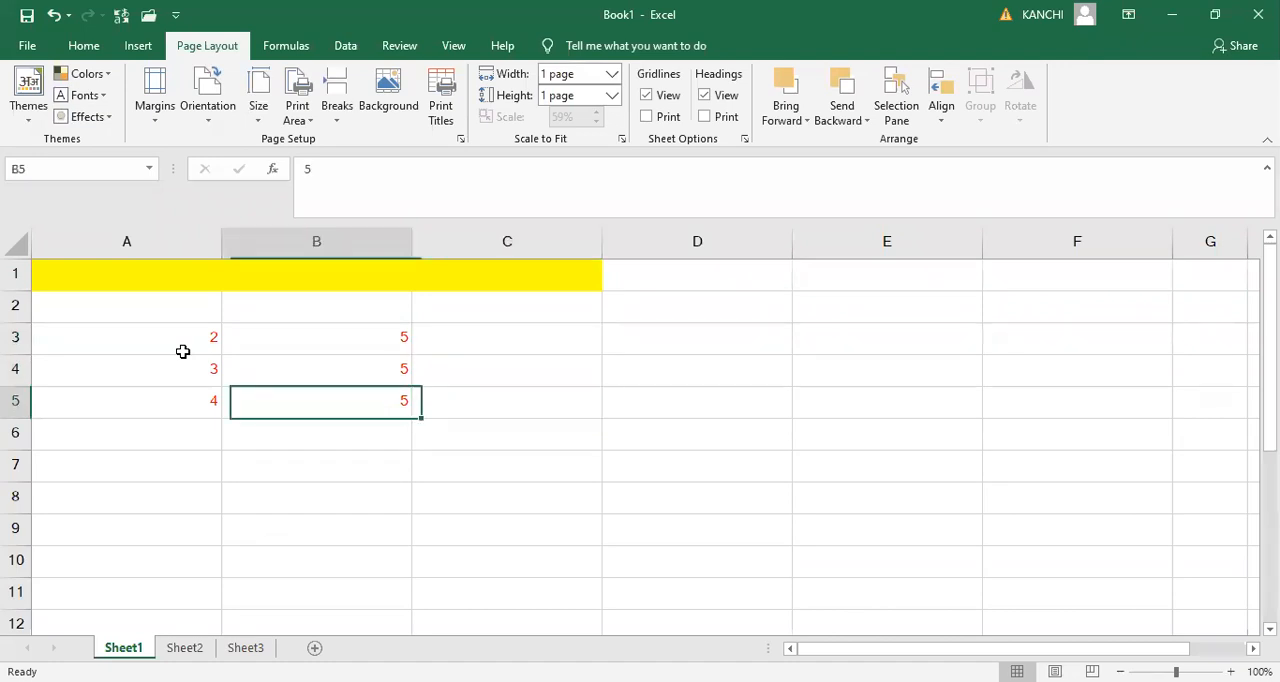
key(Left)
key(Up)
key(Up)
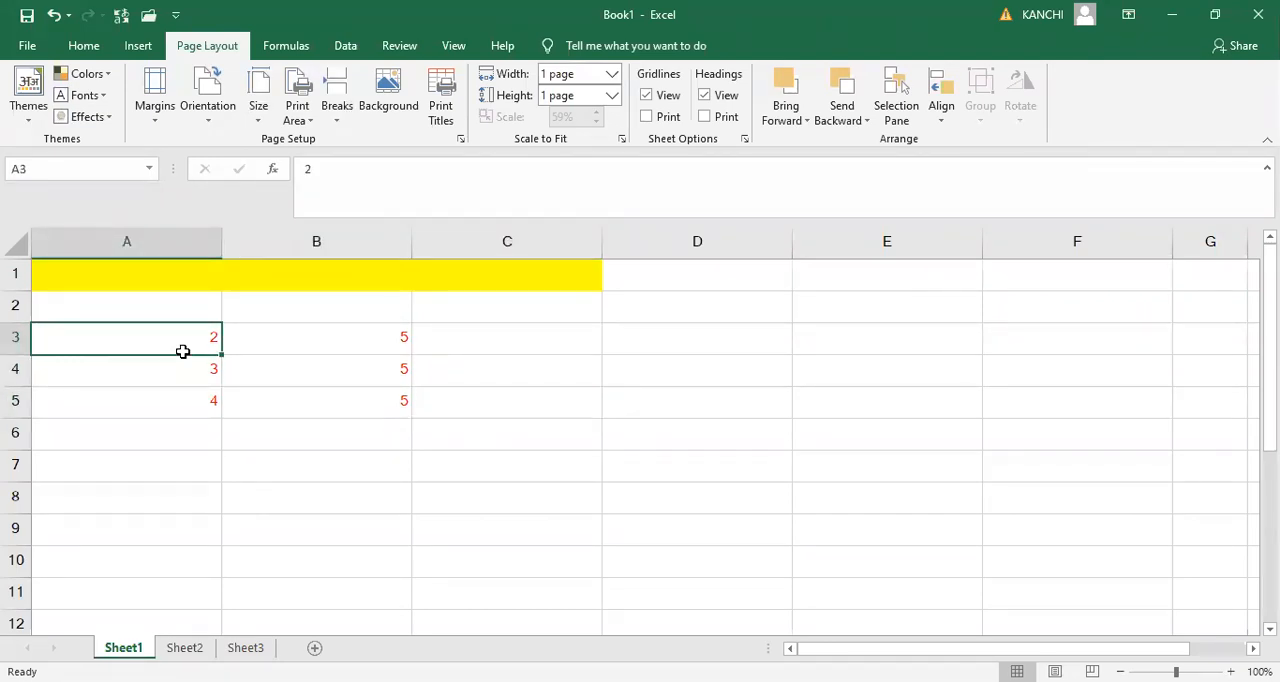
- Undo the number entries in columns A and B and the clearing of the student table
key(ctrl+z)
key(ctrl+z)
key(ctrl+z)
key(ctrl+z)
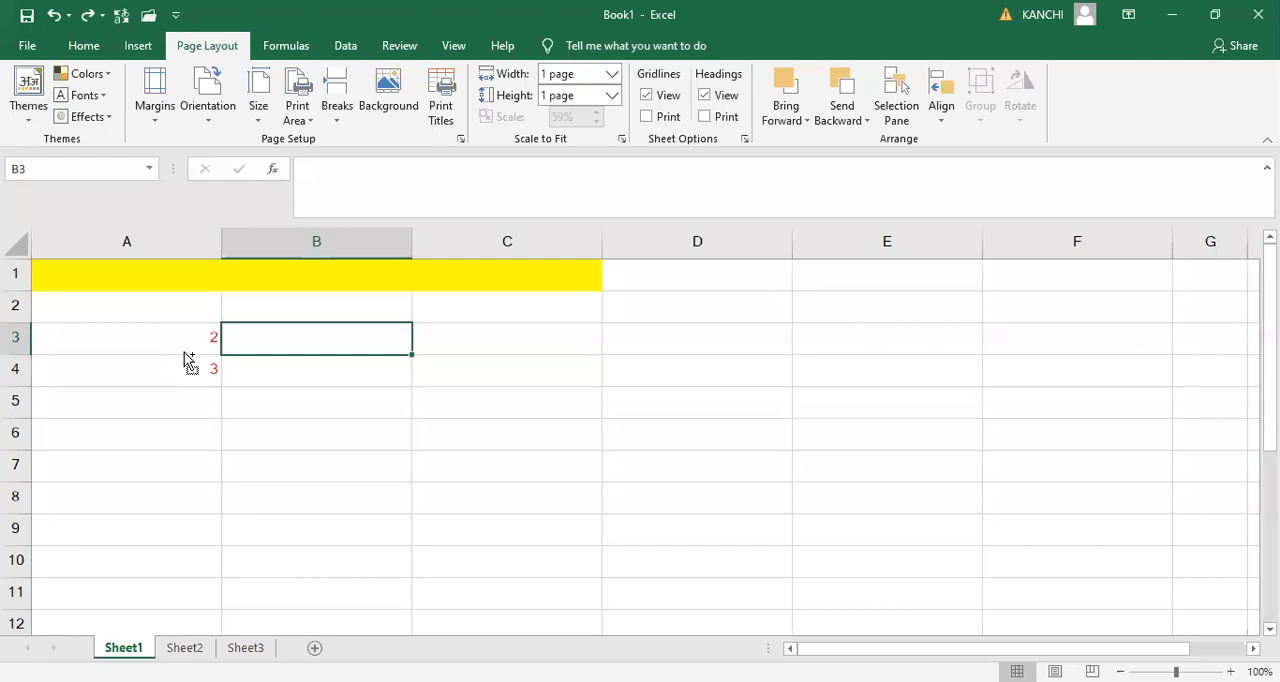
key(ctrl+z)
key(ctrl+z)
key(ctrl+z)
key(ctrl+z)
- Redo the clearing of the student table and the entries 2, 3 and 4 in A3:A5
key(ctrl+y)
key(ctrl+y)
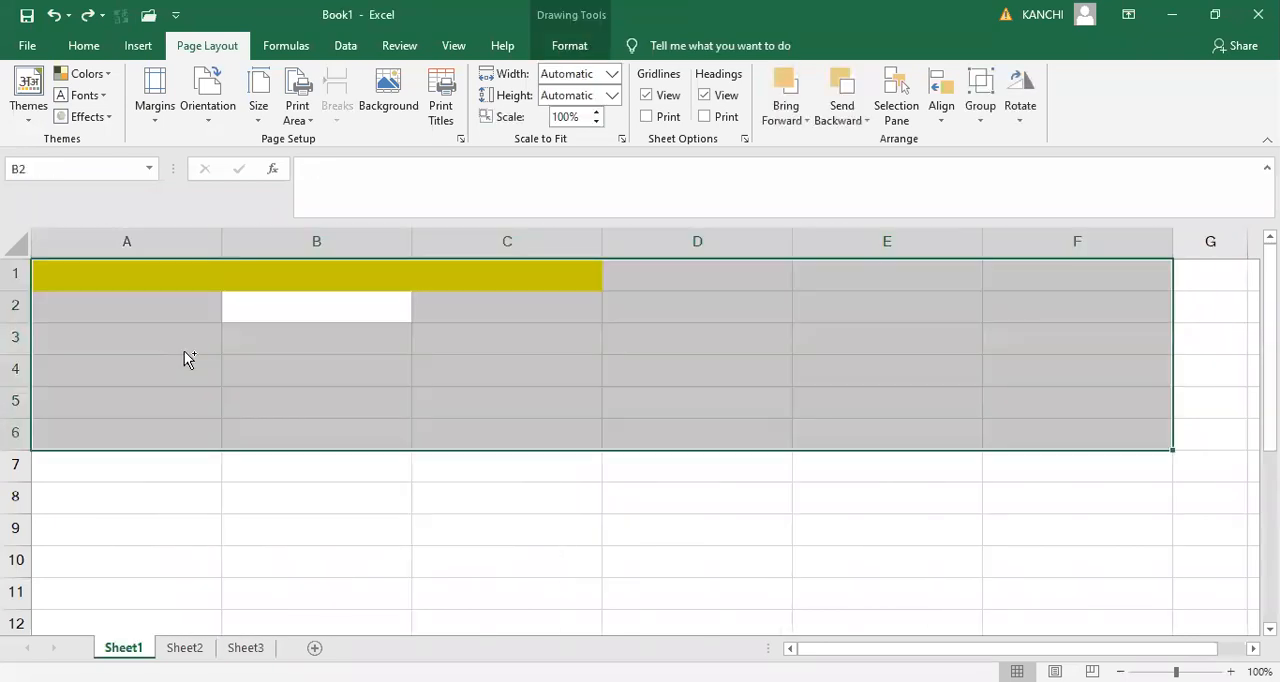
key(ctrl+y)
key(ctrl+y)
key(ctrl+y)
key(ctrl+y)
key(ctrl+y)
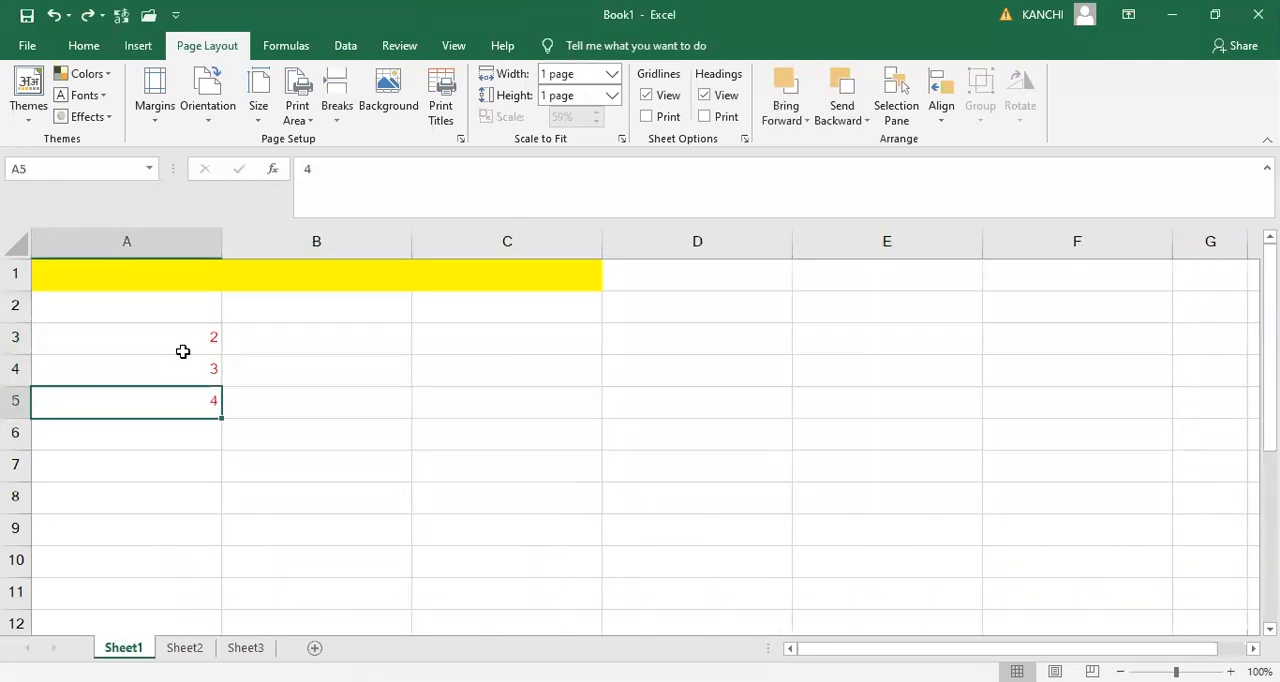
- Undo the redone column A entries and restore the cleared student table
key(ctrl+z)
key(ctrl+z)
key(ctrl+z)
key(ctrl+z)
key(ctrl+z)
key(ctrl+z)
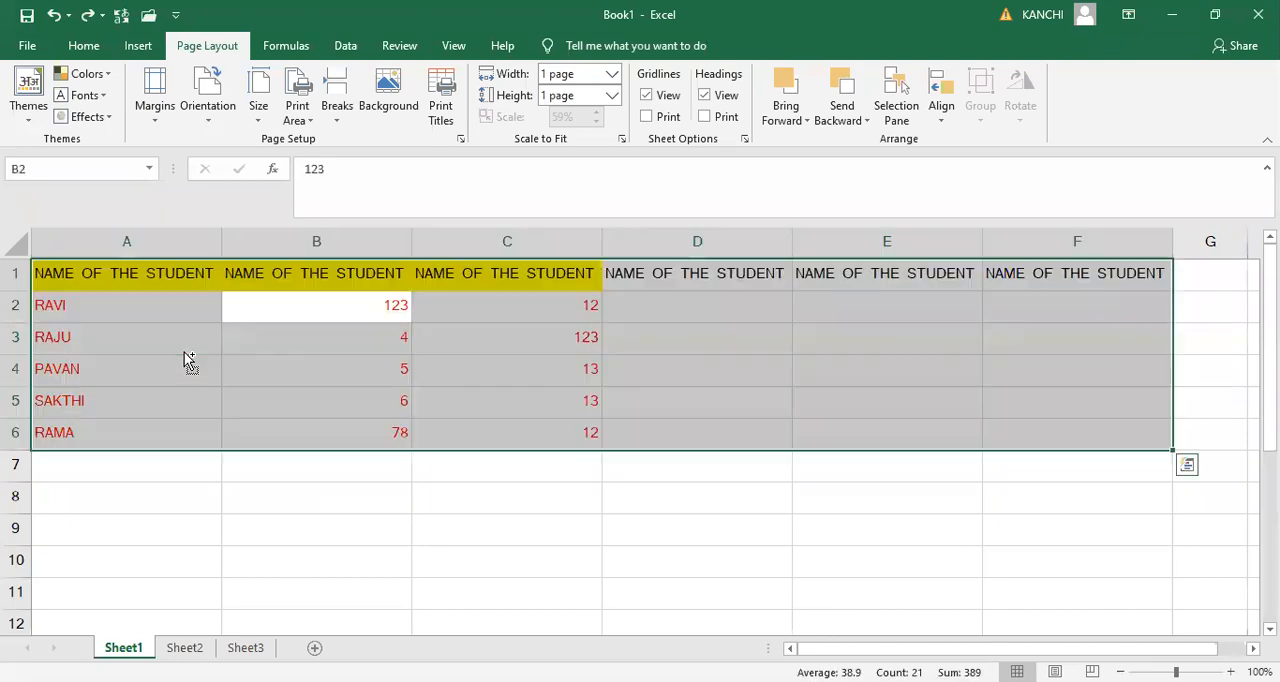
- Redo the clearing of the student table once more and undo it again to bring the data back
key(ctrl+y)
key(ctrl+y)
key(ctrl+y)
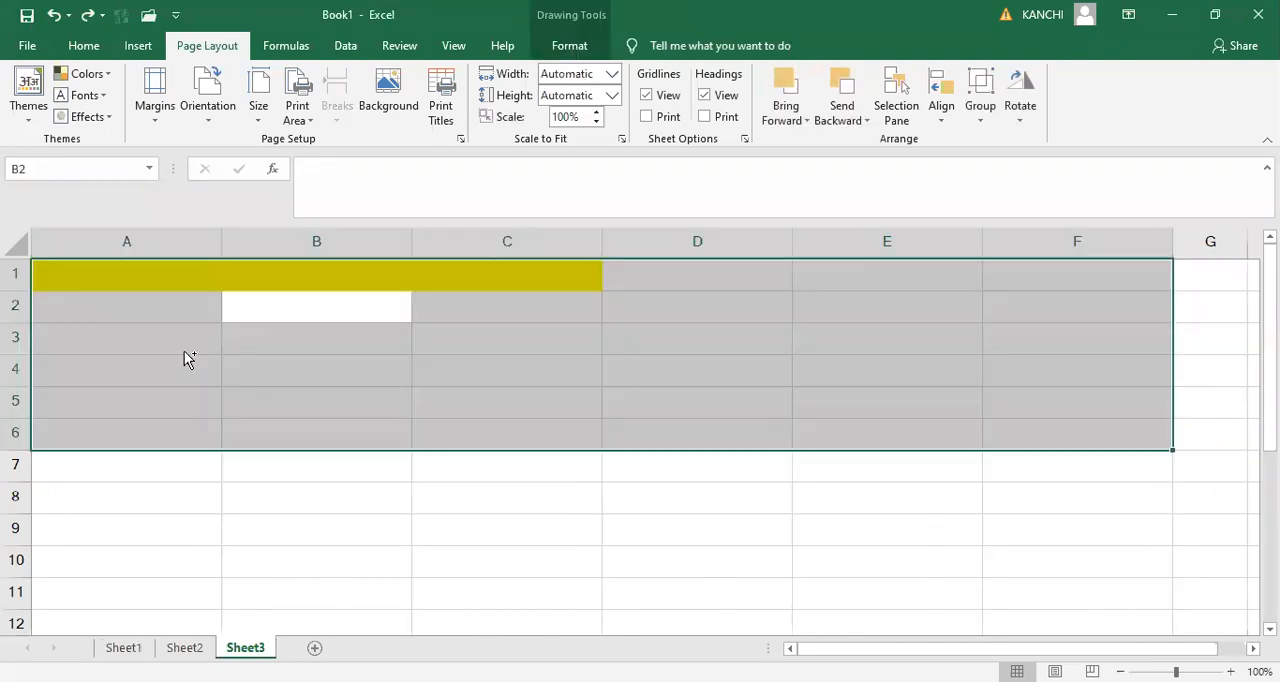
key(ctrl+z)
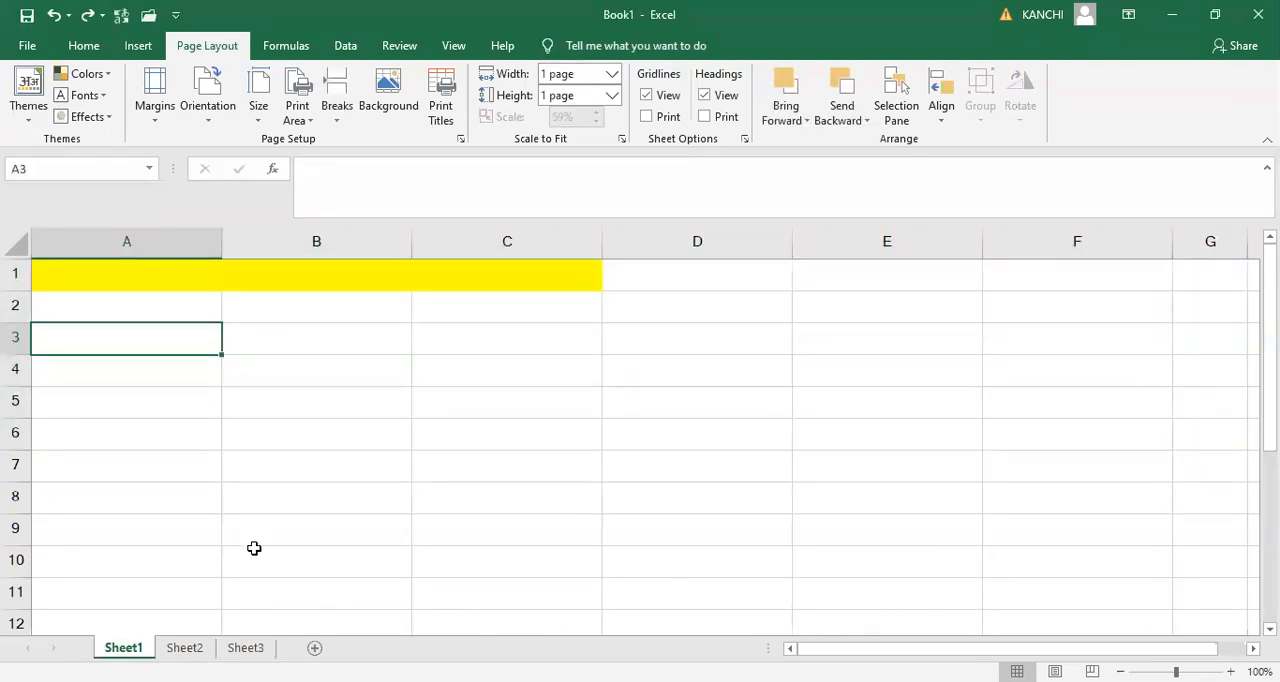
key(ctrl+z)
key(ctrl+z)
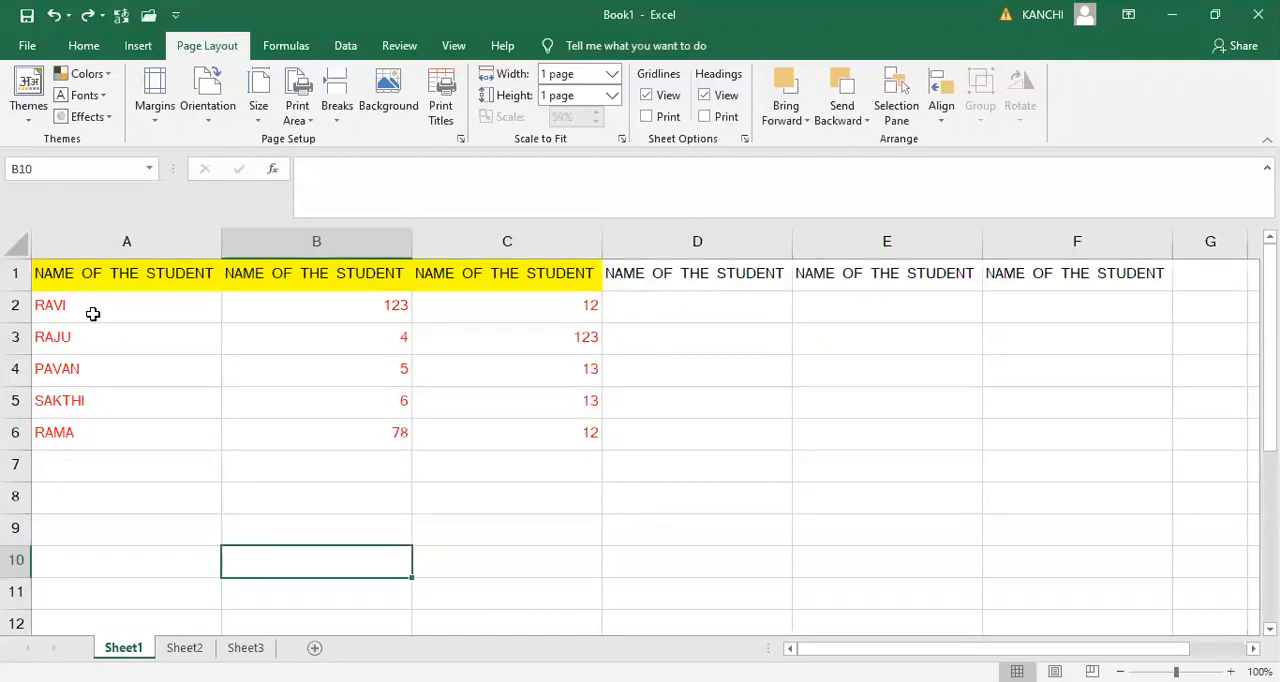
click(146, 302)
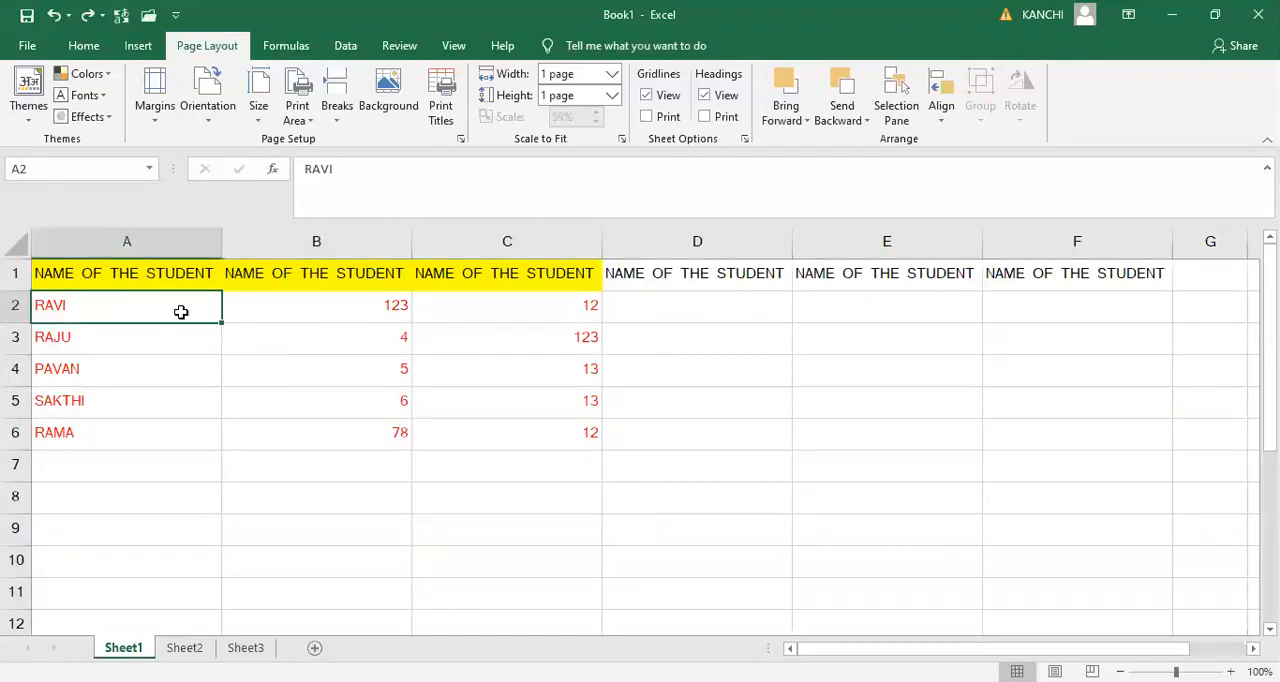
key(Right)
key(Left)
key(F2)
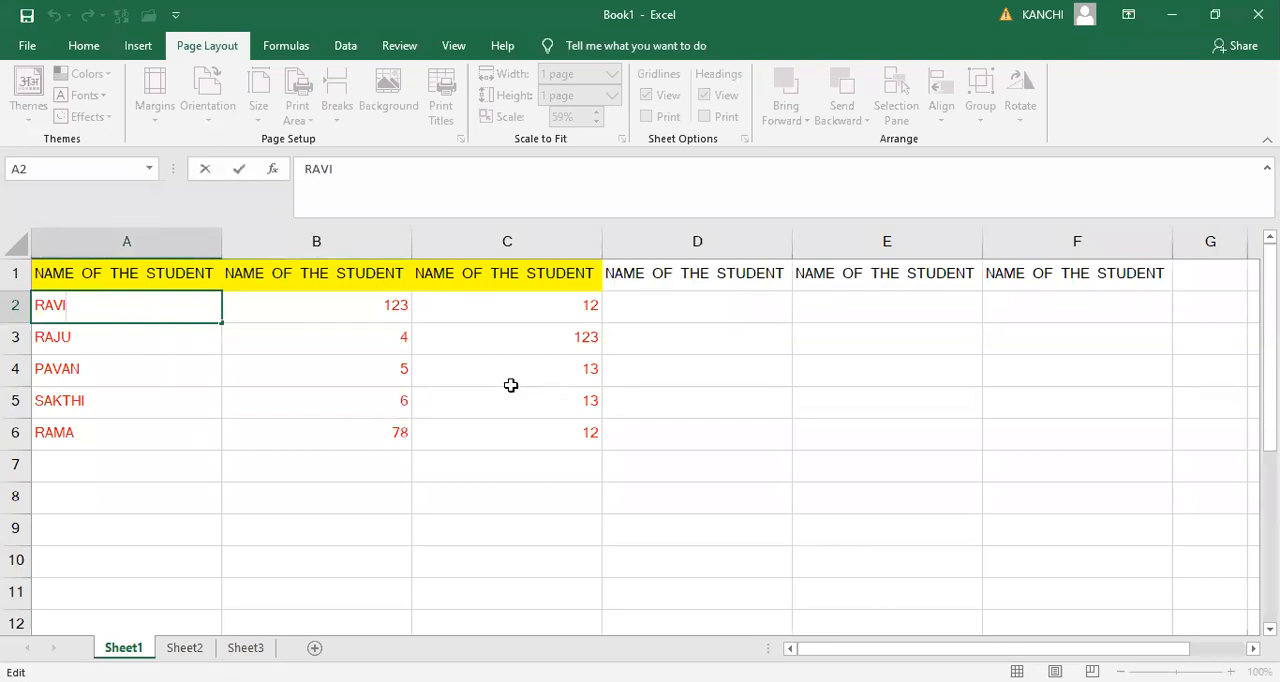
click(119, 282)
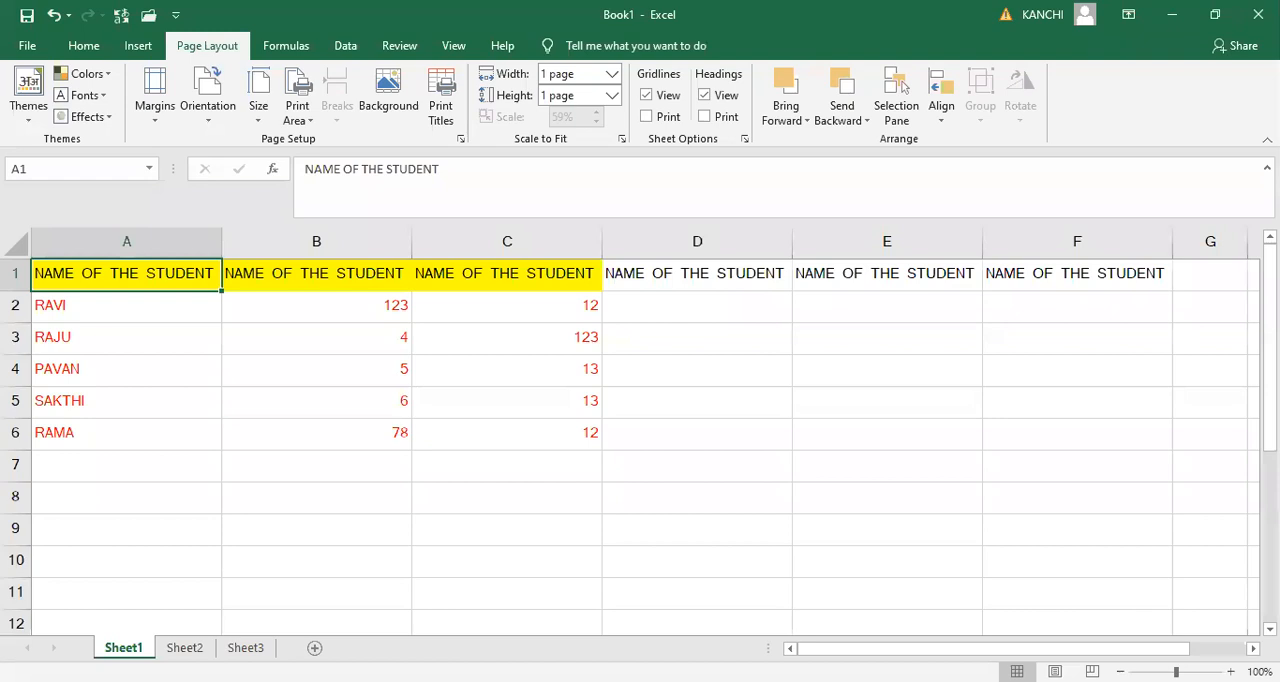
- Clear the duplicate headings in D1:F1 and change the headings in B1 to english and C1 to maths
click(618, 262)
key(shift+Right)
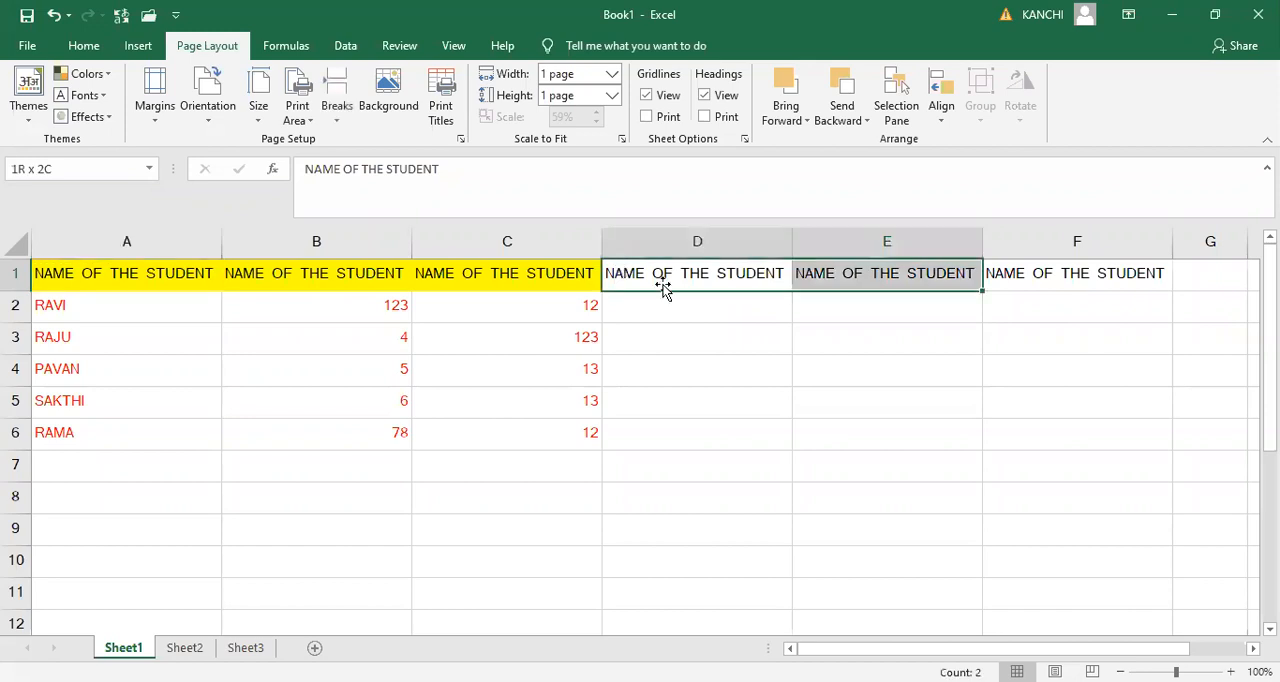
key(ctrl+z)
key(ctrl+z)
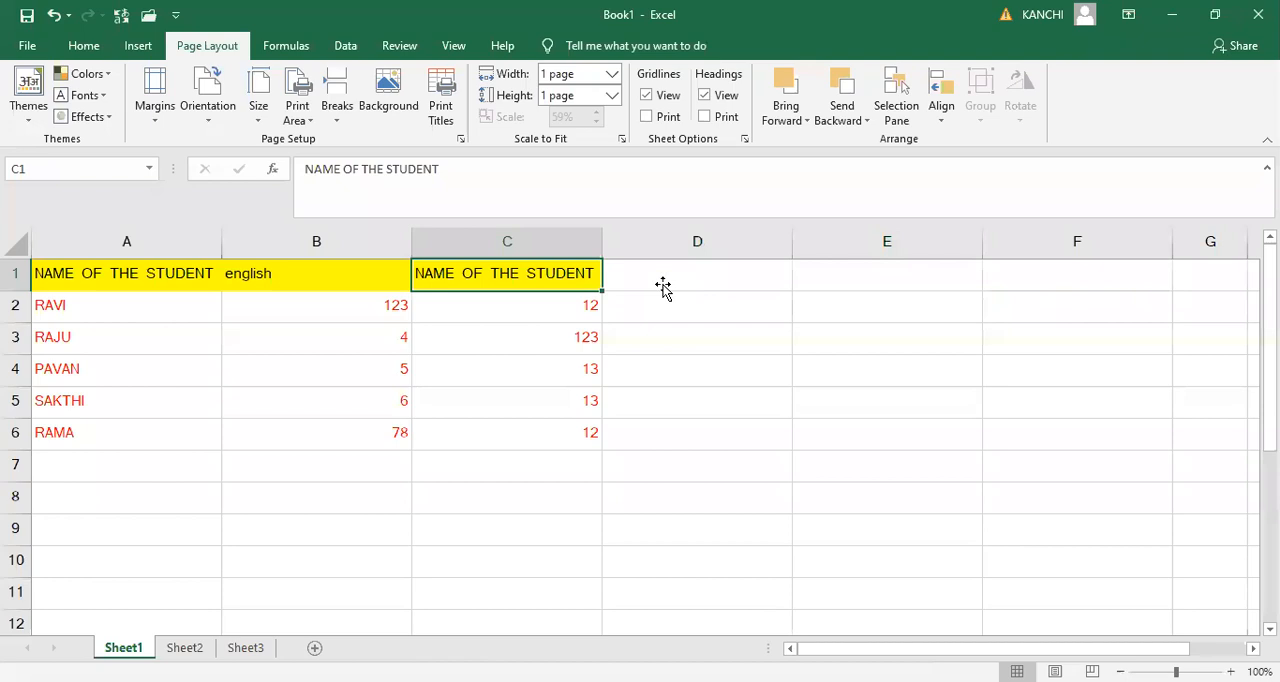
key(ctrl+z)
key(ctrl+z)
key(ctrl+z)
key(ctrl+z)
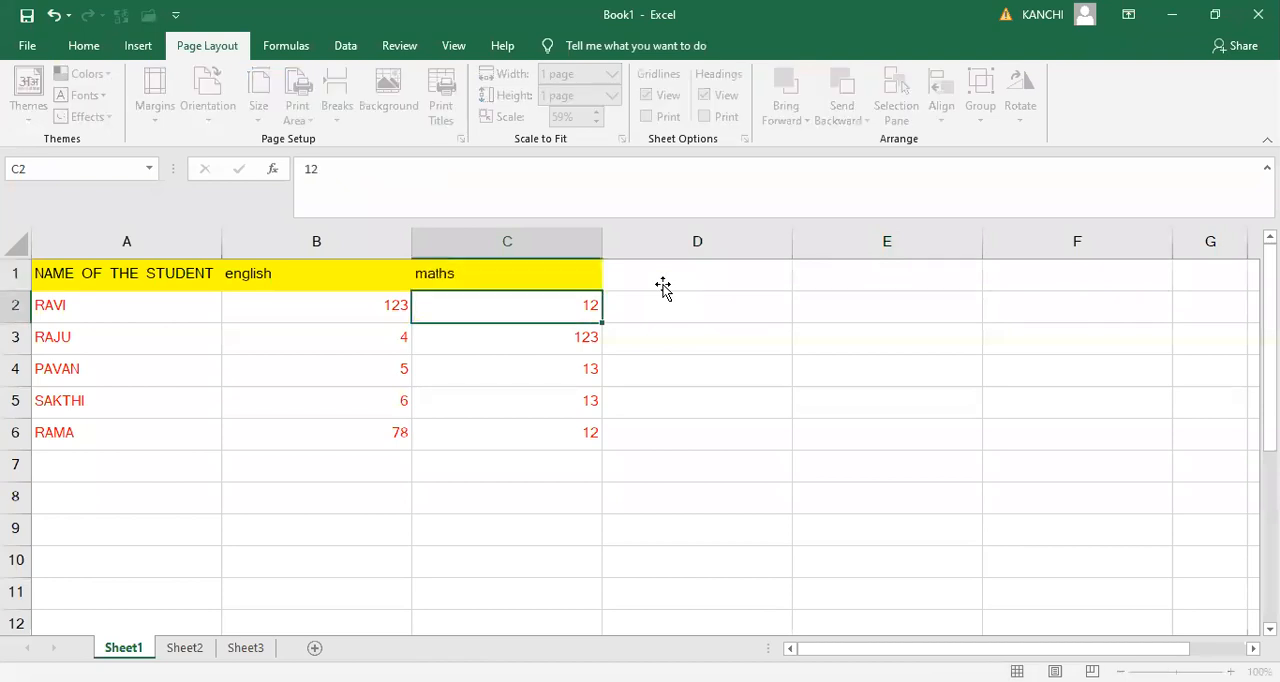
- Total the english marks in cell B7 with =SUM(B2:B6)
key(Down)
key(Down)
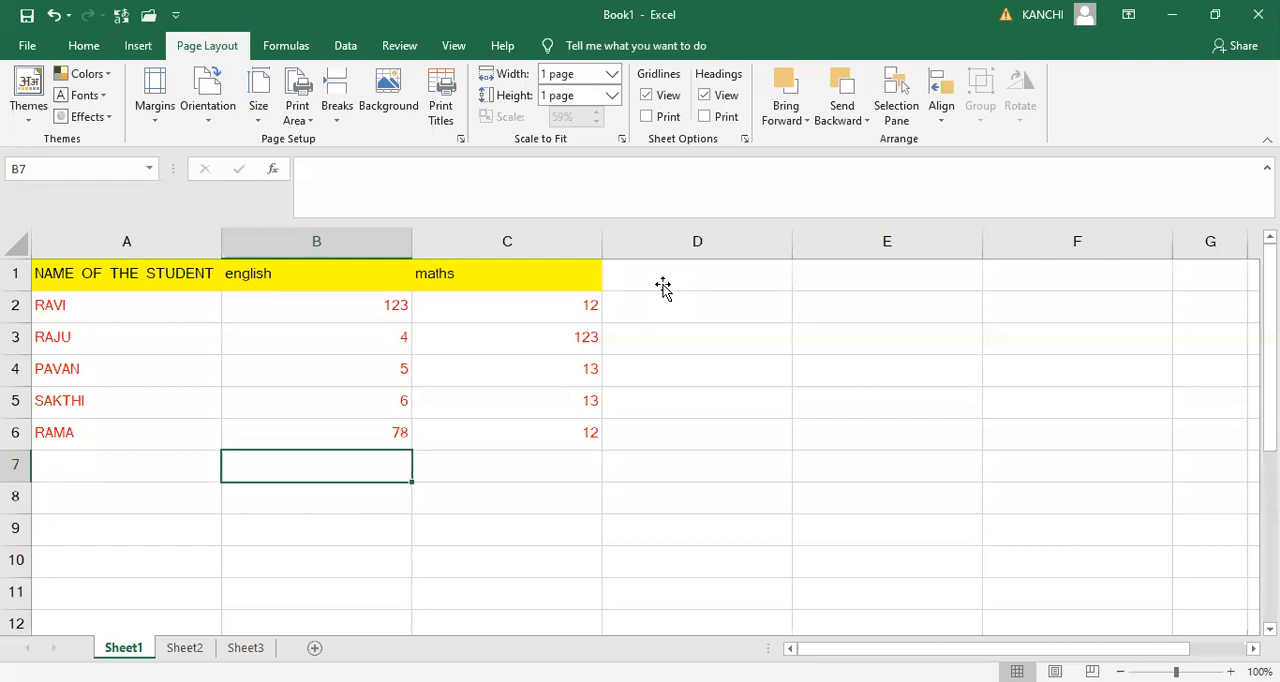
key(Up)
key(Up)
key(Up)
key(Up)
key(Up)
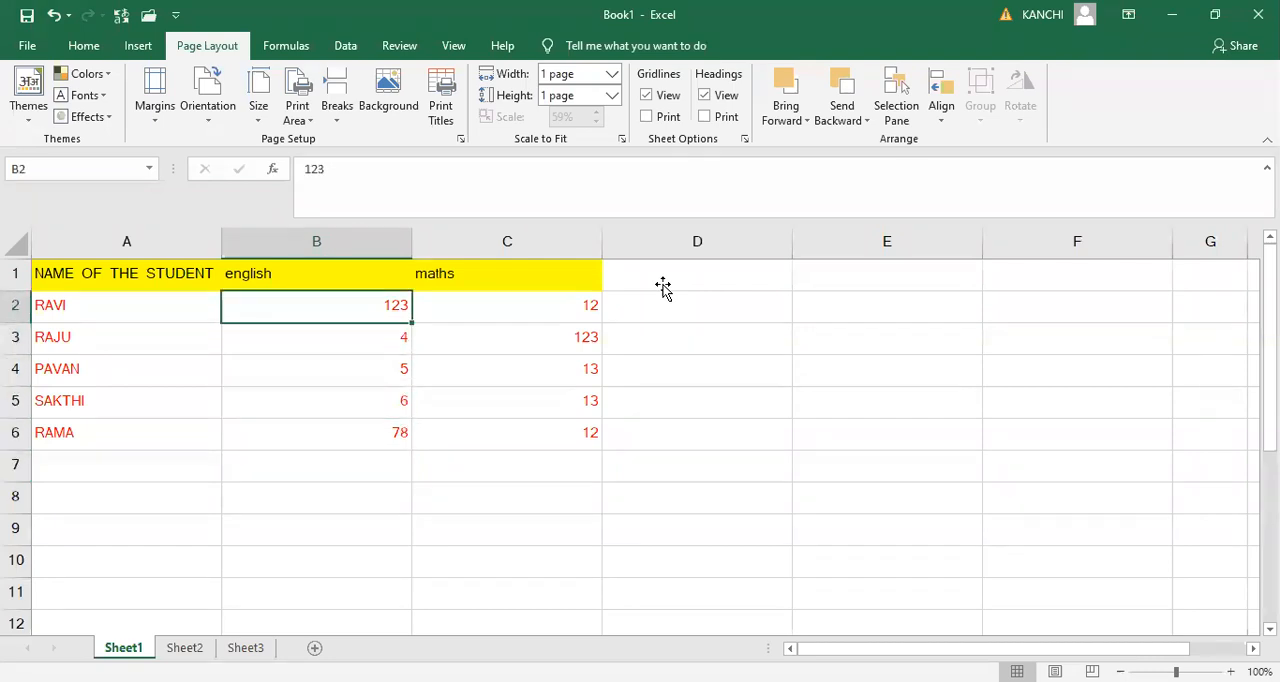
key(ctrl+shift+Down)
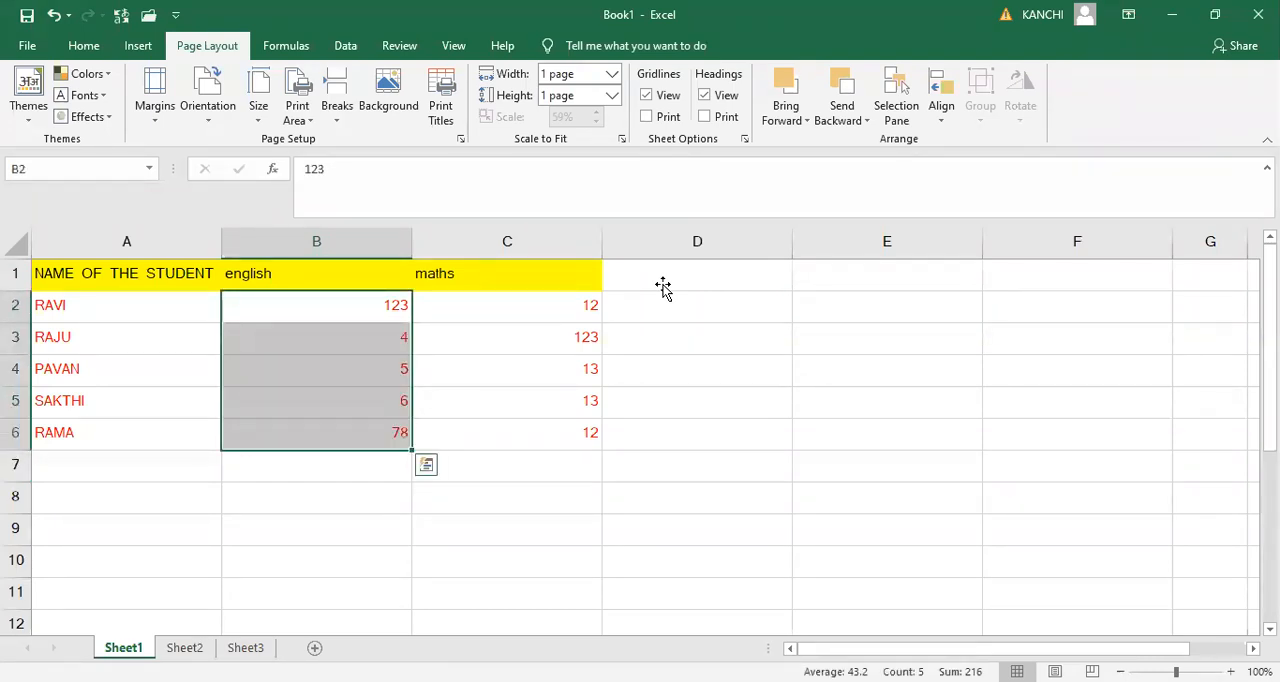
click(381, 475)
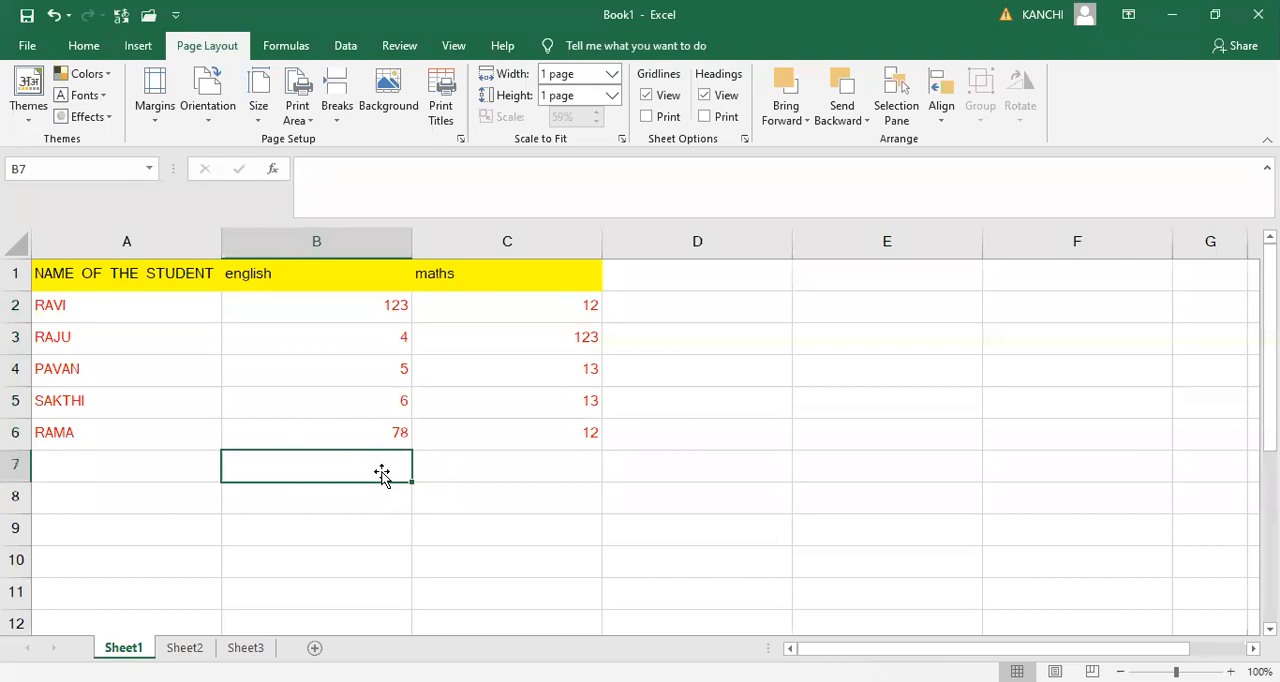
text(=SUM())
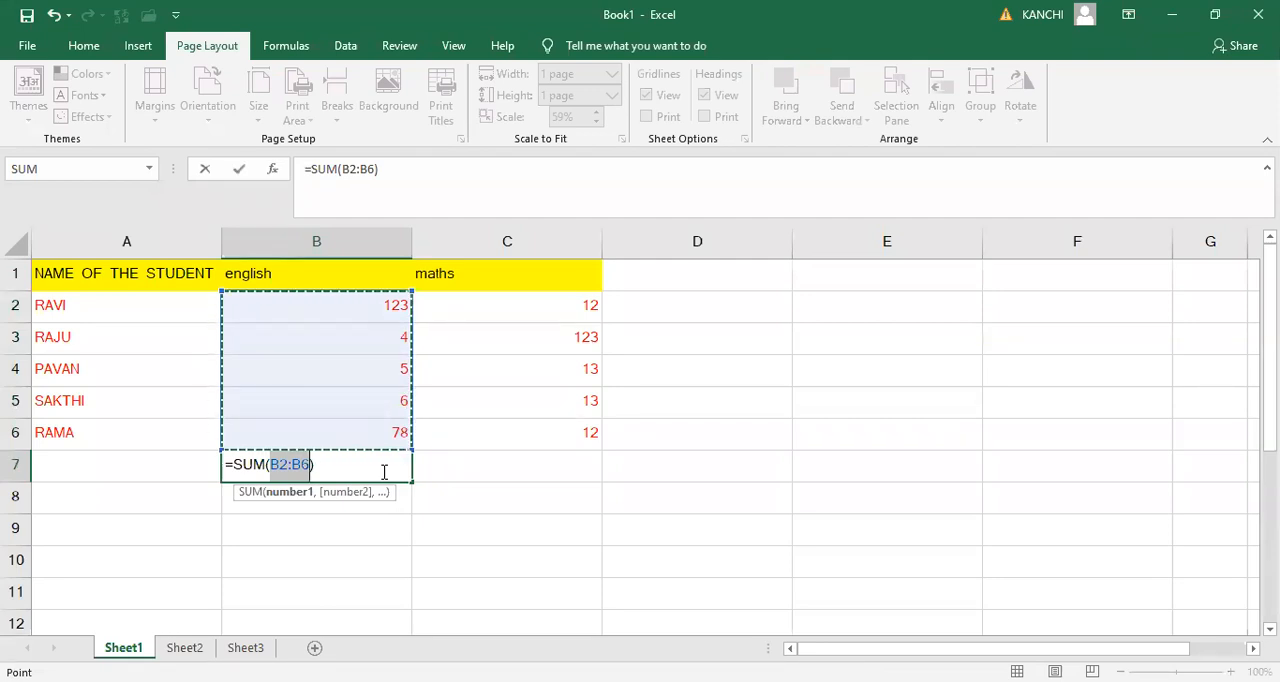
key(Return)
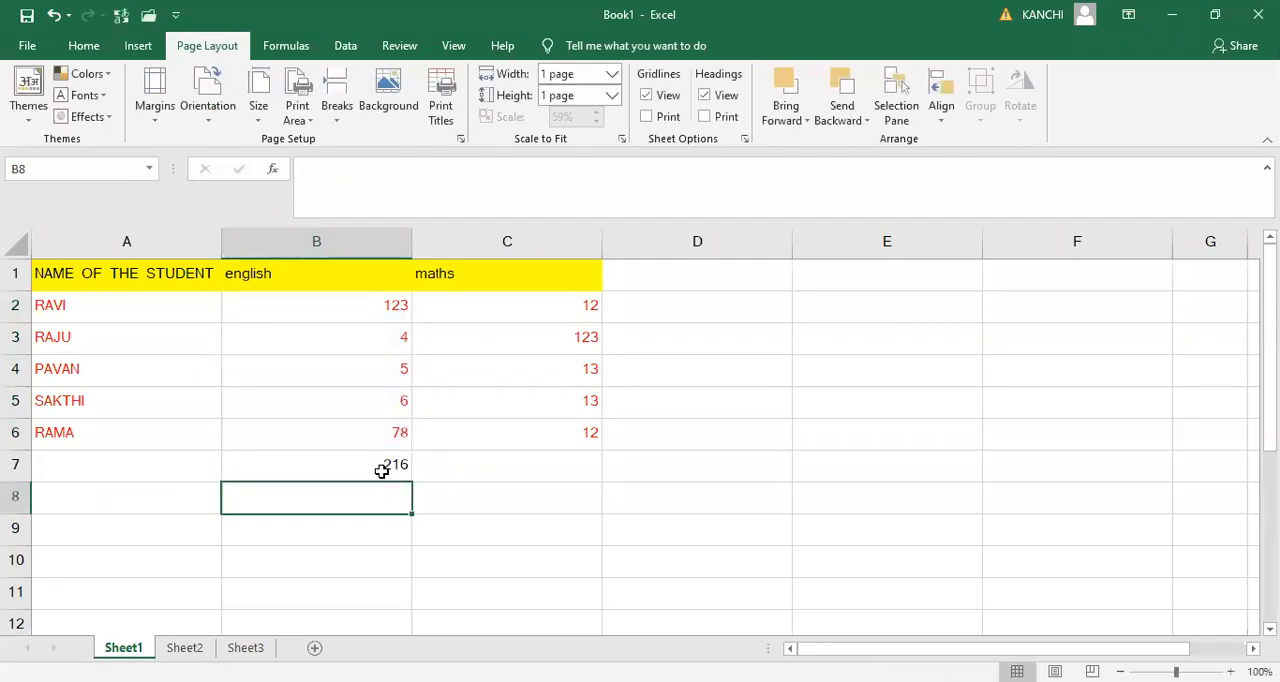
- Total the maths marks in cell C7 with AutoSum
click(473, 465)
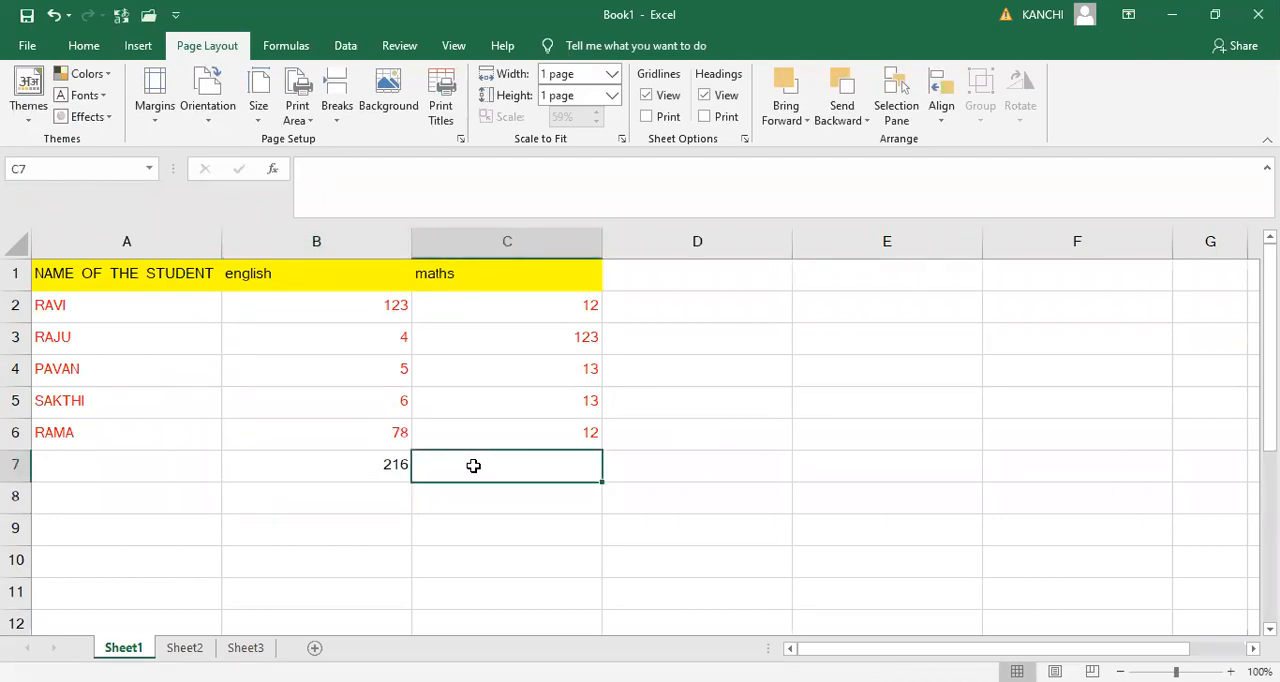
key(alt)
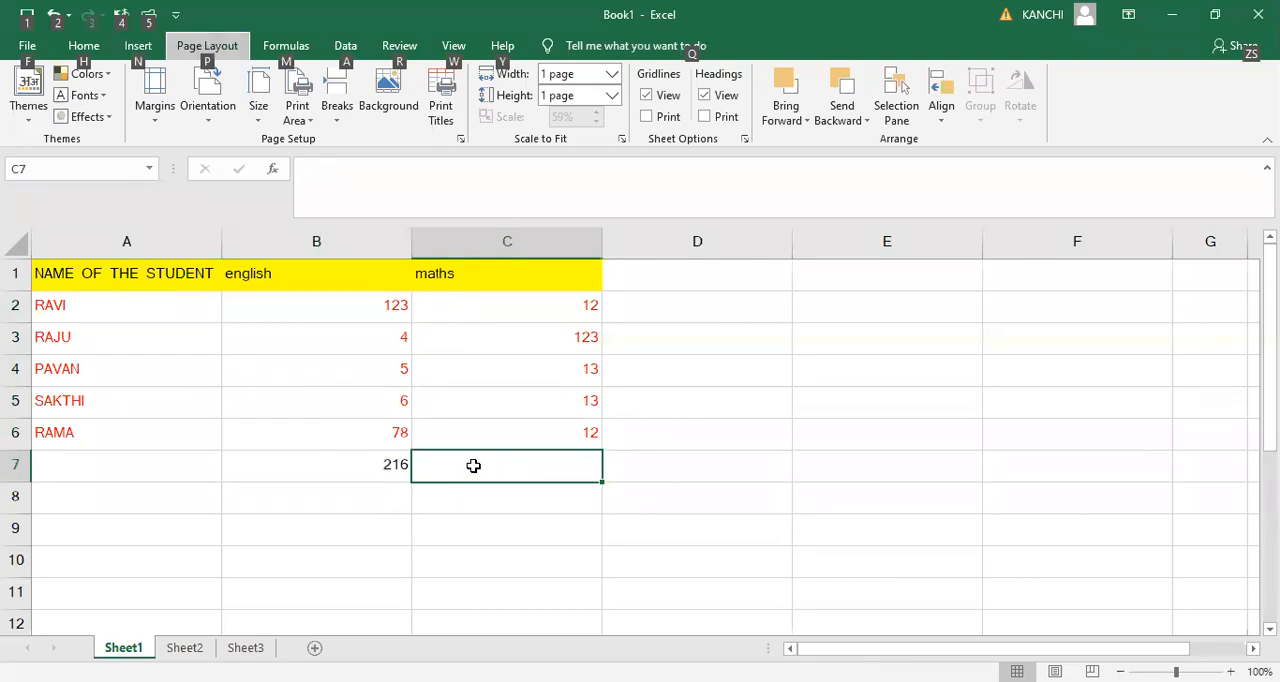
click(662, 484)
click(545, 468)
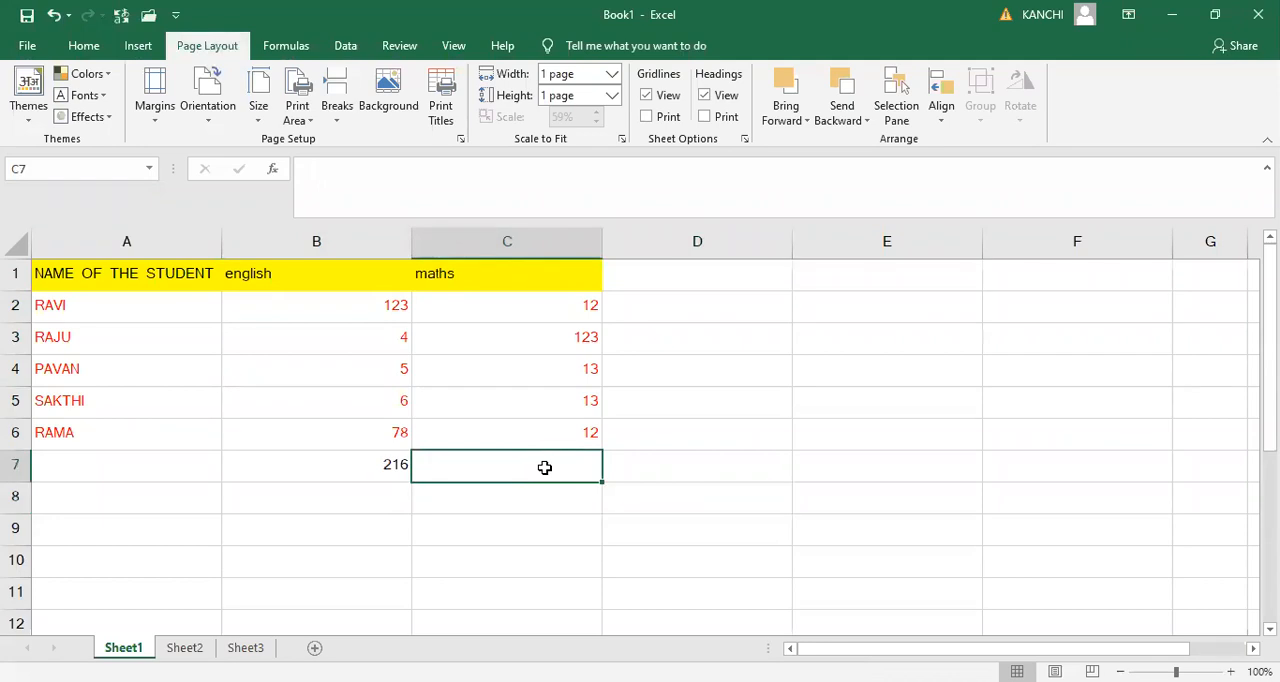
key(alt+equal)
key(Return)
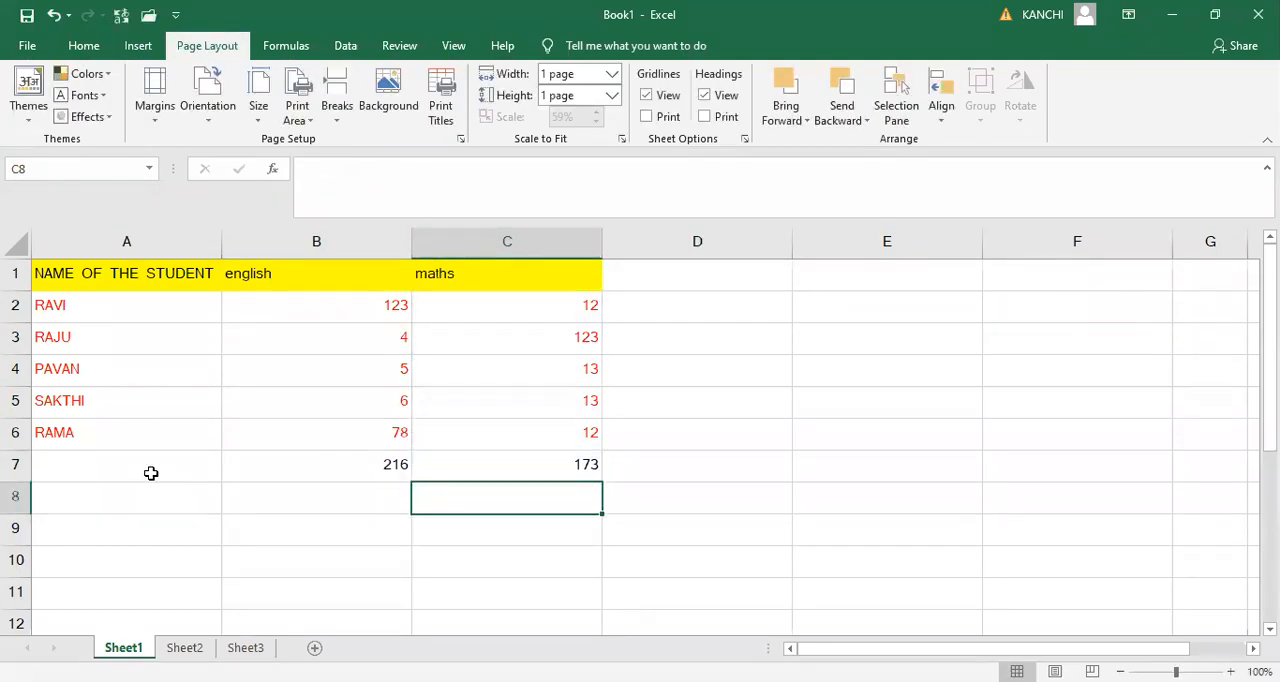
- Label the totals row by entering total in cell A7
click(151, 473)
text(total)
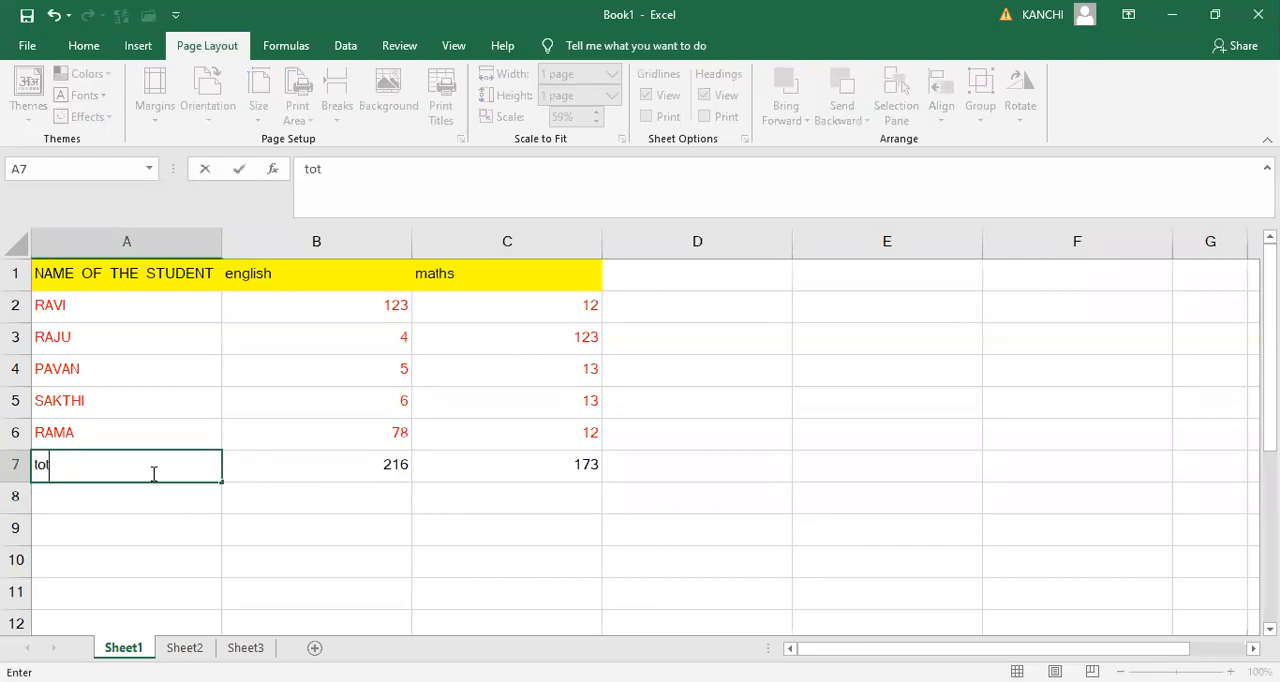
key(Tab)
click(151, 473)
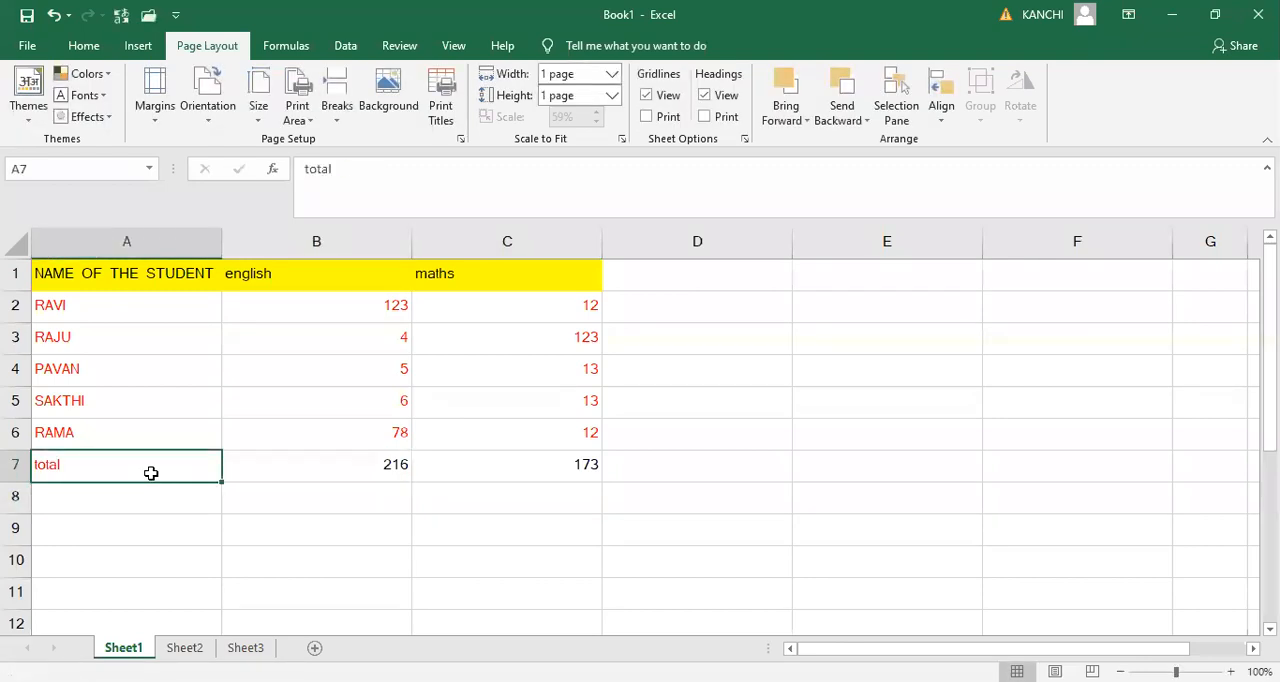
key(Up)
key(Up)
key(Down)
key(Down)
key(Down)
key(Right)
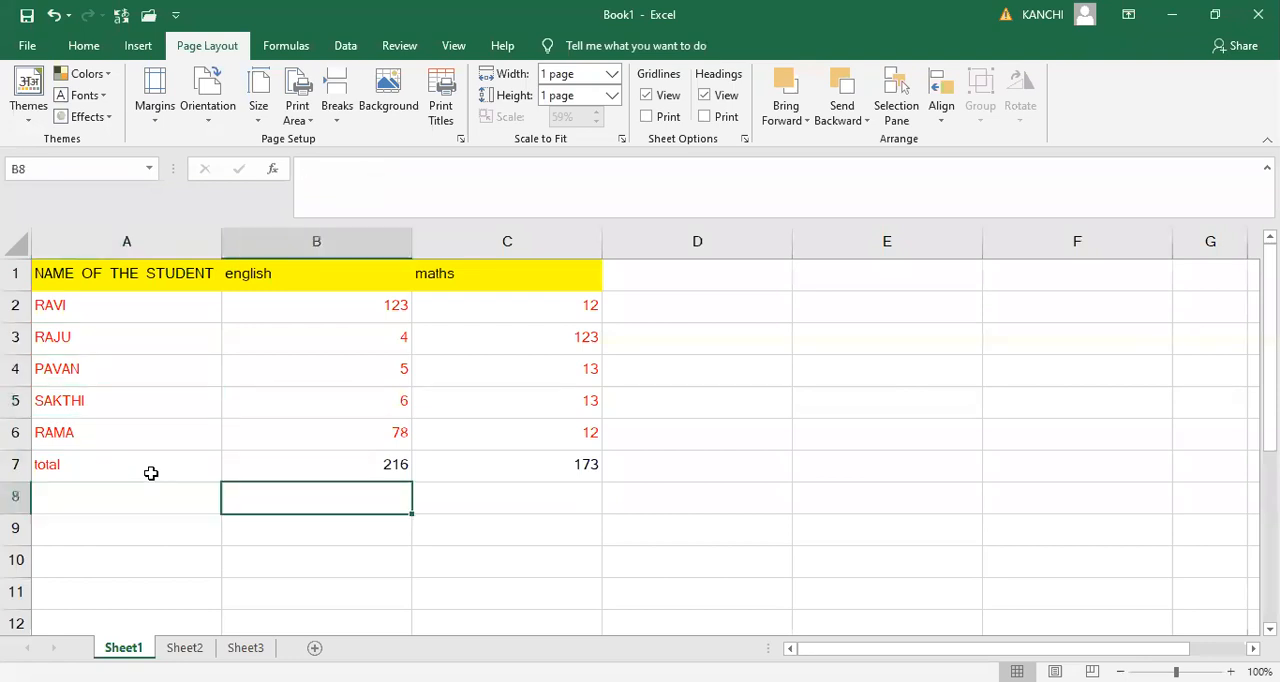
click(151, 473)
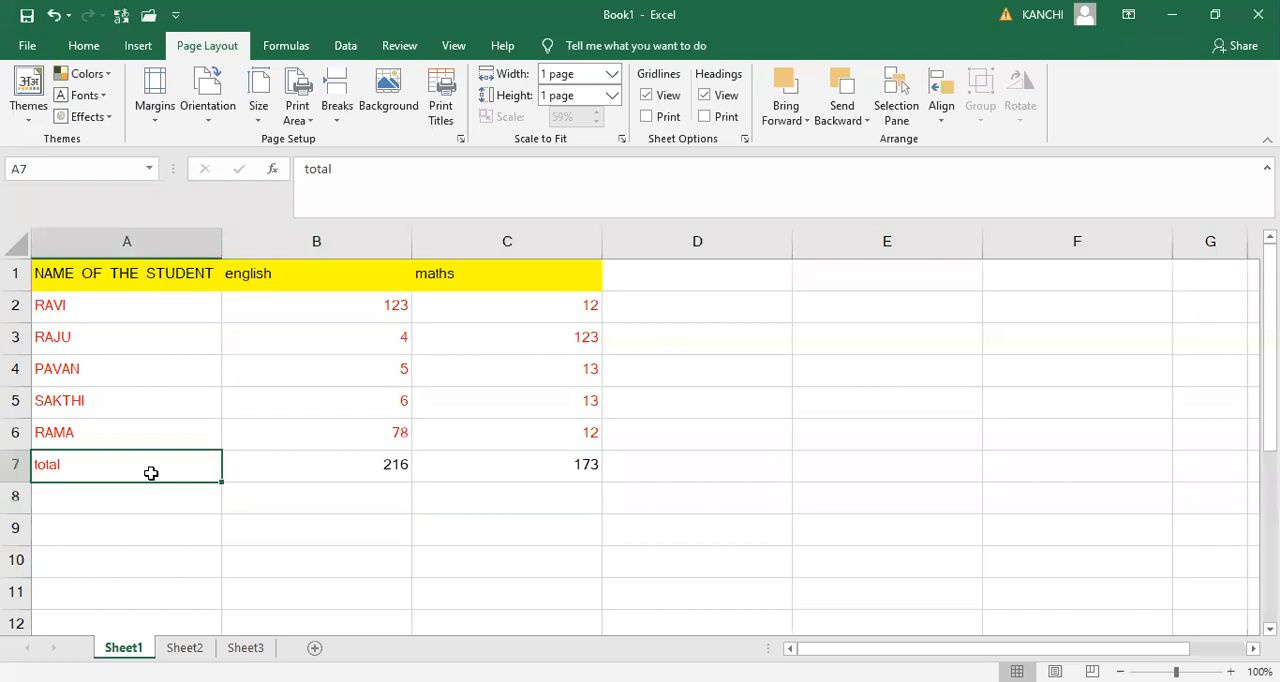
key(ctrl+Home)
key(Right)
key(Right)
key(Right)
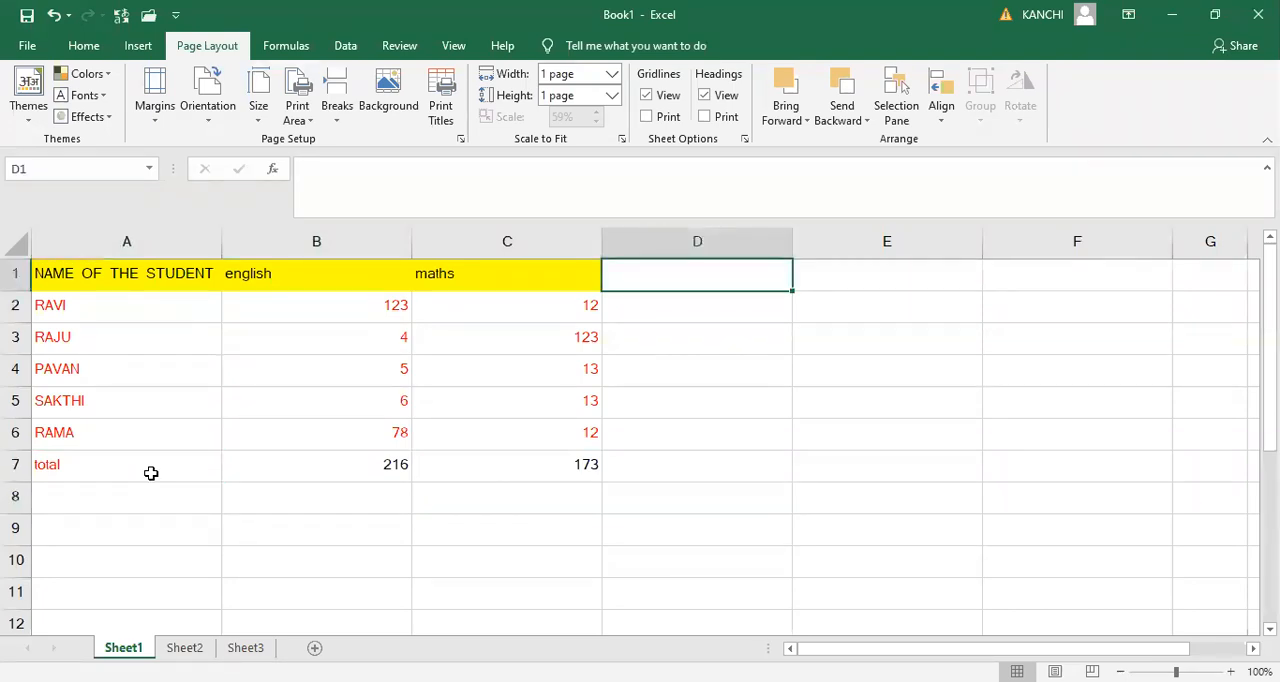
key(Left)
key(Left)
key(Down)
key(Down)
key(Down)
key(Down)
key(Down)
key(Up)
key(Up)
key(Up)
key(Up)
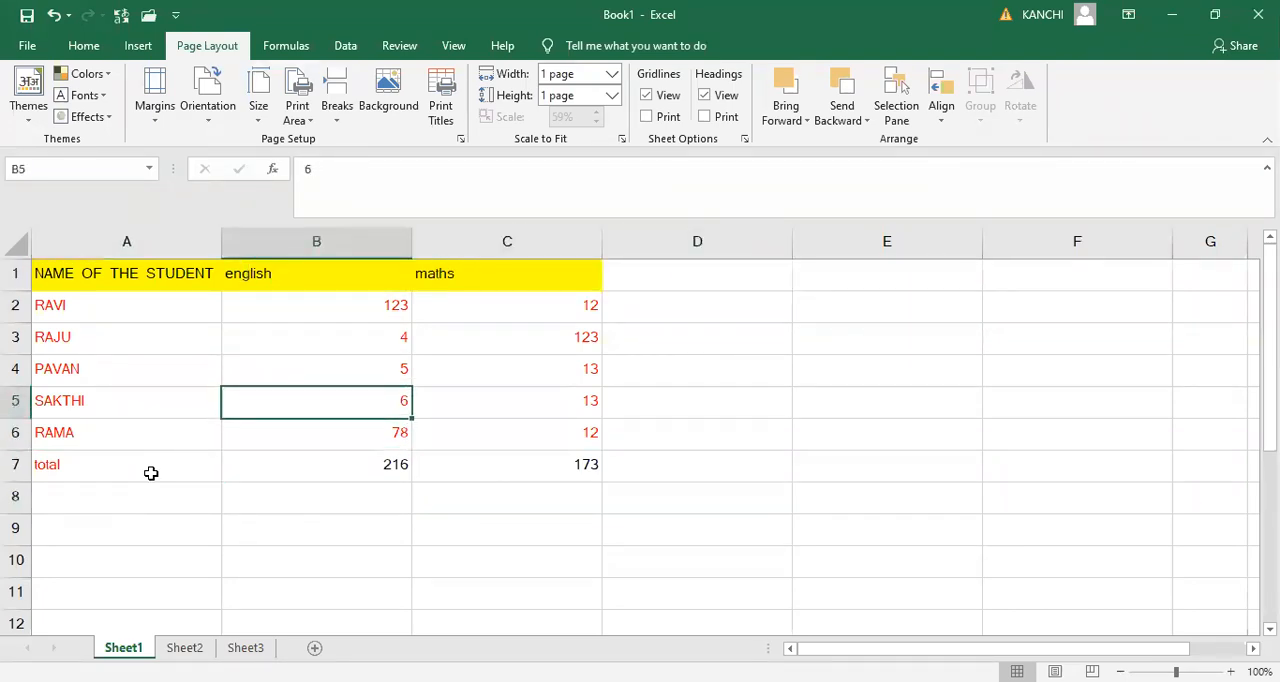
key(Down)
key(Right)
key(Right)
key(Left)
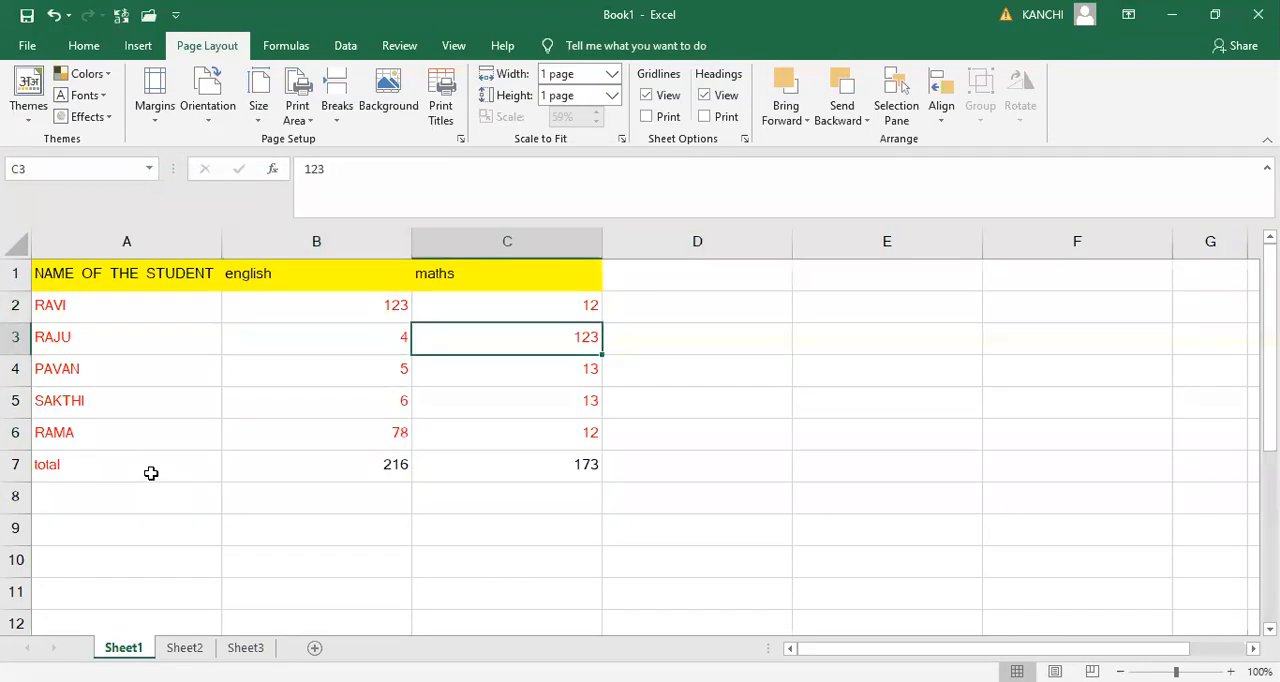
key(Left)
key(Down)
key(Down)
key(Up)
key(Up)
key(Up)
key(Up)
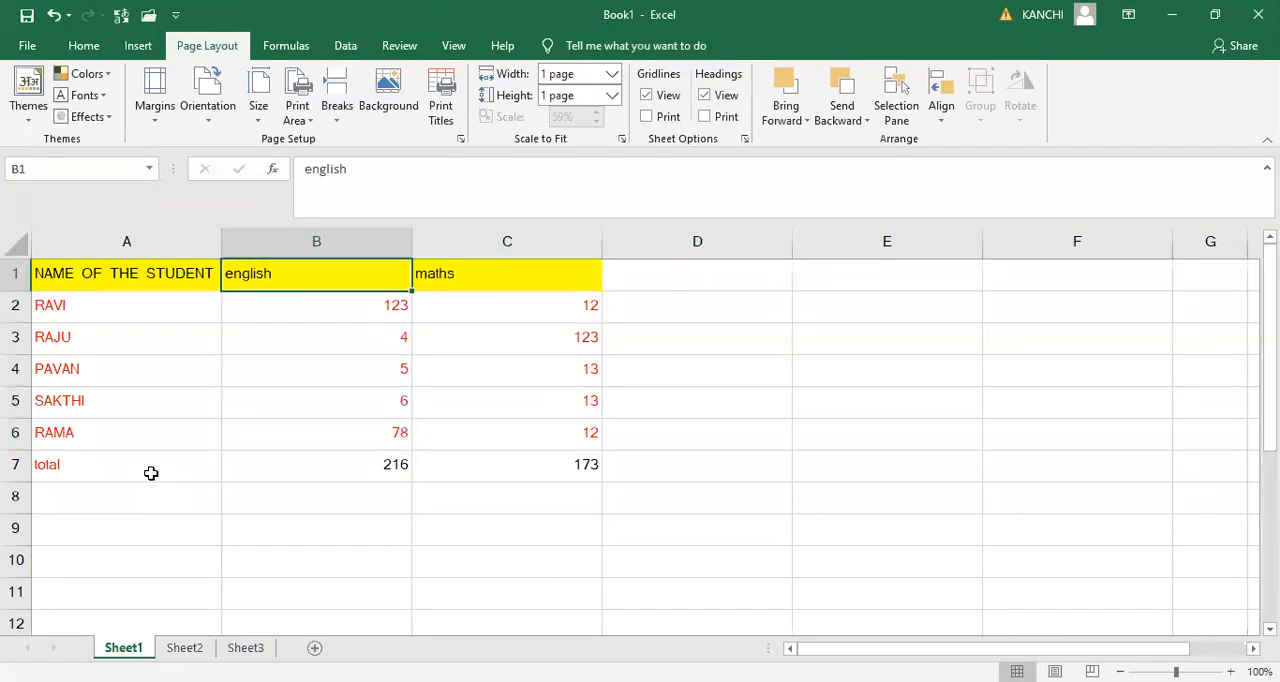
key(Right)
key(Down)
key(Left)
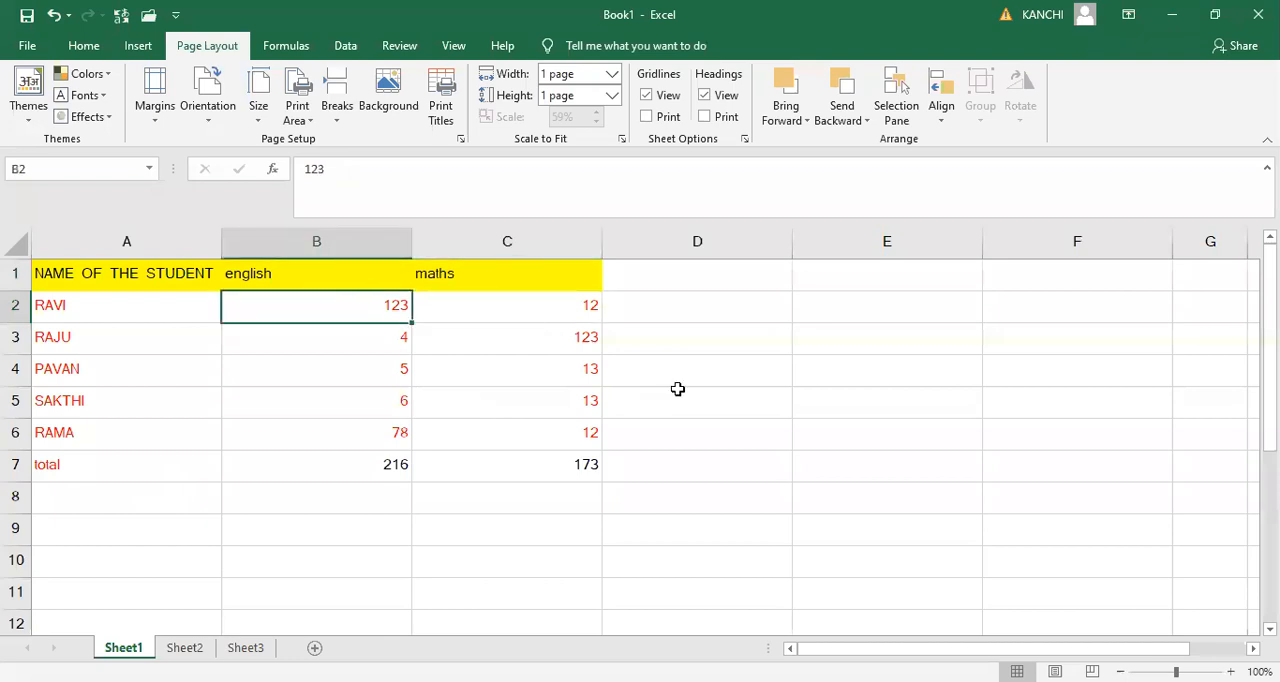
- Examine the cell protection options for the whole sheet in Format Cells and close the dialog without changes
click(12, 247)
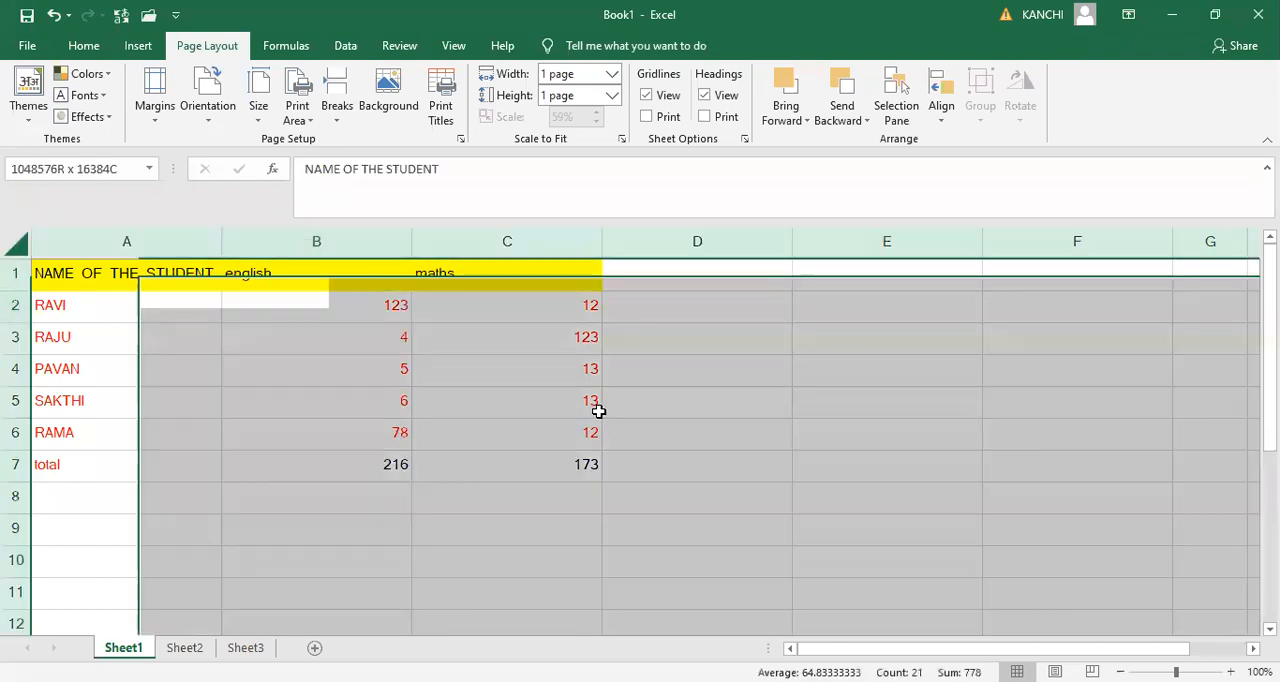
right_click(653, 449)
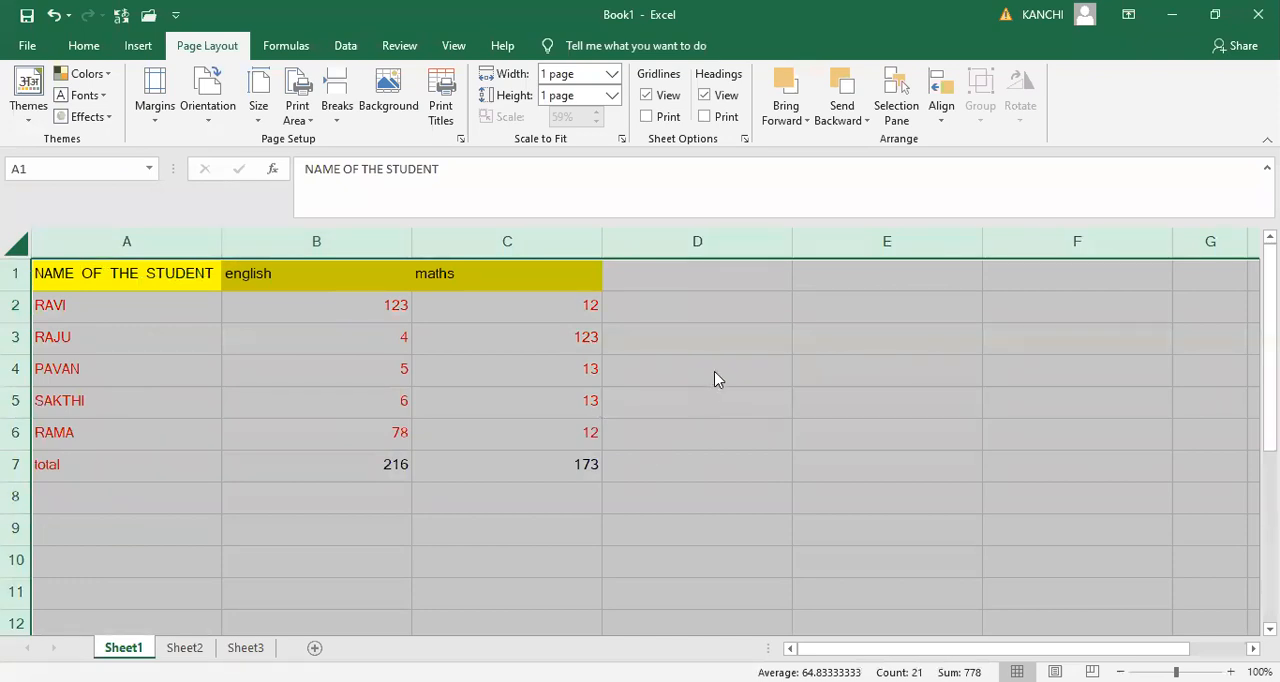
click(716, 370)
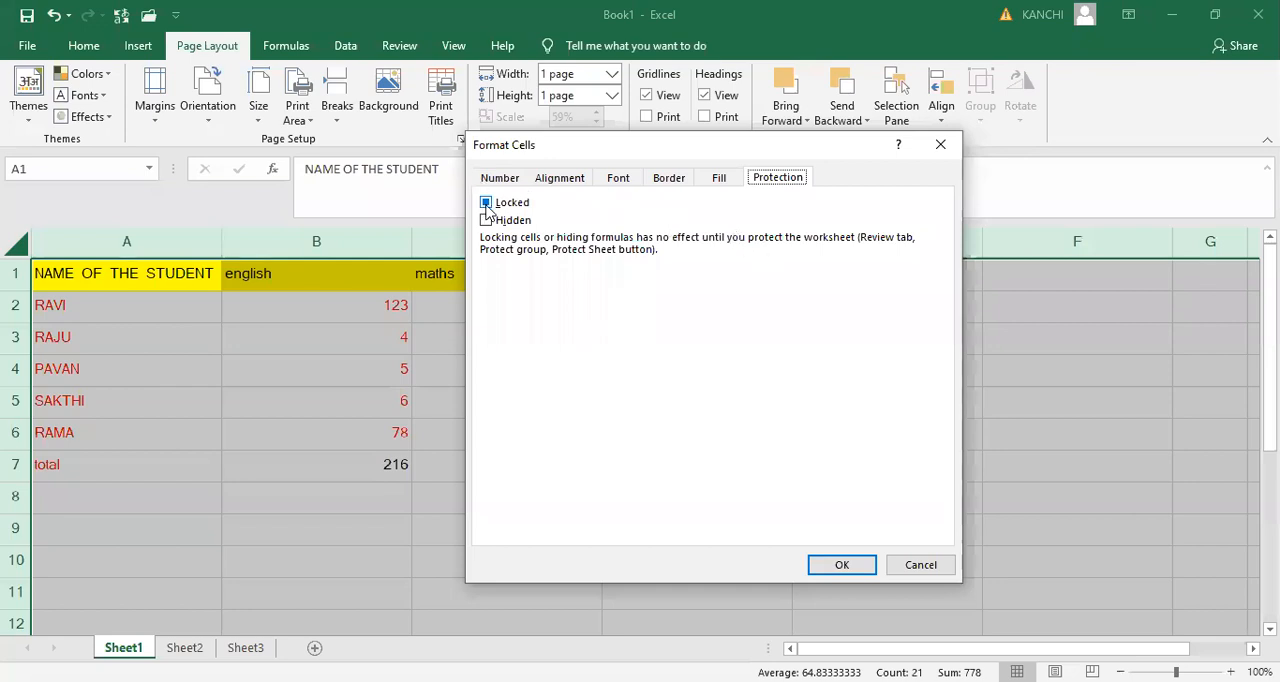
click(945, 152)
- Unlock the english marks in B2:B6 by turning off the Locked option in their cell protection settings
click(329, 314)
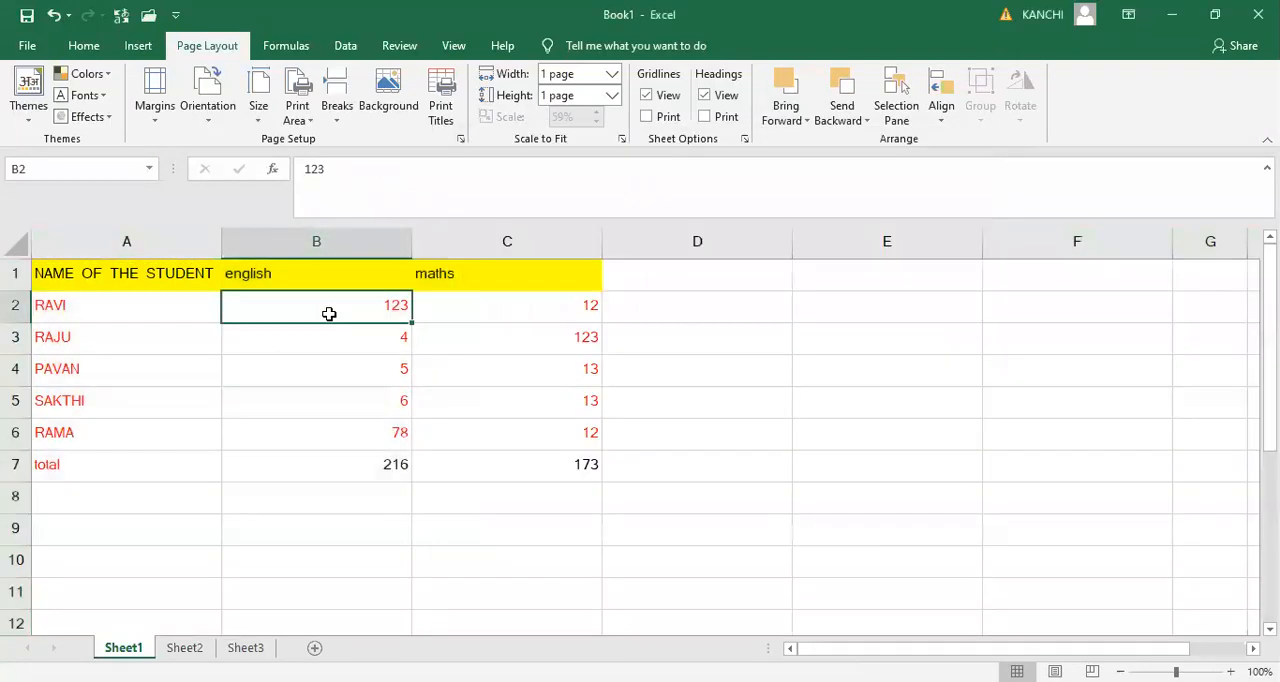
drag(329, 314, 330, 432)
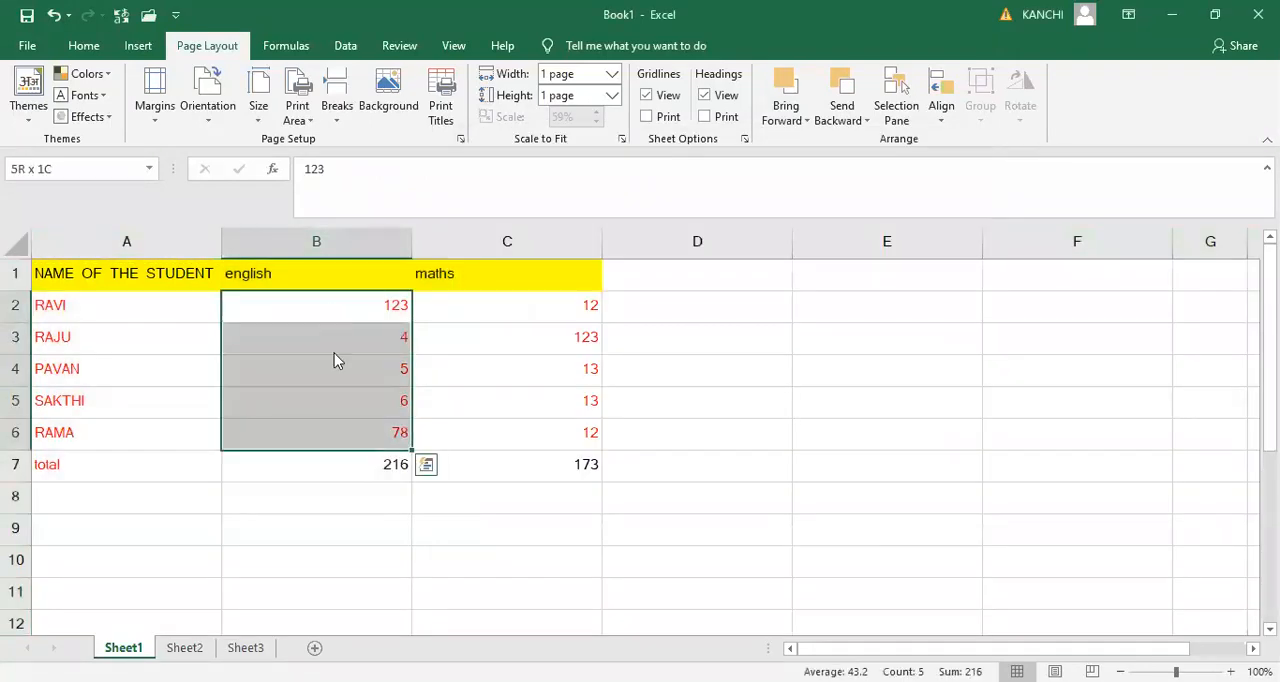
right_click(330, 430)
click(408, 601)
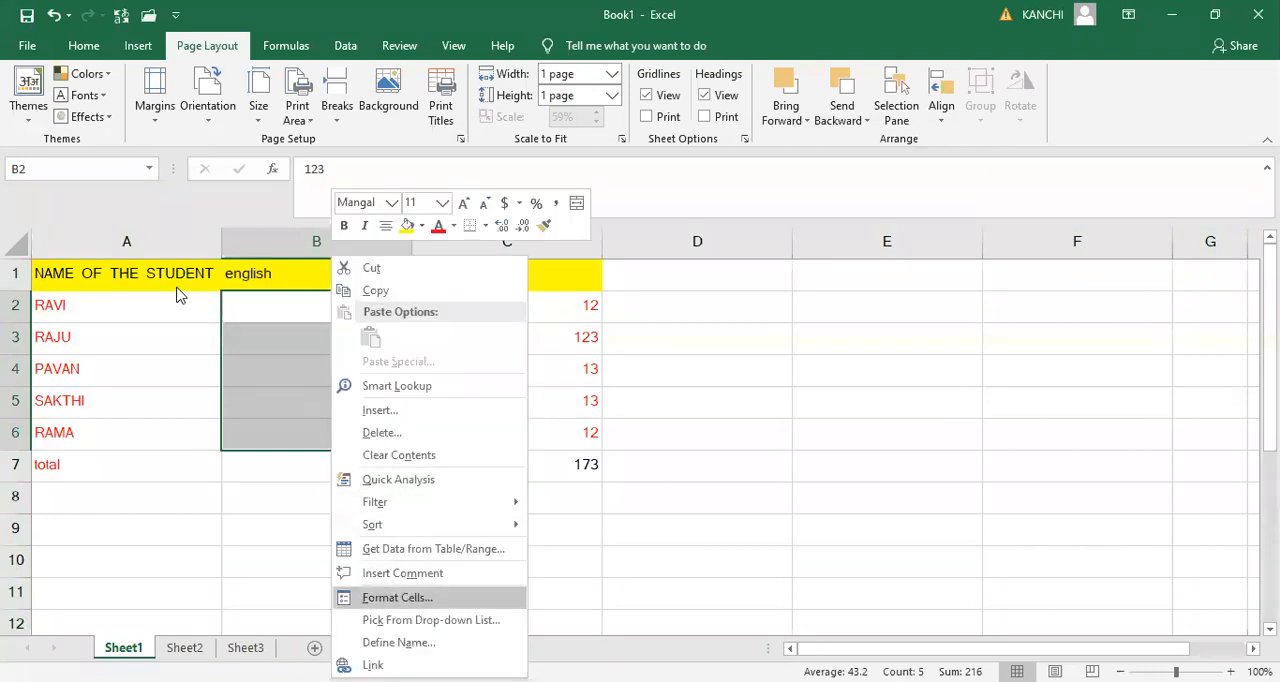
click(178, 292)
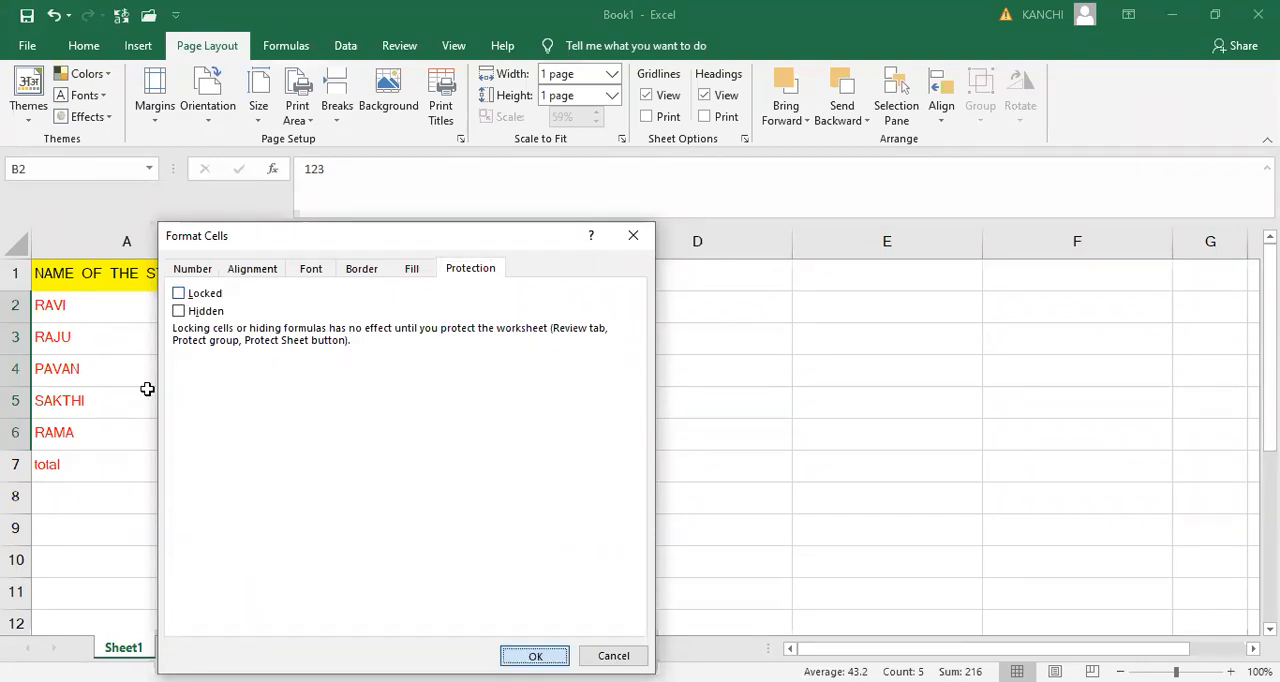
key(Return)
- Protect Sheet1 with a password, entering the sheet password and confirming it
right_click(131, 650)
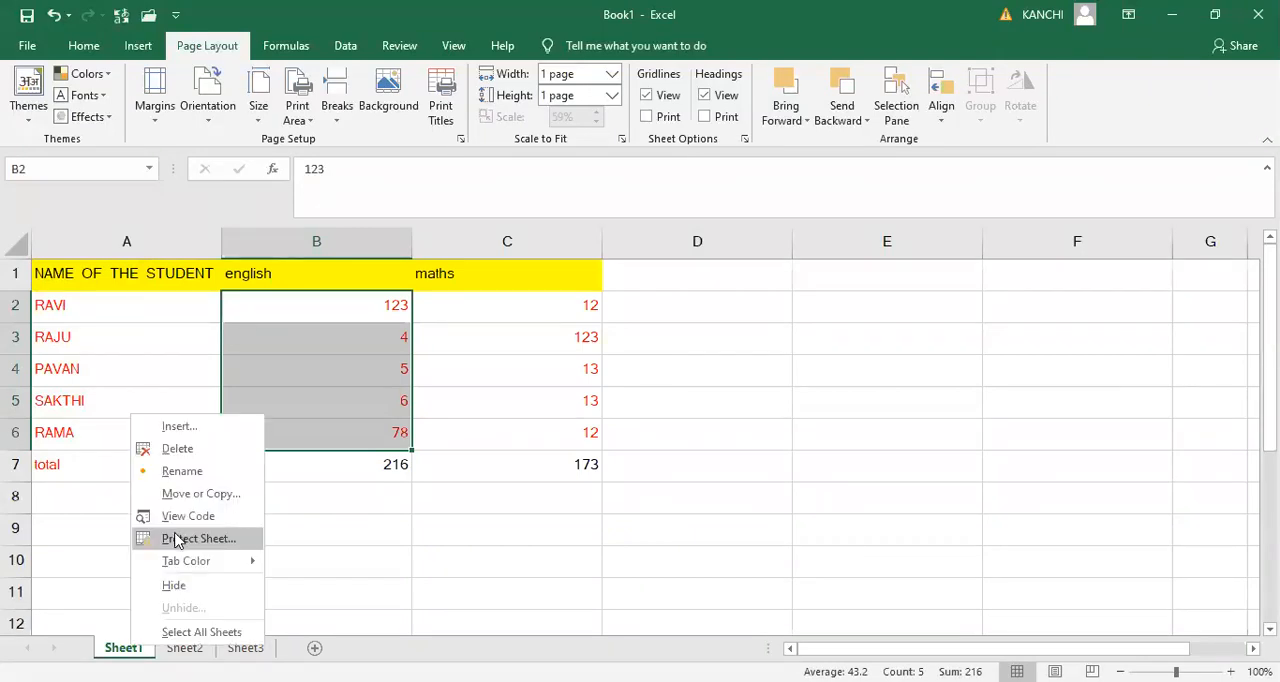
click(175, 540)
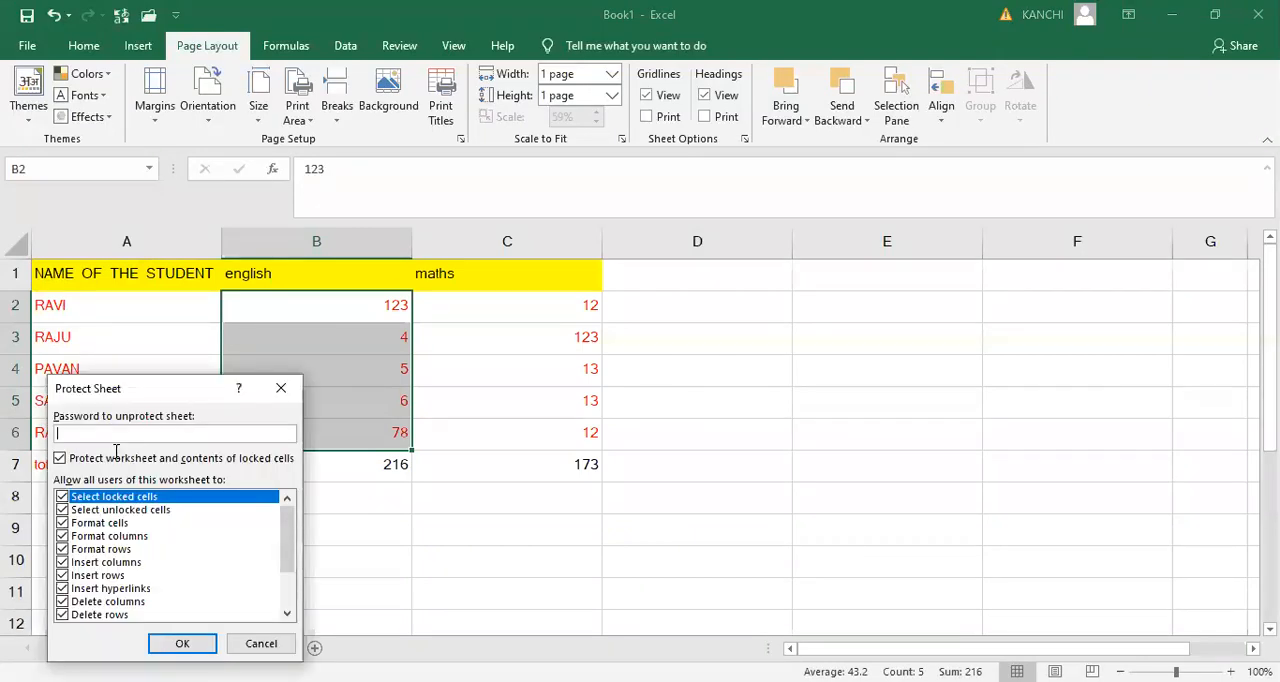
text(1234)
key(Return)
text(1)
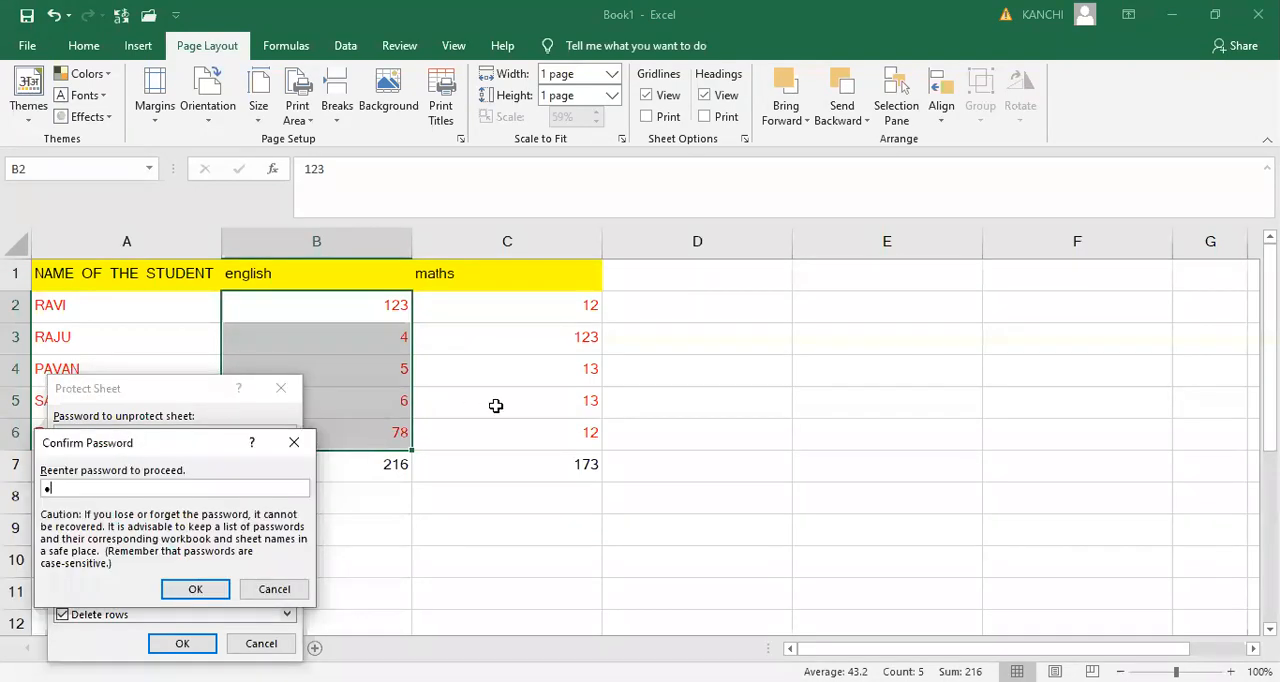
text(234)
key(Return)
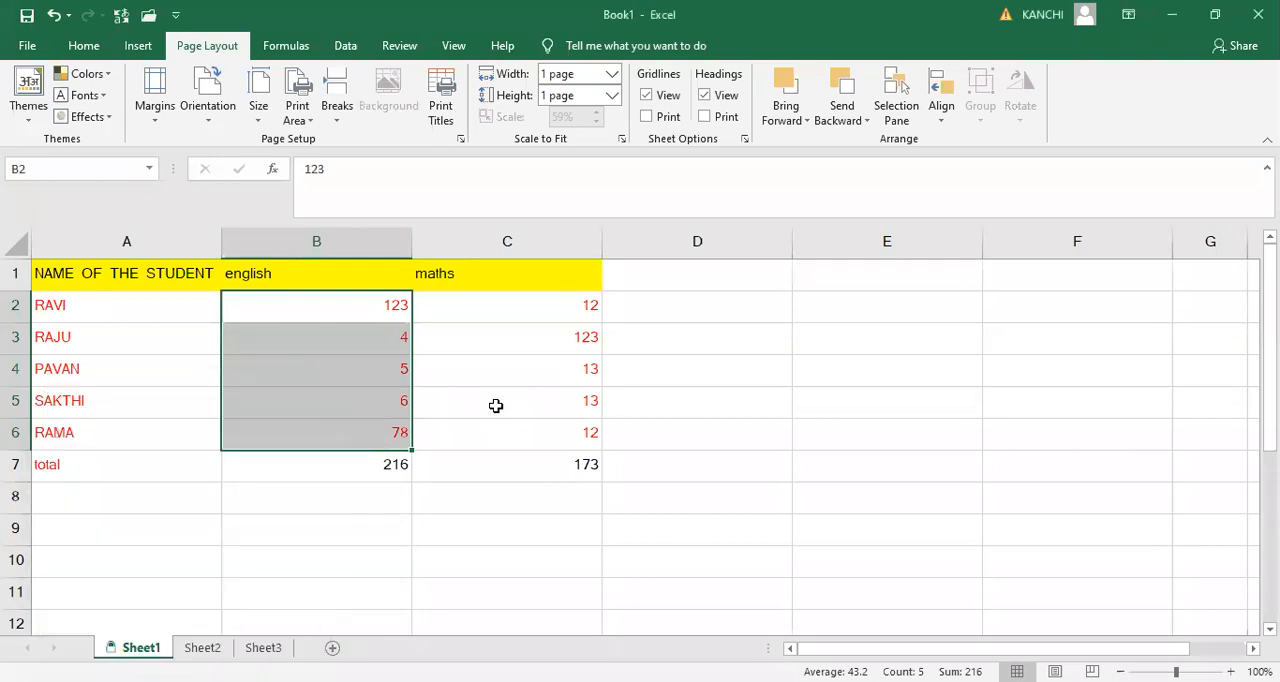
- Try to edit the locked maths mark in cell C2 and dismiss the alert
click(672, 545)
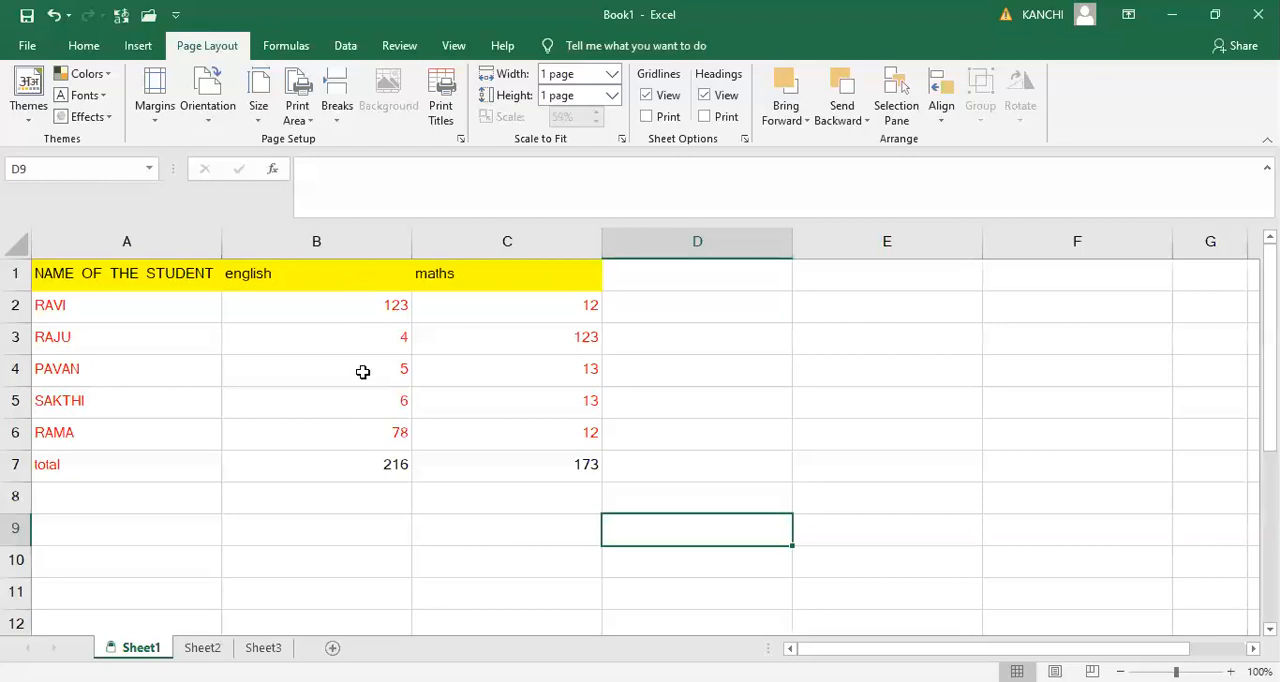
double_click(540, 310)
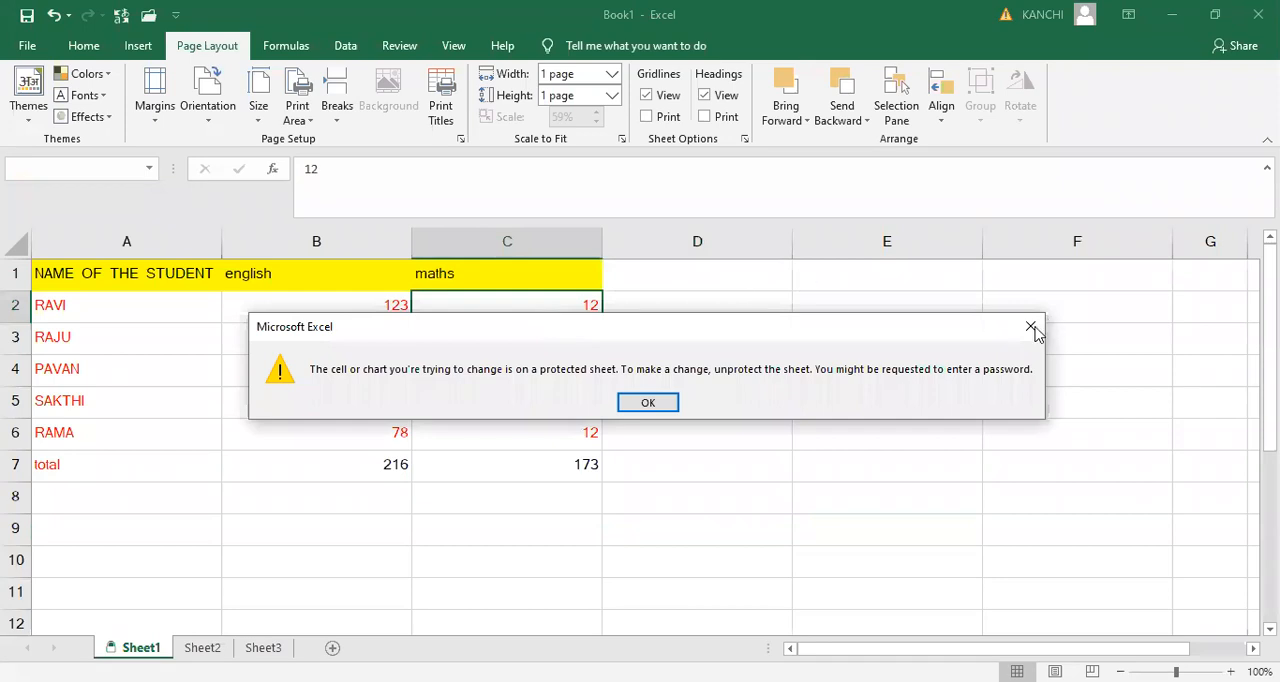
key(Return)
- Change the english marks in the unlocked cells B2 and B3 to 56 each
click(367, 309)
double_click(367, 309)
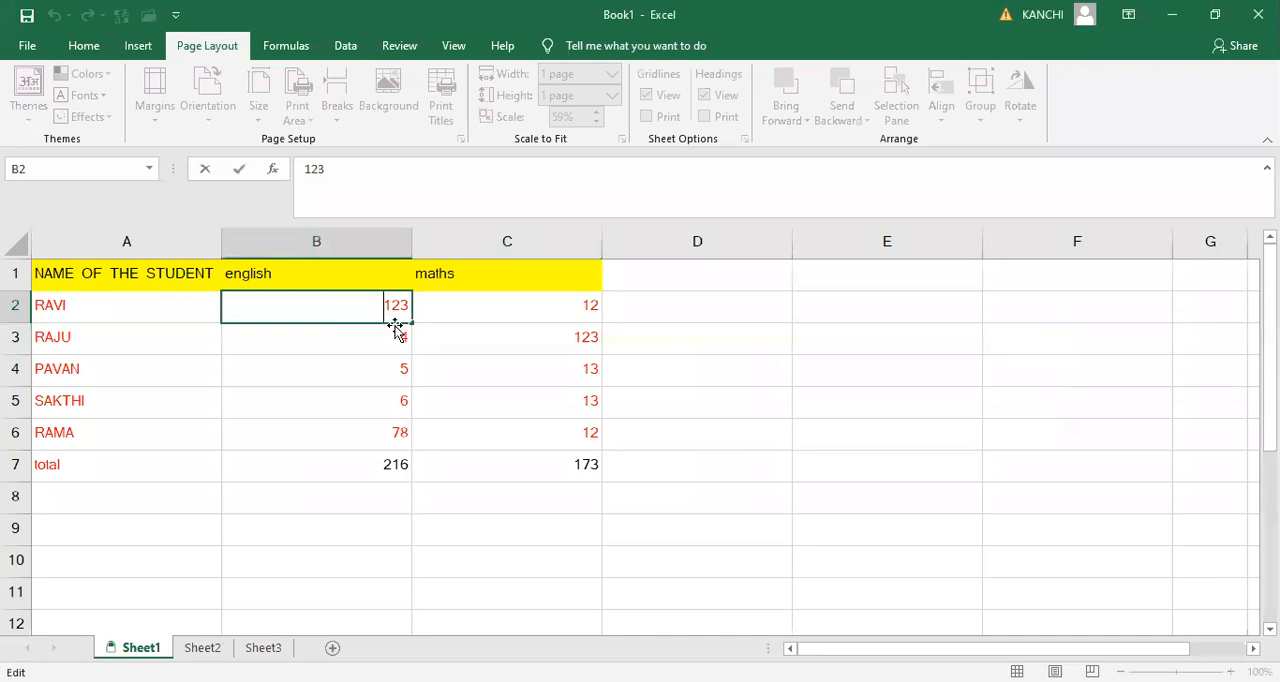
key(Delete)
key(Delete)
key(Delete)
text(56)
key(Return)
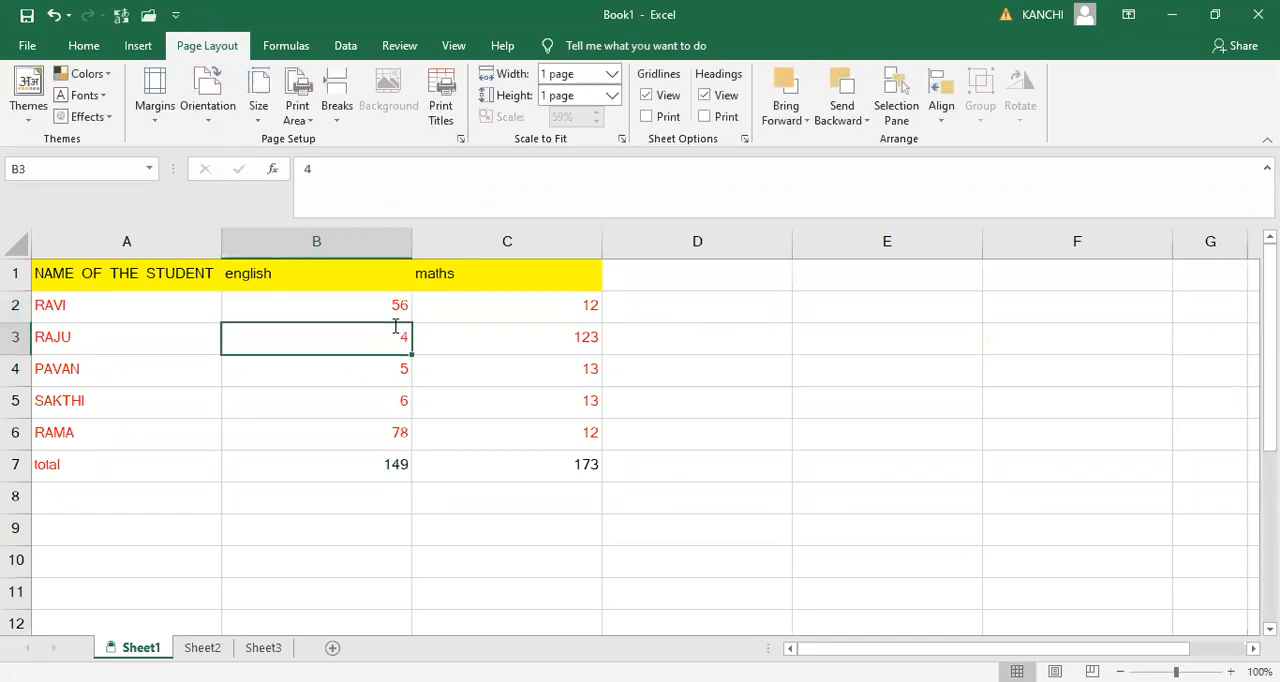
text(56)
key(Return)
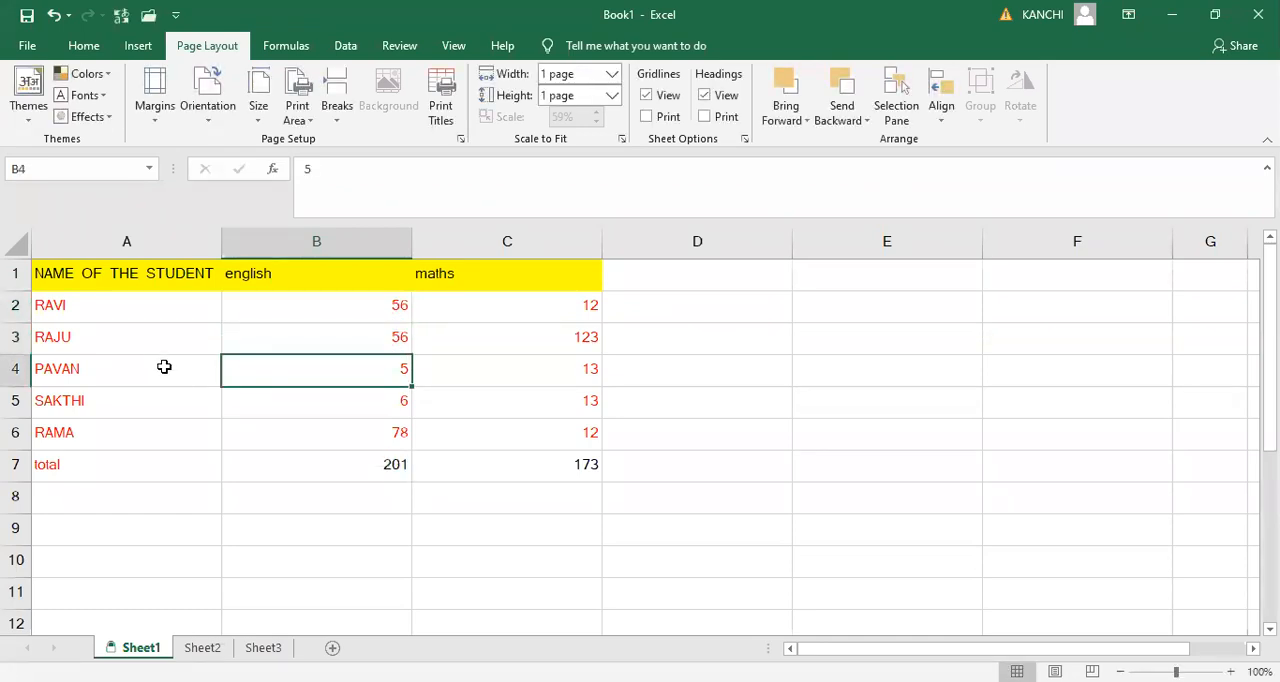
- Try to edit the locked student name in A4 and the empty cell D4, dismissing each alert
click(155, 367)
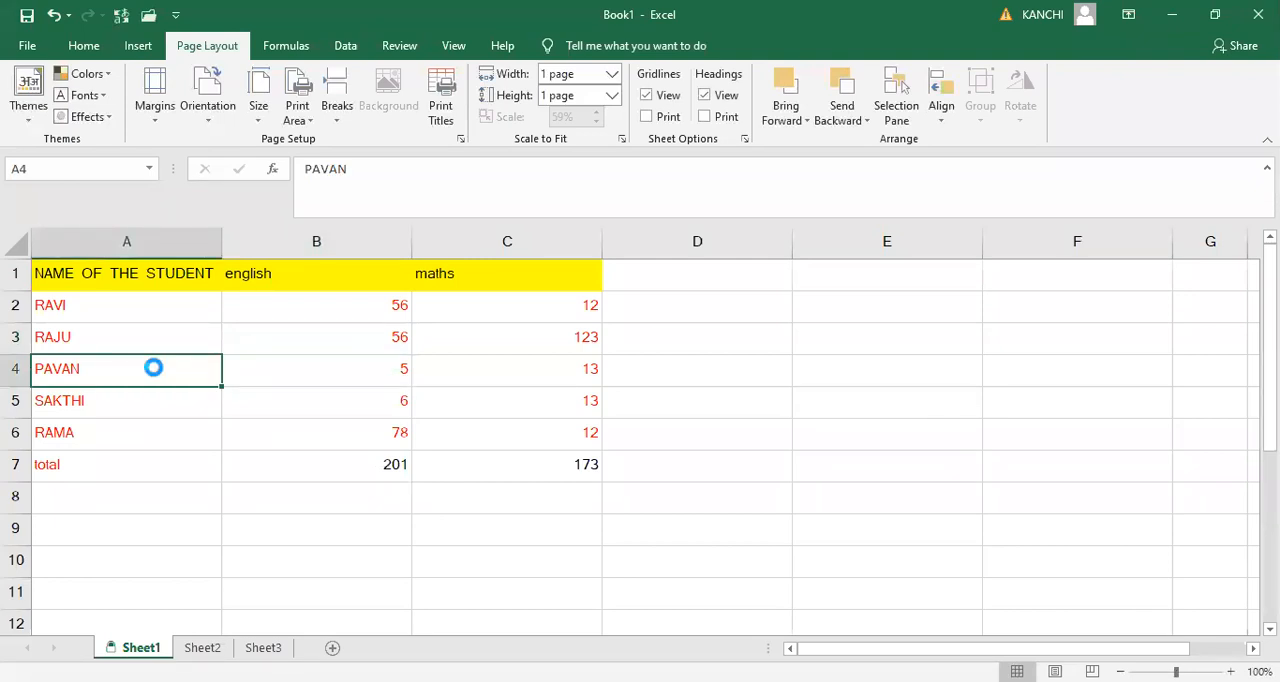
double_click(155, 374)
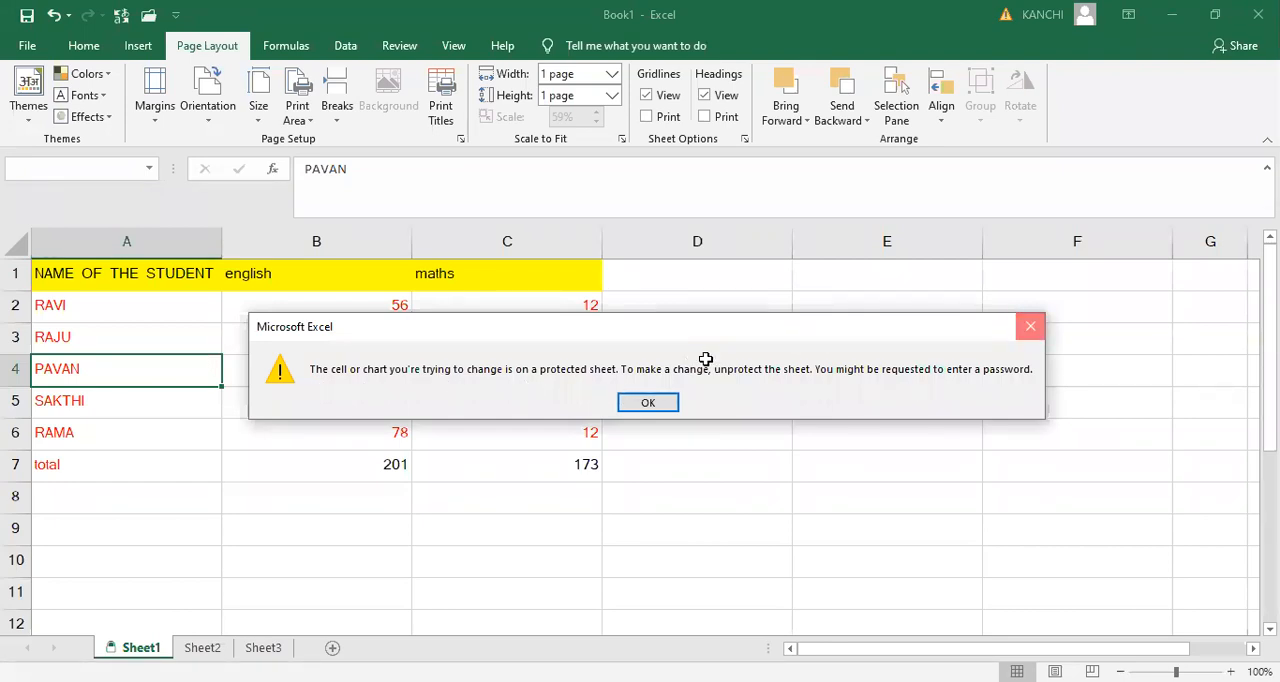
key(Return)
double_click(742, 373)
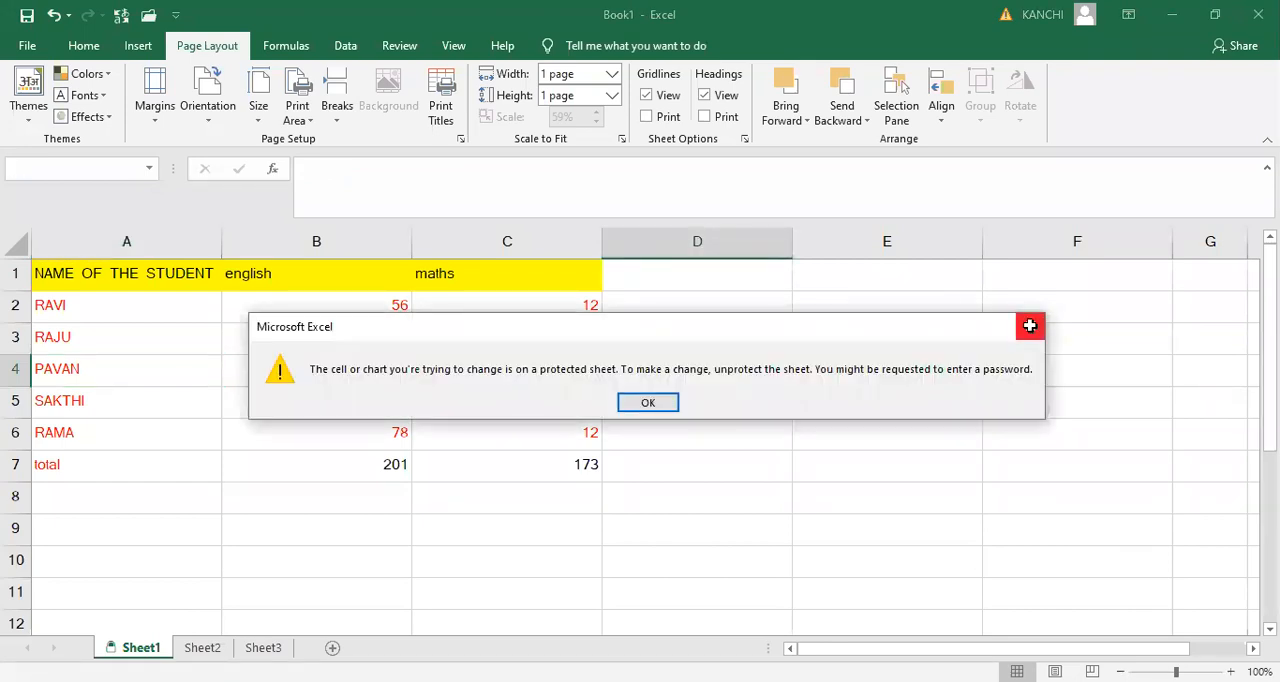
key(Return)
- Open the english mark in B4 for editing without changing it, and try to clear the maths mark in C4
double_click(392, 370)
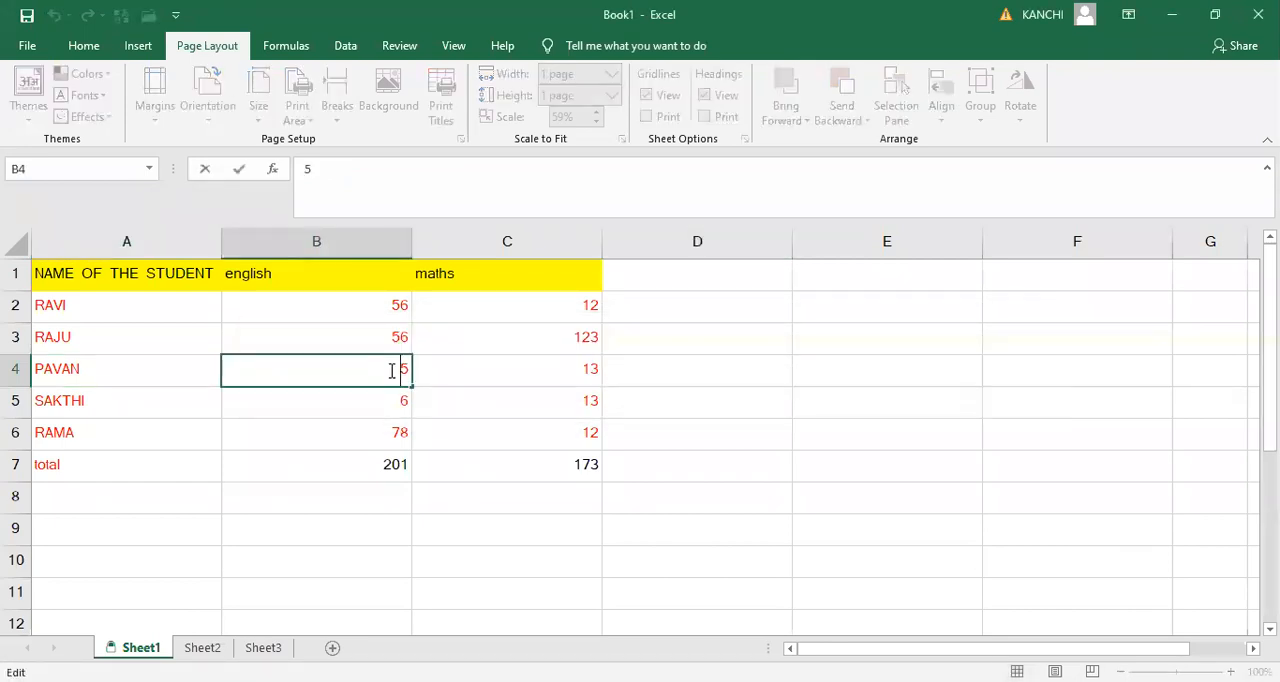
click(535, 373)
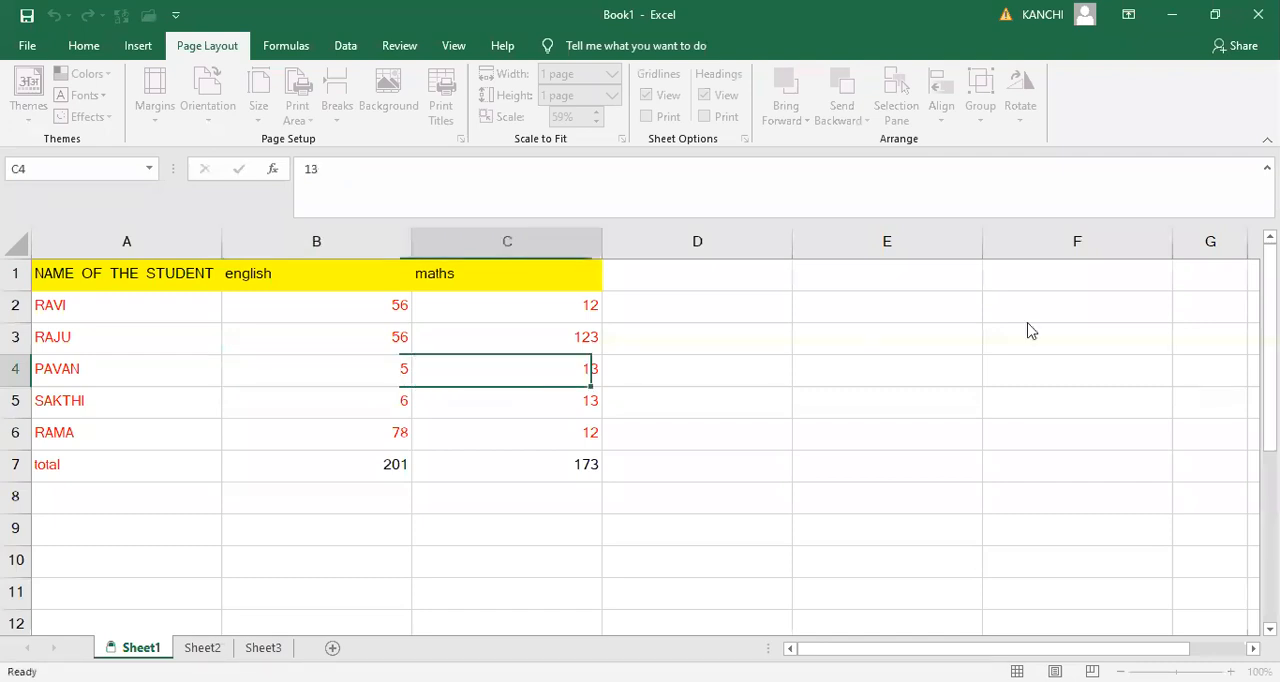
key(BackSpace)
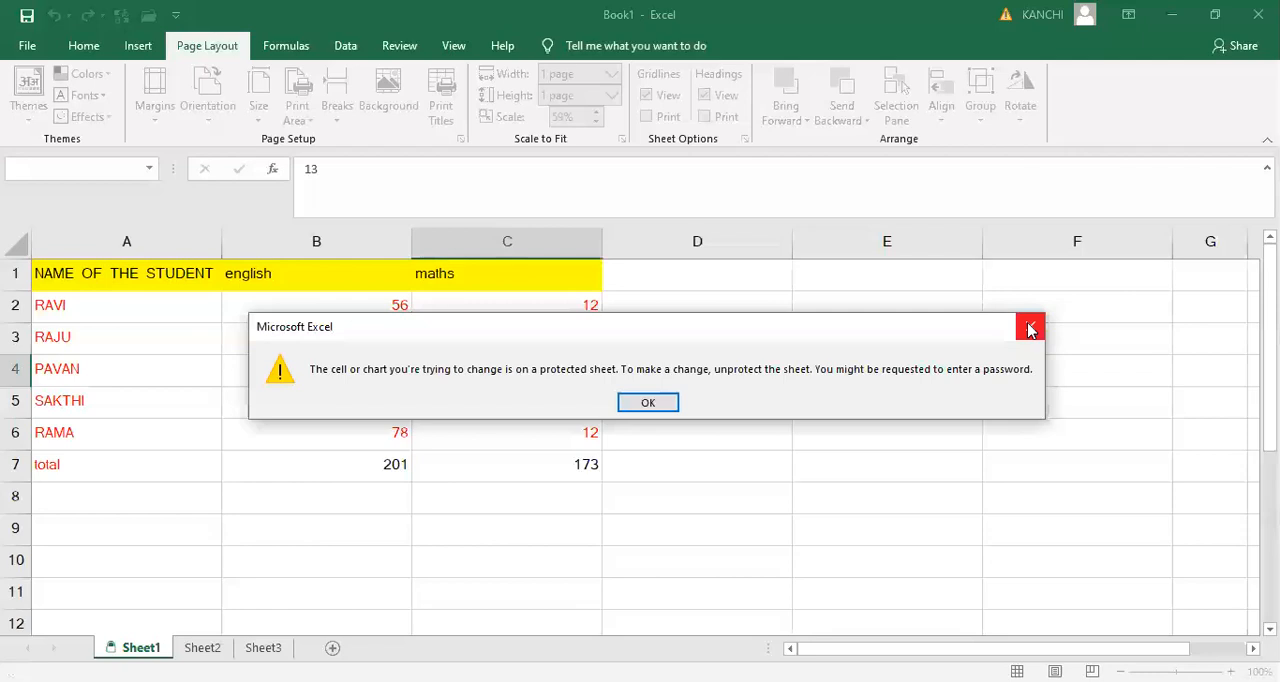
click(1031, 330)
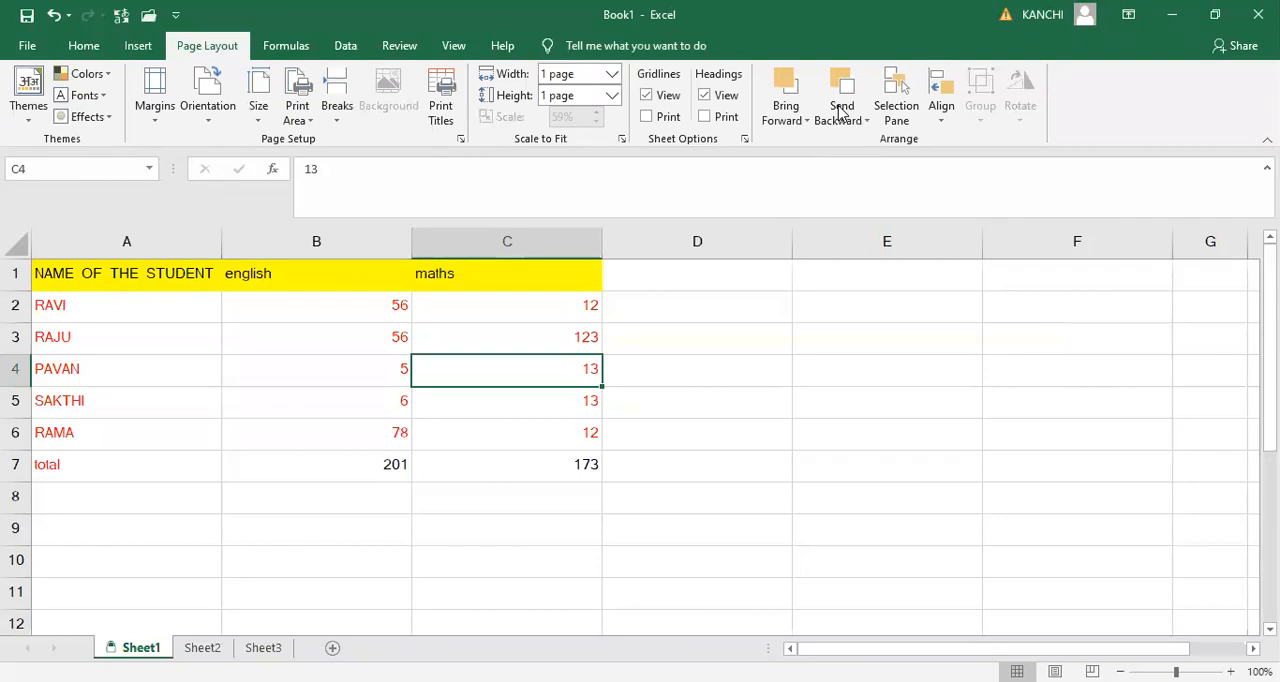
- Unprotect Sheet1 by entering the sheet password
click(815, 569)
click(155, 284)
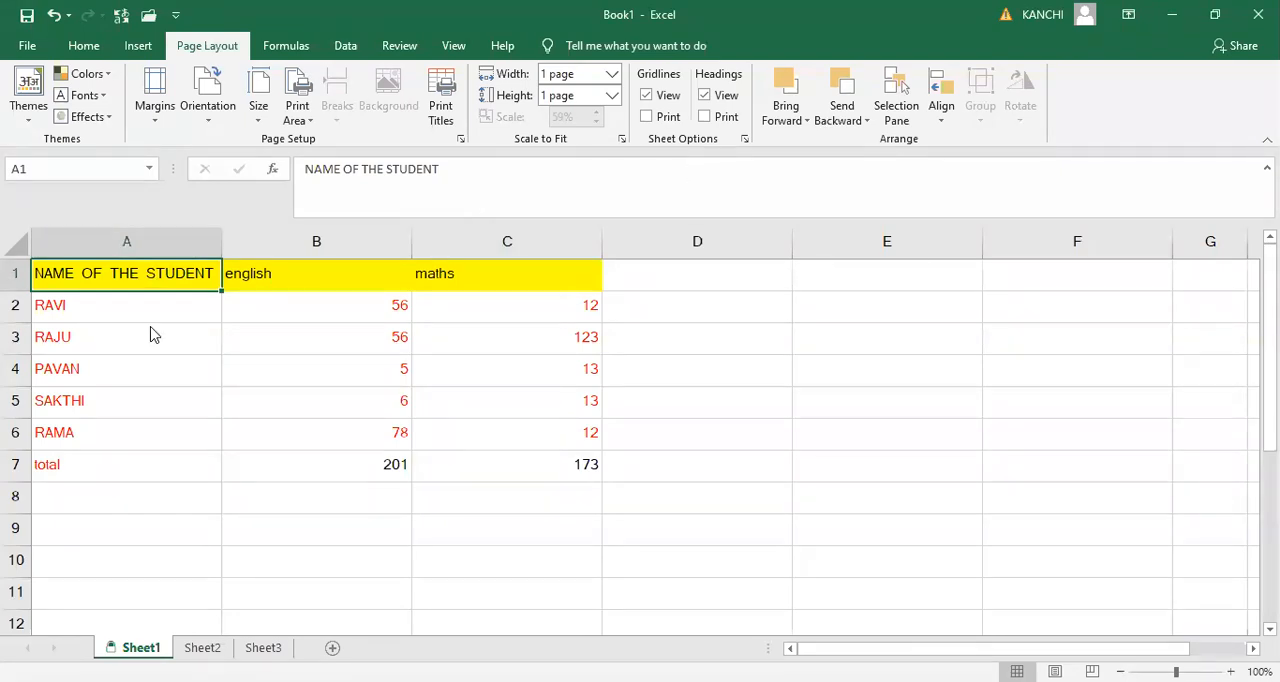
click(135, 279)
click(134, 278)
right_click(148, 651)
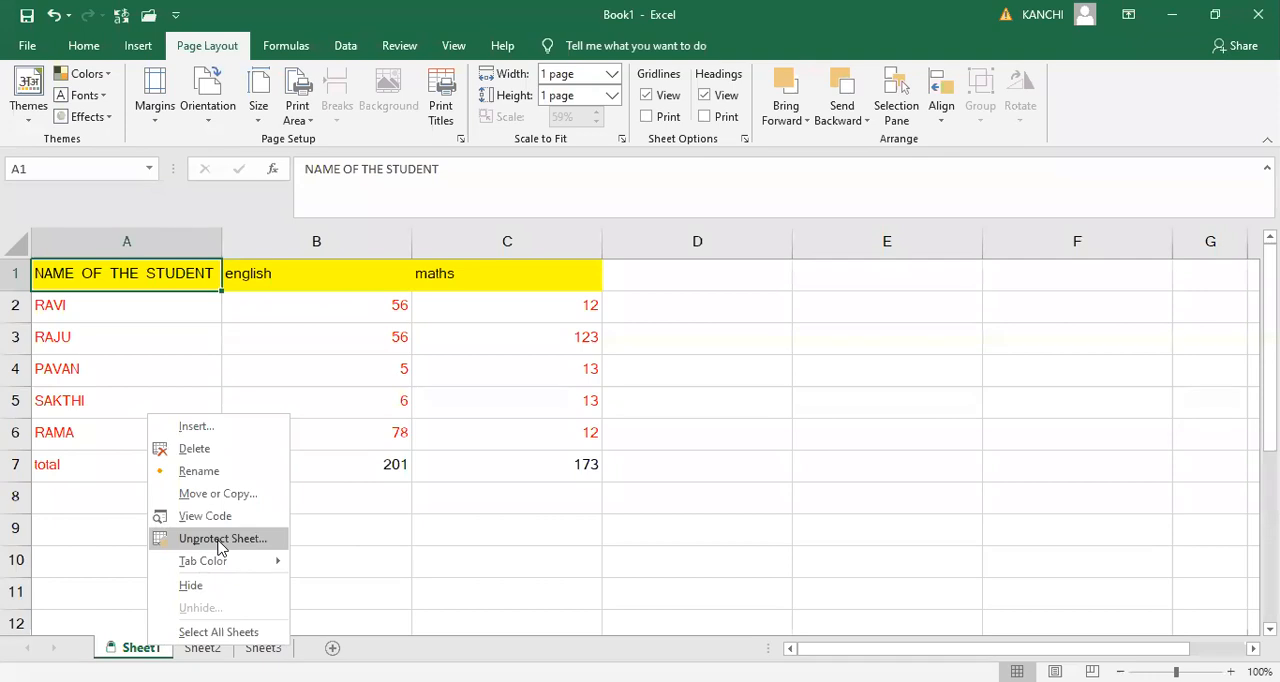
click(220, 539)
text(1234)
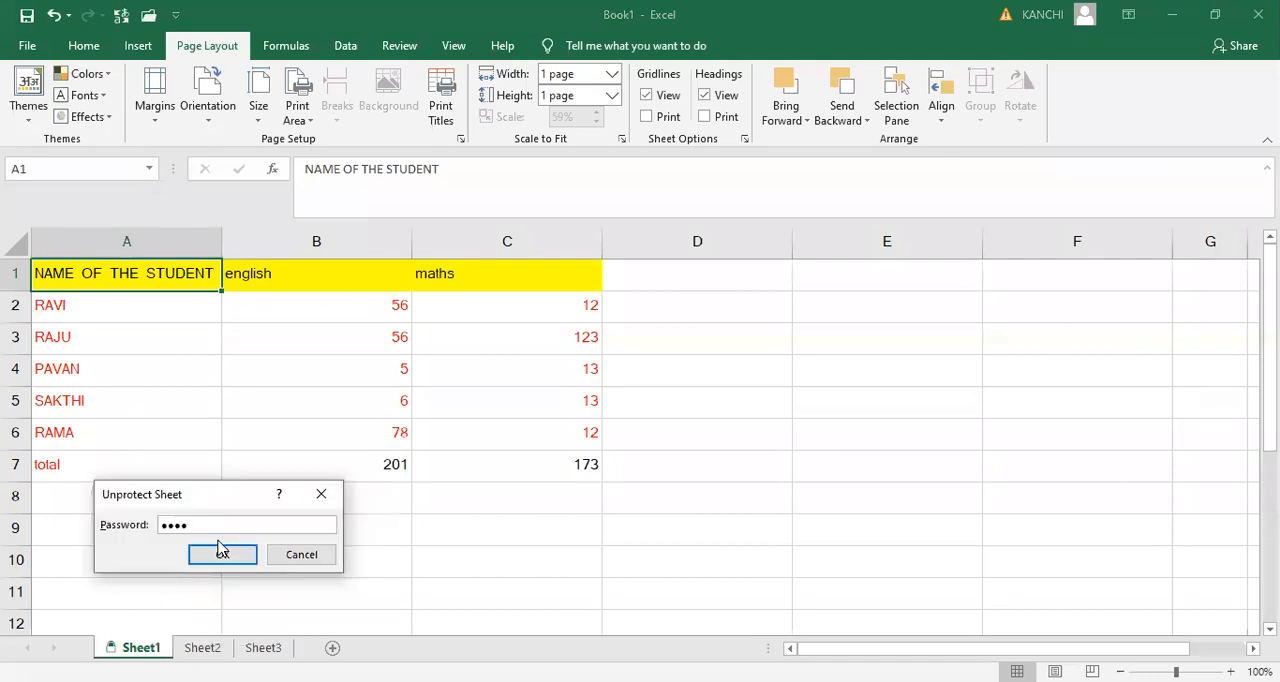
key(Return)
- Open cells C3, A3 and B1 for editing in turn without changing their contents
click(717, 446)
click(586, 336)
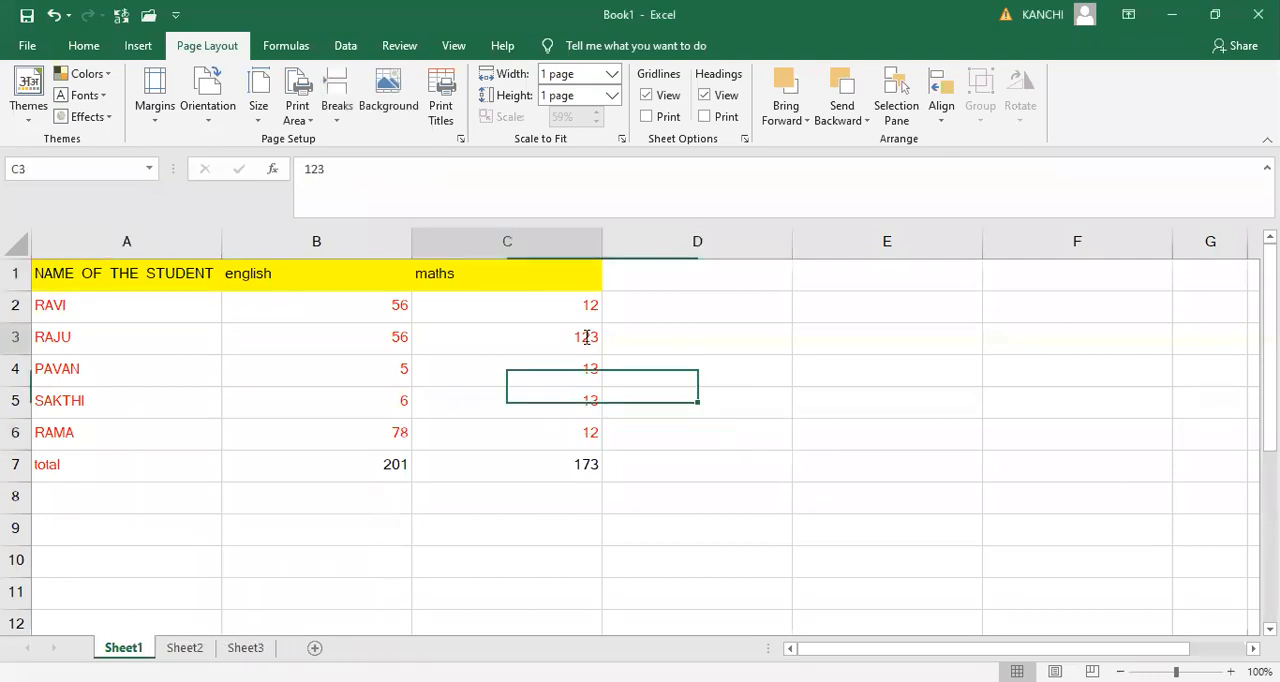
double_click(400, 335)
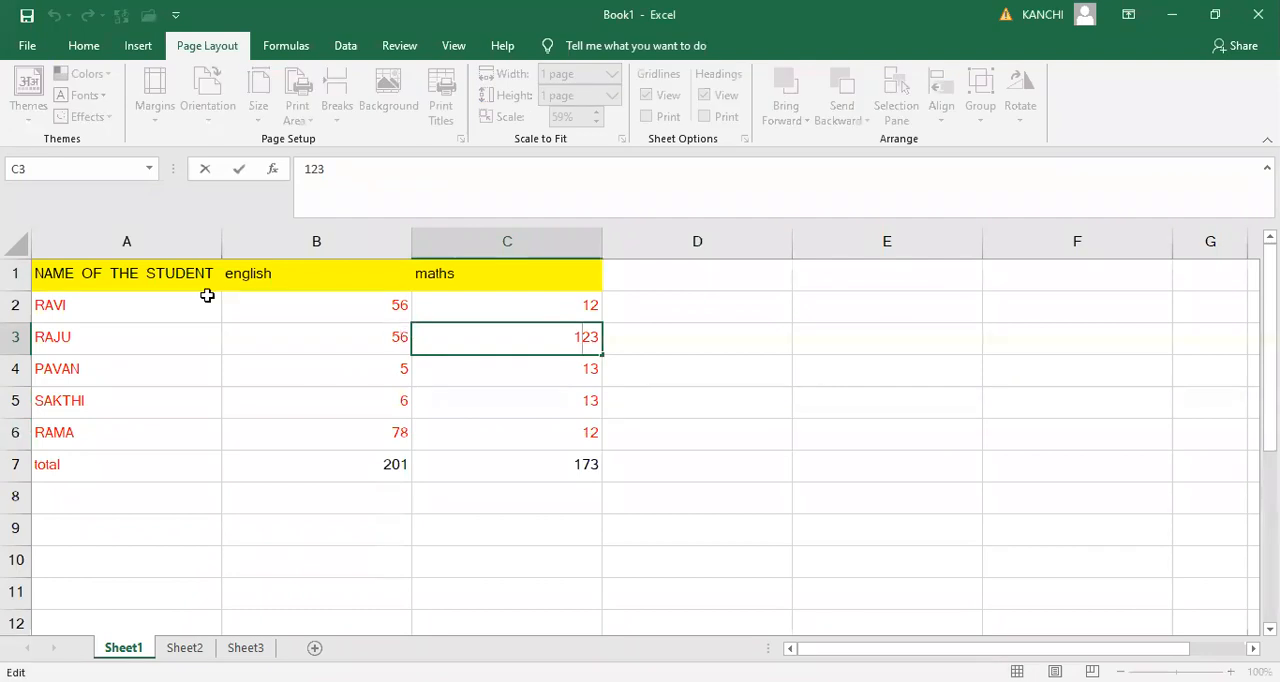
double_click(166, 338)
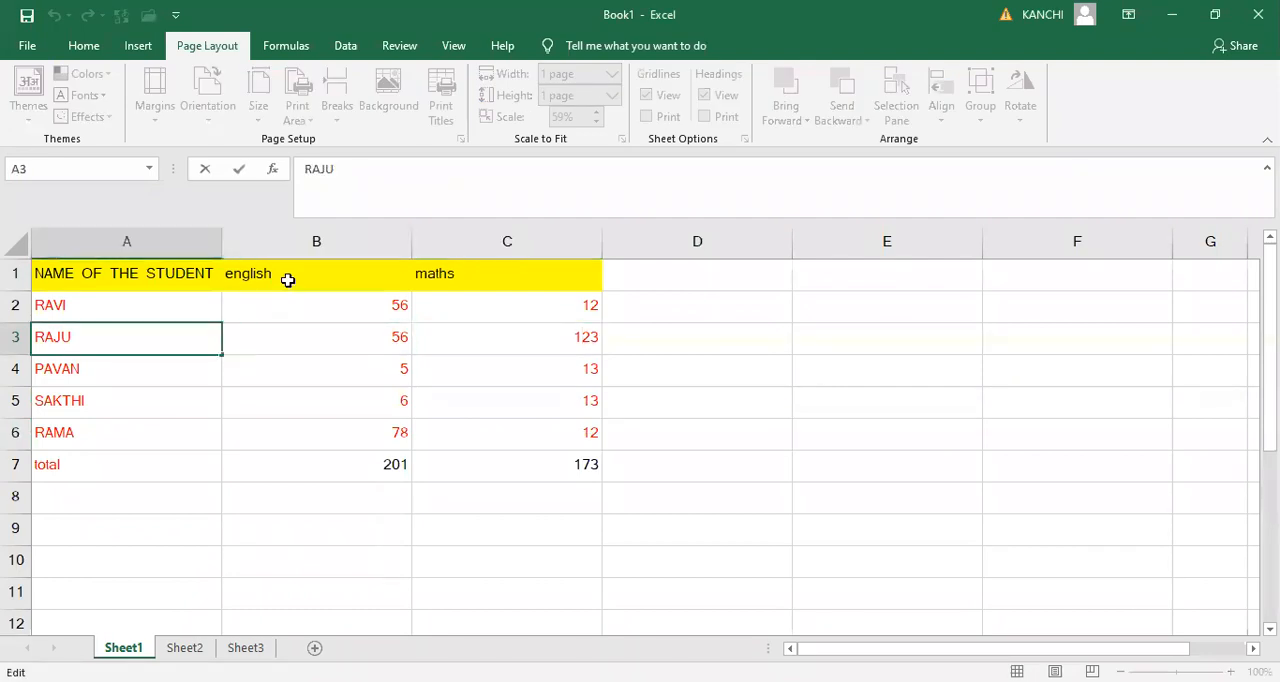
double_click(288, 280)
click(752, 361)
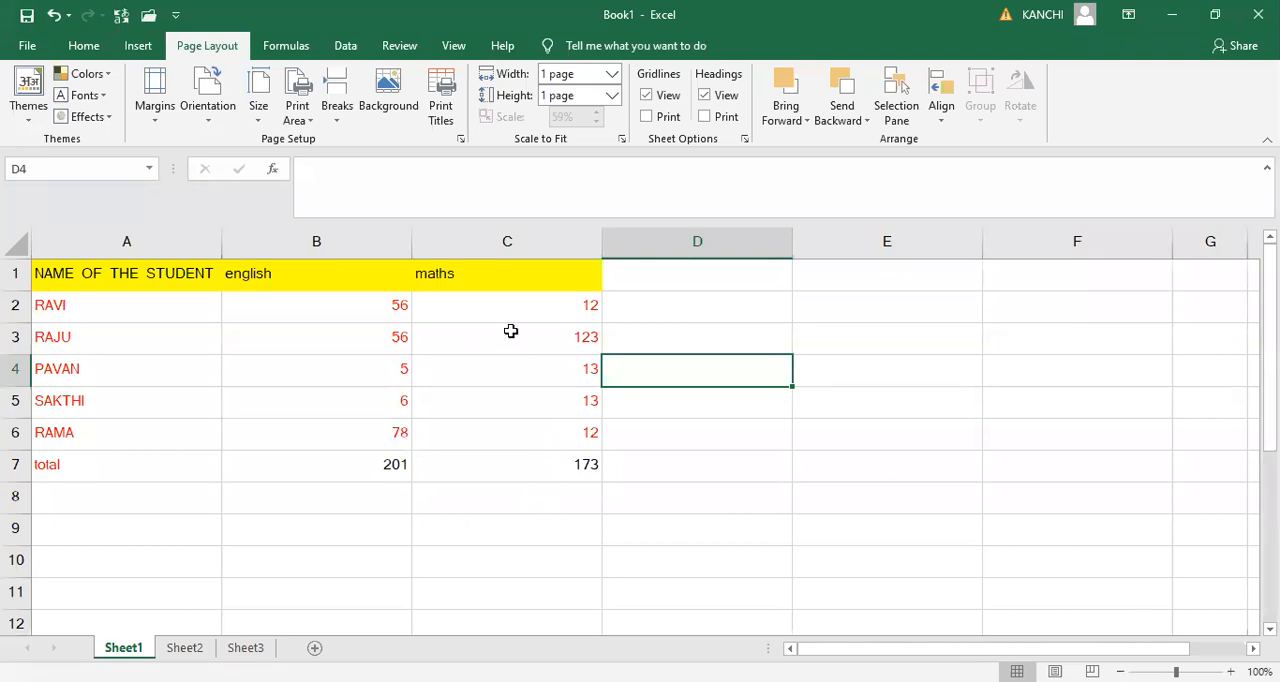
- Check the protection setting of the empty cell D7 in Format Cells and close the dialog without changes
click(12, 248)
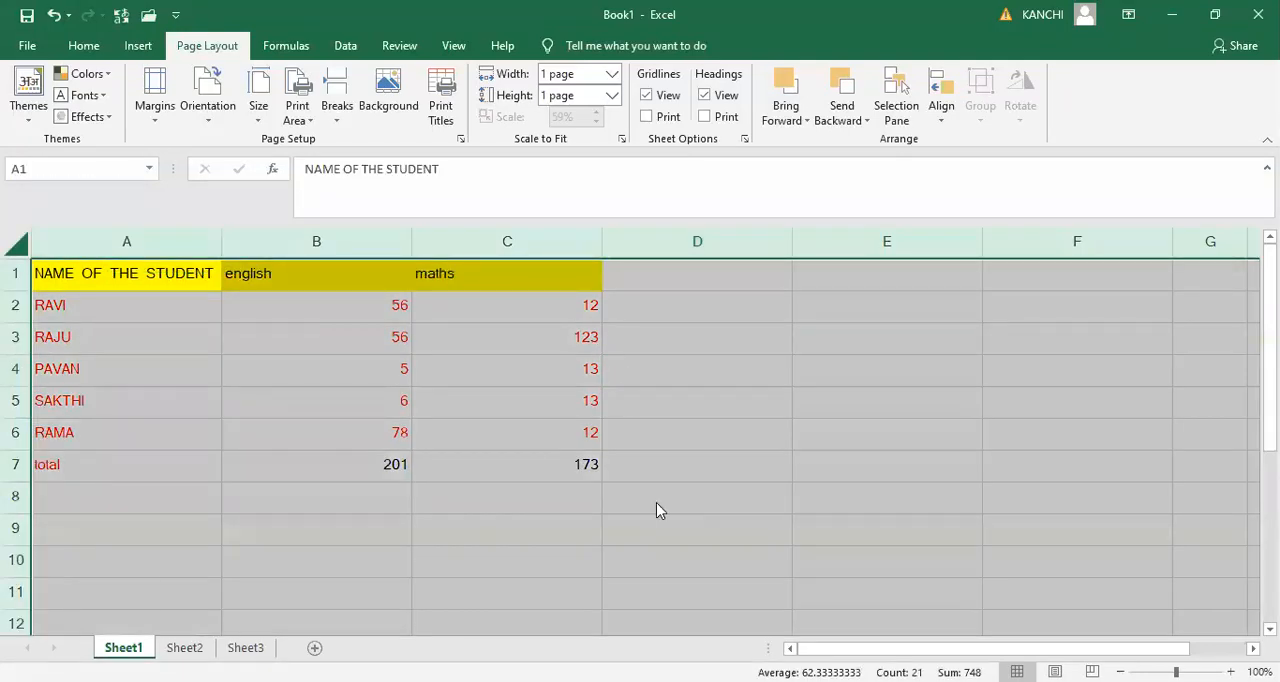
right_click(662, 574)
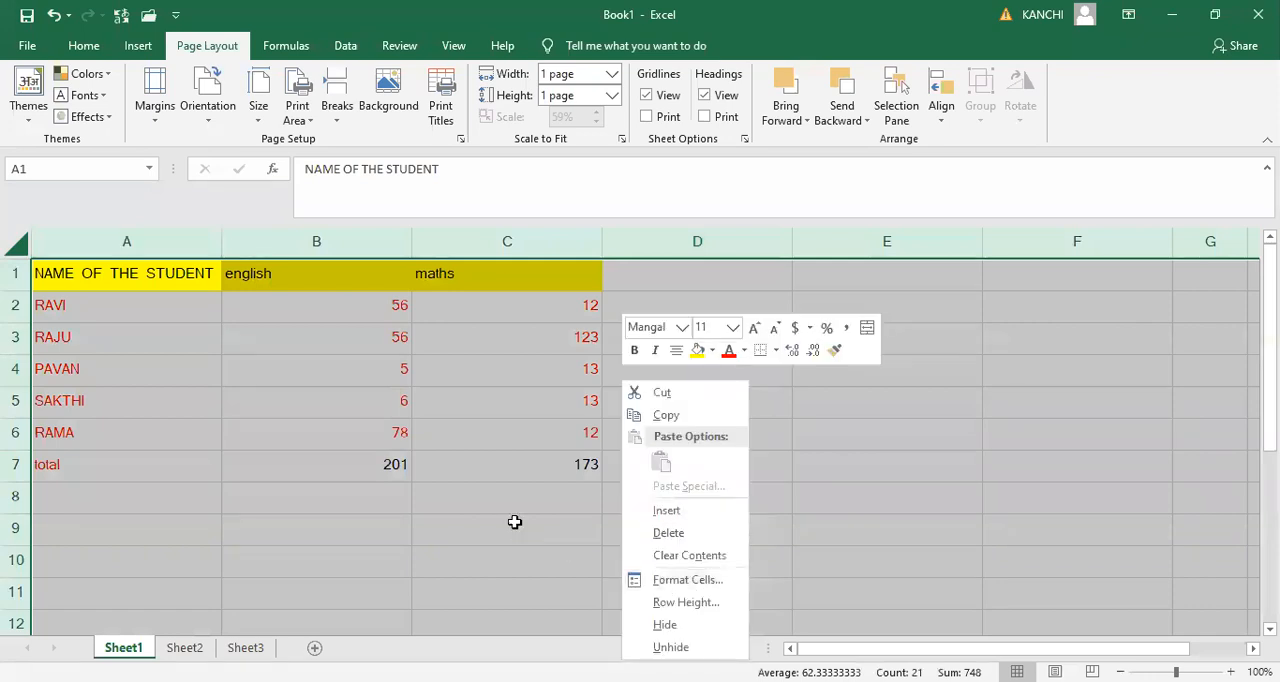
click(660, 464)
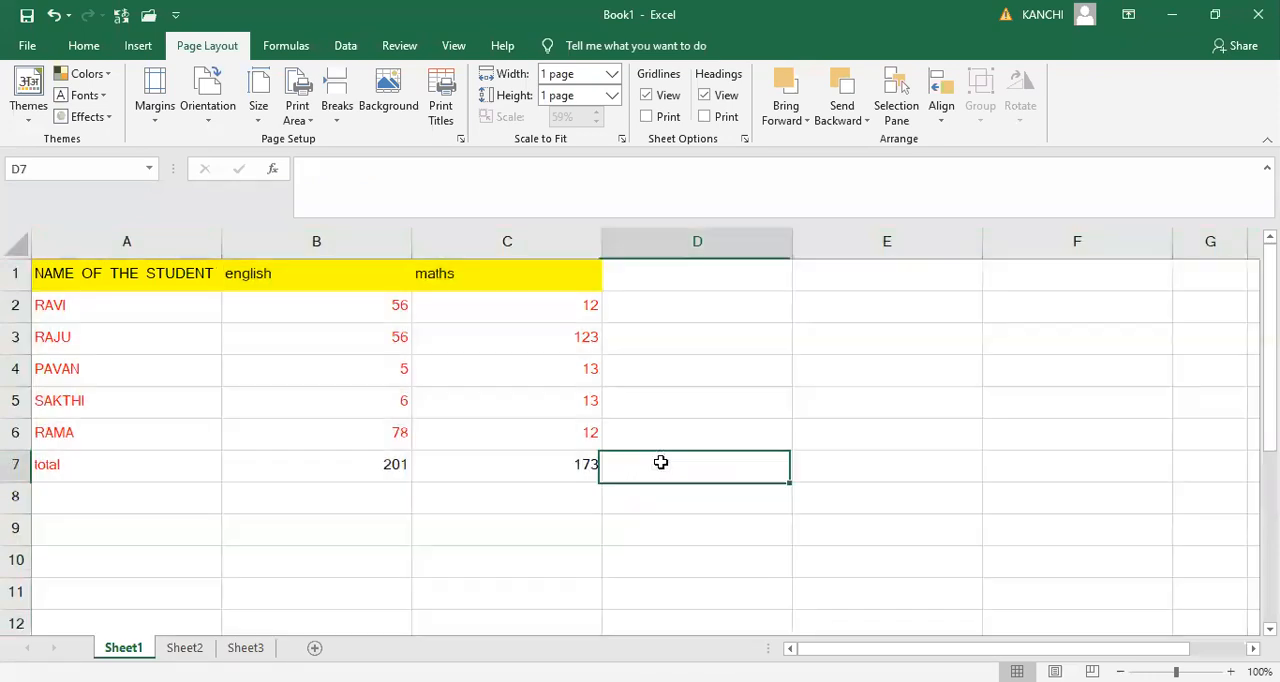
right_click(661, 466)
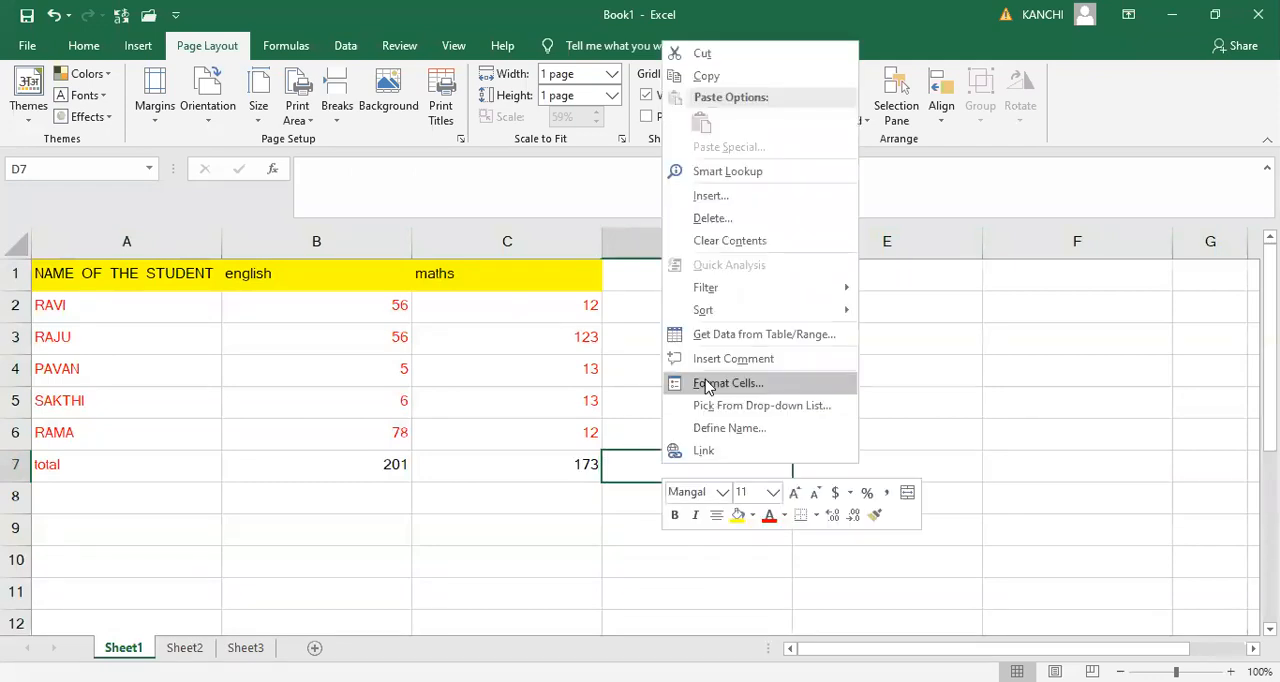
click(706, 384)
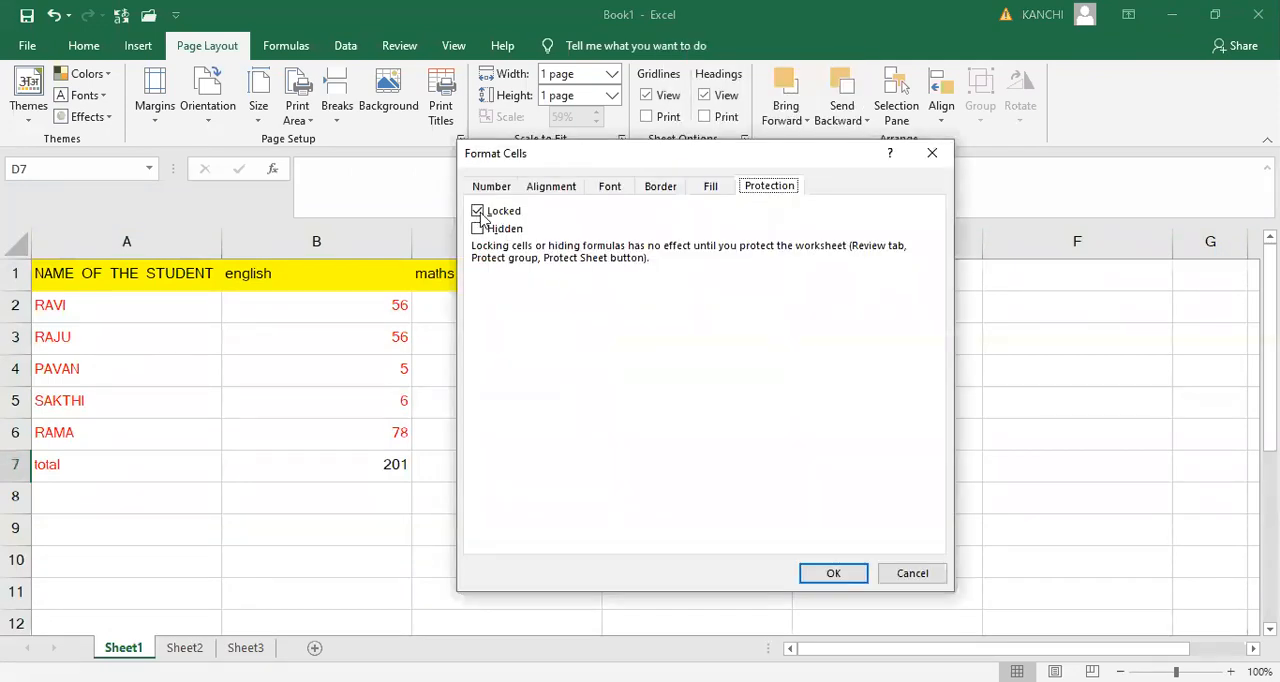
click(932, 153)
- Check the protection setting for the whole sheet in Format Cells and cancel the dialog
click(18, 247)
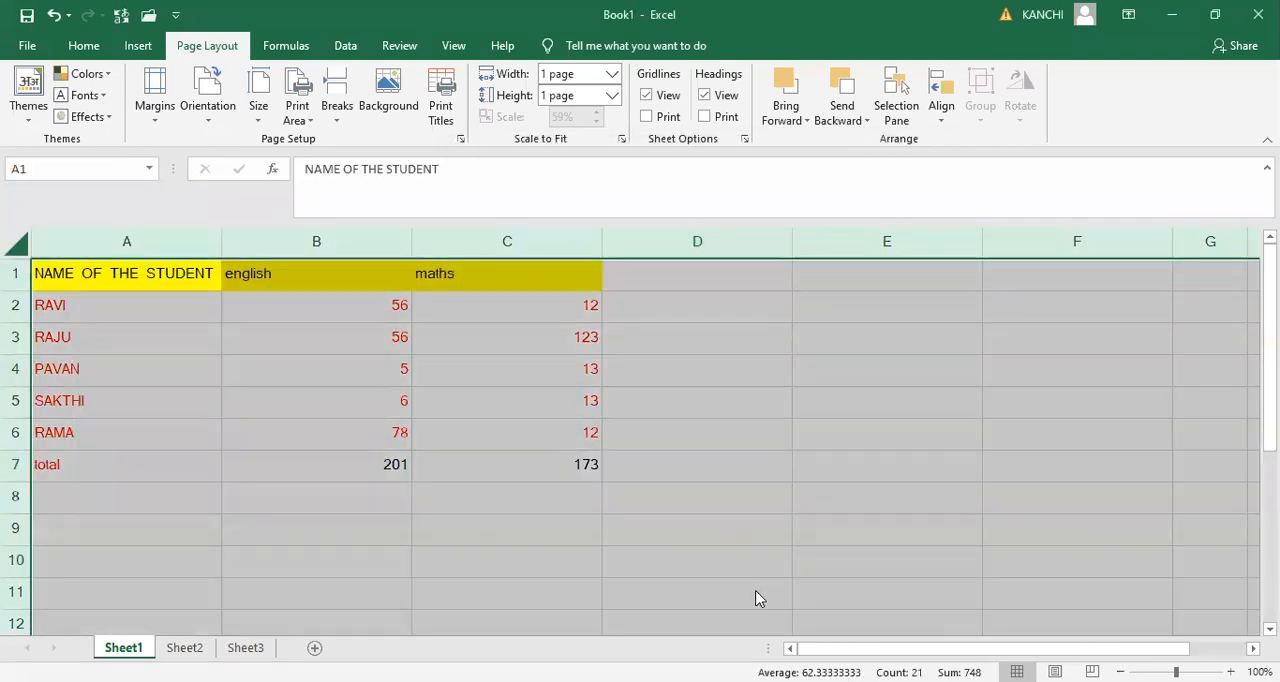
right_click(757, 598)
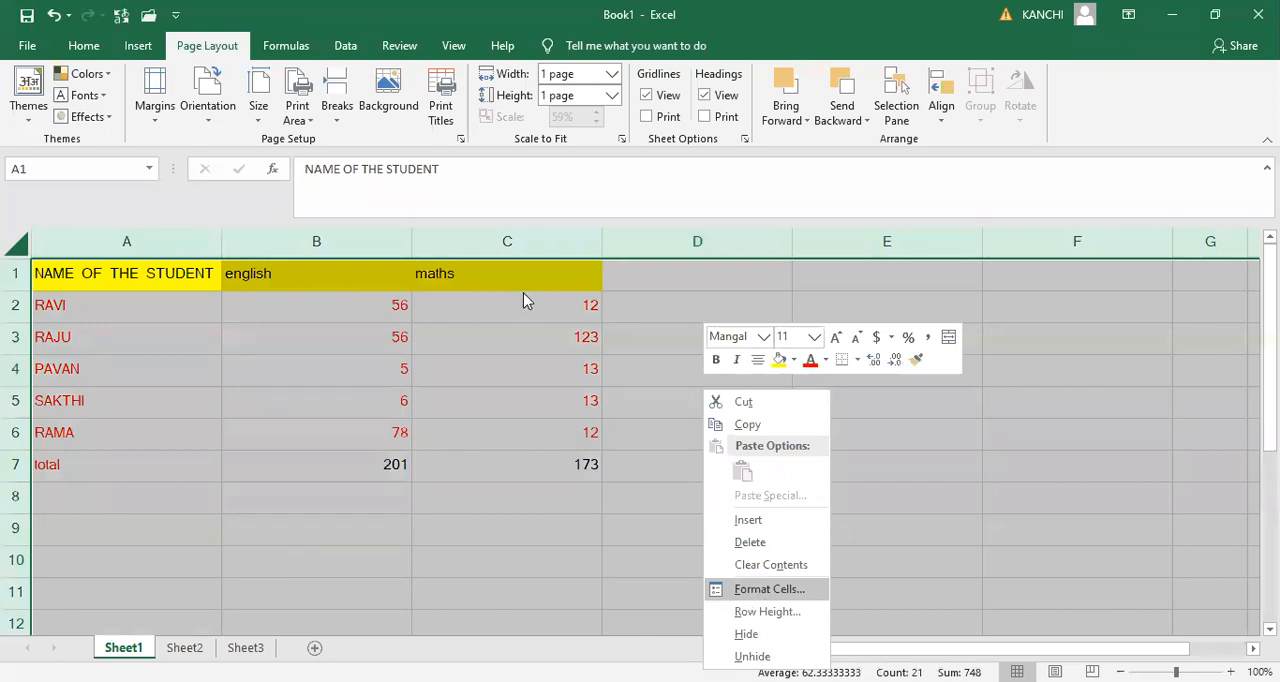
key(Return)
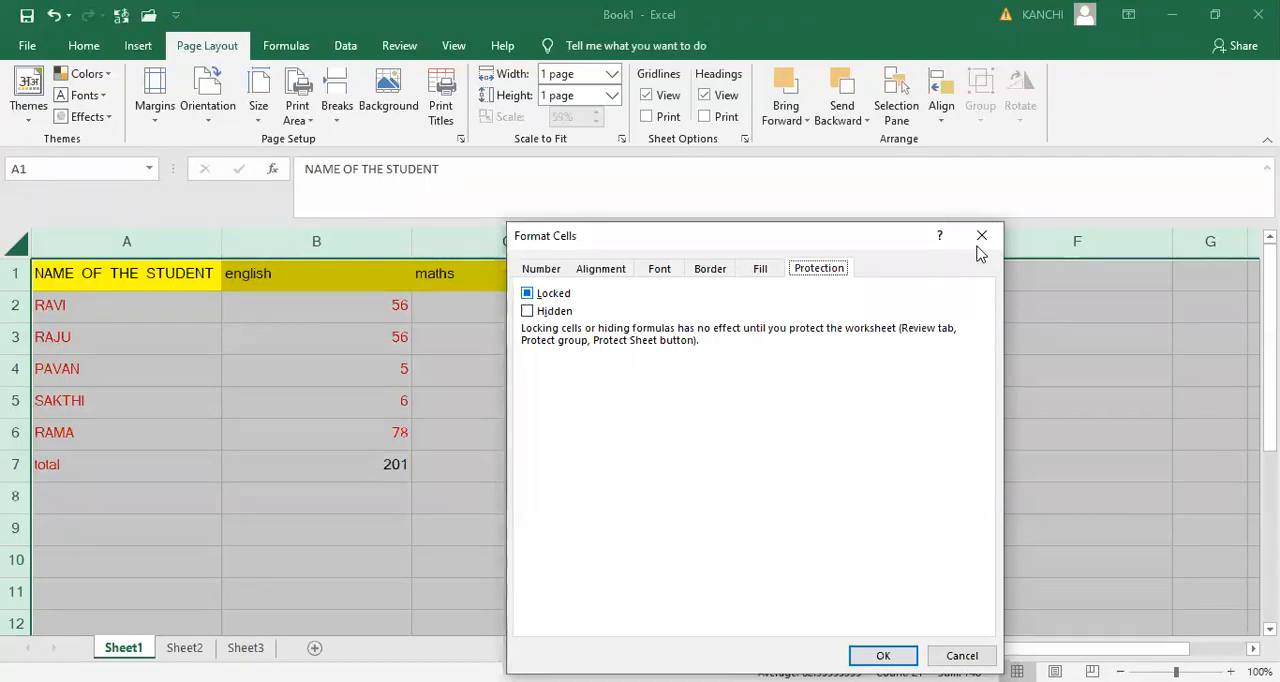
key(Escape)
- Turn off the Locked protection for the maths marks in C2:C6
click(500, 330)
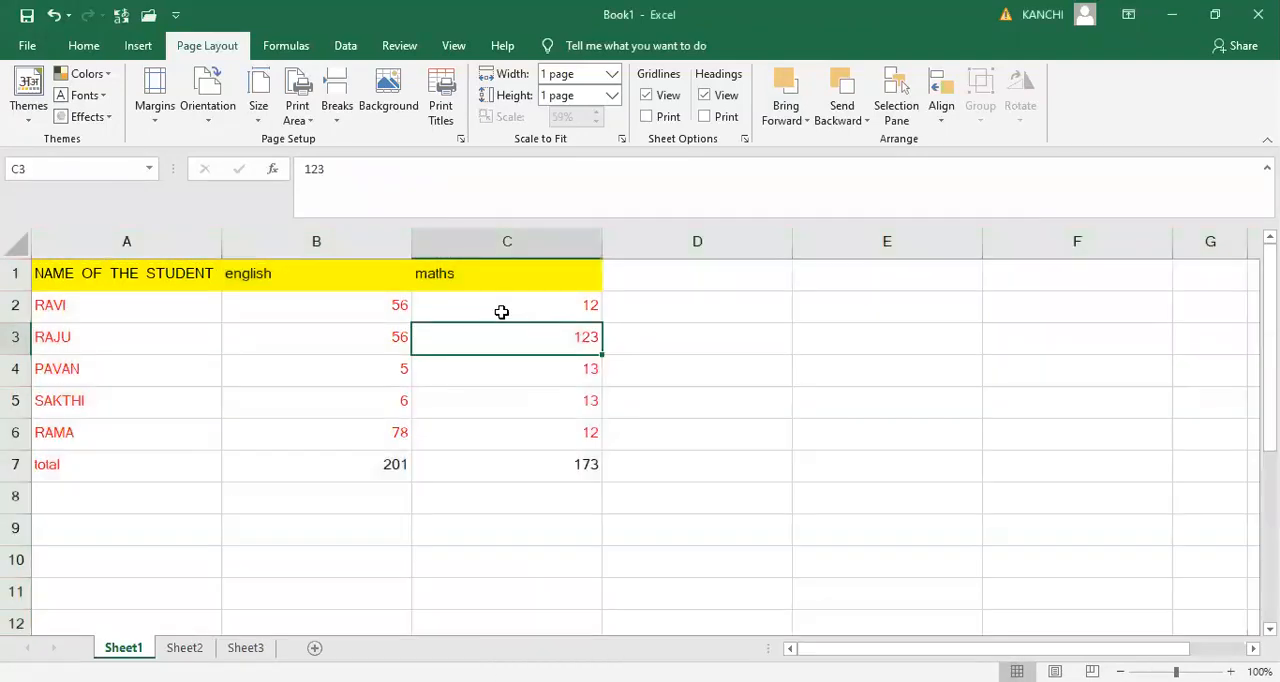
click(501, 312)
key(shift+Down)
key(shift+Down)
key(shift+Down)
key(shift+Down)
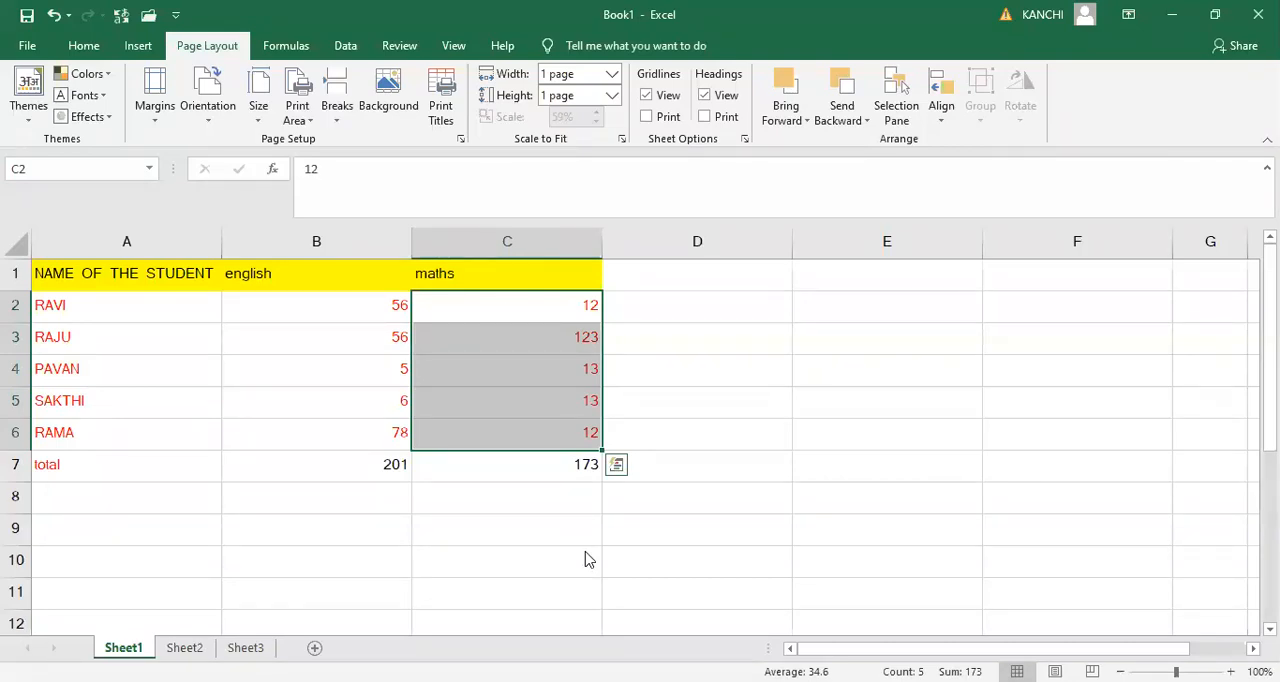
key(shift+F10)
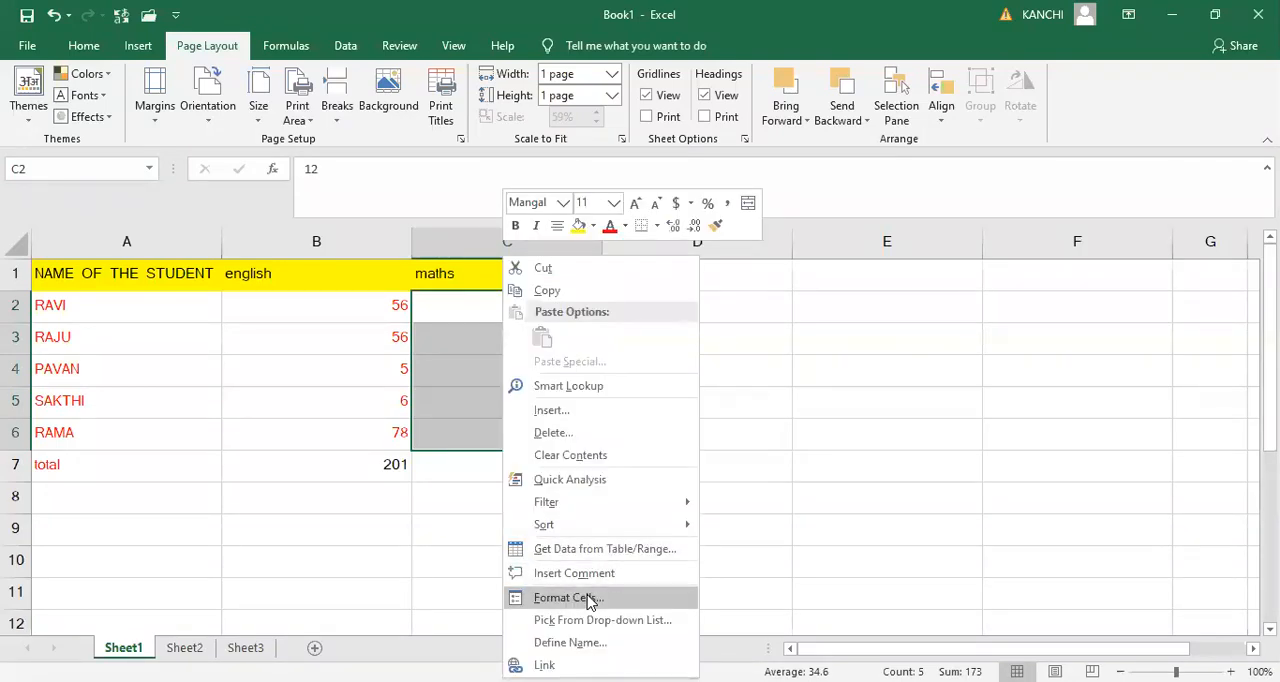
key(Return)
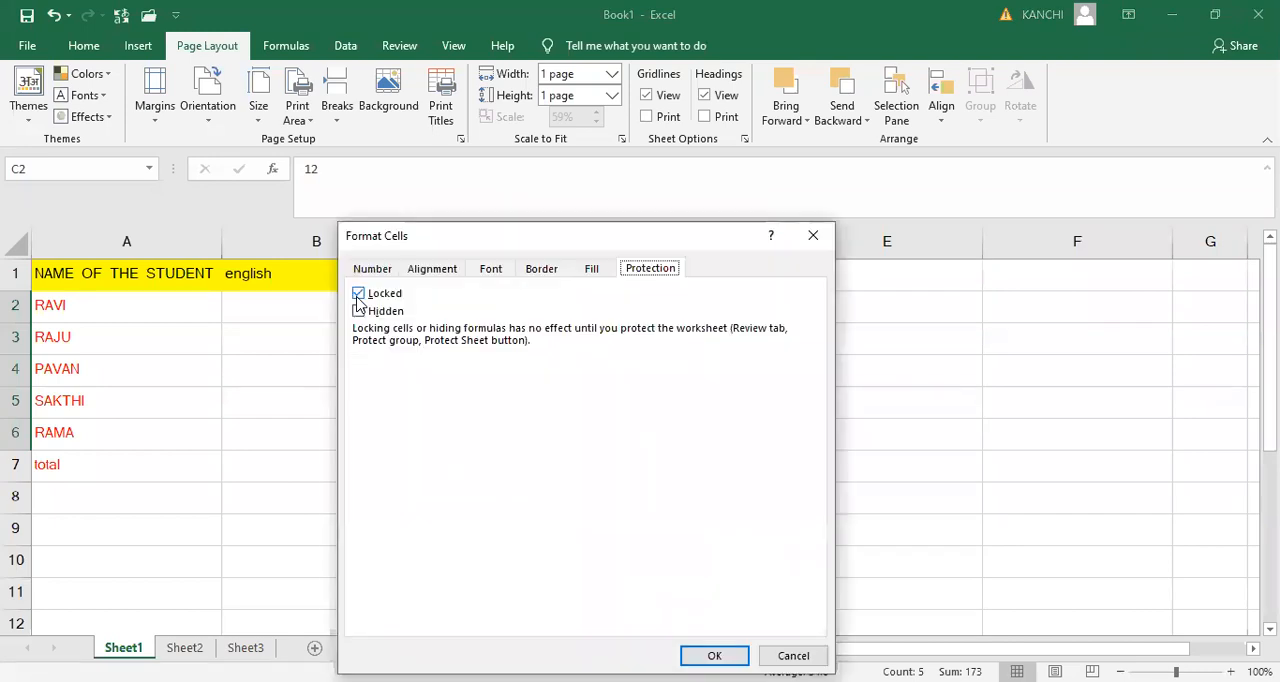
click(358, 296)
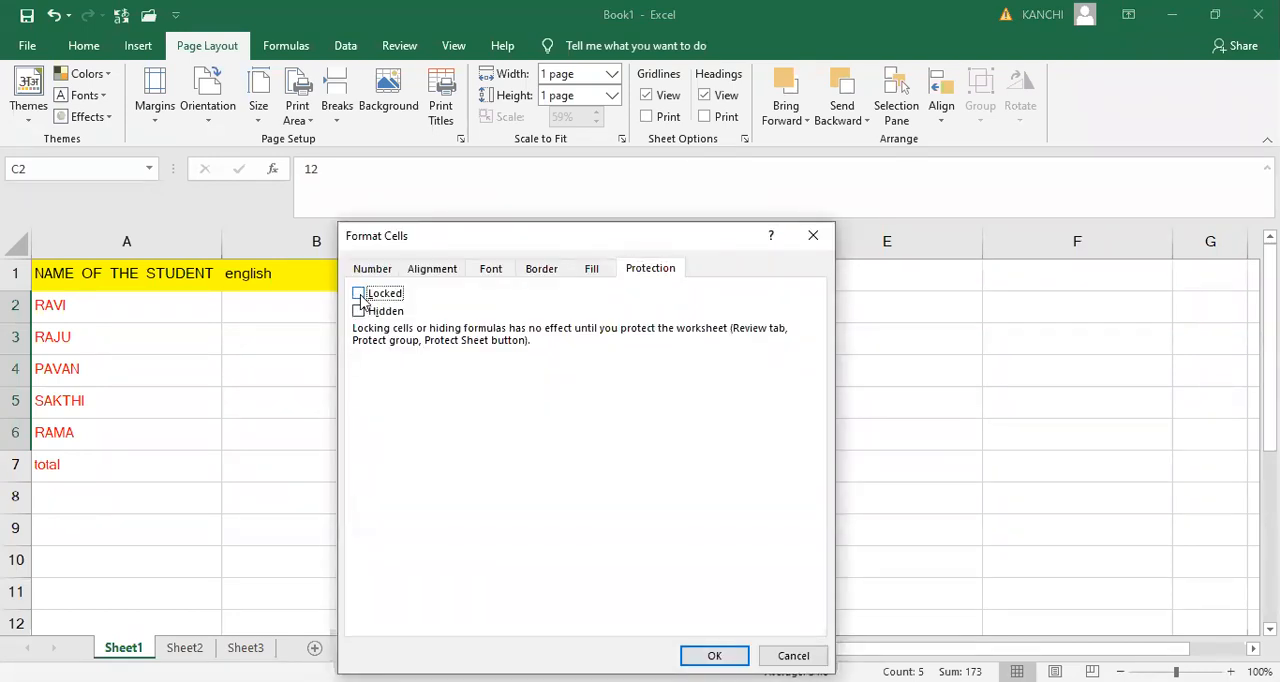
click(715, 656)
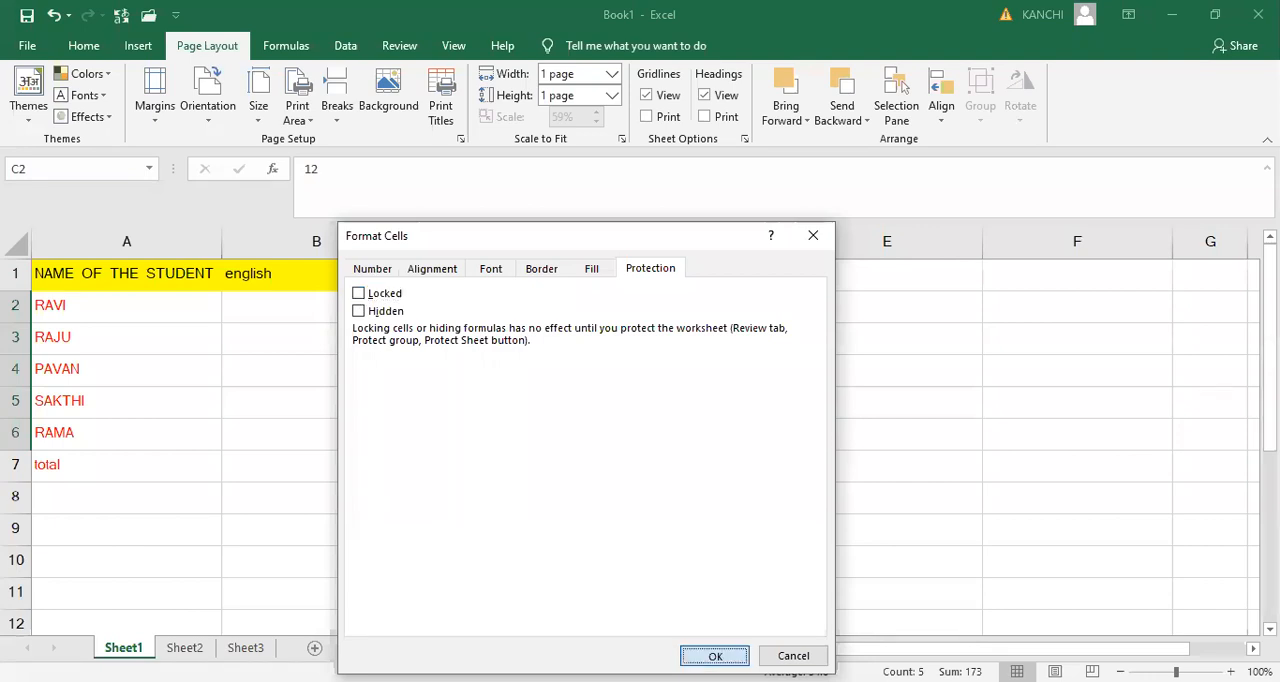
- Turn on the Locked protection for the english marks in B2:B6
click(368, 312)
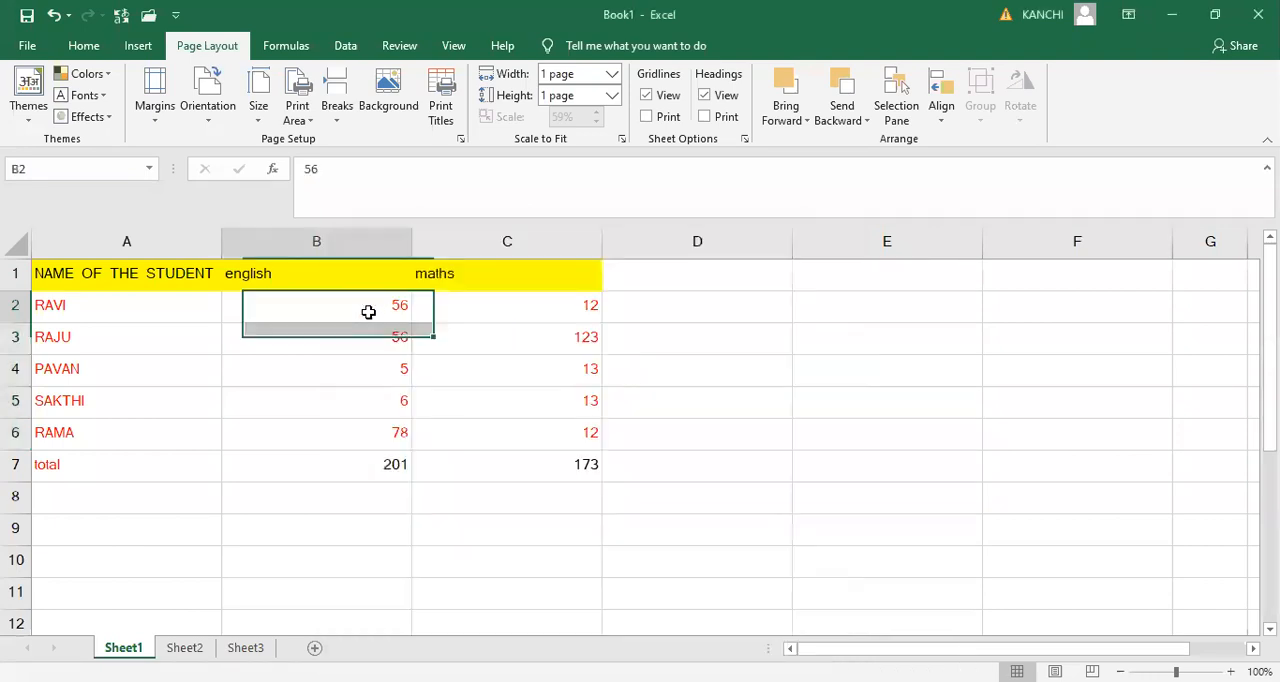
key(shift+Down)
key(shift+Down)
key(shift+Down)
key(shift+Down)
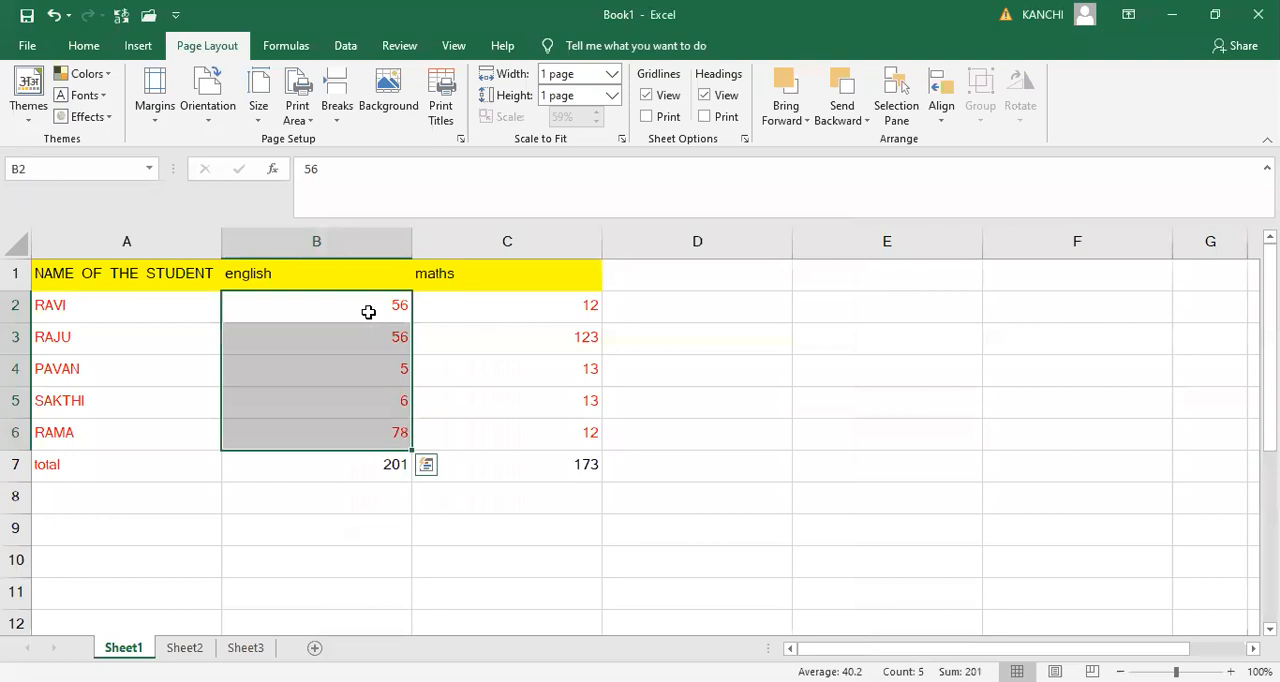
right_click(368, 312)
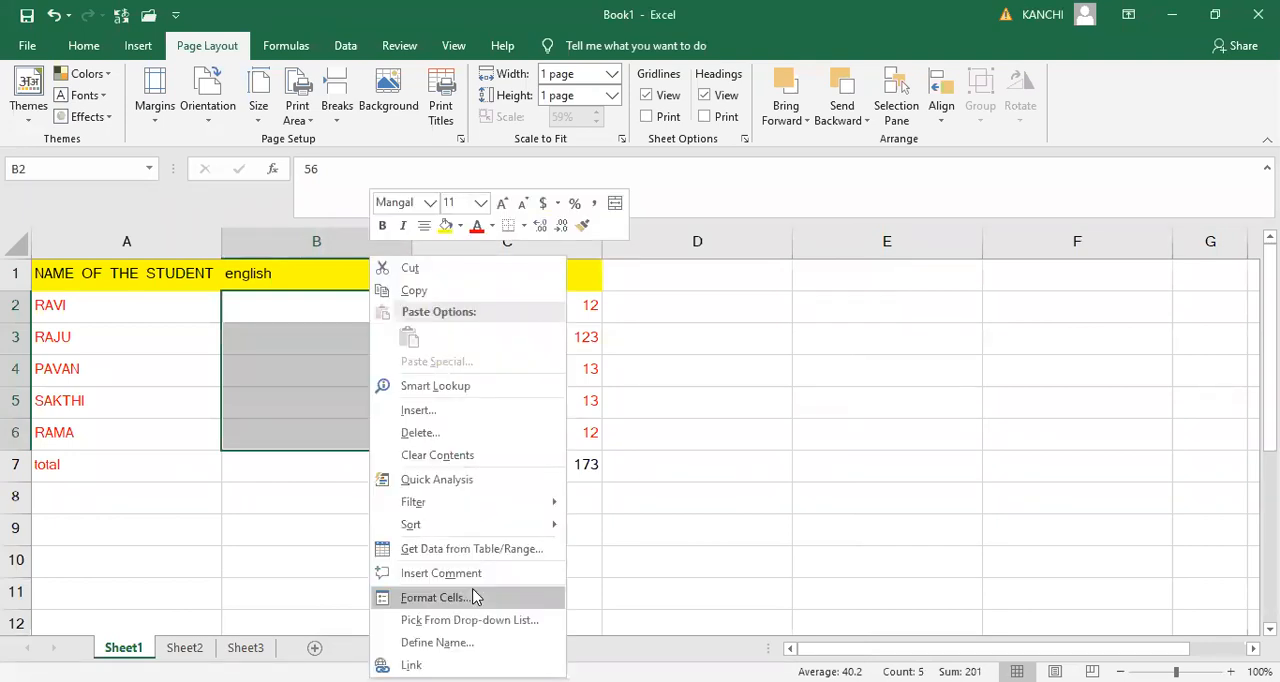
click(527, 598)
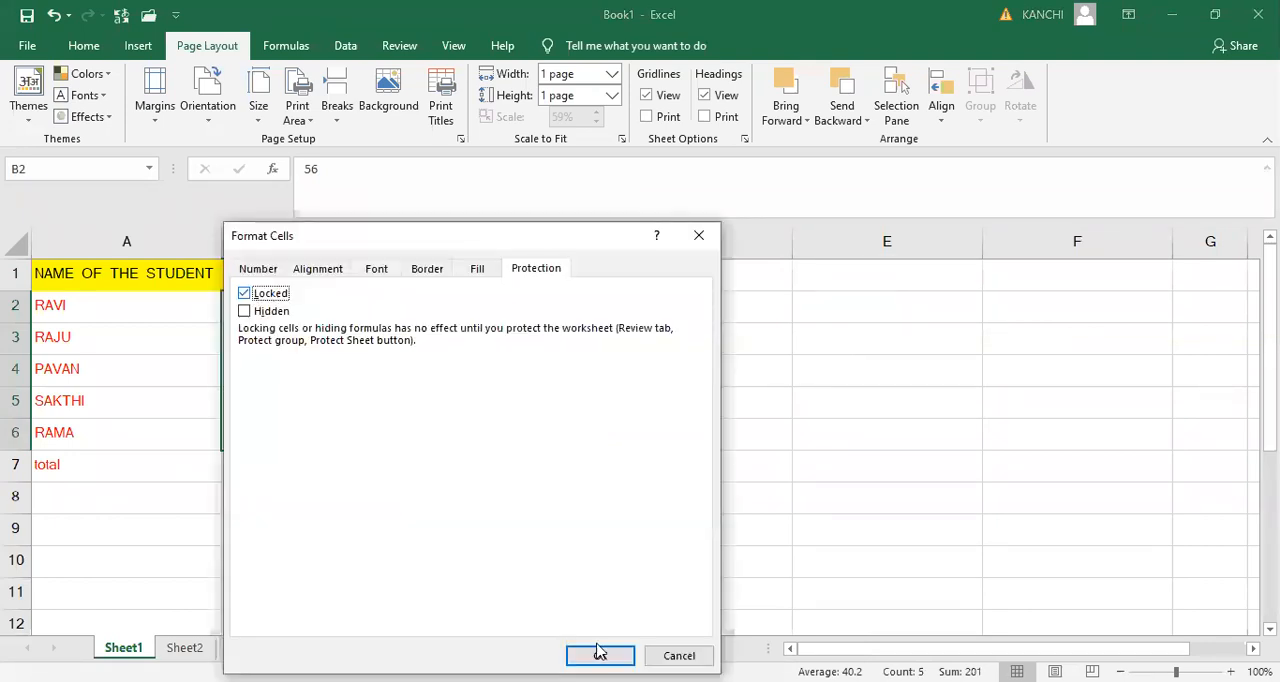
key(Return)
- Check the protection setting of the maths marks in C2:C6 without changing it
click(522, 316)
key(shift+Down)
key(shift+Down)
key(shift+Down)
key(shift+Down)
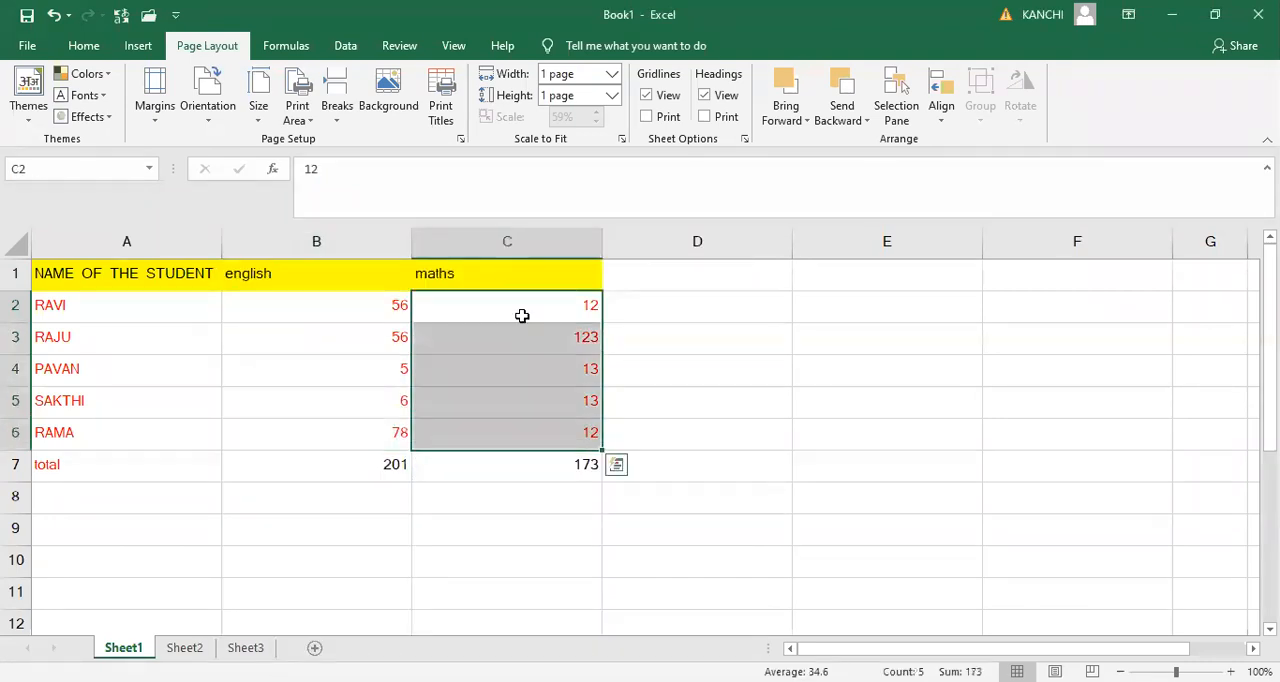
right_click(522, 316)
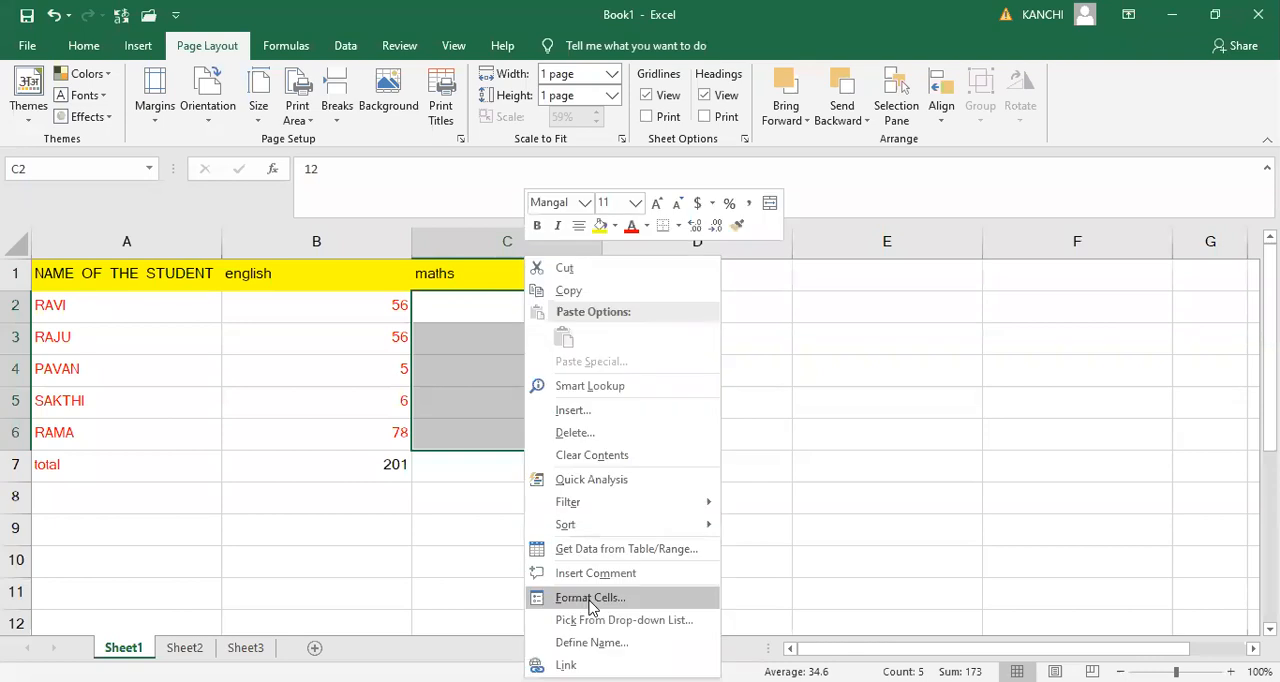
click(590, 598)
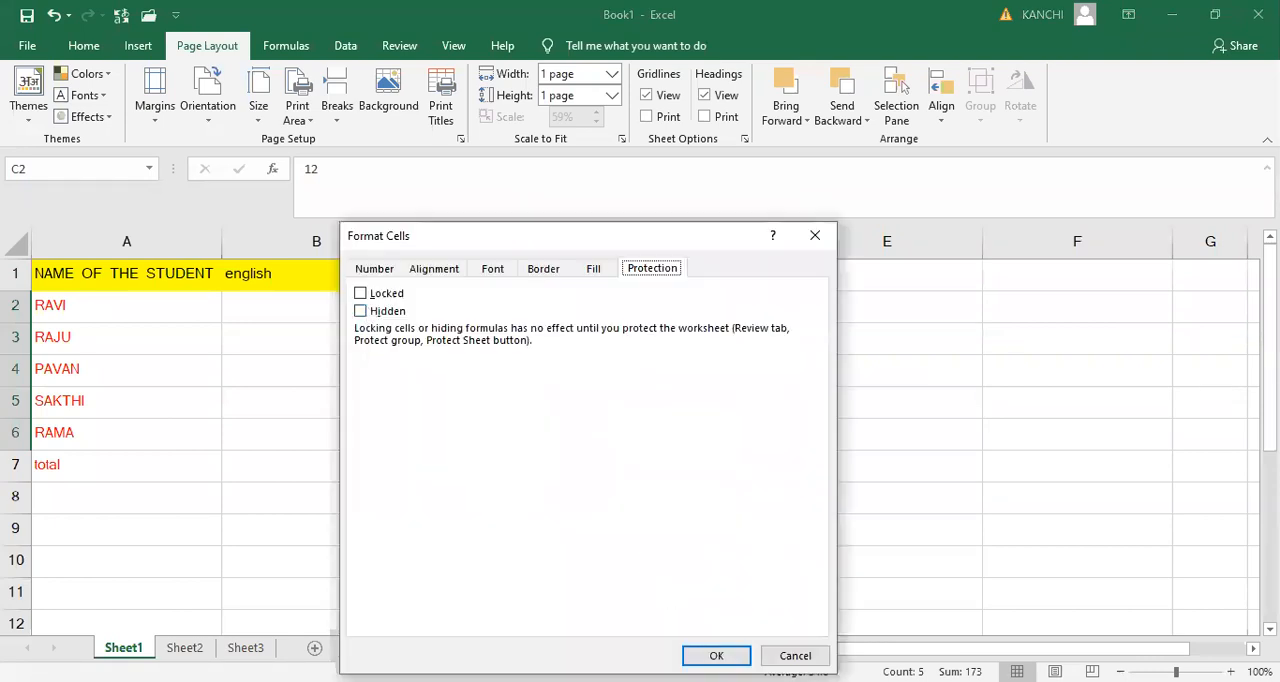
key(Return)
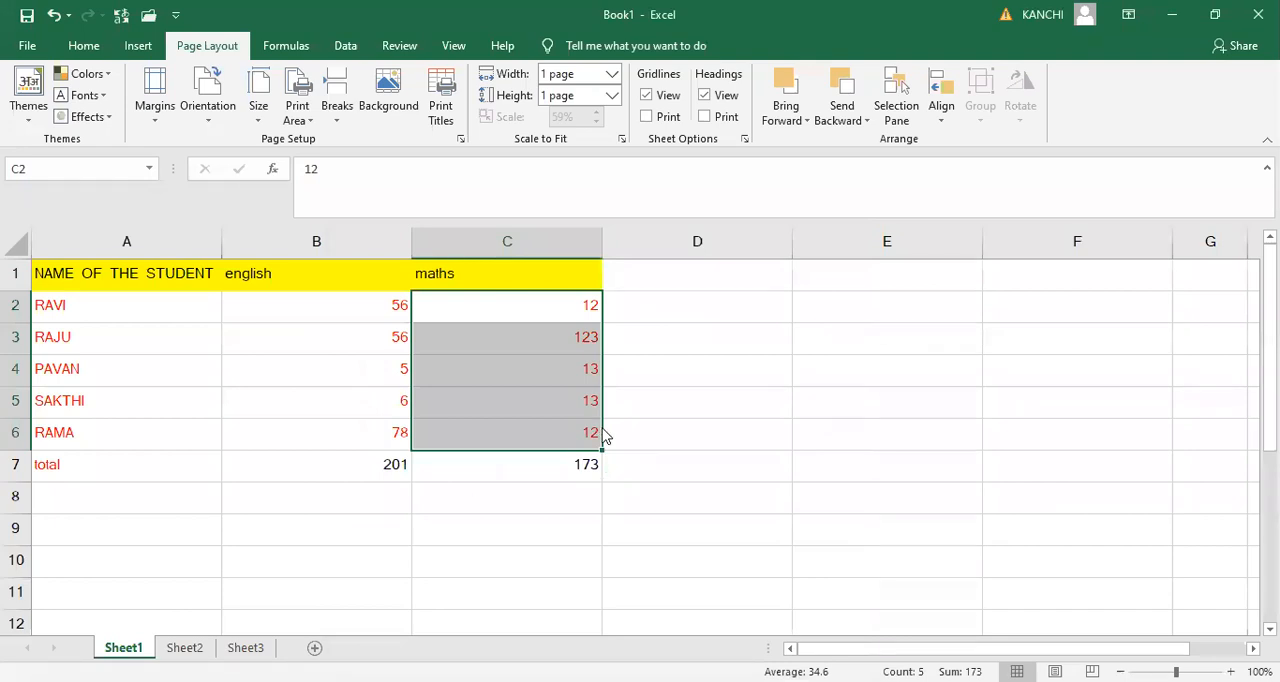
- Protect Sheet1, keeping the allowed actions as set, and enter and confirm the sheet password
right_click(128, 647)
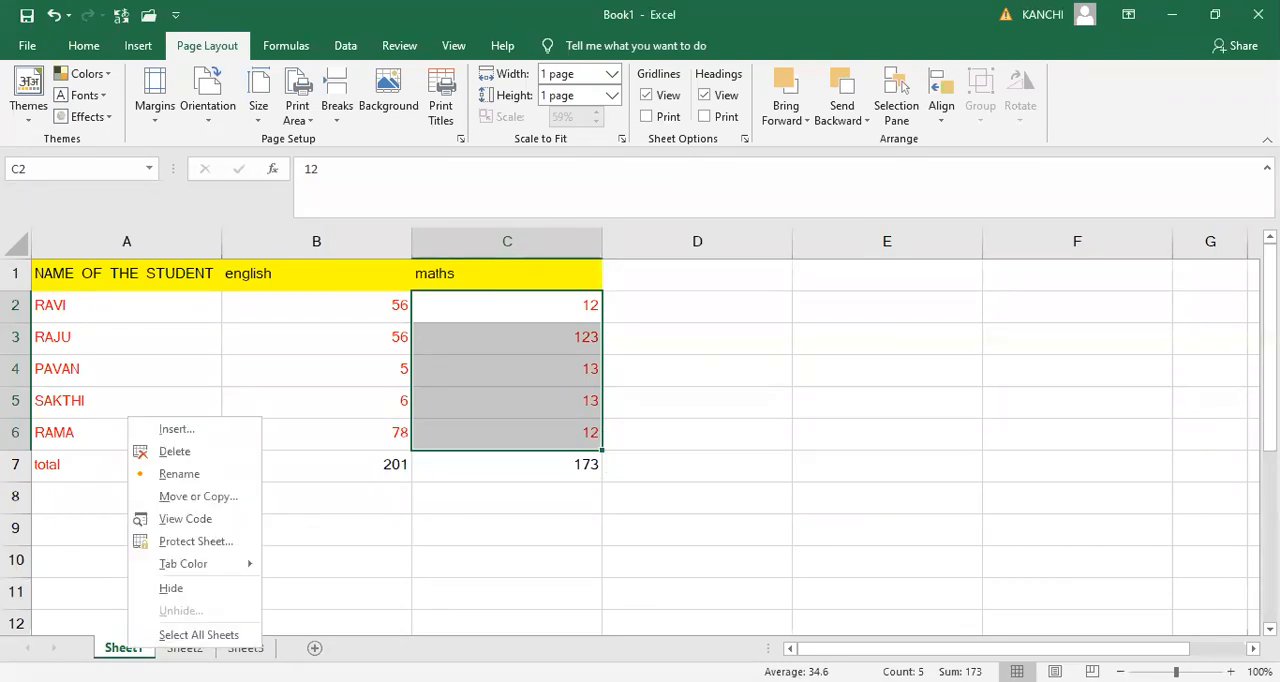
click(175, 546)
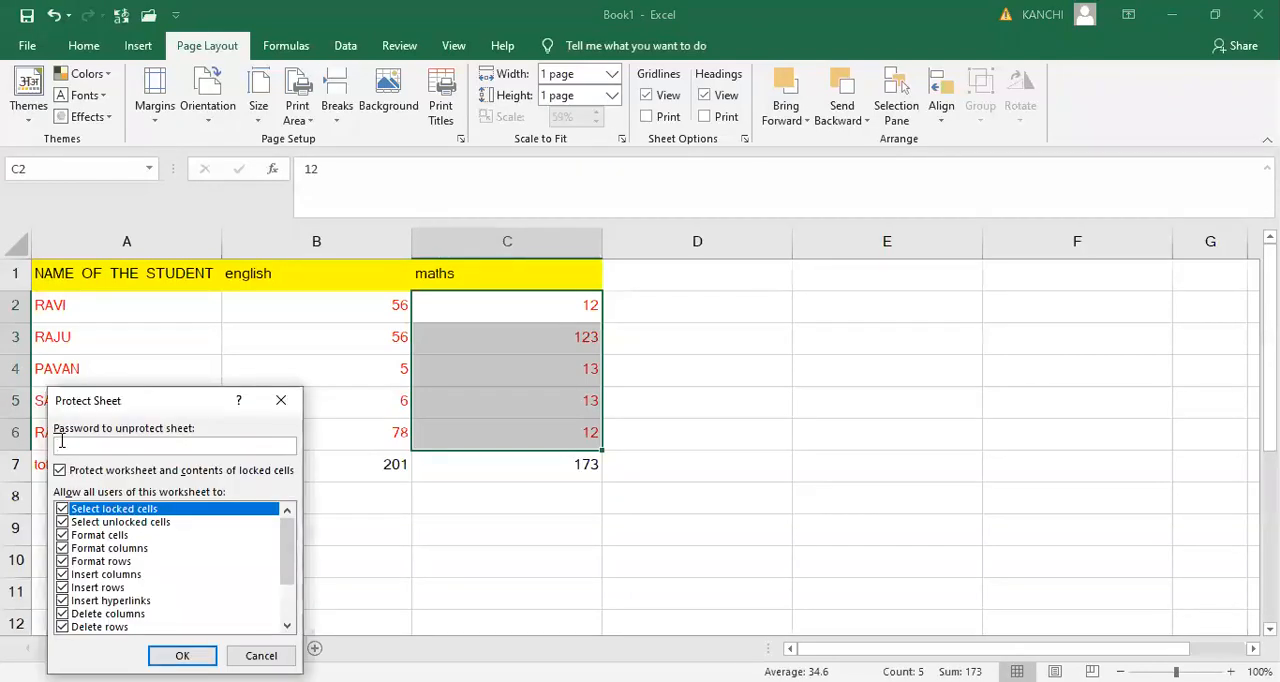
text(1234)
key(Return)
text(1)
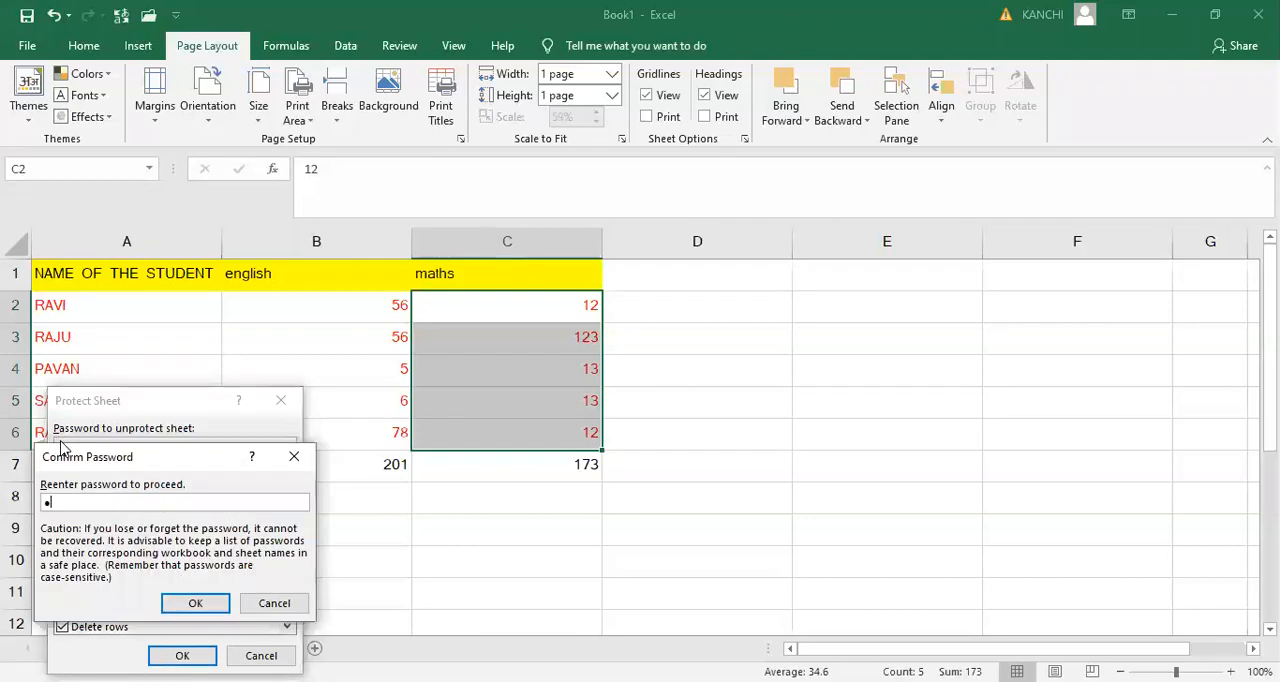
text(234)
key(Return)
- Try to edit the locked student name in A6 and the english mark in B4, dismissing each alert
double_click(101, 440)
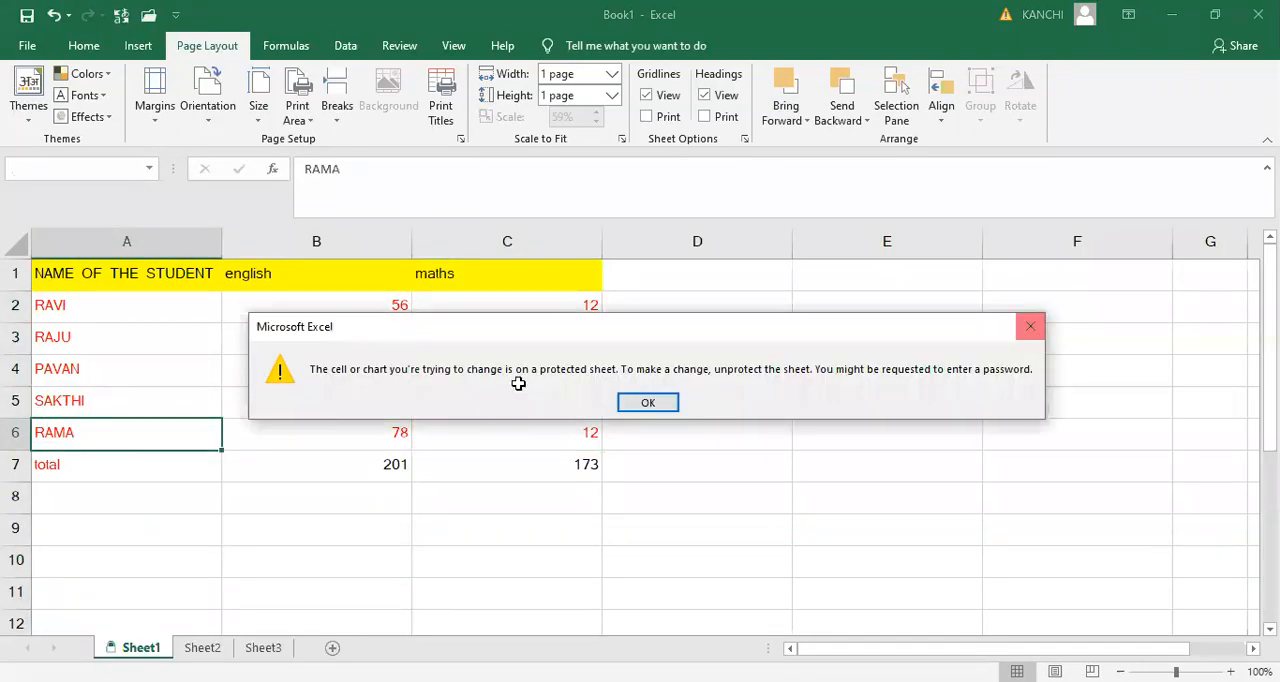
key(Return)
double_click(391, 372)
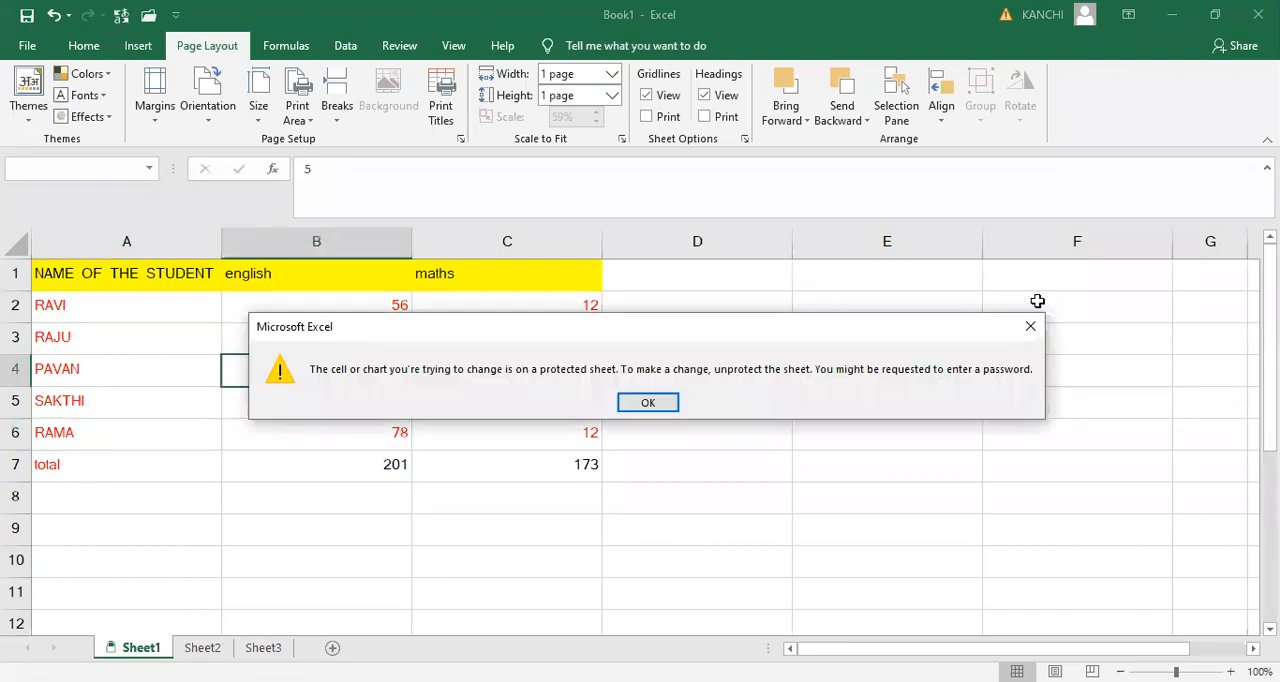
click(1031, 326)
- Dismiss the protection alert and change the maths mark in C3 to 67
click(575, 338)
click(575, 464)
double_click(575, 338)
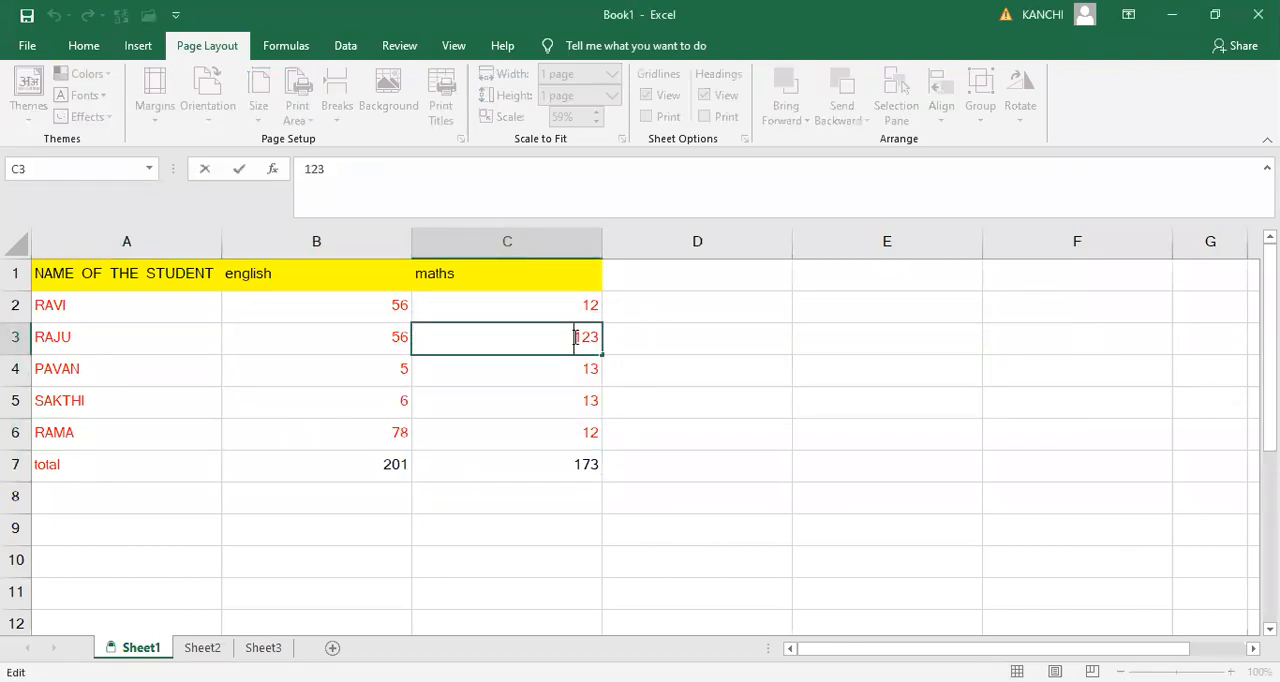
key(Delete)
key(Delete)
key(Delete)
text(67)
key(Return)
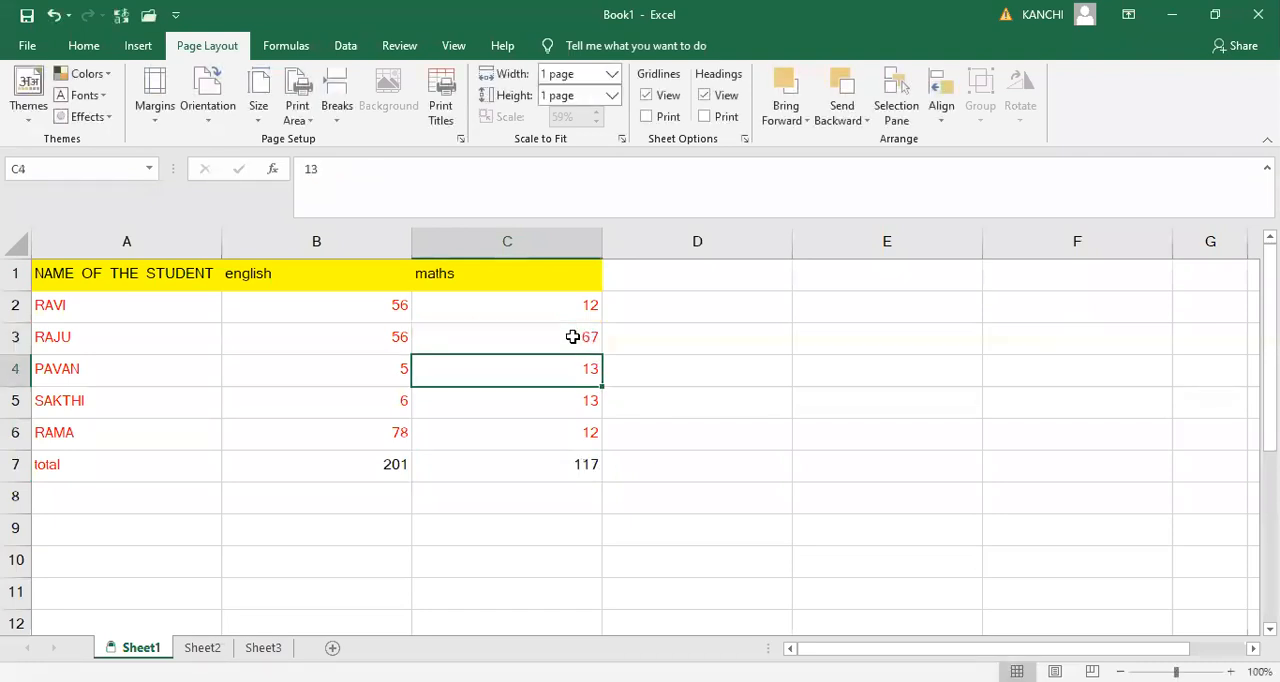
- Try to edit the locked maths total in C7 and the empty cell E5, dismissing each alert
click(546, 464)
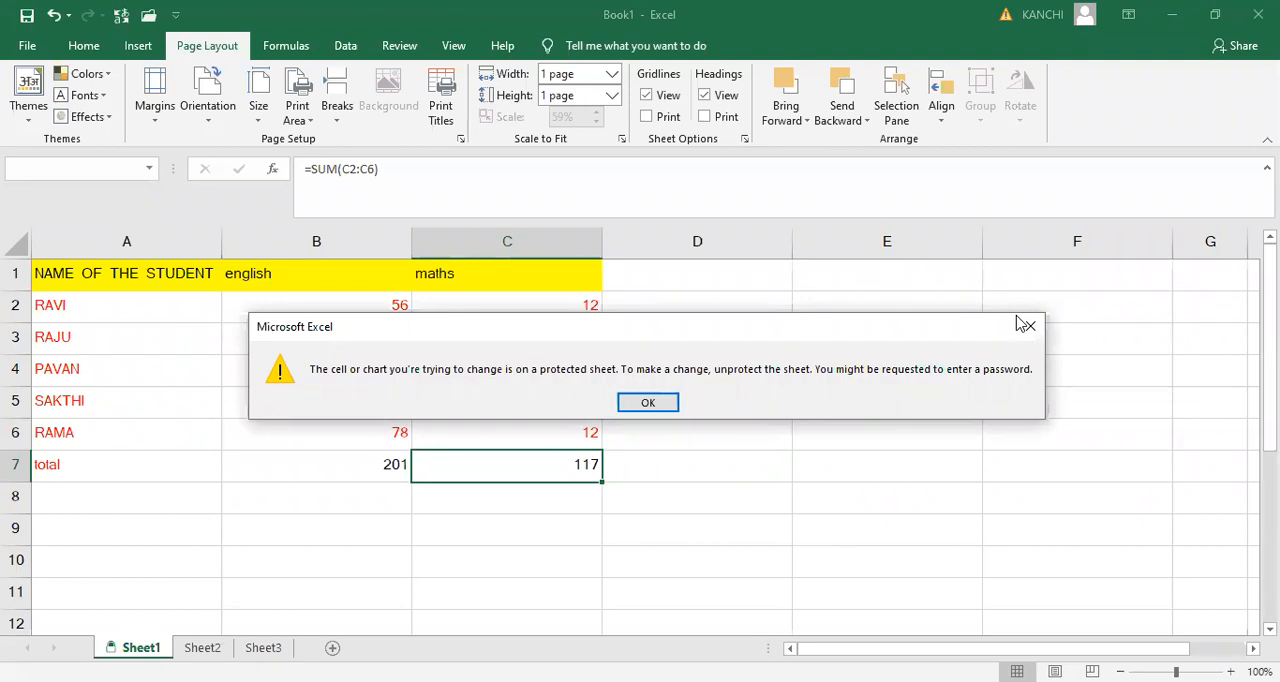
click(1024, 325)
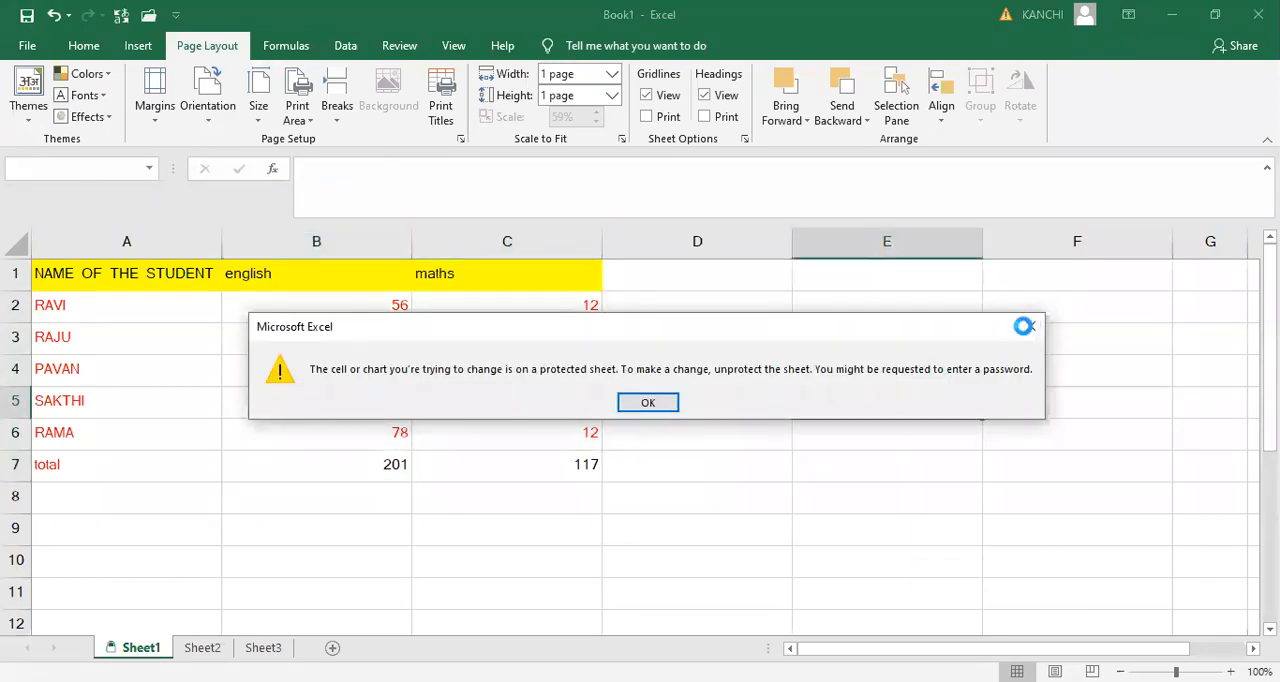
key(Return)
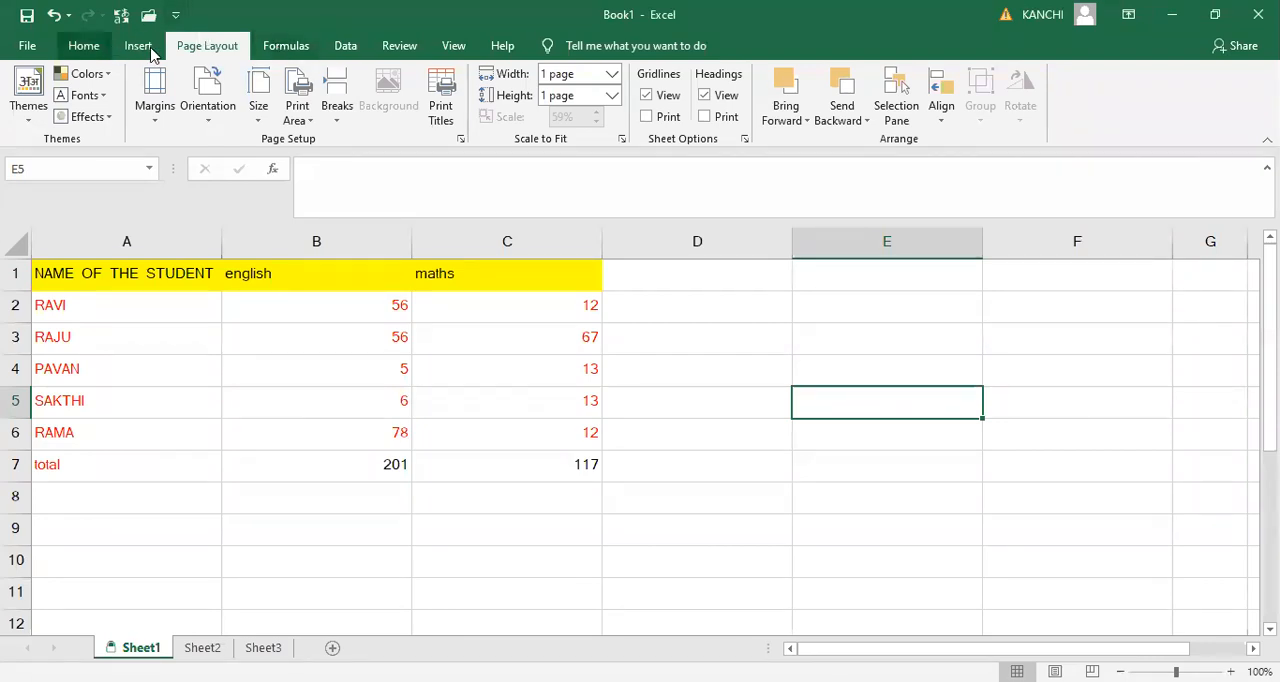
- Try to insert a symbol into cell E5 of the protected sheet, and close the Symbol dialog
scroll(1037, 148, up, 1)
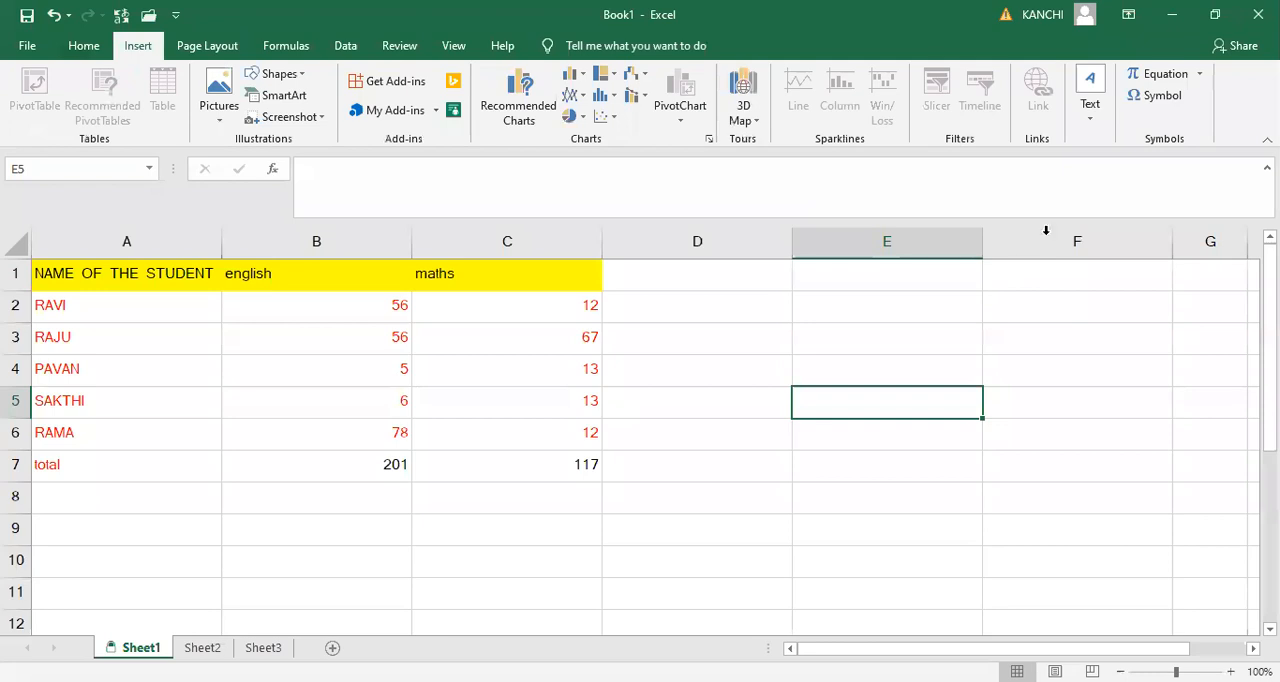
click(1163, 100)
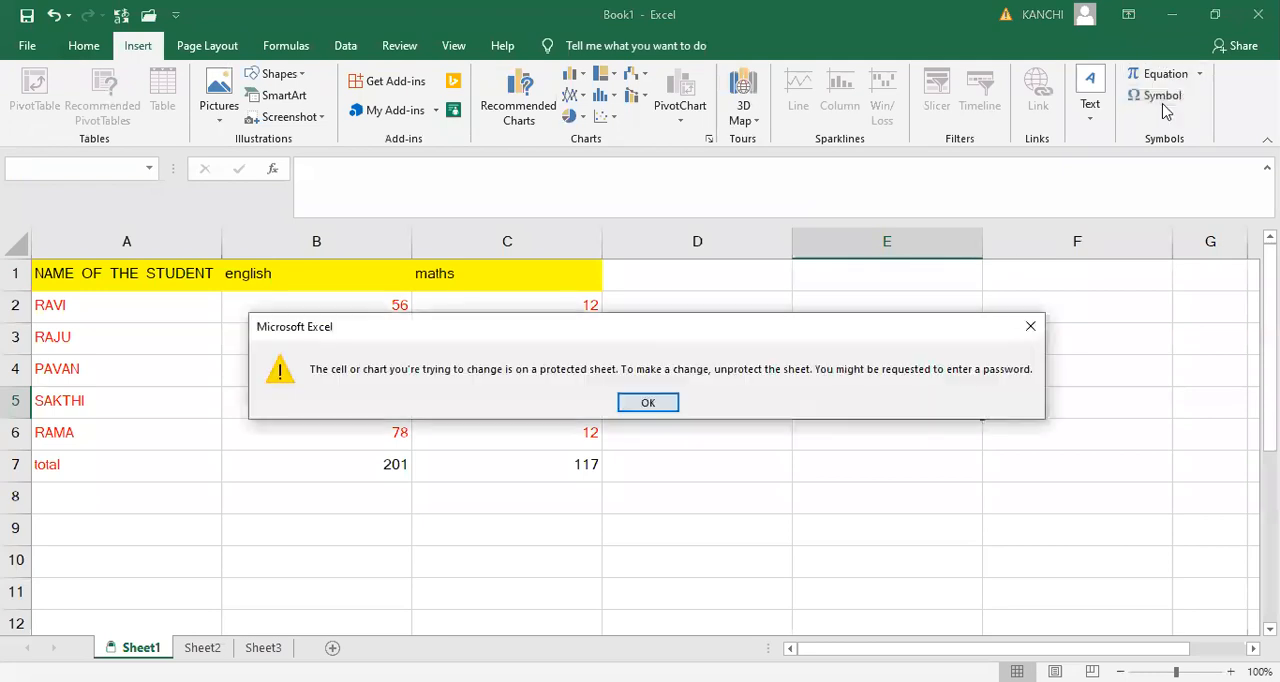
click(1030, 326)
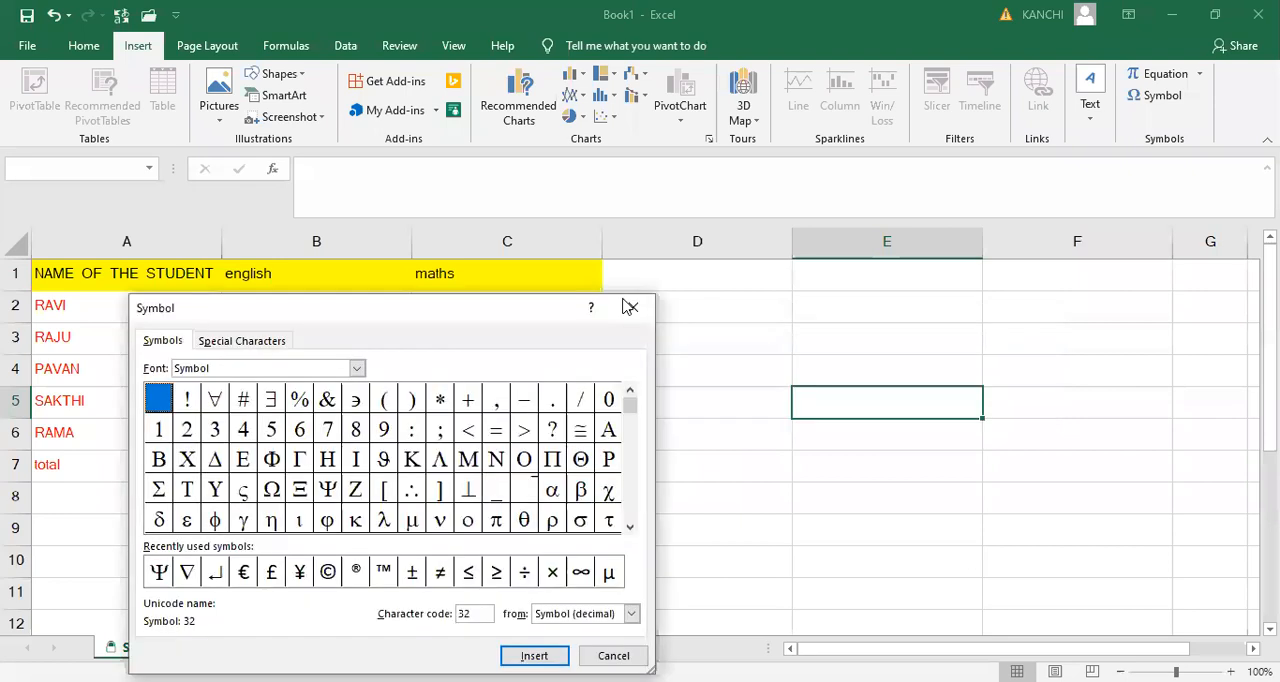
key(Escape)
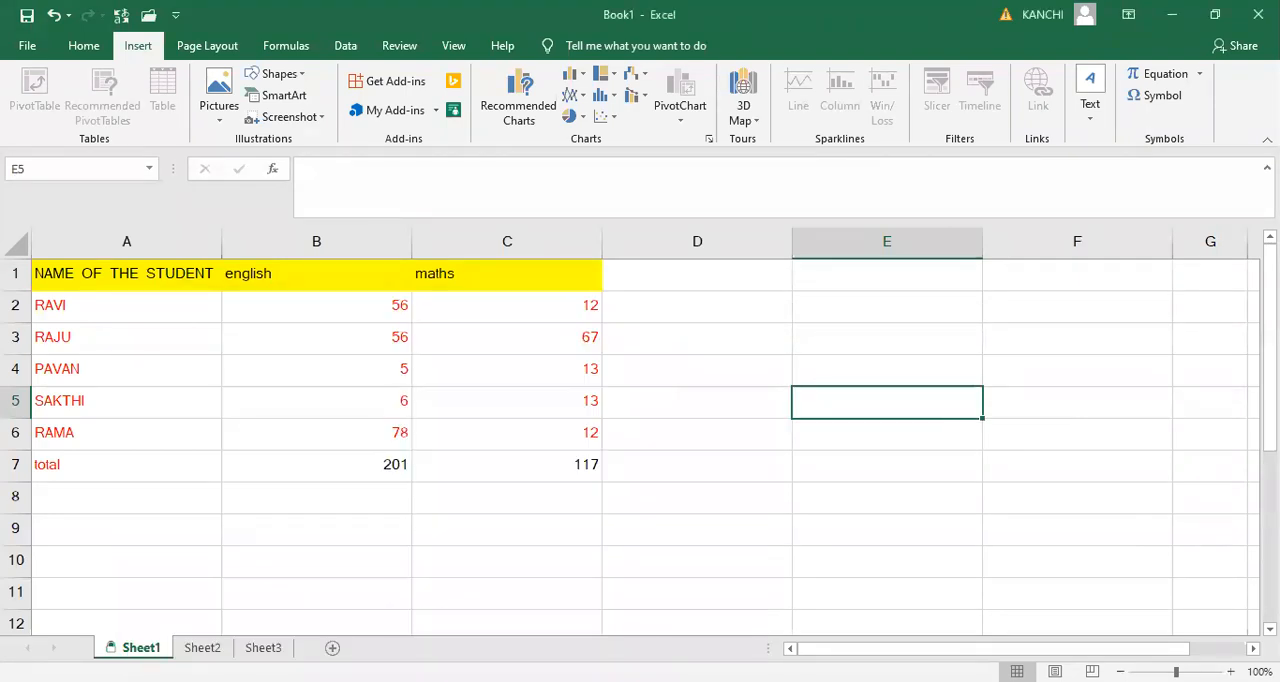
- Unprotect Sheet1 by entering the sheet password
right_click(120, 648)
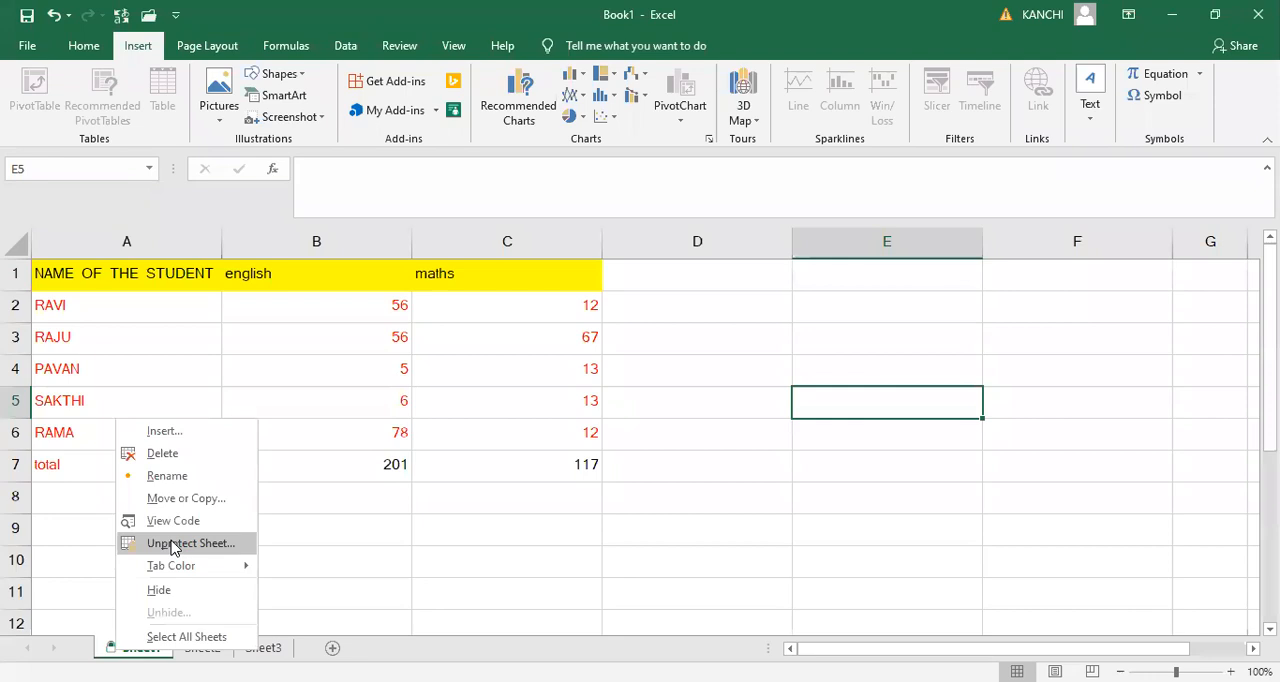
click(172, 542)
text(••••)
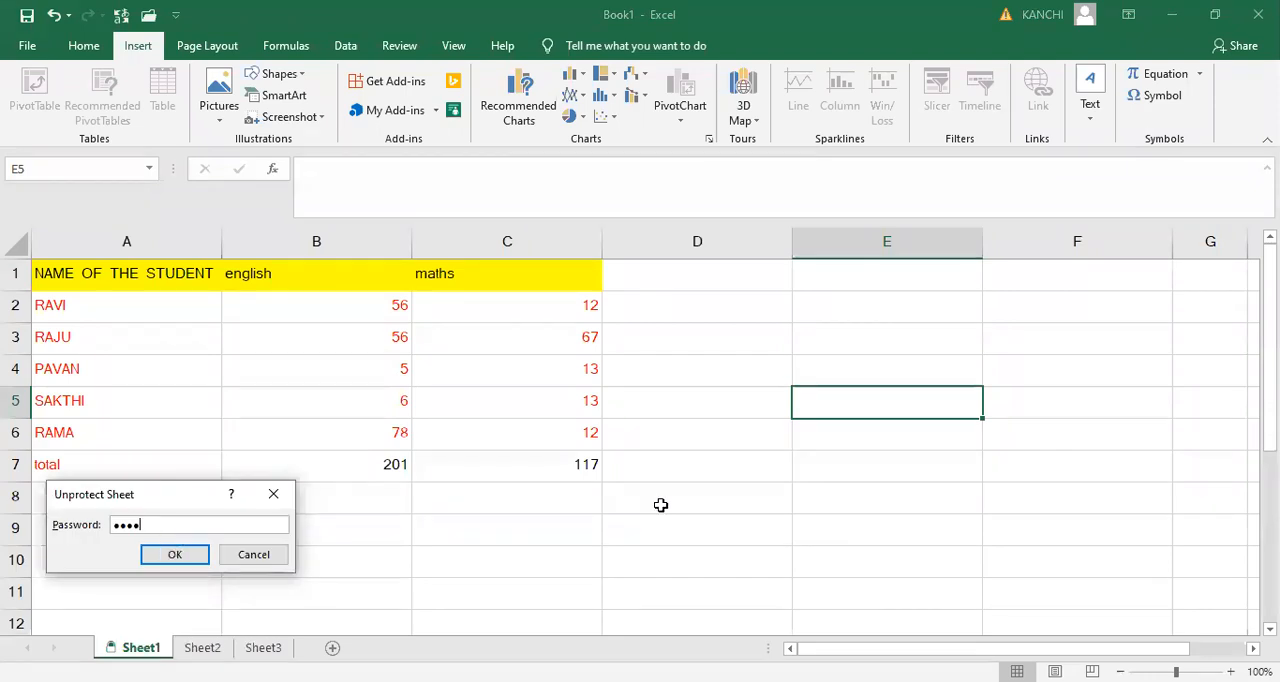
key(Return)
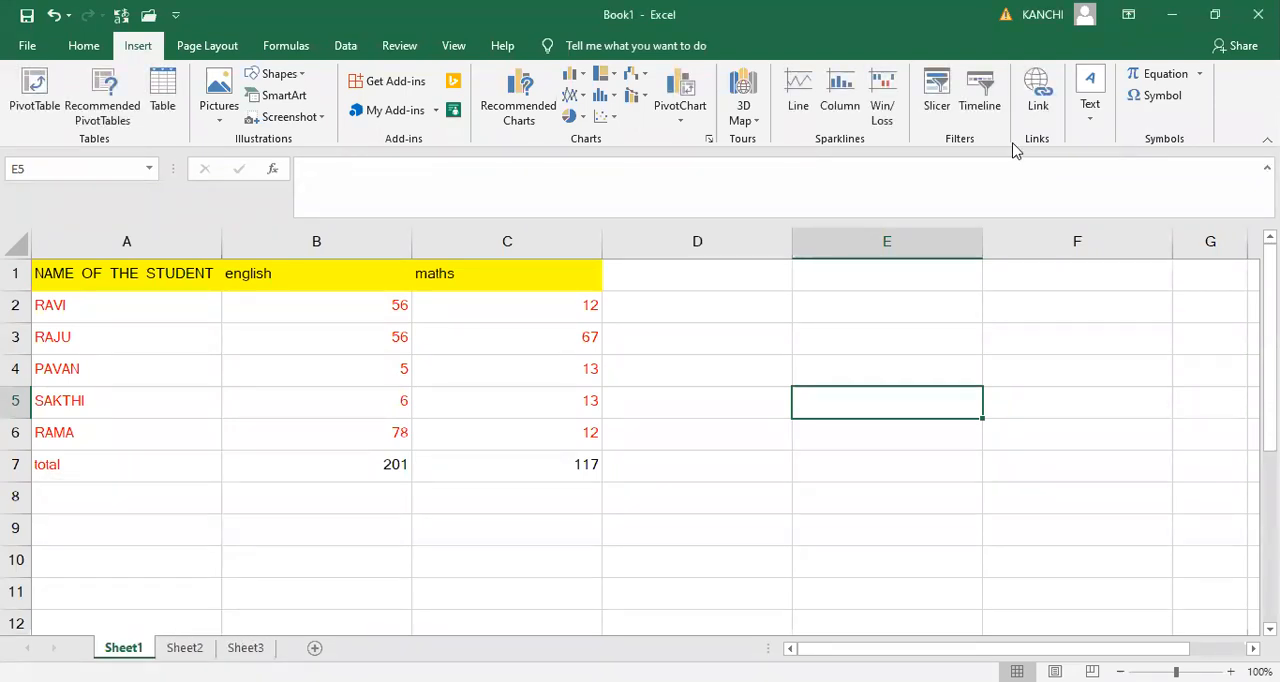
- Look through the available symbols in the Symbol and Wingdings fonts, and close the dialog without inserting any
click(1165, 101)
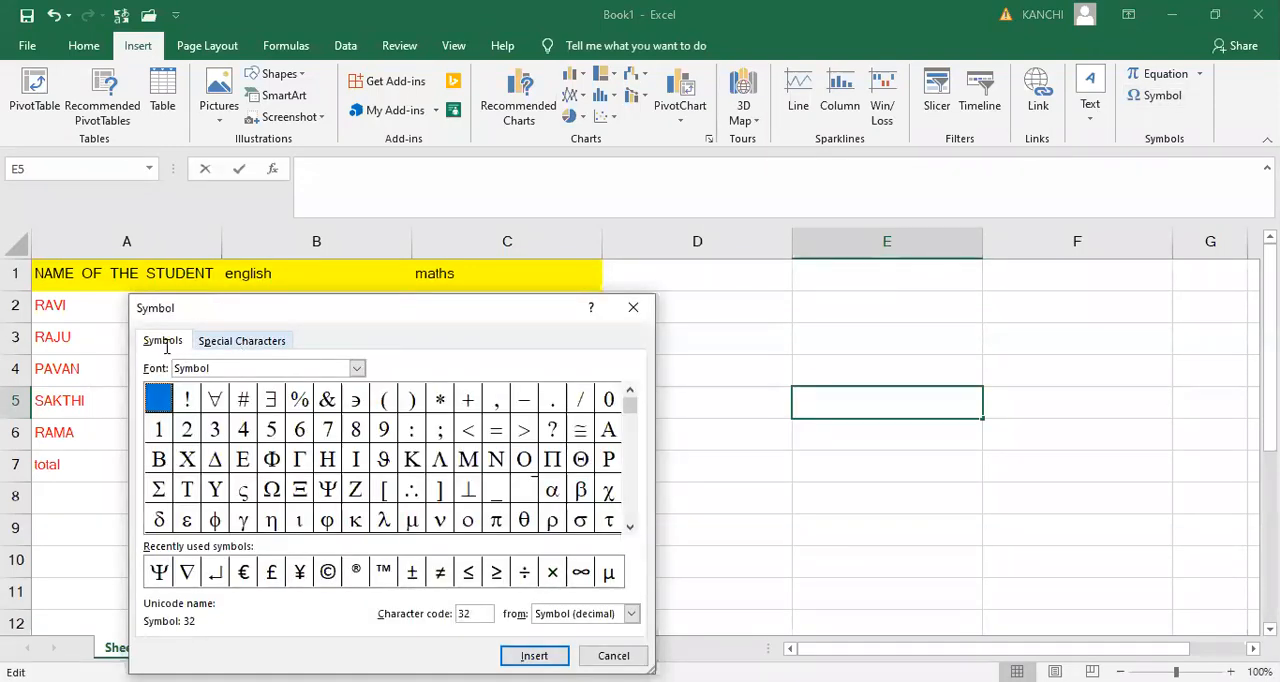
click(631, 613)
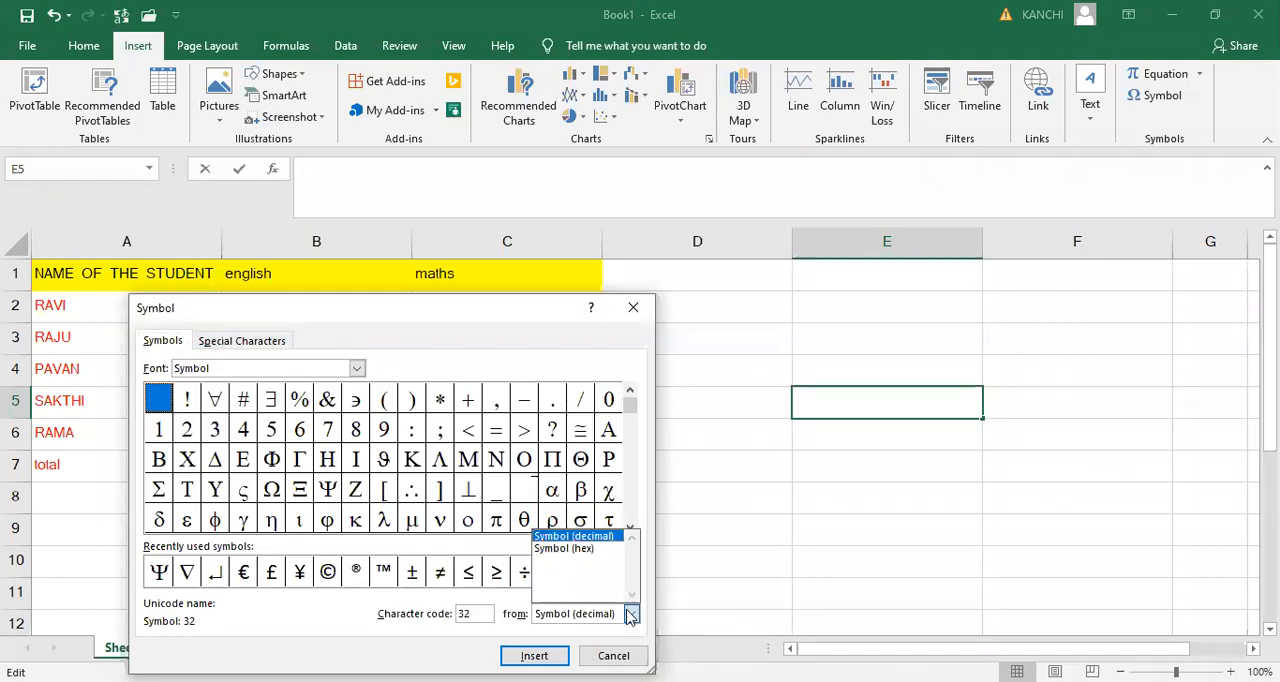
click(625, 324)
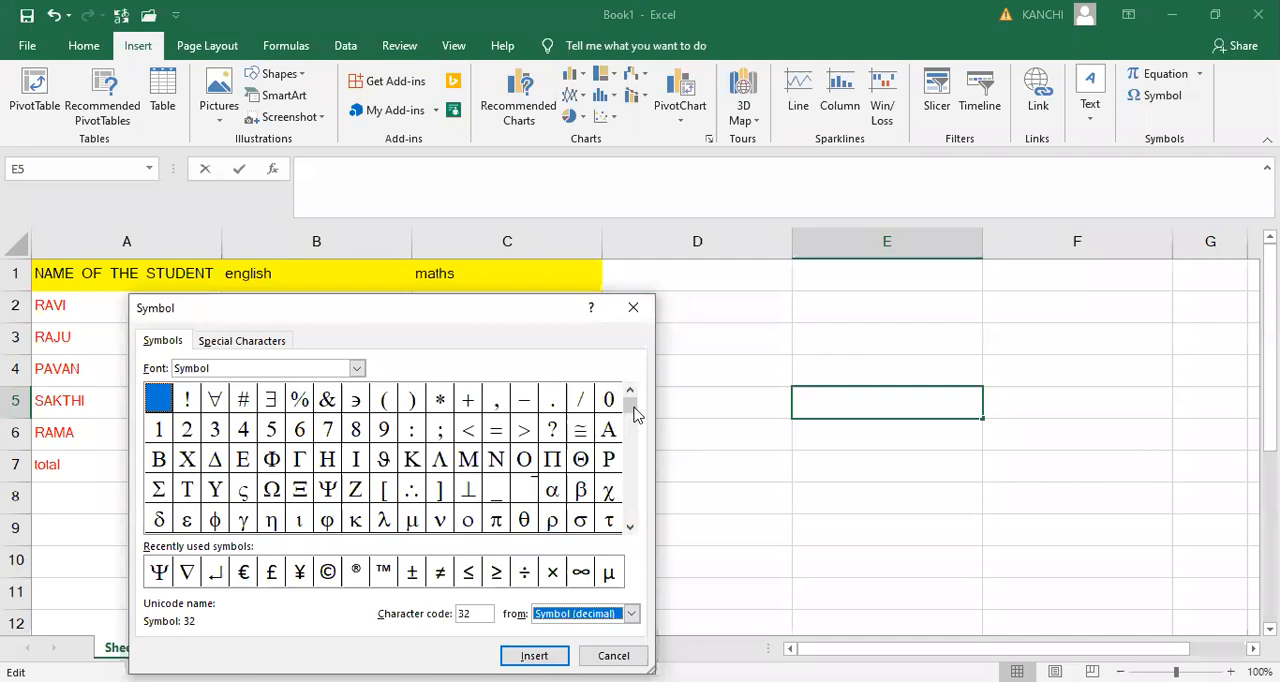
drag(632, 410, 632, 520)
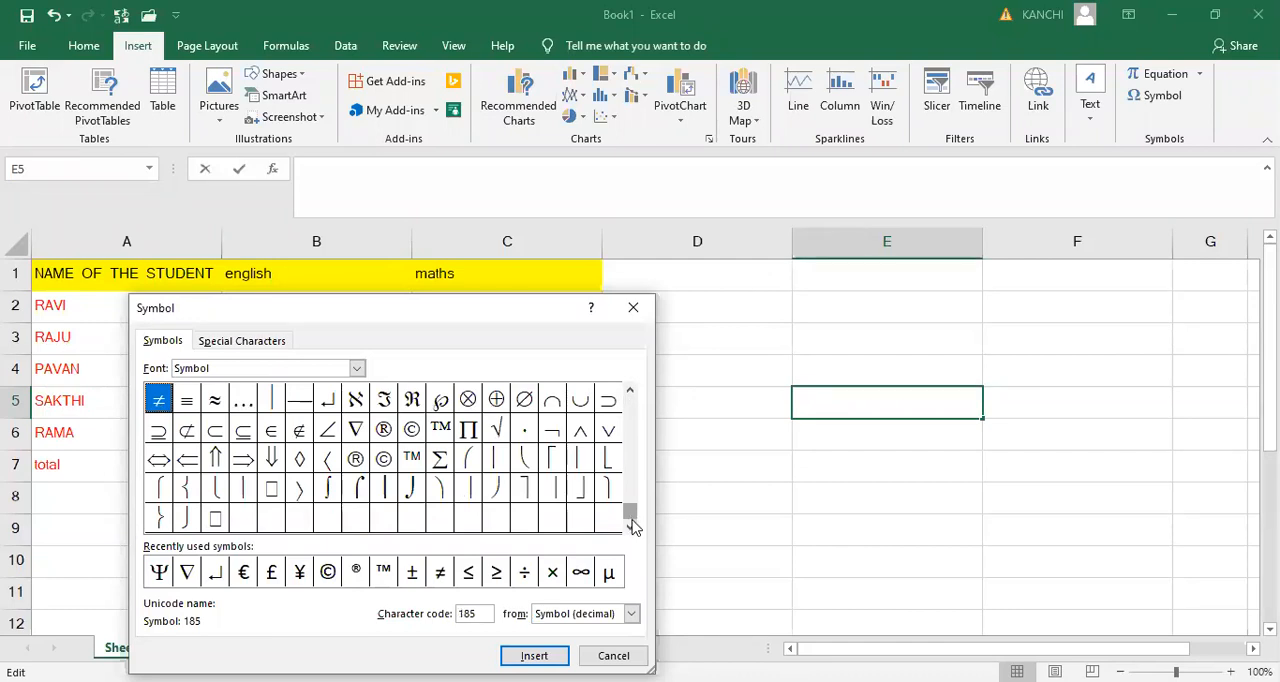
click(357, 369)
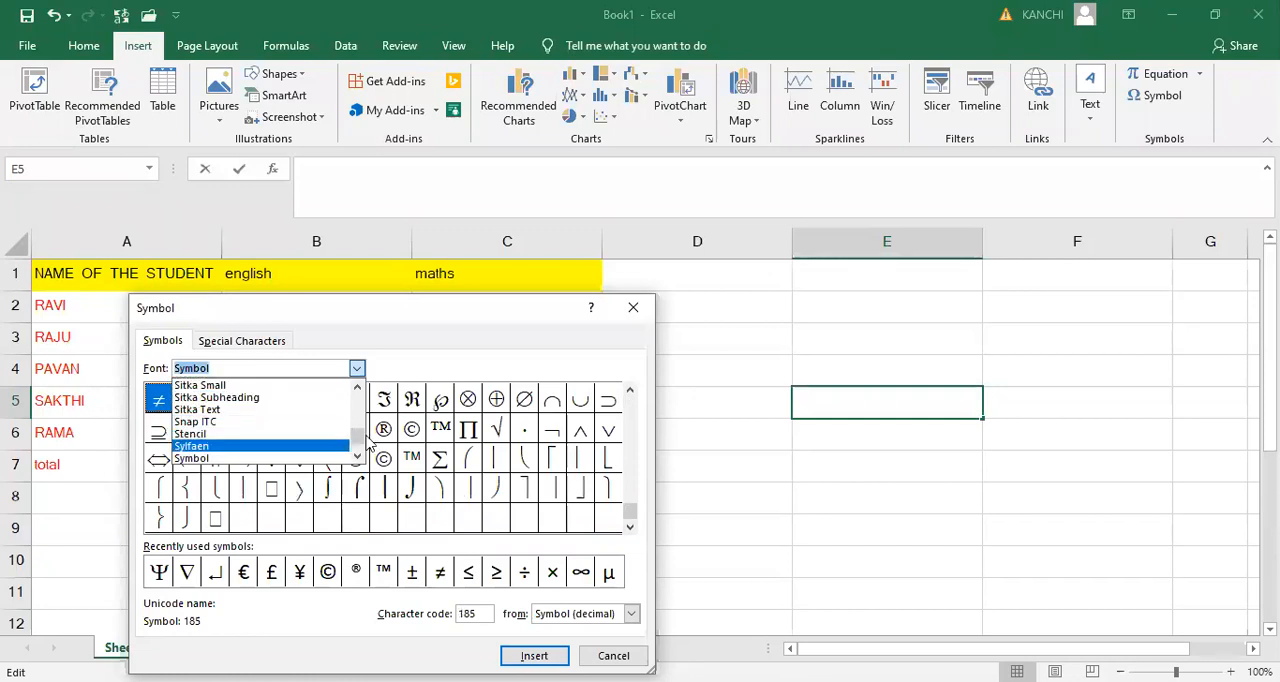
scroll(360, 455, down, 8)
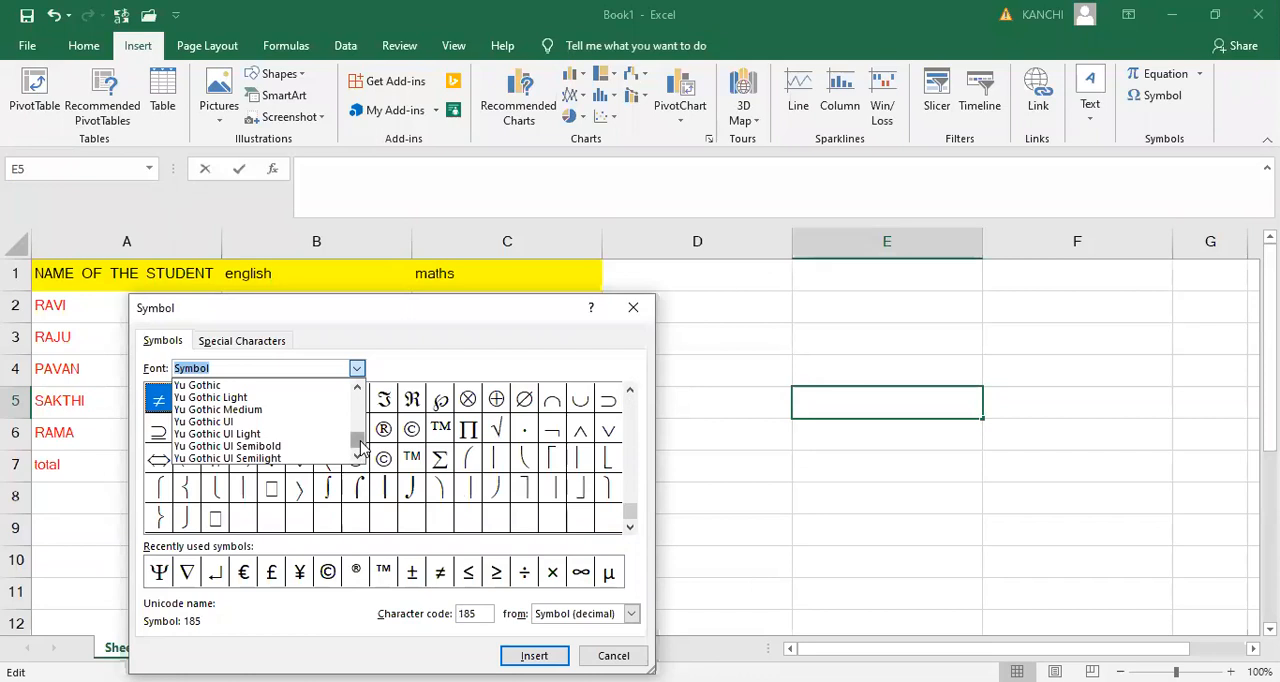
text(wi)
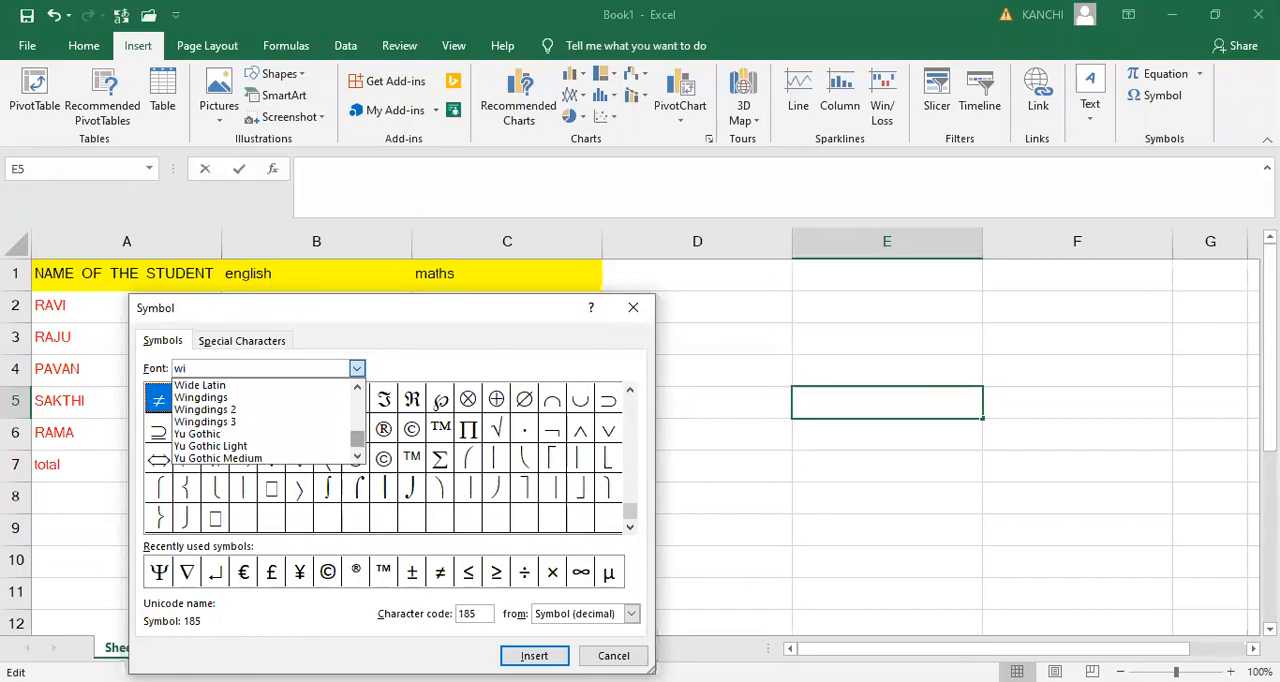
click(210, 397)
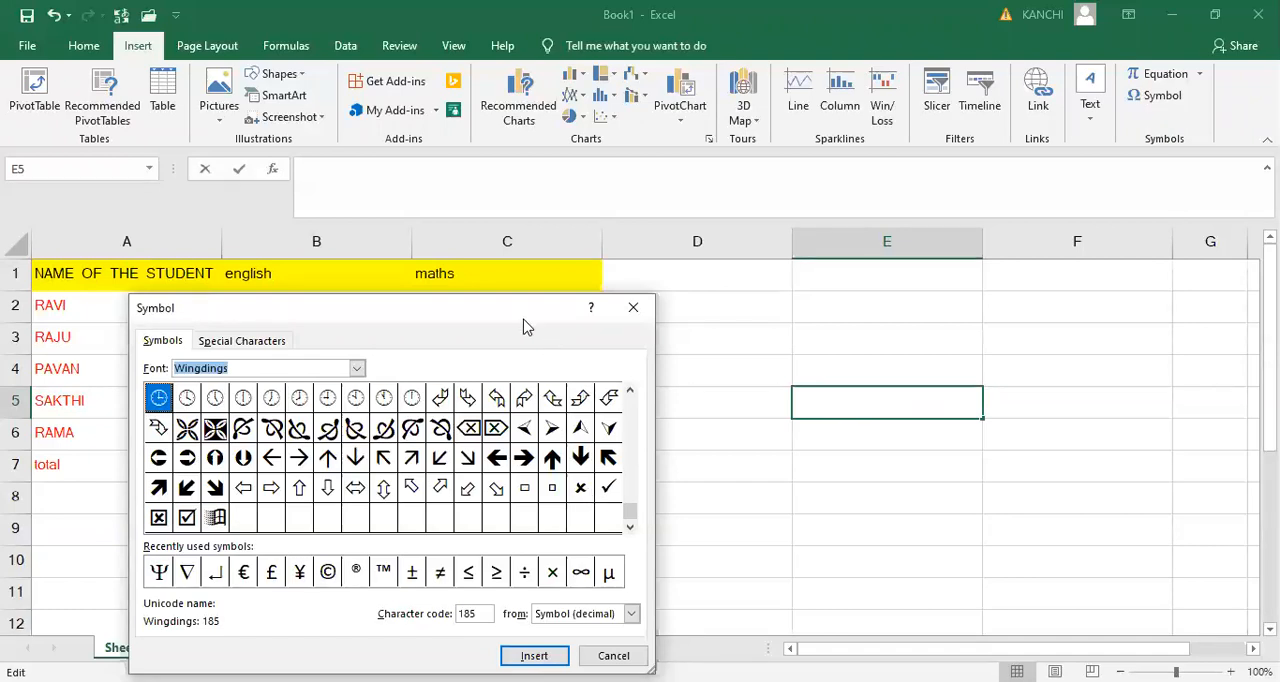
drag(549, 320, 577, 320)
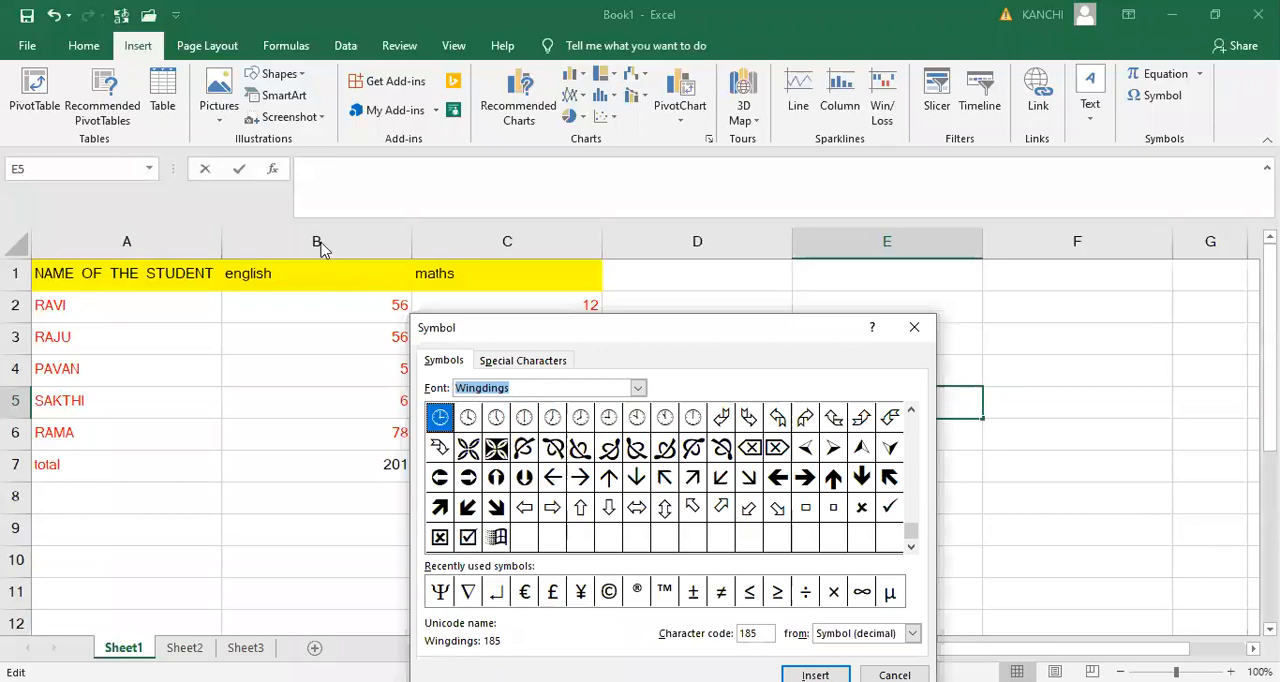
click(918, 328)
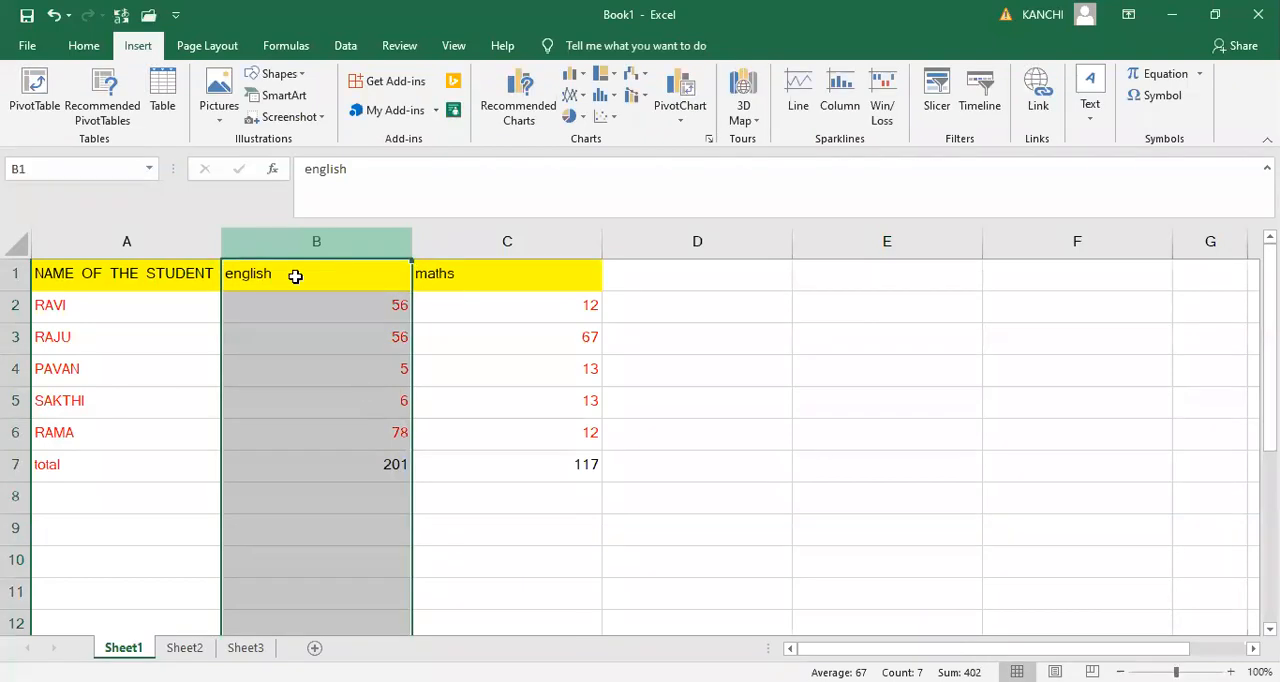
- Insert a new column before the english marks and enter the heading attendance in B1
key(Left)
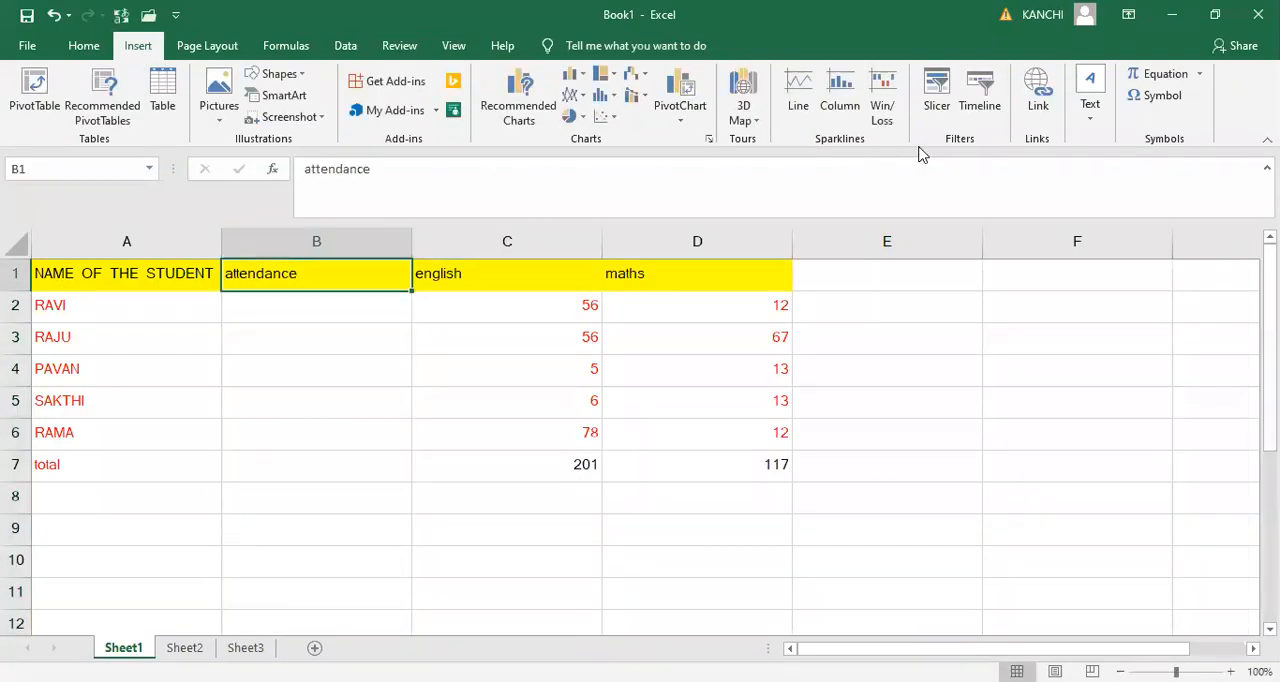
key(Down)
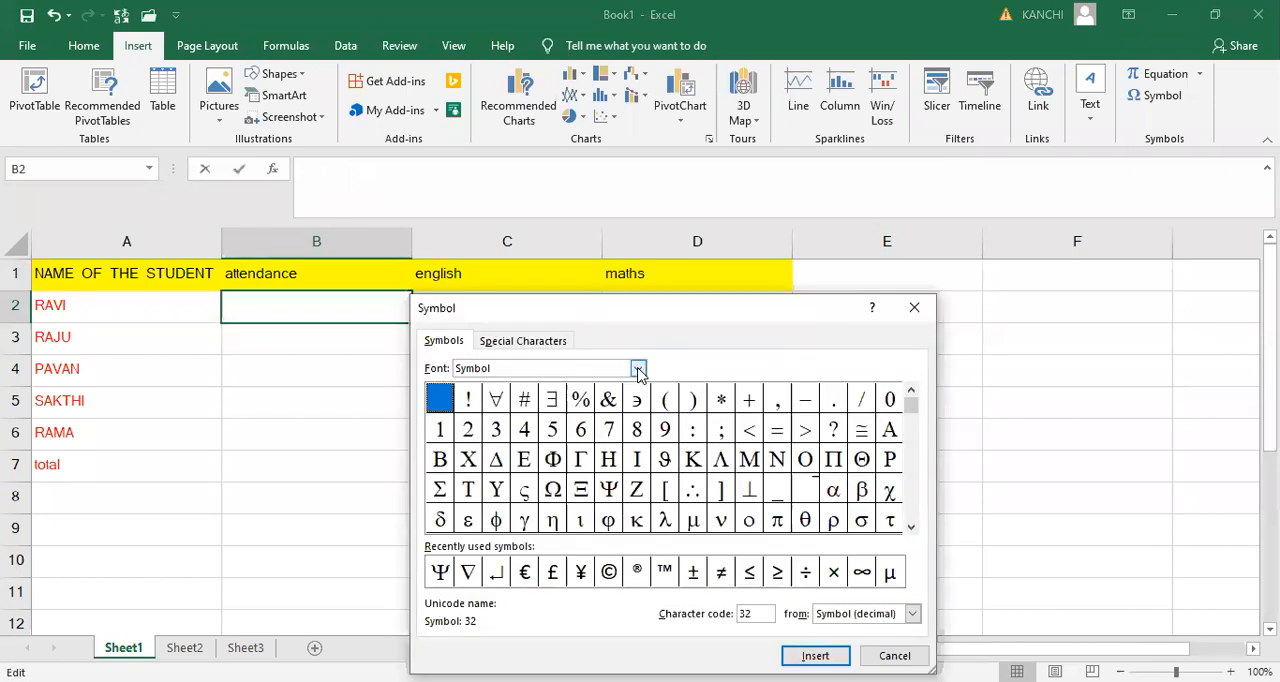
- Insert the Wingdings check mark symbol (character code 252) into attendance cell B2
click(565, 366)
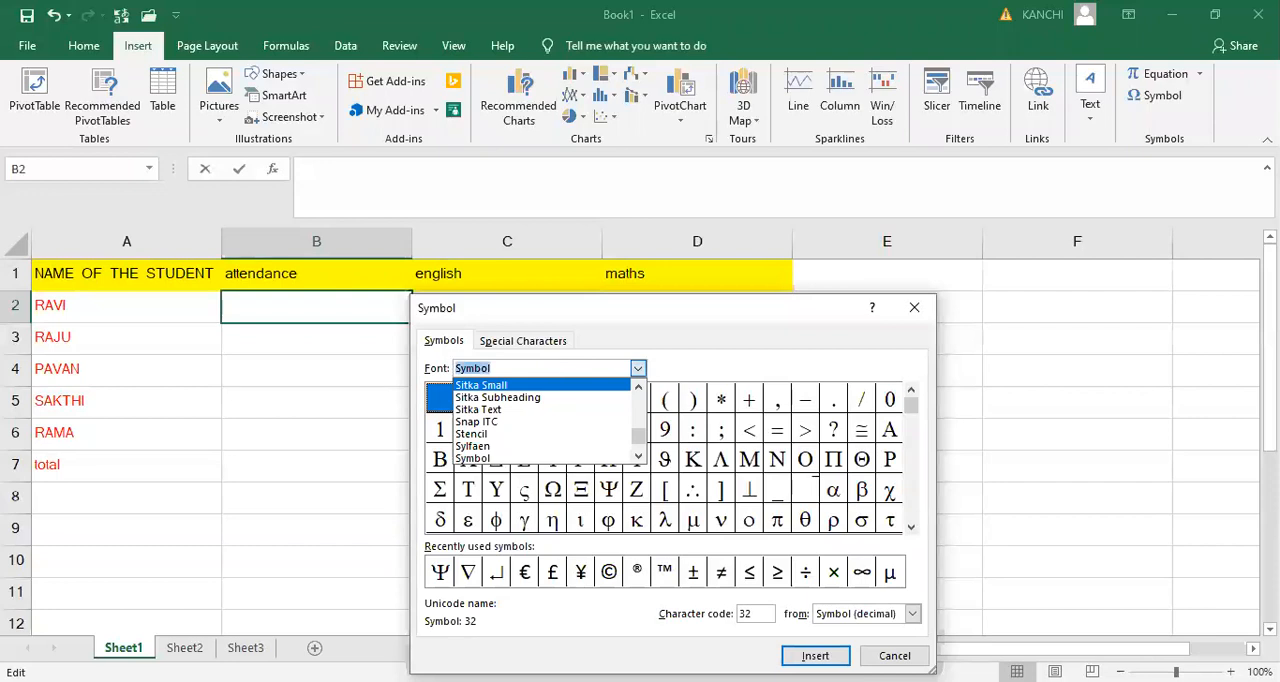
text(win)
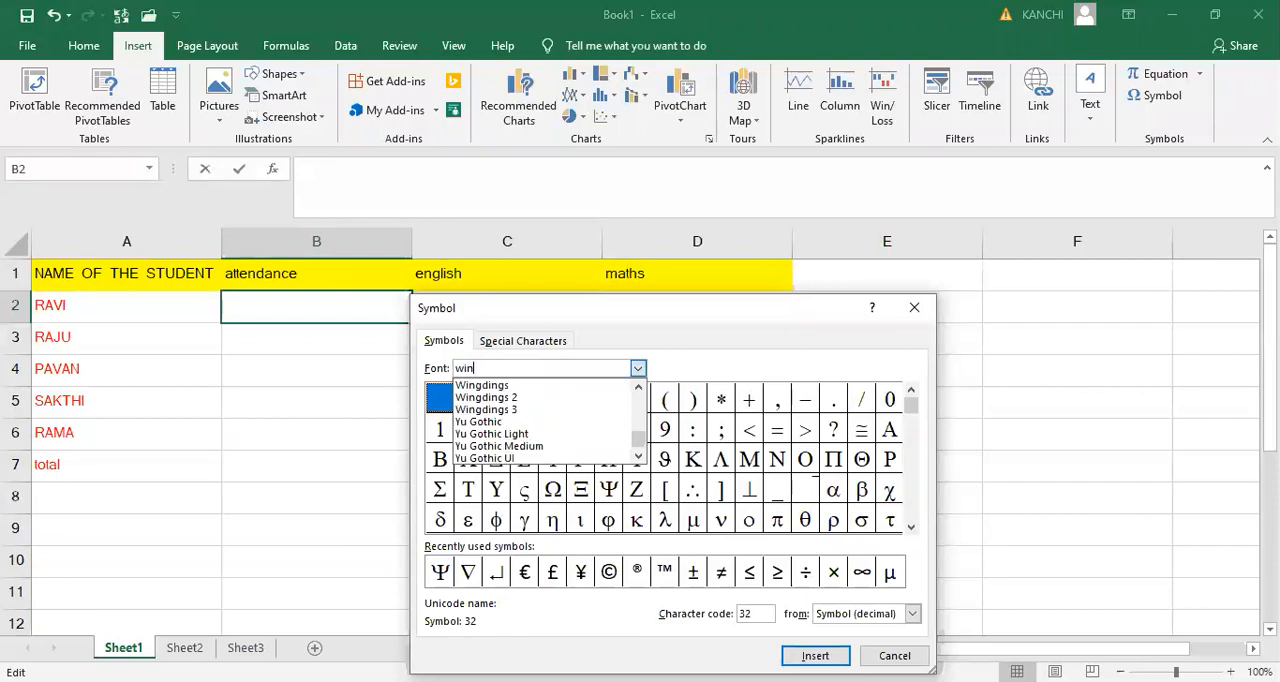
click(622, 364)
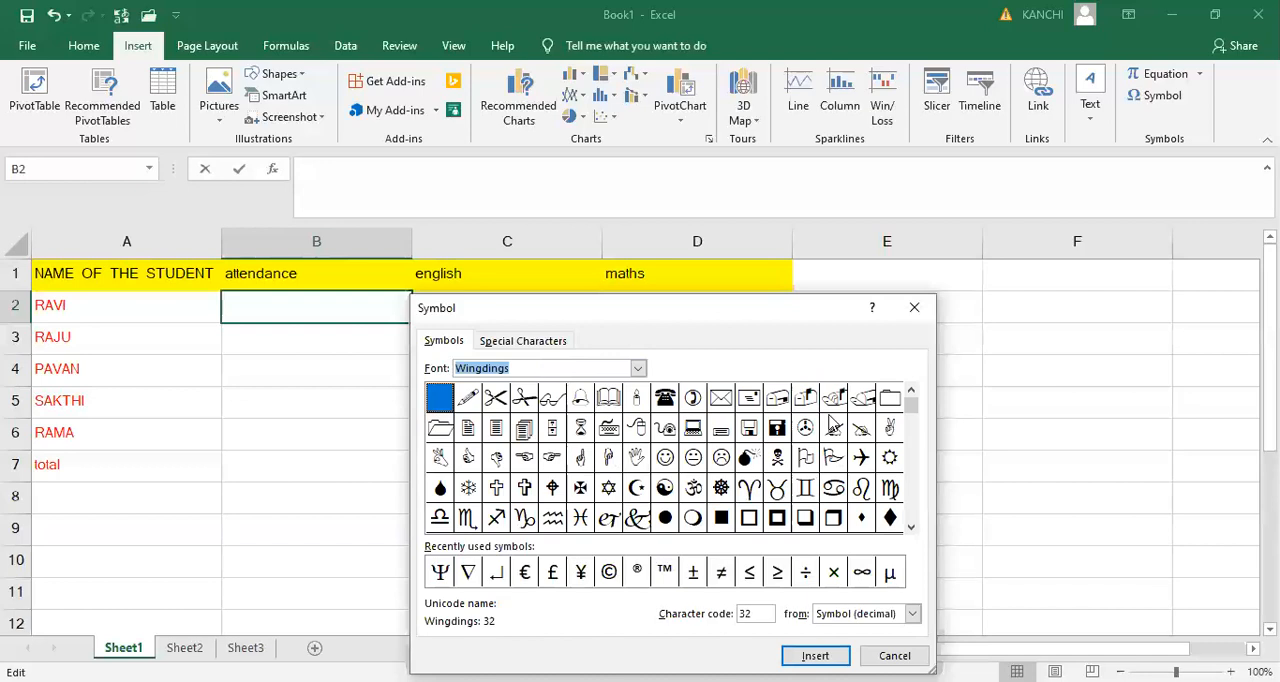
drag(910, 408, 917, 458)
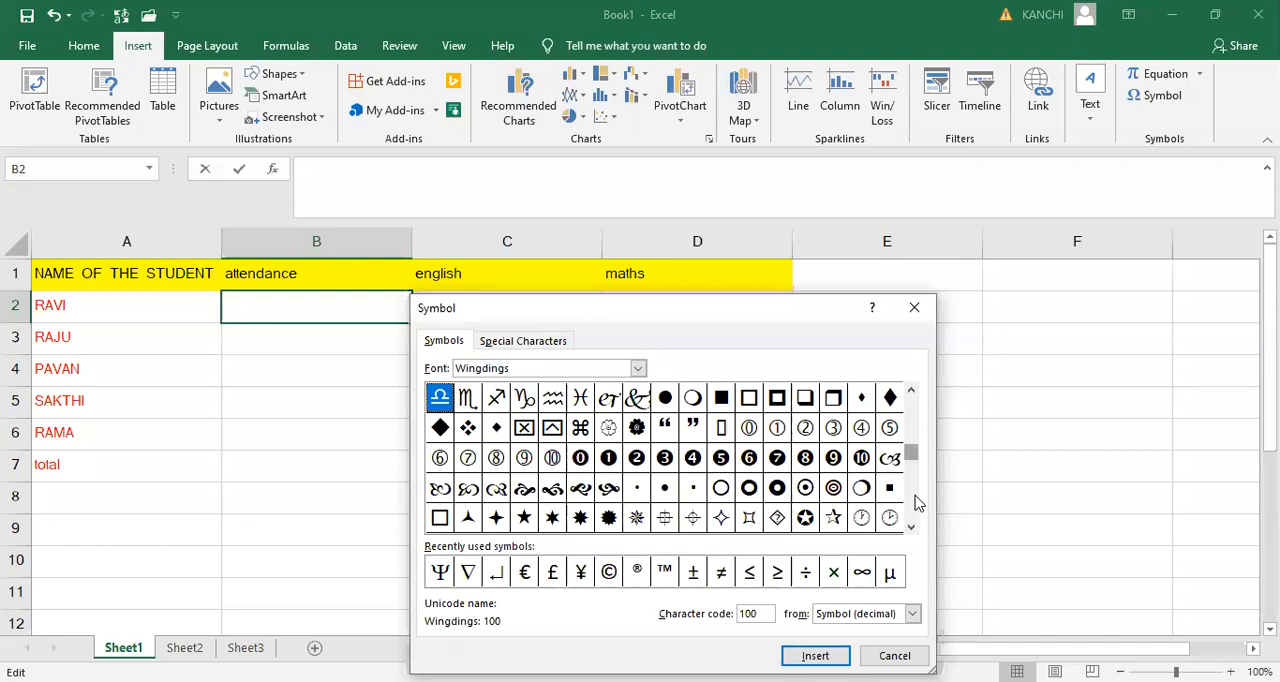
scroll(917, 505, down, 3)
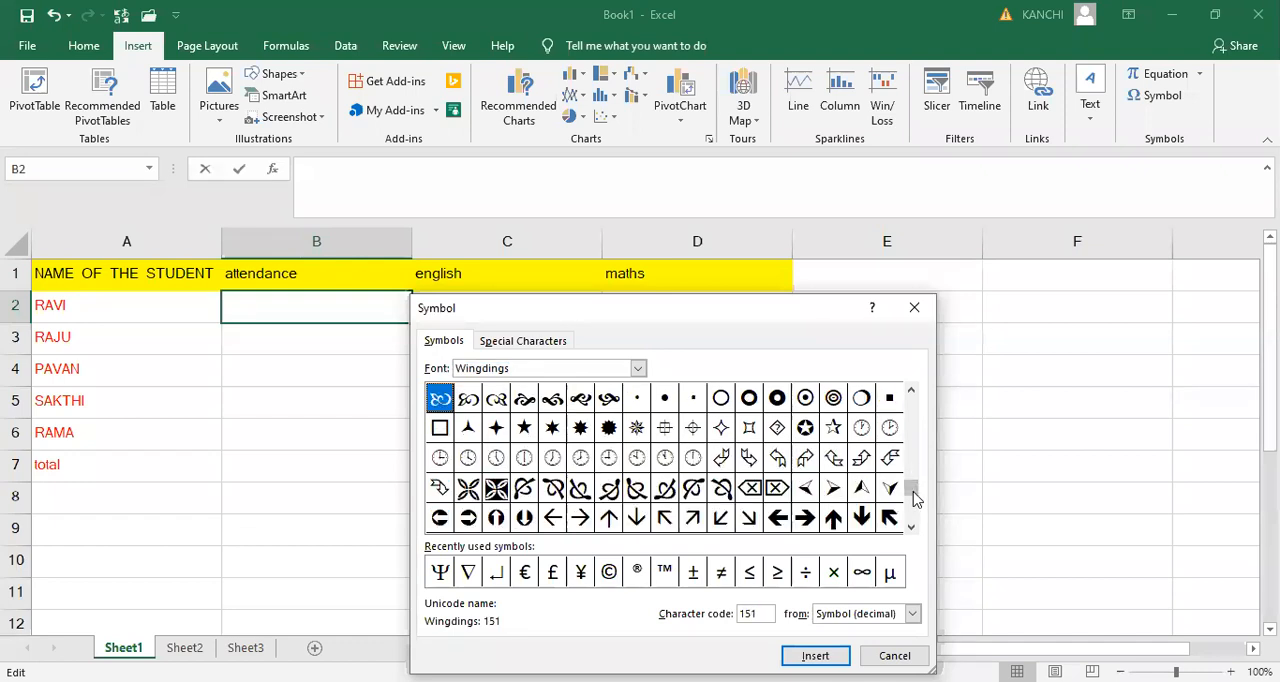
scroll(917, 505, down, 1)
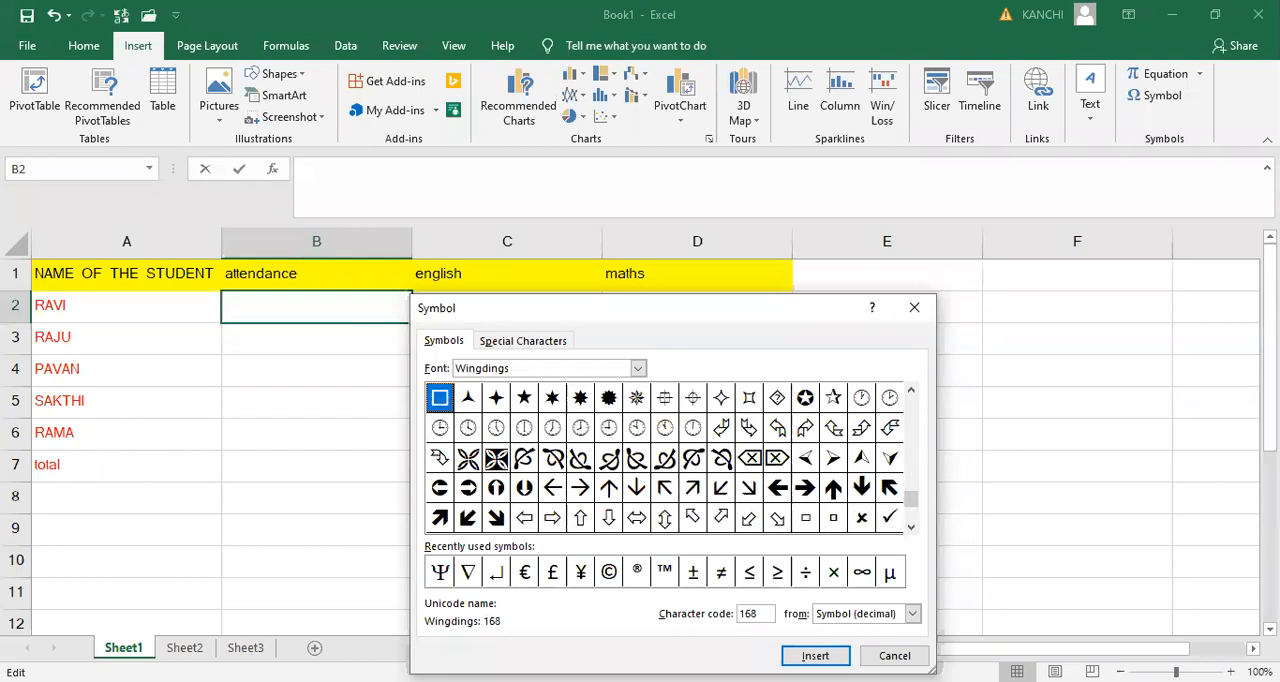
click(889, 517)
click(816, 656)
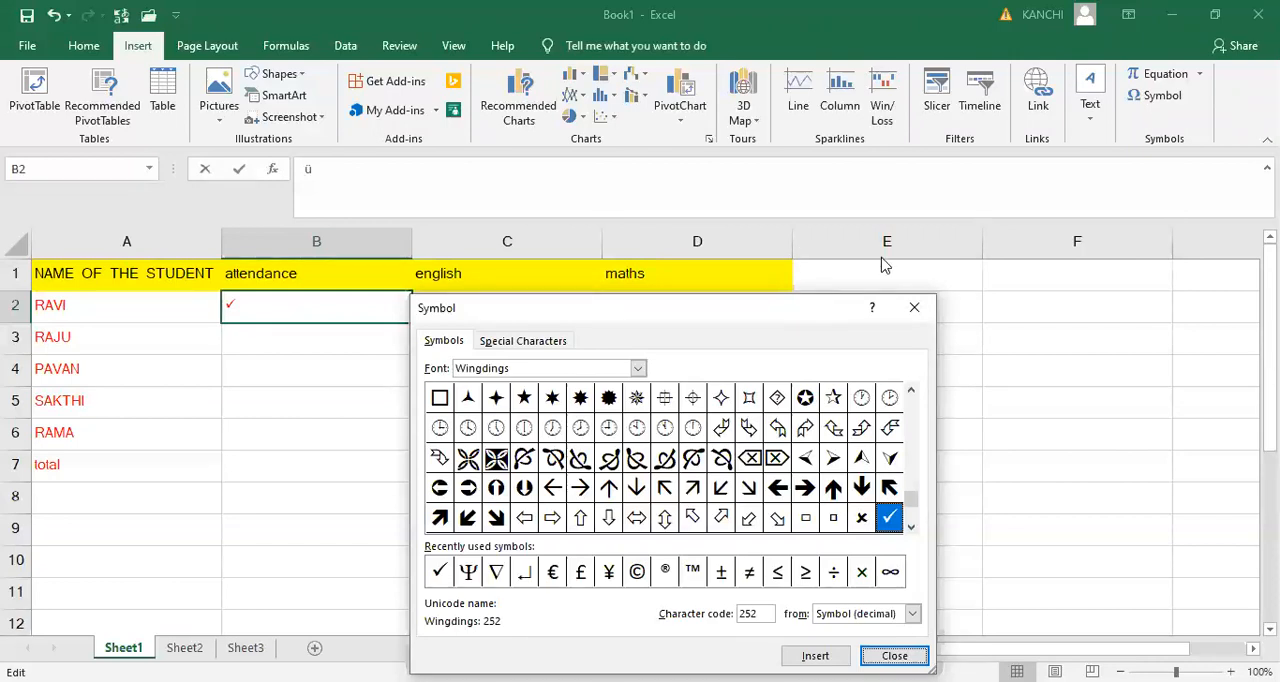
click(914, 307)
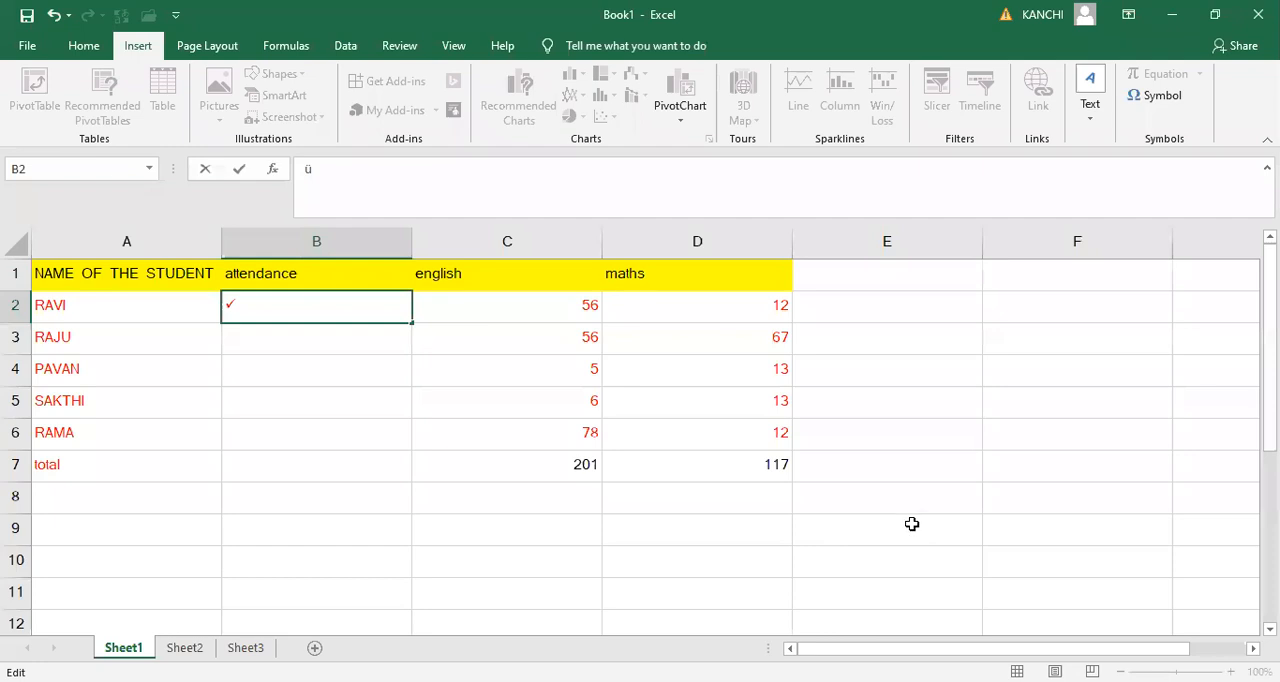
key(Return)
- Insert the Wingdings cross symbol (character code 251) into attendance cell B3
key(alt+n)
key(u)
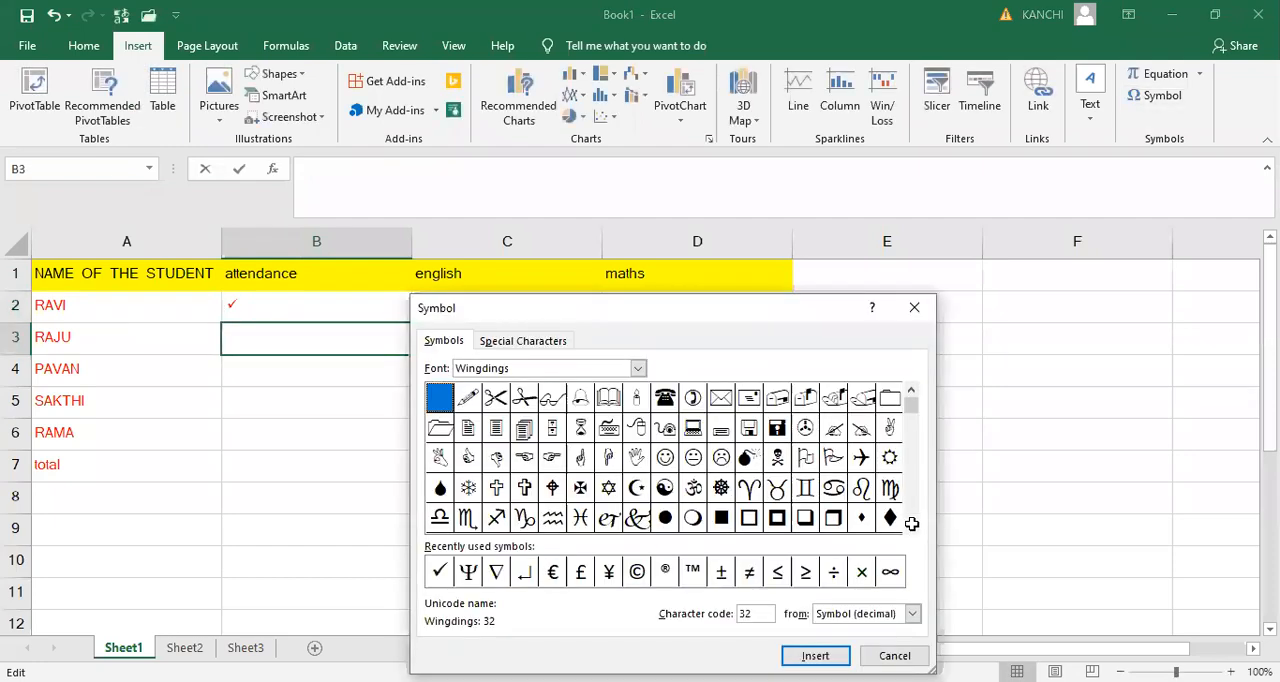
click(861, 572)
click(815, 655)
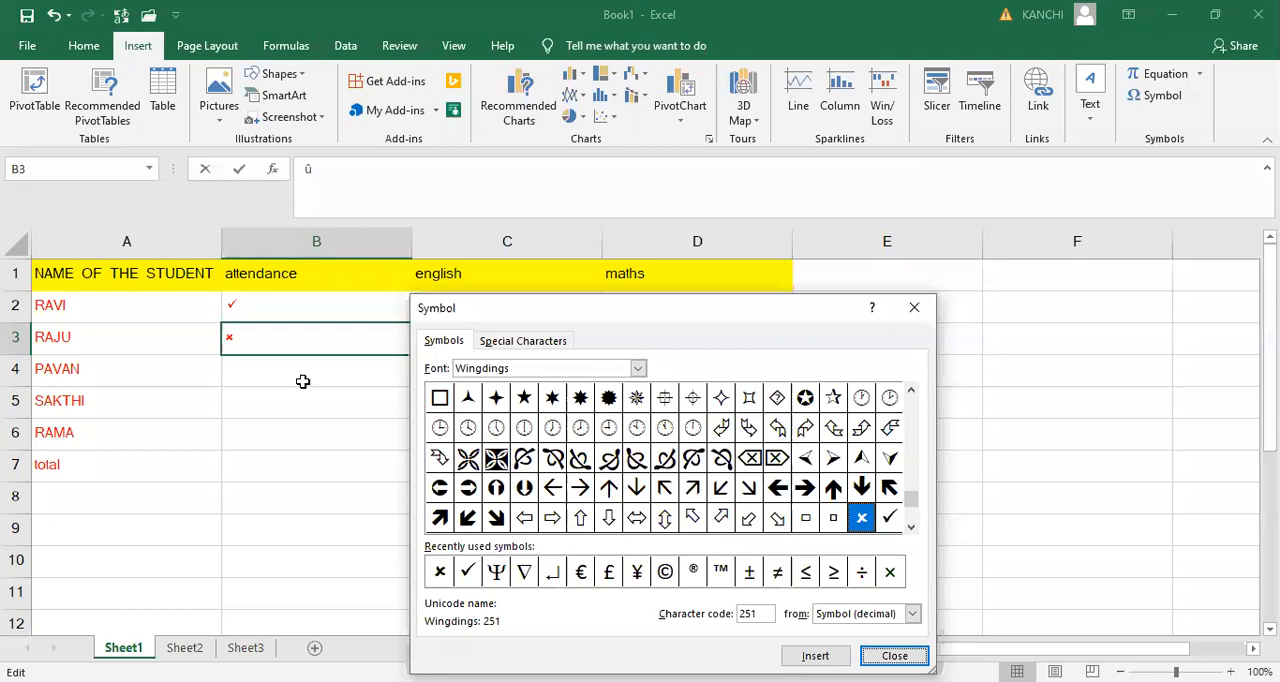
key(Return)
key(Return)
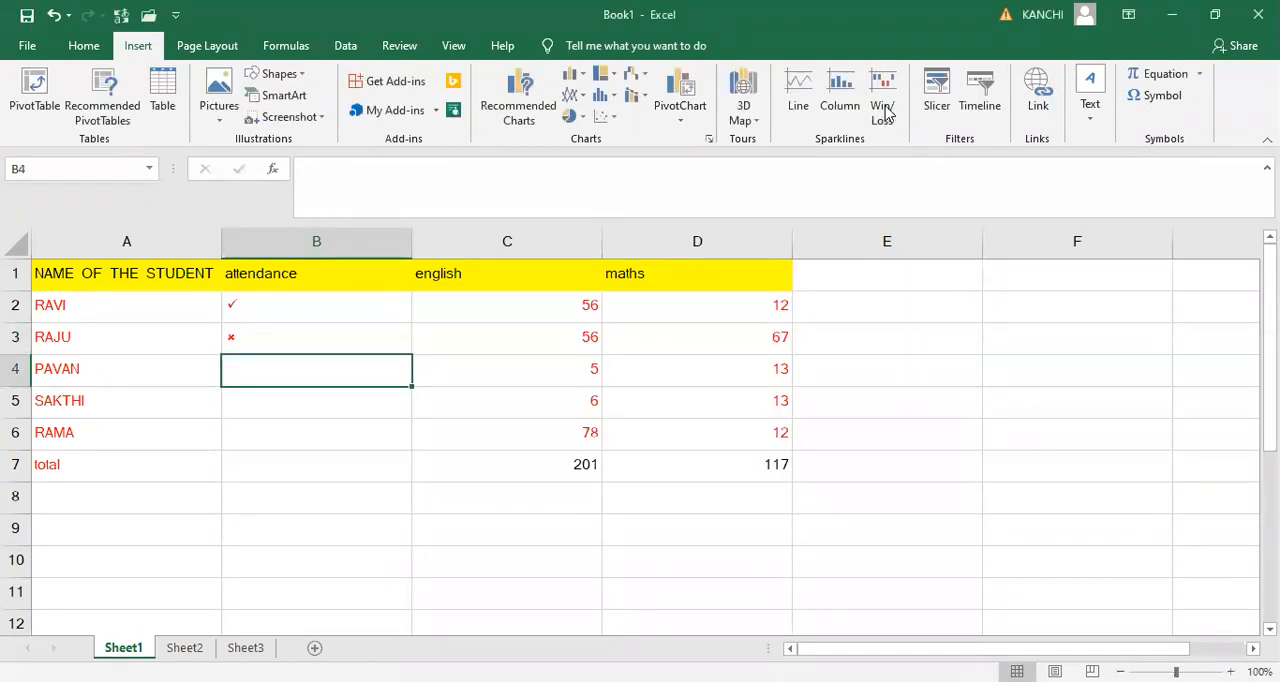
- Insert the recently used Wingdings check mark (character code 252) into attendance cell B4
click(1155, 100)
click(467, 572)
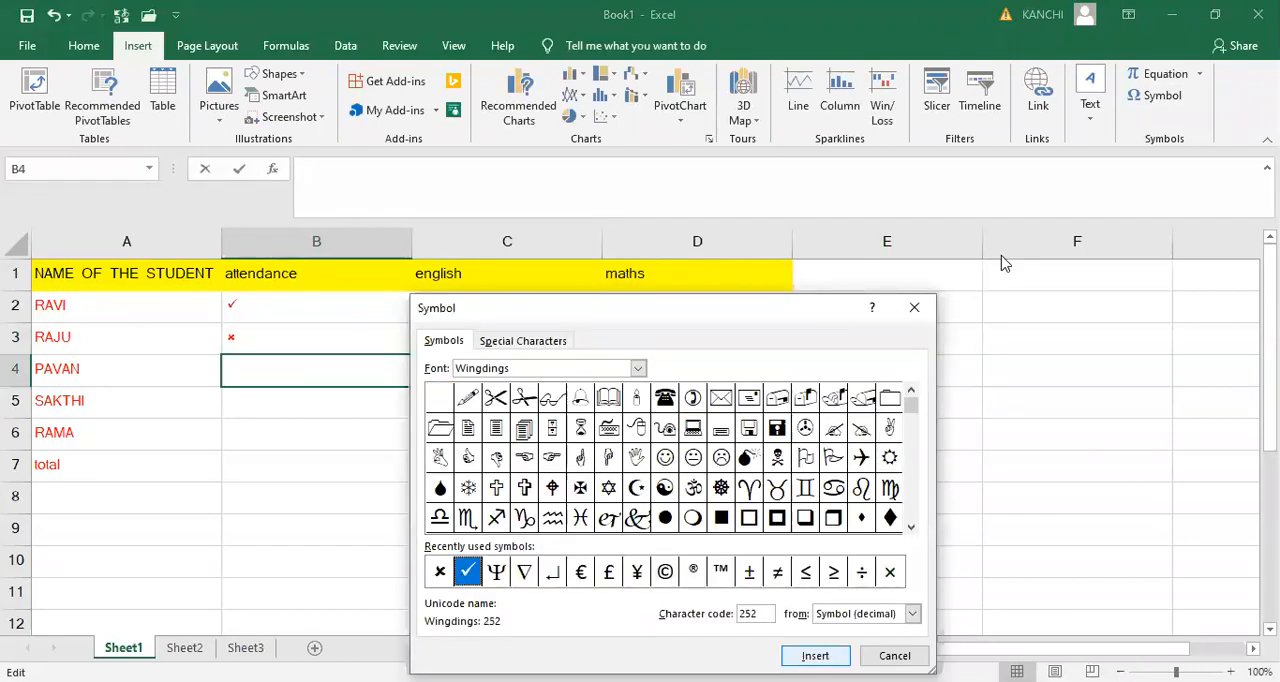
key(Return)
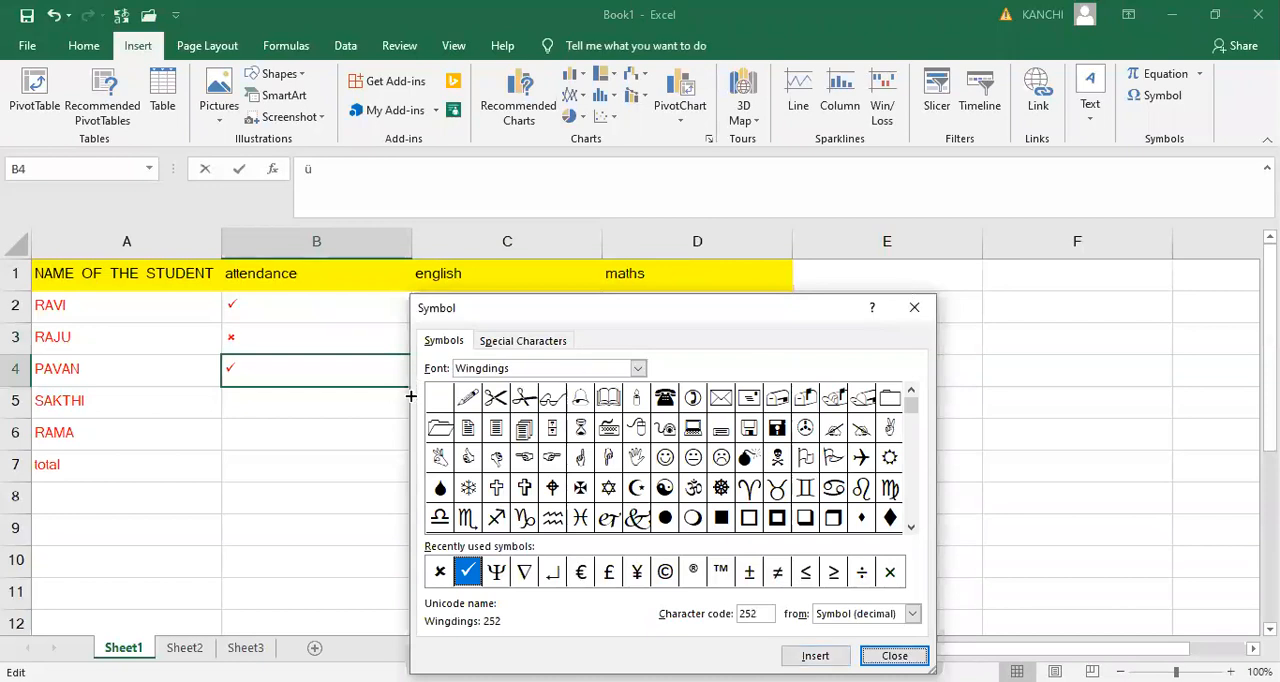
- Fill the check mark from B4 down through B7
drag(411, 386, 471, 465)
click(471, 465)
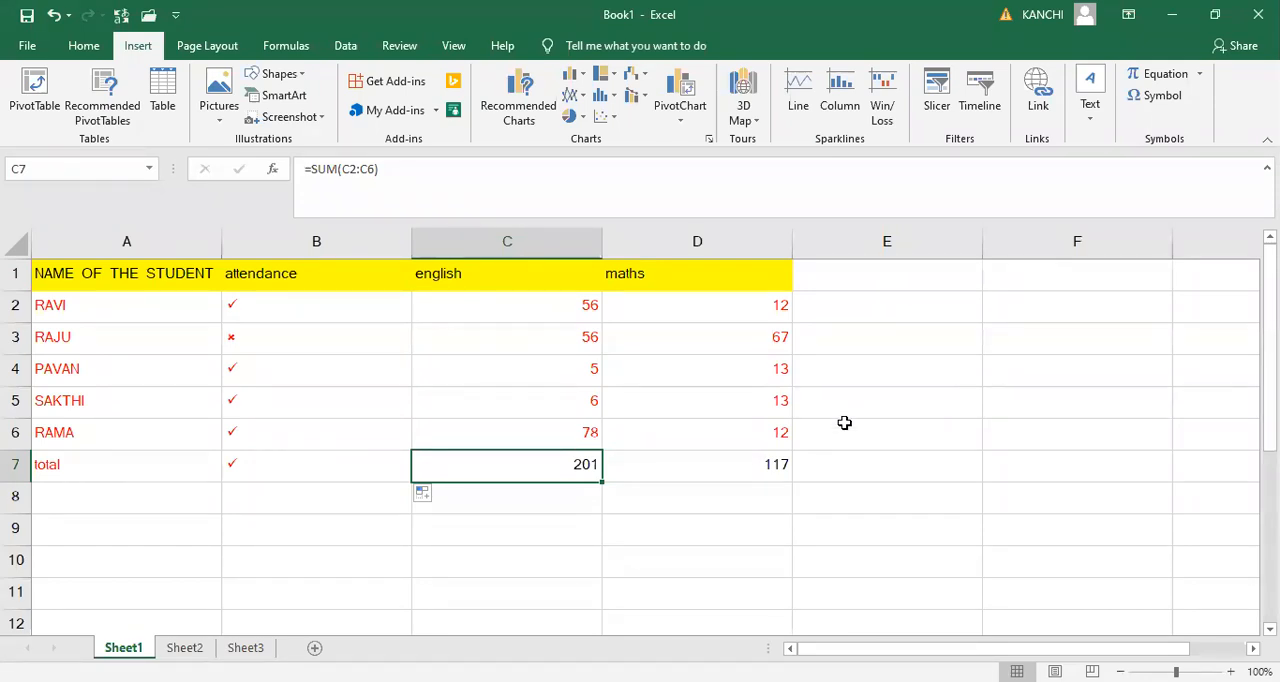
click(825, 575)
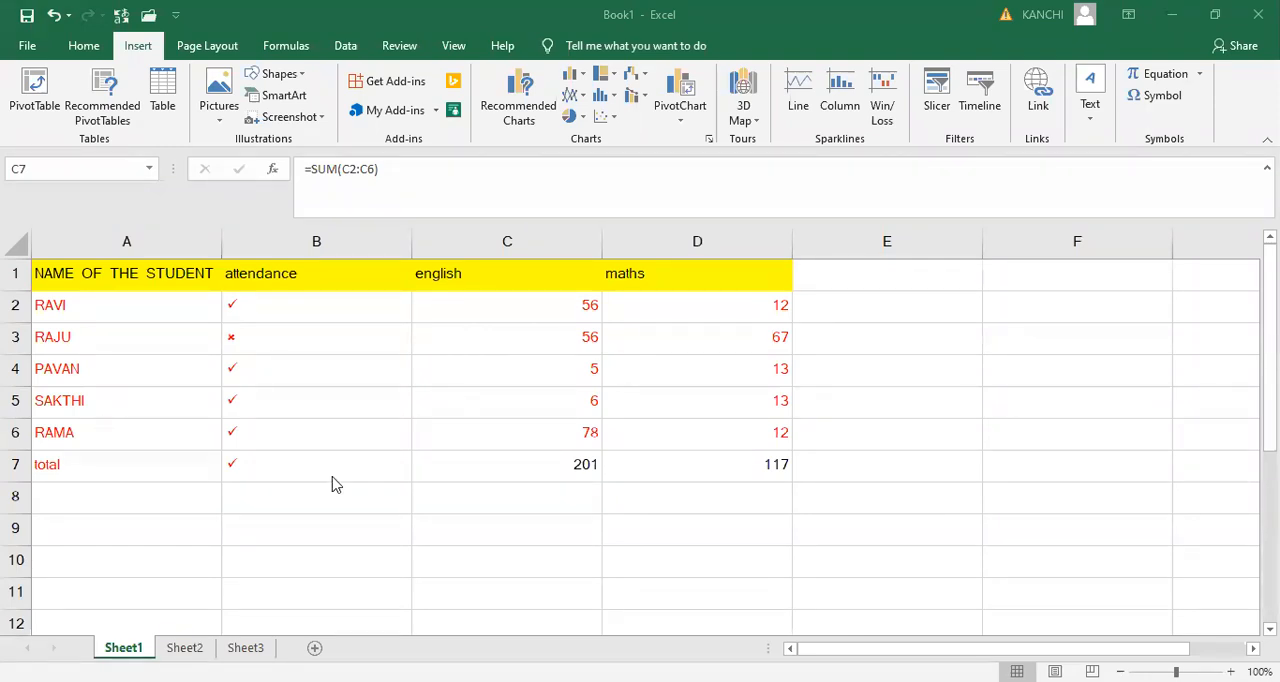
- Switch Sheet1 to Page Layout view and look over the marks table on the page
click(1055, 672)
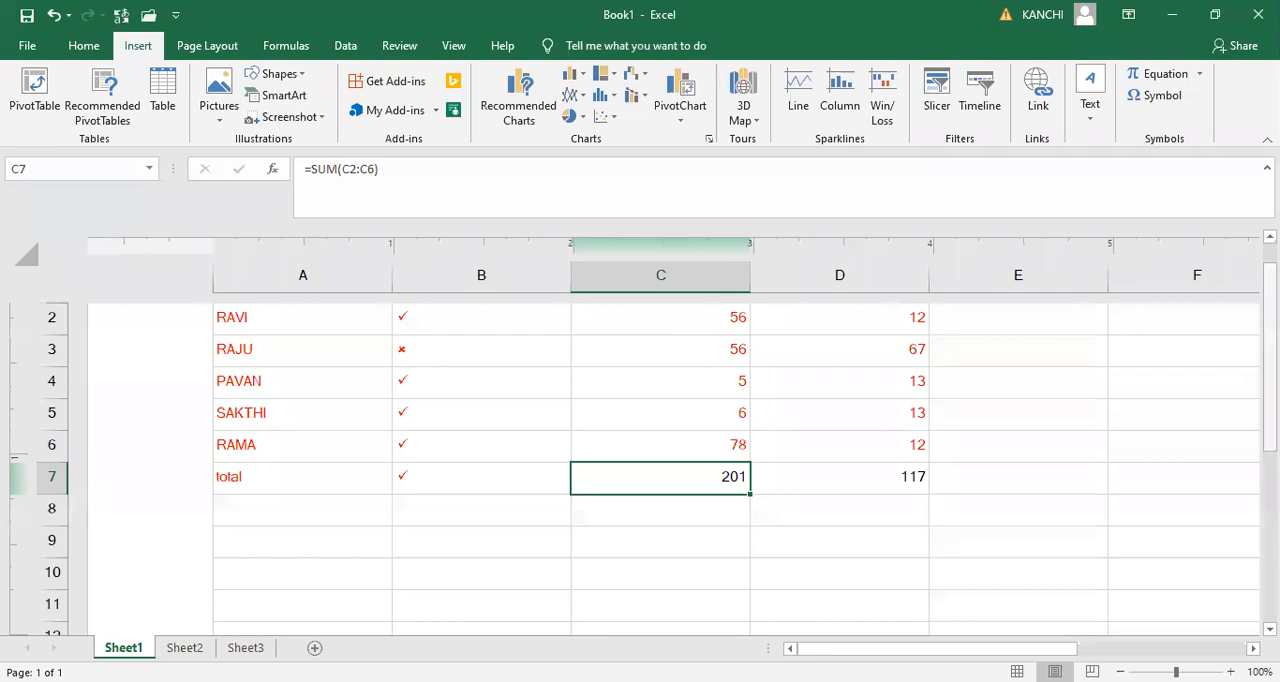
scroll(1097, 488, down, 1)
scroll(1097, 488, up, 2)
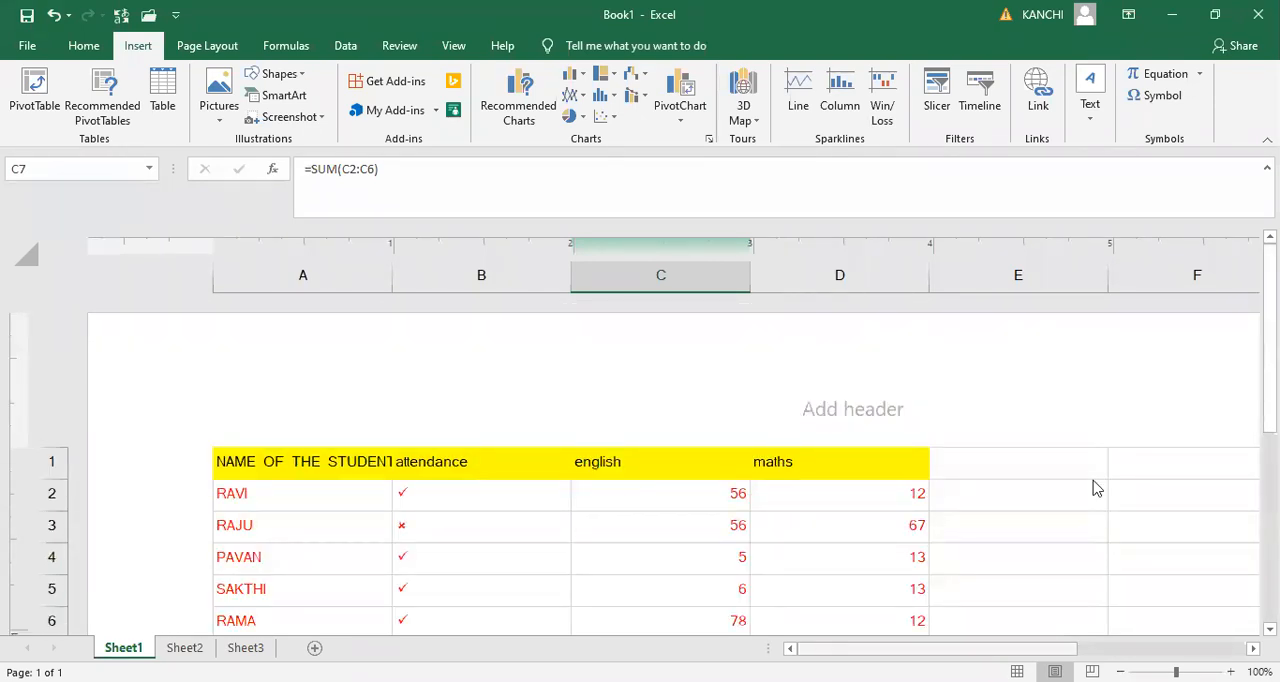
scroll(1097, 488, right, 2)
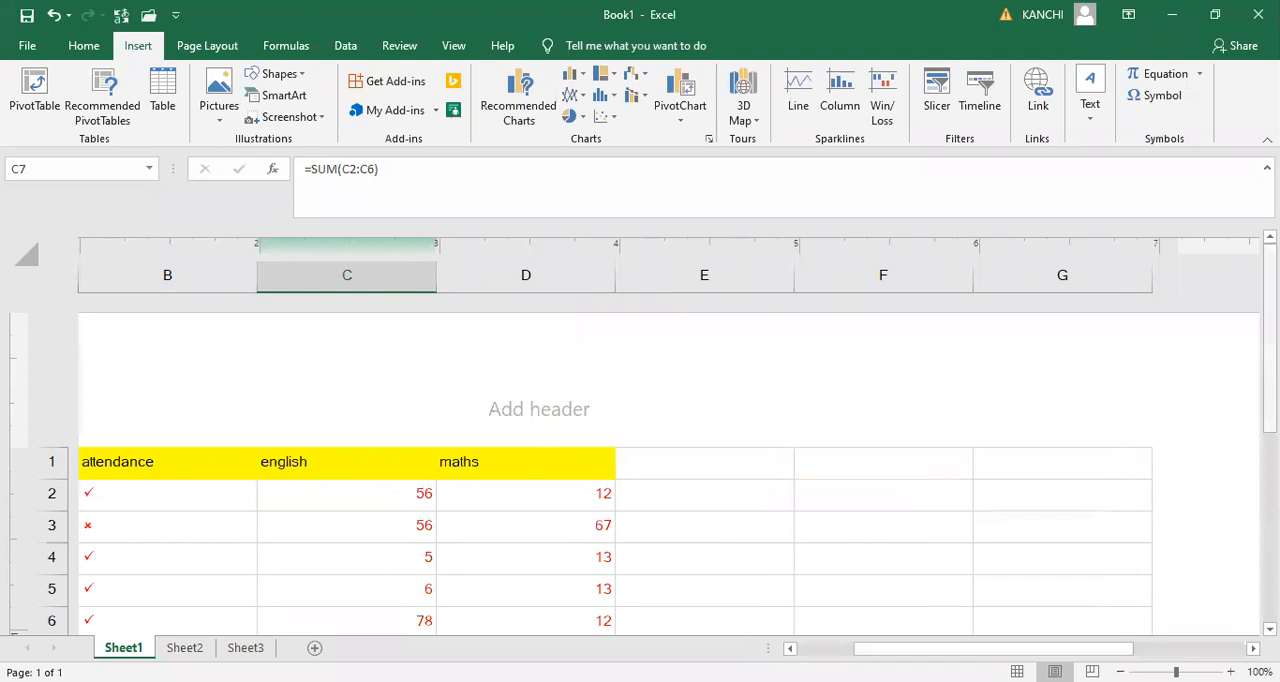
scroll(640, 460, down, 3)
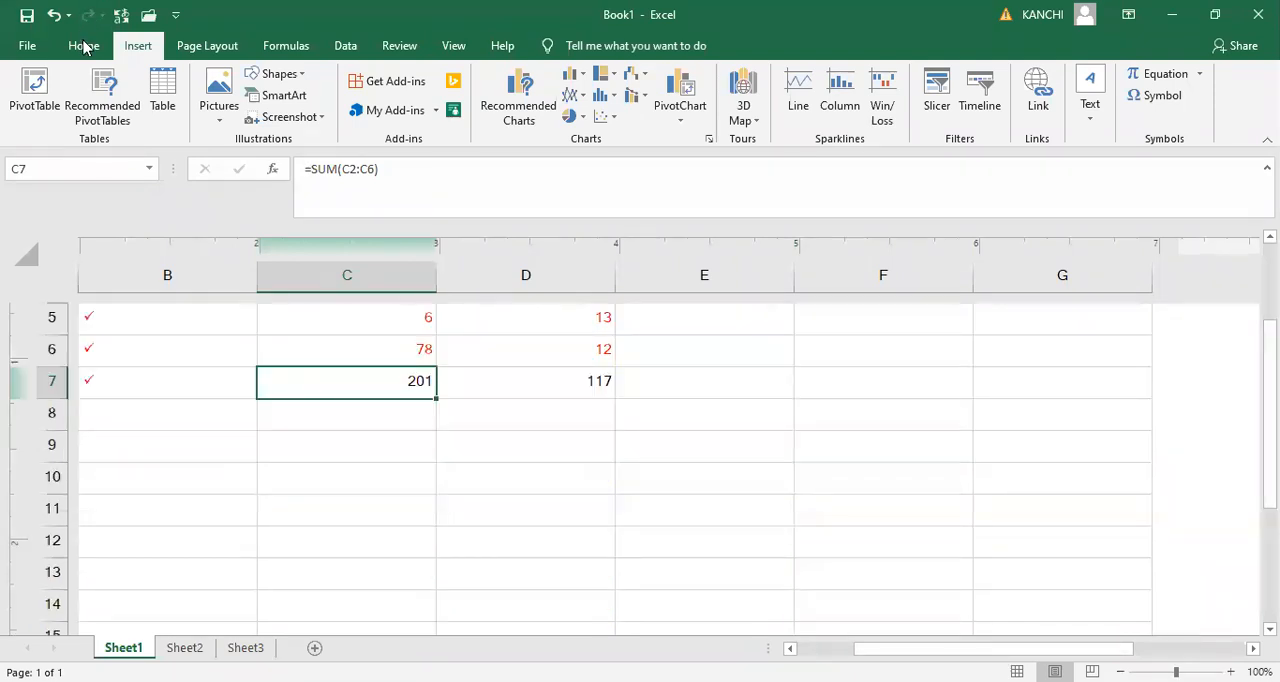
- Check the page orientation options available for the sheet
click(85, 46)
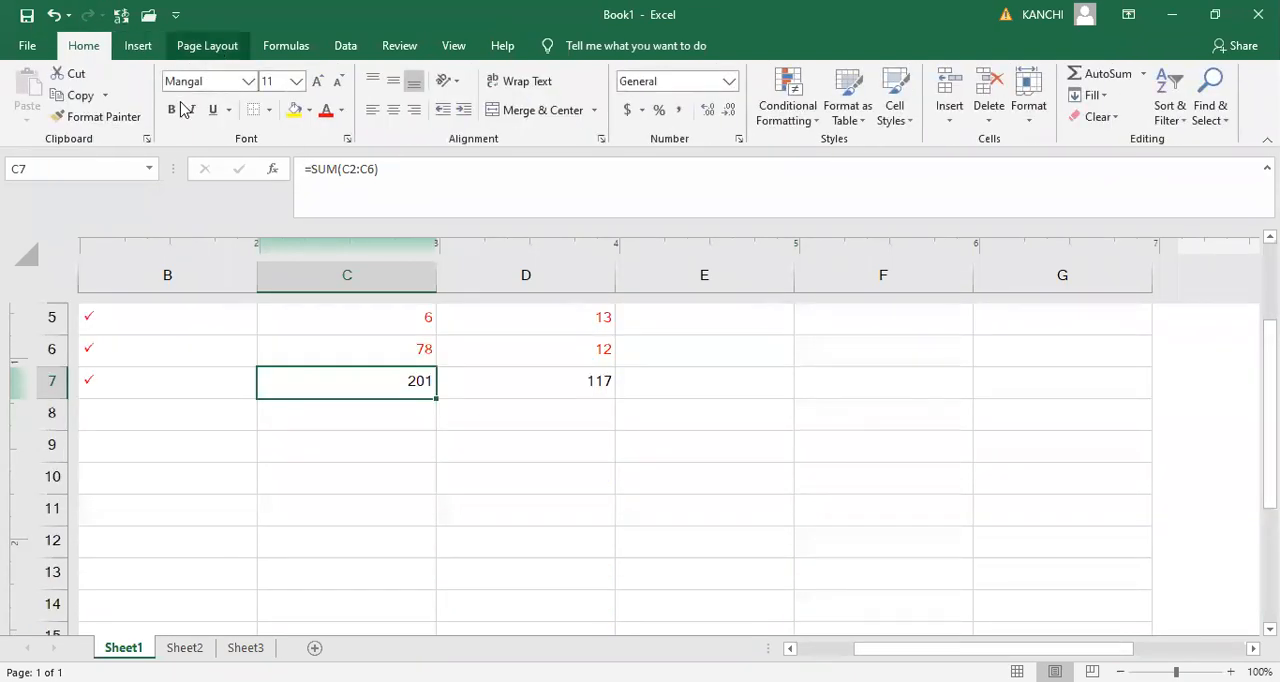
click(212, 124)
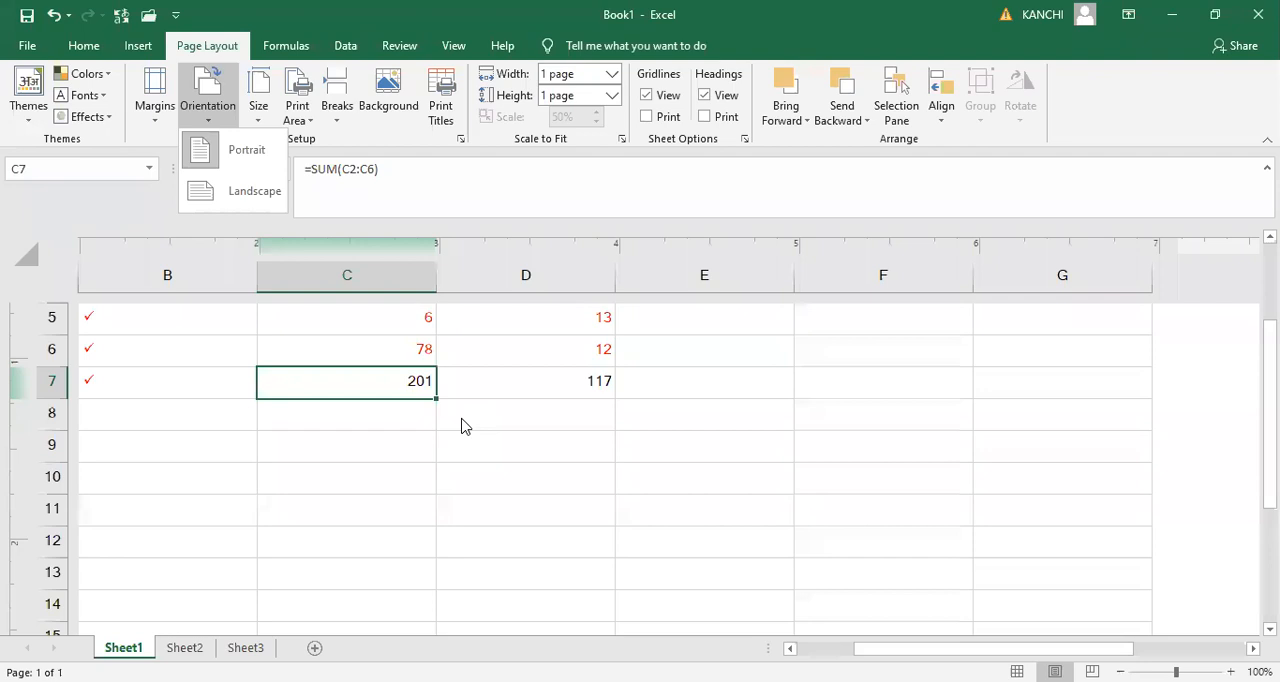
key(Escape)
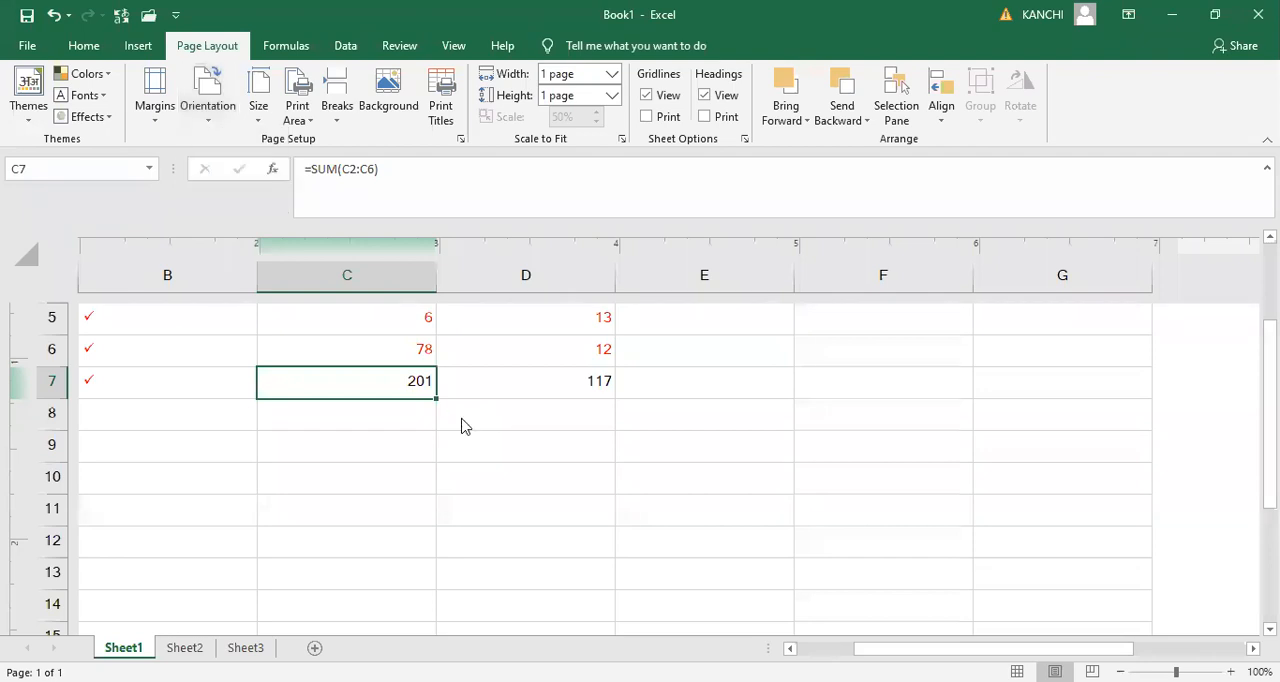
- Open the print preview, check which parts of the workbook can be printed, and set the orientation to Landscape
key(ctrl+p)
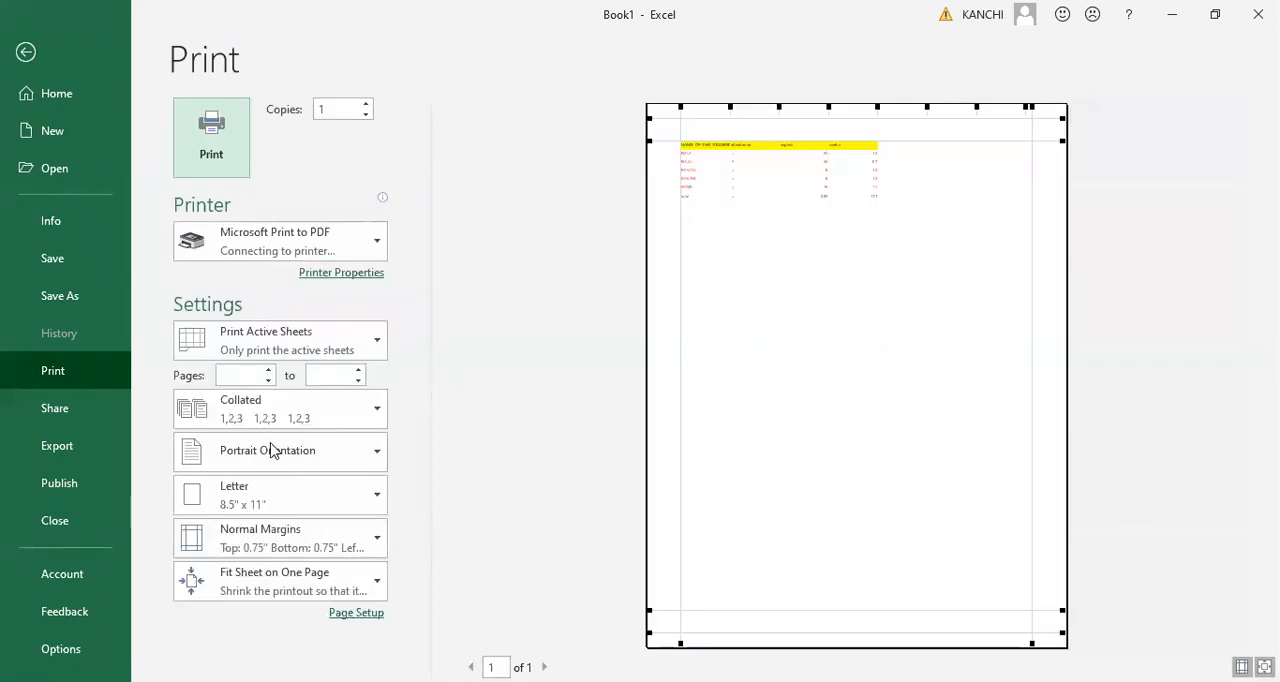
click(276, 350)
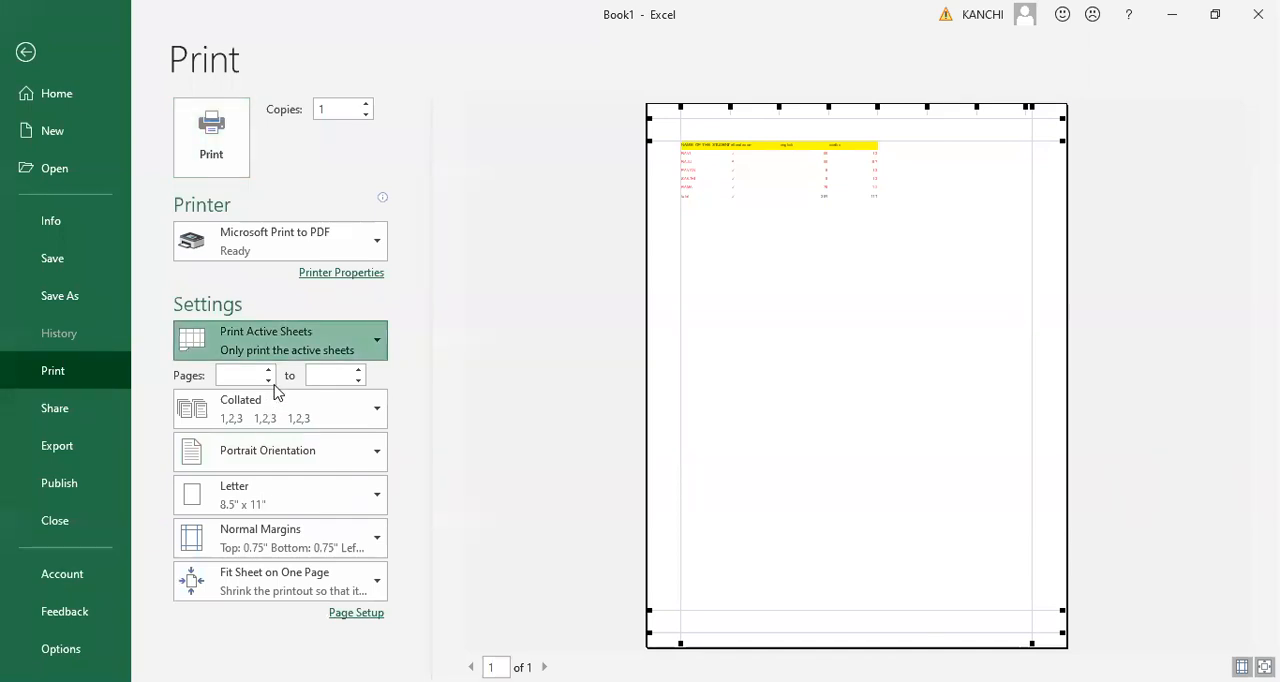
click(781, 387)
click(312, 459)
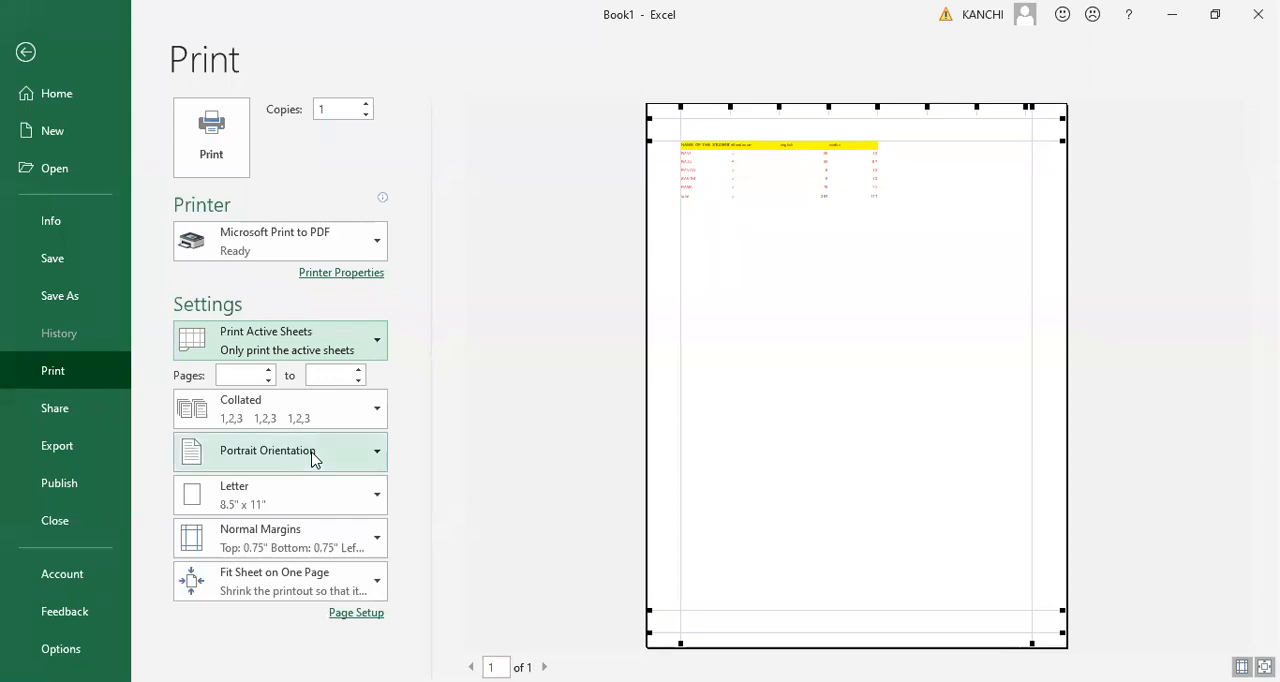
click(280, 547)
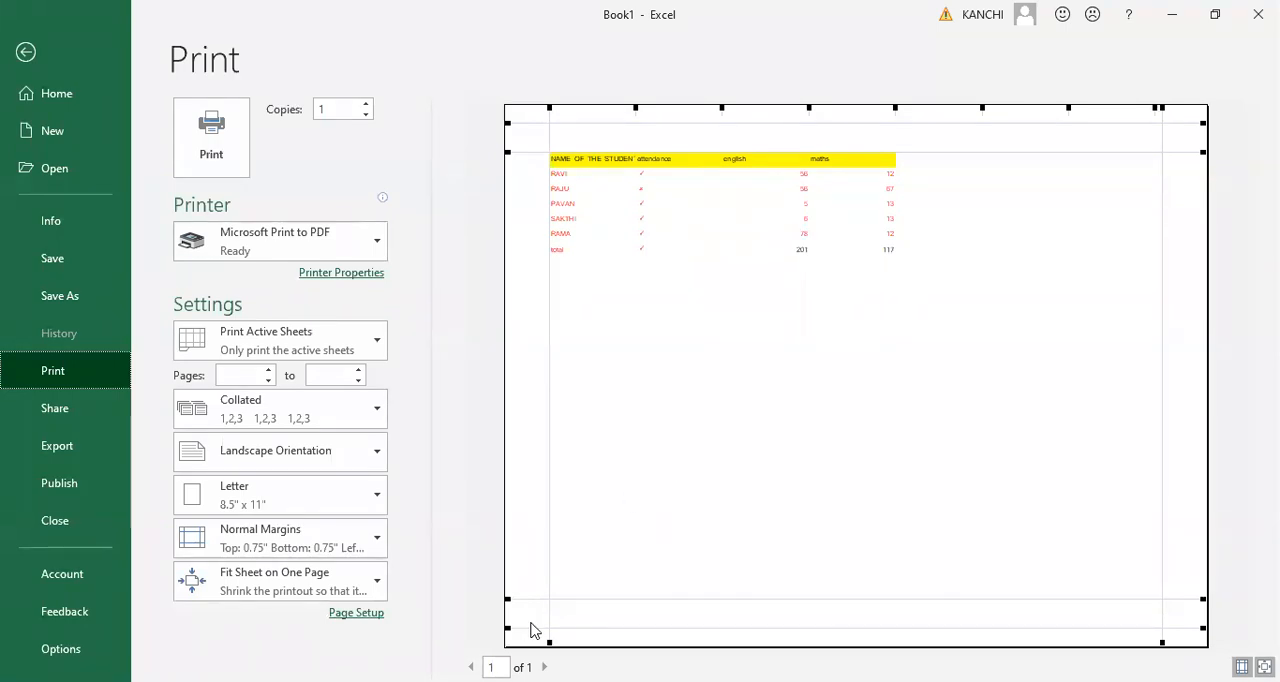
- Review the print range choices, return the orientation to Portrait, and leave the print preview
click(278, 332)
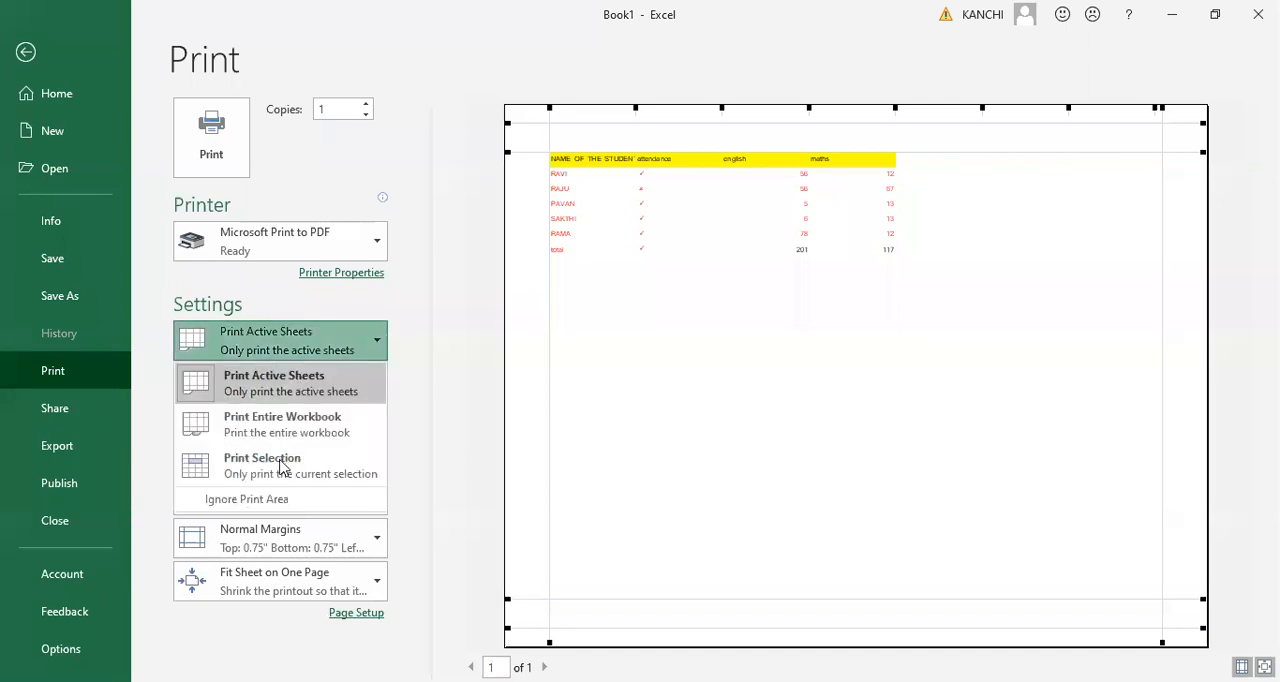
click(281, 467)
click(281, 467)
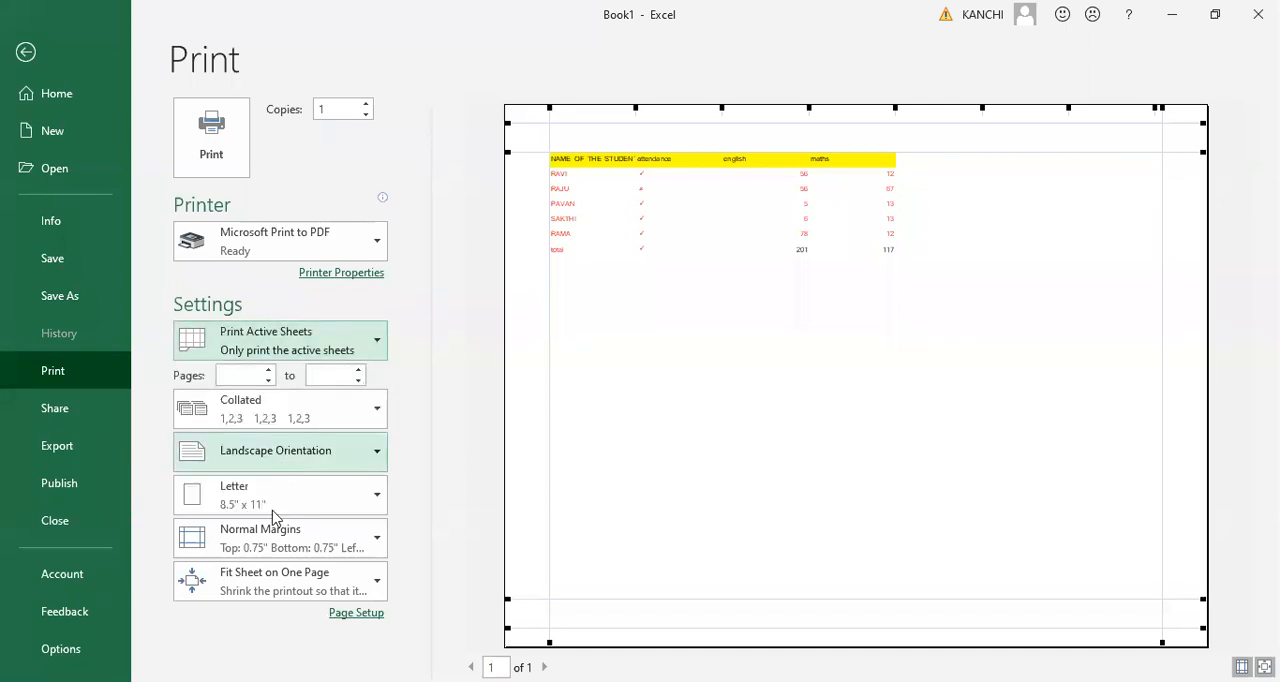
click(273, 517)
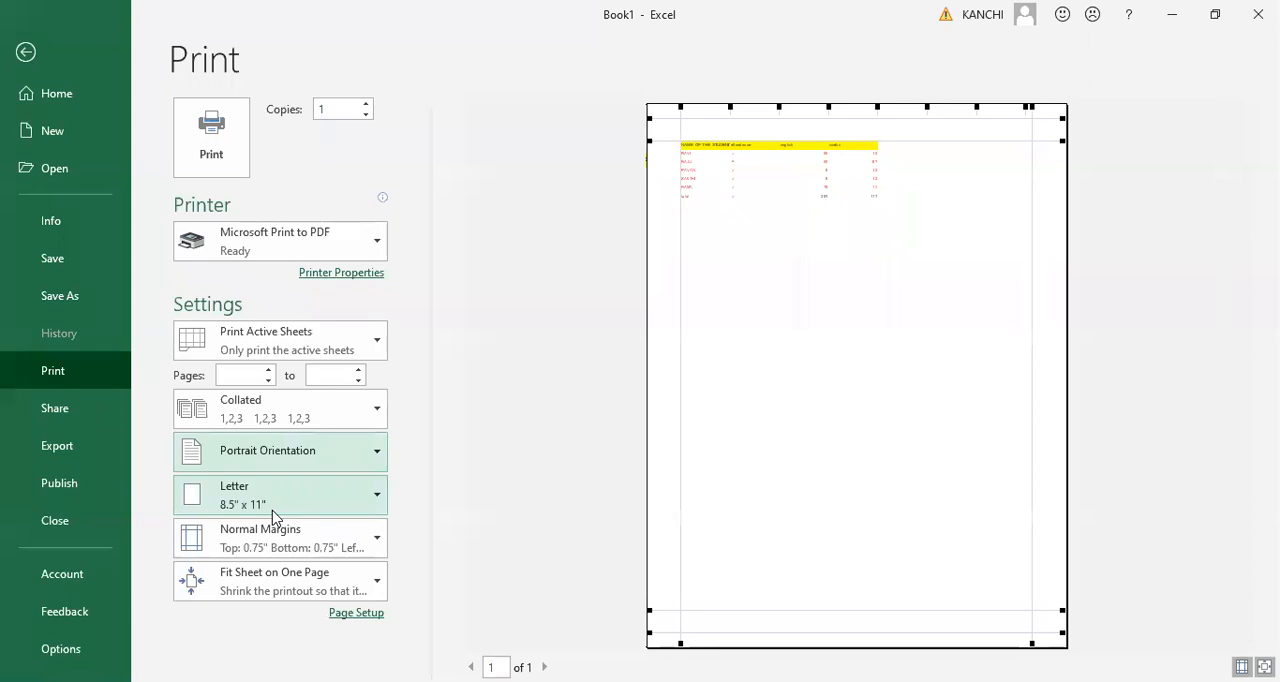
key(Escape)
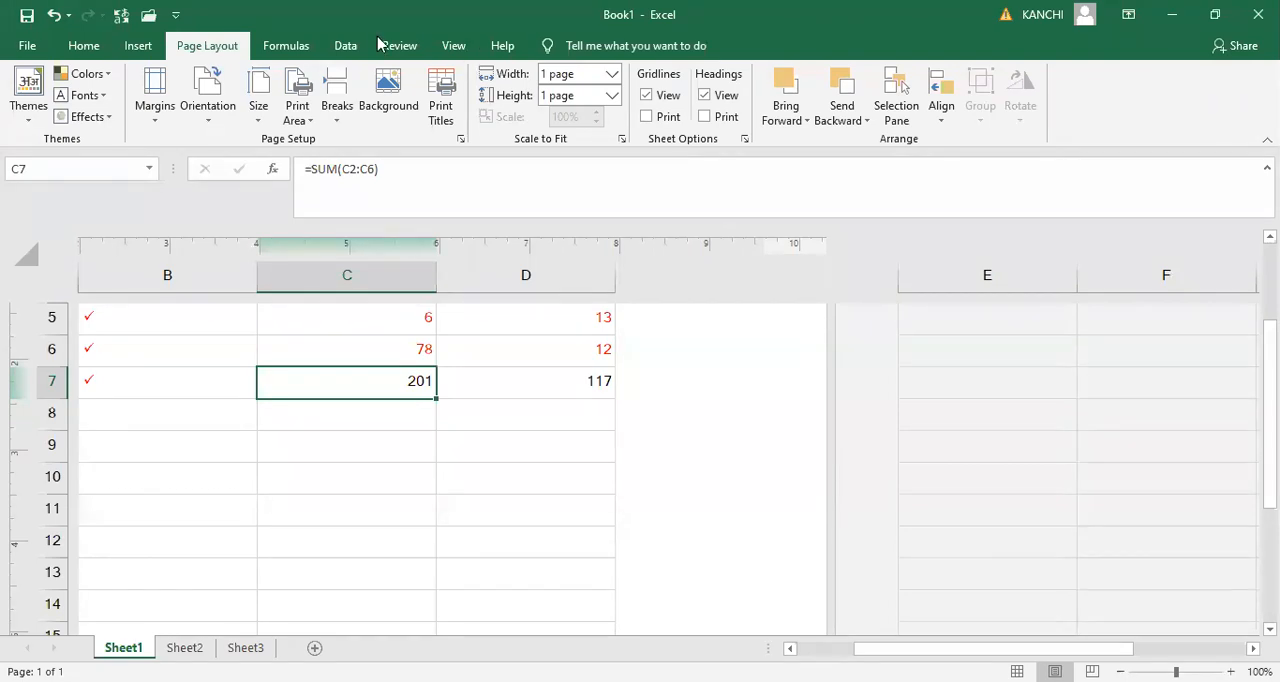
- Insert the built-in Area of Circle equation and widen its box across columns B to D in Normal view
click(137, 47)
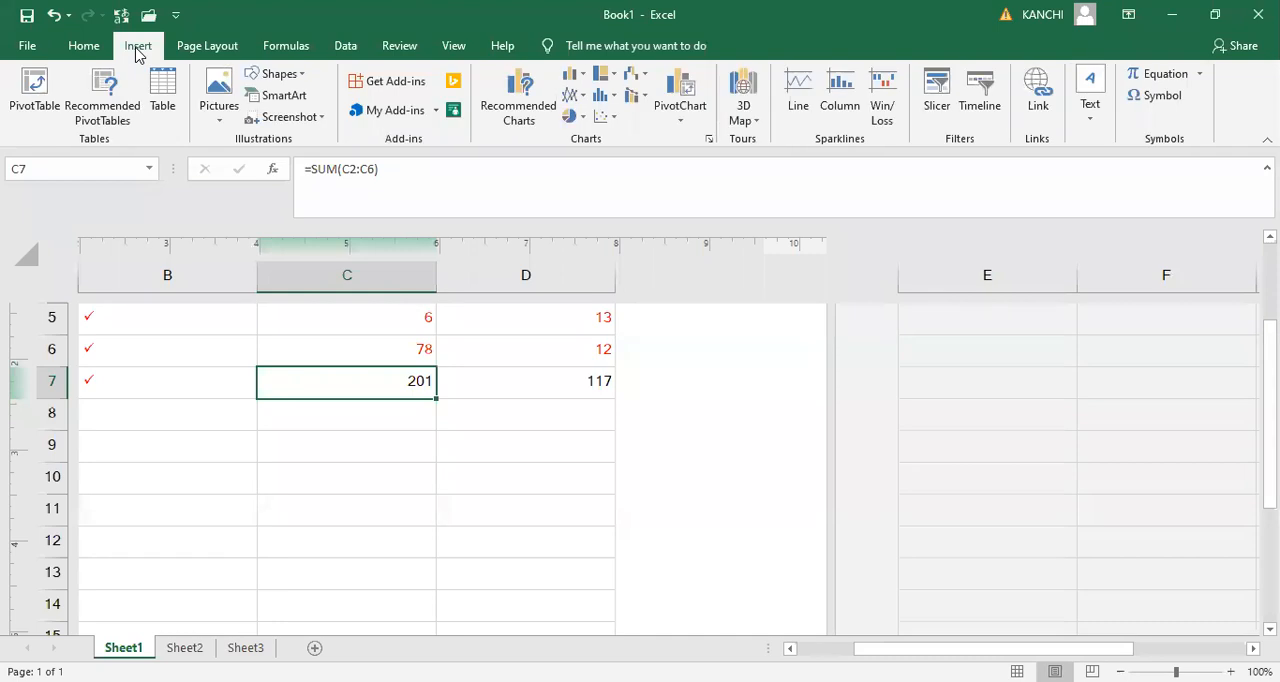
click(1199, 80)
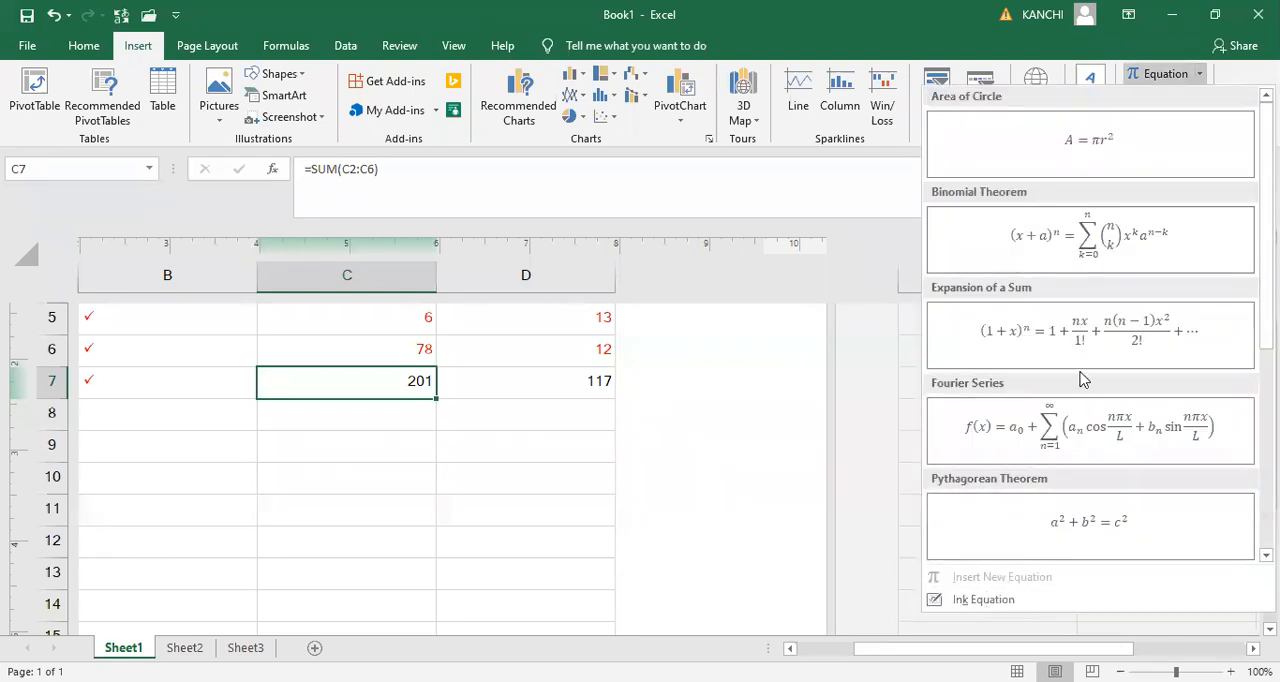
click(1125, 145)
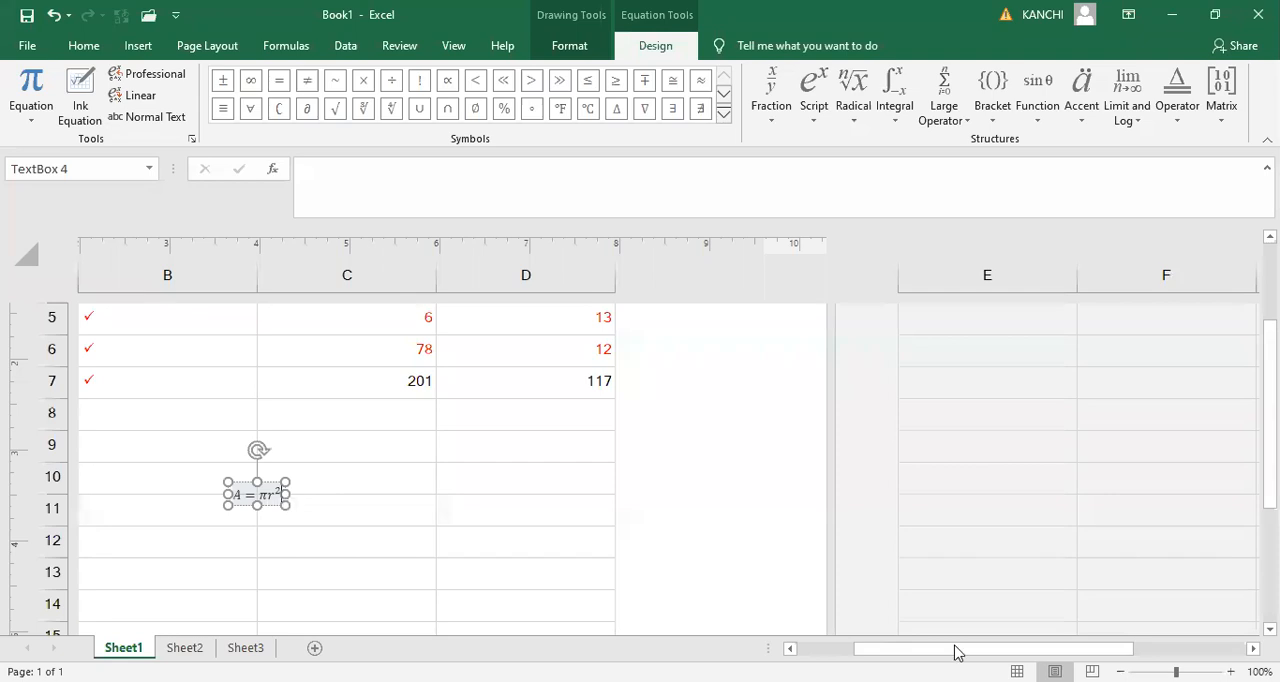
click(1017, 672)
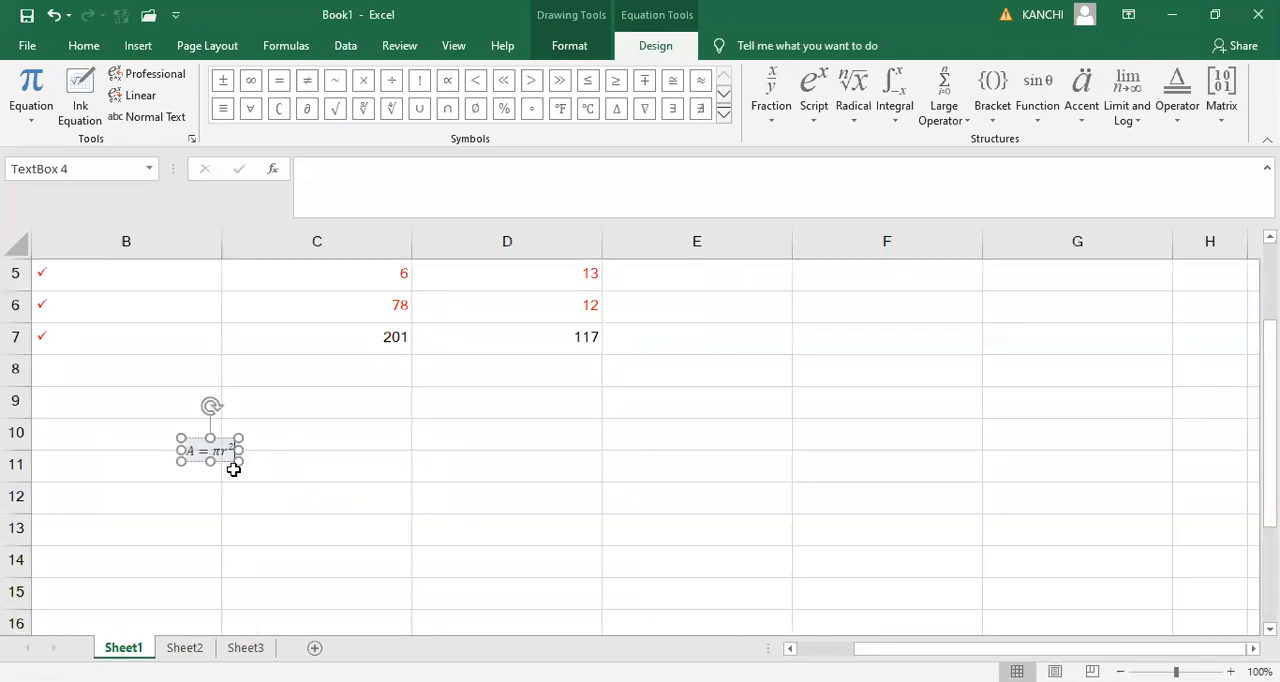
drag(238, 456, 577, 591)
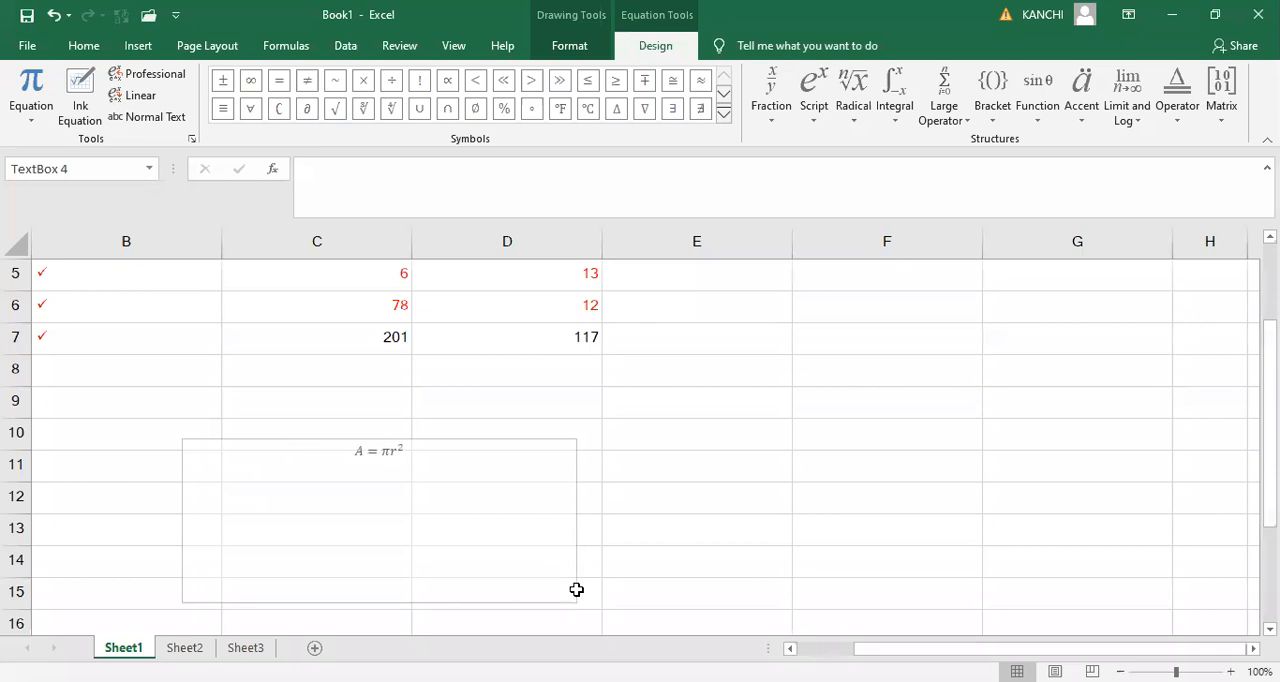
- Delete πr² from the equation, keeping only "A ="
click(410, 450)
click(410, 450)
key(BackSpace)
key(BackSpace)
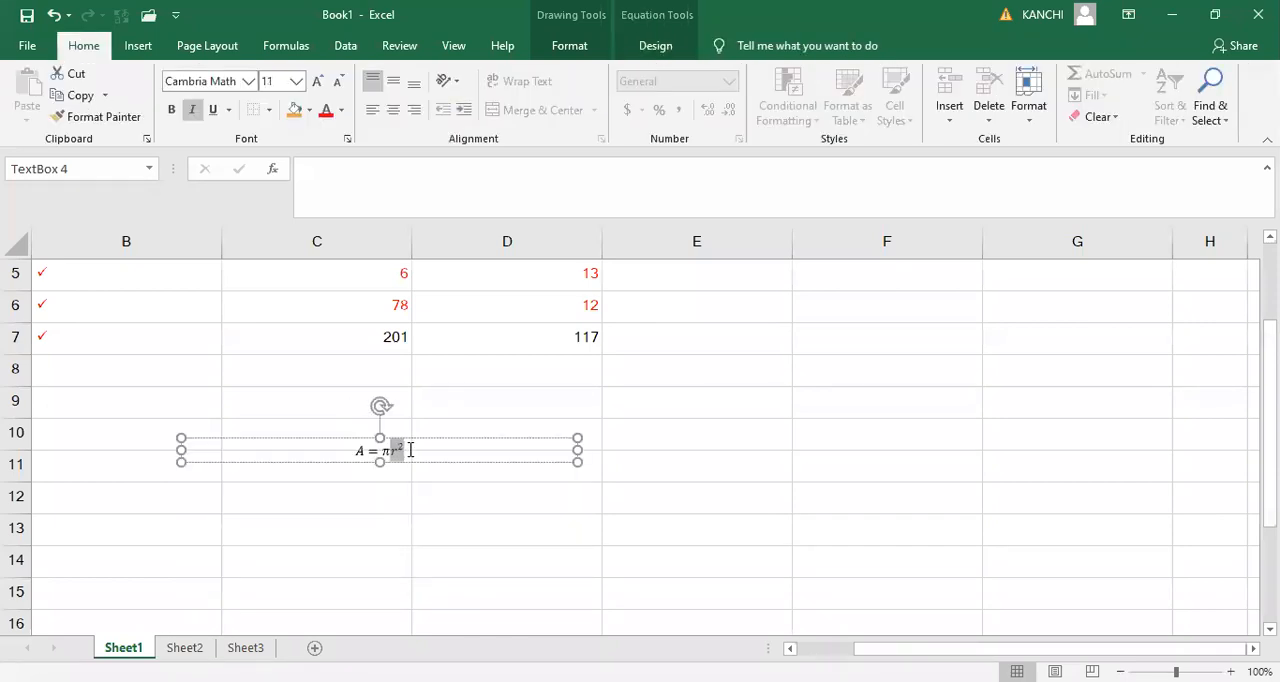
key(BackSpace)
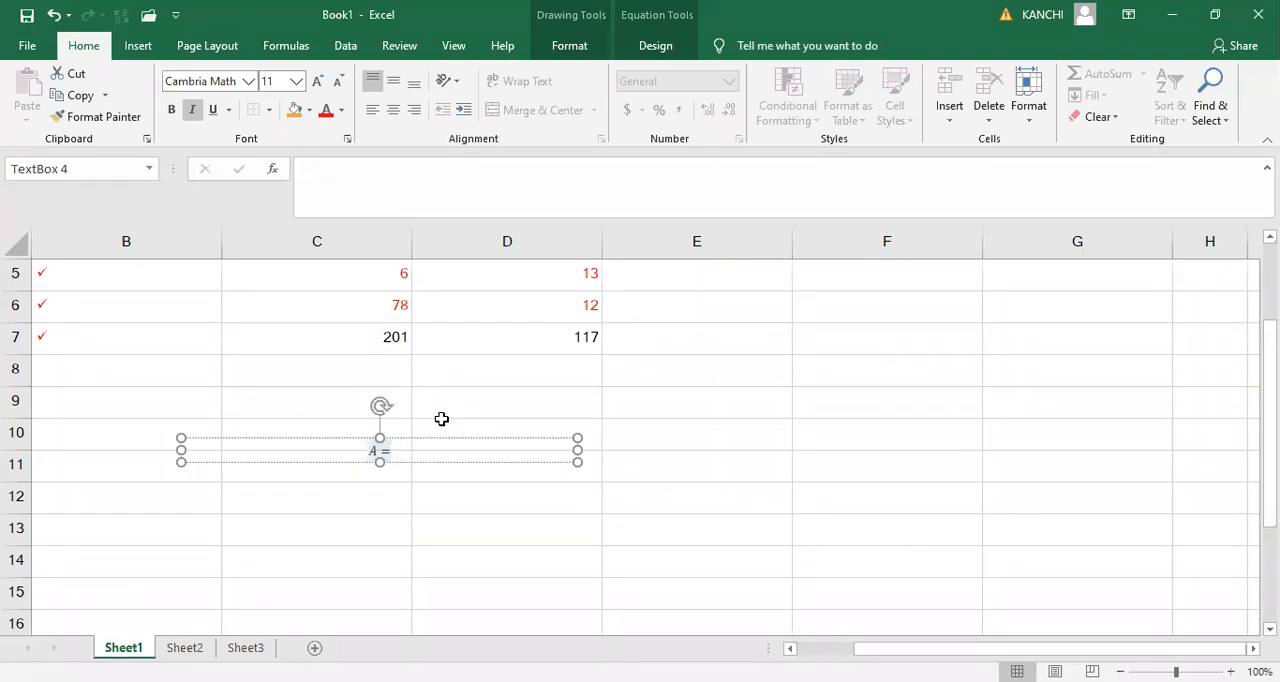
- Try a plain square root after the equals sign and remove it
click(656, 45)
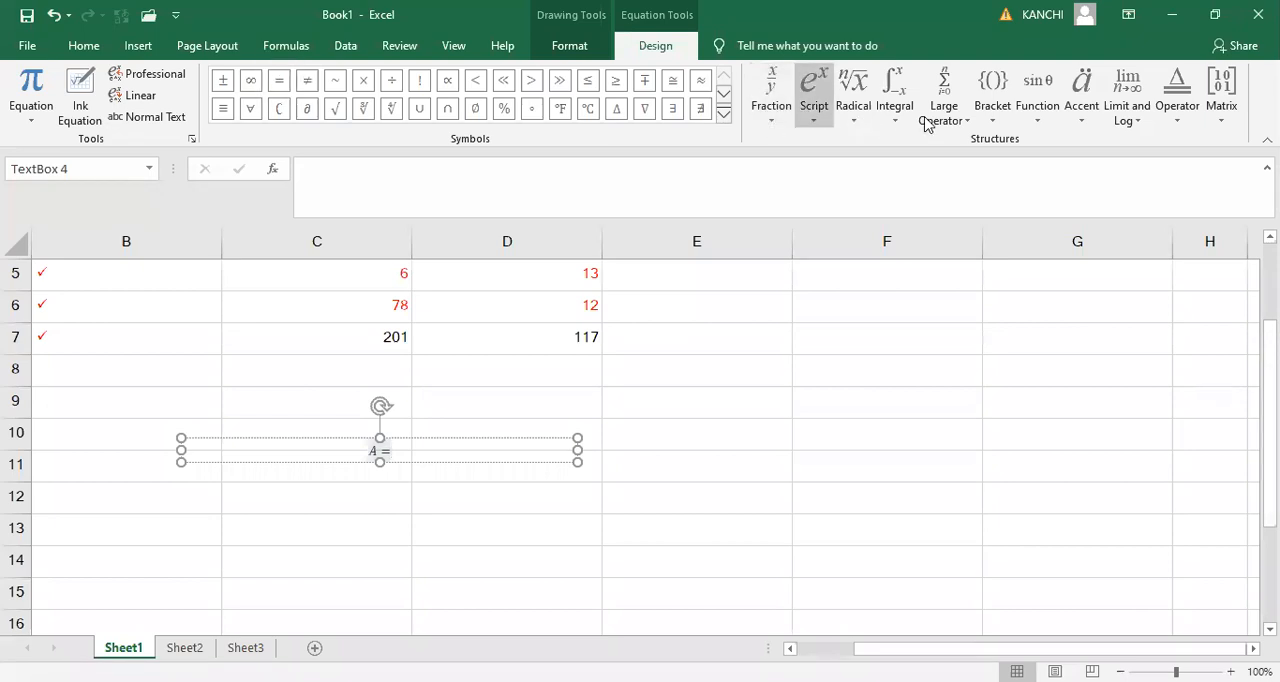
click(856, 112)
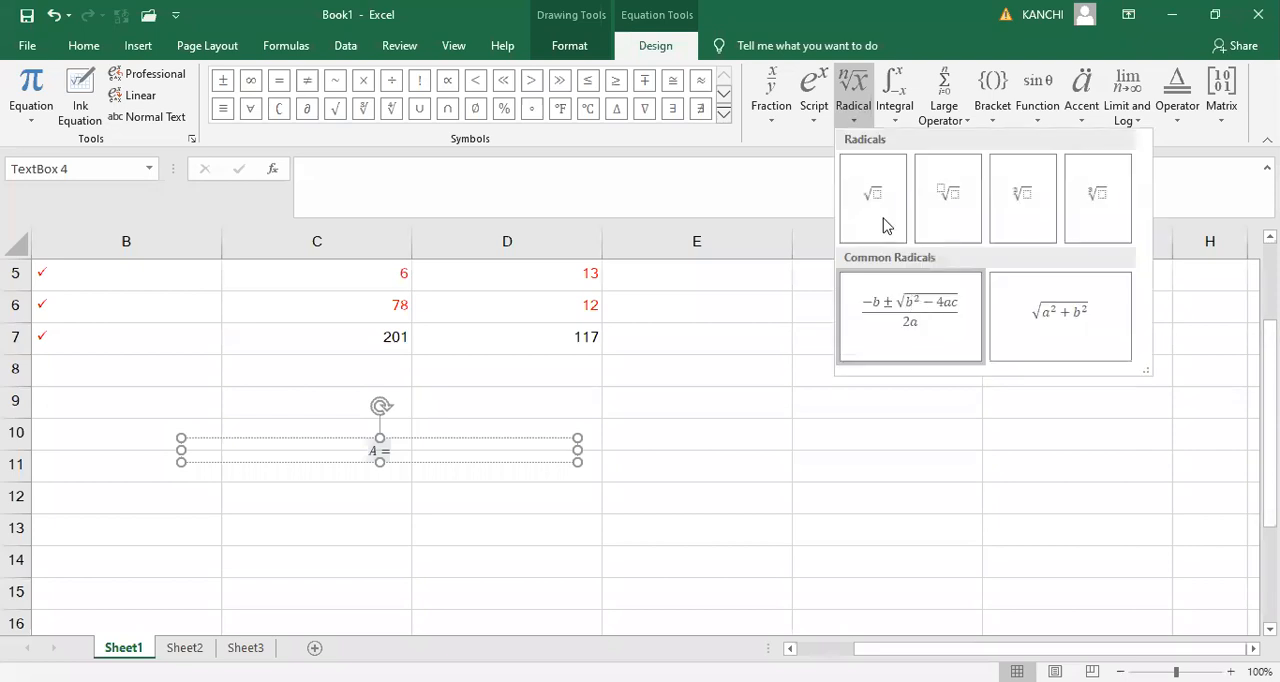
click(873, 198)
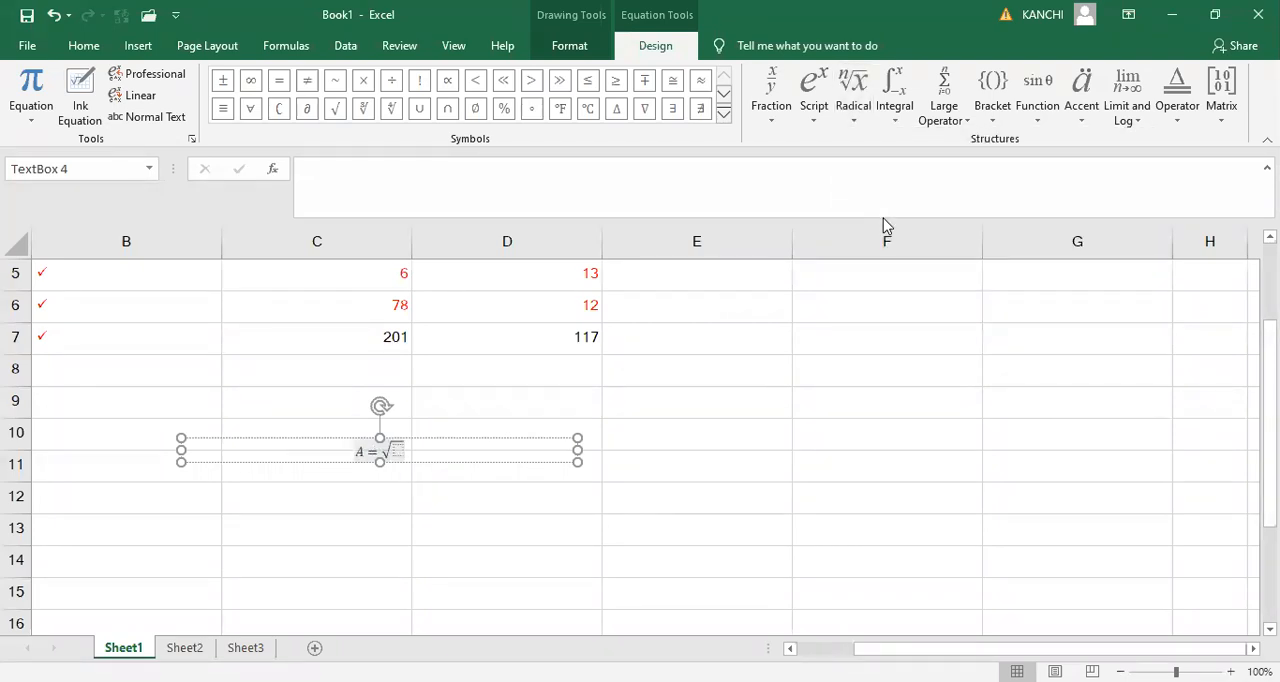
key(BackSpace)
- Complete the equation with a radical of degree 3 and x under the root
click(810, 124)
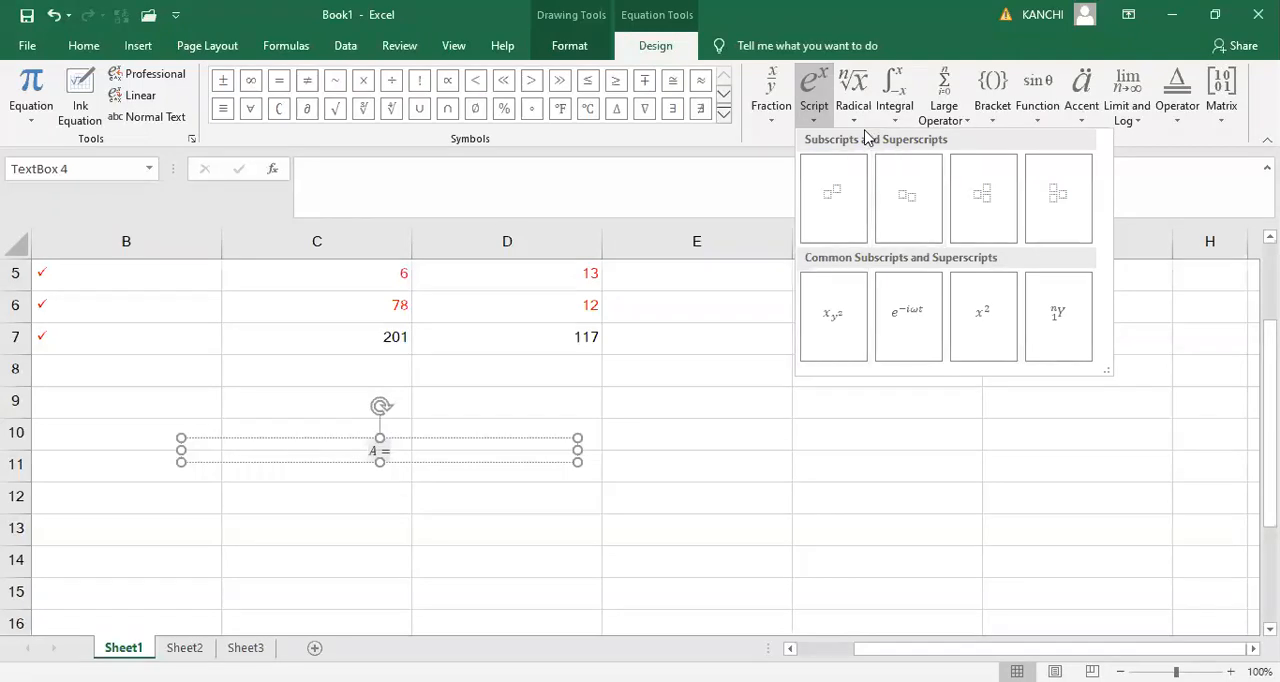
click(855, 122)
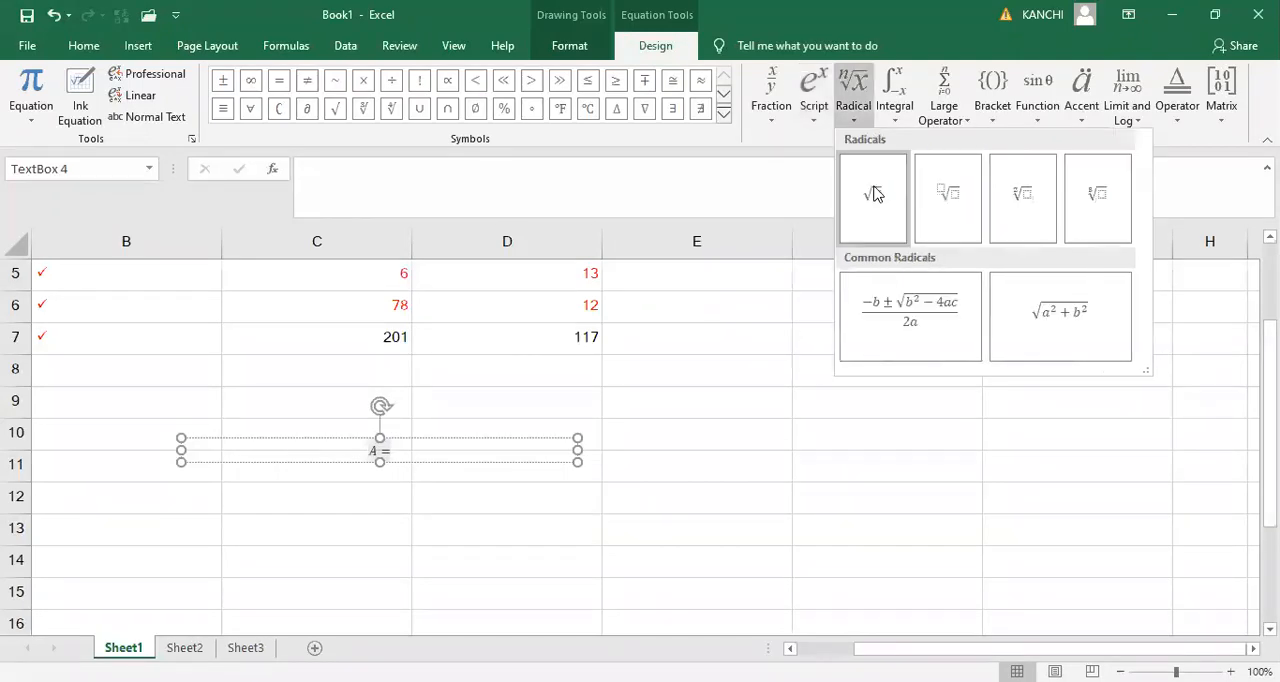
click(937, 192)
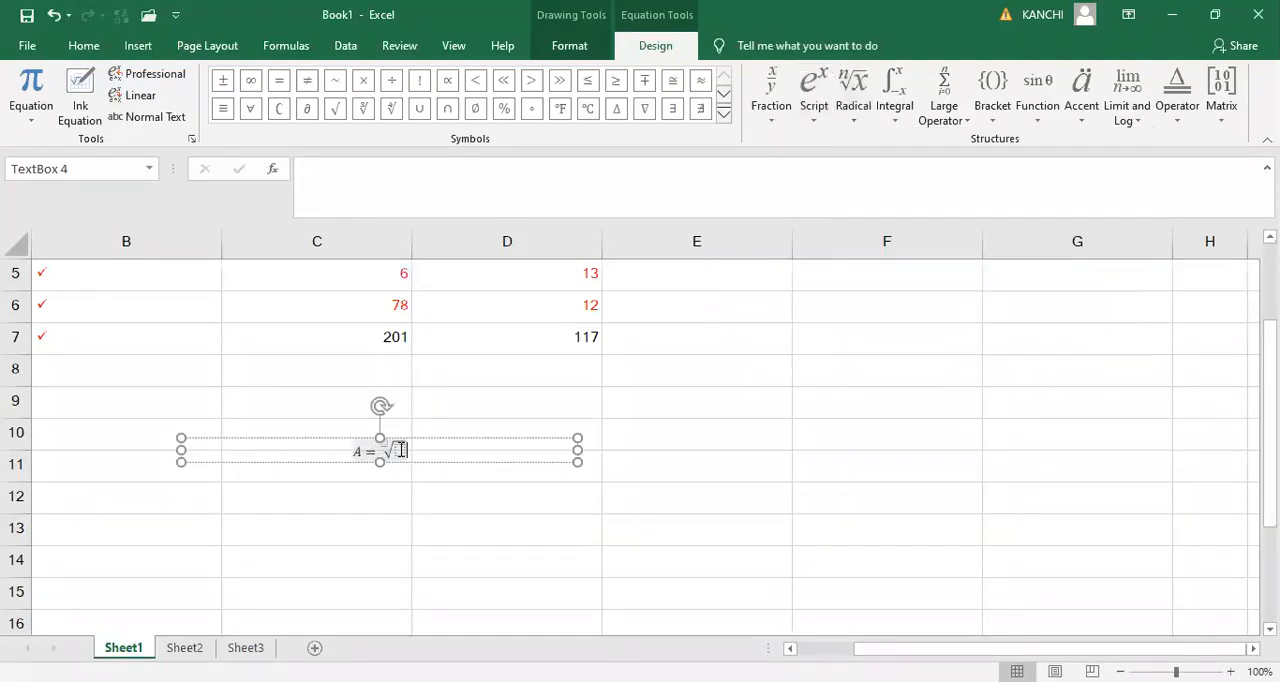
click(399, 451)
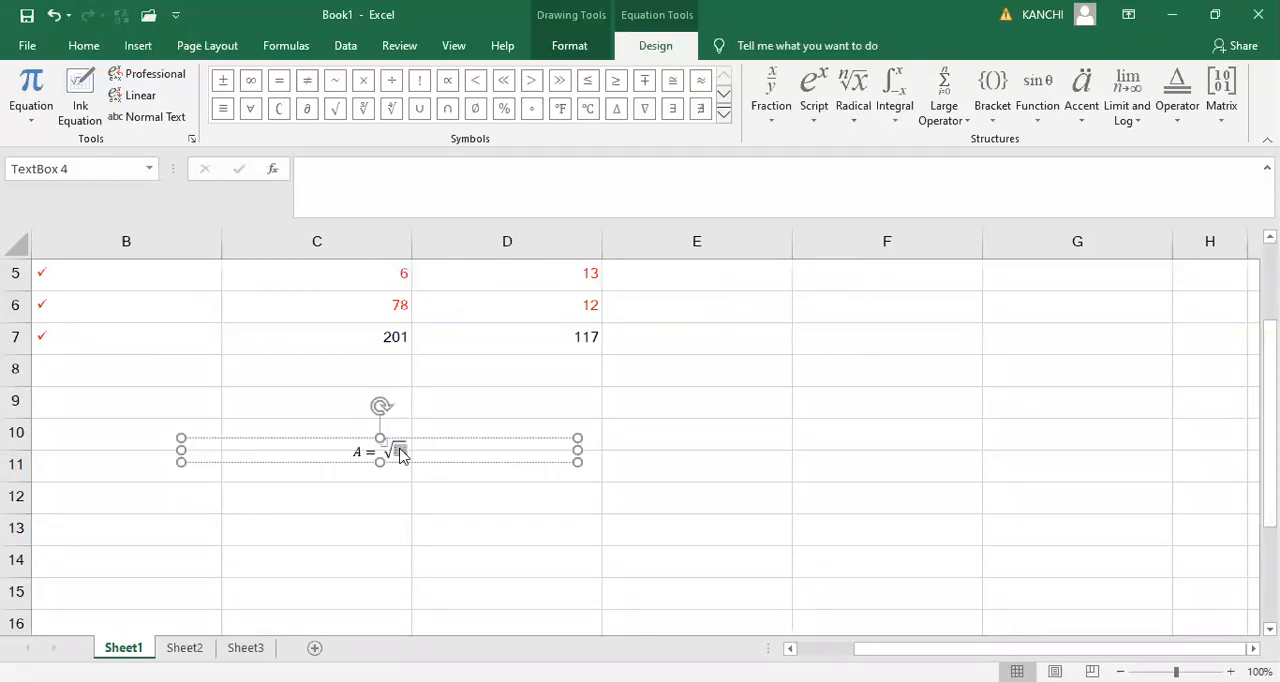
text(x)
click(428, 491)
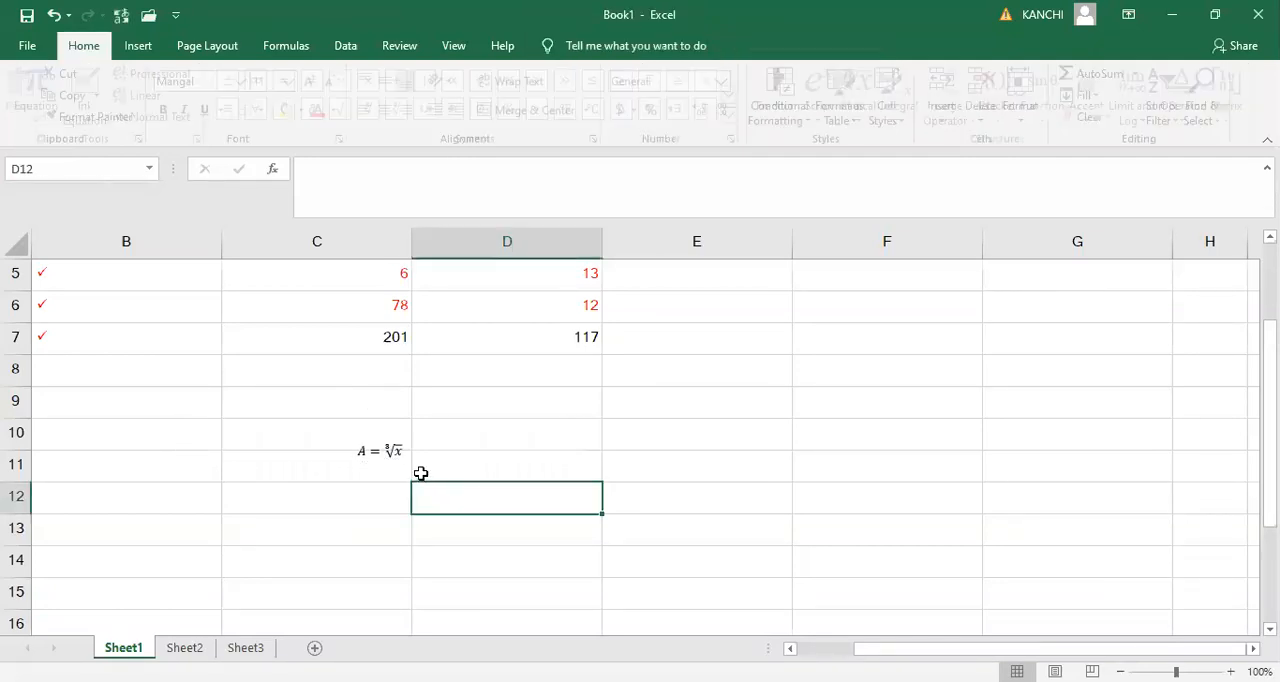
- Extend the equation's box down to row 20 and enlarge the whole equation to font size 28
click(404, 442)
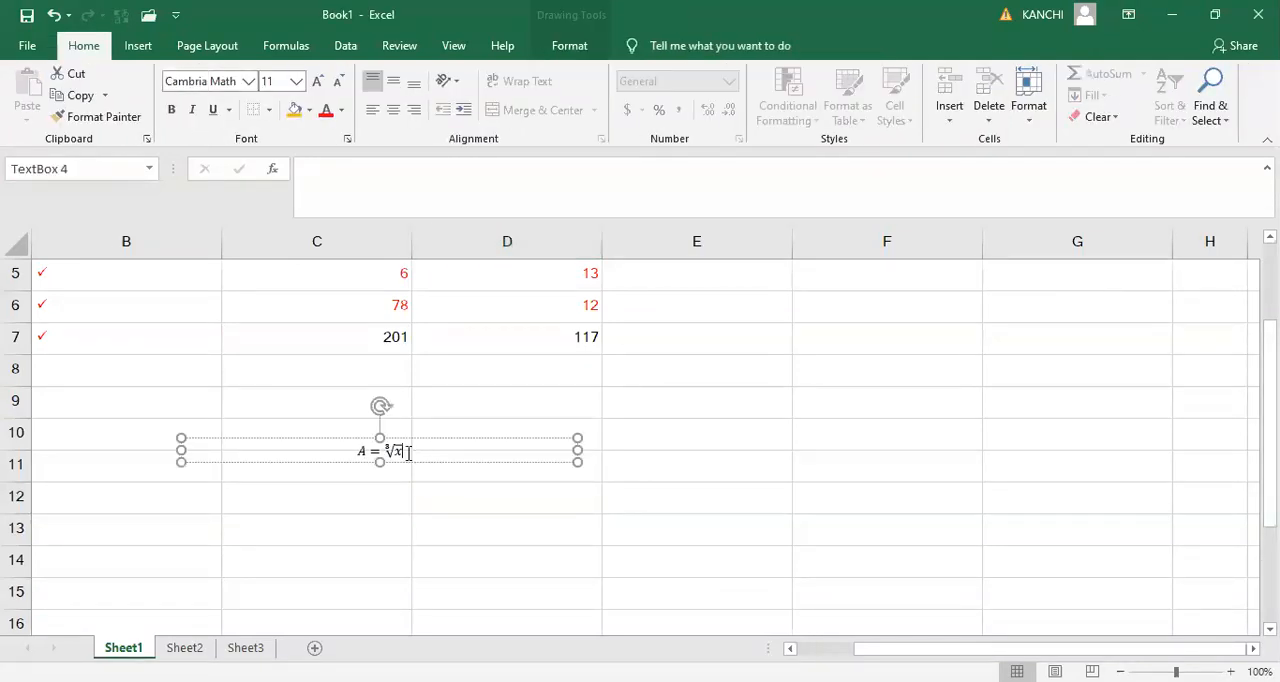
drag(378, 462, 388, 495)
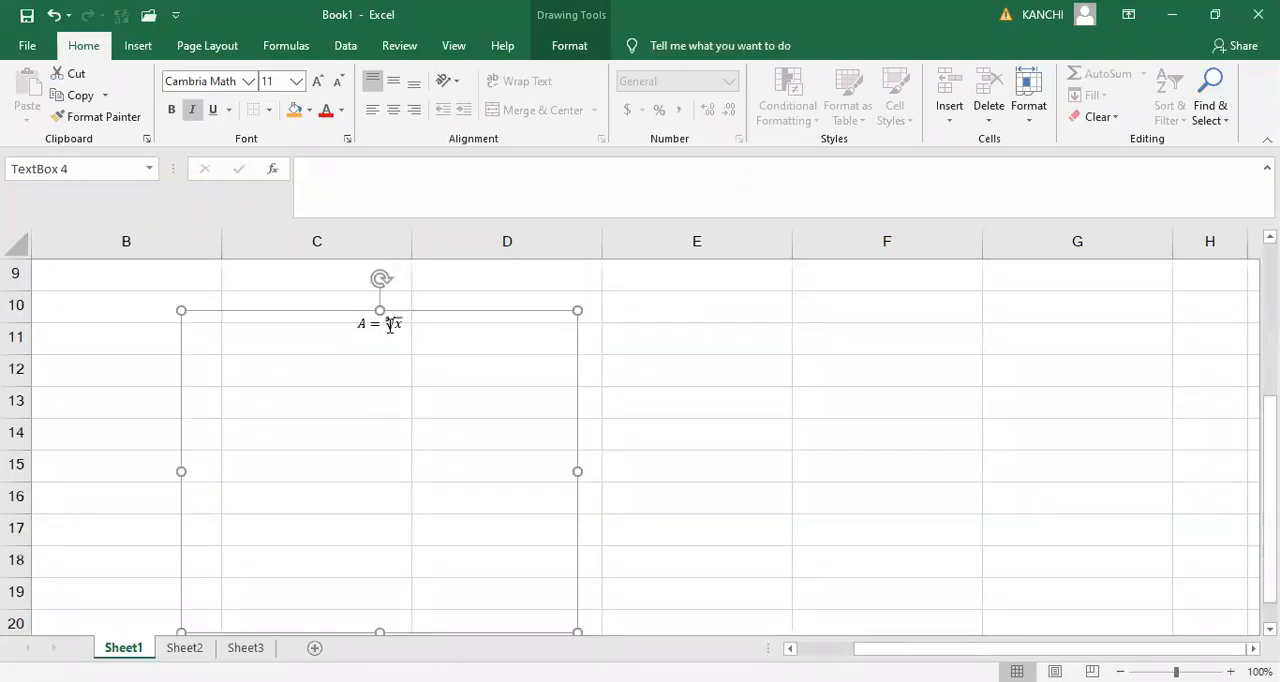
click(393, 332)
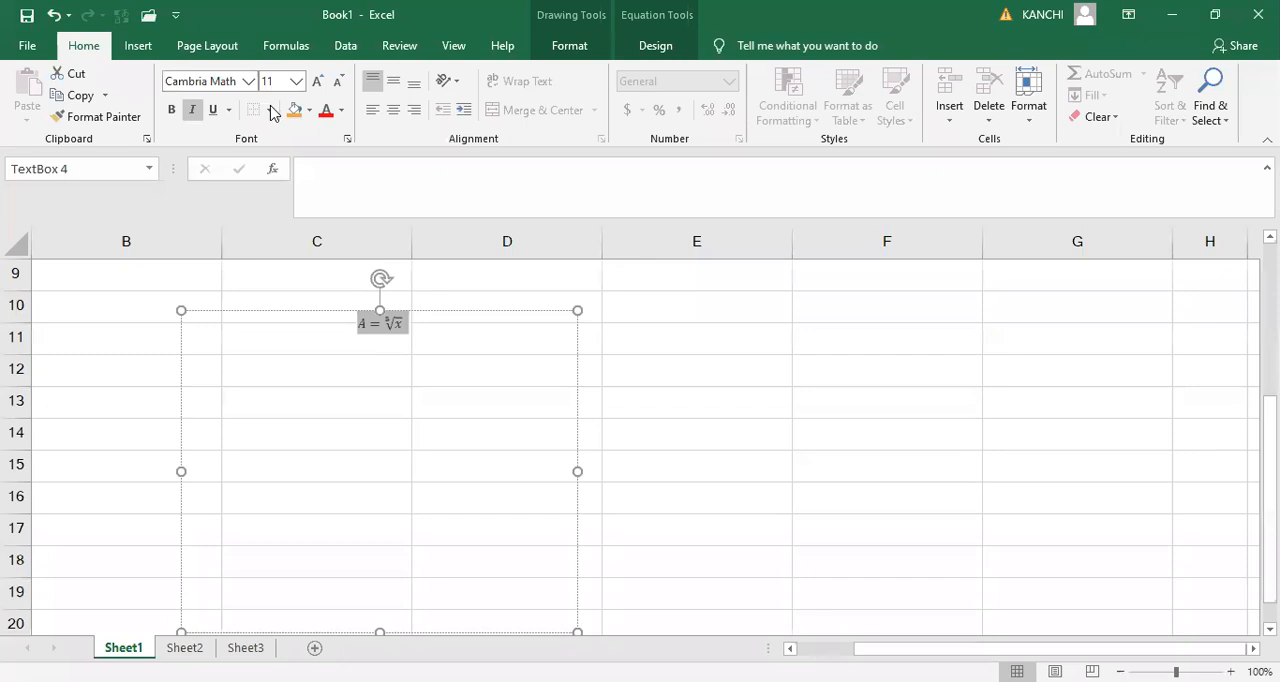
click(316, 88)
click(316, 90)
click(316, 90)
click(316, 90)
click(316, 90)
click(316, 90)
click(316, 90)
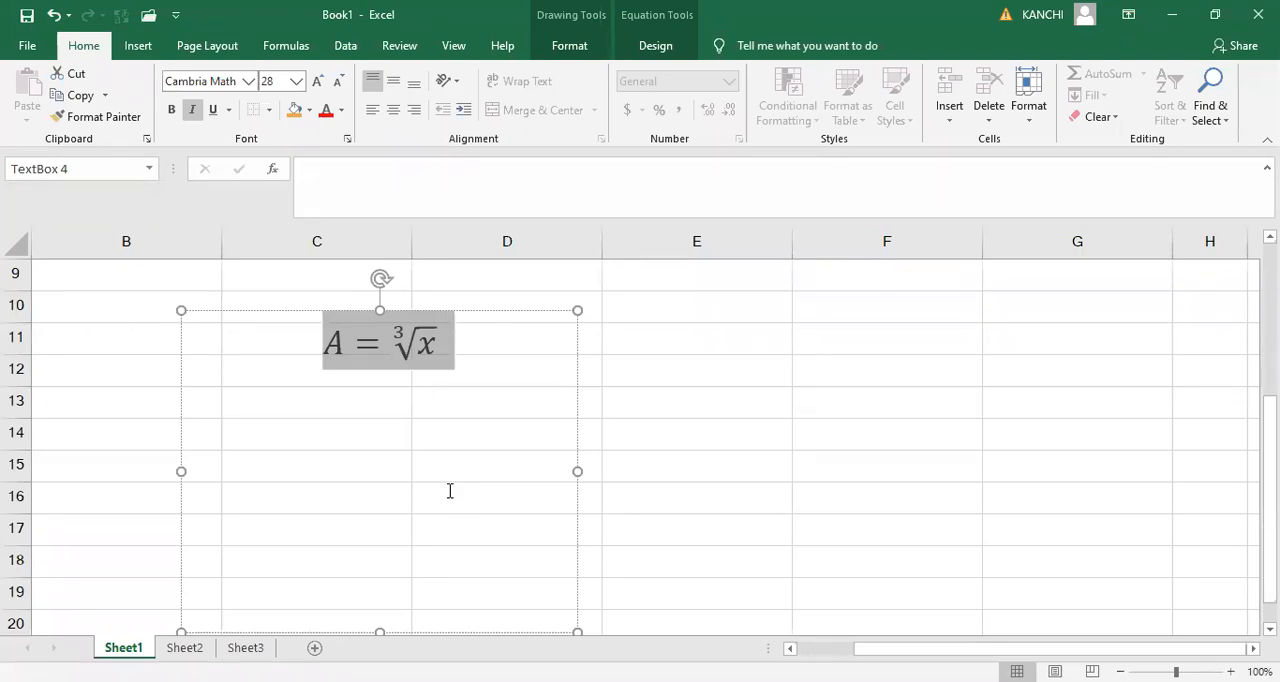
click(450, 491)
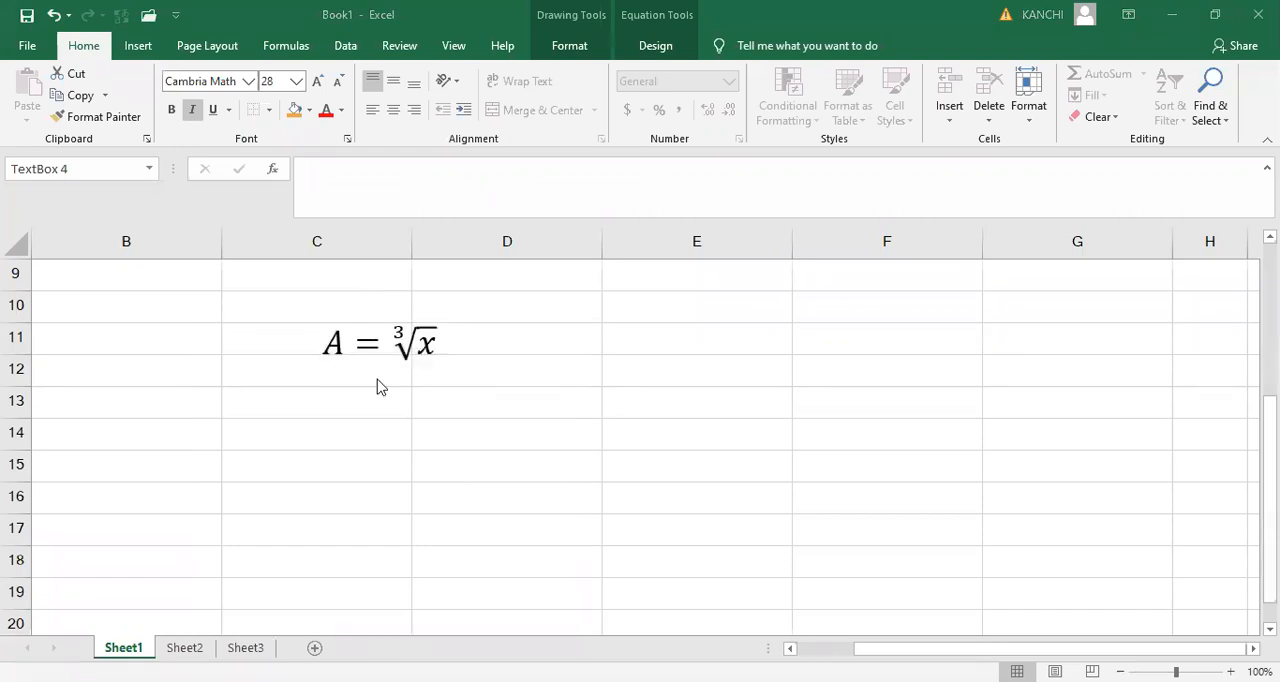
- Turn on the Hidden protection option for the attendance header cell B1, keeping it Locked
click(328, 345)
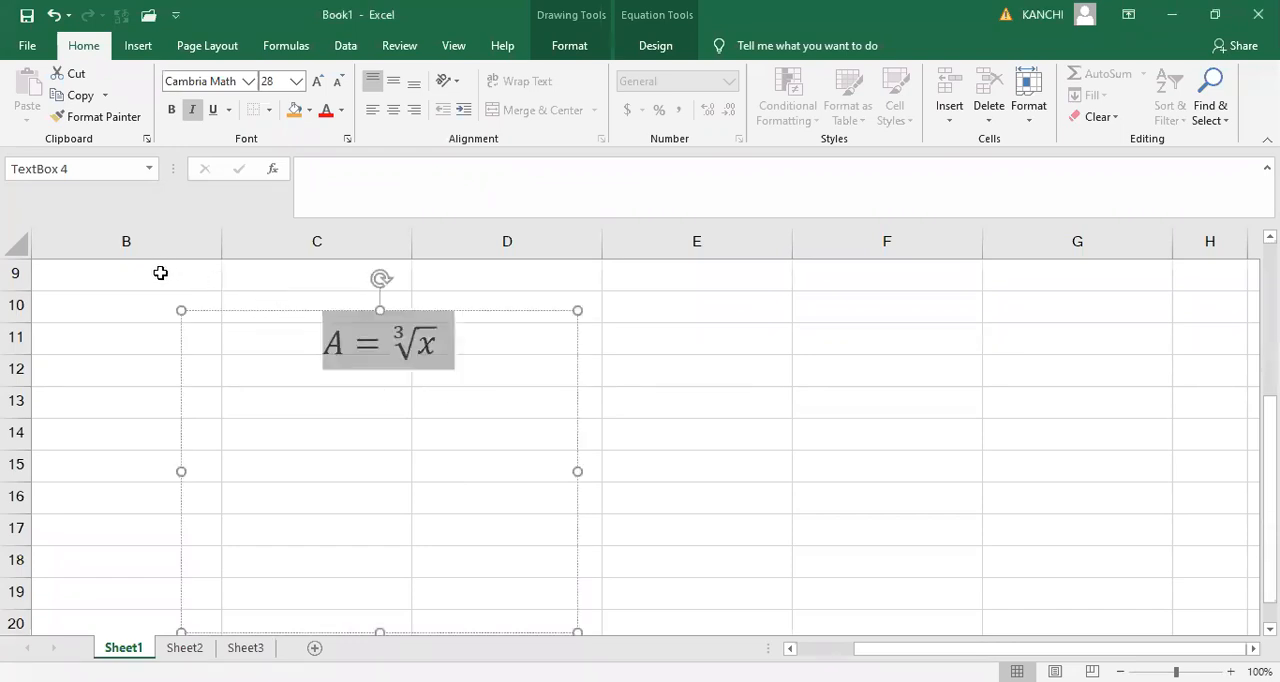
click(106, 297)
key(Up)
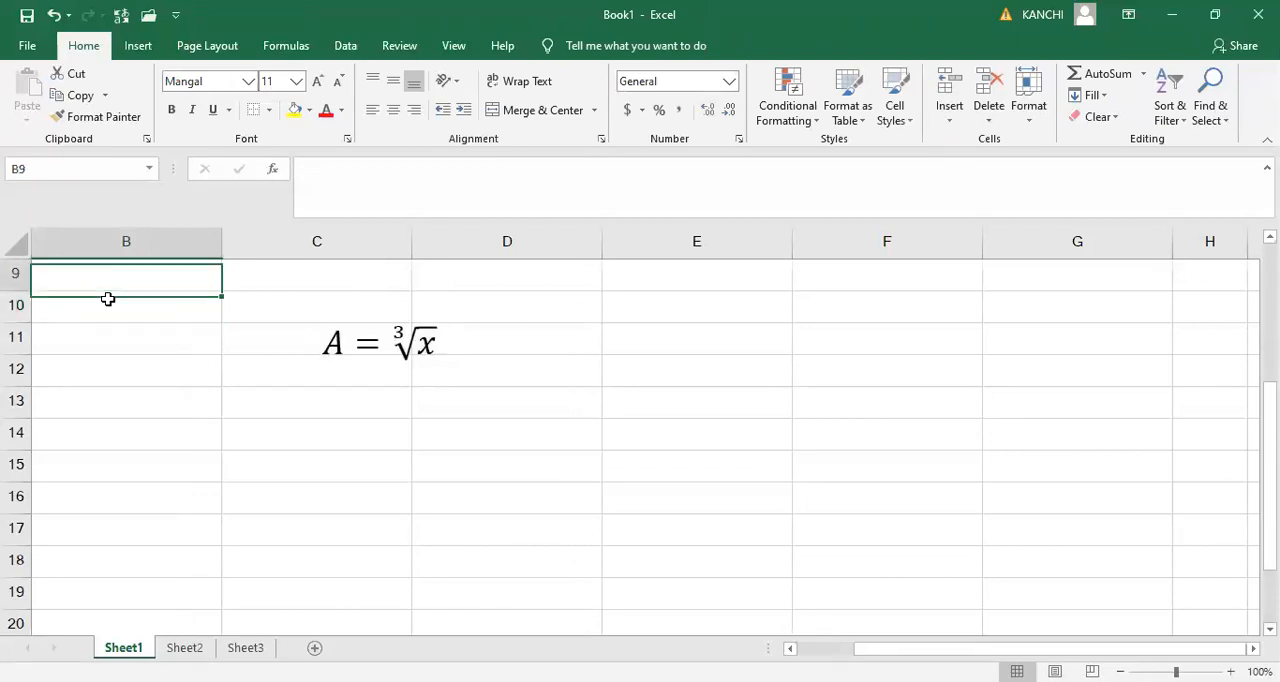
key(Up)
key(Up)
key(Up)
key(Up)
key(Up)
key(Up)
key(Up)
key(Up)
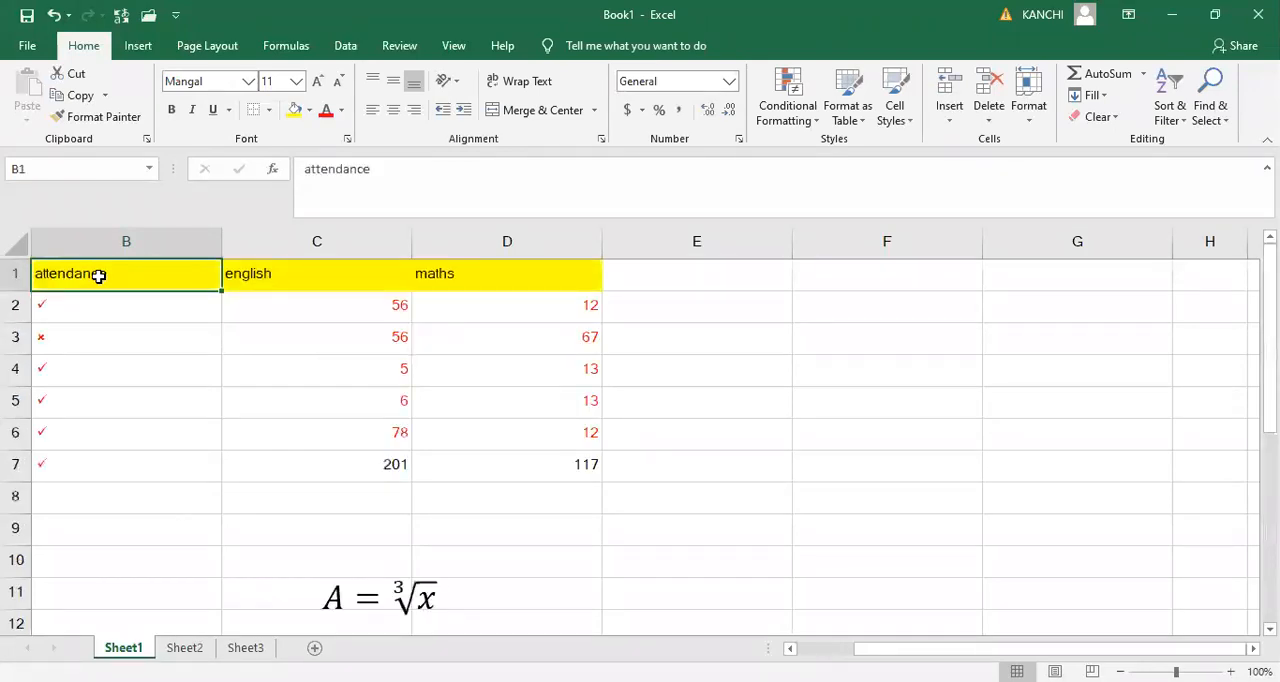
key(shift+F10)
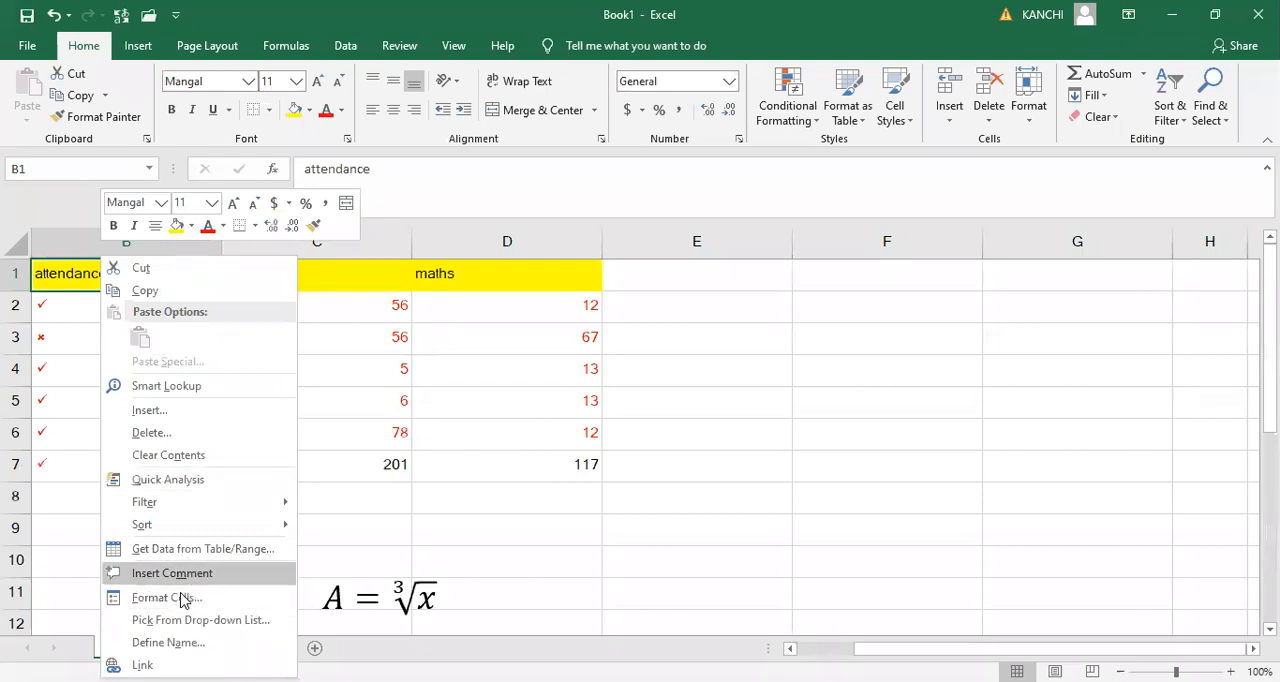
click(183, 598)
click(28, 311)
click(384, 656)
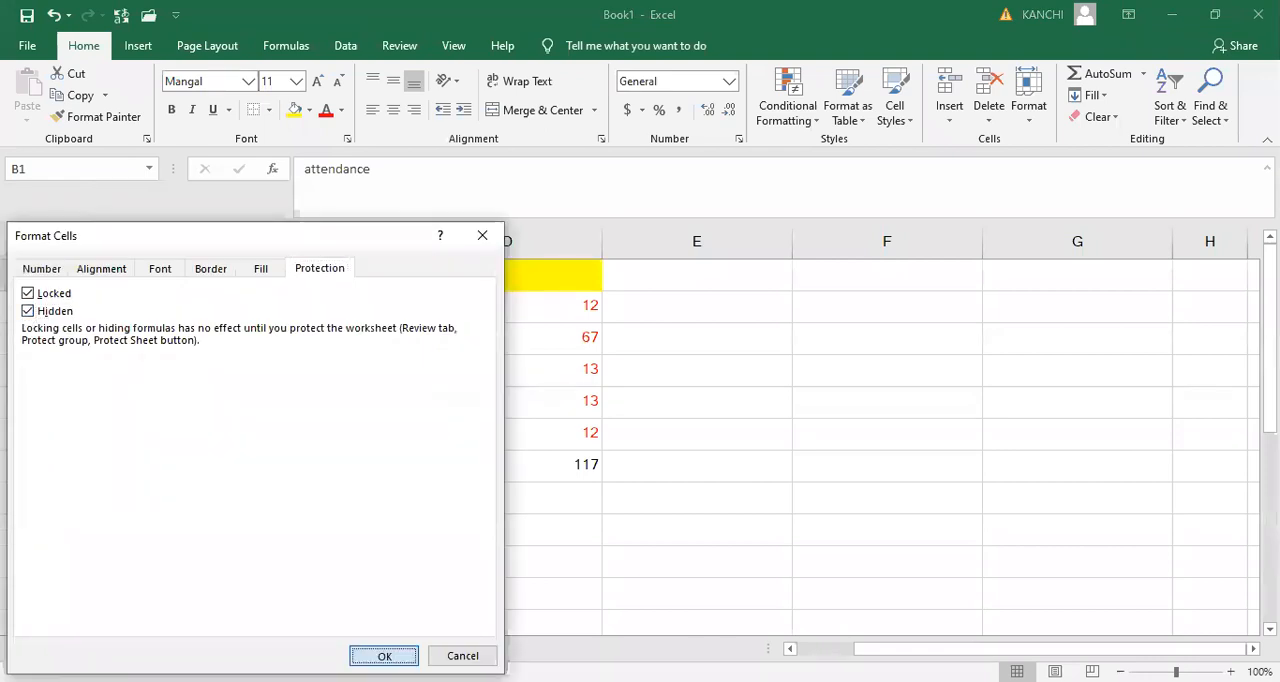
click(198, 357)
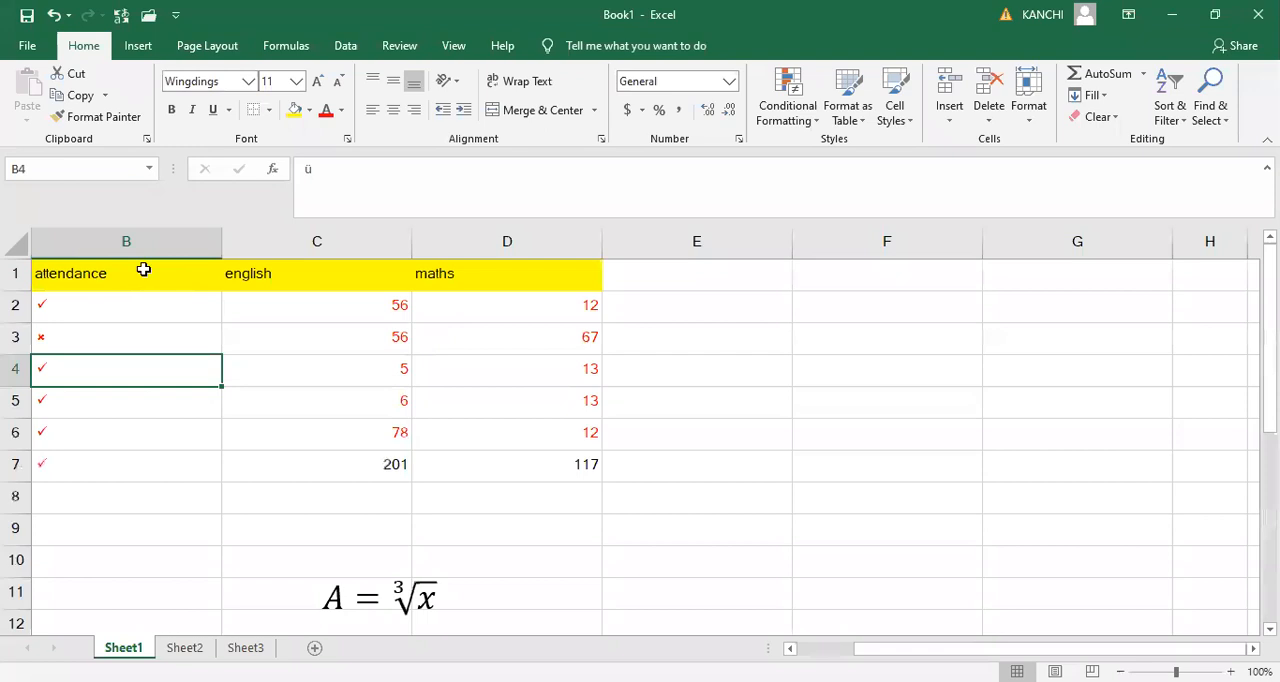
- Examine the Locked and Hidden protection settings of cell B1 against the sheet, leaving them as they are
click(143, 270)
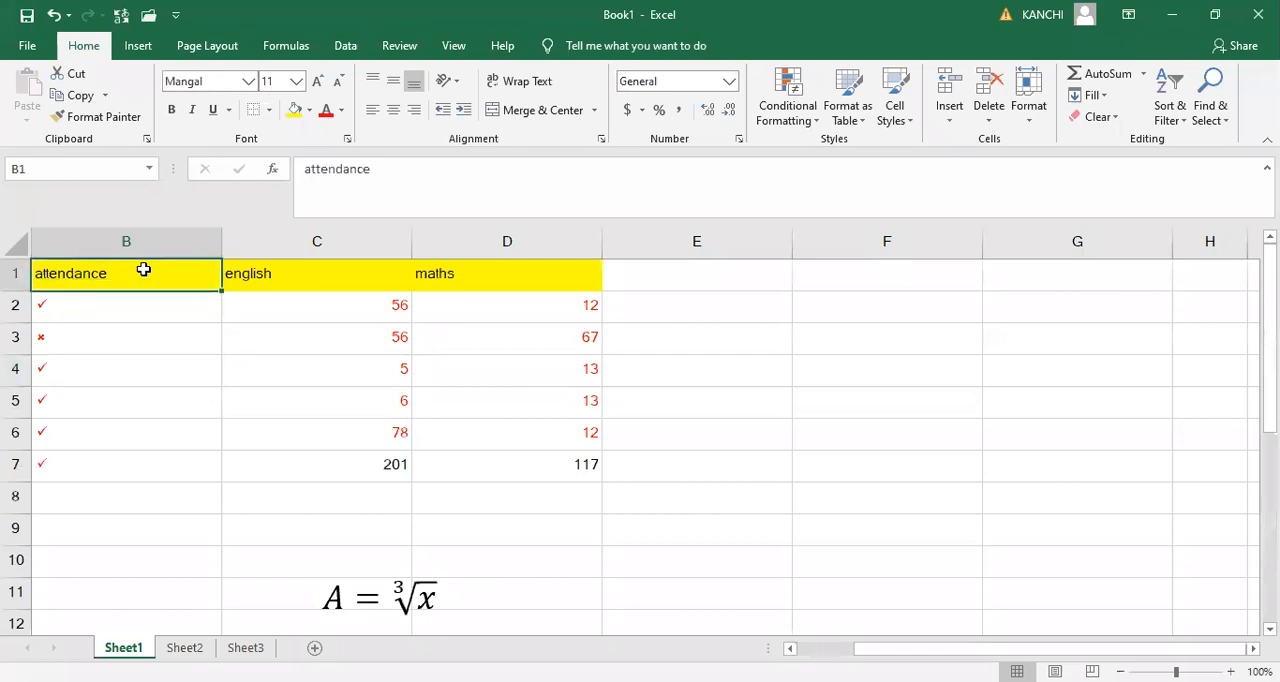
right_click(143, 270)
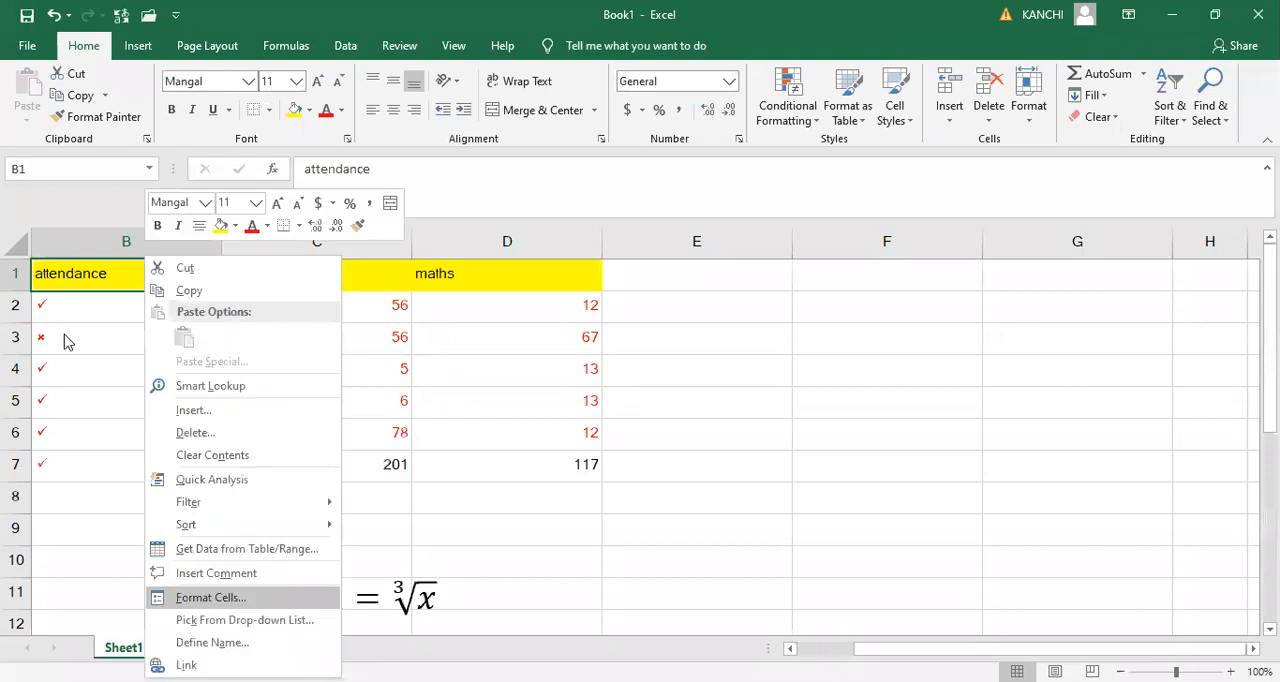
key(Return)
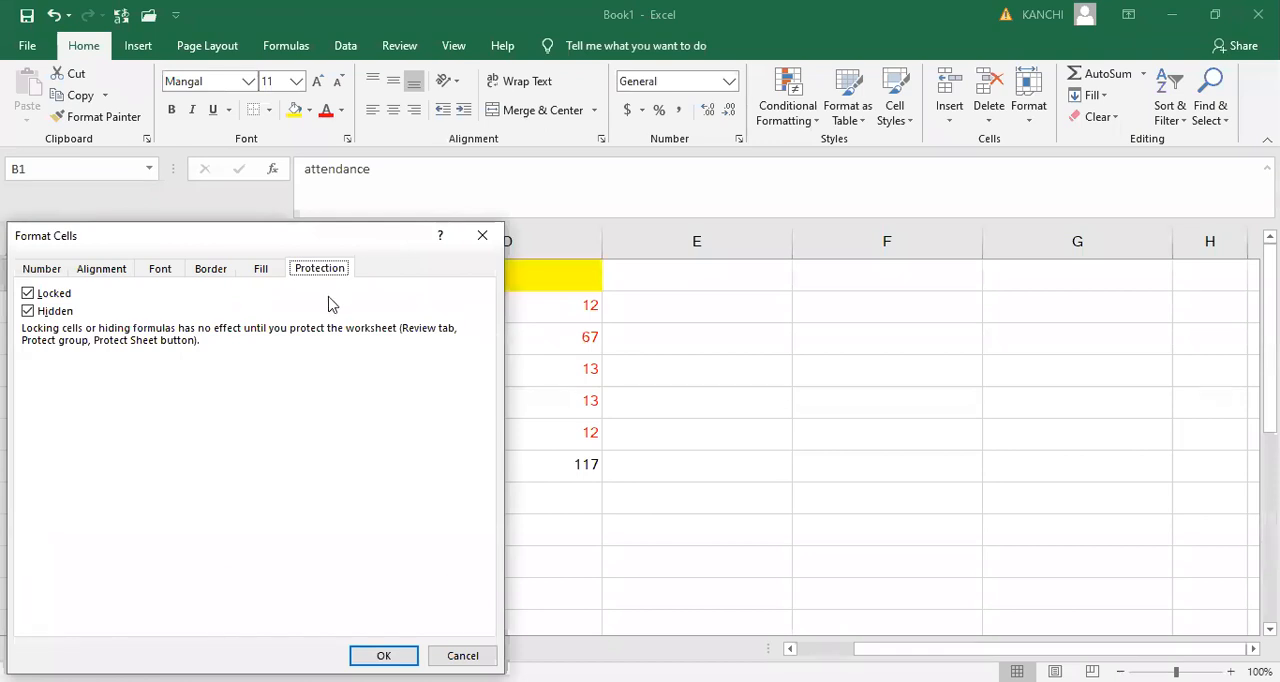
drag(379, 244, 405, 442)
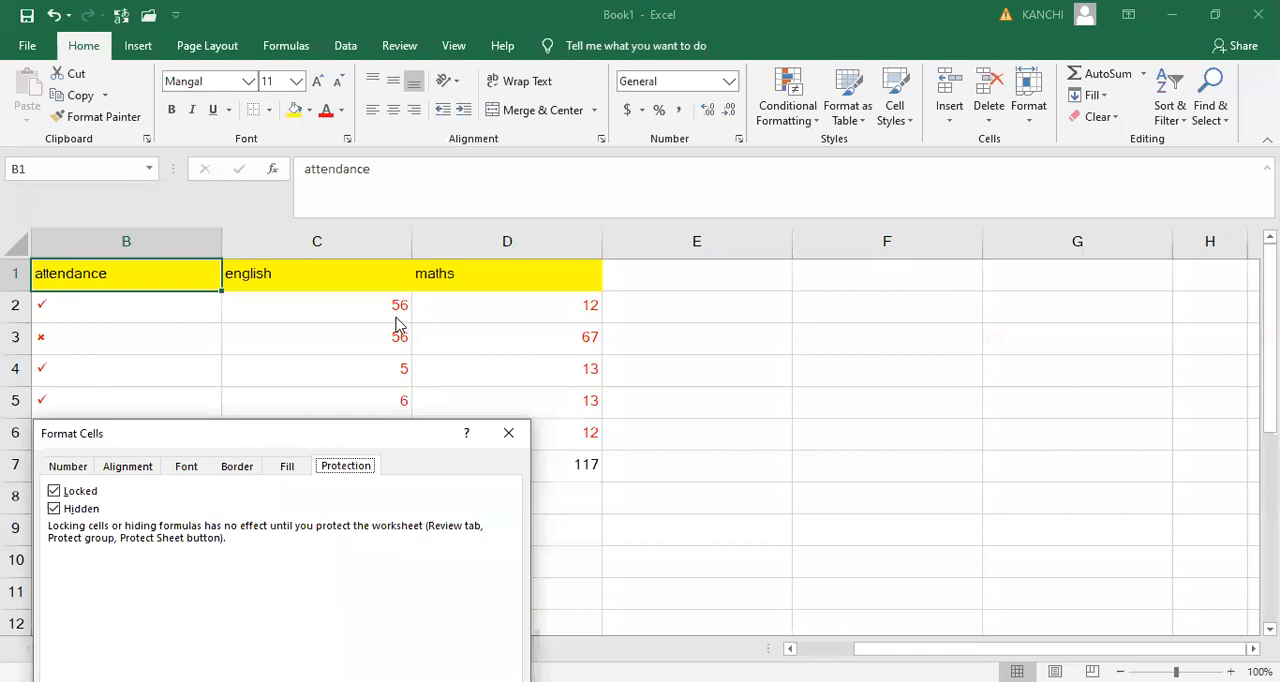
drag(298, 406, 254, 317)
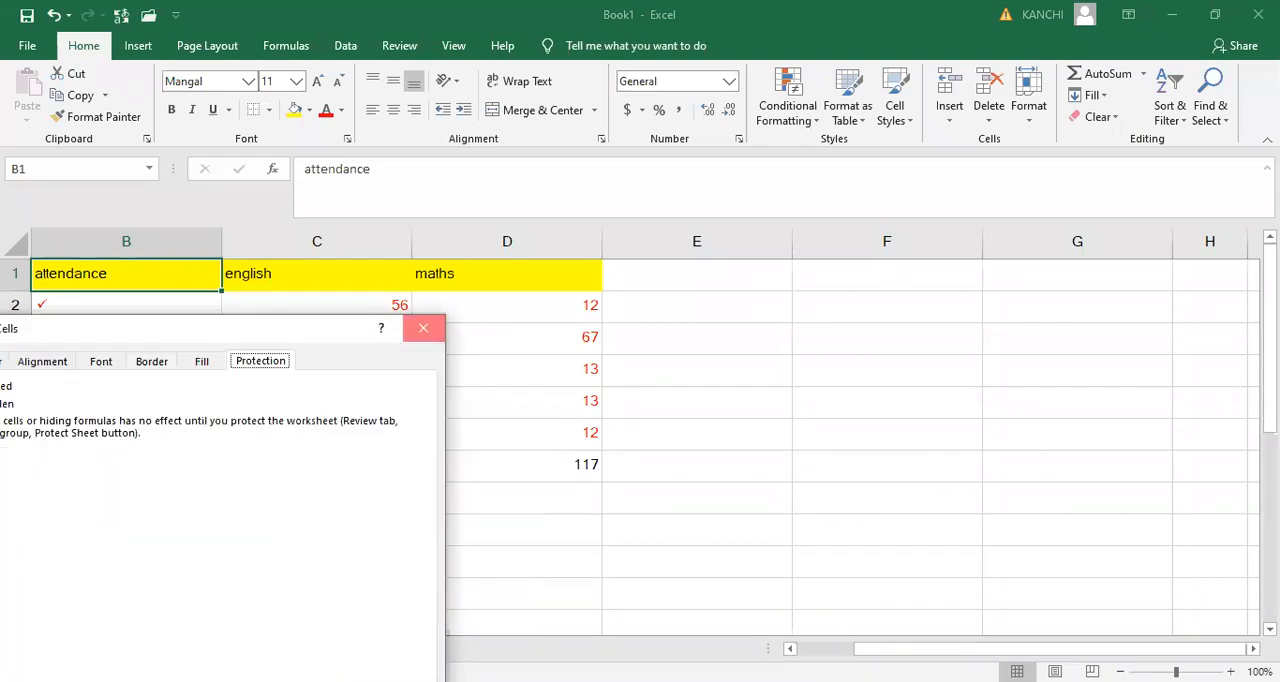
click(423, 330)
- Hide Sheet1 from the workbook and unhide it again
right_click(139, 649)
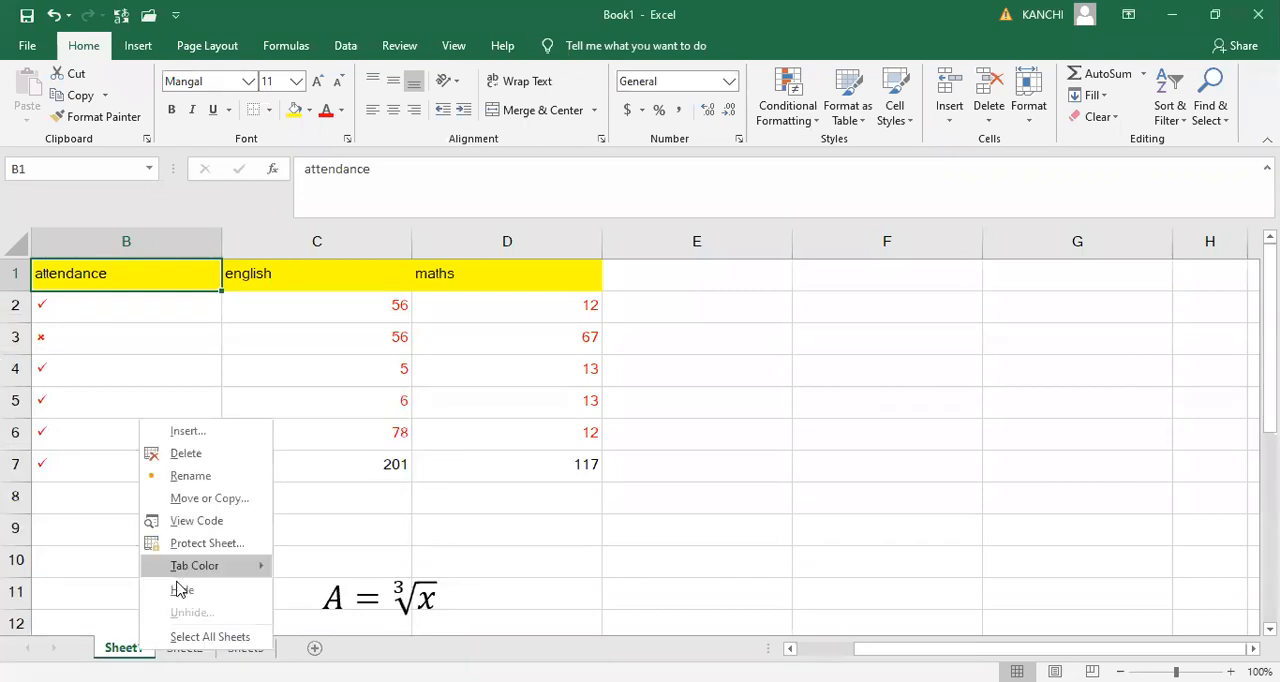
click(175, 587)
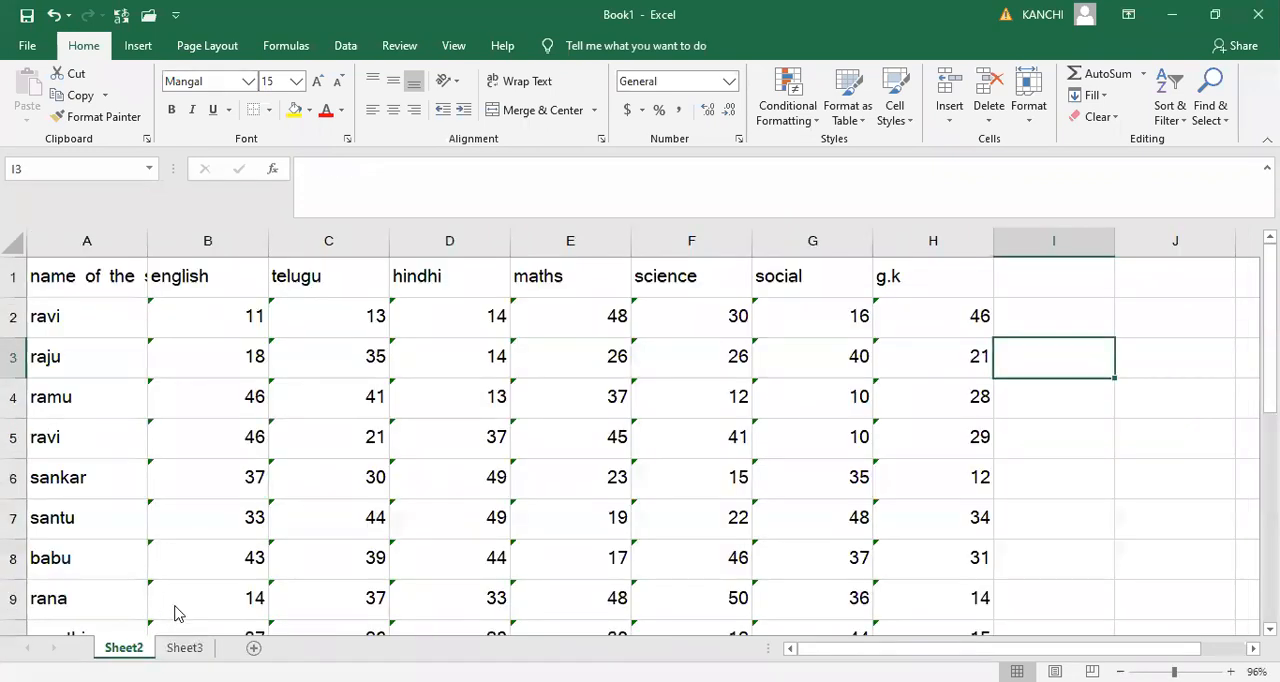
right_click(136, 648)
click(175, 609)
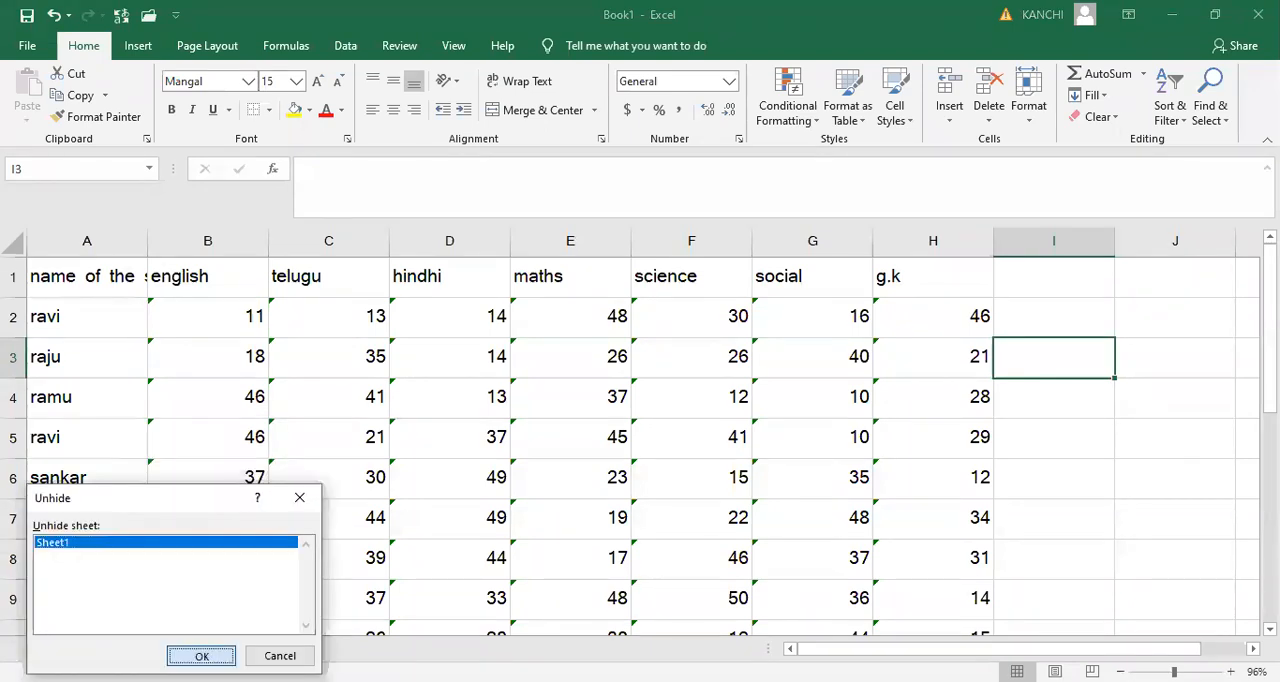
key(Return)
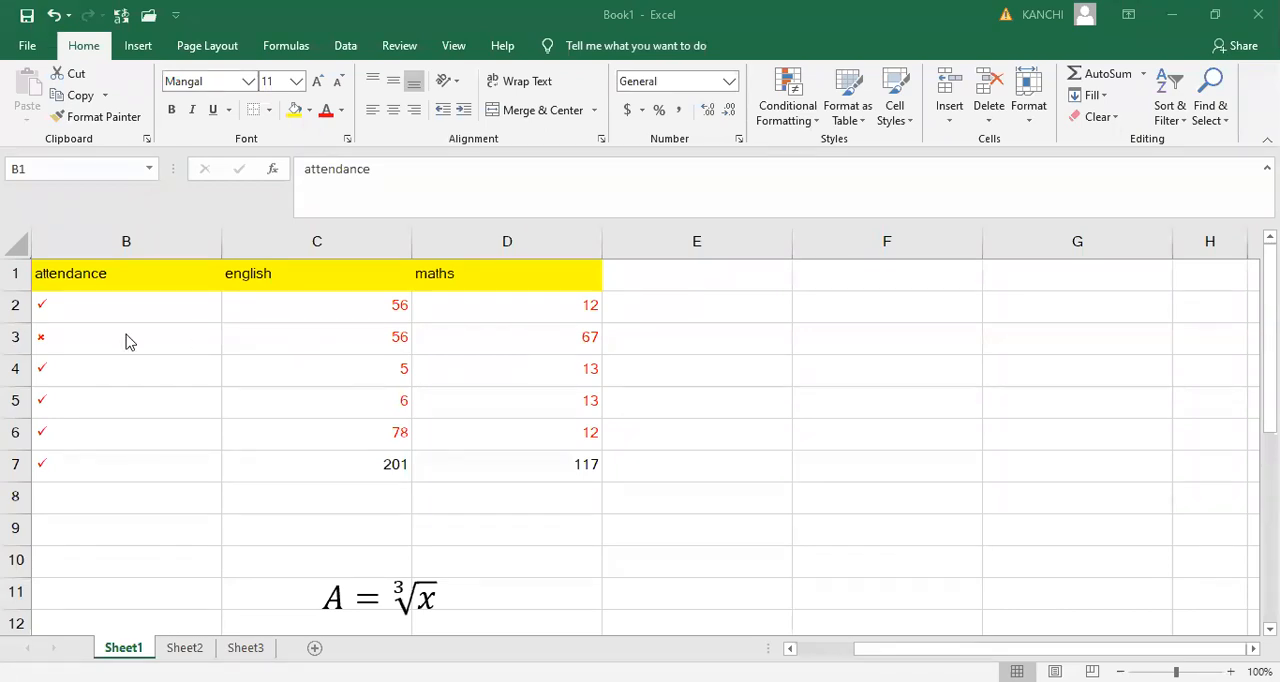
click(280, 335)
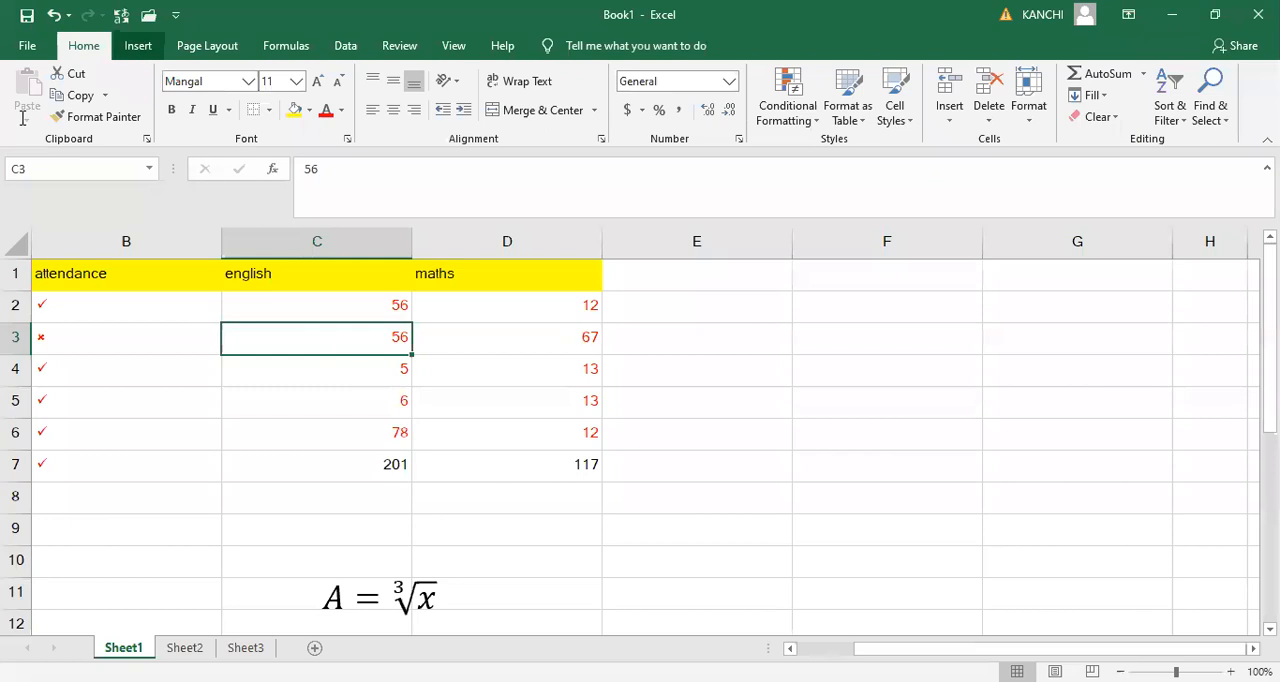
click(138, 46)
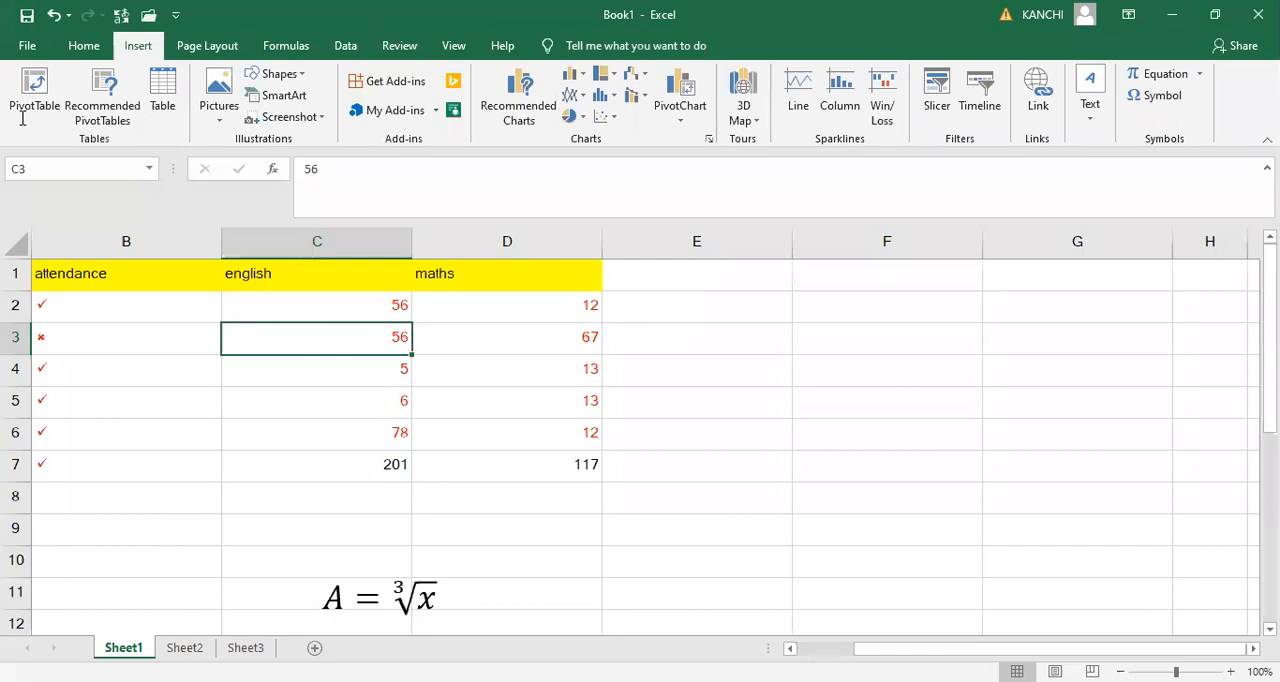
click(23, 116)
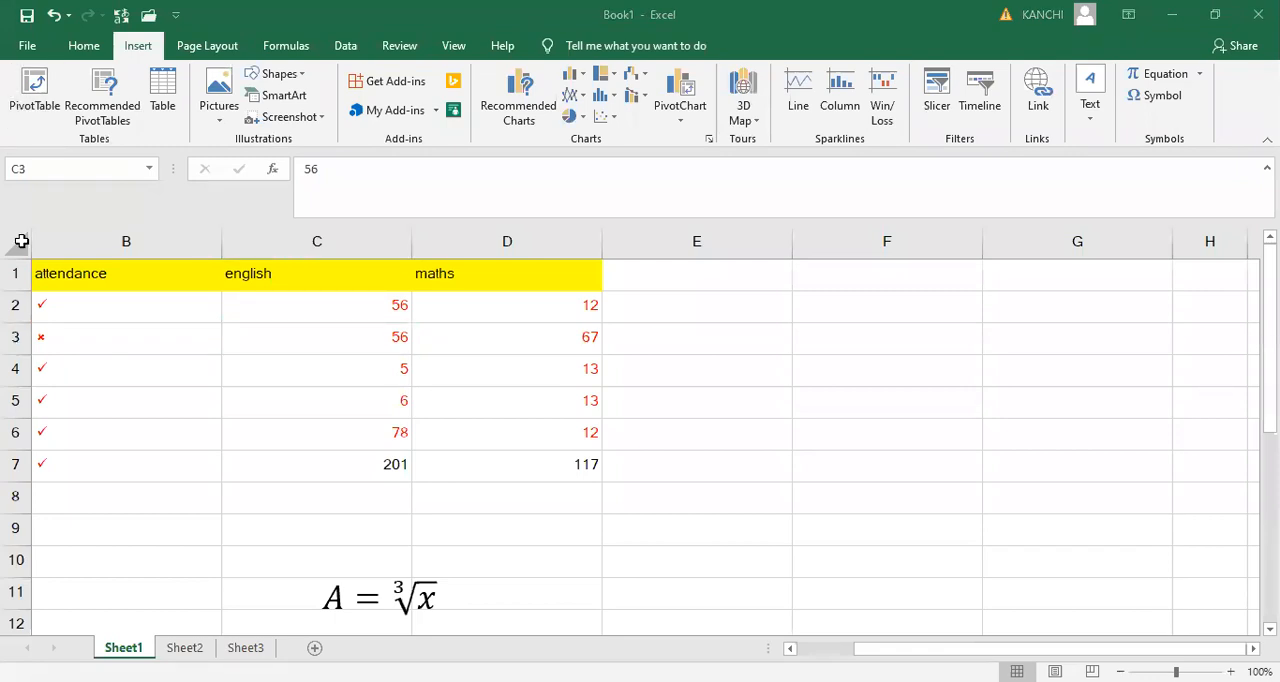
- Delete the attendance column from the student marks table
click(154, 240)
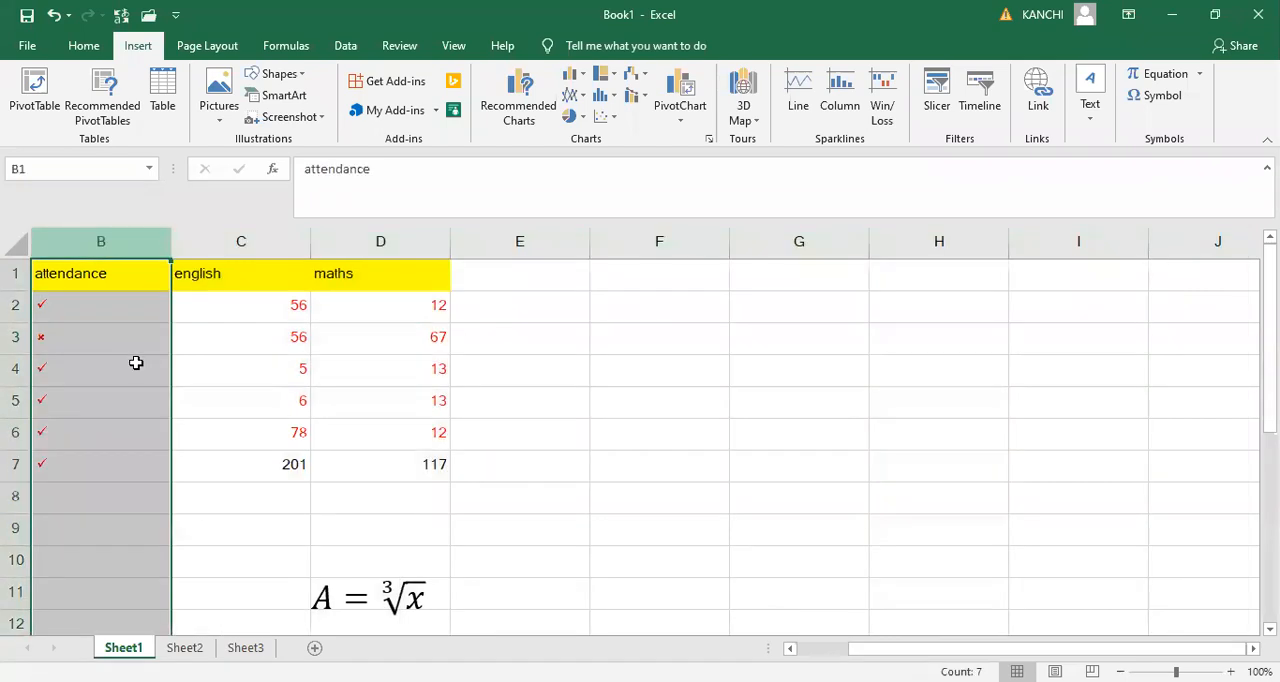
key(ctrl+minus)
click(136, 363)
key(Left)
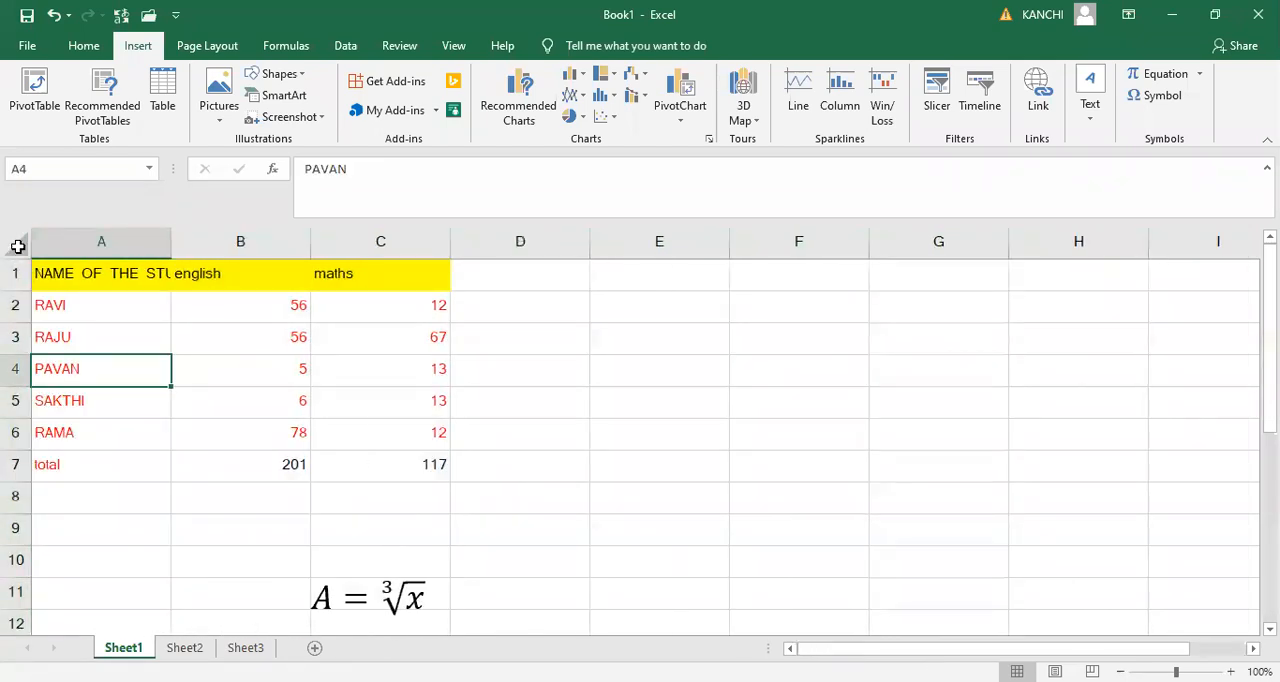
- Widen all columns of the sheet slightly and delete the cube-root equation below the table
click(17, 244)
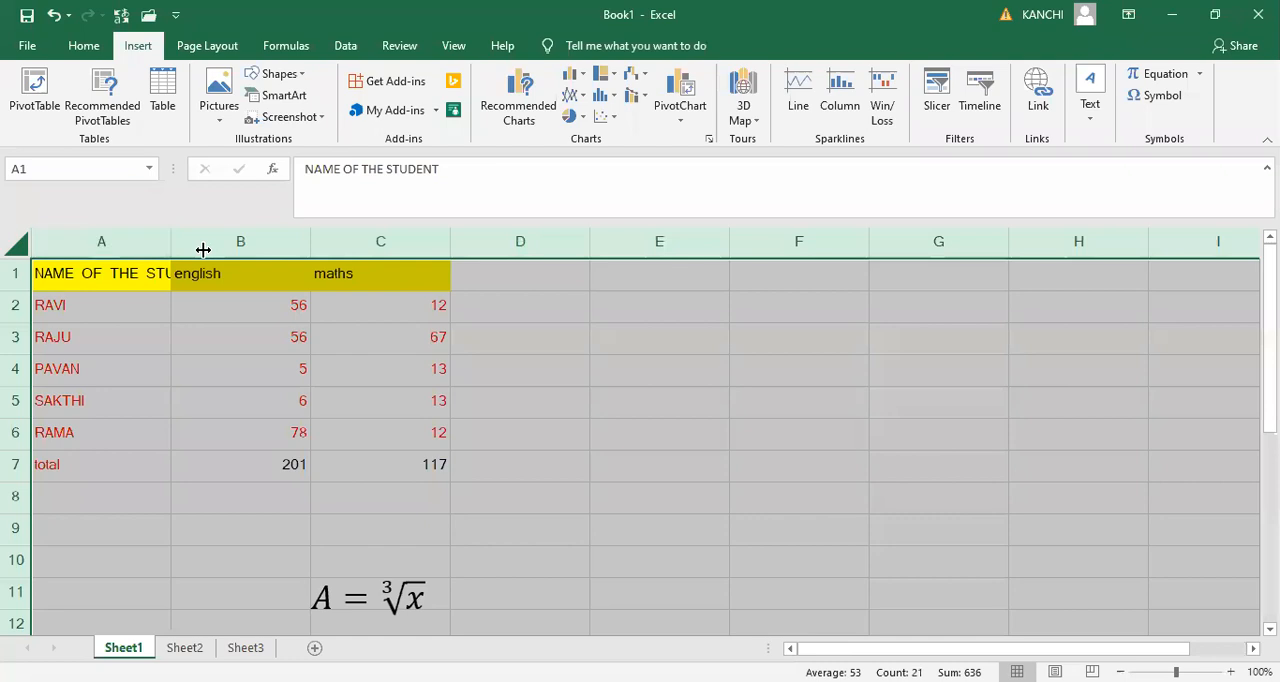
drag(203, 249, 206, 250)
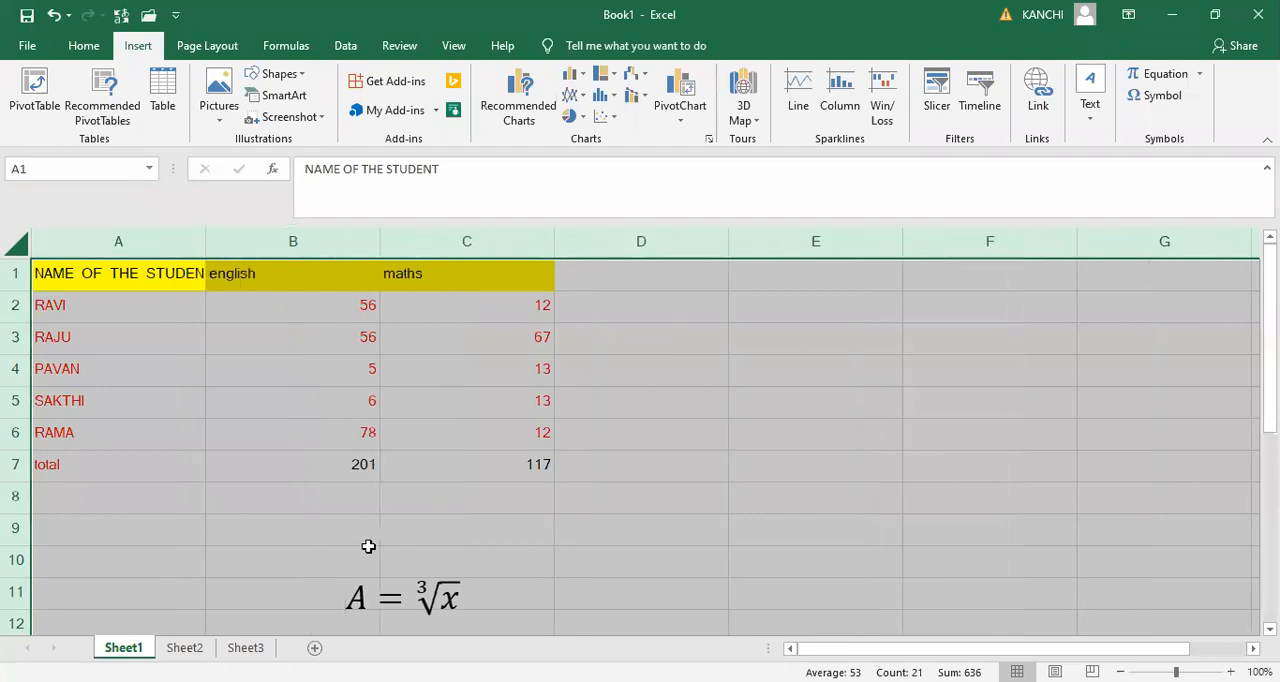
click(426, 571)
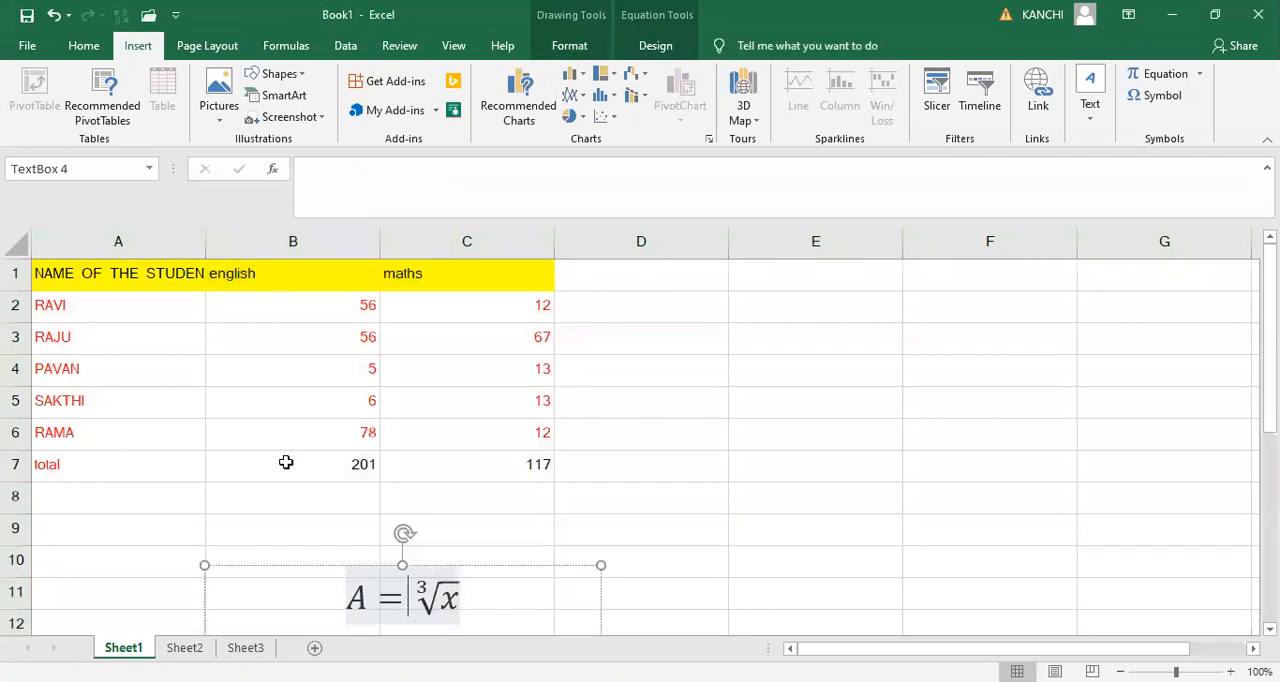
key(Escape)
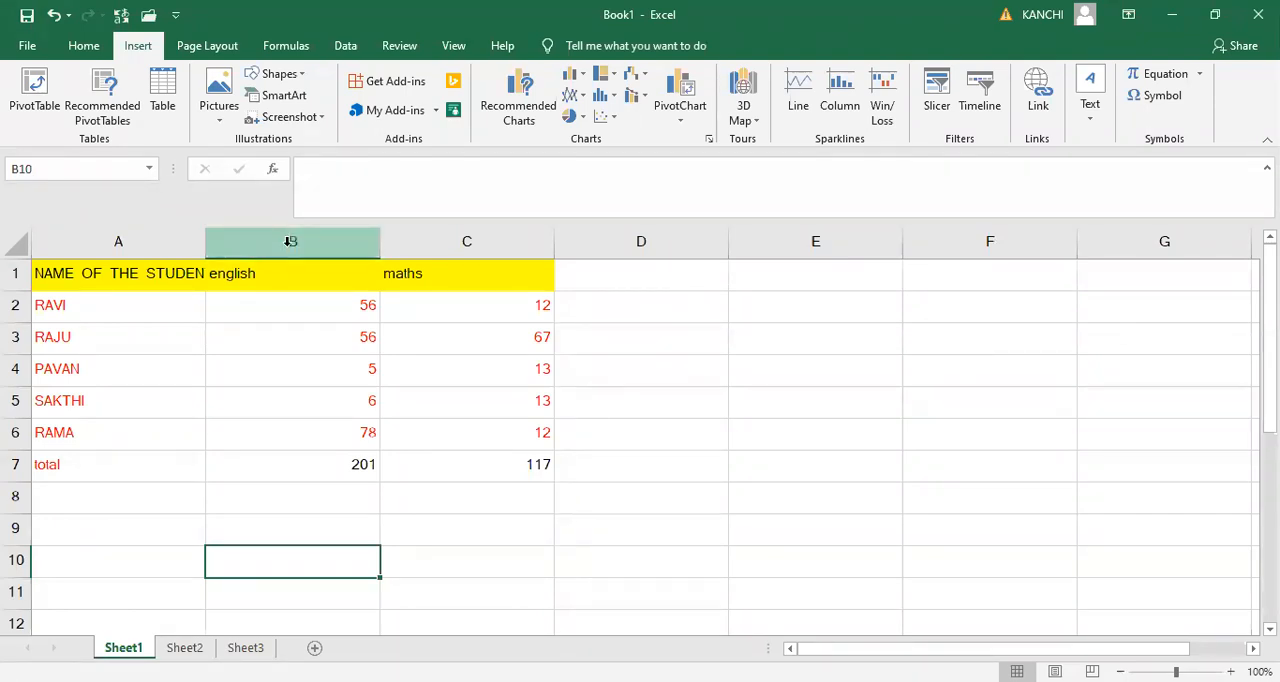
- Apply all borders to the marks table in A1:C7, including the total row
click(42, 272)
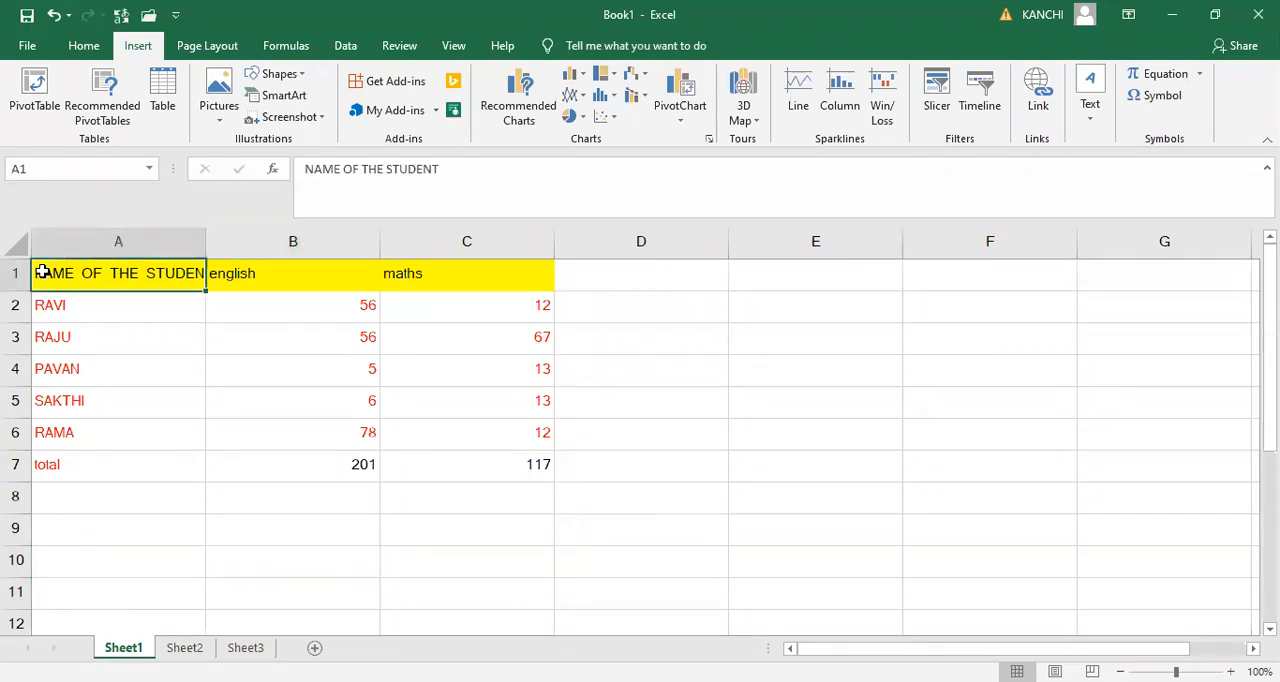
key(shift+Right)
key(shift+Right)
key(shift+Down)
key(shift+Down)
key(shift+Down)
key(shift+Down)
key(shift+Down)
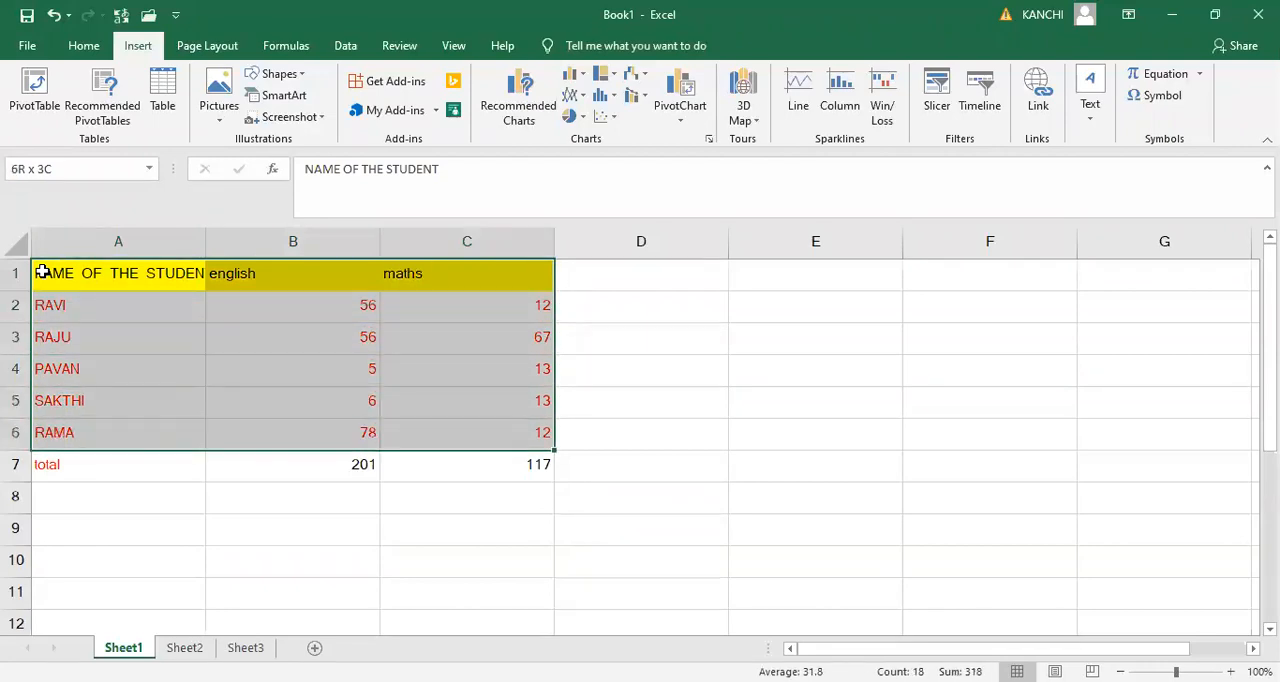
key(shift+Down)
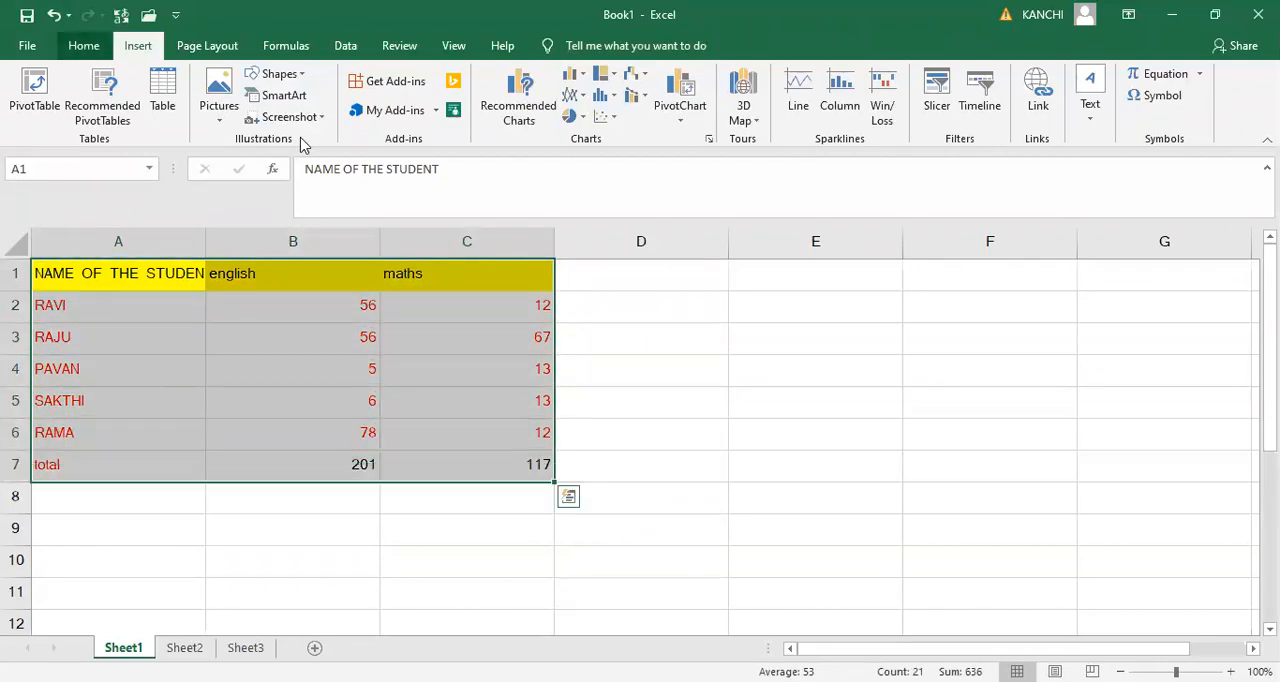
scroll(270, 120, up, 1)
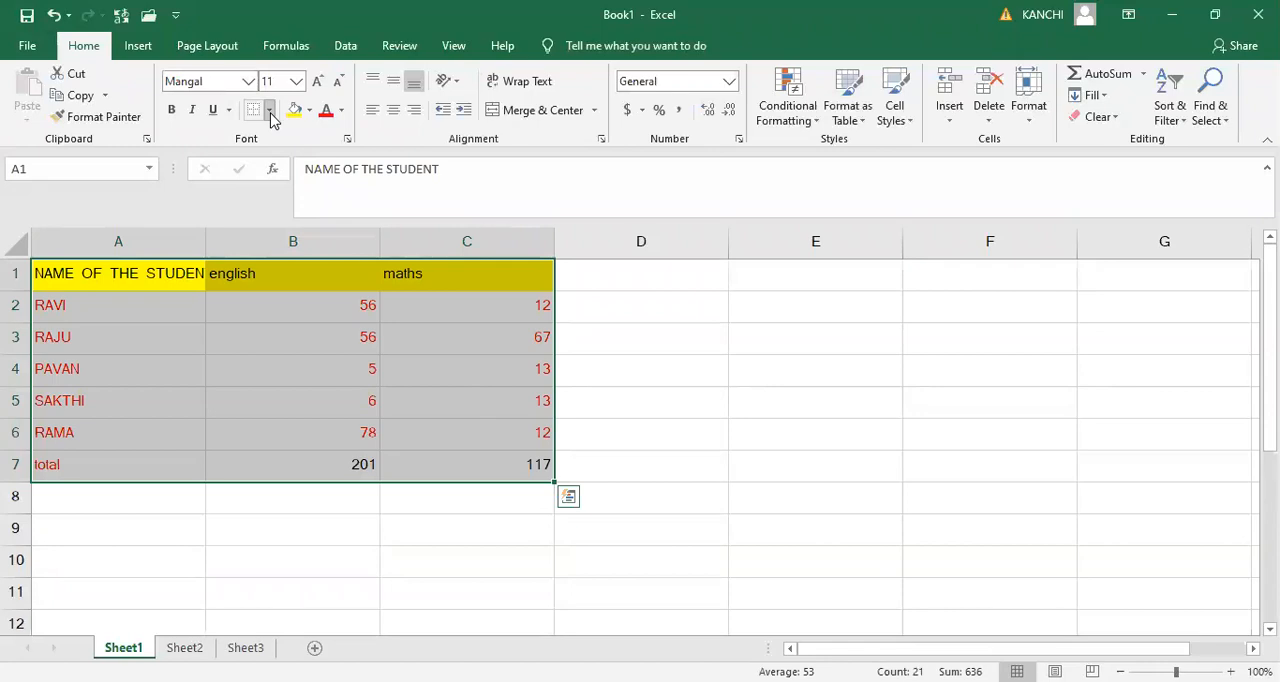
- Insert a blank column before the english column
click(290, 242)
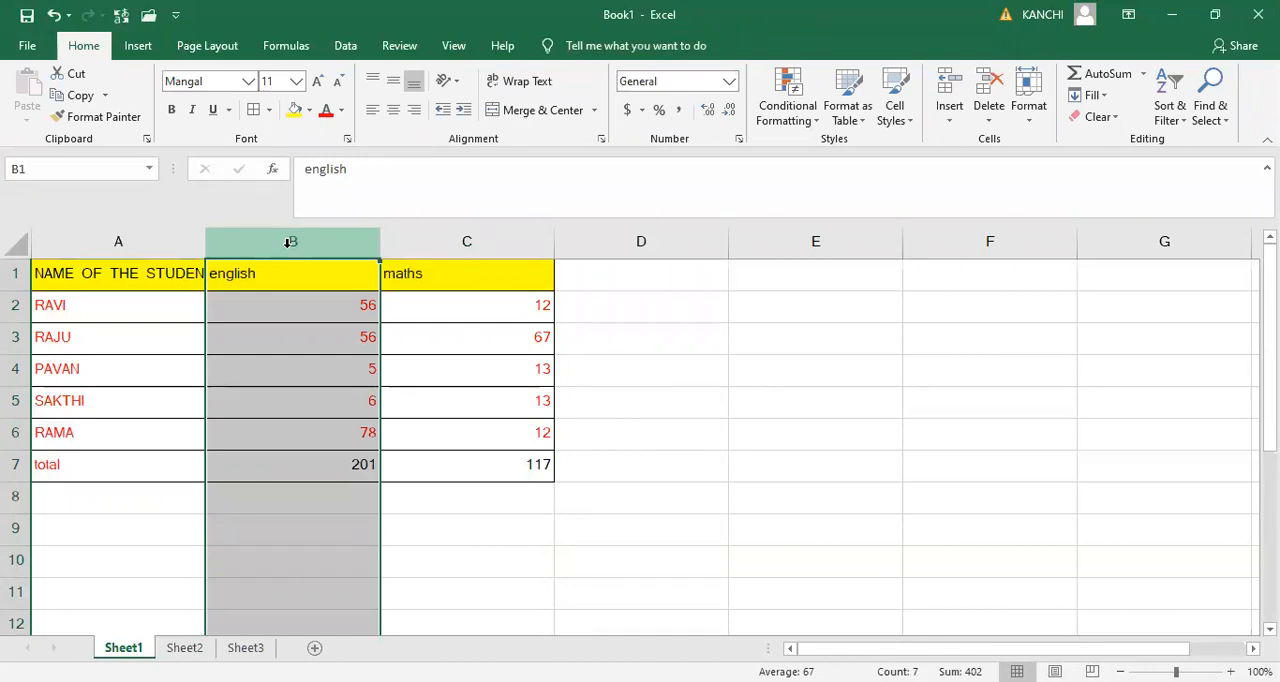
right_click(290, 252)
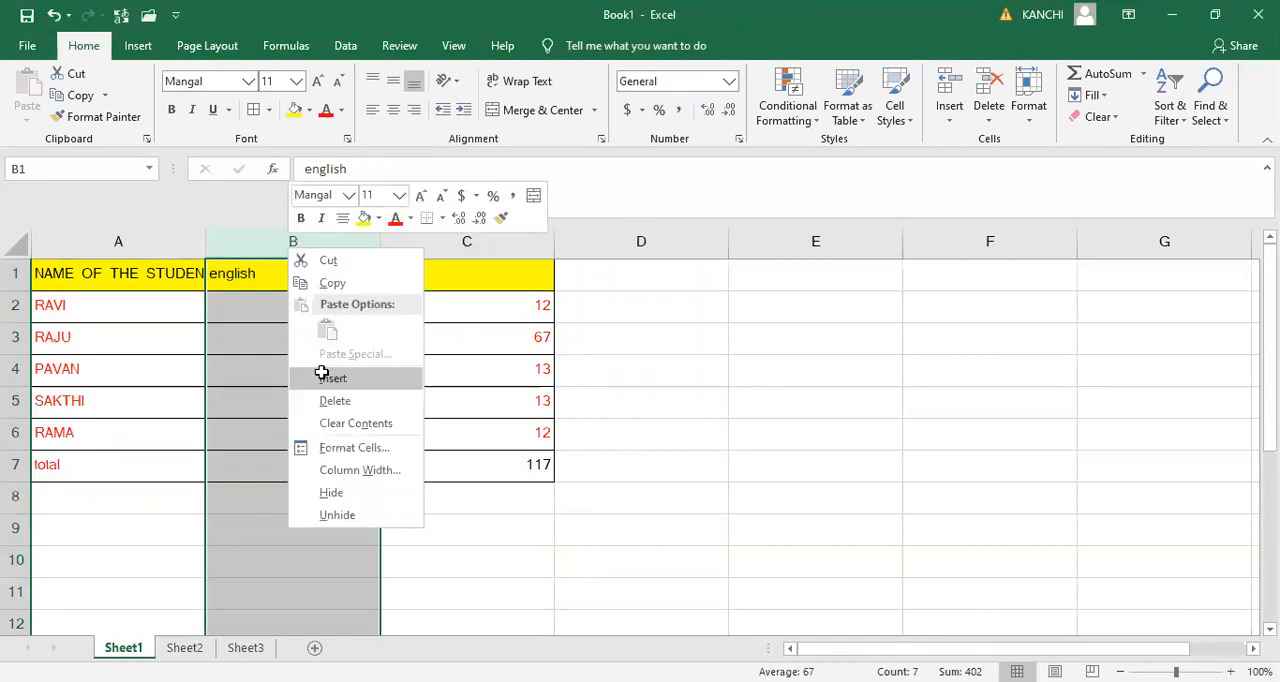
click(322, 372)
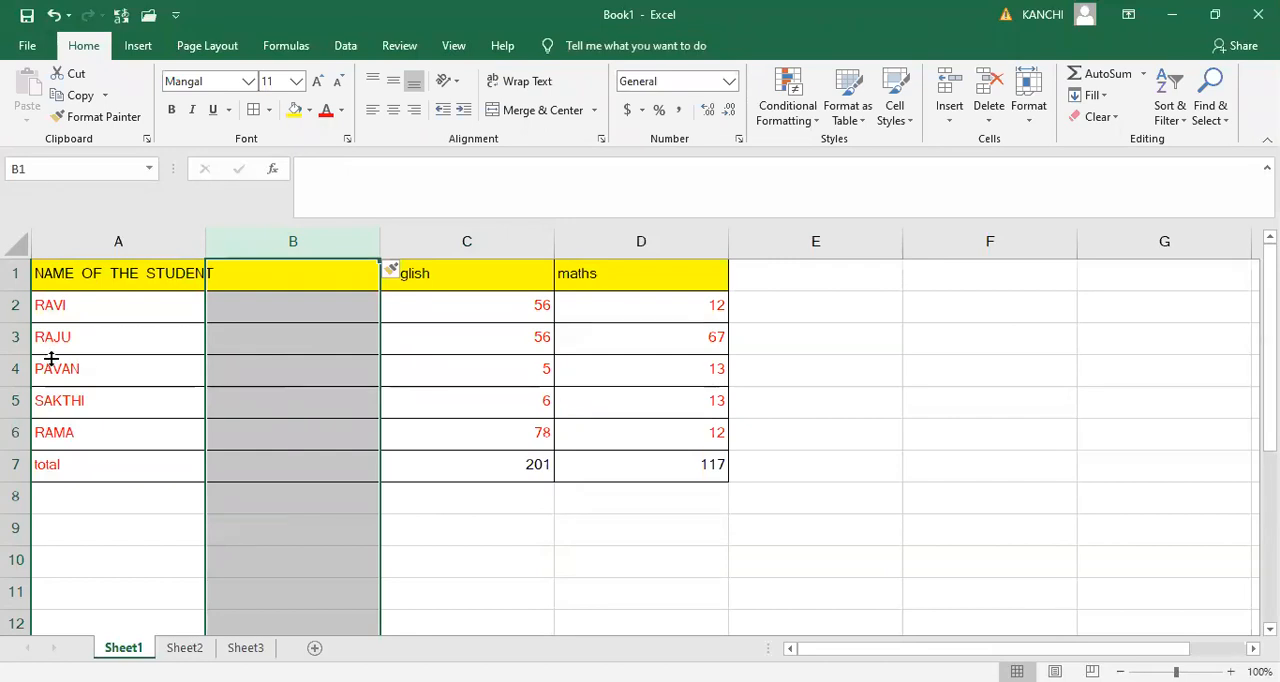
- Insert a blank row above row 3 of the marks table
click(14, 342)
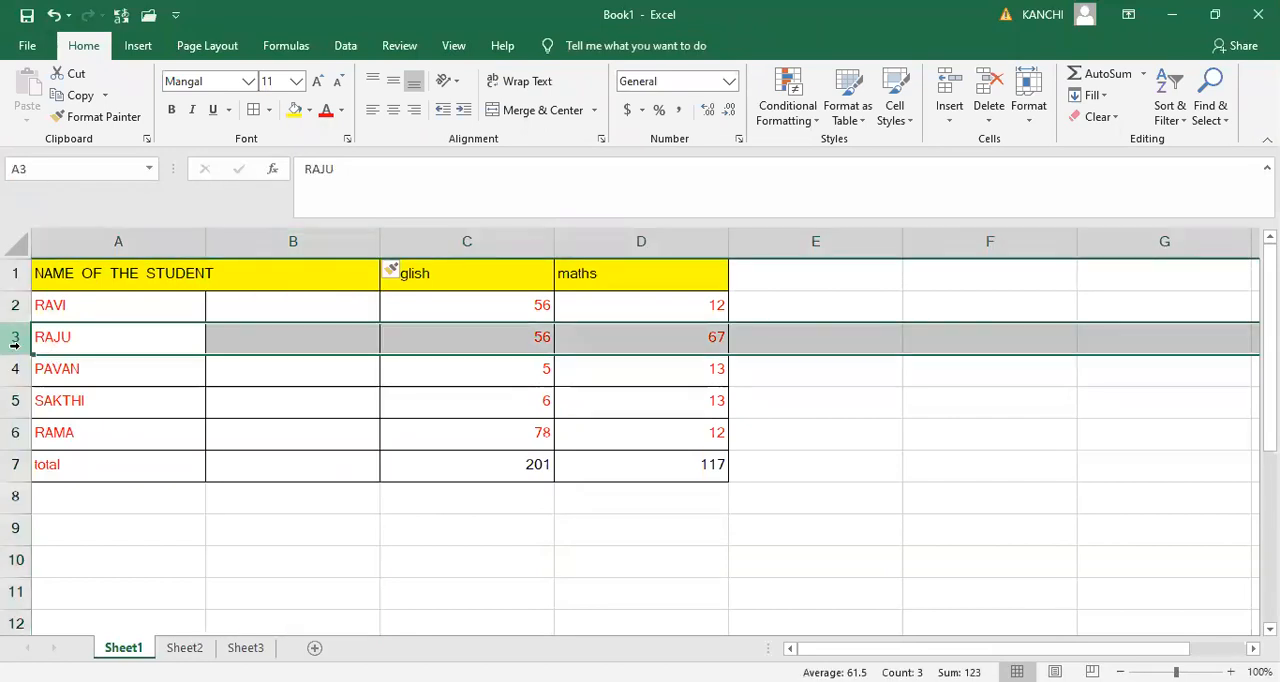
right_click(18, 340)
click(62, 477)
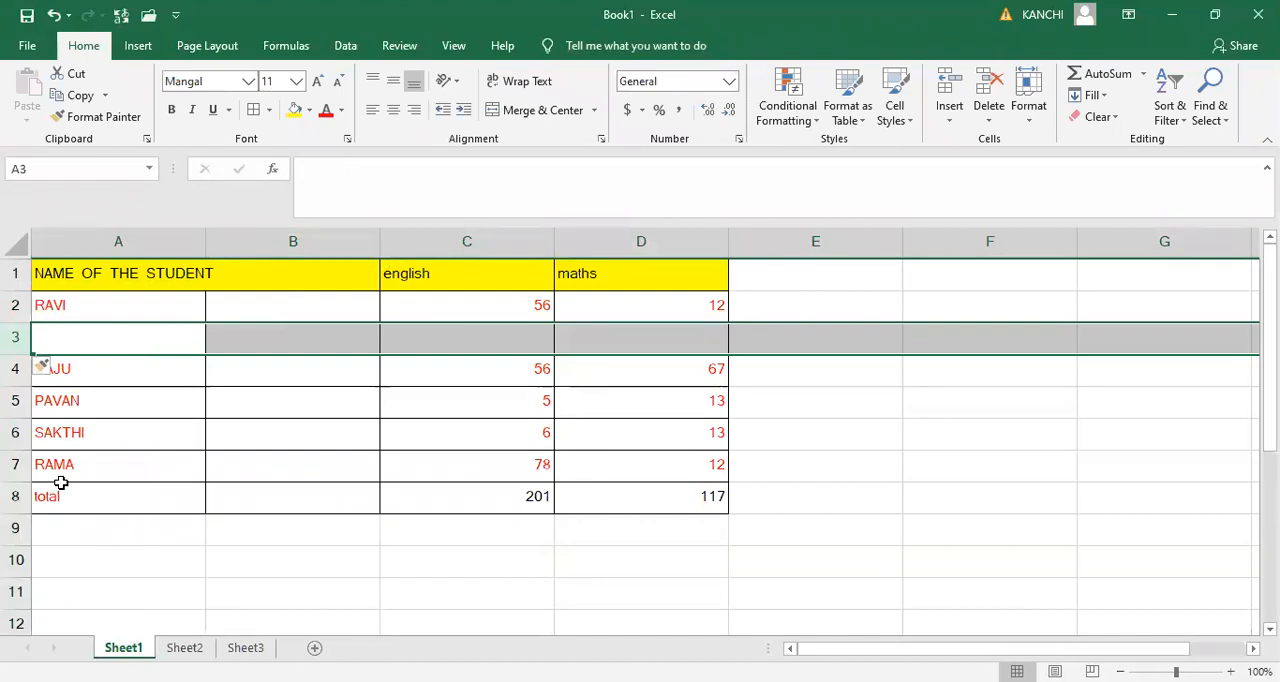
- Undo the inserted row and the inserted column in the marks table
key(ctrl+z)
key(ctrl+z)
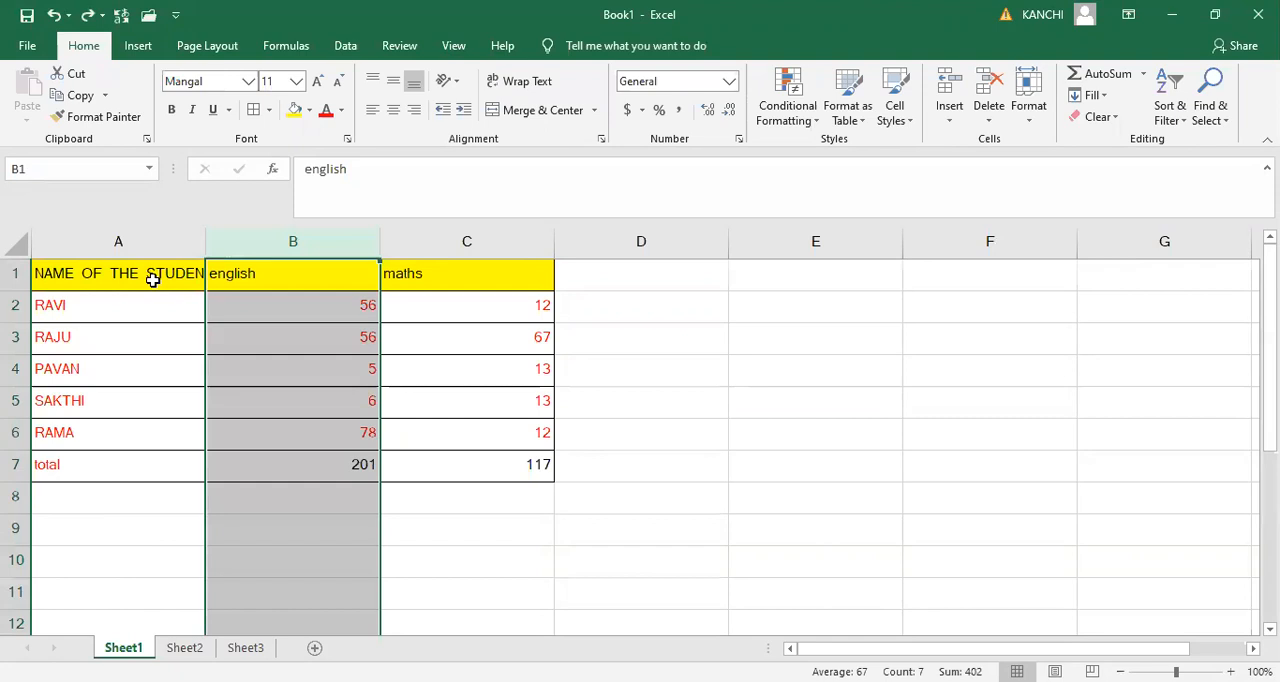
key(ctrl+z)
key(shift+Down)
key(shift+Down)
key(shift+Down)
key(shift+Down)
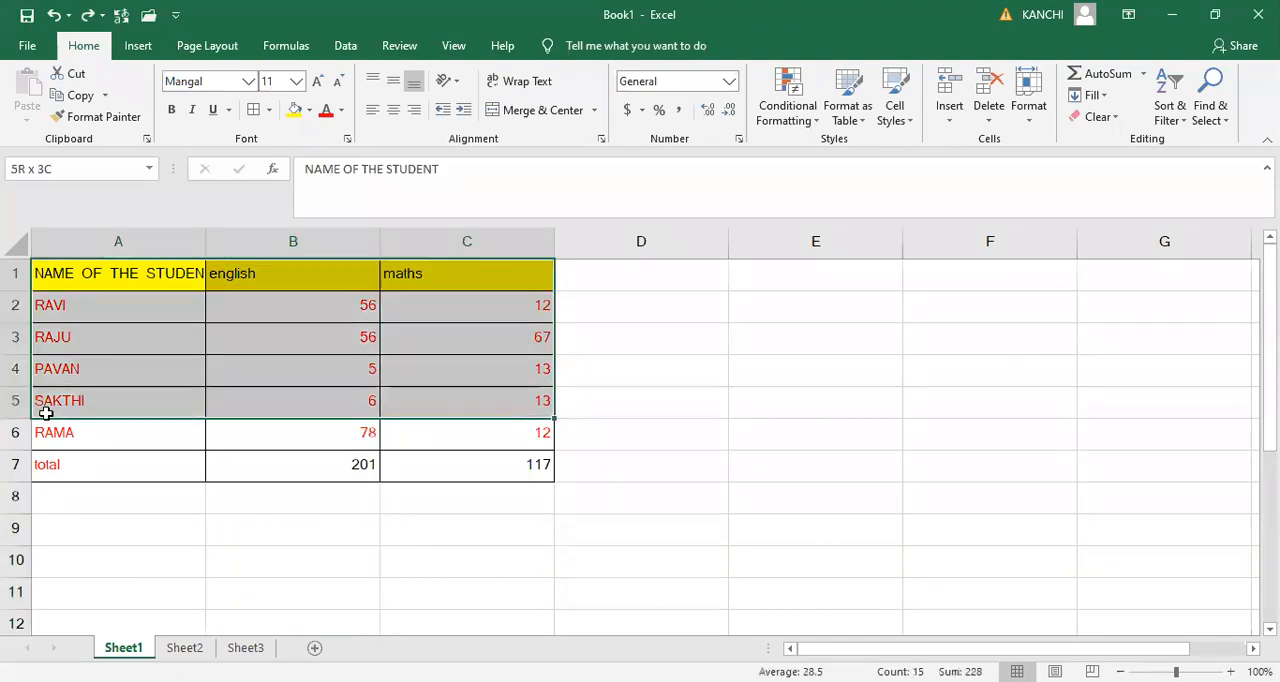
key(Down)
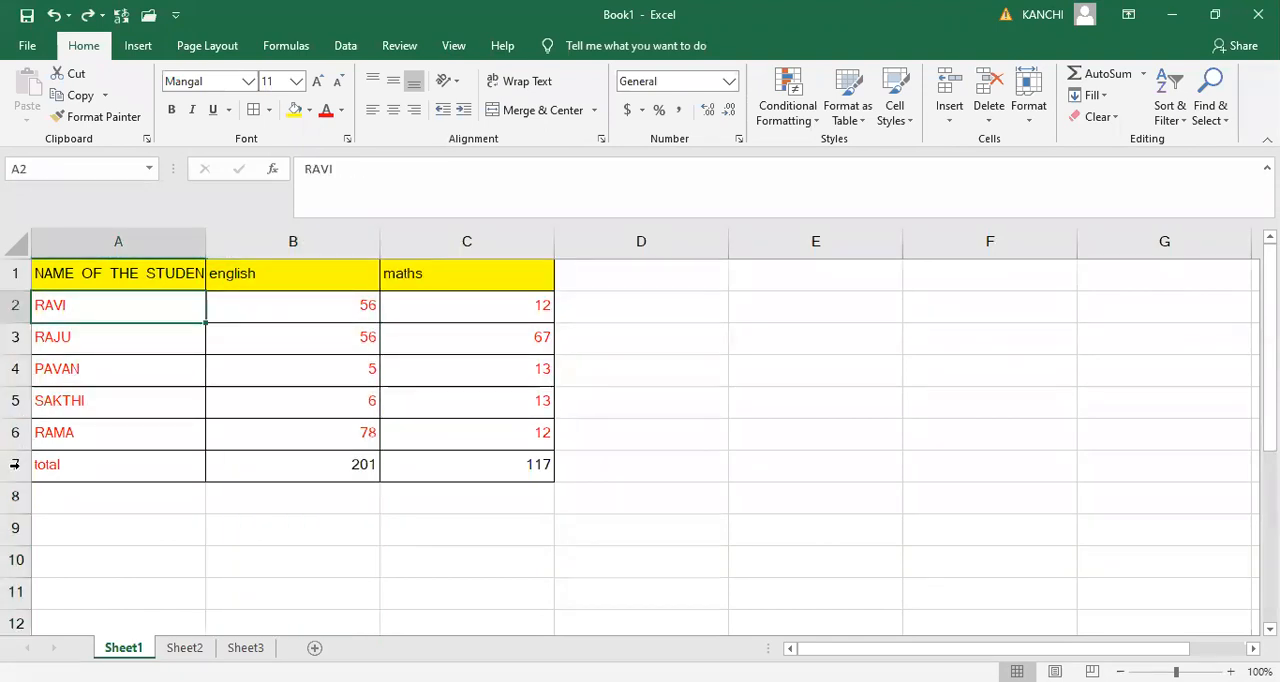
- Delete the total row, row 7, from the marks table
right_click(16, 465)
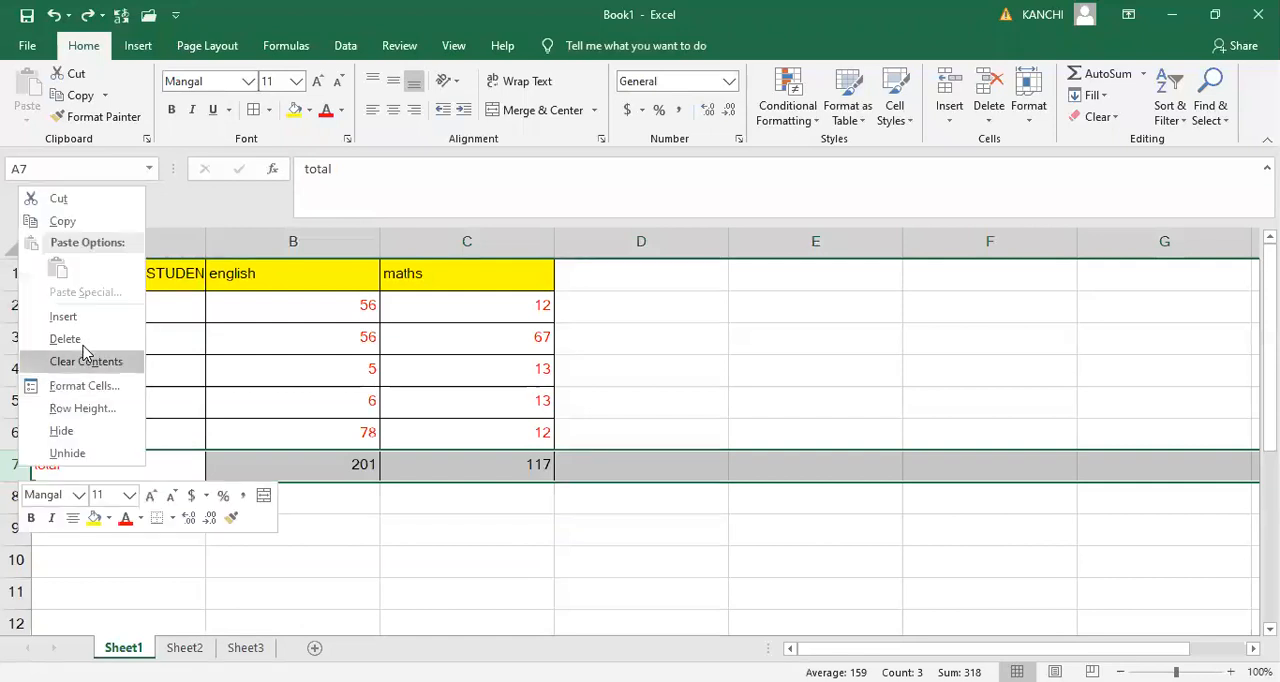
click(100, 339)
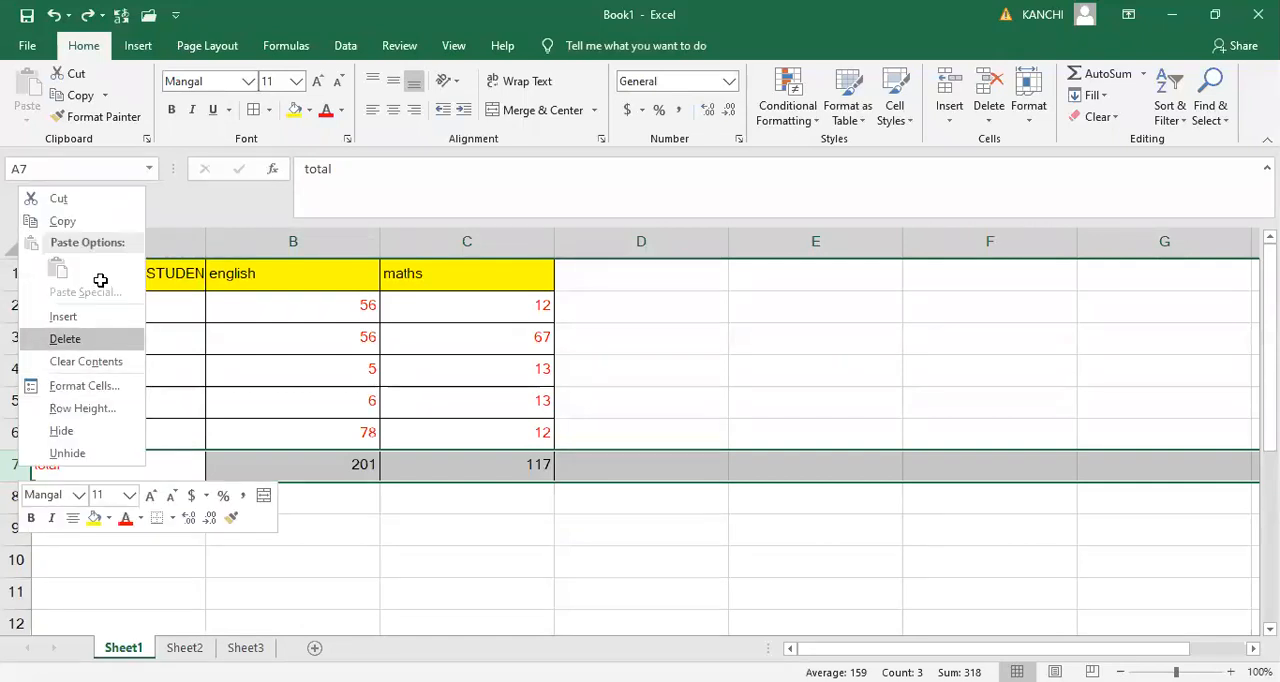
- Create a PivotTable from the marks table range A1:C6 on a new worksheet
click(100, 280)
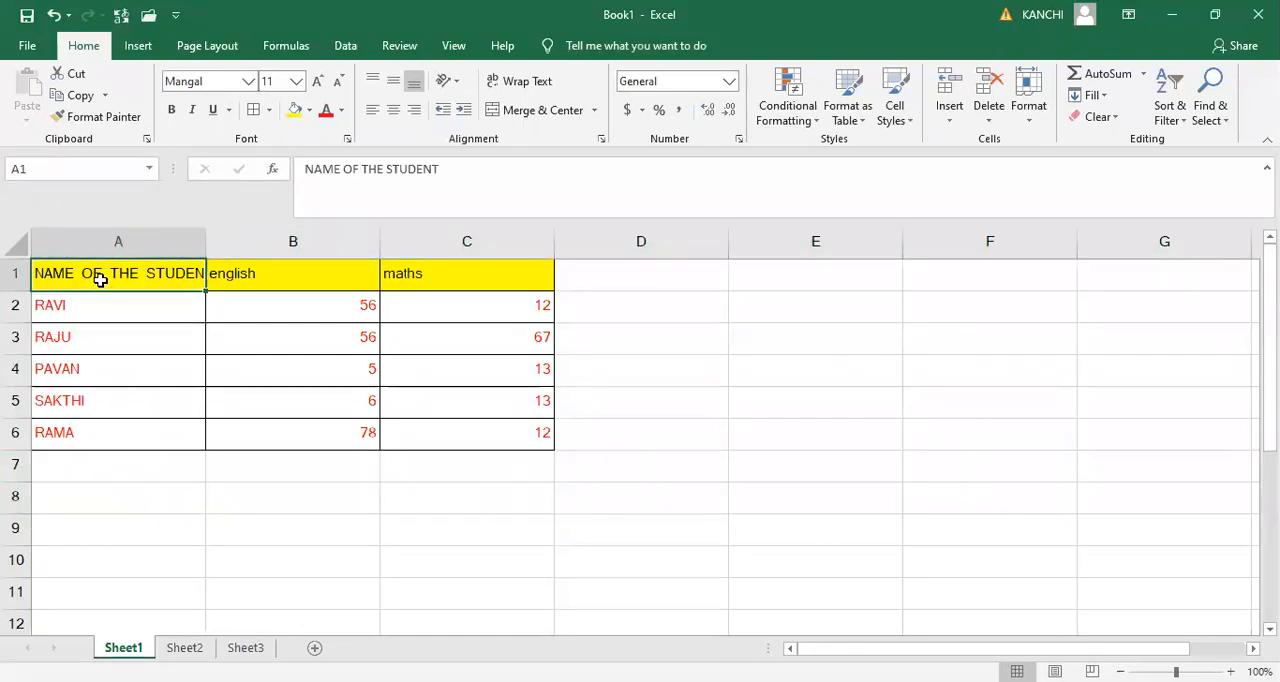
key(shift+Right)
key(shift+Right)
key(shift+Down)
key(shift+Down)
key(shift+Down)
key(shift+Down)
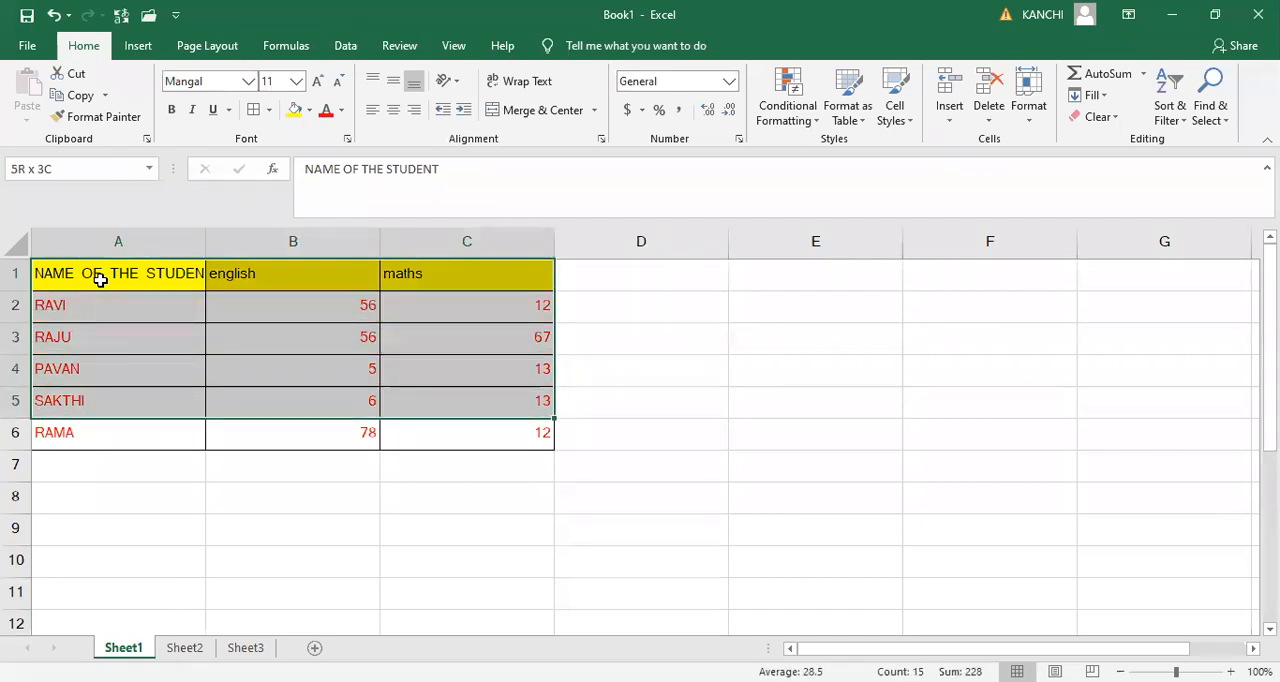
key(shift+Down)
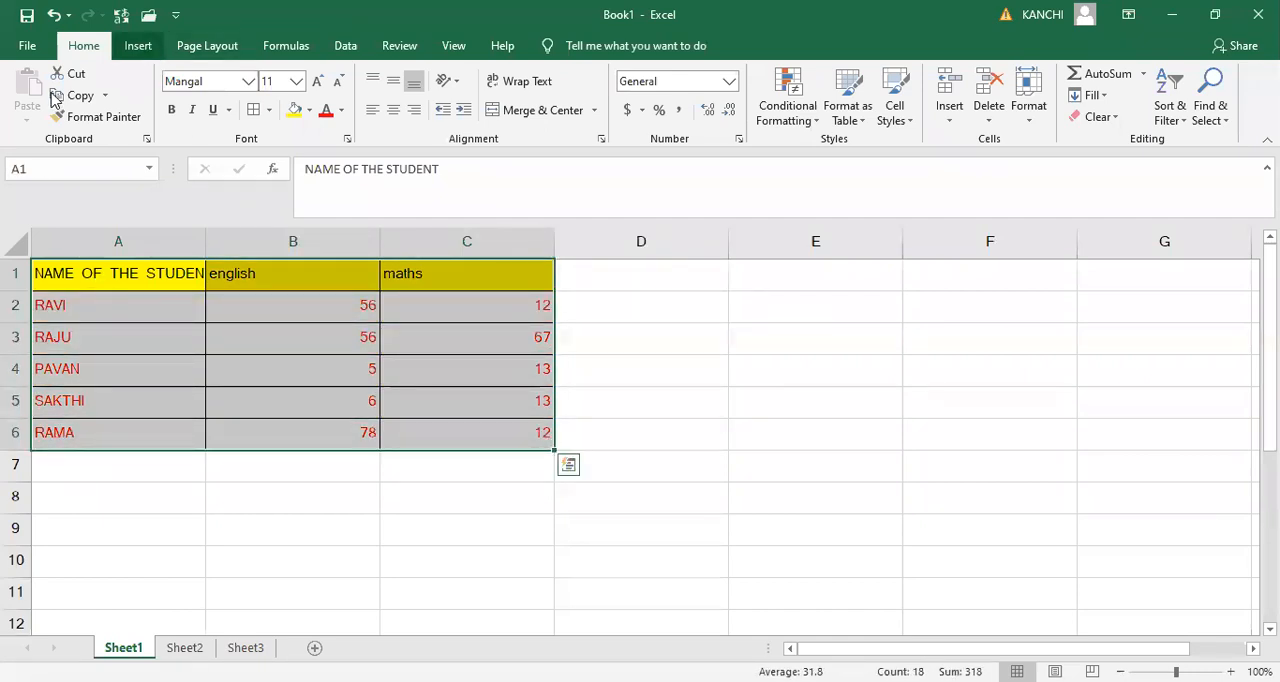
click(138, 45)
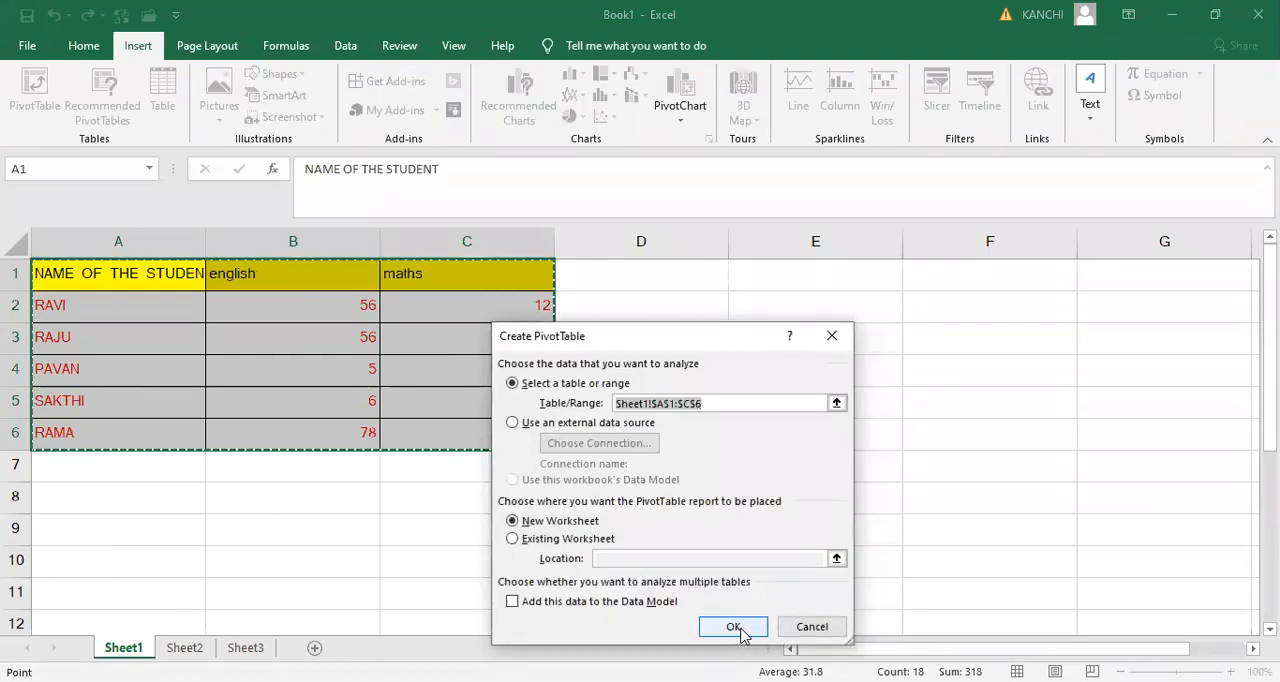
click(738, 630)
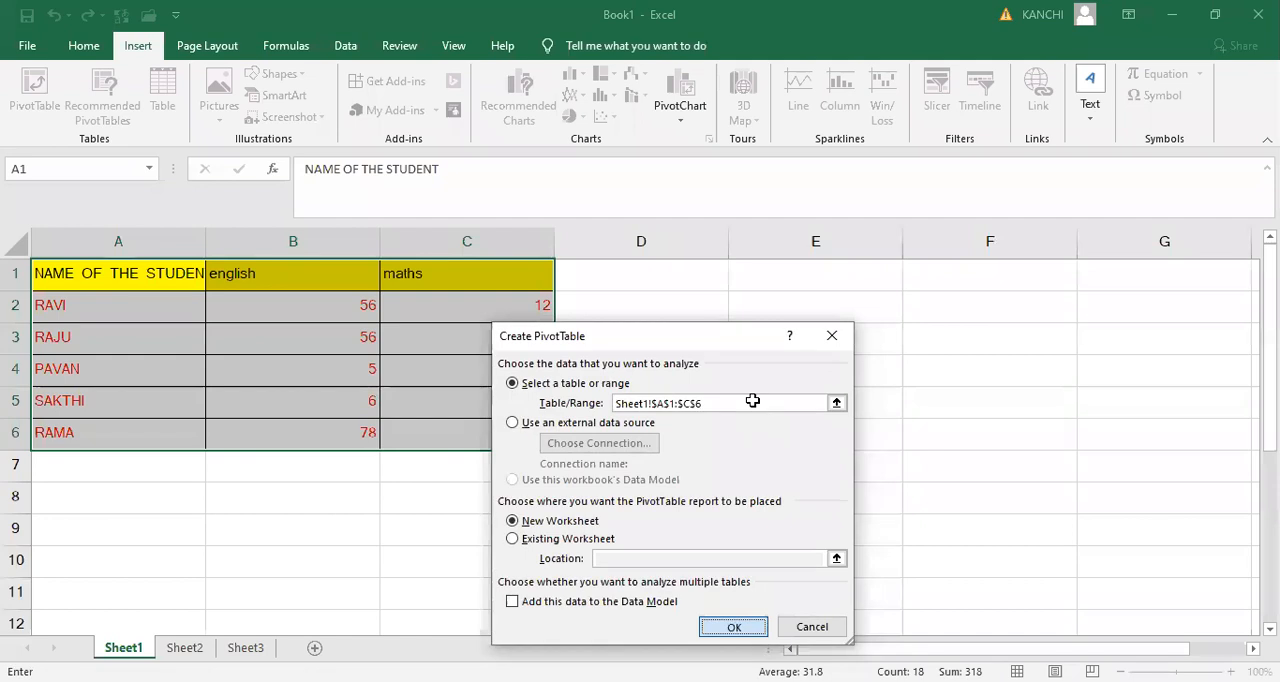
key(Return)
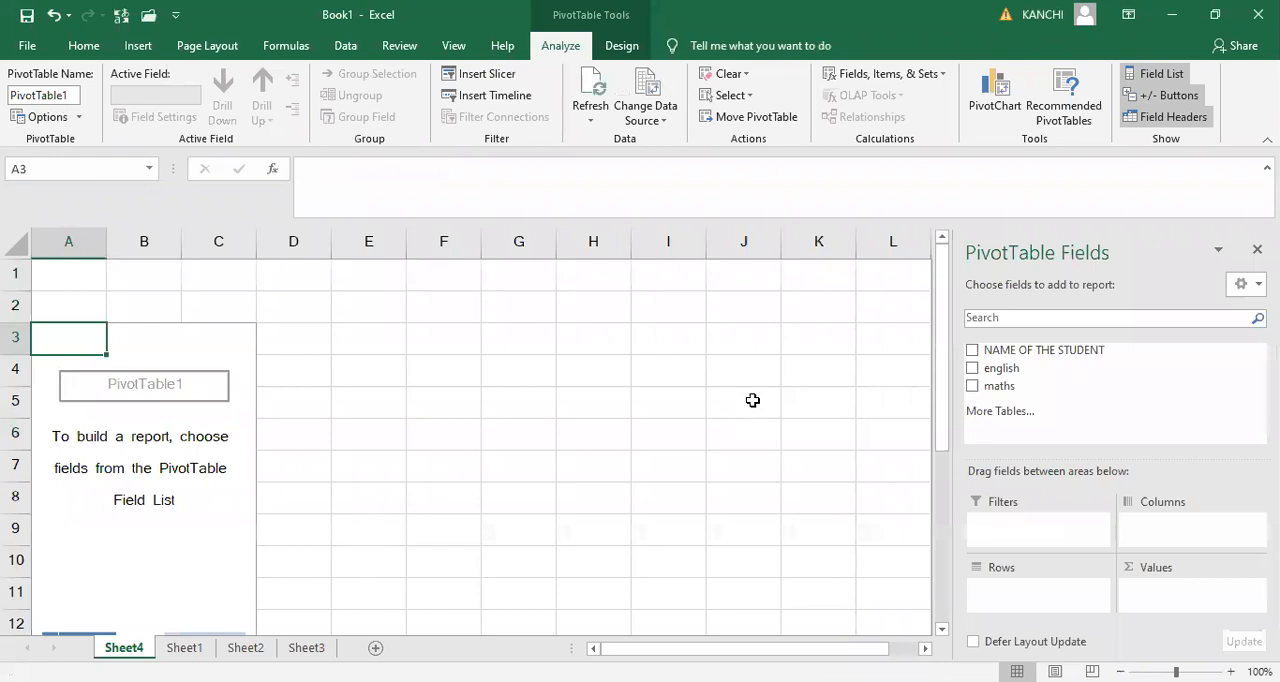
- Add NAME OF THE STUDENT to the PivotTable rows, and english and maths to its columns
click(973, 351)
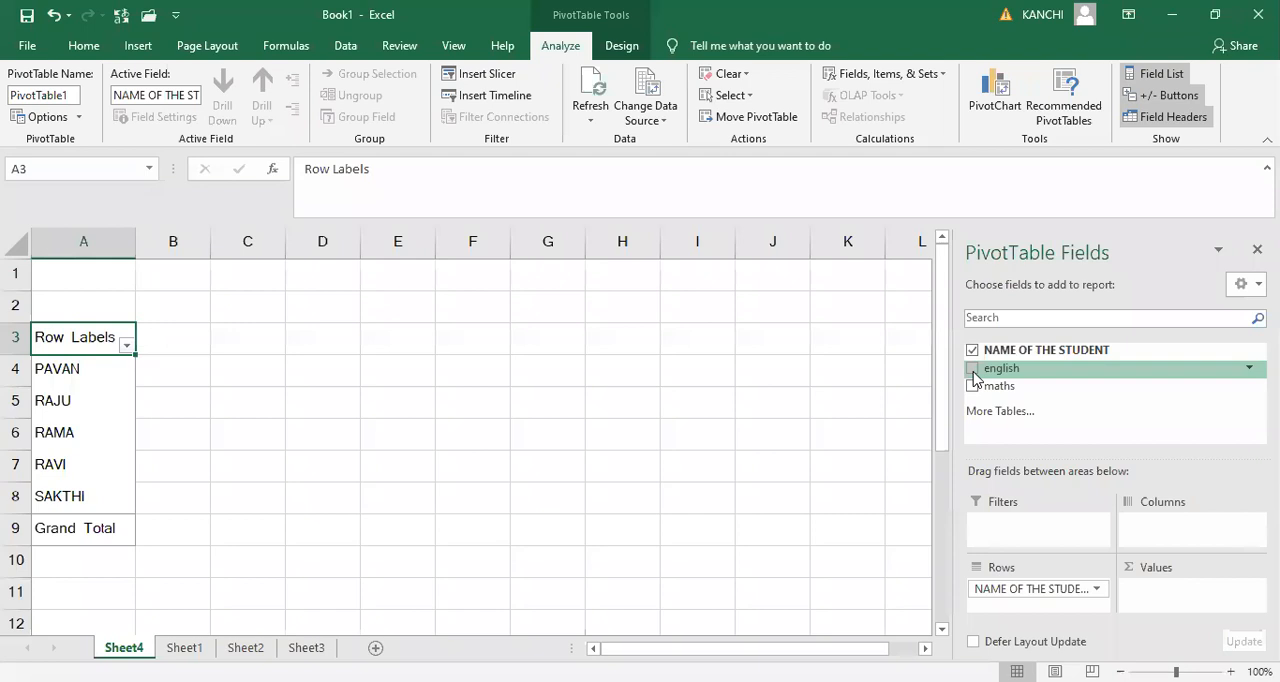
drag(985, 386, 1166, 505)
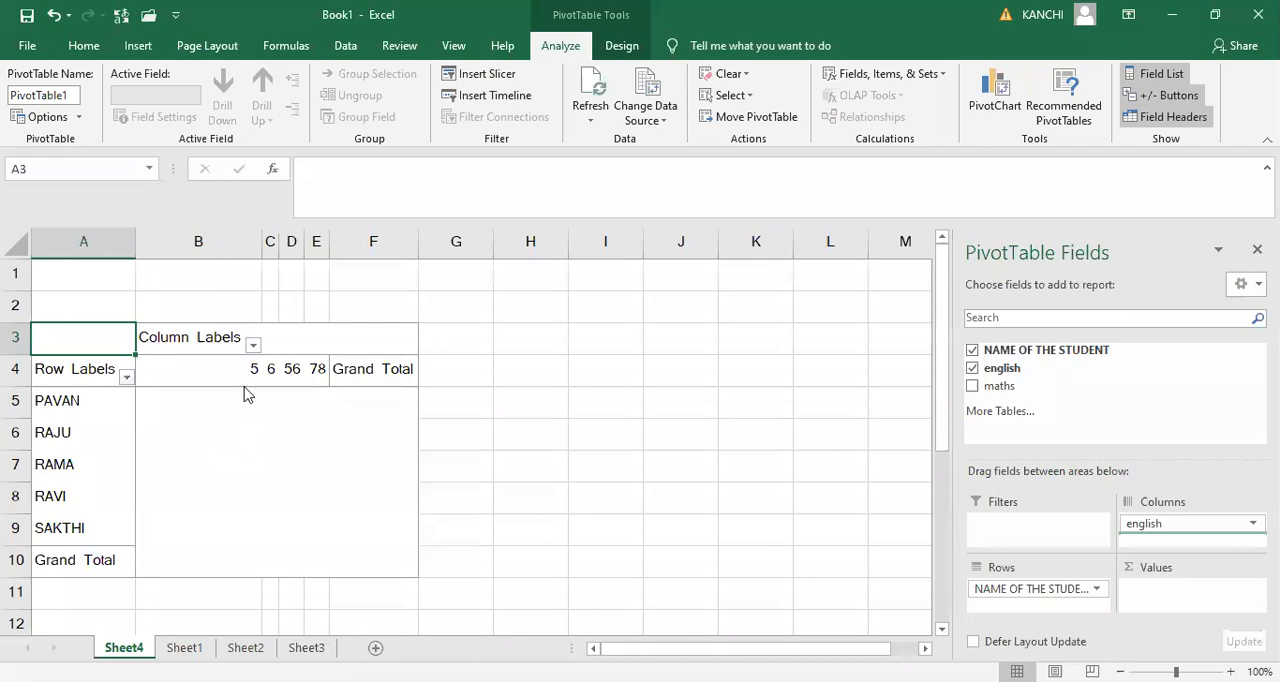
click(999, 386)
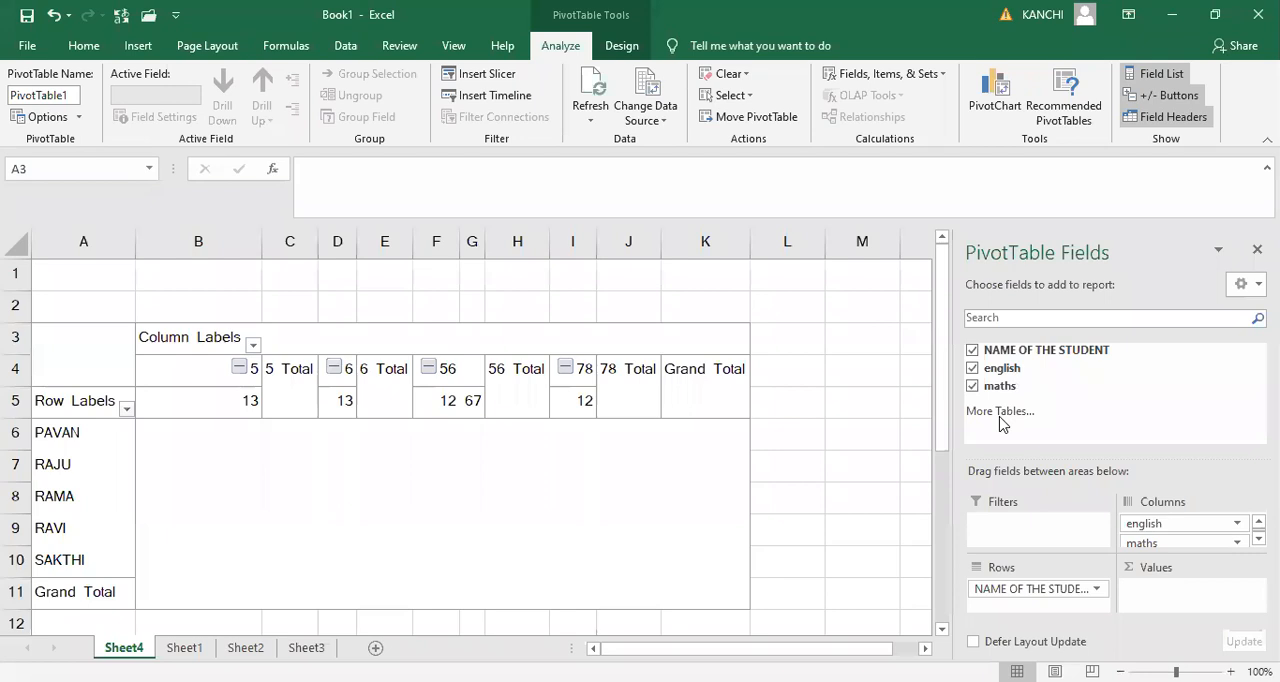
click(1000, 416)
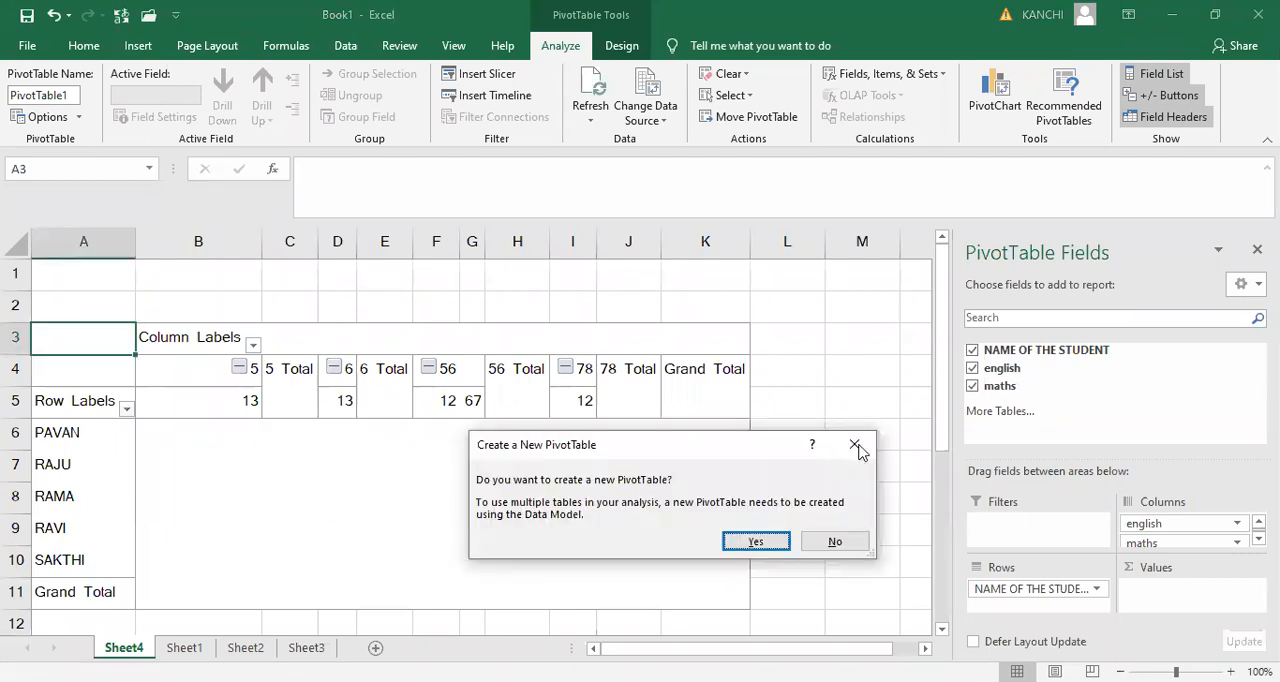
click(857, 446)
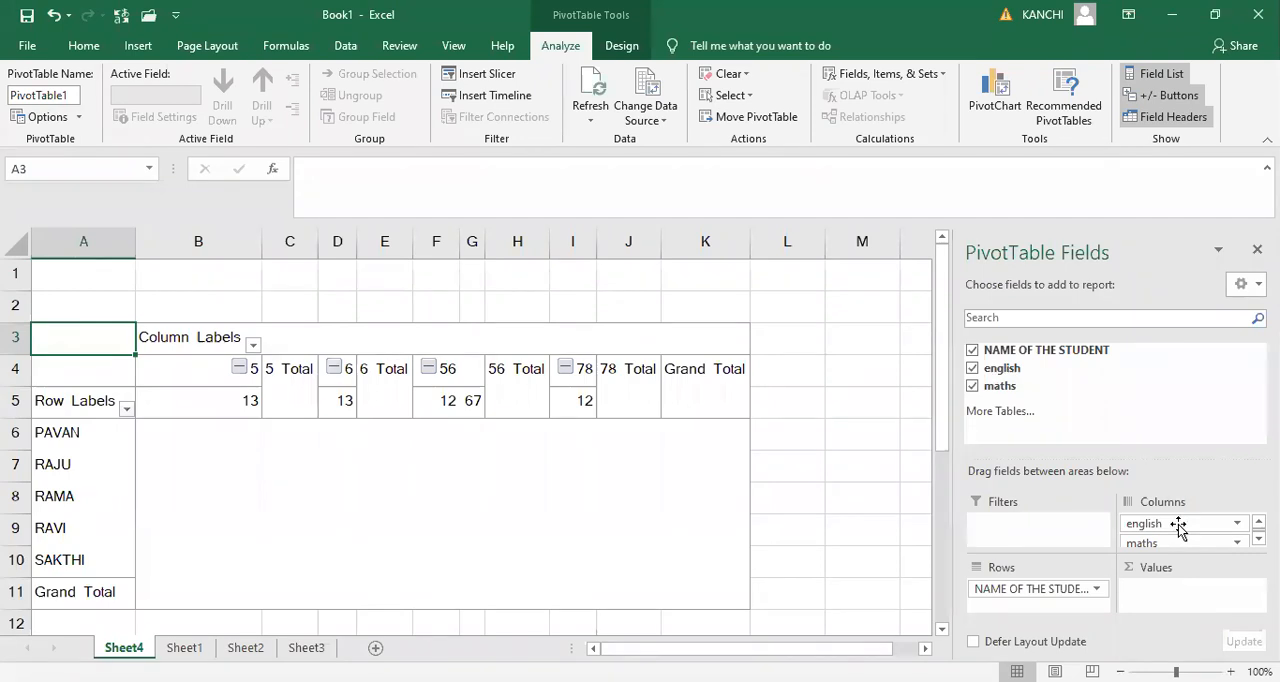
- Move the english and maths fields from the PivotTable's Columns area to Values
drag(1178, 525, 1190, 592)
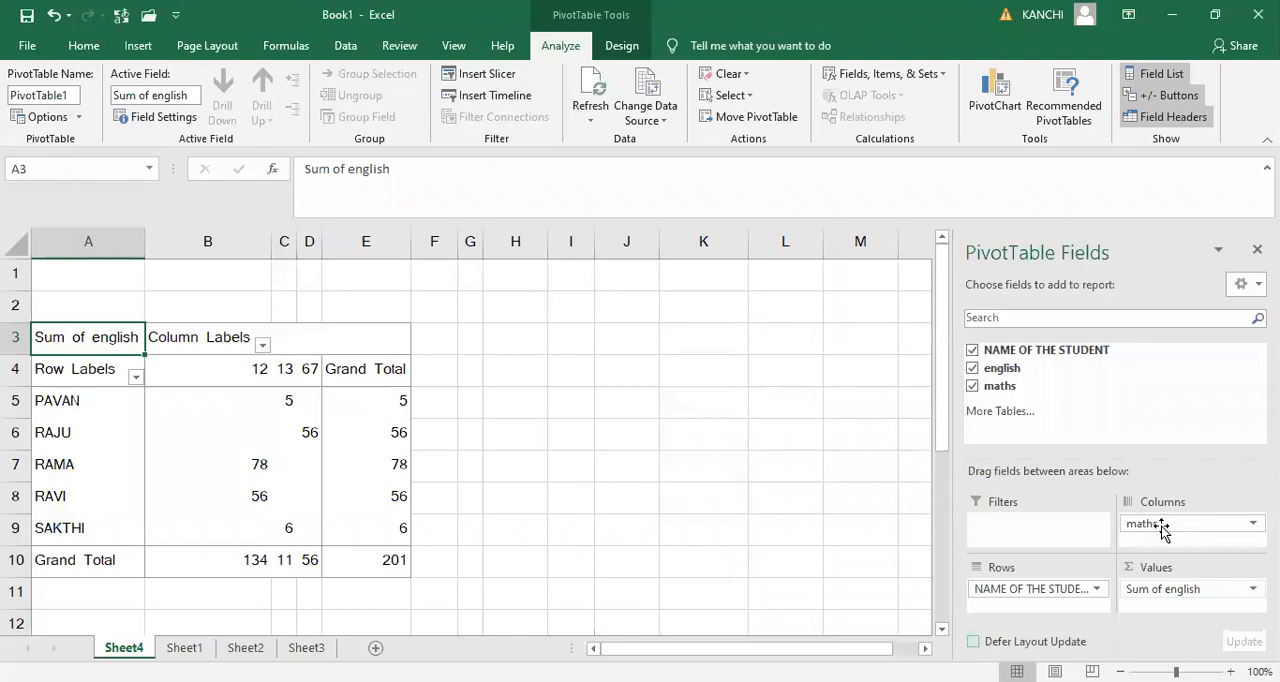
drag(1162, 527, 1190, 605)
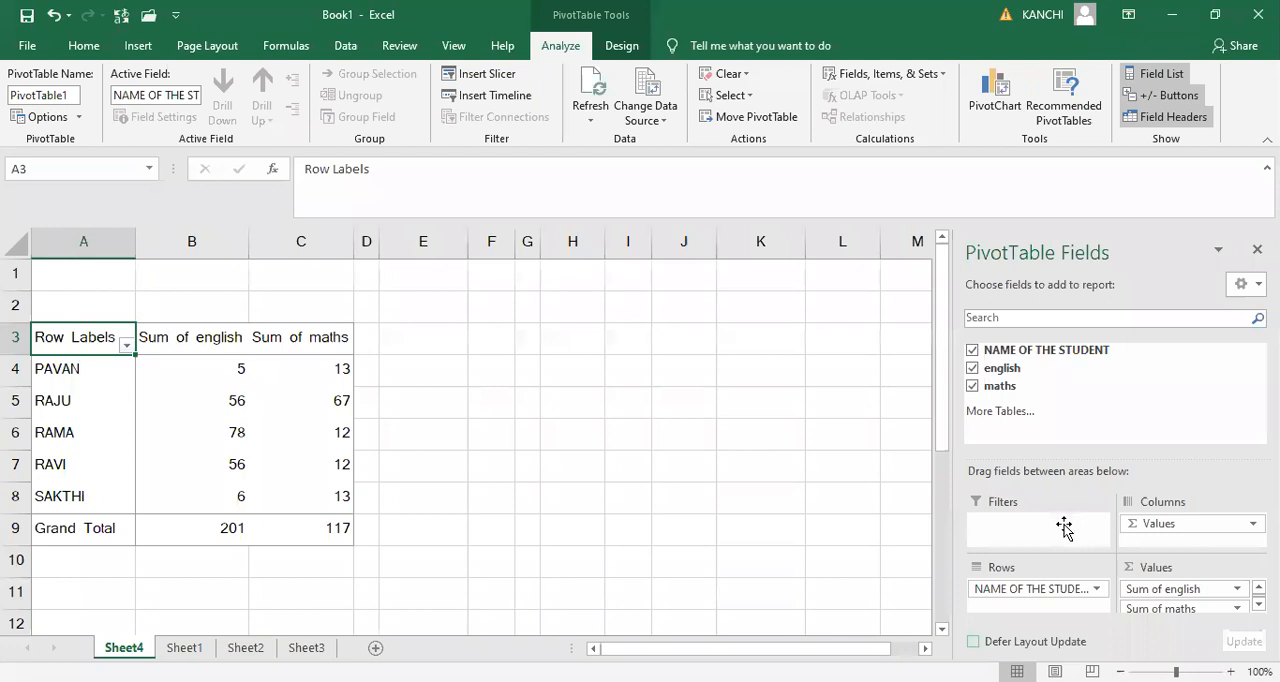
- Remove english and maths from the PivotTable, and add english back as the only summed value
drag(1064, 527, 1070, 443)
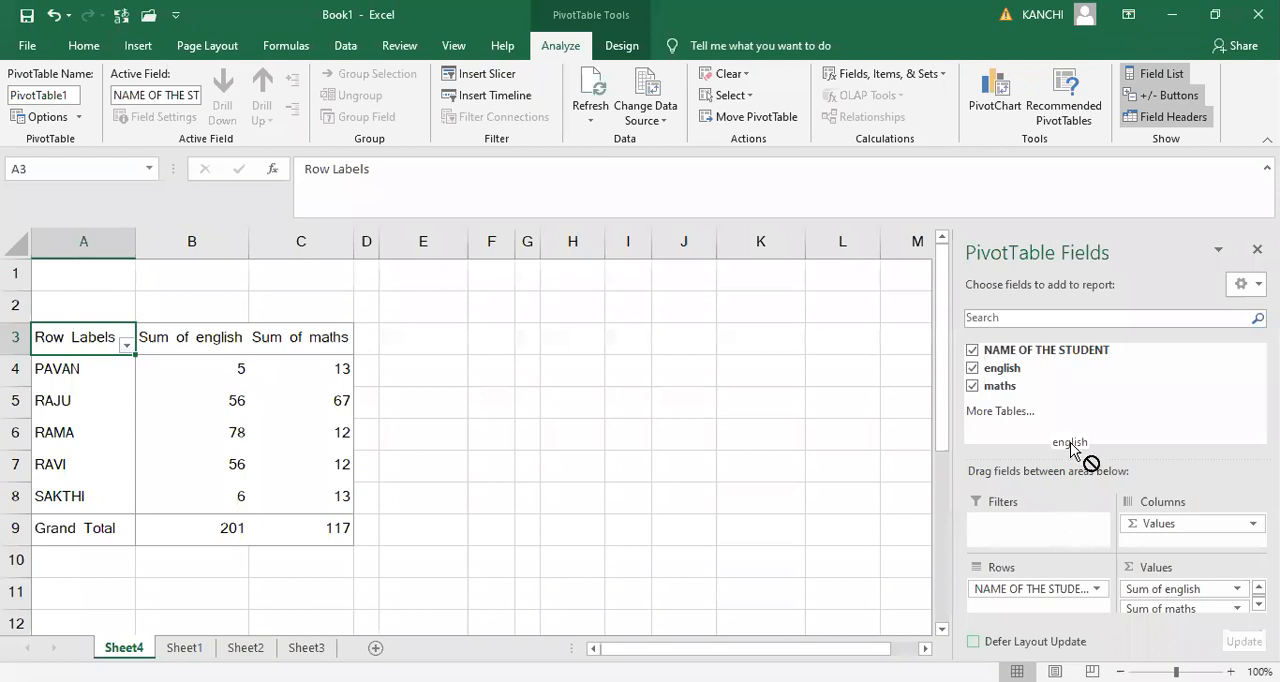
drag(1070, 443, 1070, 449)
click(972, 386)
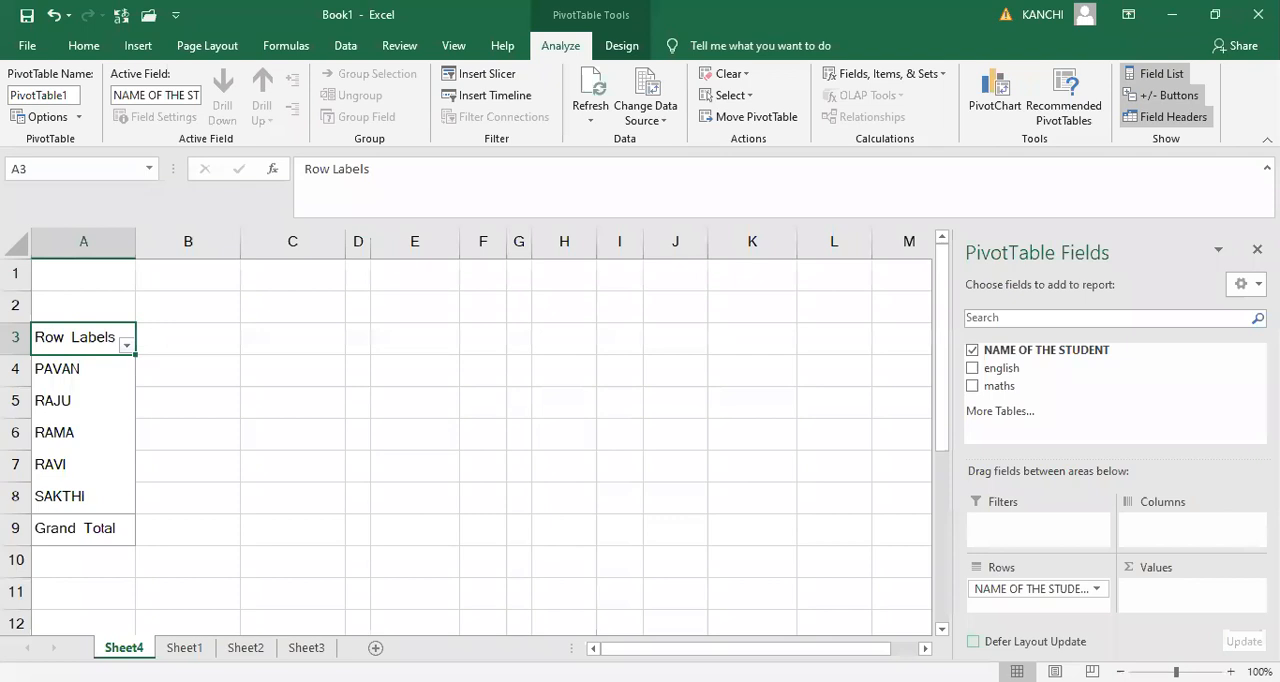
click(972, 368)
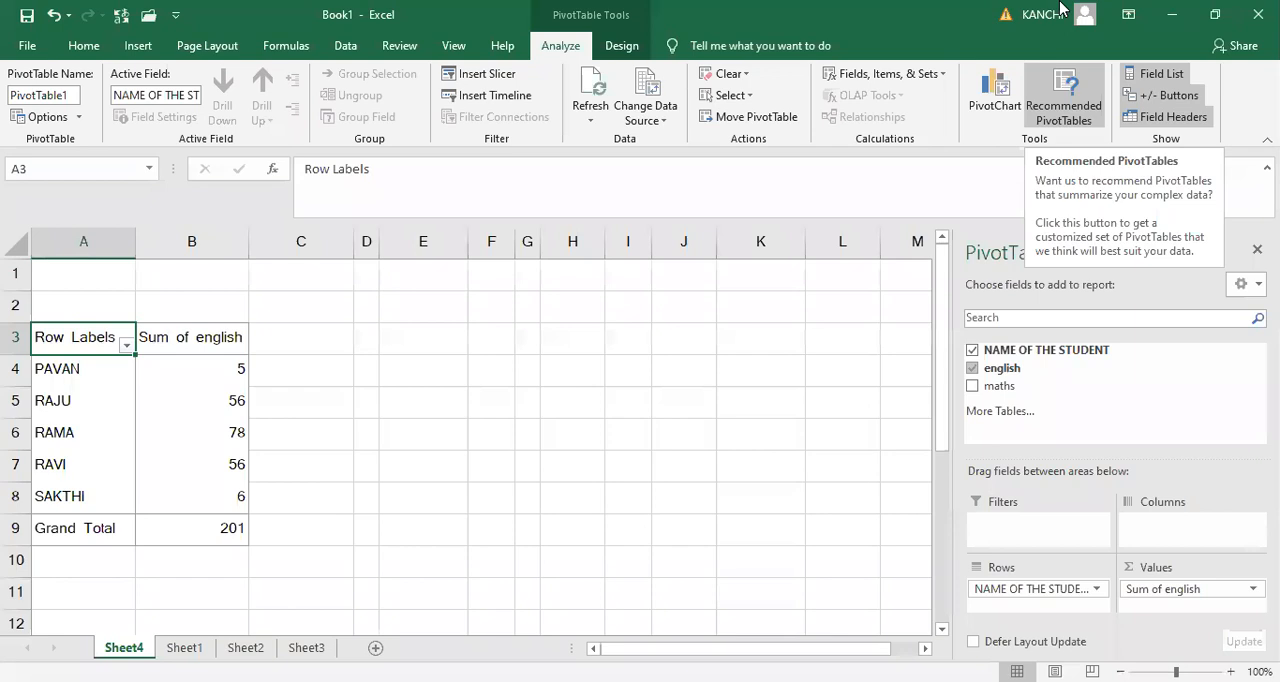
- Set a desktop screenshot picture from a file as the background of Sheet4
click(140, 47)
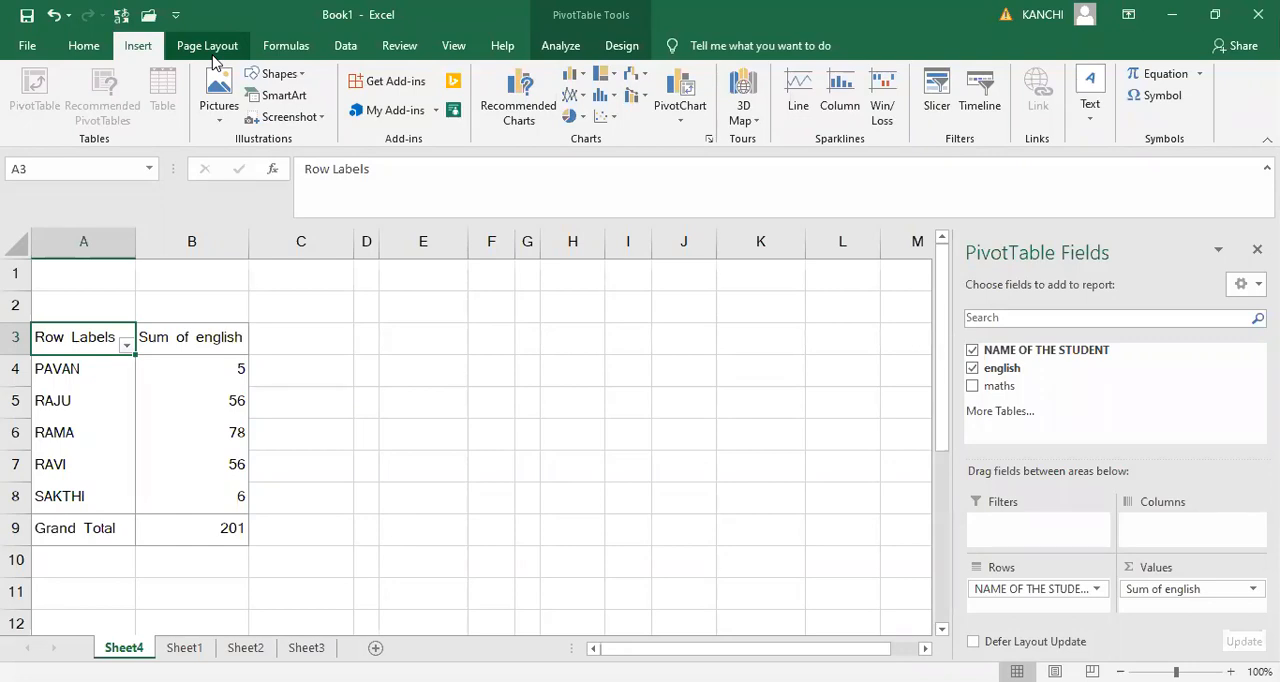
click(209, 47)
click(397, 106)
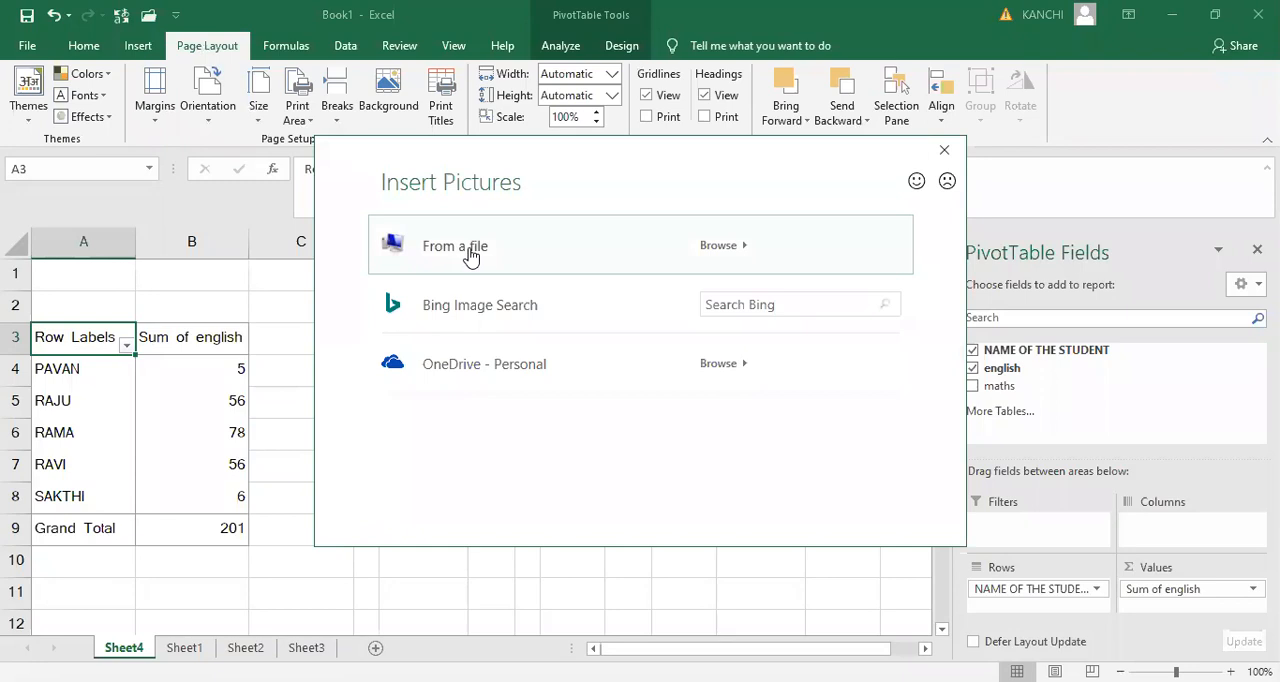
click(471, 256)
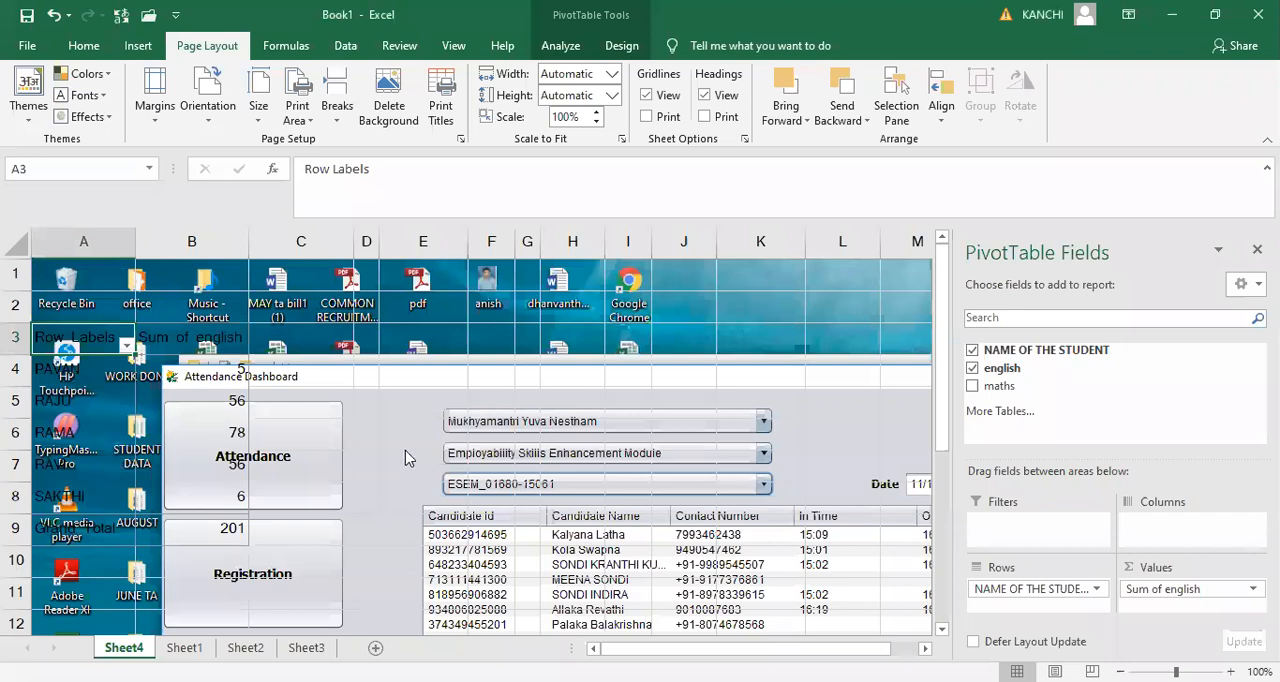
- Fill cells C5:C6 and E5:E6 and the header cells A3:C3 with yellow, repeating the last fill where possible
click(350, 436)
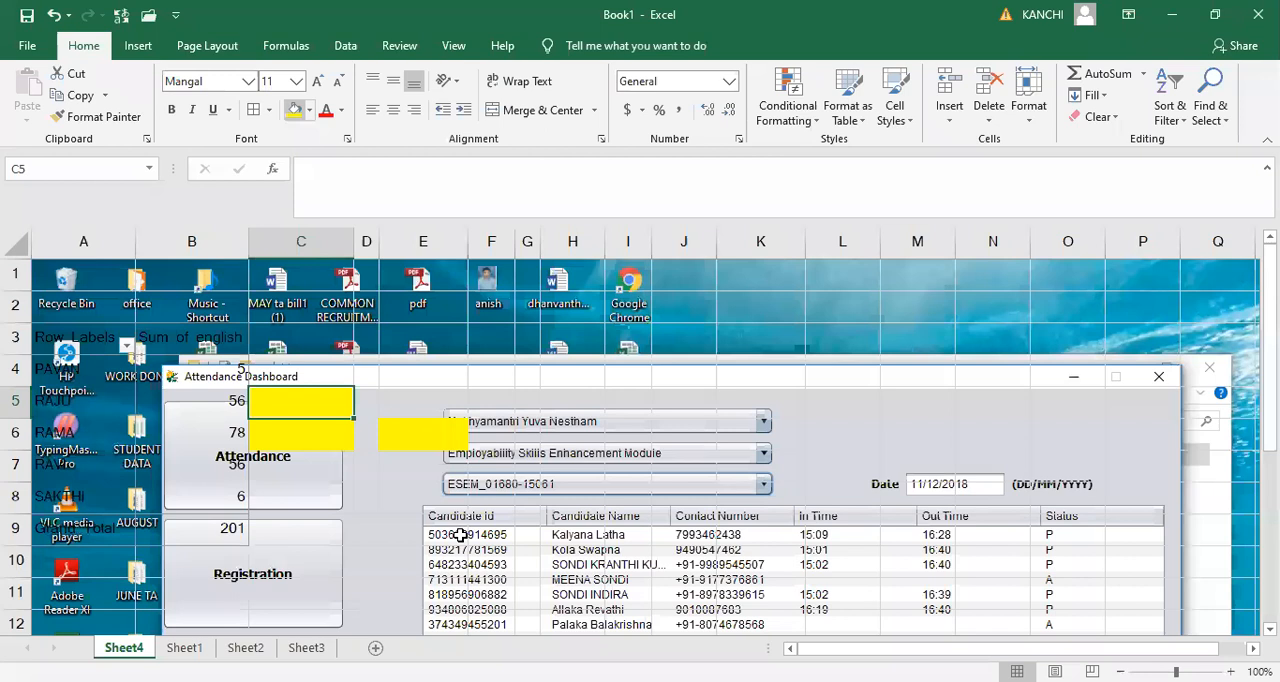
click(460, 535)
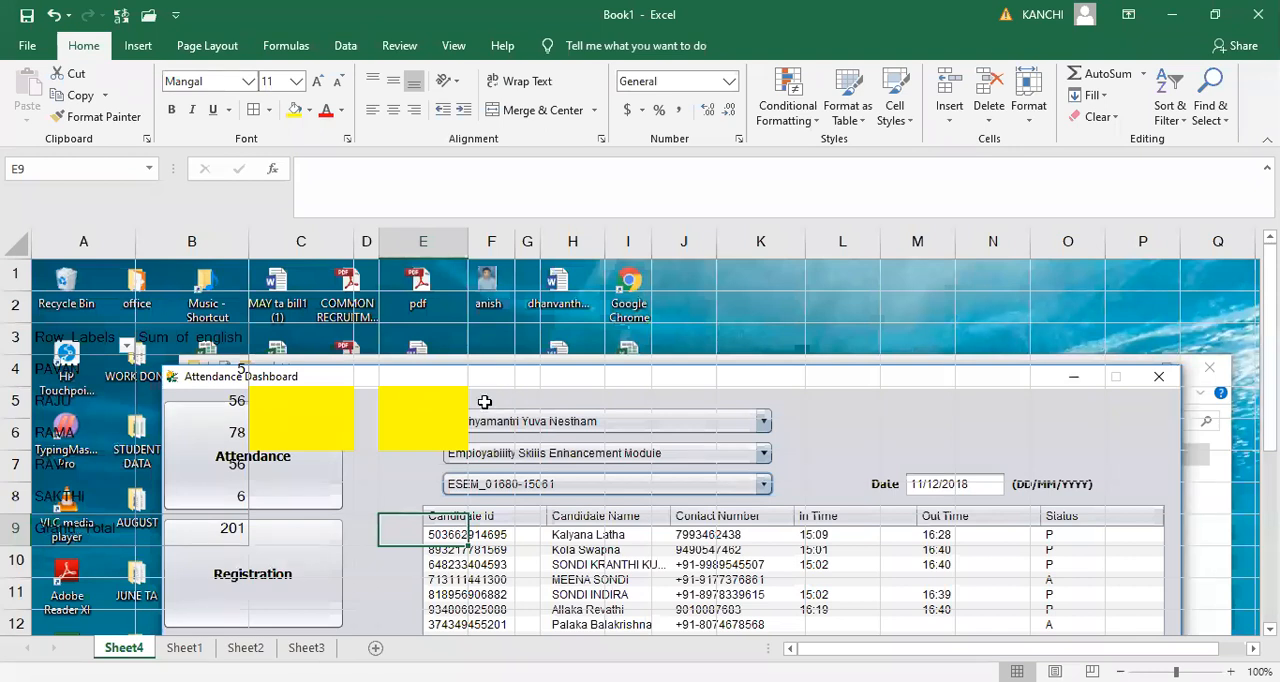
click(300, 342)
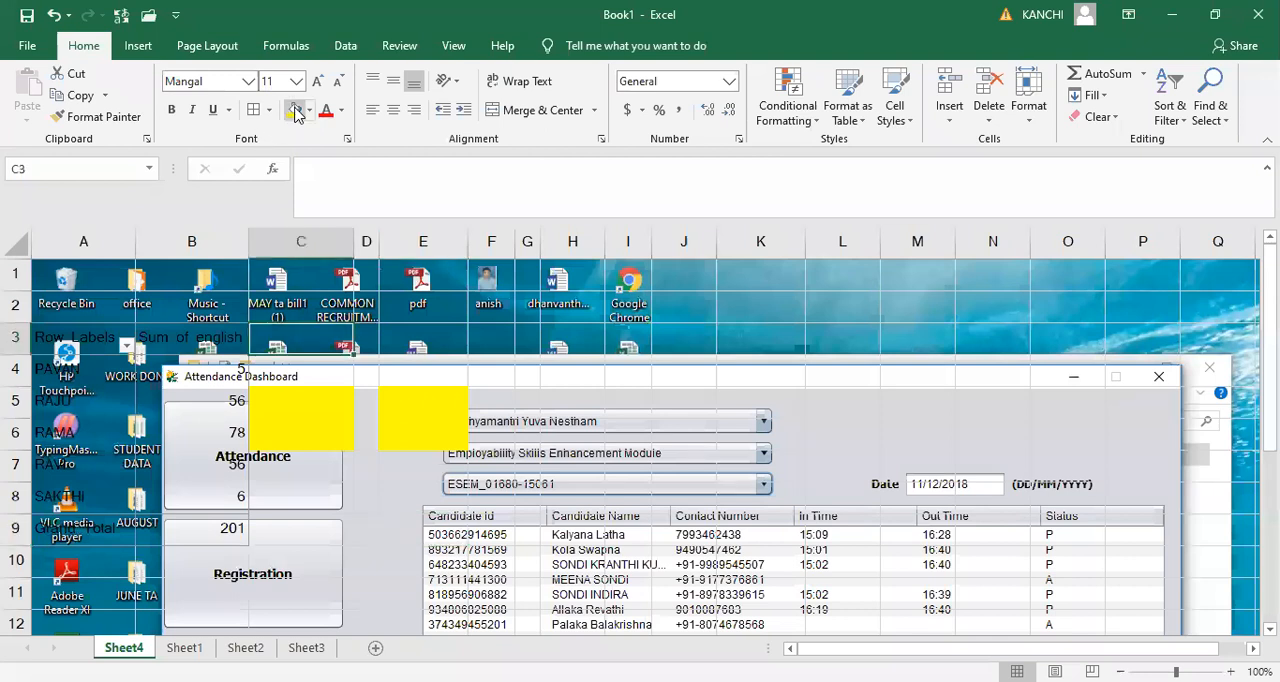
click(296, 110)
click(191, 337)
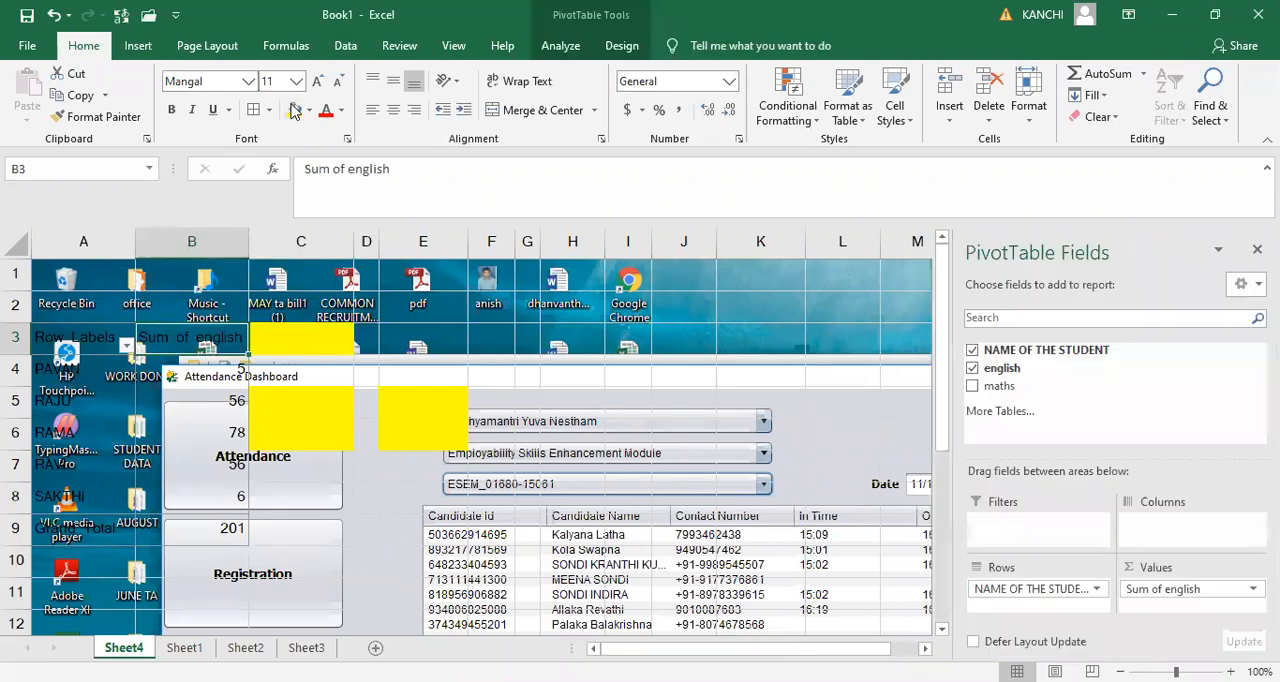
key(F4)
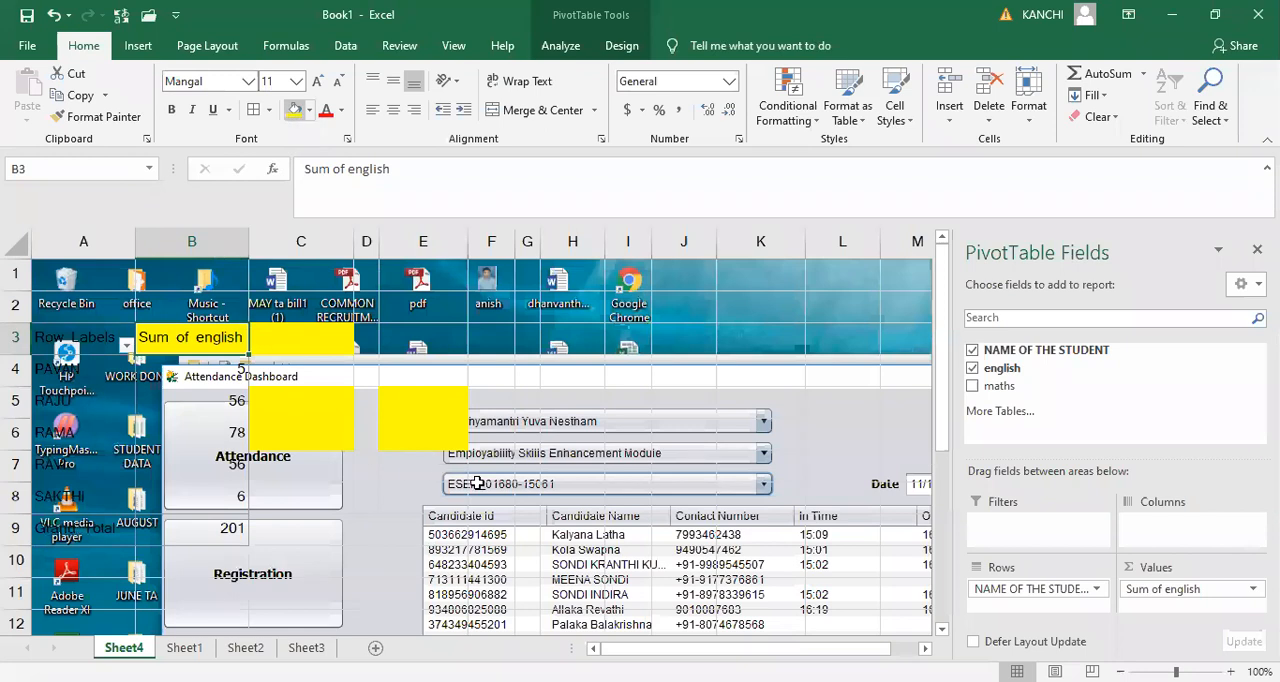
key(Left)
key(F4)
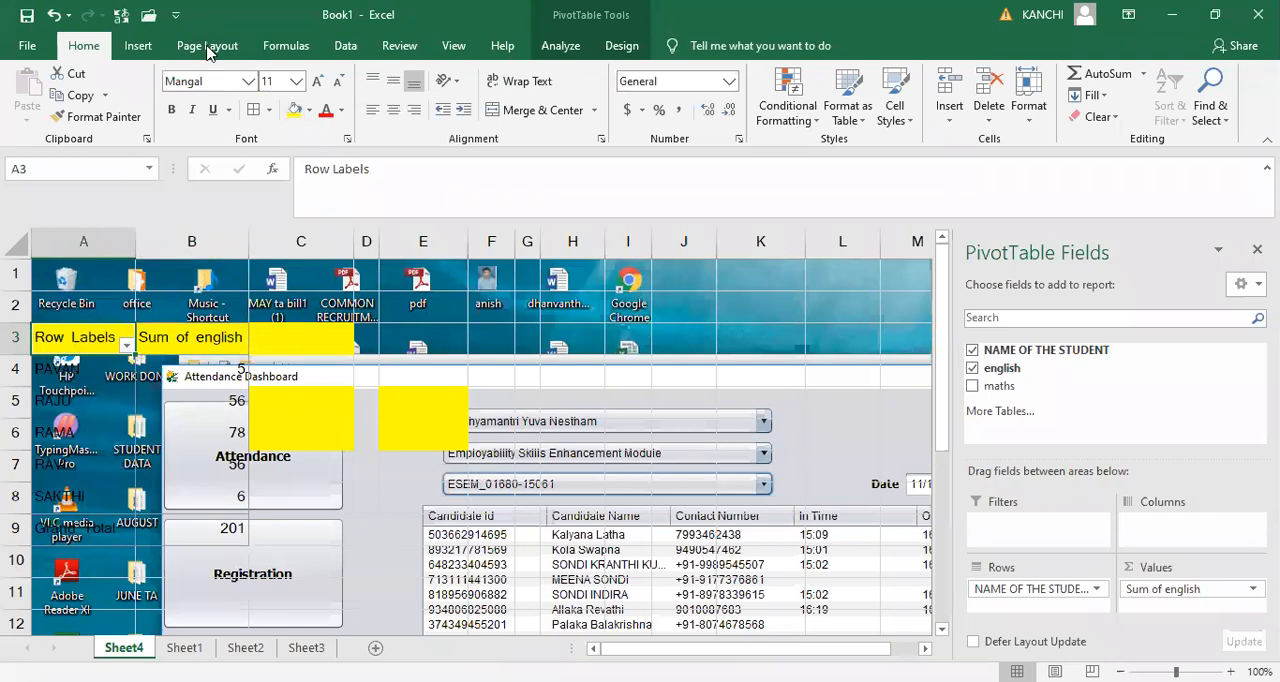
- Delete the background of Sheet4 and open Bing Image Search to choose a new background picture
click(386, 114)
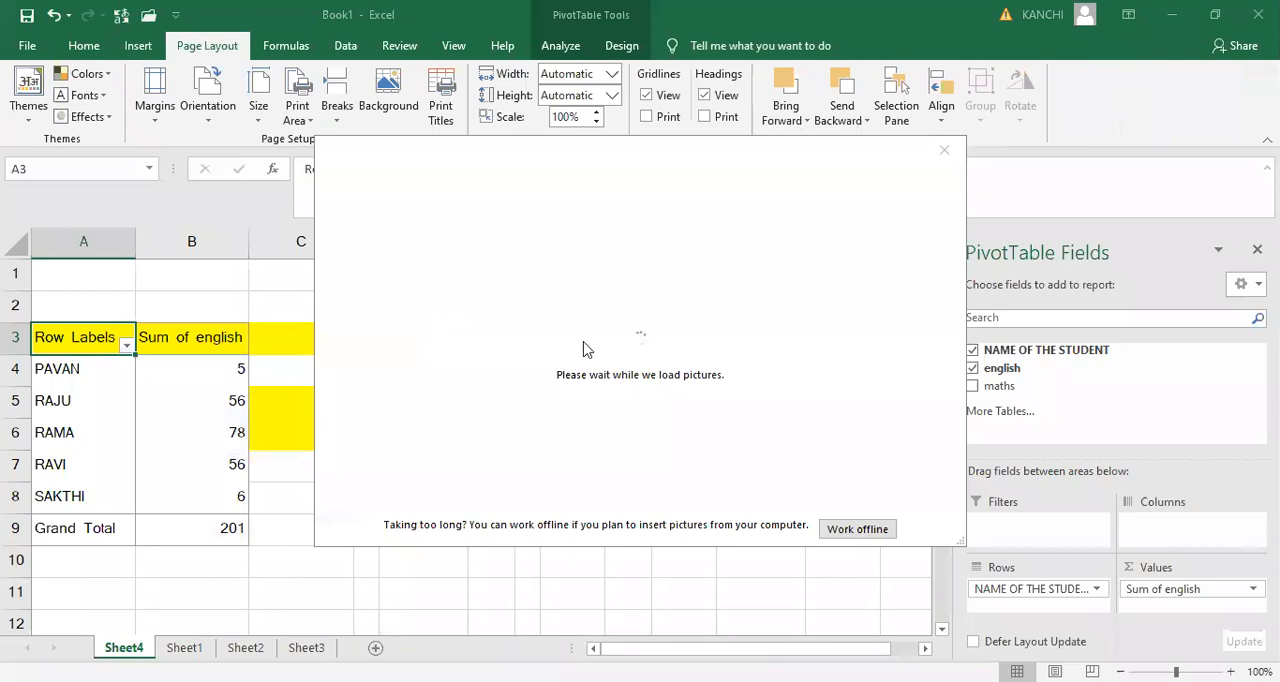
click(425, 312)
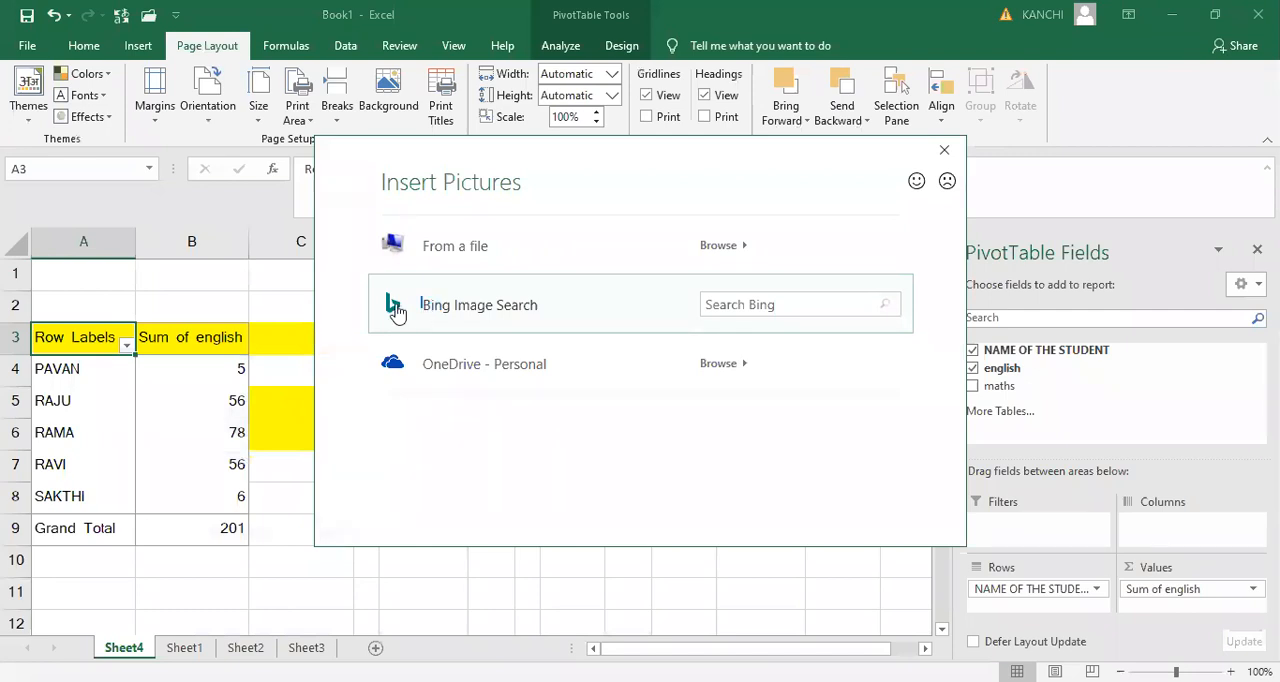
right_click(396, 312)
right_click(397, 311)
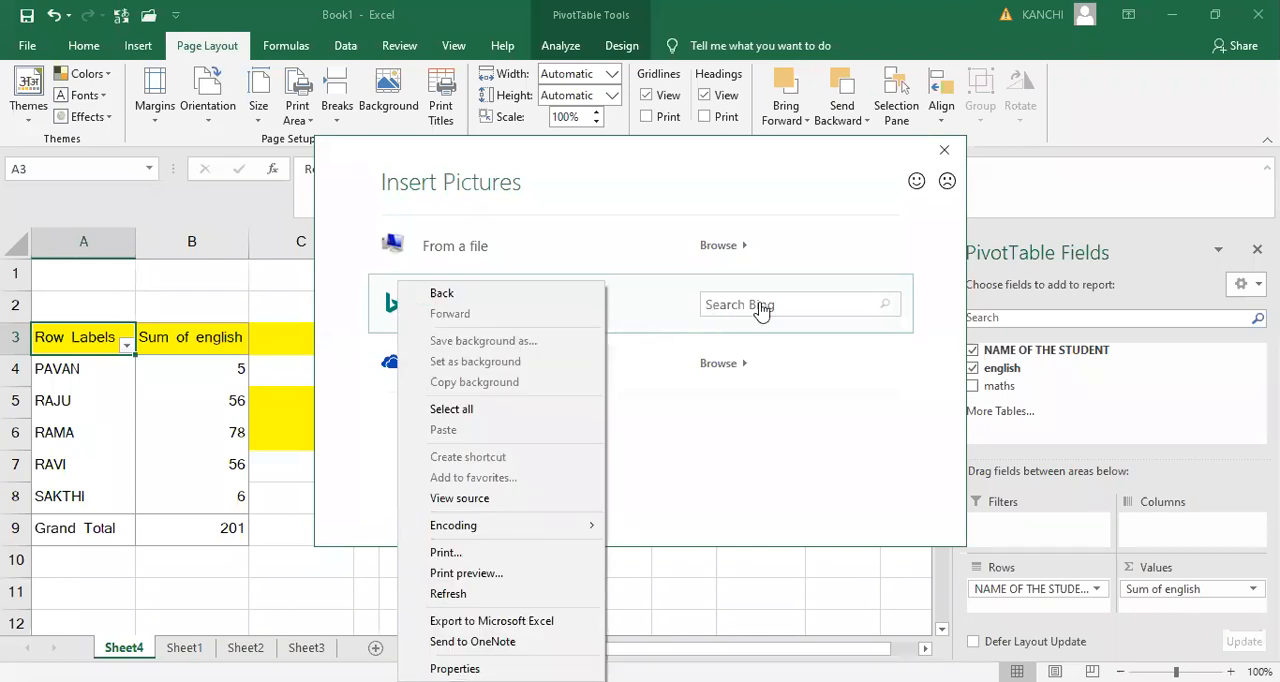
click(641, 299)
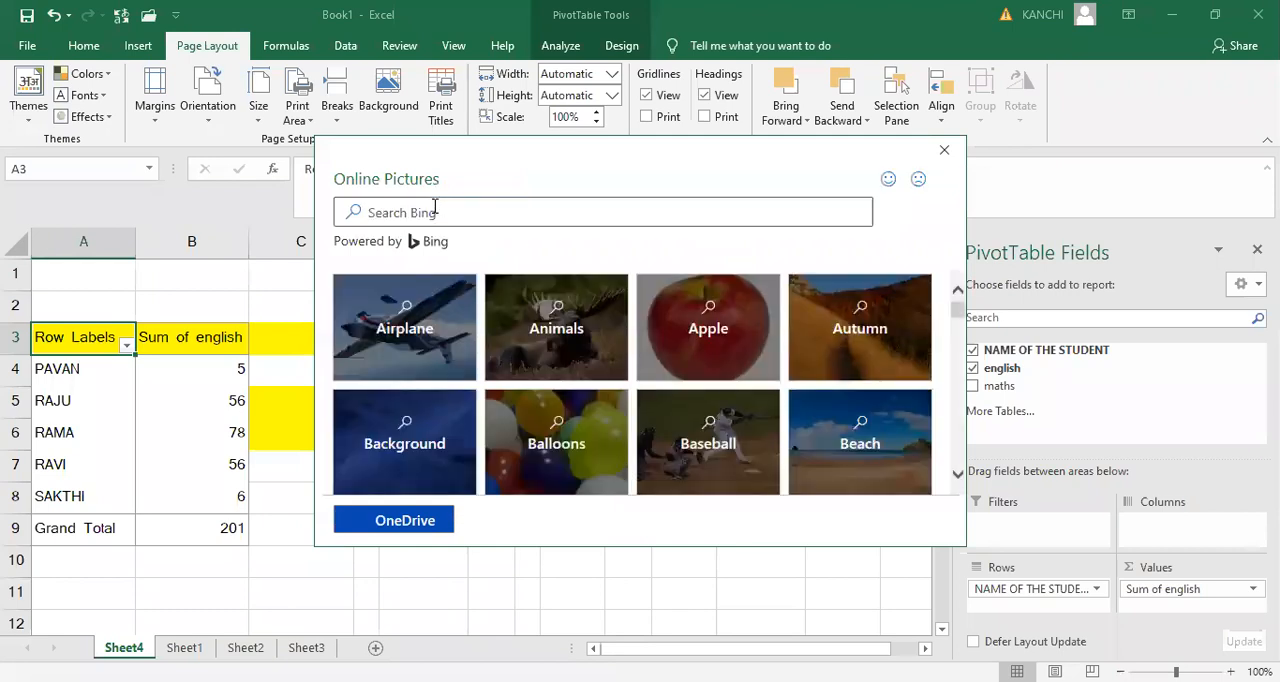
- Set a red apple picture from the Apple category as the background of Sheet4
click(708, 327)
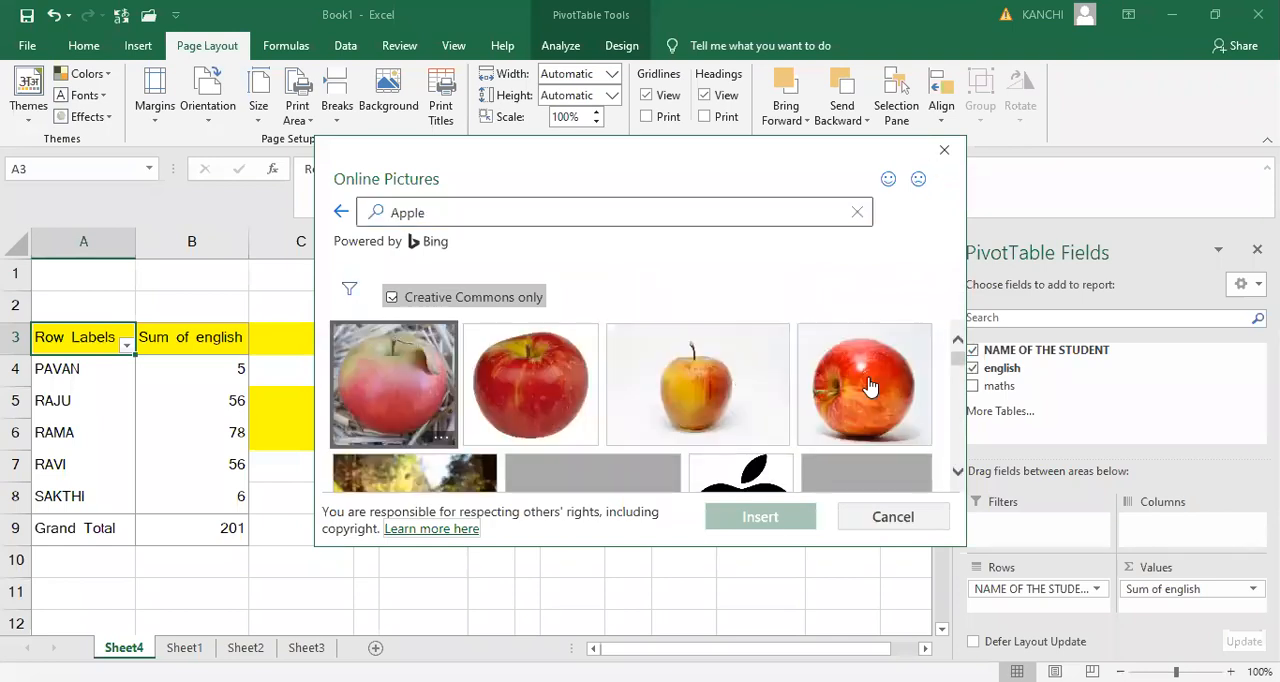
click(870, 387)
click(772, 520)
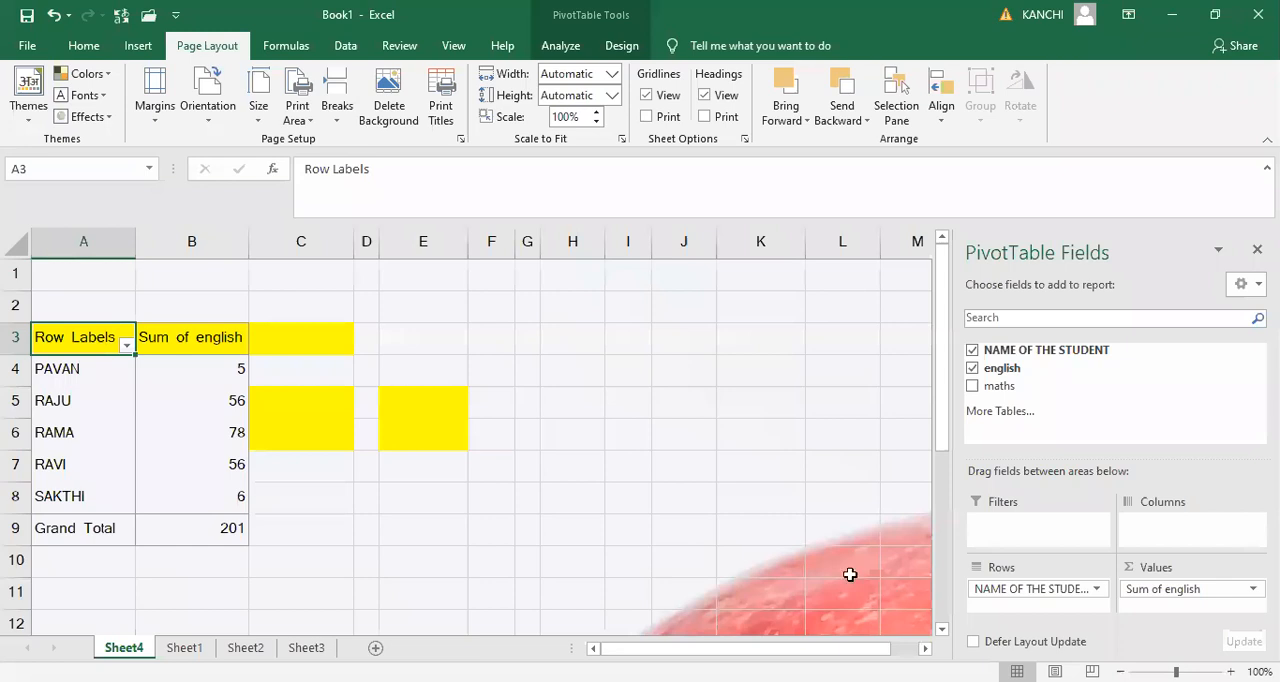
scroll(850, 574, down, 5)
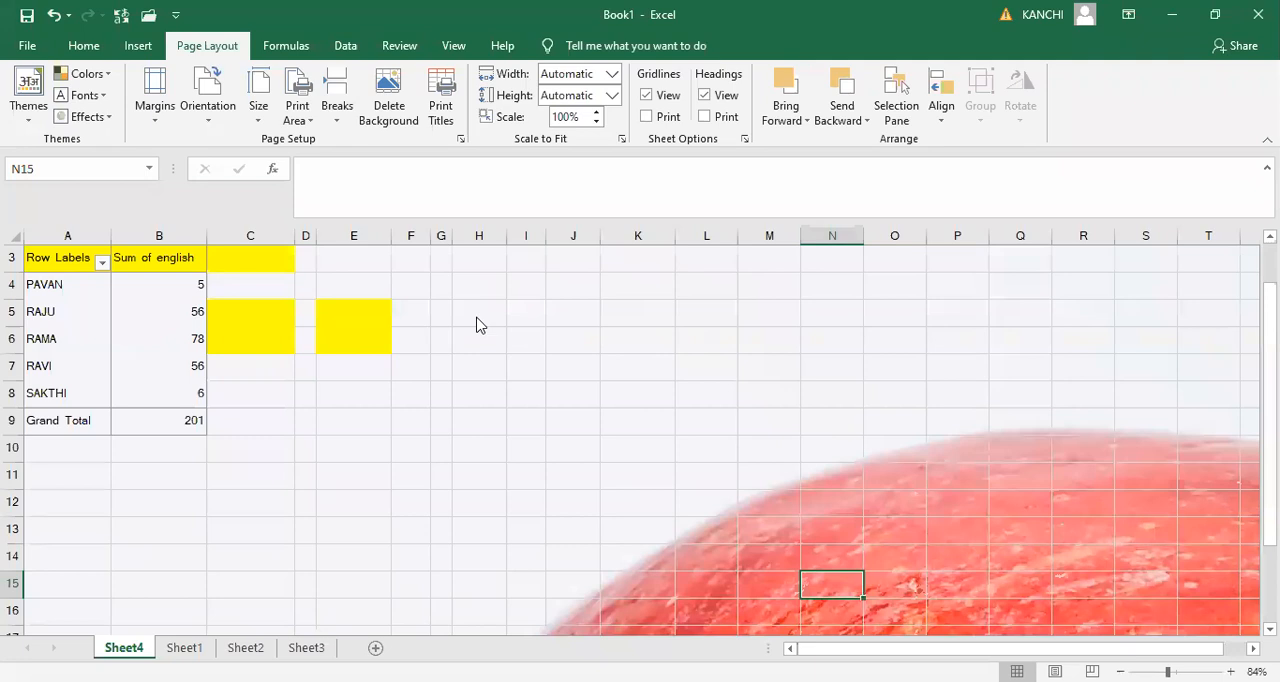
scroll(477, 324, down, 1)
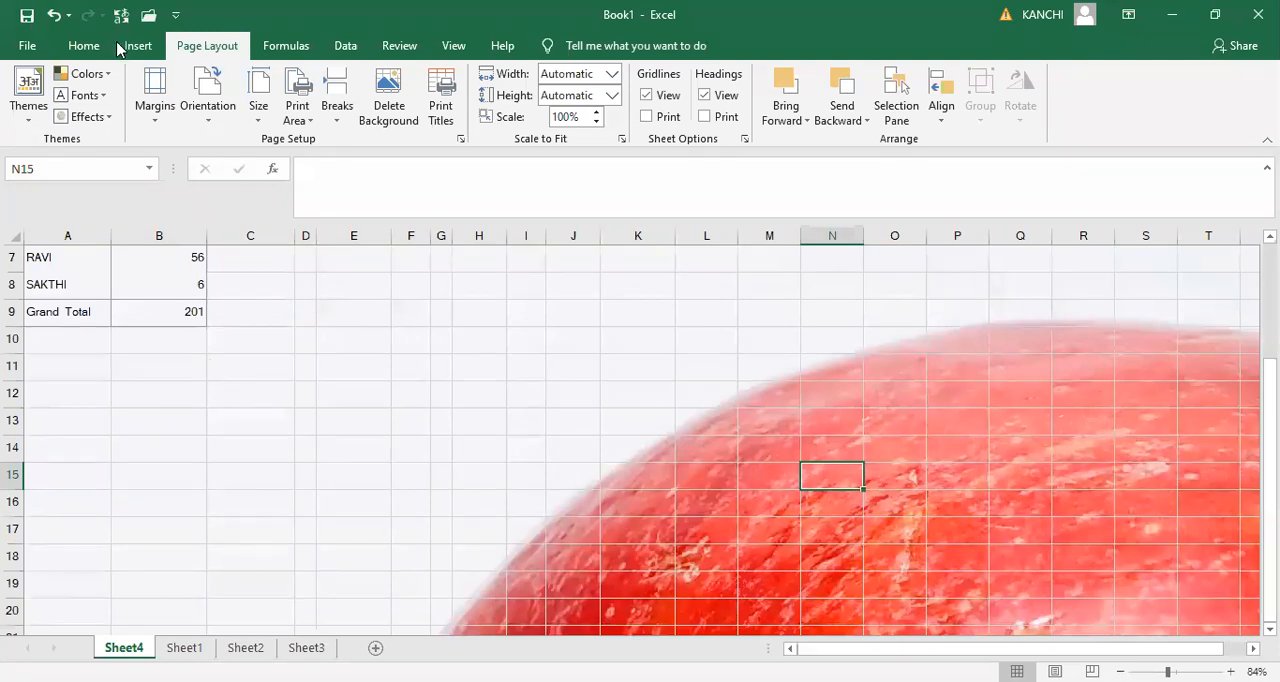
- Insert a new Bitmap Image object at cell N15 of Sheet4 and fill its picture with red
click(1105, 115)
click(1247, 174)
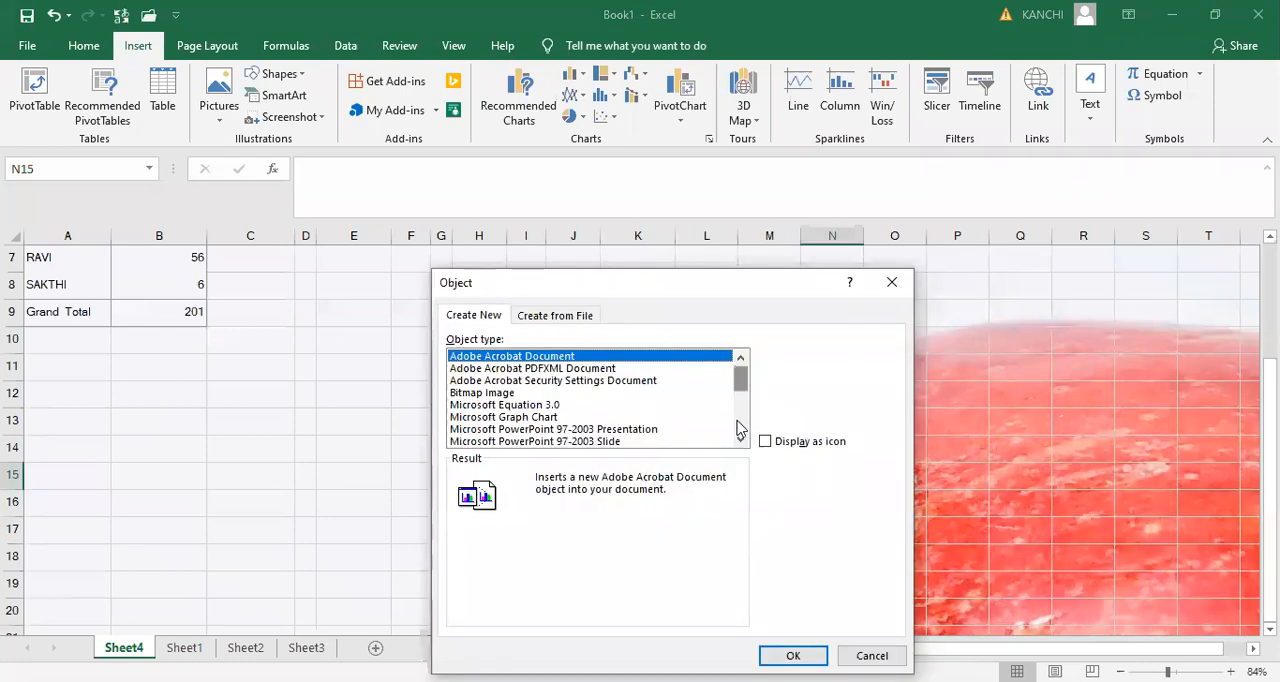
click(740, 428)
scroll(740, 428, down, 2)
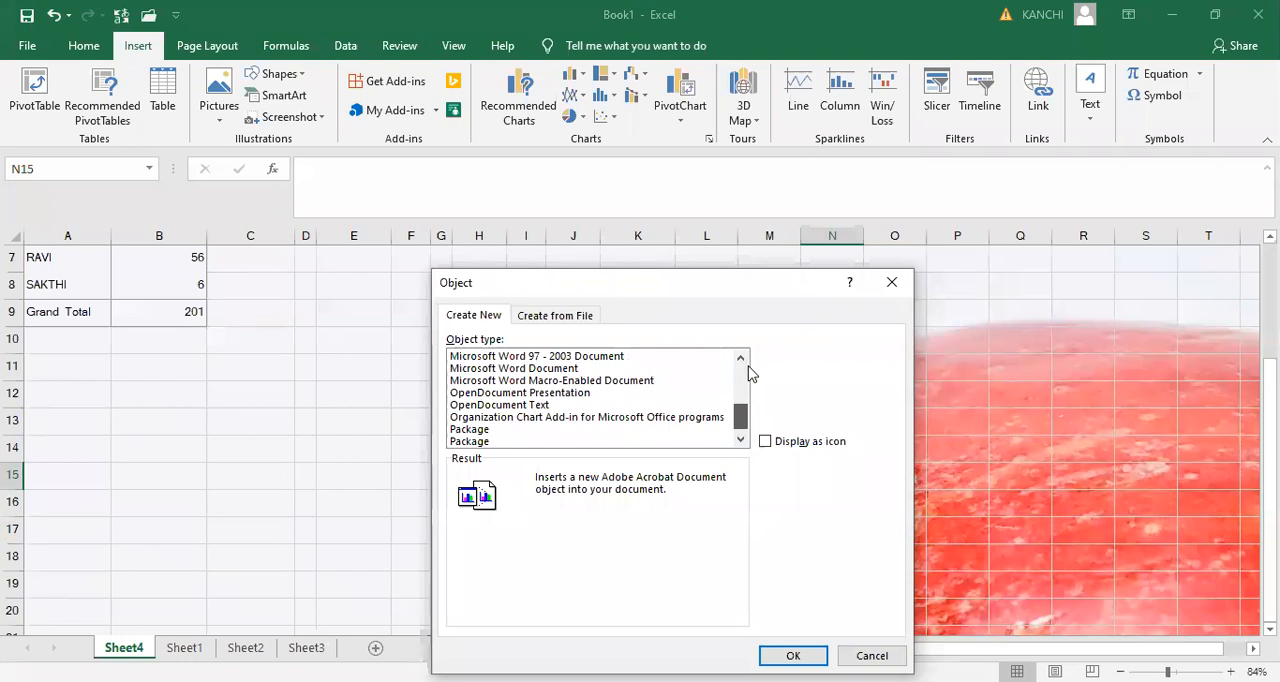
scroll(584, 332, up, 4)
click(567, 319)
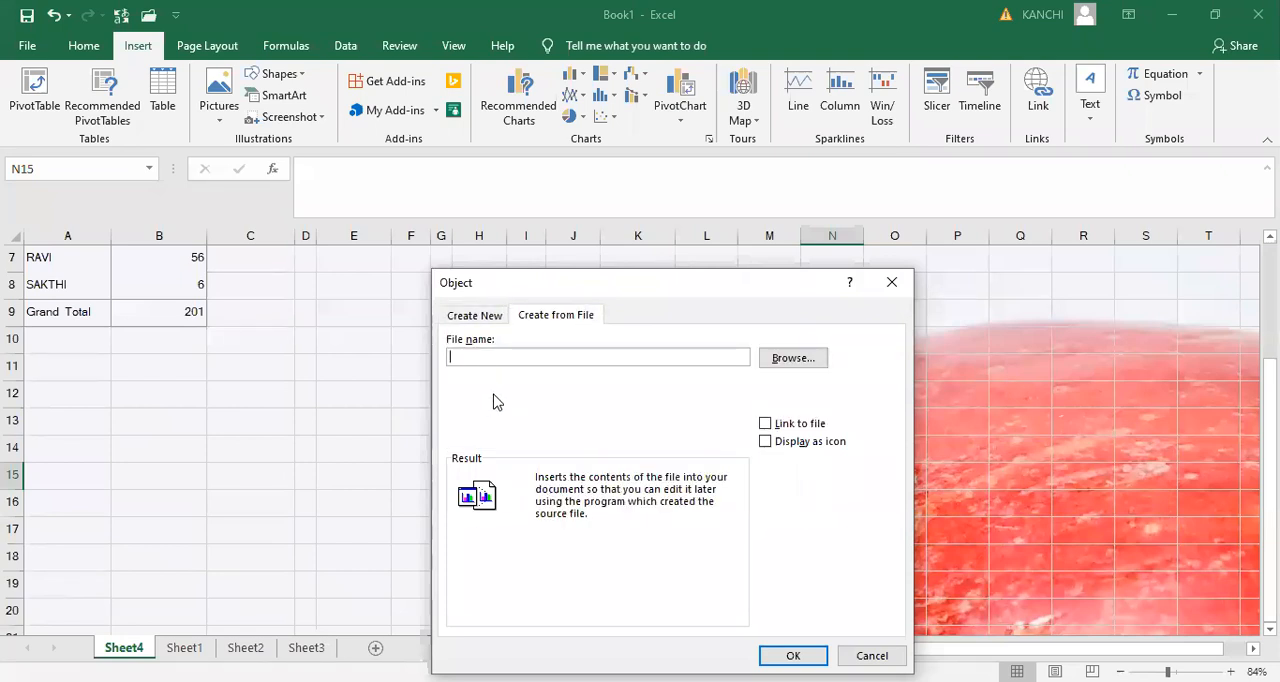
click(474, 315)
double_click(492, 394)
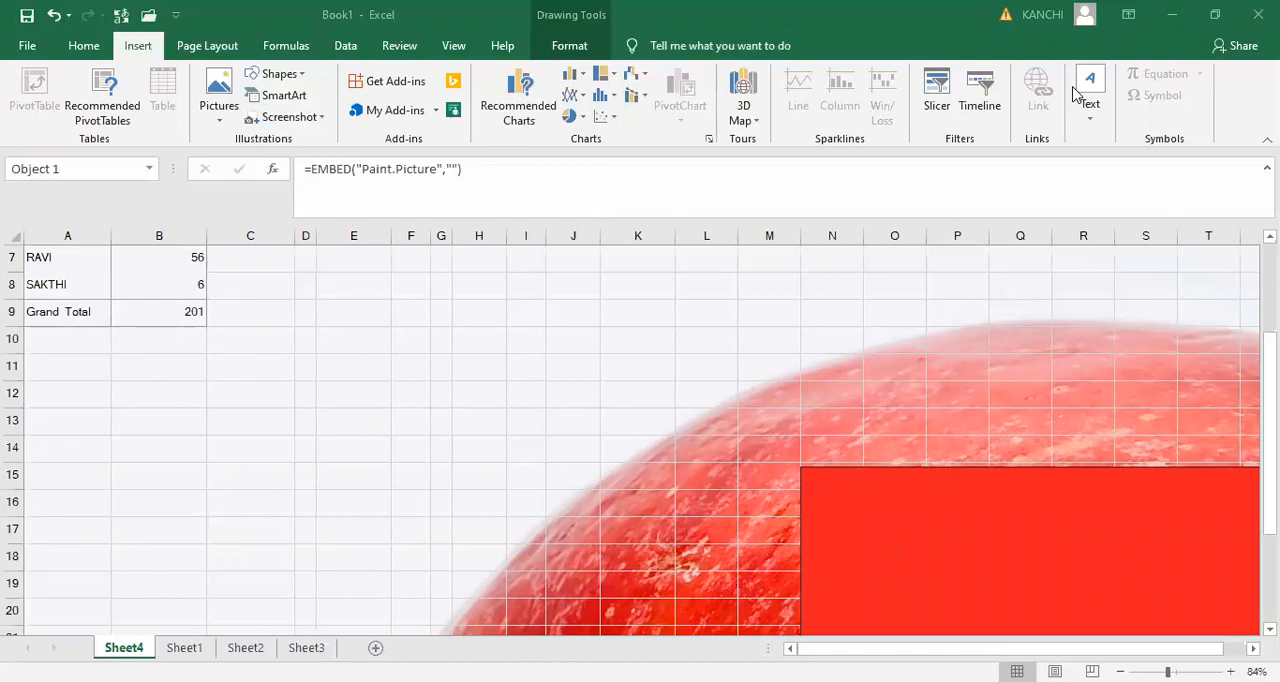
- Select the embedded bitmap picture on Sheet4 and recolor it gray
click(1099, 527)
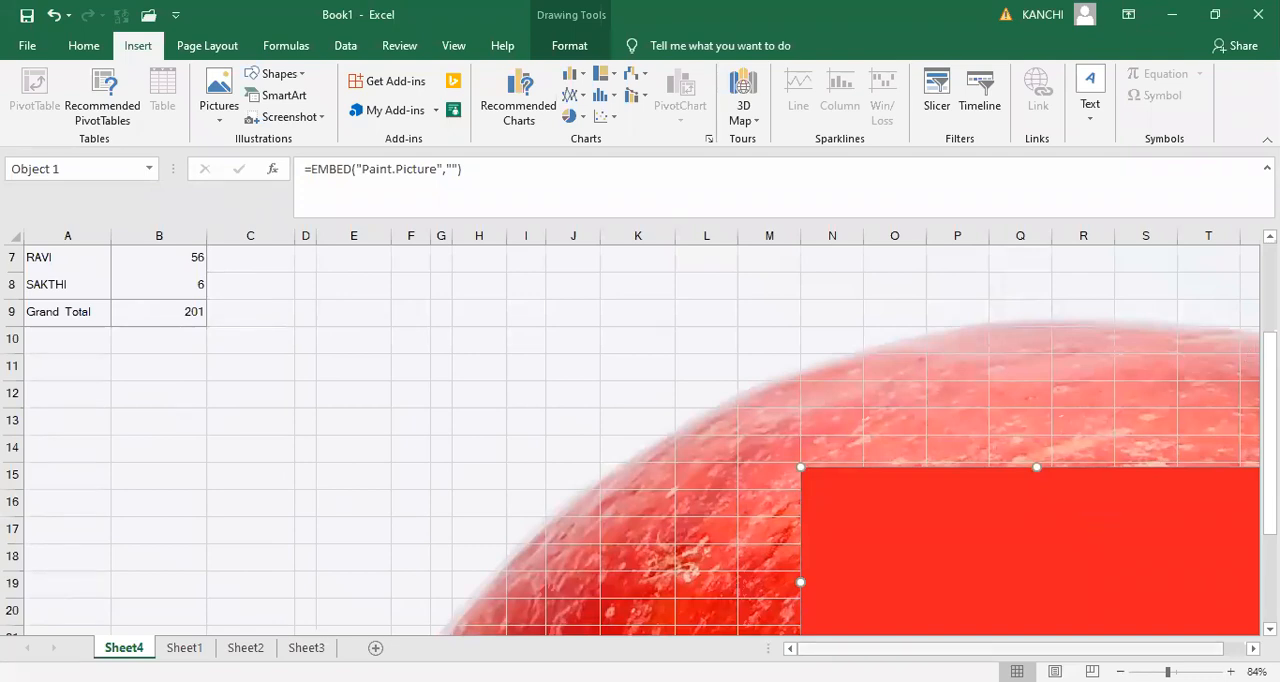
scroll(948, 387, right, 1)
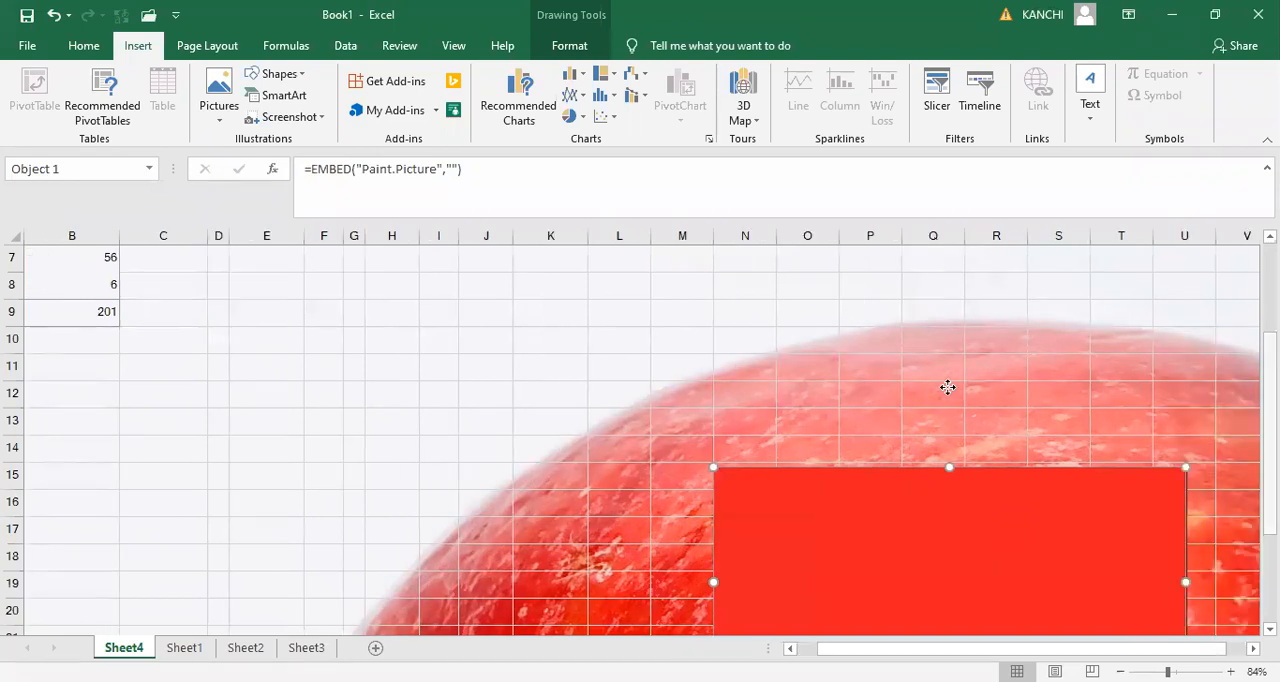
scroll(948, 387, down, 2)
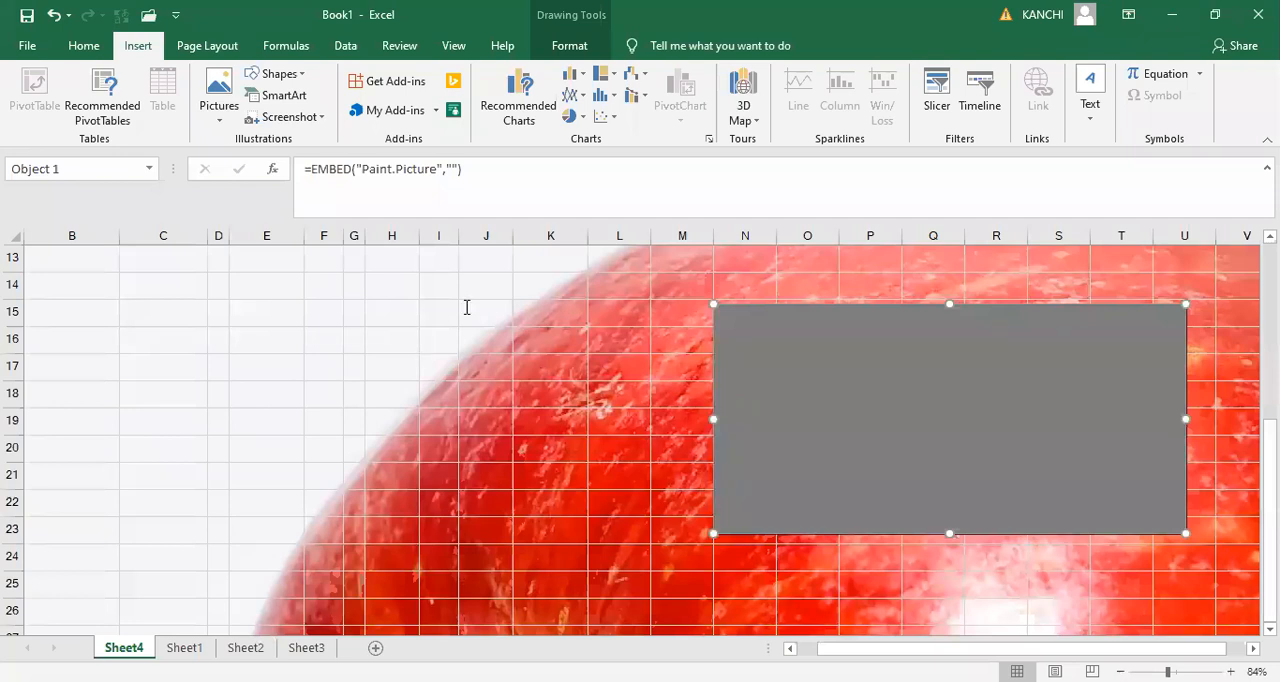
- Hide the gridlines of Sheet4 and show them again
scroll(650, 148, down, 1)
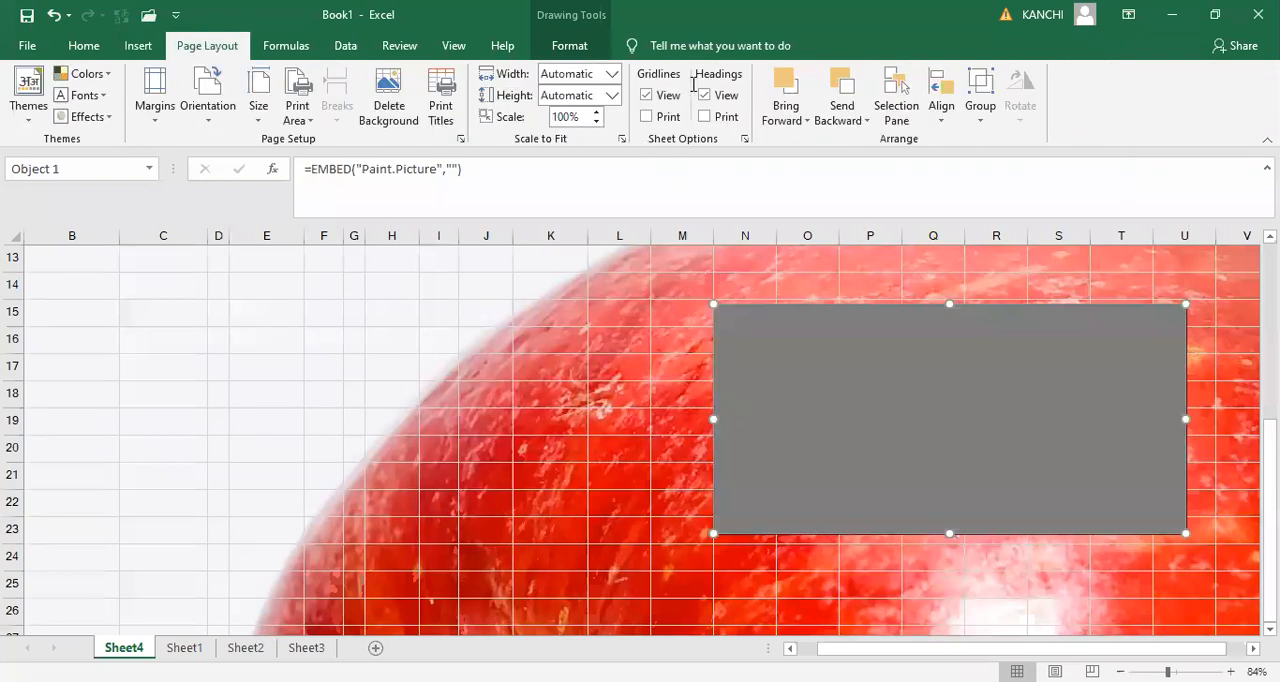
click(647, 95)
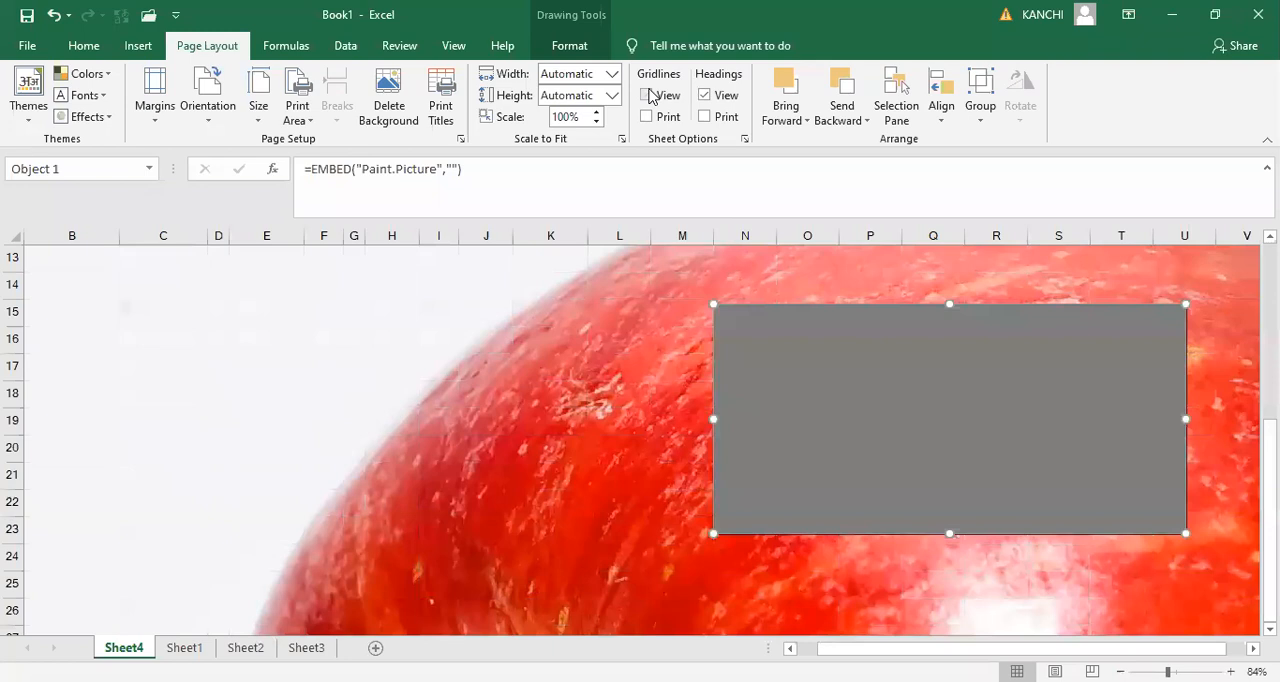
click(646, 96)
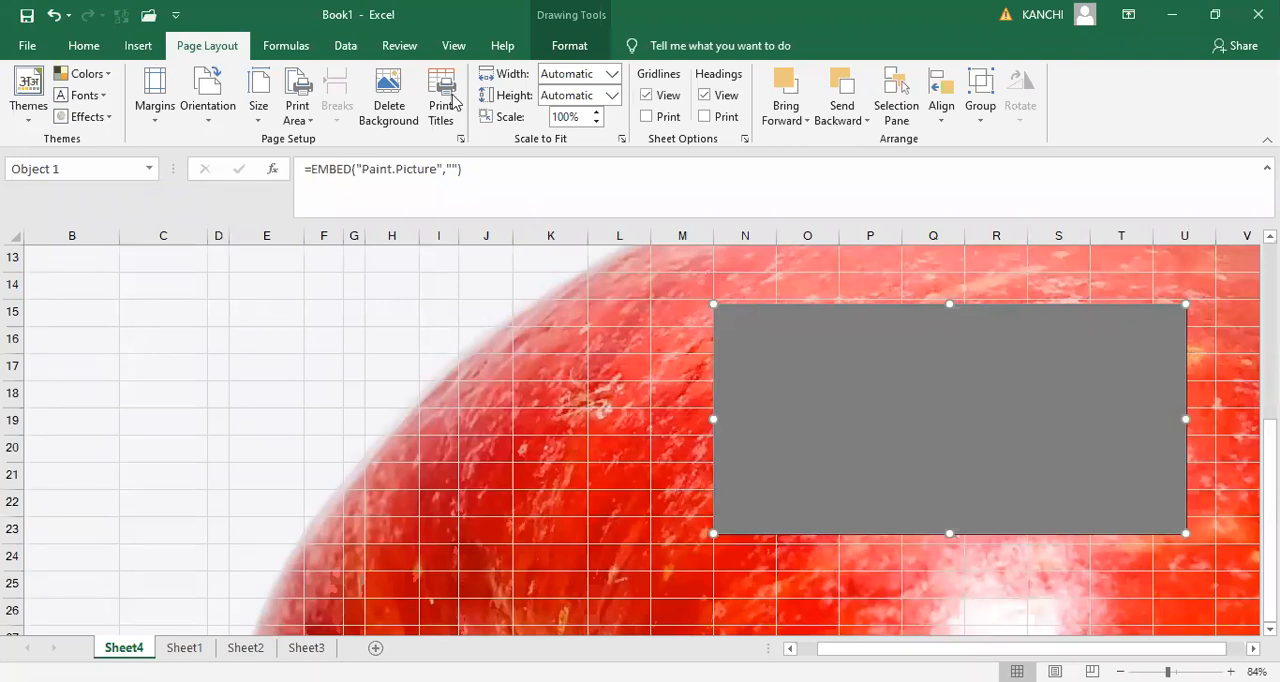
scroll(407, 93, up, 1)
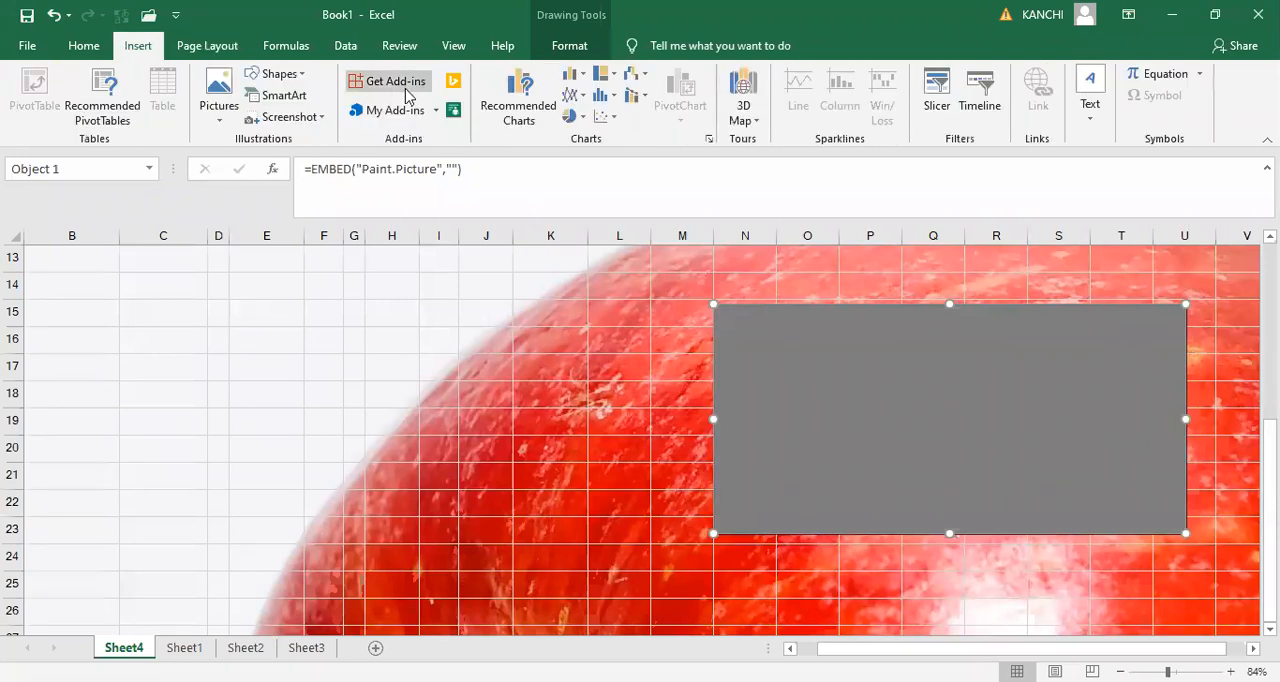